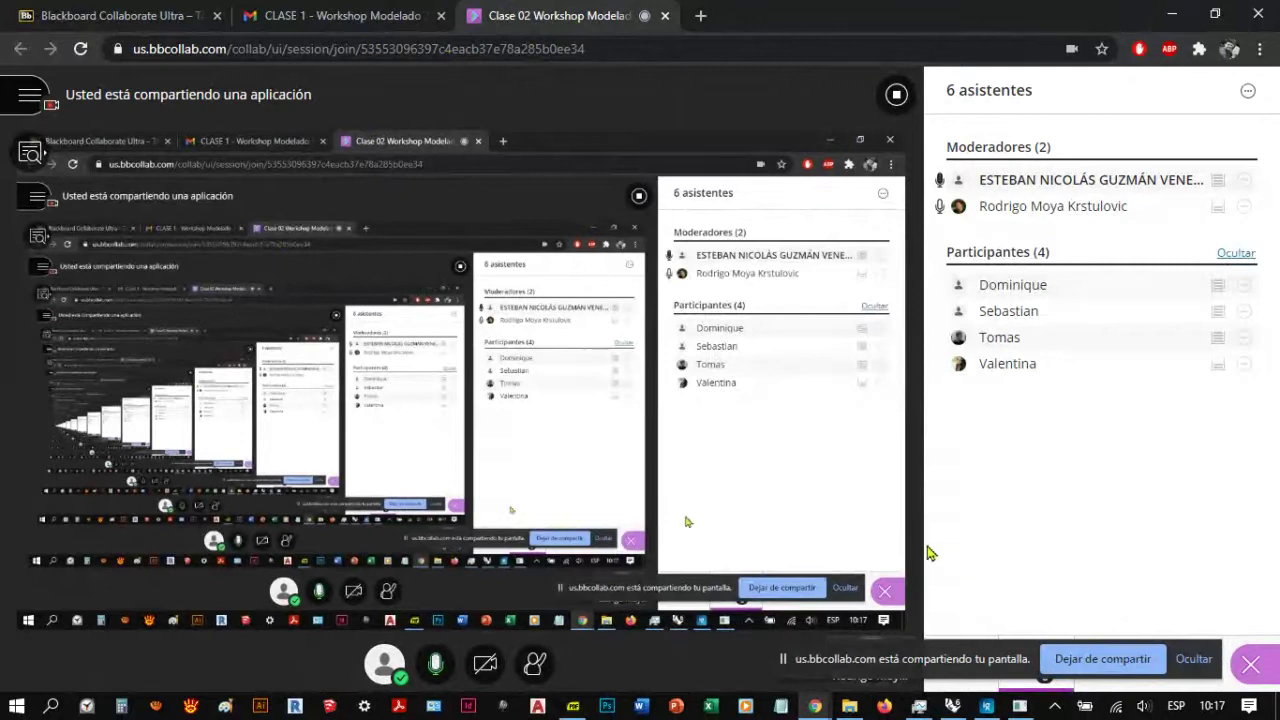
Step: Open the email's Drive course folder link in an incognito window, look through CLASE 01, and minimize the window
left_click(370, 14)
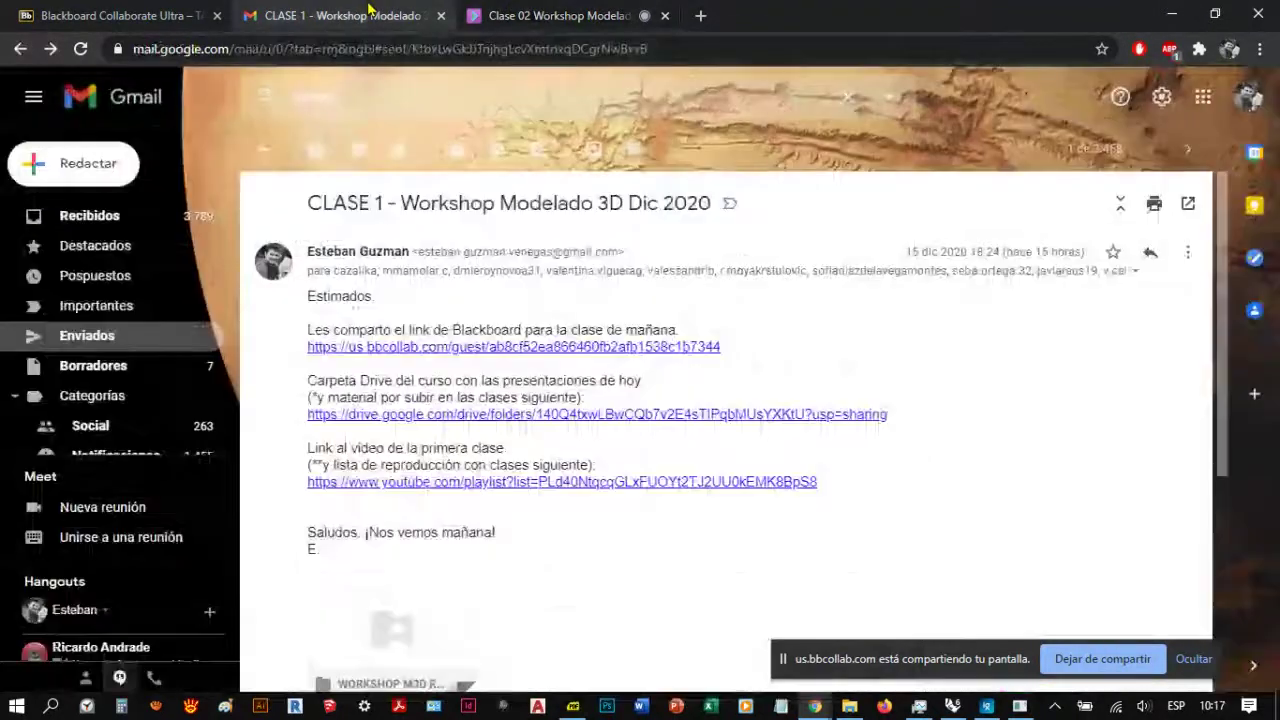
right_click(729, 424)
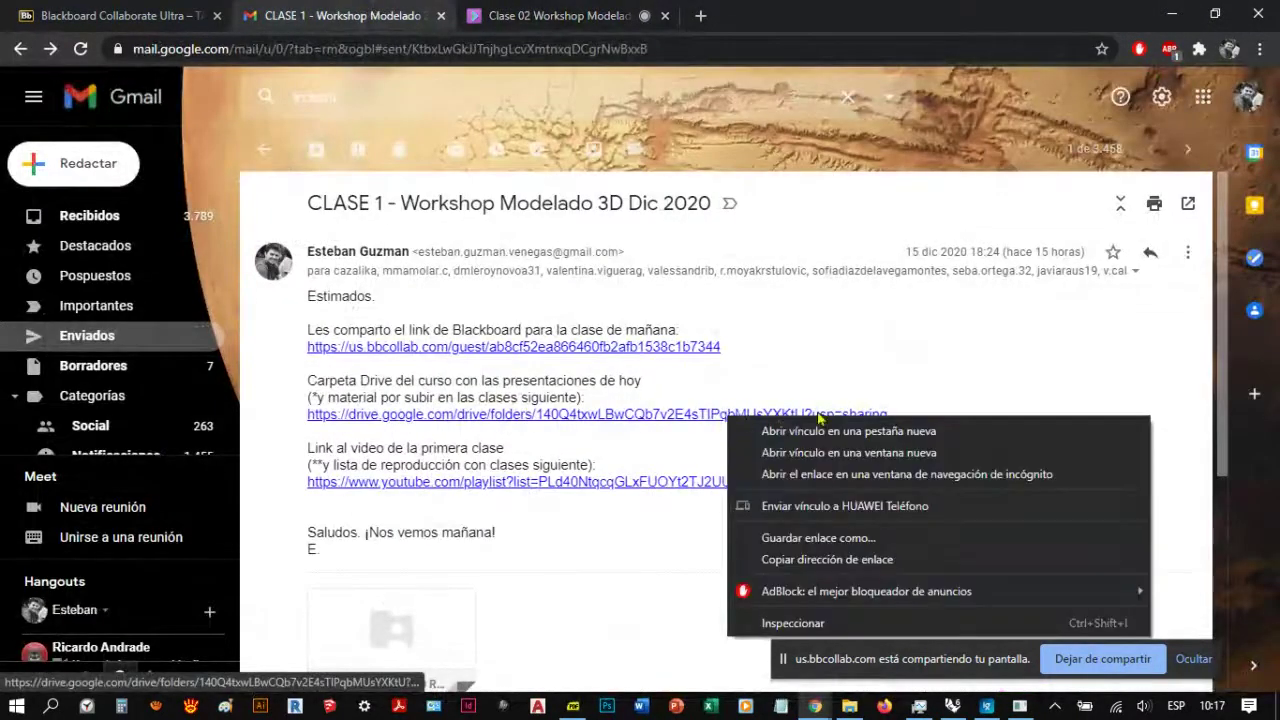
left_click(985, 478)
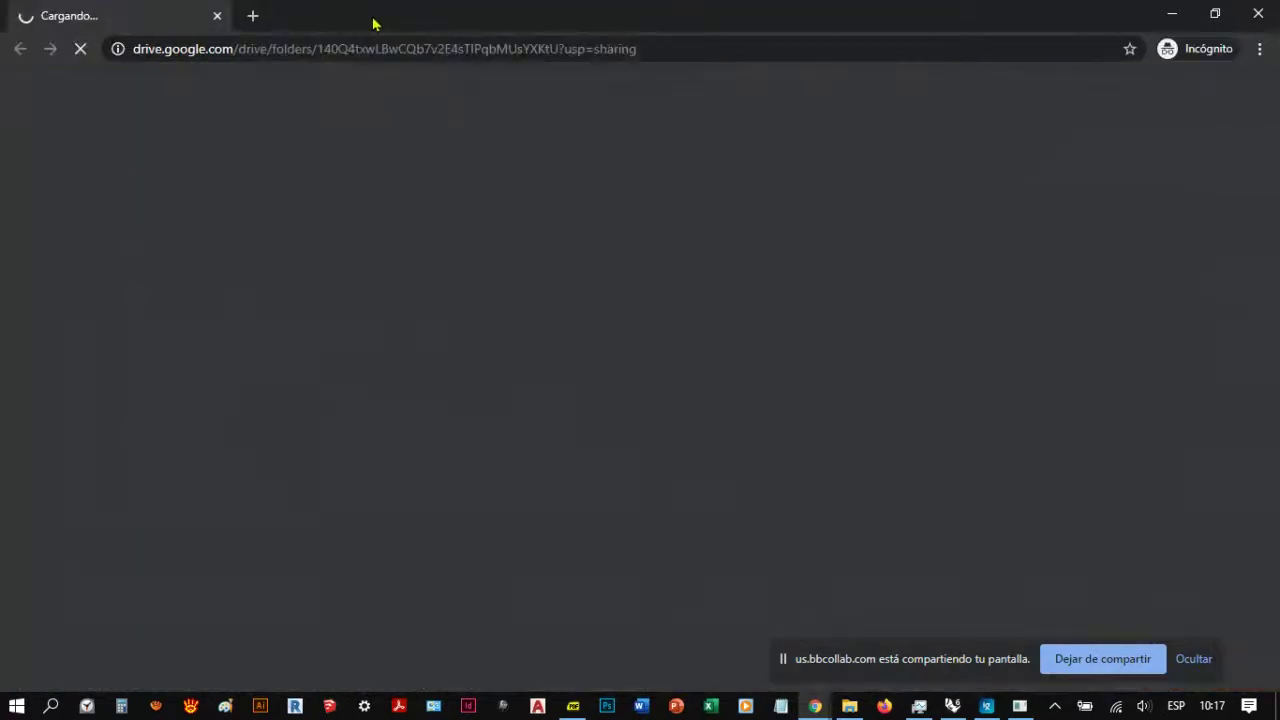
left_click_drag(575, 20, 643, 3)
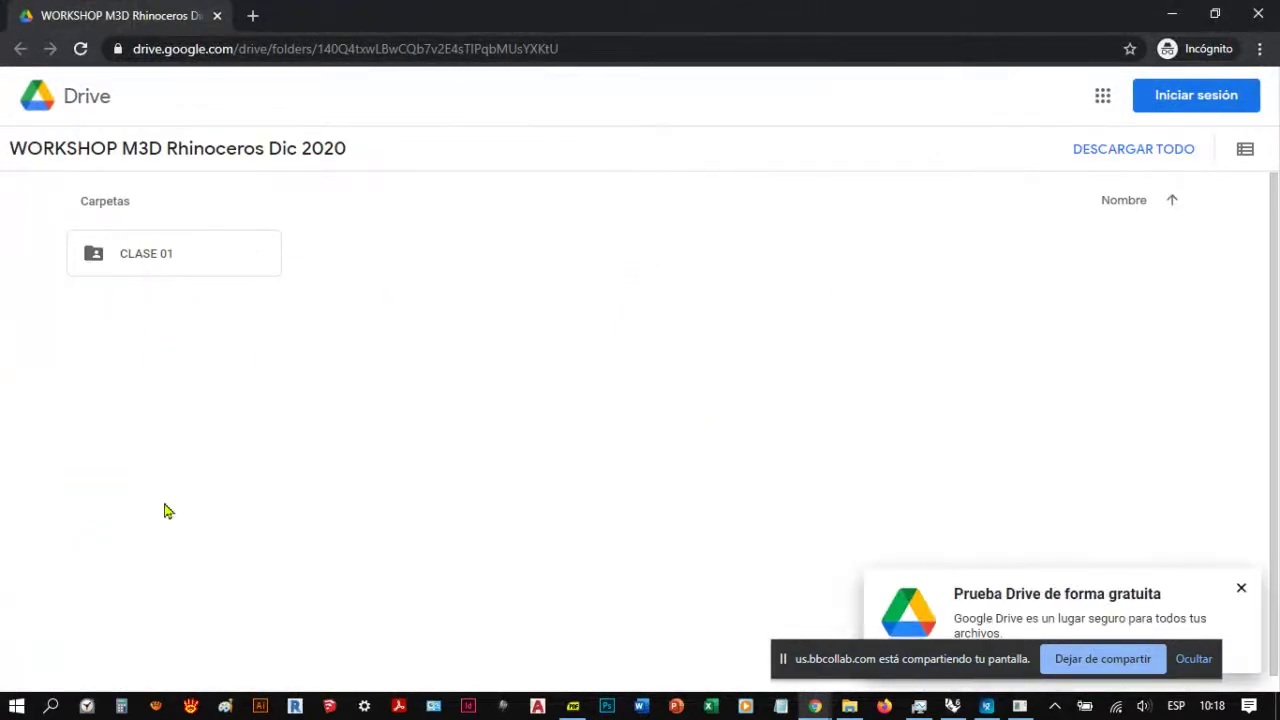
double_click(189, 256)
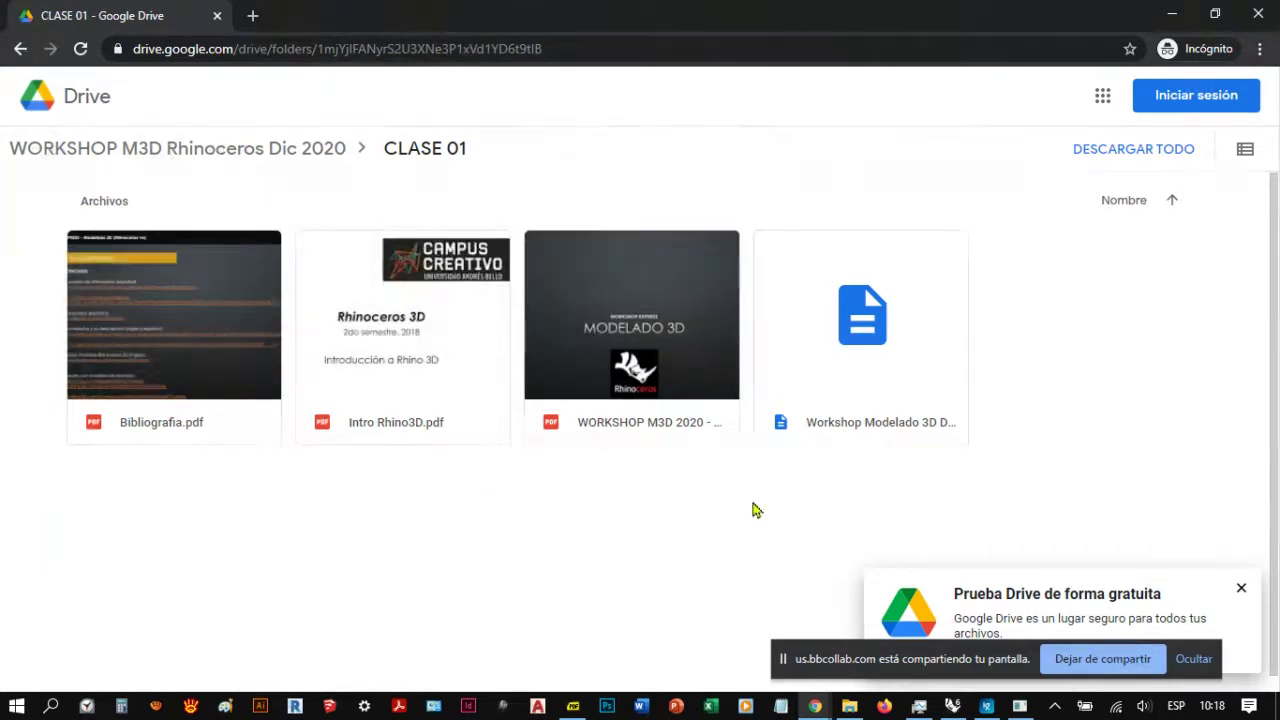
left_click(19, 49)
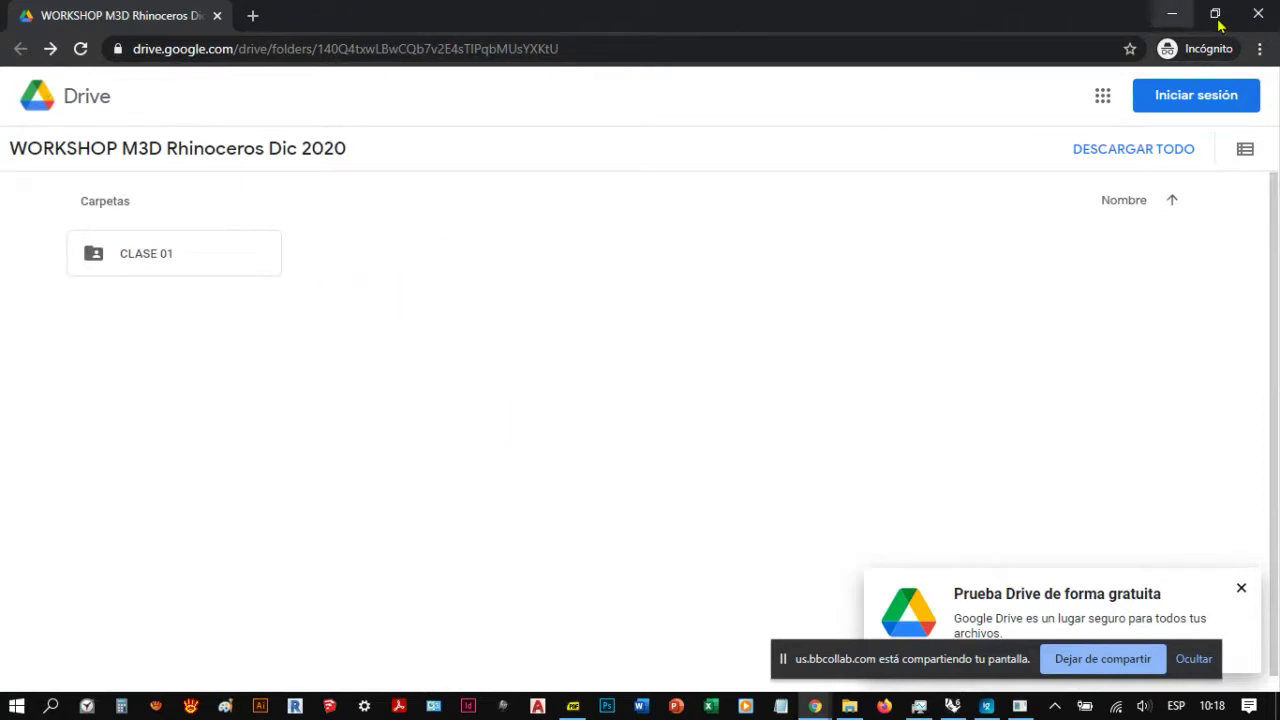
left_click(1172, 14)
Step: Return to the class email, view its YouTube playlist link in an incognito window, and close that window
mouse_move(815, 706)
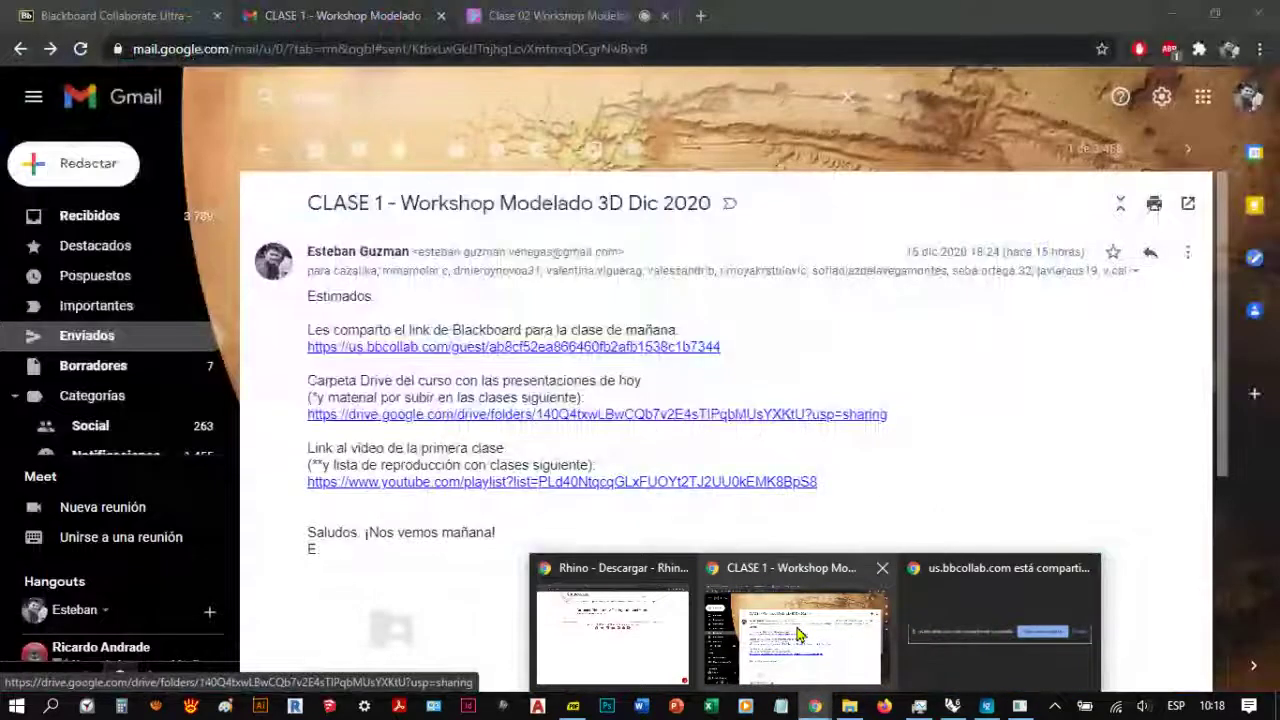
left_click(810, 630)
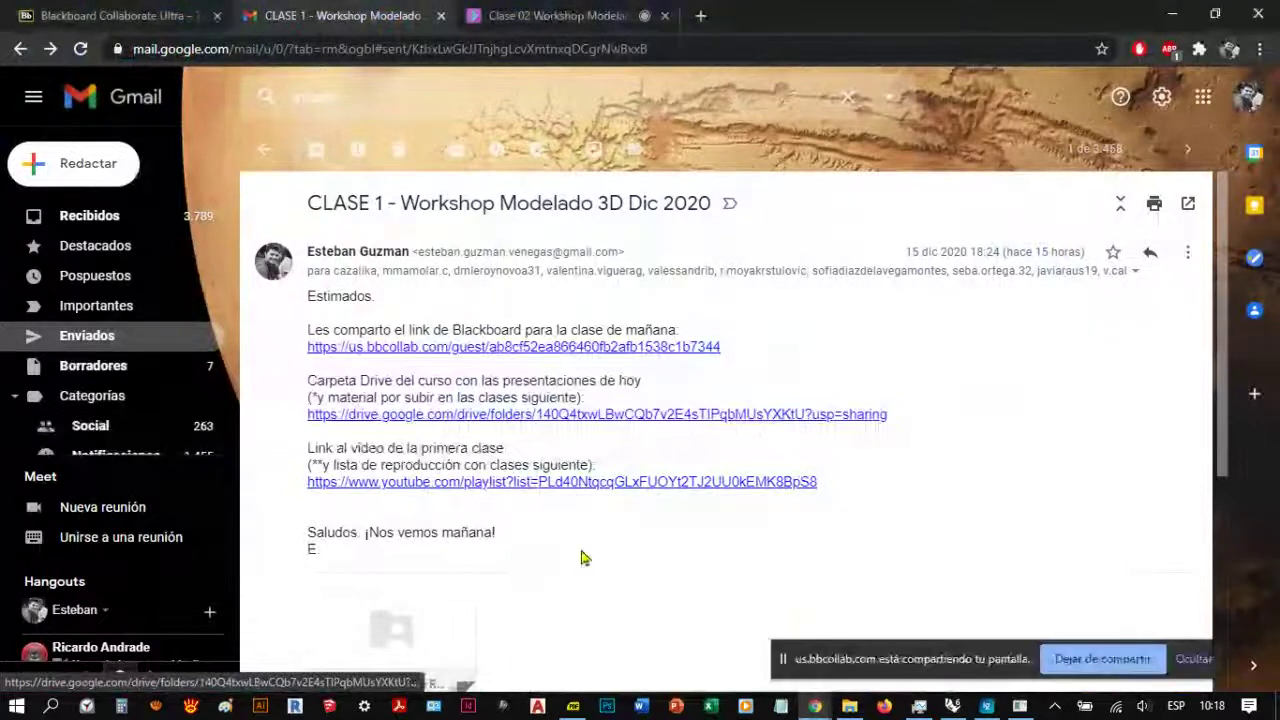
right_click(608, 484)
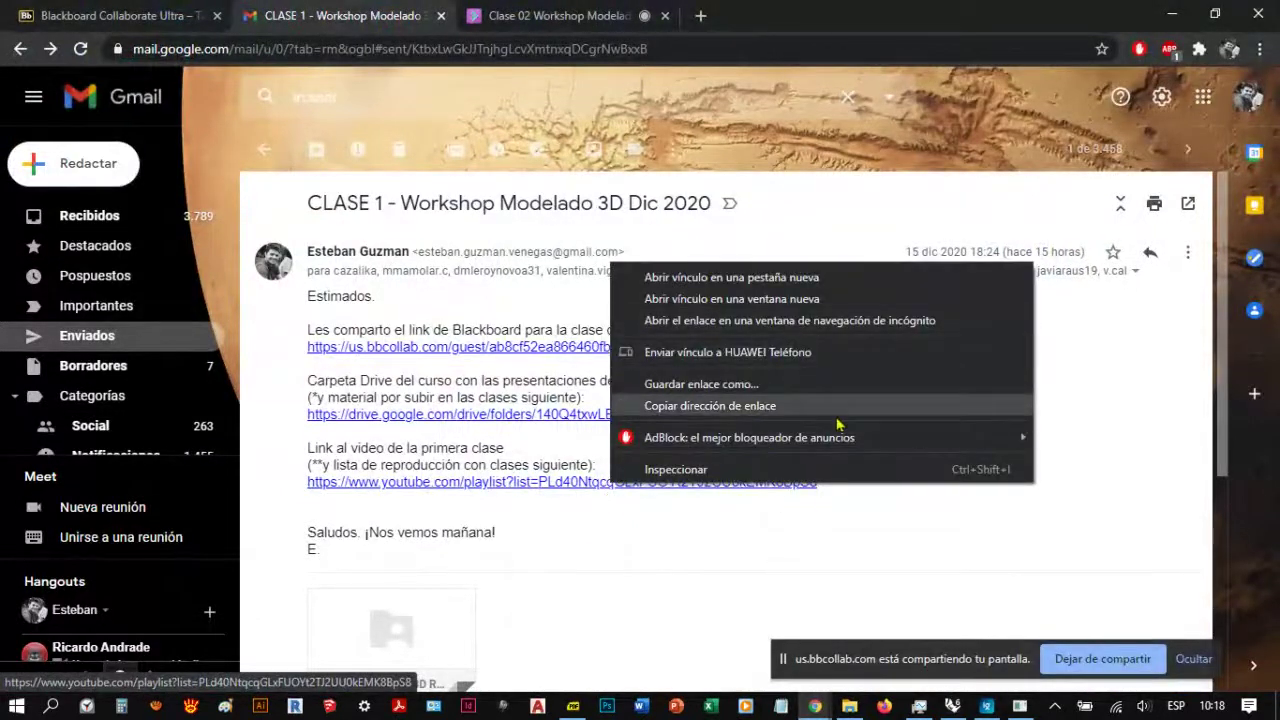
left_click(810, 324)
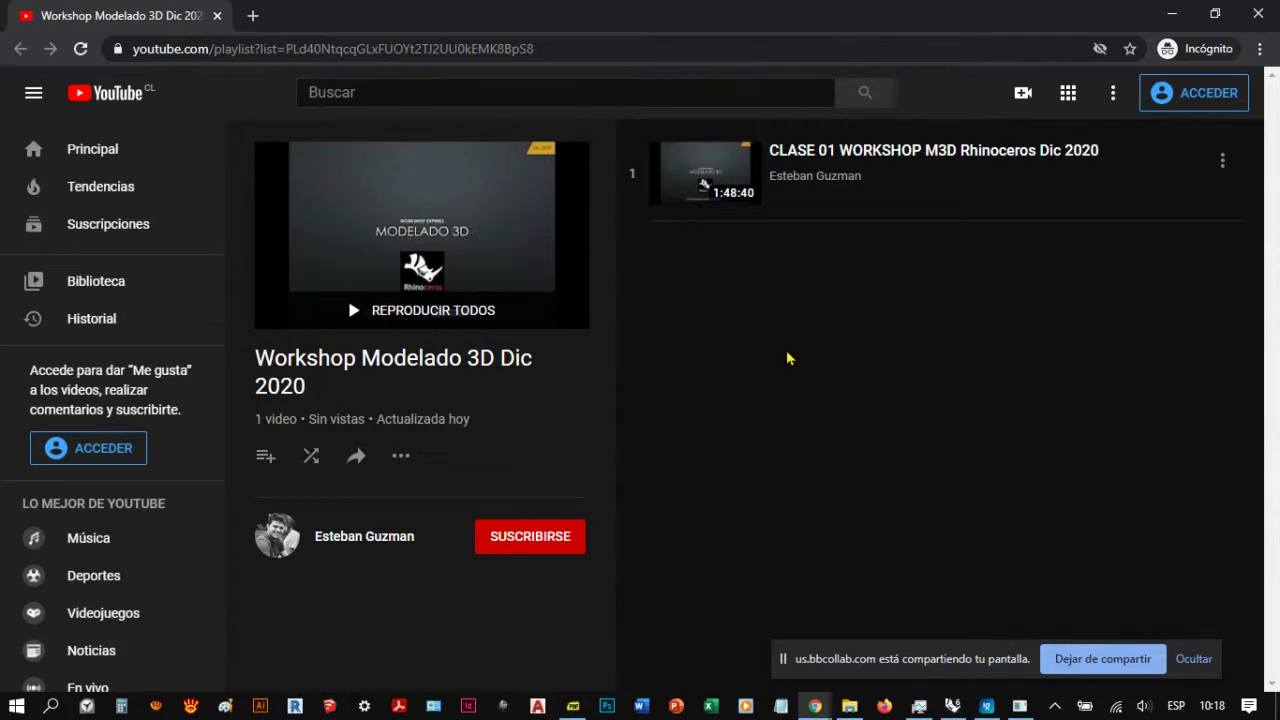
left_click(217, 16)
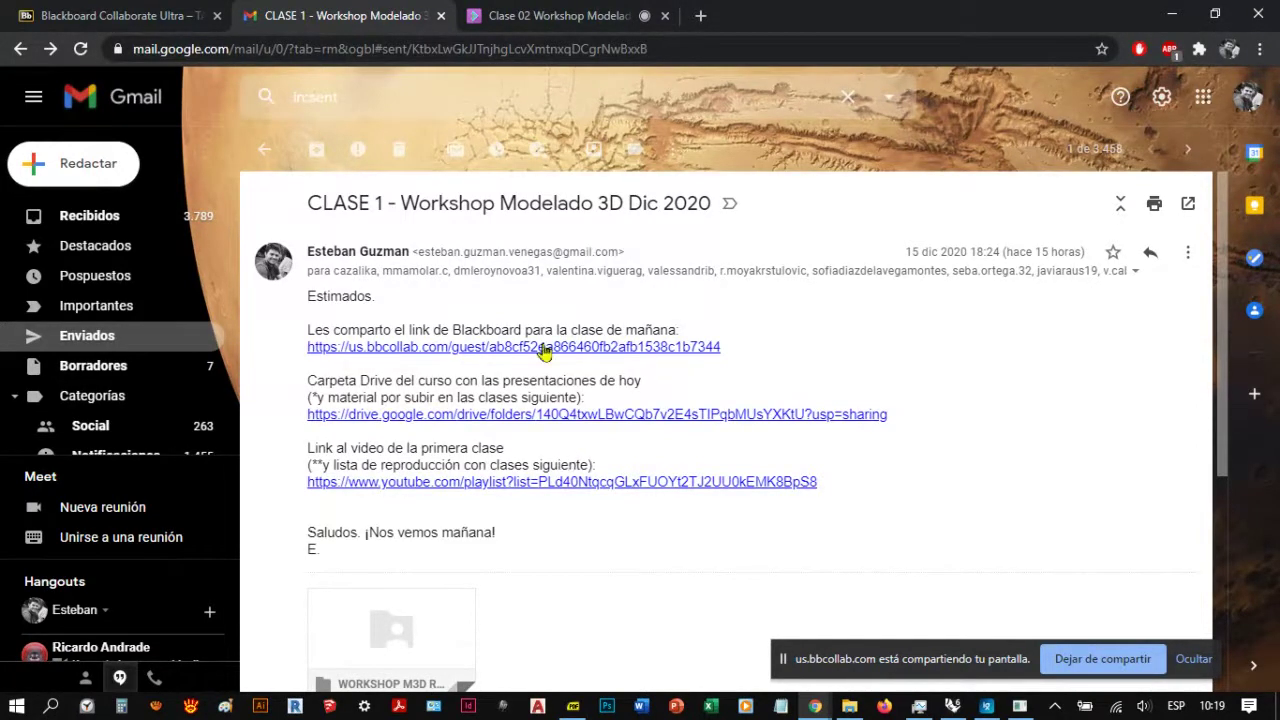
left_click(567, 25)
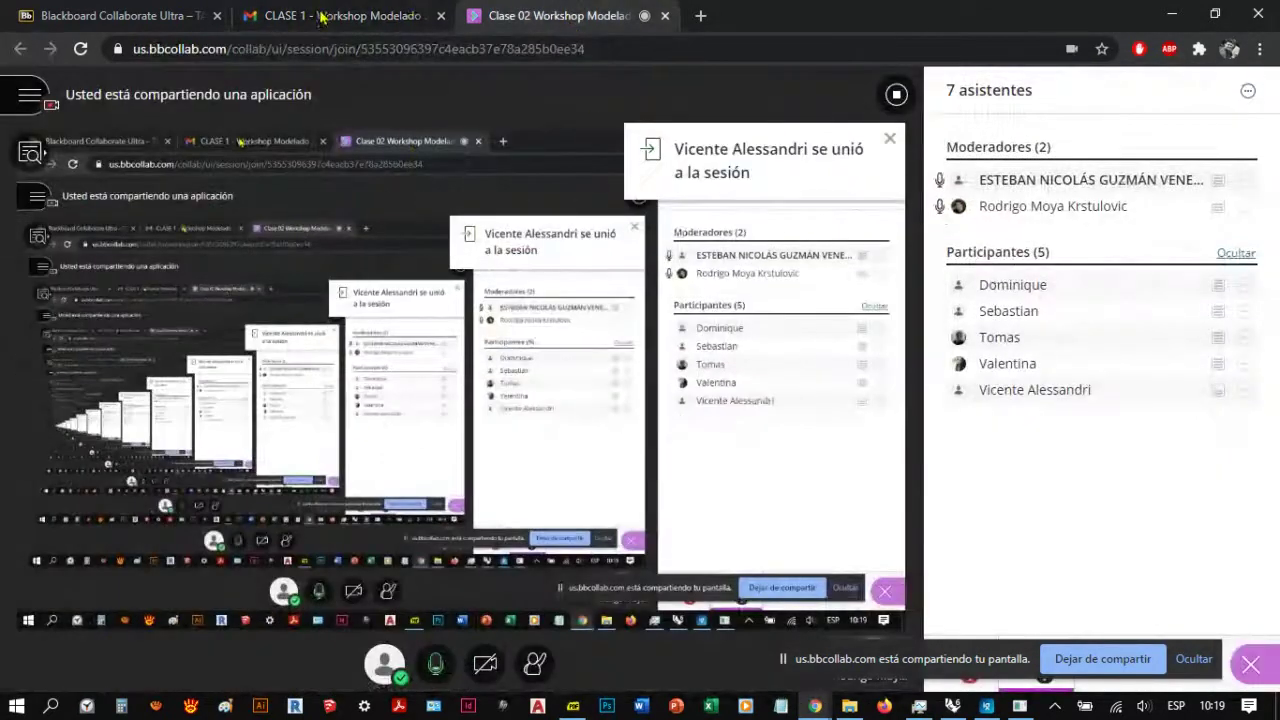
left_click(330, 16)
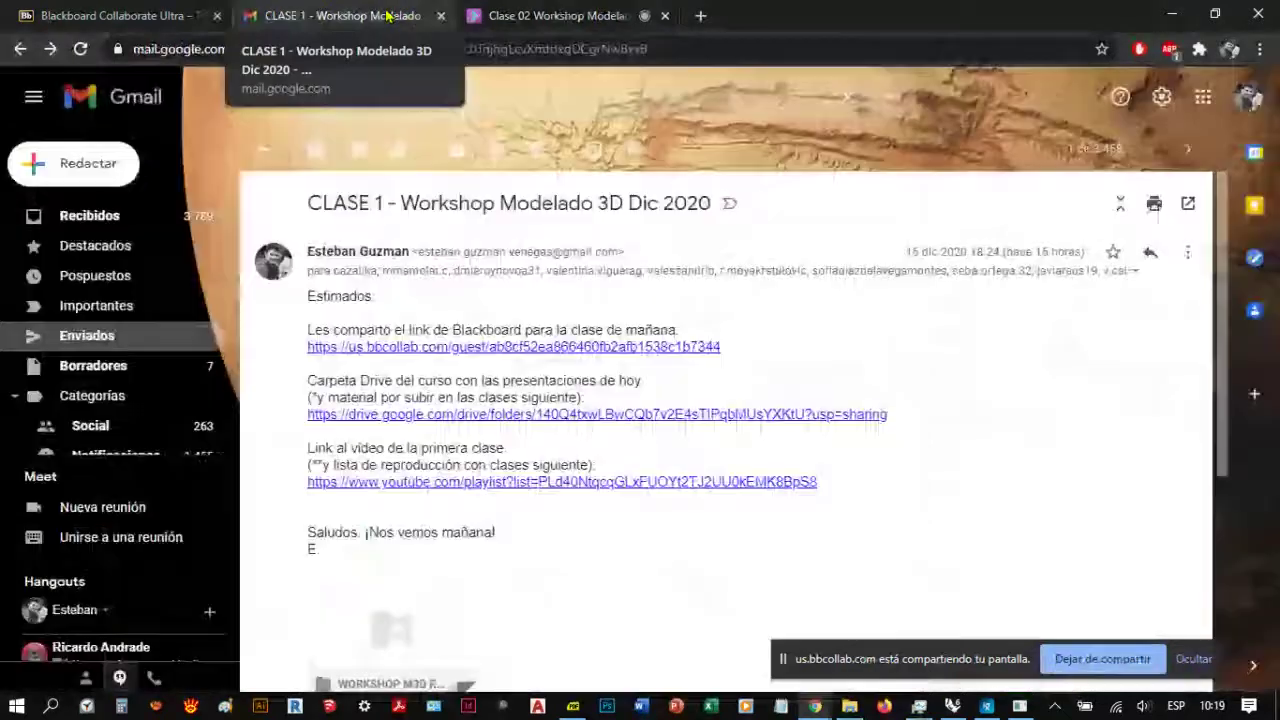
left_click(538, 25)
left_click(390, 18)
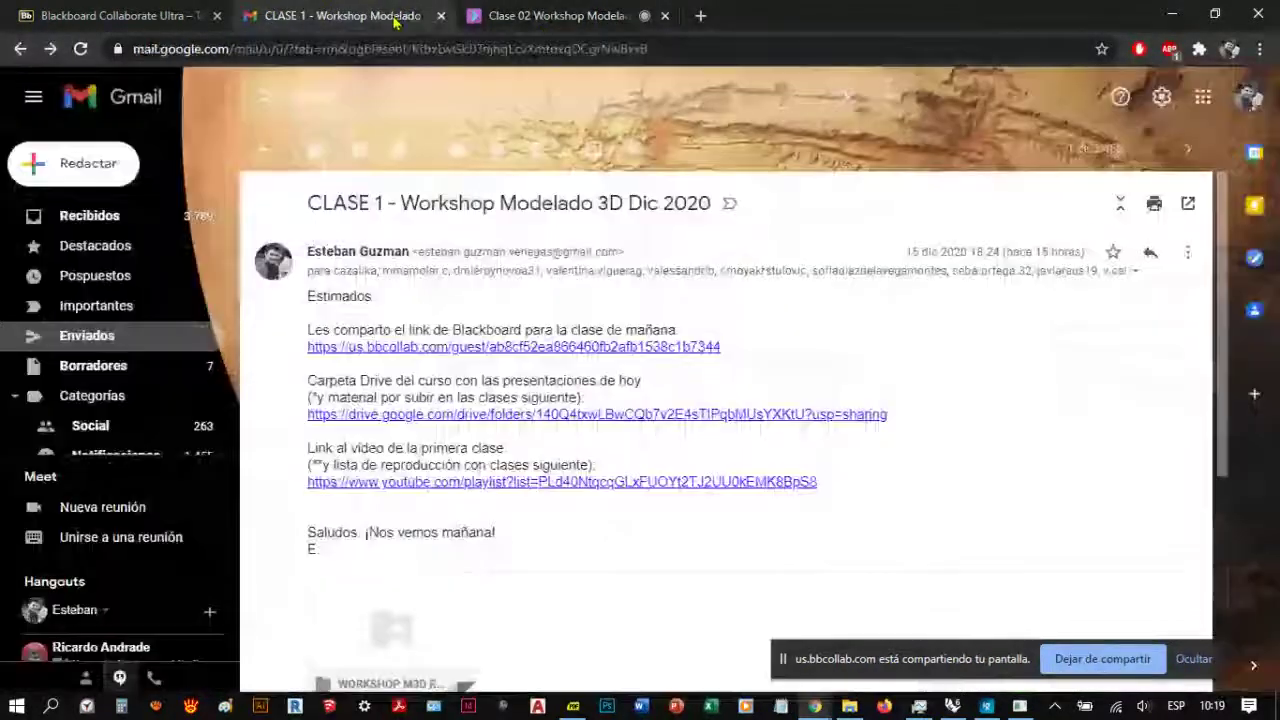
Step: Switch to Rhinoceros 6, maximize its window, and close the floating Point Edit toolbar
mouse_move(950, 714)
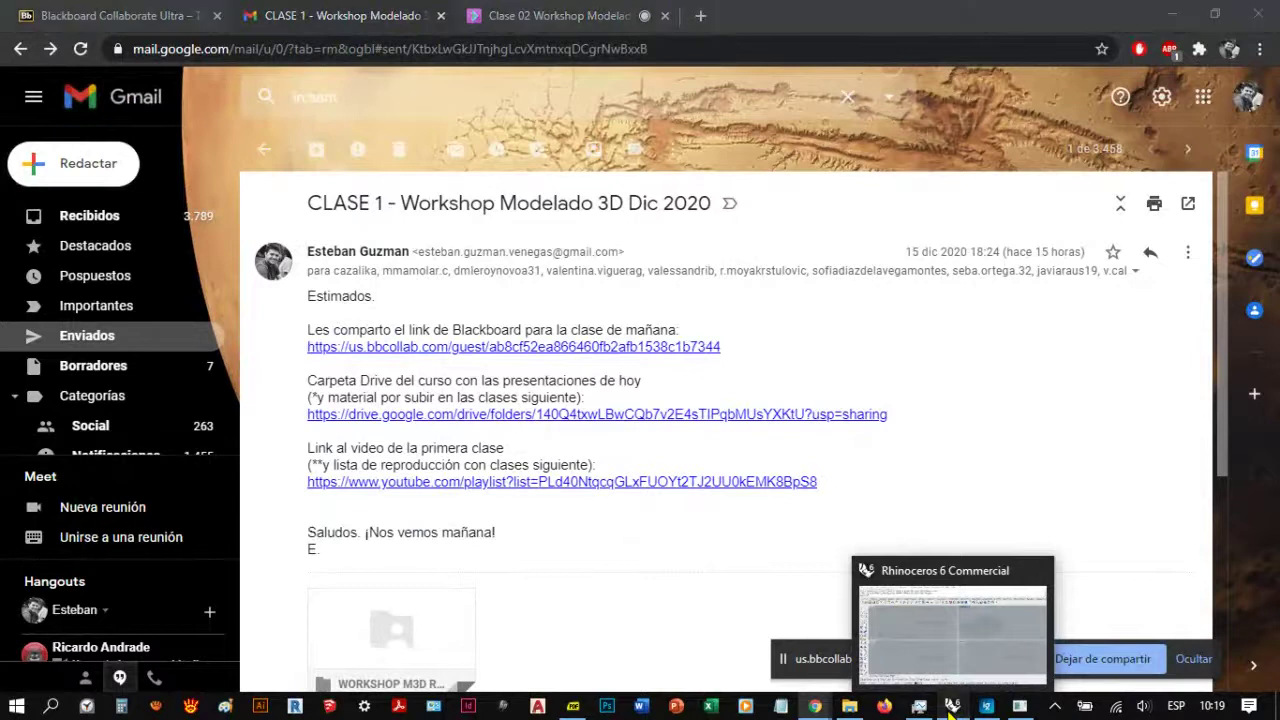
left_click(950, 714)
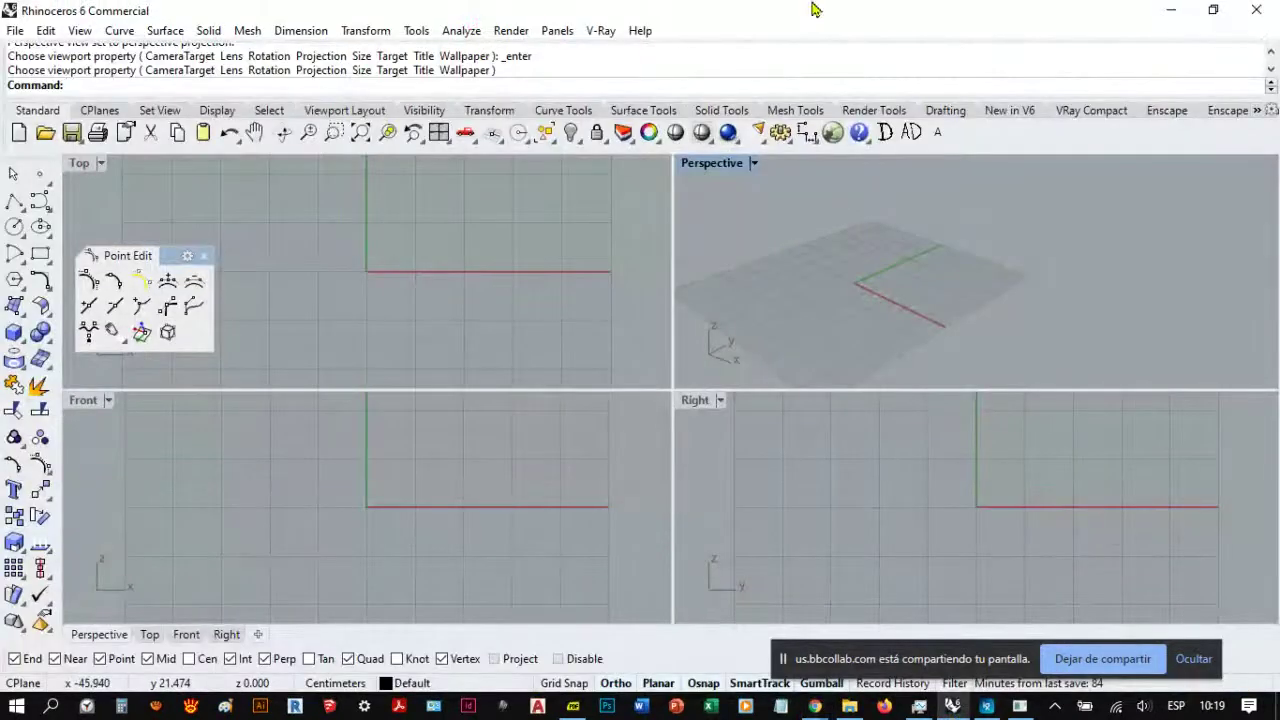
left_click_drag(827, 15, 660, 290)
left_click(560, 15)
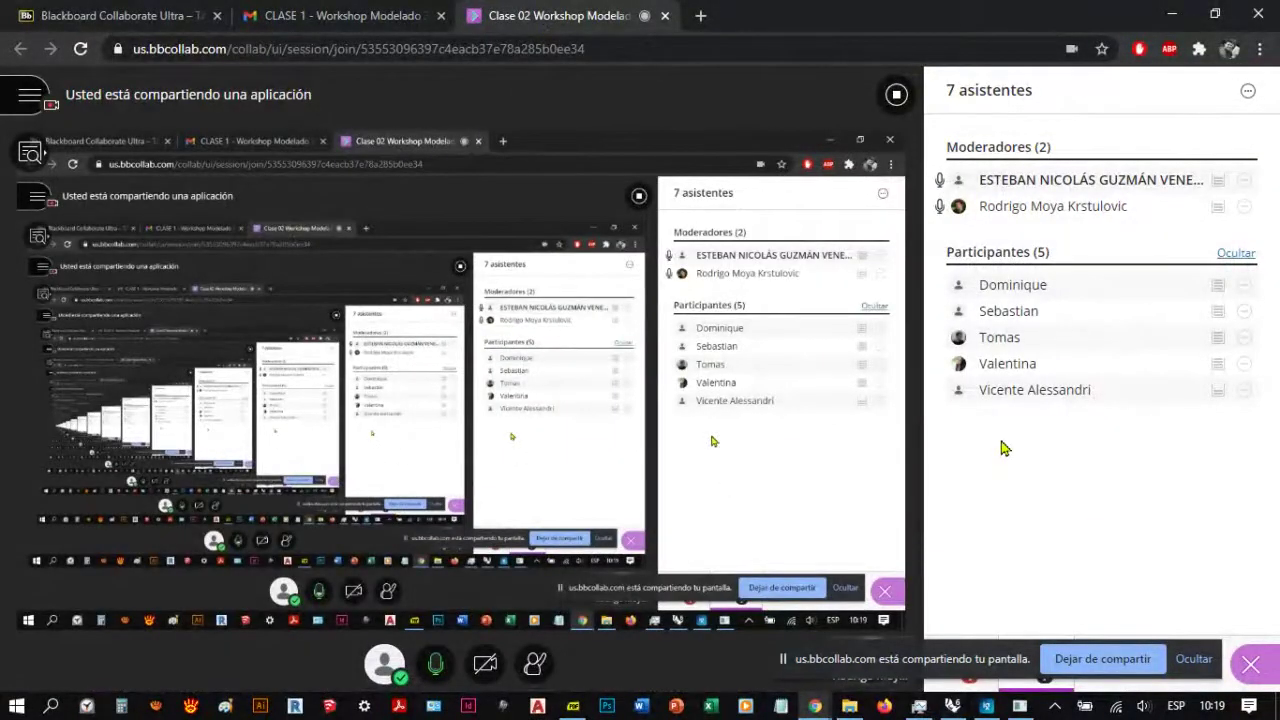
left_click_drag(820, 15, 870, 2)
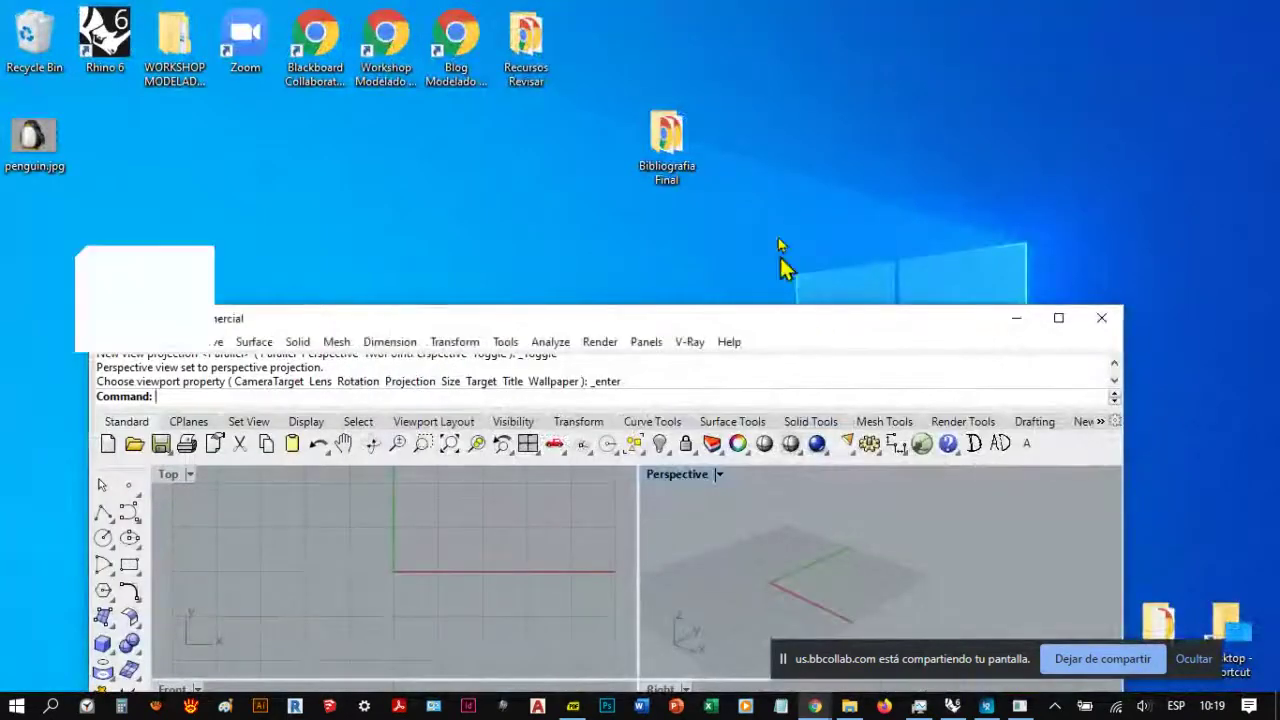
left_click_drag(783, 318, 814, 2)
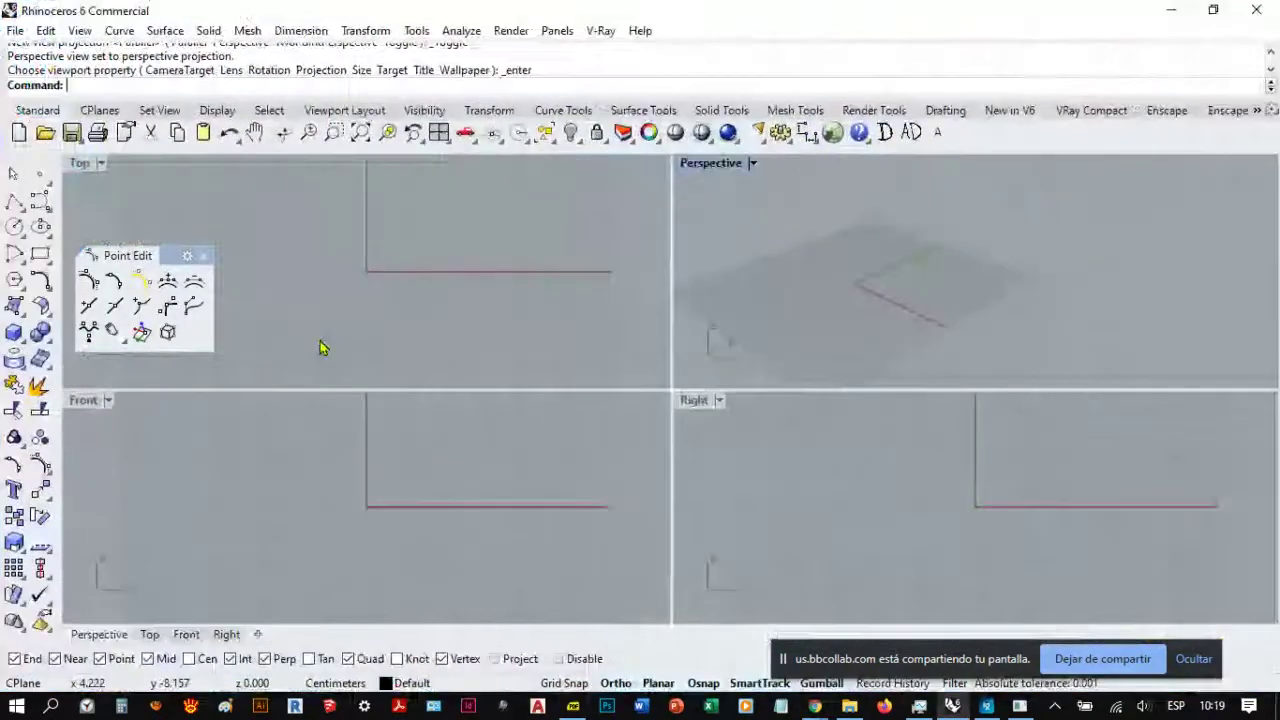
left_click(203, 256)
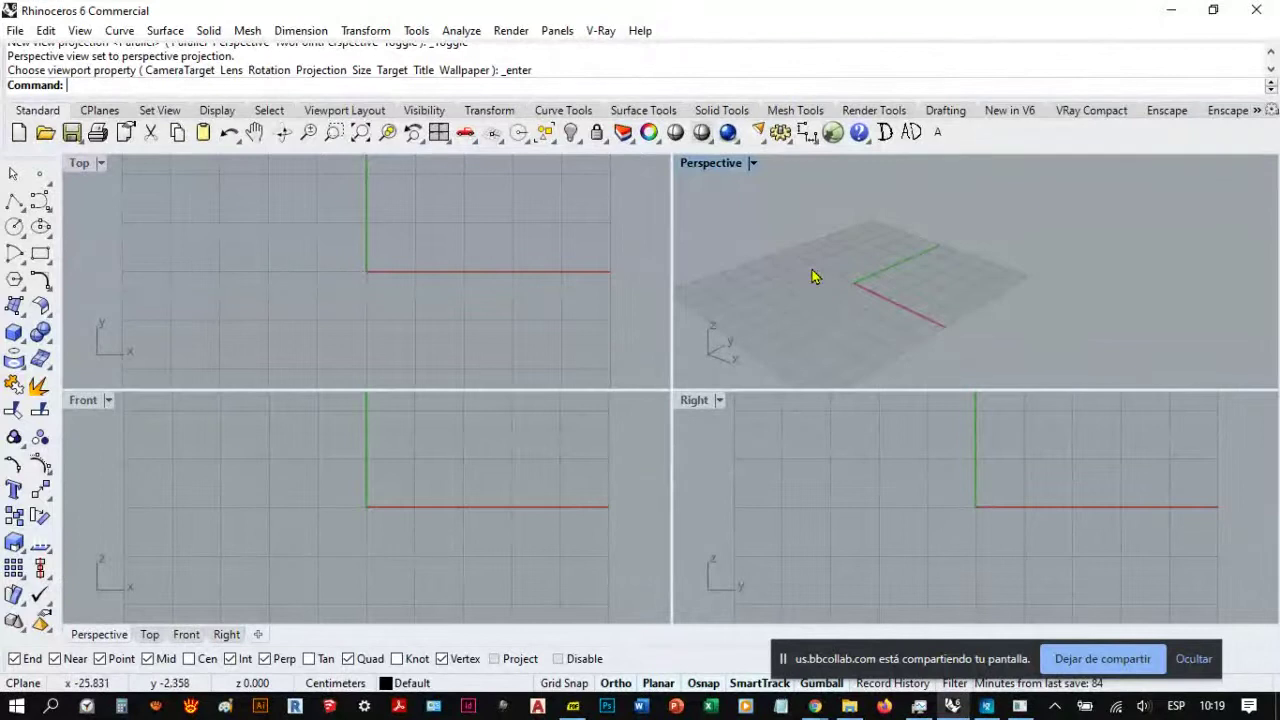
Step: Create a new model from the Small Objects - Meters.3dm template
left_click(15, 31)
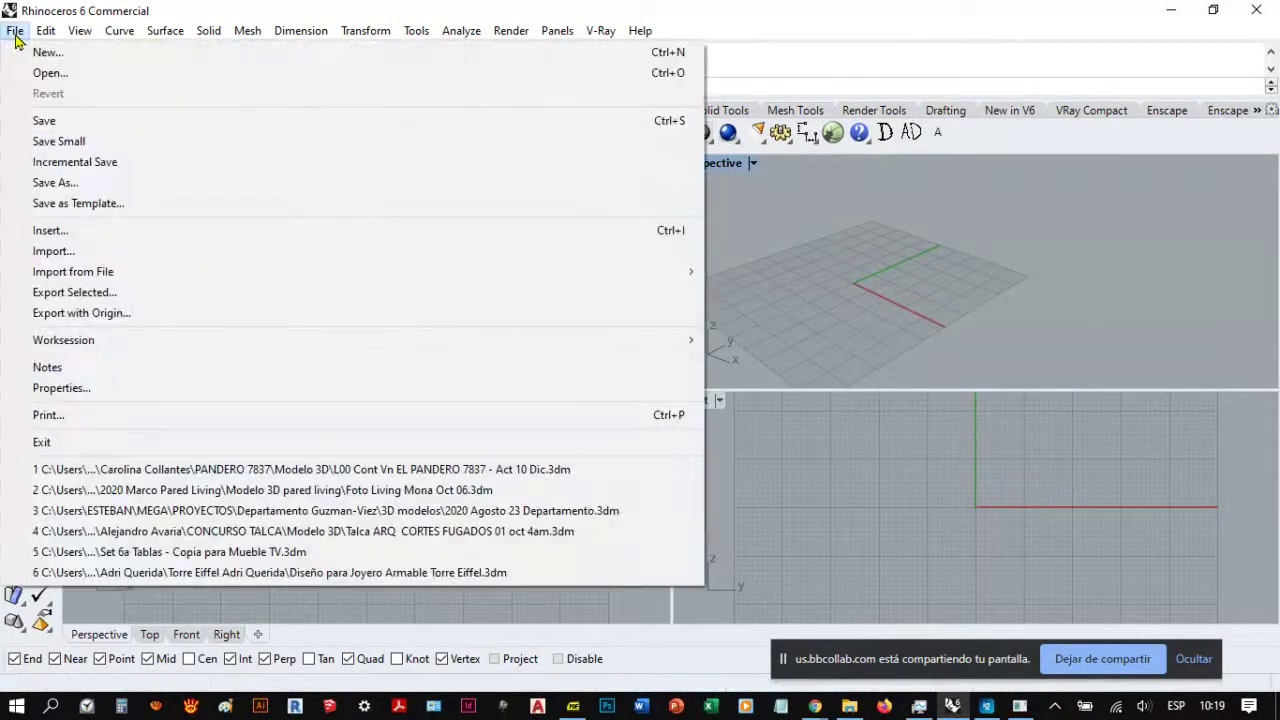
left_click(59, 62)
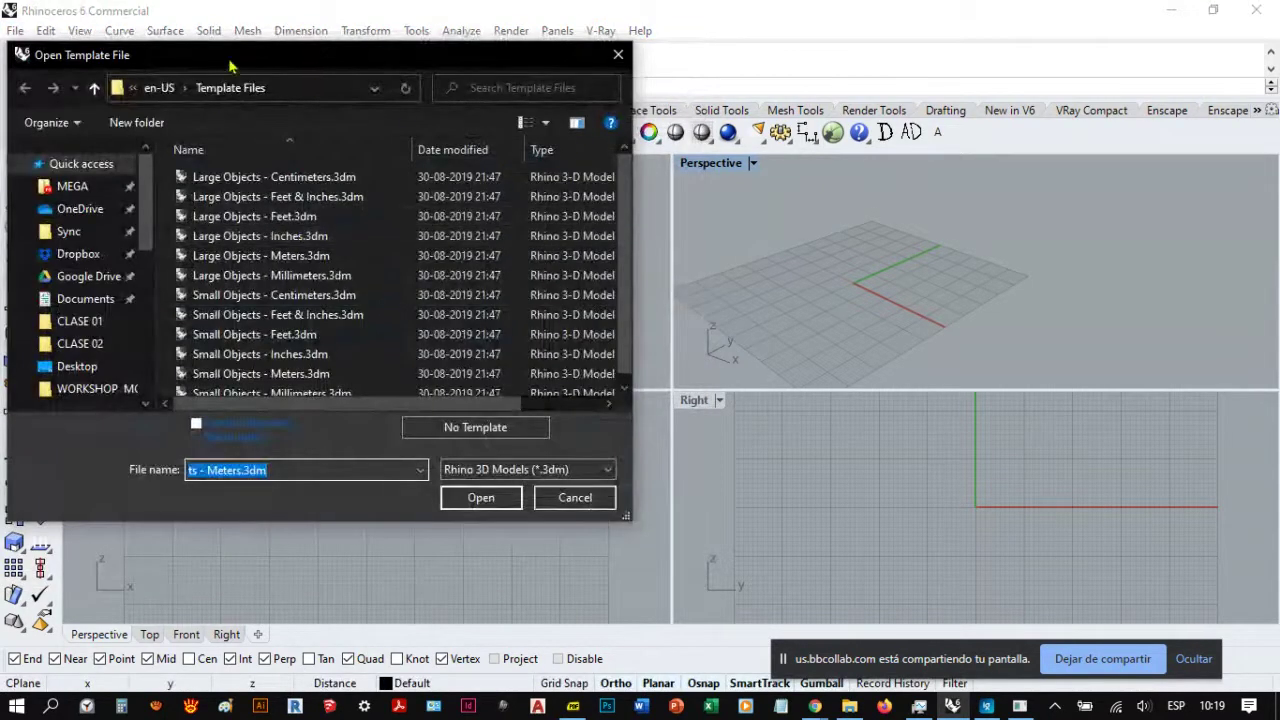
left_click_drag(229, 66, 342, 91)
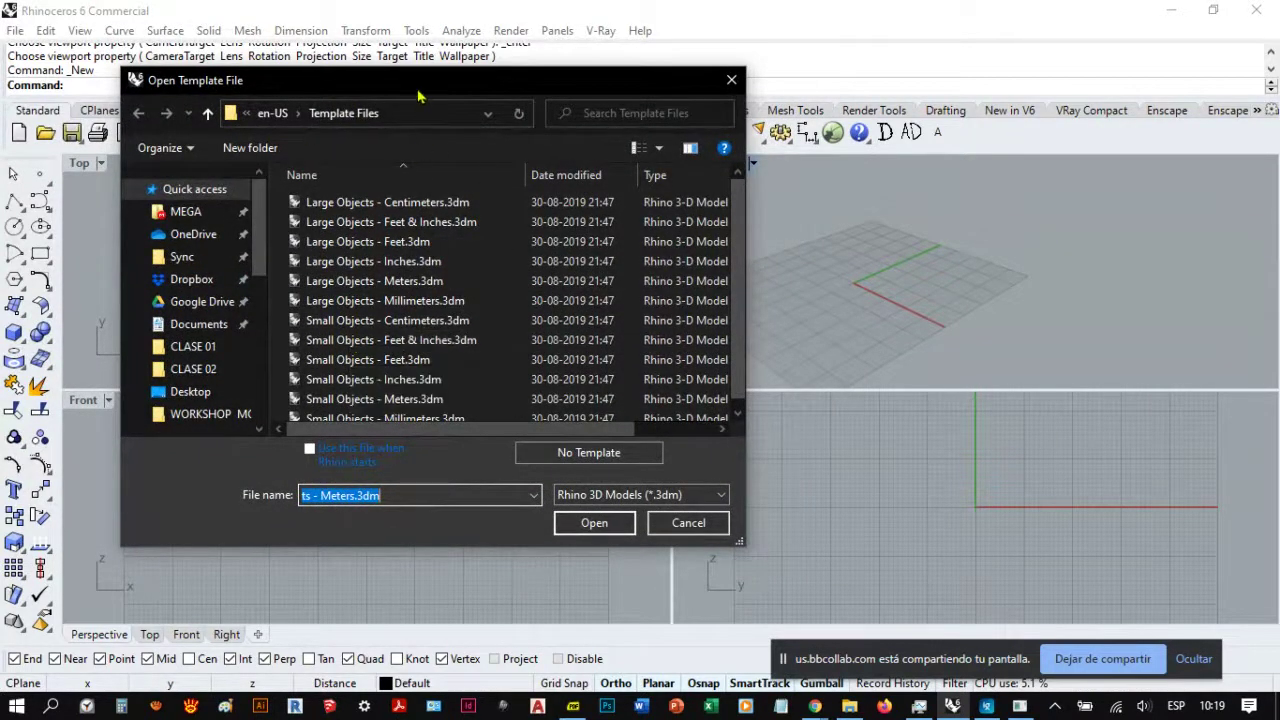
mouse_move(419, 95)
left_mouse_down()
mouse_move(440, 103)
mouse_move(396, 90)
left_mouse_up()
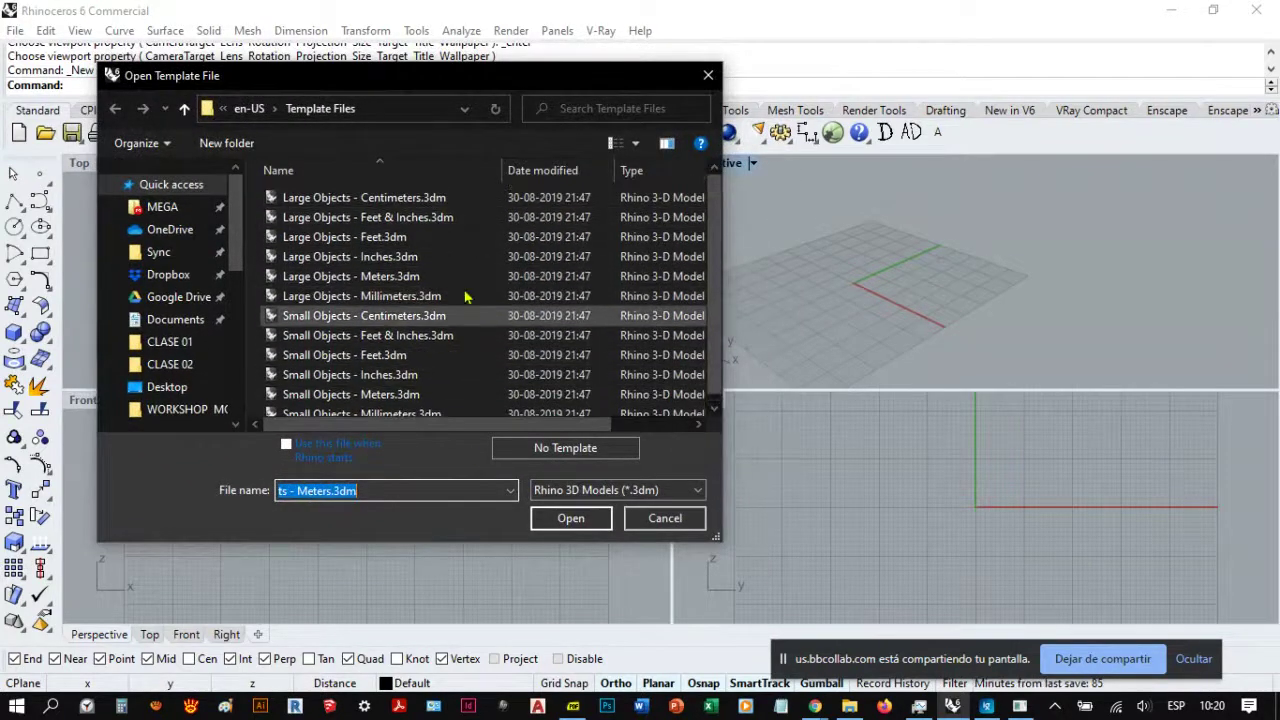
left_click(394, 321)
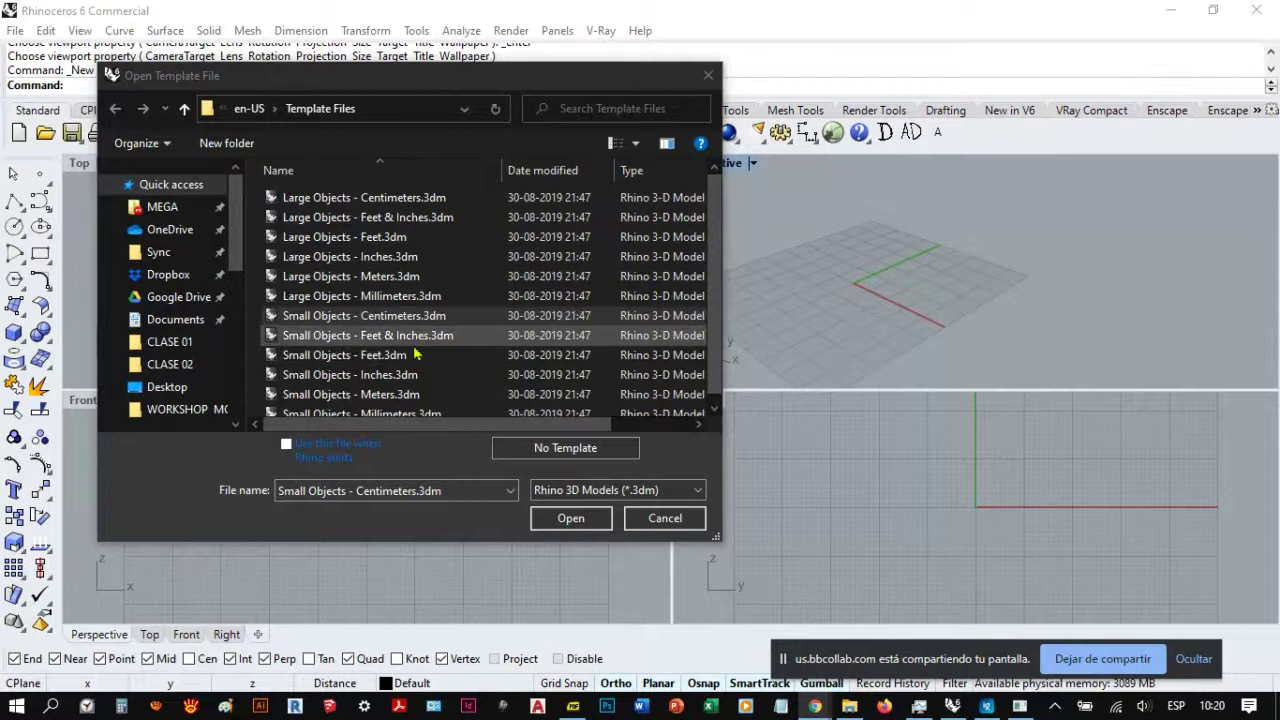
scroll(410, 366, "down", 1)
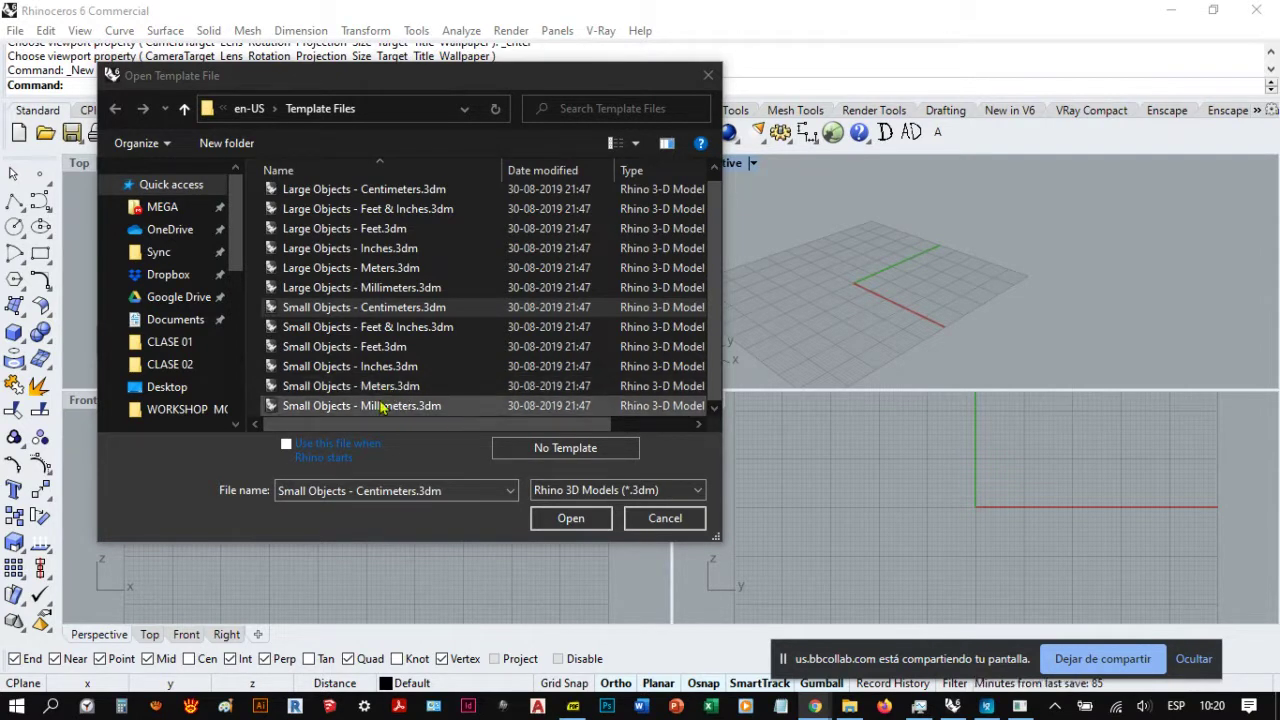
left_click(404, 393)
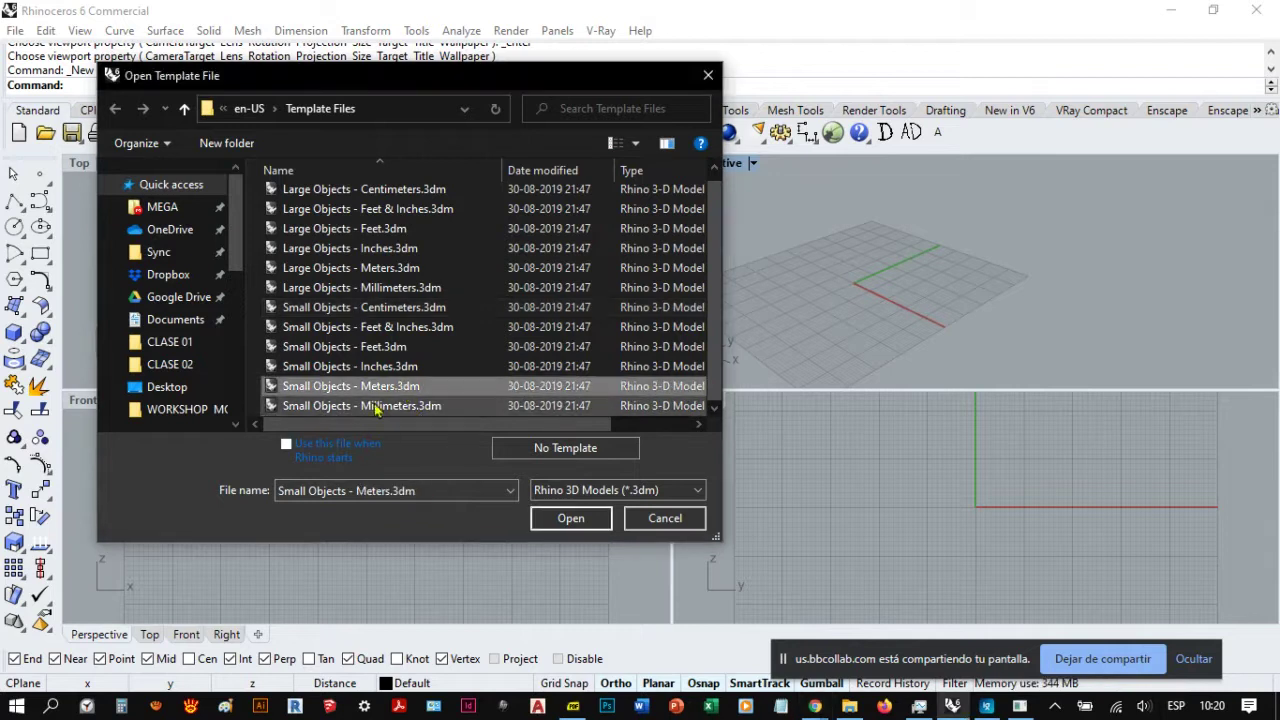
left_click(571, 519)
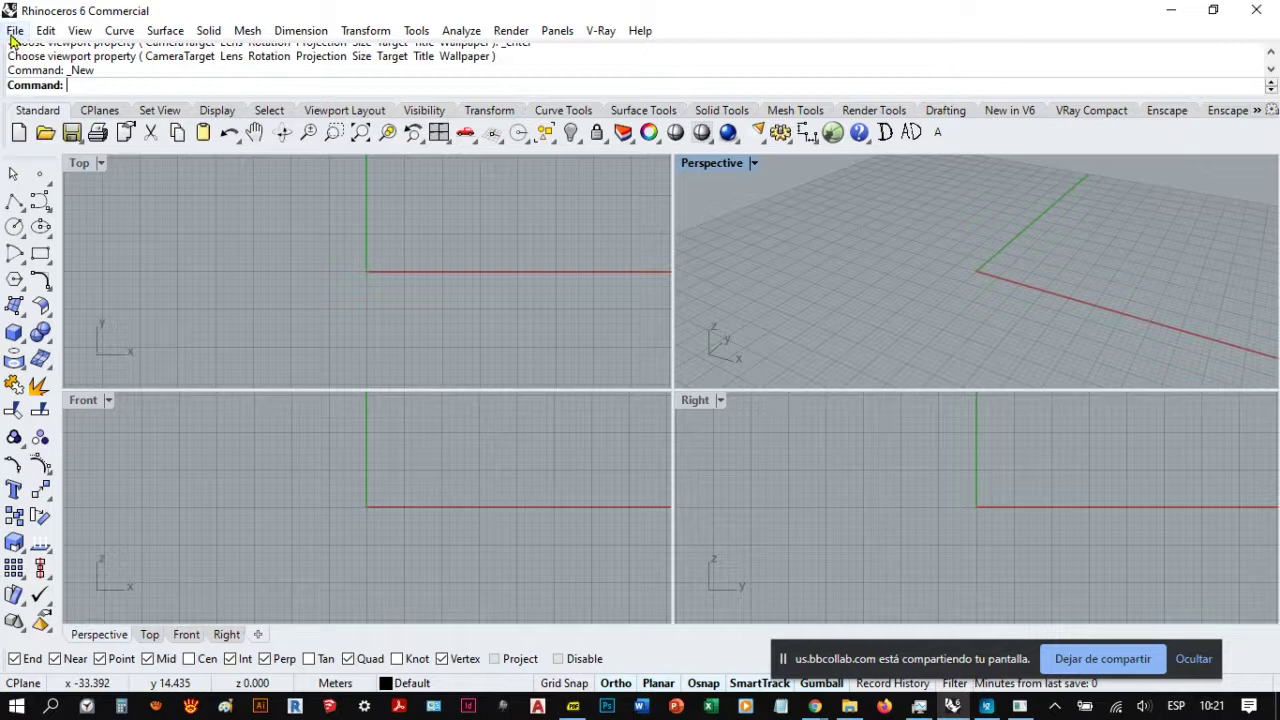
Step: Display the Perspective viewport's properties and close them again
left_click(15, 30)
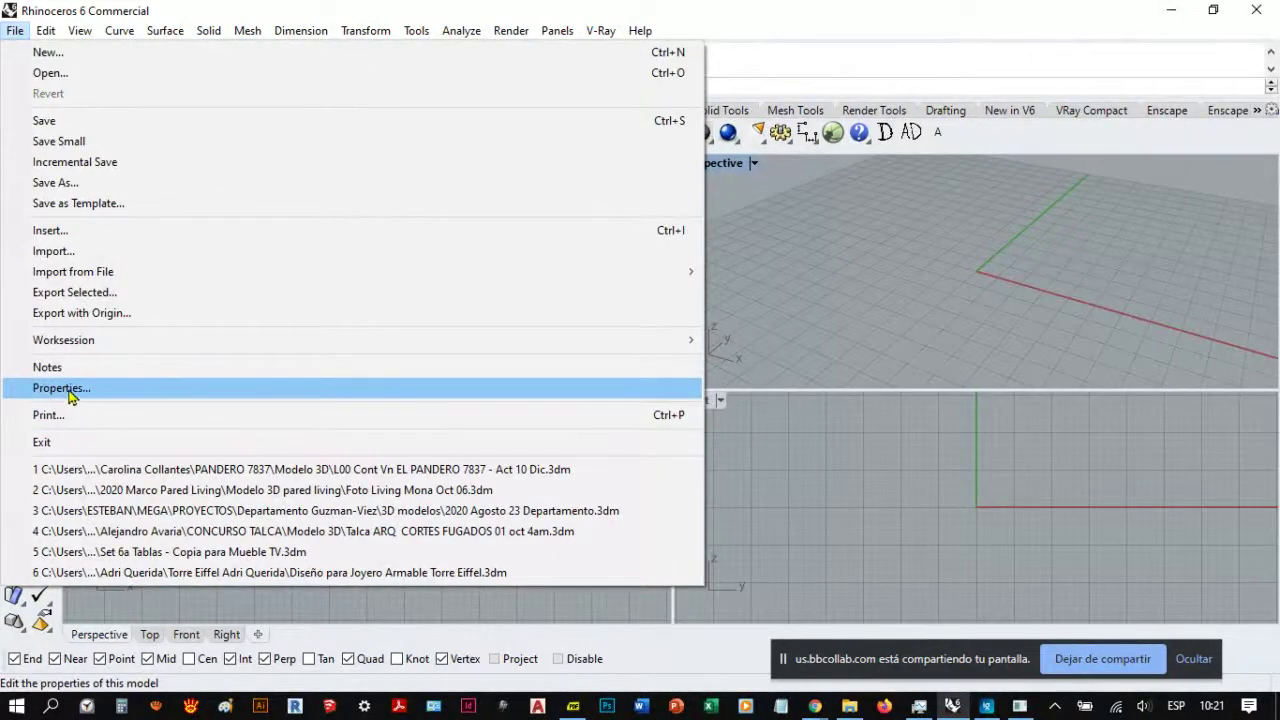
key("Escape")
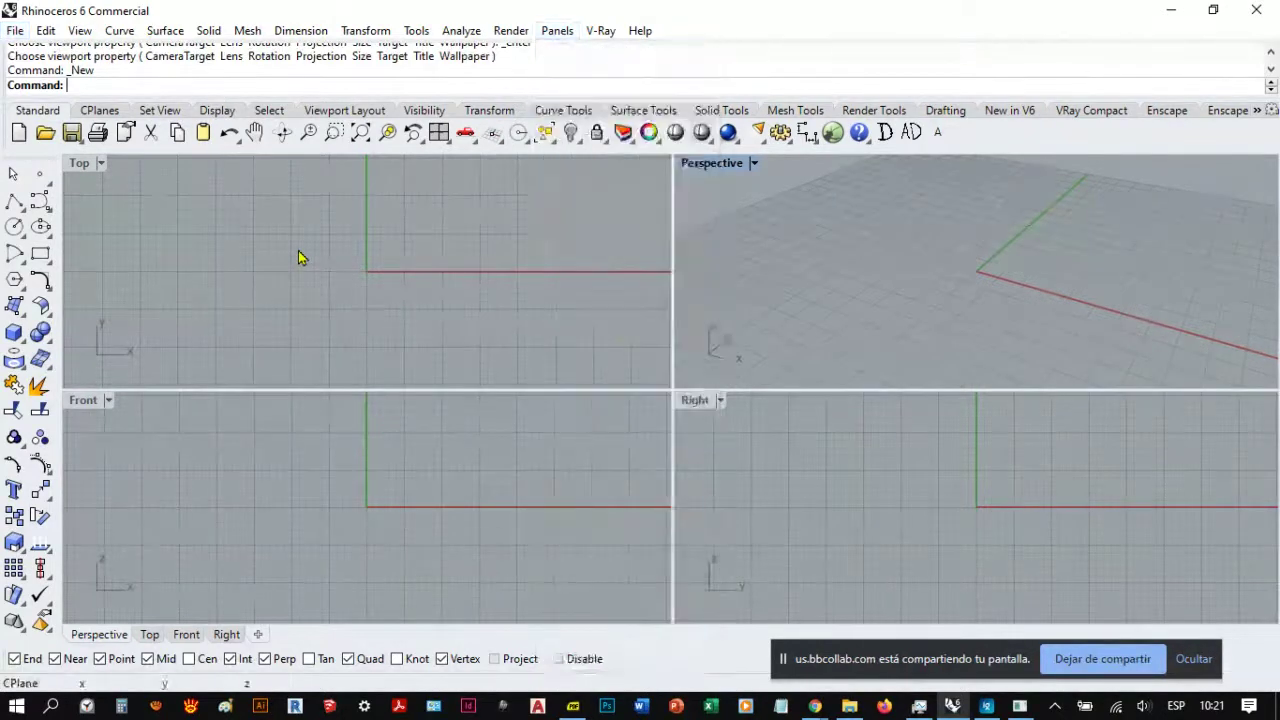
key("F3")
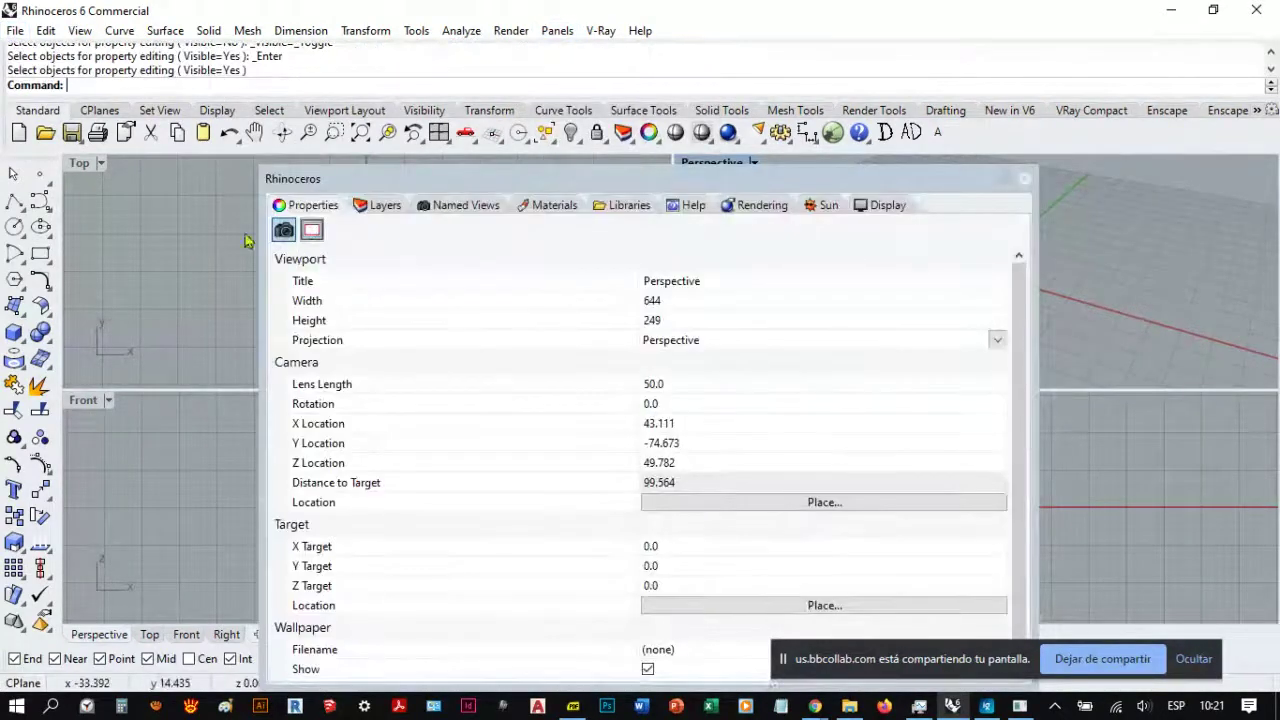
left_click(1024, 178)
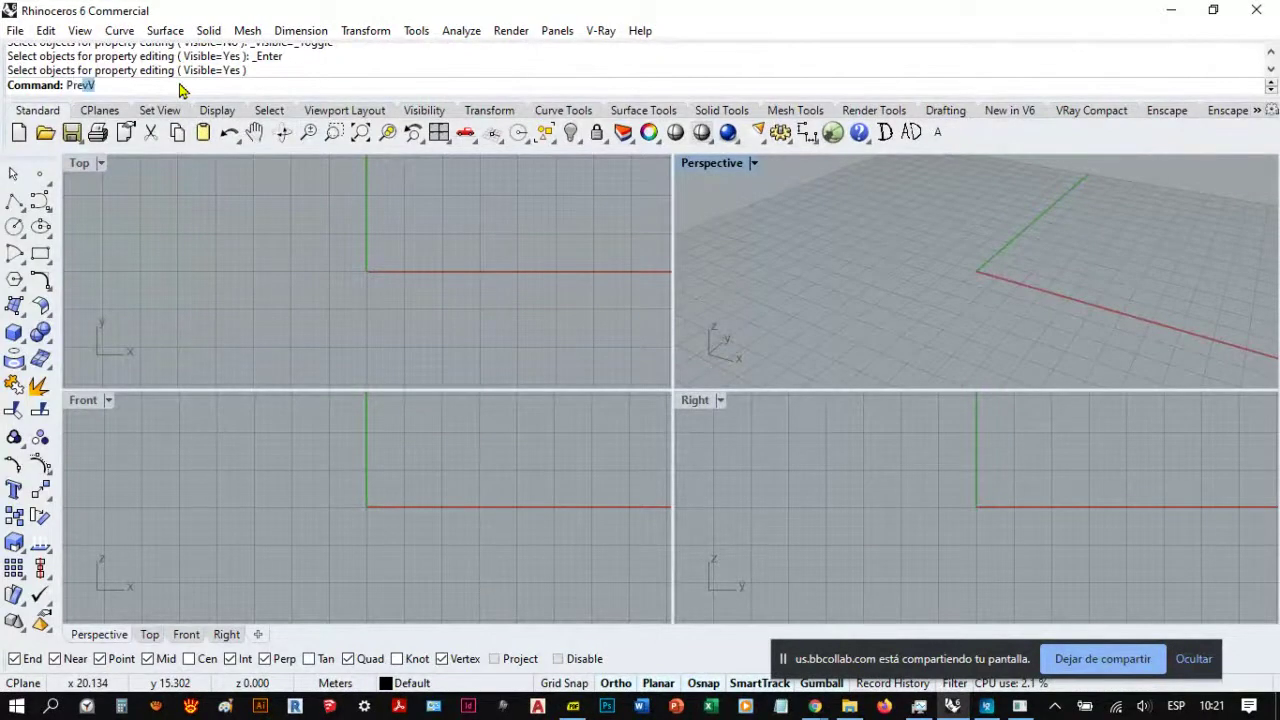
Step: Run the Properties command by name, view the viewport settings, and dismiss them
key("BackSpace")
key("BackSpace")
type("operties")
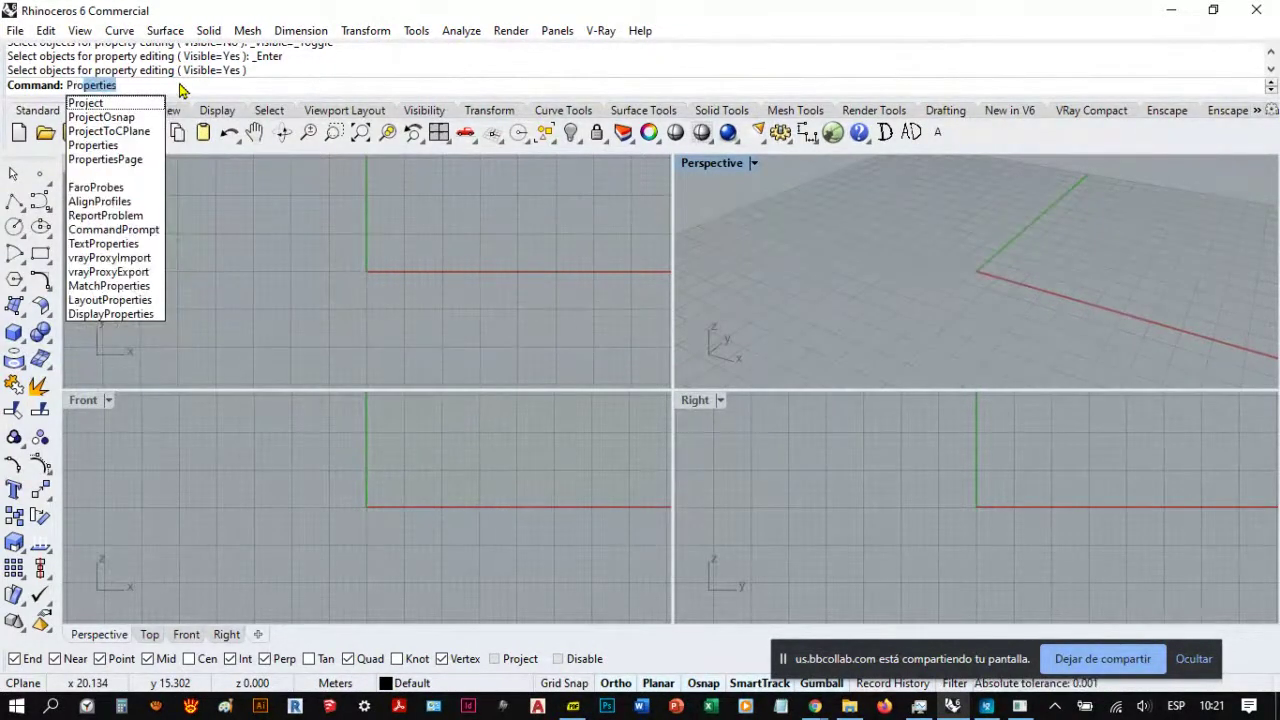
key("Return")
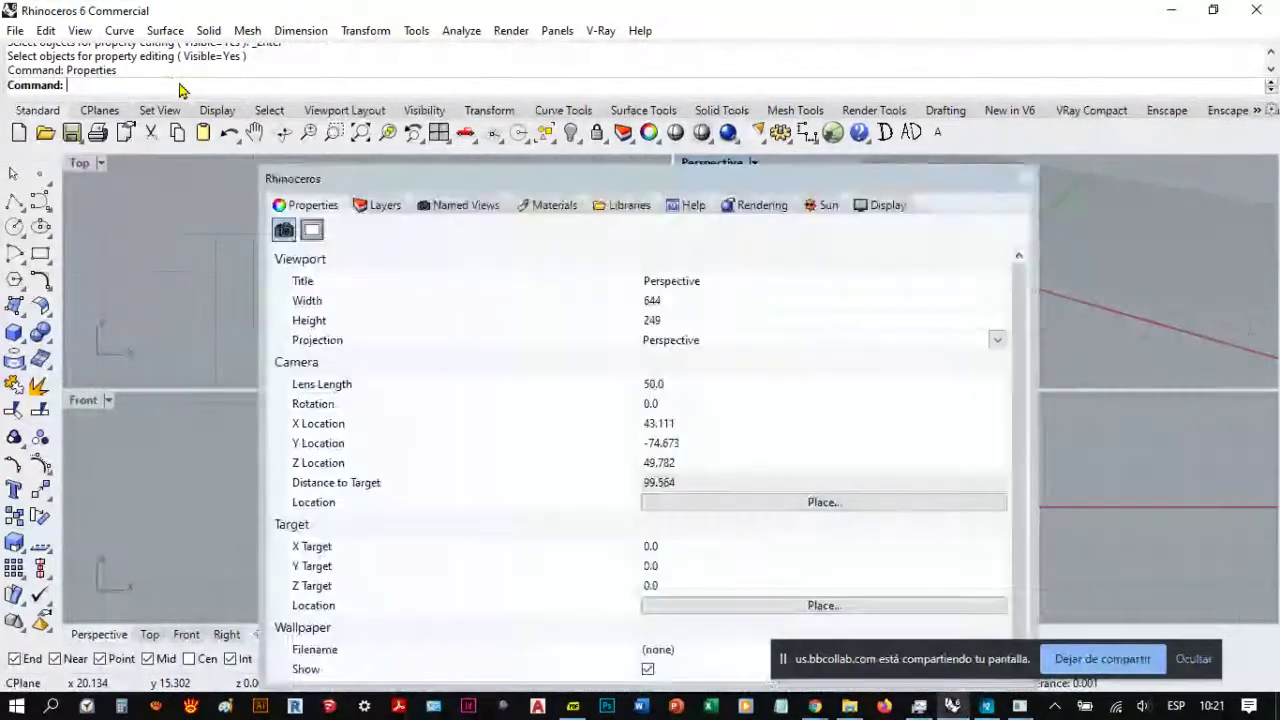
left_click(1024, 178)
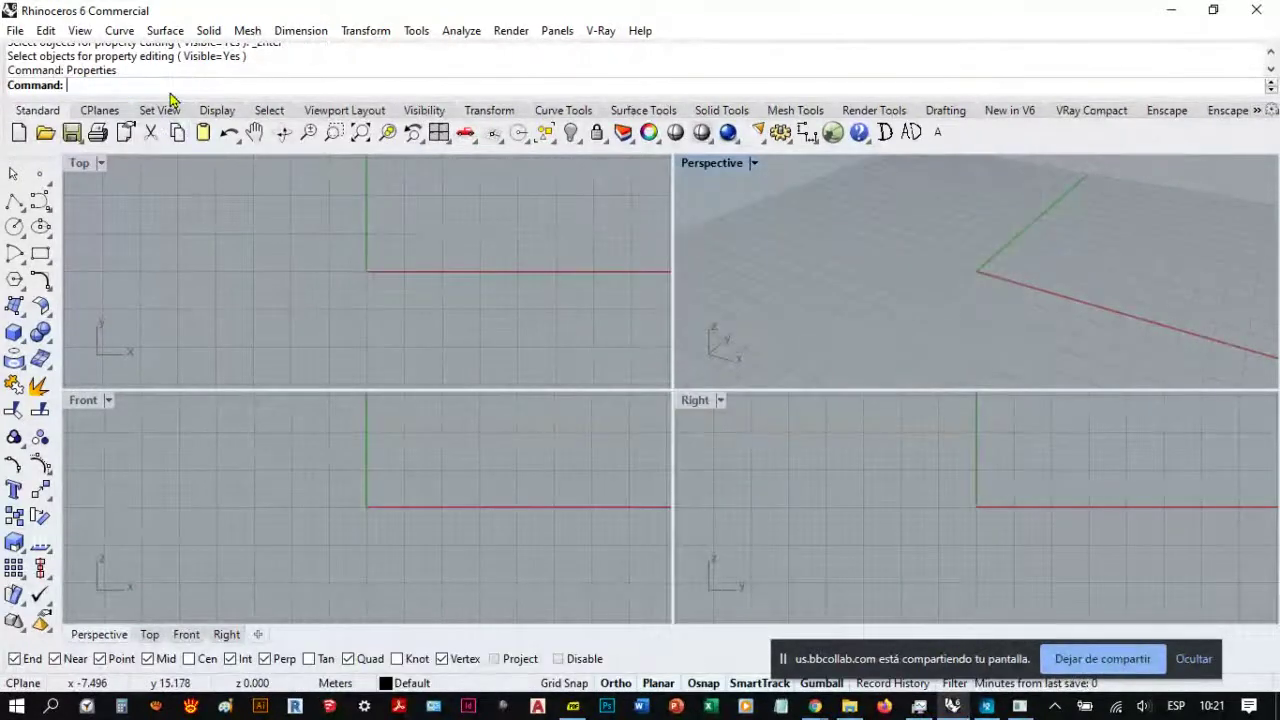
Step: Display the Document Properties dialog on its SmartTrack and Guides page and close it without changes
type("Prefe")
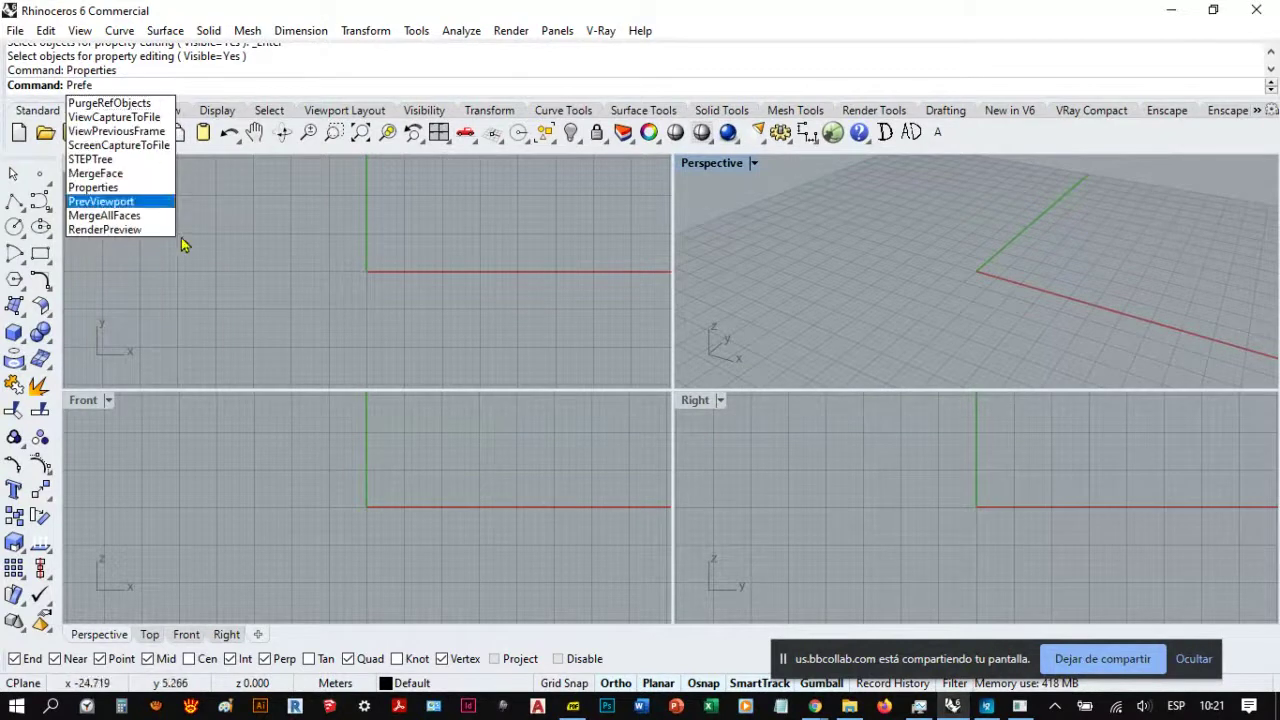
key("Escape")
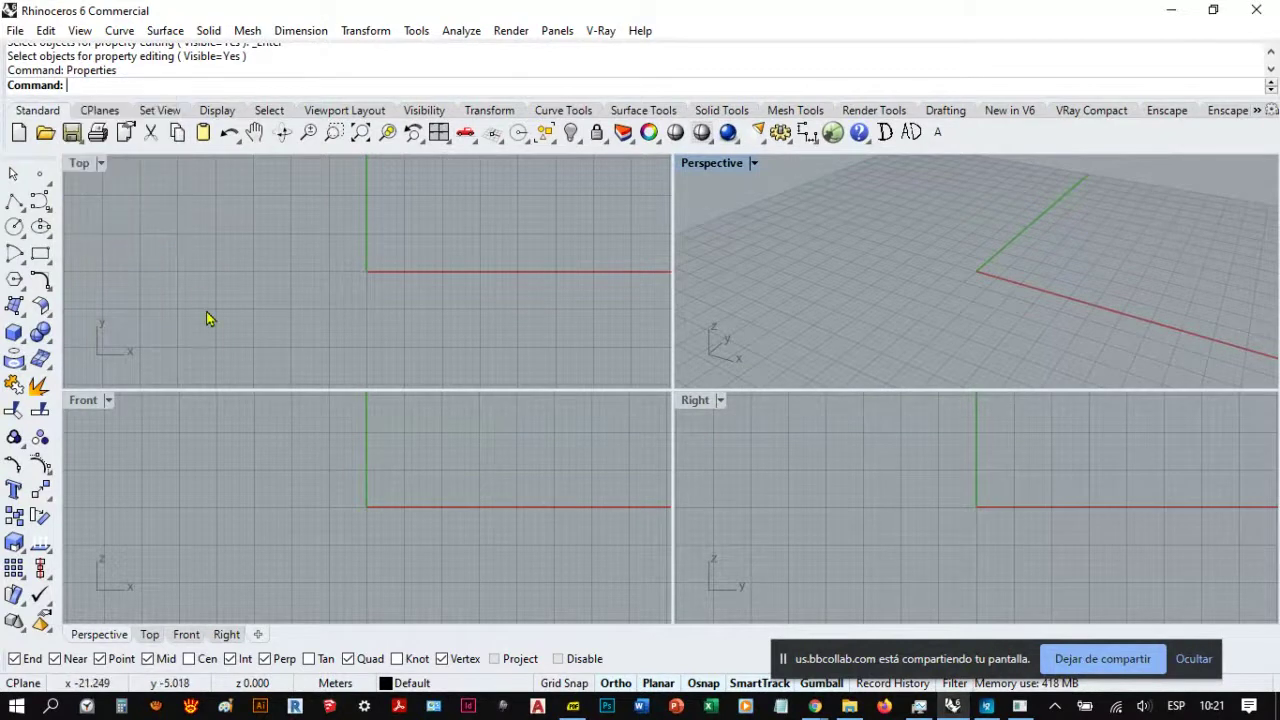
left_click(12, 31)
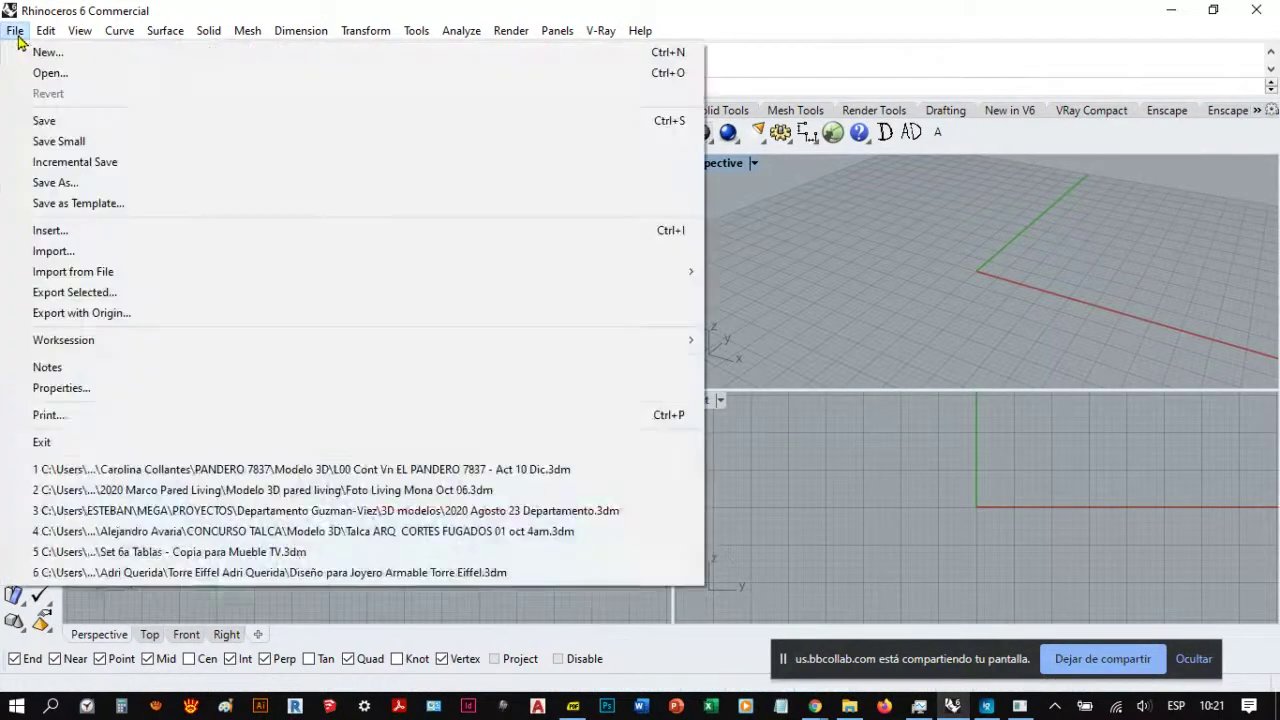
left_click(85, 392)
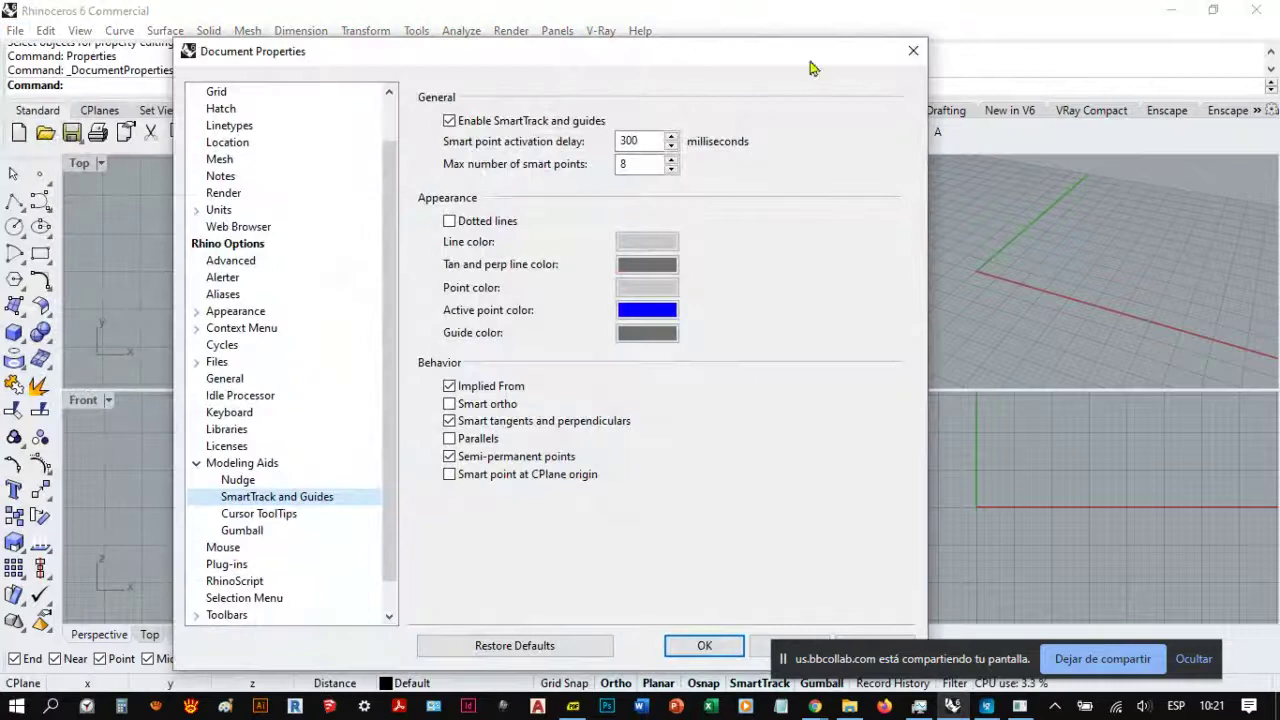
left_click(914, 52)
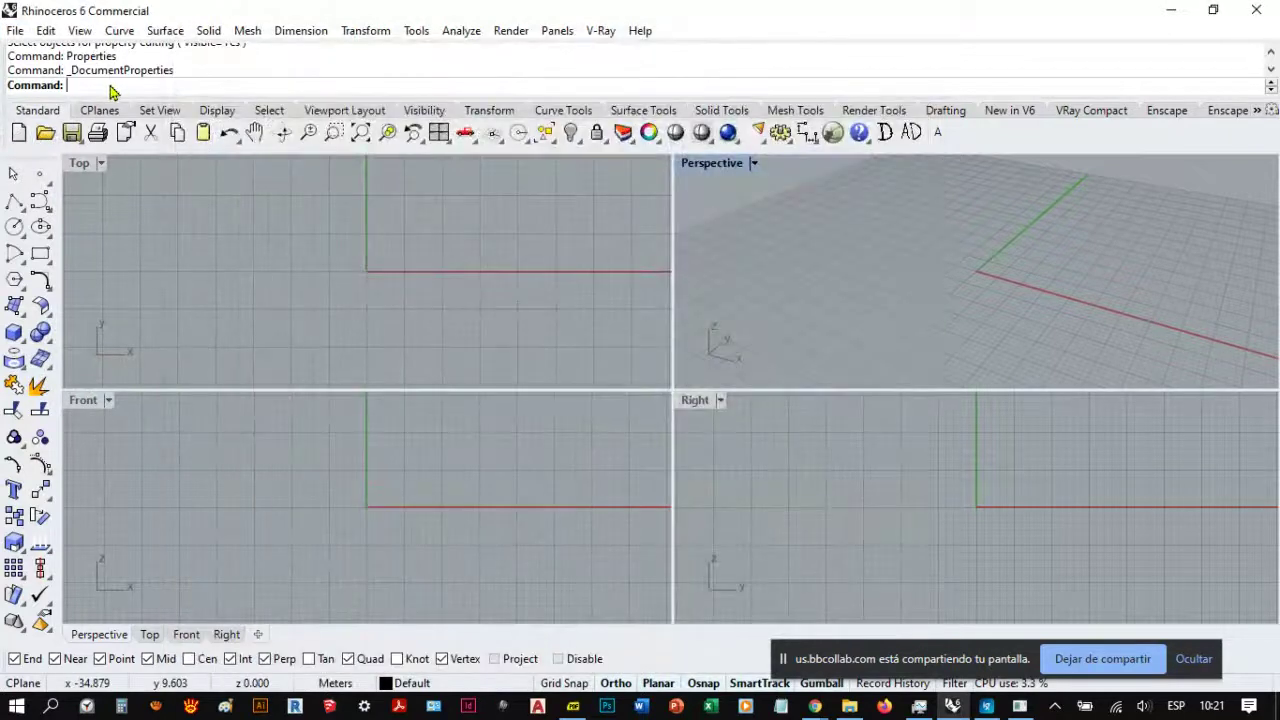
Step: Run the Units command by name, view the model units and tolerances, and close the settings
type("Units")
key("Return")
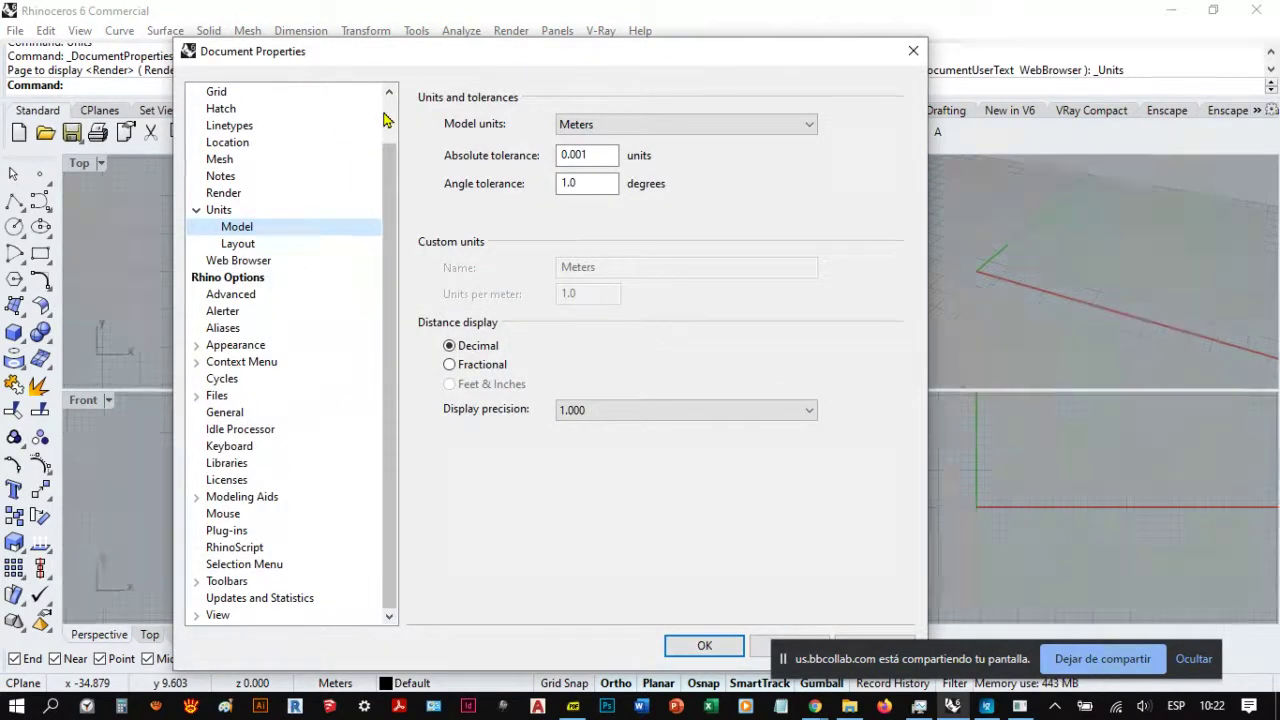
mouse_move(372, 55)
left_mouse_down()
mouse_move(340, 50)
mouse_move(368, 37)
left_mouse_up()
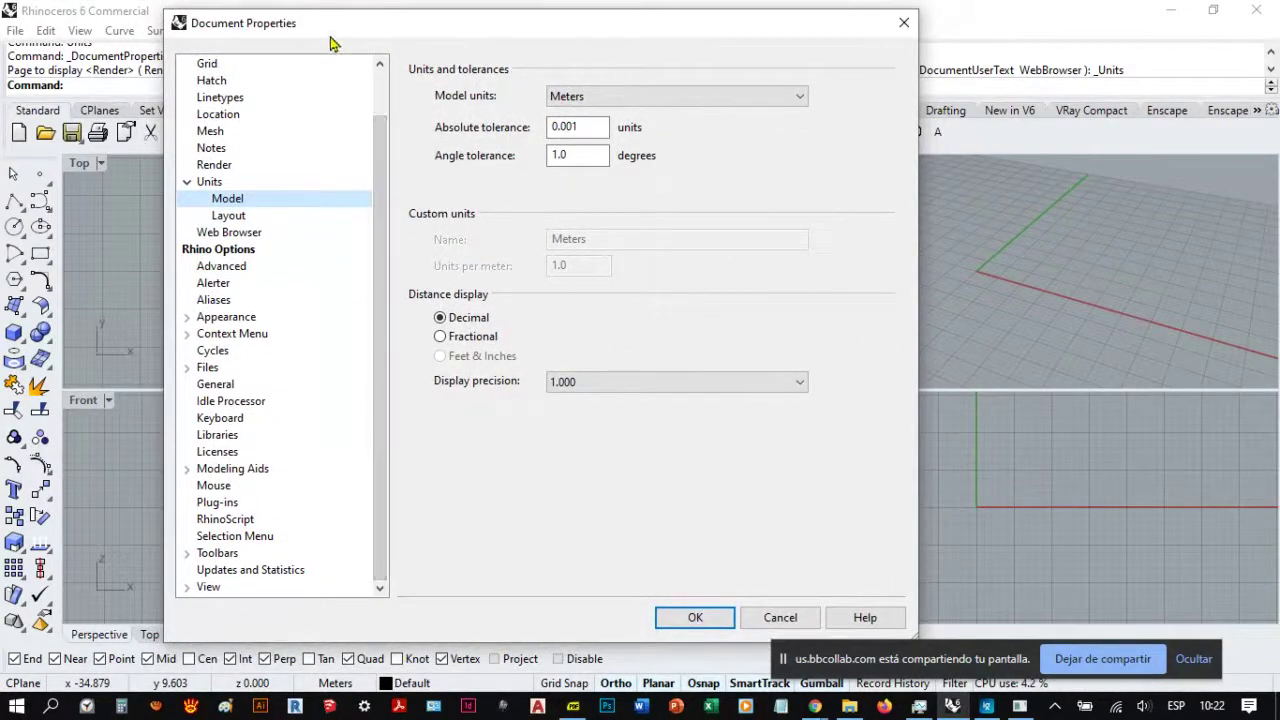
mouse_move(331, 32)
left_mouse_down()
mouse_move(351, 34)
mouse_move(321, 35)
left_mouse_up()
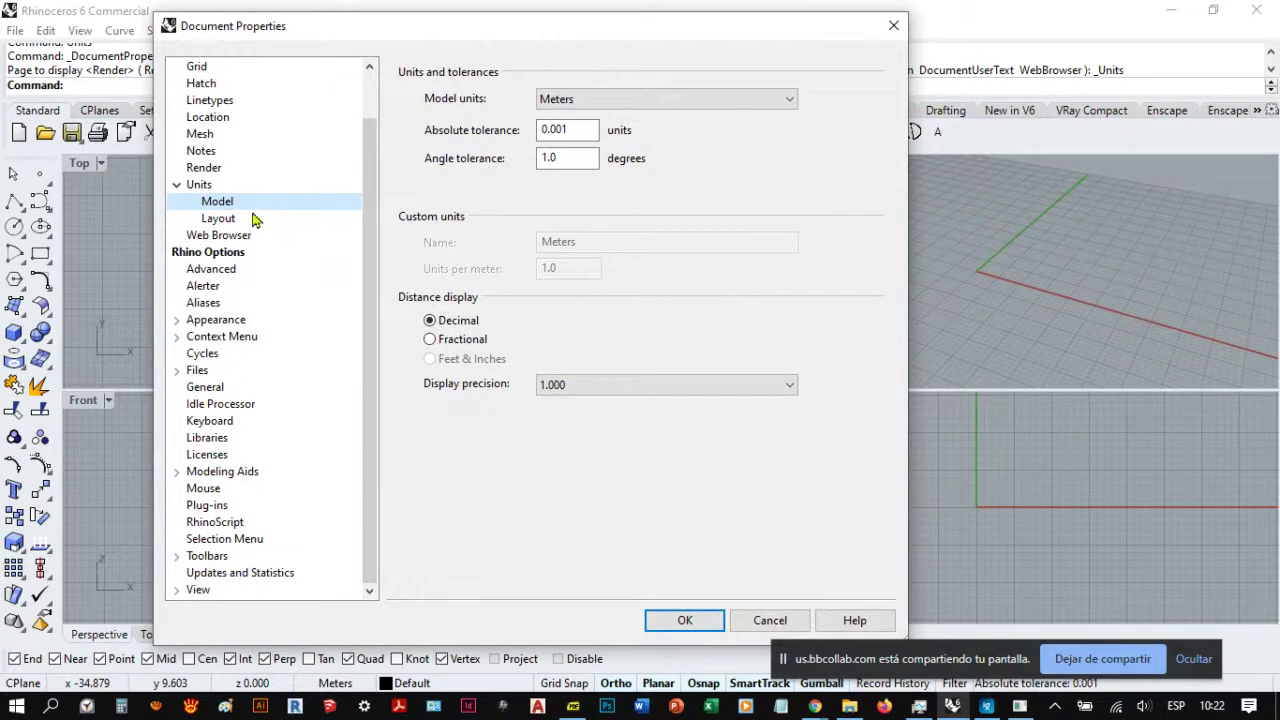
left_click_drag(350, 37, 332, 40)
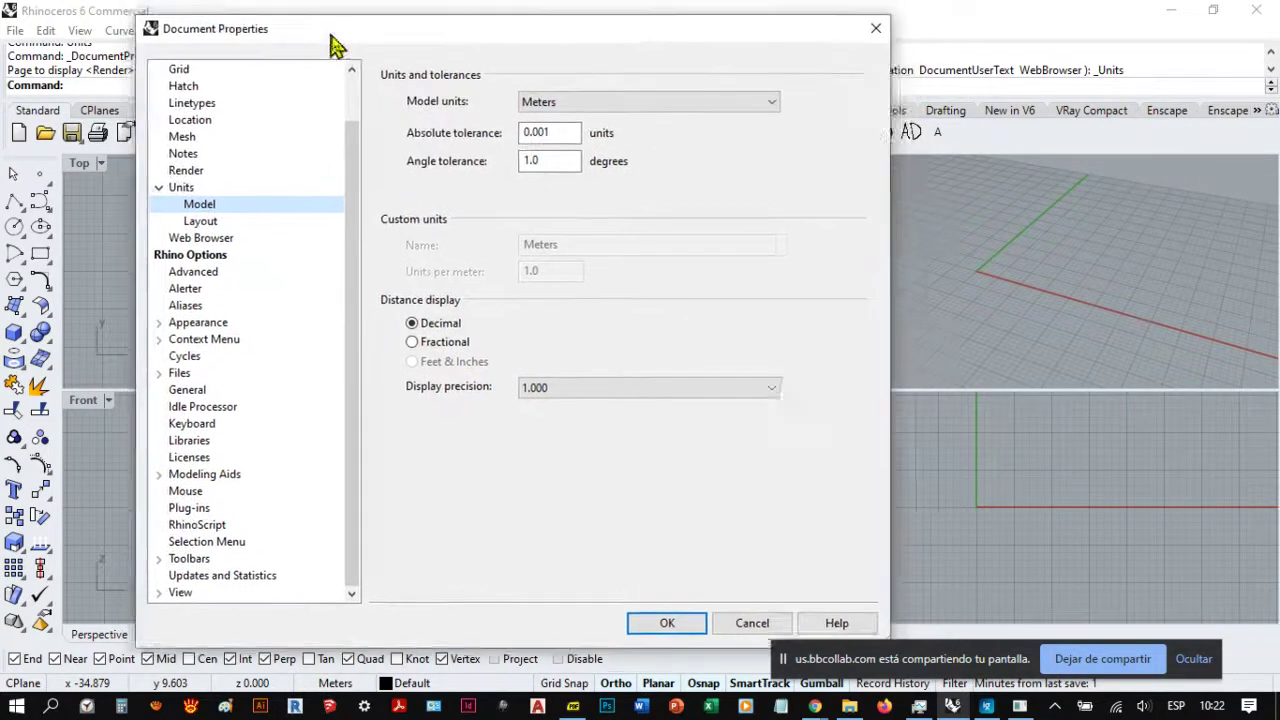
left_click(877, 29)
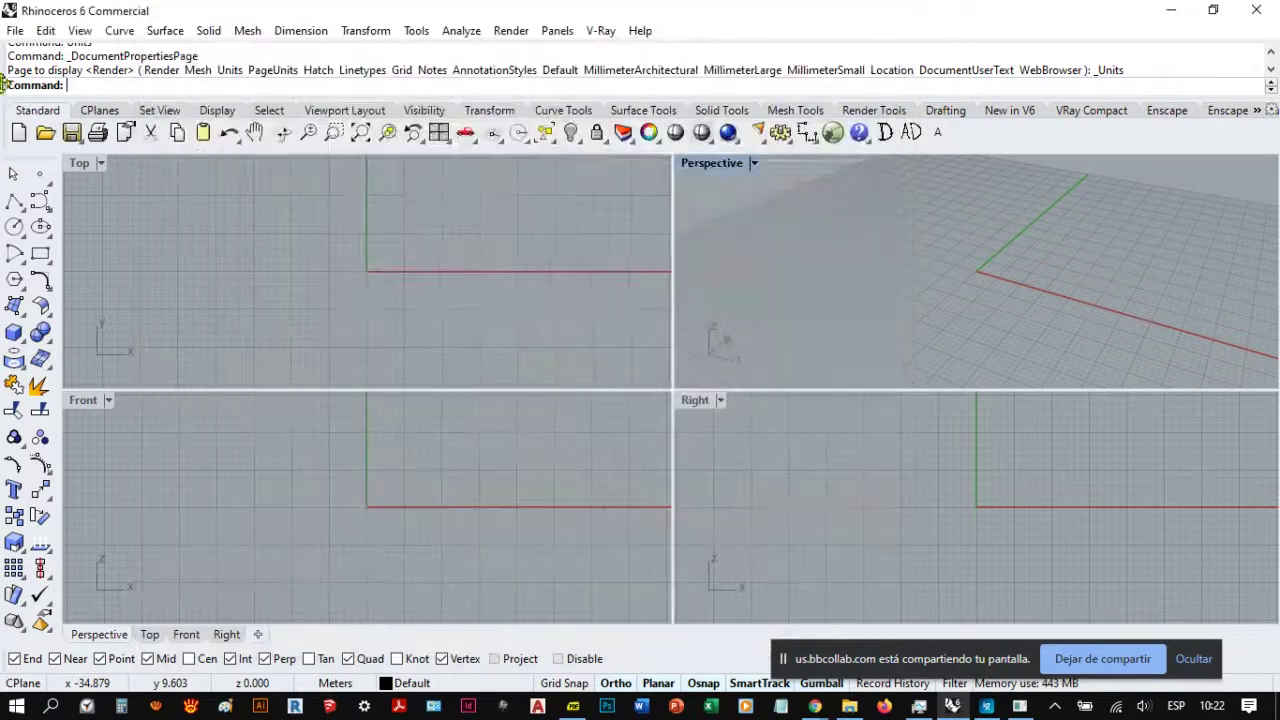
Step: Set the model units to Millimeters in the document properties
left_click(18, 31)
left_click(95, 388)
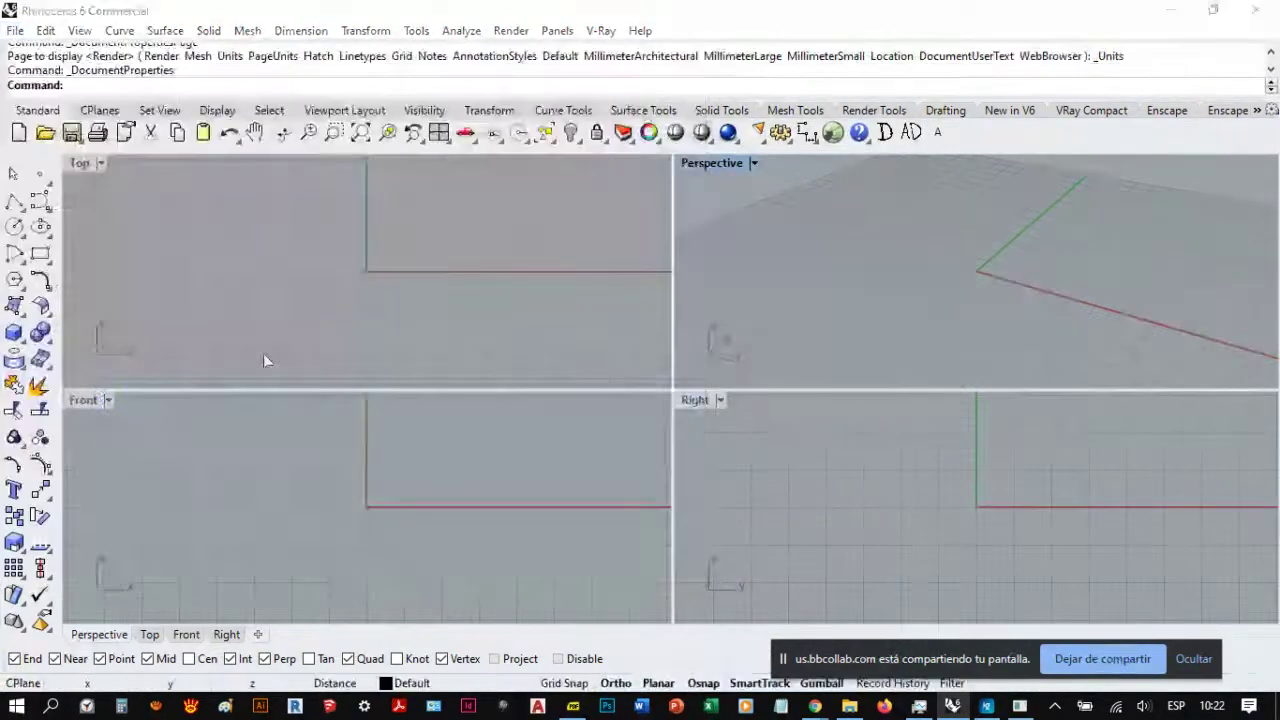
left_click_drag(358, 202, 357, 134)
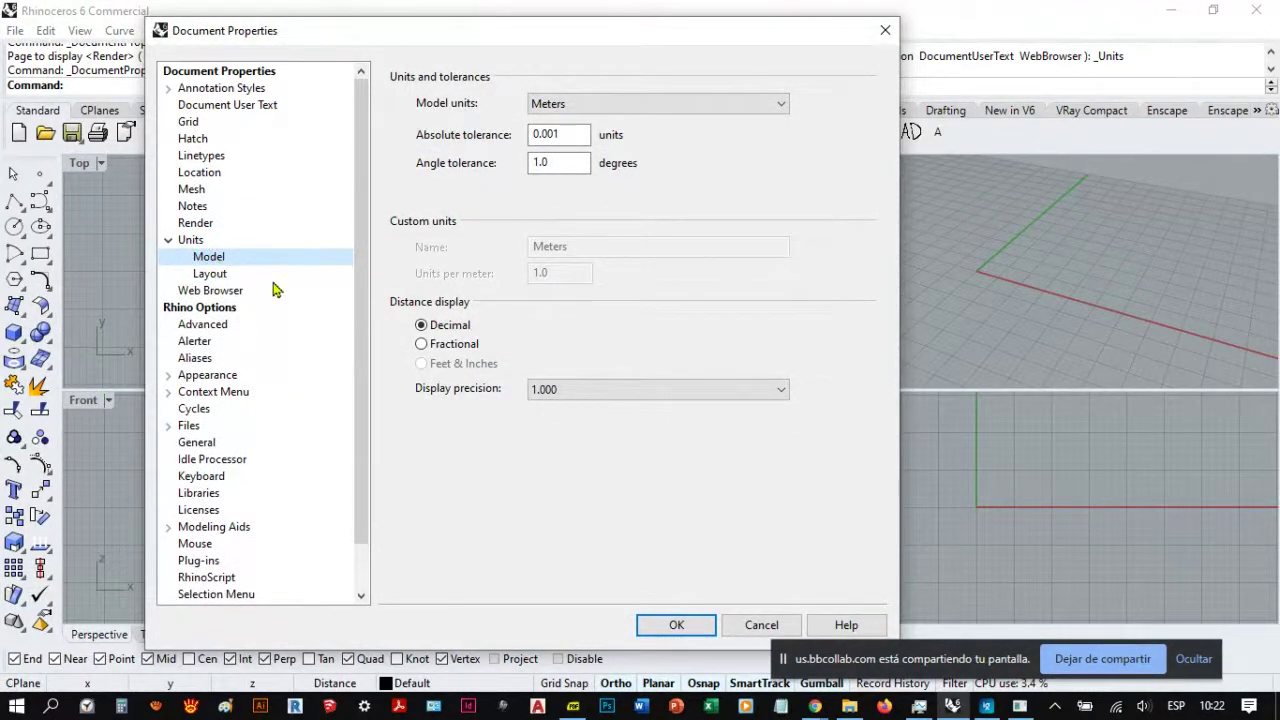
left_click(592, 108)
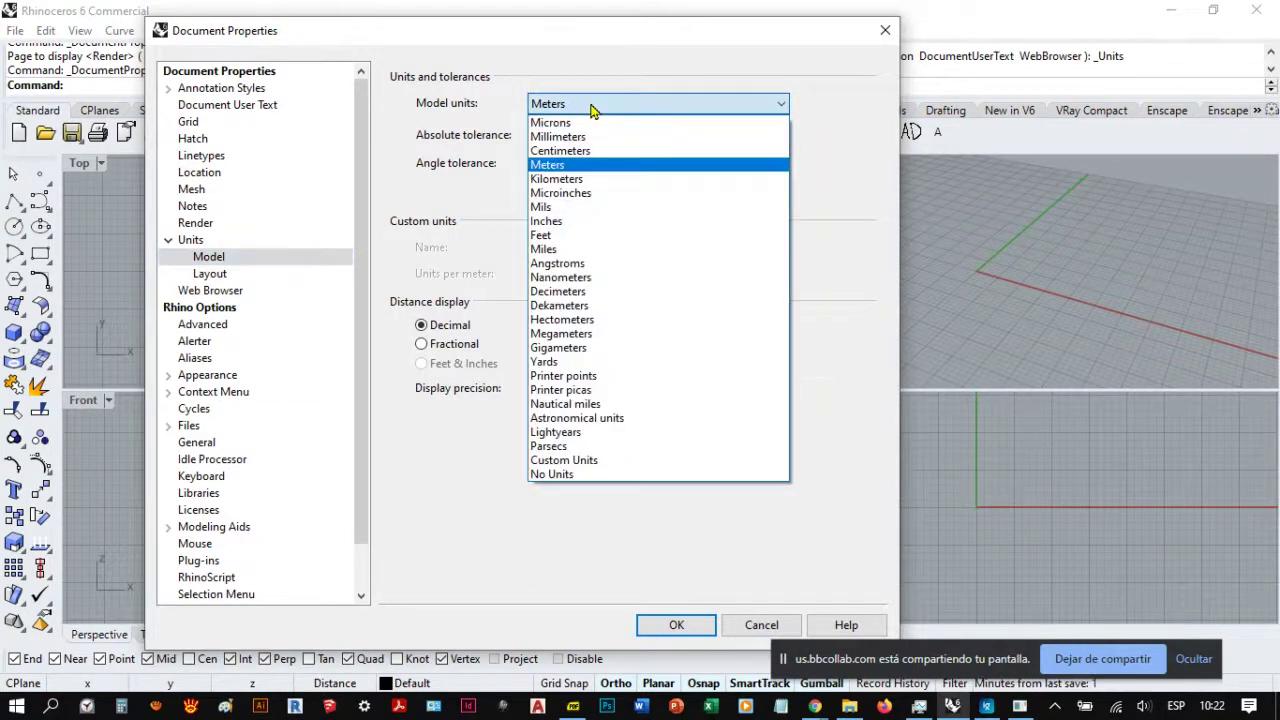
left_click(592, 140)
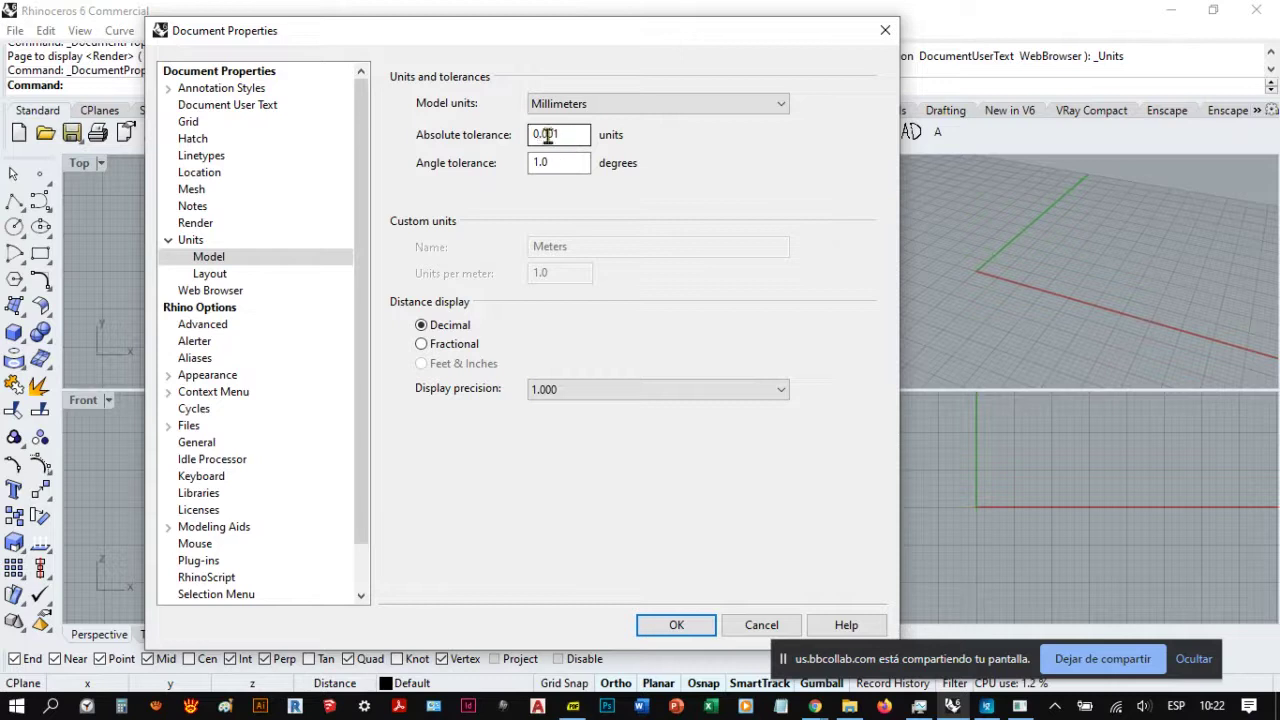
Step: Set the absolute tolerance to 0.1 units and the display precision to 1.0, and apply the document settings
left_click_drag(544, 134, 578, 134)
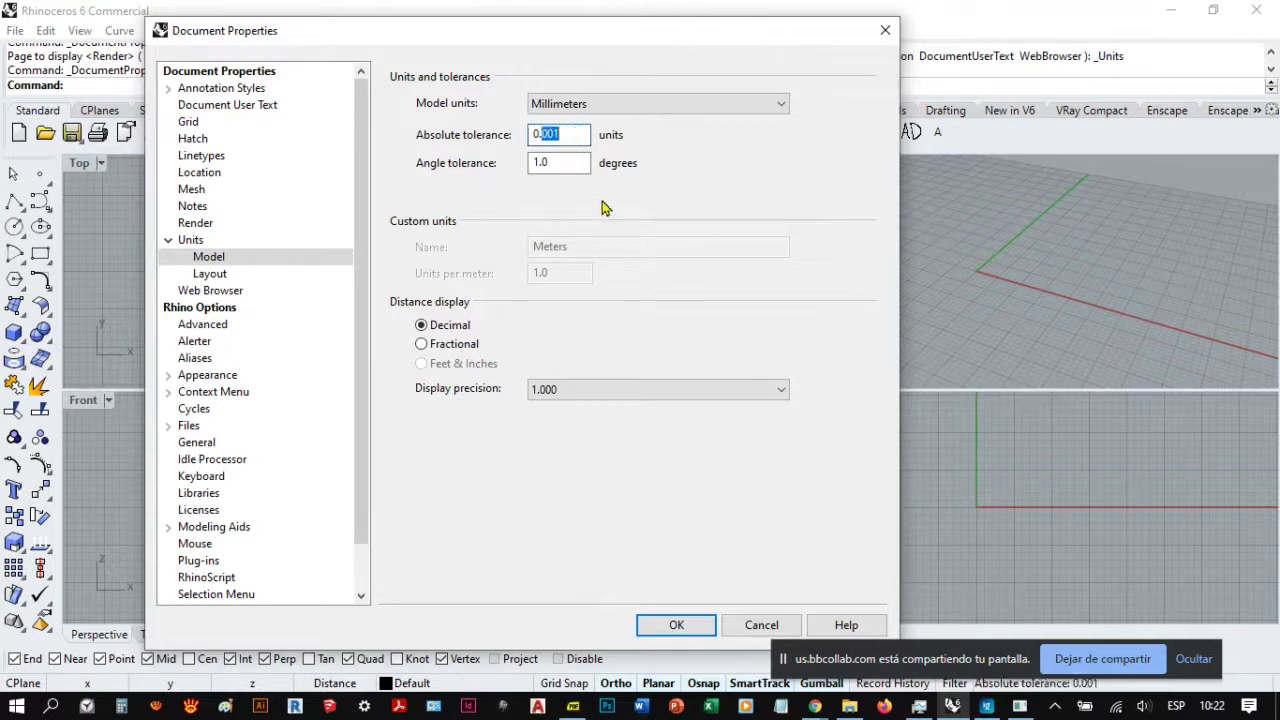
type("1")
left_click(582, 171)
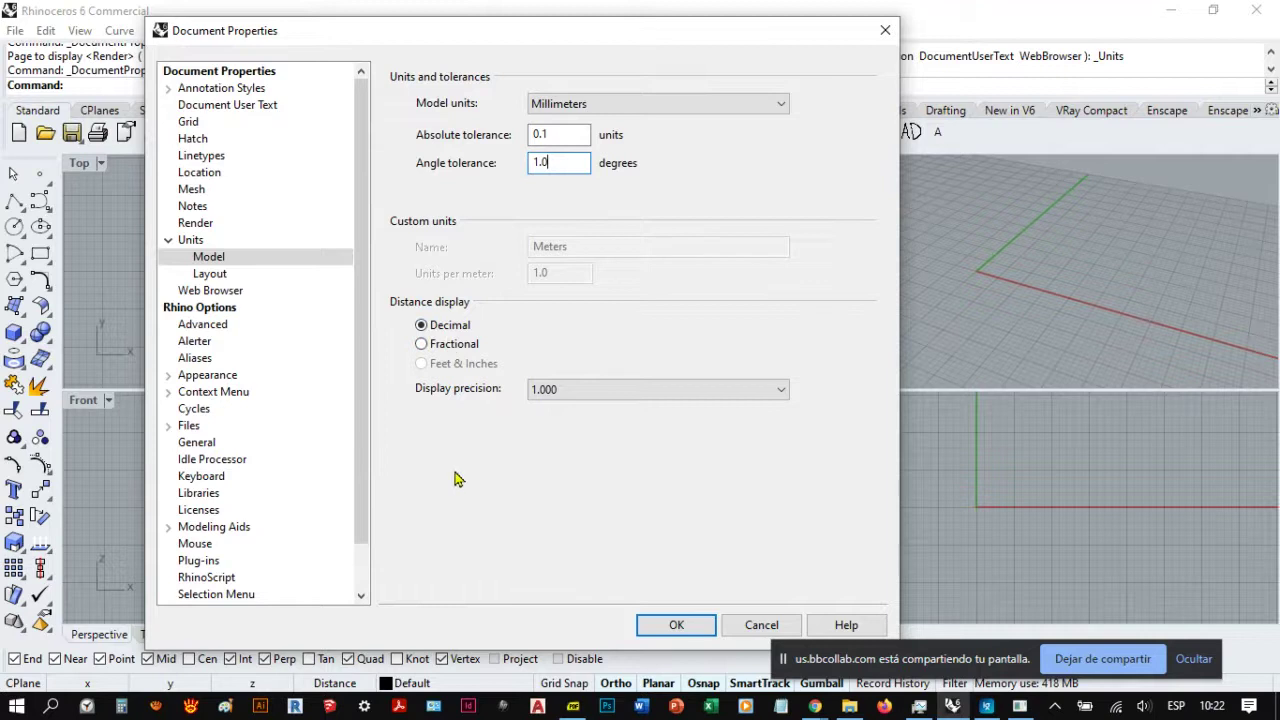
left_click(590, 393)
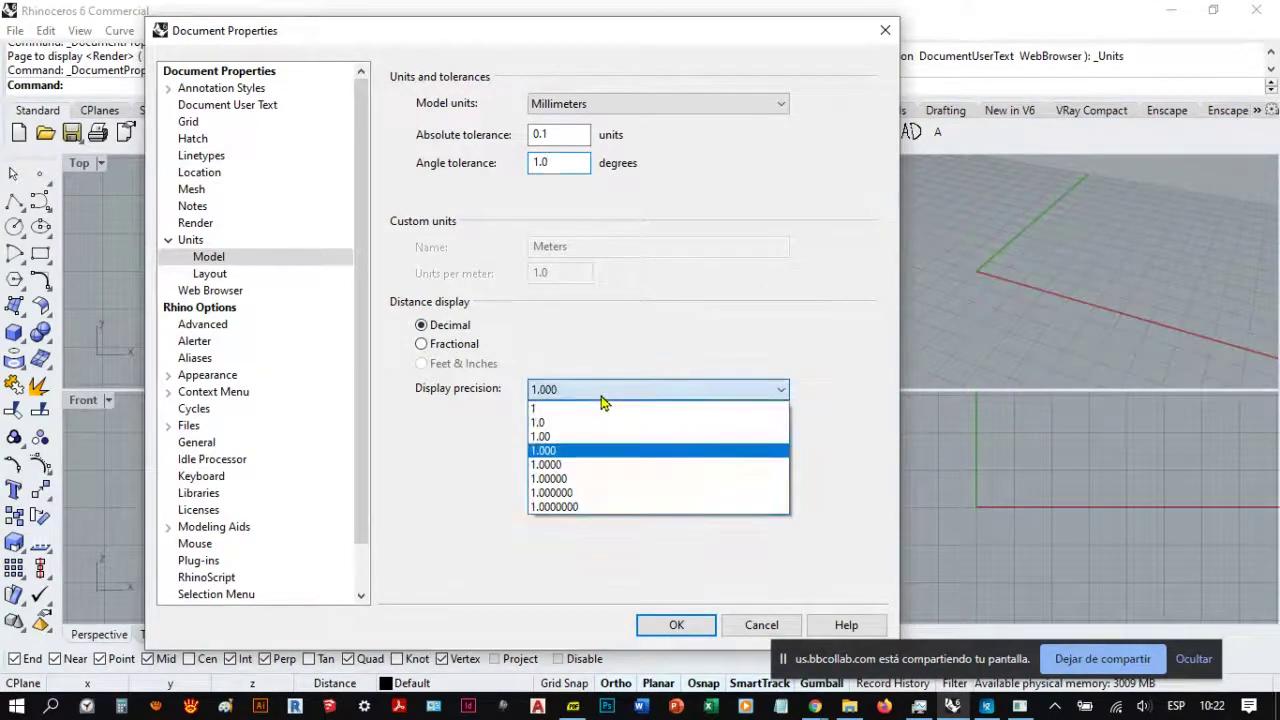
left_click(564, 428)
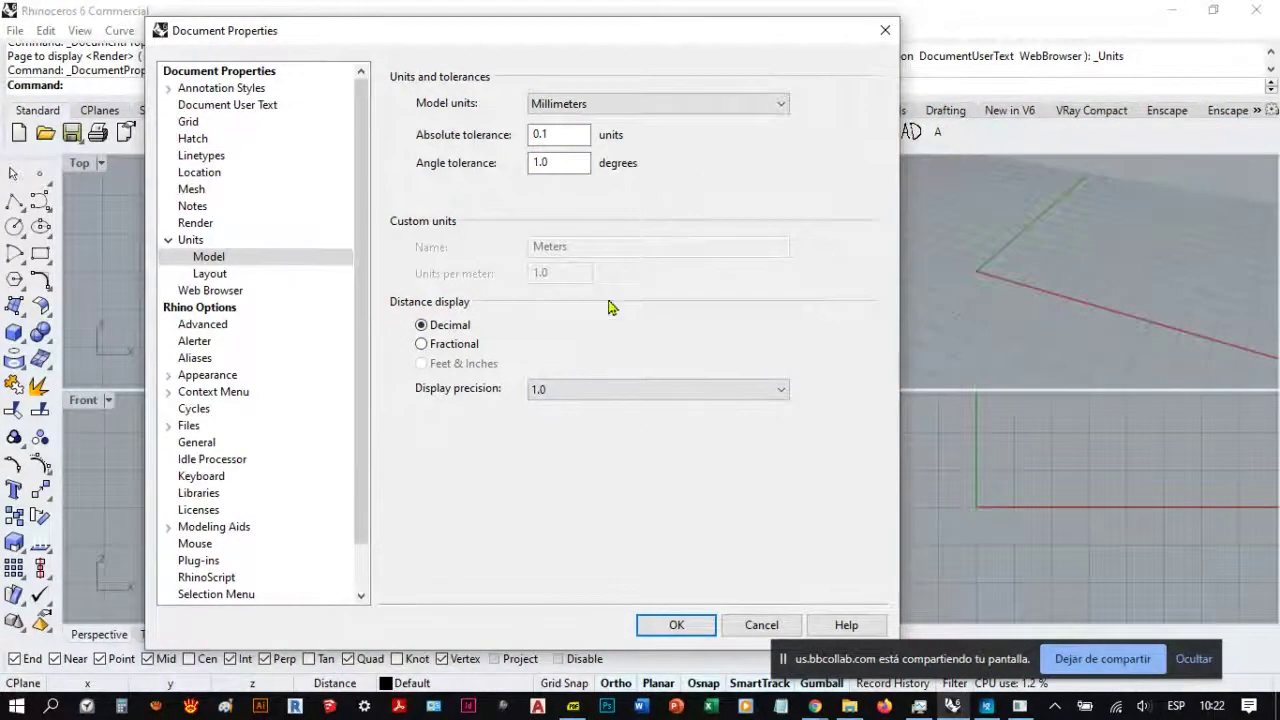
left_click(677, 625)
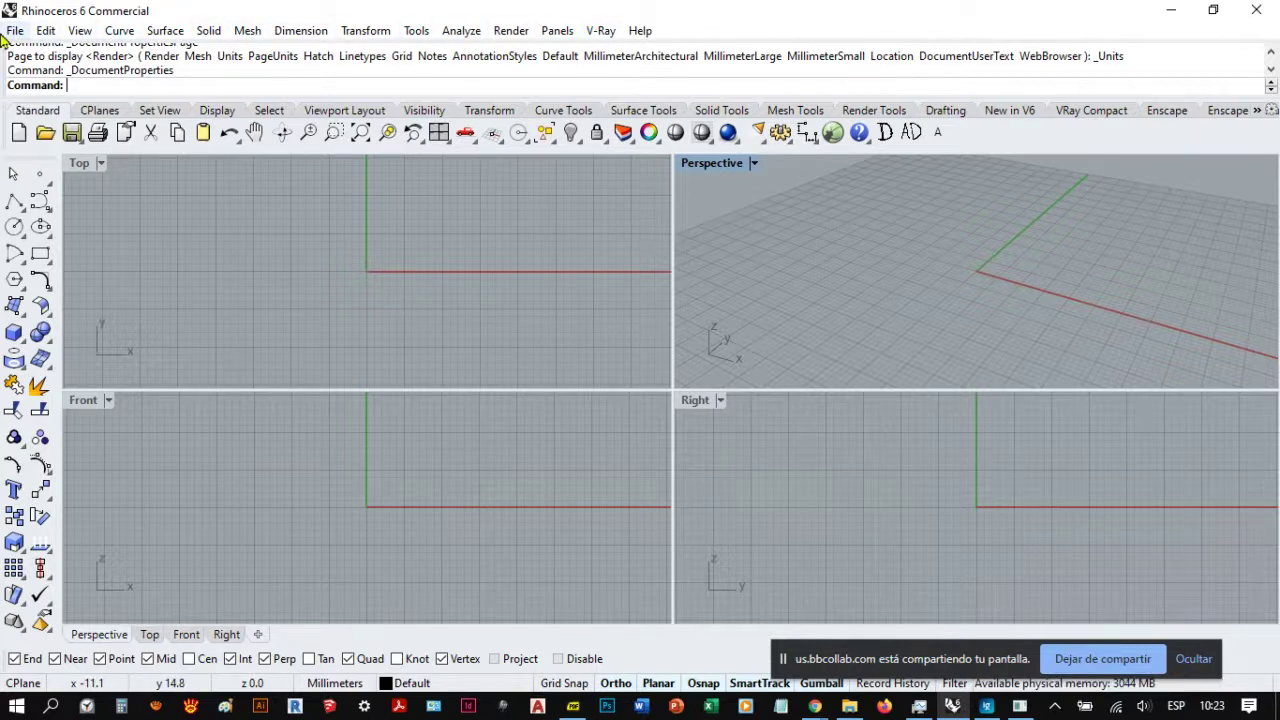
left_click(165, 30)
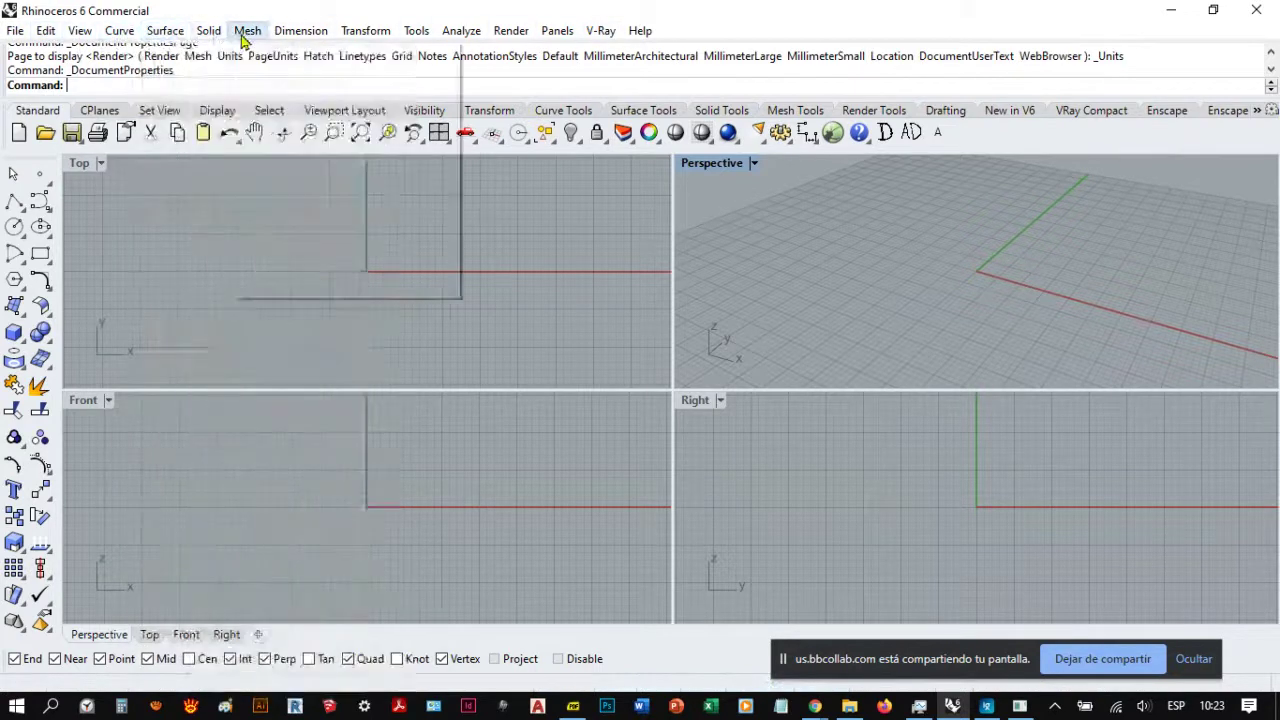
left_click(300, 30)
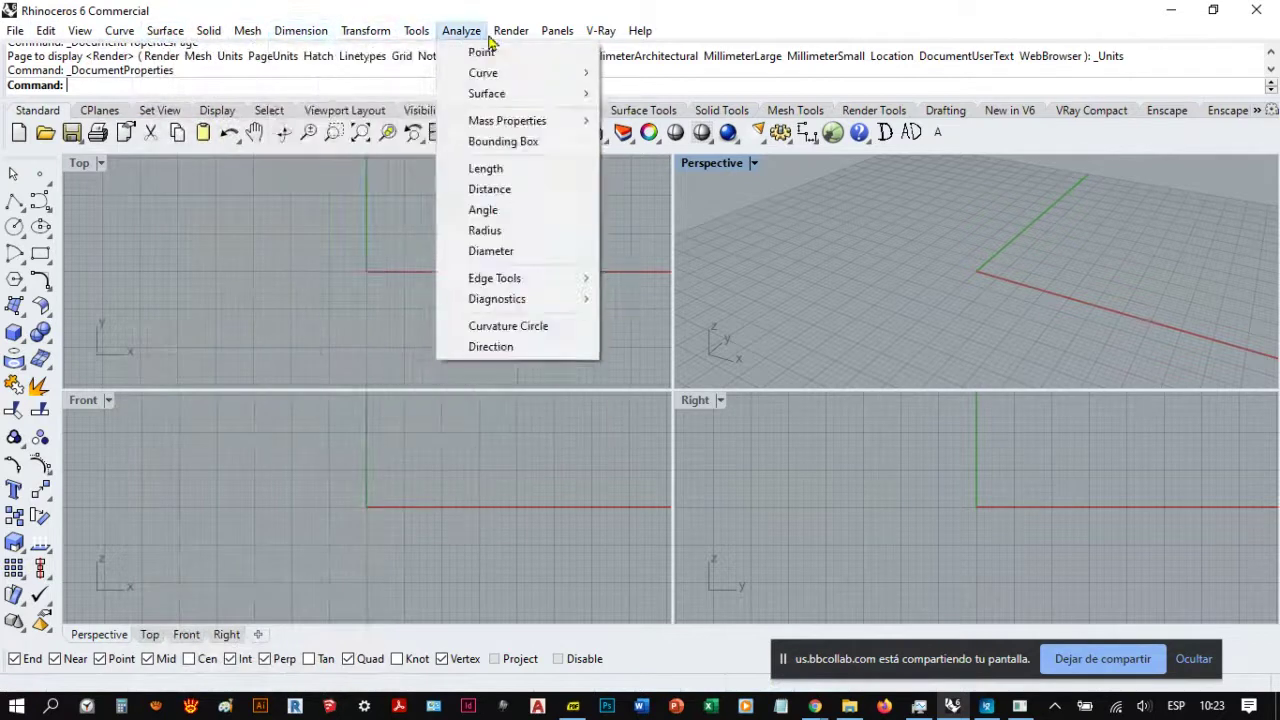
left_click(165, 30)
left_click(119, 30)
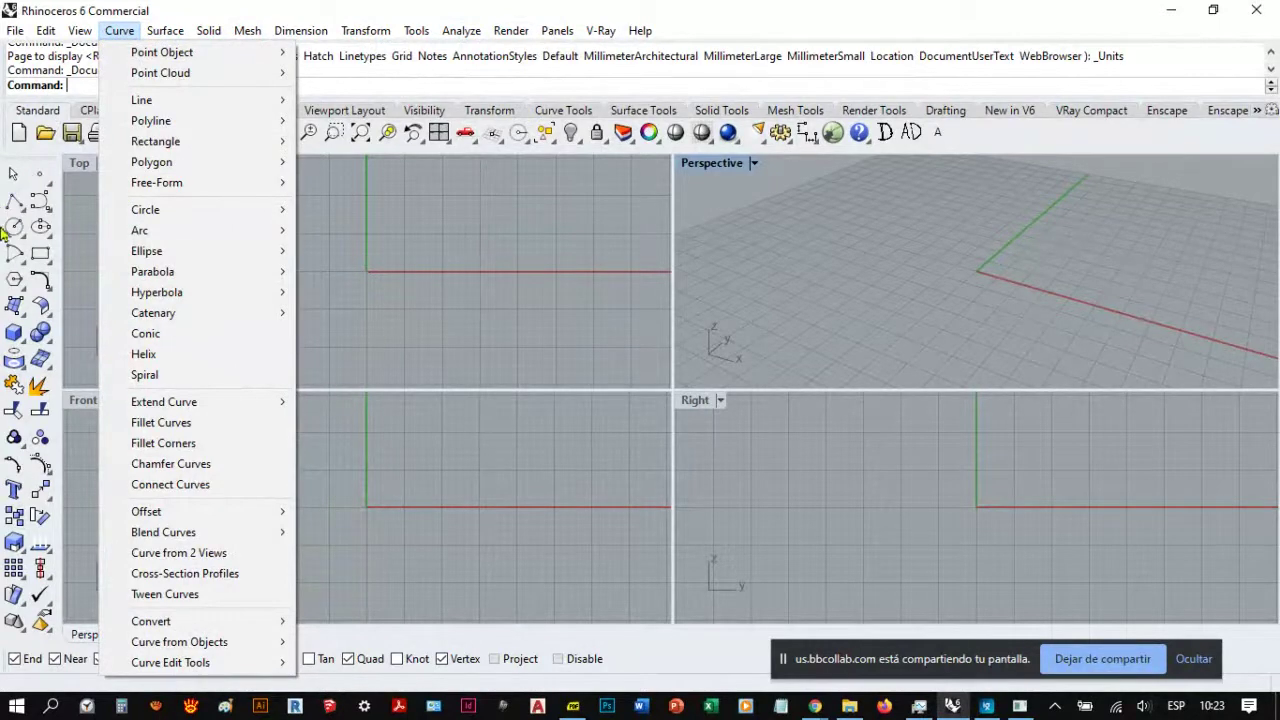
left_click(366, 234)
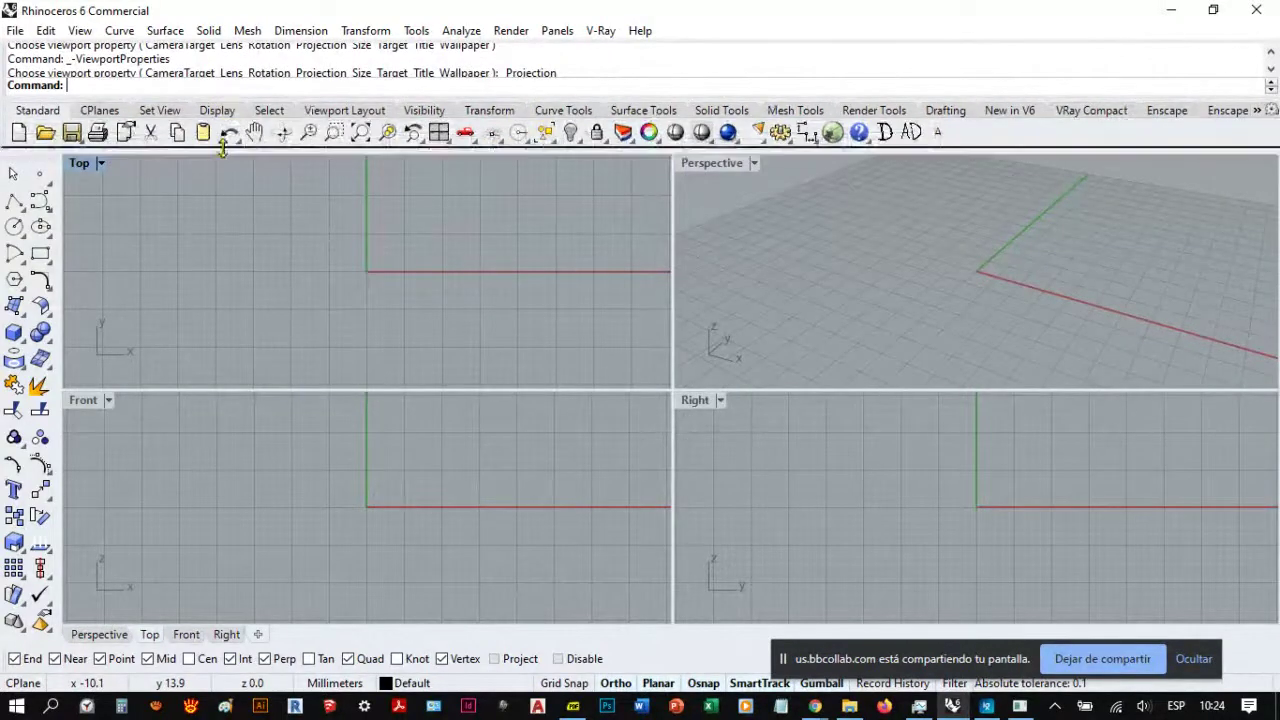
Step: Enlarge the command history area, review the previously run commands, and shrink it back to a compact height
left_click_drag(223, 148, 225, 156)
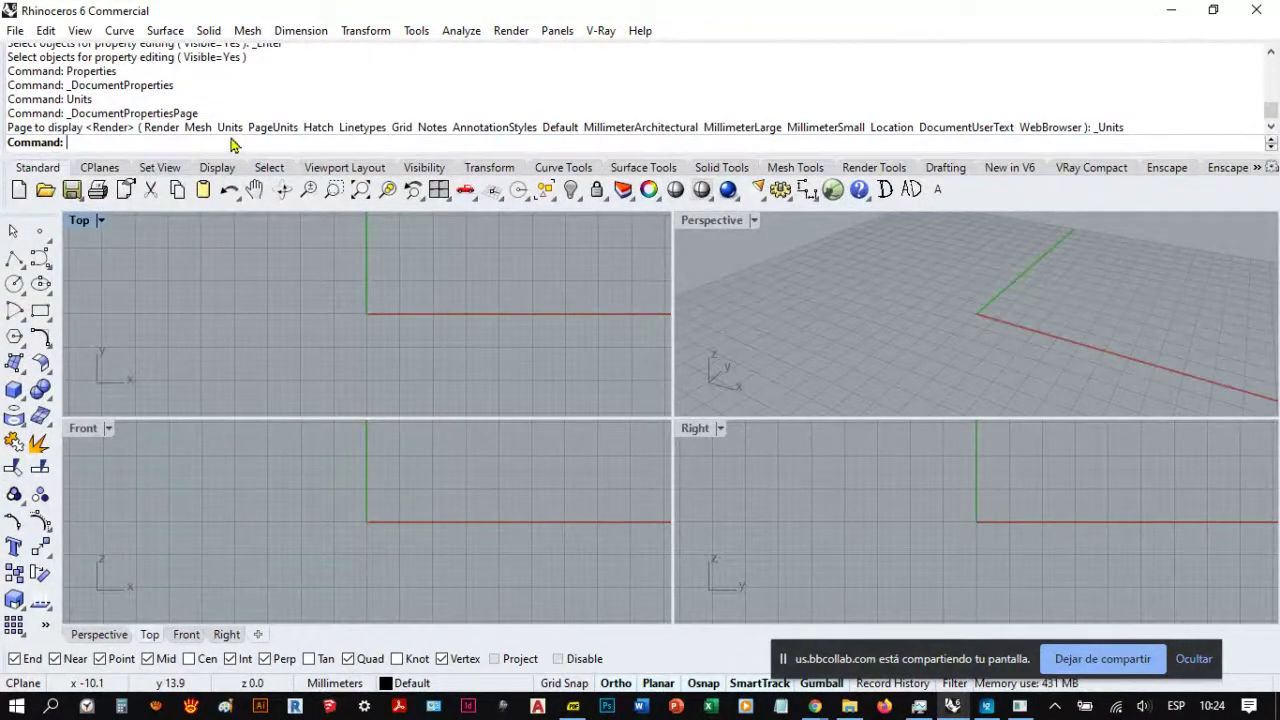
scroll(226, 118, "up", 1)
scroll(226, 118, "down", 2)
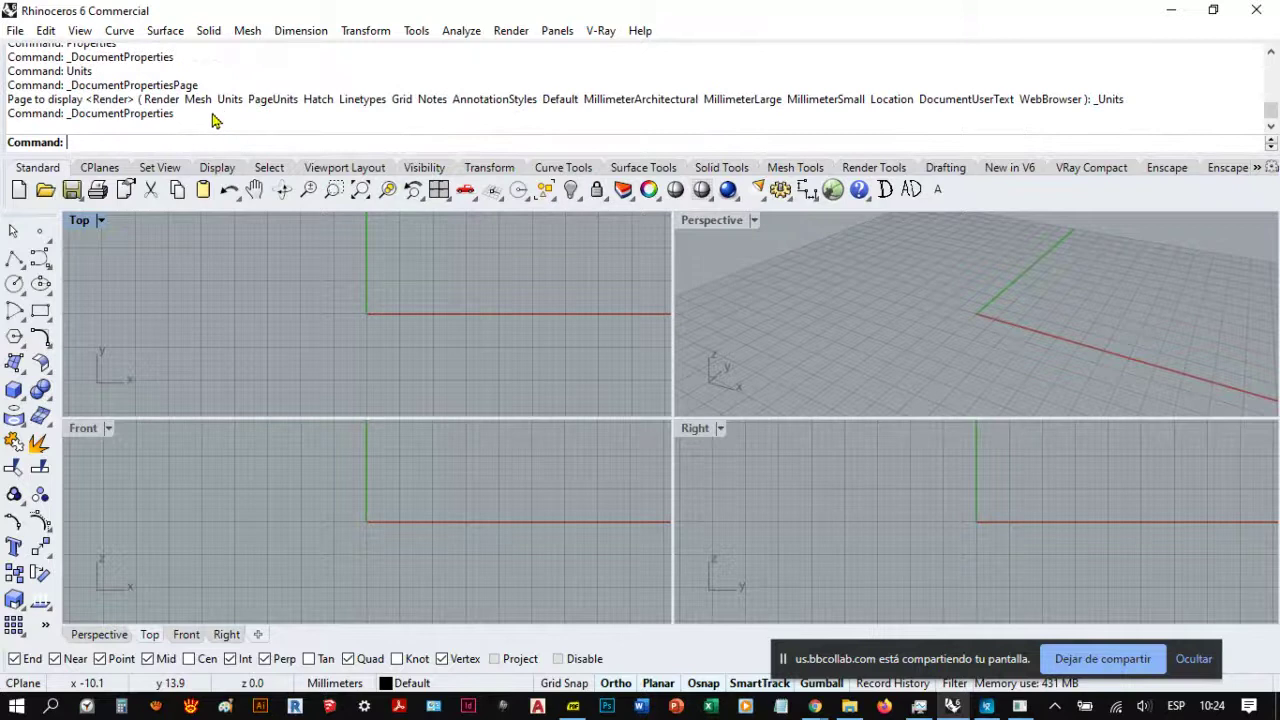
left_click_drag(243, 155, 242, 99)
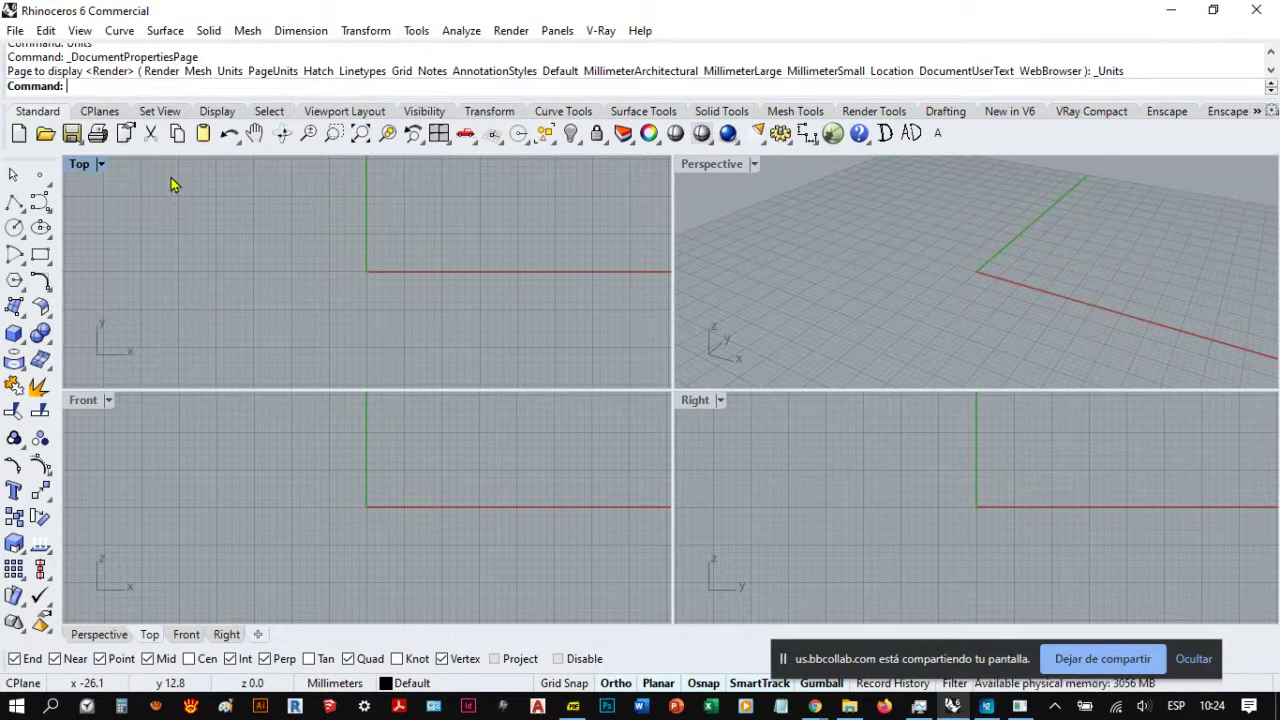
type("101")
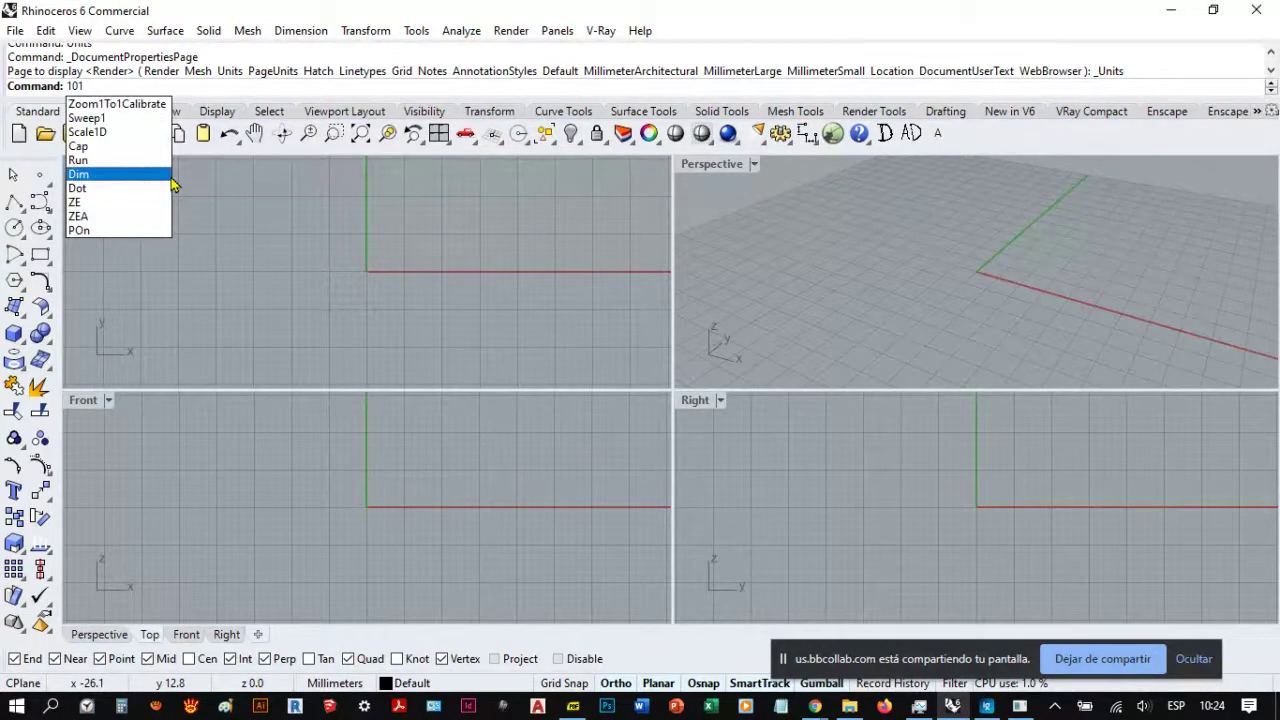
key("Escape")
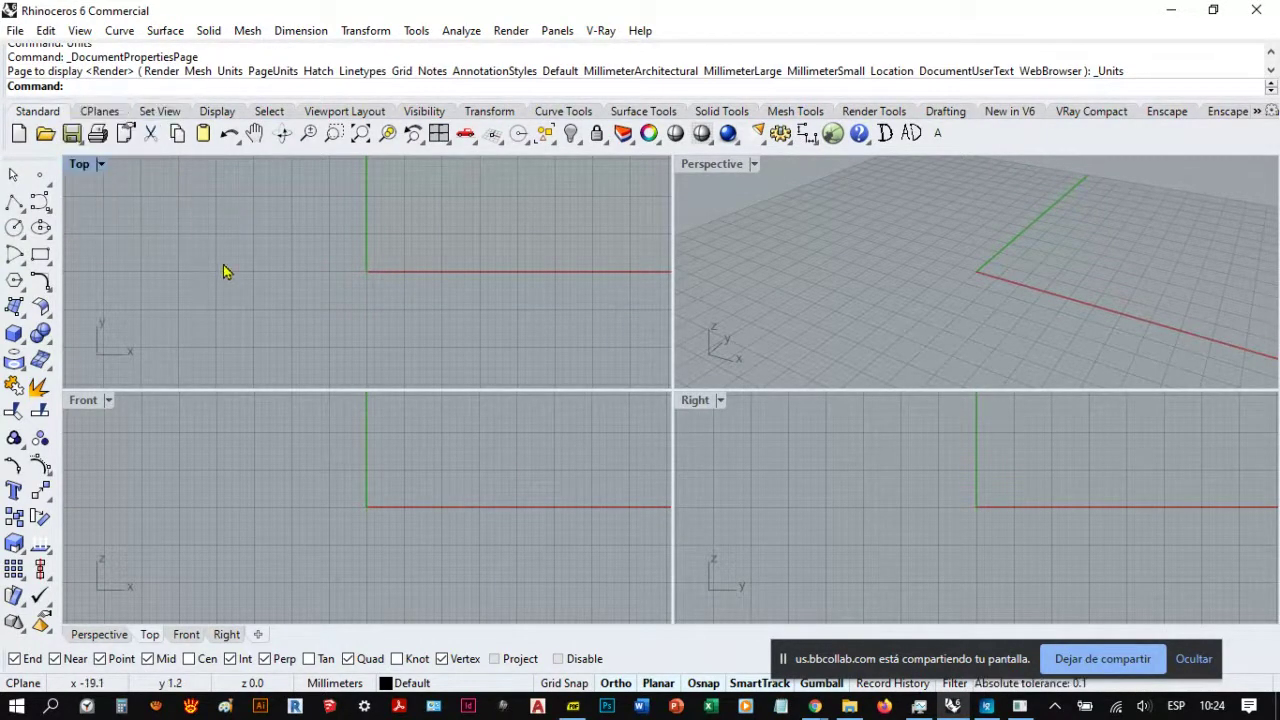
type("Plo")
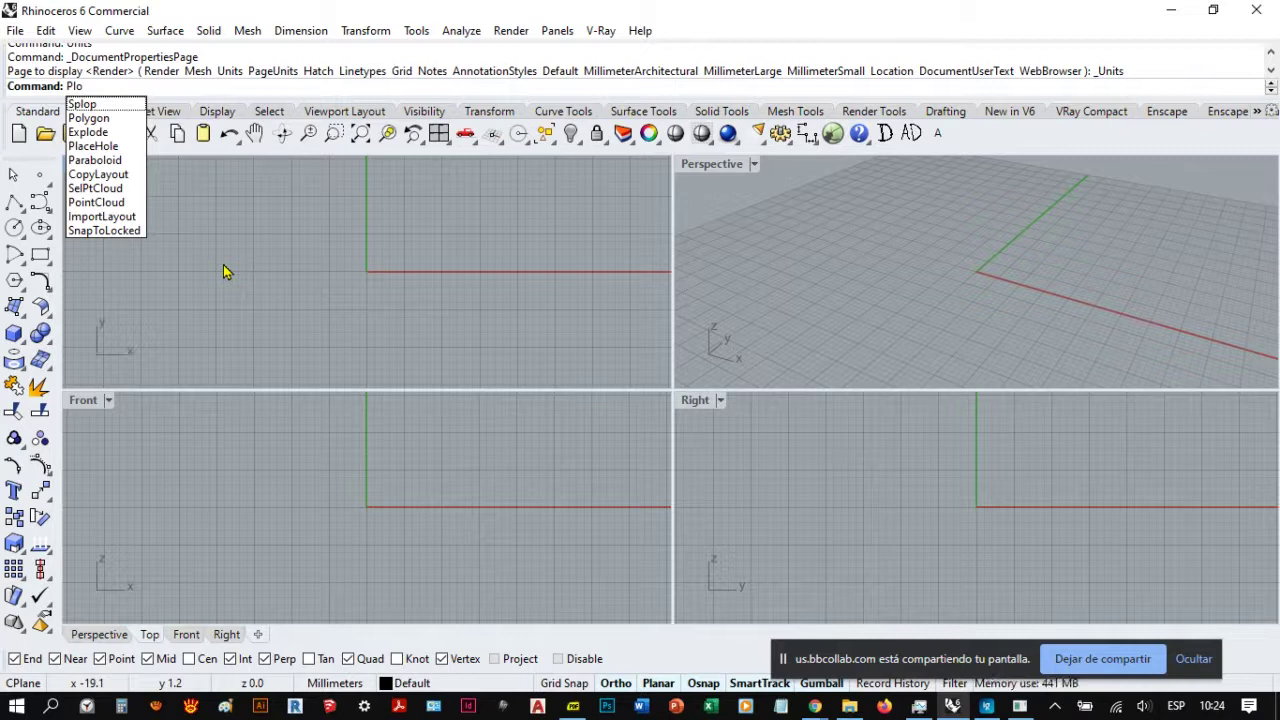
key("BackSpace")
key("BackSpace")
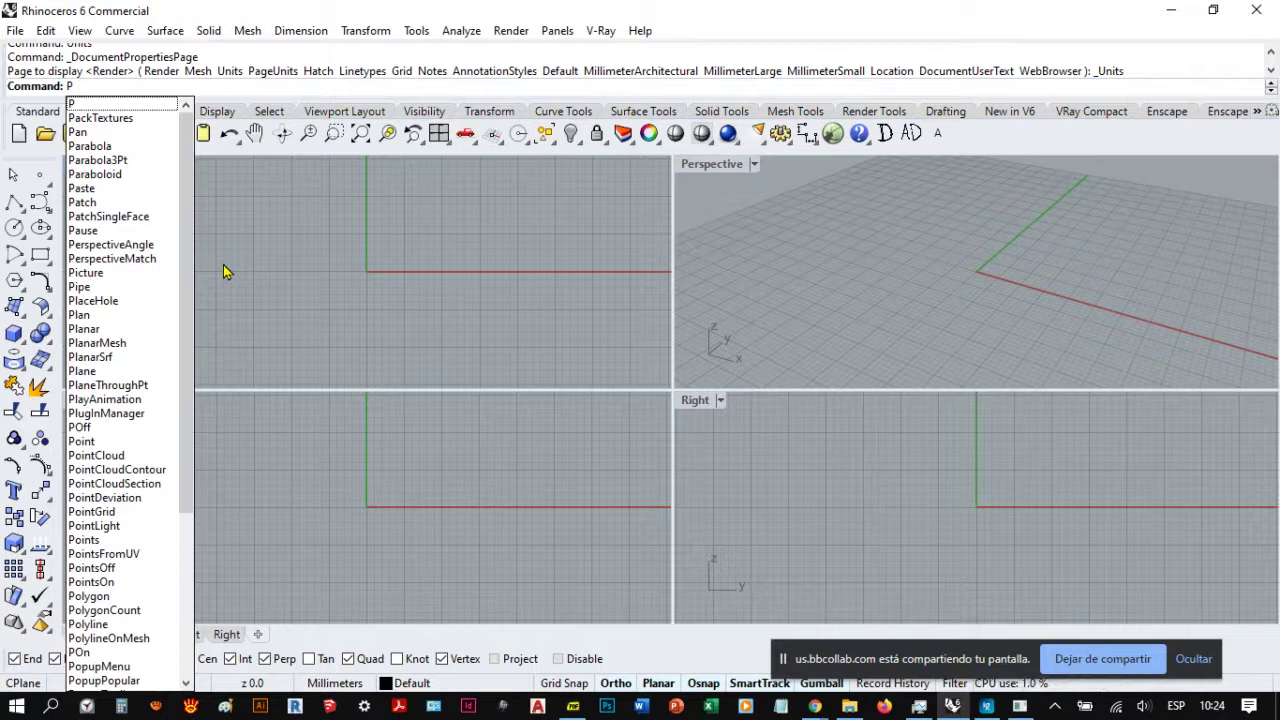
key("BackSpace")
Step: Start entering the Layer command name to view the matching command suggestions, and cancel the entry
type("L")
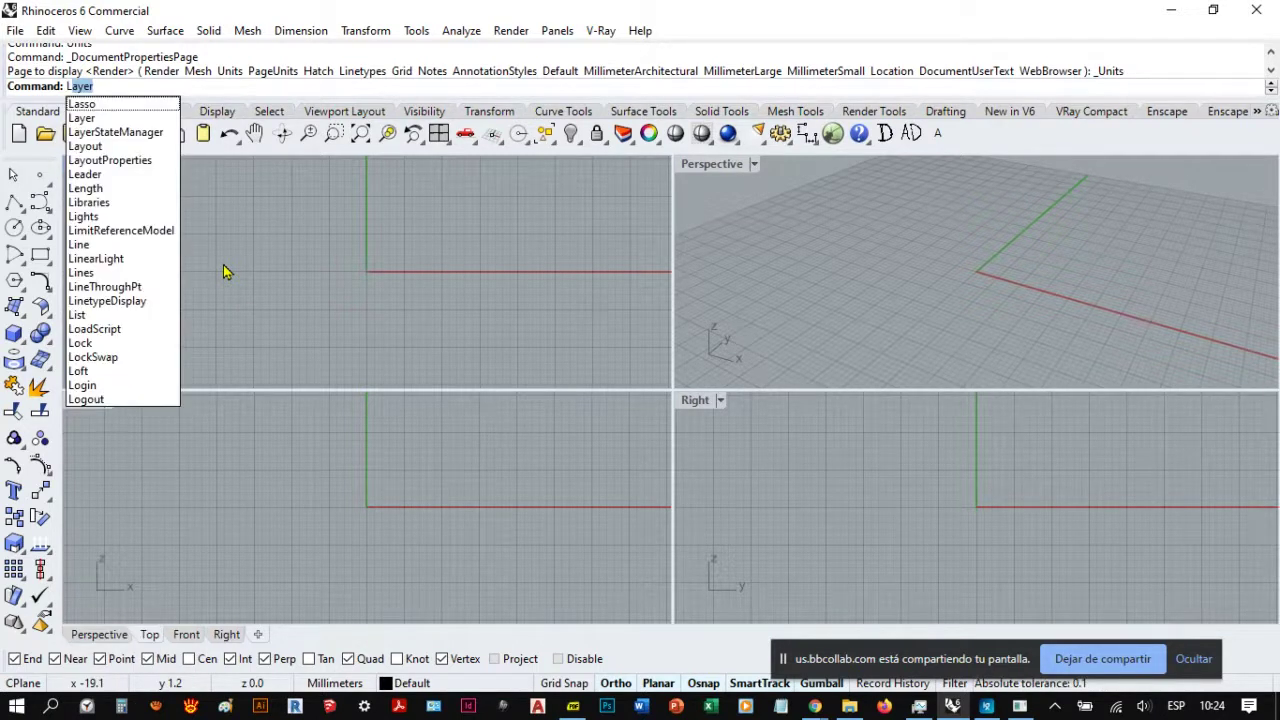
type("a")
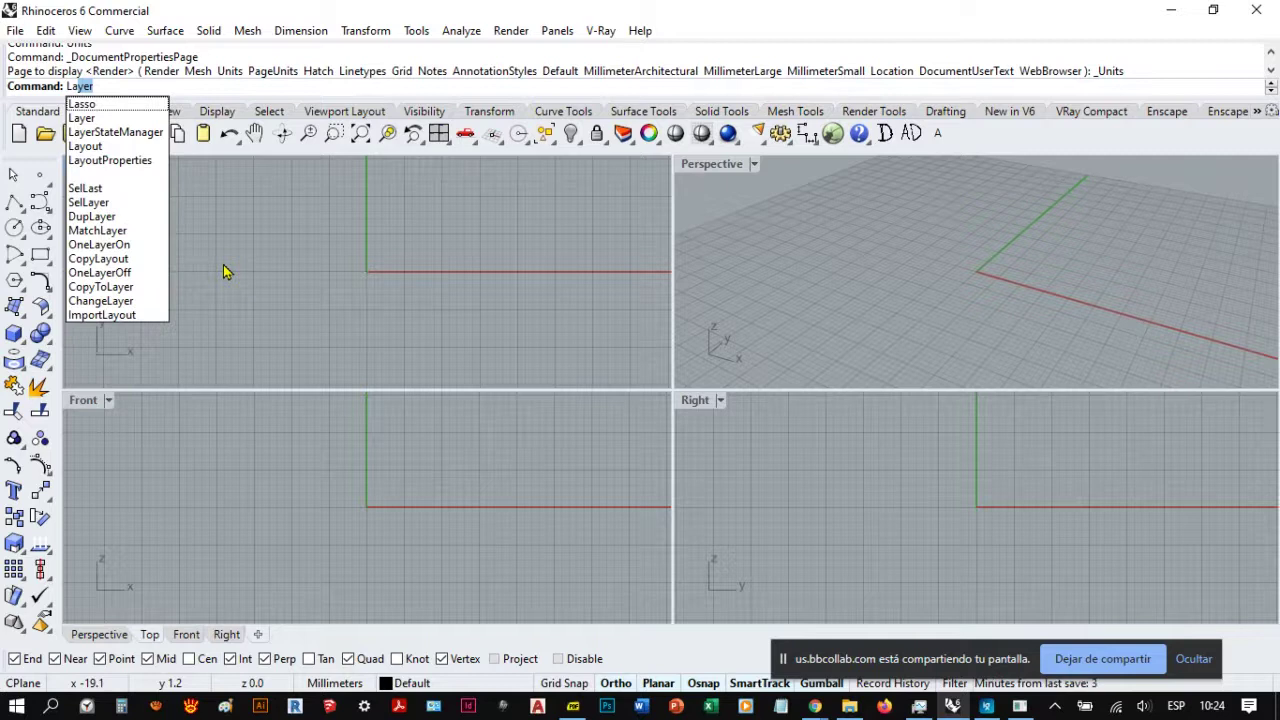
type("ya")
key("BackSpace")
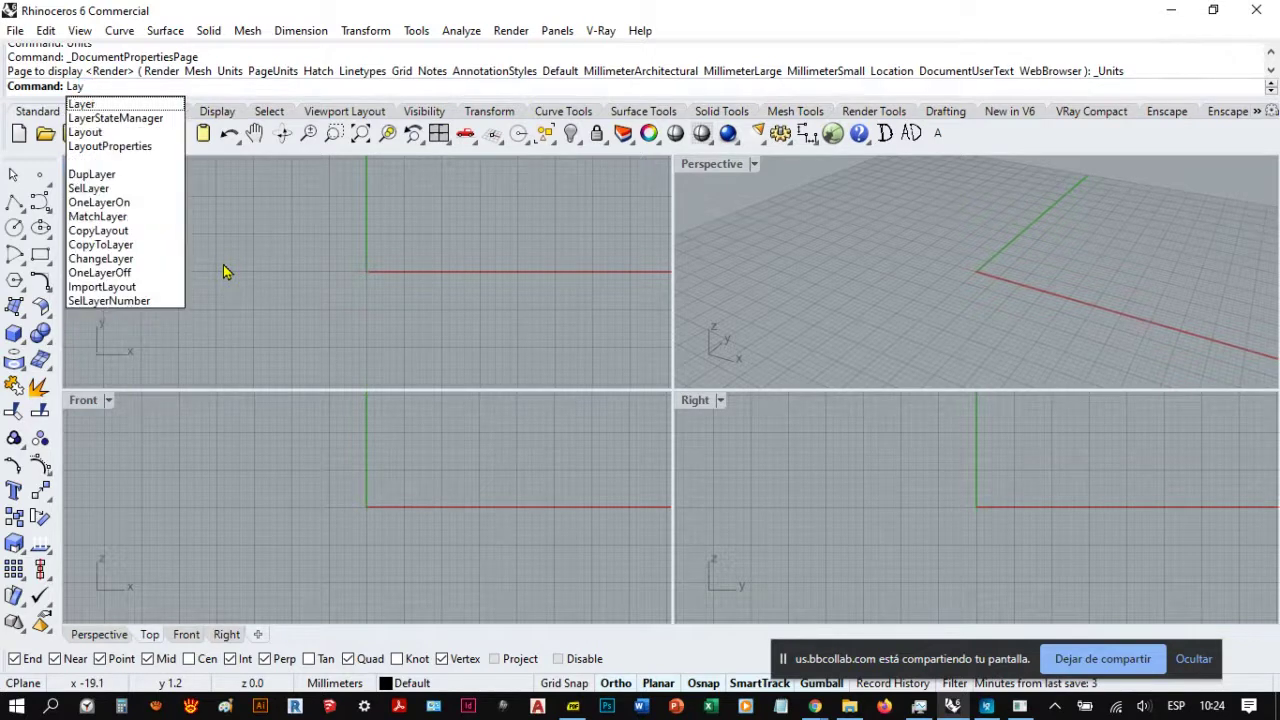
type("a")
key("BackSpace")
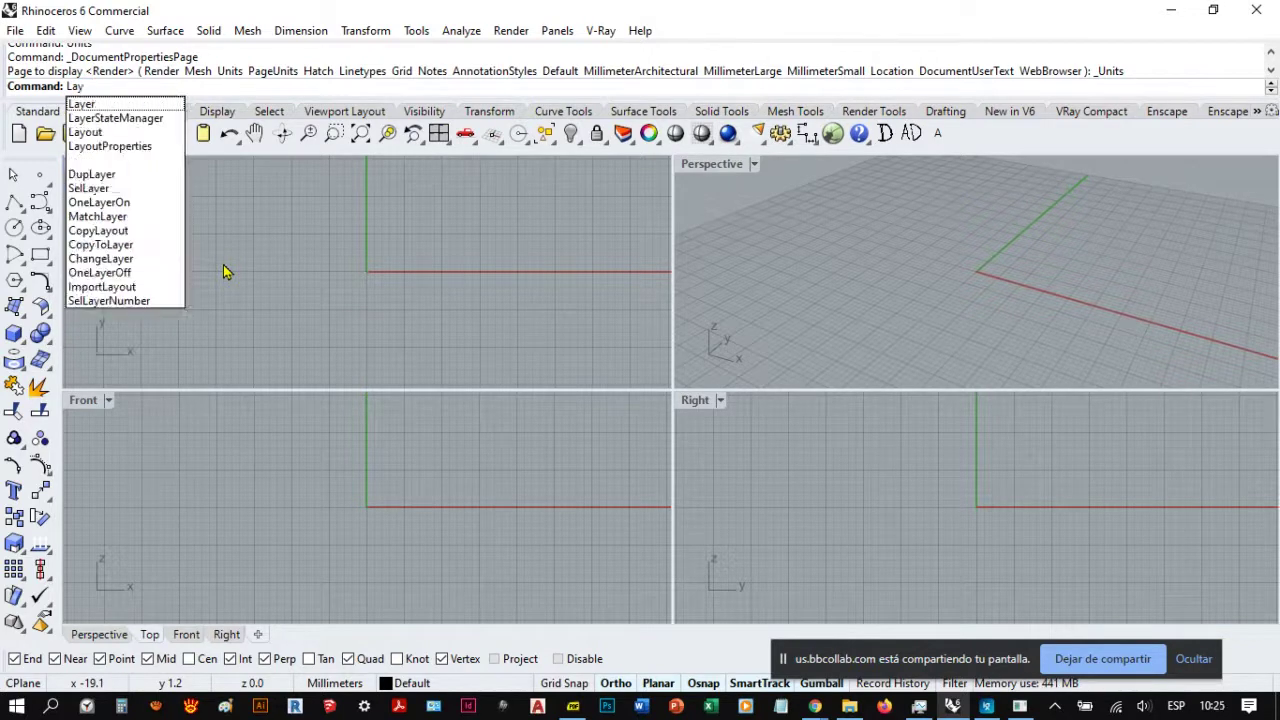
type("er")
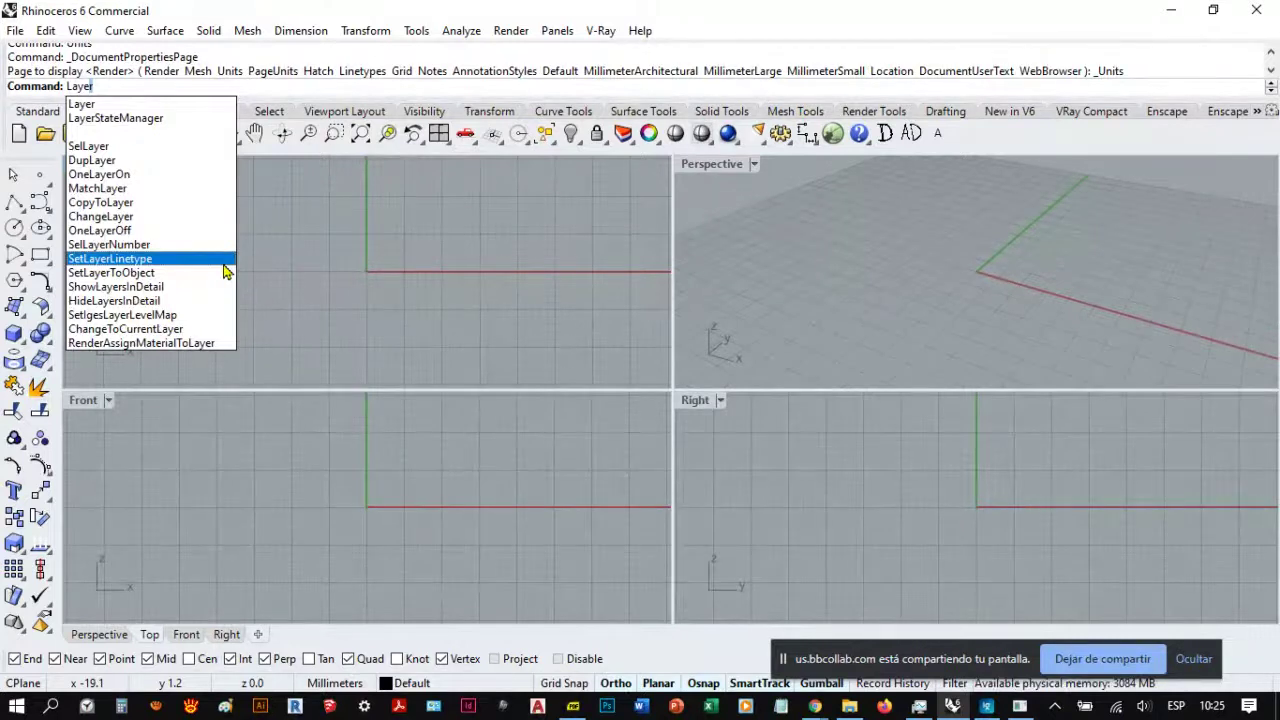
key("Escape")
key("Escape")
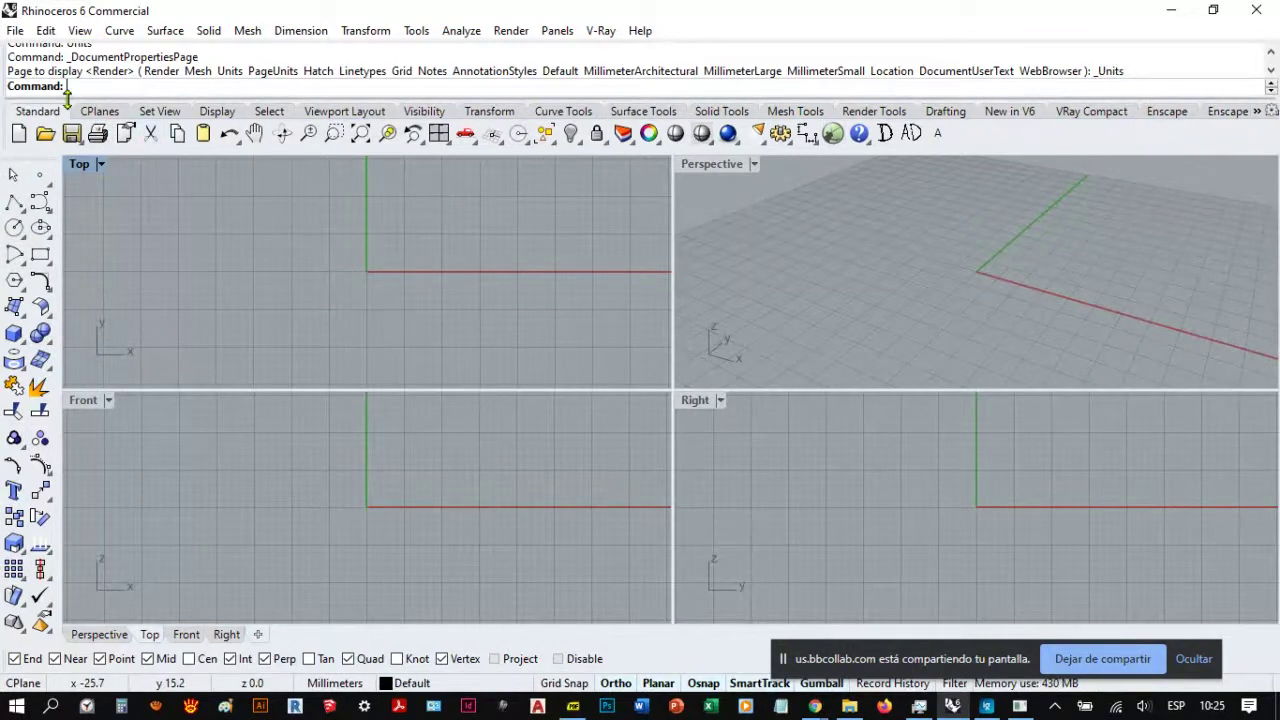
Step: Look through the CPlanes, Set View, Display, Select and Viewport Layout tool sets
left_click(103, 113)
left_click(163, 113)
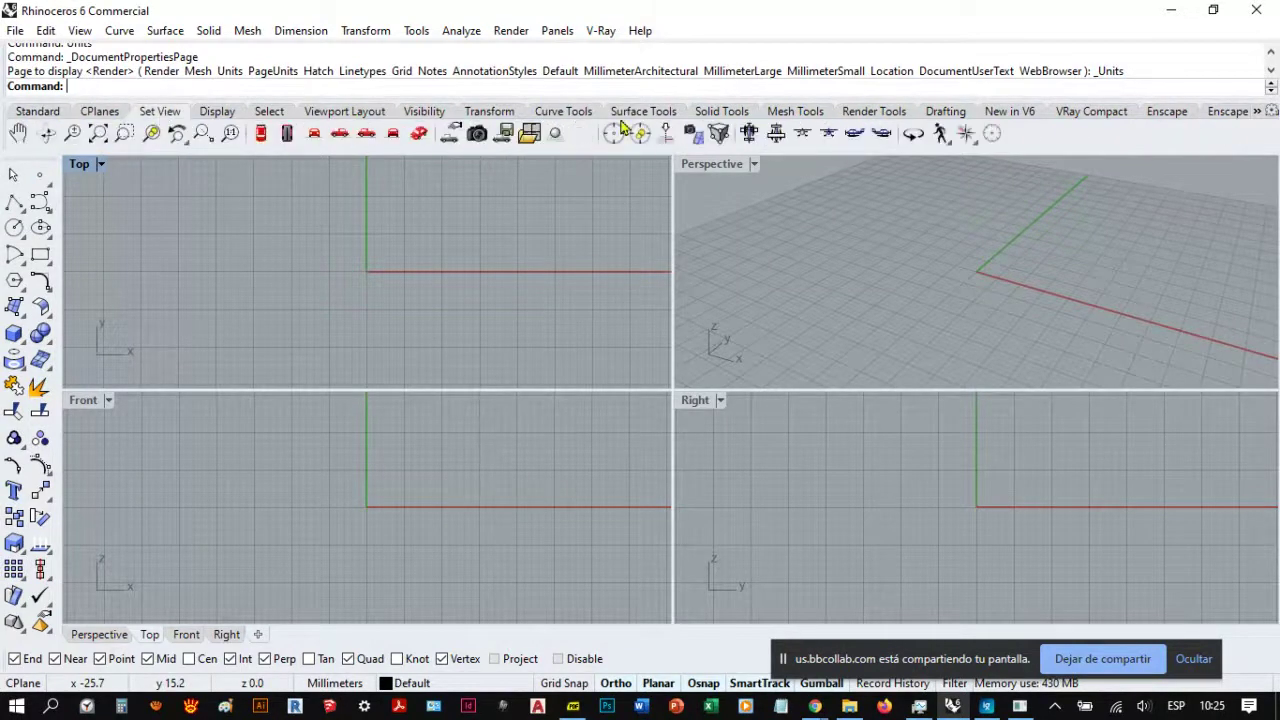
left_click(220, 114)
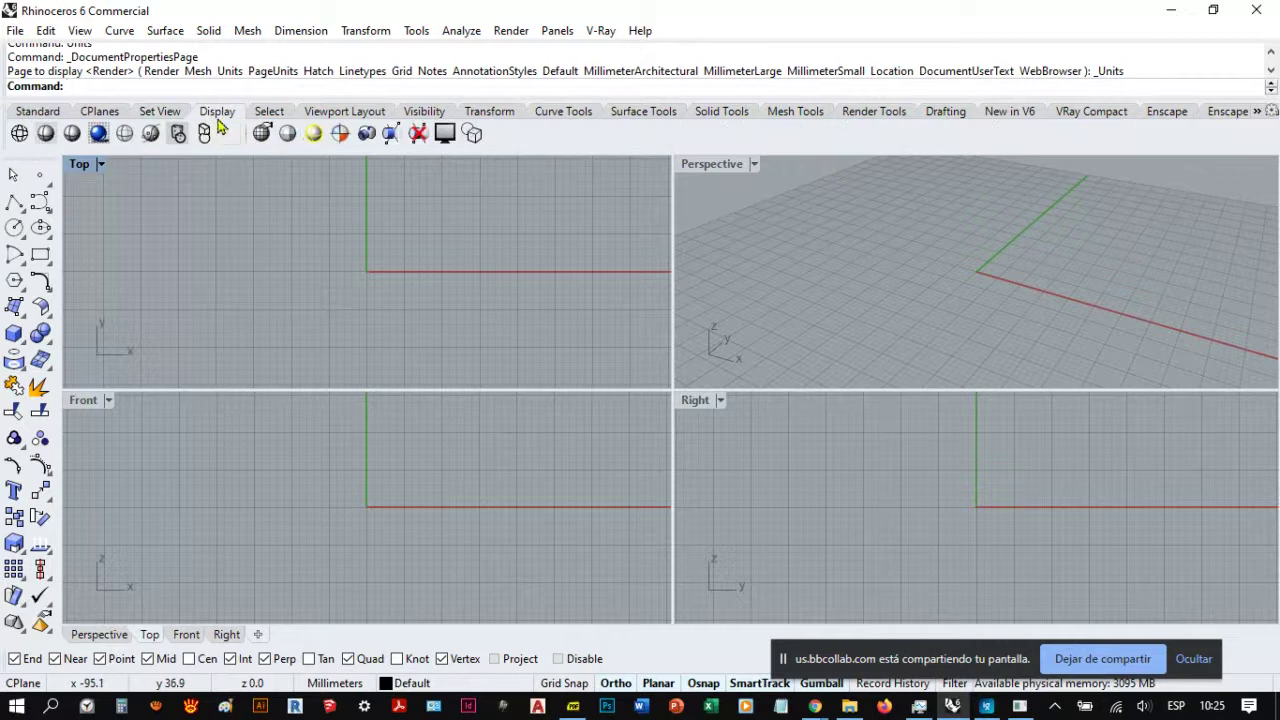
left_click(272, 114)
left_click(340, 114)
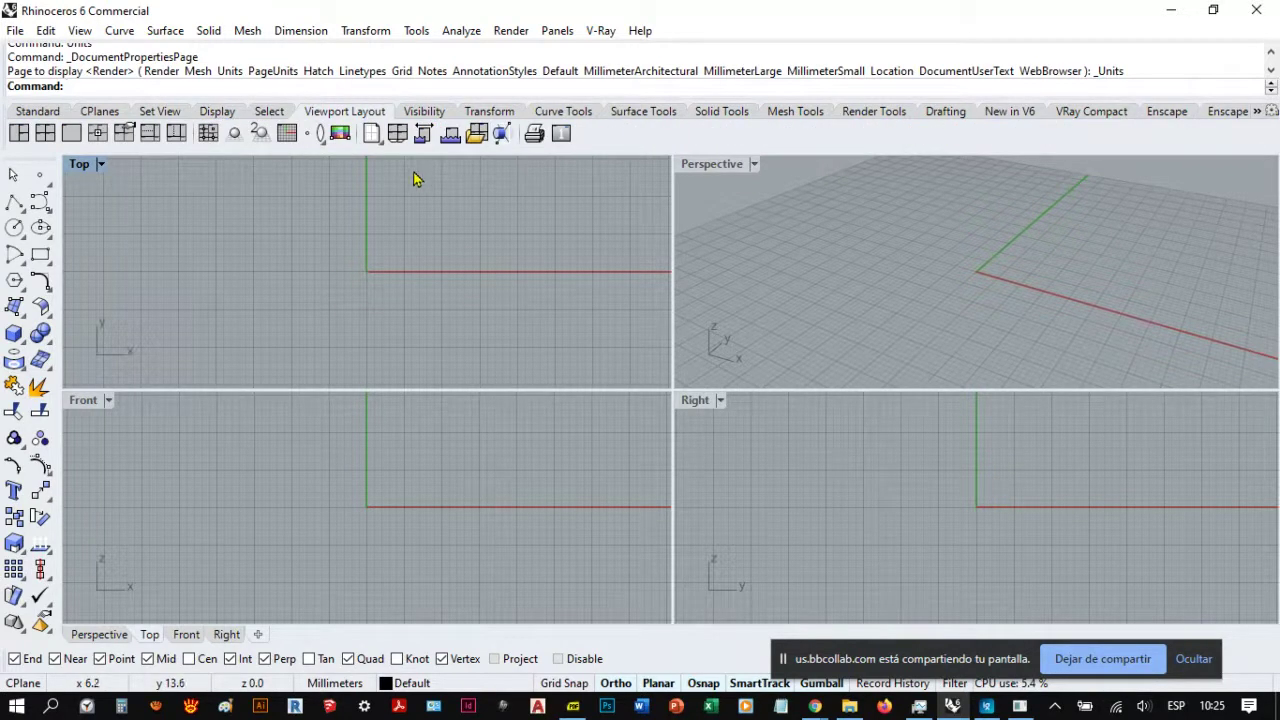
Step: Minimize Rhino, open "Links Rhino para MAC y otros problemas de interfaz.pdf" from the CLASE 02 folder in SumatraPDF, and fit it to width
left_click(1171, 10)
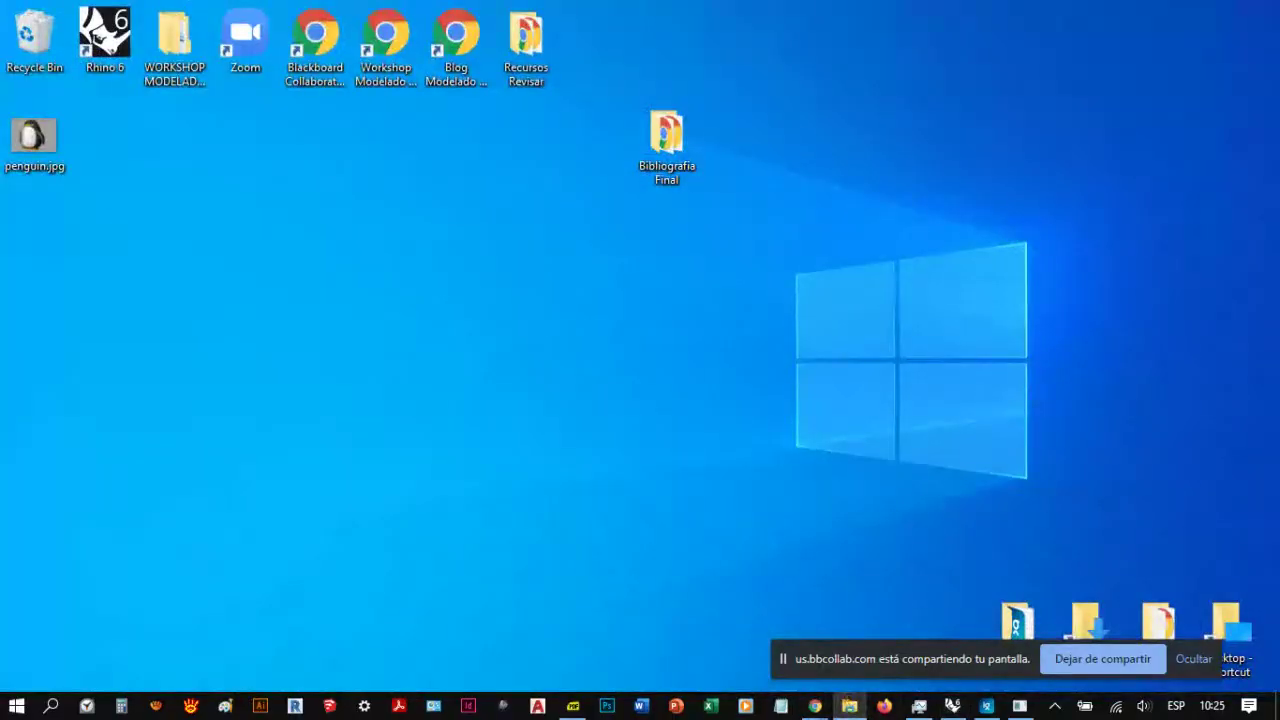
left_click(849, 706)
double_click(697, 12)
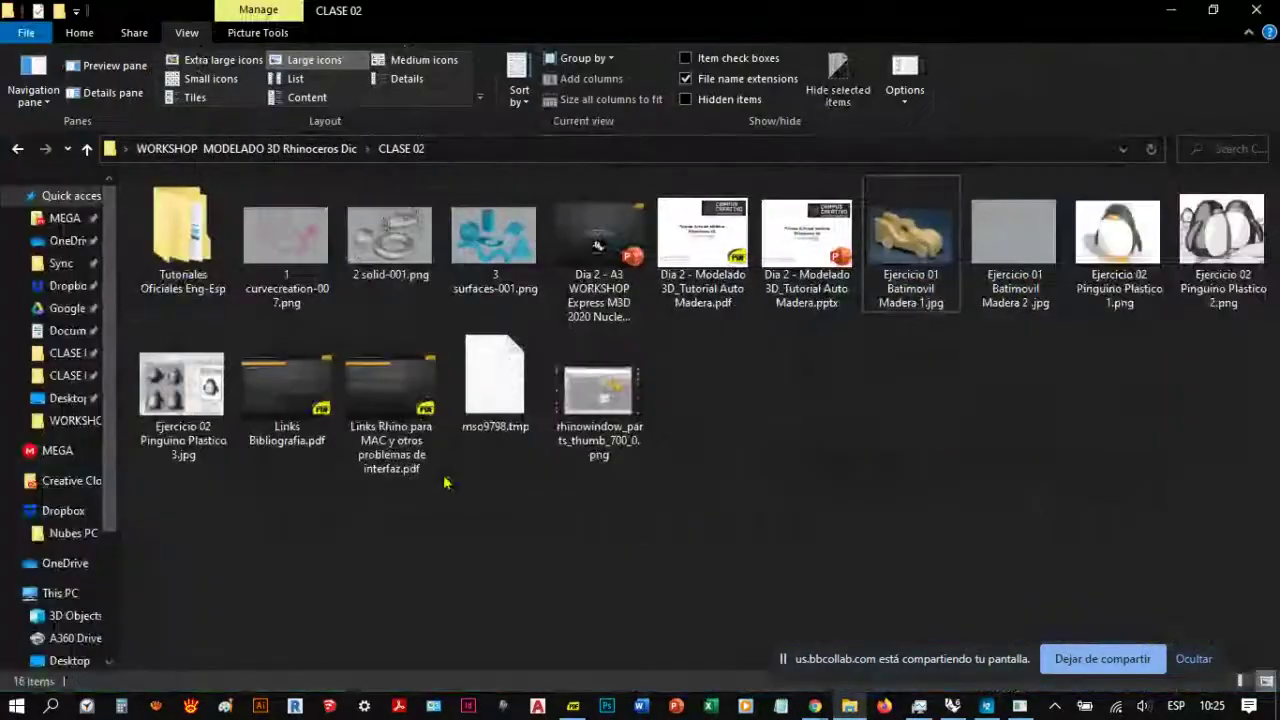
left_click(390, 378)
double_click(388, 377)
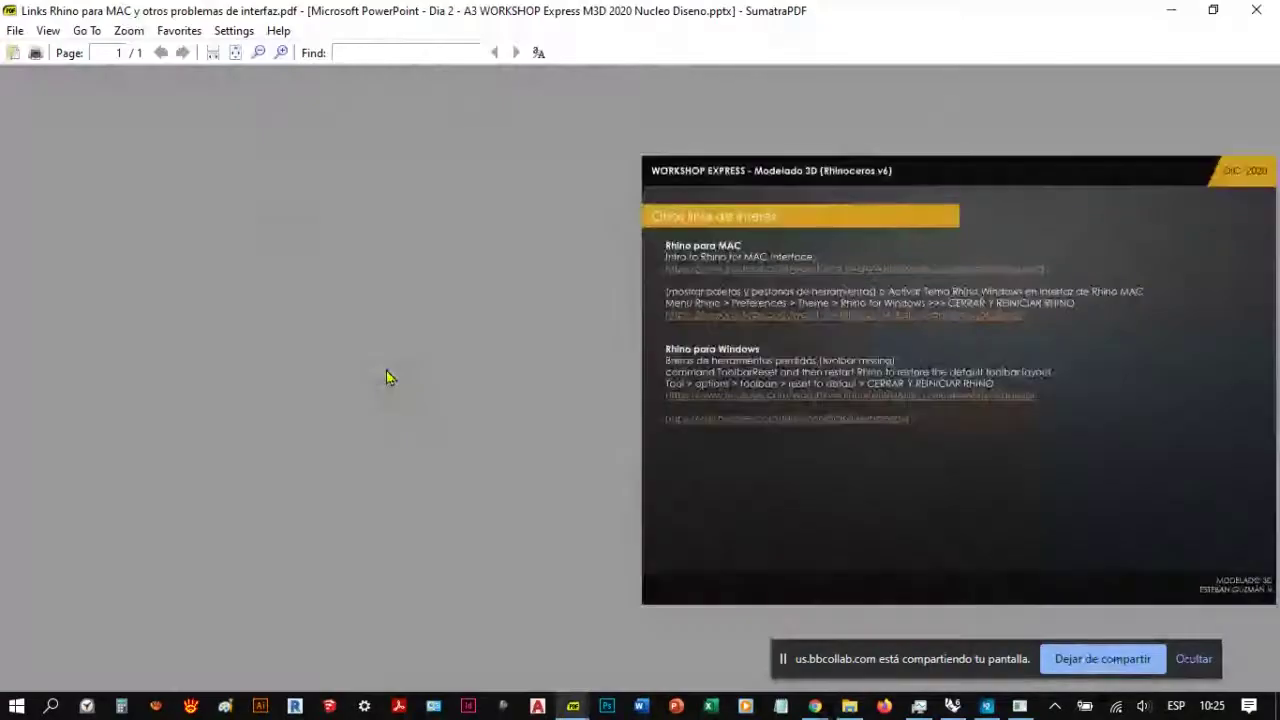
left_click(213, 52)
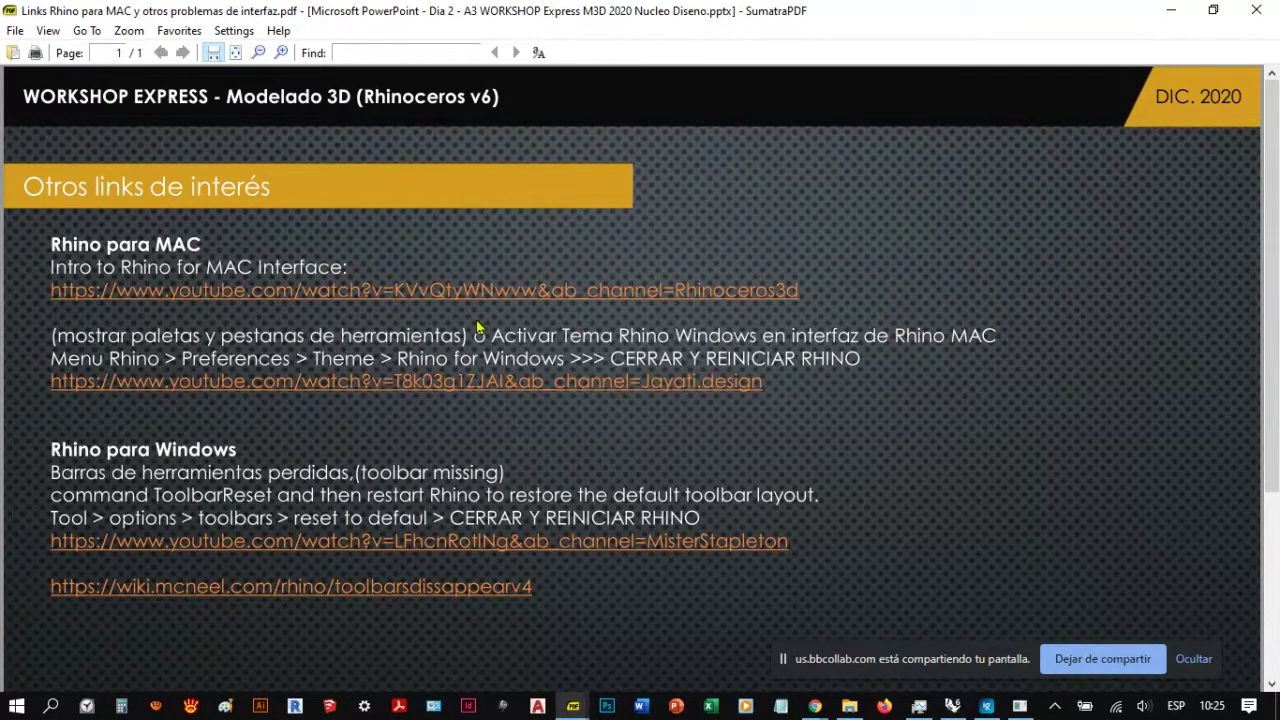
Step: Open the two Rhino para MAC YouTube links from the PDF in Chrome and view the "Intro to the Rhino 6 for MAC Interface" page
left_click(383, 296)
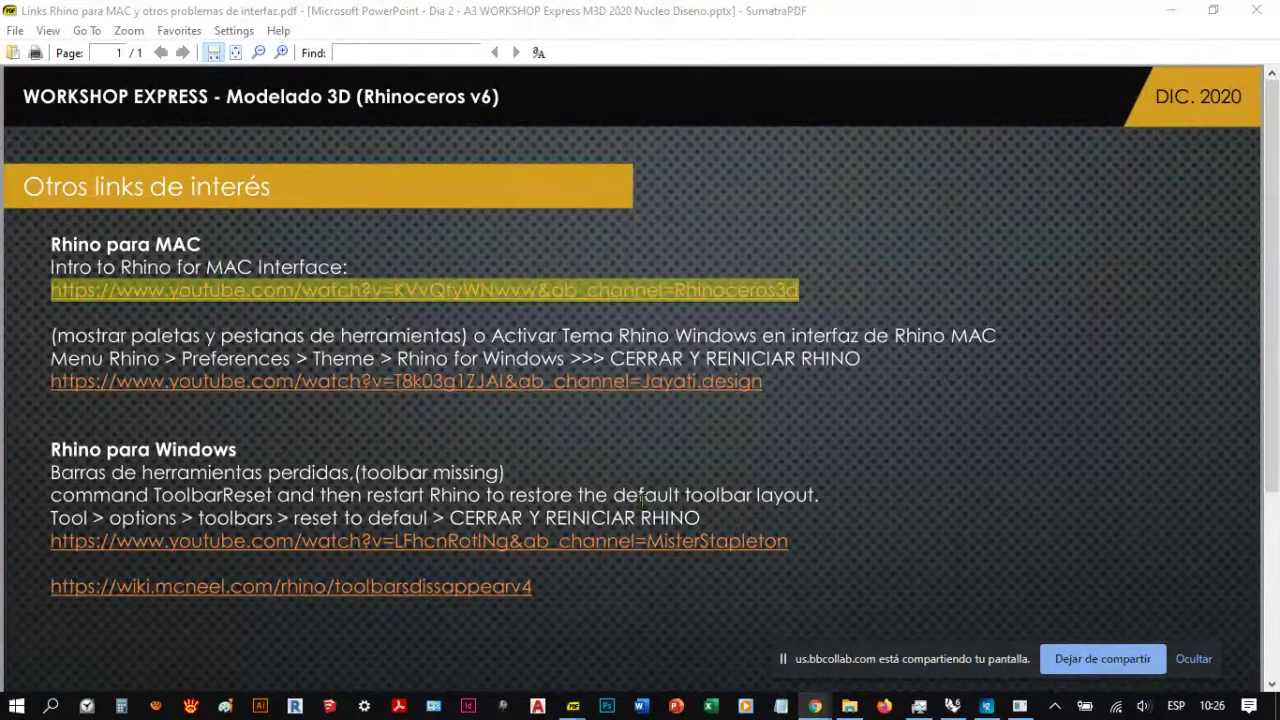
left_click(535, 383)
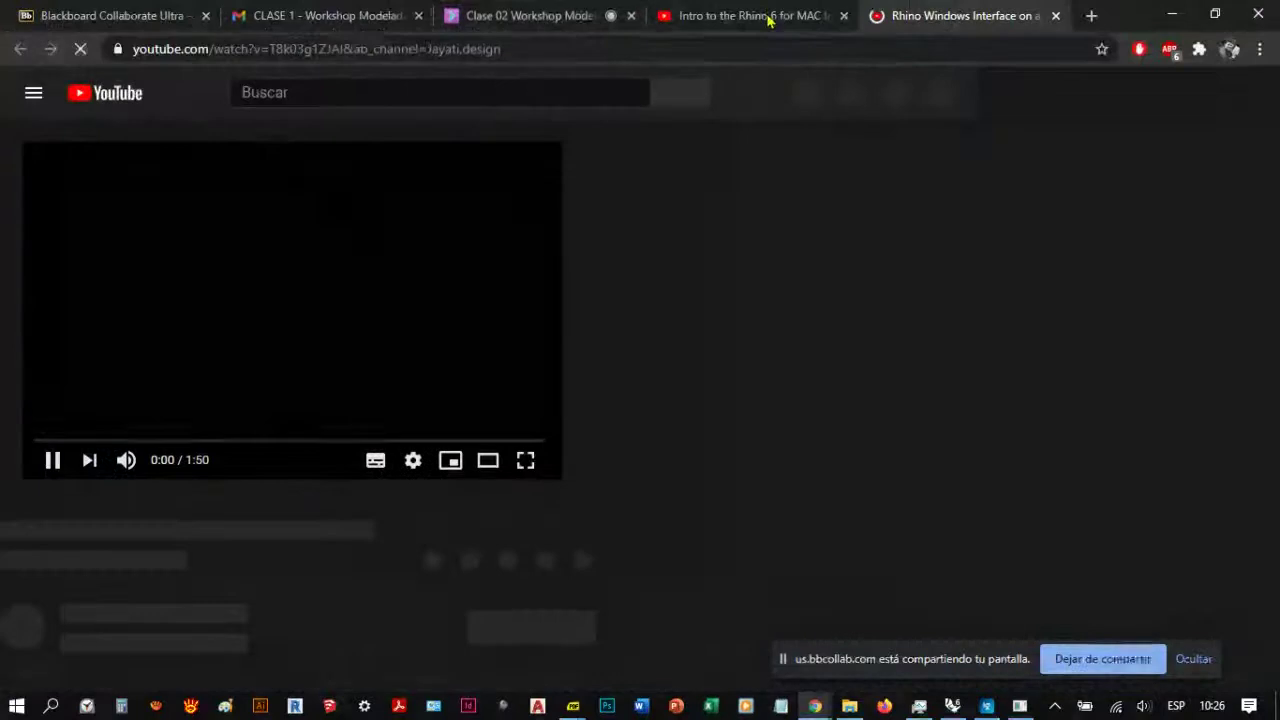
left_click(765, 18)
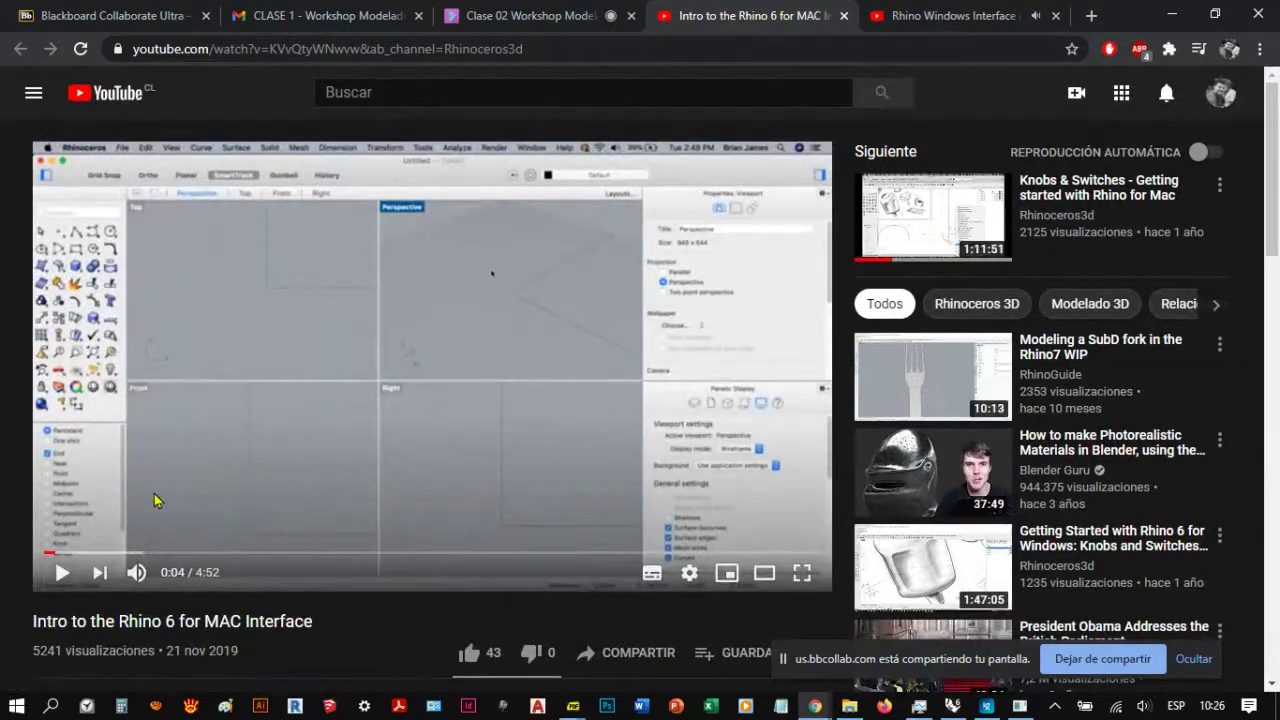
left_click(958, 15)
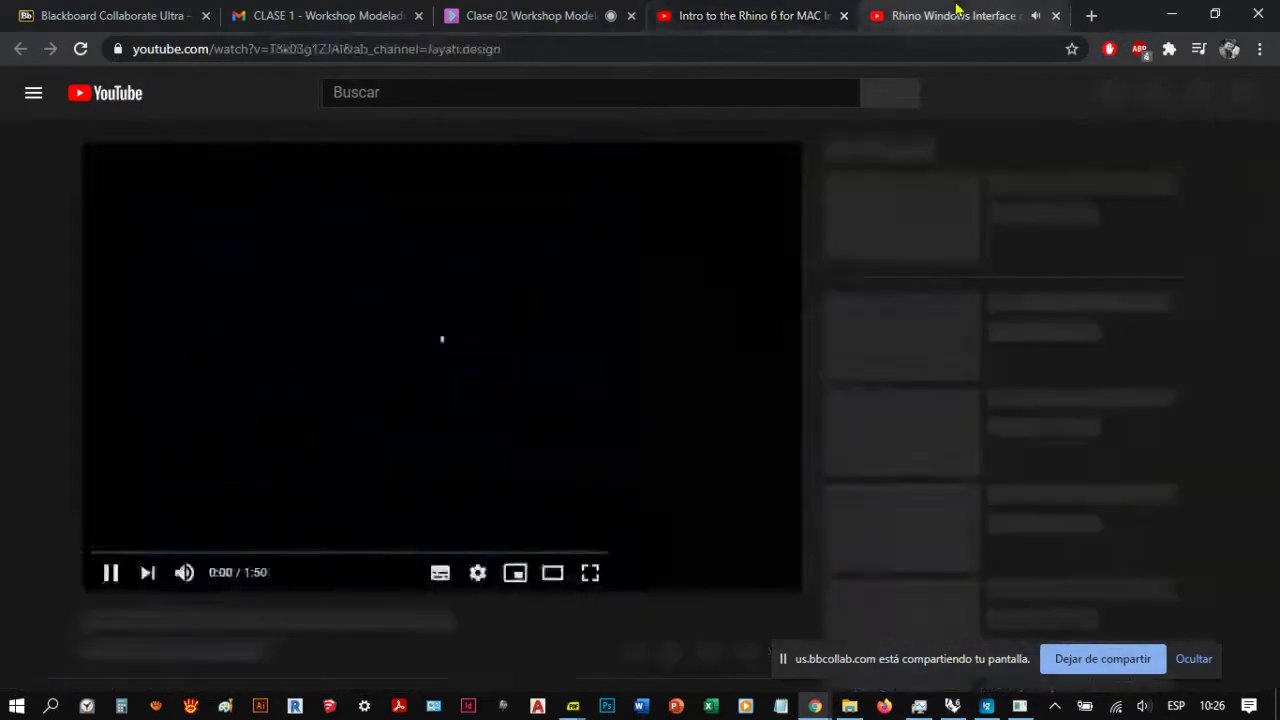
left_click(770, 15)
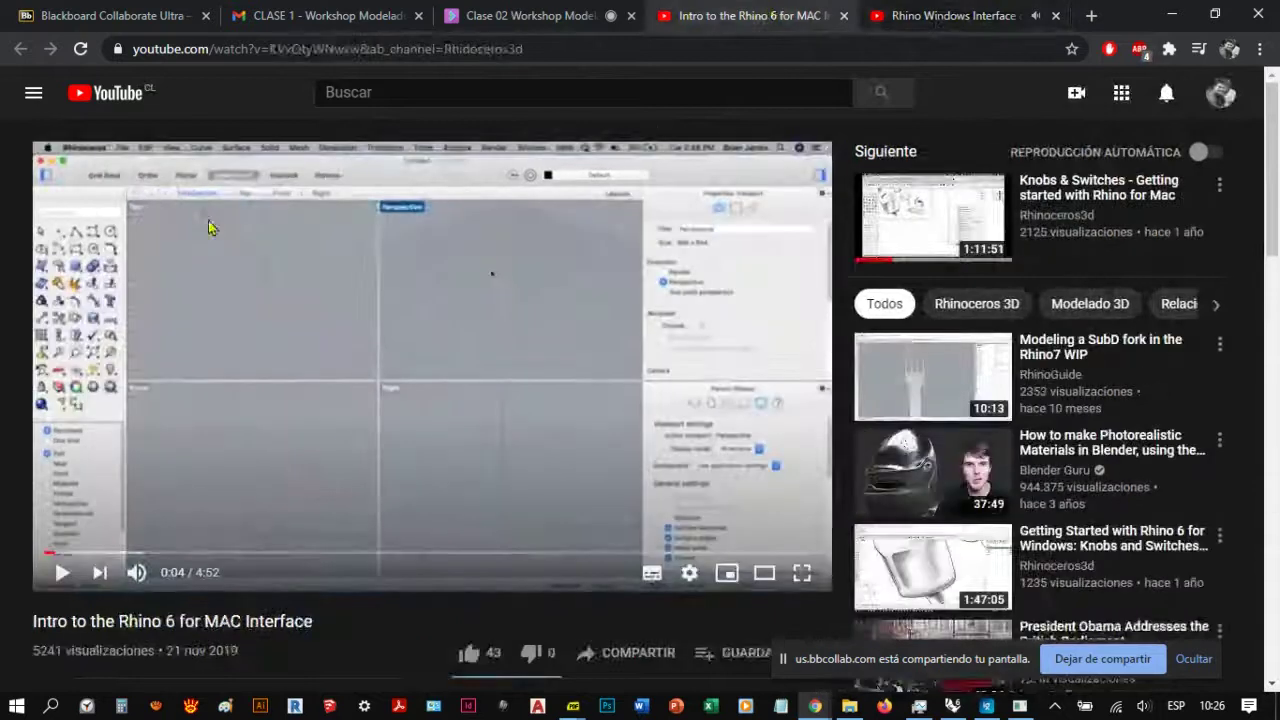
scroll(430, 370, "down", 3)
scroll(430, 370, "up", 3)
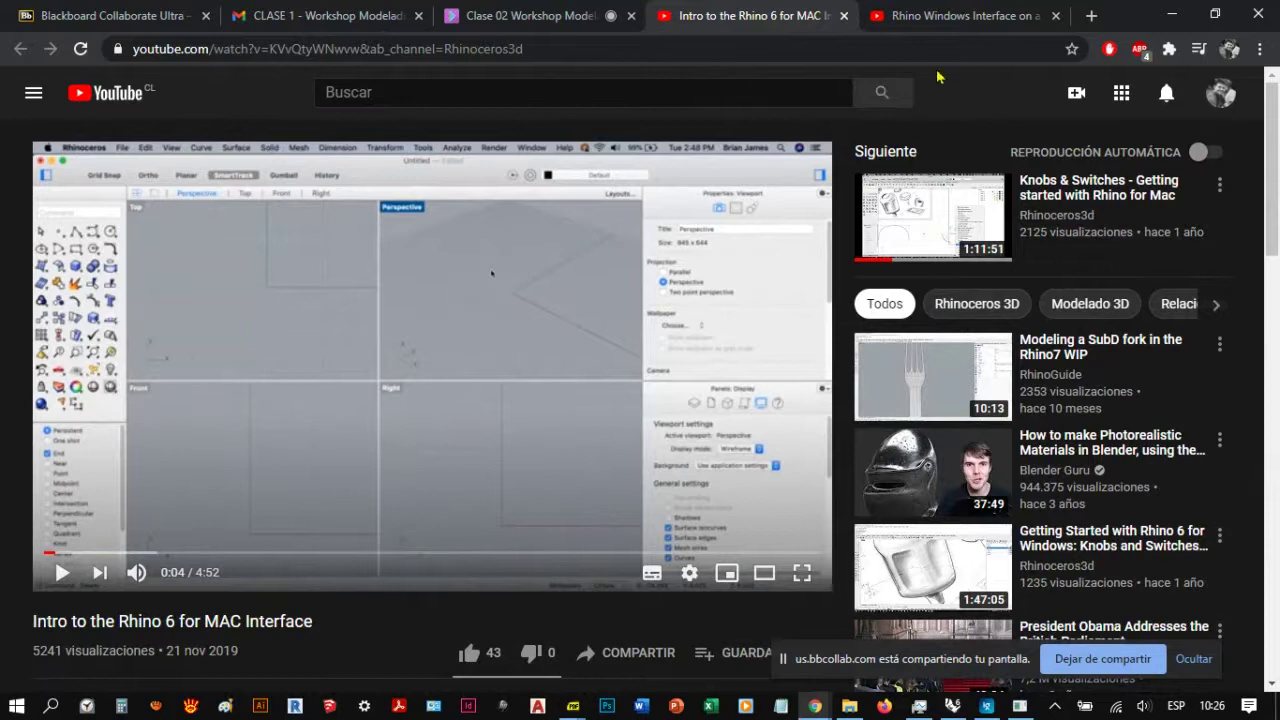
Step: Show the "Rhino Windows Interface on a Mac" video, skip to 0:53, and play it at reduced volume
left_click(963, 24)
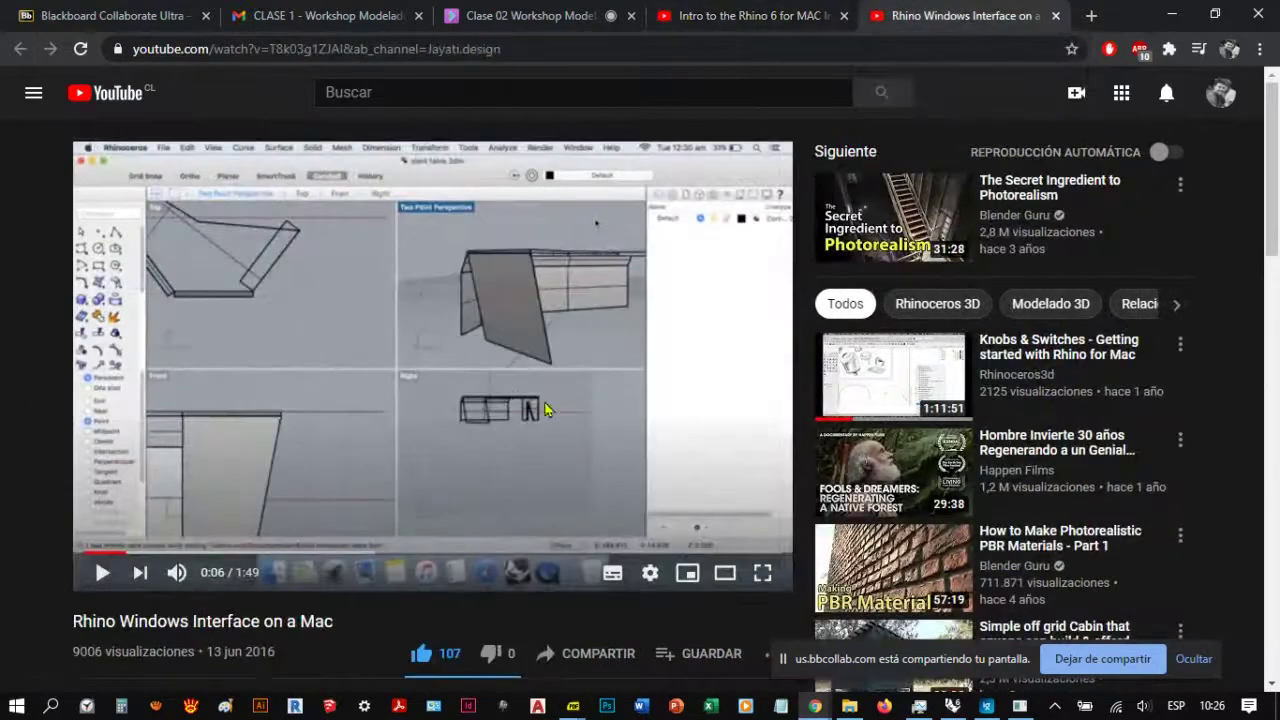
scroll(338, 450, "down", 1)
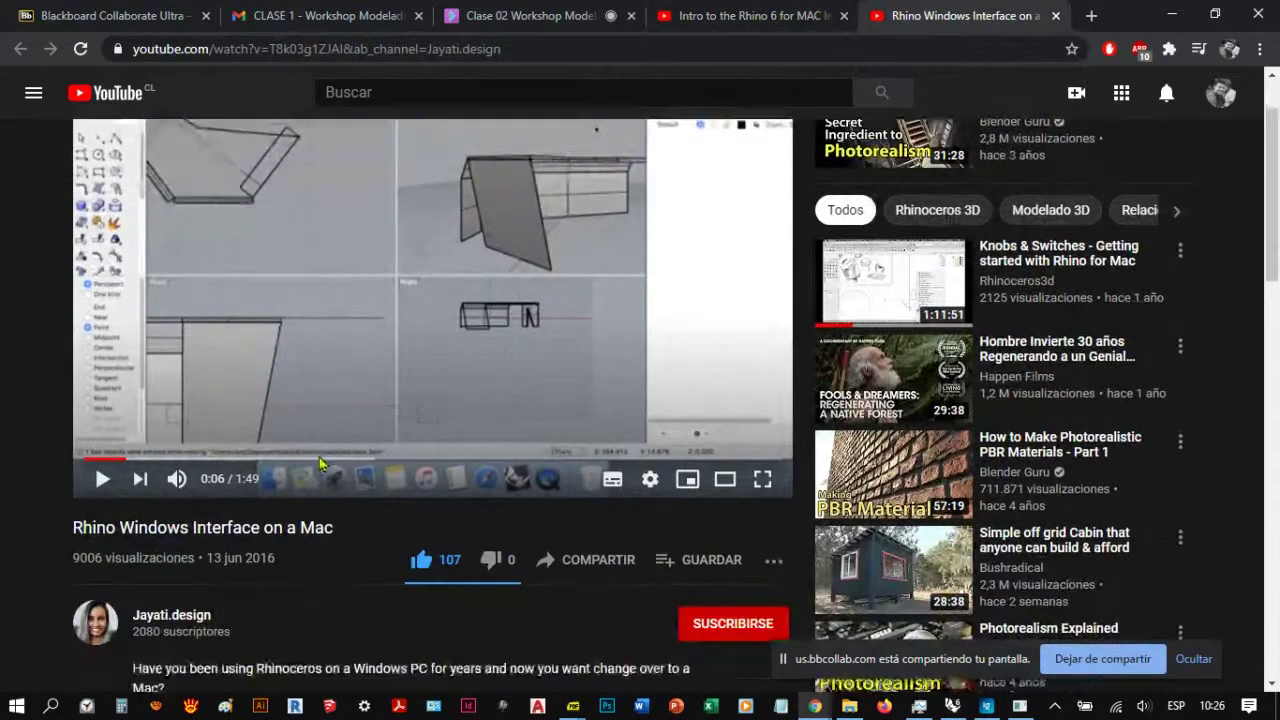
scroll(216, 392, "up", 1)
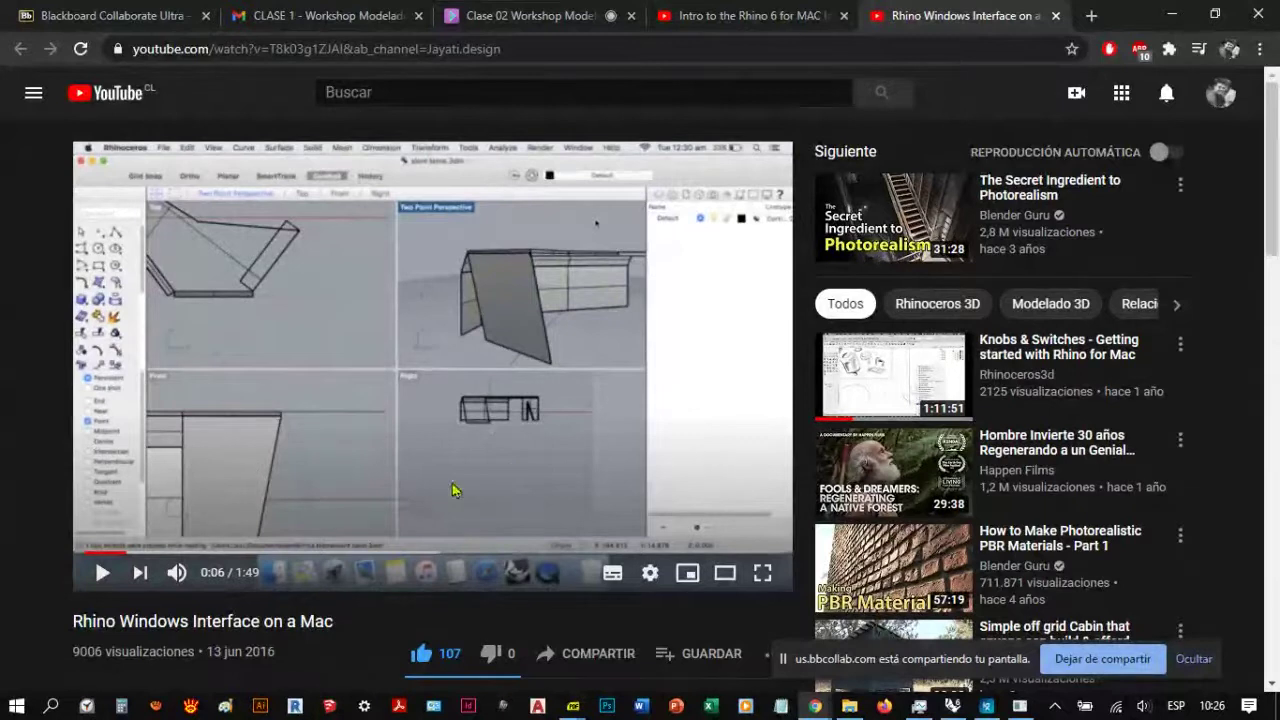
left_click(370, 553)
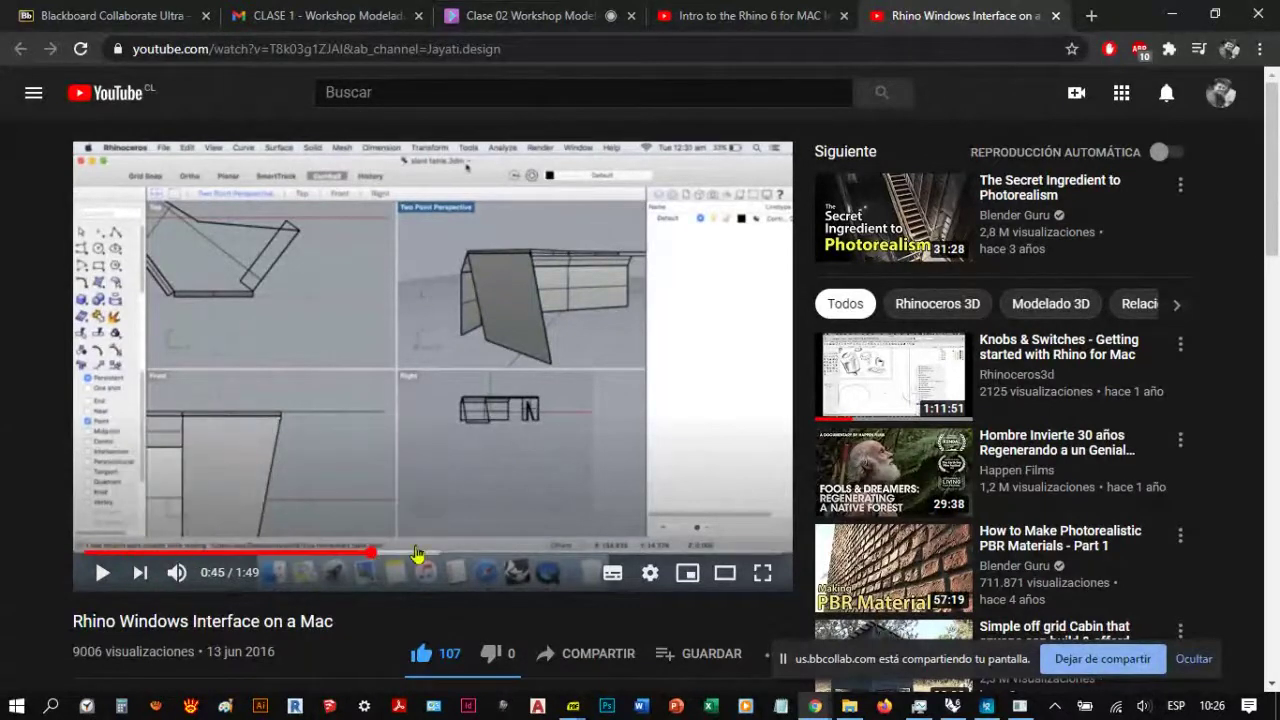
left_click(422, 553)
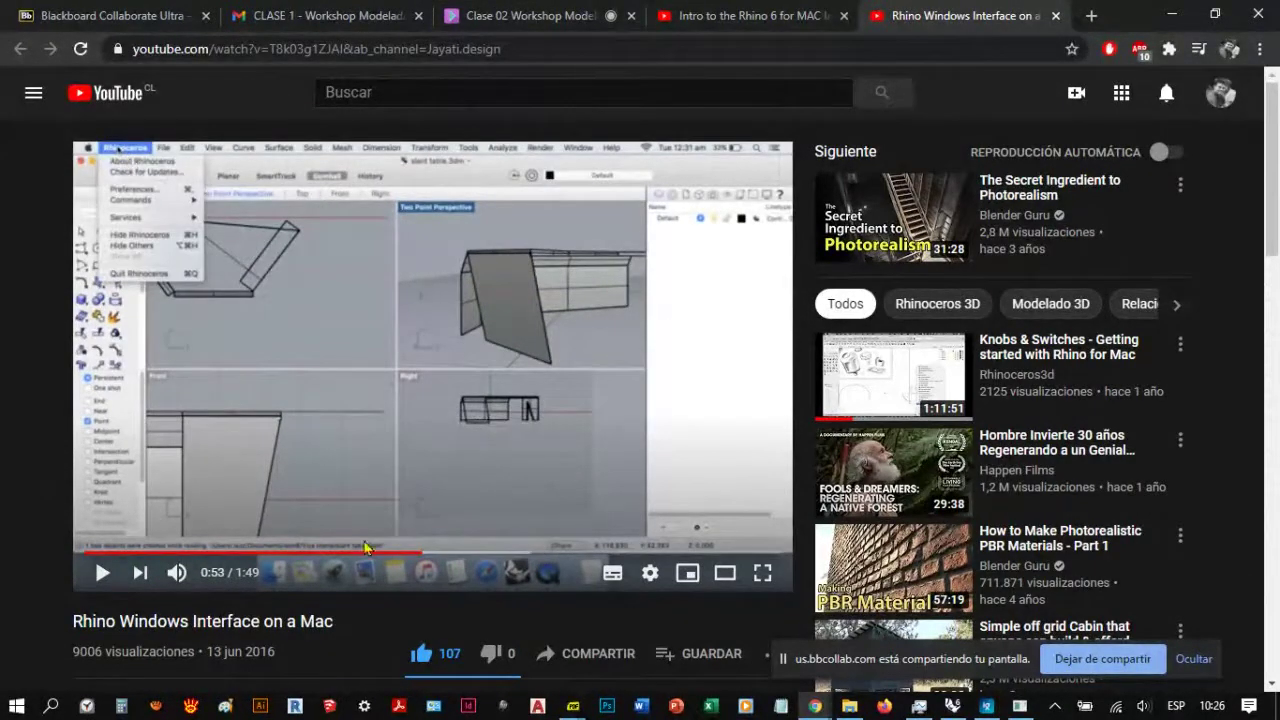
left_click(102, 572)
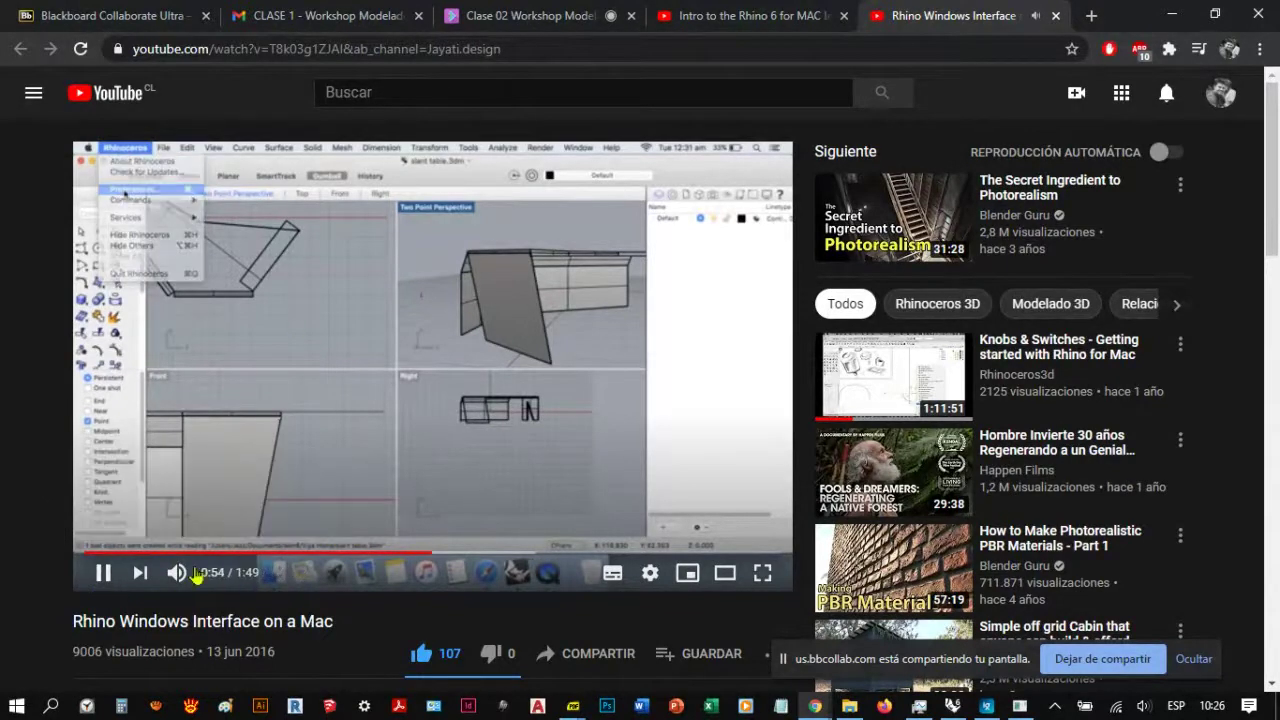
left_click_drag(215, 578, 204, 578)
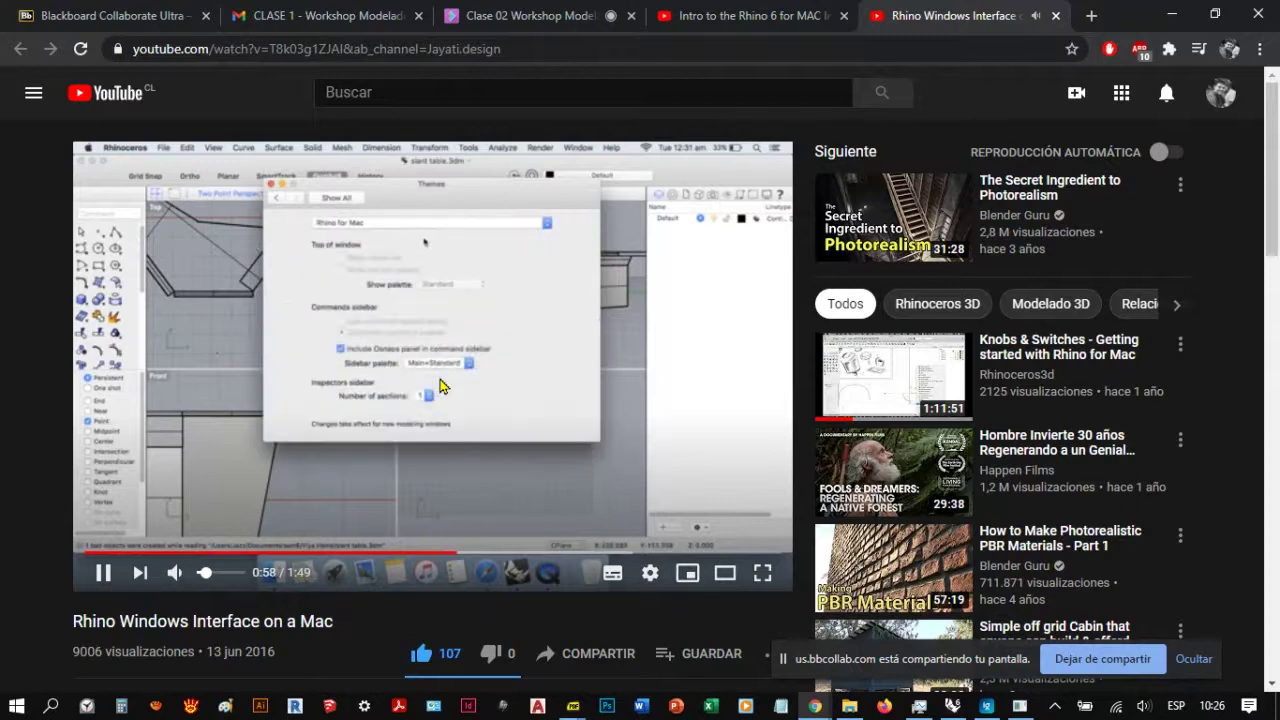
Step: Pause the video at the Themes preferences, and resume playback with the sound muted
left_click(421, 381)
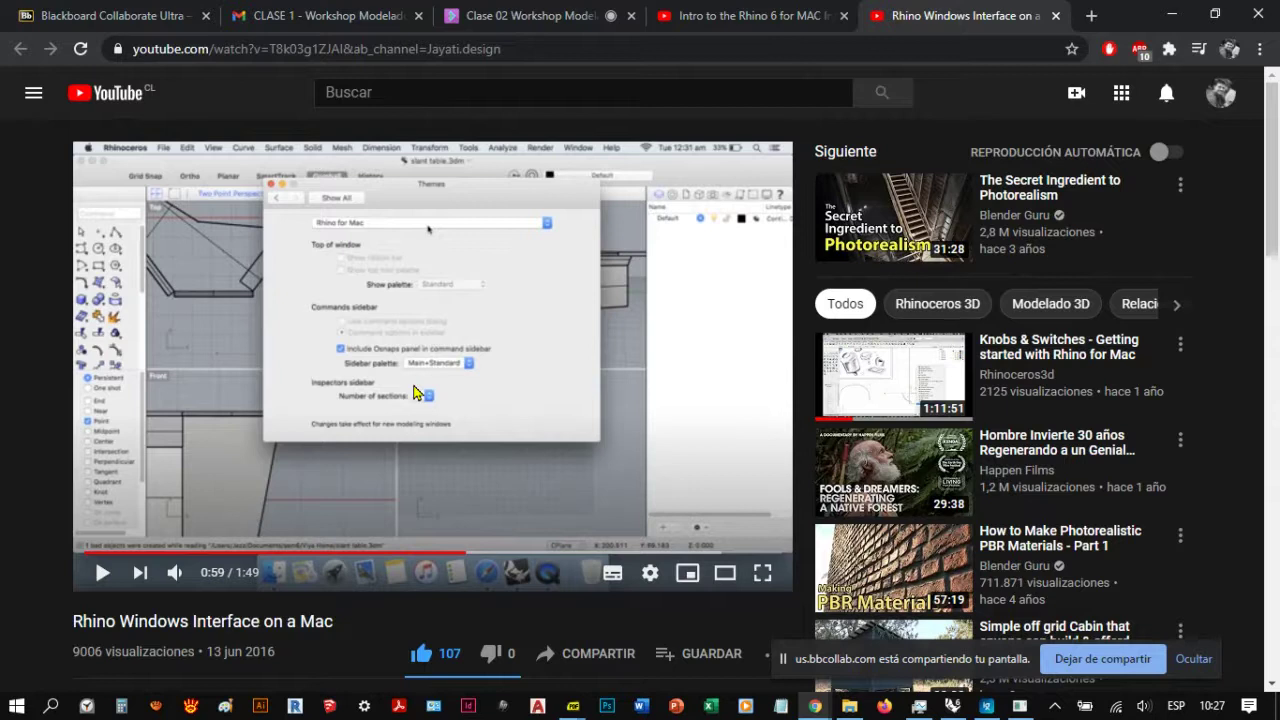
left_click(102, 572)
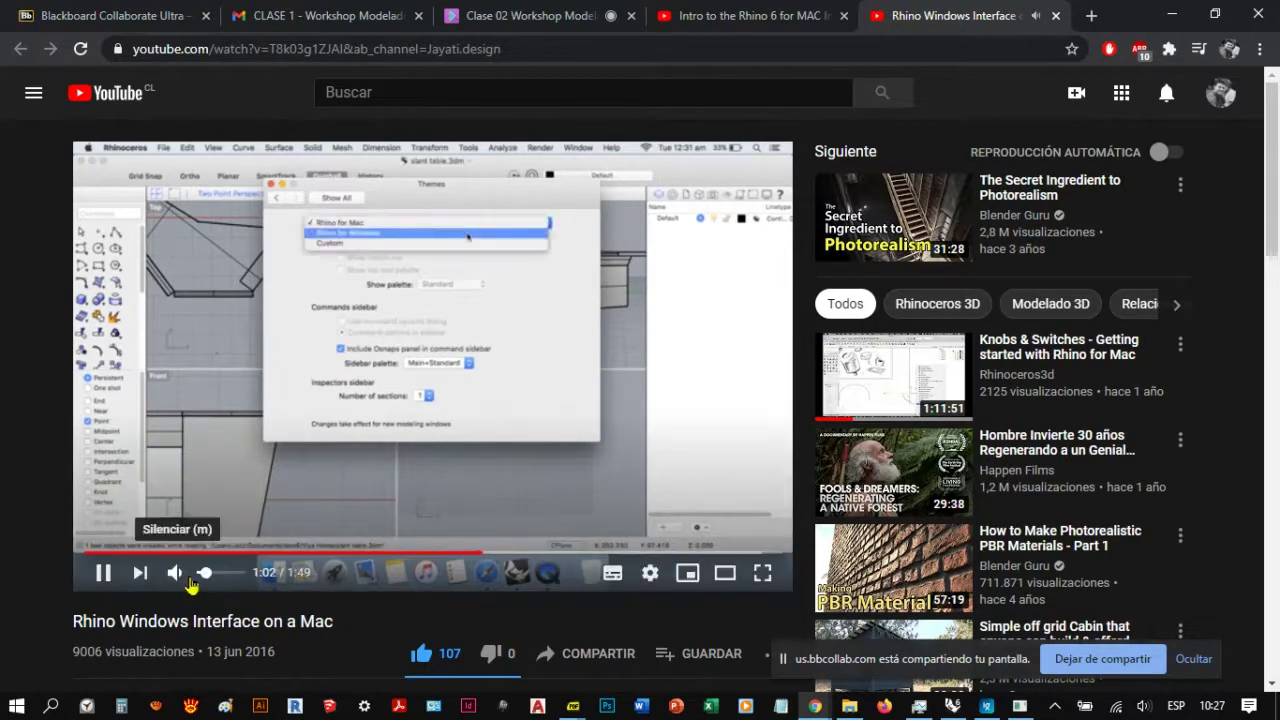
left_click(176, 574)
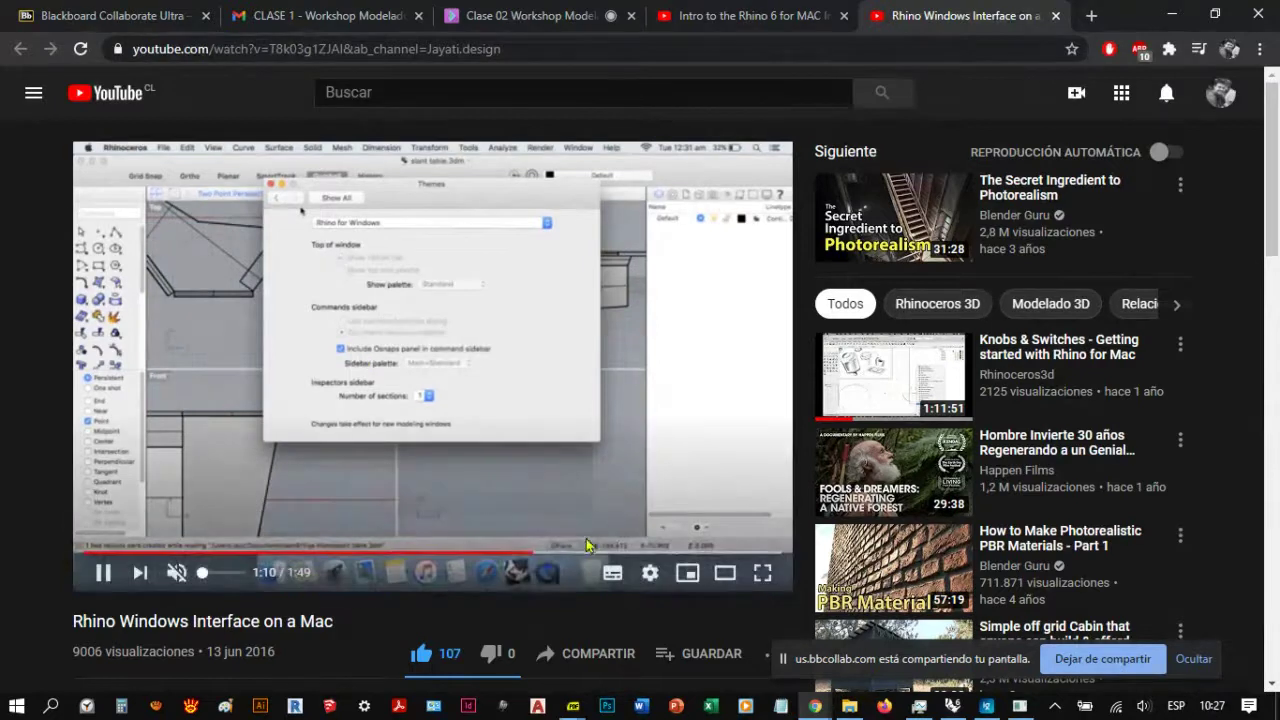
Step: Skip ahead to the Windows-style interface on the Mac, pause the video there, and advance it to 1:35
left_click(578, 555)
left_click(600, 556)
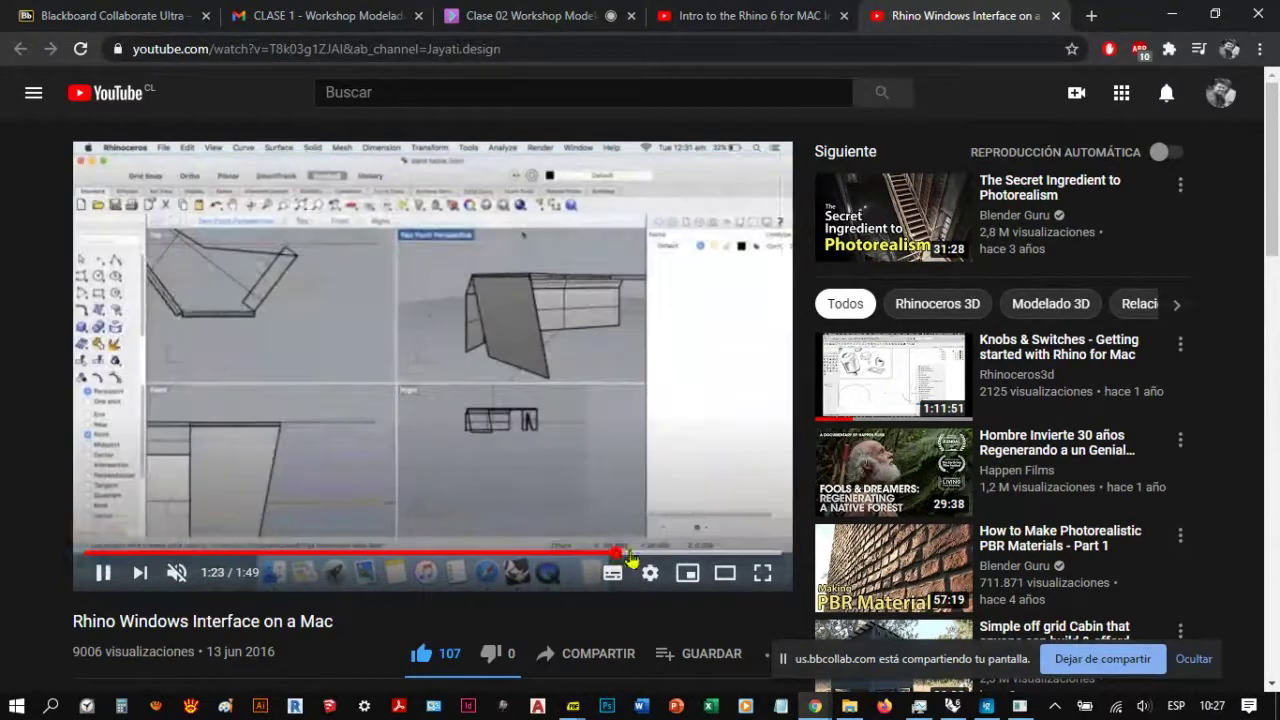
left_click(457, 414)
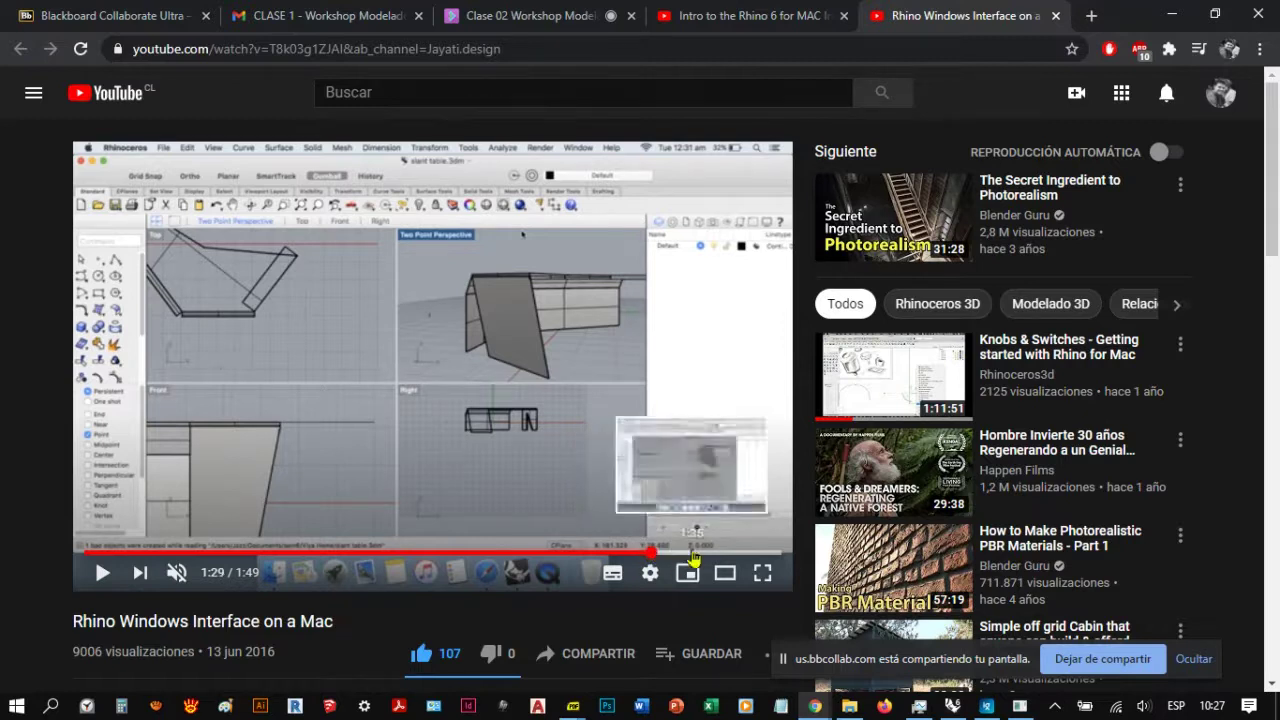
left_click(692, 553)
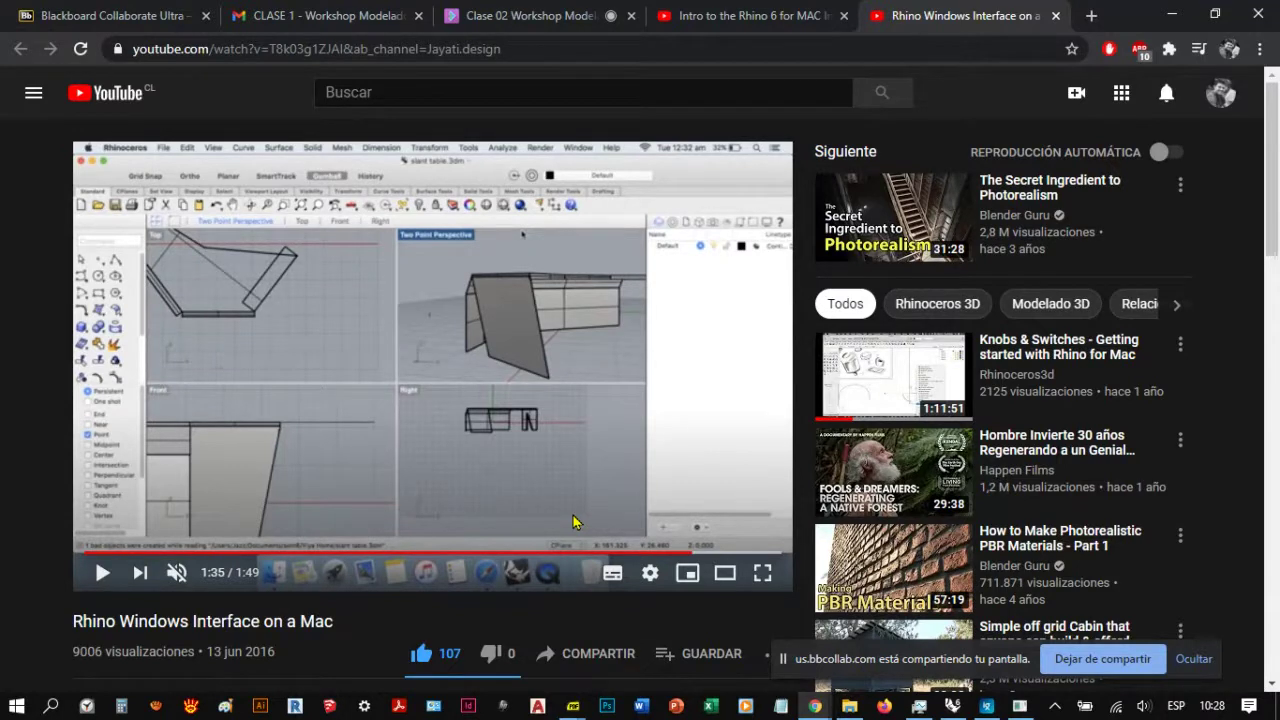
Step: Revisit the Mac interface video and class session pages, and switch back to the links PDF in SumatraPDF
left_click(748, 15)
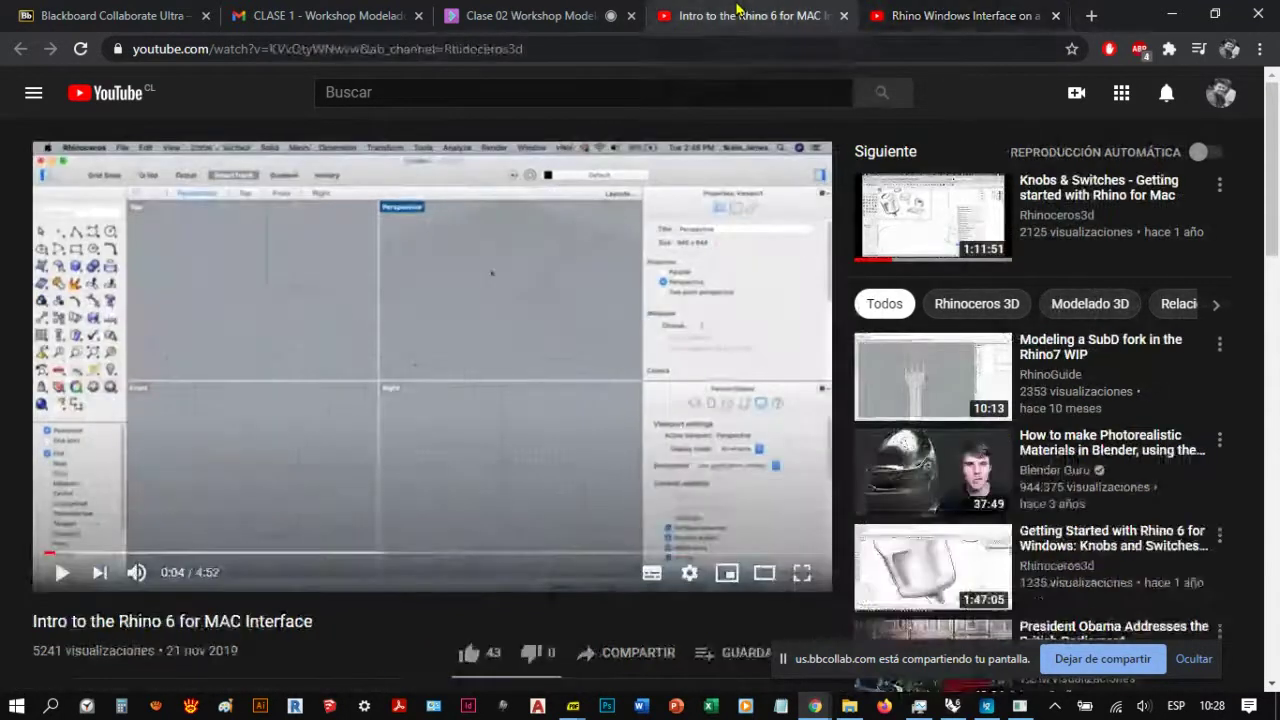
left_click(492, 13)
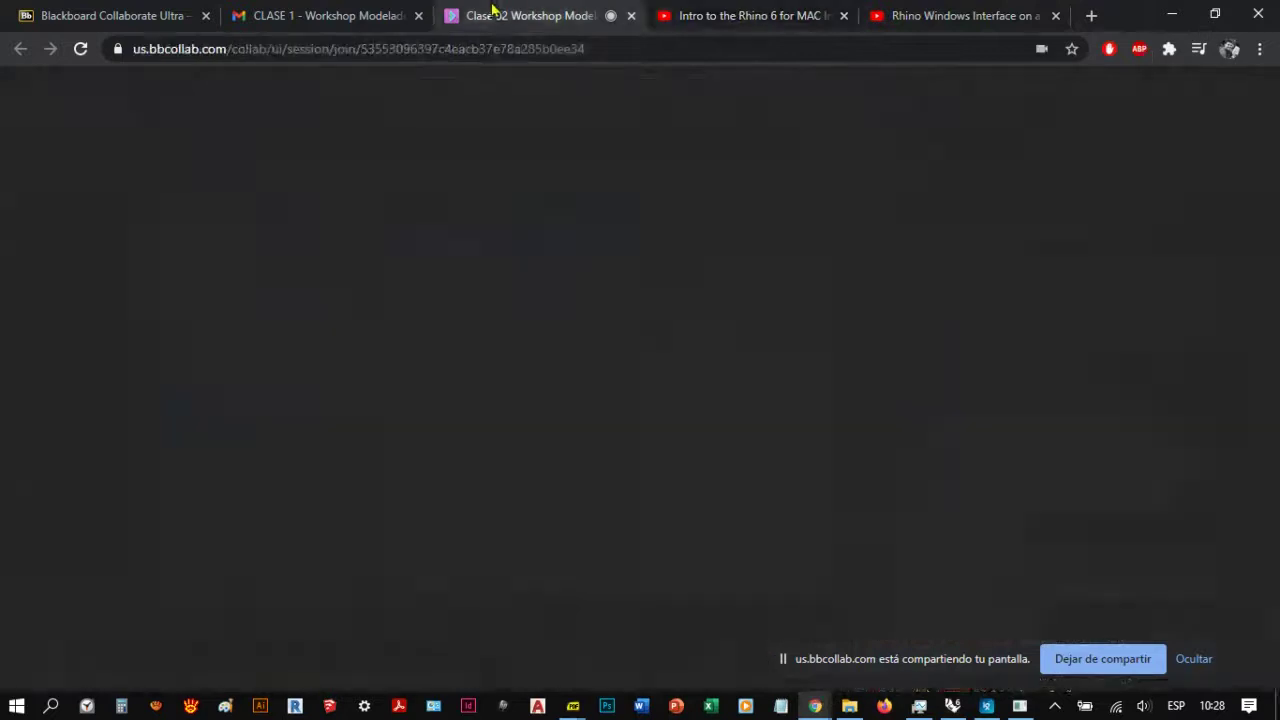
key("alt+Tab")
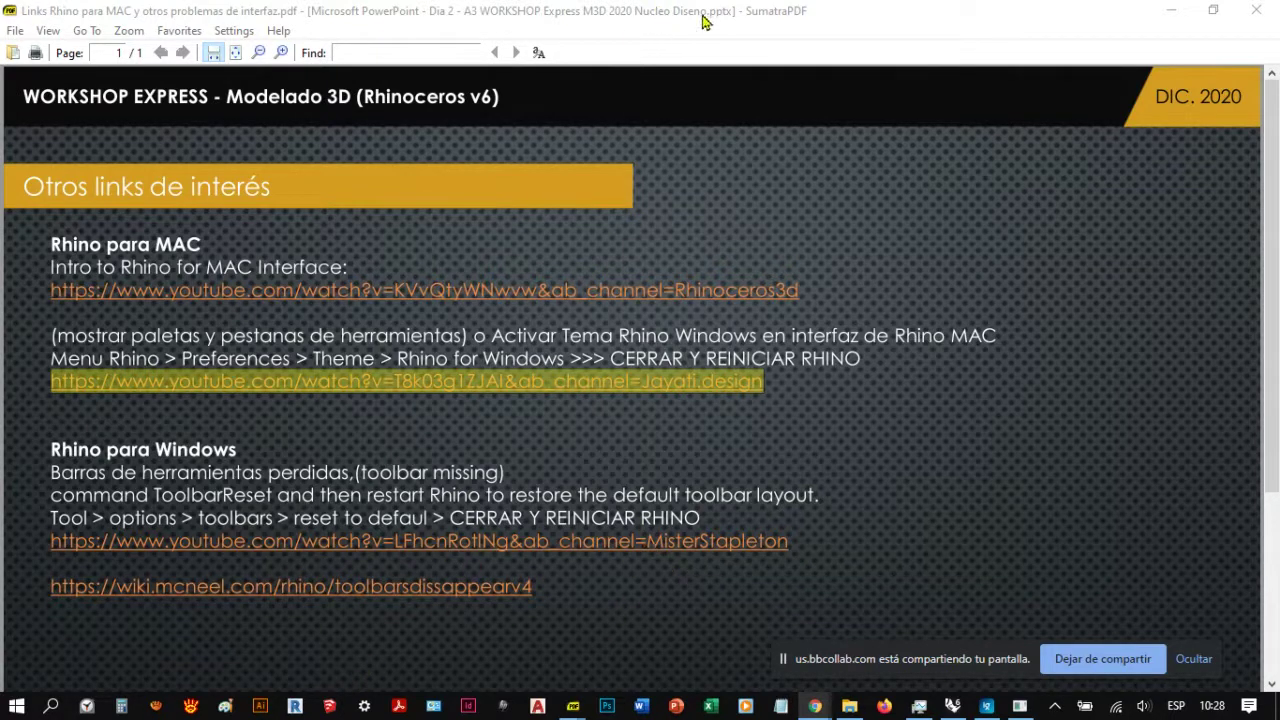
Step: Minimize the CLASE 02 folder window, switch to Rhinoceros 6, and show the Visibility and Standard tool sets
key("alt+Tab")
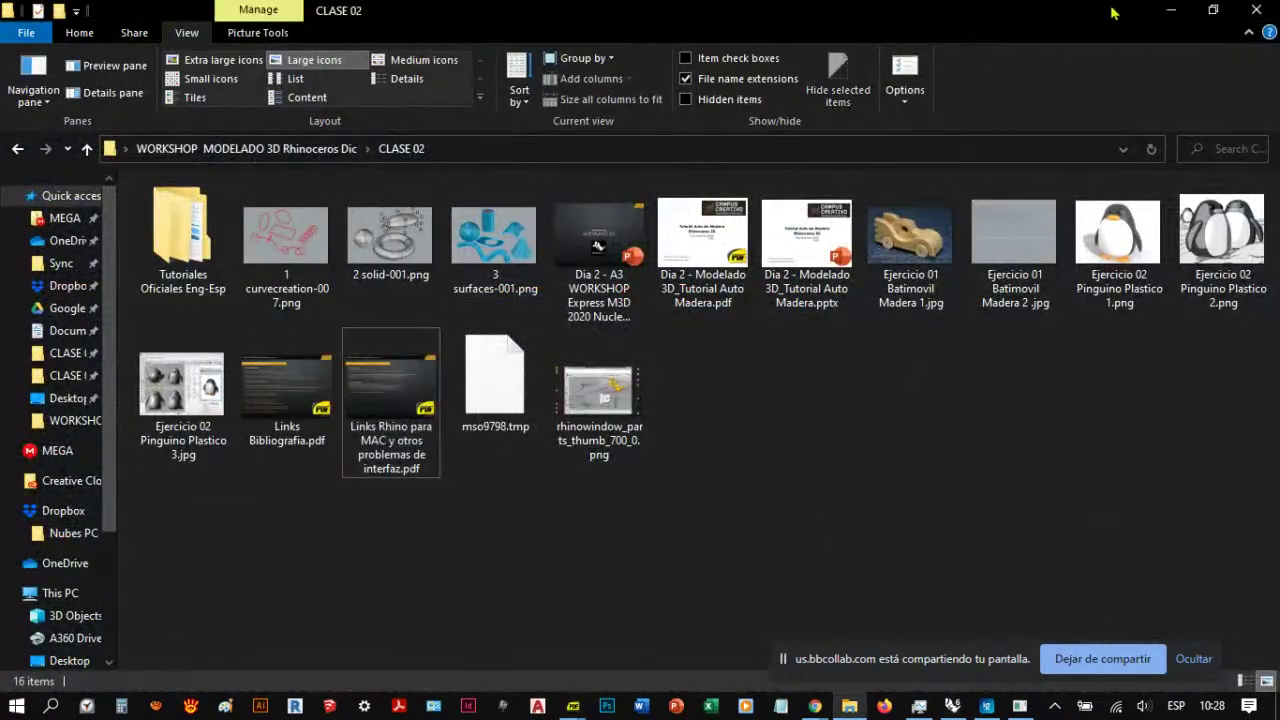
left_click(1170, 10)
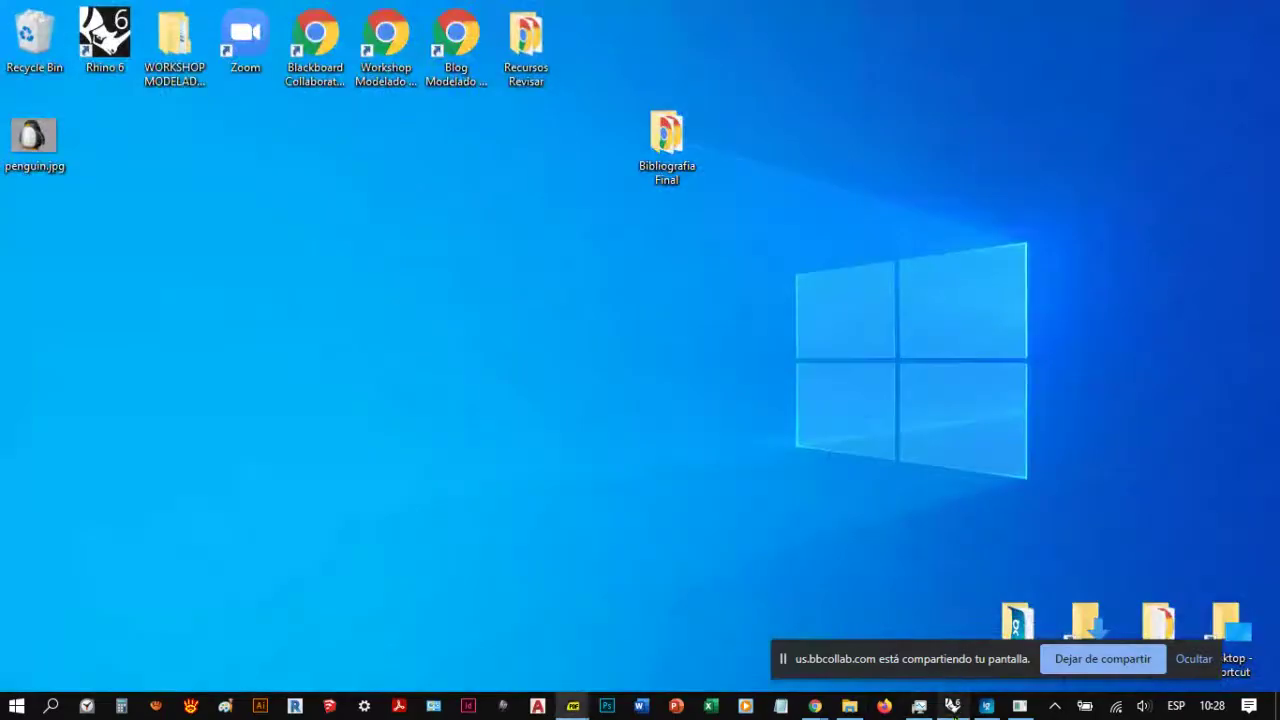
left_click(952, 706)
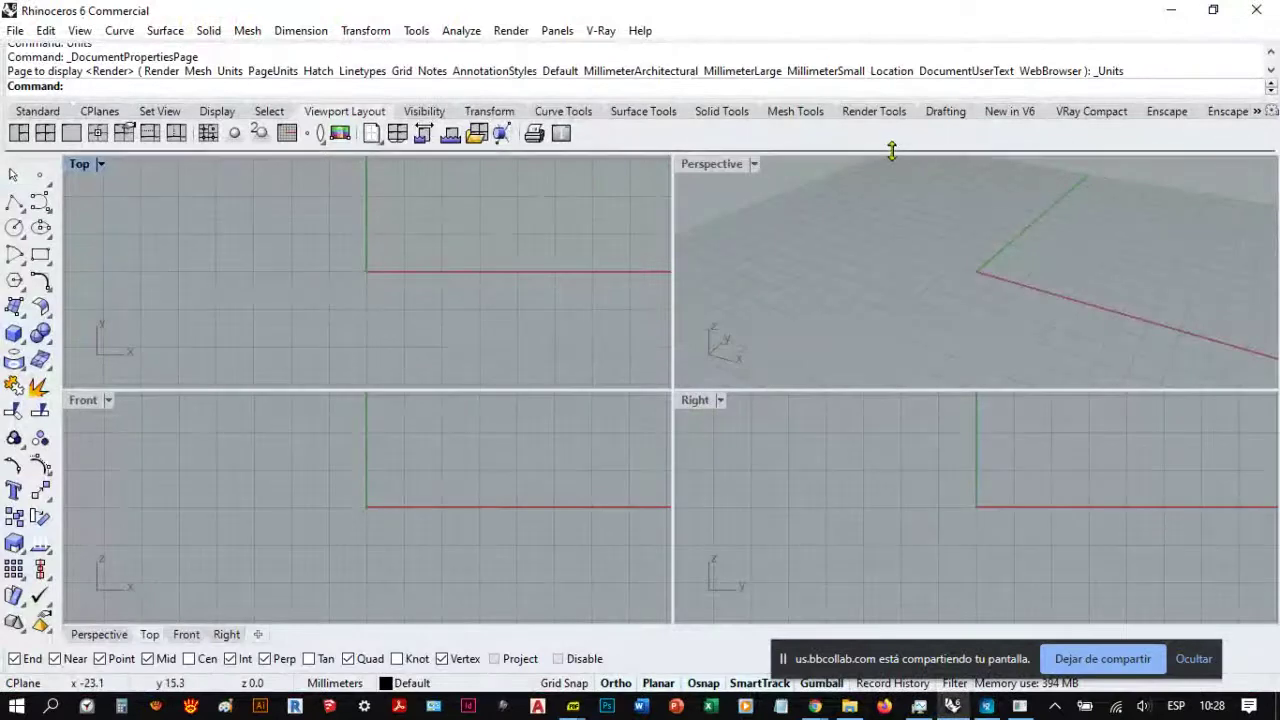
left_click(424, 112)
left_click(40, 112)
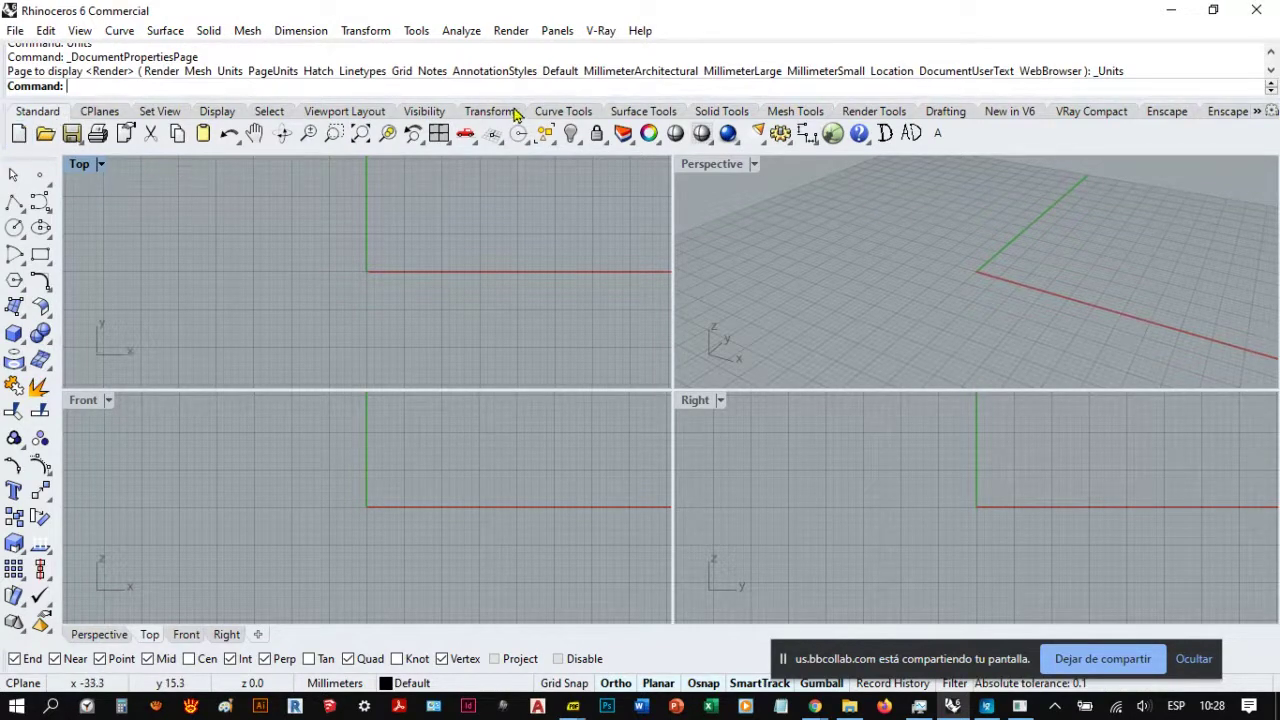
Step: Review the Surface, Solid, Mesh, Render, Drafting, New in V6 and VRay Compact tool sets in turn
left_click(645, 111)
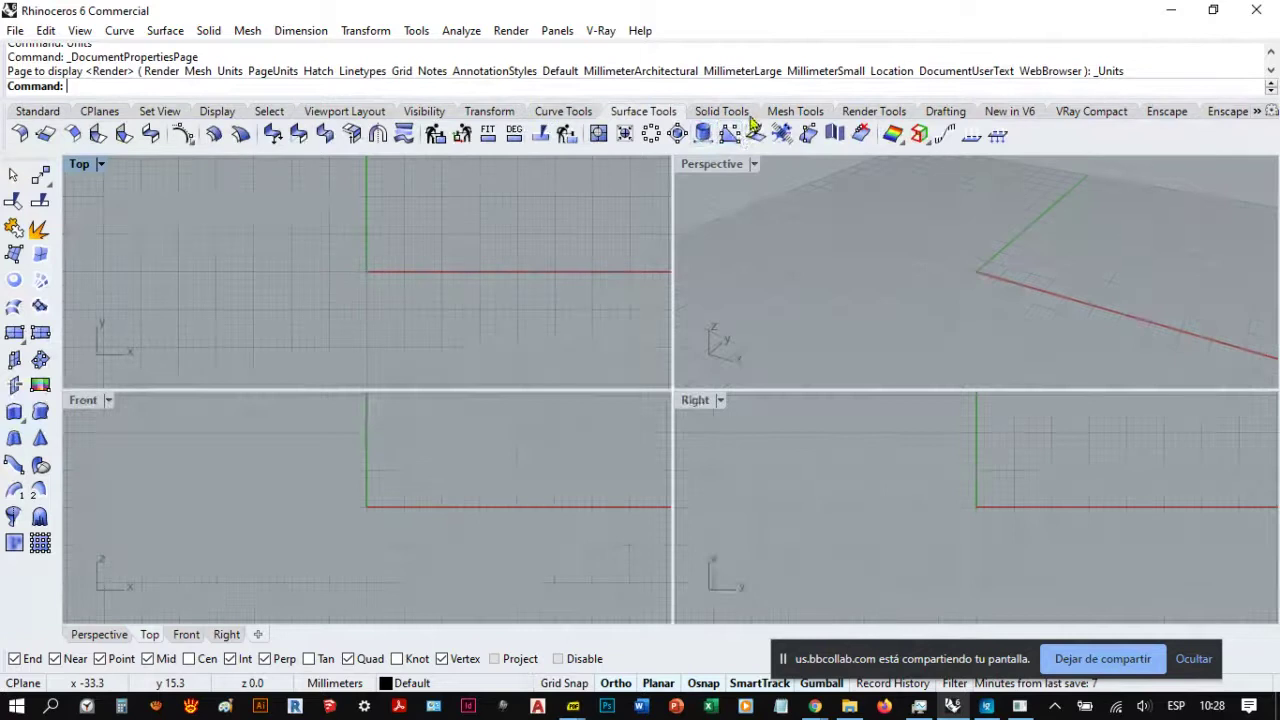
left_click(740, 112)
left_click(812, 115)
left_click(880, 112)
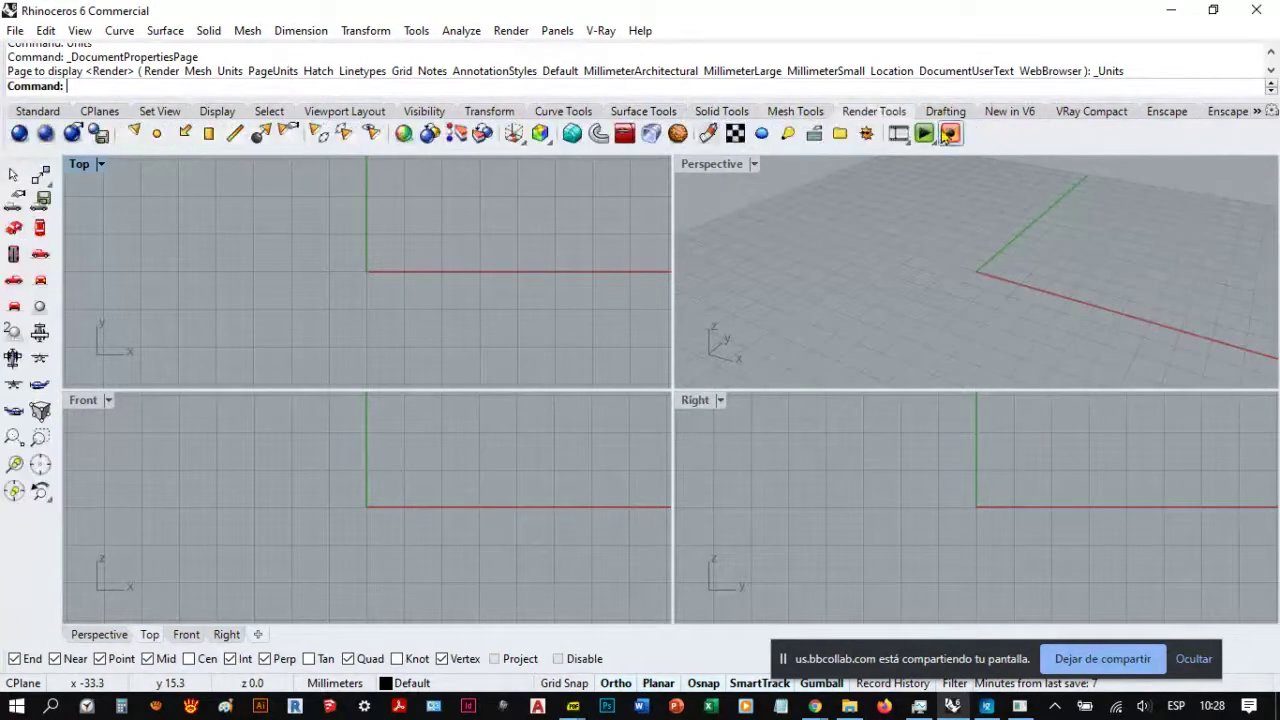
left_click(945, 112)
left_click(1008, 112)
left_click(1091, 112)
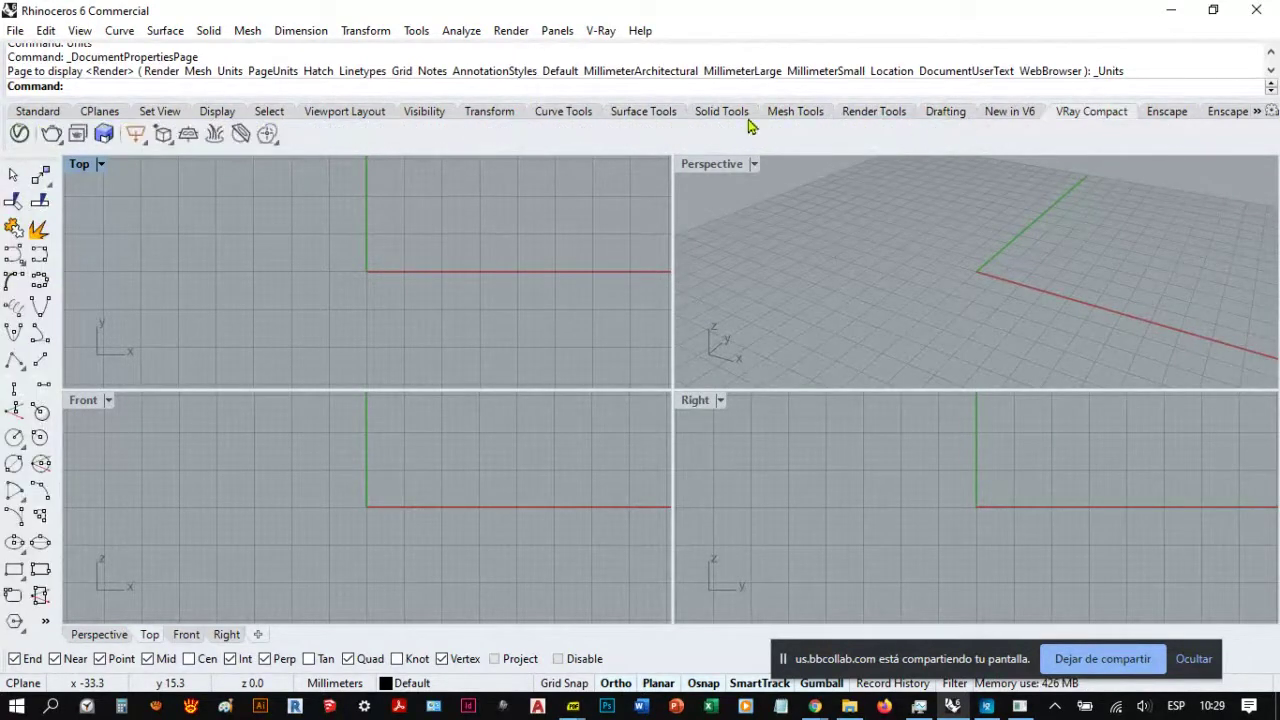
Step: Review the Surface, Curve, Transform, Visibility, Viewport Layout and Solid tool sets, and look through the Curve commands
left_click(643, 113)
left_click(563, 113)
left_click(489, 113)
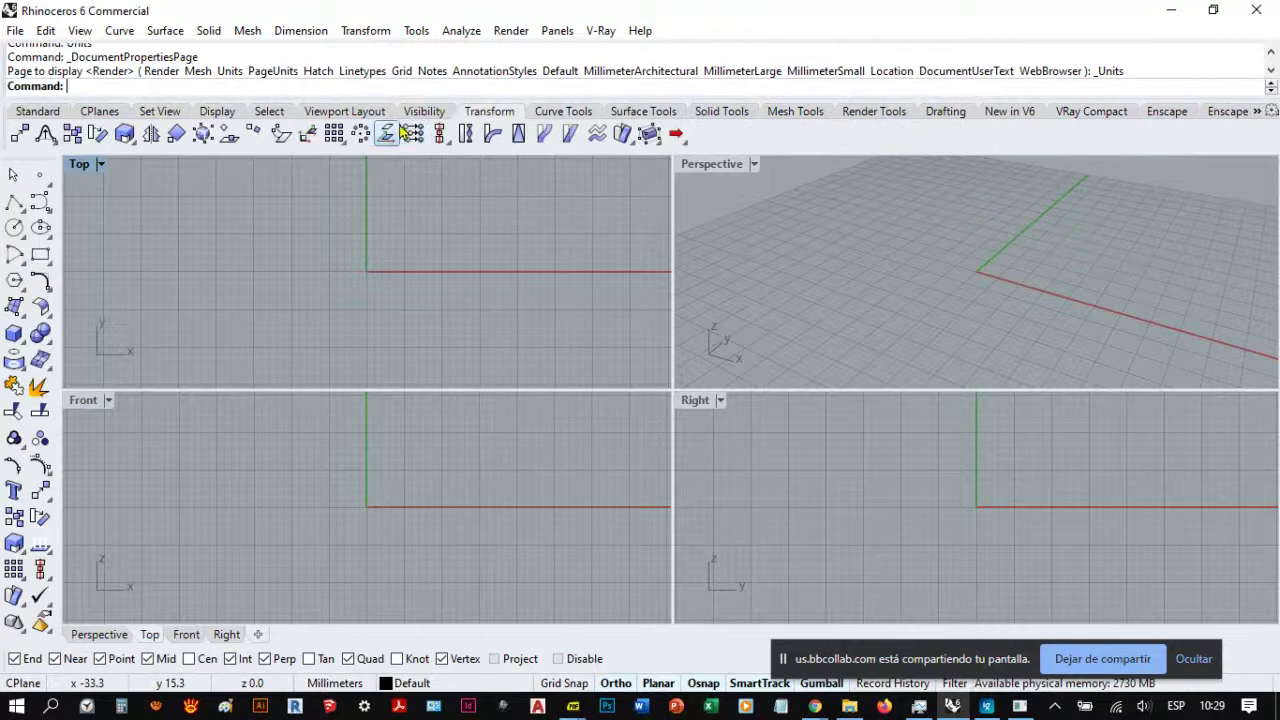
left_click(424, 113)
left_click(344, 112)
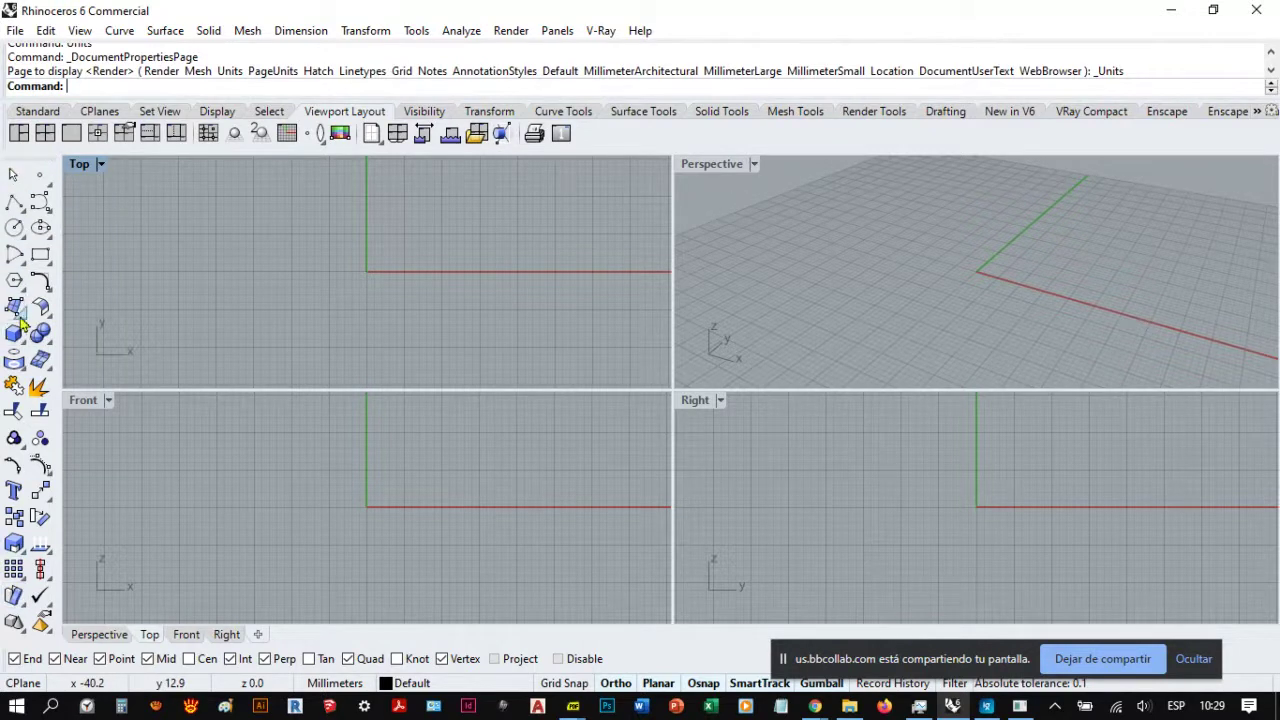
left_click(433, 110)
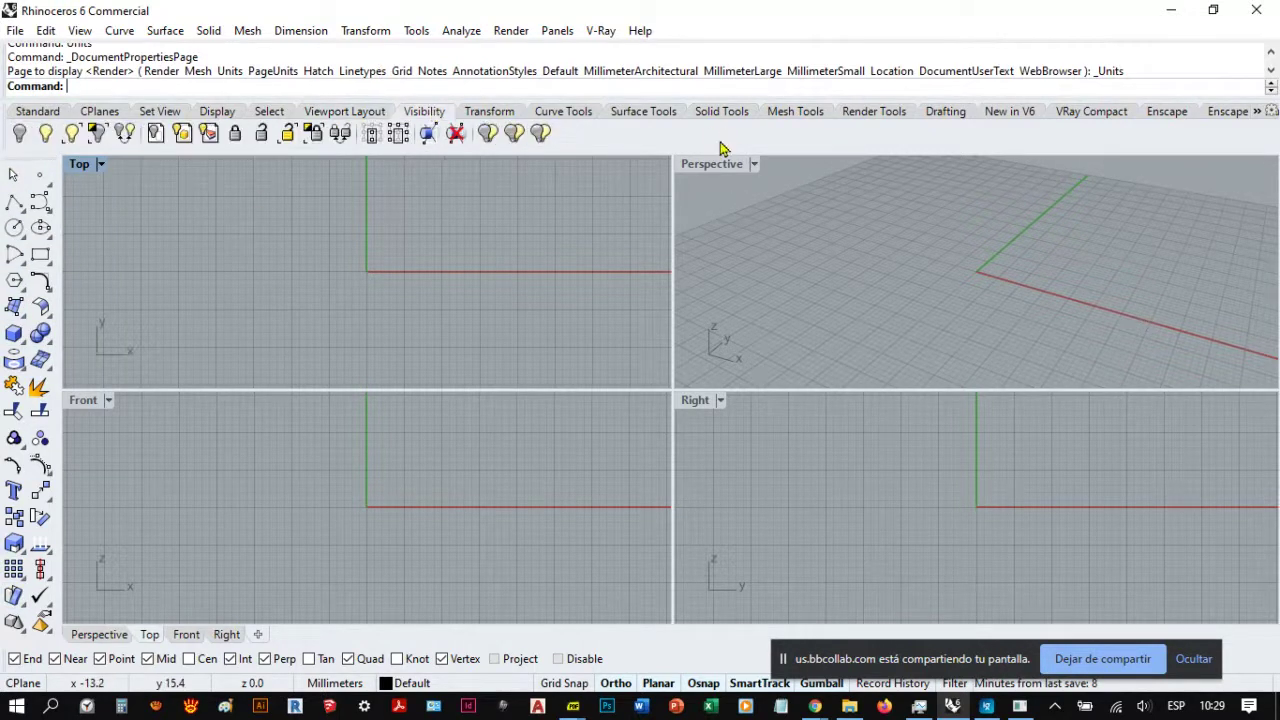
left_click(723, 112)
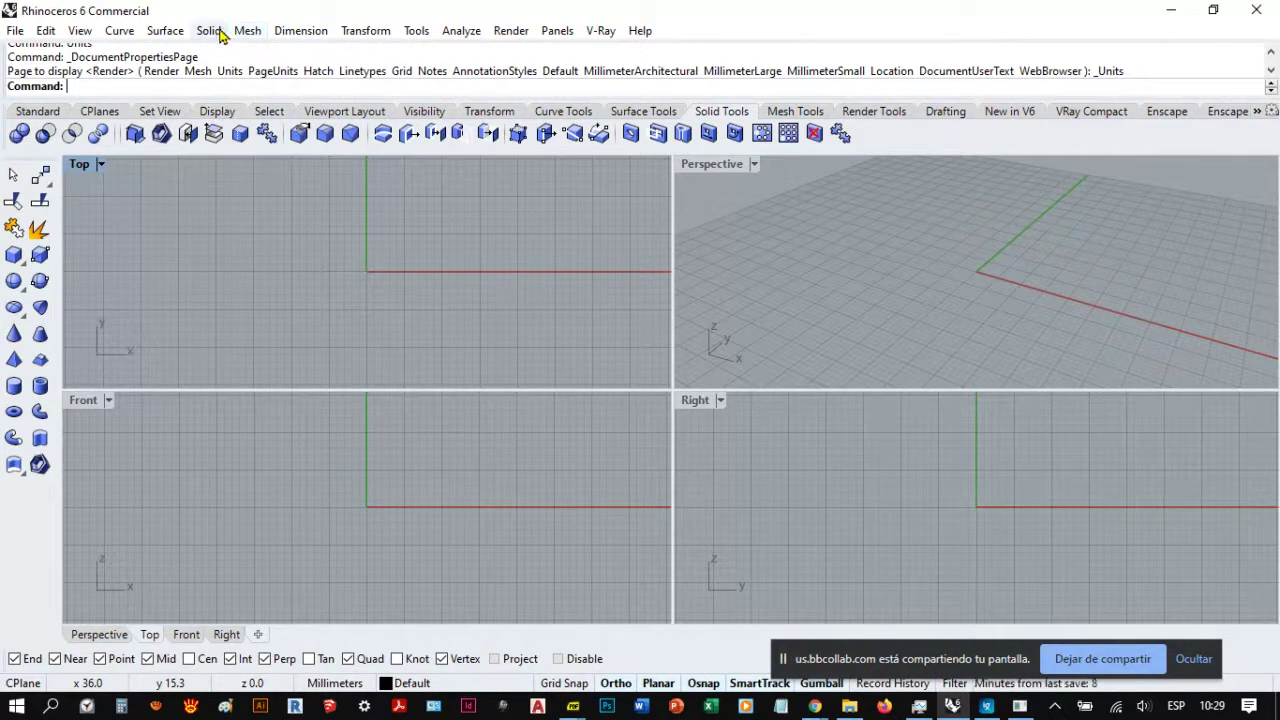
left_click(120, 32)
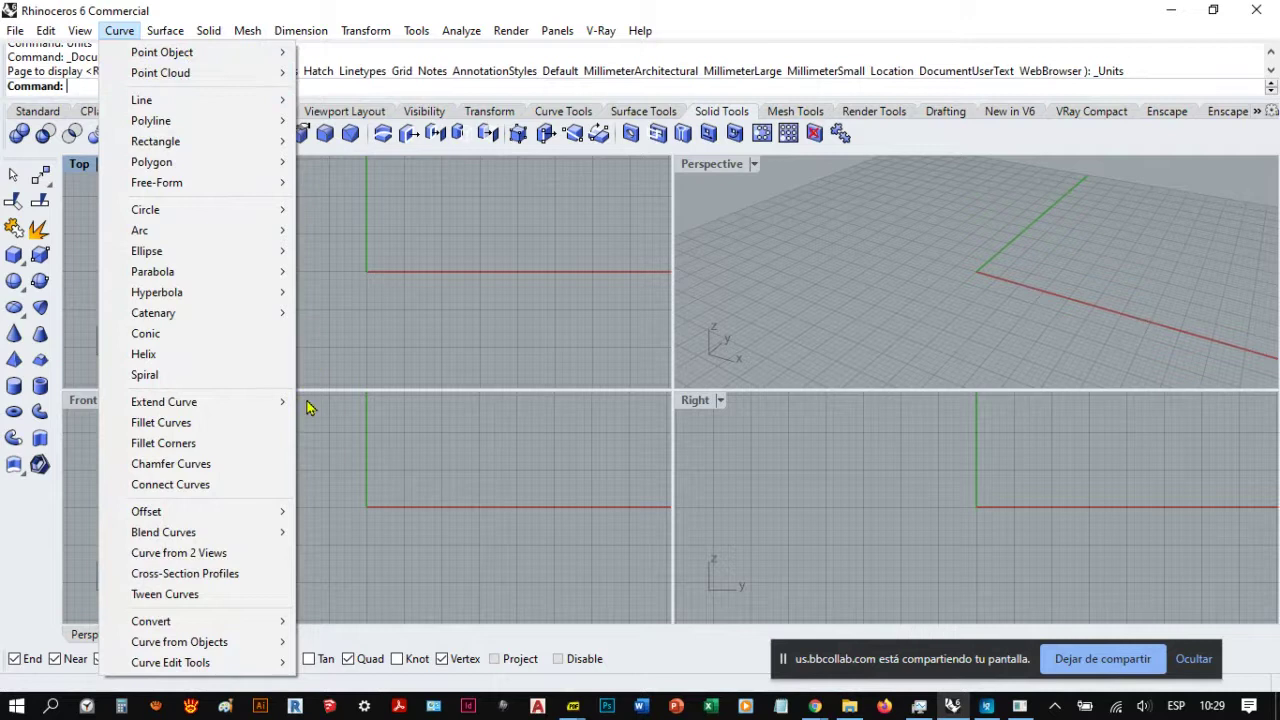
left_click(341, 344)
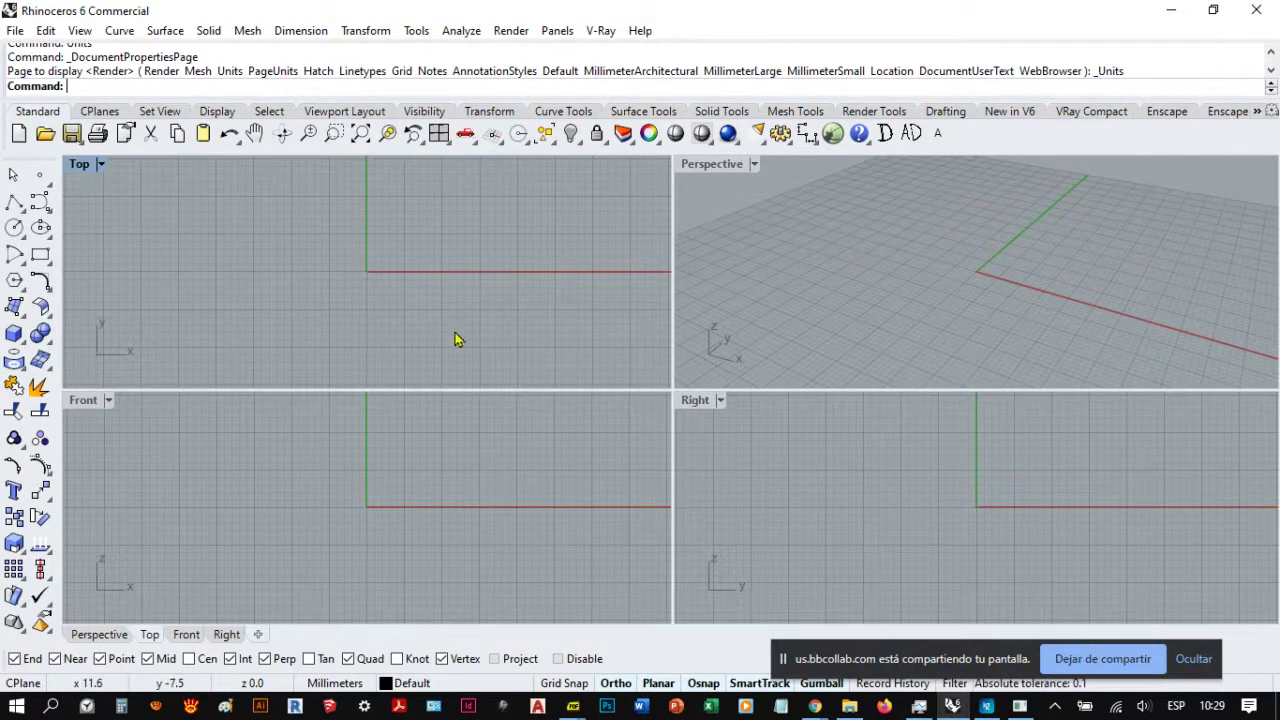
Step: Draw a box about 35 mm tall over the grid origin in the Perspective viewport
right_click_drag(950, 282, 895, 268)
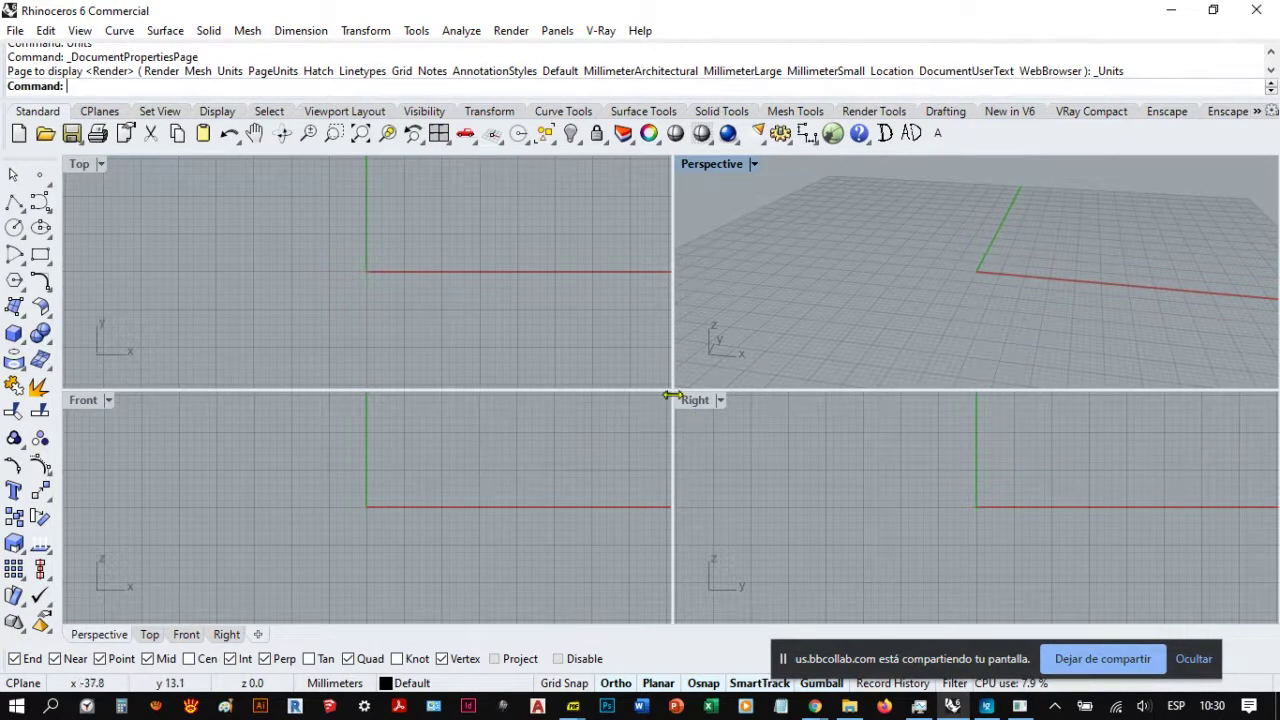
left_click(14, 333)
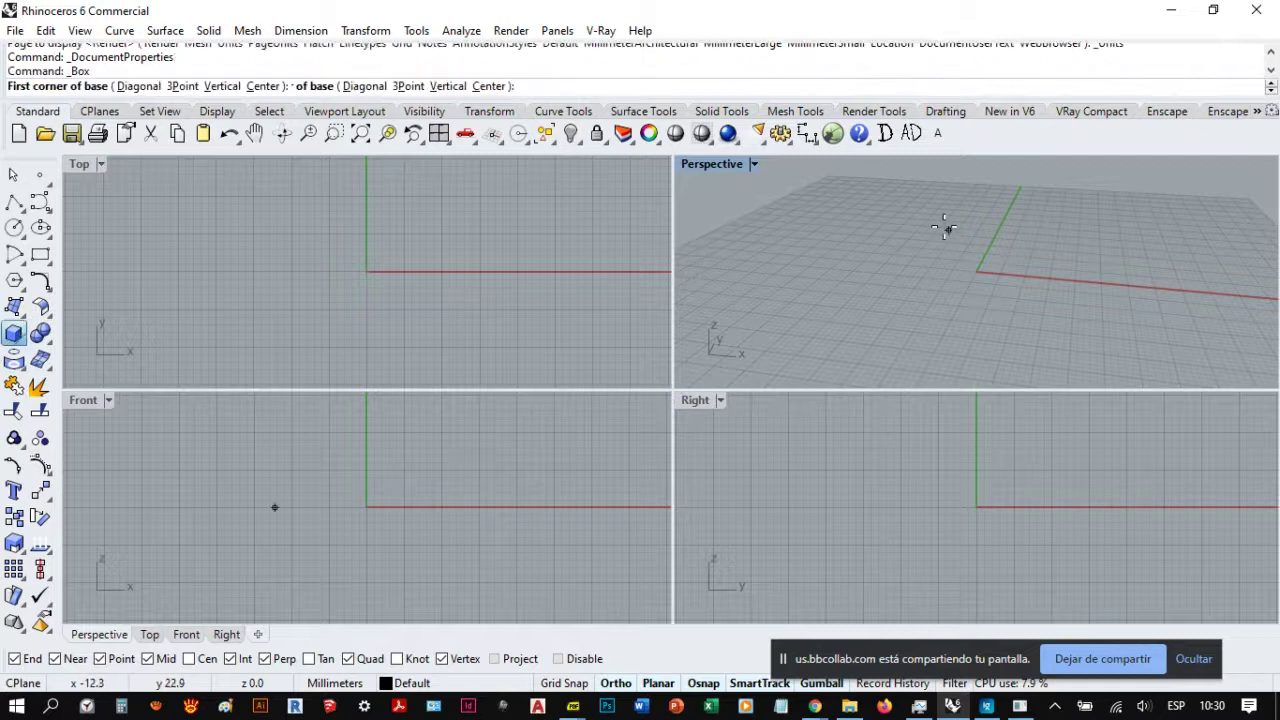
left_click(904, 238)
left_click(1018, 300)
scroll(960, 290, "down", 2)
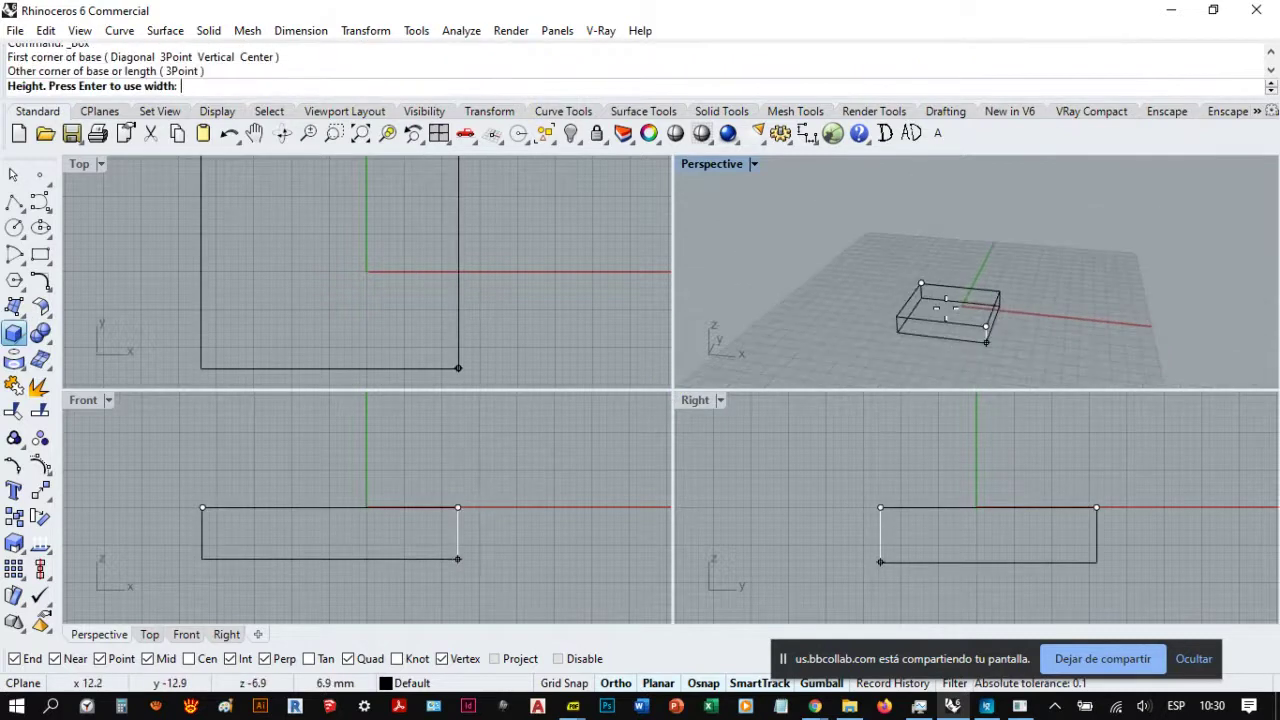
left_click(944, 233)
right_click_drag(1075, 290, 955, 303)
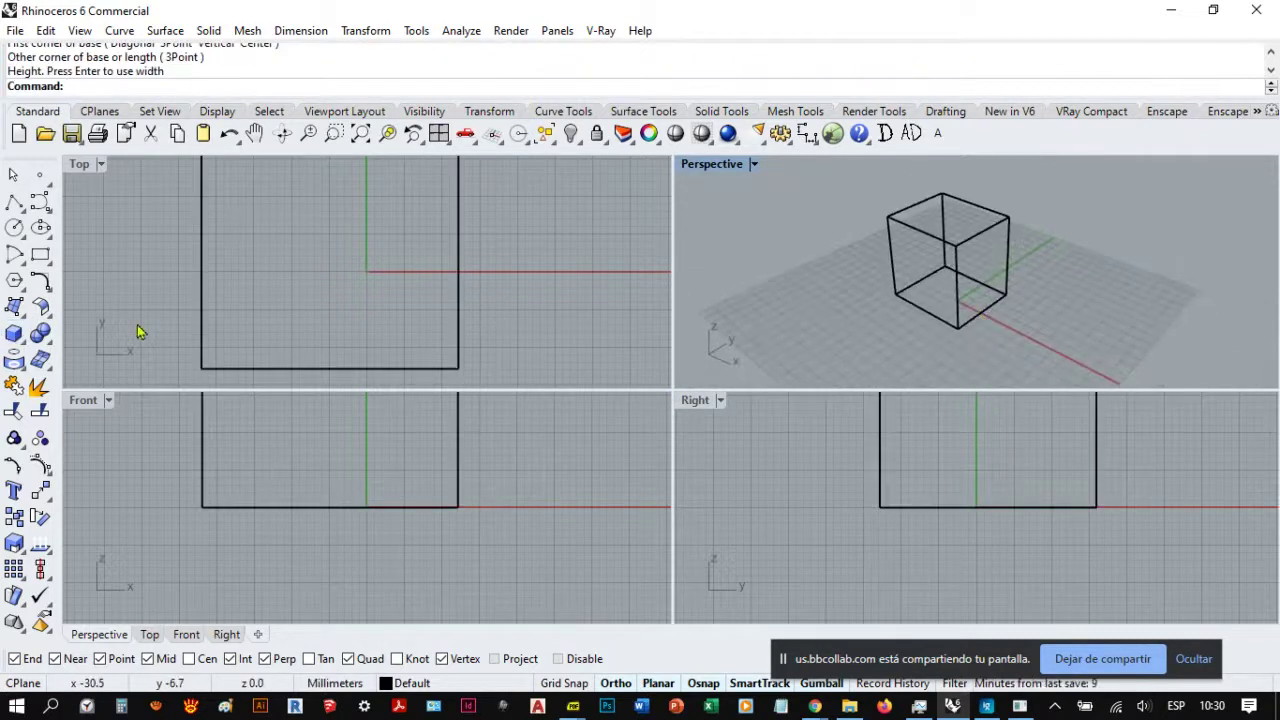
Step: Draw a vertical cone centred on the box's upper corner, with its radius of about 14.4 mm snapped to an edge midpoint
left_click(22, 340)
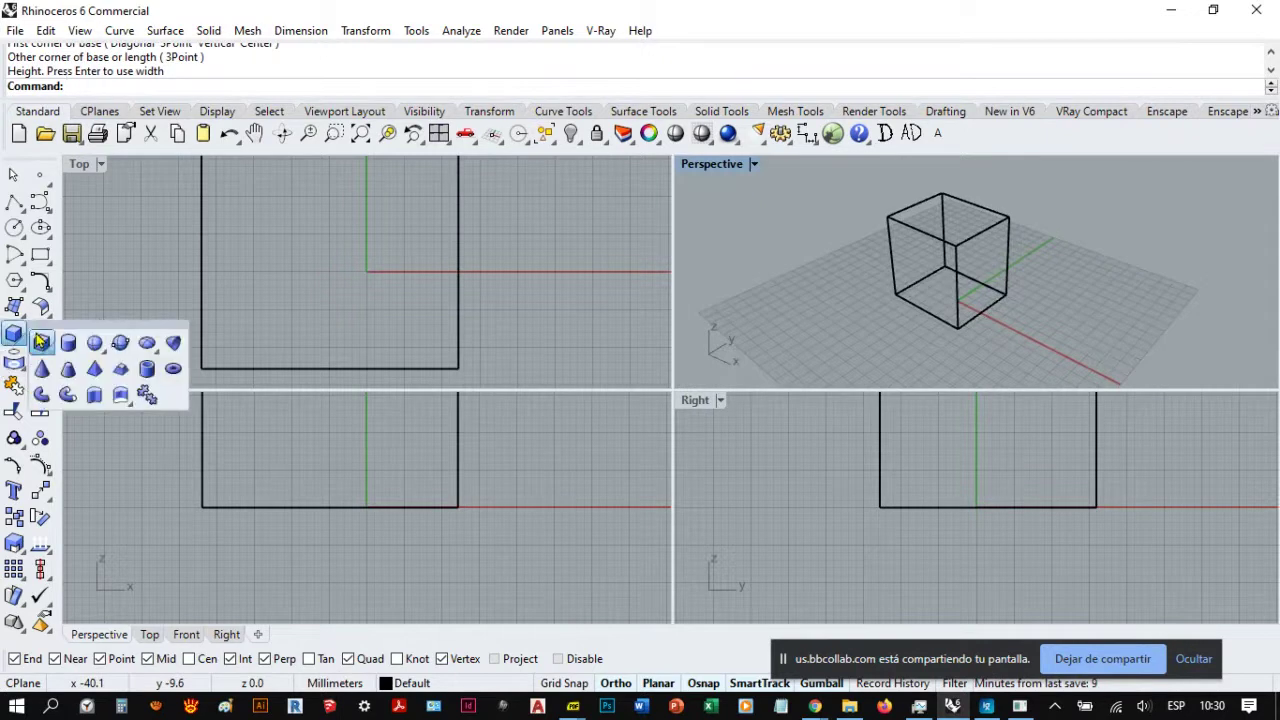
left_click(44, 366)
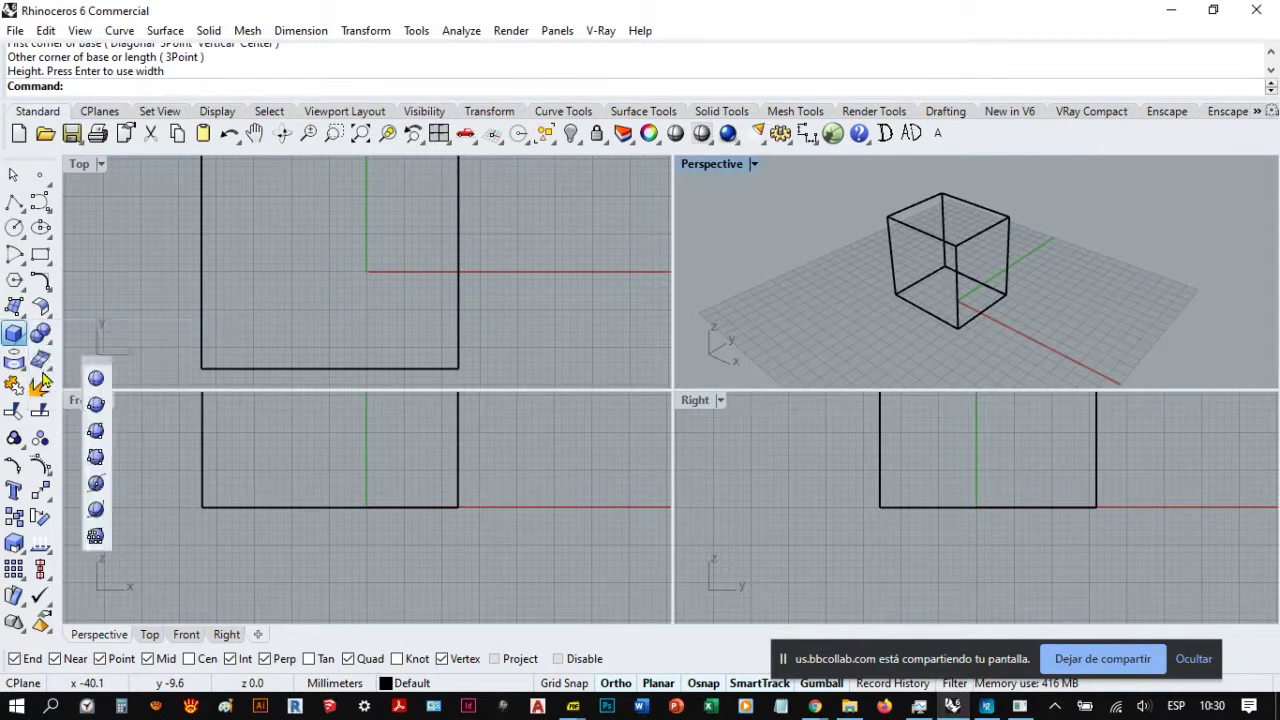
left_click(1005, 218)
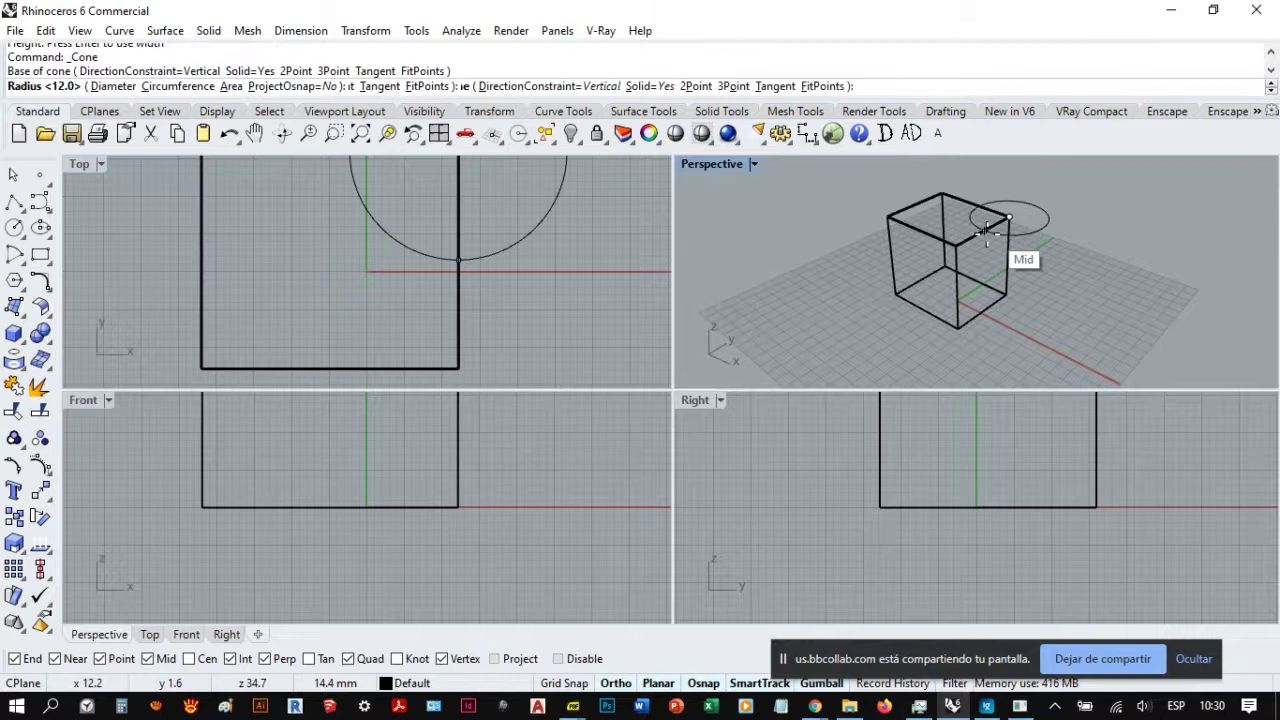
left_click(1008, 252)
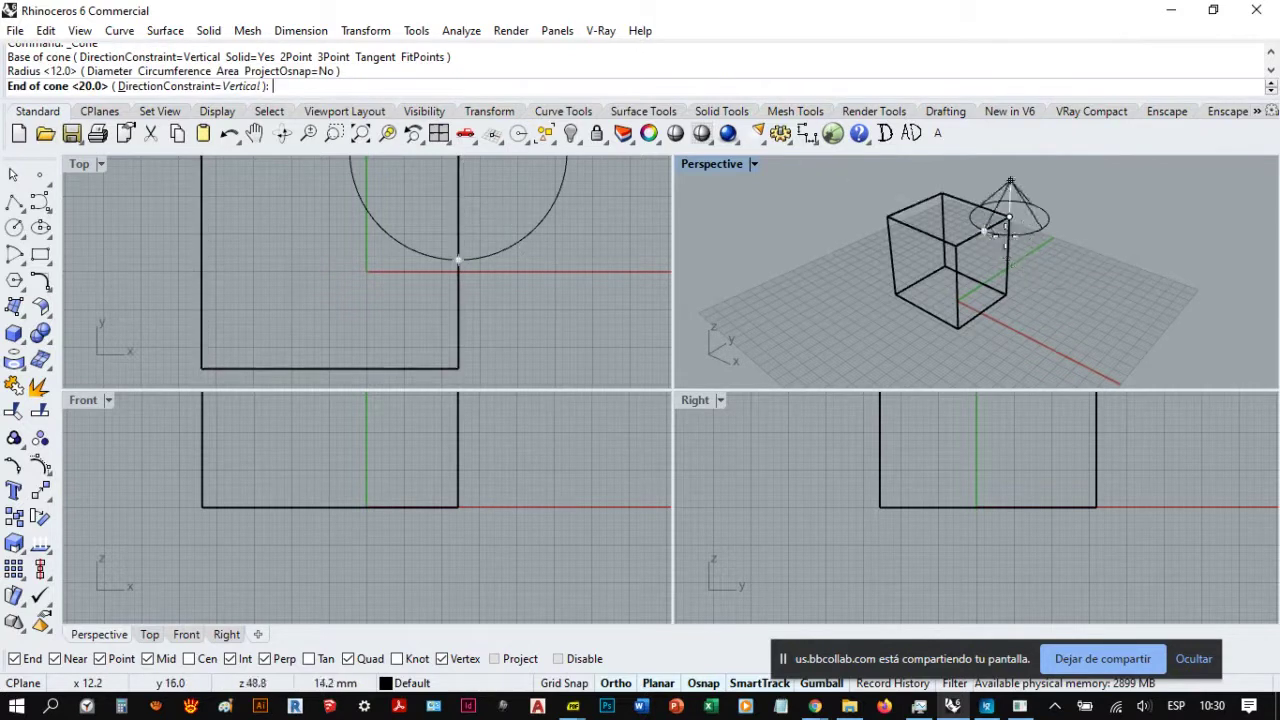
scroll(1010, 255, "down", 2)
left_click(1035, 262)
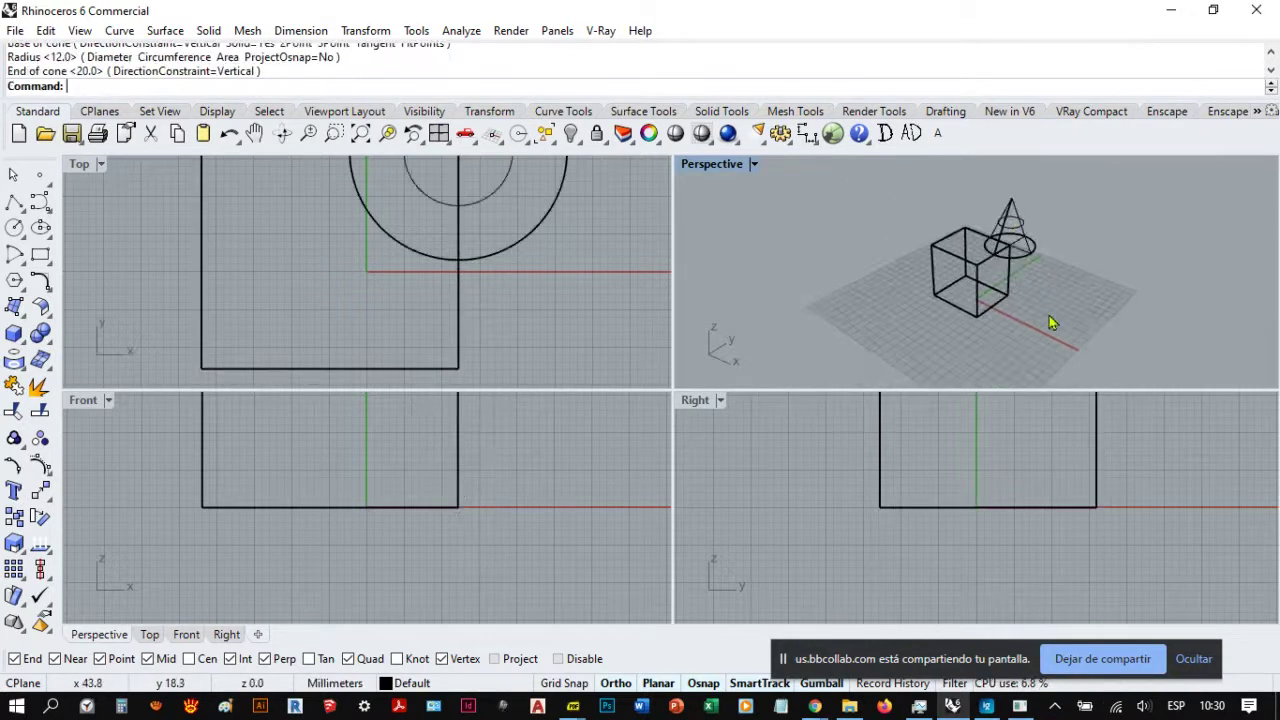
Step: Examine the box and cone from different angles and distances in the Perspective viewport
right_click_drag(1054, 323, 928, 260)
right_click_drag(920, 320, 927, 309)
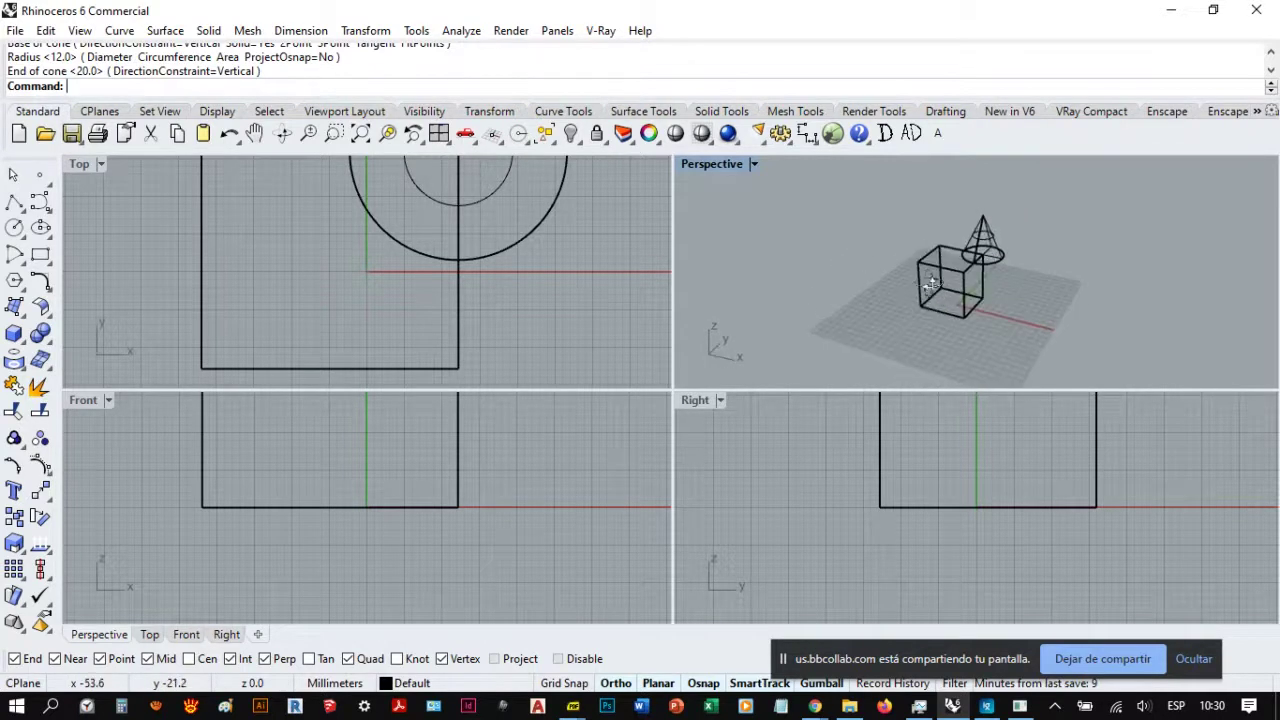
scroll(991, 294, "up", 4)
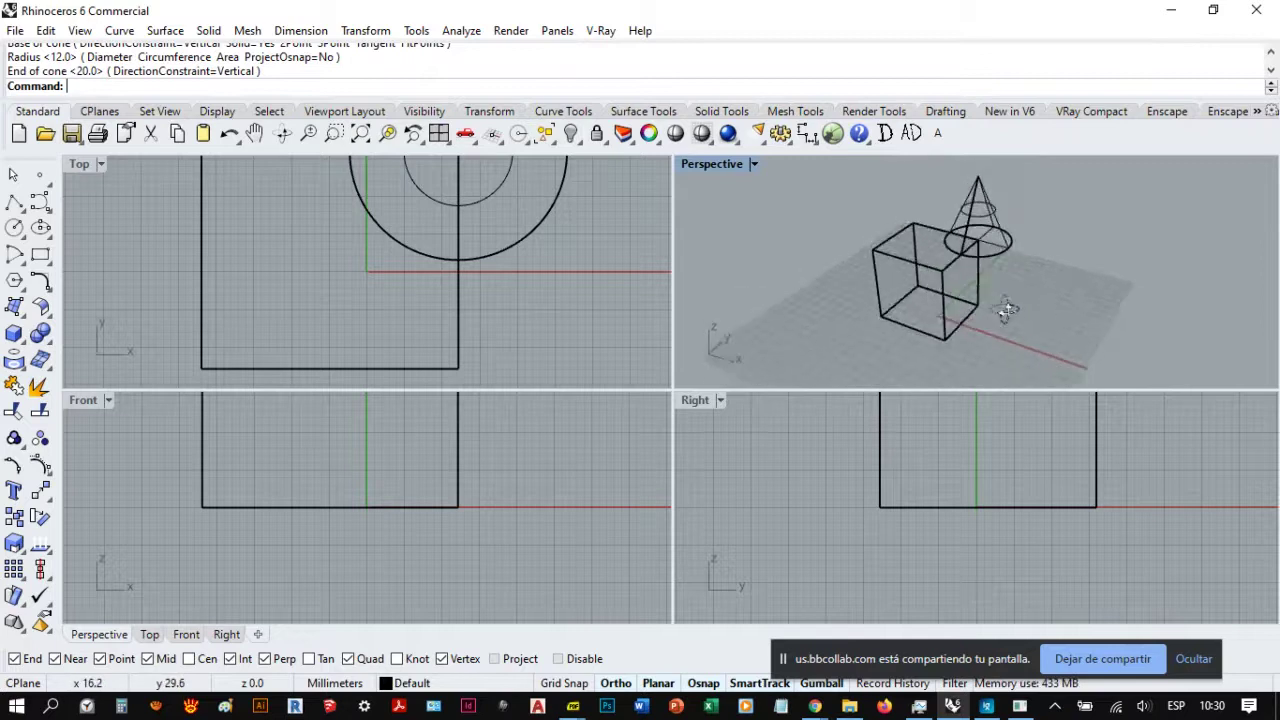
scroll(947, 300, "up", 5)
scroll(951, 291, "down", 5)
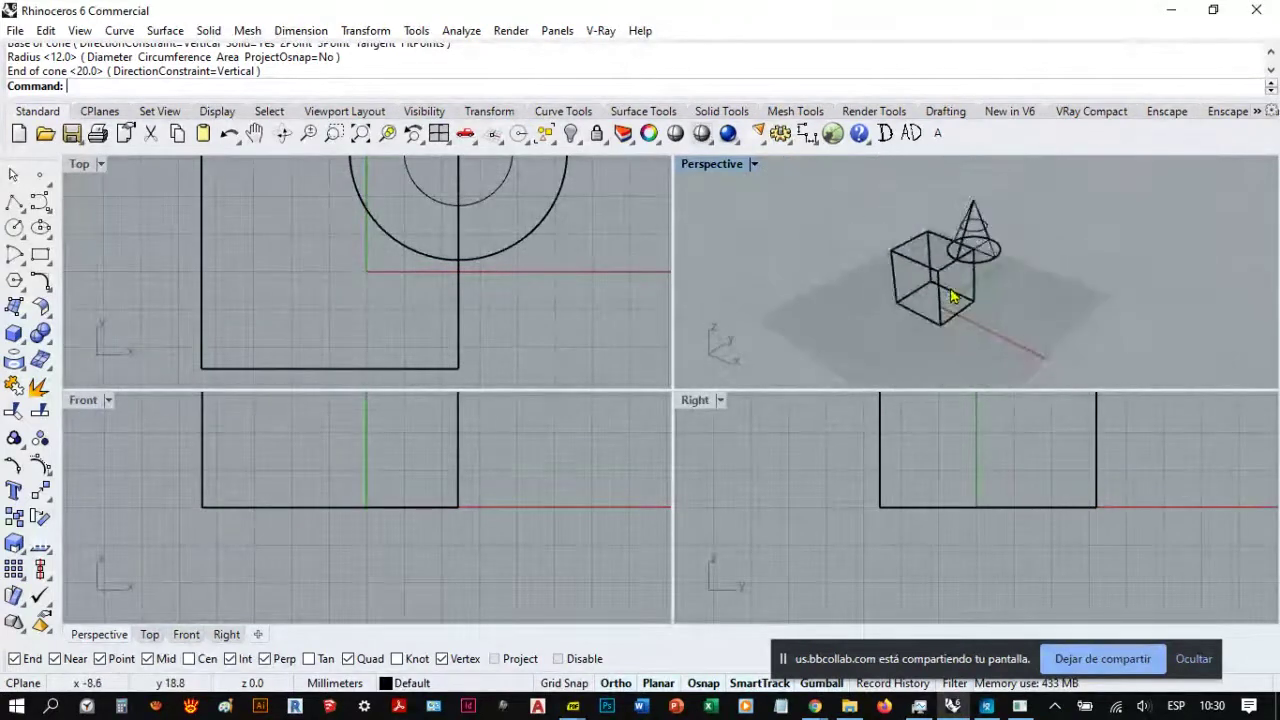
scroll(951, 294, "up", 5)
scroll(960, 285, "down", 5)
scroll(1068, 283, "up", 1)
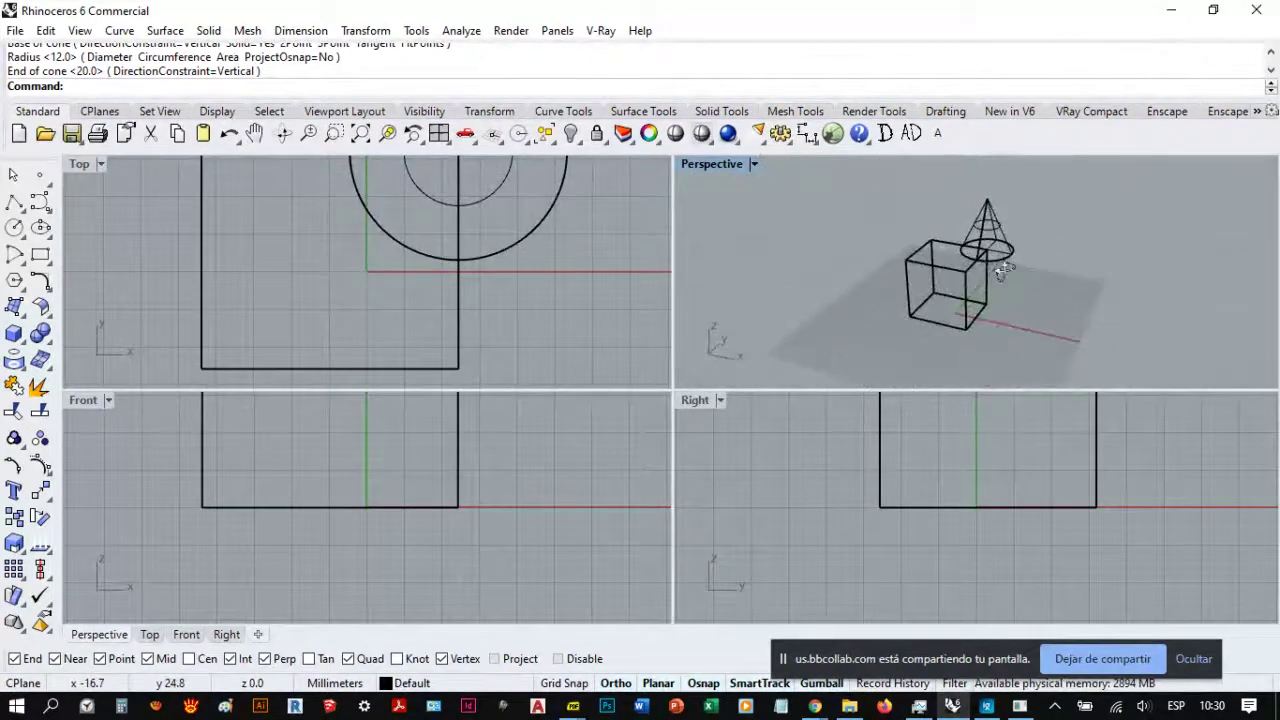
Step: Try dynamic zoom in the Perspective viewport, and review the Set View tools before returning to the Standard set
left_click(309, 134)
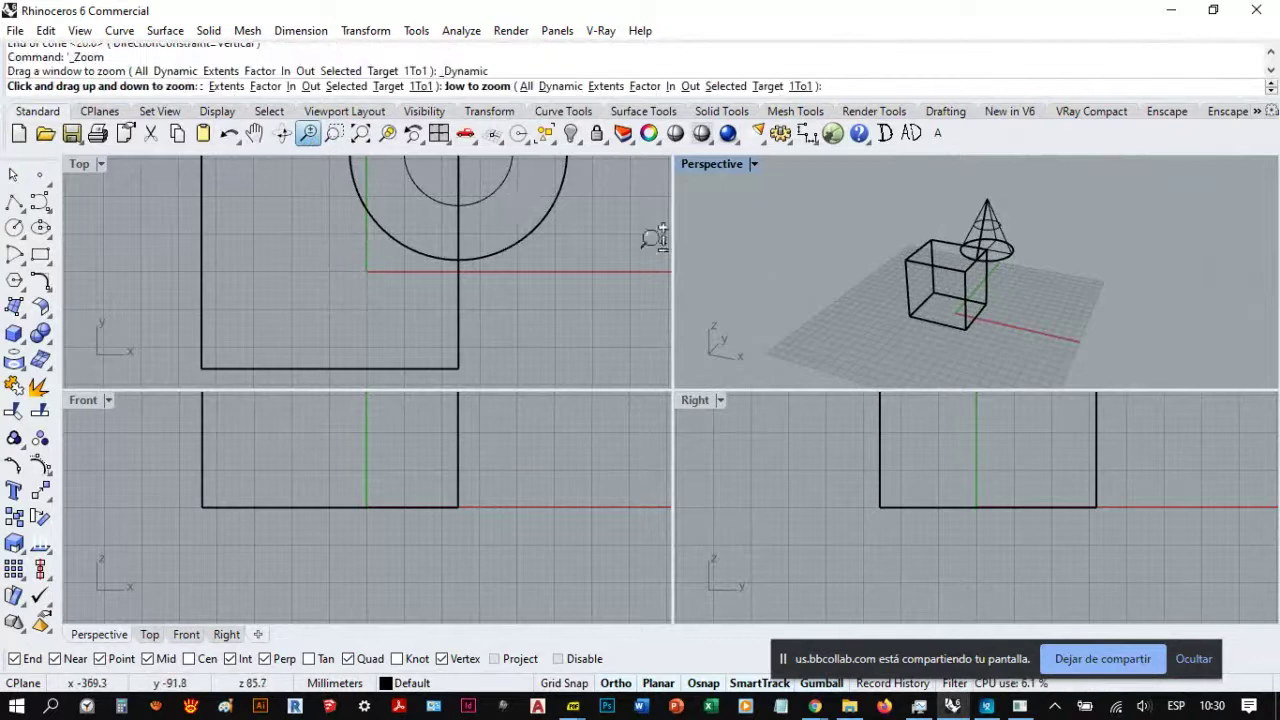
left_click_drag(1000, 300, 980, 277)
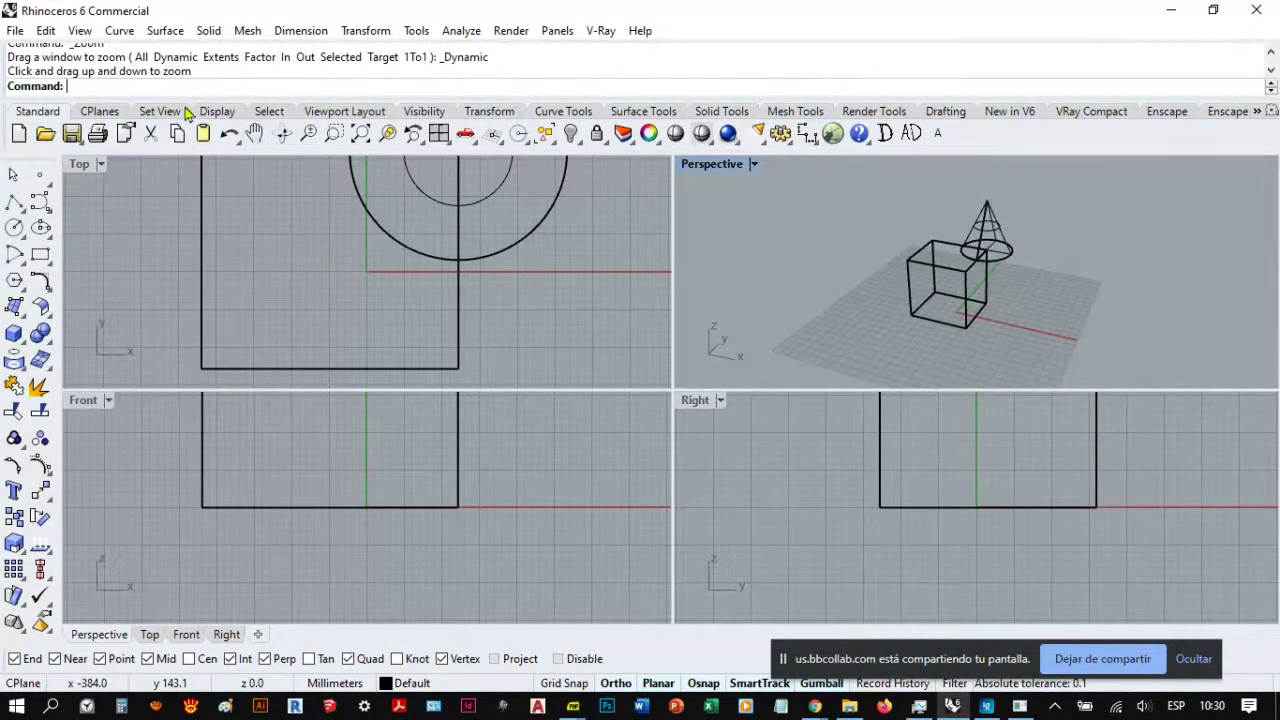
mouse_move(952, 275)
right_mouse_down()
mouse_move(1010, 277)
mouse_move(953, 273)
right_mouse_up()
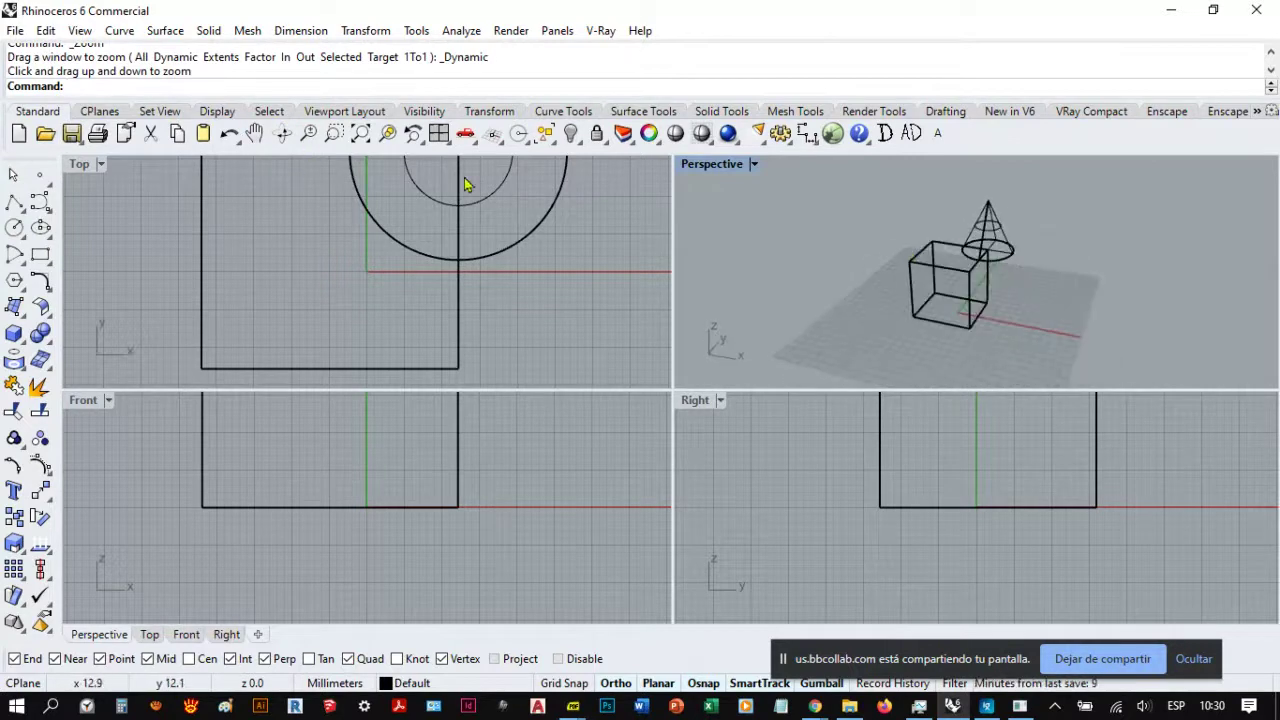
left_click(160, 112)
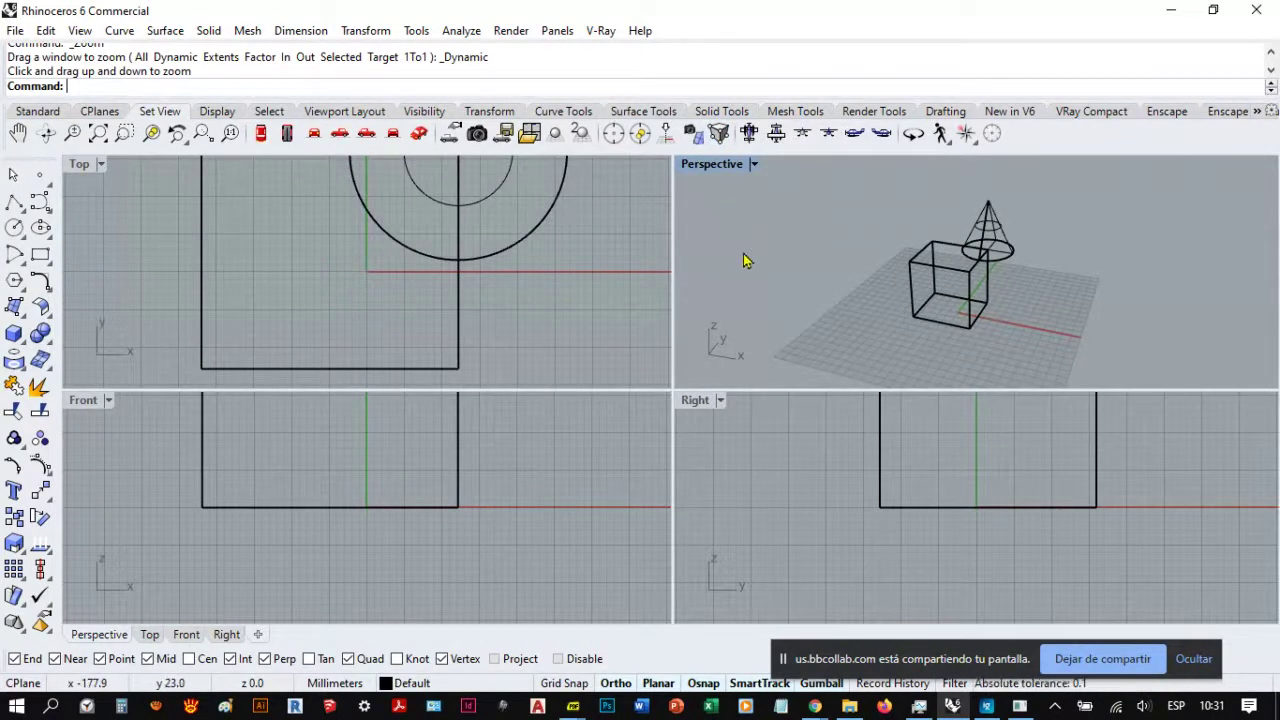
left_click(37, 111)
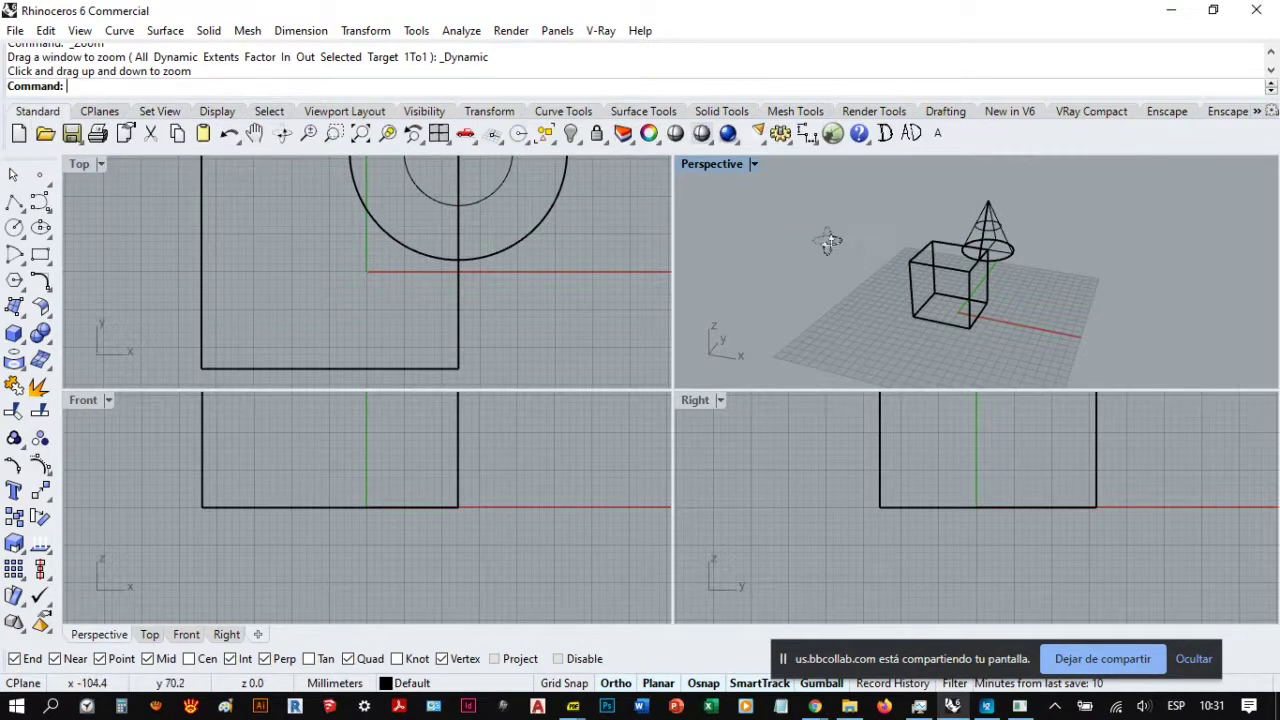
Step: Orbit and zoom in on the box in the Perspective viewport, and fit the whole box and cone within the Top viewport
scroll(955, 290, "up", 4)
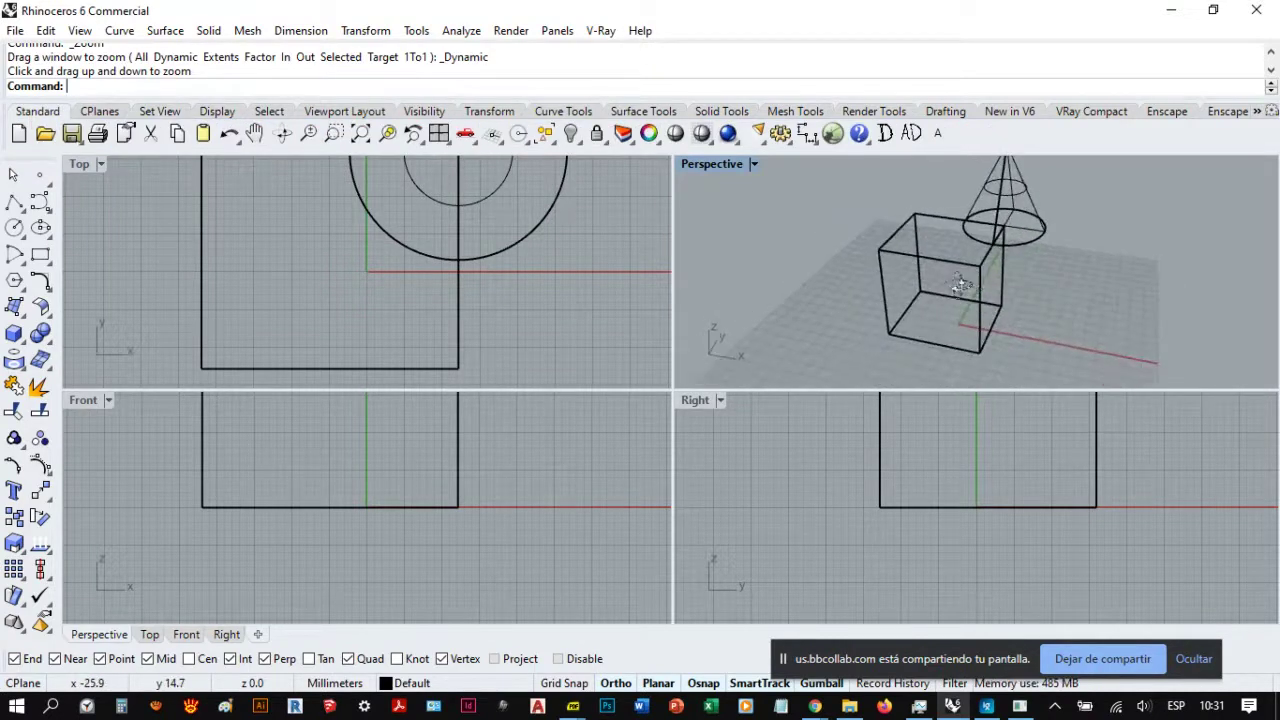
right_click_drag(960, 287, 819, 339)
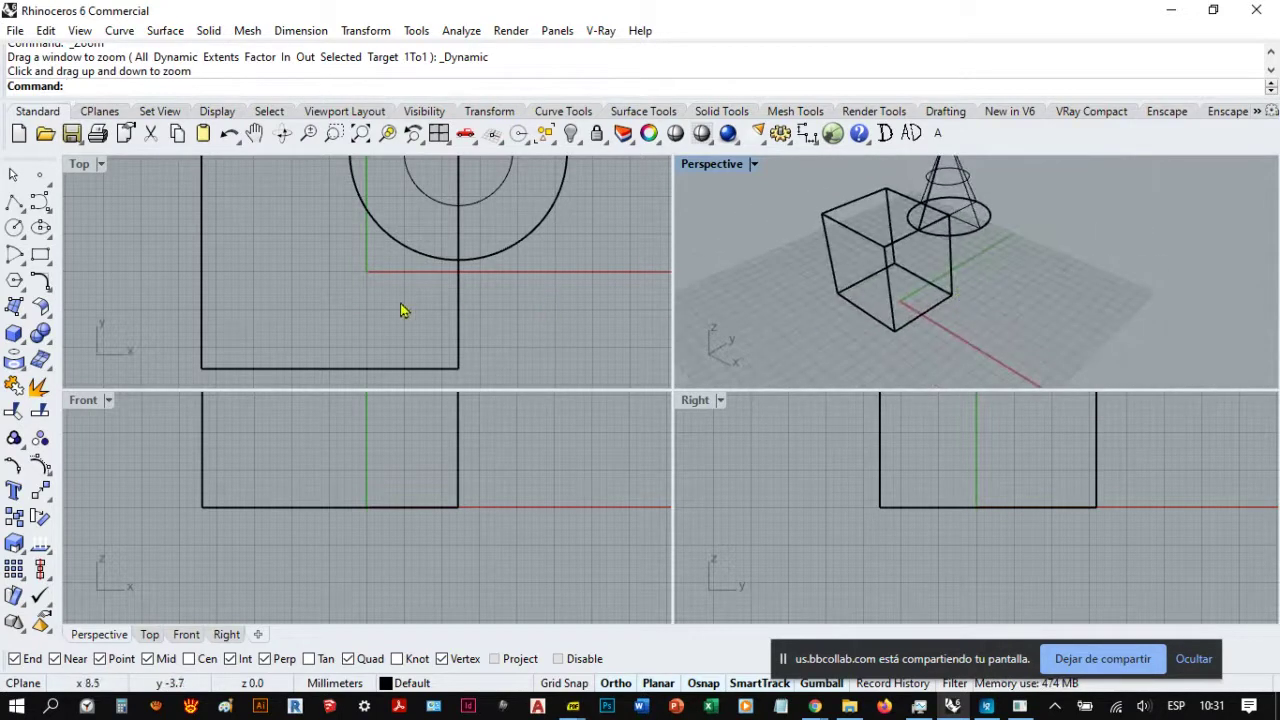
scroll(336, 318, "down", 3)
right_click_drag(320, 323, 420, 294)
left_click(805, 310)
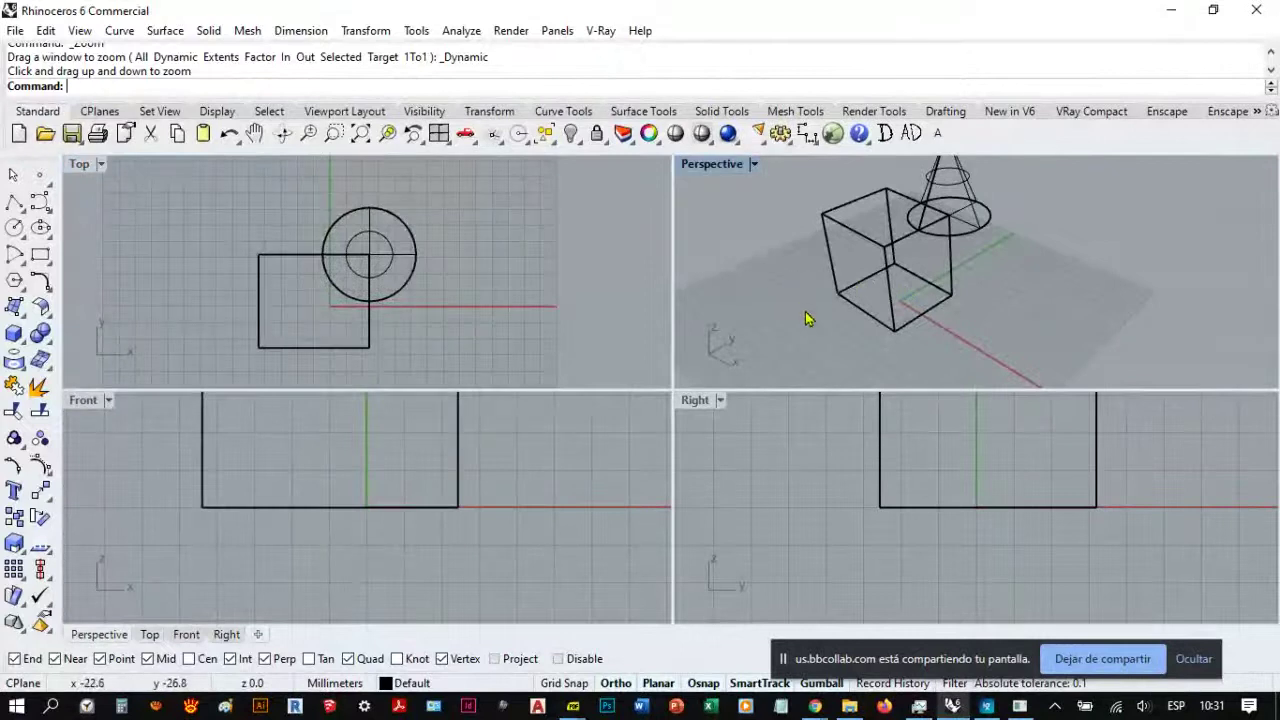
scroll(868, 297, "up", 6)
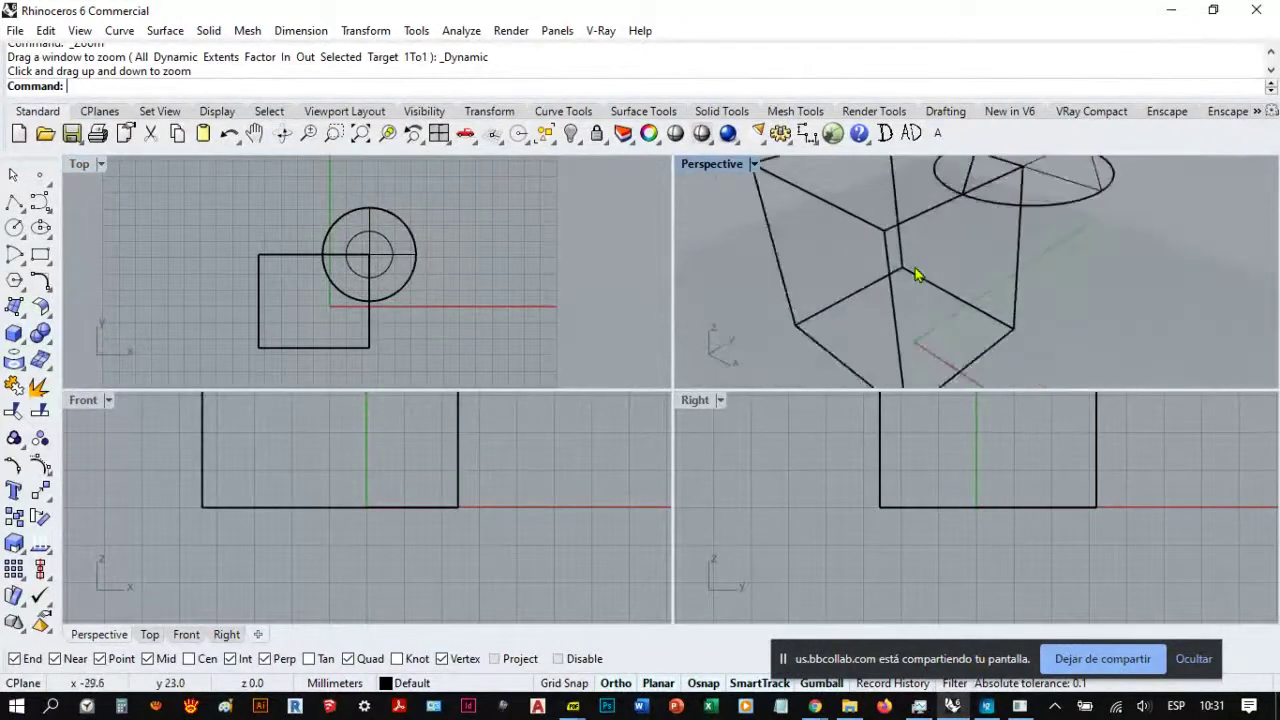
Step: Zoom in and out on the box and cone in the Perspective and Top viewports to compare how each view scales
scroll(917, 277, "down", 9)
scroll(940, 234, "up", 5)
scroll(940, 234, "down", 3)
scroll(400, 271, "down", 5)
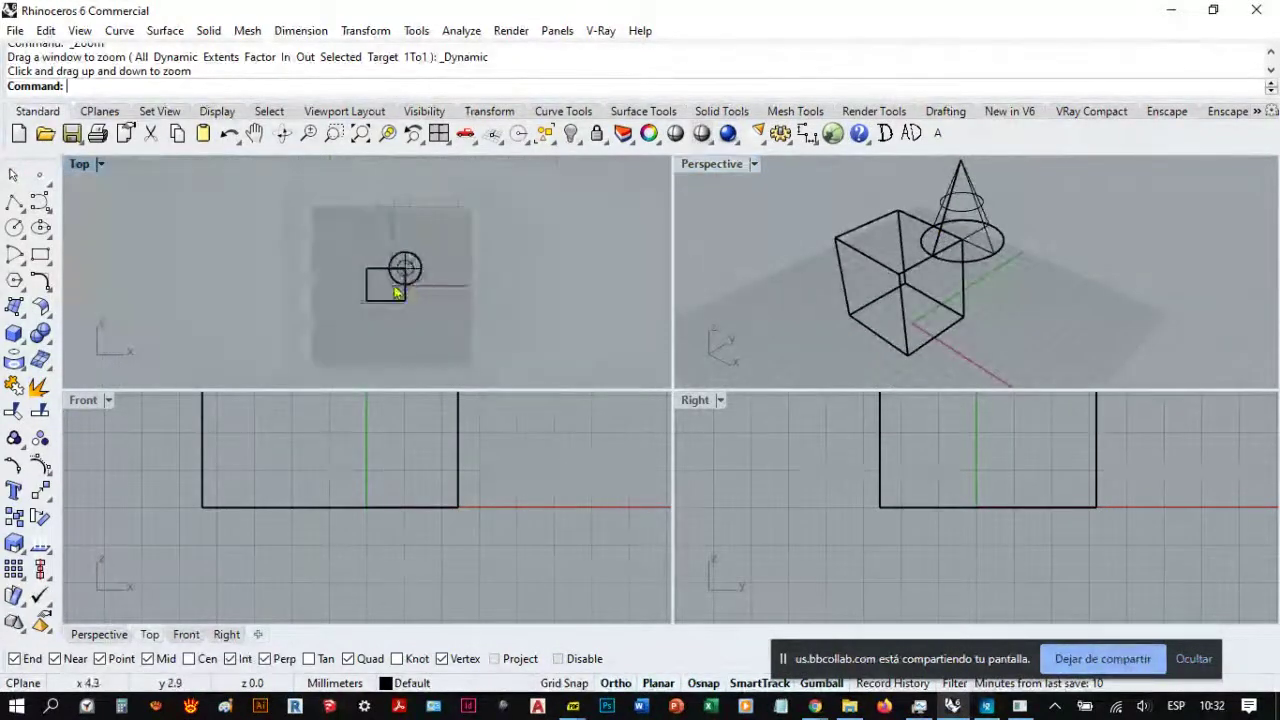
scroll(211, 280, "up", 6)
scroll(310, 296, "down", 3)
scroll(309, 283, "up", 5)
scroll(323, 277, "down", 4)
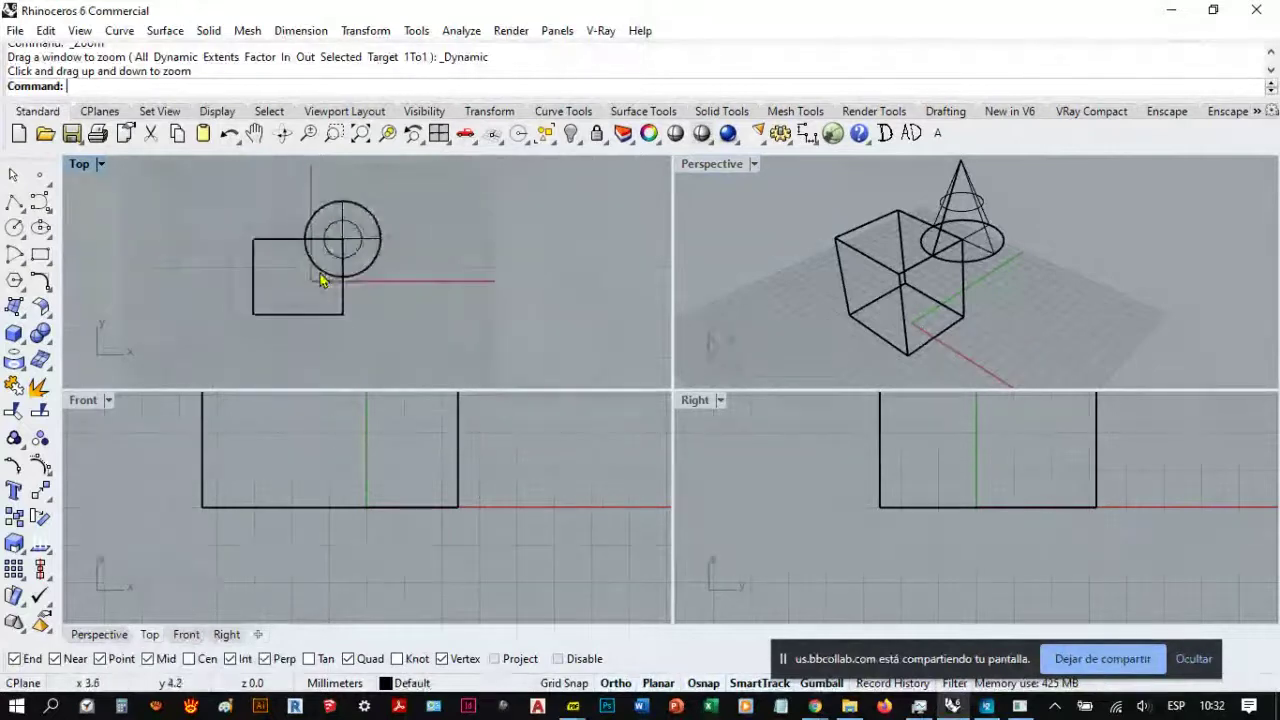
scroll(331, 263, "up", 2)
scroll(1010, 290, "down", 4)
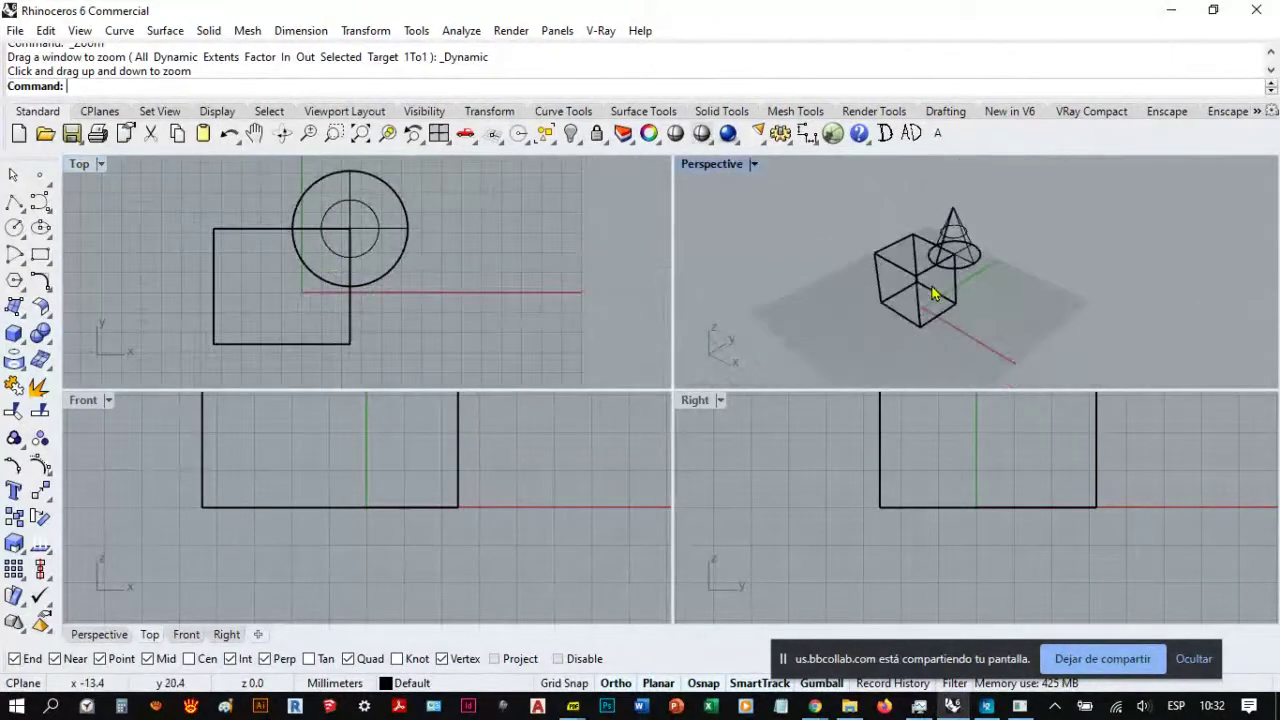
scroll(960, 263, "up", 2)
scroll(1050, 249, "down", 2)
scroll(891, 309, "up", 4)
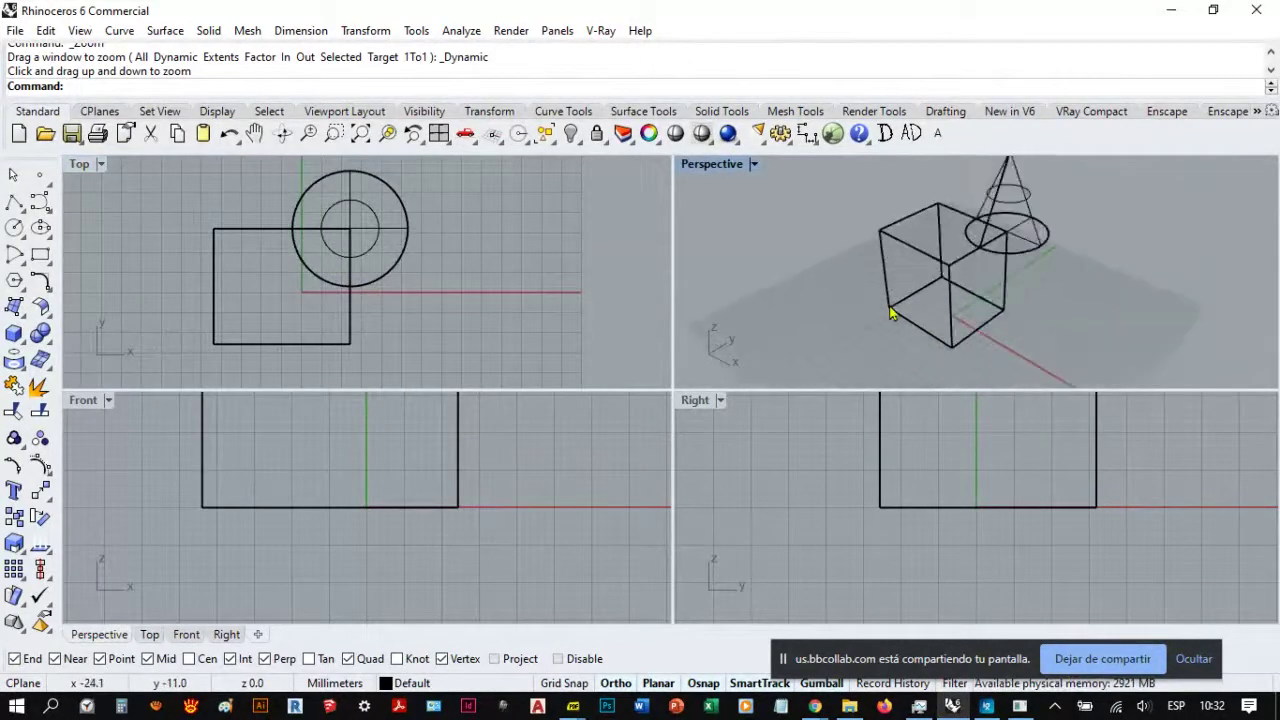
scroll(880, 346, "down", 4)
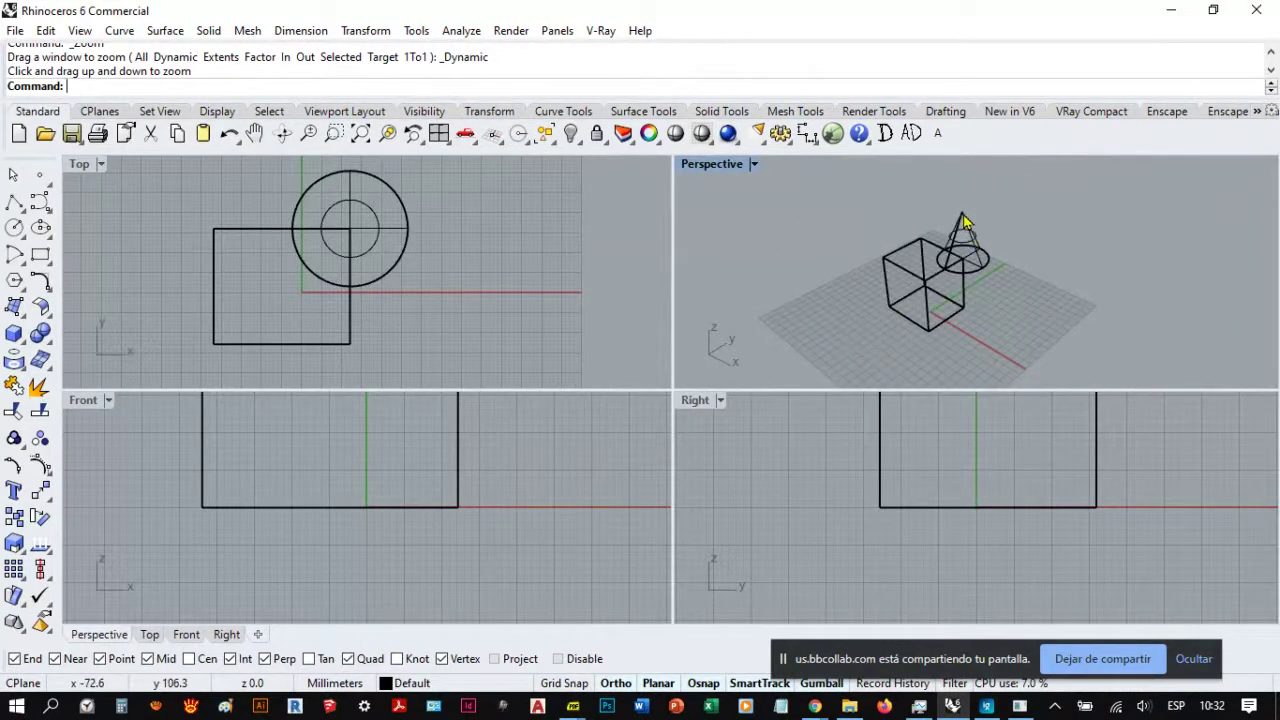
Step: Examine the cone's apex and the box's lower front corner up close in the Perspective viewport, using each as the zoom centre
scroll(962, 220, "up", 8)
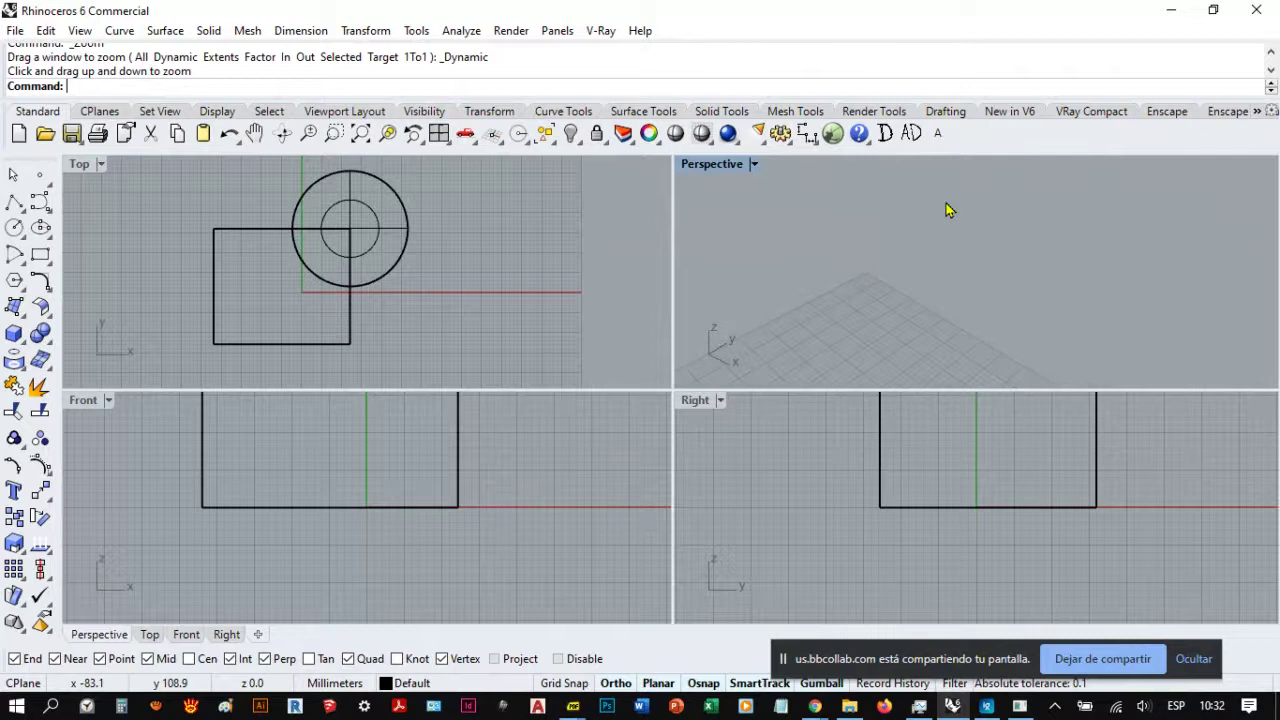
scroll(948, 210, "down", 8)
scroll(948, 210, "up", 4)
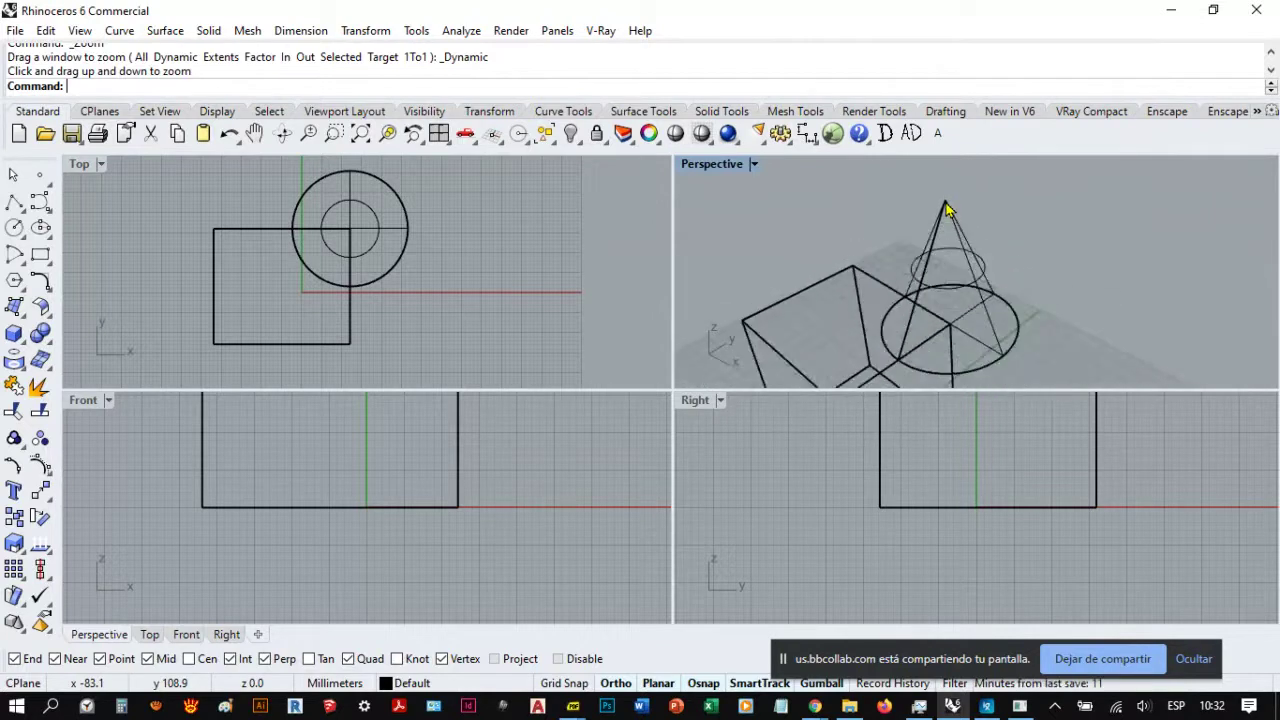
scroll(948, 210, "down", 5)
scroll(928, 284, "up", 8)
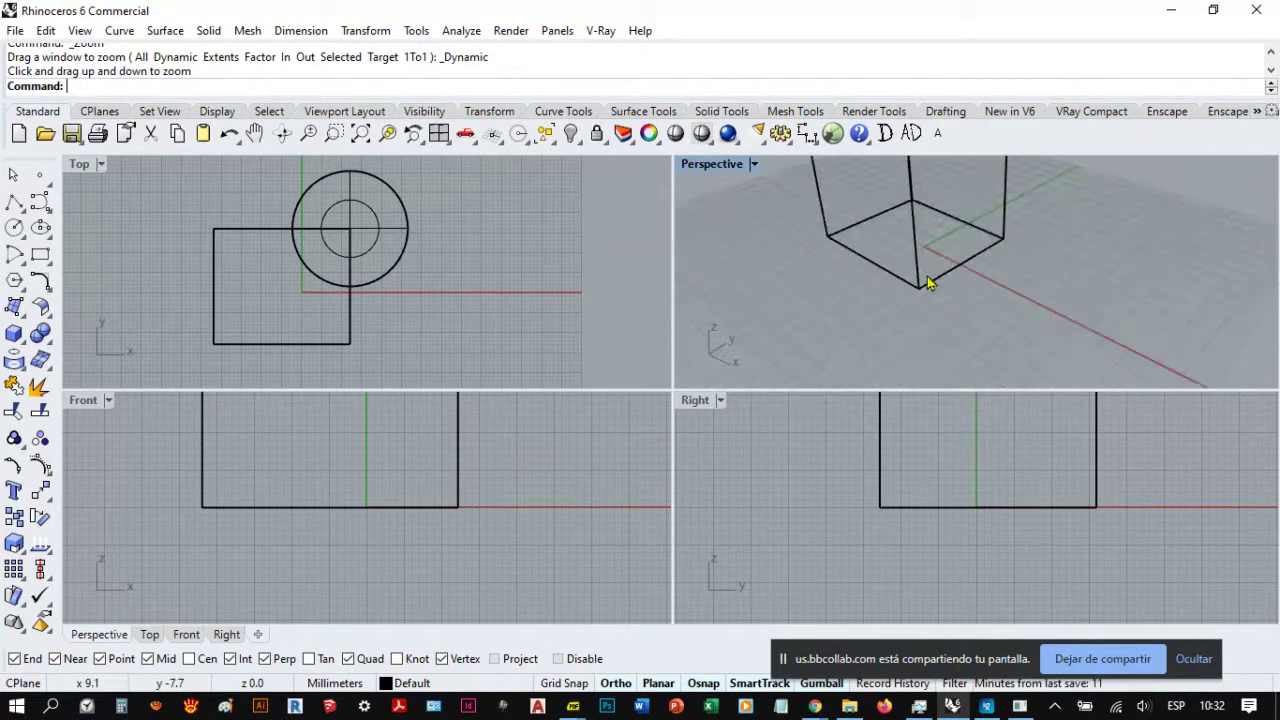
scroll(905, 327, "up", 2)
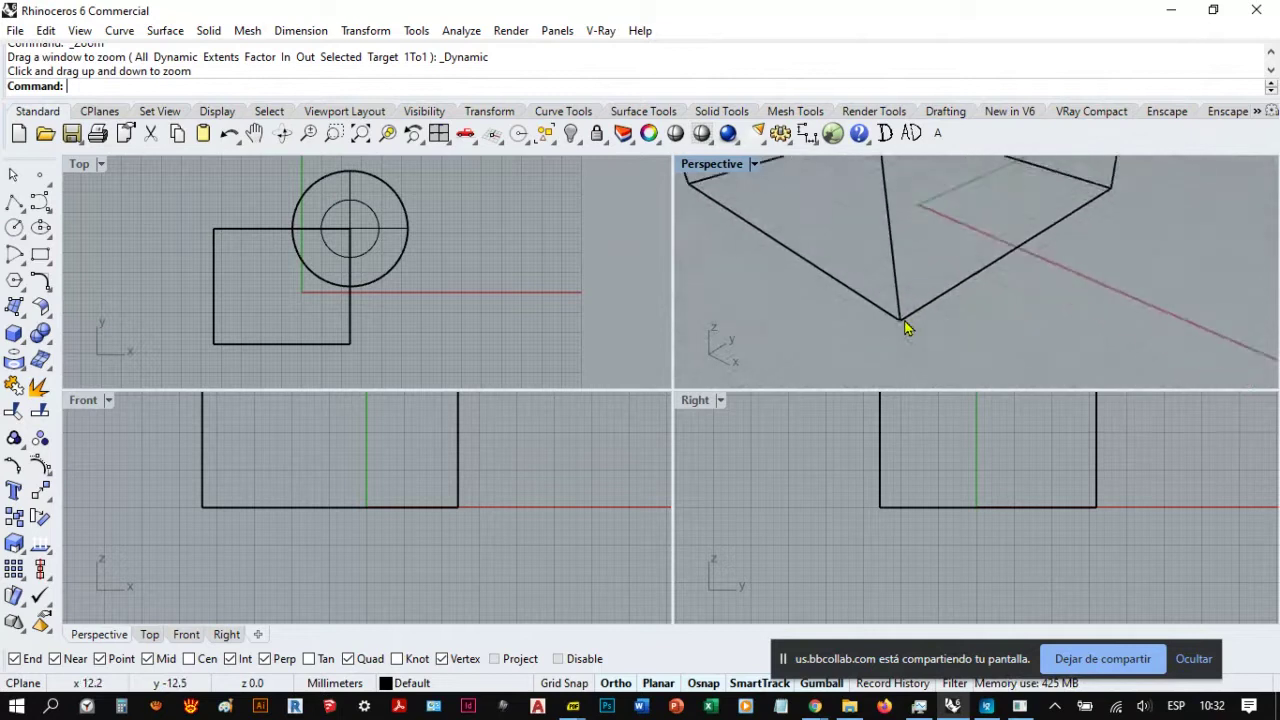
scroll(903, 330, "down", 8)
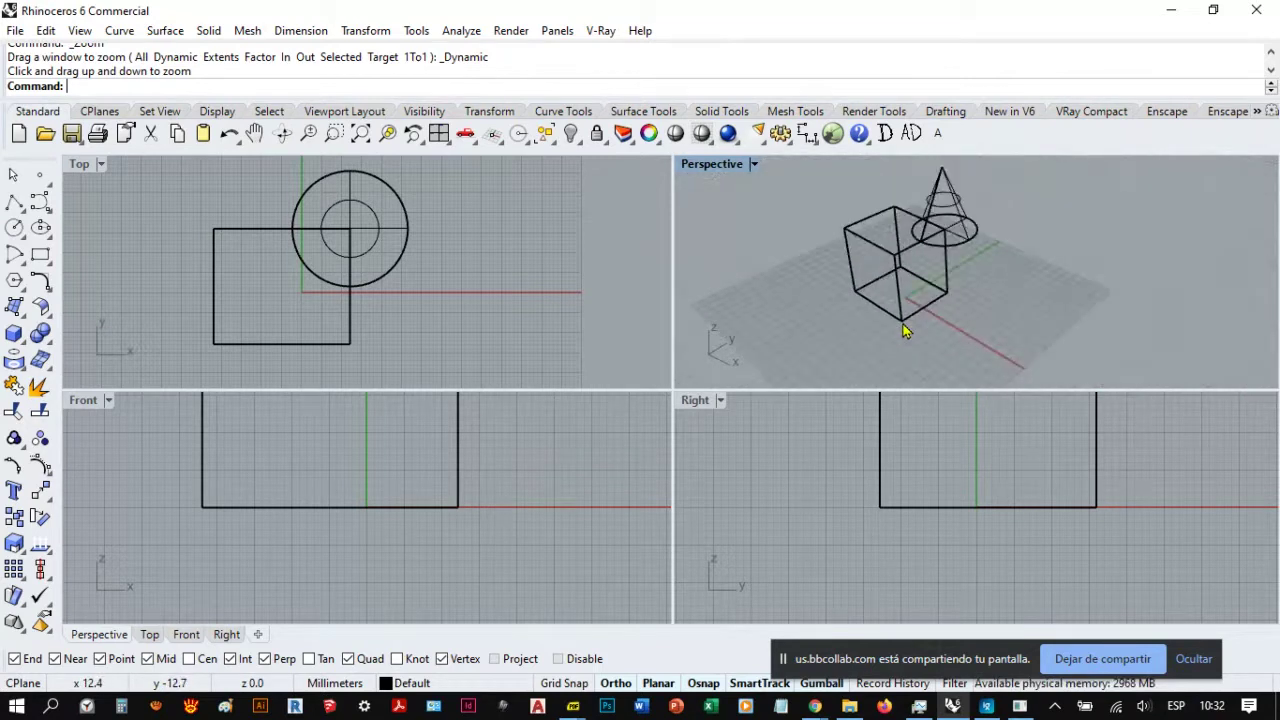
scroll(913, 330, "up", 3)
scroll(913, 330, "down", 5)
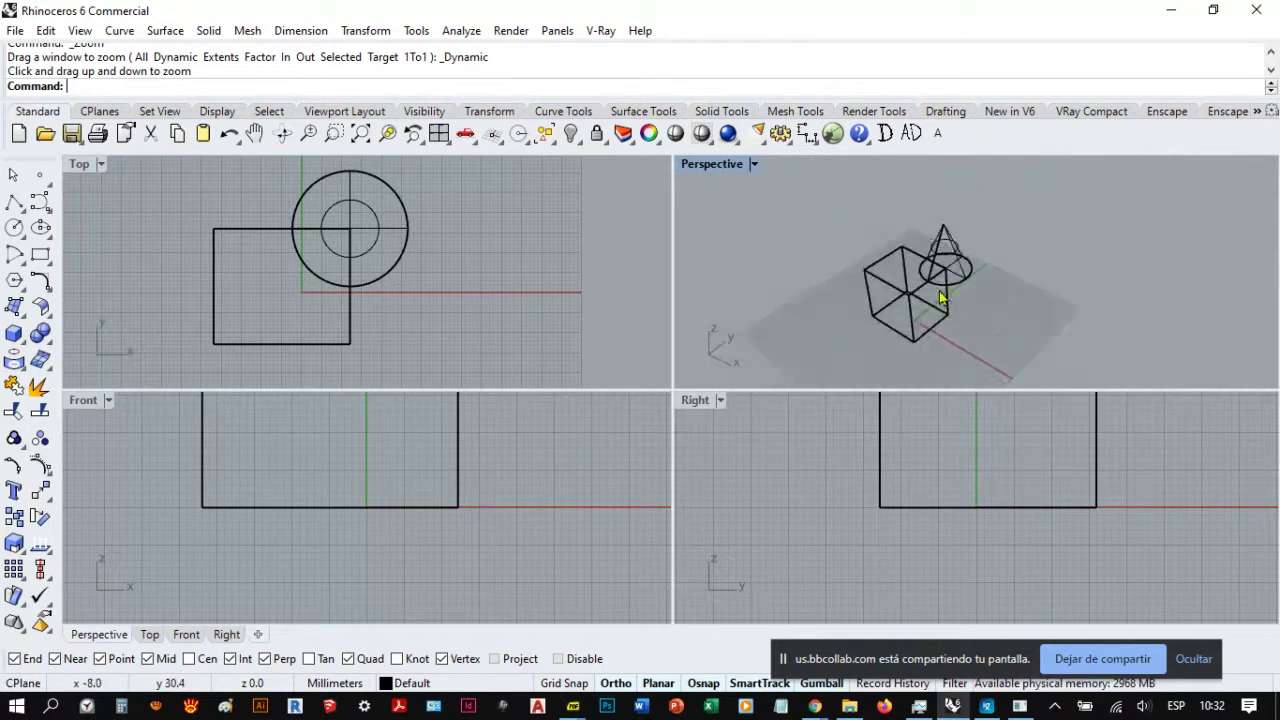
scroll(1115, 267, "up", 2)
scroll(1134, 257, "down", 4)
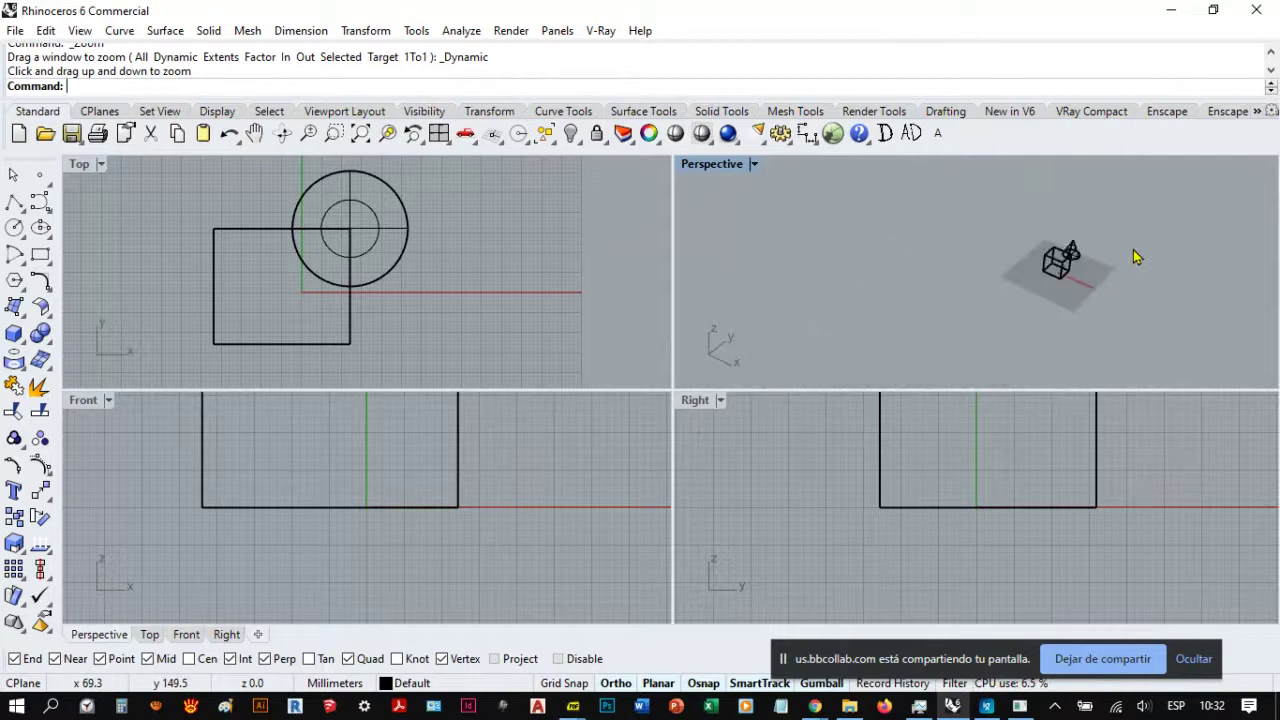
Step: Compare zooming centred on empty space with zooming centred on the box in the Perspective viewport
scroll(1097, 283, "up", 5)
scroll(995, 333, "down", 5)
scroll(980, 312, "up", 6)
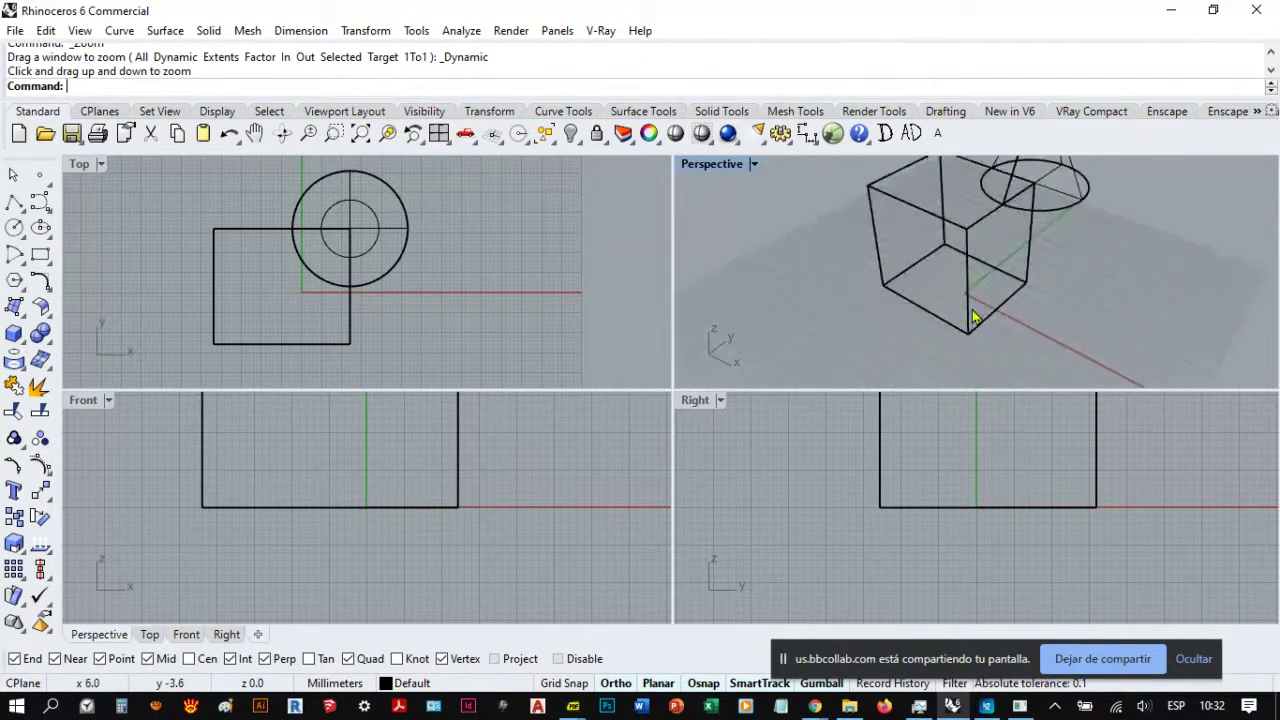
scroll(1186, 240, "down", 4)
scroll(1186, 240, "up", 5)
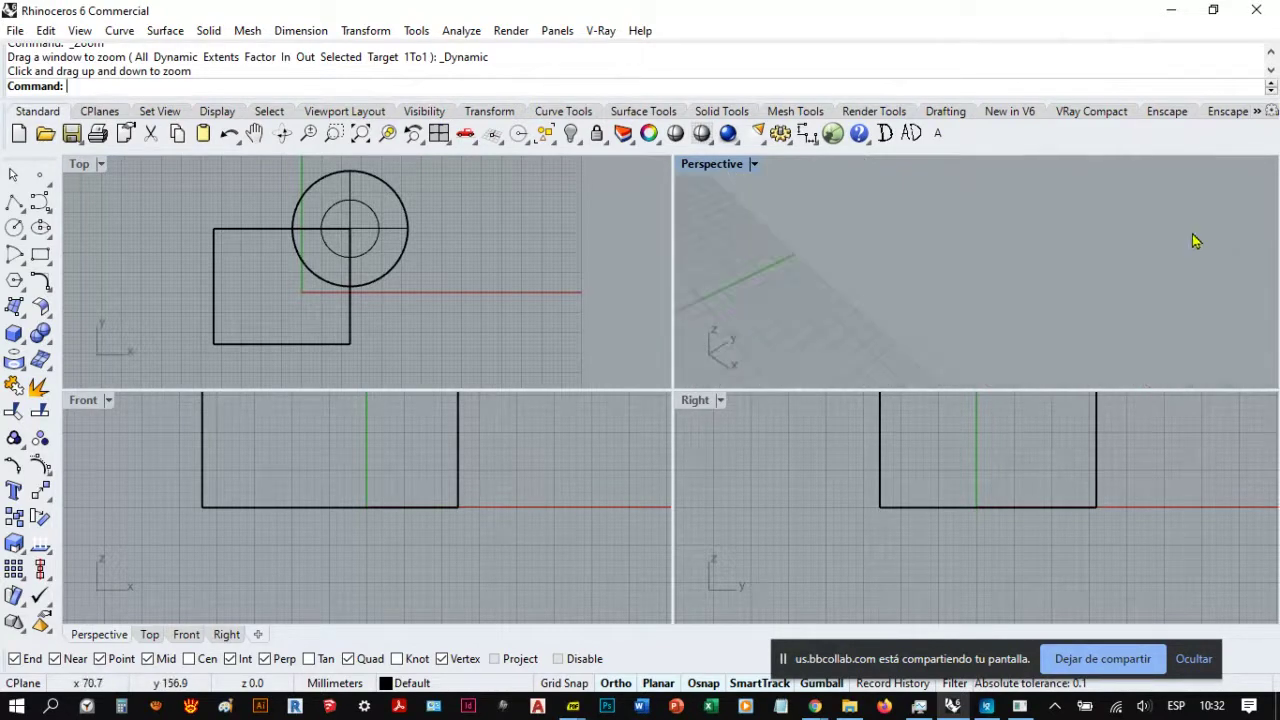
scroll(1099, 282, "down", 5)
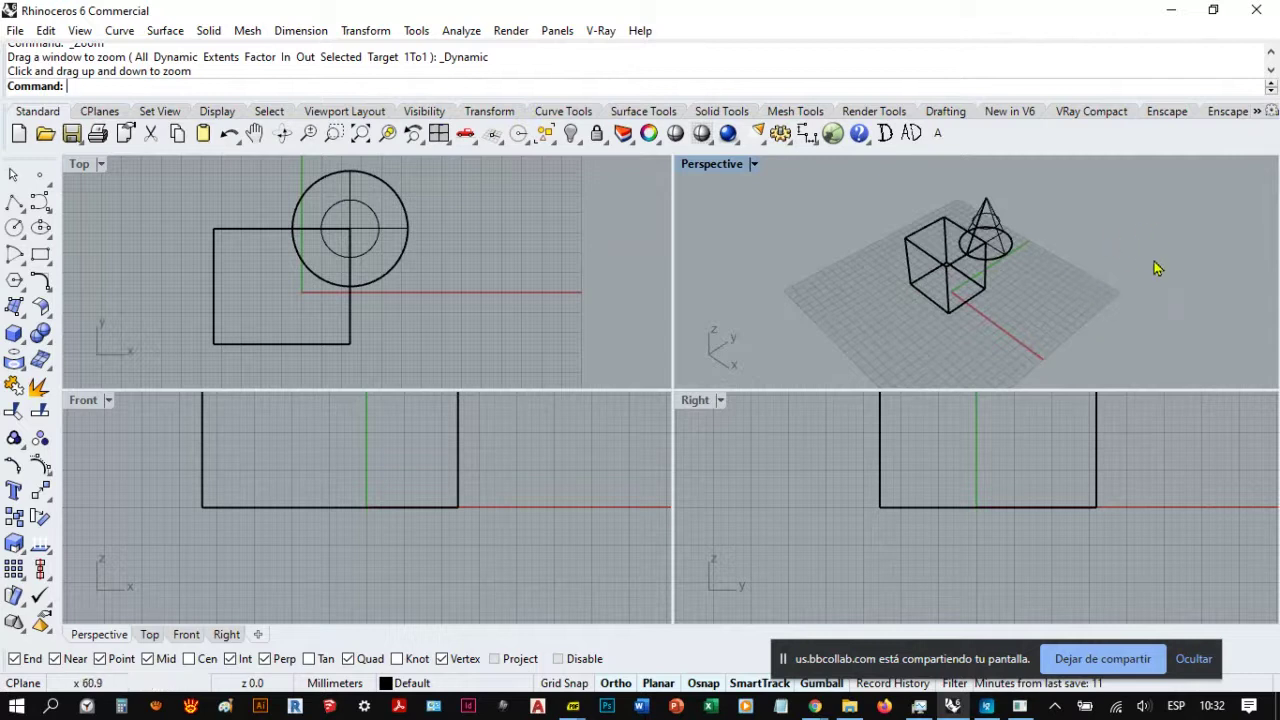
scroll(1172, 240, "up", 2)
scroll(1172, 240, "down", 3)
scroll(1172, 240, "up", 5)
scroll(1172, 240, "down", 5)
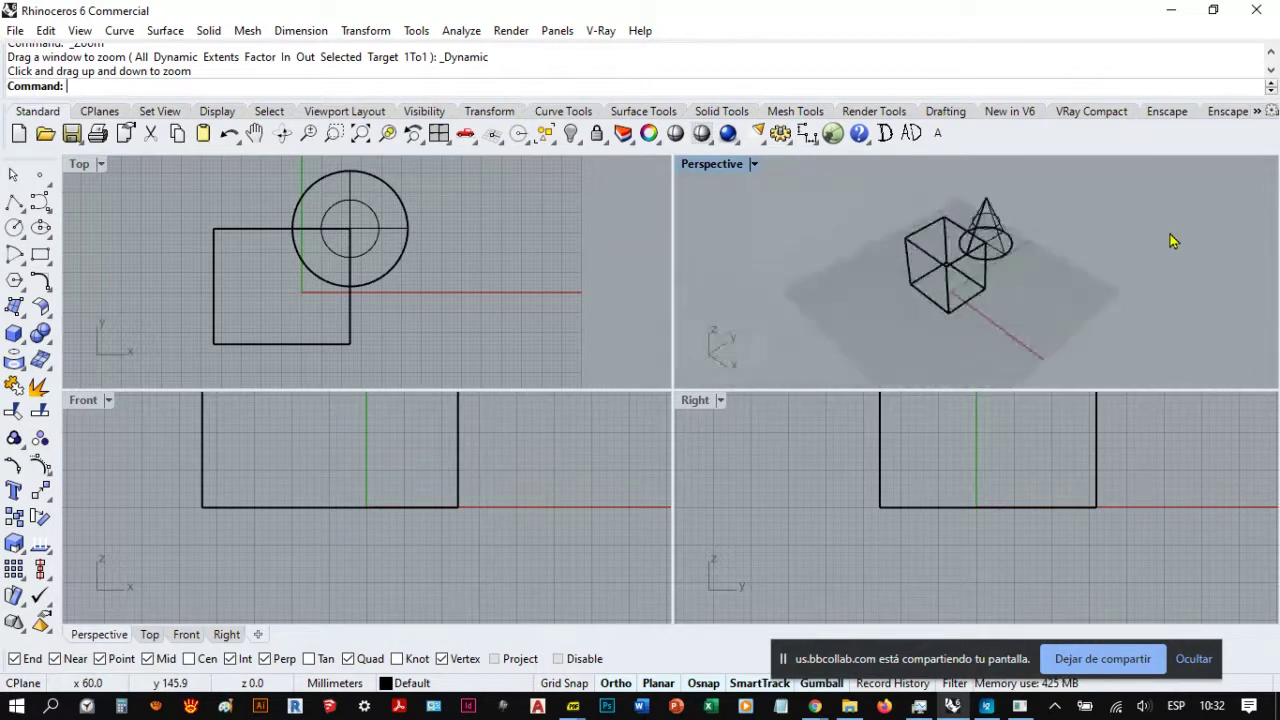
scroll(1172, 240, "down", 1)
scroll(994, 271, "up", 6)
Step: View the box and cone from another angle in Perspective, and frame both solids in the Top viewport
scroll(994, 274, "down", 3)
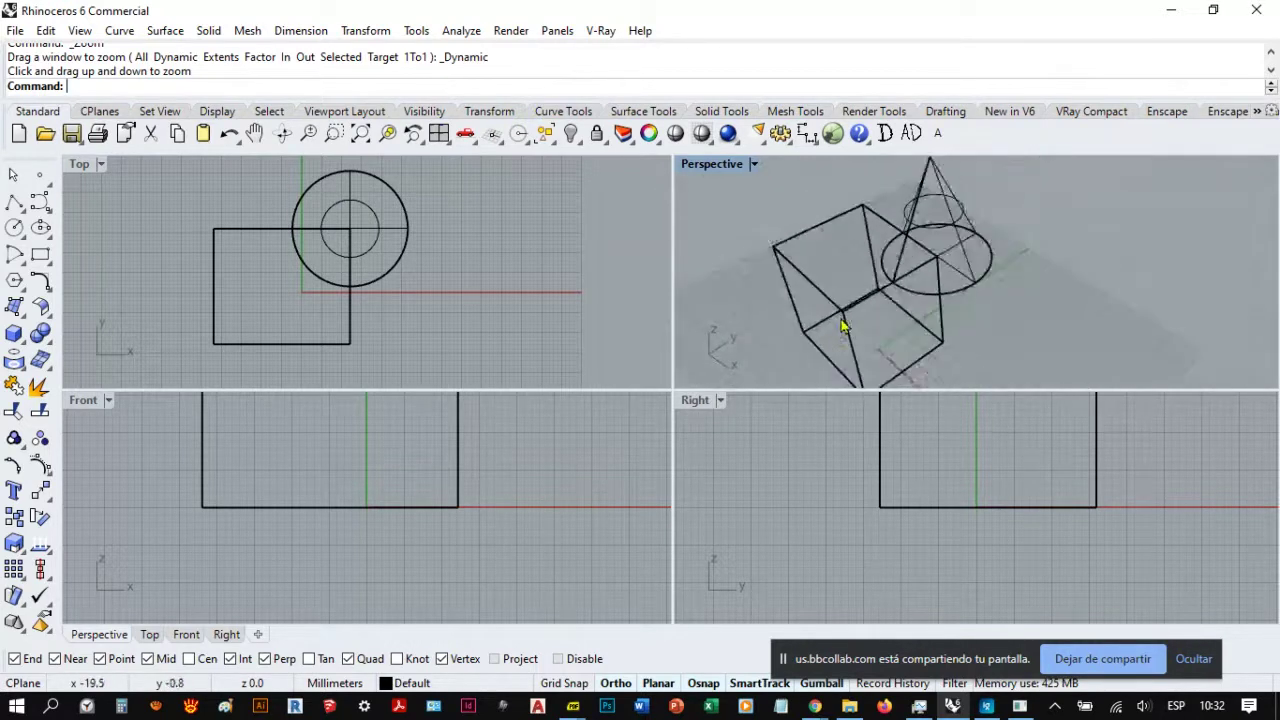
scroll(842, 325, "down", 2)
scroll(371, 277, "down", 2)
scroll(294, 271, "up", 3)
scroll(512, 248, "up", 4)
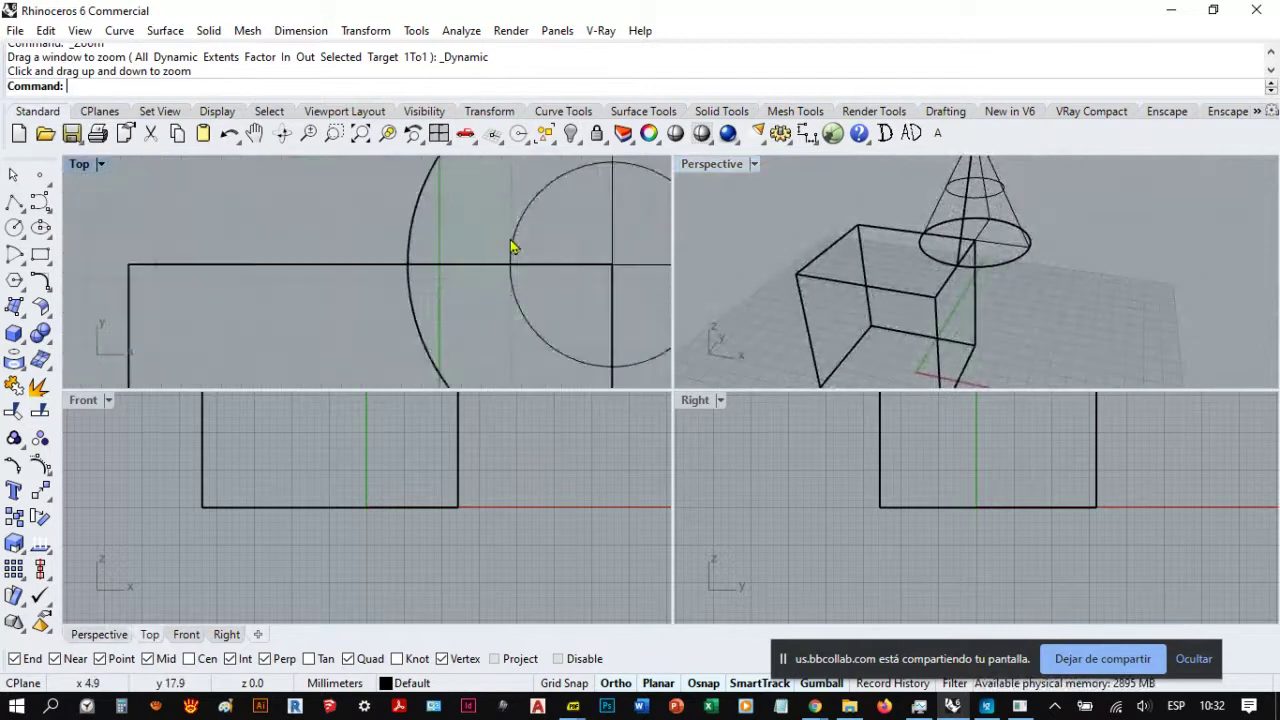
scroll(512, 248, "down", 6)
scroll(408, 286, "up", 3)
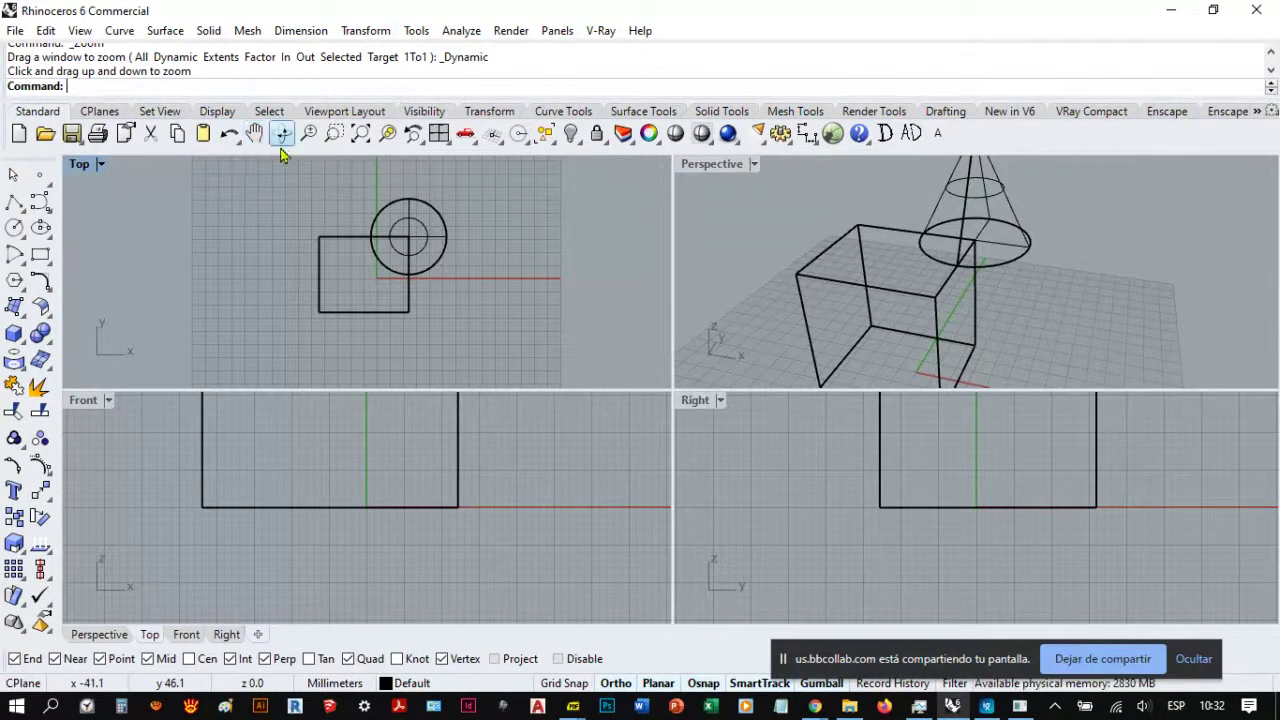
Step: Use Zoom Window to enlarge the area around the cone's base in the Perspective viewport and in the Top viewport
left_click(335, 136)
left_click_drag(899, 209, 1056, 306)
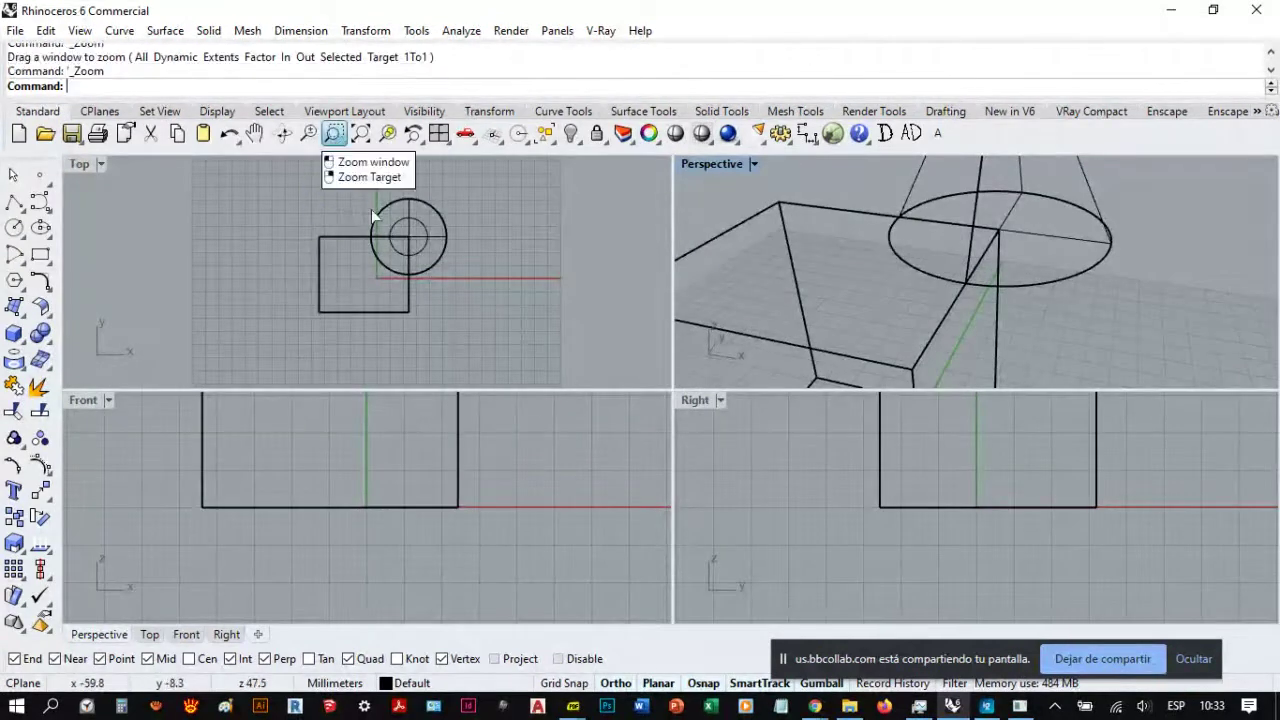
left_click(335, 133)
left_click_drag(445, 281, 473, 277)
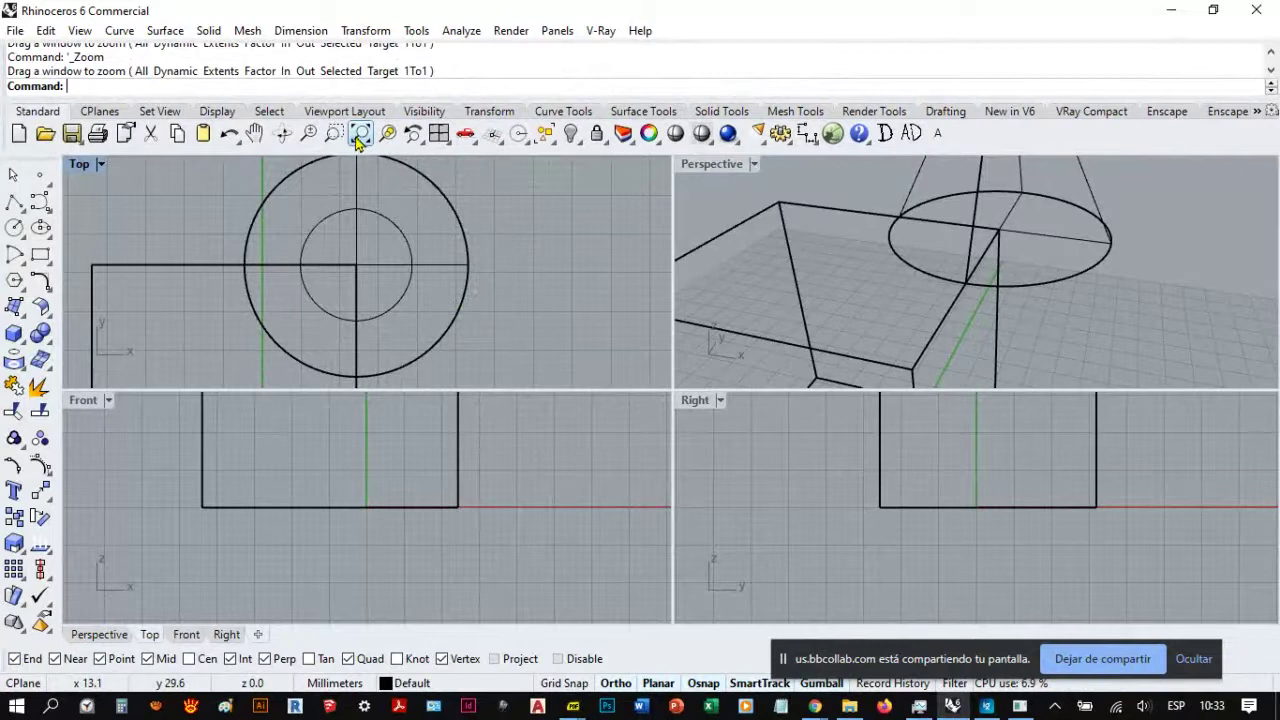
Step: Zoom to the extents of the model in the Perspective viewport, and do the same in the Top viewport after a close-up
left_click(770, 203)
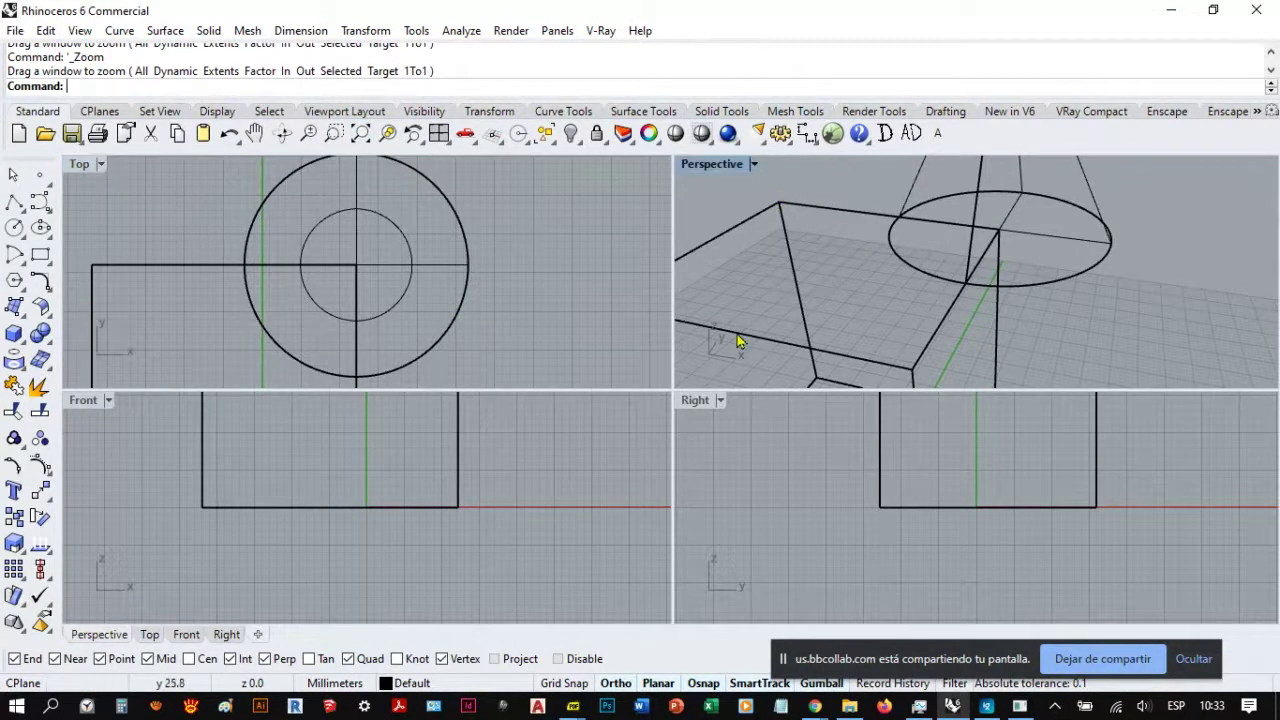
left_click(361, 133)
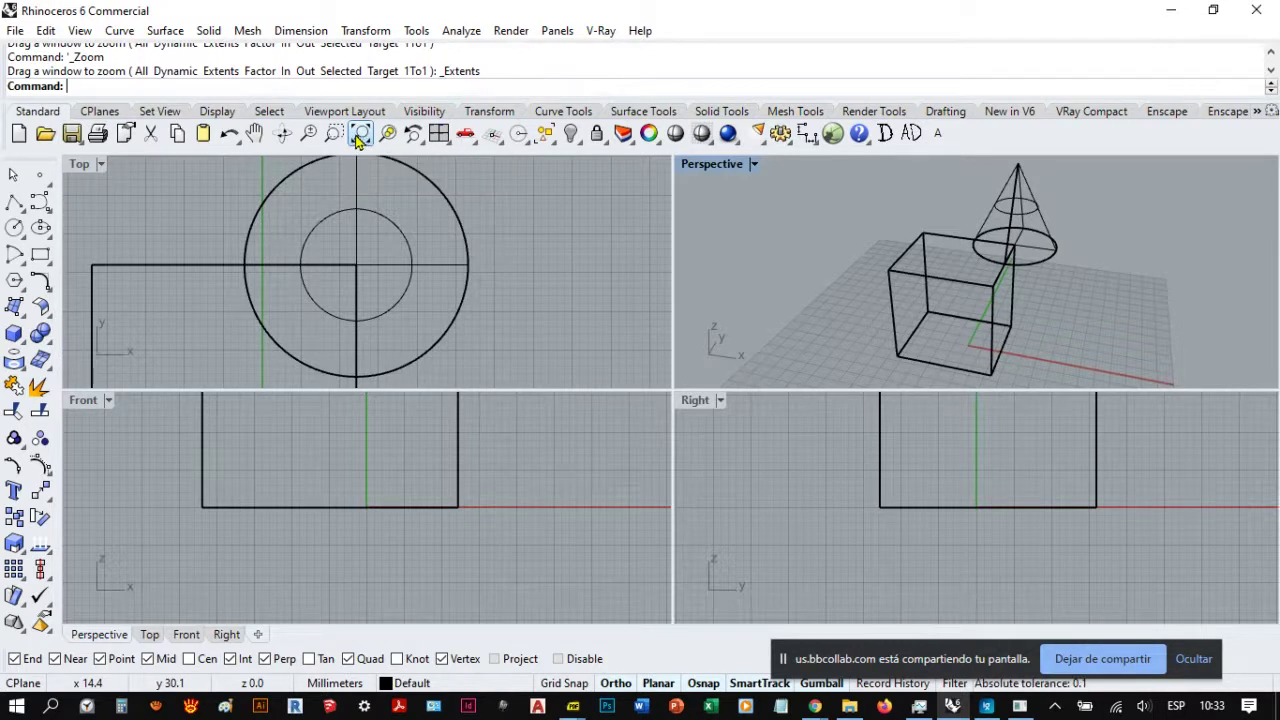
scroll(571, 251, "up", 2)
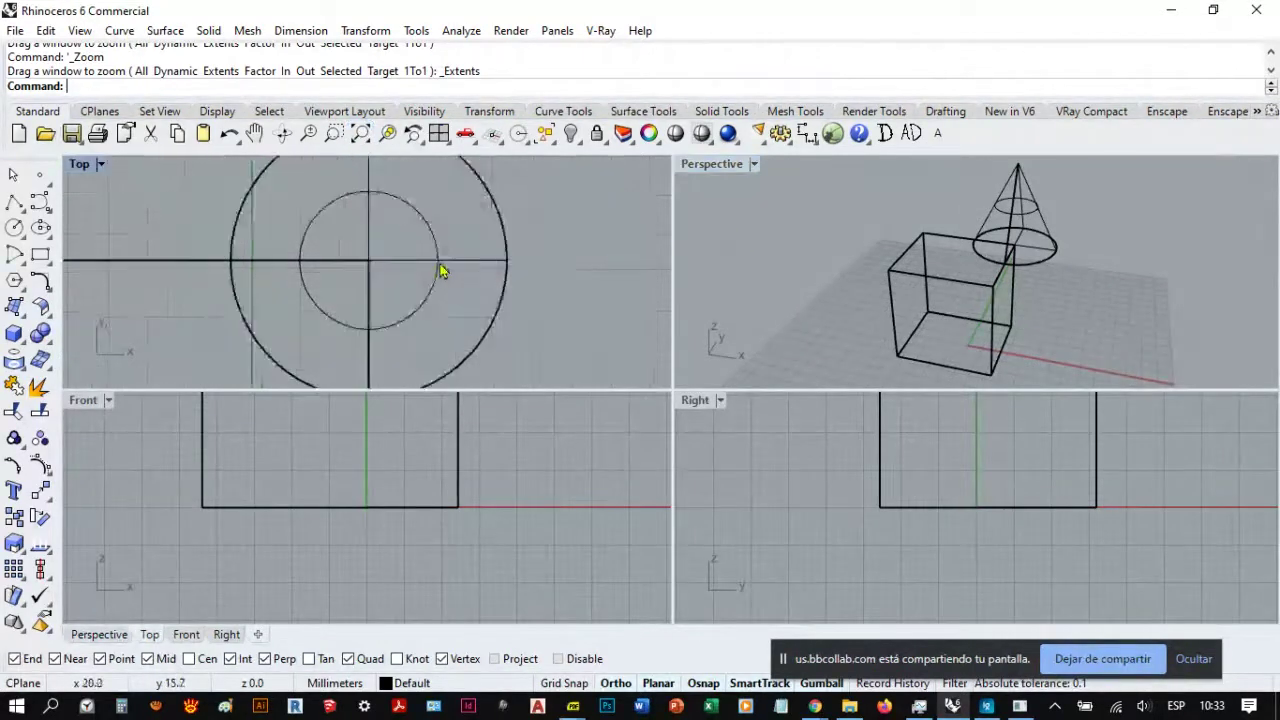
scroll(400, 256, "up", 2)
scroll(423, 320, "up", 2)
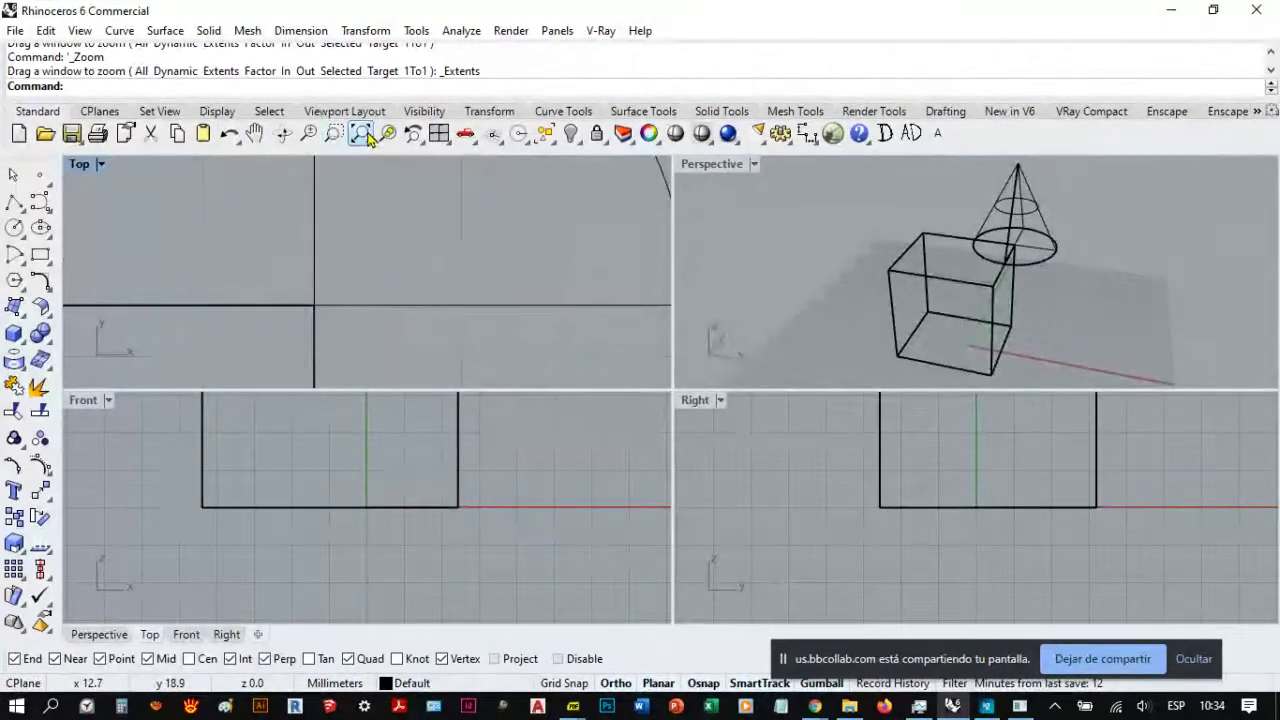
left_click(368, 138)
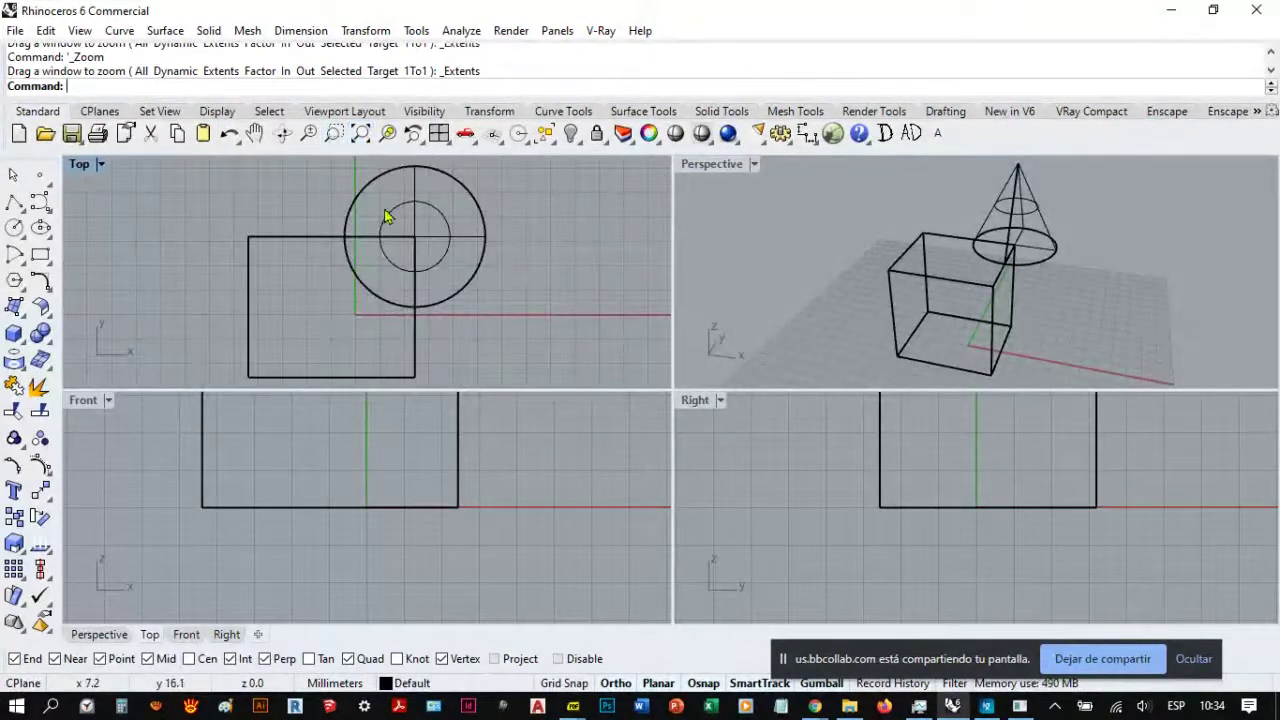
Step: Zoom in closely on the cone in the Top viewport, and zoom all four viewports to the model extents
scroll(409, 290, "up", 2)
scroll(409, 303, "up", 2)
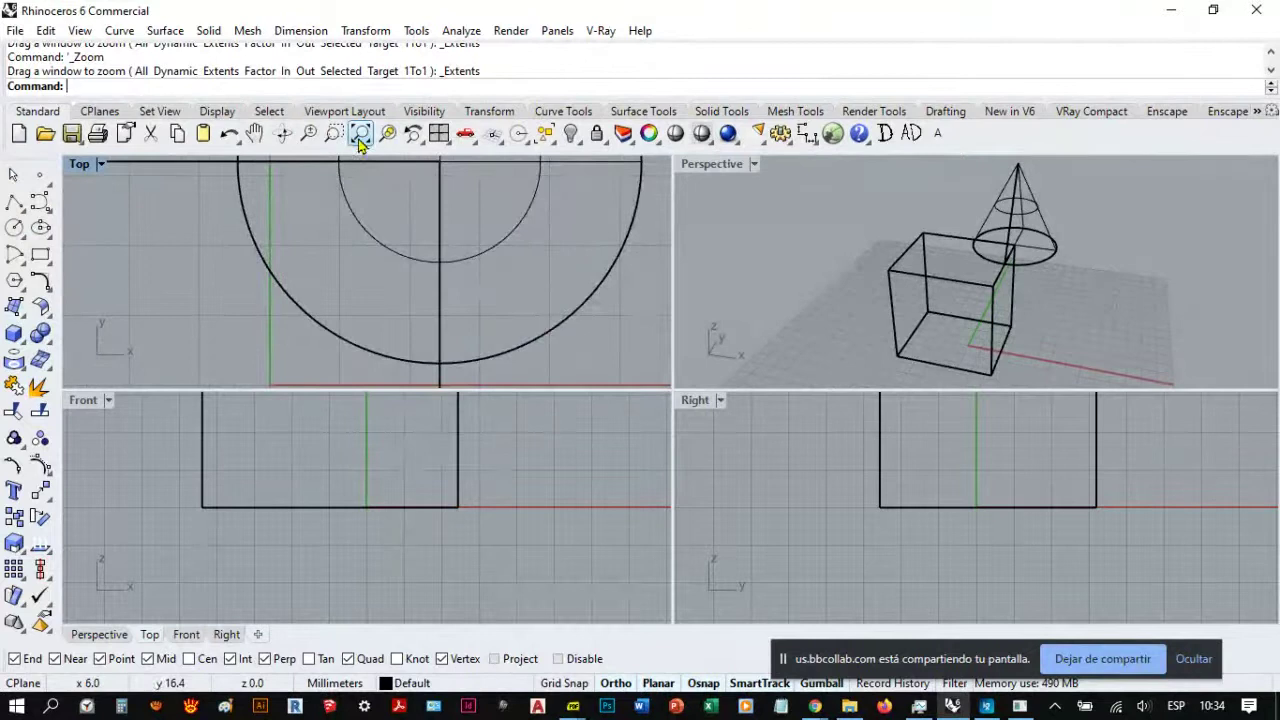
right_click(360, 144)
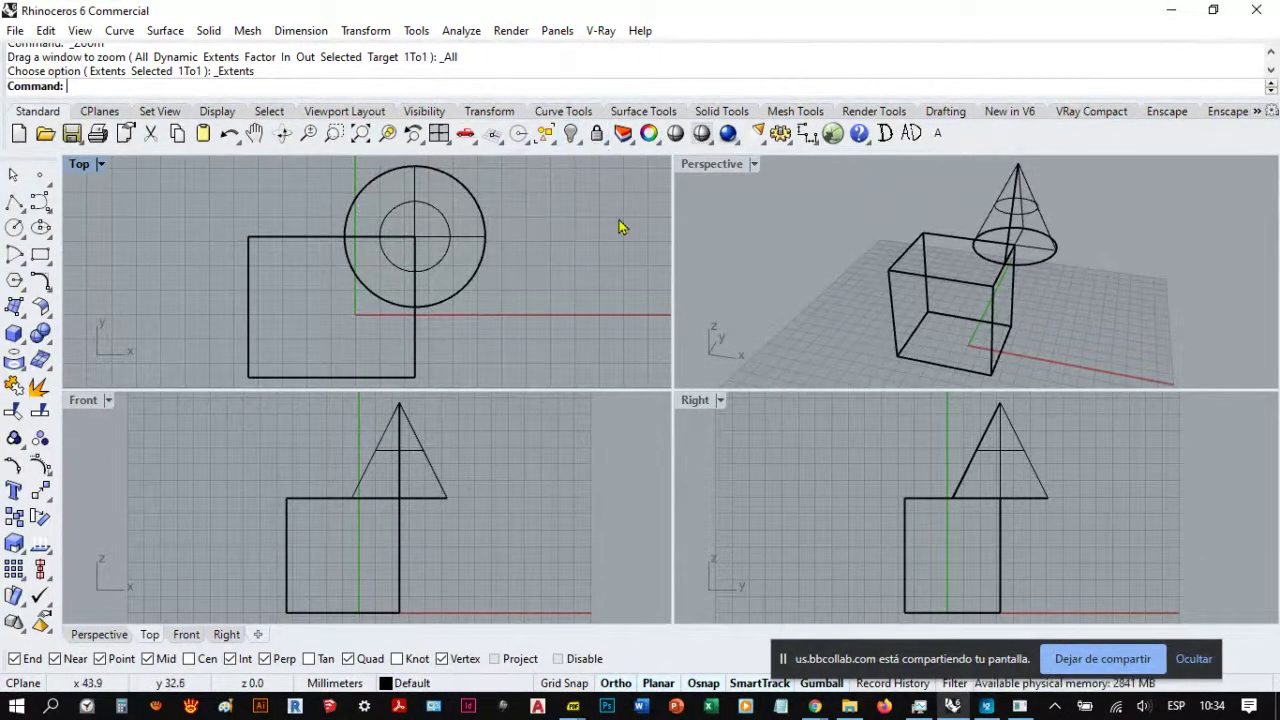
Step: Hide the box so that only the cone is displayed
right_click_drag(850, 283, 979, 303)
scroll(978, 258, "up", 5)
scroll(980, 275, "up", 3)
scroll(1000, 277, "down", 3)
scroll(1002, 282, "up", 5)
scroll(996, 280, "down", 7)
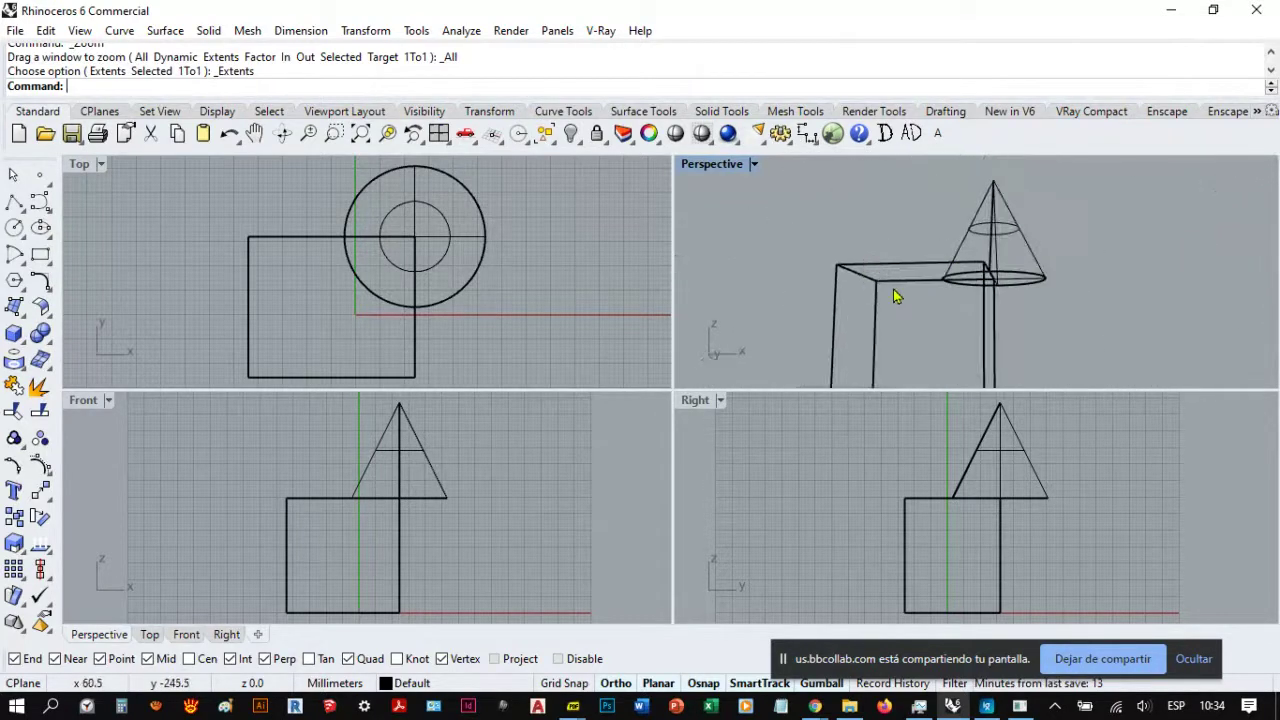
left_click(918, 258)
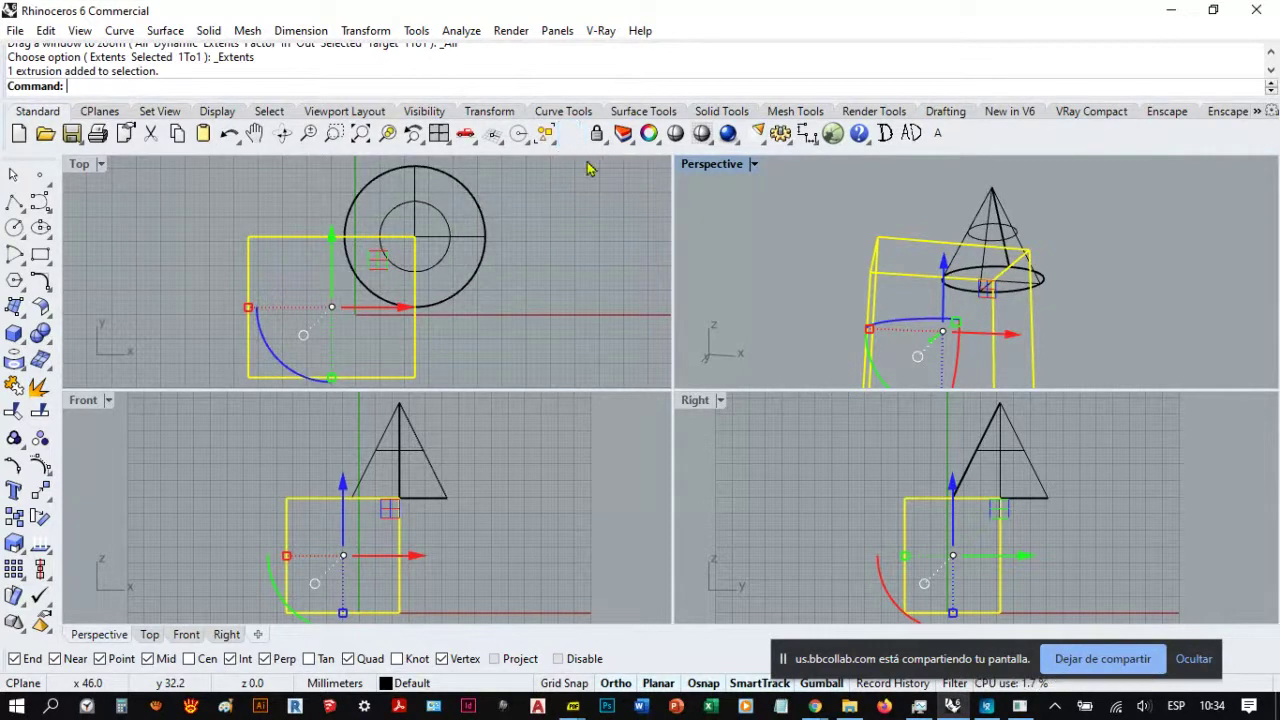
key("ctrl+h")
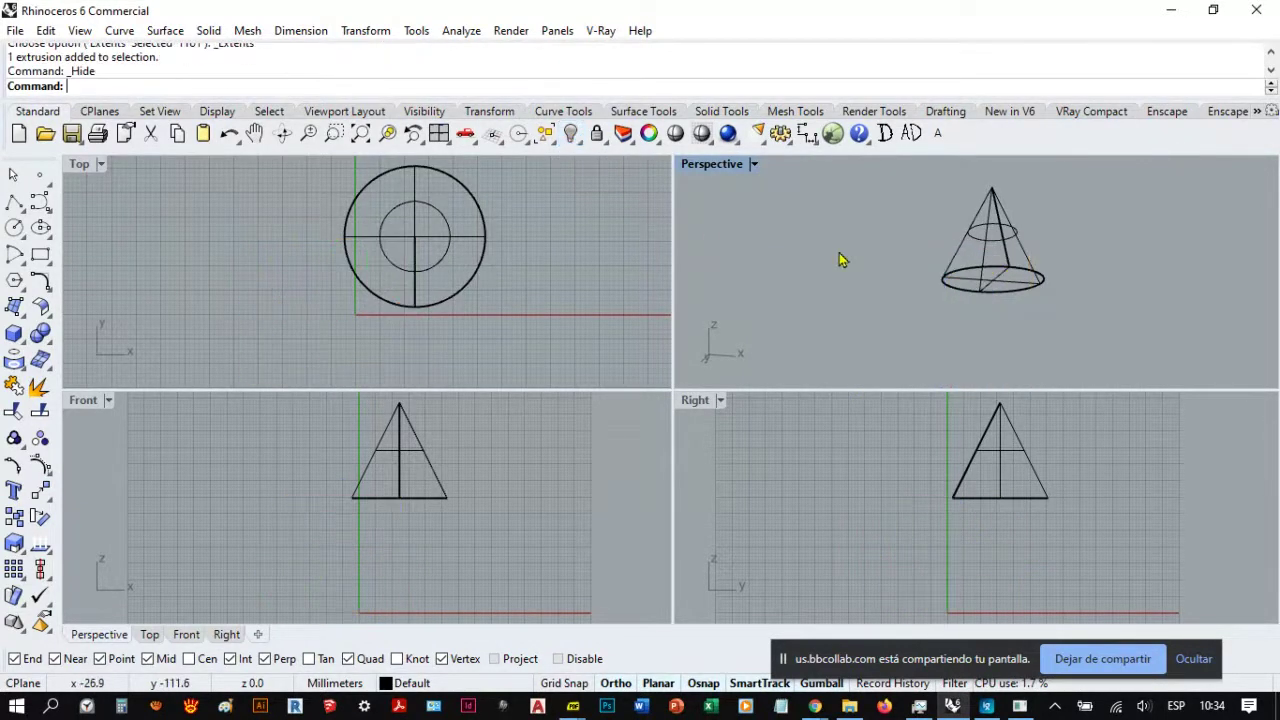
Step: Show the hidden box again and view both solids from different angles in the Perspective viewport
right_click_drag(840, 260, 943, 257)
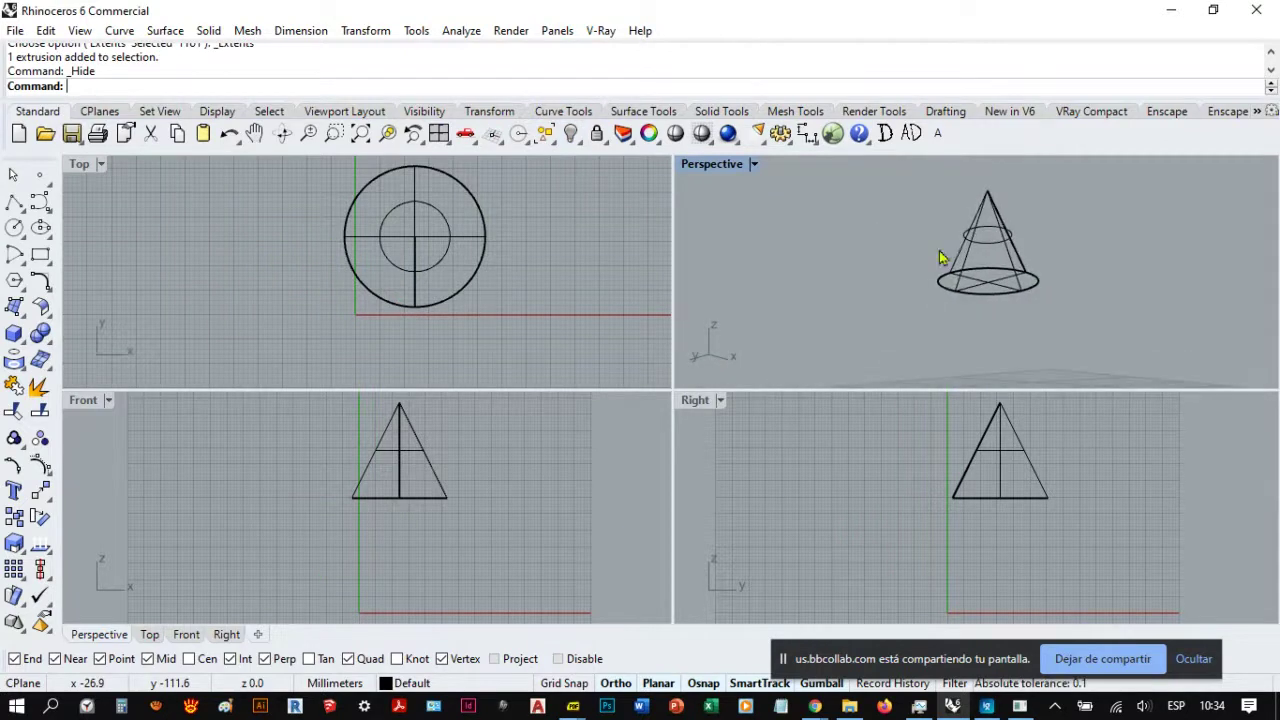
right_click(572, 135)
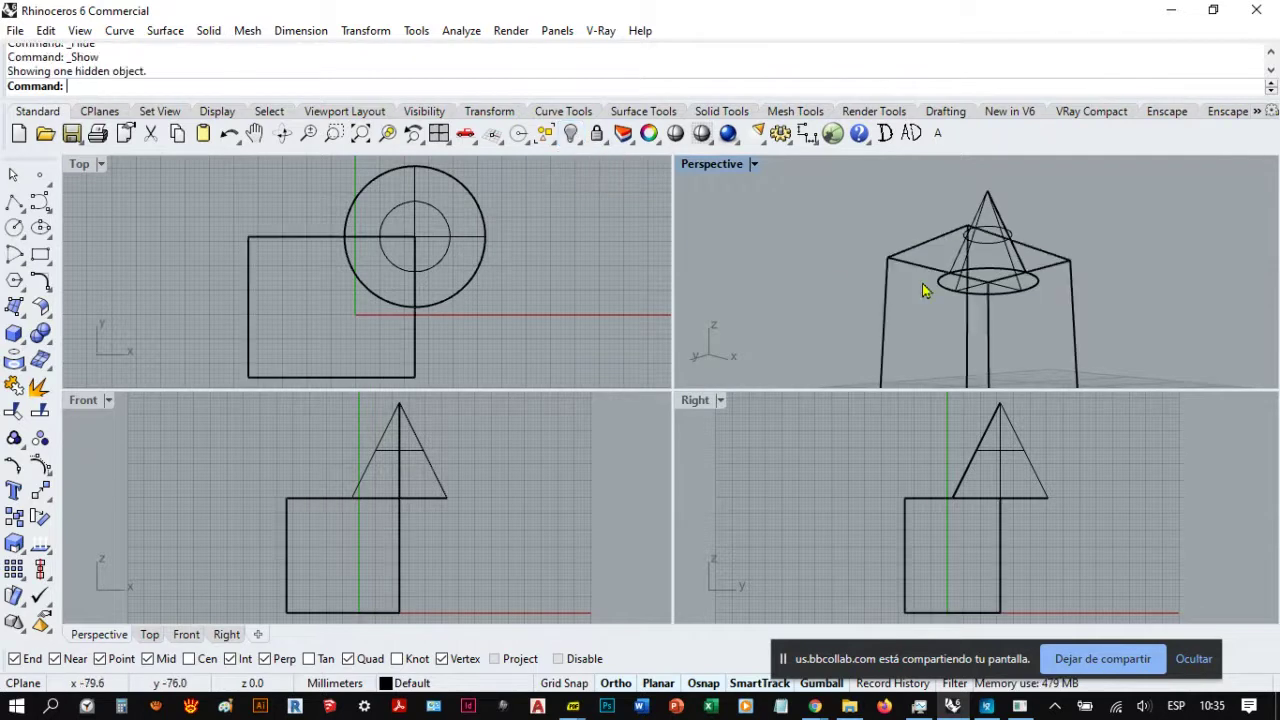
right_click_drag(983, 274, 923, 294)
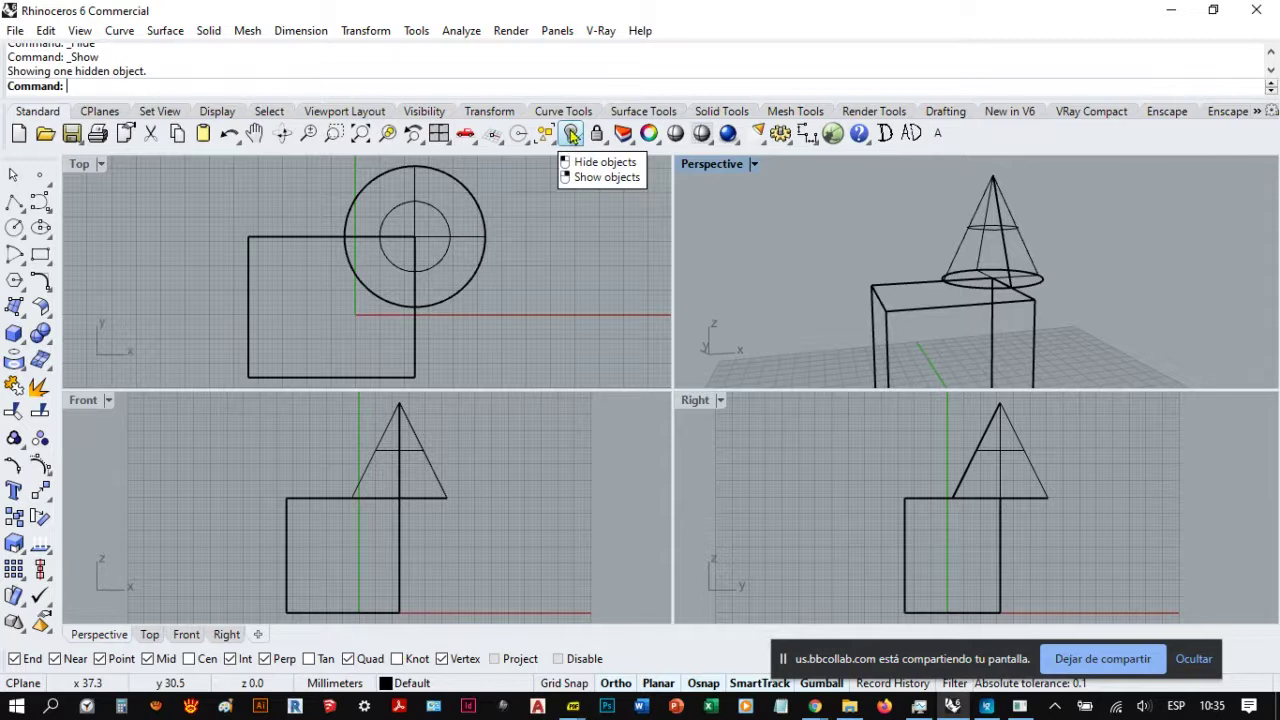
left_click(600, 218)
right_click_drag(860, 273, 954, 277)
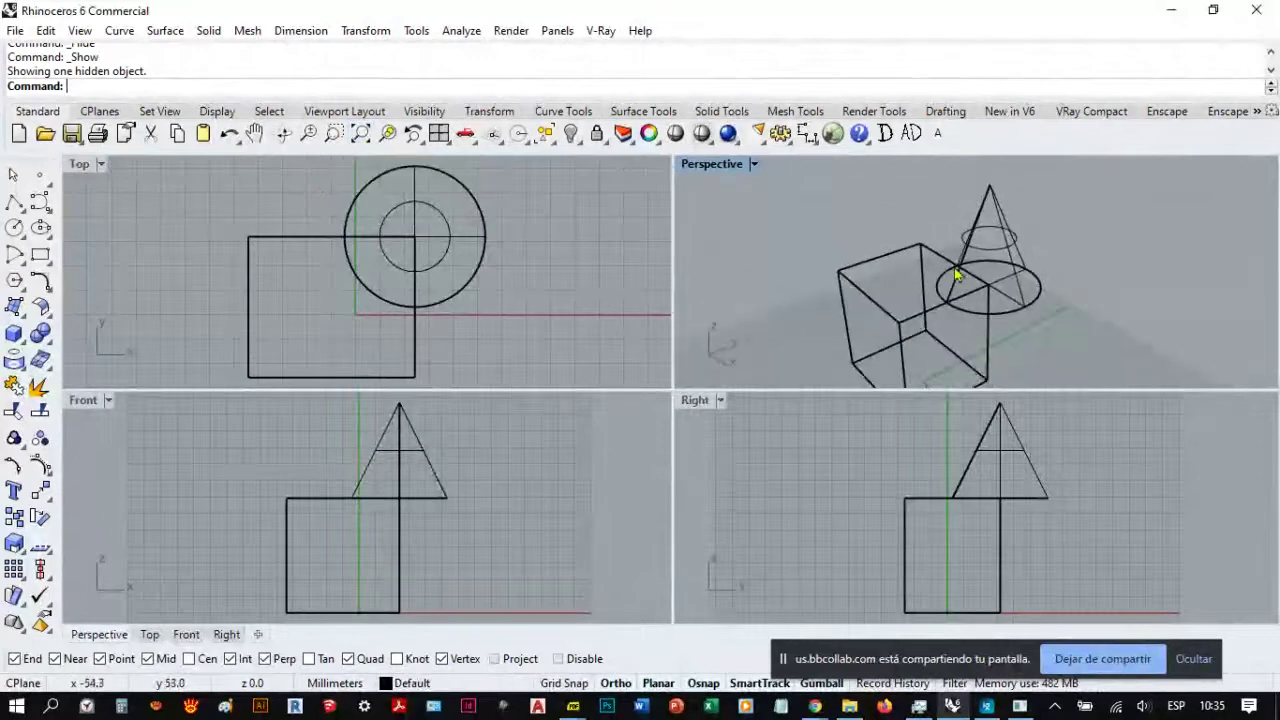
Step: Zoom the Perspective viewport to the model extents, and zoom it to the selected cone
scroll(955, 276, "up", 6)
left_click(360, 140)
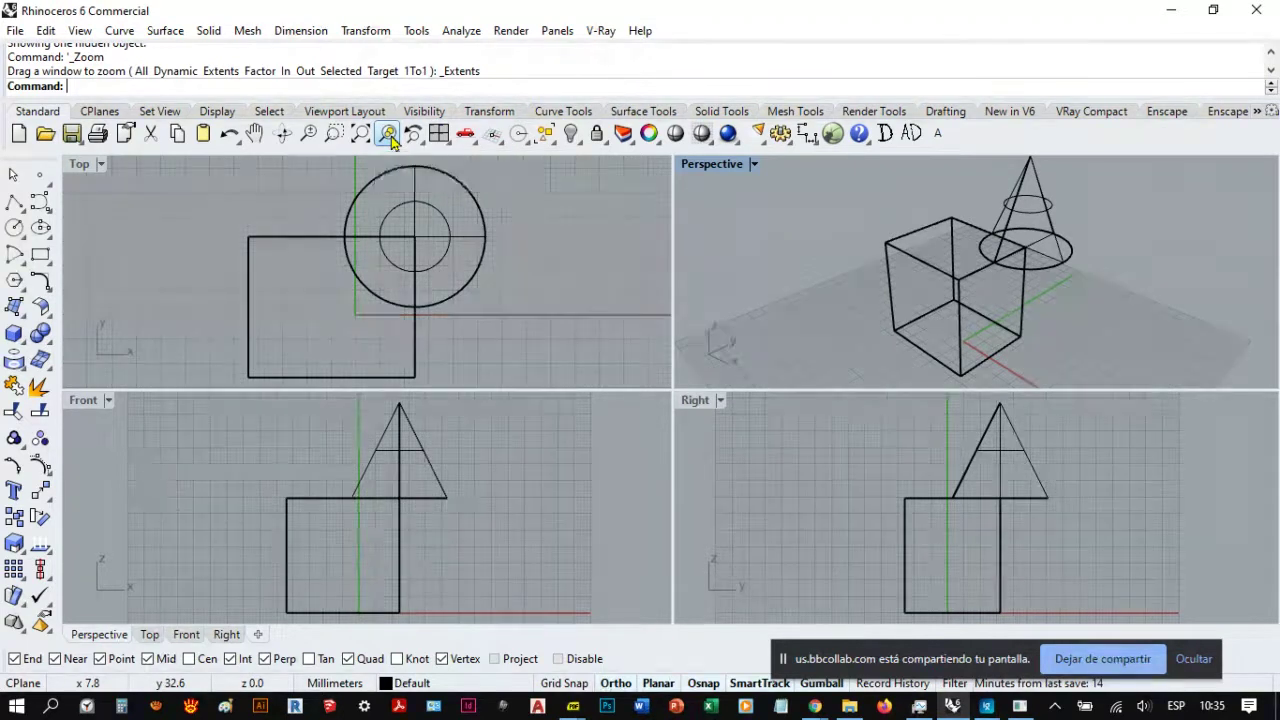
scroll(1046, 265, "up", 4)
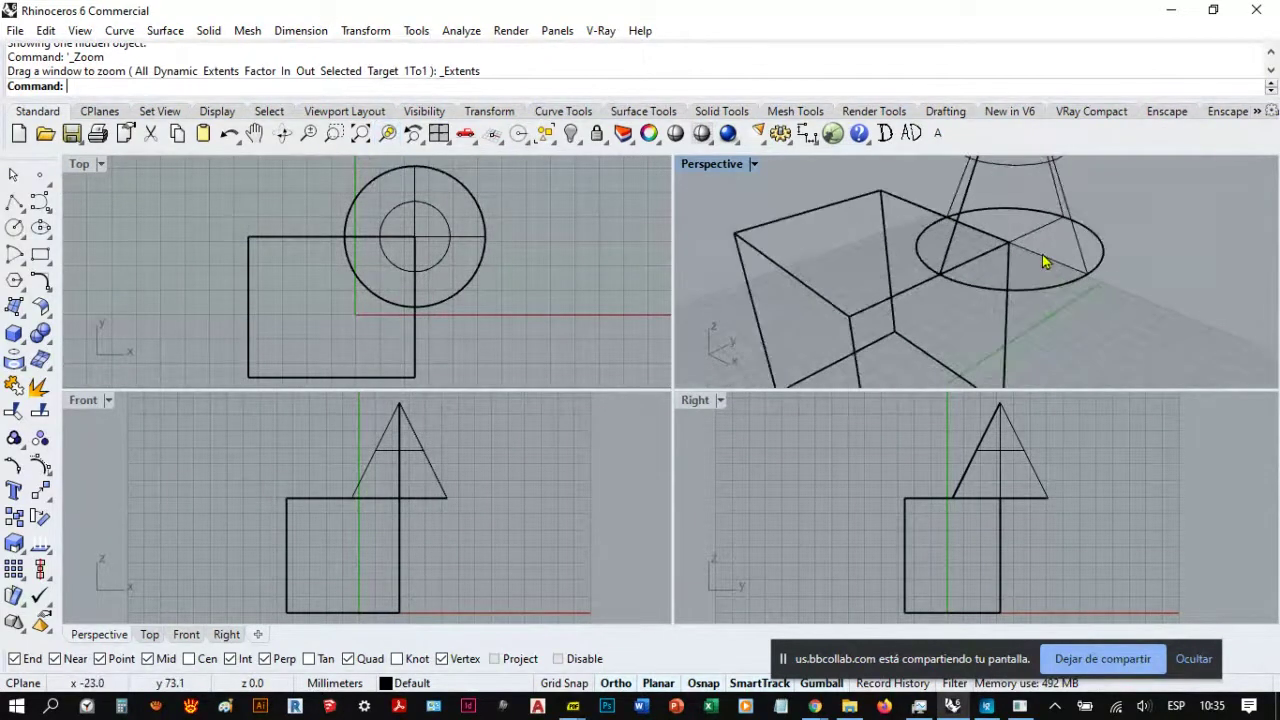
scroll(1066, 303, "down", 2)
left_click(1066, 303)
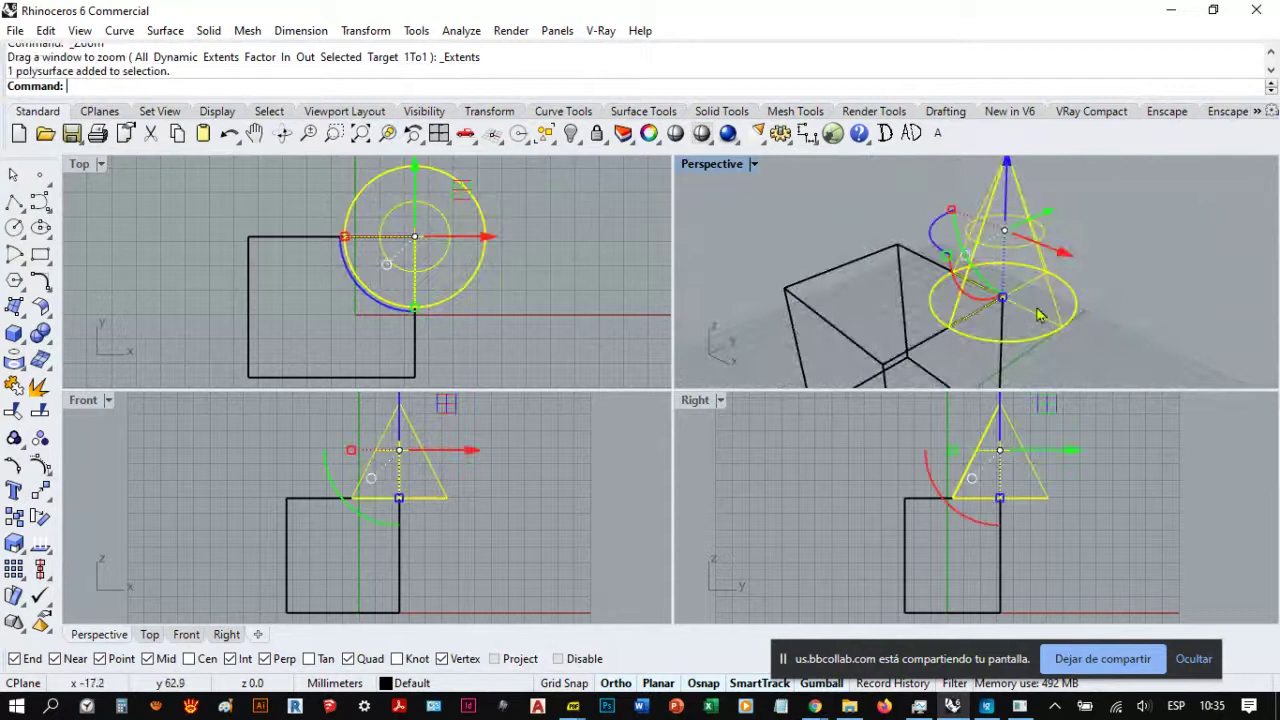
left_click(388, 143)
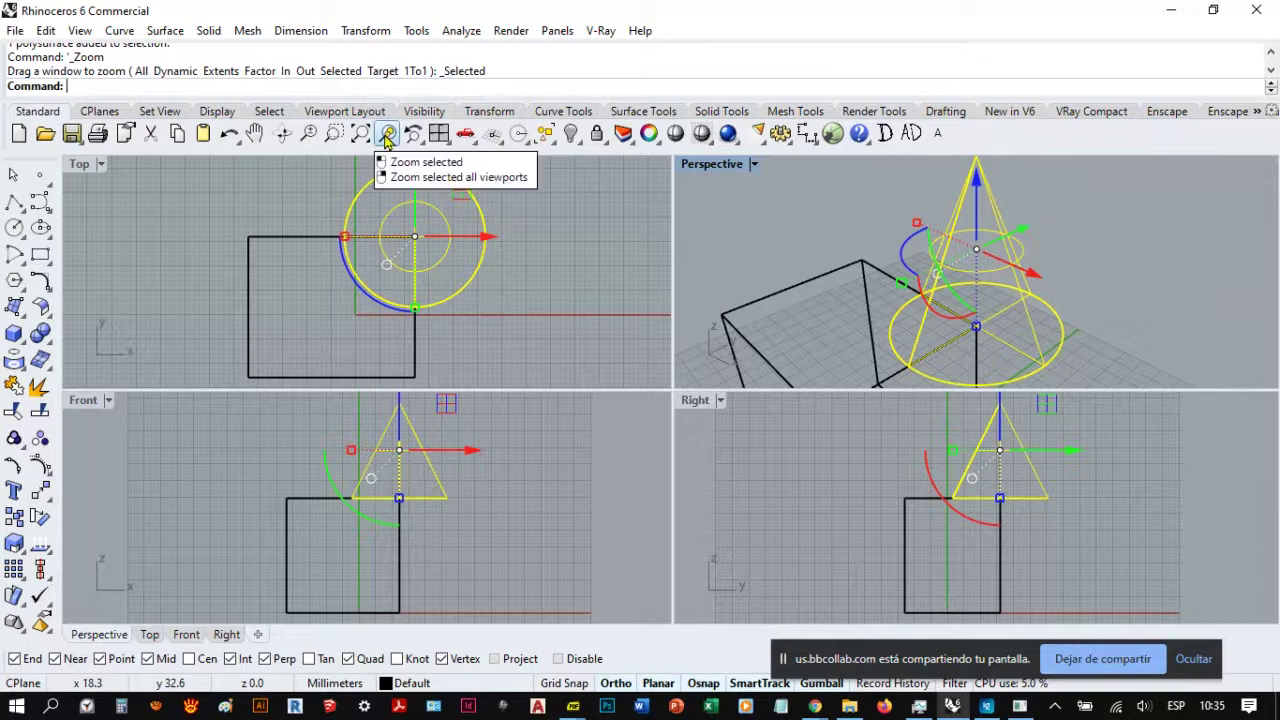
Step: Zoom all four viewports to the selected cone and maximize the Perspective viewport
right_click(386, 140)
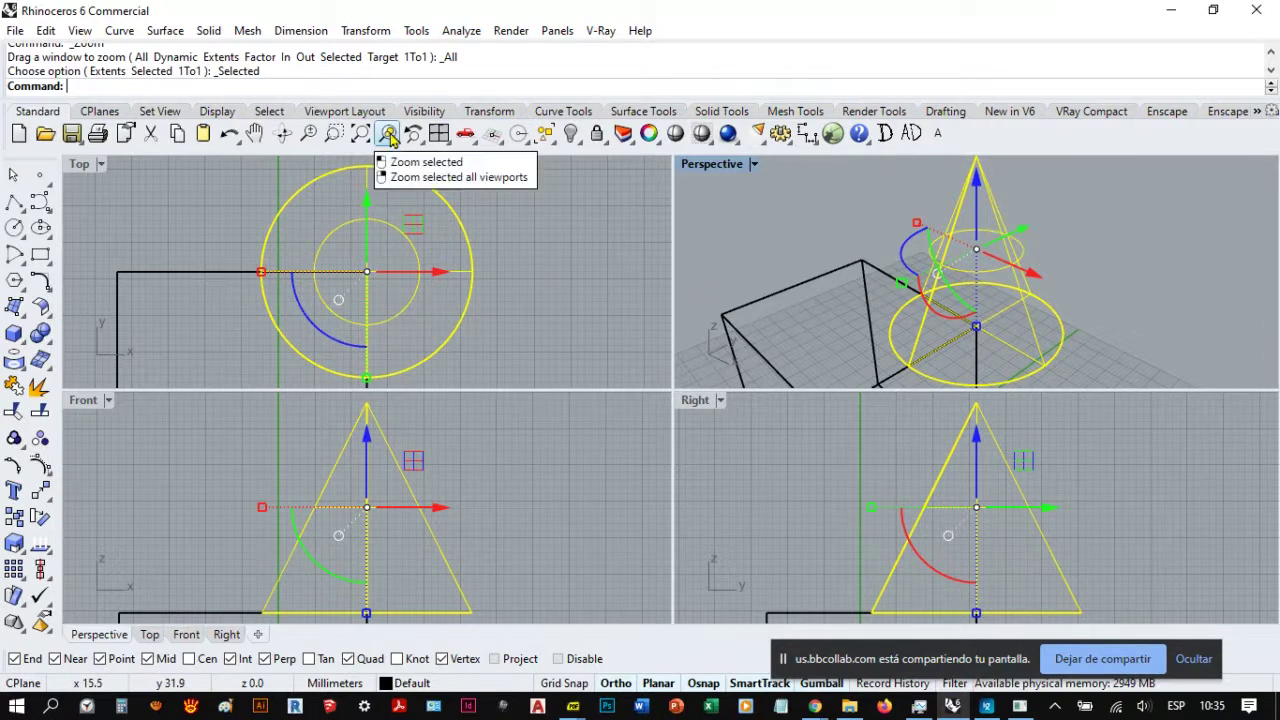
double_click(727, 166)
left_click(812, 228)
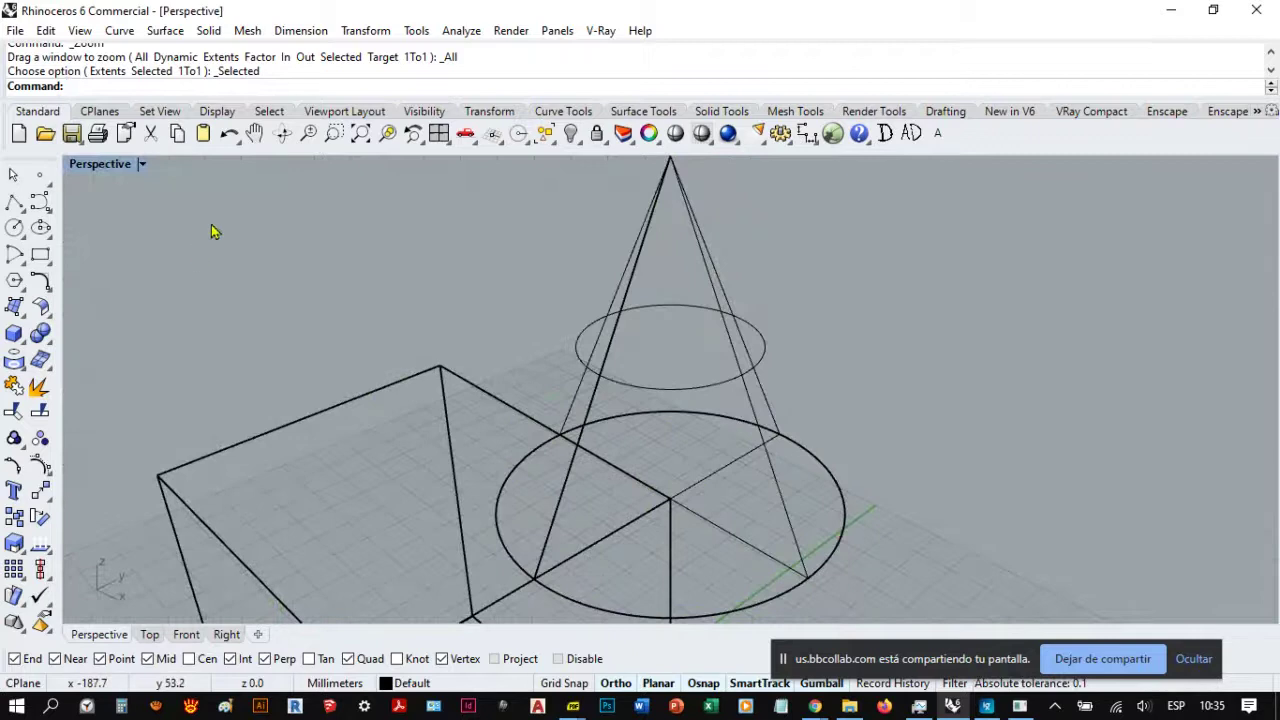
Step: Set the display mode of the Perspective viewport to Shaded
left_click(142, 164)
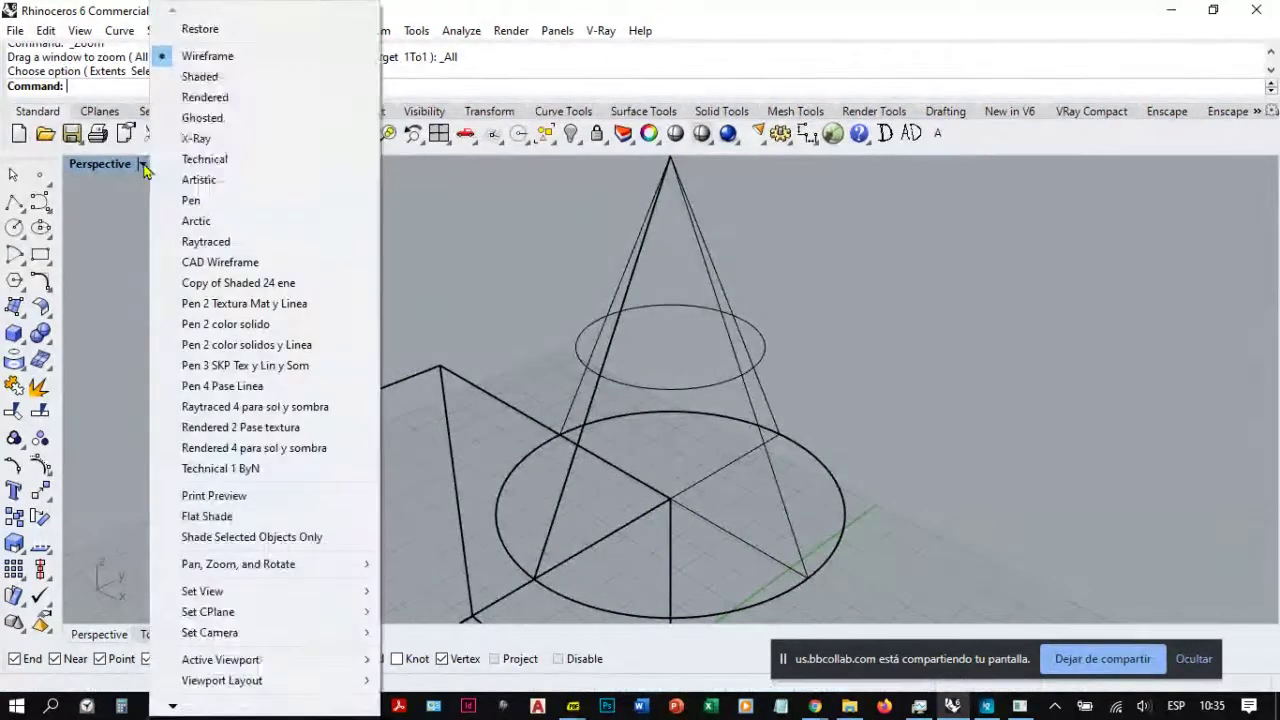
left_click(200, 78)
scroll(452, 276, "down", 6)
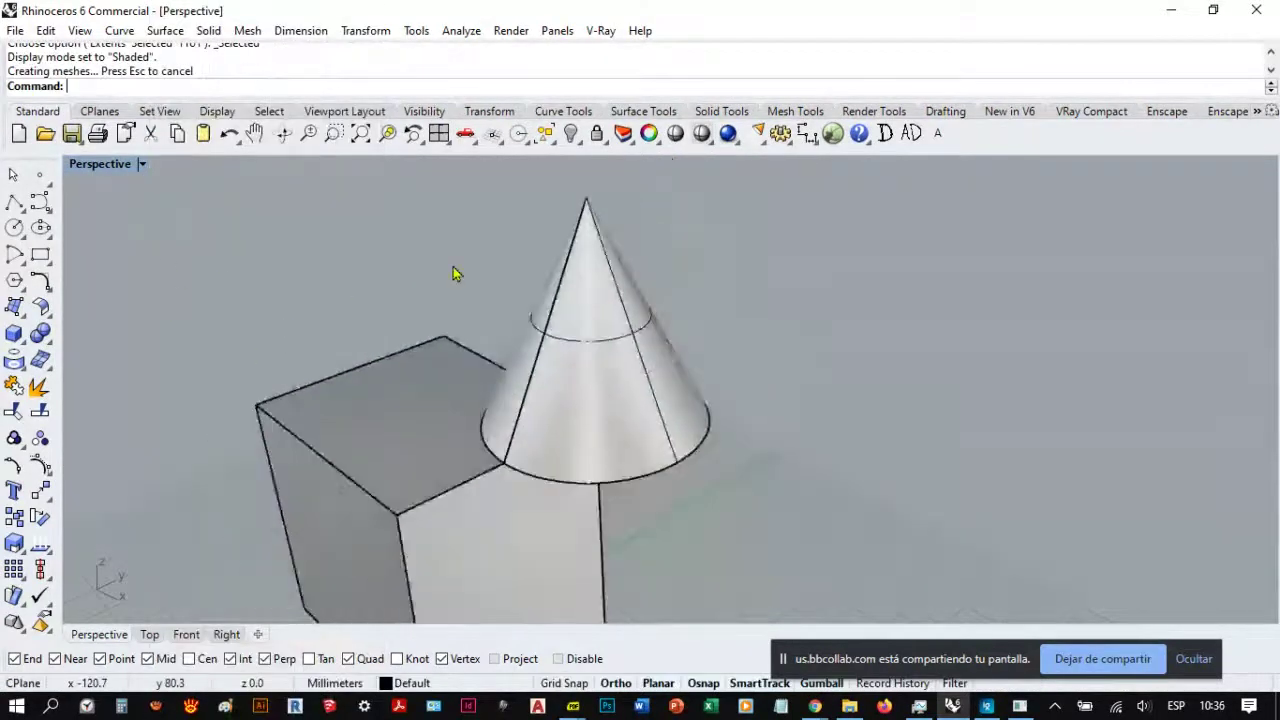
Step: Examine the shaded box and cone from different angles and distances in the Perspective viewport
right_click_drag(466, 352, 629, 380)
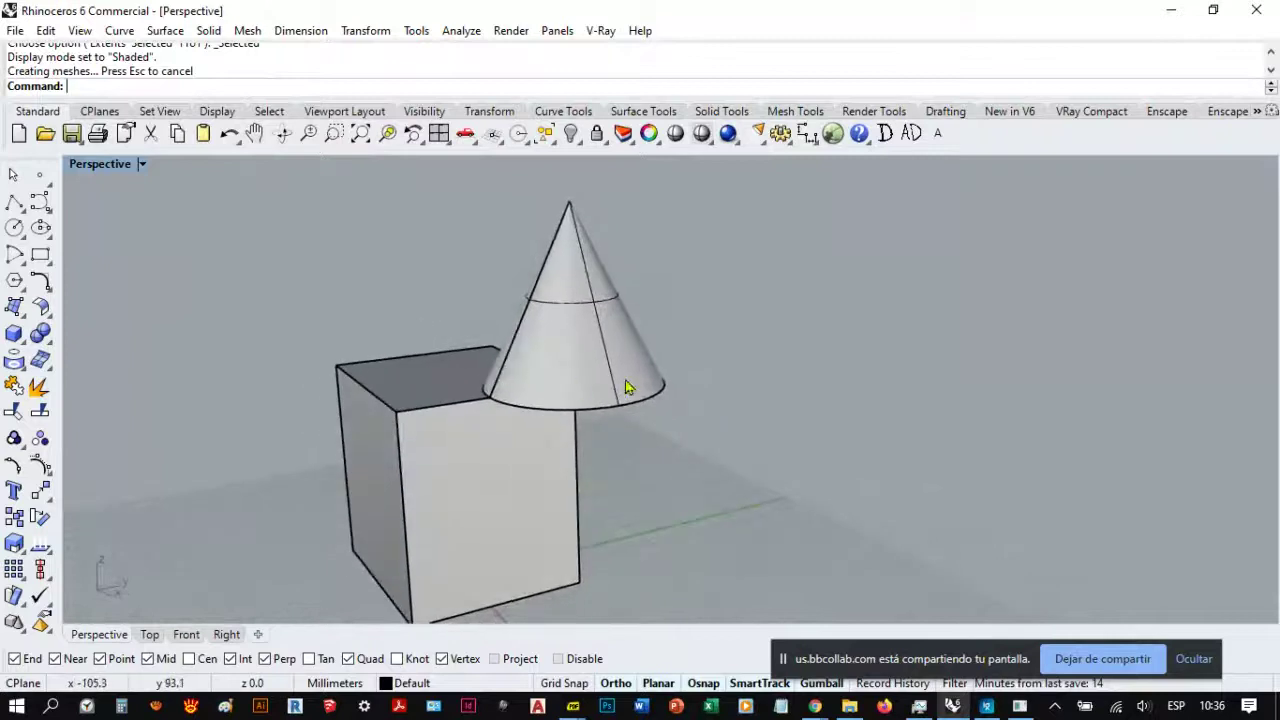
scroll(614, 437, "down", 3)
scroll(443, 400, "up", 6)
right_click_drag(443, 400, 540, 472)
scroll(720, 514, "up", 5)
right_click_drag(703, 469, 485, 456)
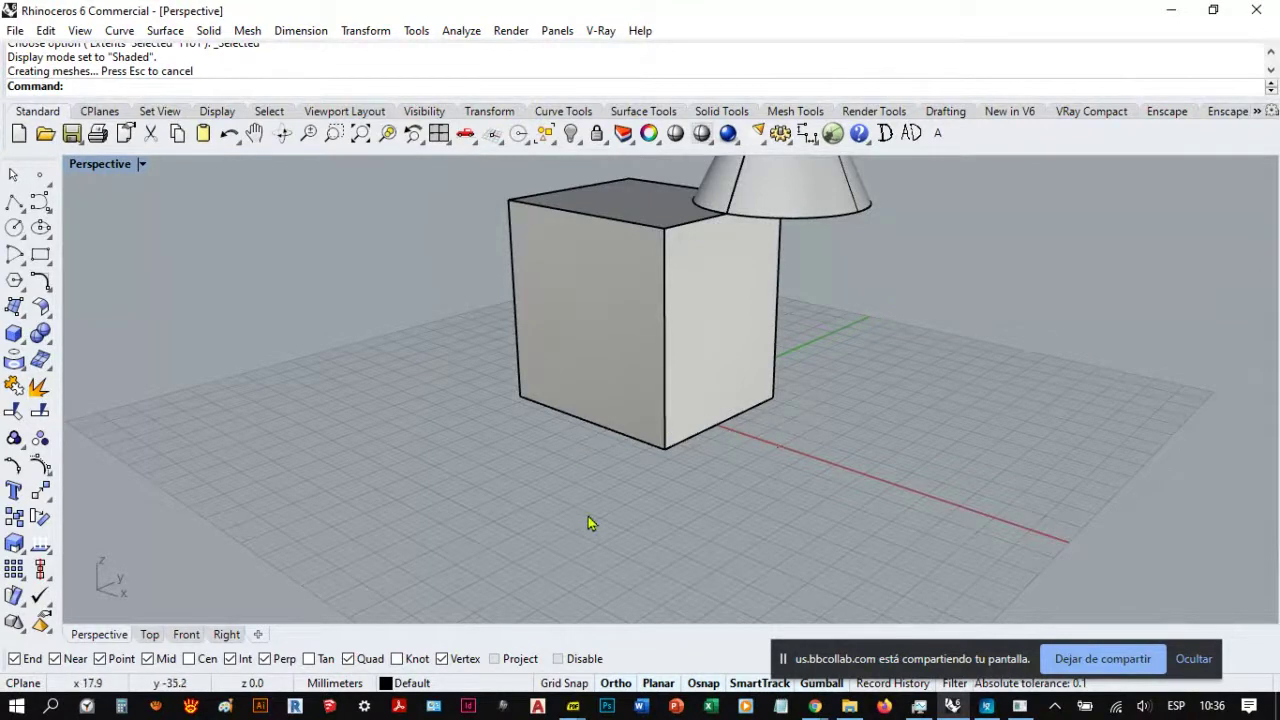
scroll(590, 523, "down", 4)
right_click_drag(629, 486, 600, 443)
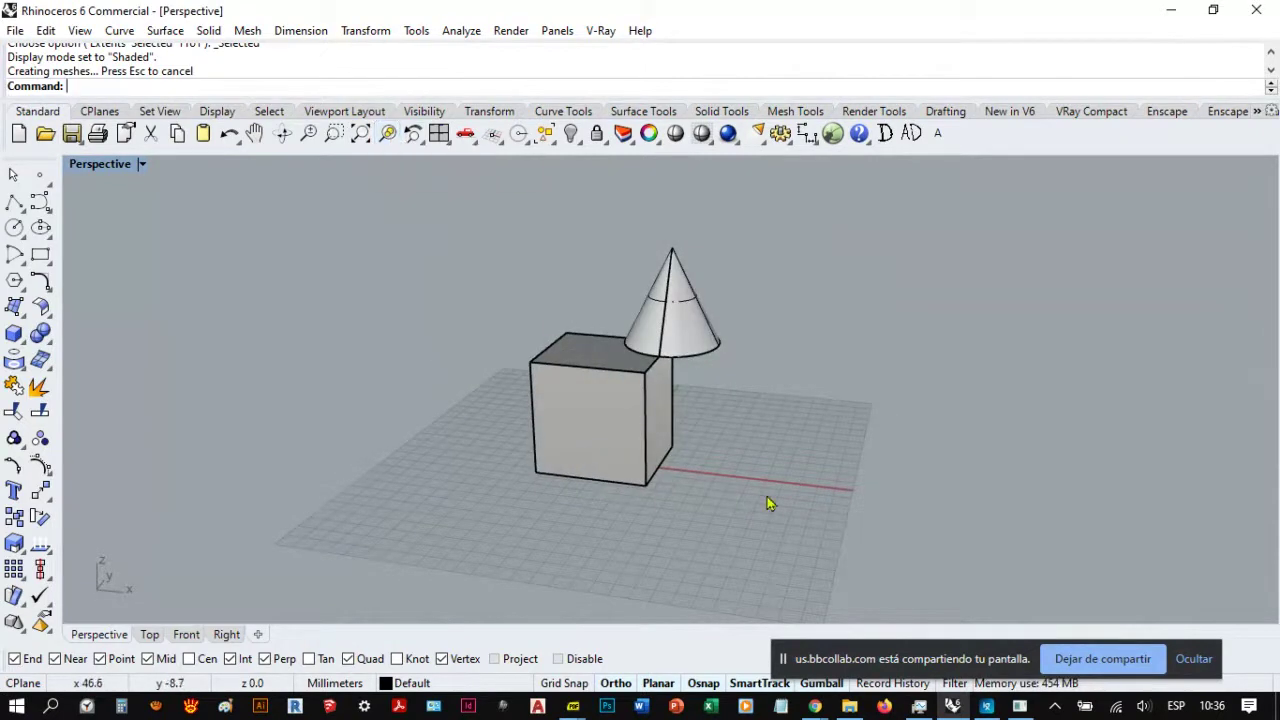
Step: Select the shaded cone and zoom the maximized Perspective viewport to it
left_click(688, 317)
scroll(668, 312, "up", 2)
right_click_drag(668, 312, 737, 357)
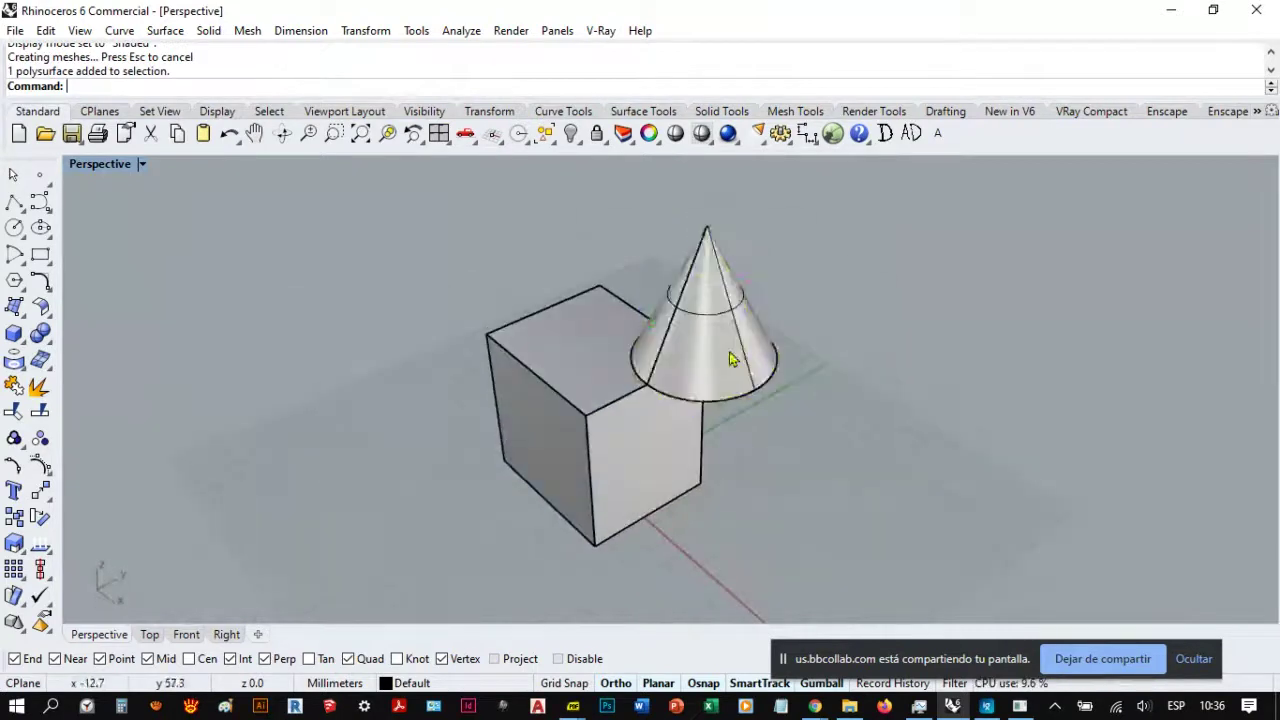
left_click(713, 316)
scroll(745, 360, "up", 3)
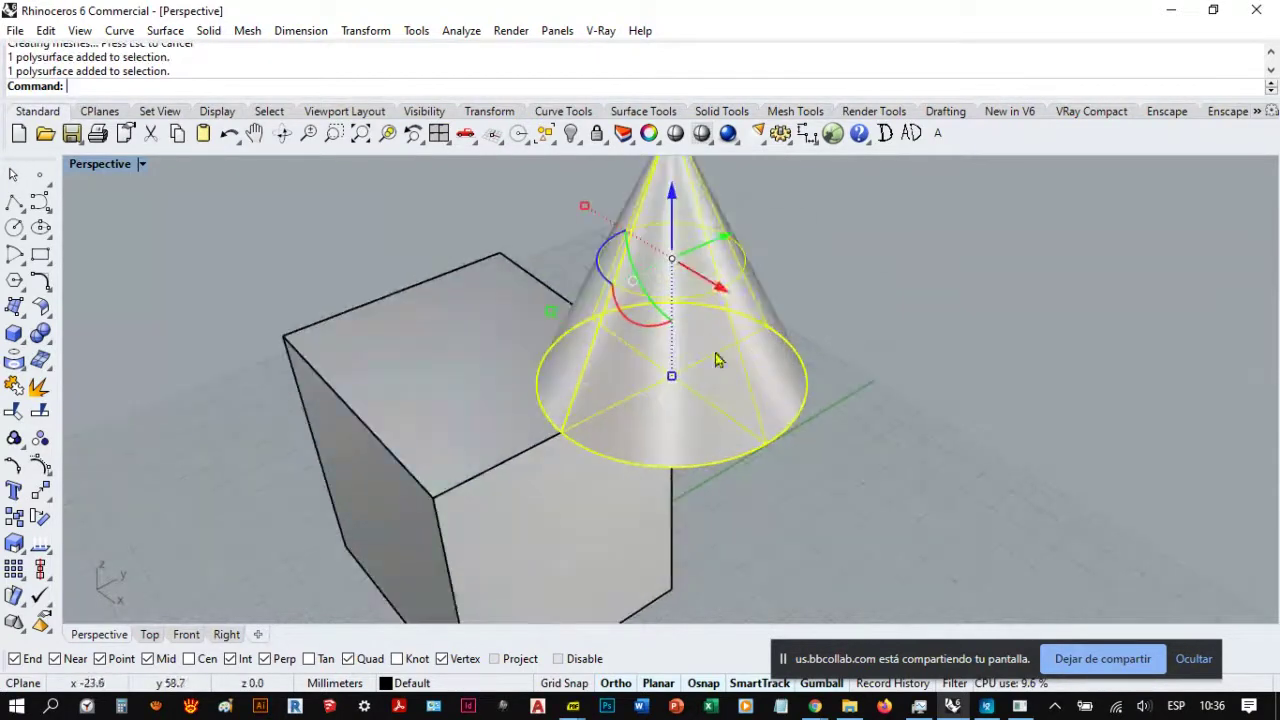
left_click(394, 135)
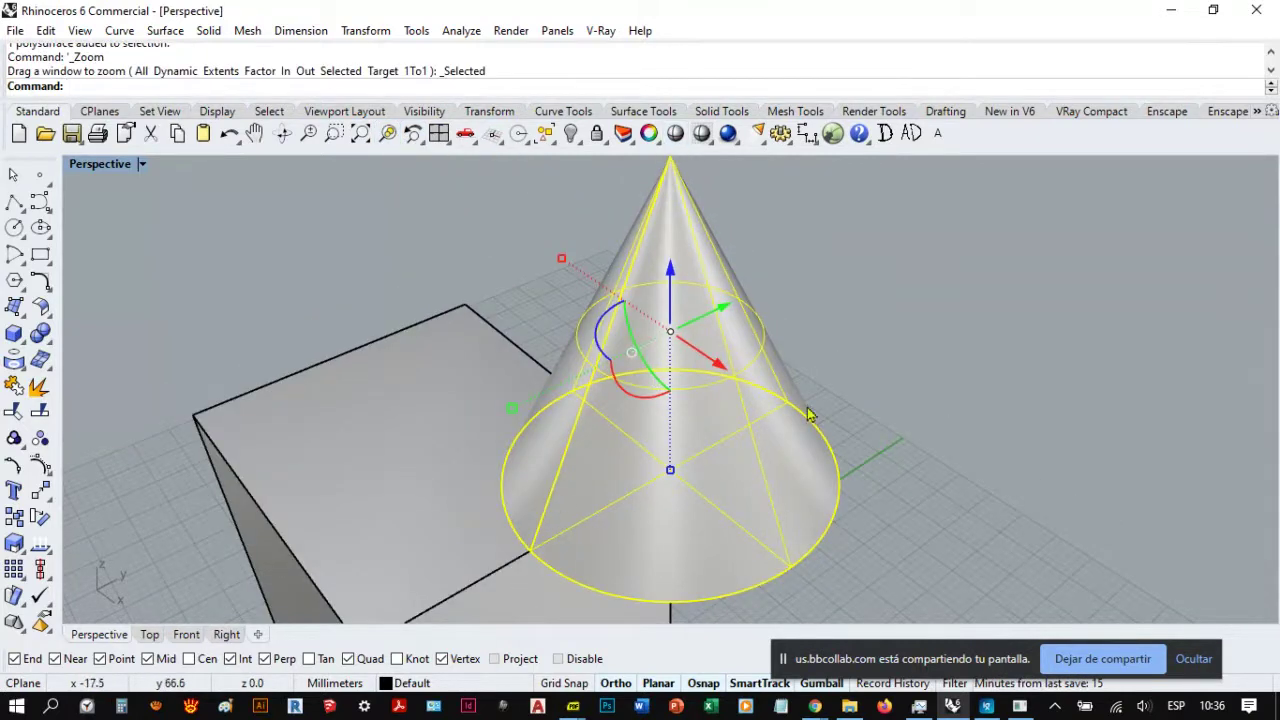
Step: Orbit around the selected cone to view it from all sides, and clear the selection
right_click_drag(561, 411, 590, 410)
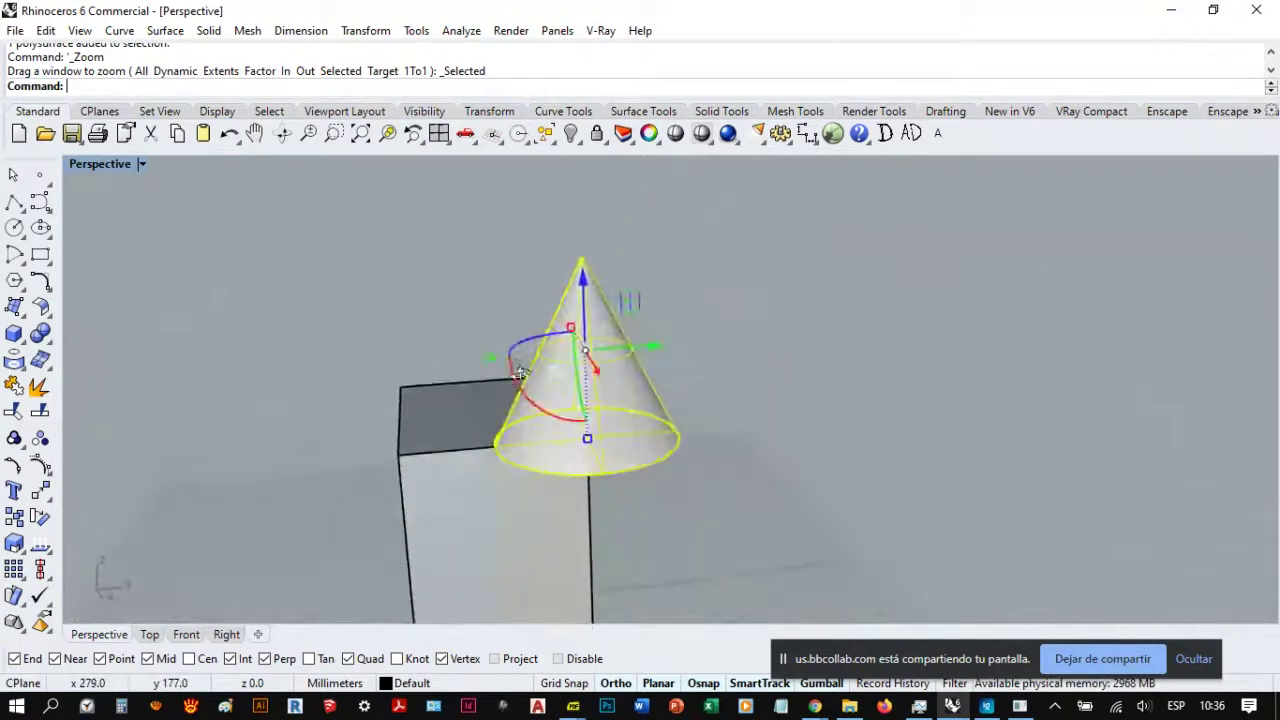
scroll(576, 391, "up", 2)
right_click_drag(748, 411, 618, 369)
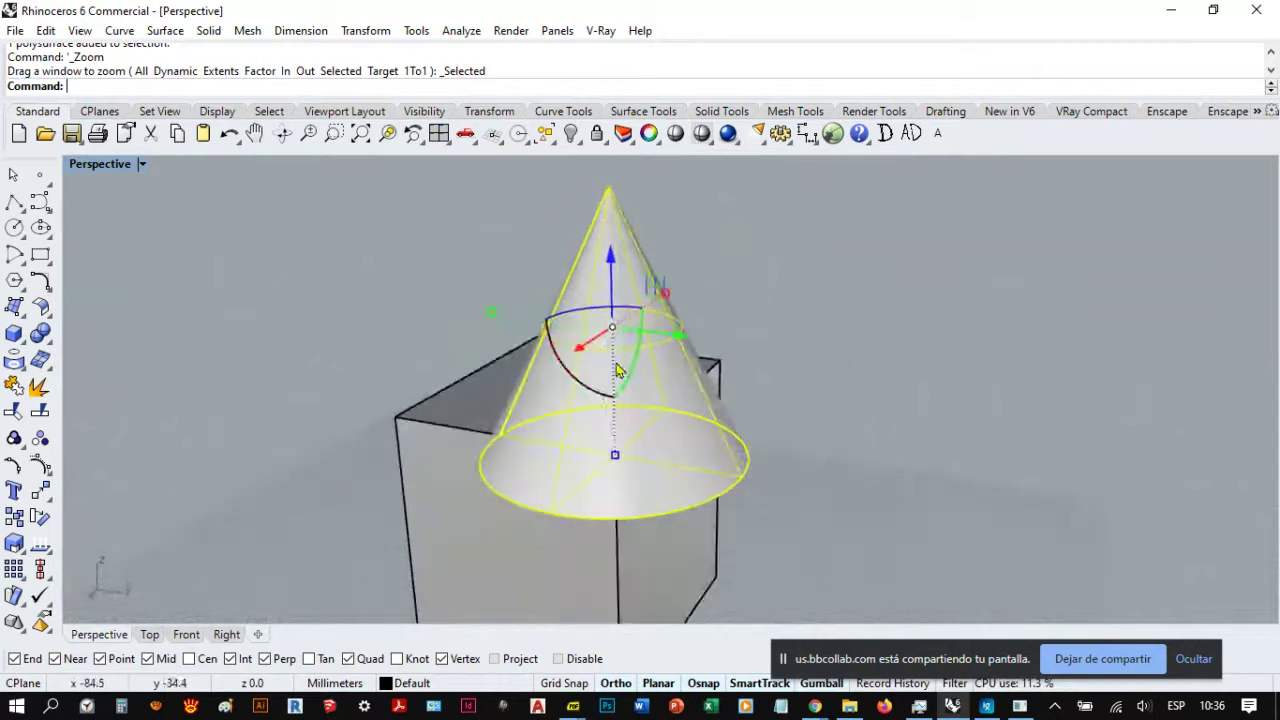
right_click_drag(854, 383, 665, 328)
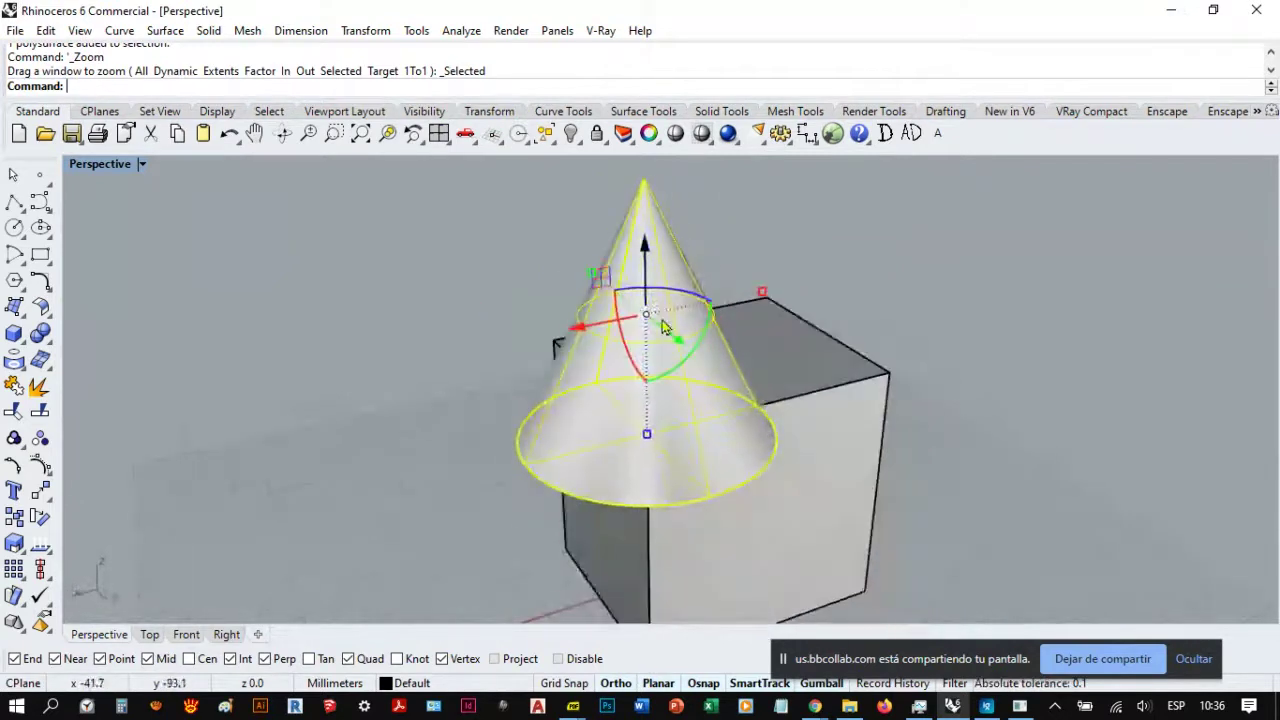
right_click_drag(558, 333, 835, 367)
scroll(880, 349, "down", 3)
key("Escape")
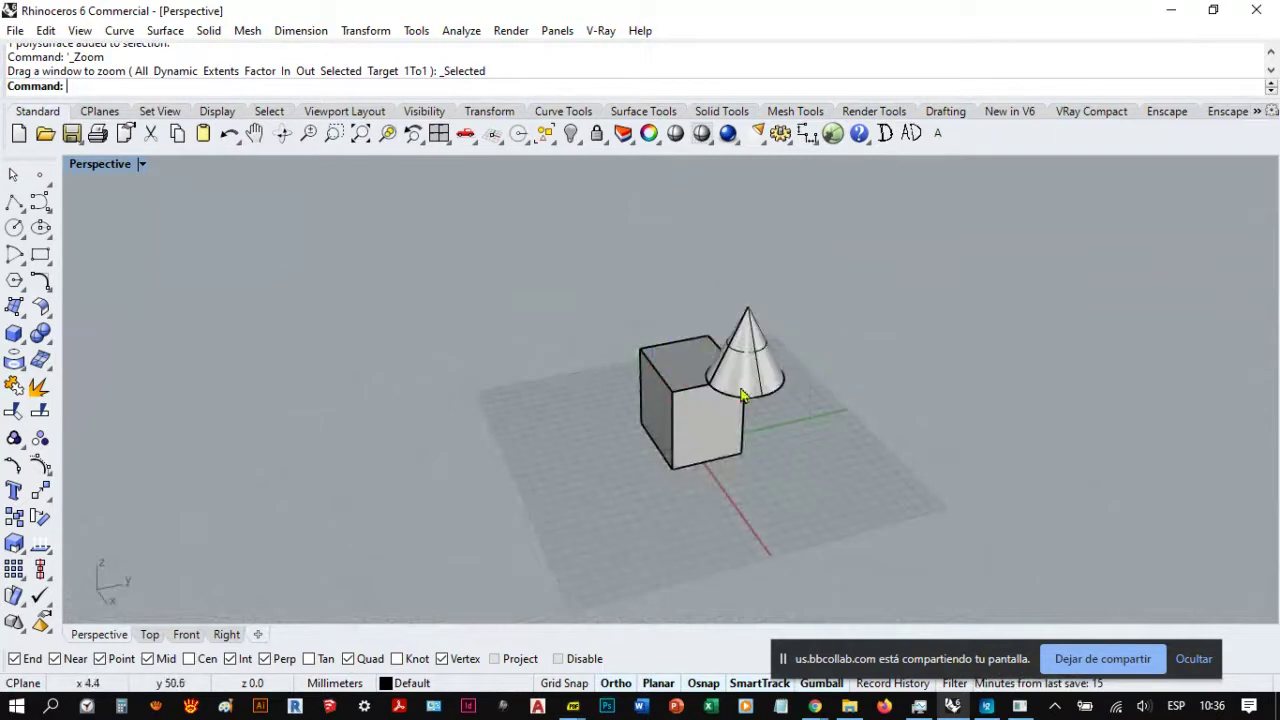
Step: Copy the box and cone together to a spot far away from the originals
left_click_drag(740, 395, 630, 335)
left_click(14, 517)
scroll(391, 437, "down", 3)
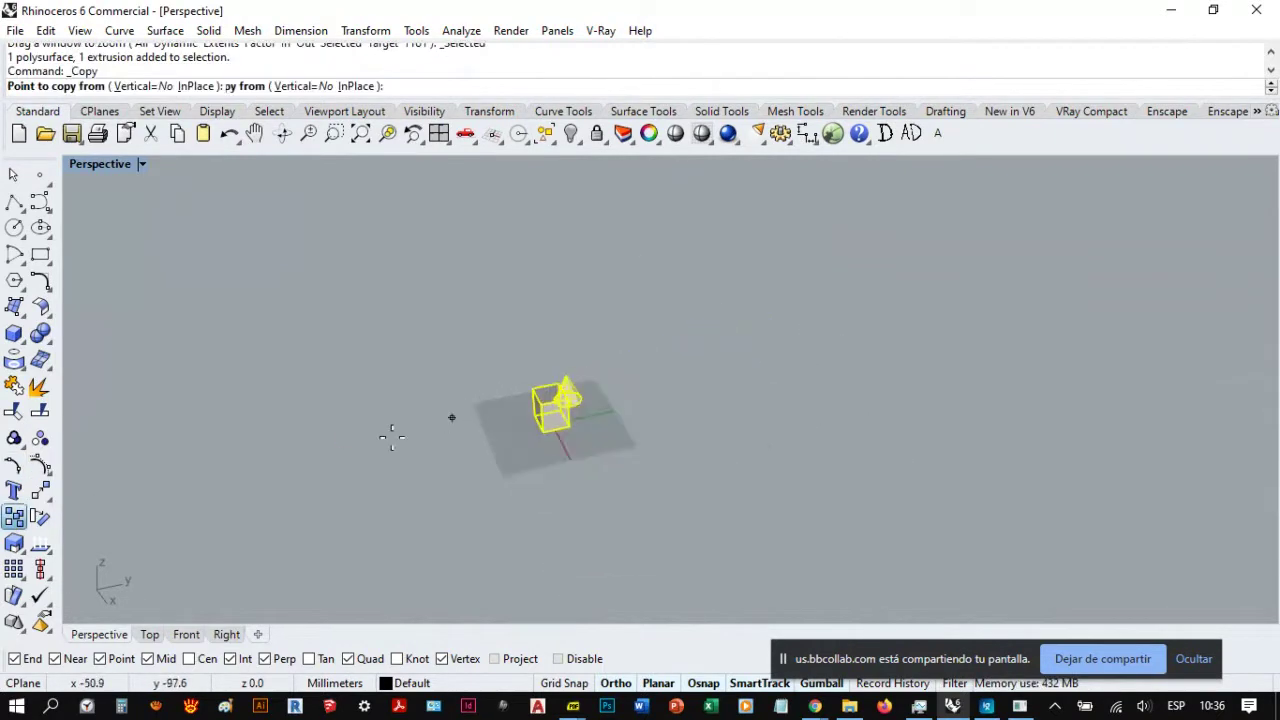
left_click(401, 334)
left_click(877, 255)
key("Return")
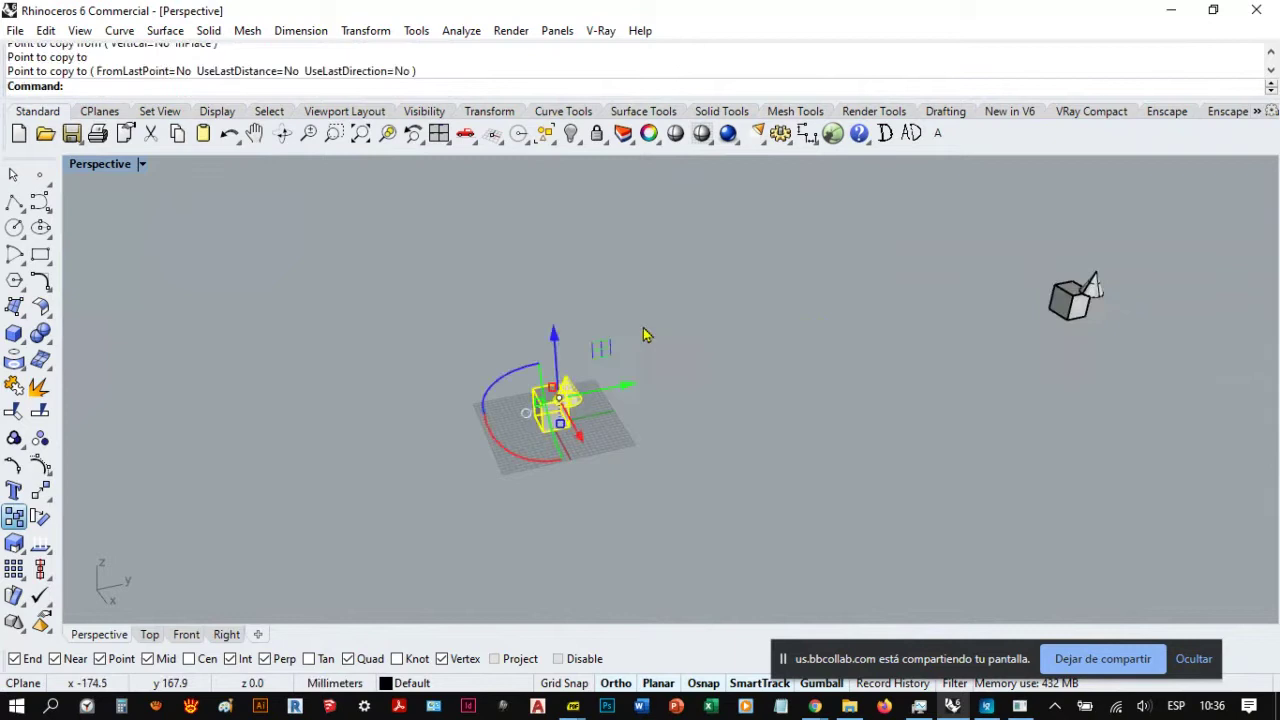
key("Escape")
Step: Compare the original and copied solids by zooming in on each group in the Perspective viewport
right_click_drag(706, 420, 774, 369)
scroll(631, 423, "up", 3)
right_click_drag(631, 423, 603, 423)
scroll(870, 463, "up", 3)
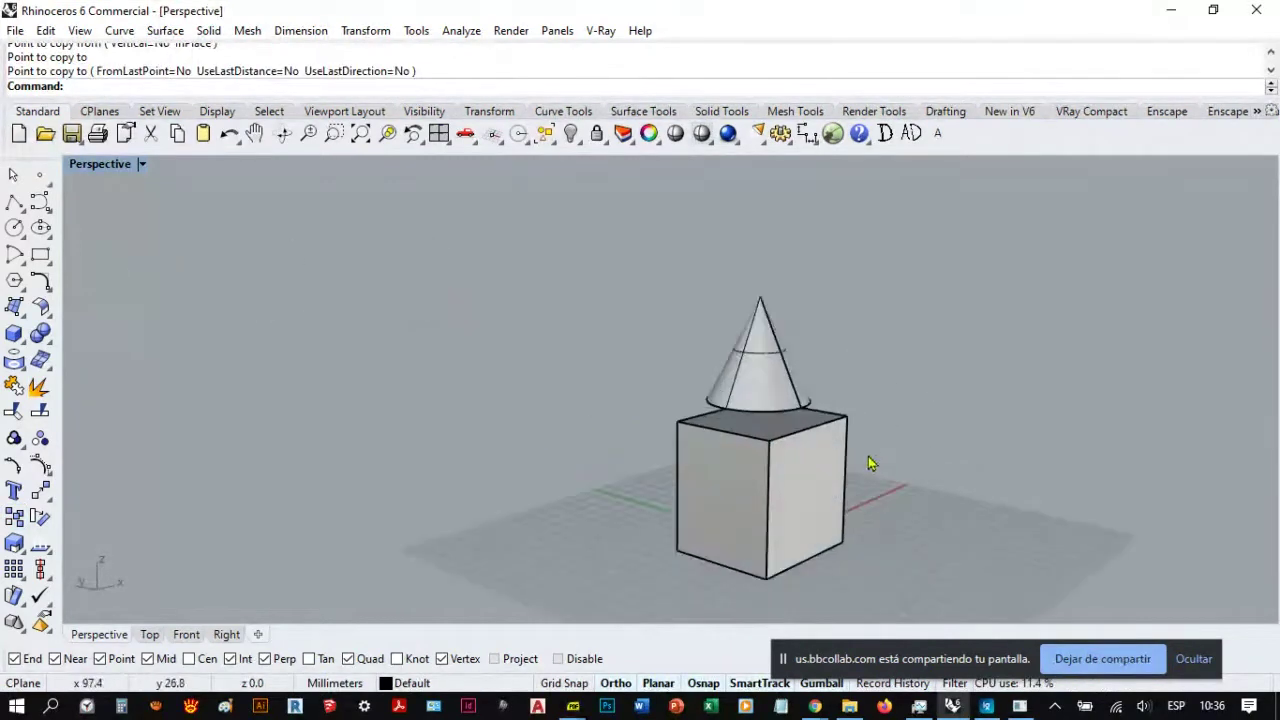
scroll(943, 447, "down", 5)
scroll(377, 337, "up", 5)
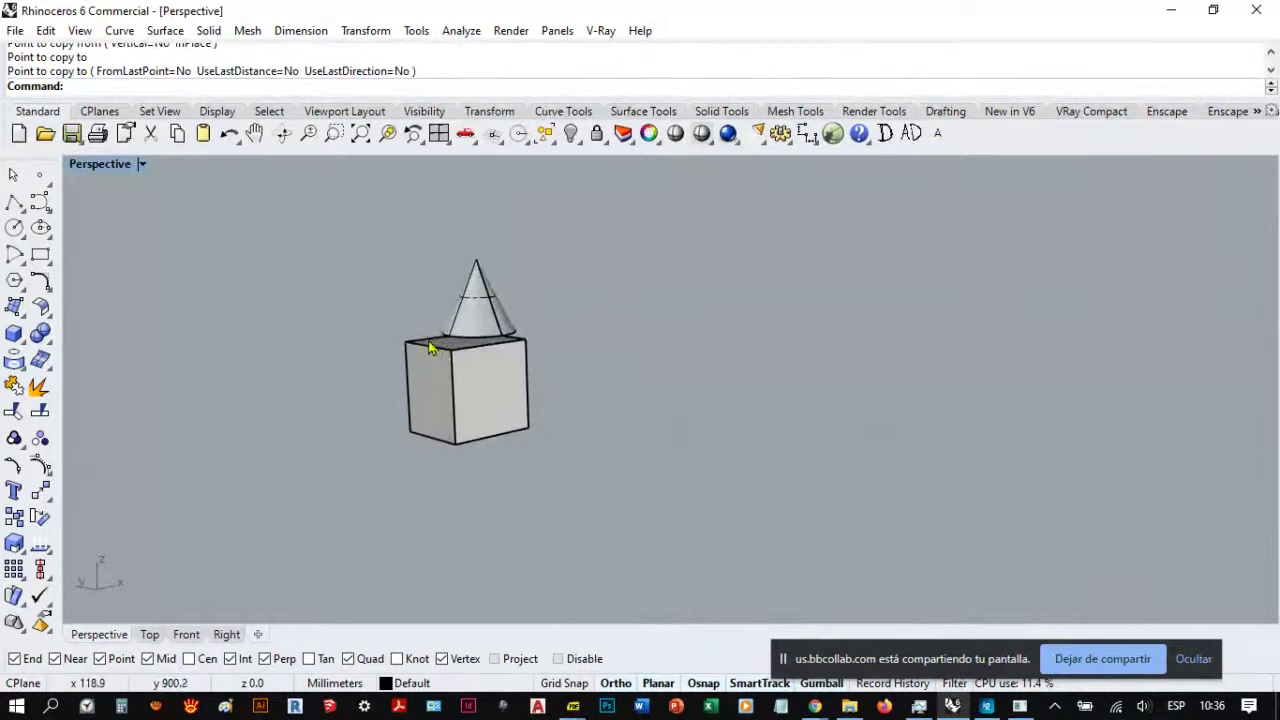
right_click_drag(430, 348, 337, 335, "shift")
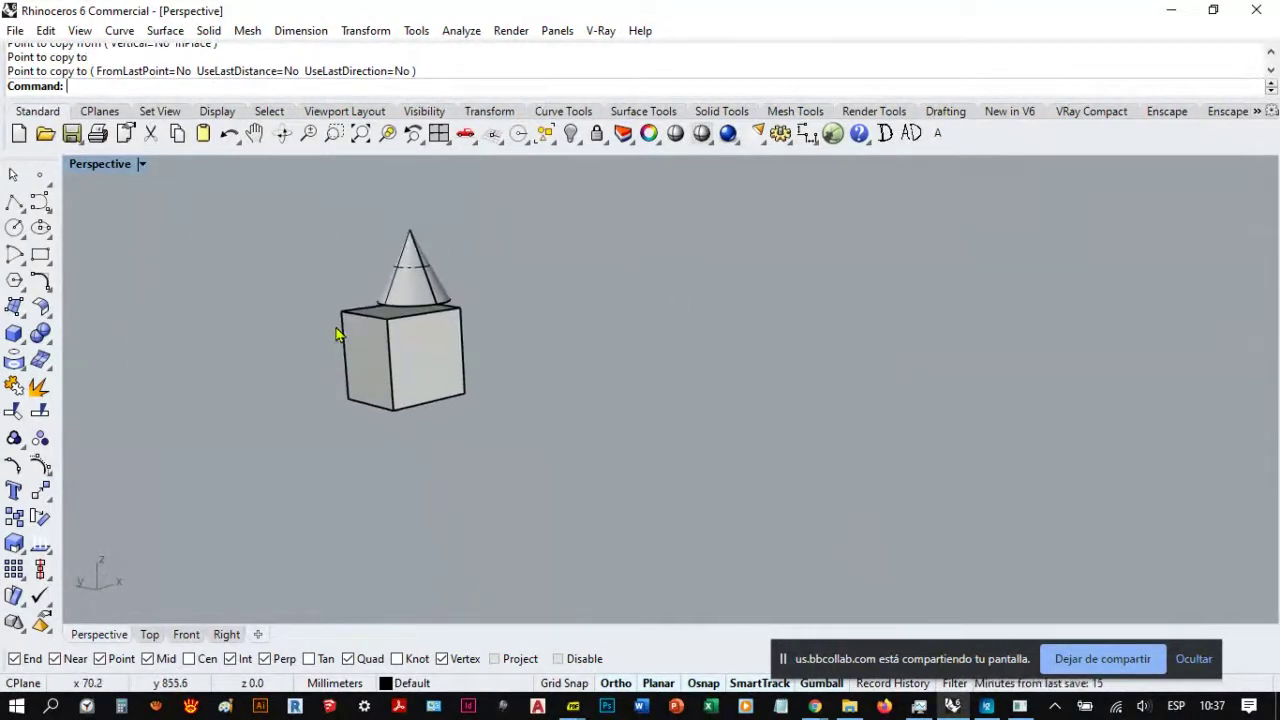
scroll(345, 345, "down", 4)
scroll(790, 470, "up", 6)
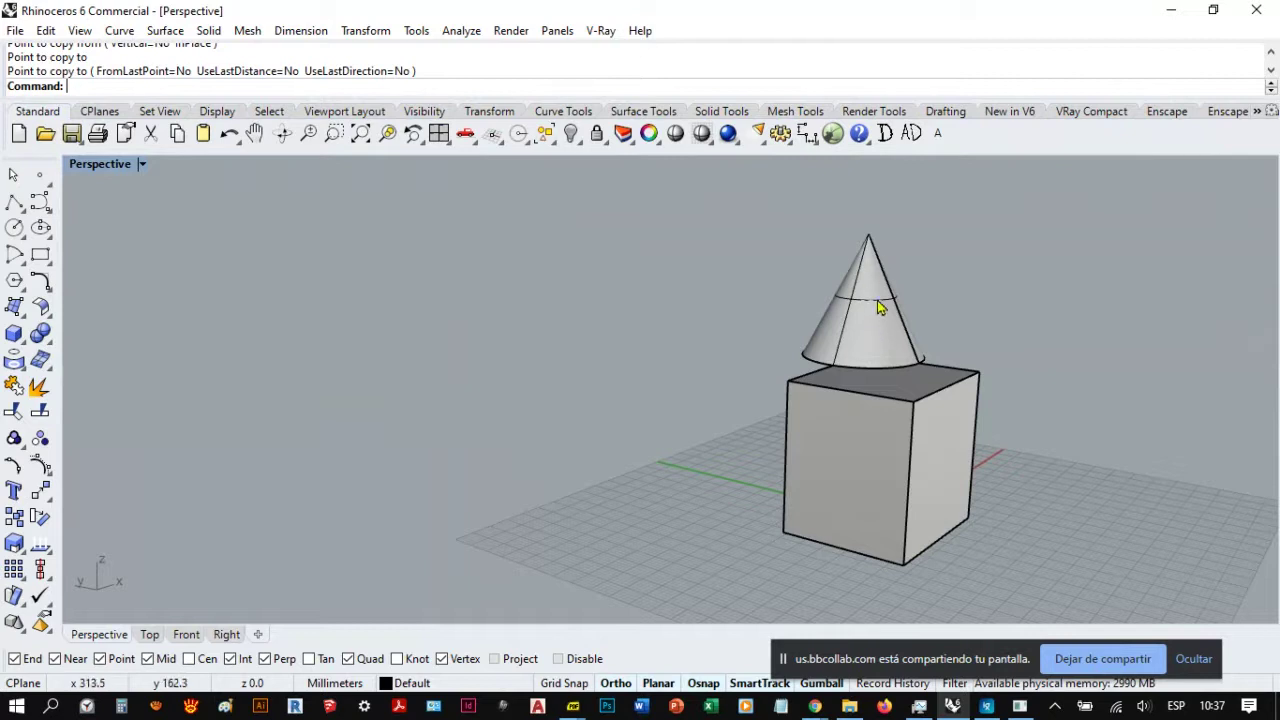
scroll(929, 409, "down", 5)
scroll(580, 343, "up", 4)
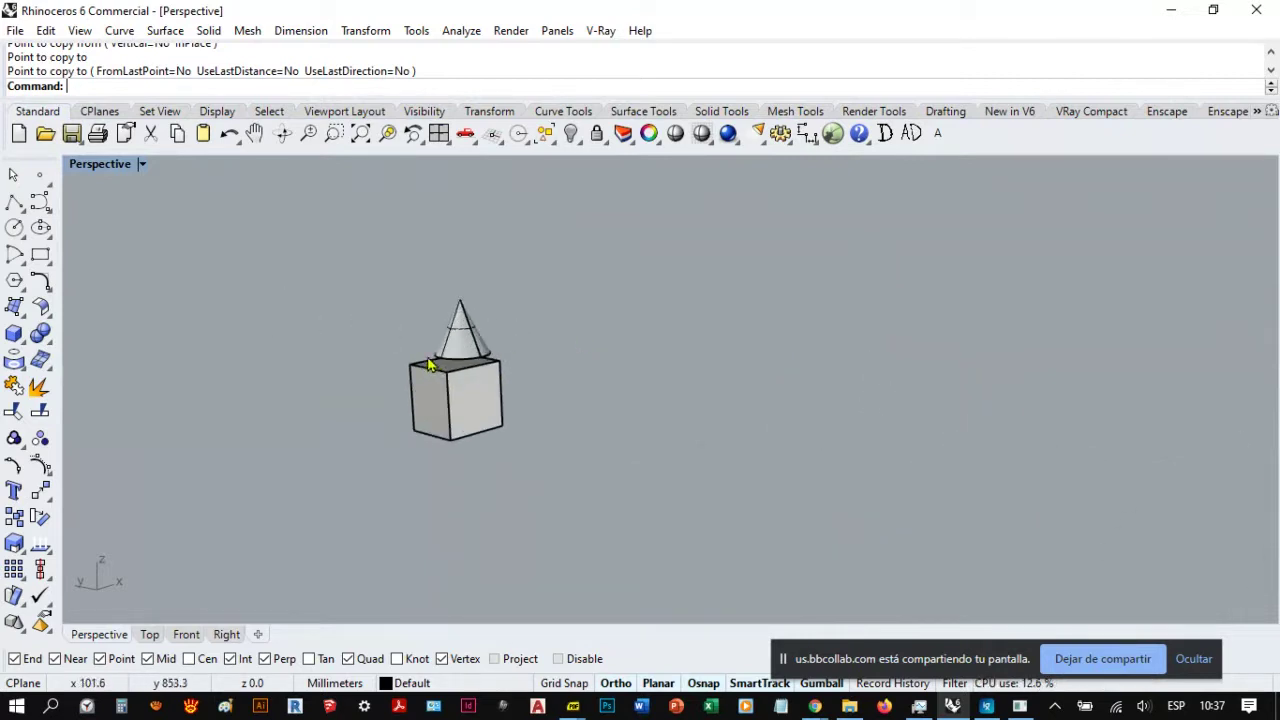
scroll(430, 368, "up", 4)
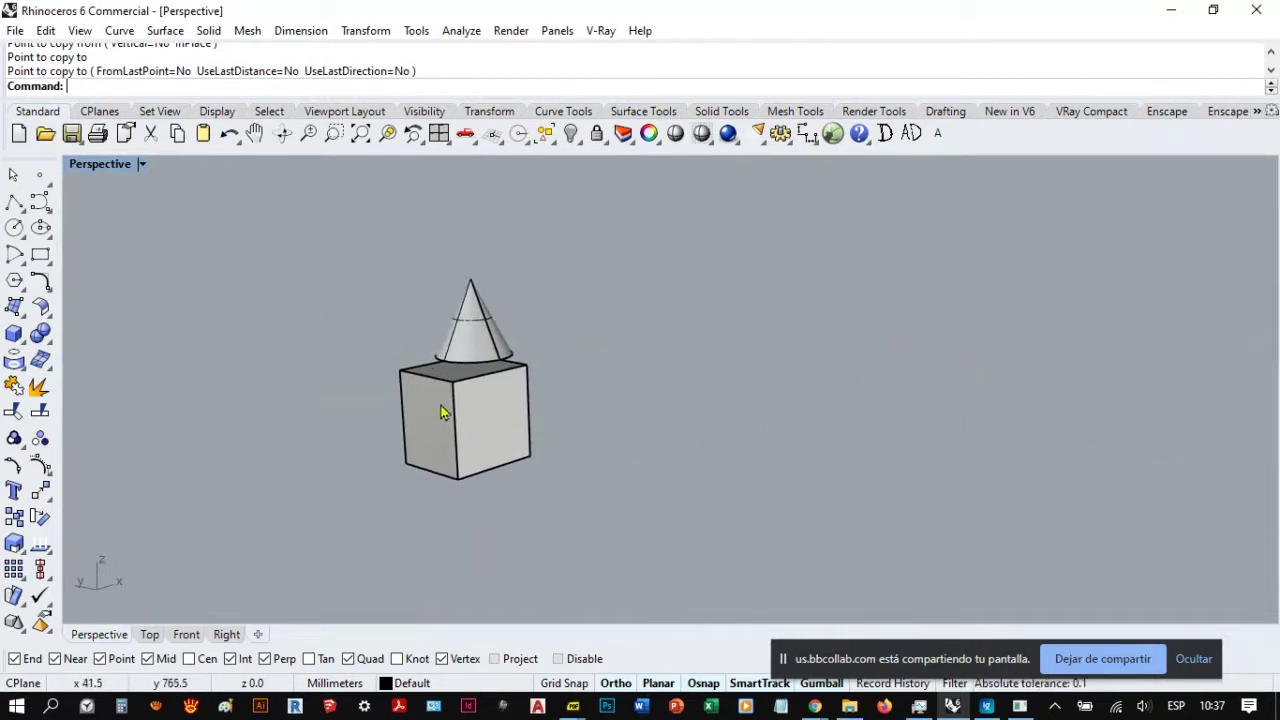
Step: Zoom to the selected copied cone and orbit around it as the view's center
left_click(474, 356)
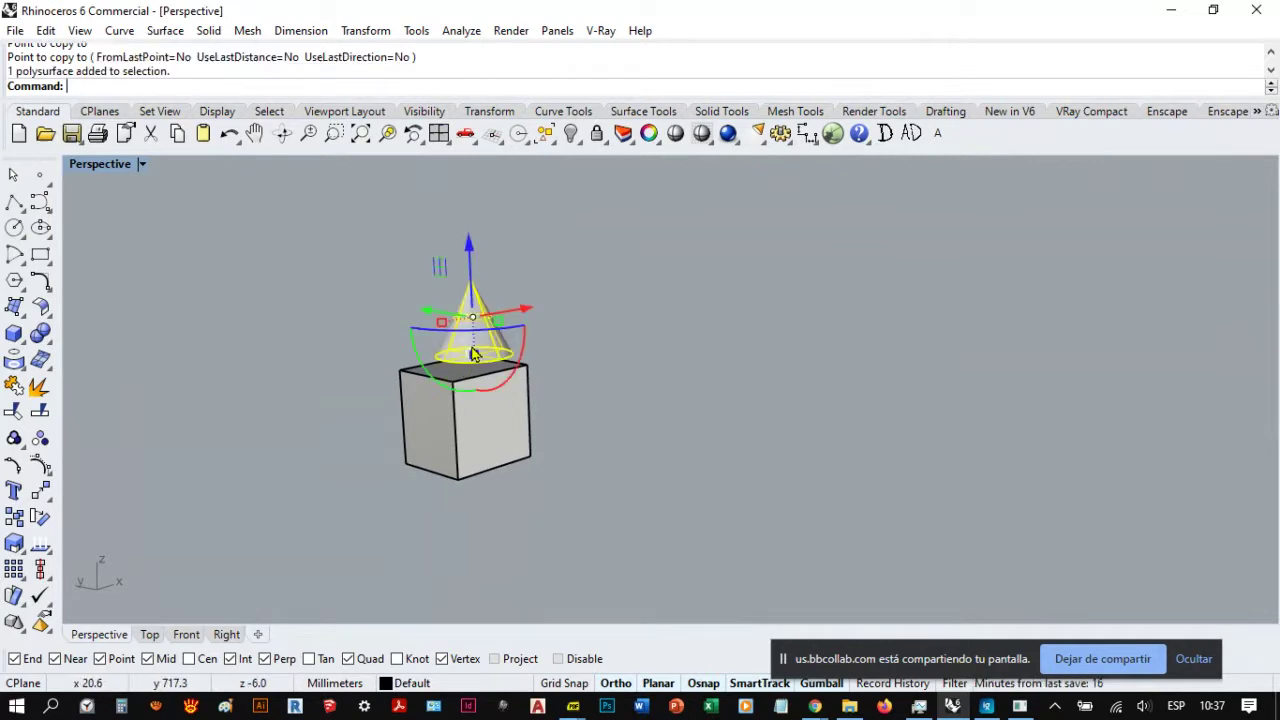
left_click(388, 134)
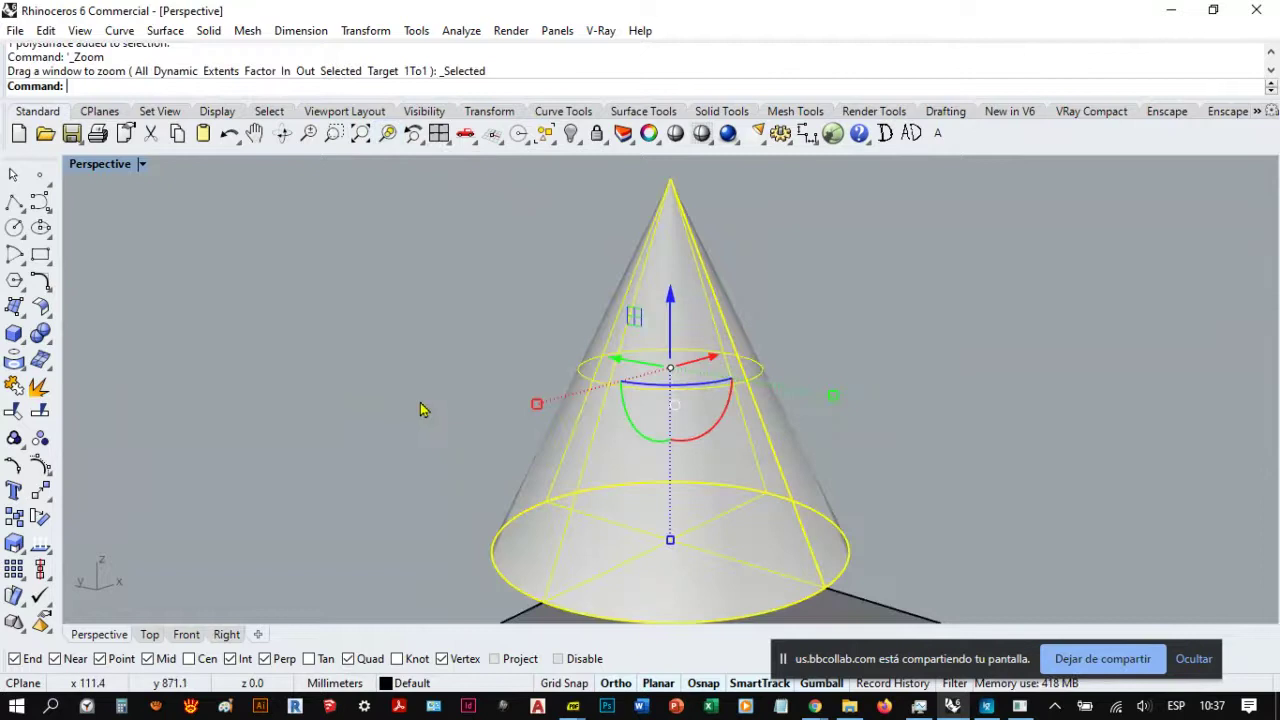
right_click_drag(423, 409, 453, 454)
scroll(572, 490, "up", 9)
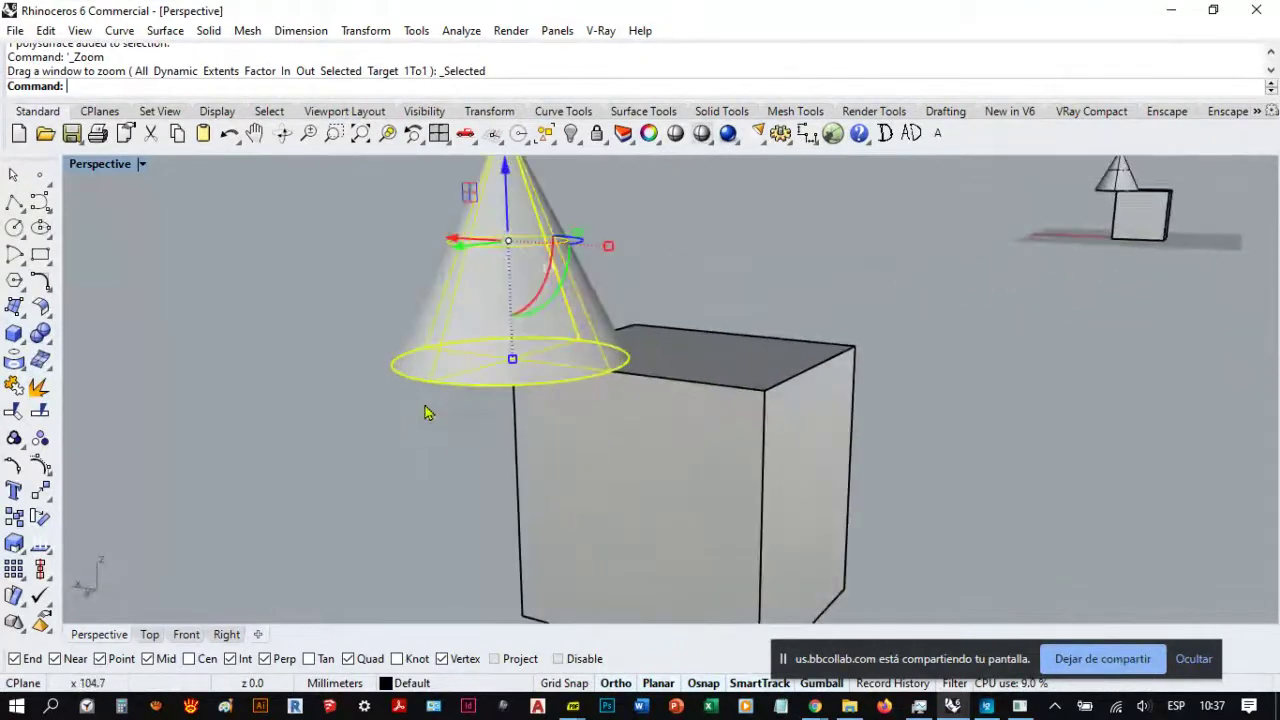
Step: Clear the cone selection and inspect both groups of solids alternately, up close and from a distance
scroll(426, 406, "down", 6)
scroll(569, 467, "down", 6)
left_click(785, 360)
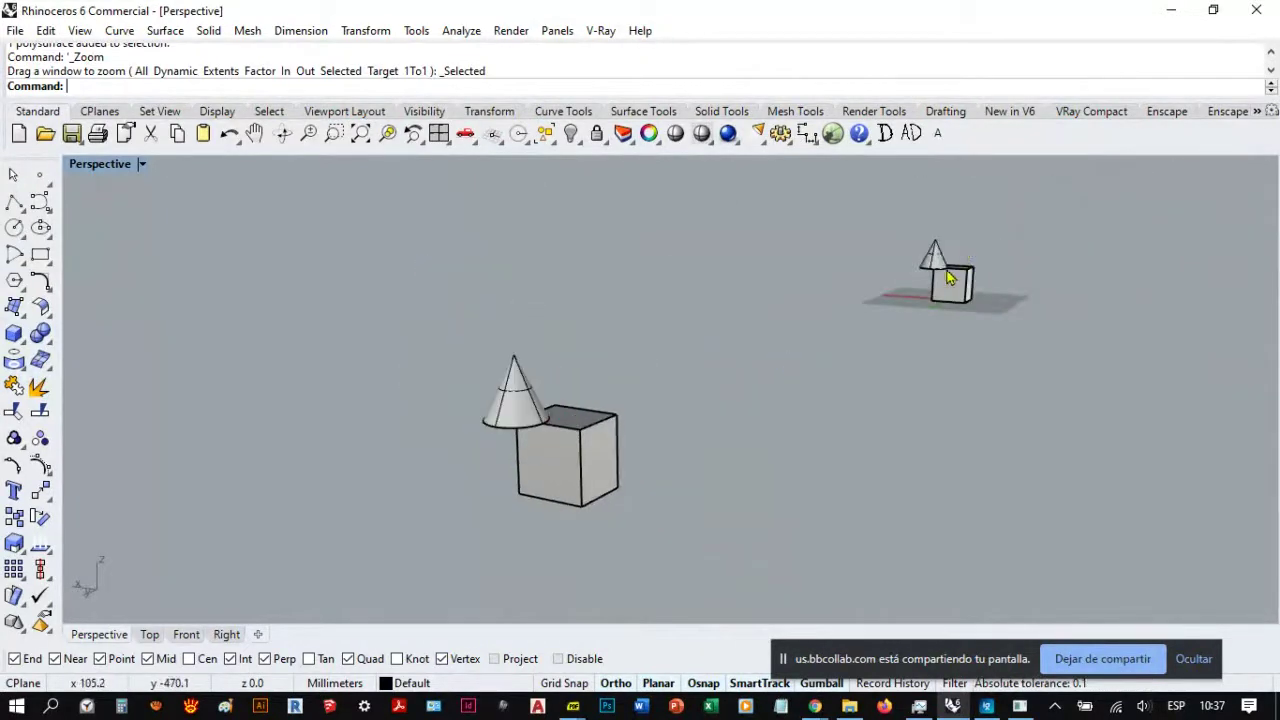
scroll(529, 434, "up", 8)
scroll(356, 423, "down", 3)
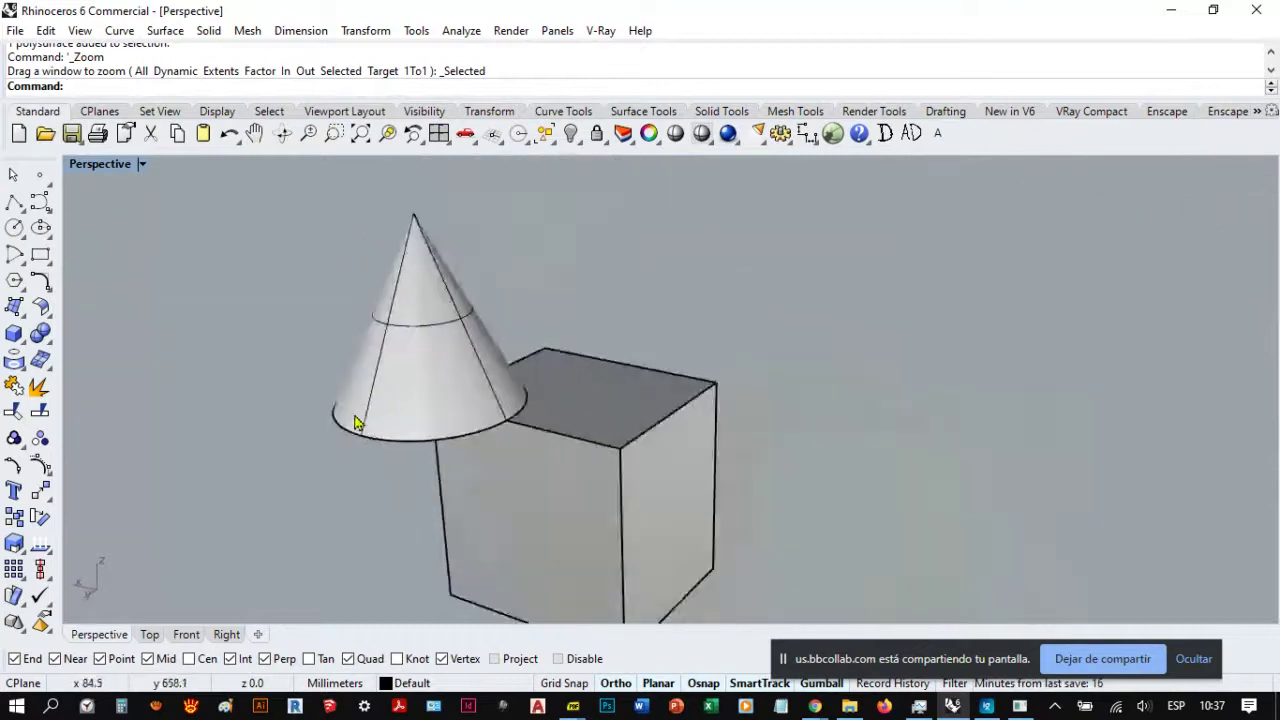
scroll(786, 423, "down", 4)
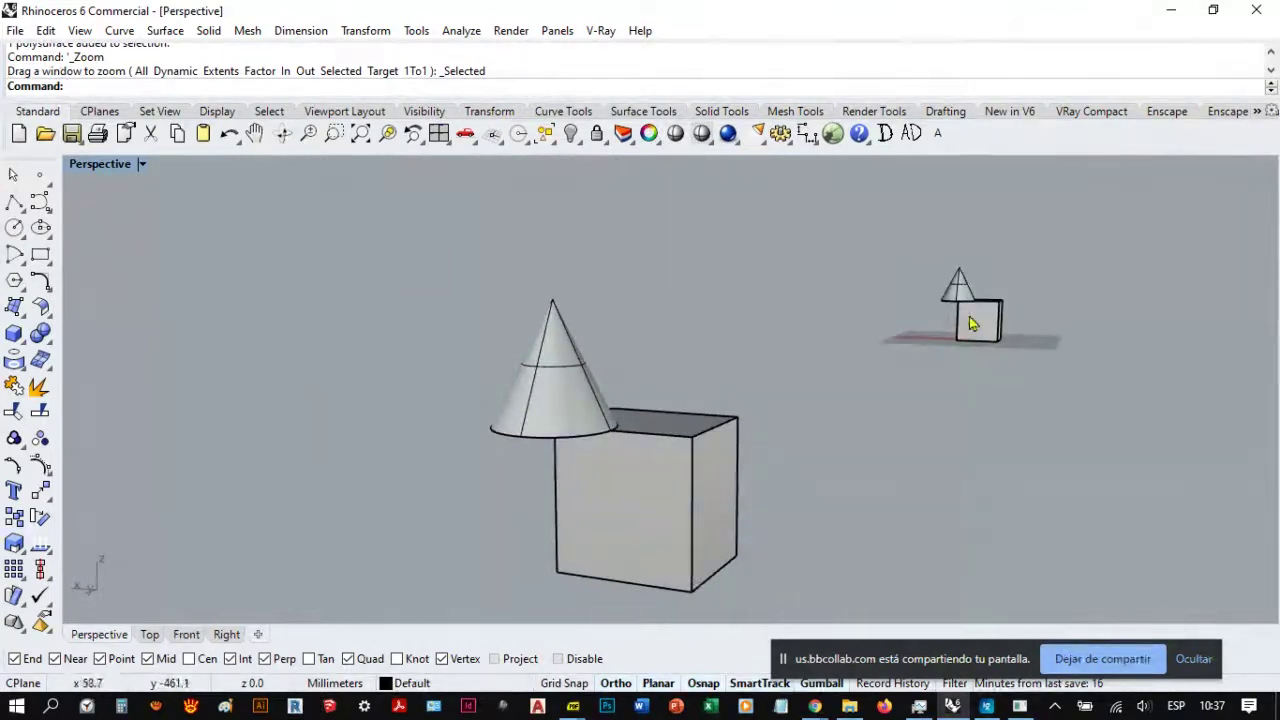
scroll(1015, 325, "up", 4)
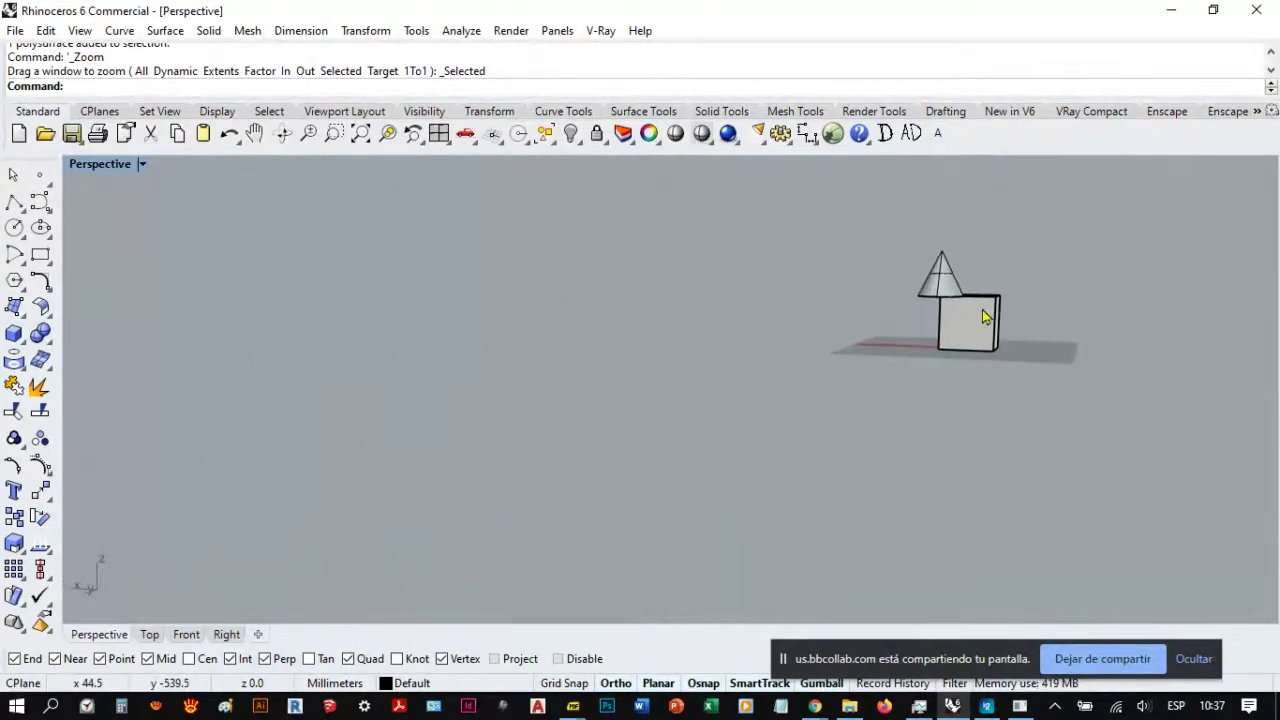
scroll(980, 330, "up", 5)
scroll(851, 406, "down", 3)
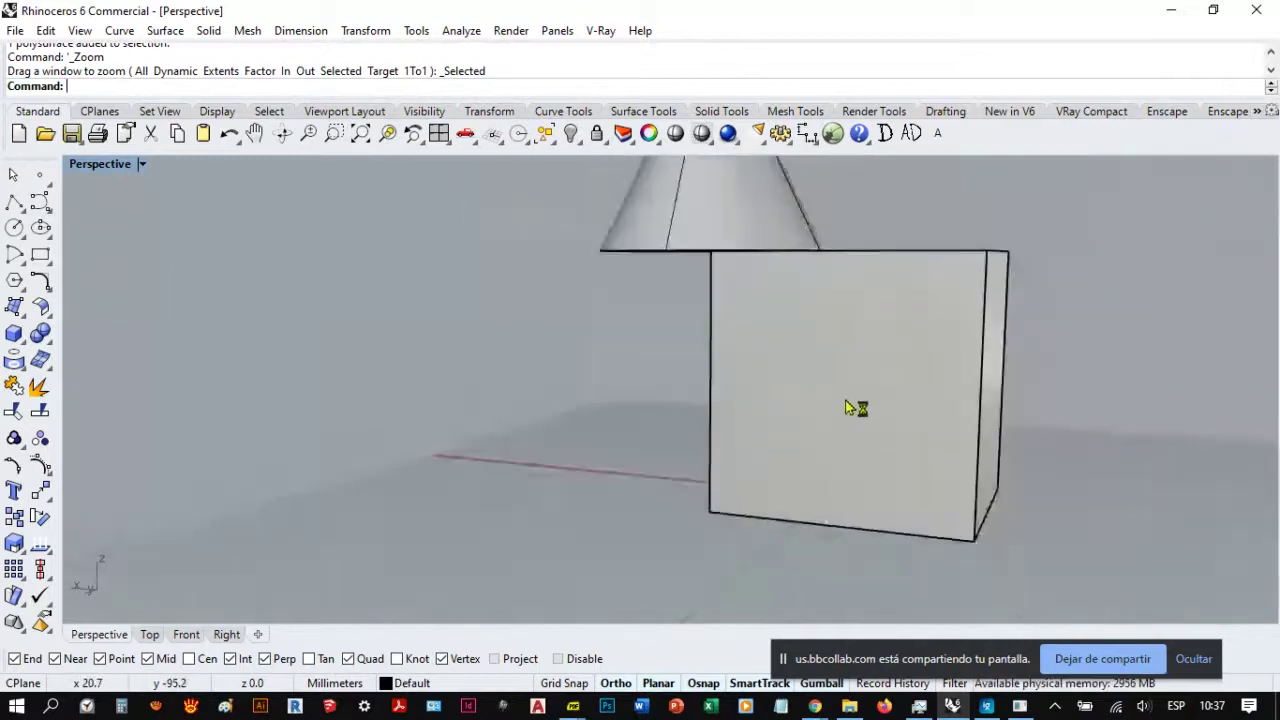
scroll(752, 410, "up", 3)
scroll(752, 410, "down", 10)
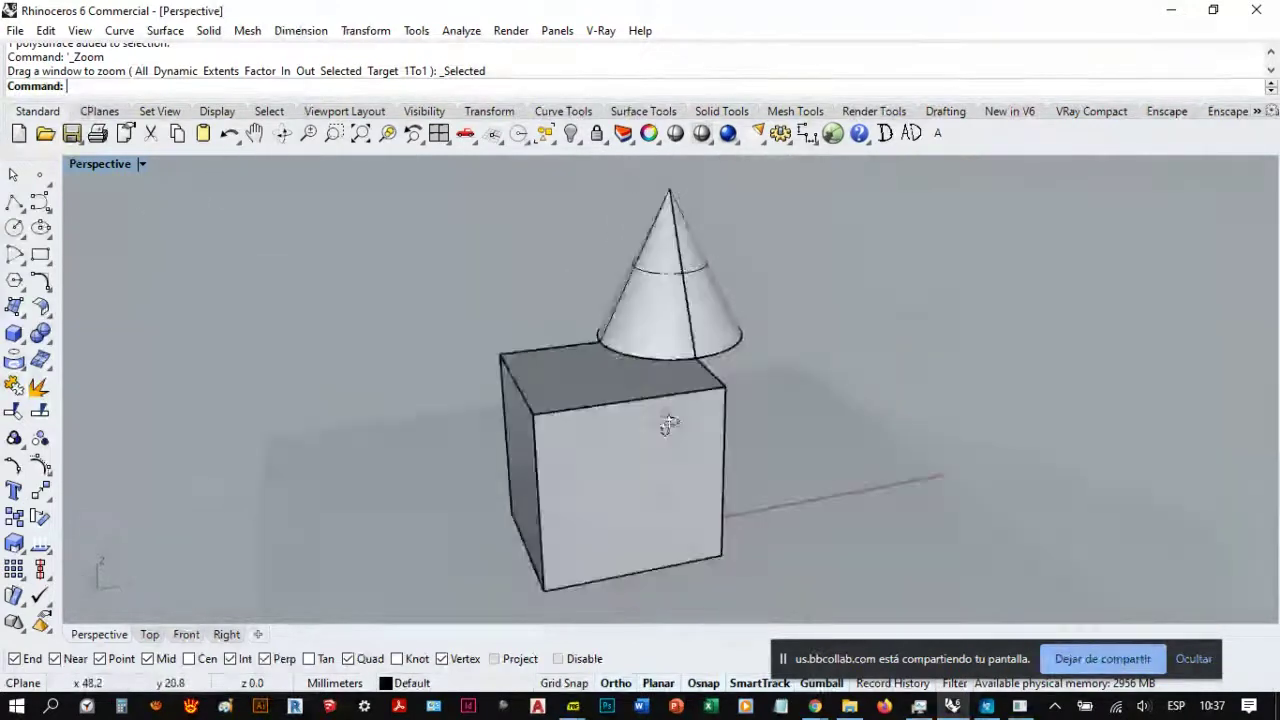
Step: Zoom to the distant copied box, orbit around it, and clear the selection
right_click_drag(462, 380, 600, 375)
right_click_drag(727, 355, 611, 380)
scroll(553, 411, "up", 2)
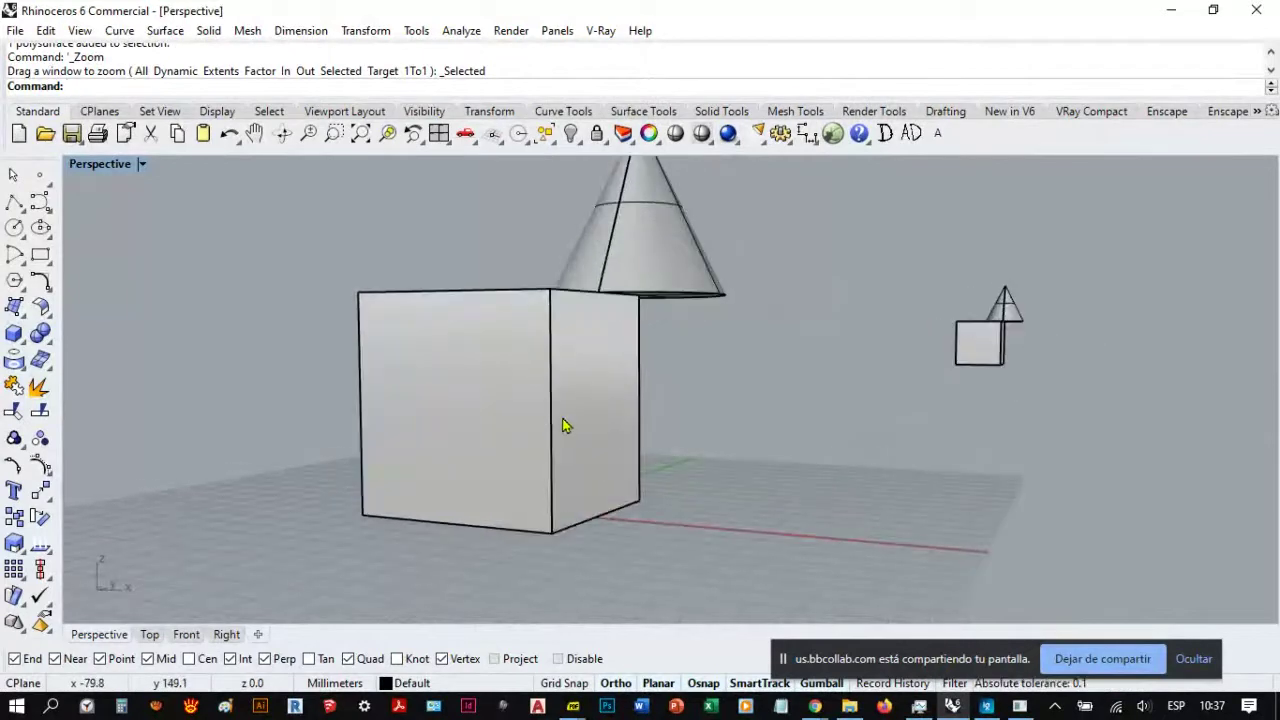
mouse_move(566, 497)
right_mouse_down()
mouse_move(586, 460)
mouse_move(567, 483)
right_mouse_up()
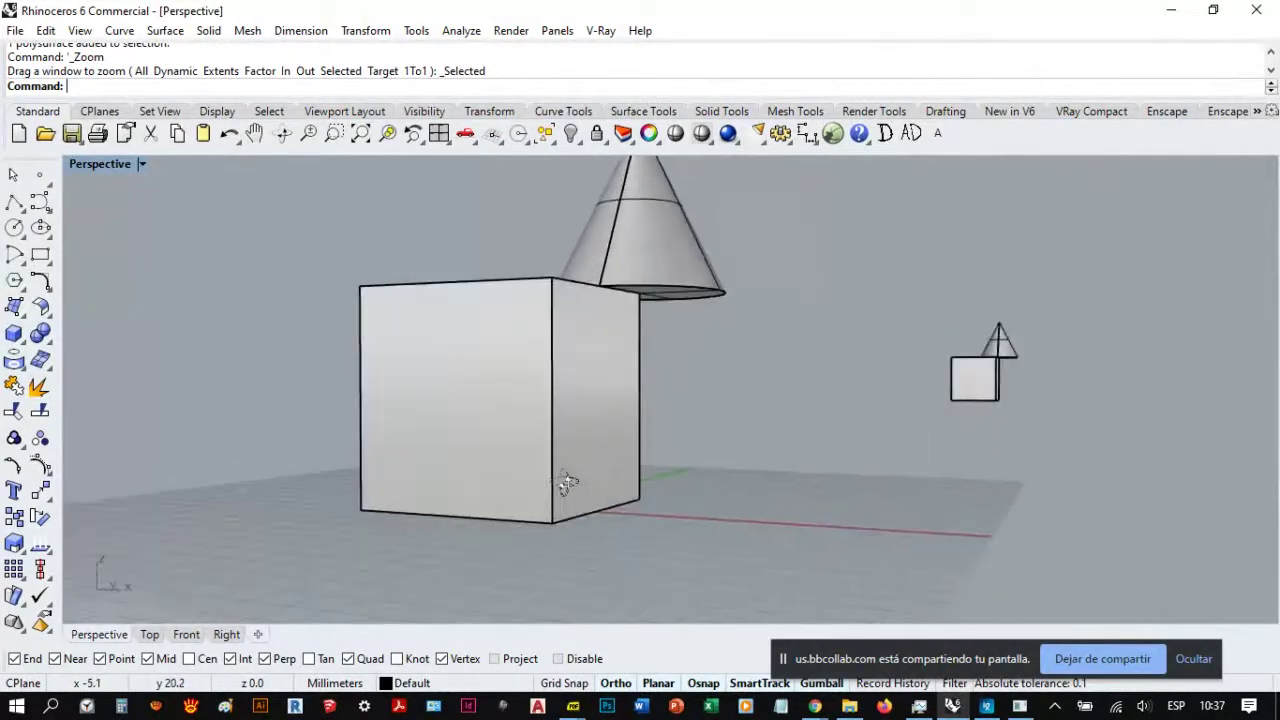
left_click(985, 379)
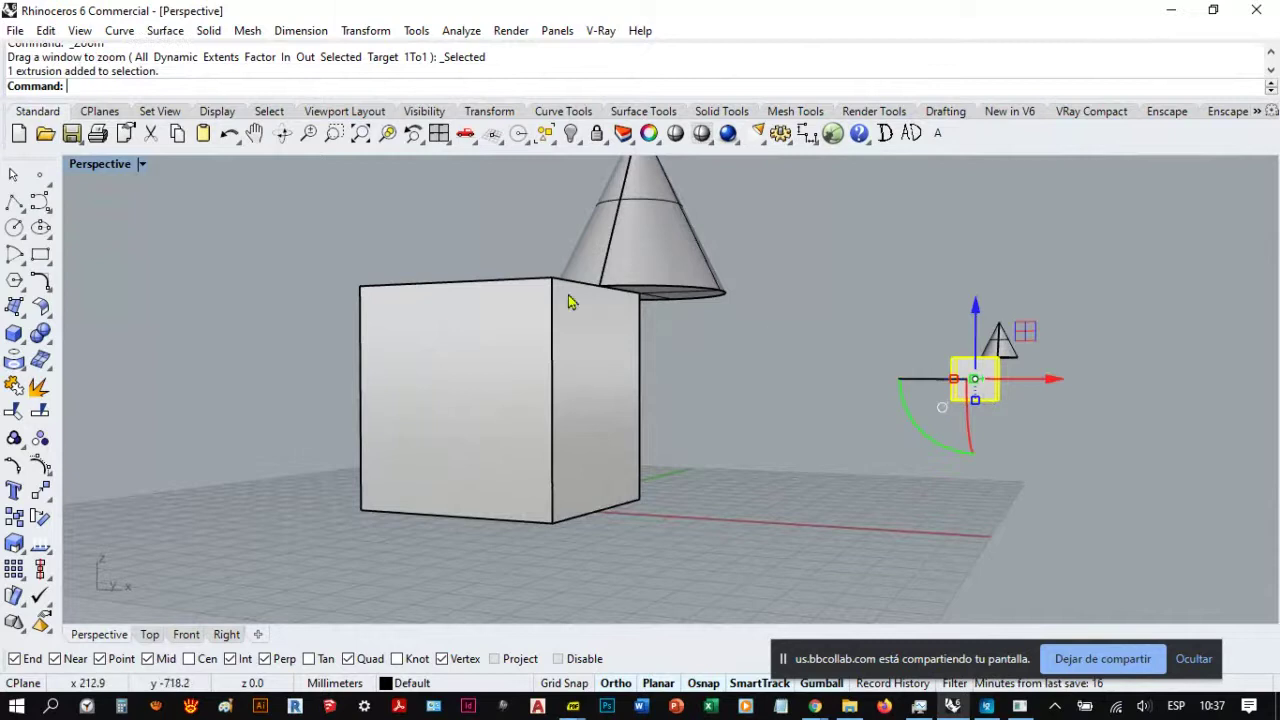
left_click(395, 137)
right_click_drag(580, 277, 871, 380)
key("Escape")
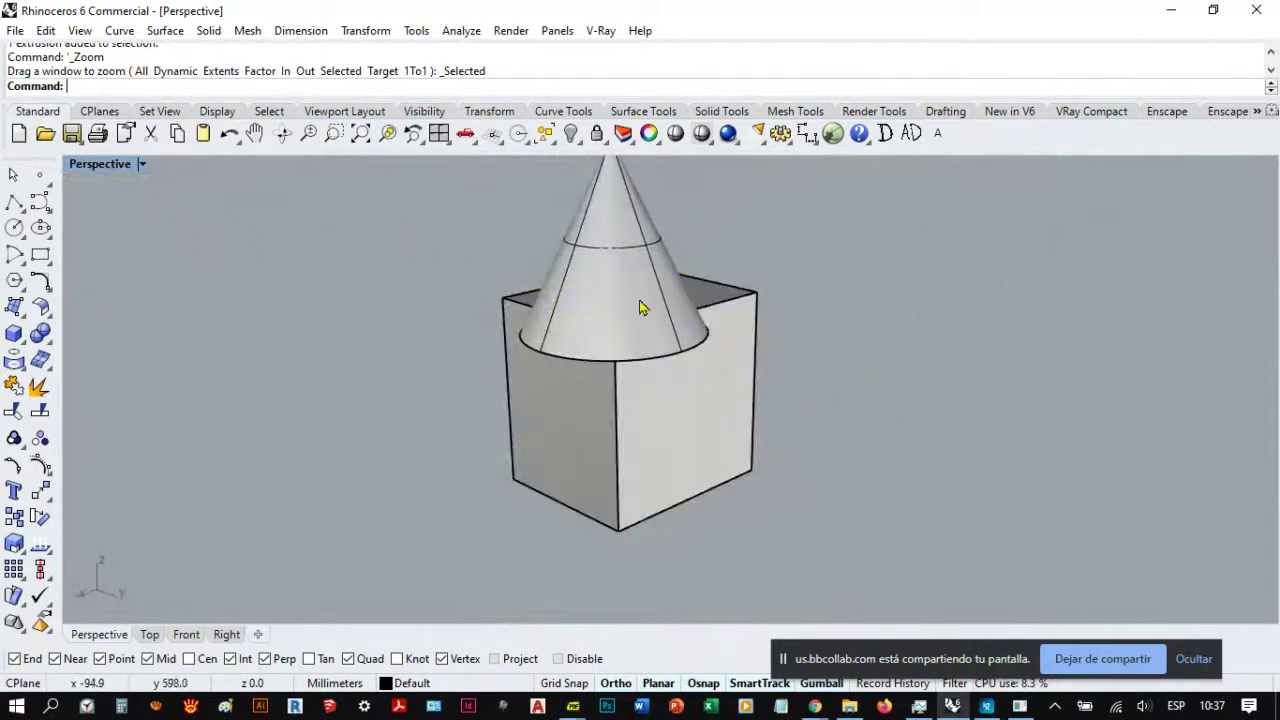
scroll(641, 307, "down", 3)
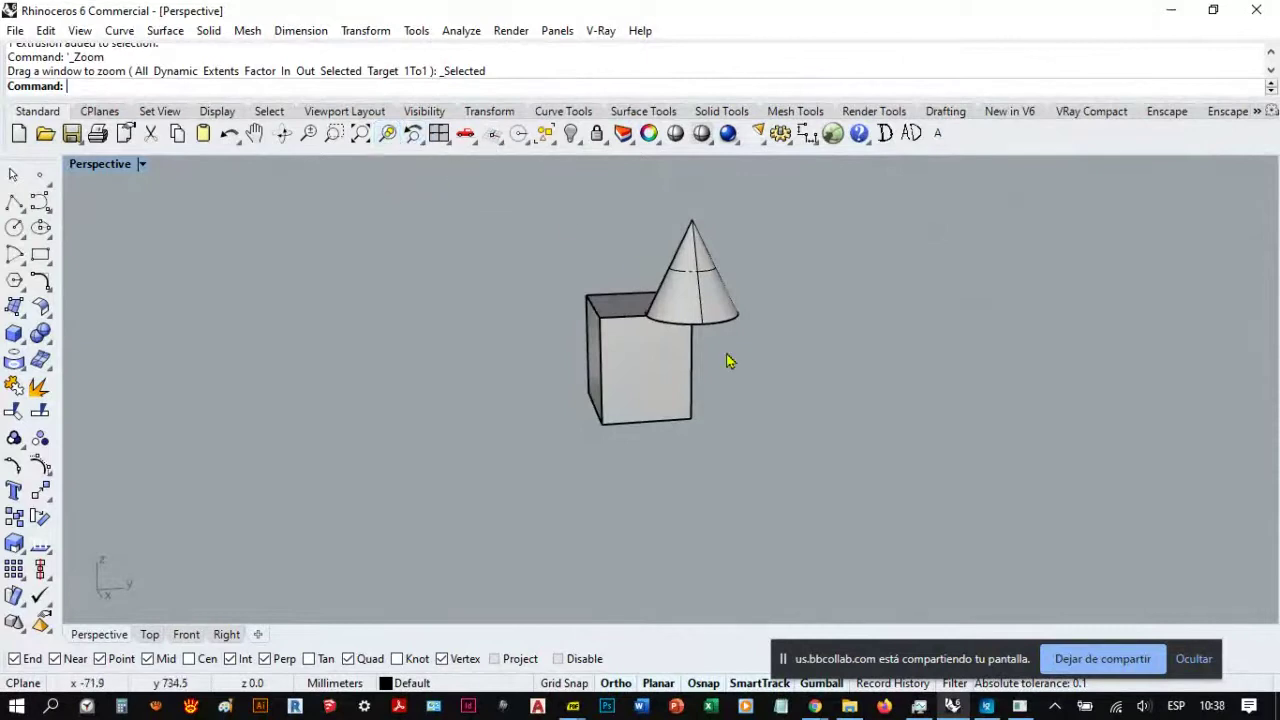
scroll(657, 394, "down", 4)
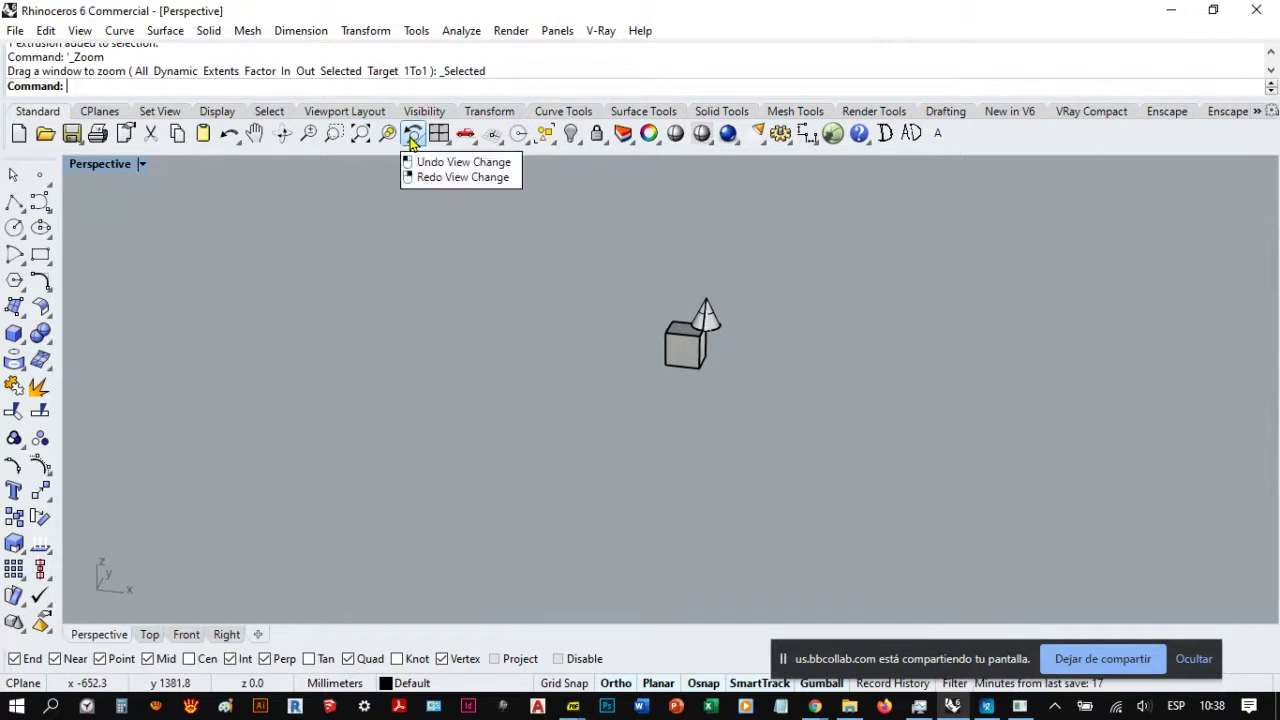
Step: Step back repeatedly through the earlier Perspective views with Undo View Change
left_click(412, 140)
left_click(412, 140)
left_click(412, 140)
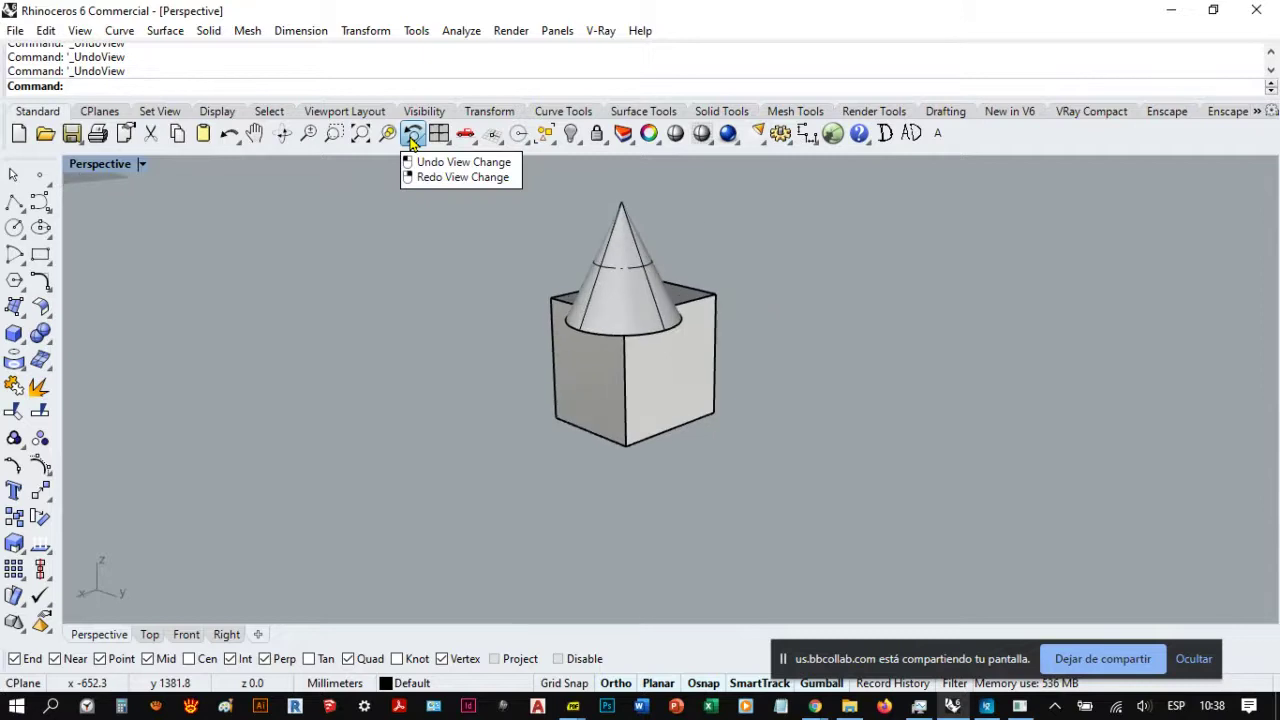
left_click(412, 140)
left_click(412, 140)
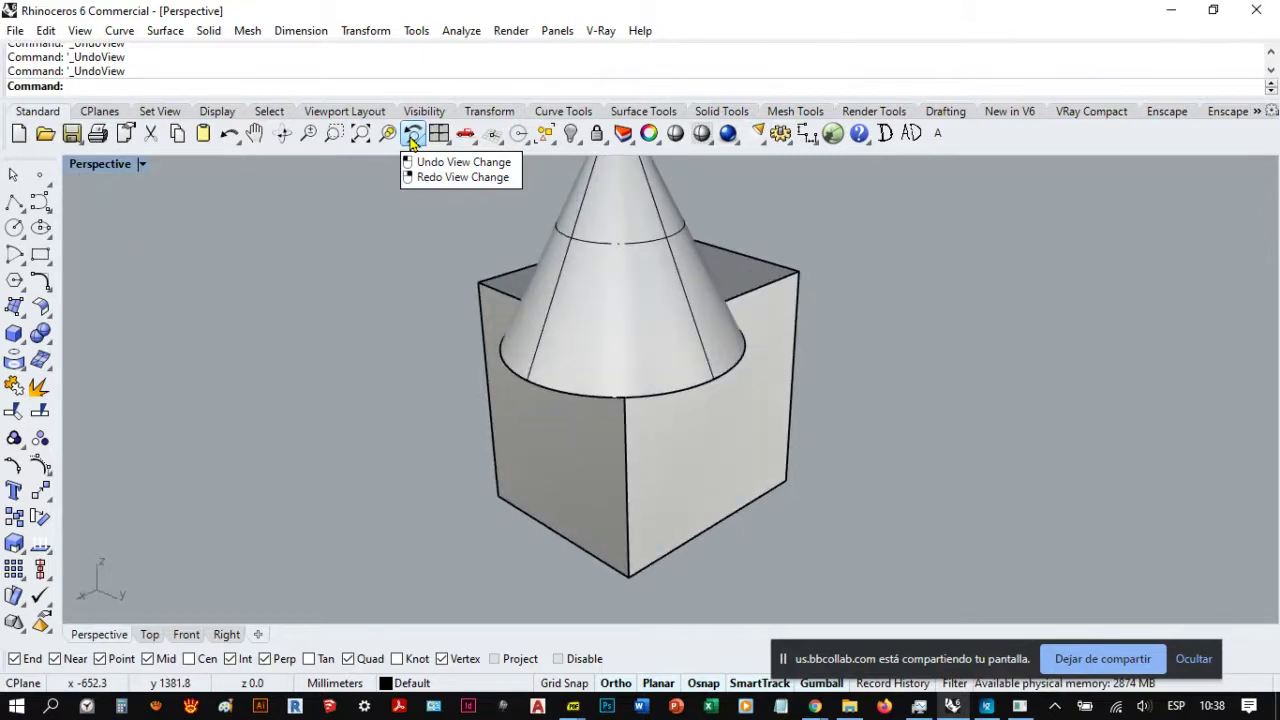
left_click(412, 140)
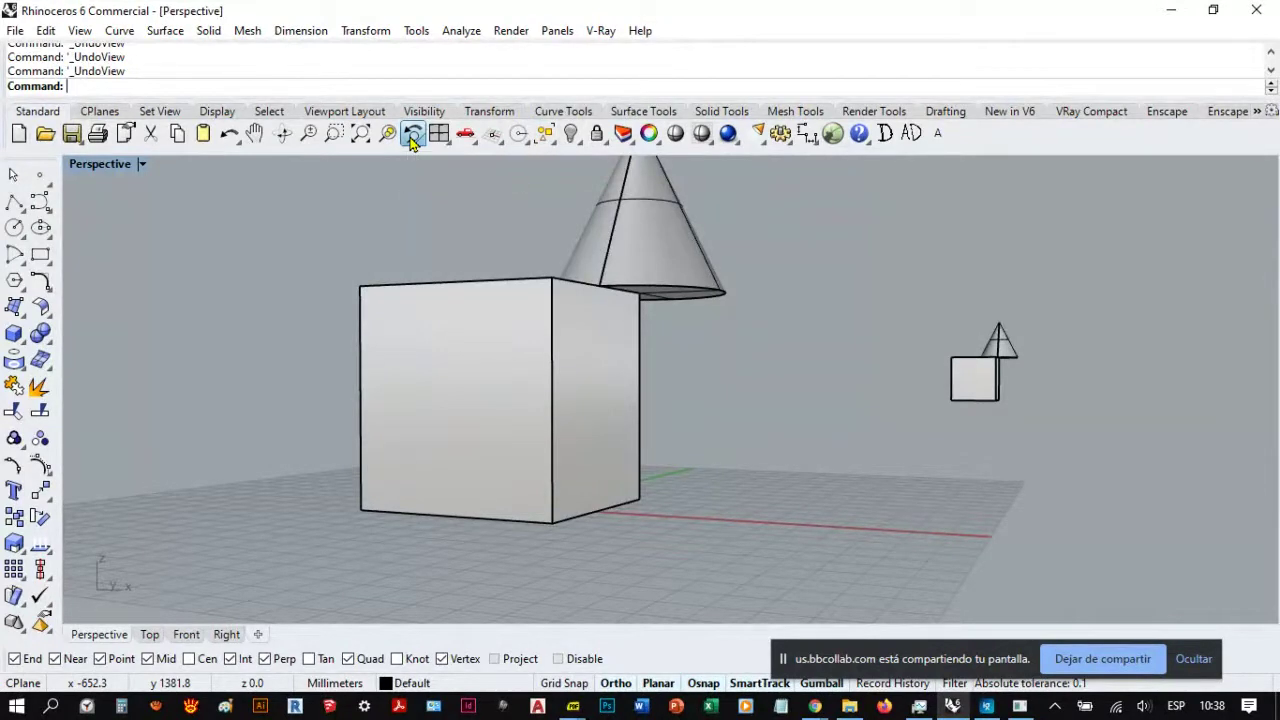
left_click(412, 140)
left_click(412, 140)
left_click(412, 140)
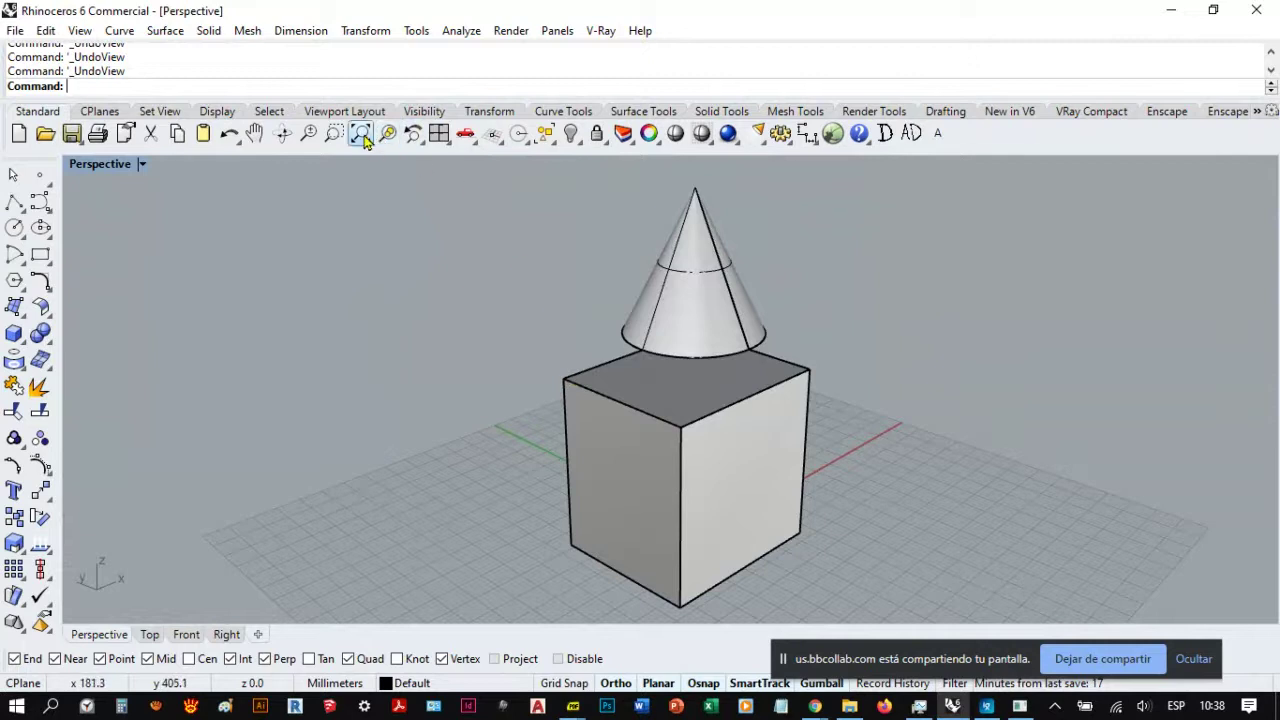
left_click(412, 140)
left_click(412, 140)
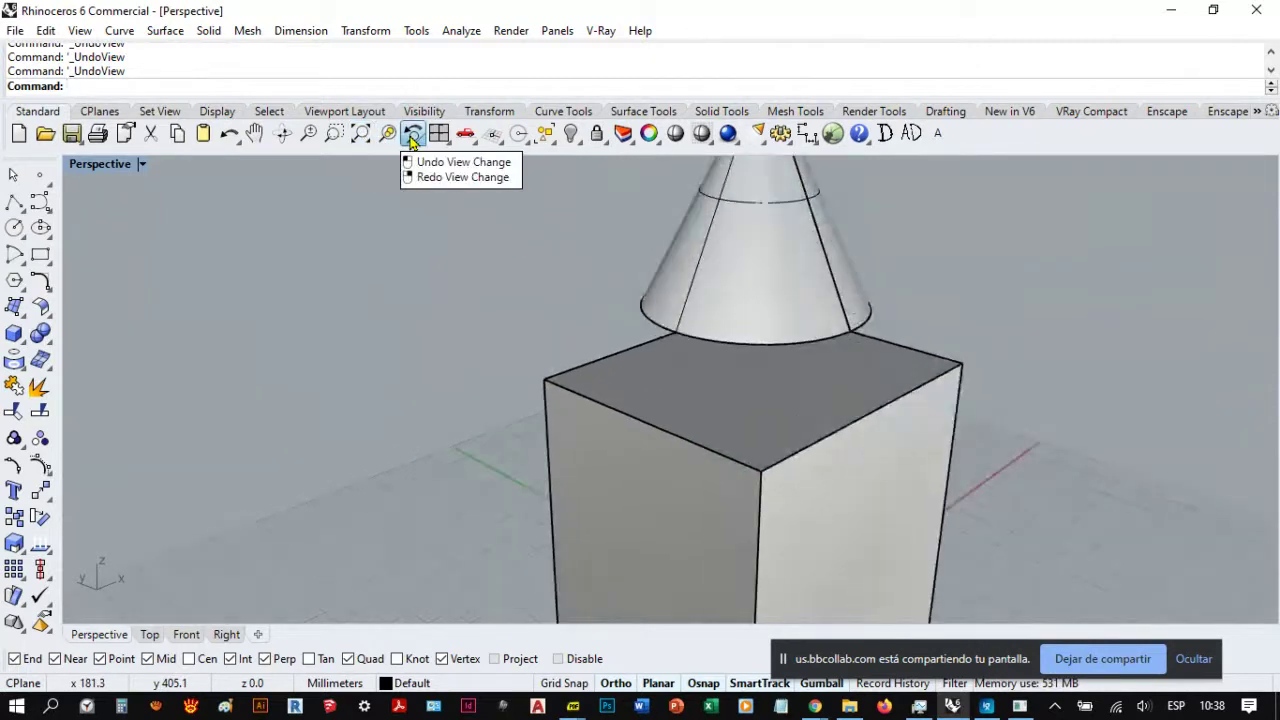
left_click(412, 140)
left_click(412, 140)
Step: Orbit around the original solids from farther away and try to redo the undone view changes
scroll(600, 398, "down", 5)
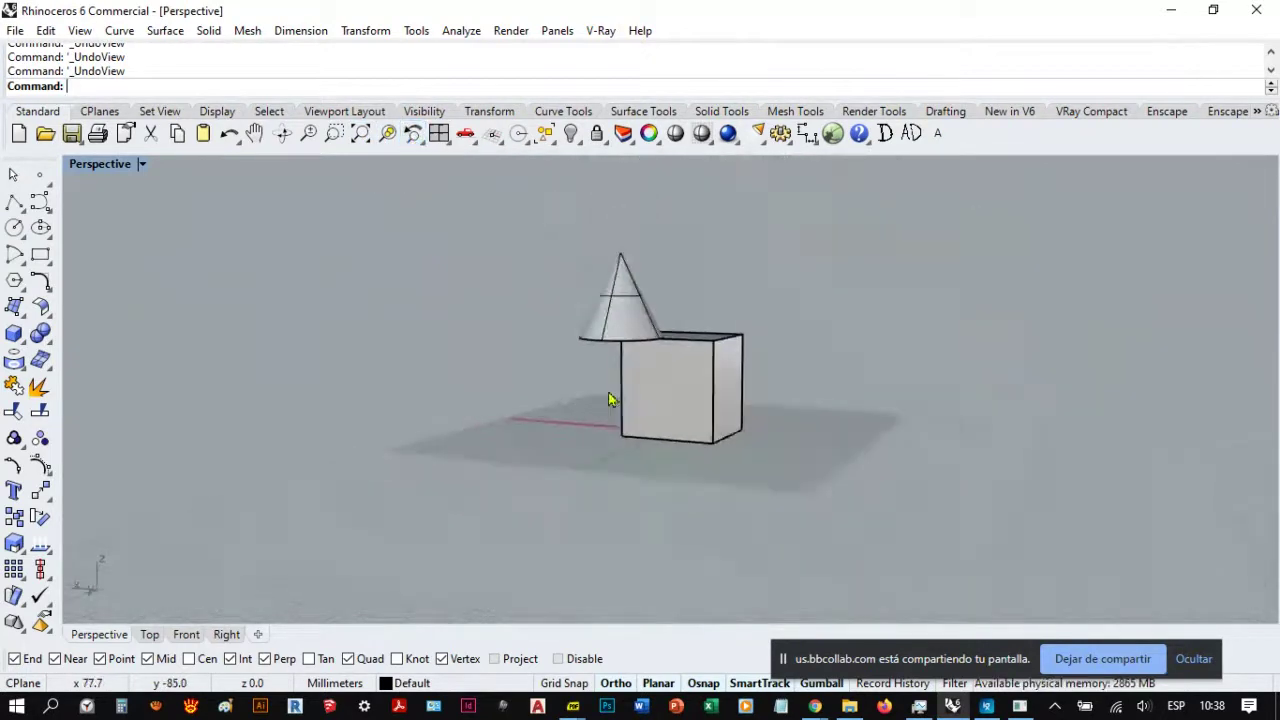
right_click_drag(608, 397, 480, 300)
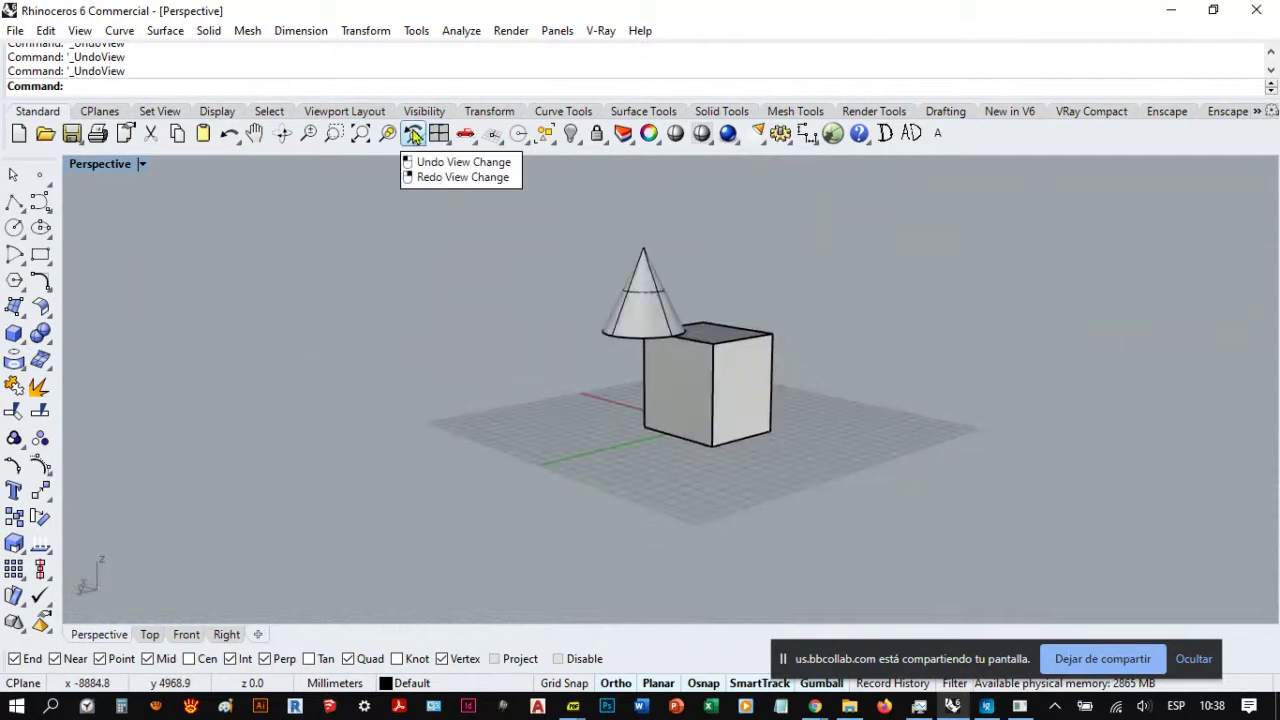
right_click(414, 141)
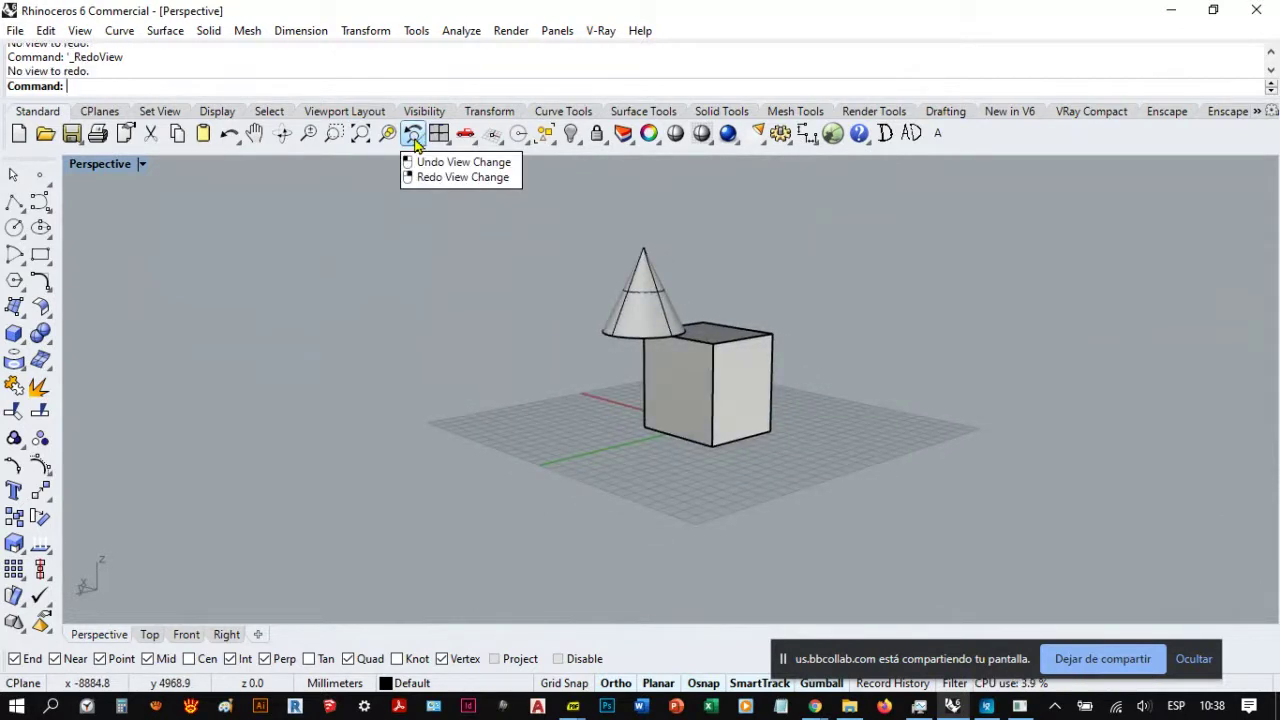
Step: Inspect the original box and cone from several angles, up close and from a distance
right_click_drag(729, 380, 657, 371)
scroll(711, 374, "up", 3)
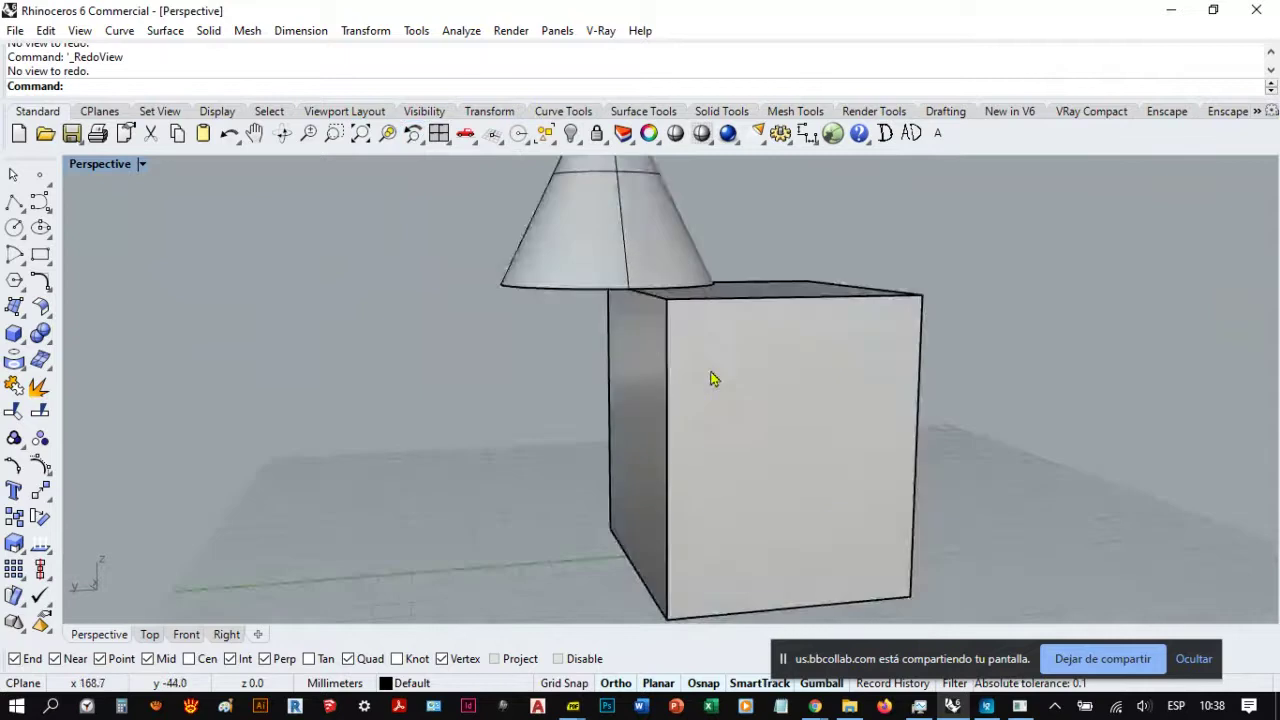
scroll(583, 455, "down", 1)
scroll(583, 455, "down", 4)
right_click_drag(662, 465, 720, 450)
scroll(688, 433, "up", 3)
right_click_drag(816, 505, 828, 506)
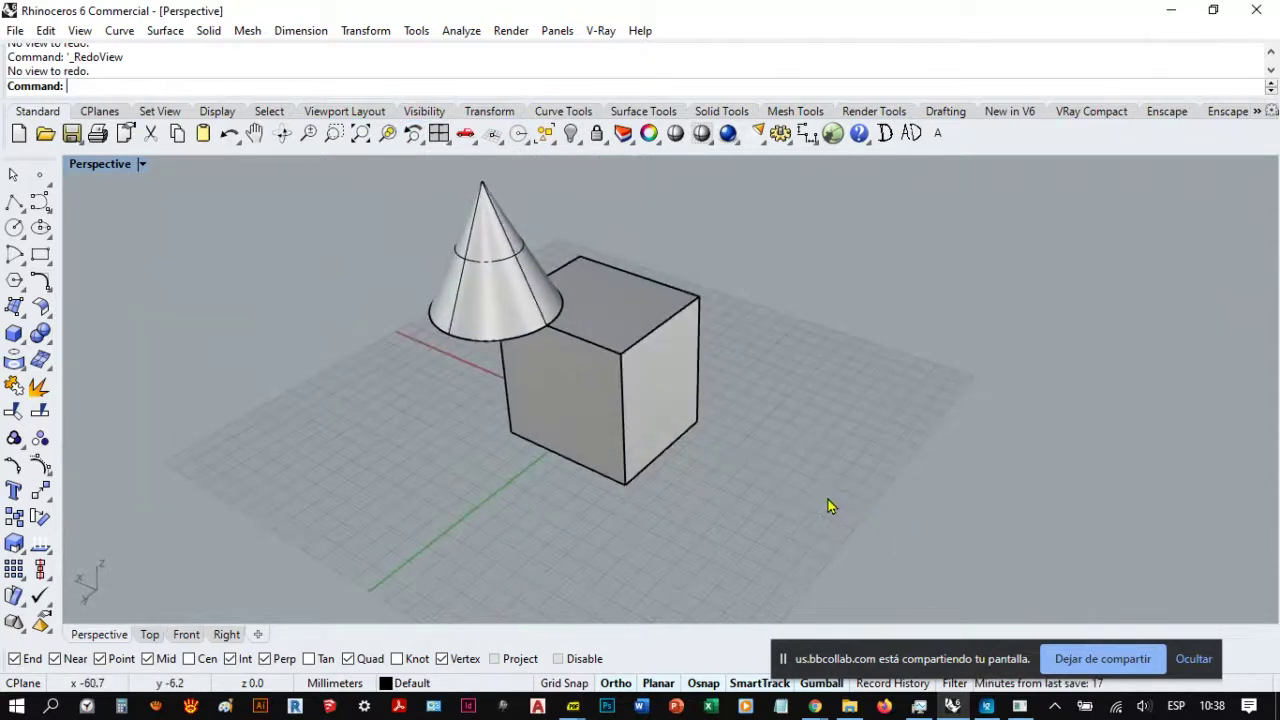
Step: Zoom to the selected original cone, orbit around it, and undo the view changes back to both solids
left_click(490, 295)
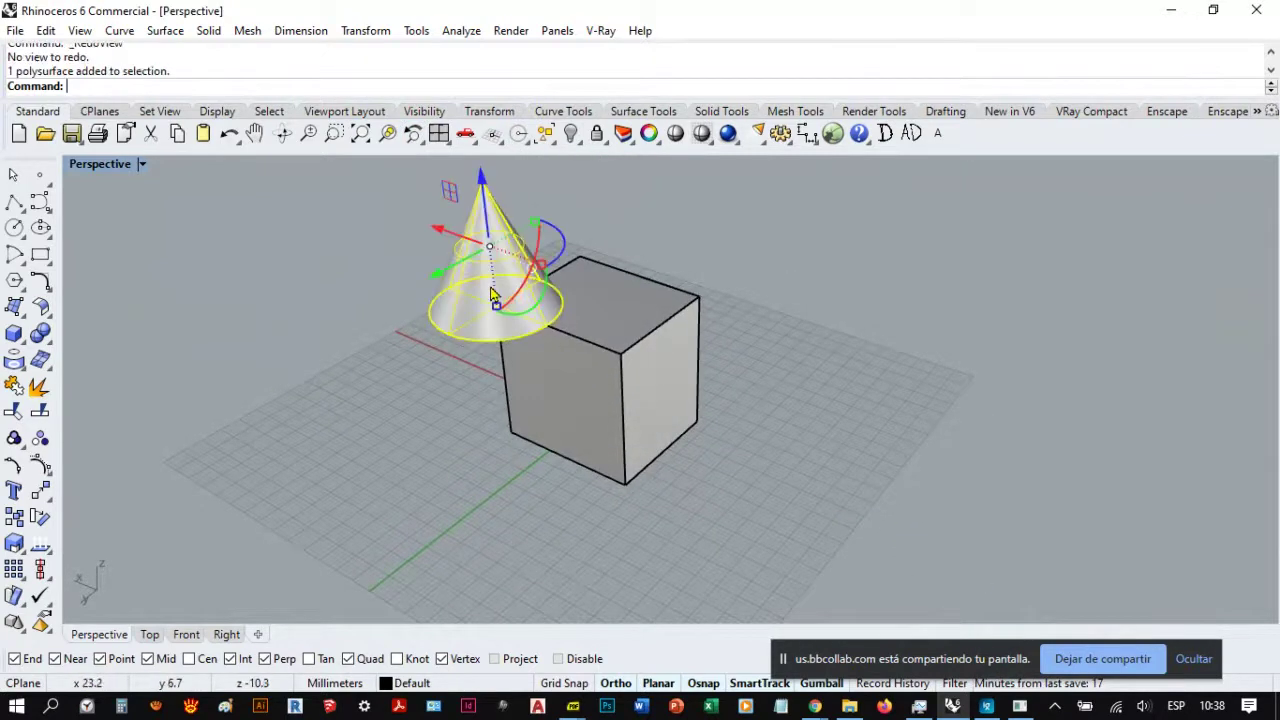
left_click(387, 134)
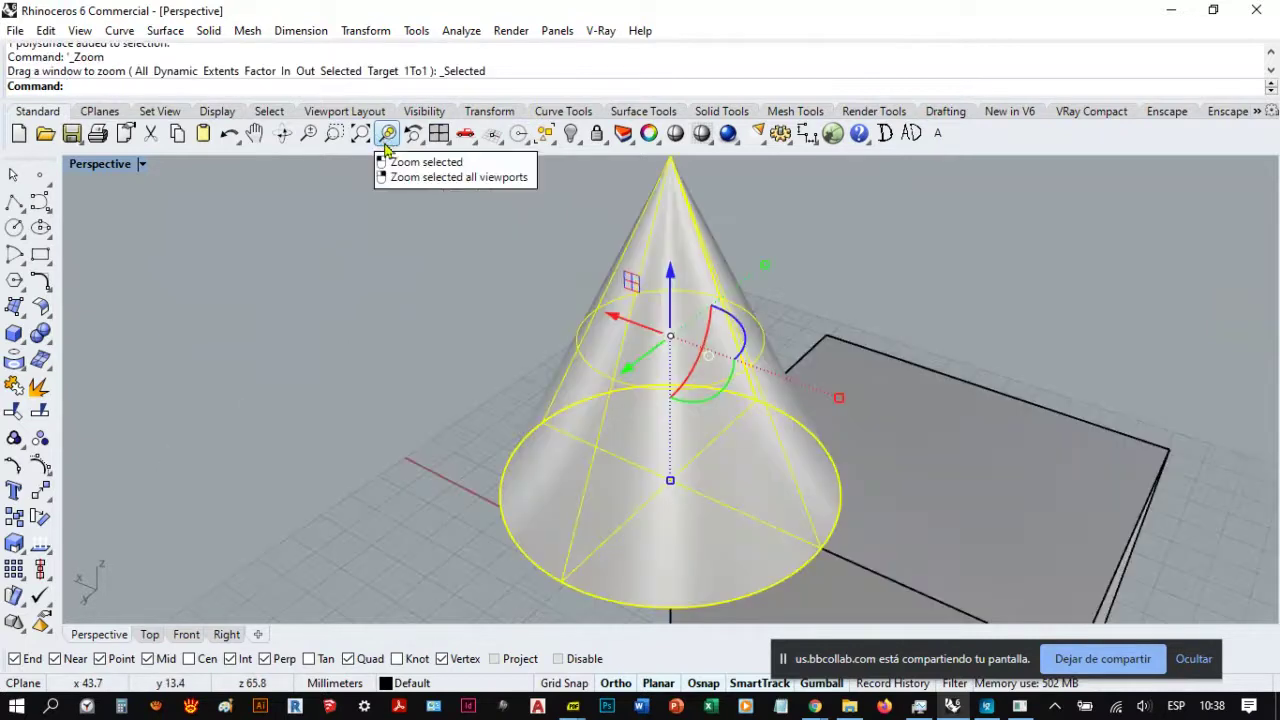
right_click_drag(384, 478, 765, 387)
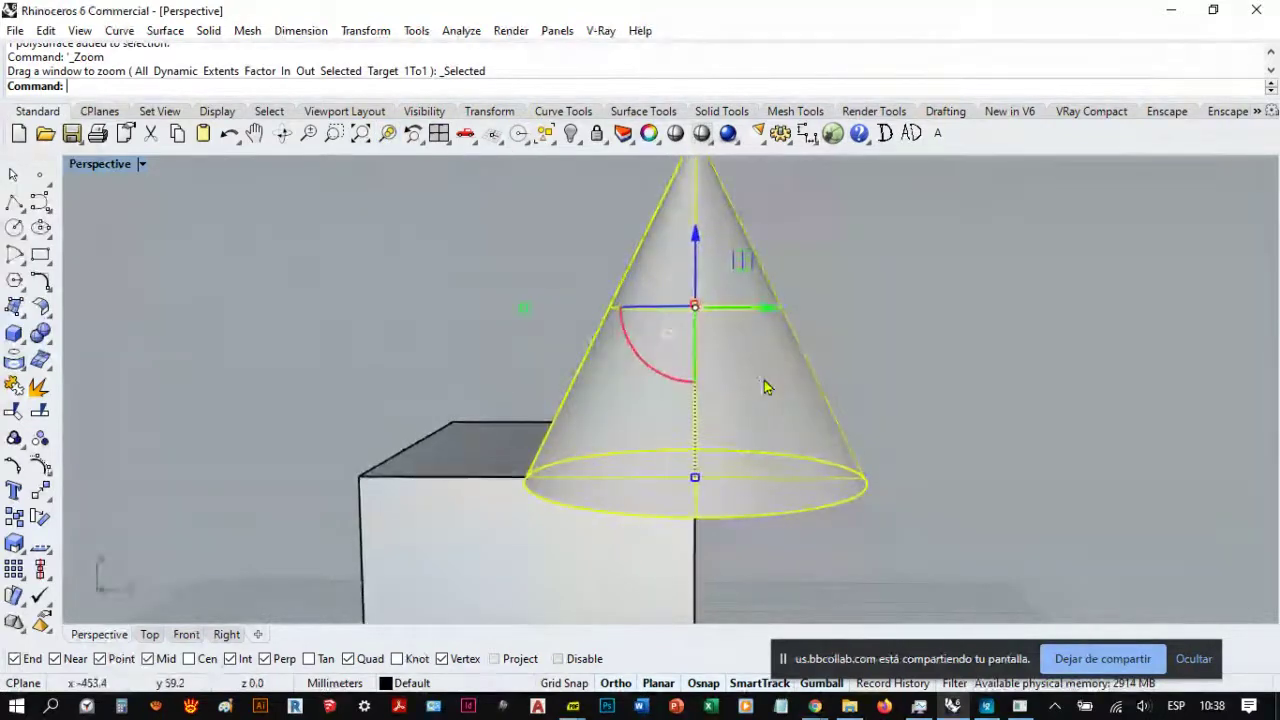
left_click(845, 357)
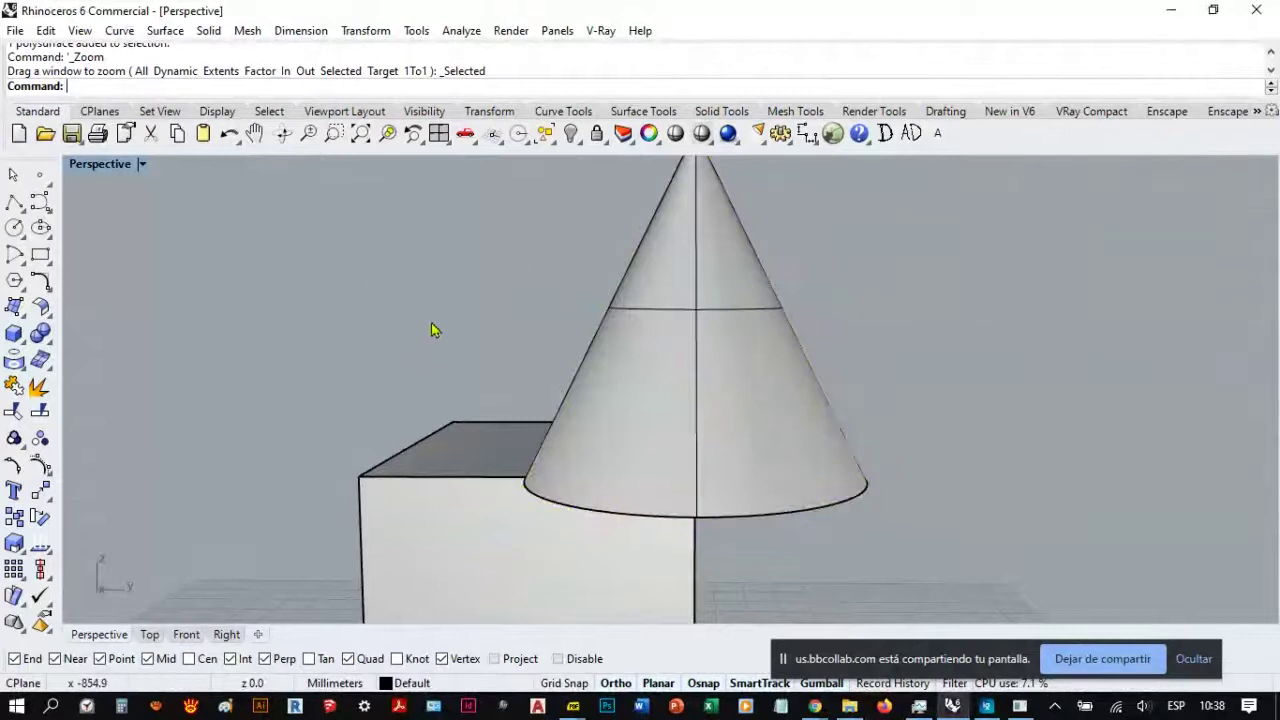
left_click(412, 142)
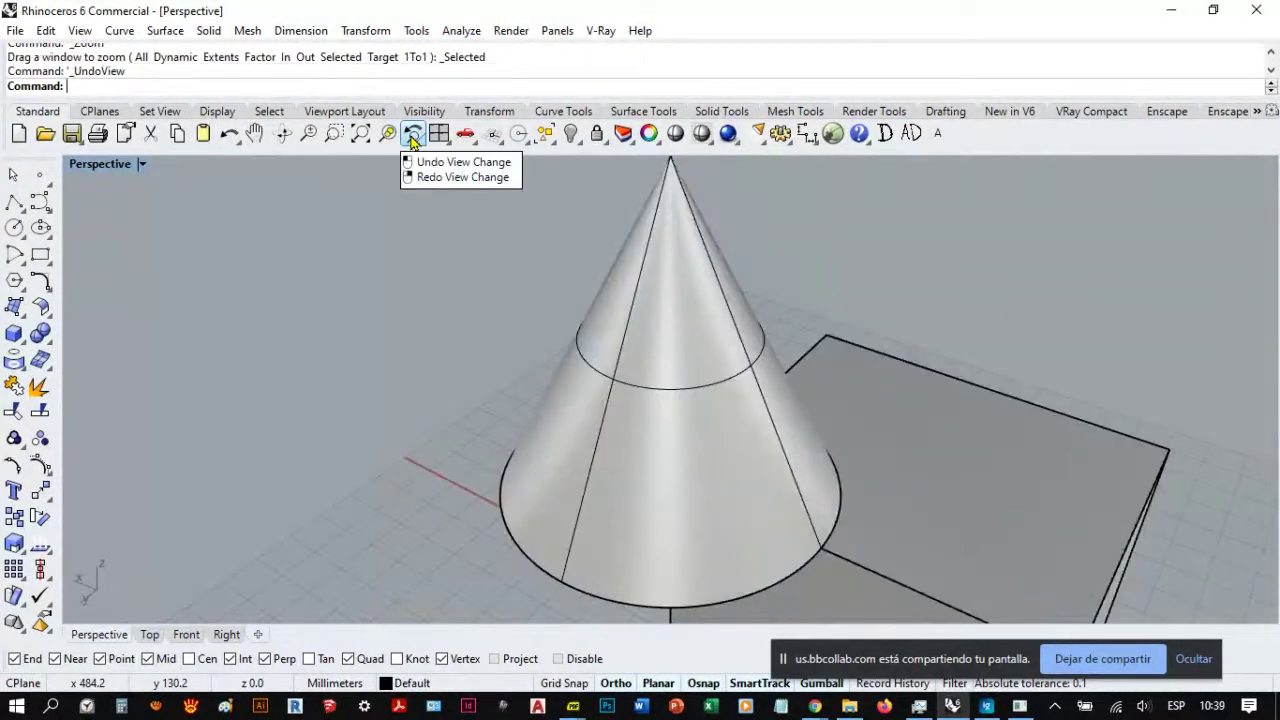
left_click(413, 141)
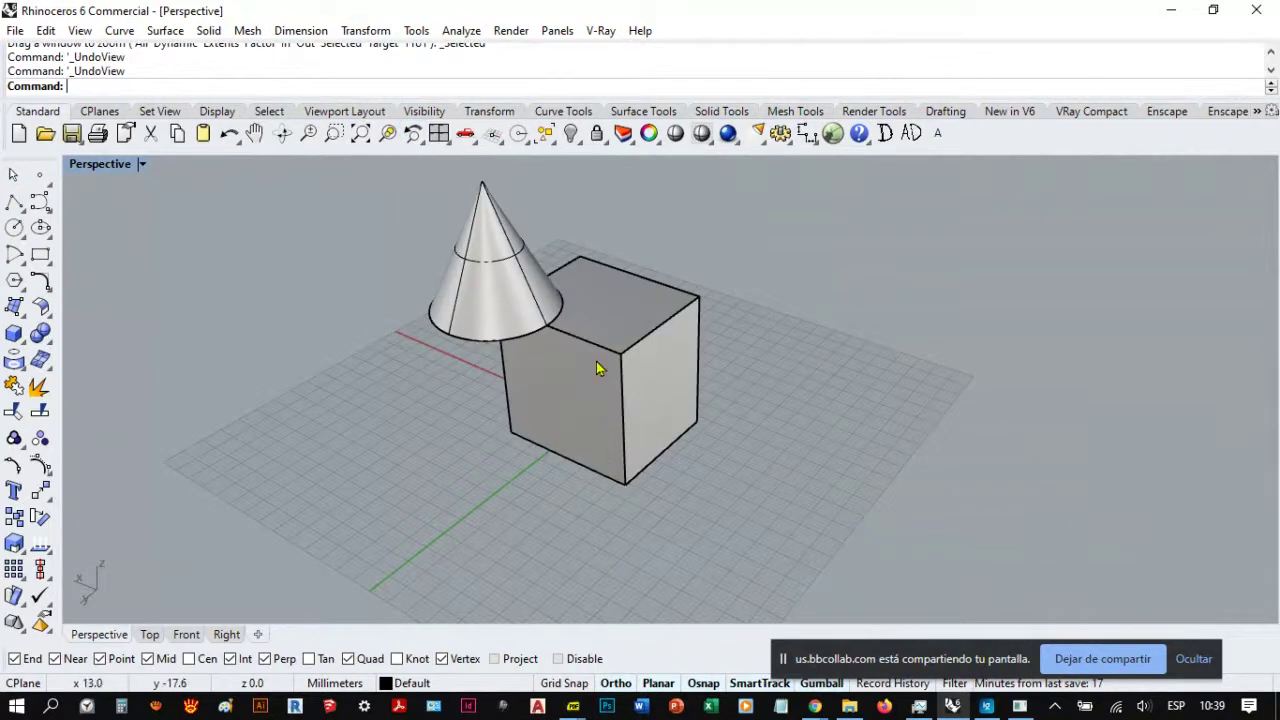
Step: Zoom to the original cone again, orbit around it, and undo the last view change before clearing the selection
left_click(497, 264)
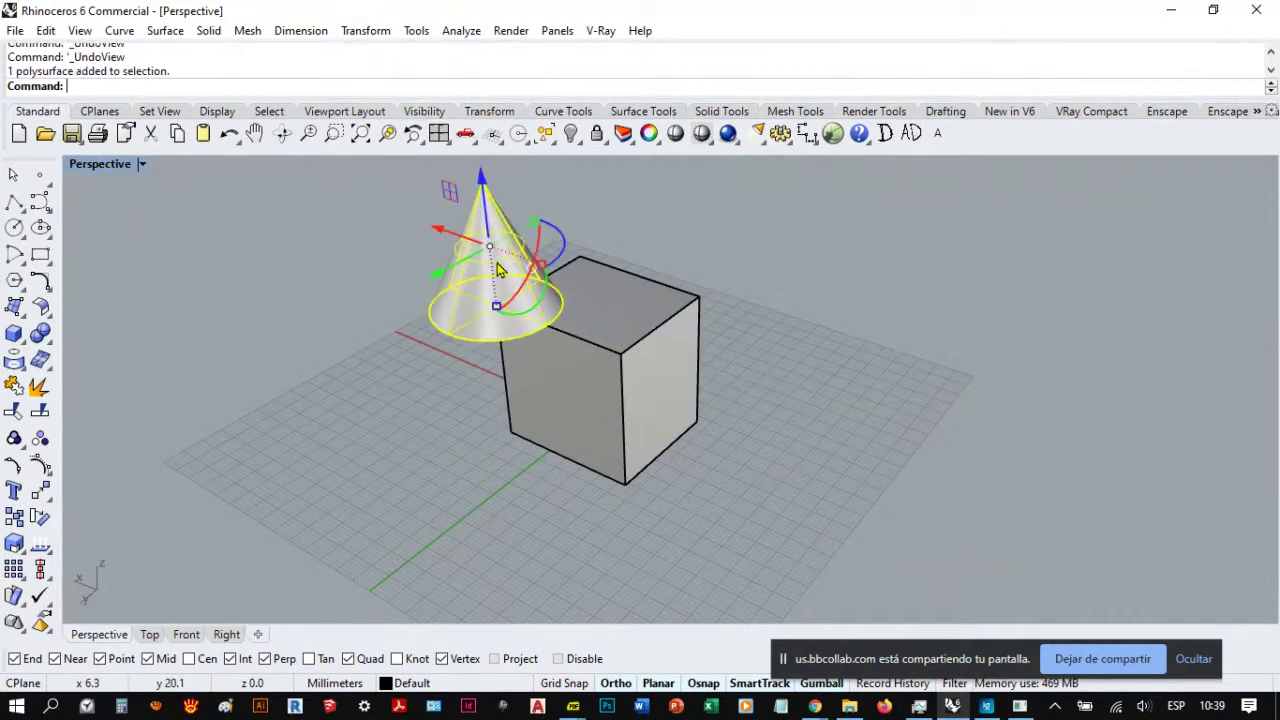
left_click(388, 135)
right_click_drag(428, 443, 814, 337)
scroll(626, 497, "down", 3)
right_click_drag(626, 497, 803, 434)
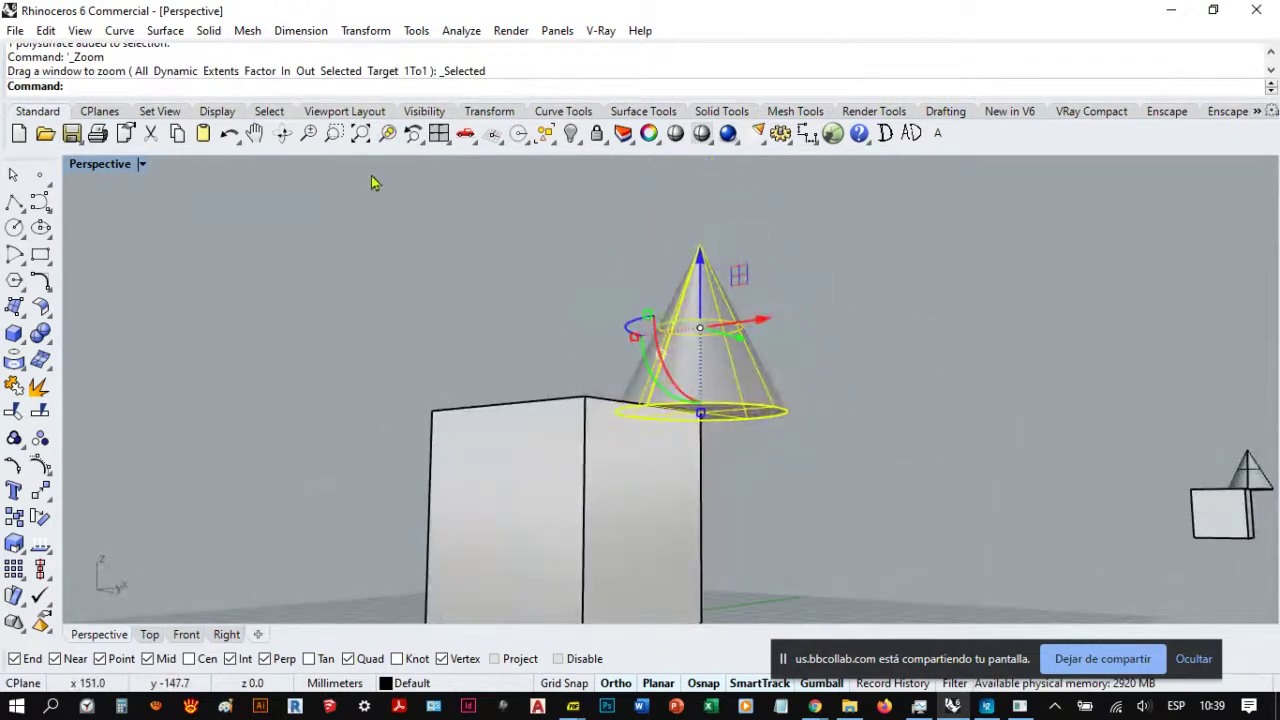
left_click(413, 135)
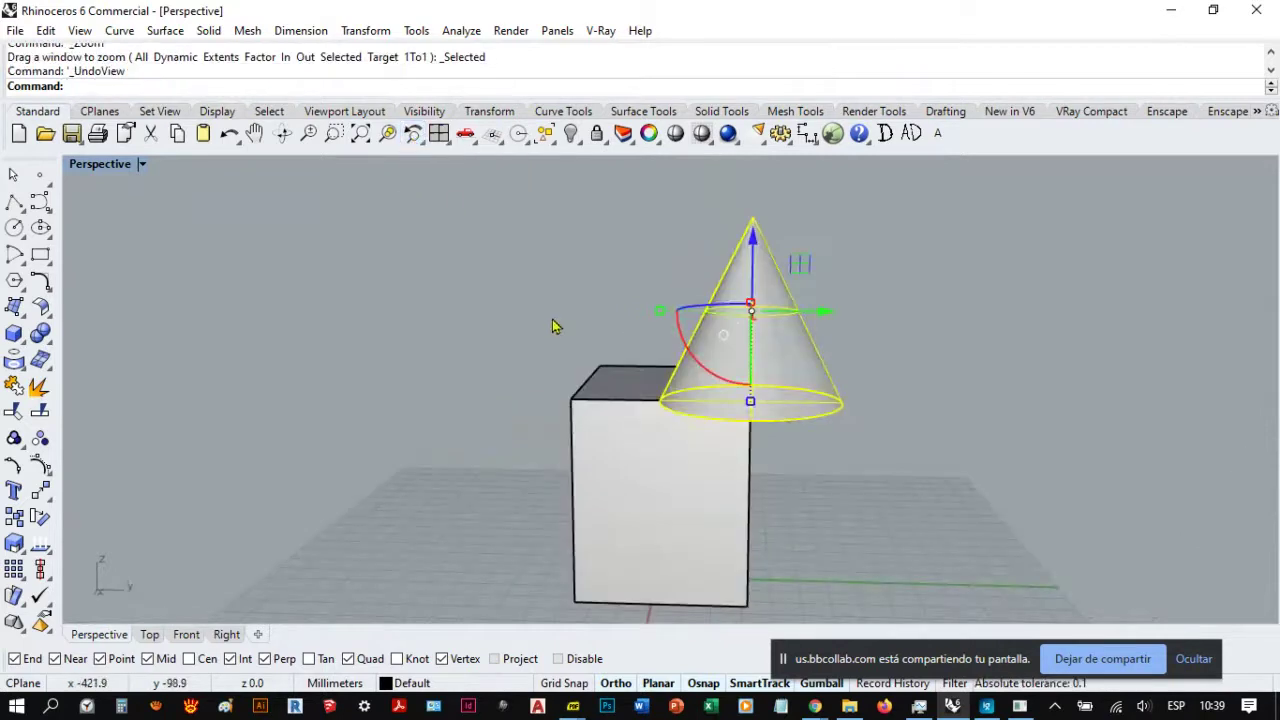
right_click_drag(565, 334, 508, 337)
left_click(508, 337)
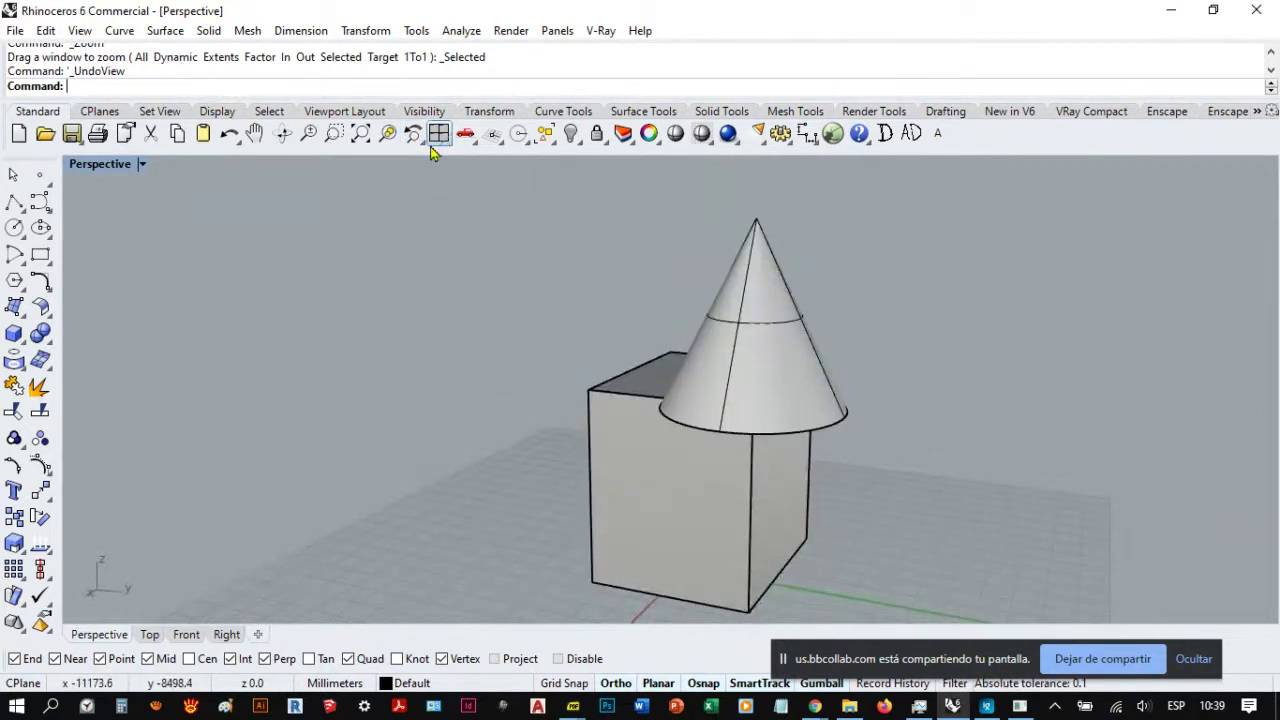
Step: Undo the recent Perspective view changes and redo them up to the latest view
left_click(413, 135)
left_click(413, 135)
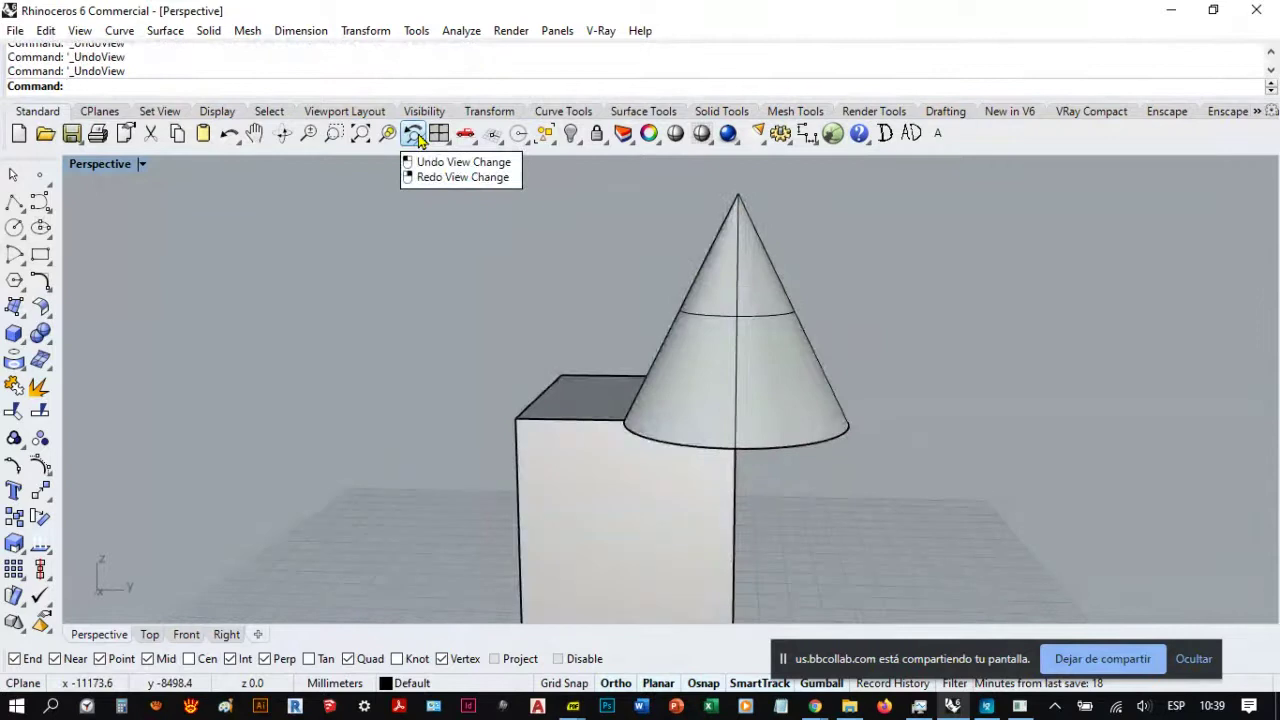
right_click(413, 135)
right_click(413, 135)
right_click(413, 135)
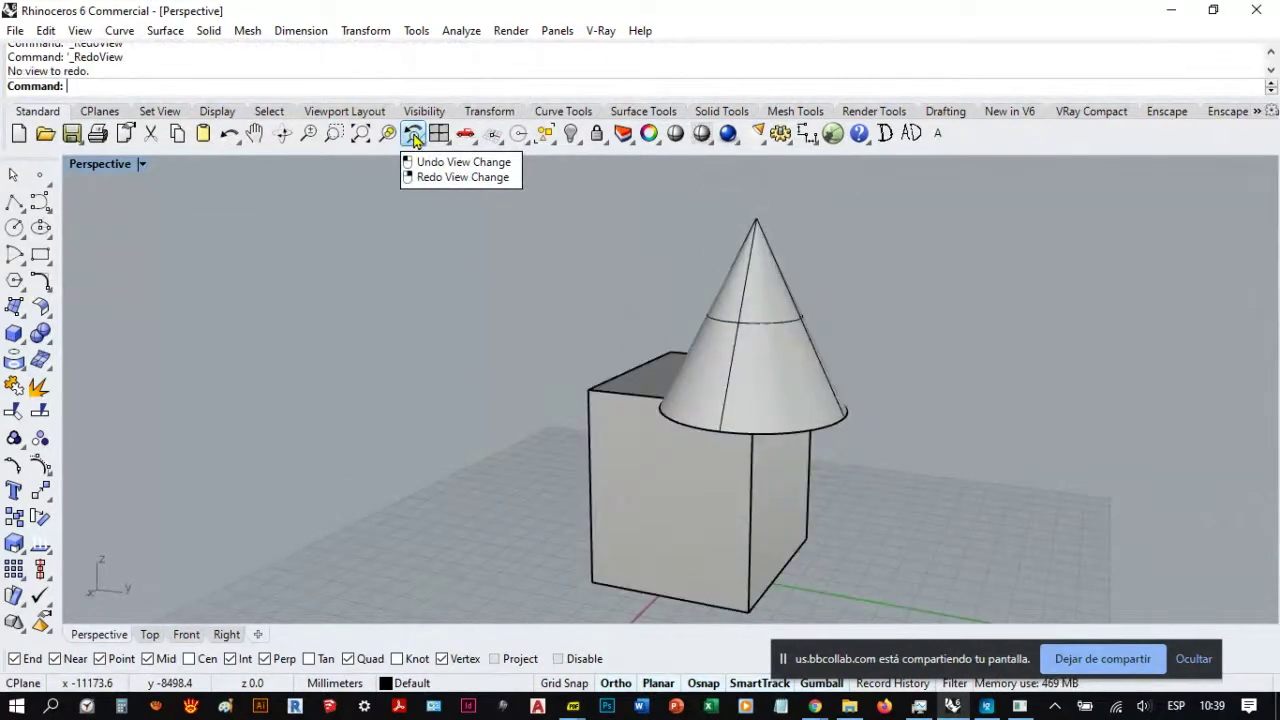
right_click(413, 135)
Step: Set the Perspective viewport's display mode to Wireframe and inspect the box and cone from several angles
mouse_move(816, 399)
right_mouse_down()
mouse_move(634, 414)
mouse_move(587, 399)
mouse_move(520, 290)
mouse_move(447, 118)
right_mouse_up()
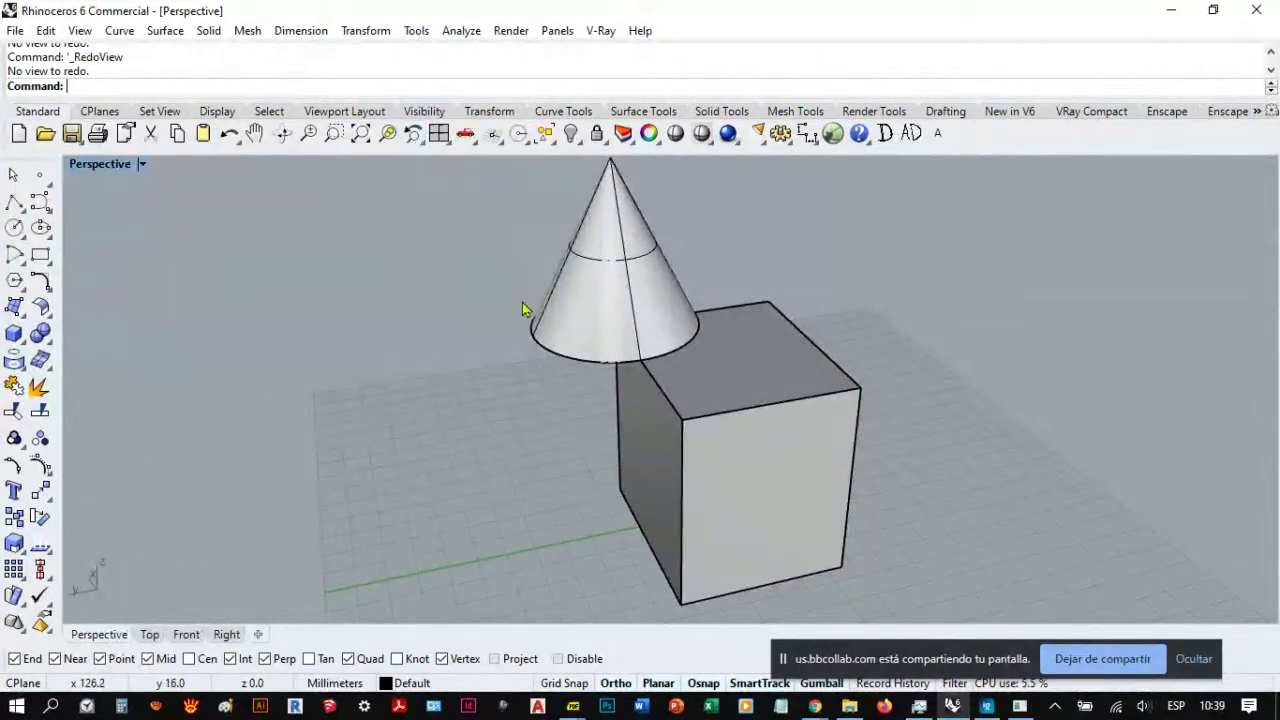
right_click_drag(790, 367, 755, 390)
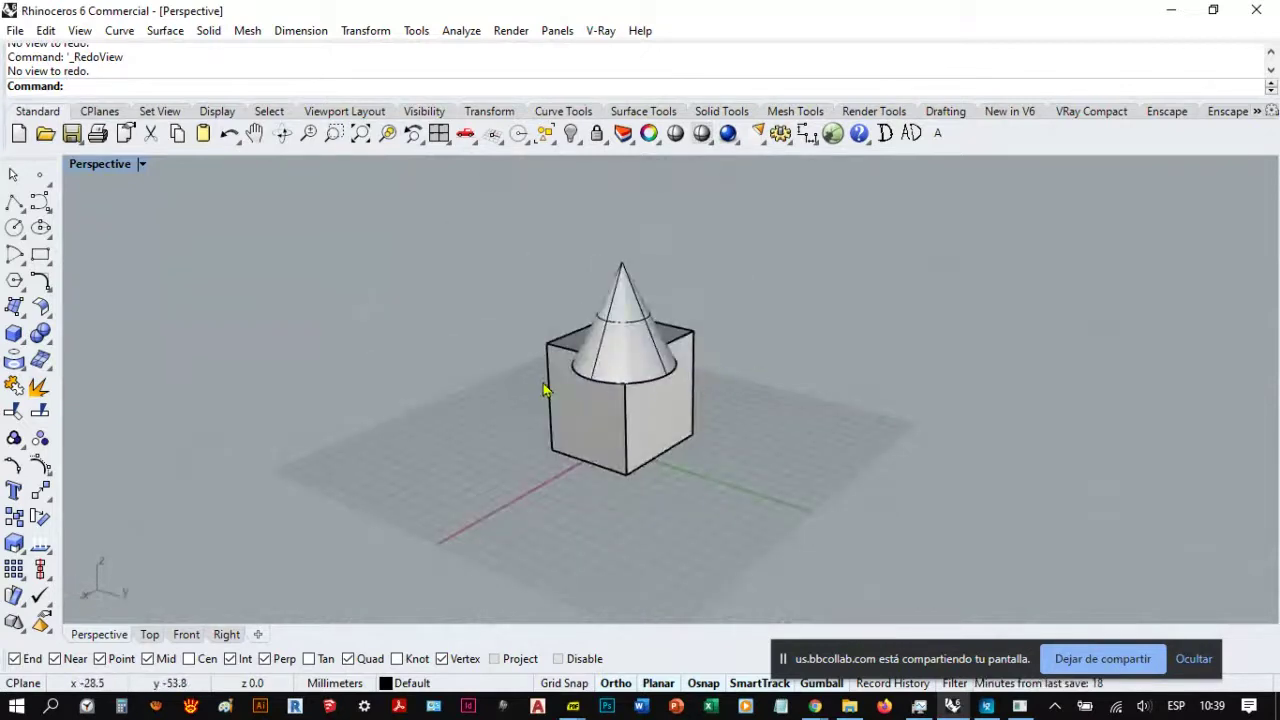
right_click_drag(545, 390, 573, 495)
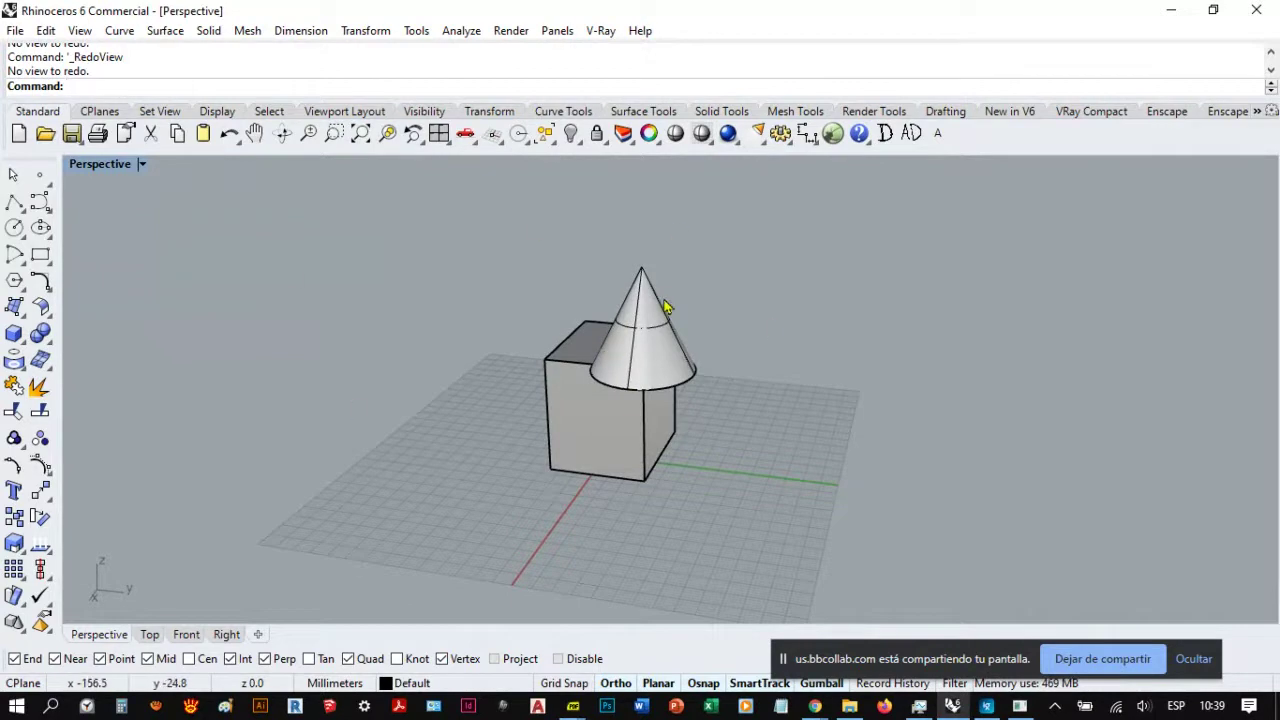
left_click(142, 166)
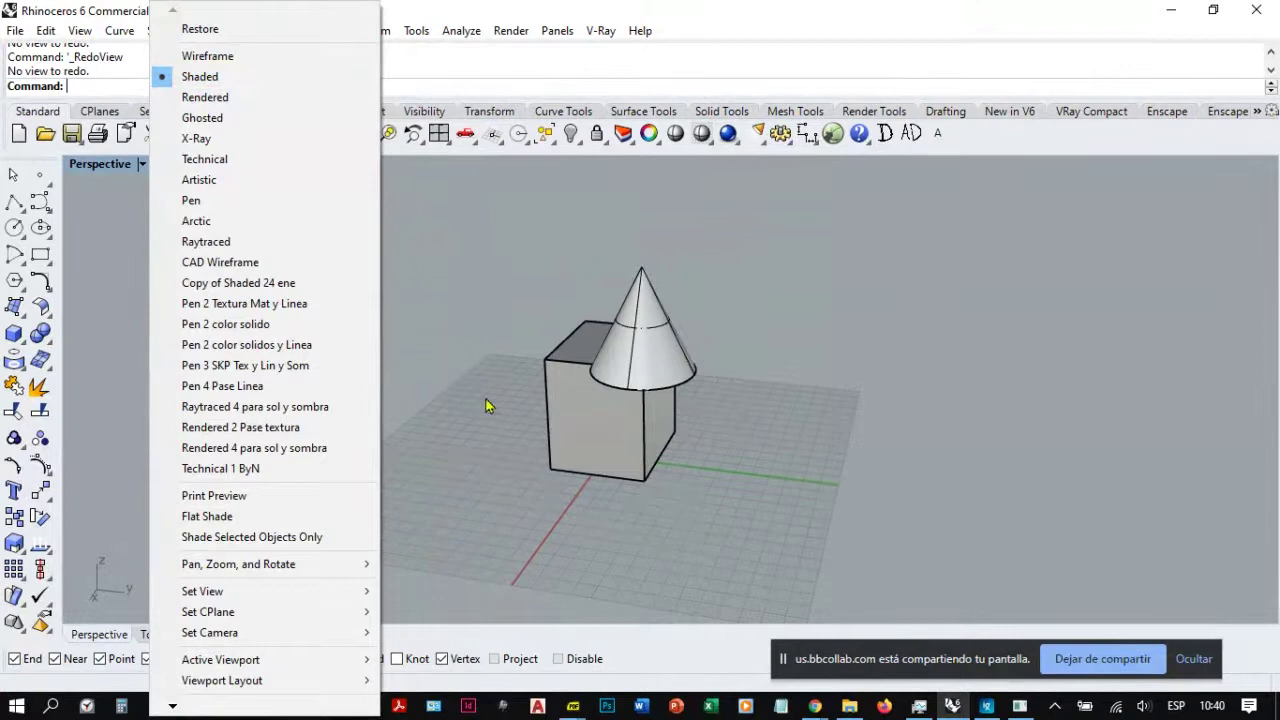
left_click(212, 56)
scroll(745, 380, "up", 6)
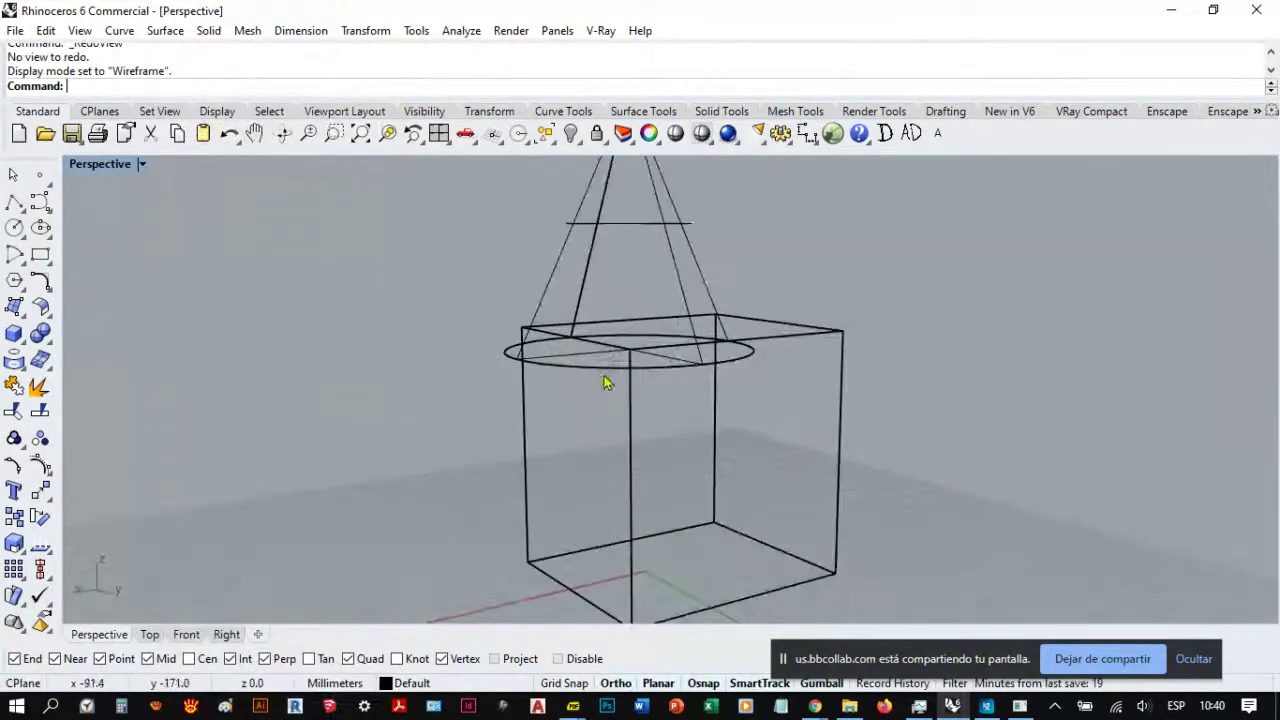
scroll(523, 391, "down", 4)
mouse_move(523, 391)
right_mouse_down()
mouse_move(651, 428)
mouse_move(857, 349)
mouse_move(614, 363)
mouse_move(806, 371)
mouse_move(643, 371)
mouse_move(621, 404)
mouse_move(680, 400)
mouse_move(706, 414)
mouse_move(580, 420)
mouse_move(621, 415)
right_mouse_up()
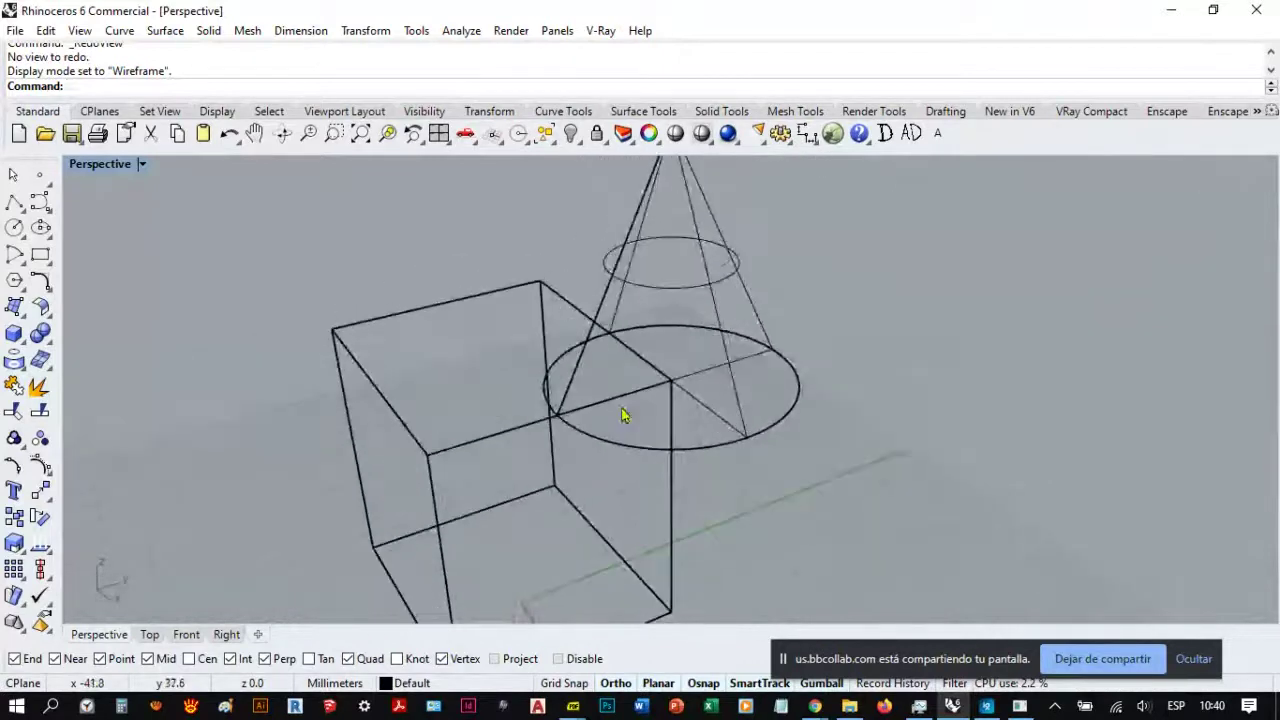
right_click_drag(447, 389, 560, 388)
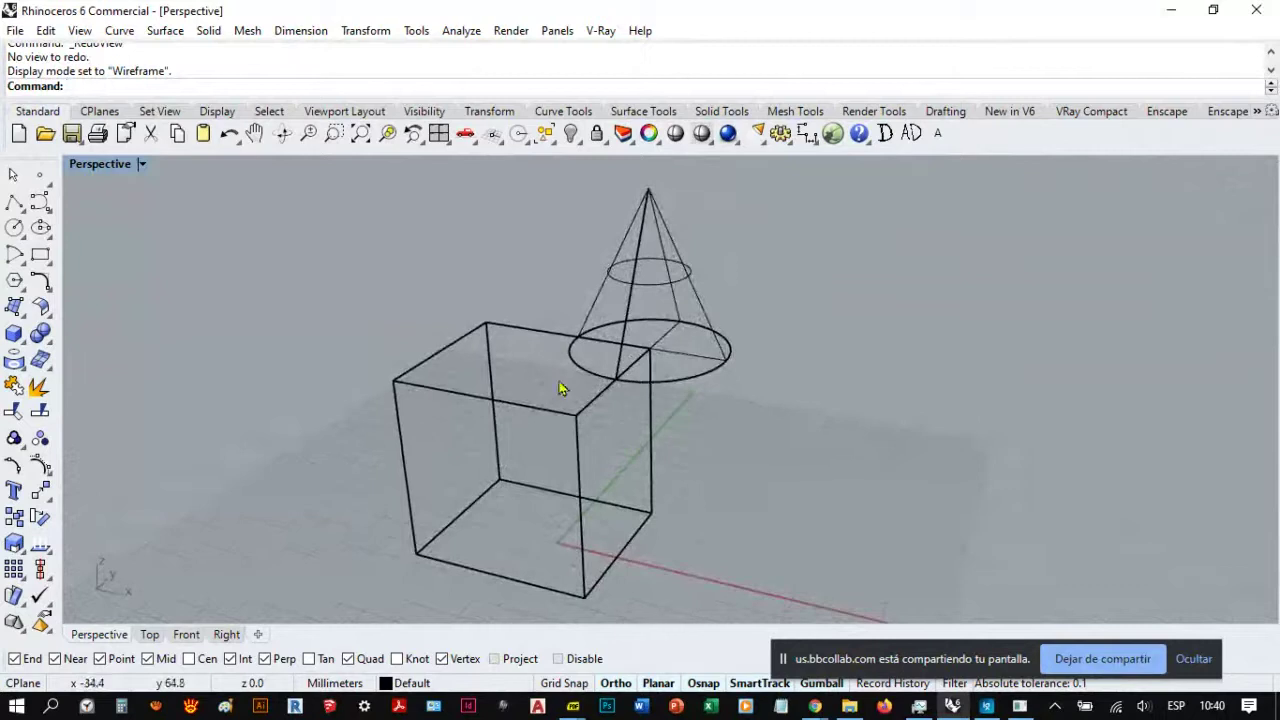
Step: Set the Perspective viewport's display mode to Shaded and inspect the box and cone close up and from opposite sides
left_click(143, 167)
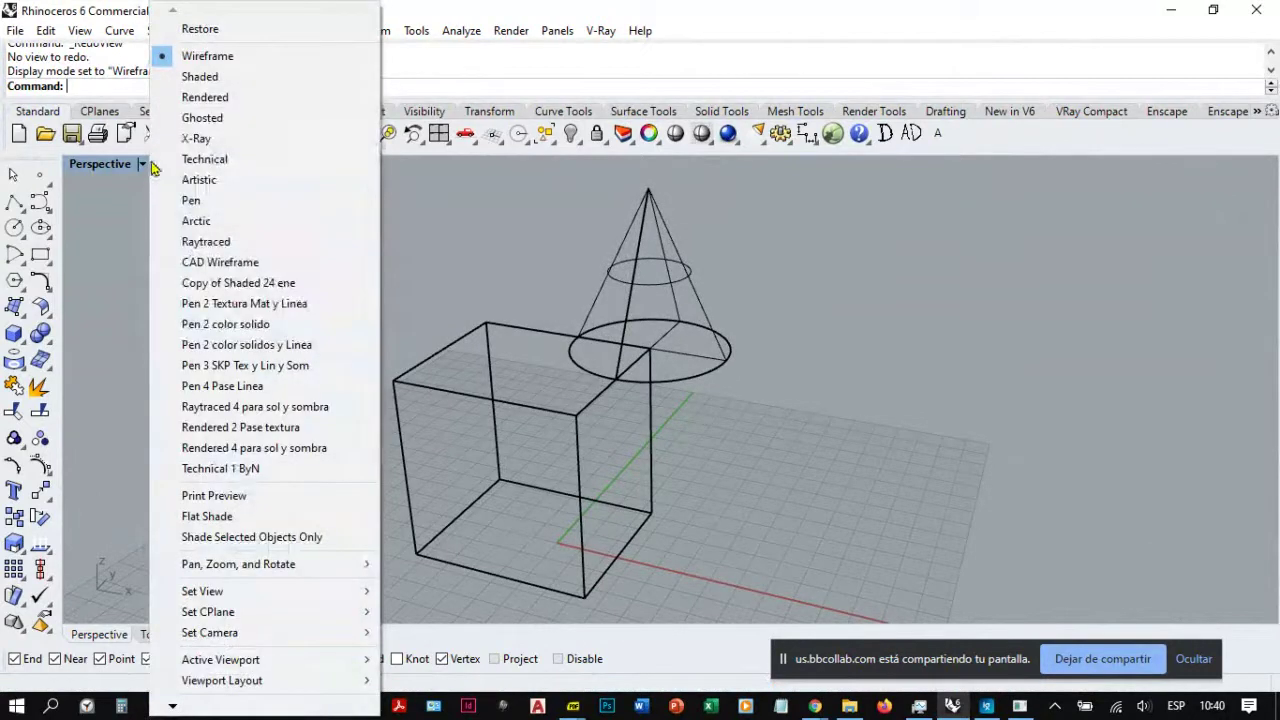
left_click(203, 80)
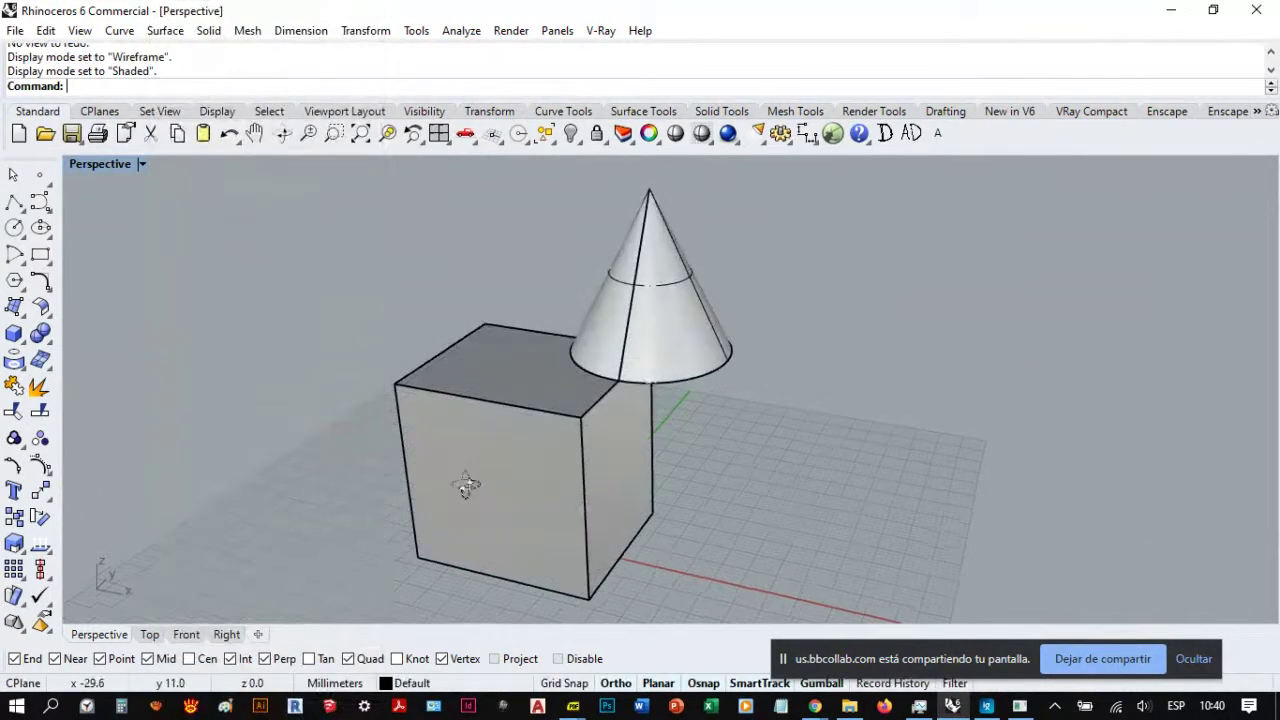
mouse_move(466, 480)
right_mouse_down()
mouse_move(548, 456)
mouse_move(471, 486)
mouse_move(558, 405)
right_mouse_up()
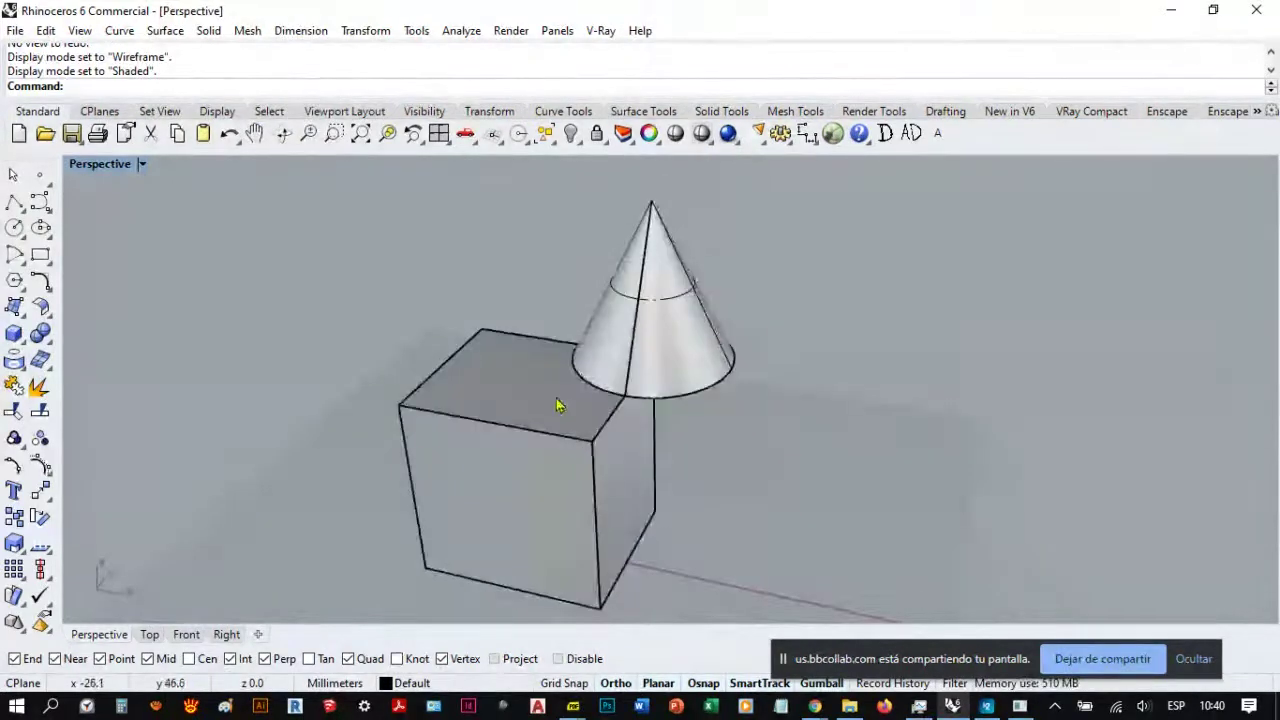
right_click_drag(622, 430, 598, 455)
scroll(506, 429, "up", 5)
right_click_drag(508, 426, 494, 400)
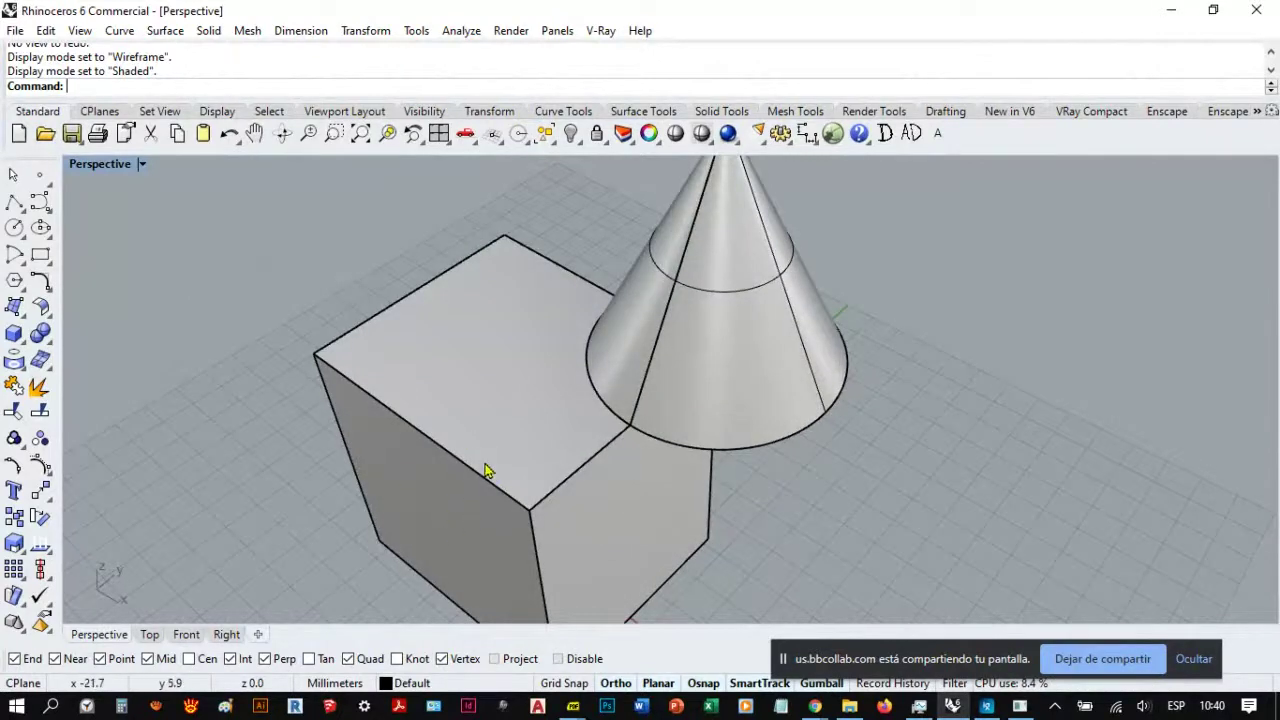
right_click_drag(485, 471, 486, 514)
right_click_drag(534, 423, 555, 511)
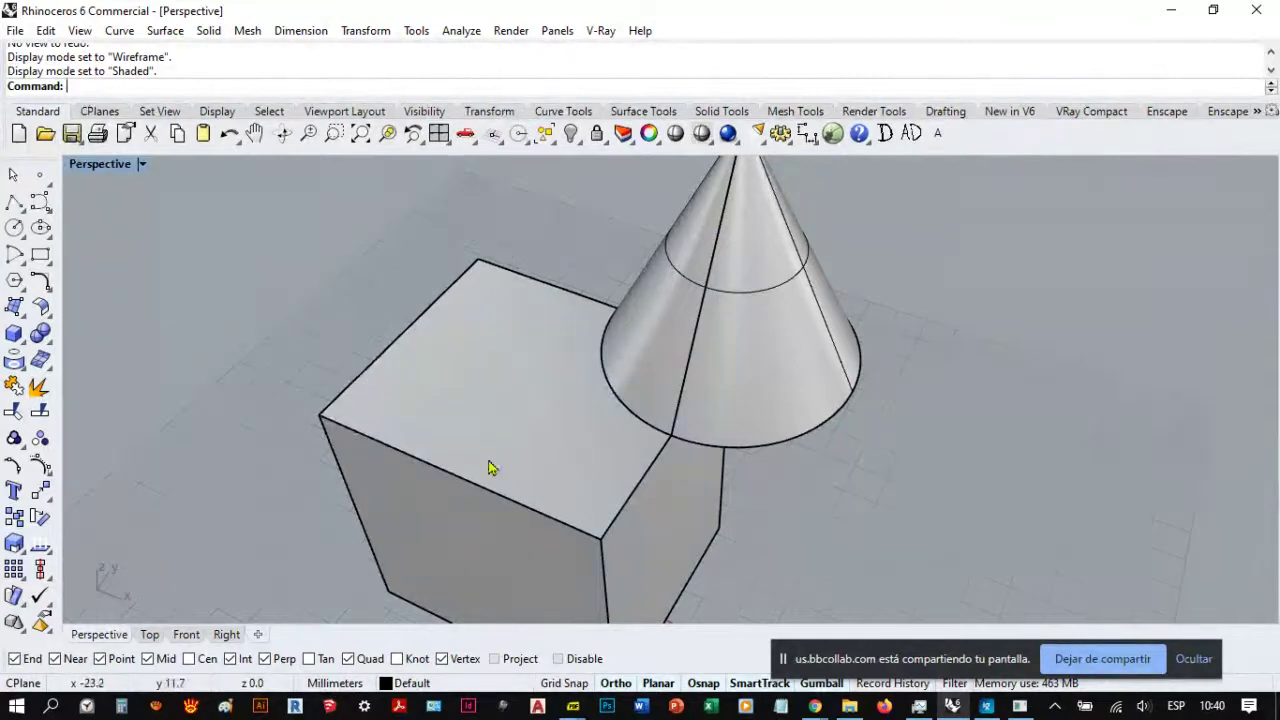
right_click_drag(456, 432, 889, 335)
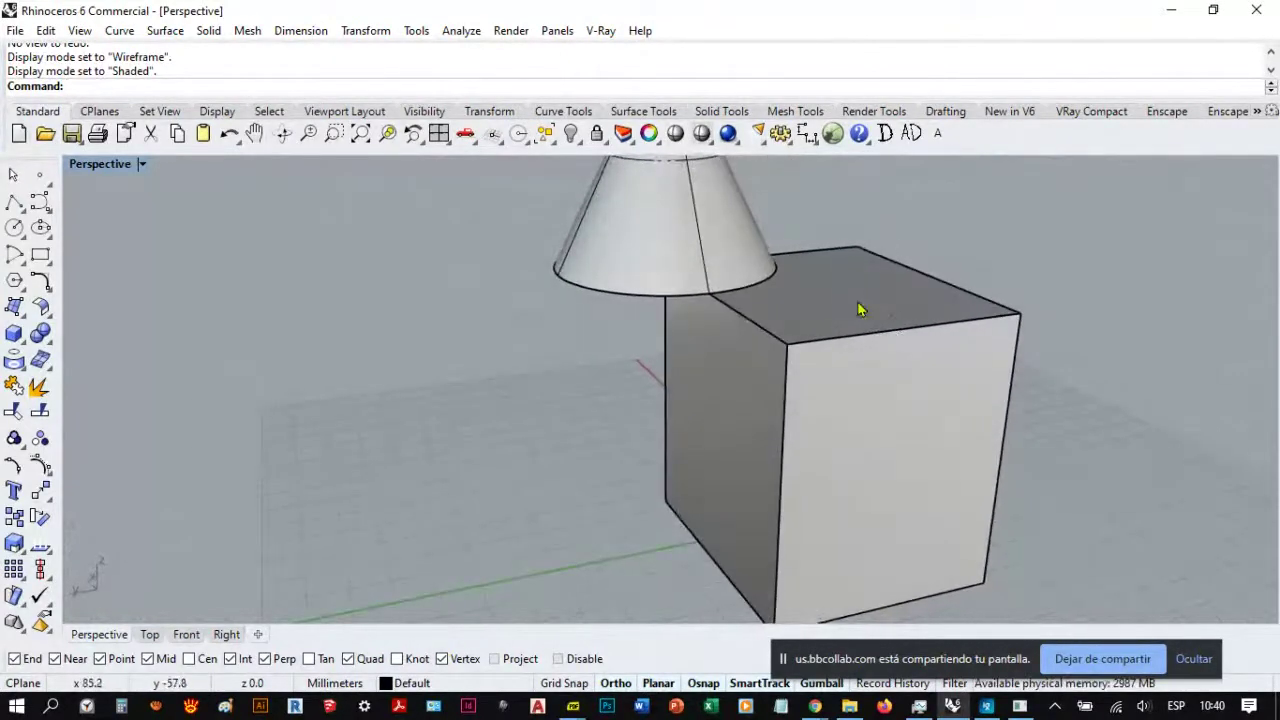
mouse_move(830, 440)
right_mouse_down()
mouse_move(795, 430)
mouse_move(805, 438)
right_mouse_up()
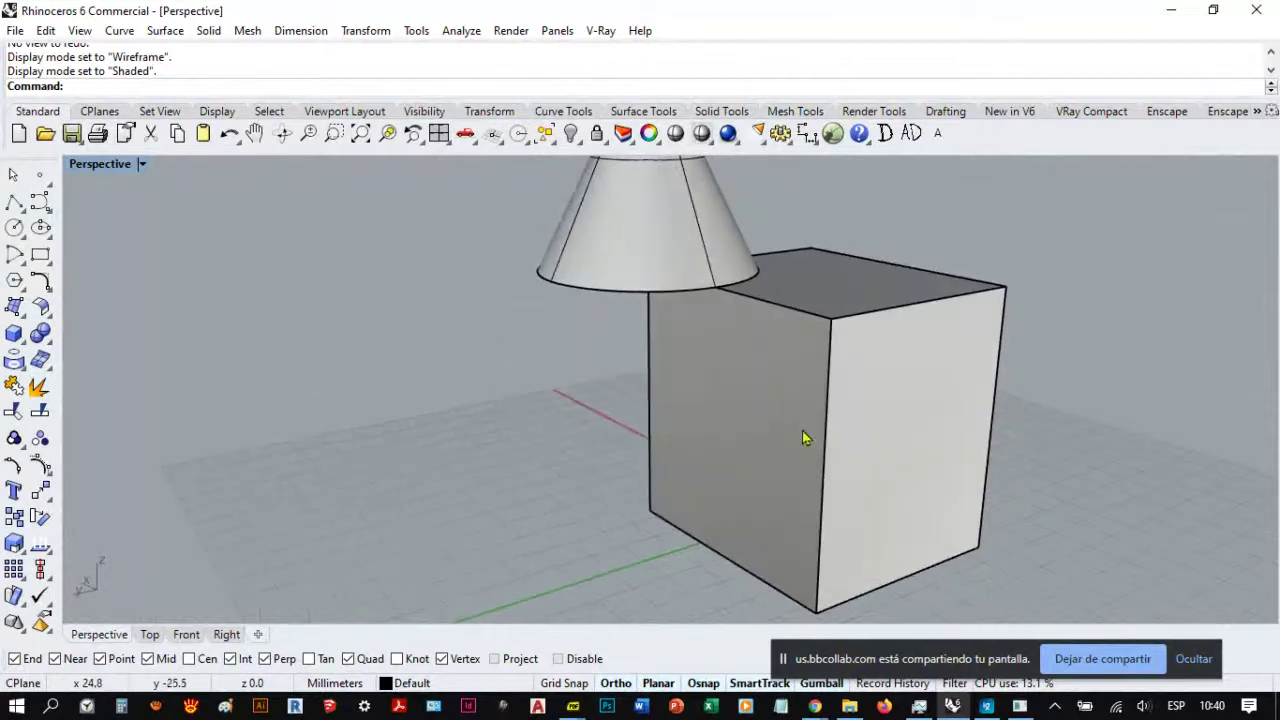
mouse_move(849, 368)
right_mouse_down()
mouse_move(857, 337)
mouse_move(850, 378)
right_mouse_up()
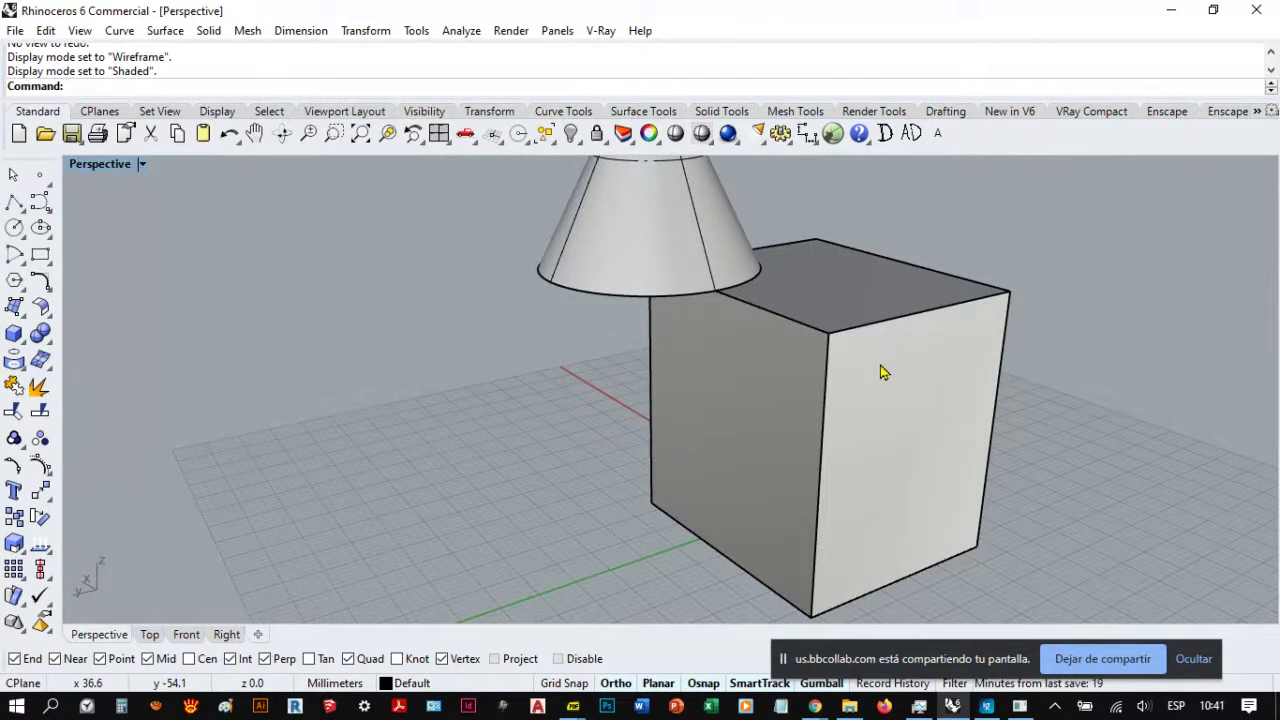
right_click_drag(923, 371, 668, 368)
scroll(643, 471, "down", 3)
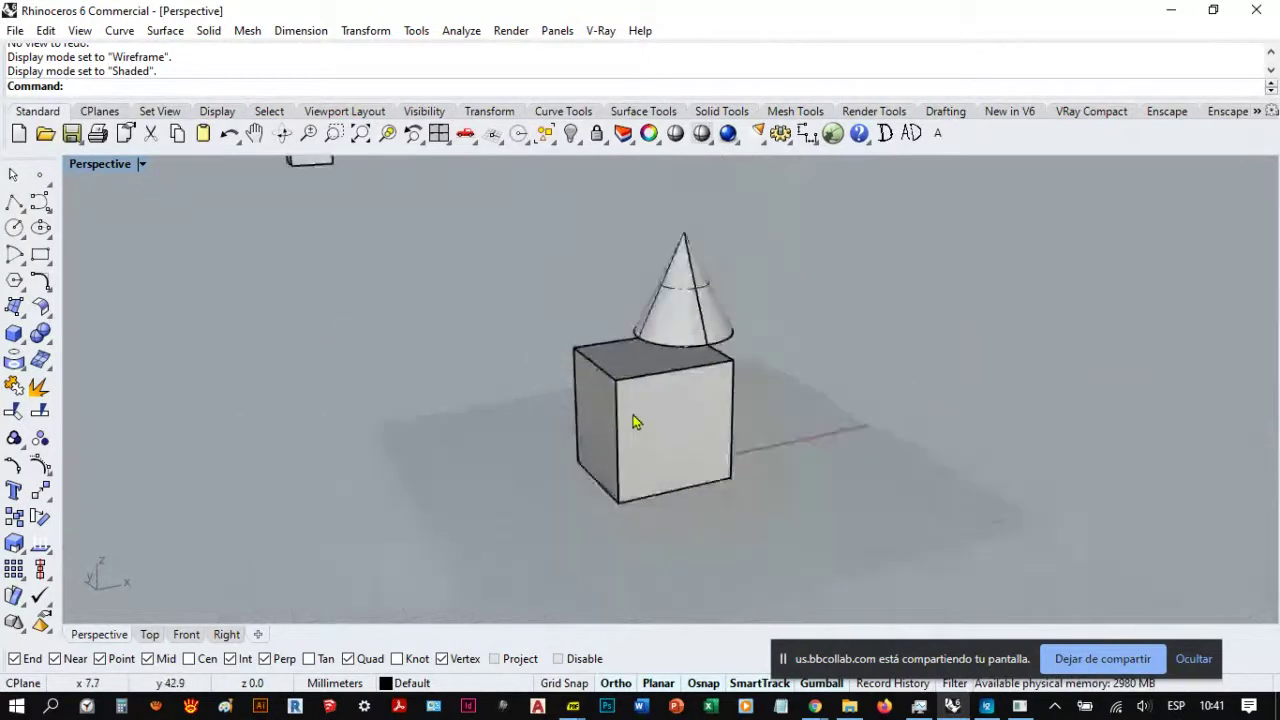
right_click_drag(631, 420, 655, 366)
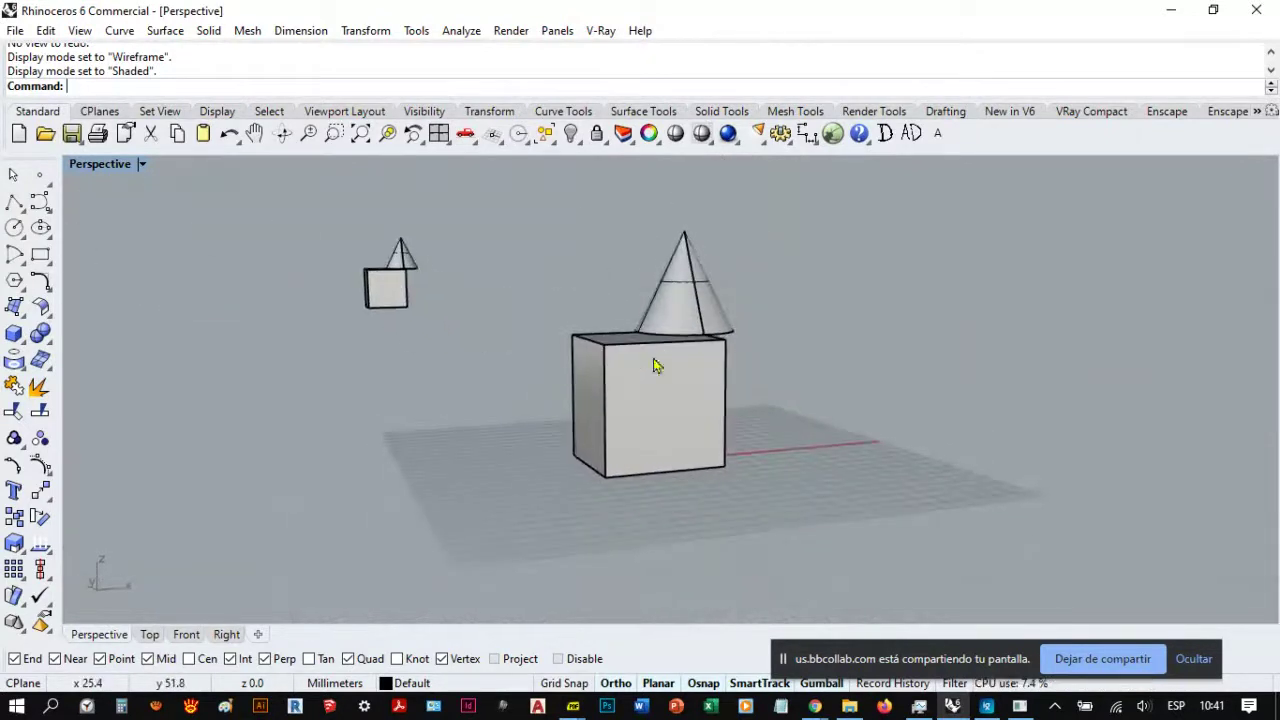
Step: Switch the Perspective viewport to the Rendered display mode and examine the shading where the cone meets the box, from above and below
left_click(141, 166)
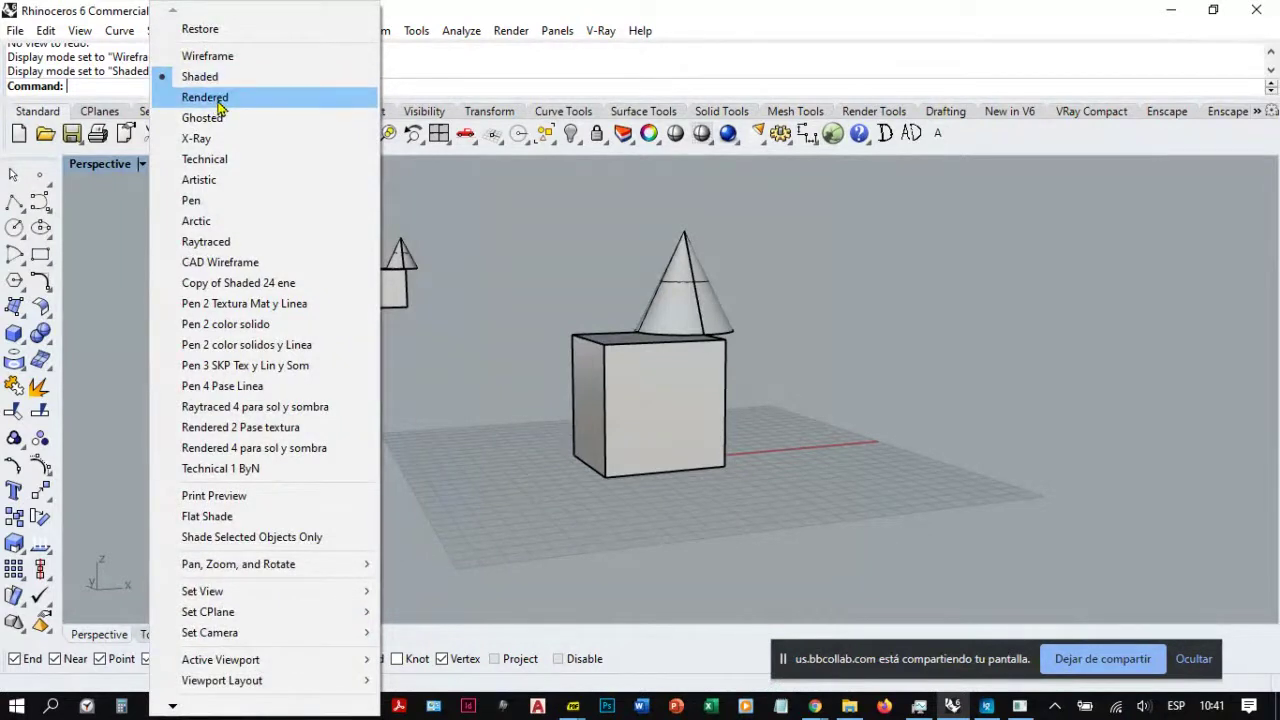
left_click(220, 107)
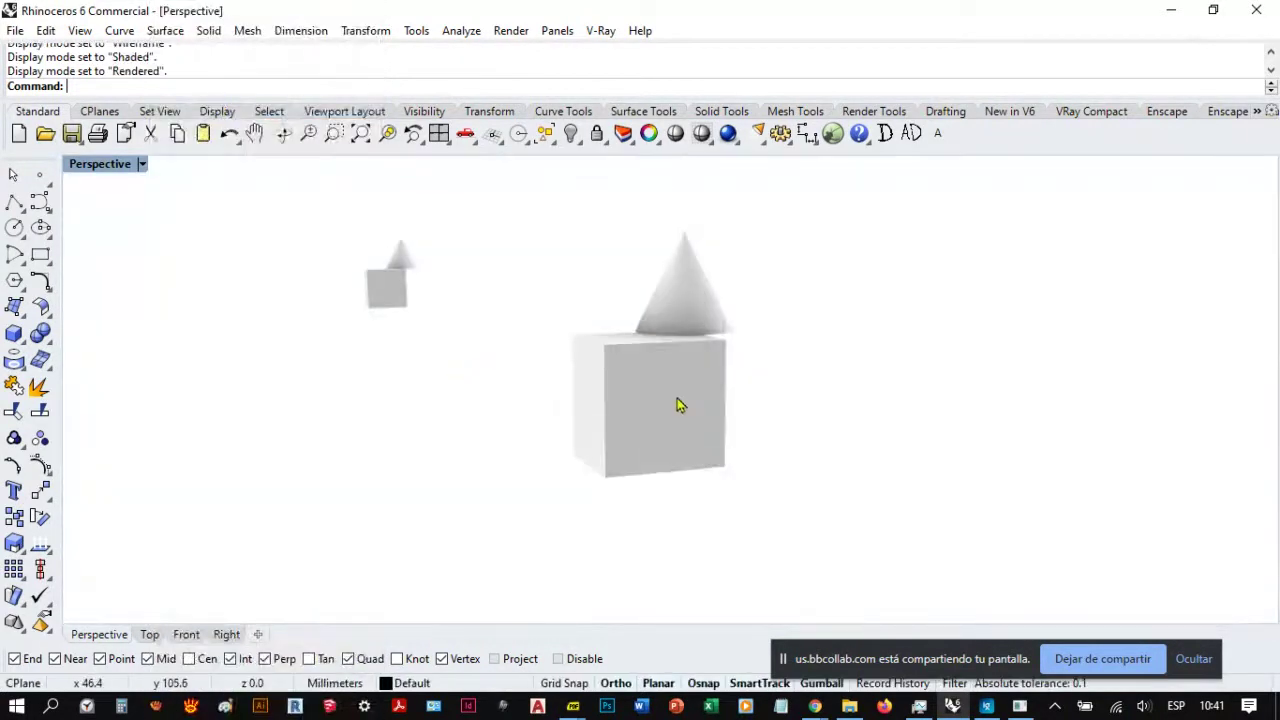
right_click_drag(677, 403, 580, 417)
scroll(571, 357, "up", 3)
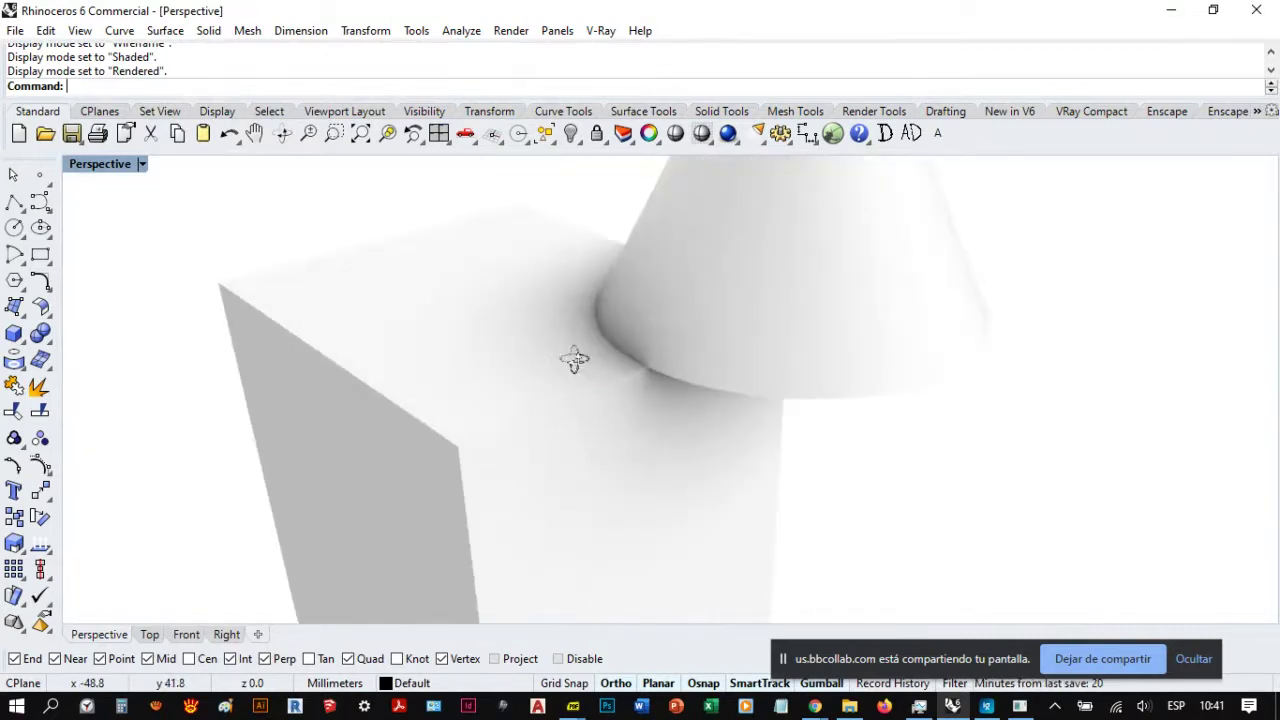
right_click_drag(571, 357, 657, 400)
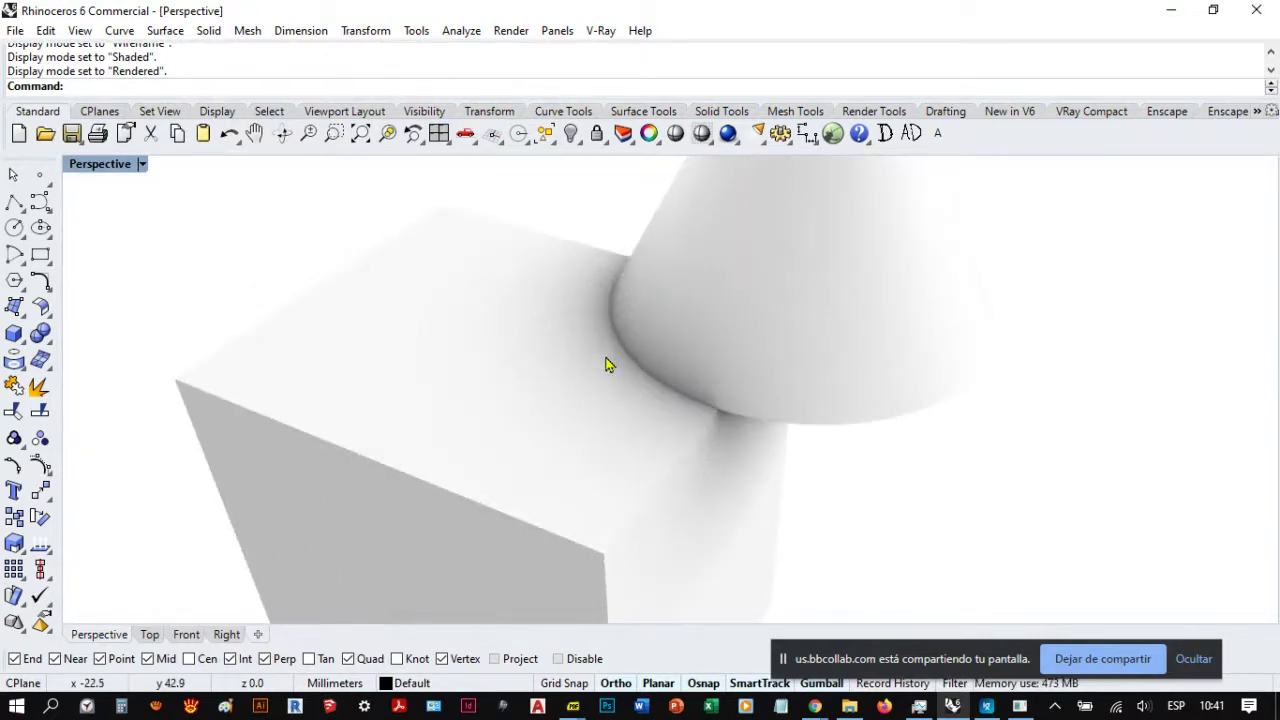
scroll(638, 411, "down", 3)
right_click_drag(638, 411, 574, 371)
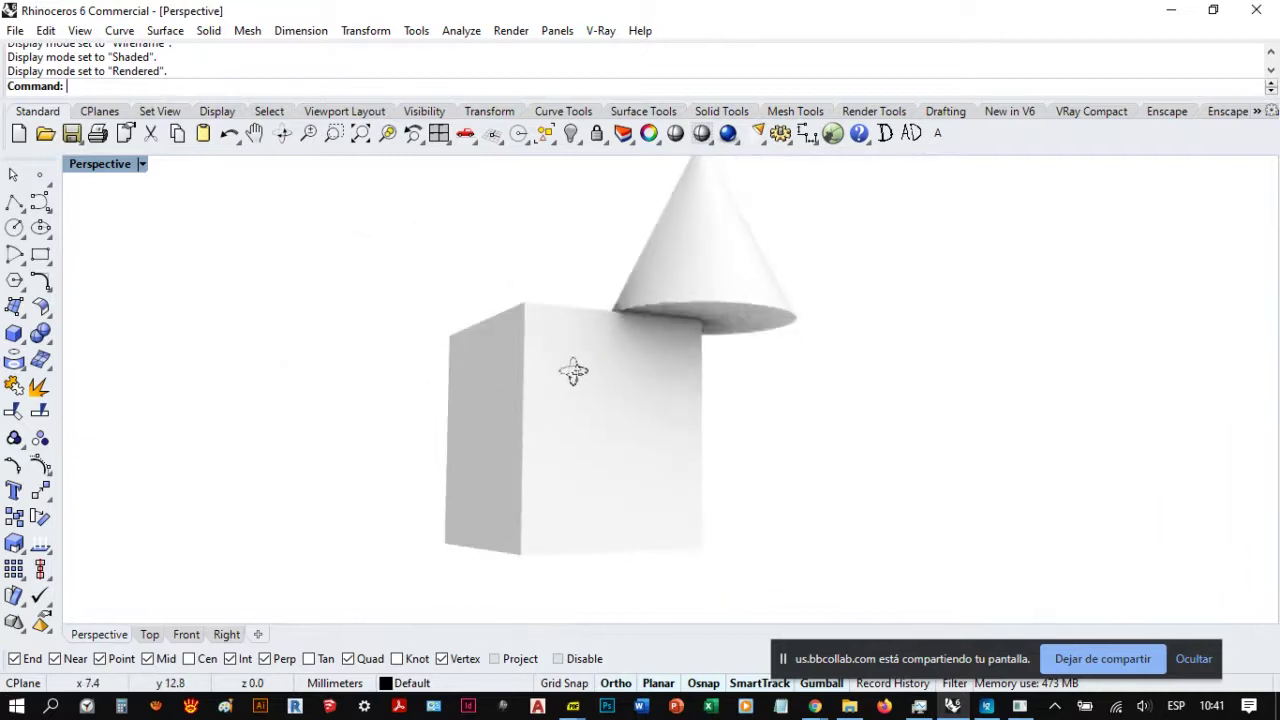
scroll(631, 386, "up", 4)
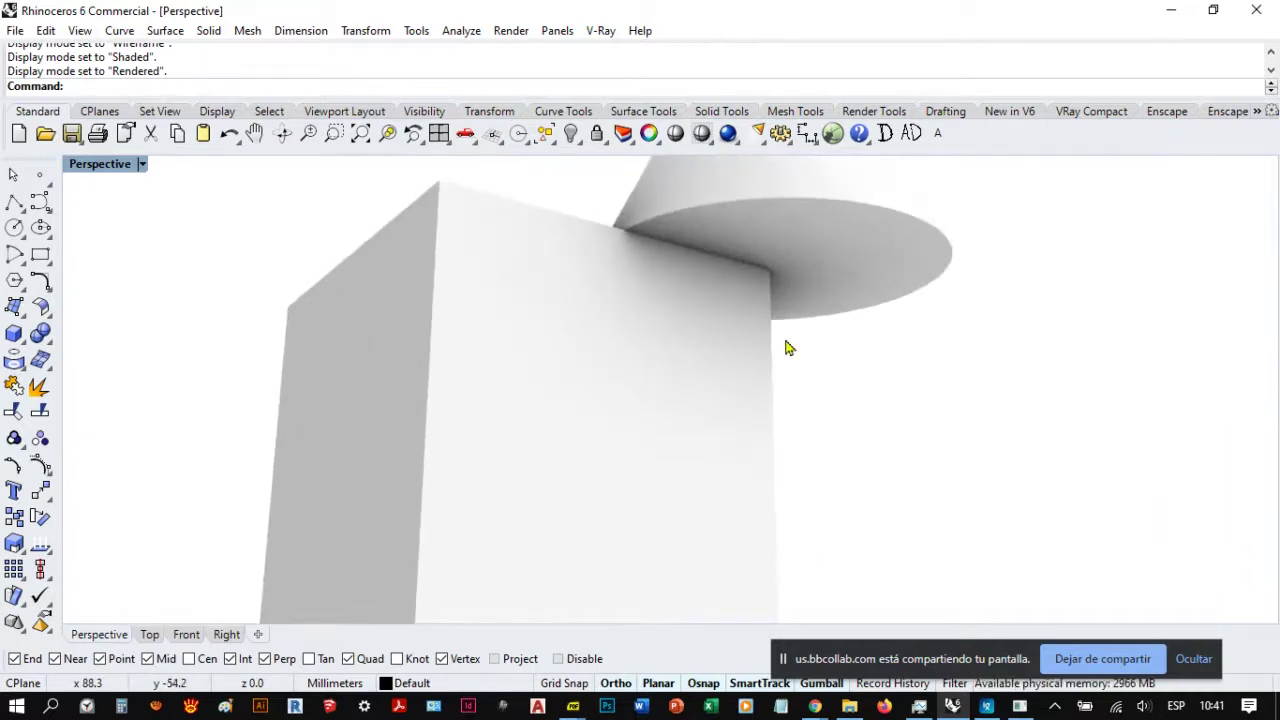
scroll(741, 300, "down", 3)
right_click_drag(691, 286, 822, 368)
scroll(691, 386, "down", 4)
right_click_drag(654, 440, 643, 368)
scroll(643, 368, "up", 3)
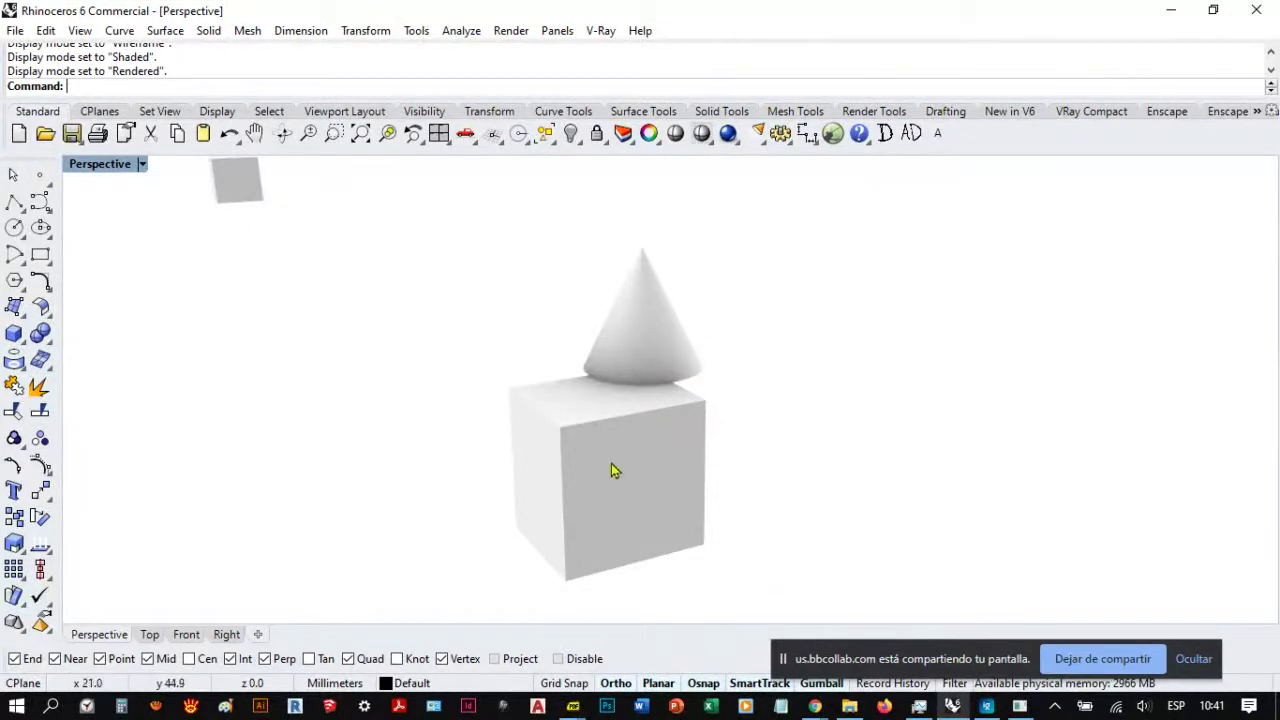
Step: Switch the Perspective viewport to the Ghosted display mode and examine the box's hidden edges and the cone's base through the faces
left_click(143, 165)
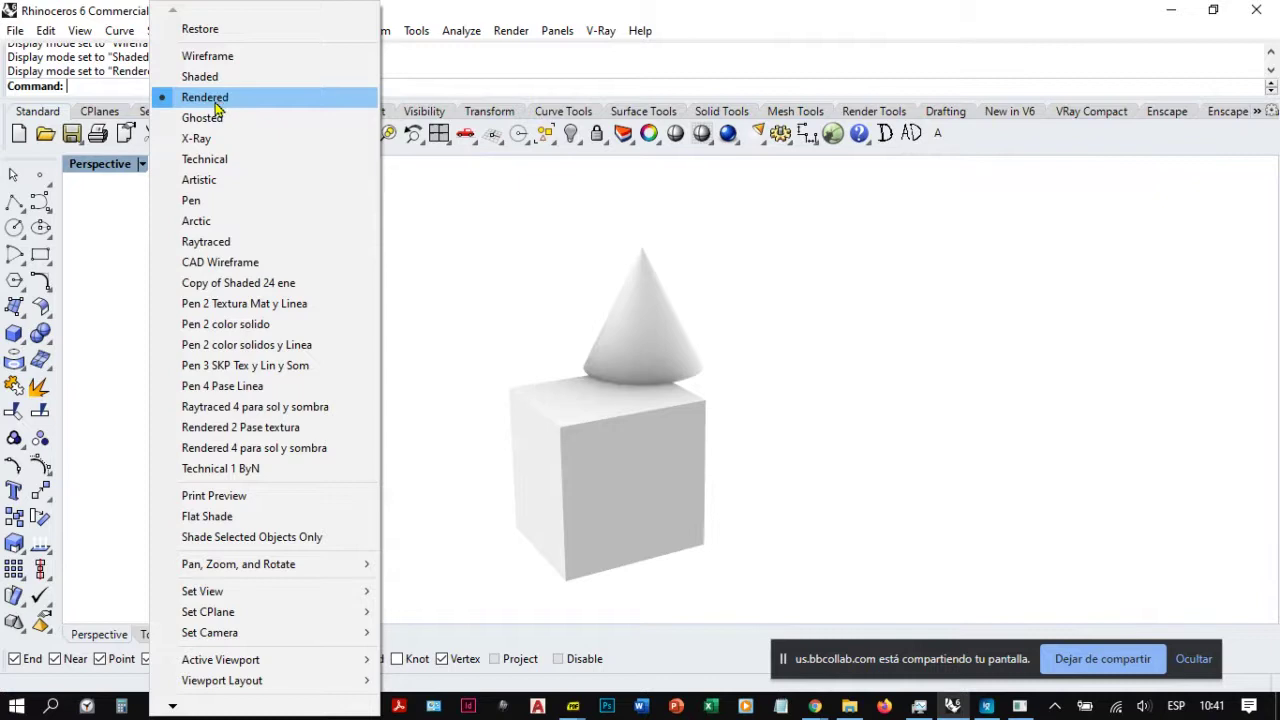
left_click(220, 120)
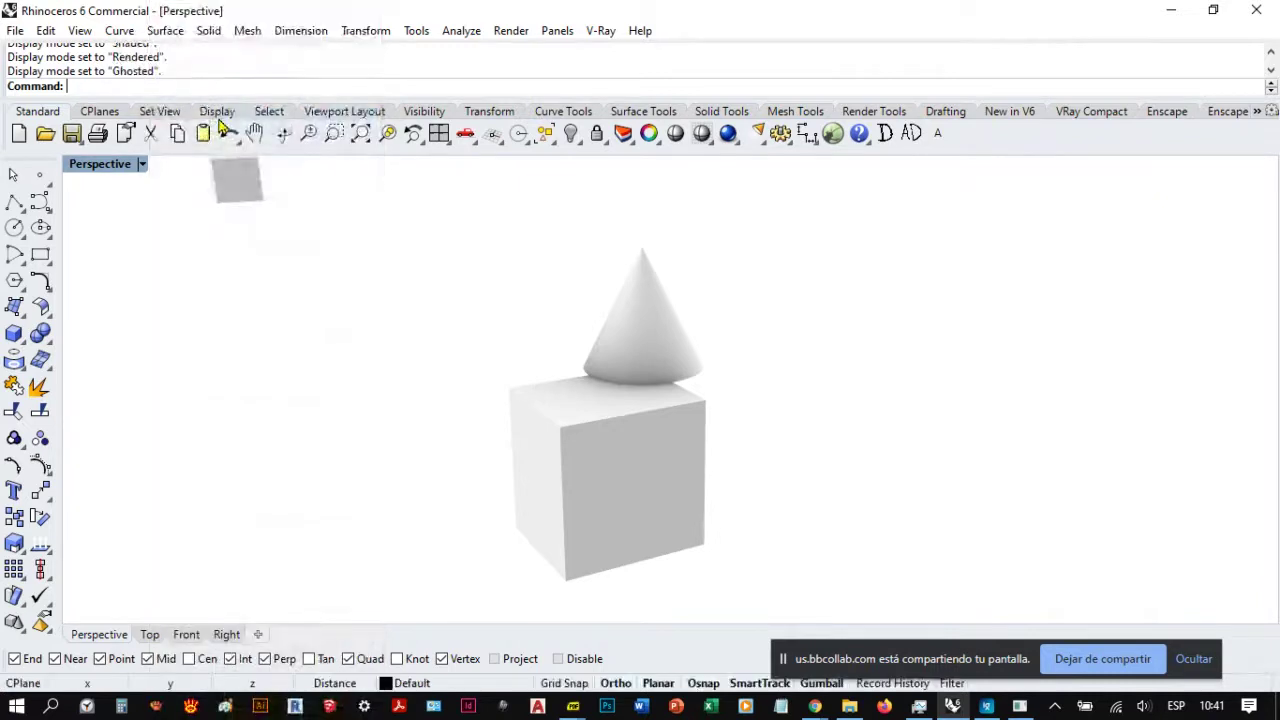
right_click_drag(777, 449, 718, 340)
scroll(655, 401, "up", 8)
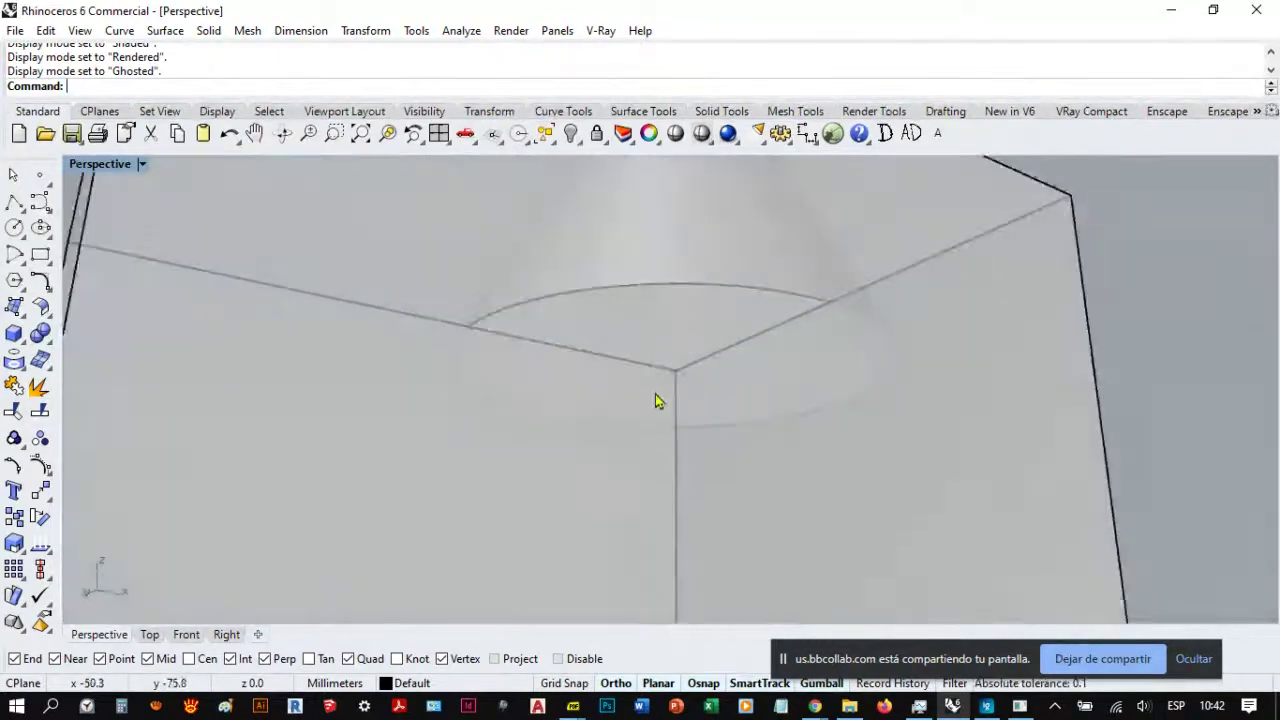
scroll(655, 401, "down", 5)
scroll(652, 404, "up", 6)
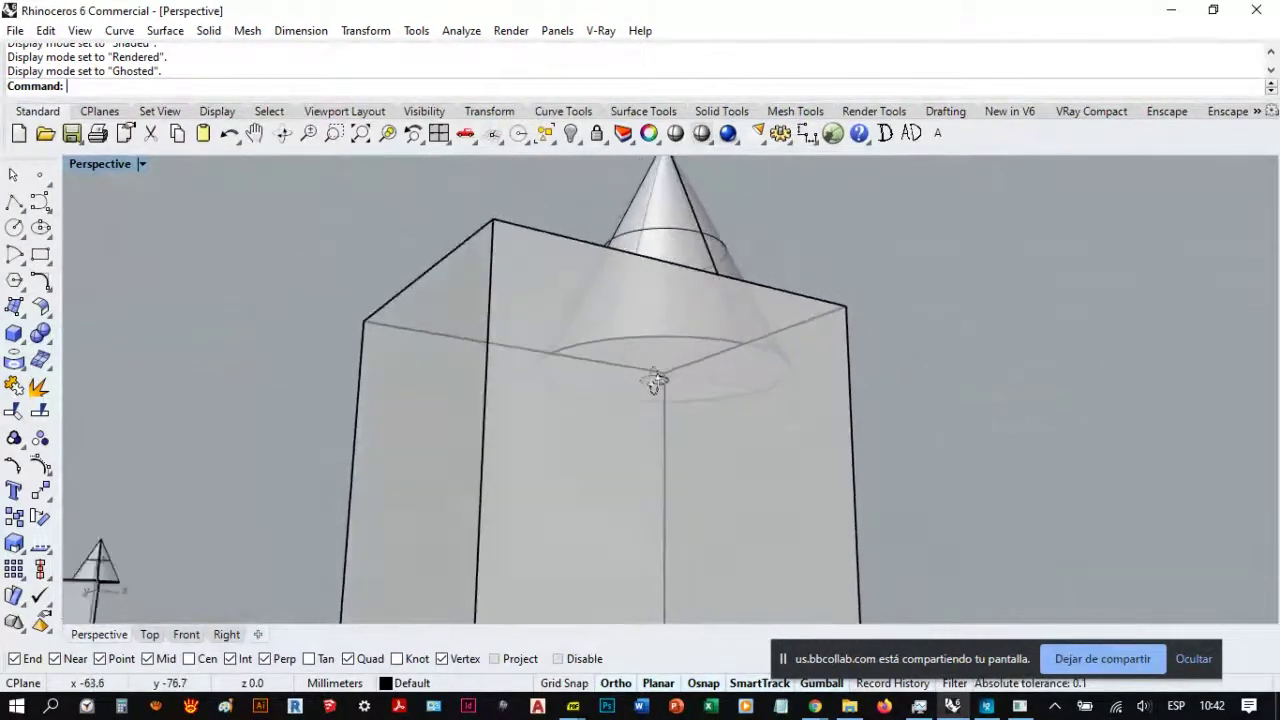
scroll(686, 391, "down", 4)
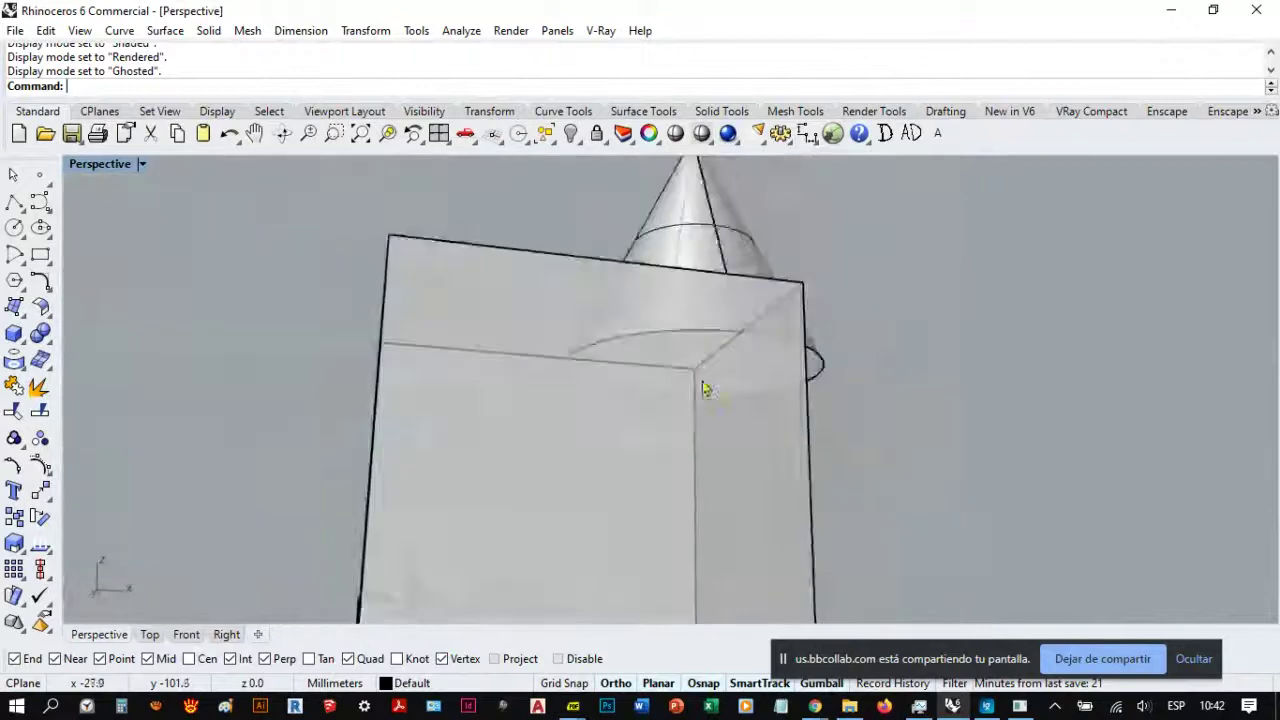
right_click_drag(700, 386, 717, 371)
scroll(714, 386, "up", 4)
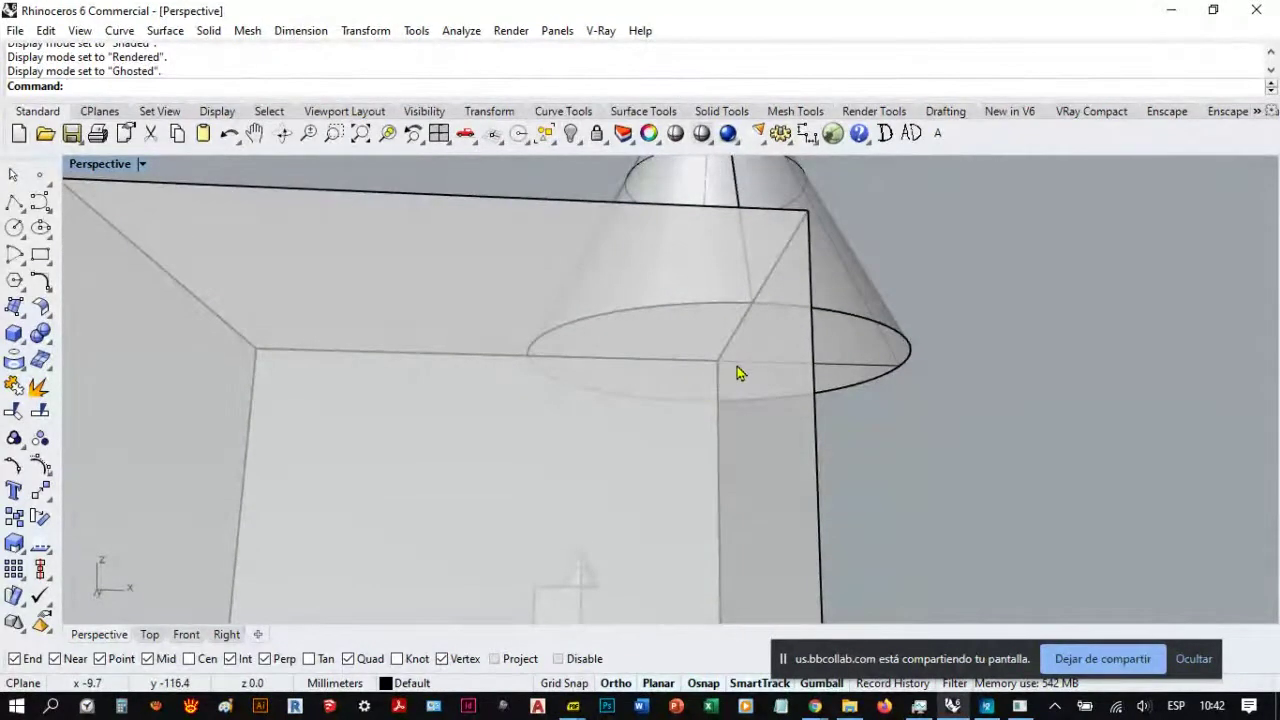
right_click_drag(700, 366, 714, 374)
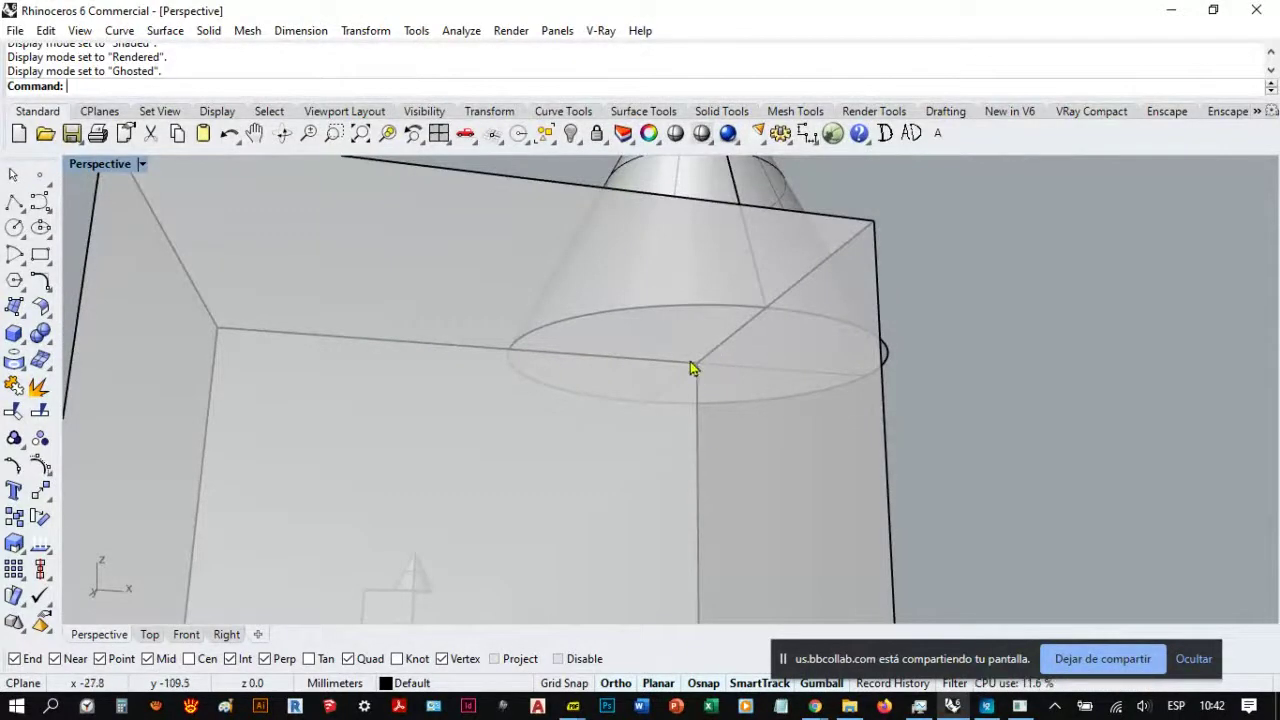
right_click_drag(692, 368, 640, 376)
Step: Apply the Arctic display mode to the Perspective viewport and view both solids with their soft shadows from a few angles
left_click(142, 163)
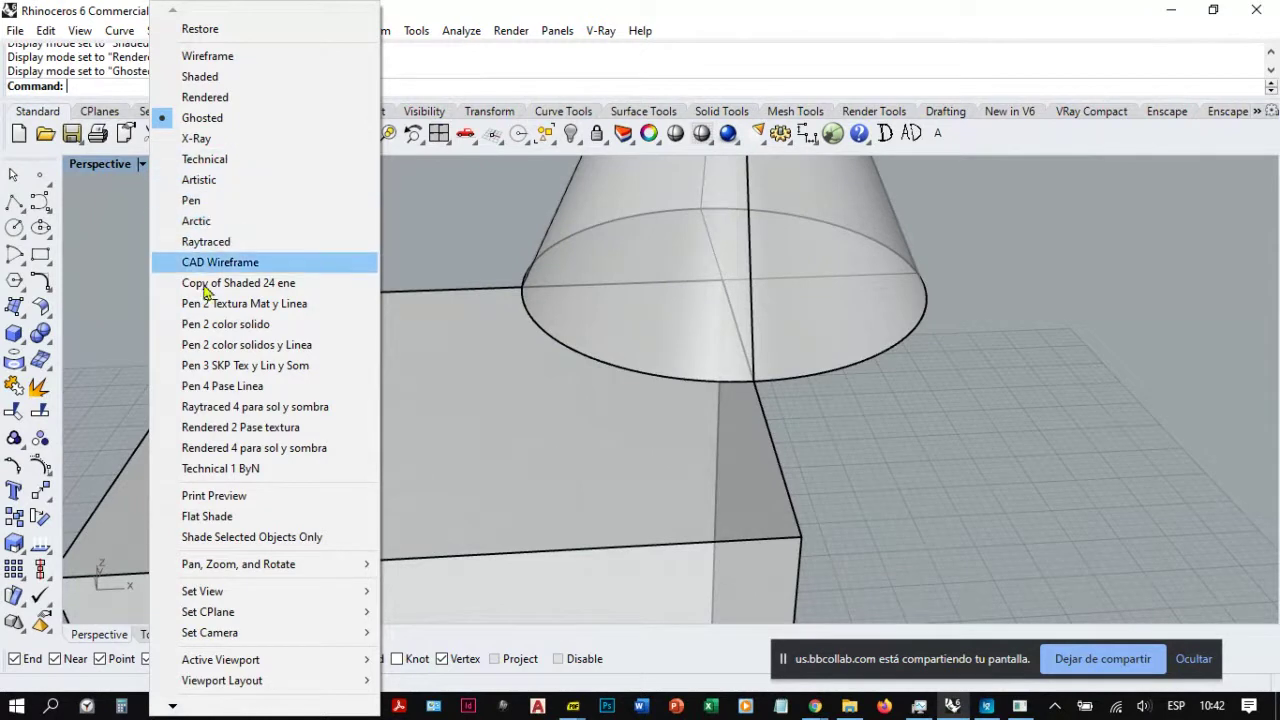
left_click(205, 229)
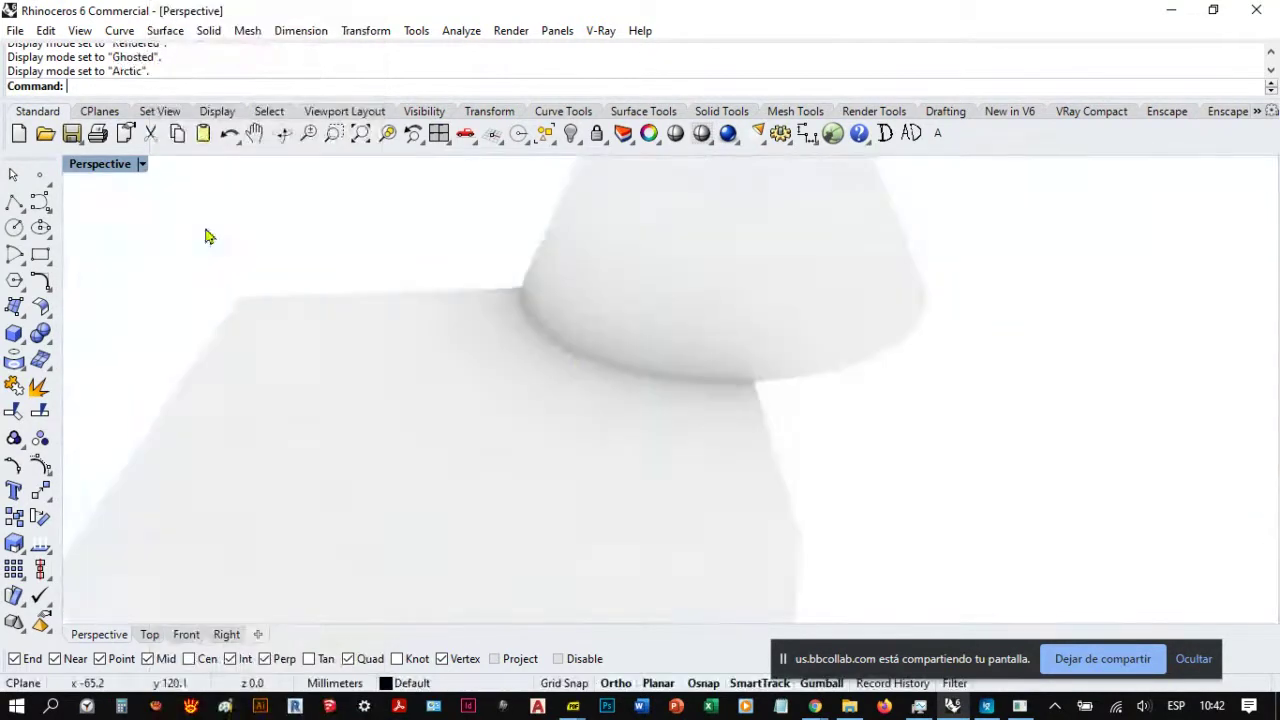
right_click_drag(206, 237, 518, 525)
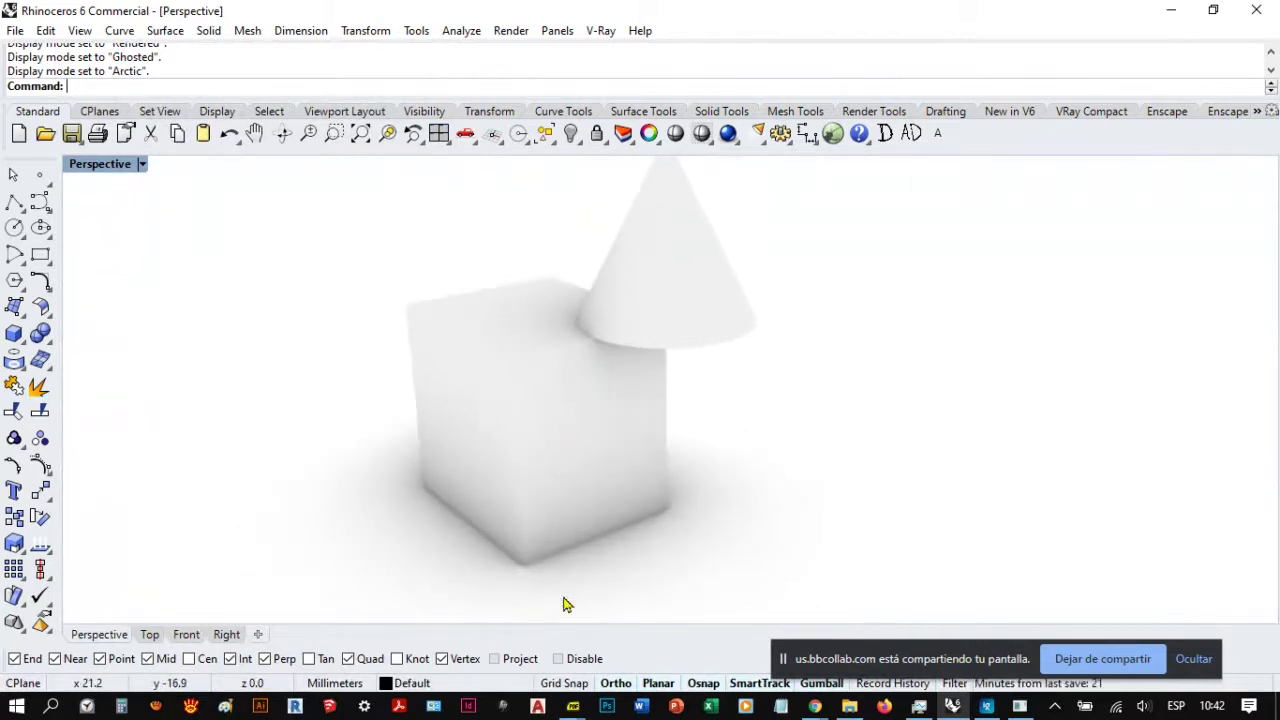
right_click_drag(616, 482, 640, 437)
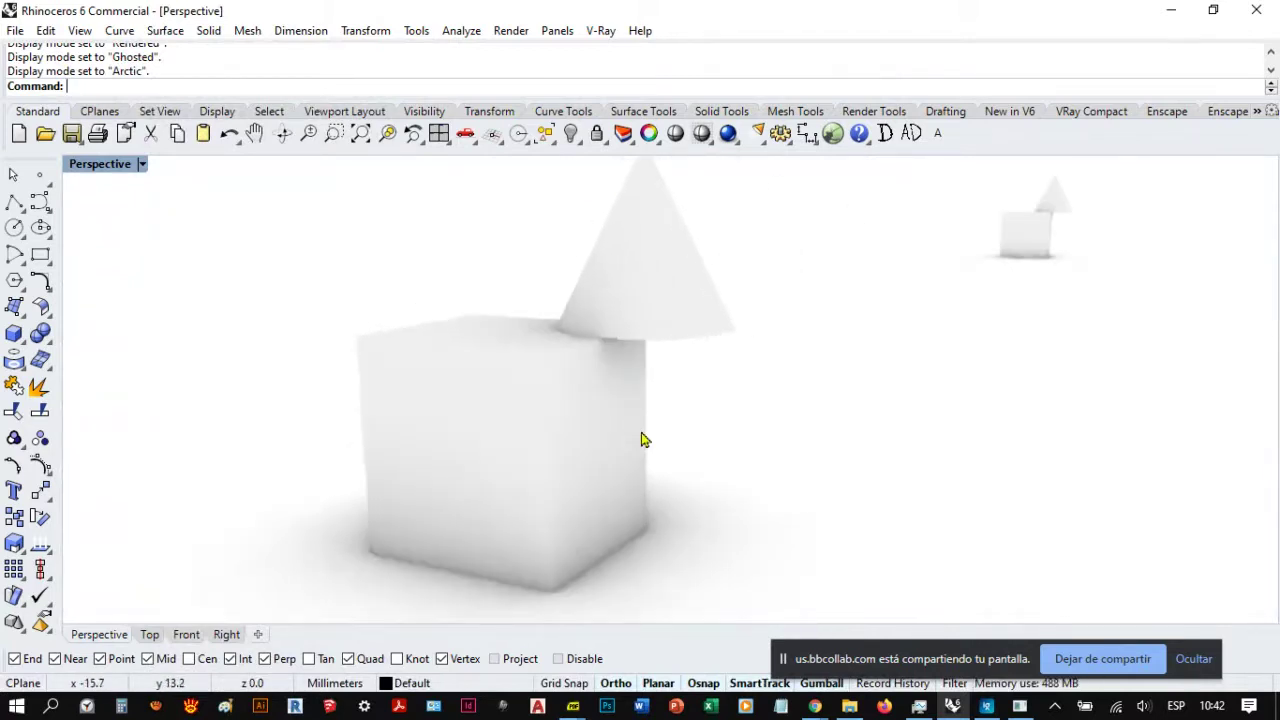
scroll(630, 443, "down", 3)
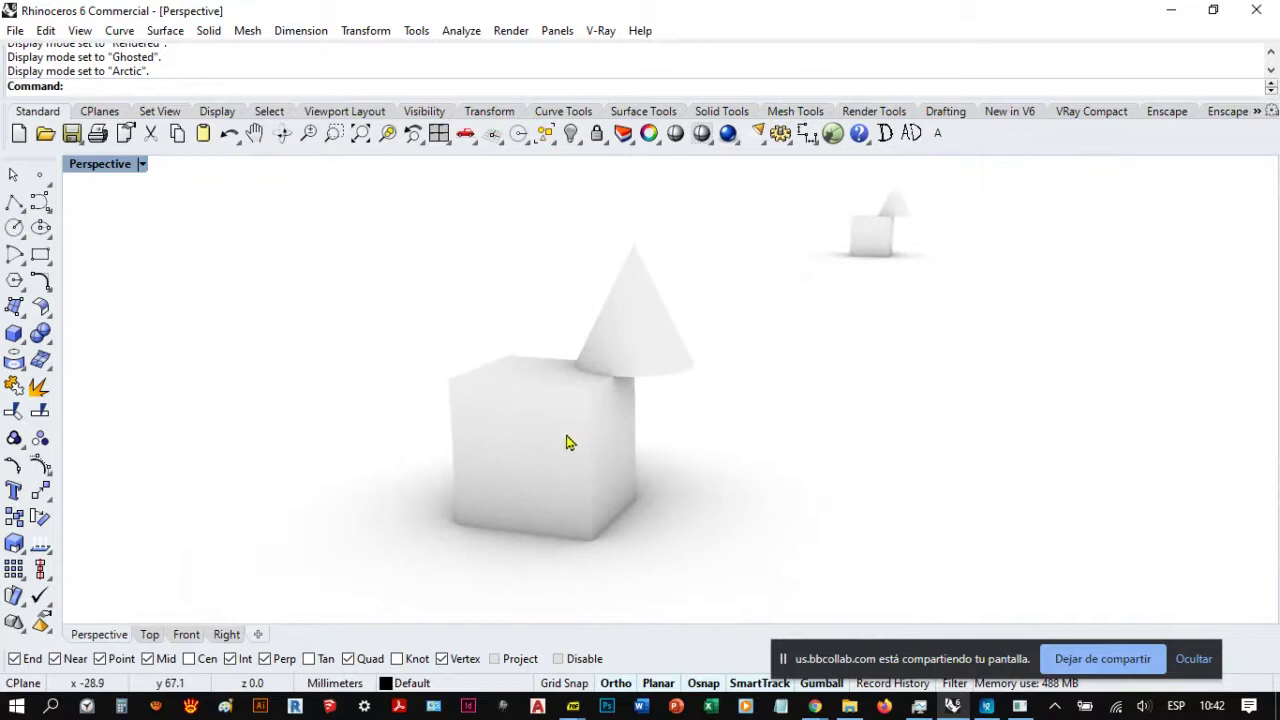
Step: Apply the Raytraced display mode to the Perspective viewport and inspect the box and cone from closer angles as they render
left_click(144, 166)
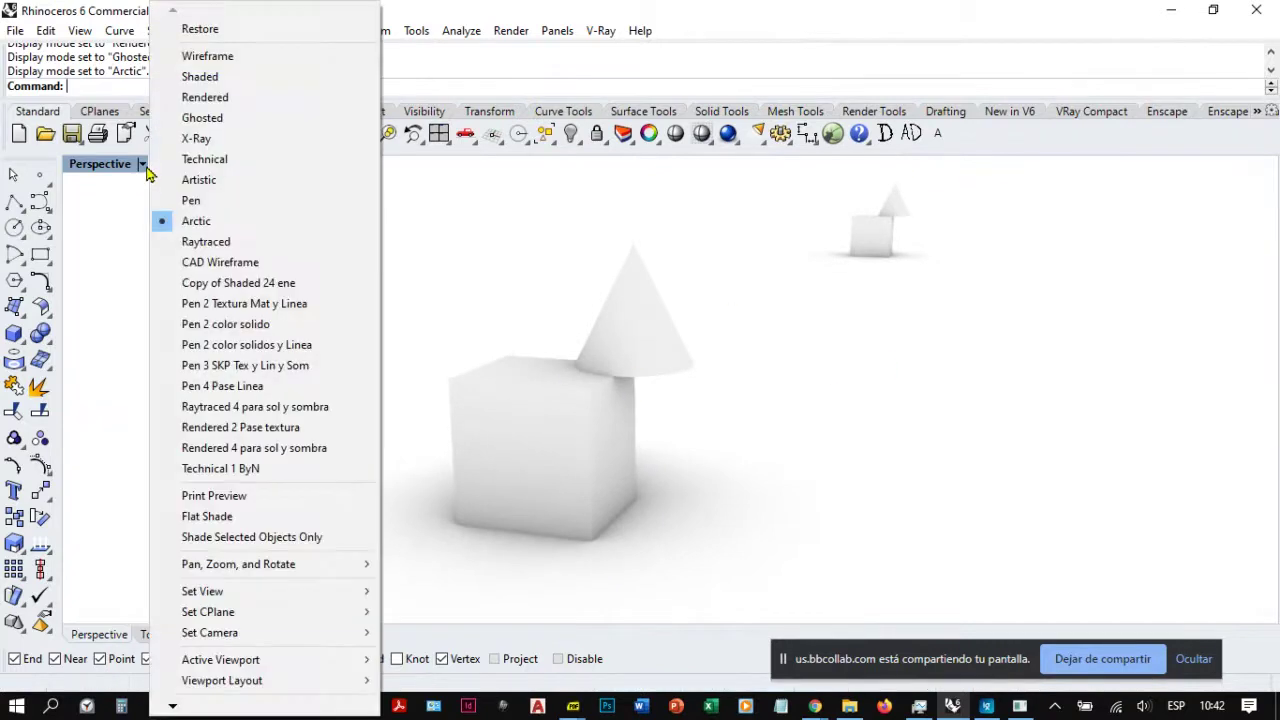
left_click(216, 251)
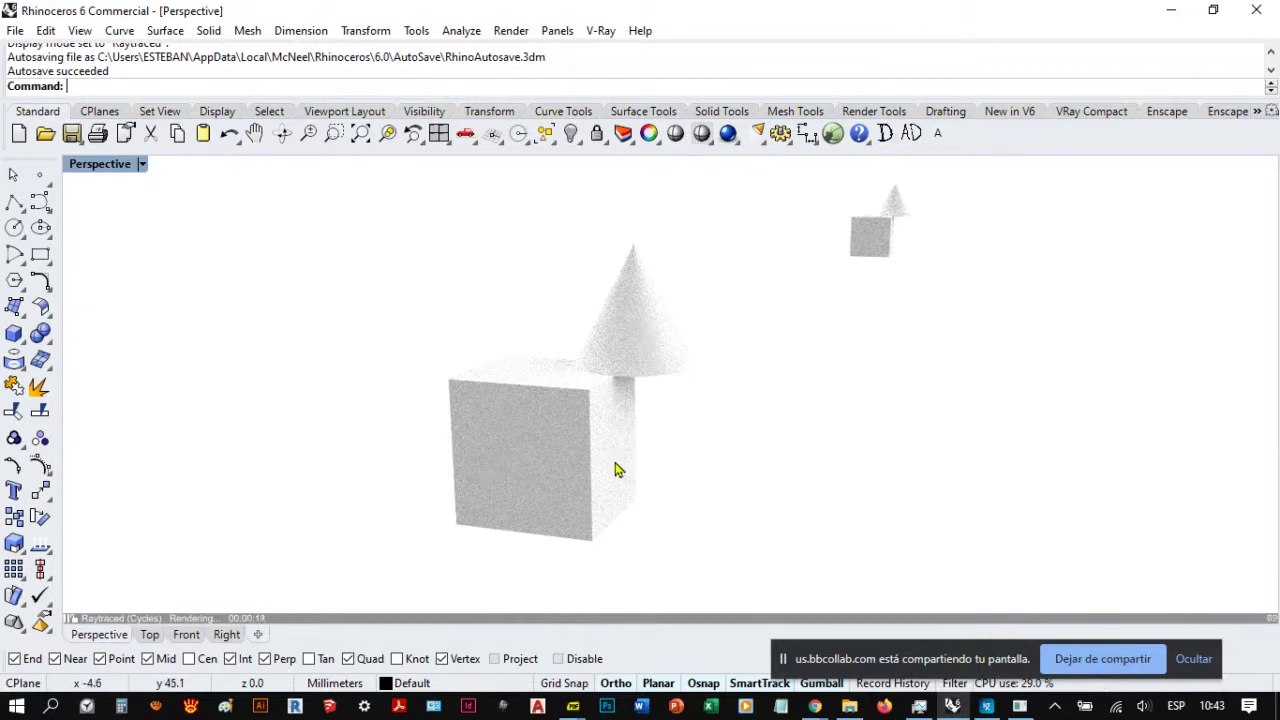
right_click_drag(626, 426, 654, 386)
scroll(729, 360, "up", 4)
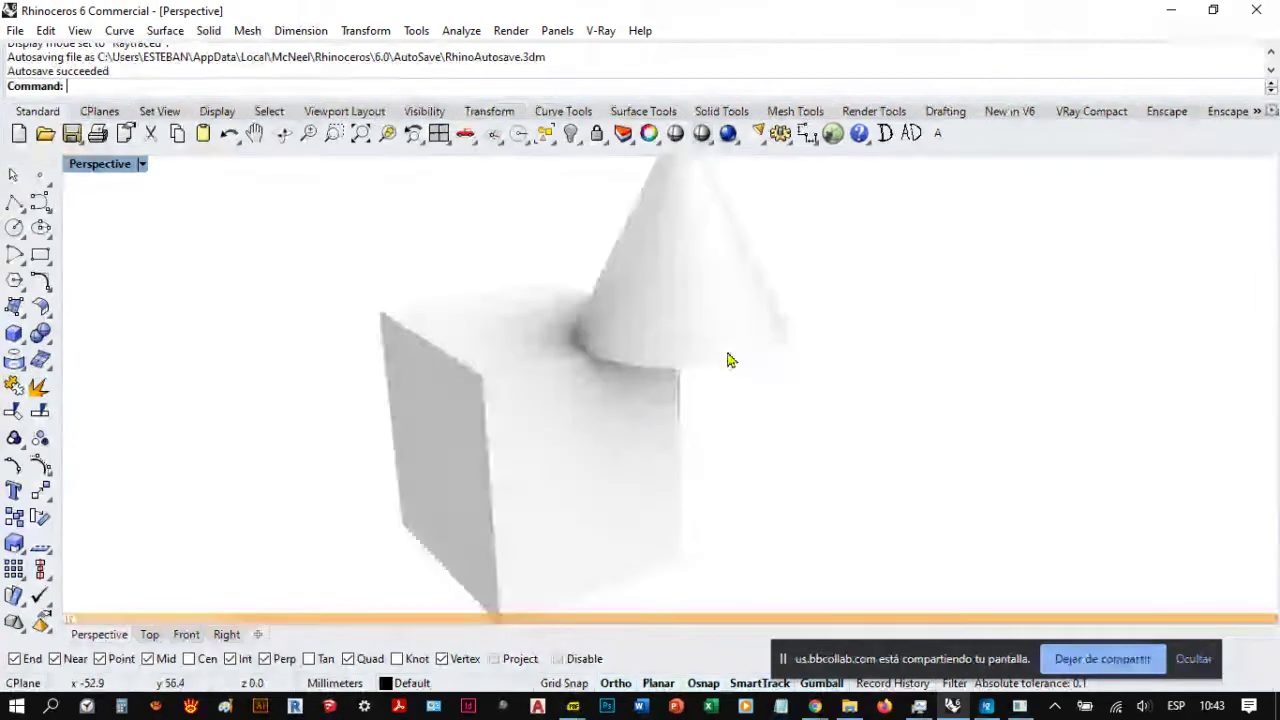
right_click_drag(717, 350, 689, 346)
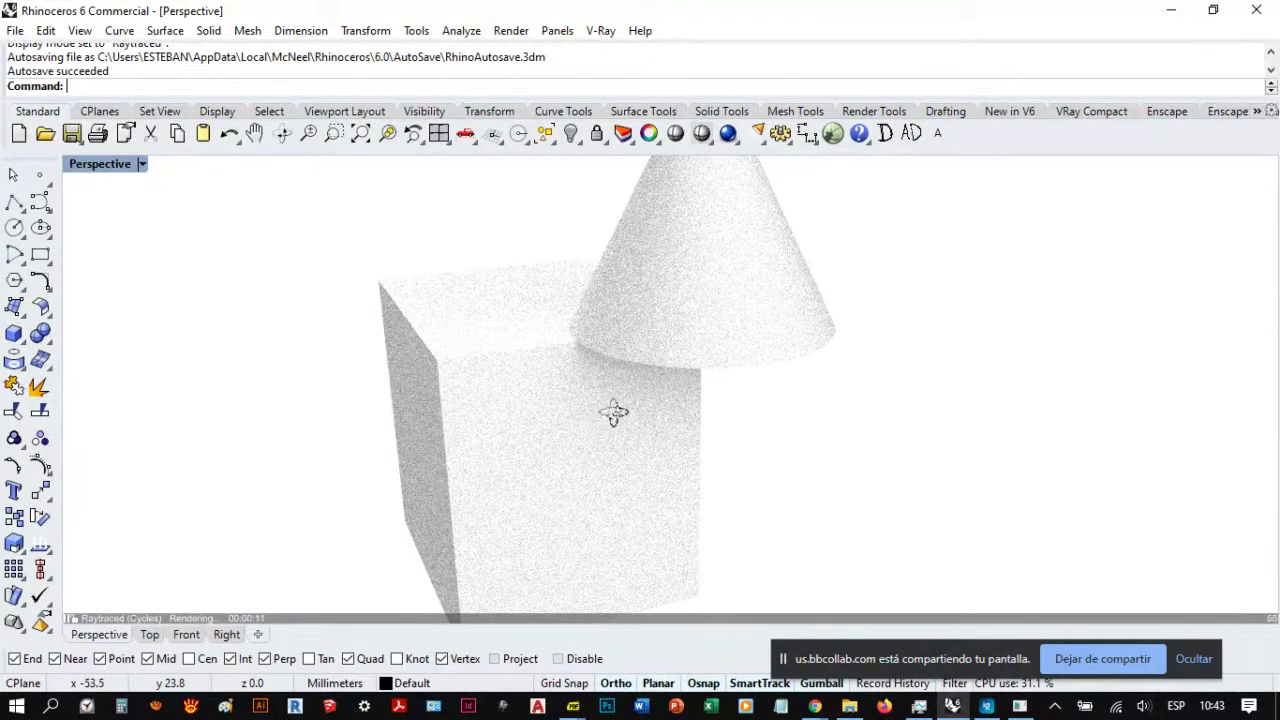
right_click_drag(611, 414, 450, 442)
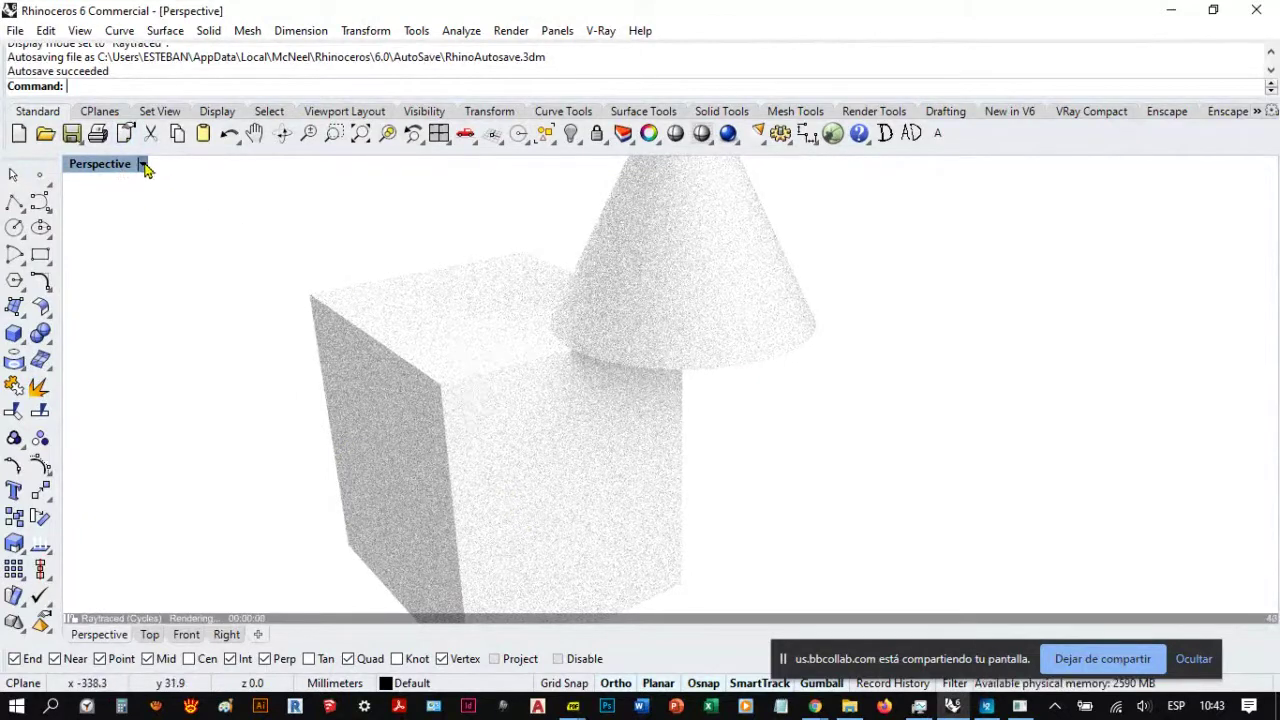
left_click(142, 164)
left_click(222, 246)
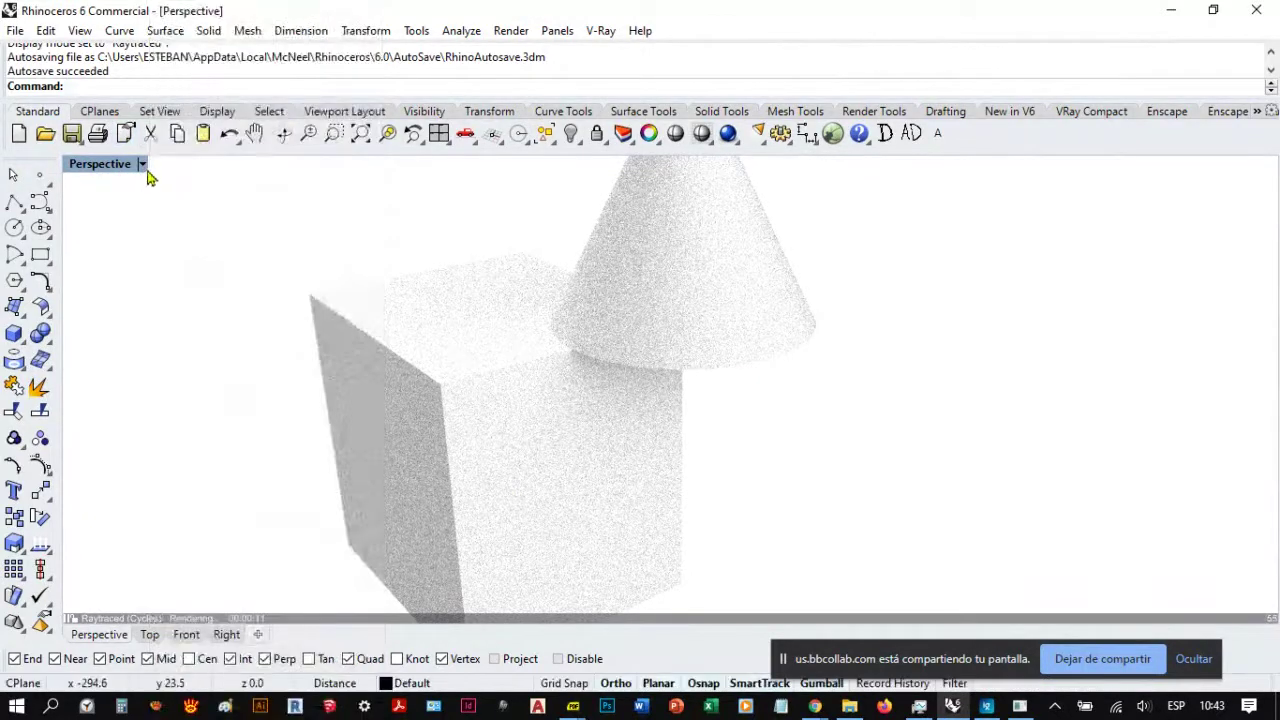
Step: Open the capture-to-file settings for the Perspective viewport, review the resolution and number of passes, and close them without capturing
left_click(142, 165)
left_click(220, 246)
left_click(142, 165)
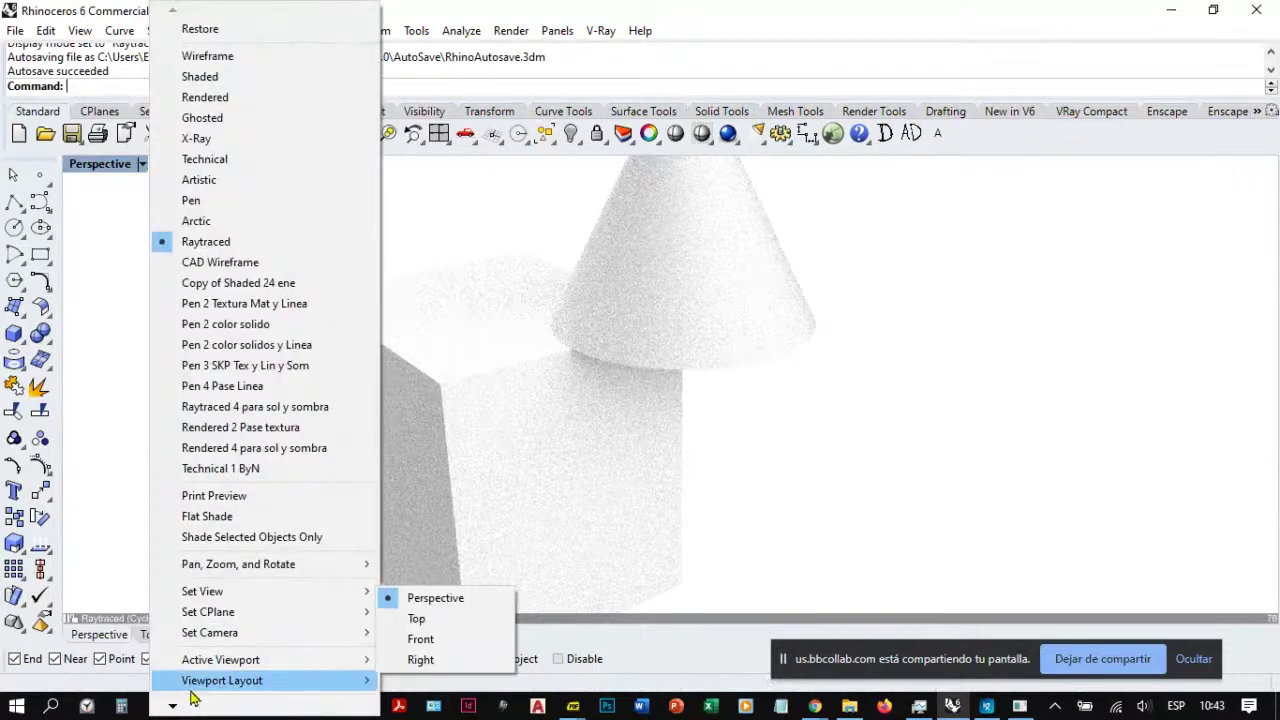
mouse_move(175, 710)
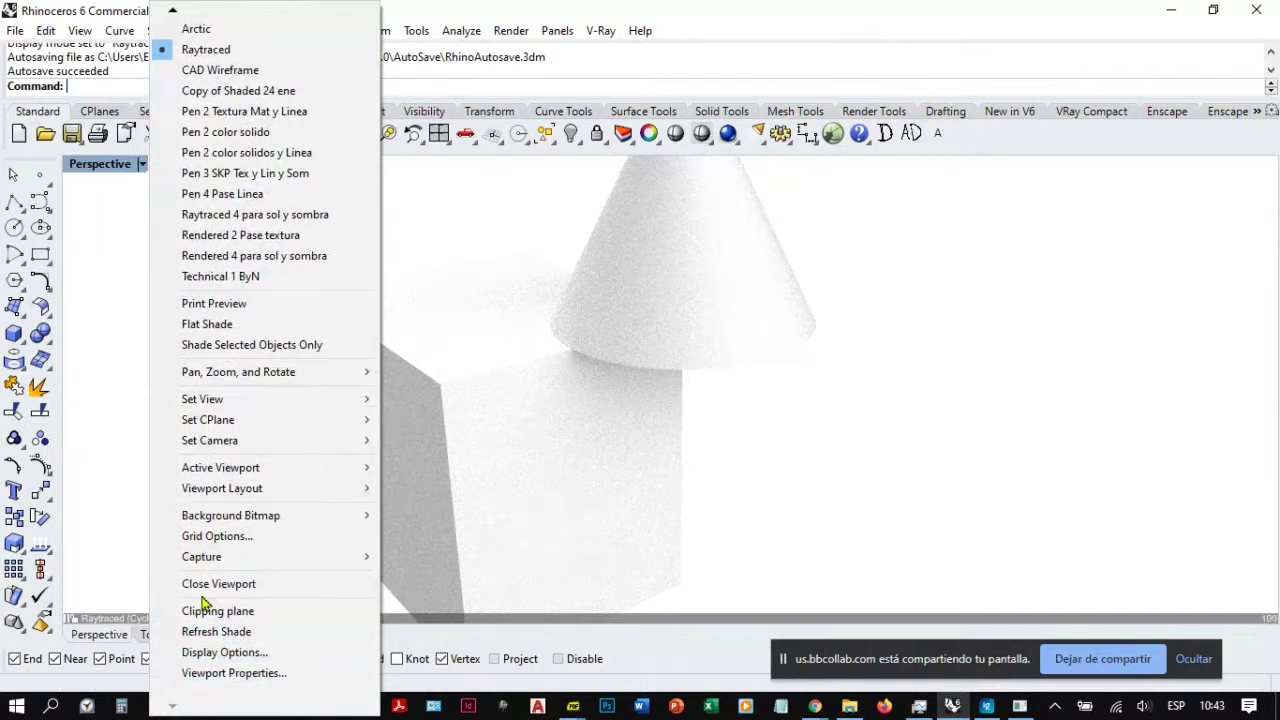
mouse_move(237, 567)
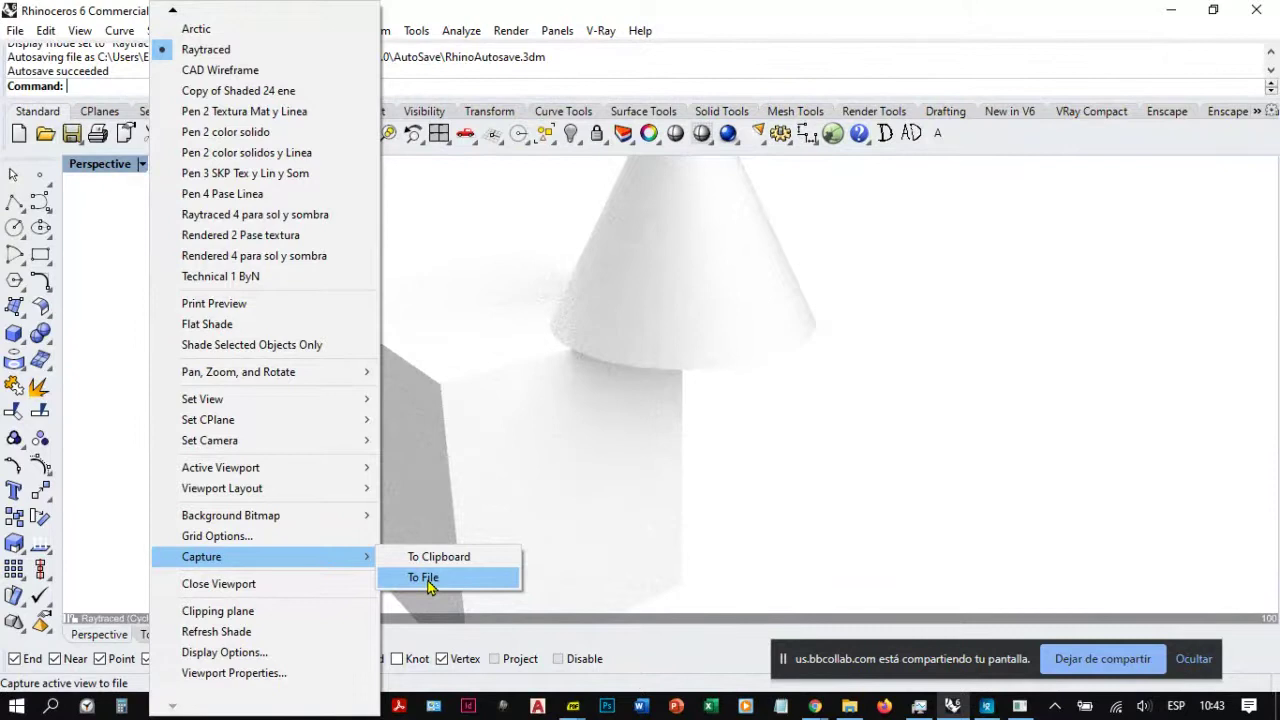
left_click(427, 580)
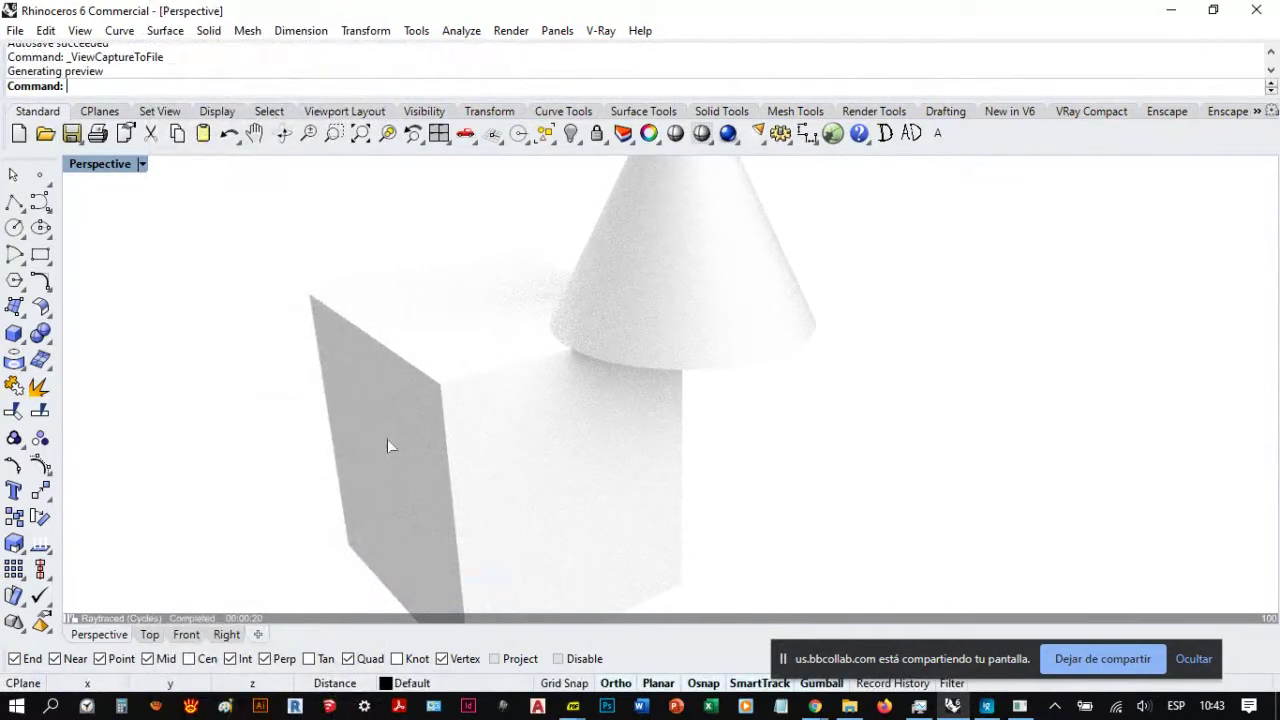
left_click_drag(596, 70, 543, 41)
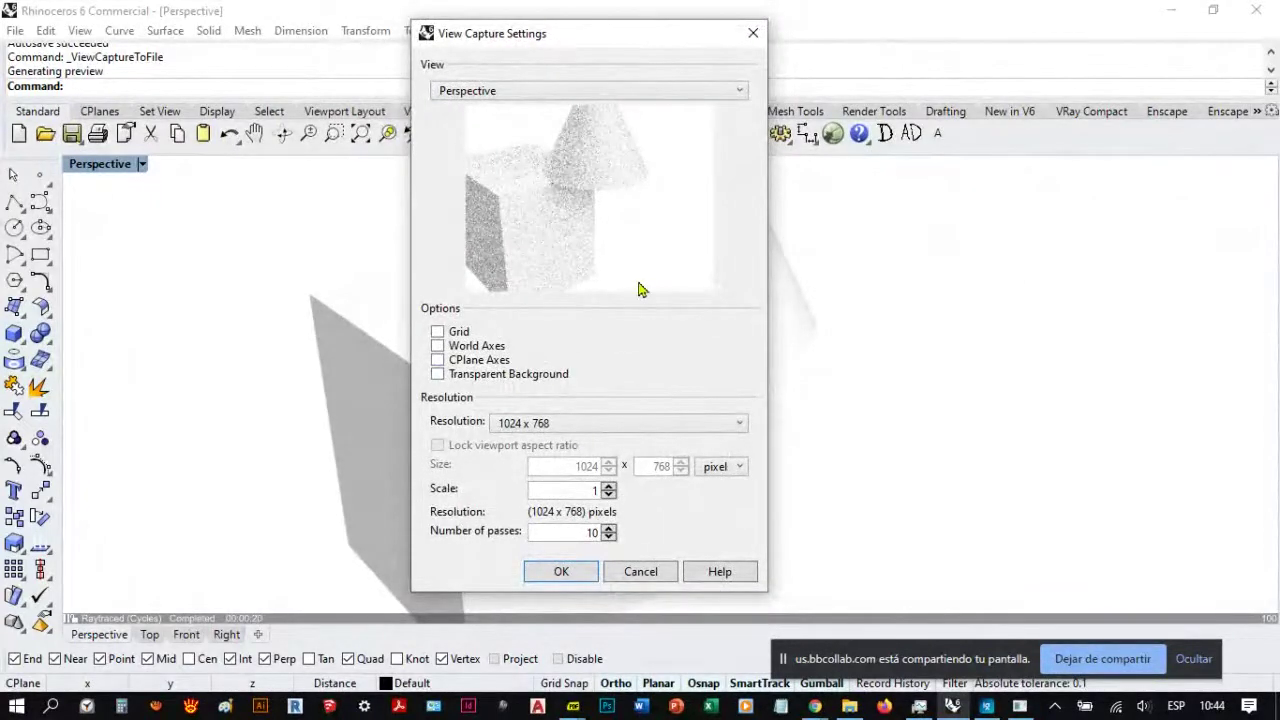
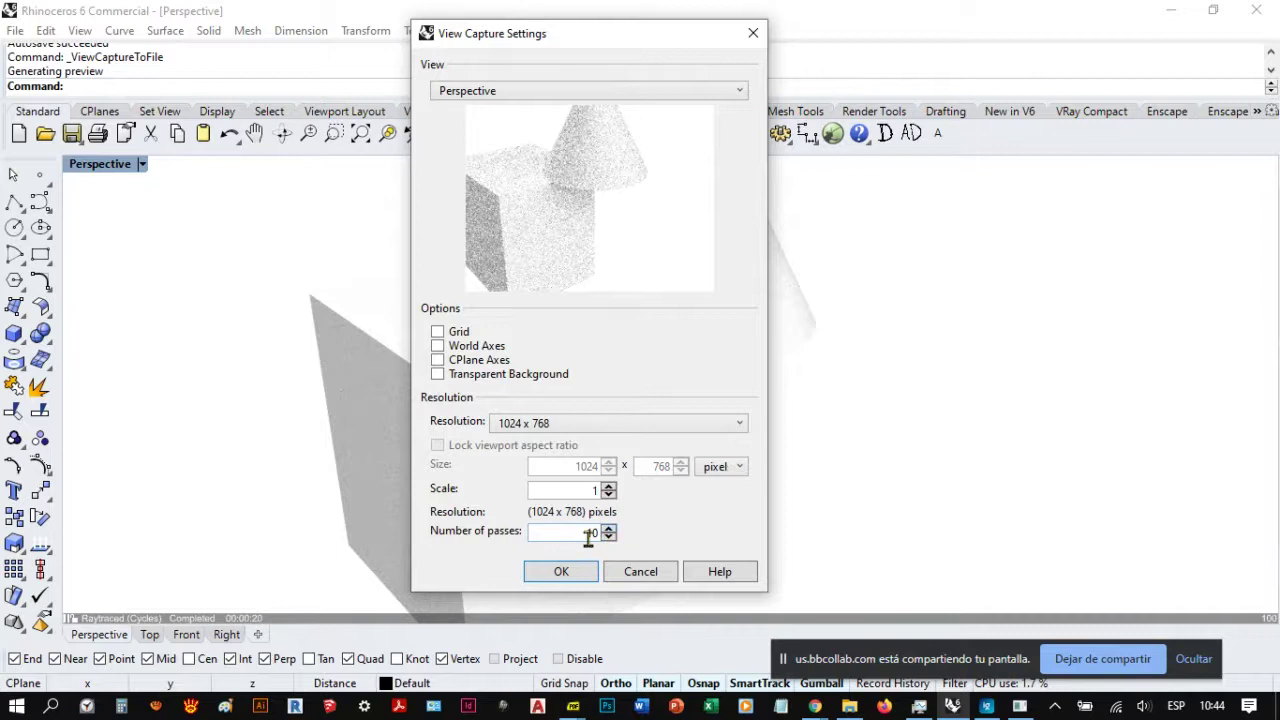
key("Escape")
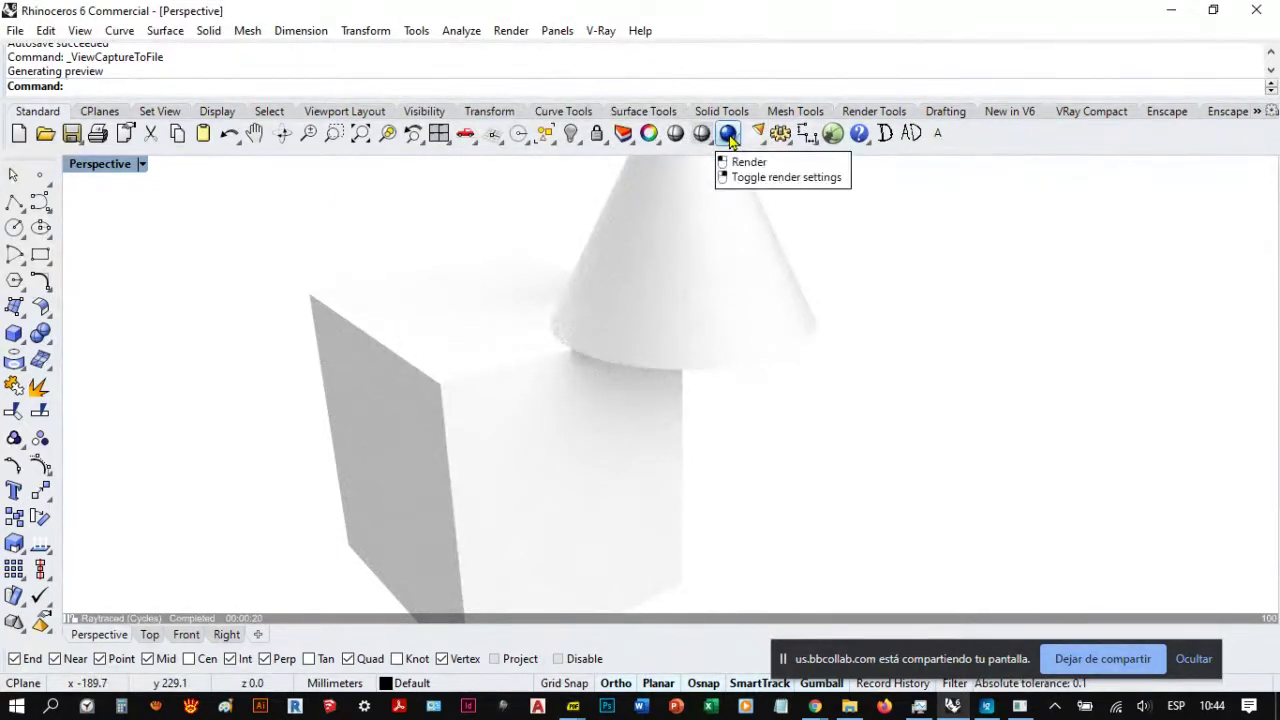
Step: Bring up the Render Tools set and switch the Perspective viewport to the Shaded display mode
left_click(865, 112)
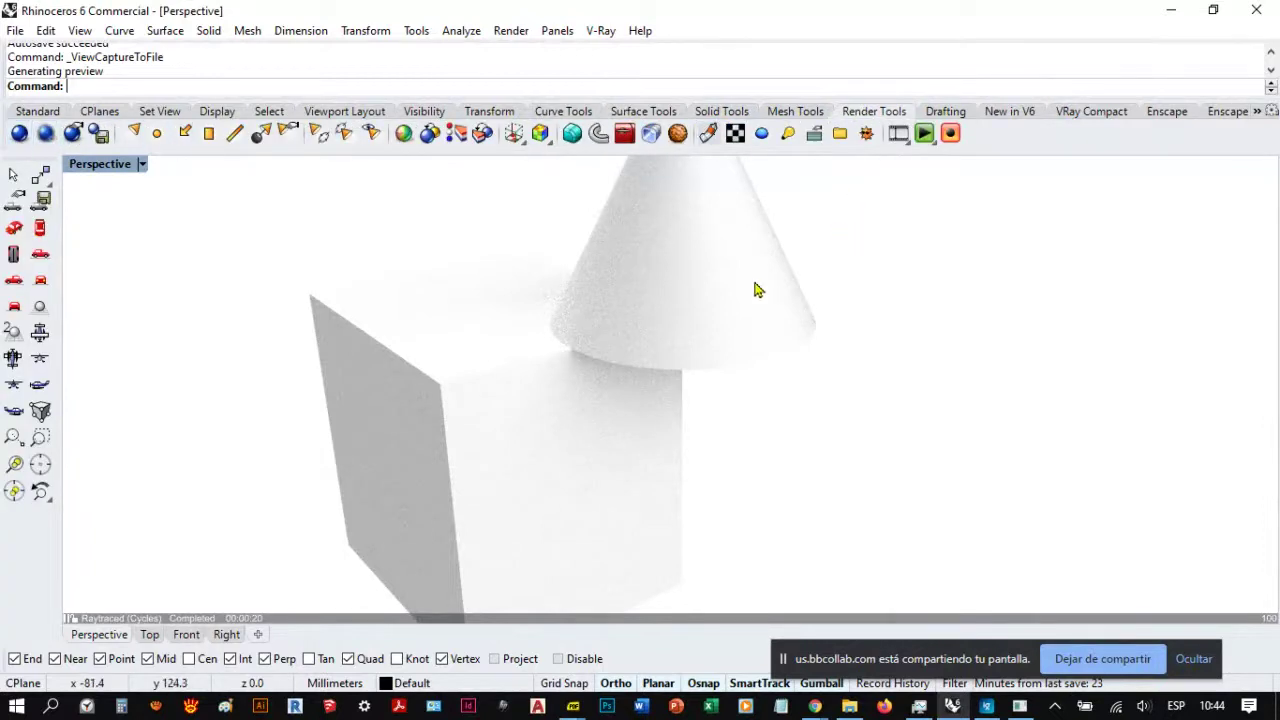
left_click(143, 165)
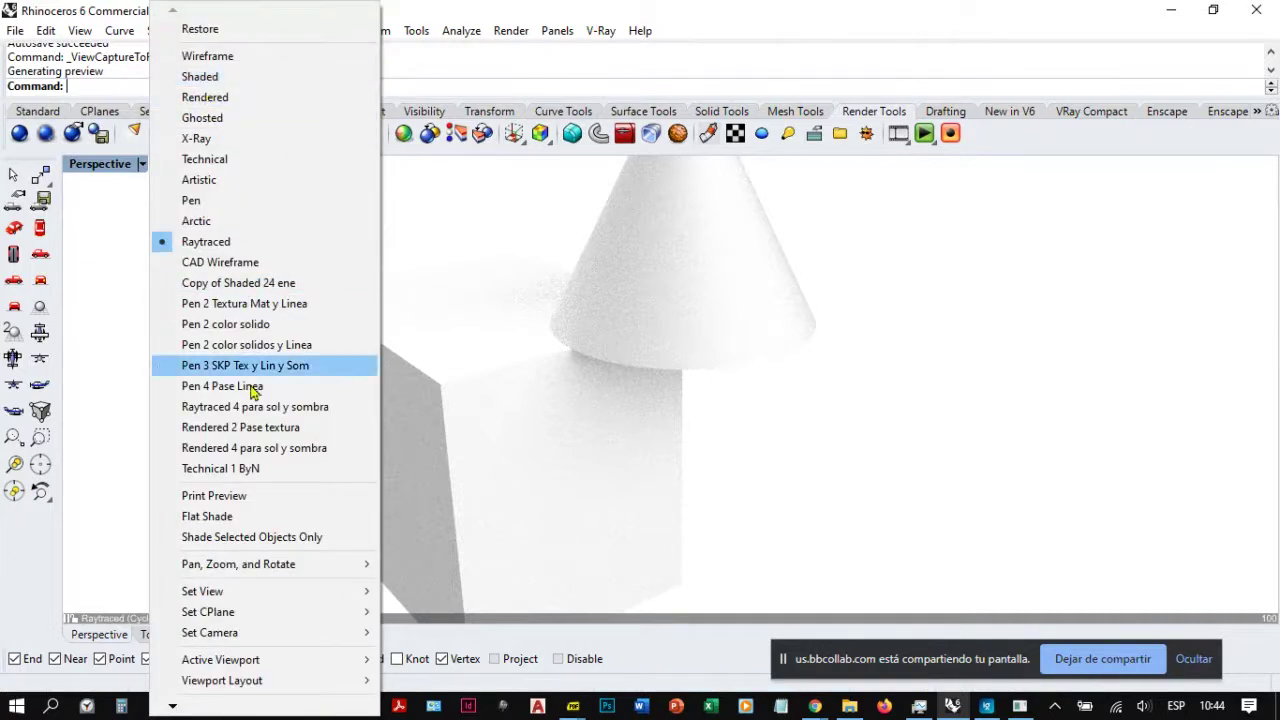
left_click(113, 215)
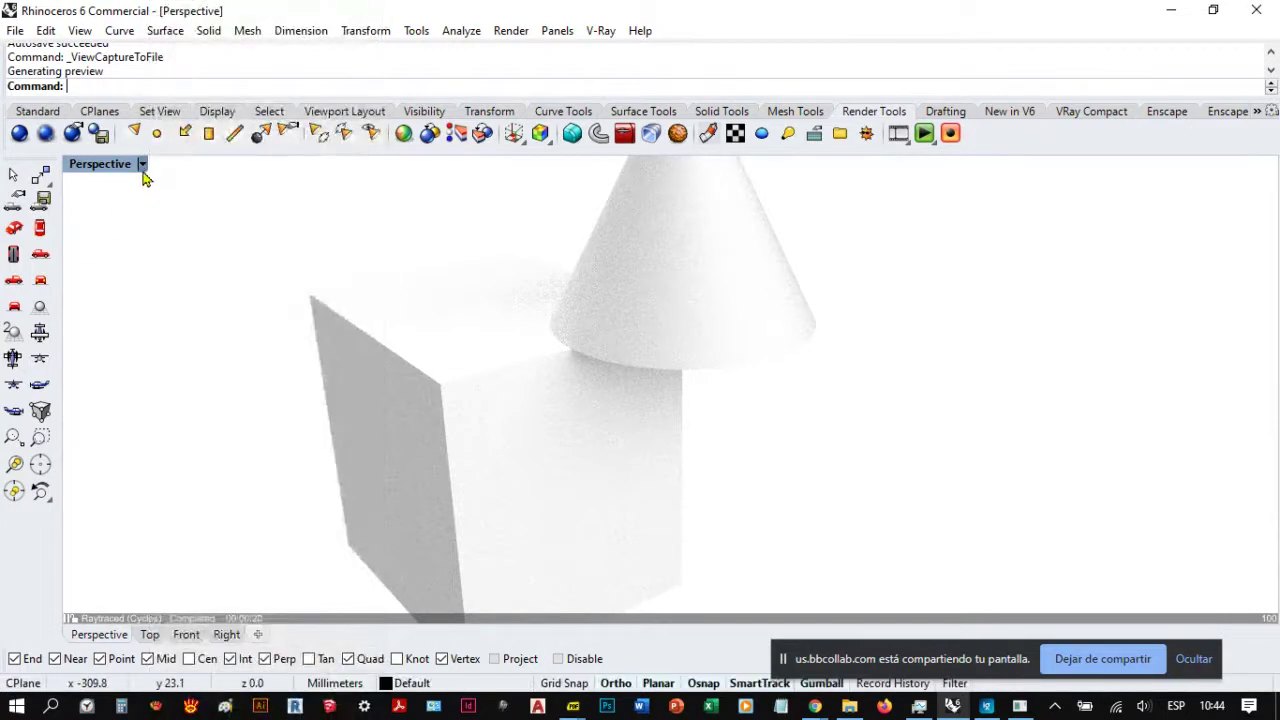
left_click(143, 165)
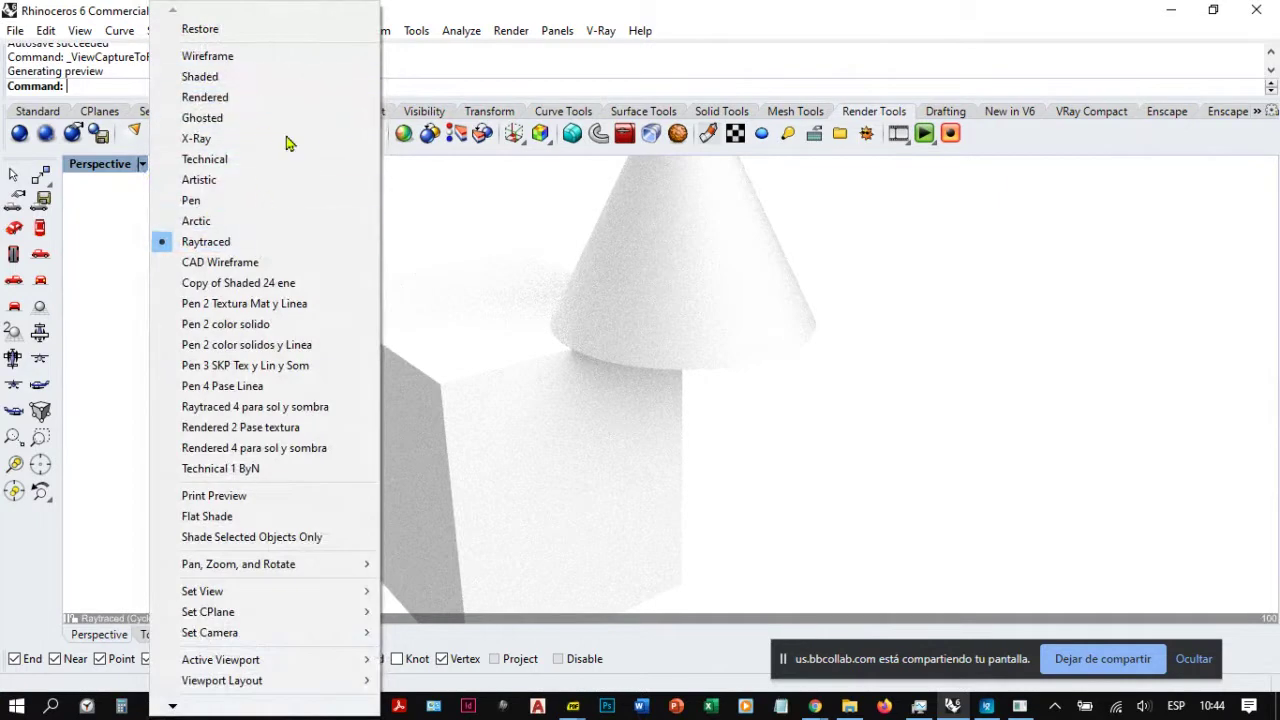
left_click(205, 78)
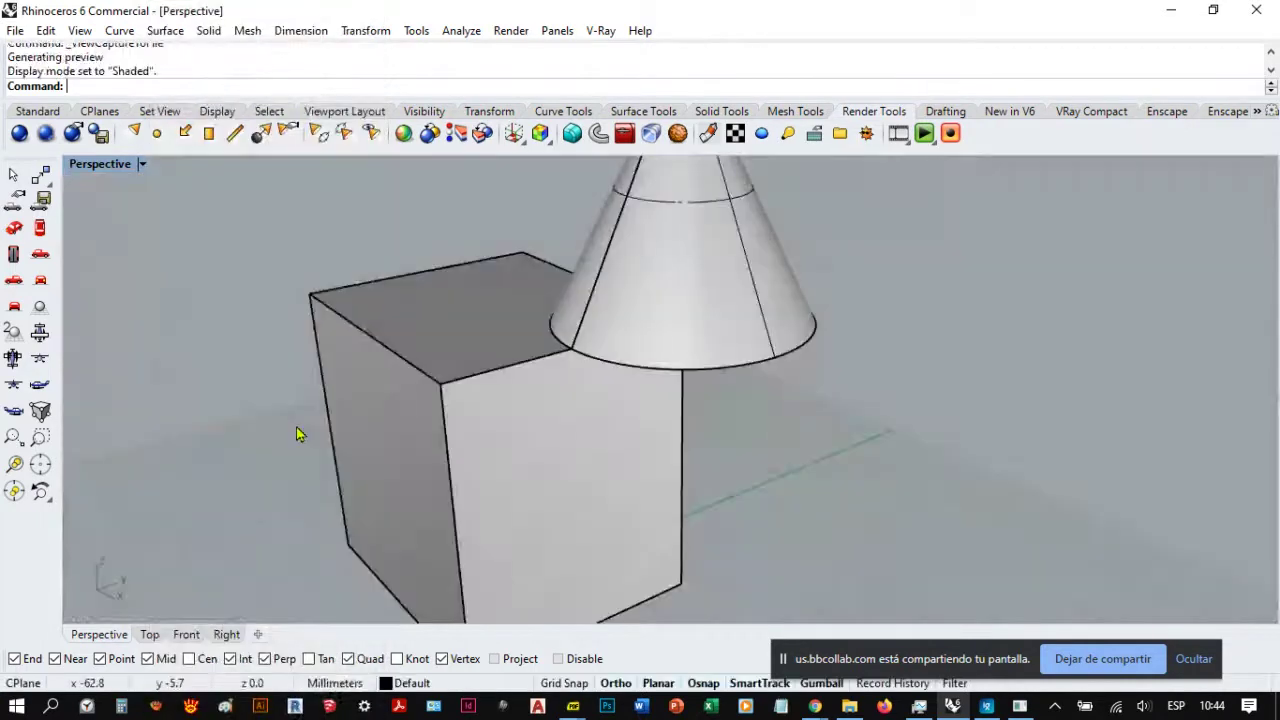
Step: Open the document properties and bring up the list of display modes within the View options
left_click(142, 164)
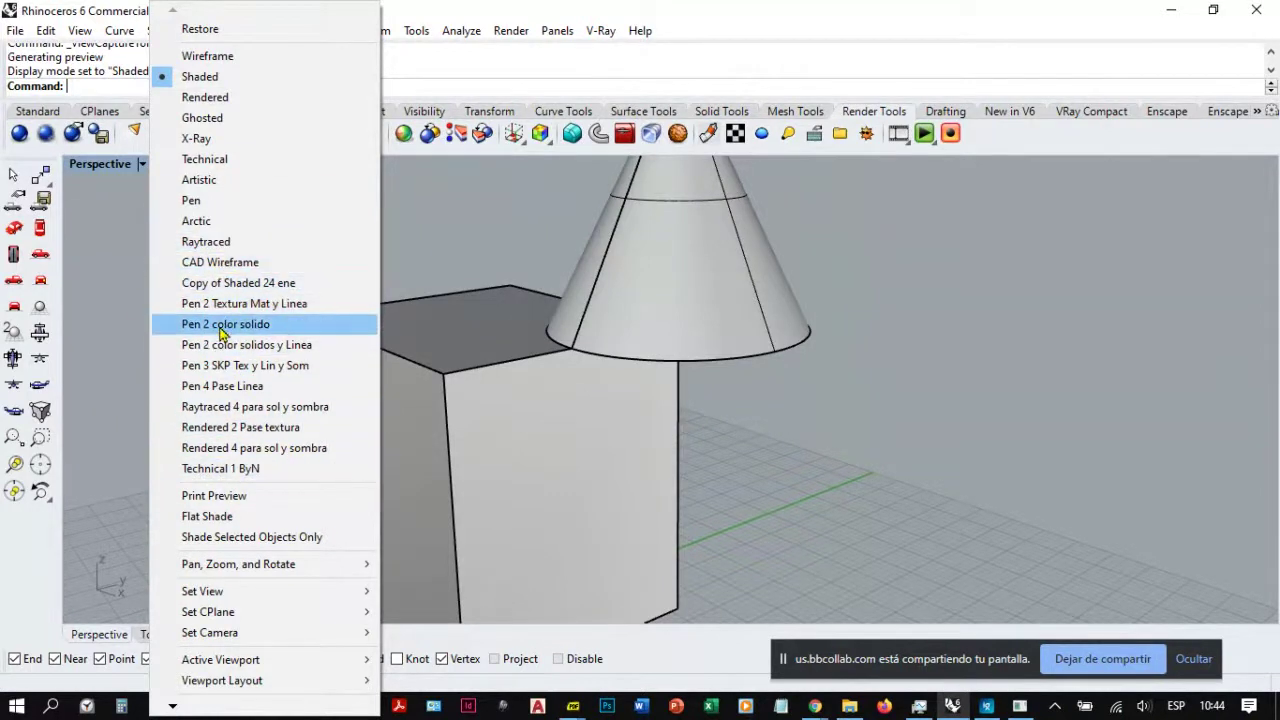
key("Escape")
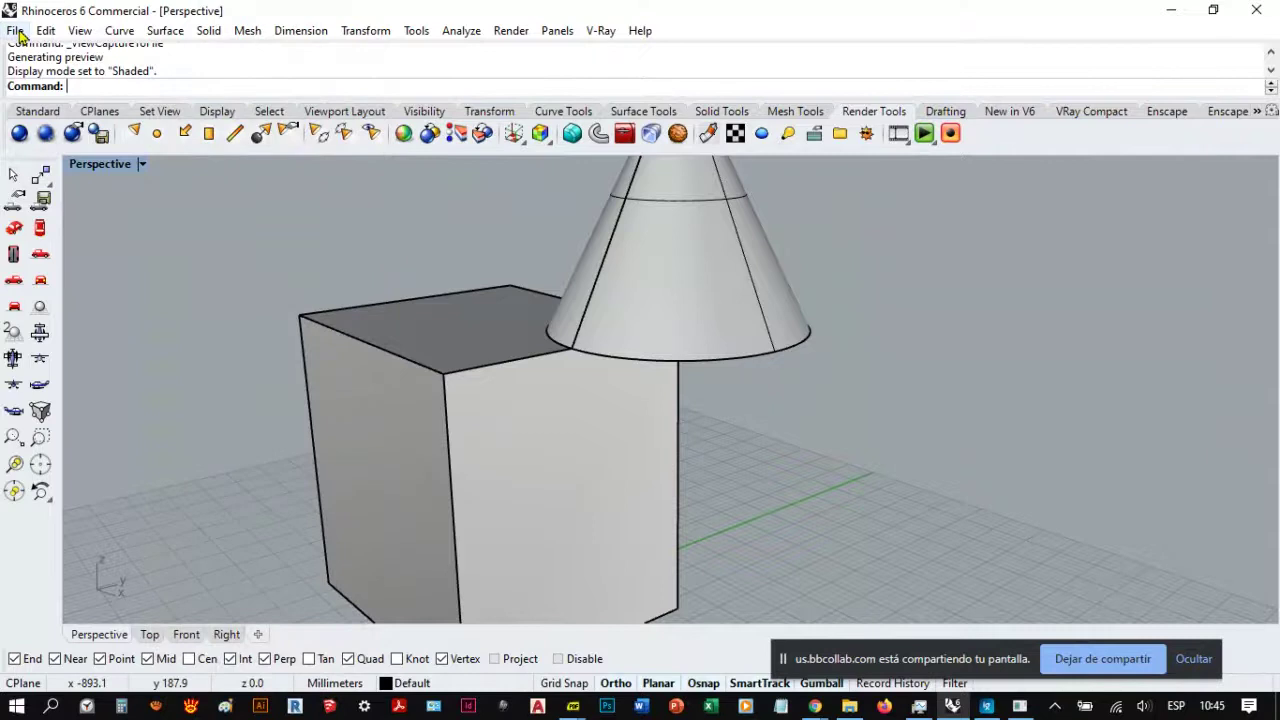
left_click(16, 31)
left_click(97, 394)
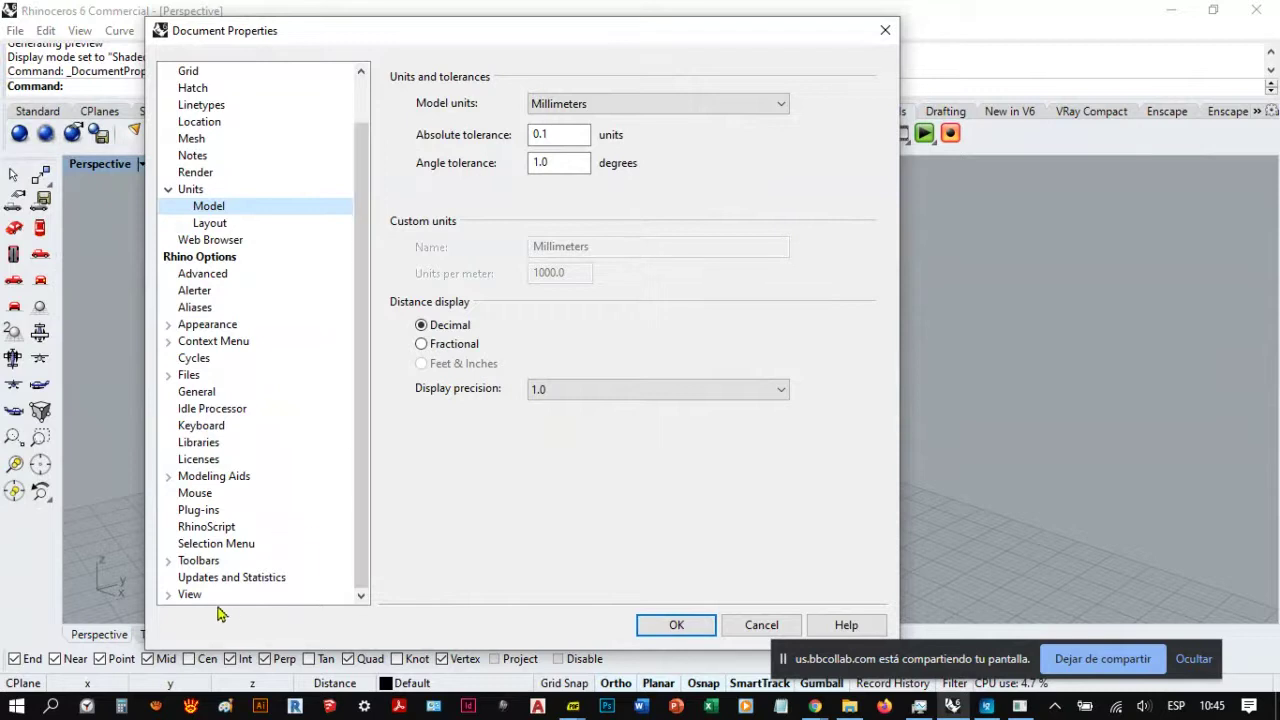
left_click(189, 596)
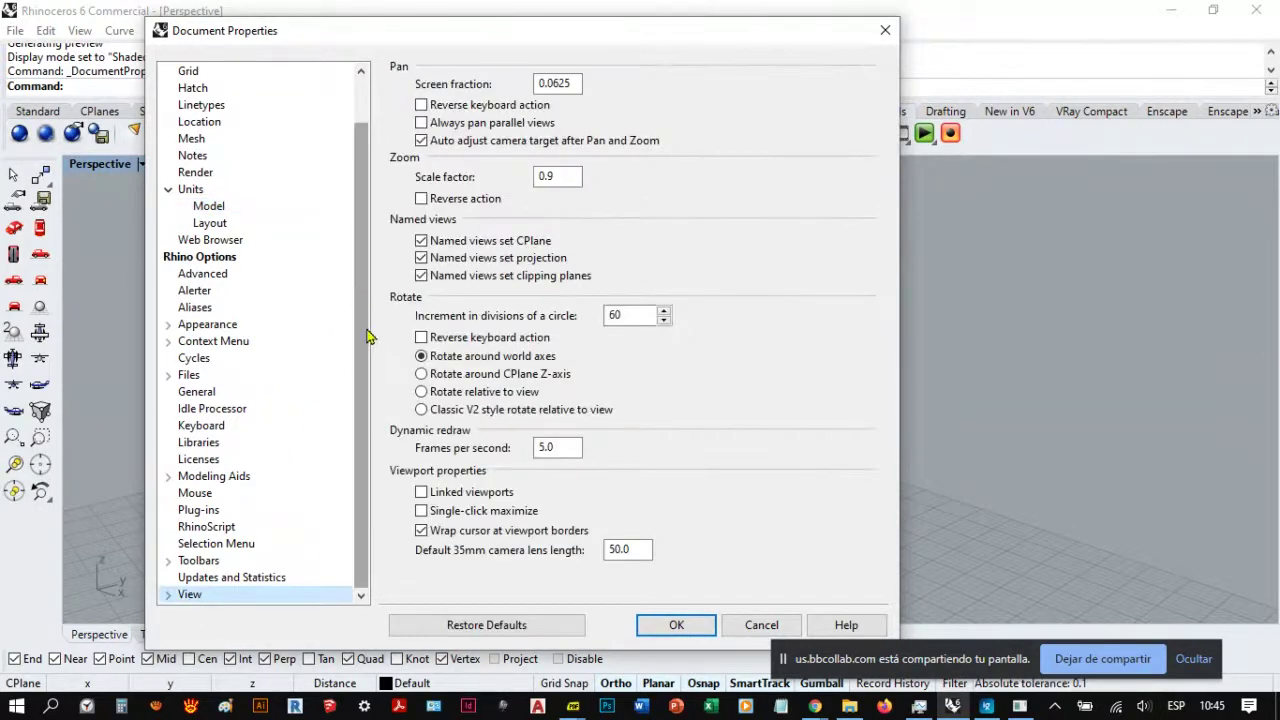
left_click(168, 595)
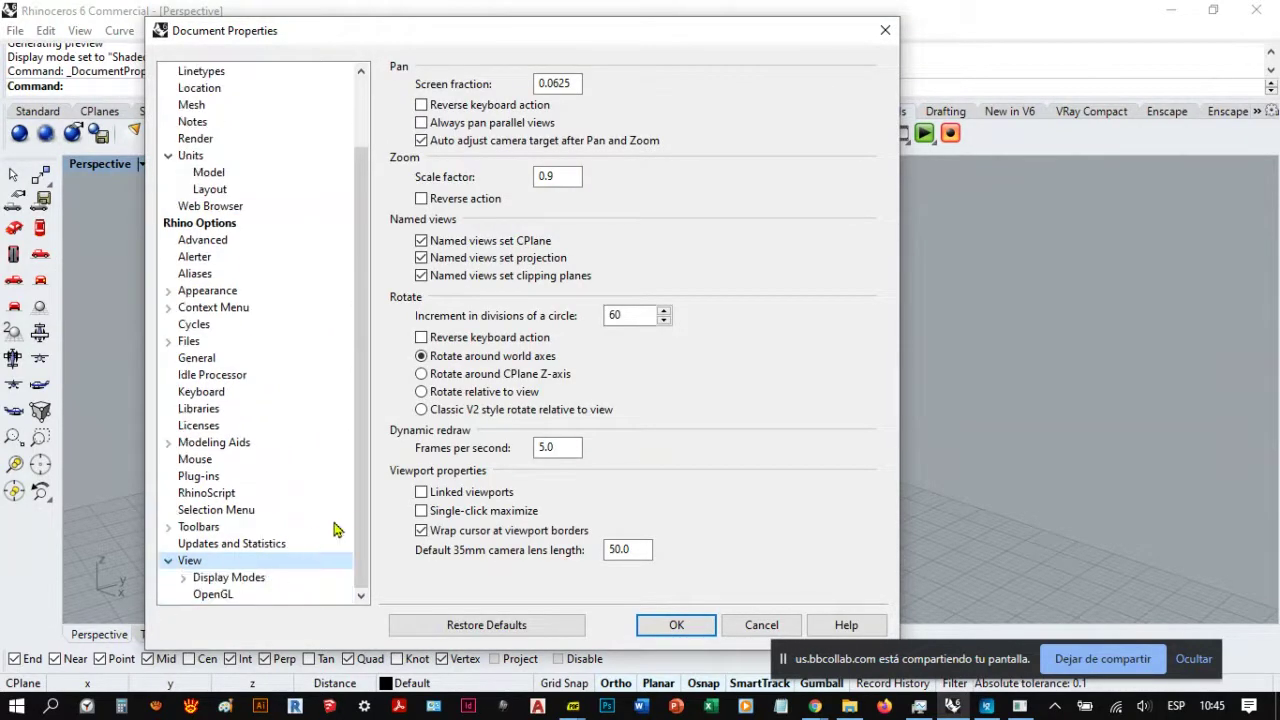
left_click(185, 580)
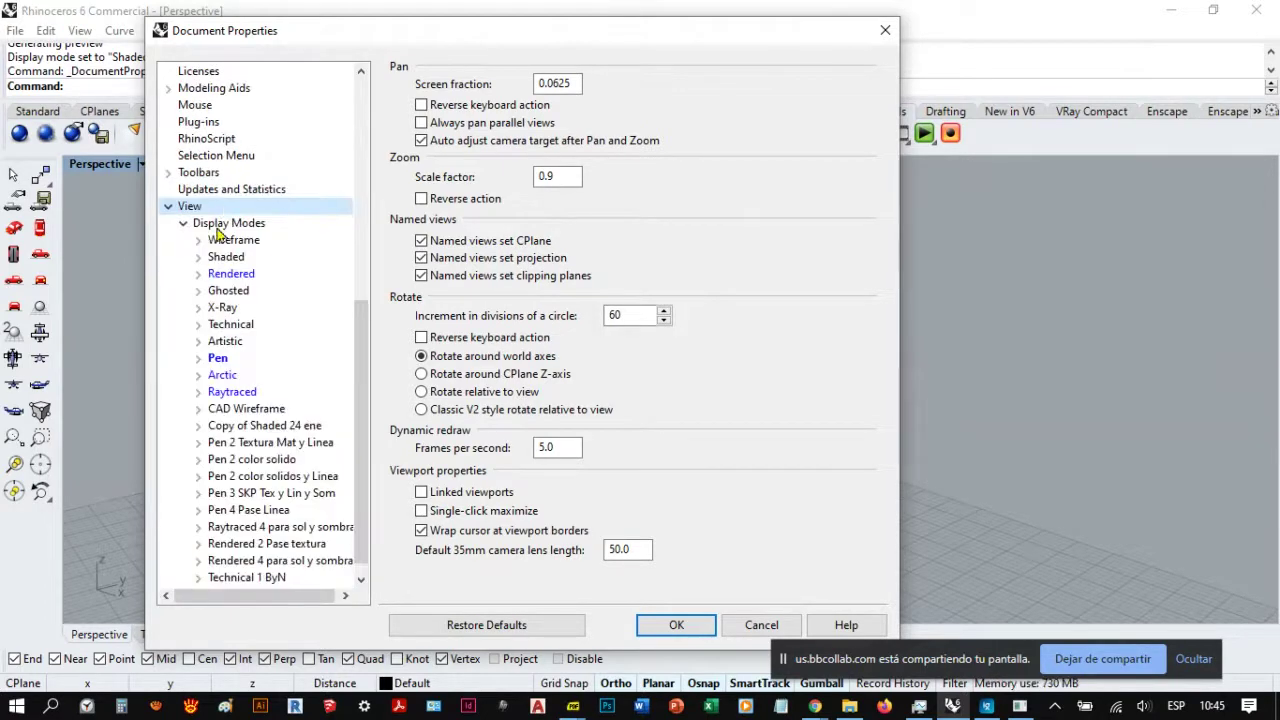
left_click(231, 224)
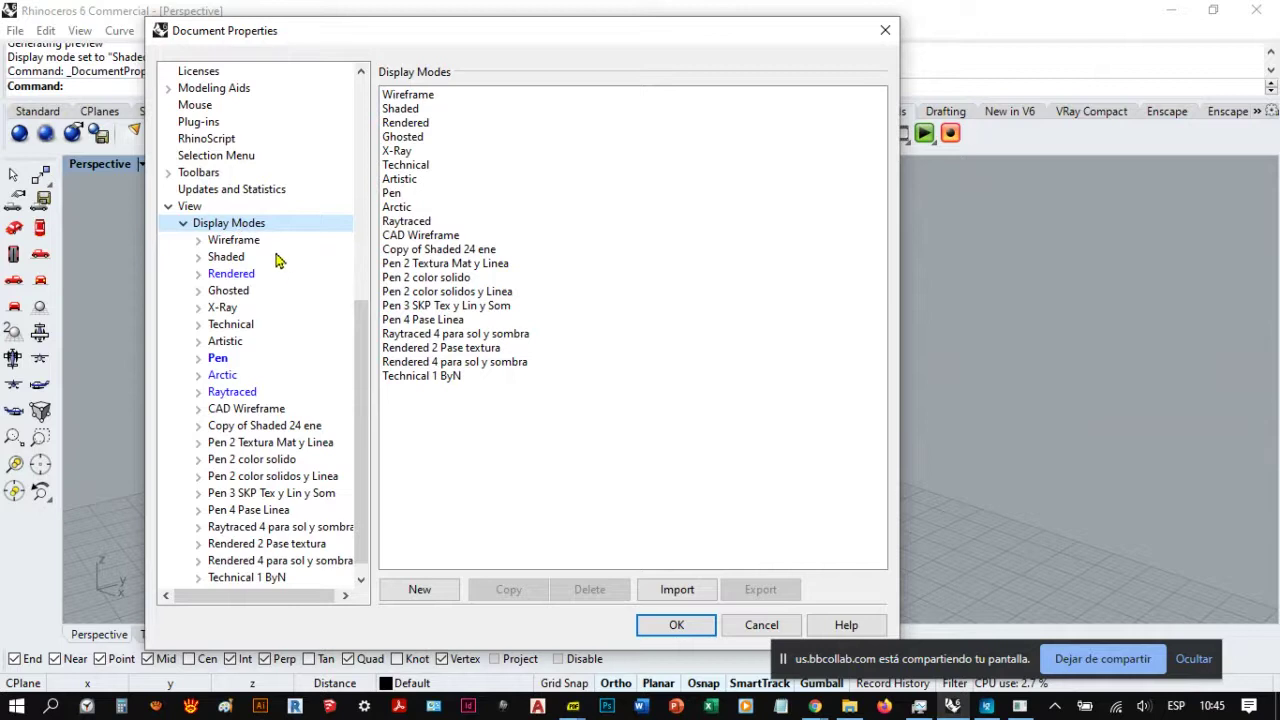
Step: Review the settings of the Wireframe, Shaded and Ghosted display modes, including Ghosted's viewport and shading options
left_click(240, 241)
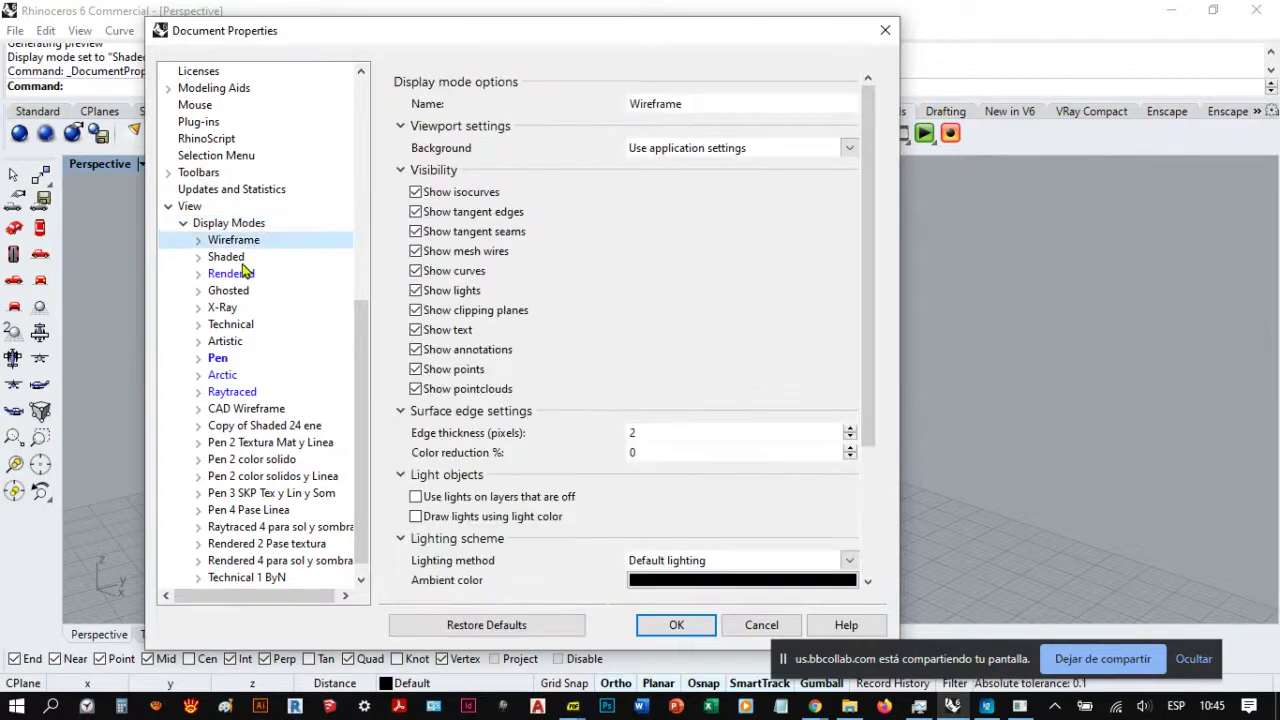
left_click(242, 263)
left_click(258, 289)
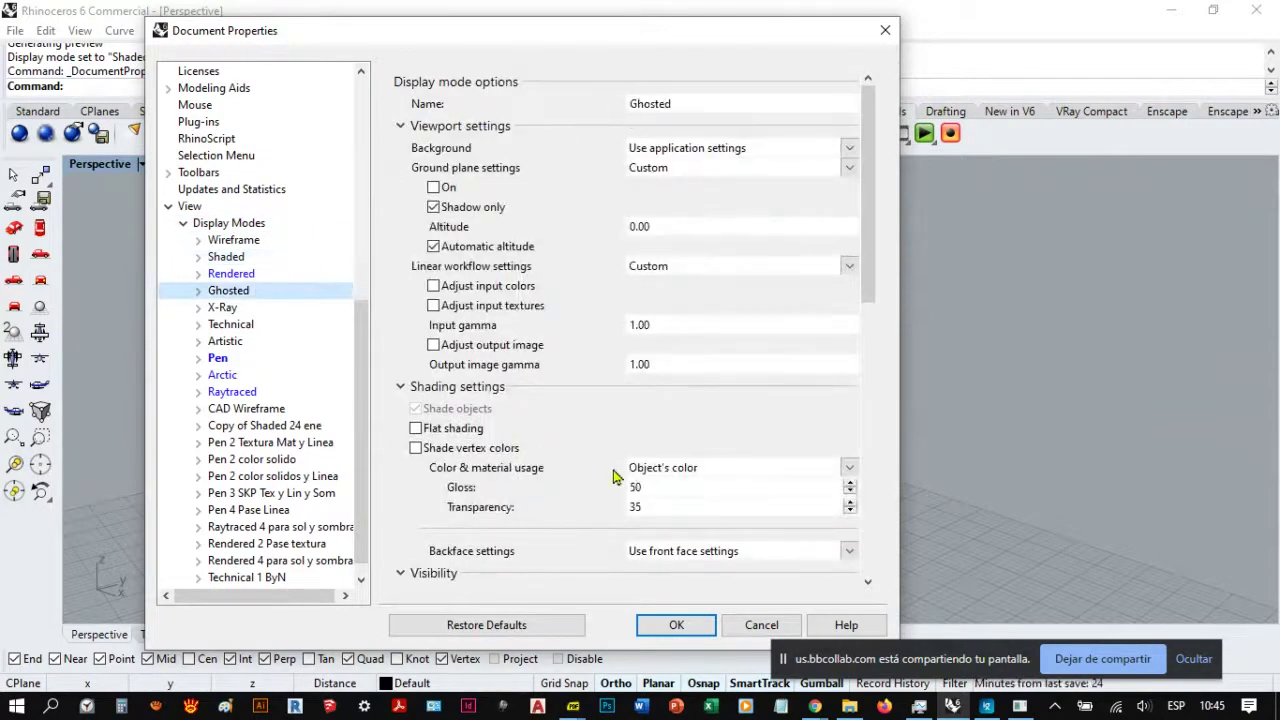
scroll(794, 237, "down", 2)
scroll(794, 143, "up", 2)
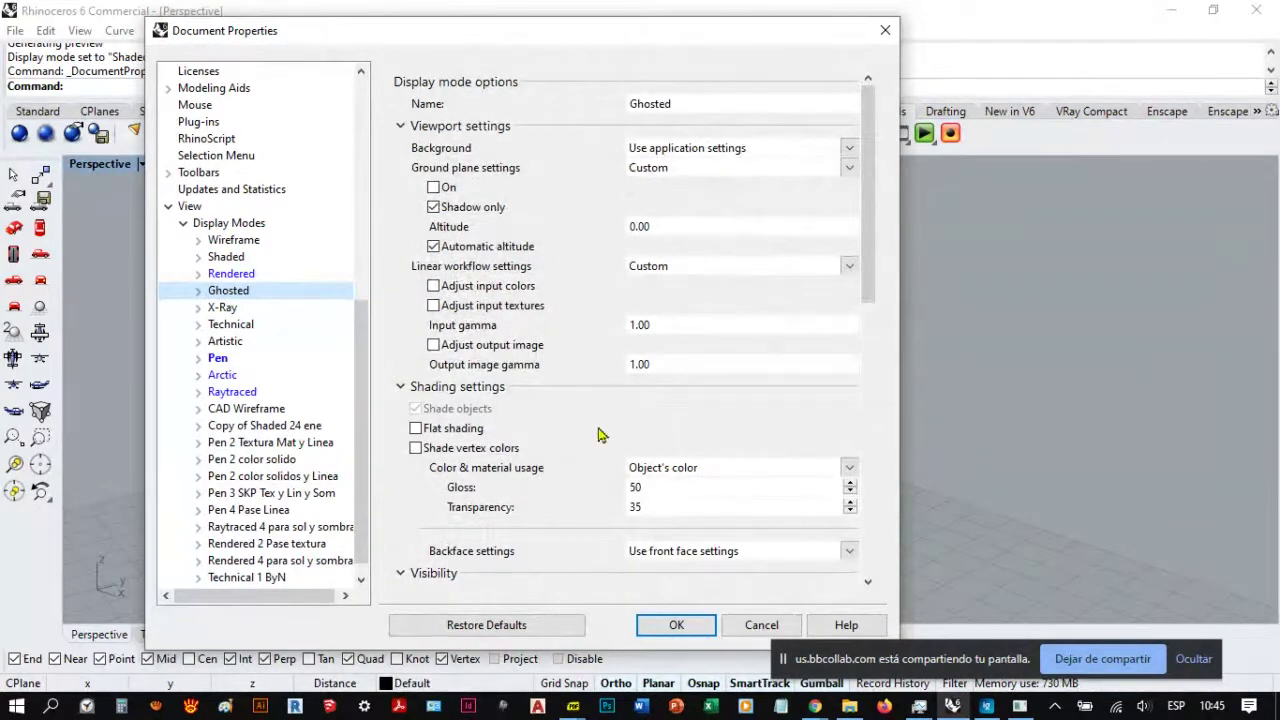
scroll(840, 262, "down", 2)
scroll(840, 262, "up", 2)
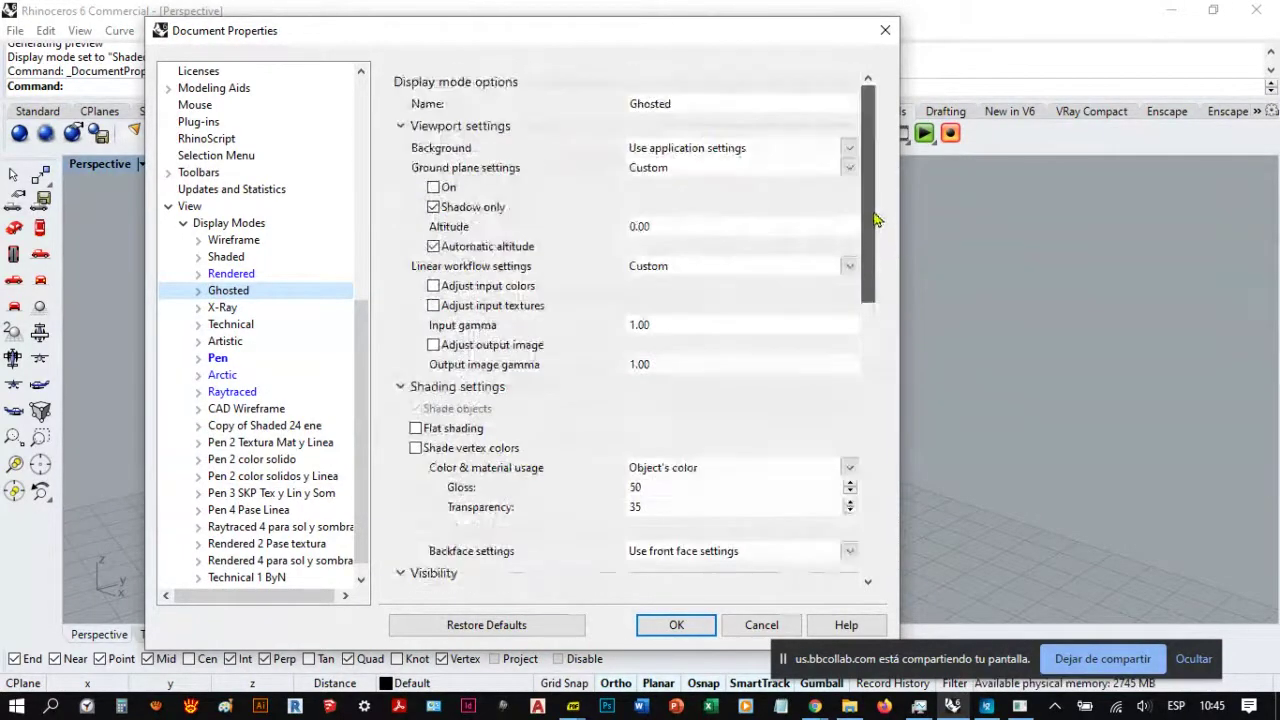
Step: Review the Shaded and X-Ray mode settings, select Shaded in the overall display modes list, and close the document properties
left_click(245, 276)
key("Up")
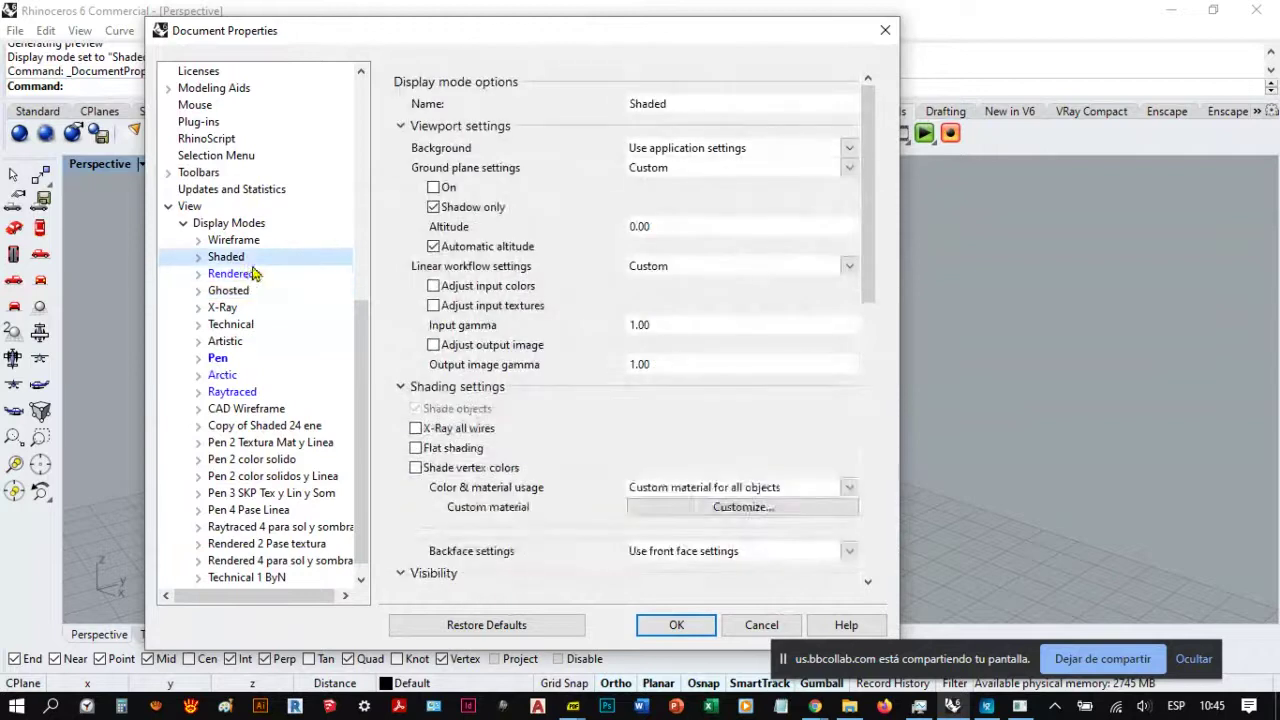
left_click(241, 308)
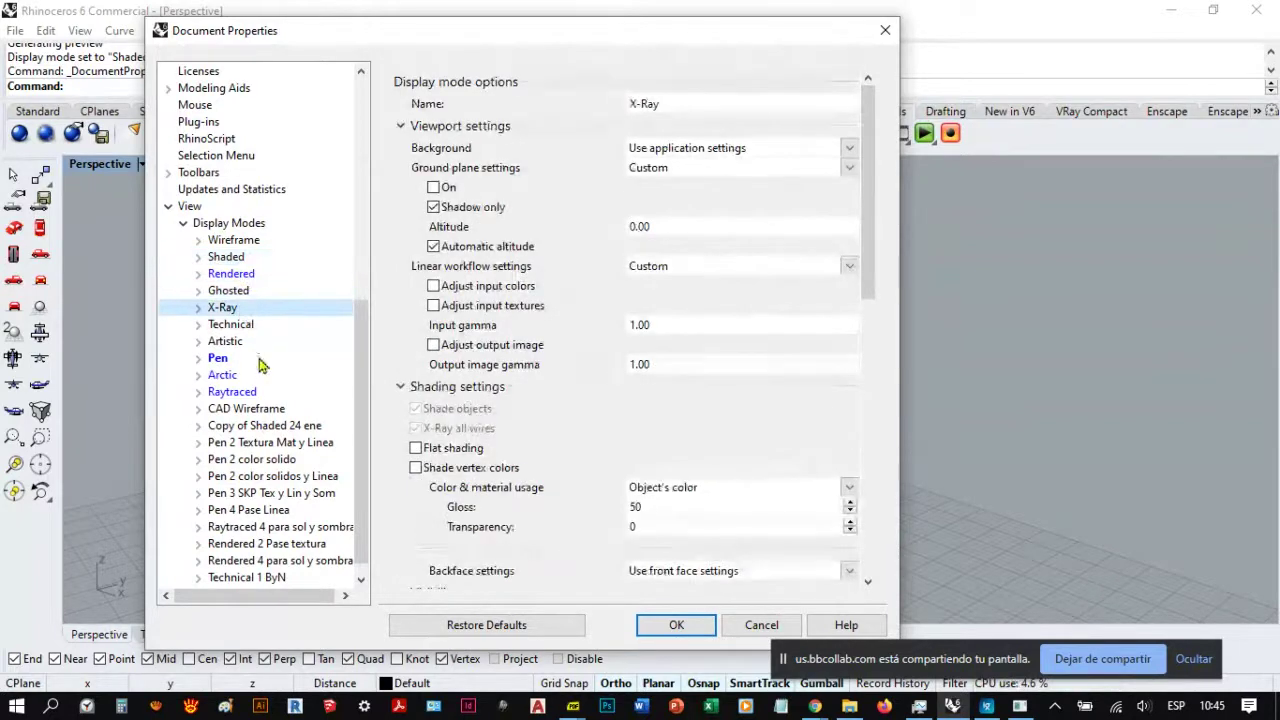
left_click(230, 222)
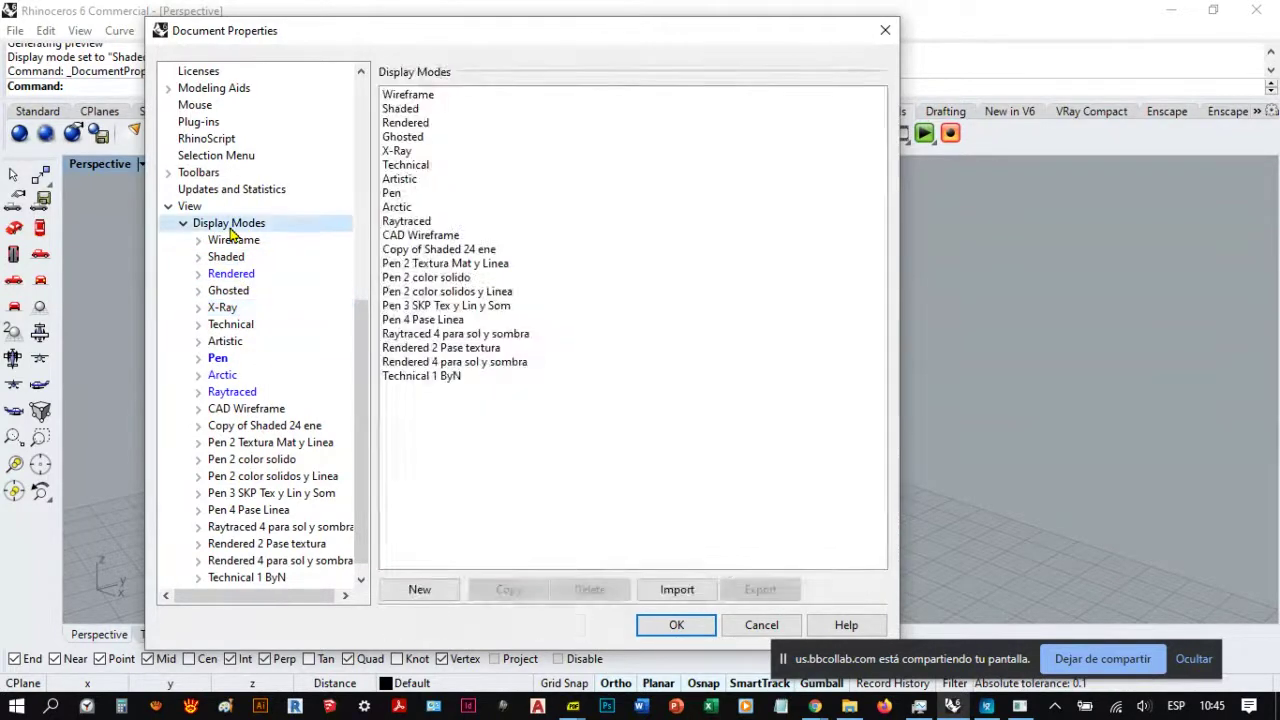
left_click(438, 108)
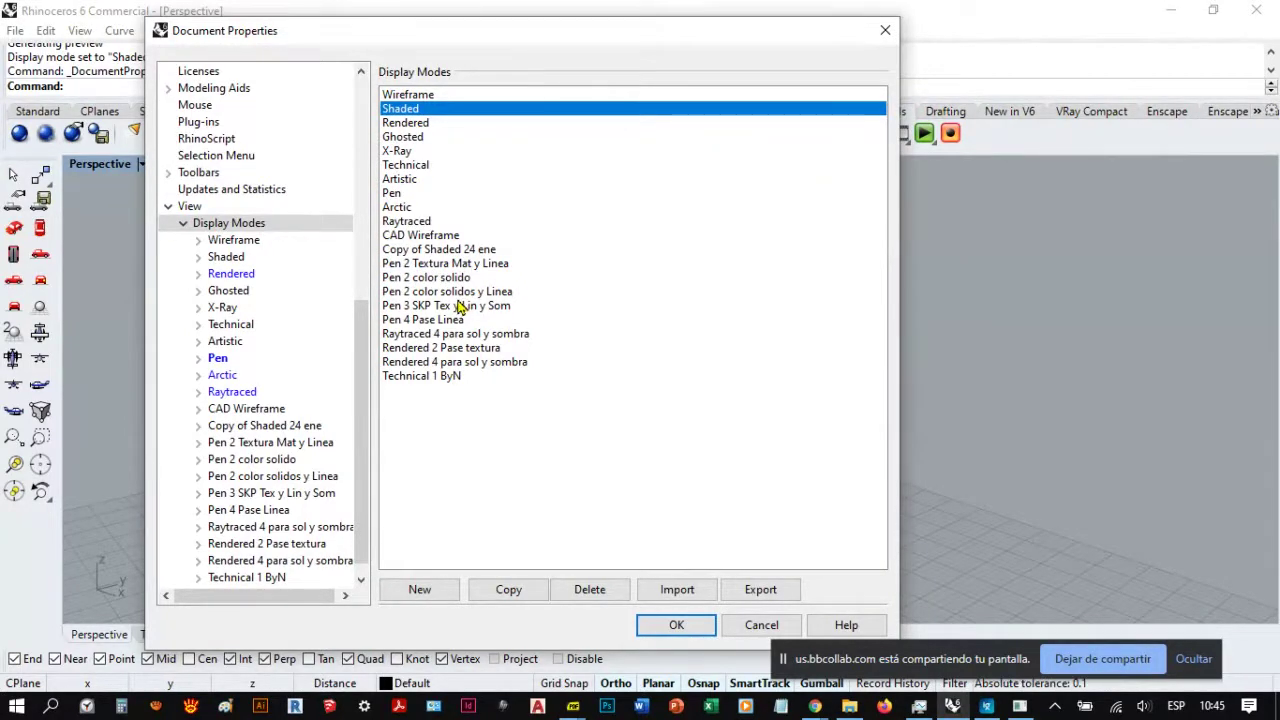
left_click(885, 30)
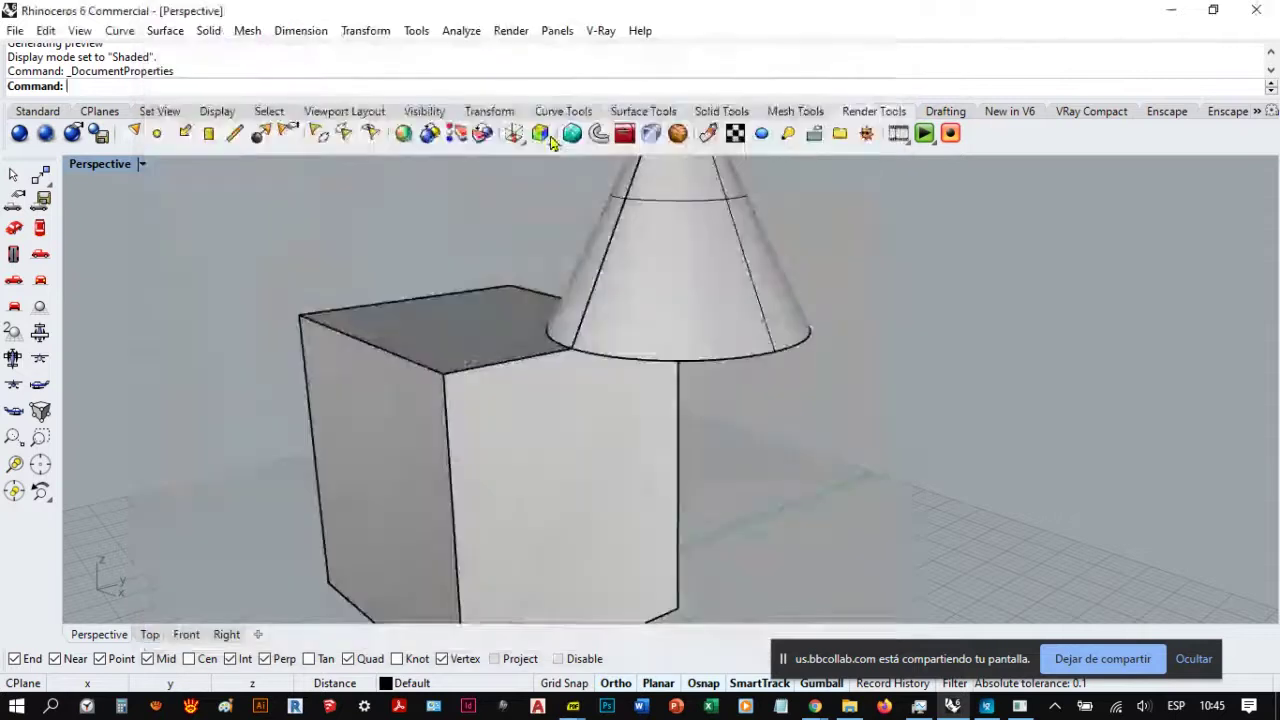
Step: Apply the CAD Wireframe display mode to the Perspective viewport, orbit around the solids and restore the four-viewport layout
left_click(142, 165)
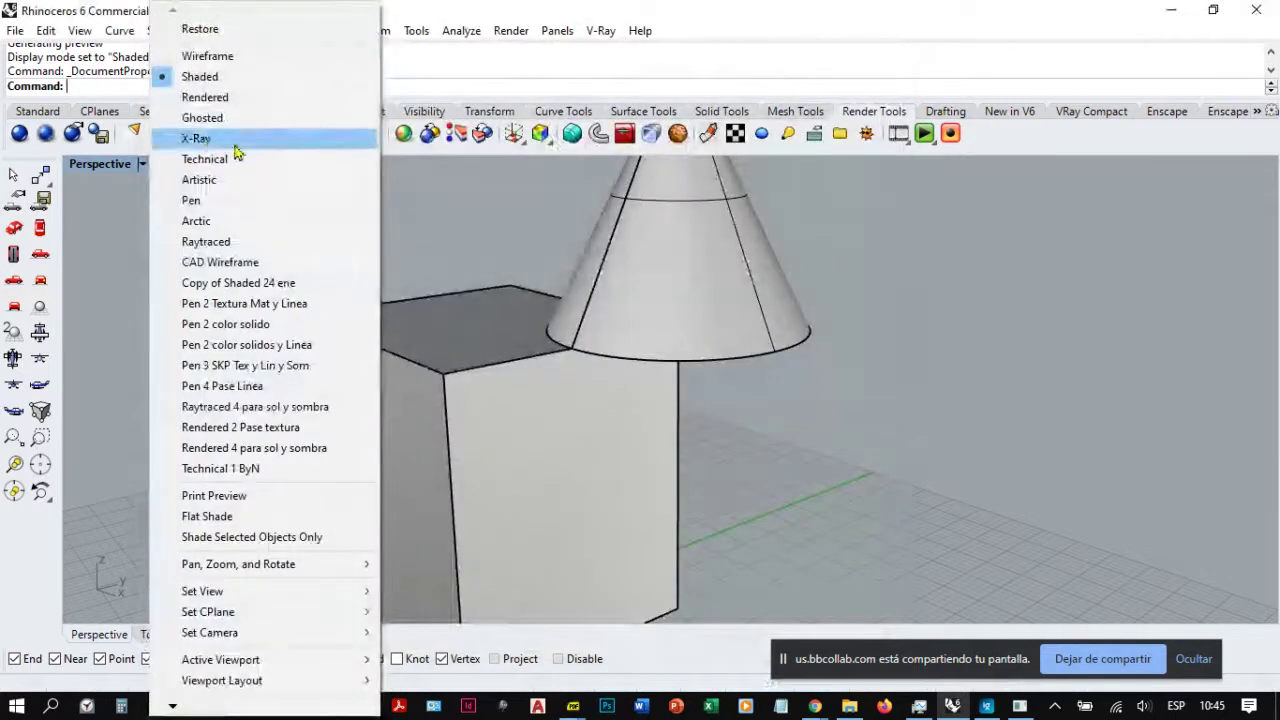
left_click(247, 262)
right_click_drag(414, 371, 320, 263)
double_click(104, 164)
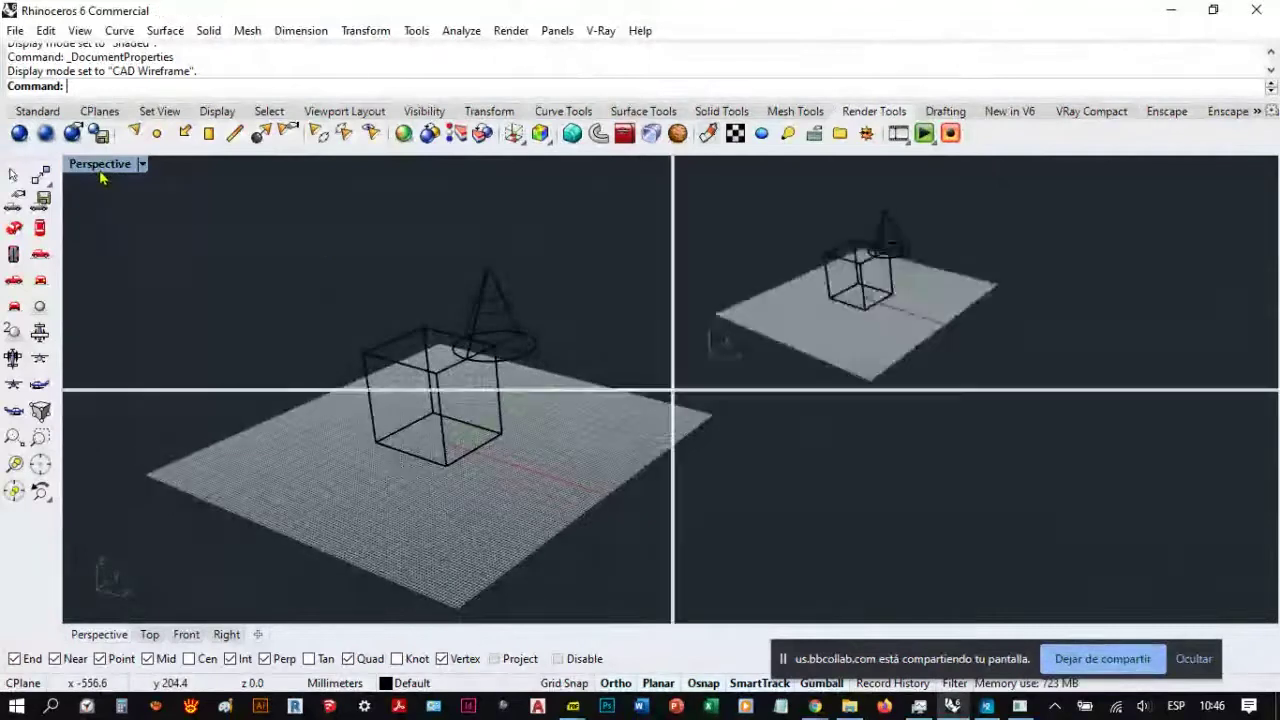
Step: Set the Top viewport to CAD Wireframe display and maximize it
left_click(100, 164)
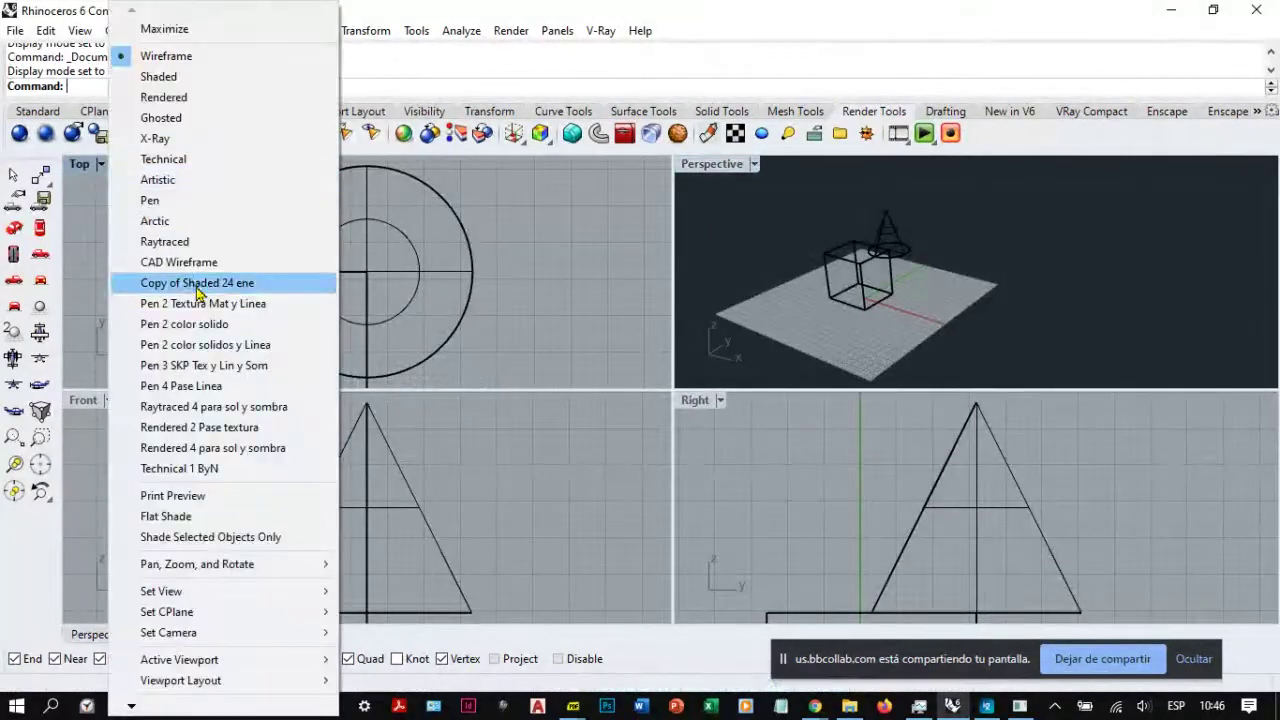
left_click(190, 270)
key("ctrl+m")
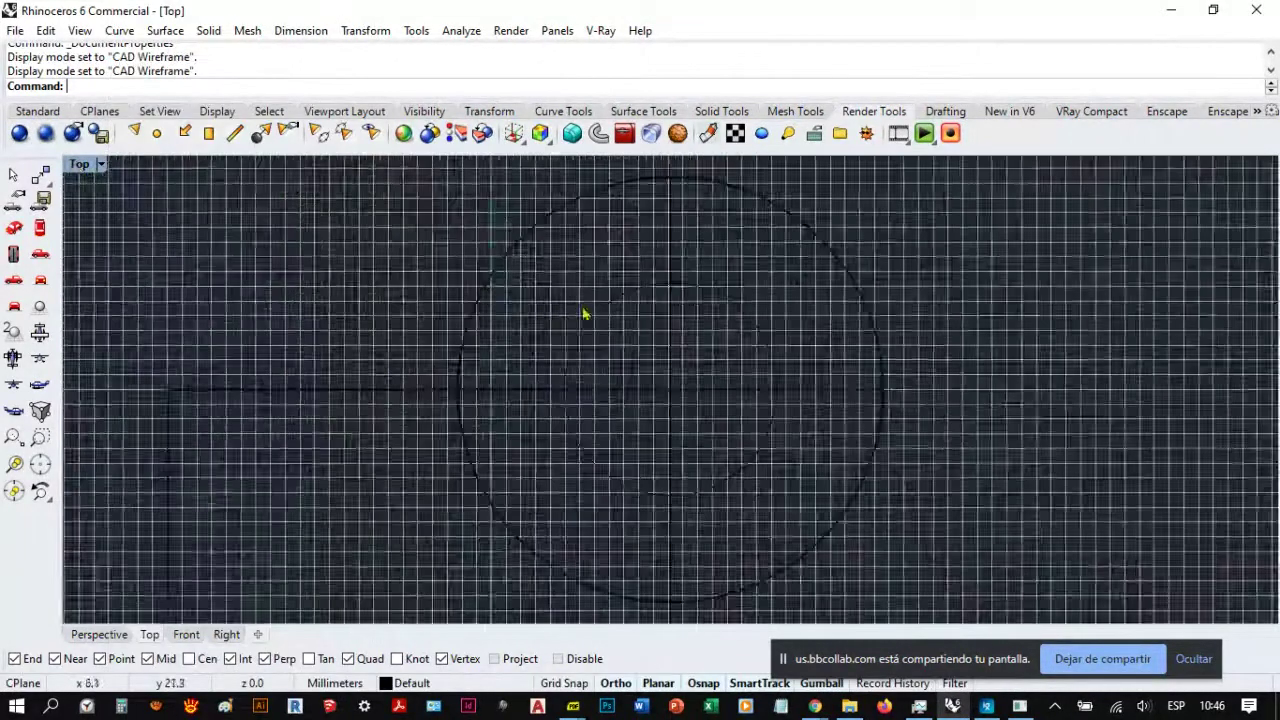
scroll(565, 353, "down", 5)
scroll(565, 353, "down", 5)
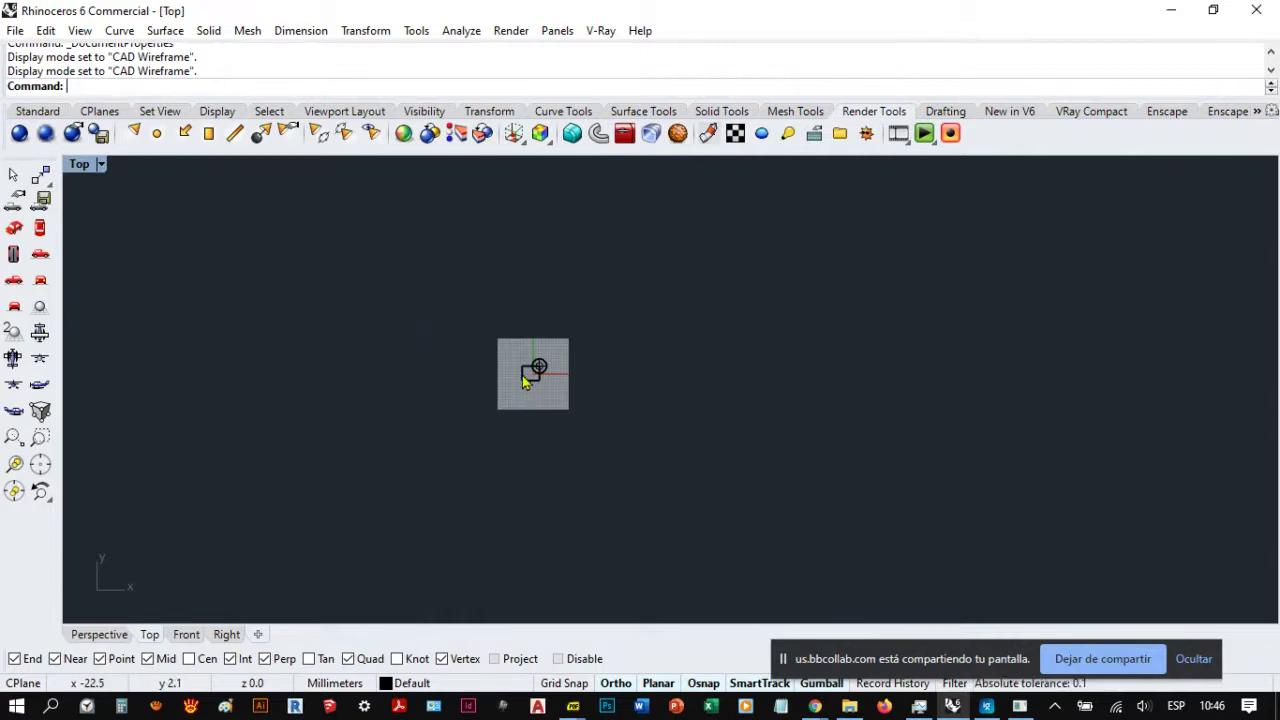
scroll(524, 381, "up", 6)
scroll(551, 351, "down", 4)
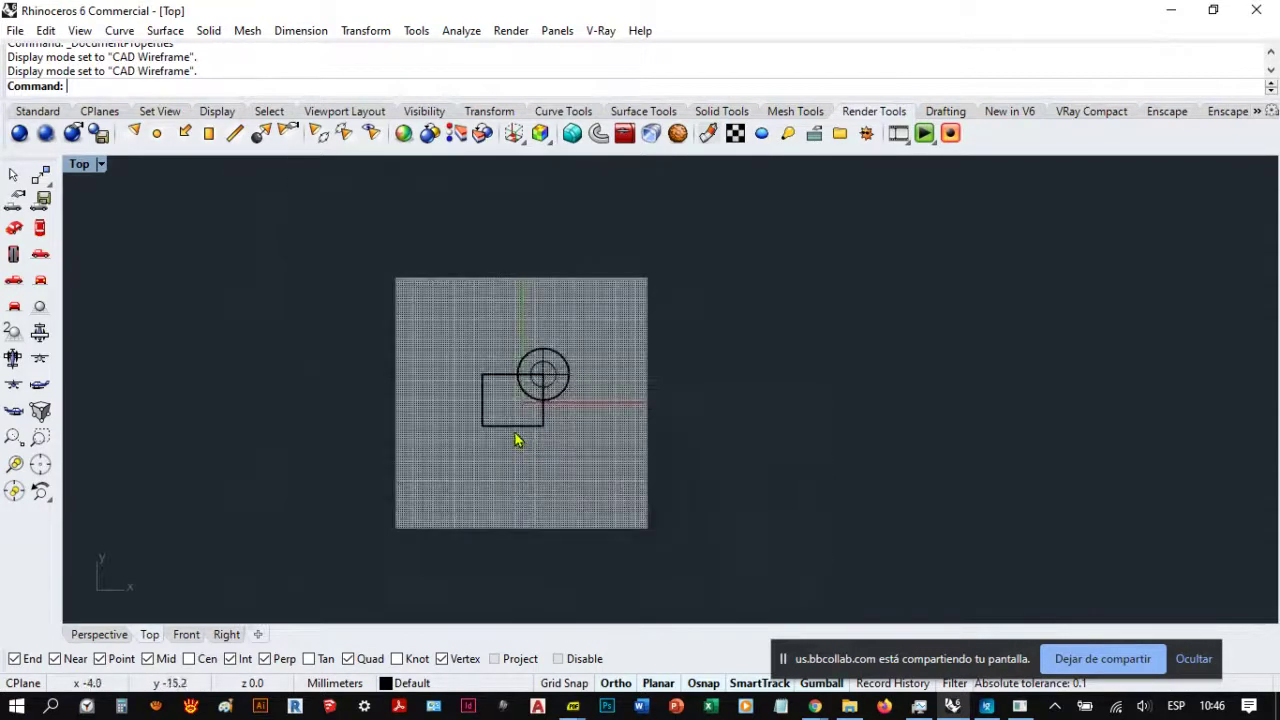
Step: Switch the Top viewport and the maximized Perspective viewport to Shaded display
left_click(90, 164)
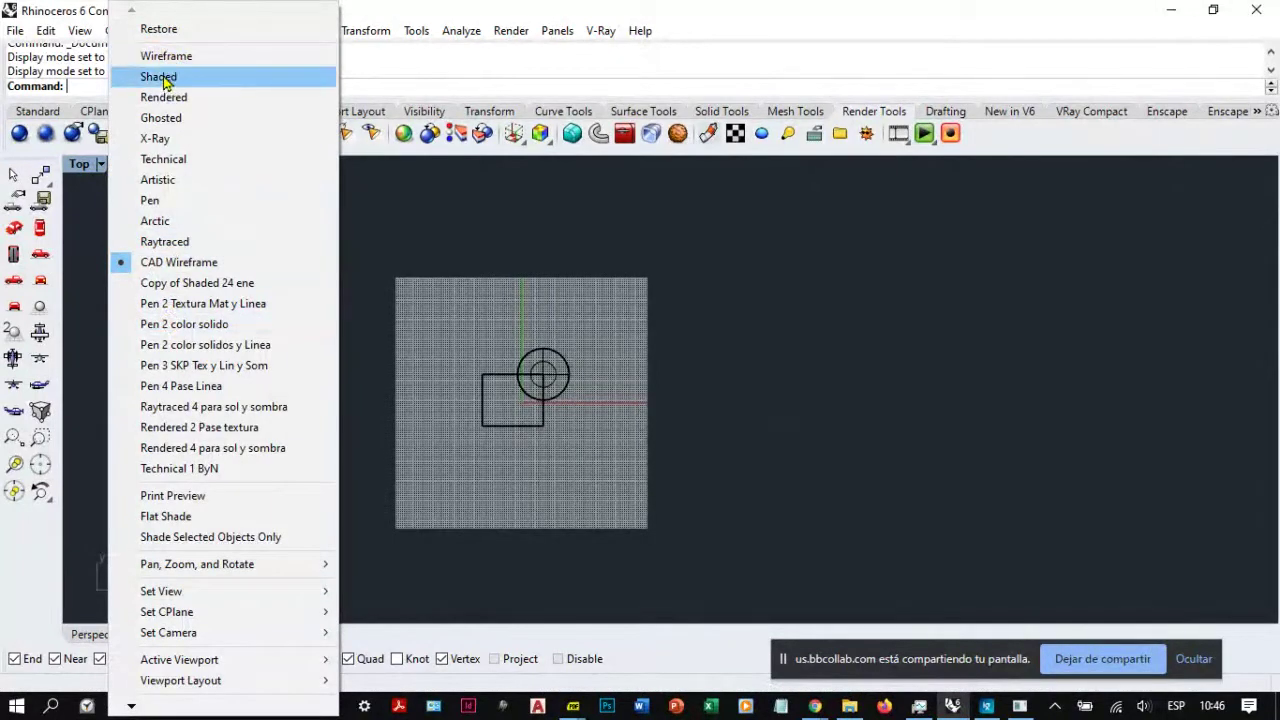
left_click(163, 78)
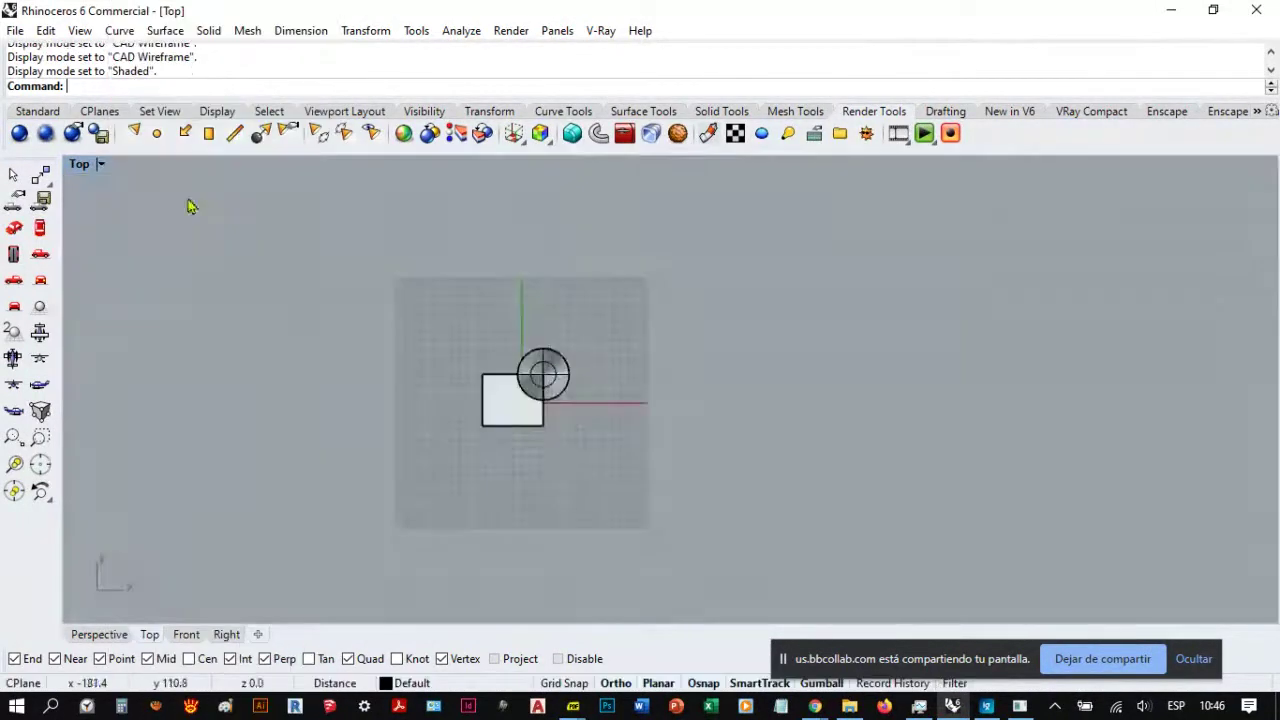
double_click(84, 166)
double_click(705, 165)
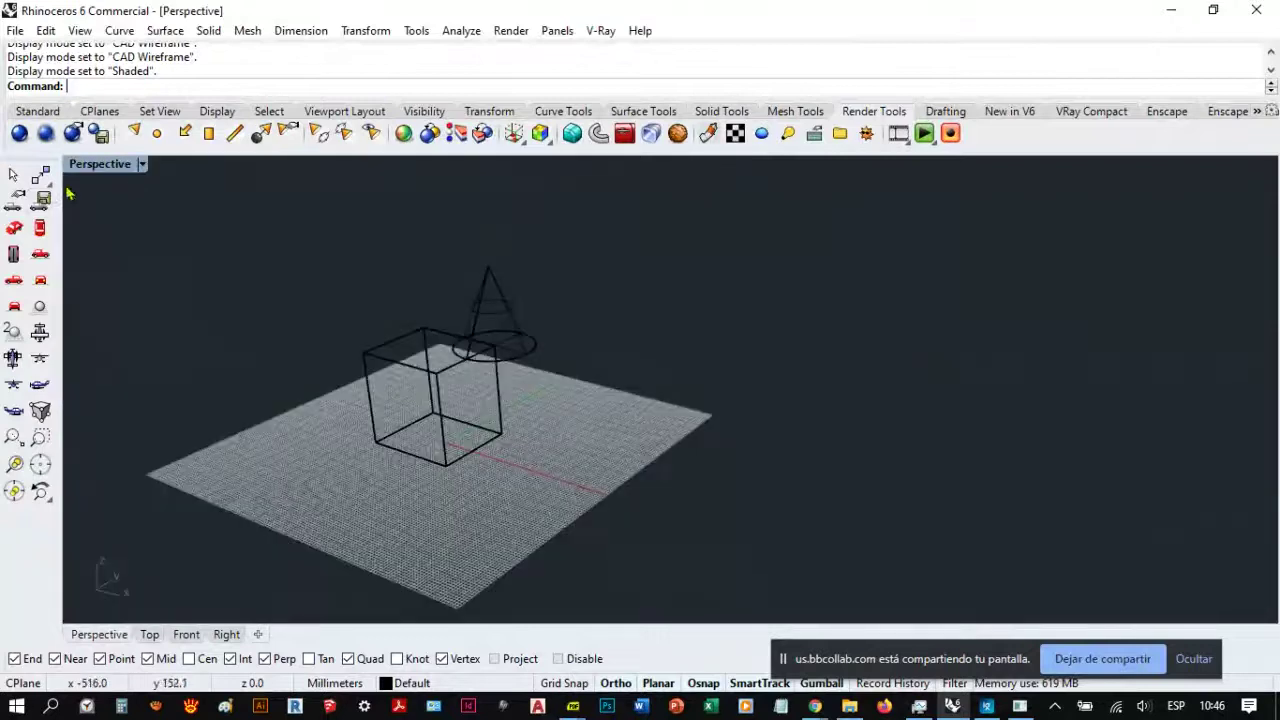
left_click(143, 165)
left_click(205, 97)
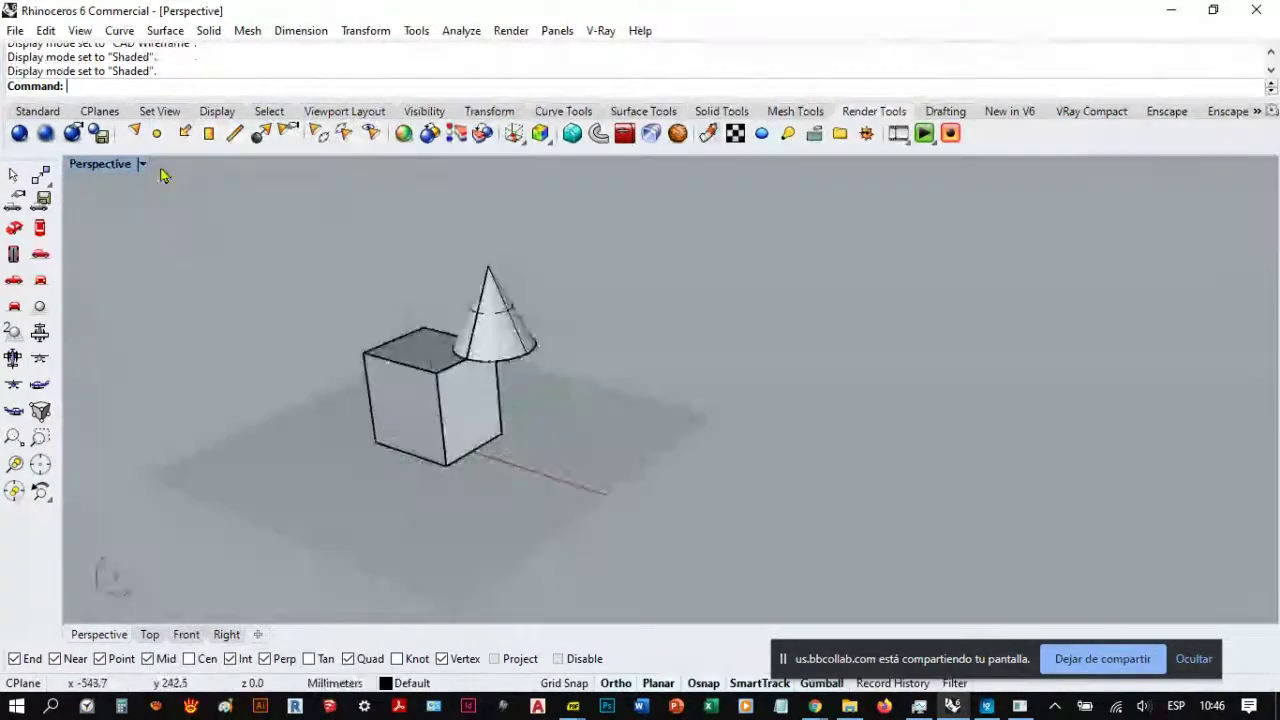
left_click(143, 165)
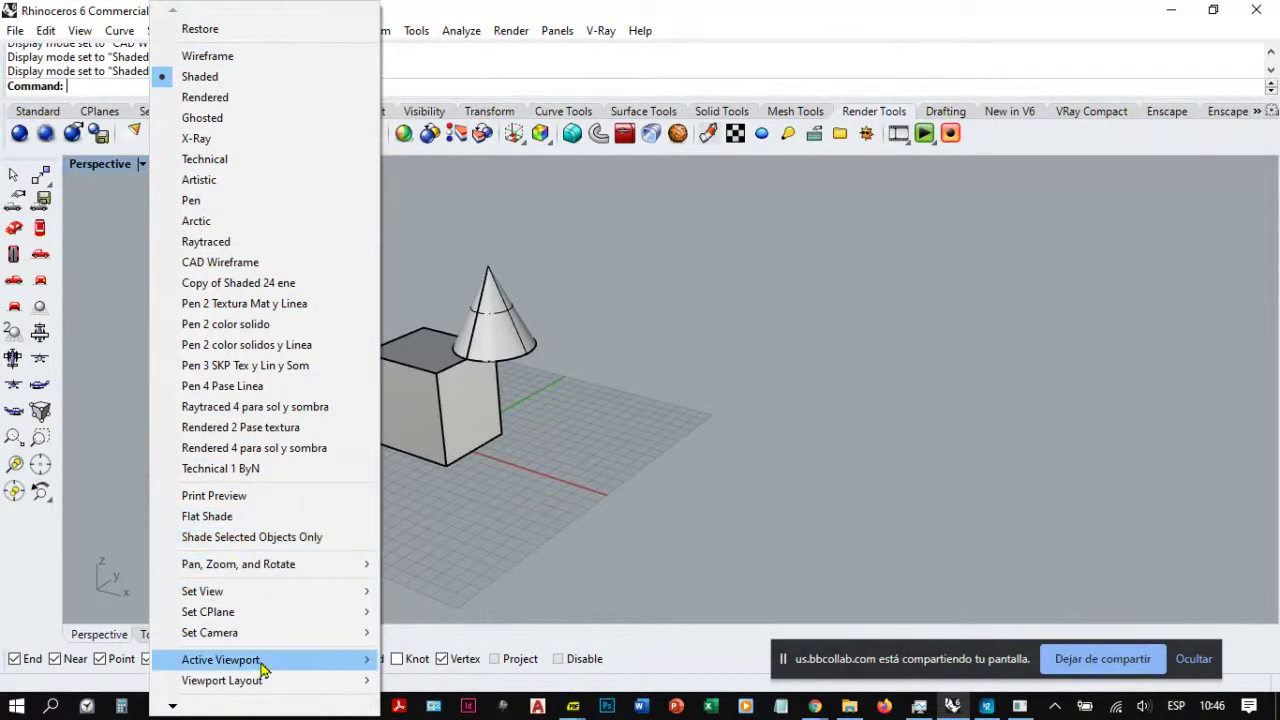
mouse_move(278, 614)
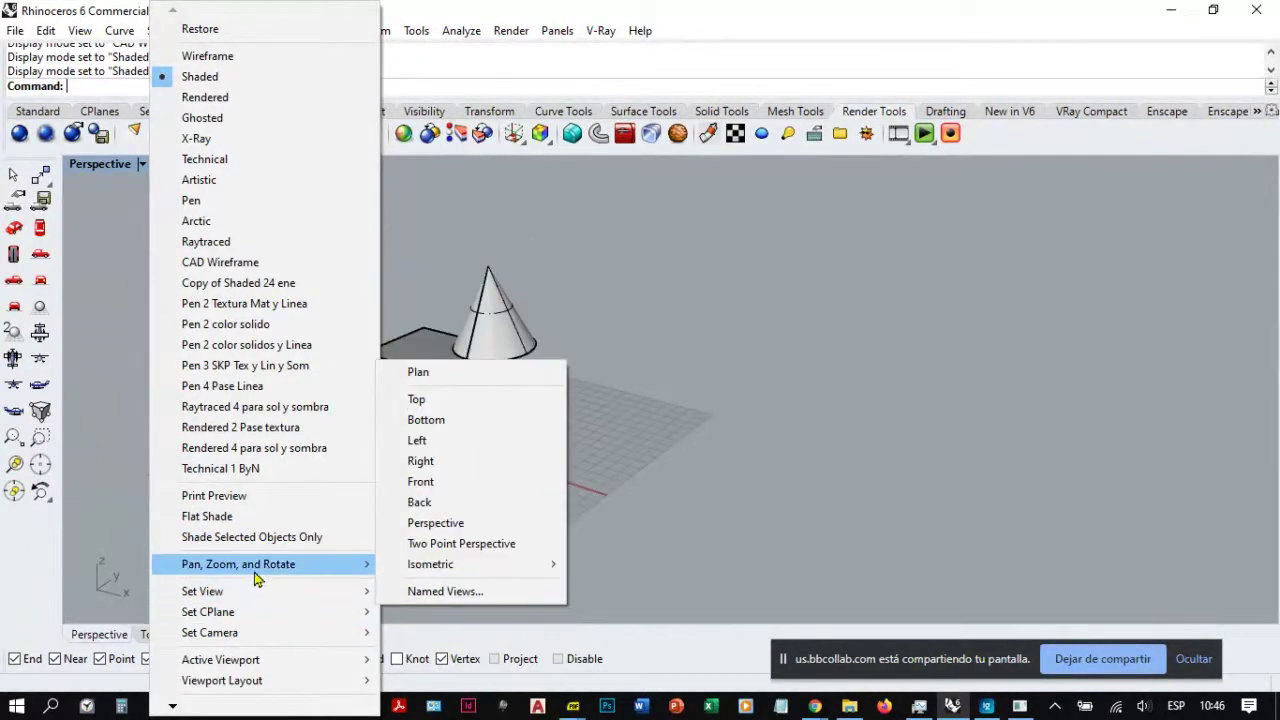
mouse_move(255, 573)
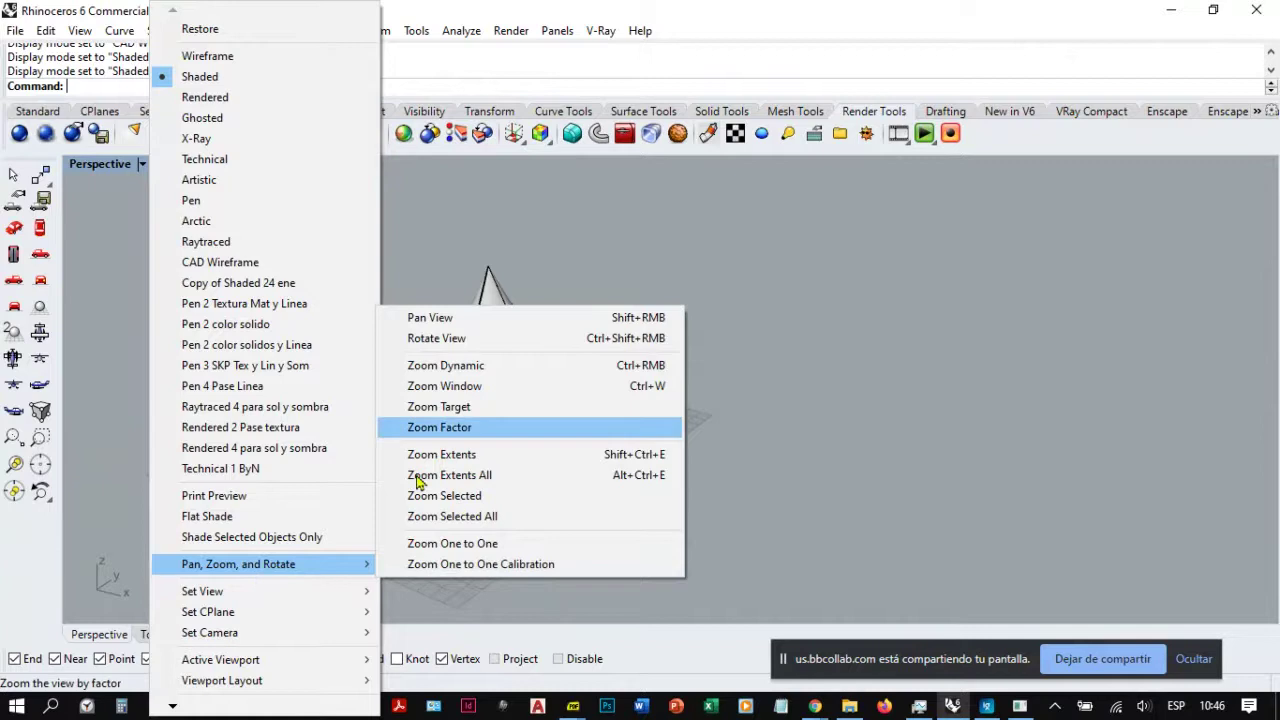
mouse_move(233, 598)
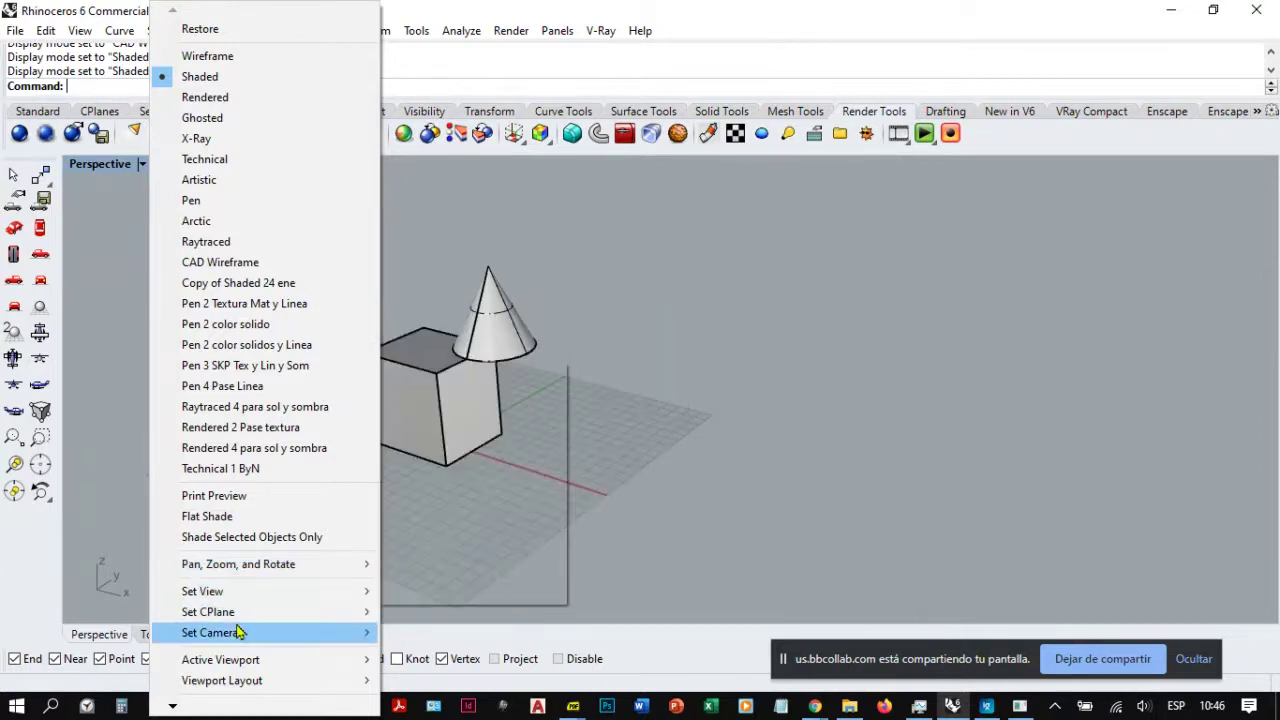
mouse_move(246, 641)
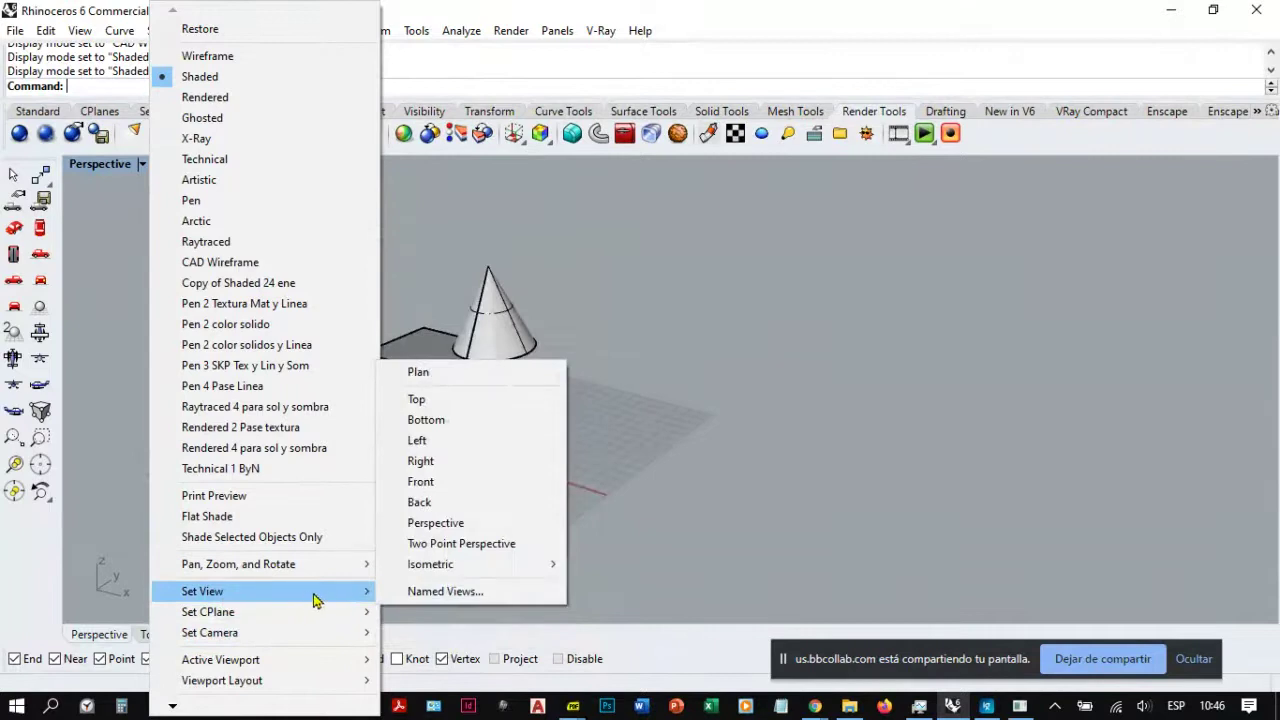
left_click(130, 190)
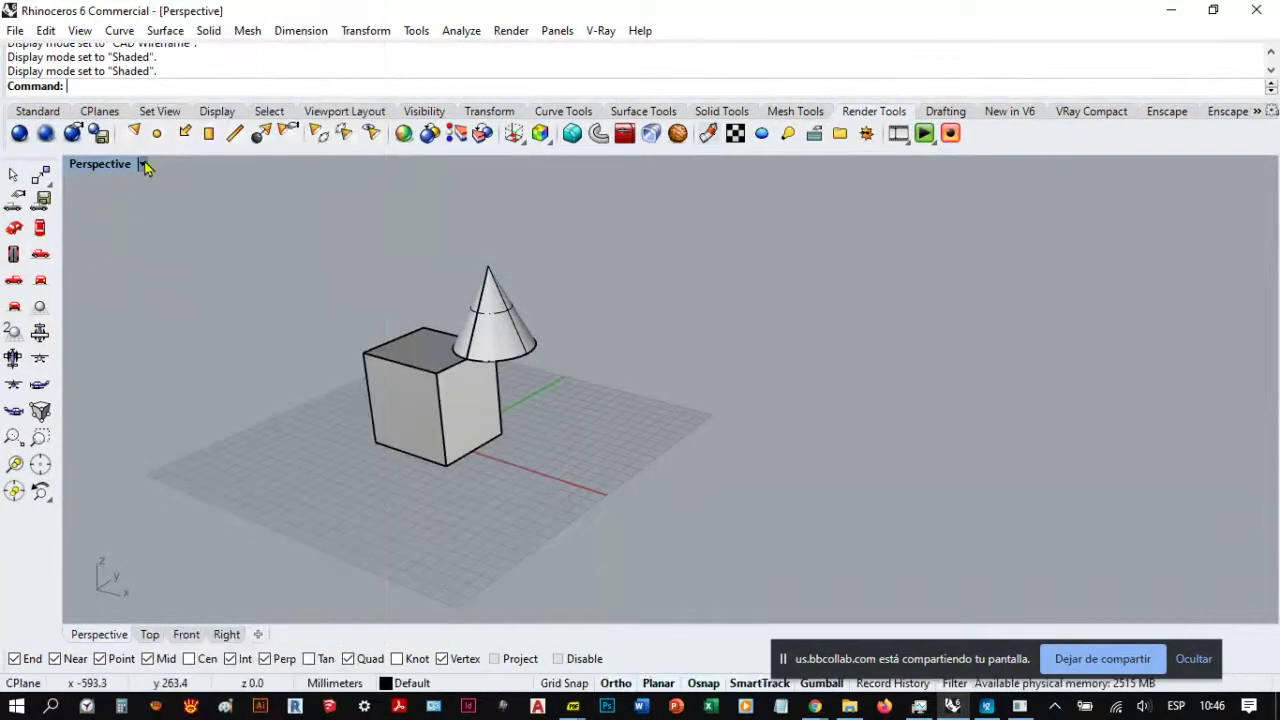
Step: Change the maximized Perspective viewport to the world Top view and frame the box and cone closely
left_click(143, 165)
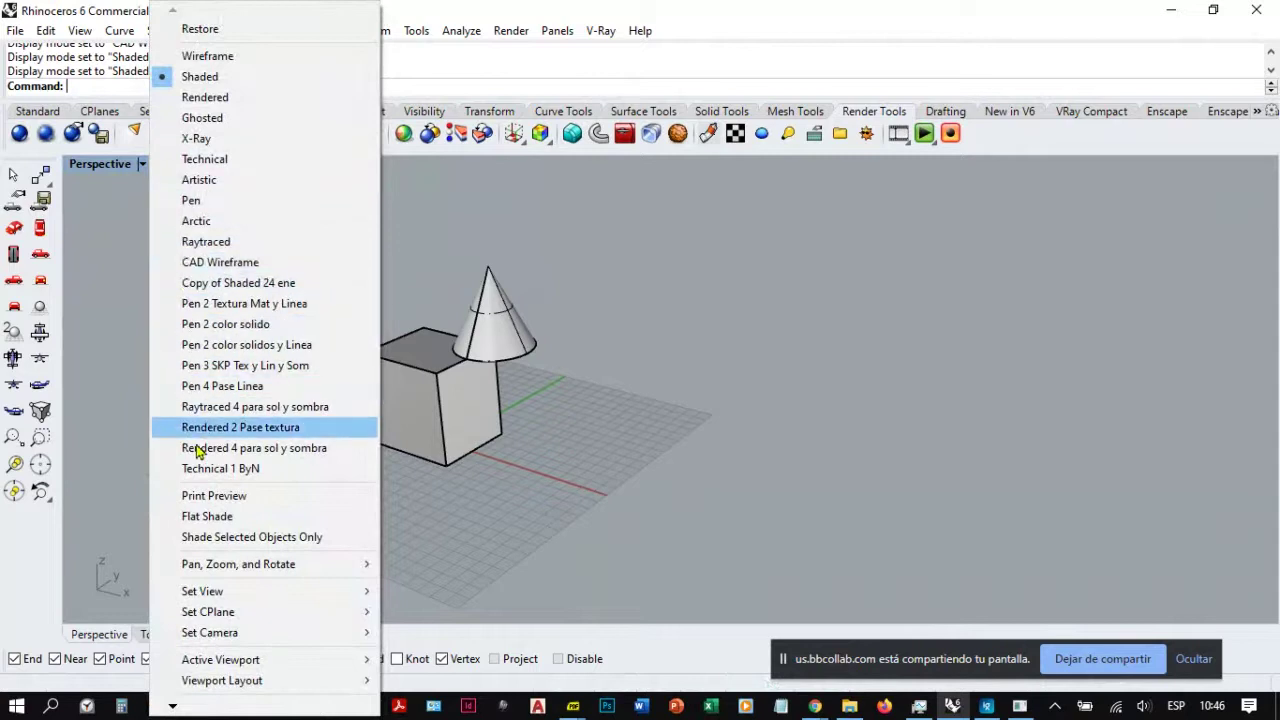
mouse_move(220, 606)
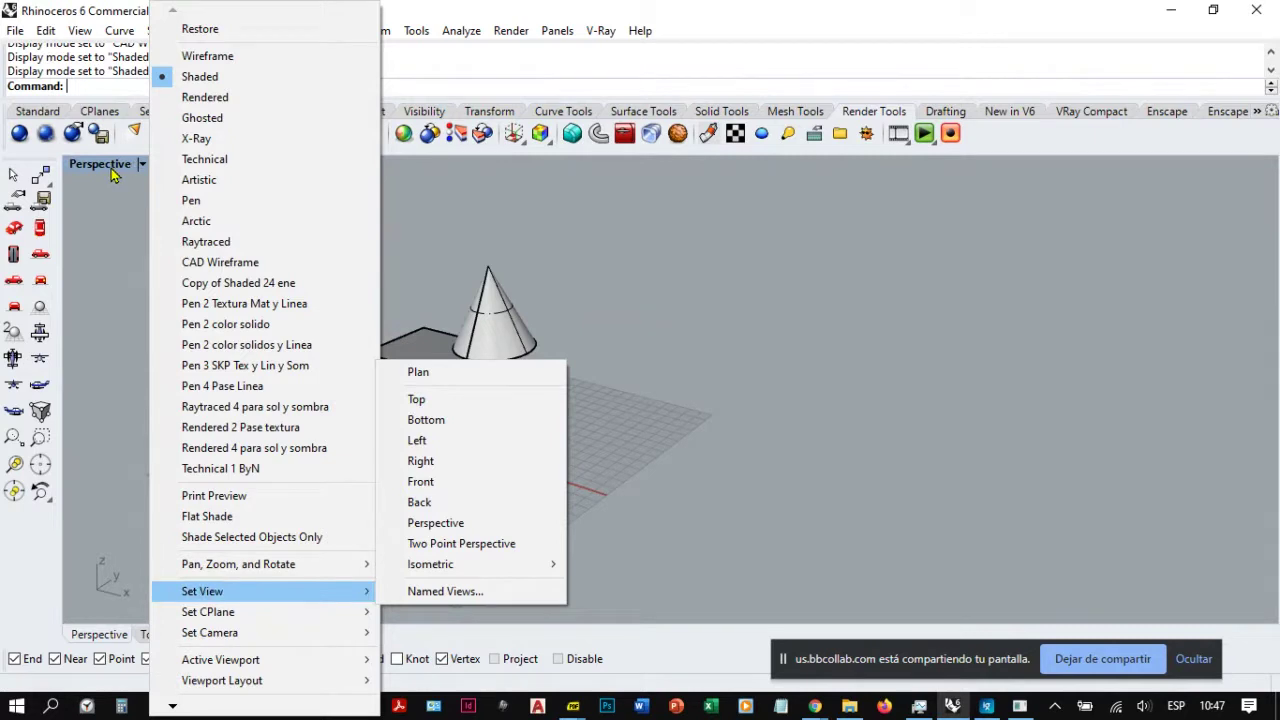
left_click(450, 407)
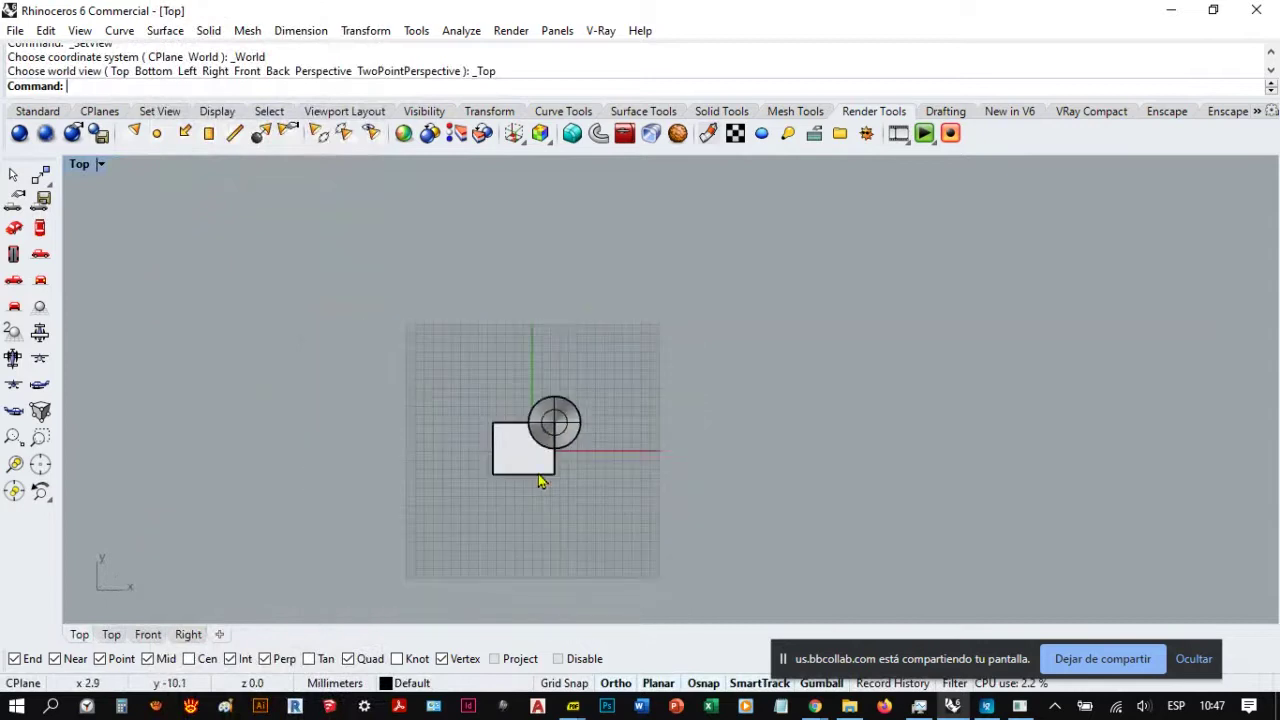
scroll(545, 480, "up", 5)
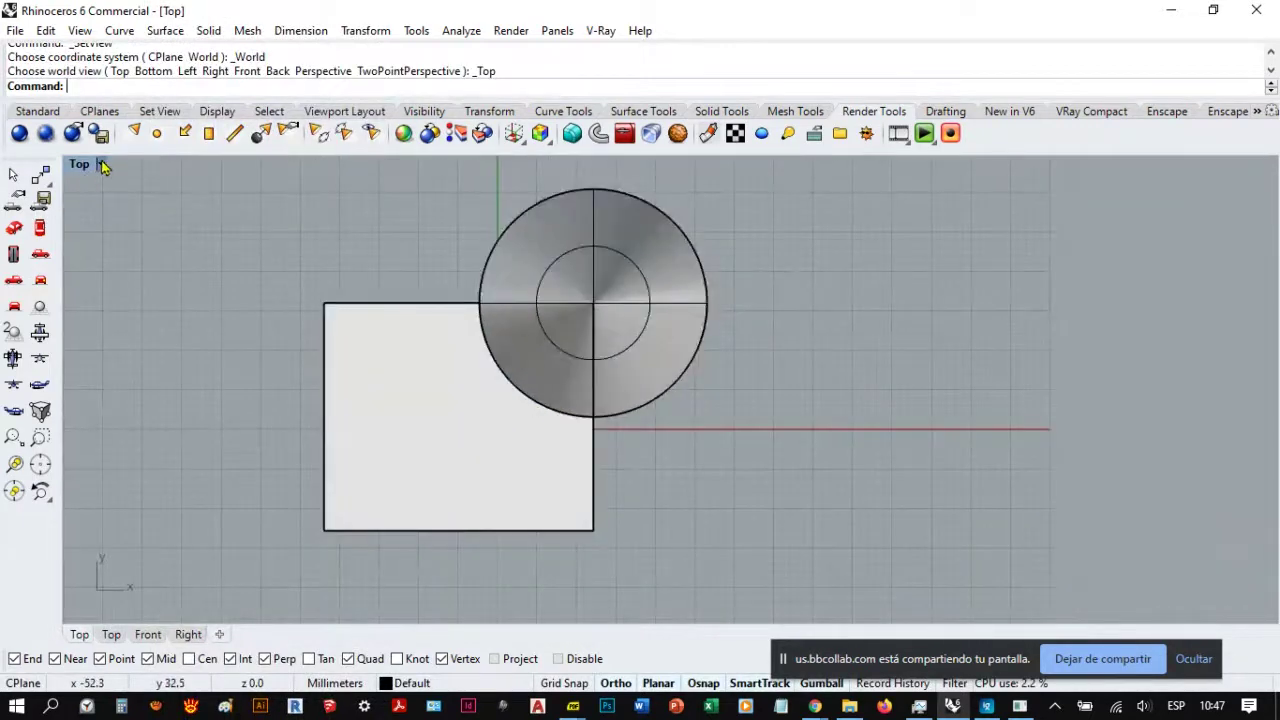
Step: Change the maximized viewport to the world Left view with the box and cone fully in frame
left_click(100, 164)
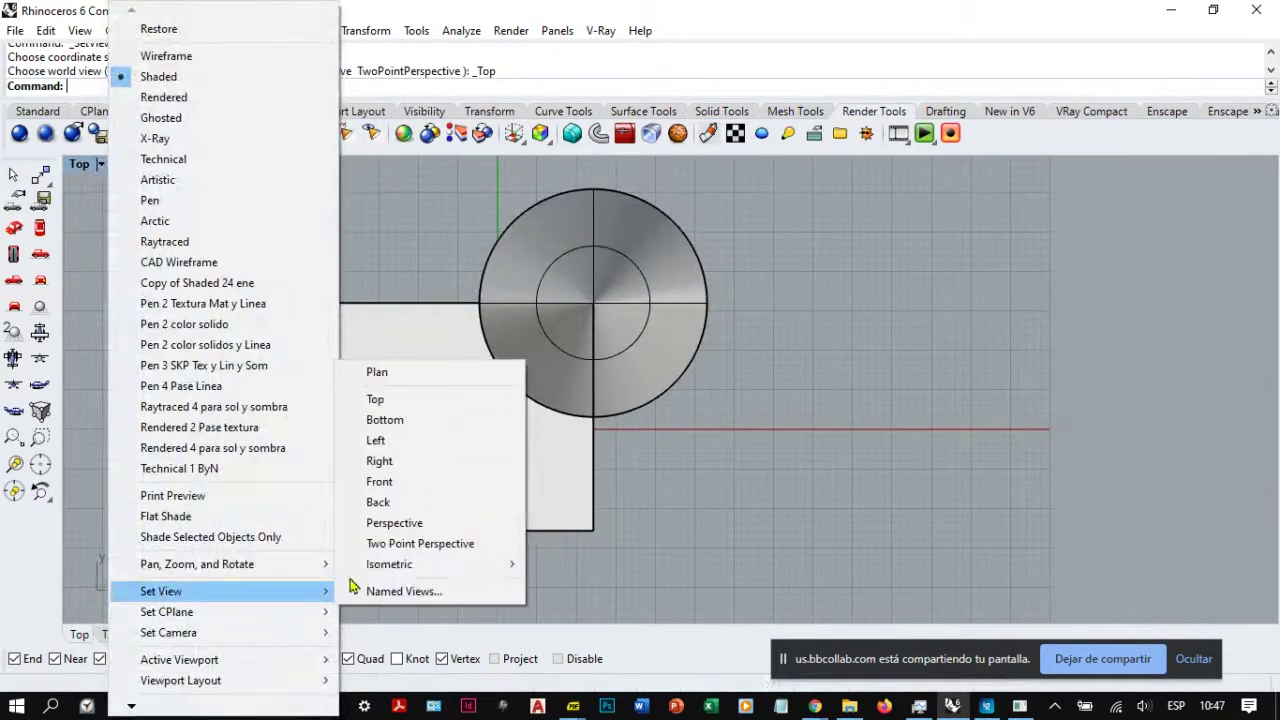
left_click(394, 441)
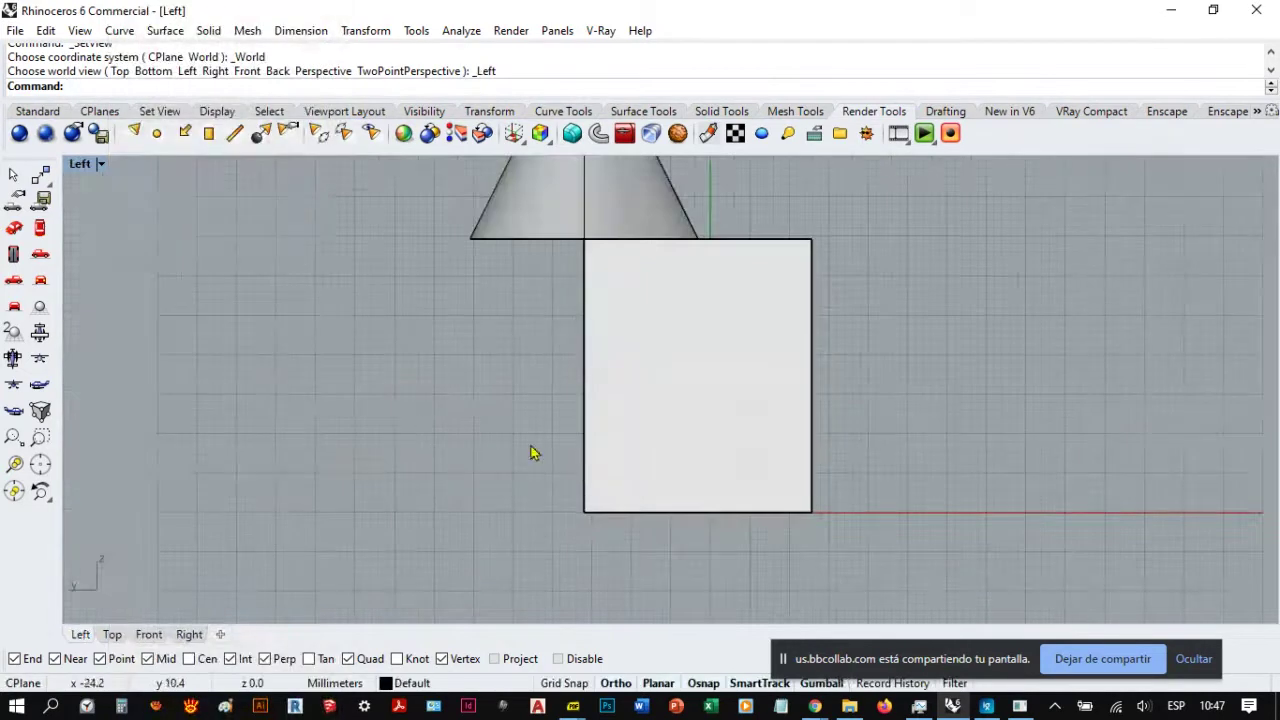
scroll(600, 420, "up", 5)
scroll(523, 417, "down", 5)
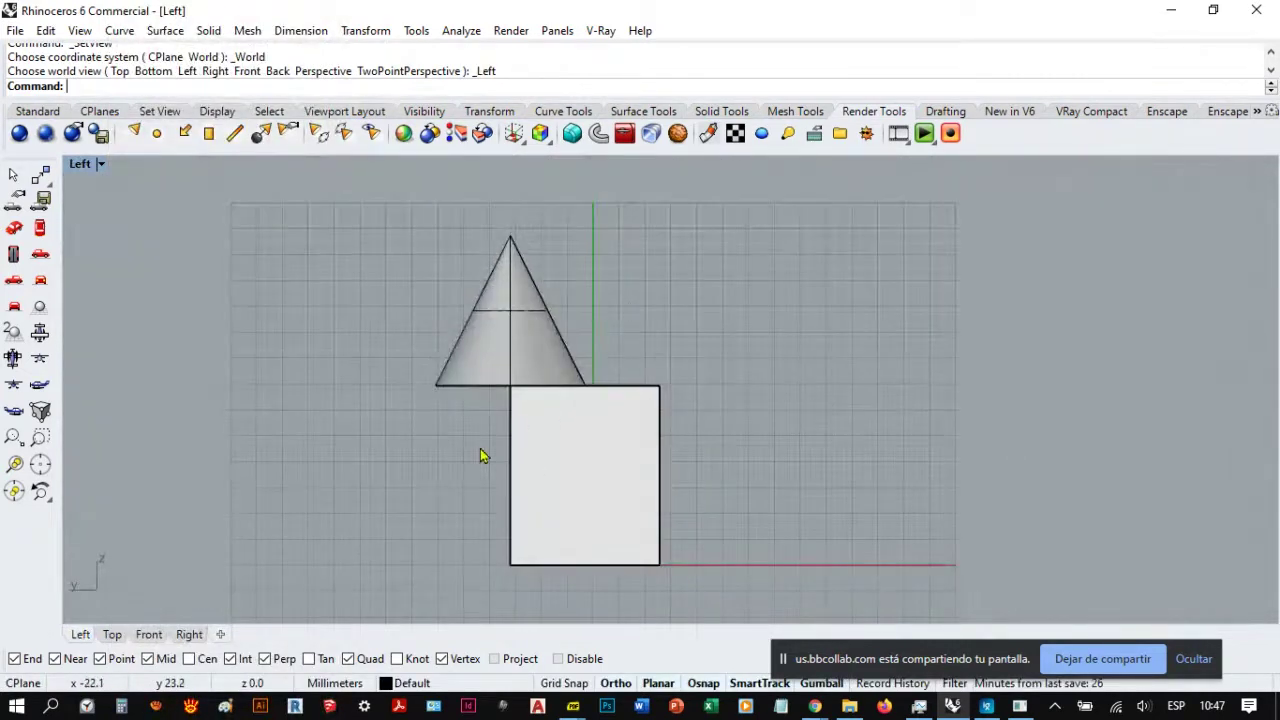
Step: Return the viewport to the Perspective view and examine the box and cone from several angles
left_click(102, 165)
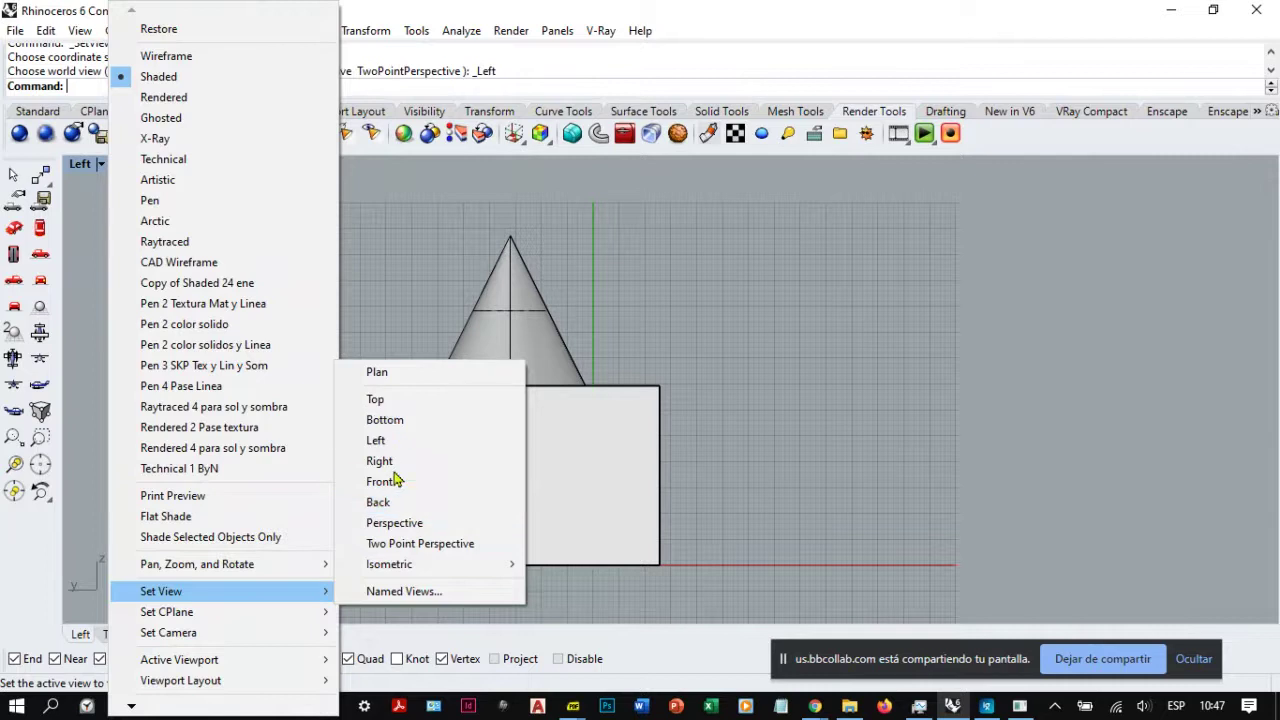
left_click(408, 524)
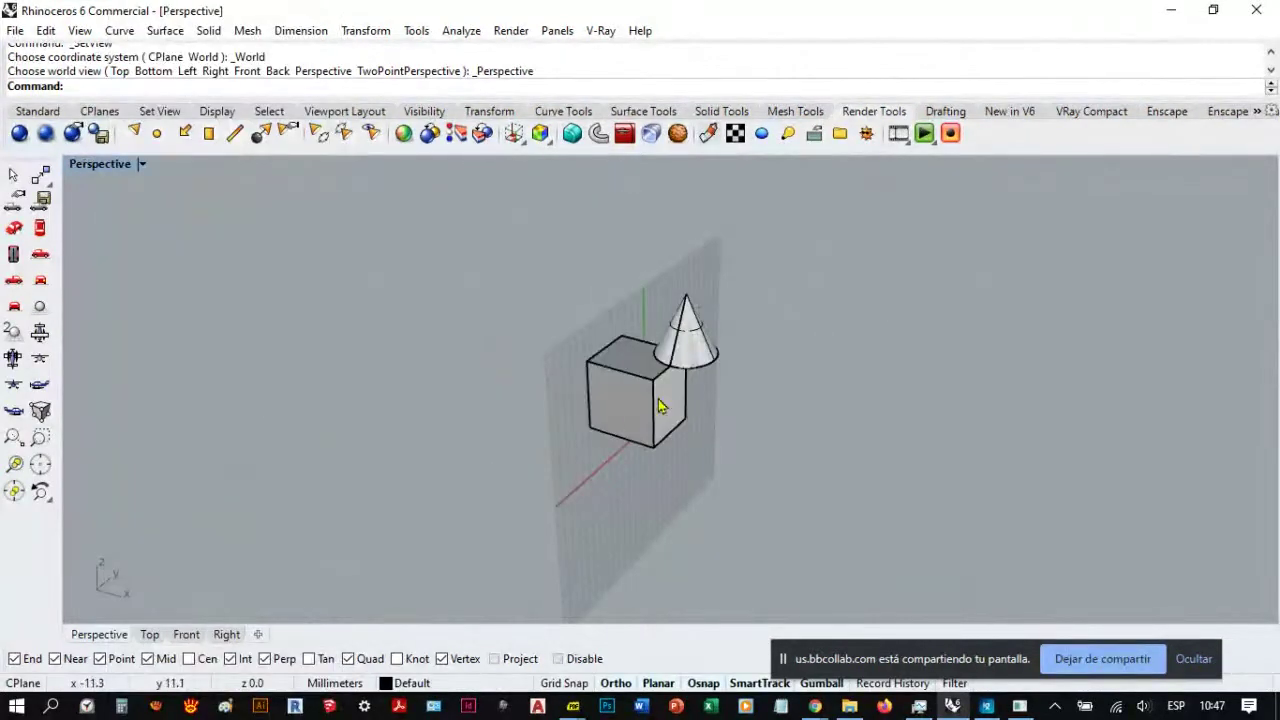
right_click_drag(660, 405, 680, 291)
right_click_drag(618, 580, 567, 387)
right_click_drag(727, 451, 680, 471)
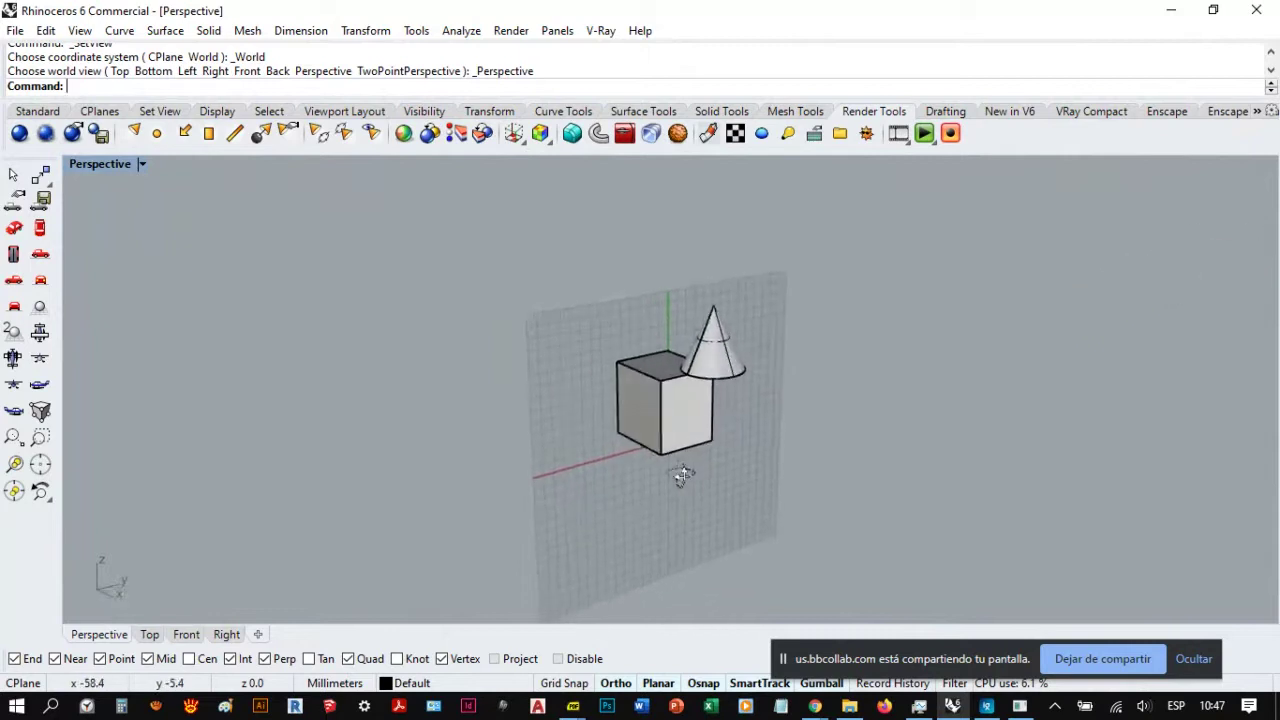
right_click_drag(830, 443, 757, 471)
scroll(643, 413, "up", 5)
scroll(643, 413, "down", 5)
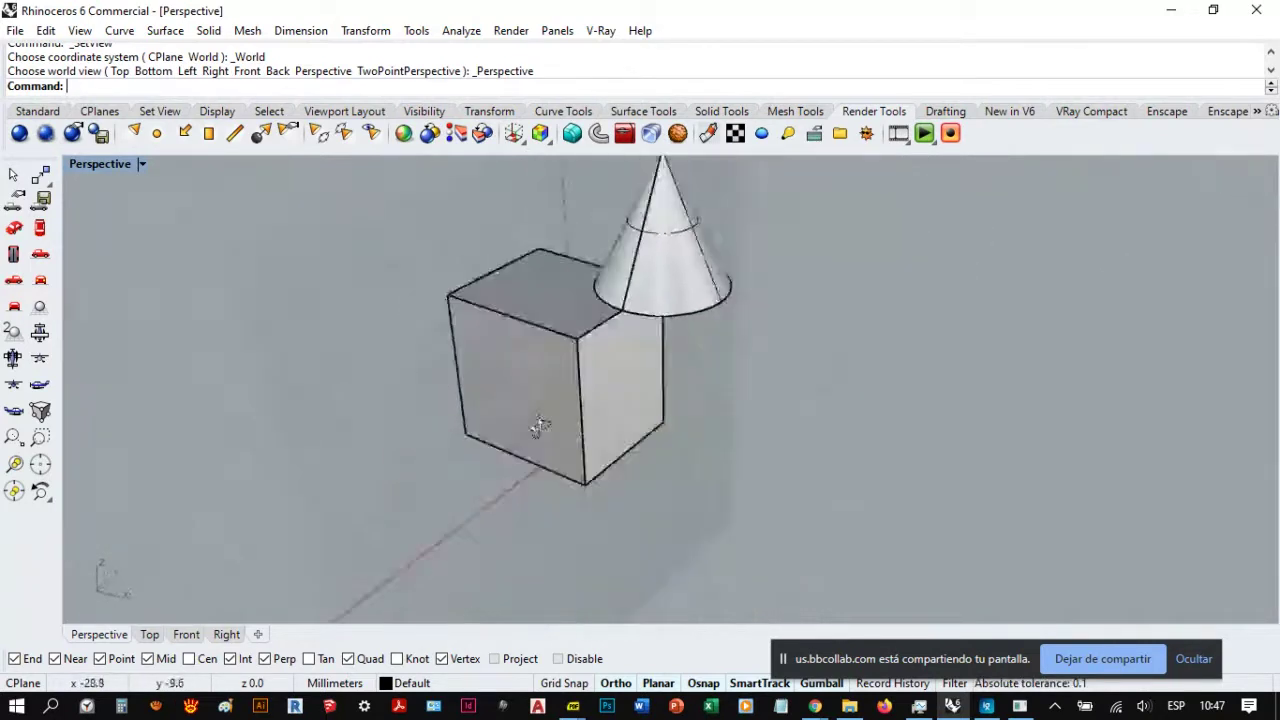
Step: Change the viewport to the SW isometric view and frame the box and cone
left_click(142, 164)
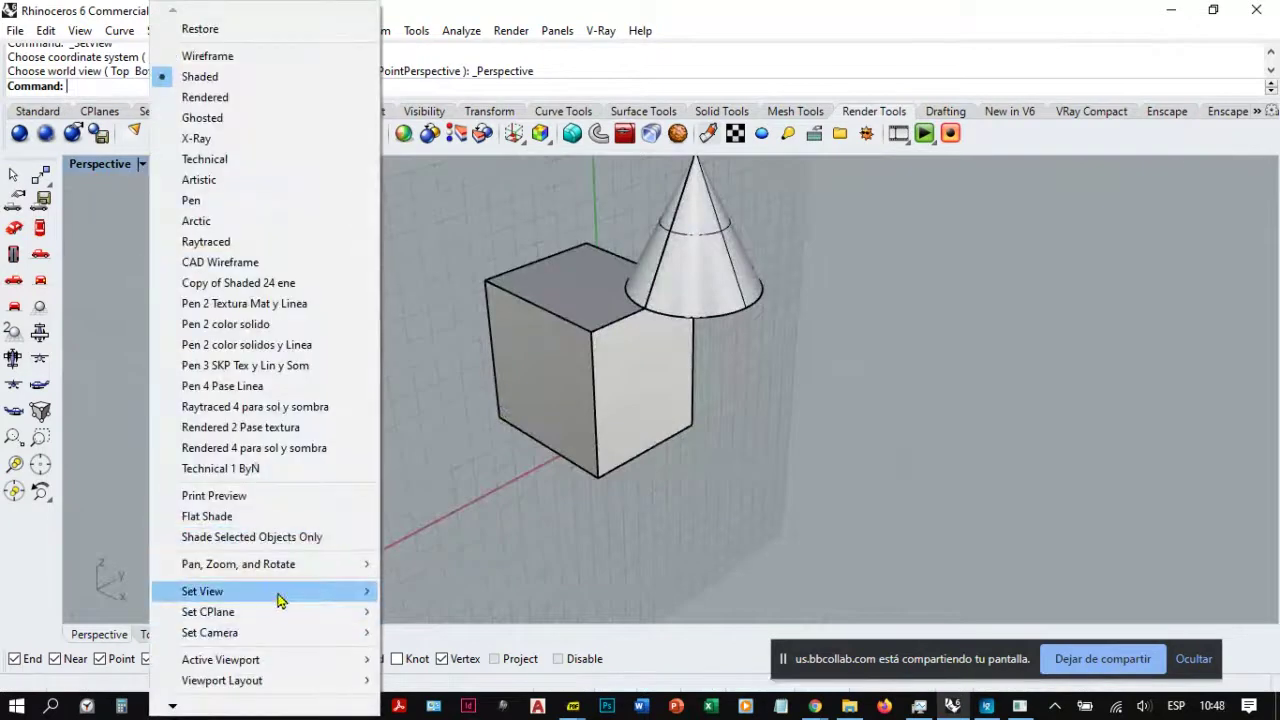
mouse_move(280, 594)
mouse_move(425, 569)
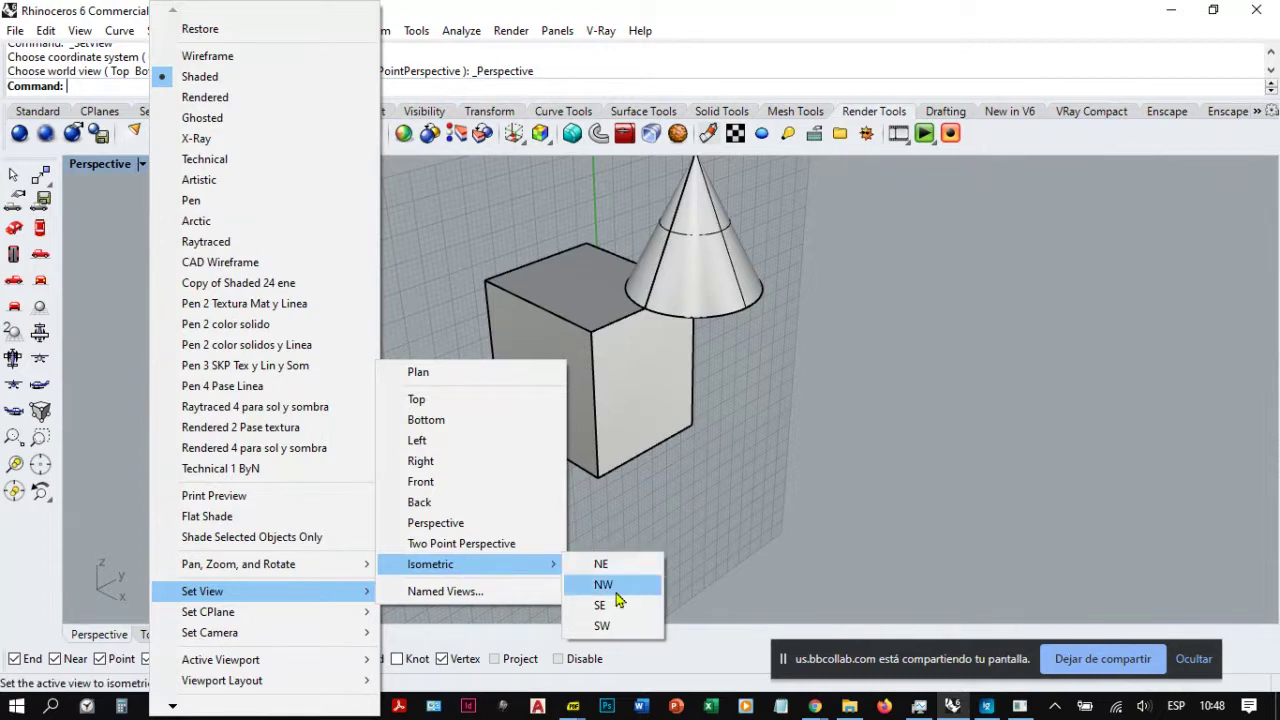
left_click(616, 628)
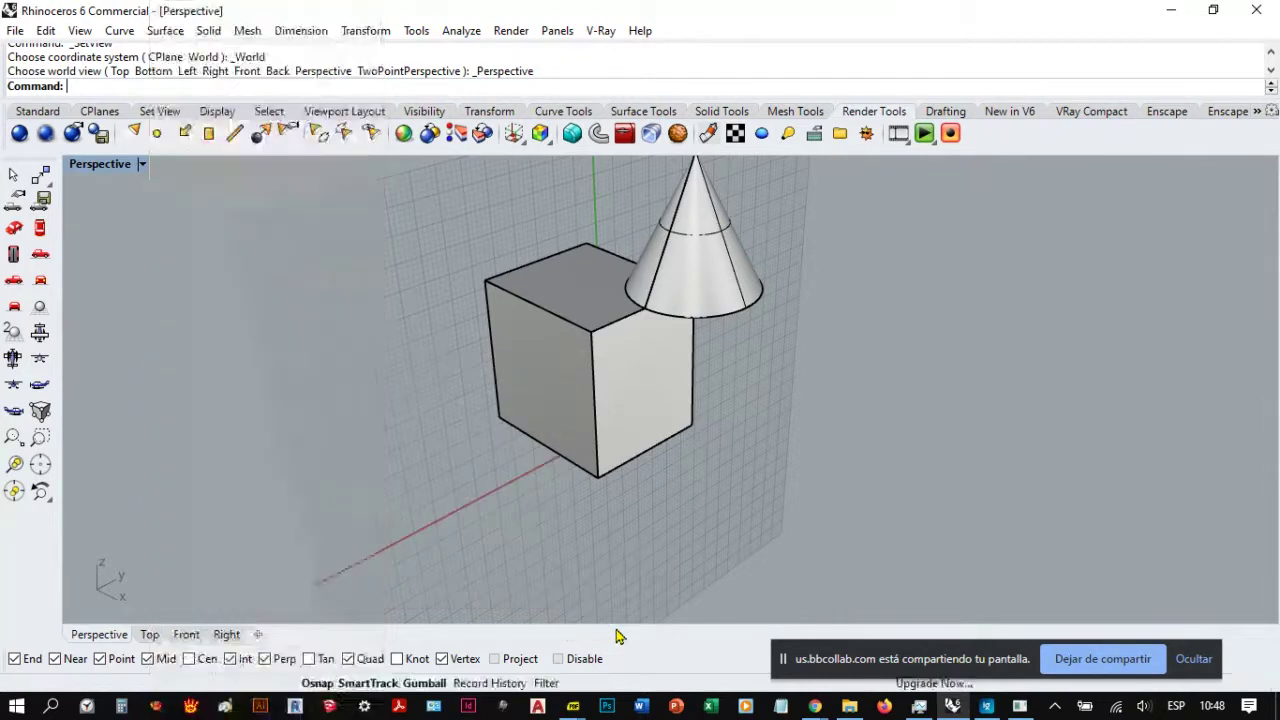
scroll(434, 326, "down", 3)
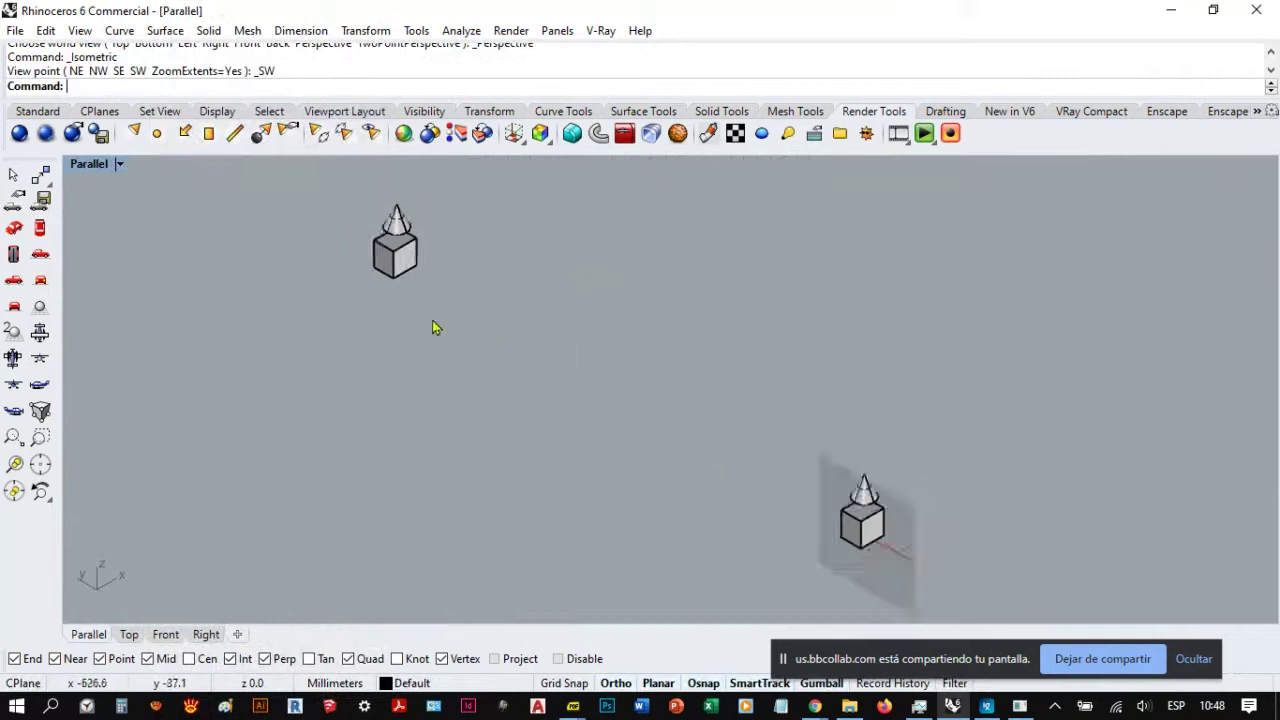
scroll(660, 434, "up", 8)
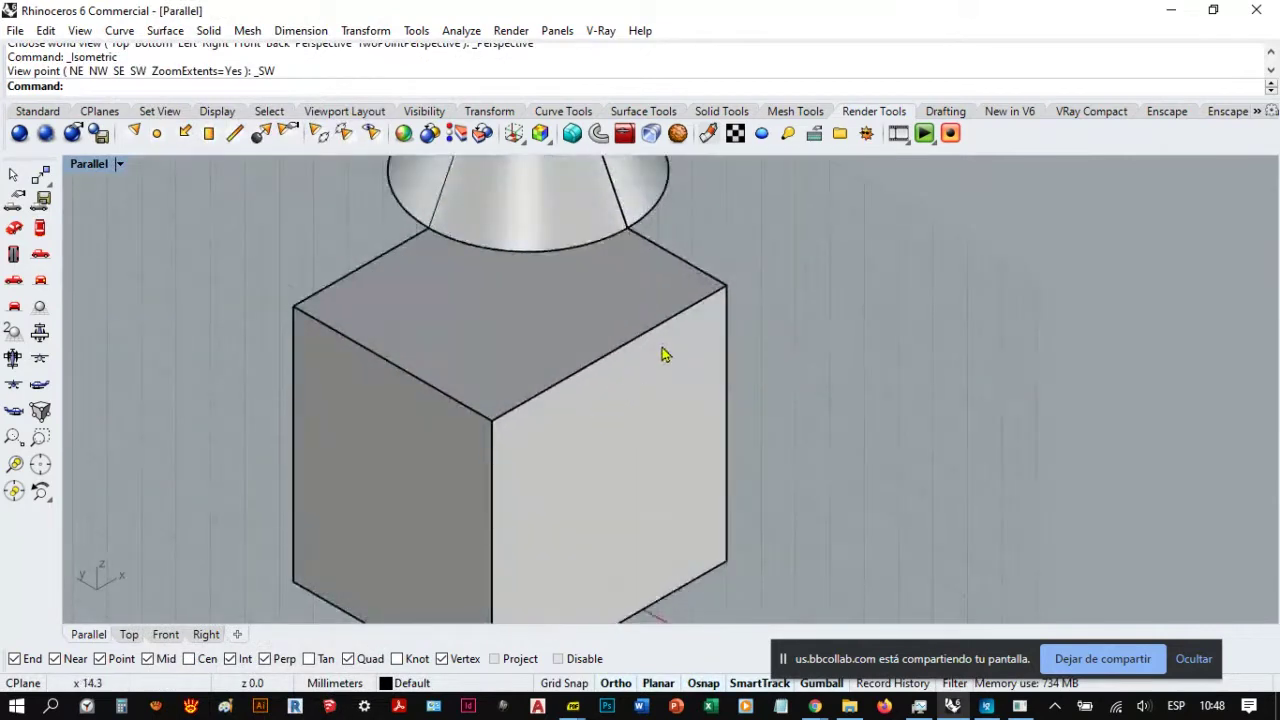
scroll(665, 354, "down", 3)
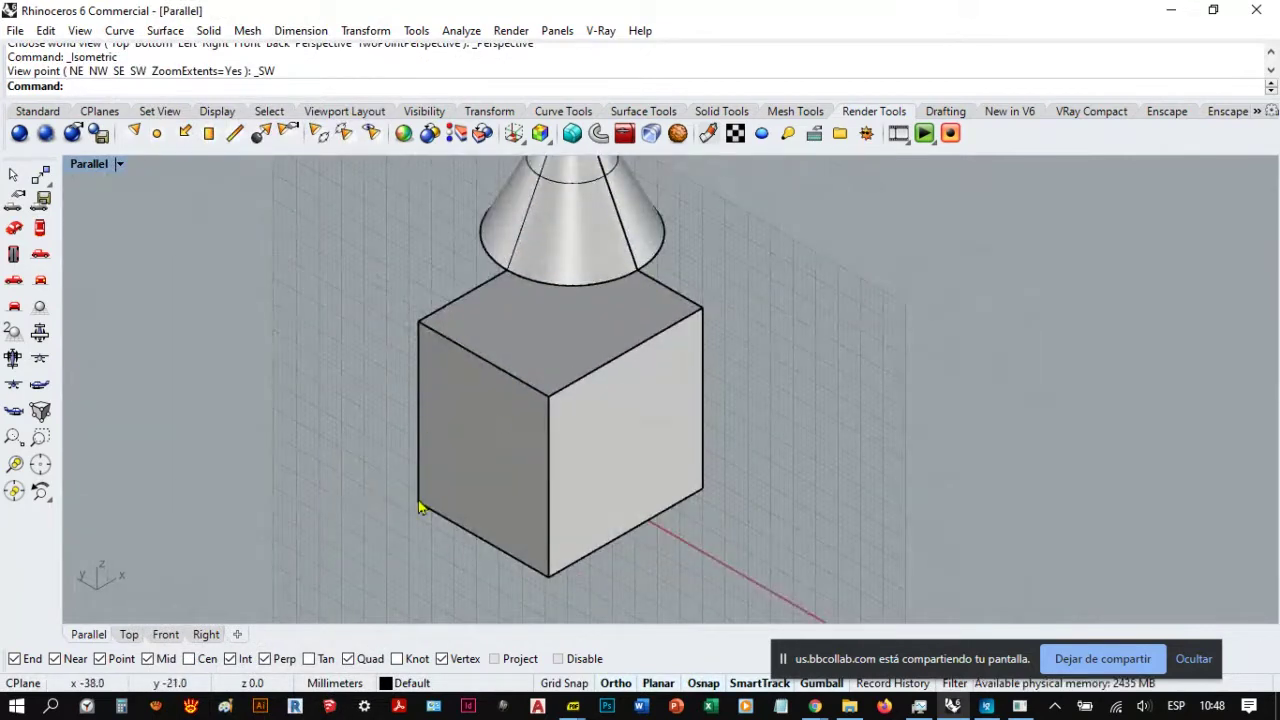
right_click_drag(423, 356, 720, 441)
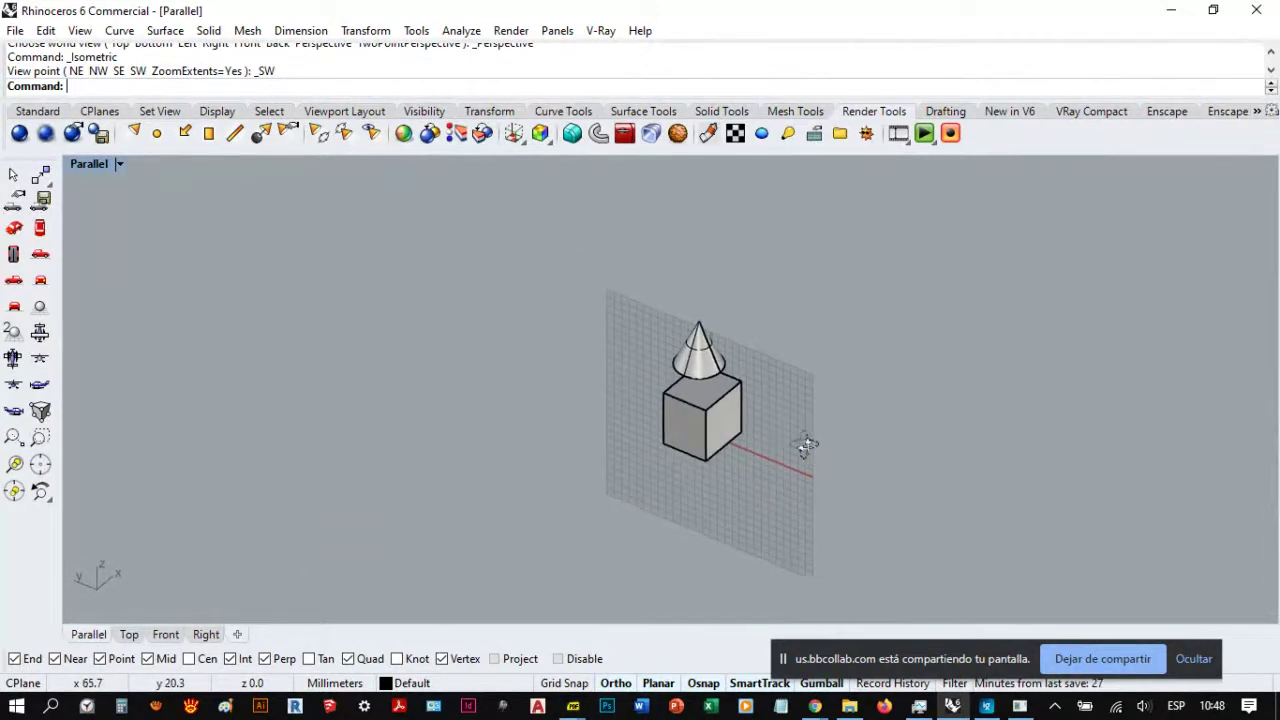
Step: Select the box, zoom the view to the selection, and clear the selection
scroll(740, 434, "up", 5)
scroll(548, 369, "down", 4)
right_click_drag(551, 396, 600, 410)
scroll(572, 385, "down", 2)
left_click(600, 410)
left_click(50, 115)
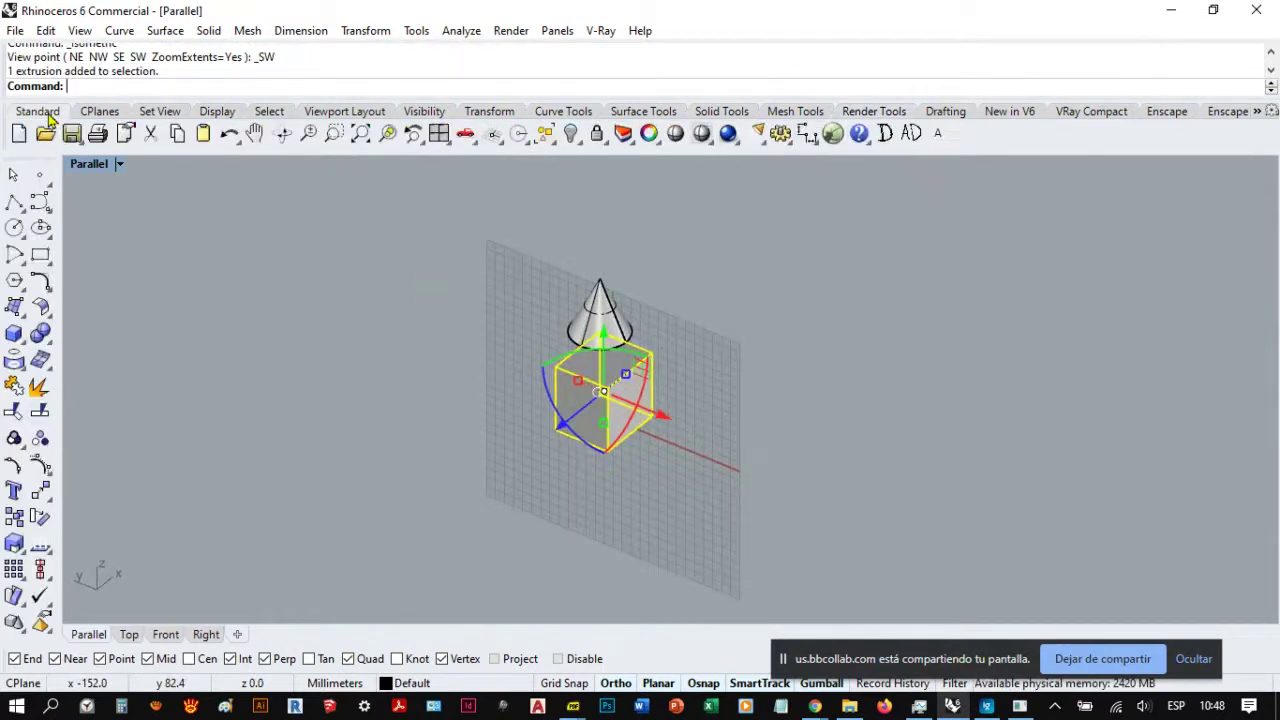
left_click(387, 133)
key("Escape")
Step: Draw a circle on the vertical construction plane beside the box and cone
scroll(587, 425, "down", 3)
right_click_drag(587, 425, 620, 385)
left_click(14, 227)
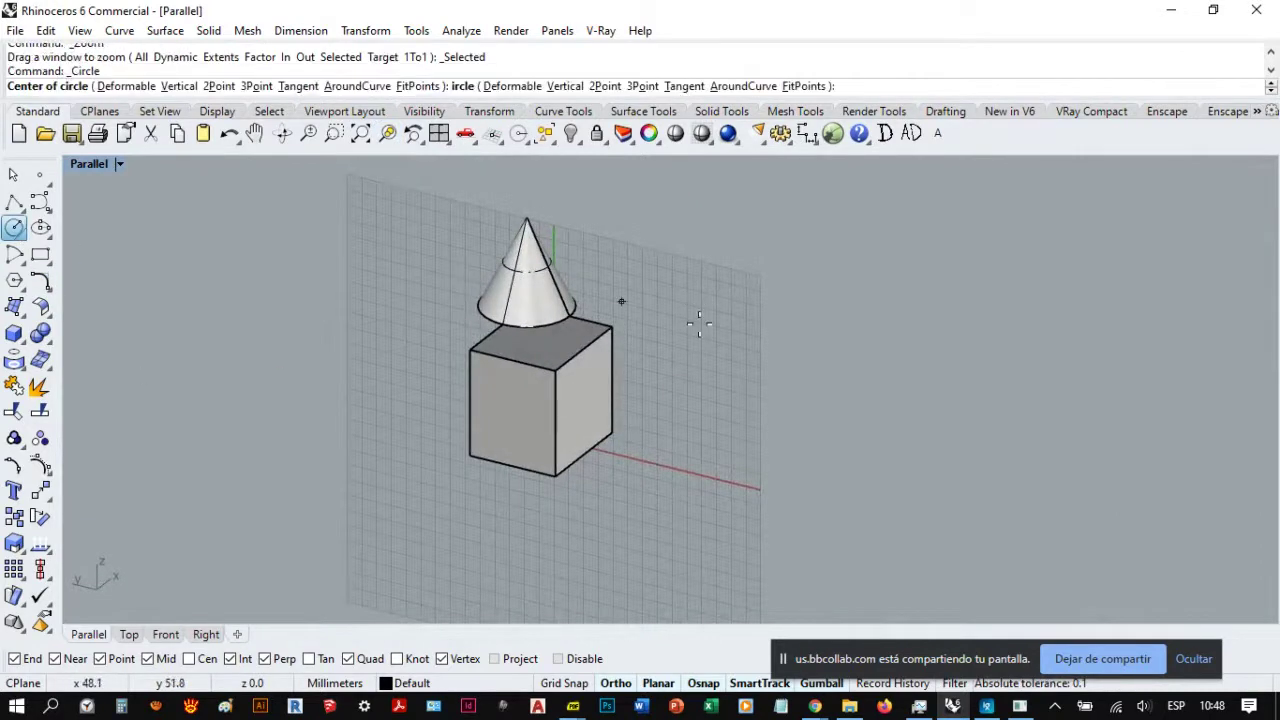
left_click(725, 340)
right_click_drag(725, 340, 724, 402)
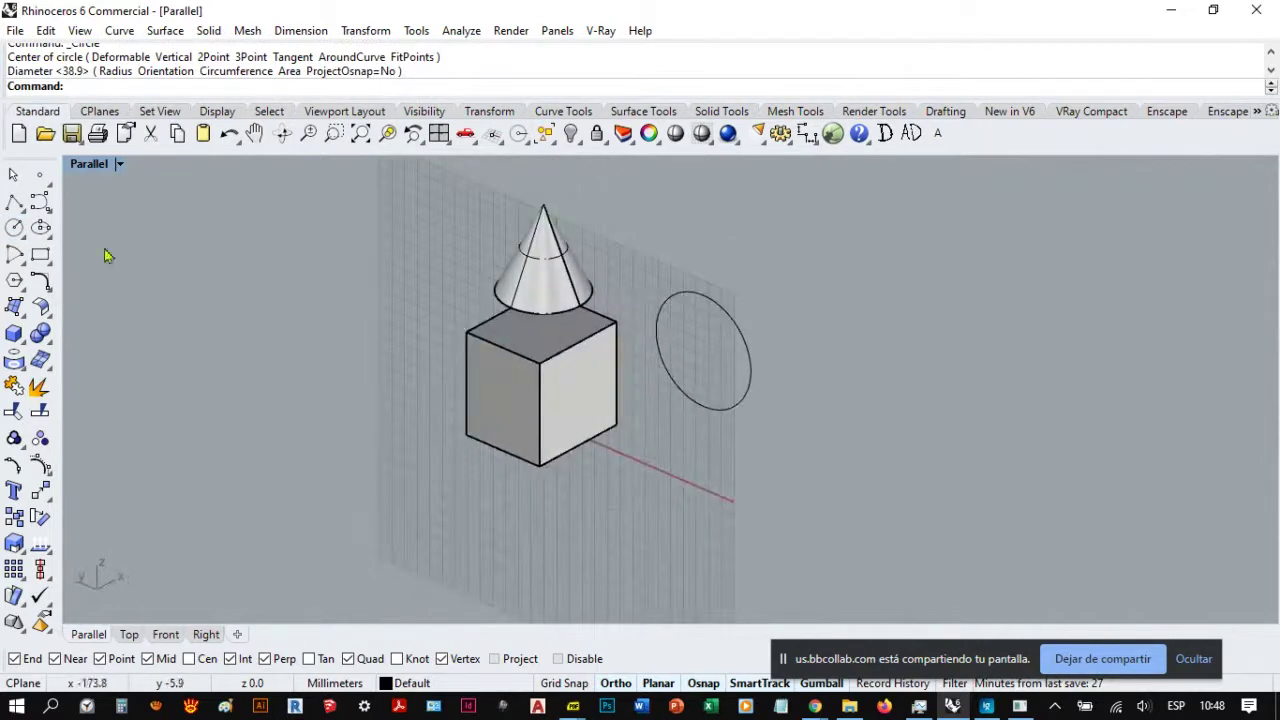
Step: Draw a second circle about 34 mm in diameter on the vertical construction plane, beside the first circle
left_click(14, 229)
left_click(826, 420)
key("Return")
right_click_drag(826, 420, 628, 400)
right_click_drag(677, 477, 645, 438)
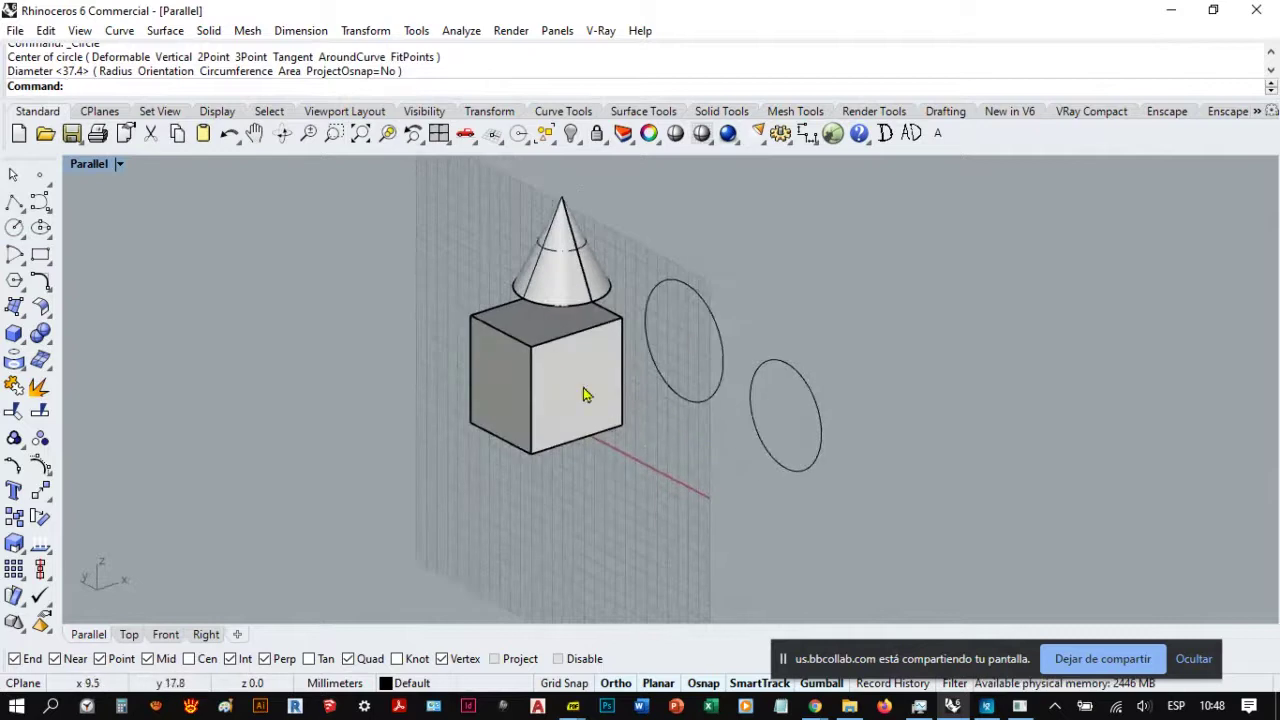
left_click(119, 166)
mouse_move(190, 594)
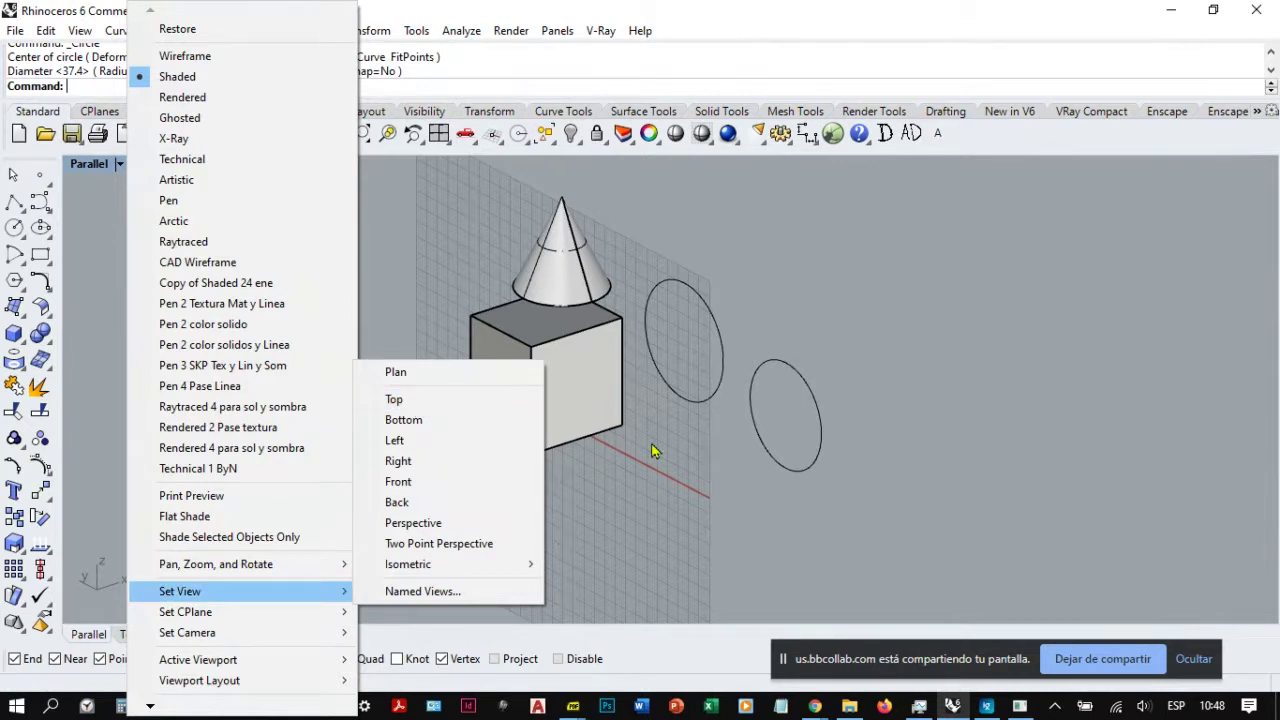
left_click(905, 314)
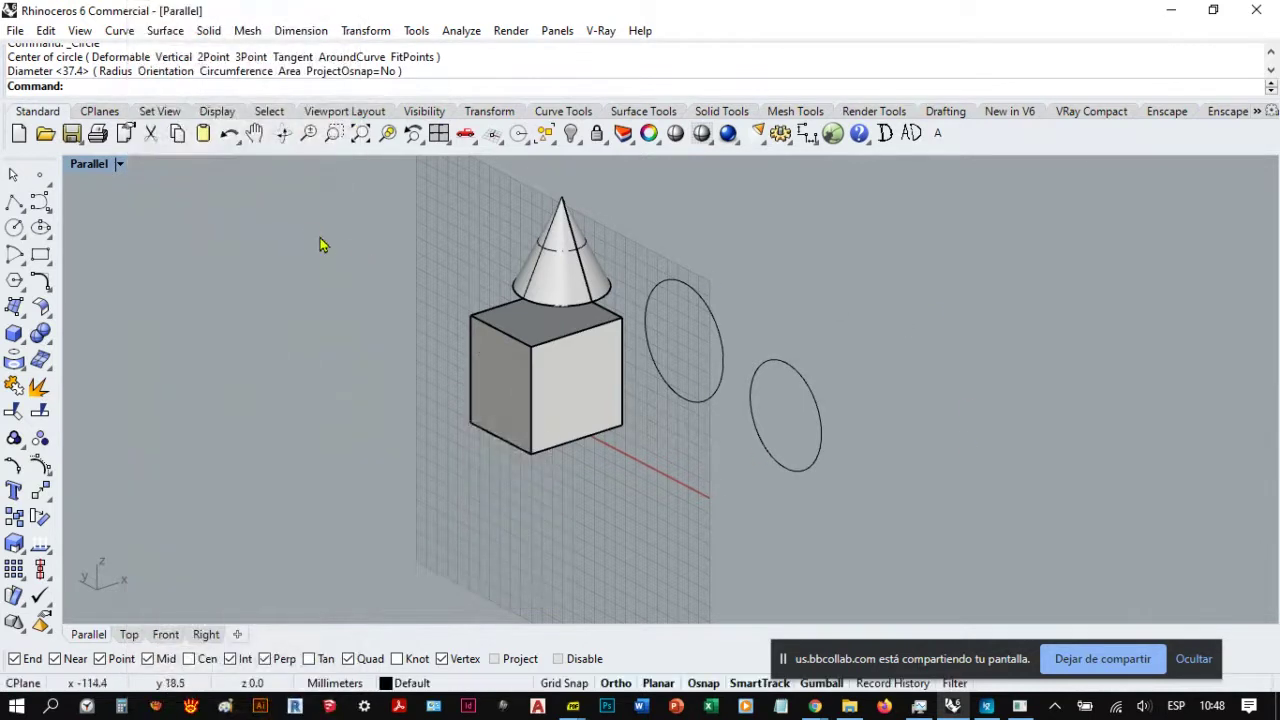
Step: Set the construction plane to World Bottom
left_click(106, 118)
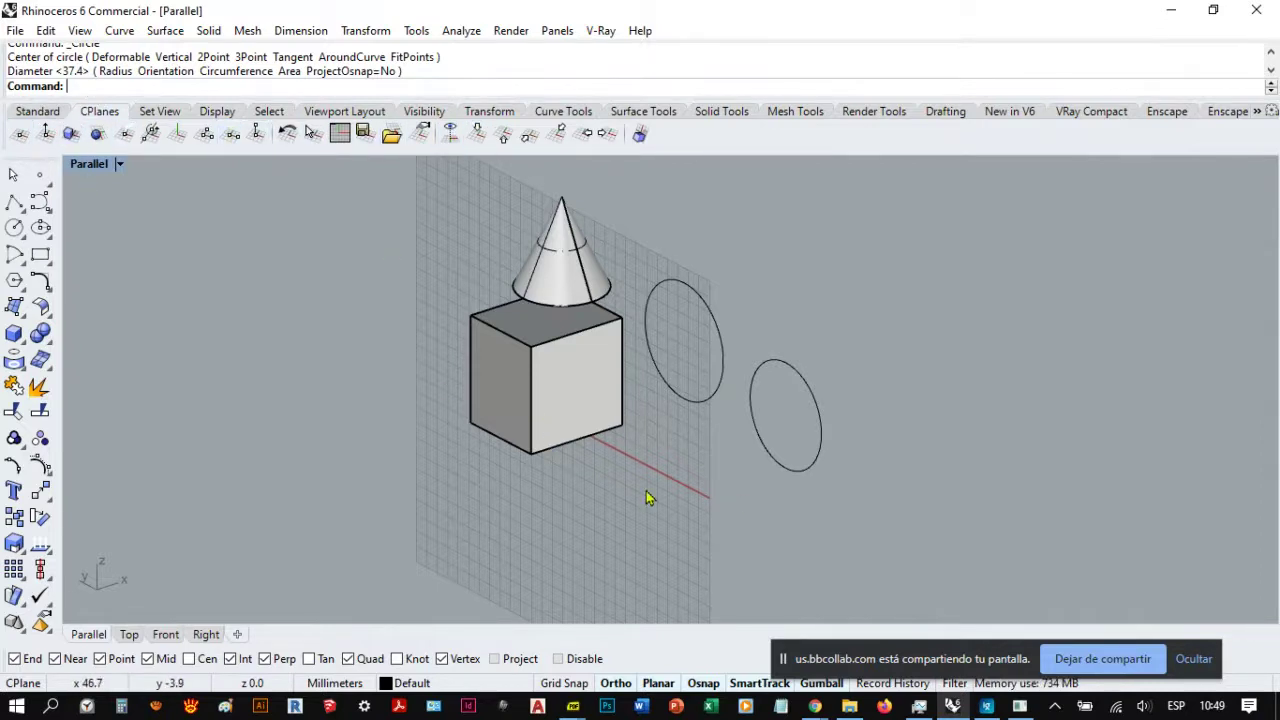
right_click_drag(591, 400, 655, 362)
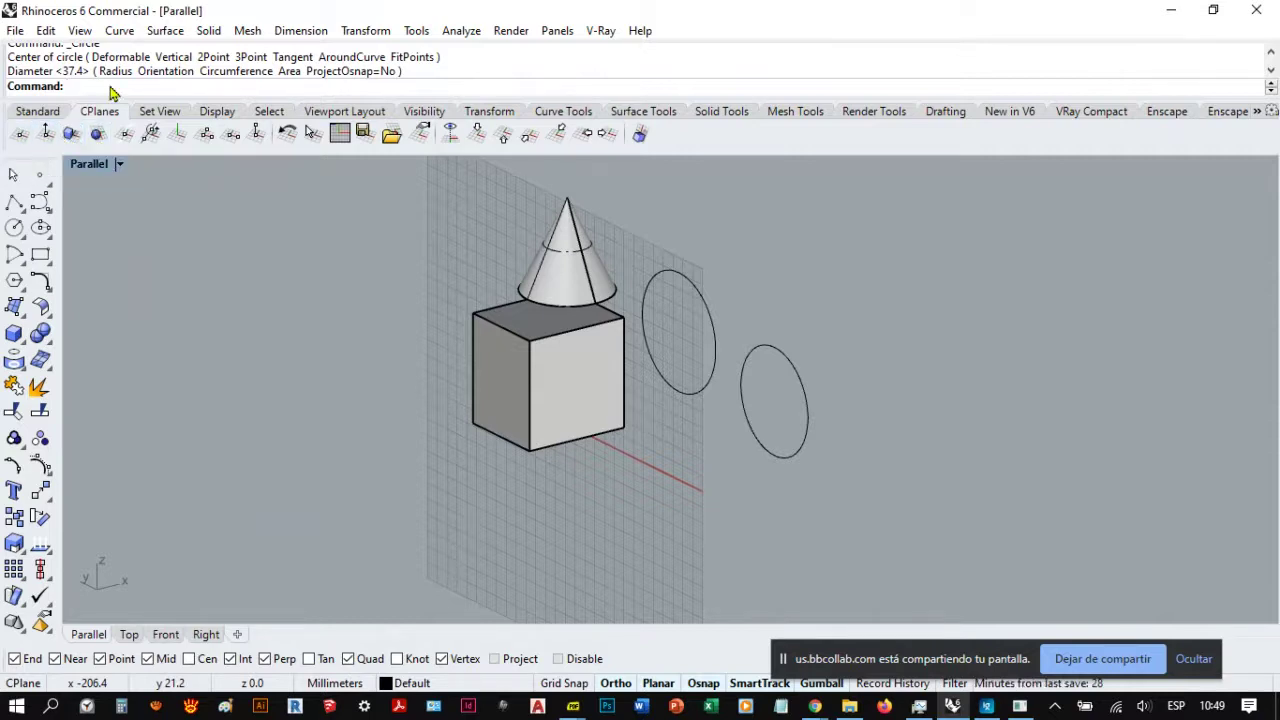
left_click(20, 137)
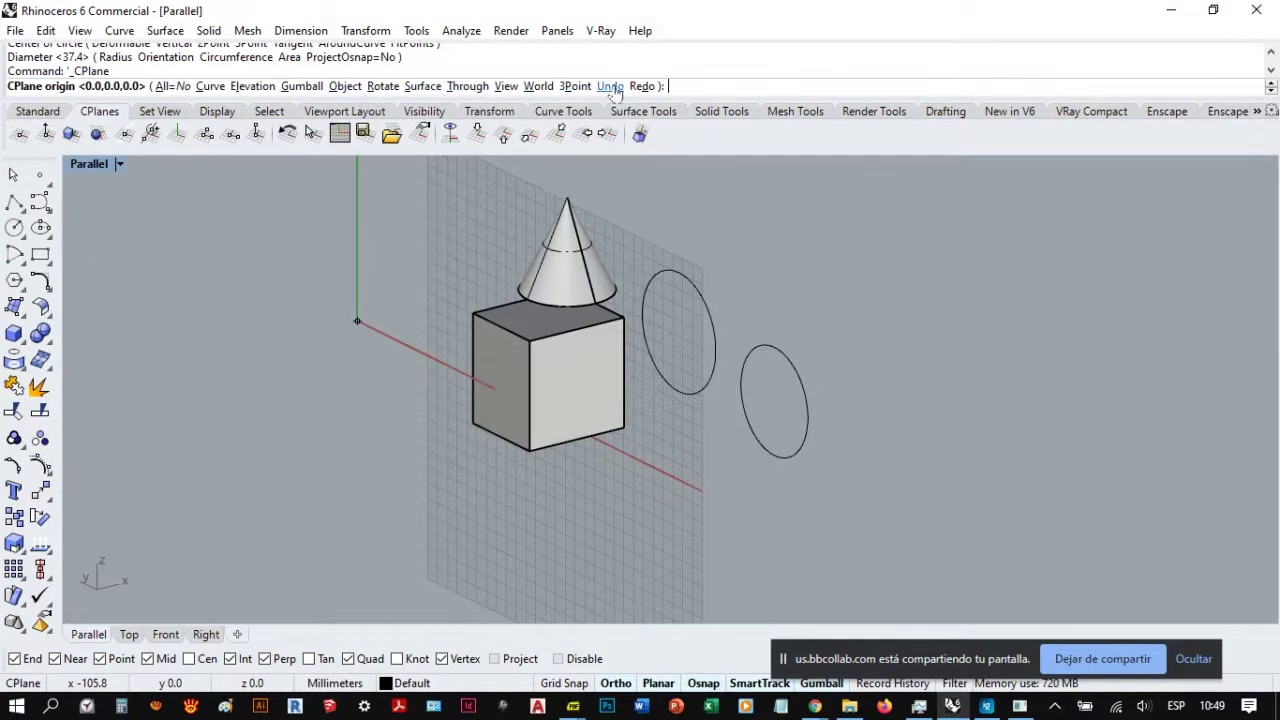
left_click(538, 87)
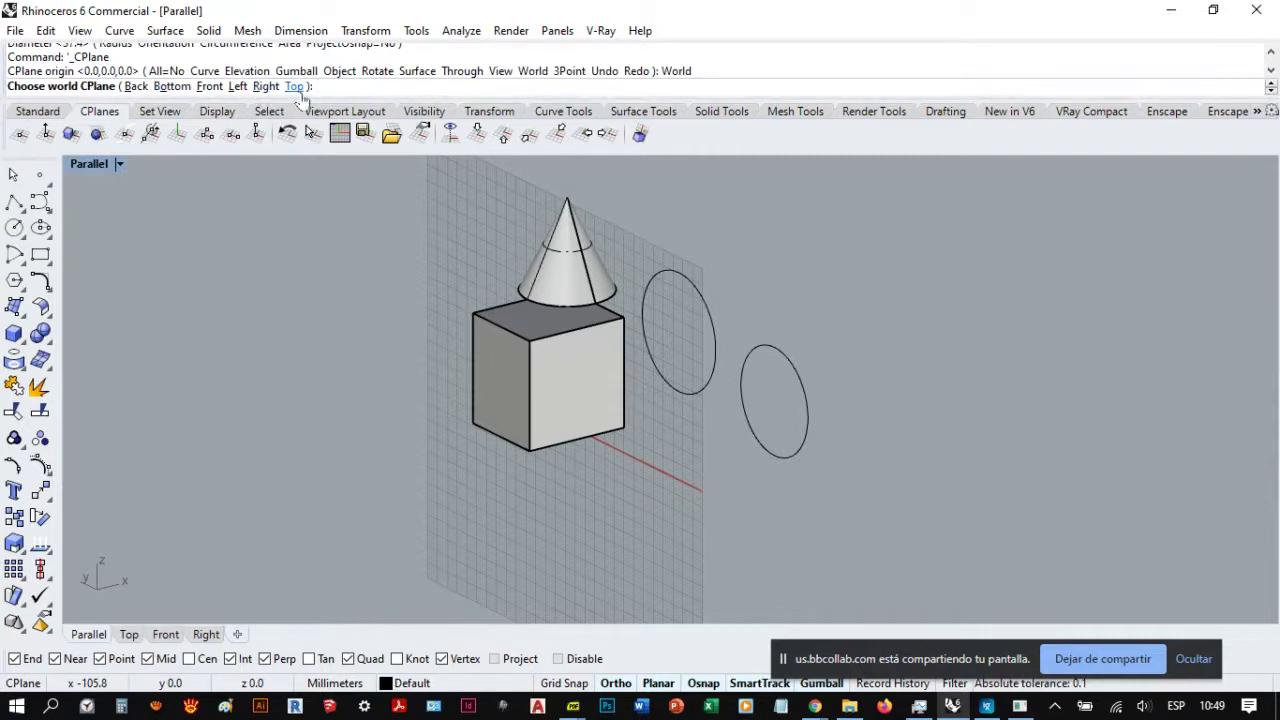
left_click(172, 90)
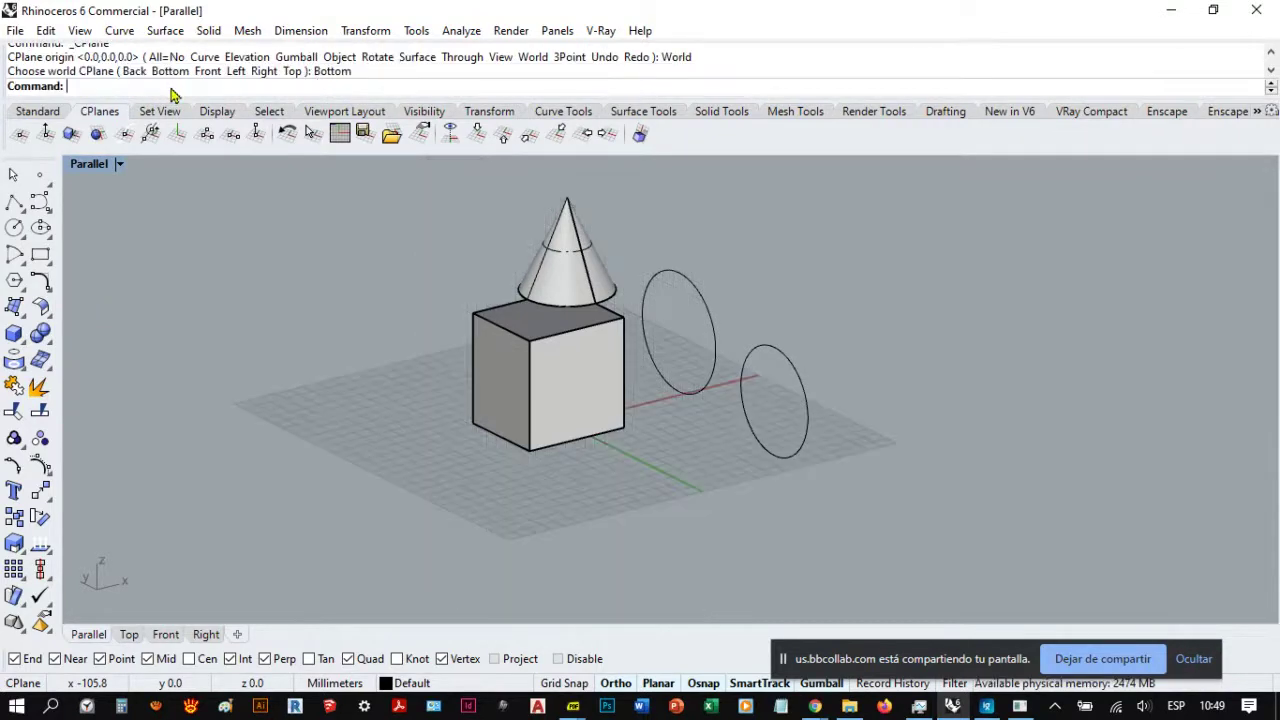
right_click_drag(523, 280, 642, 403)
right_click_drag(486, 391, 518, 402)
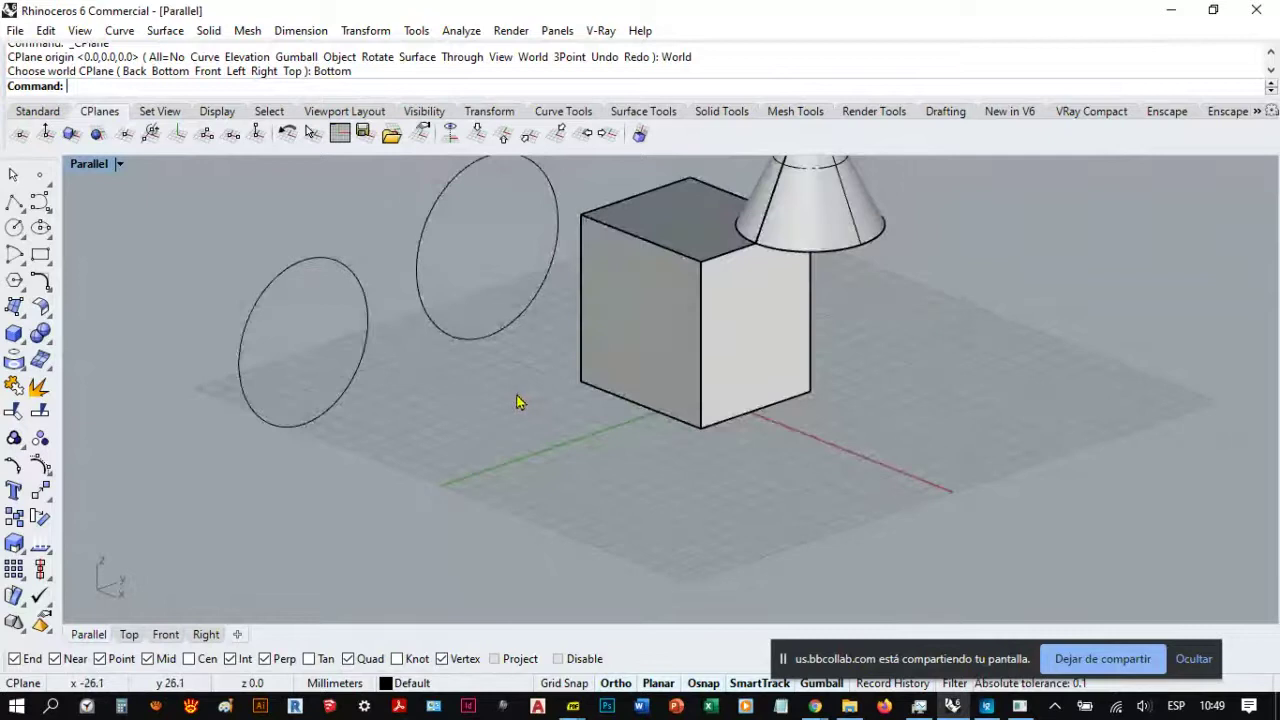
Step: Undo the two circles and the earlier copy operation
key("ctrl+z")
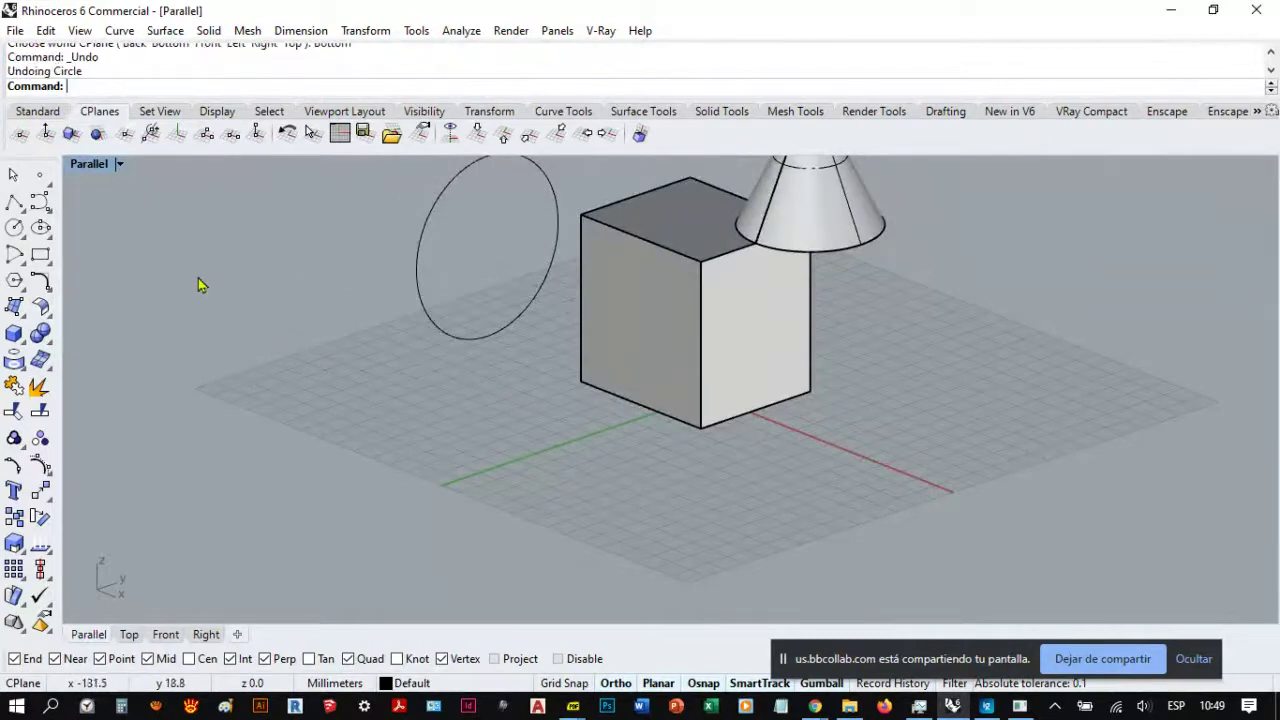
right_click_drag(200, 283, 628, 378)
key("ctrl+z")
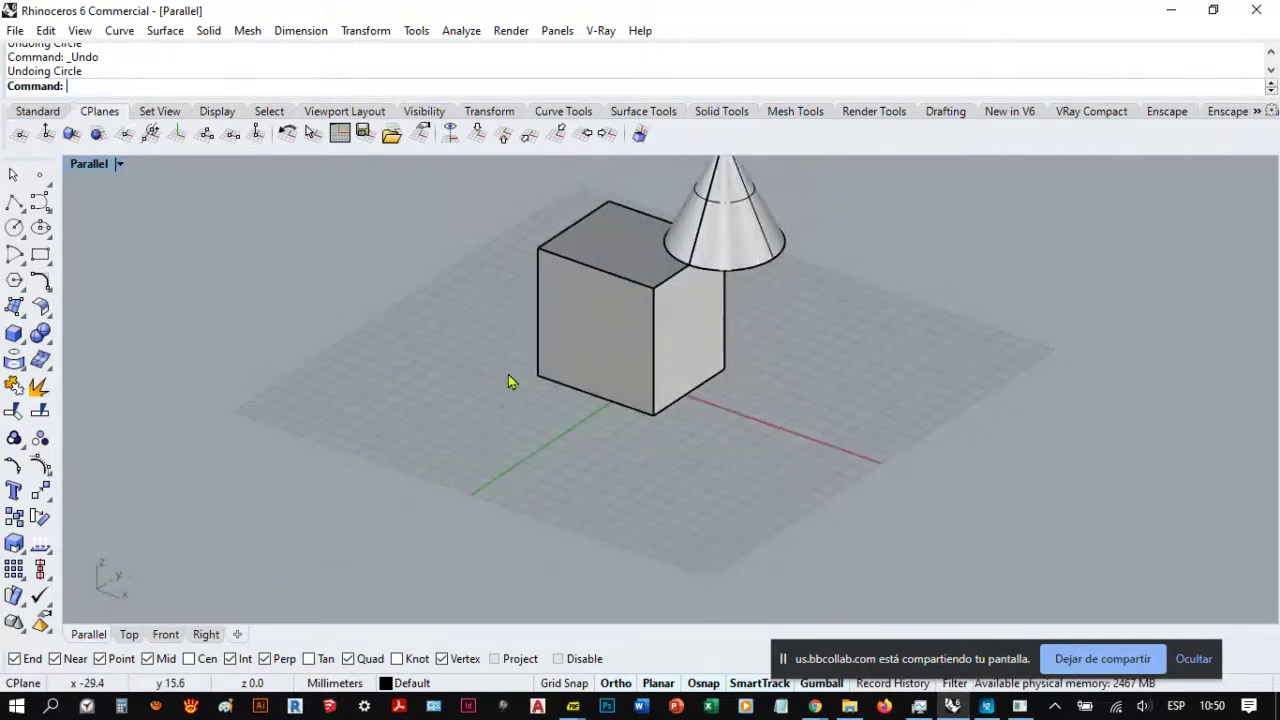
right_click_drag(510, 382, 580, 417)
key("ctrl+z")
scroll(705, 320, "up", 5)
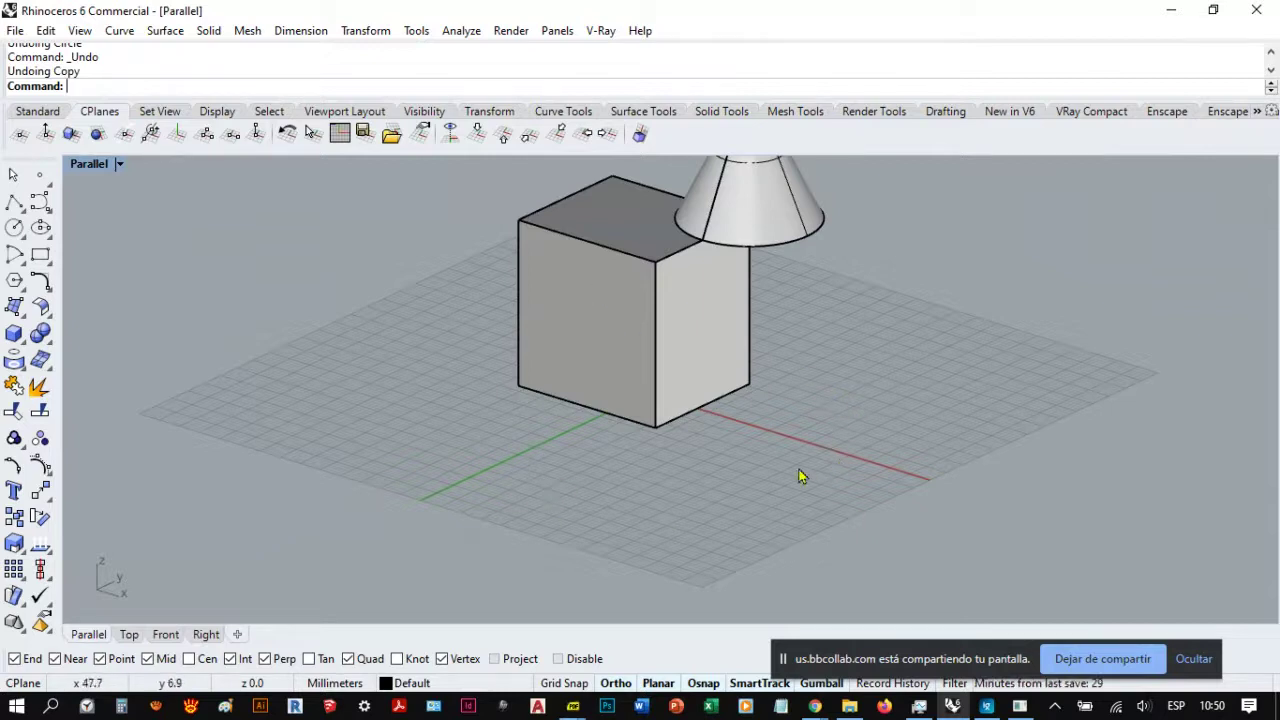
scroll(600, 471, "down", 5)
right_click_drag(557, 491, 537, 405)
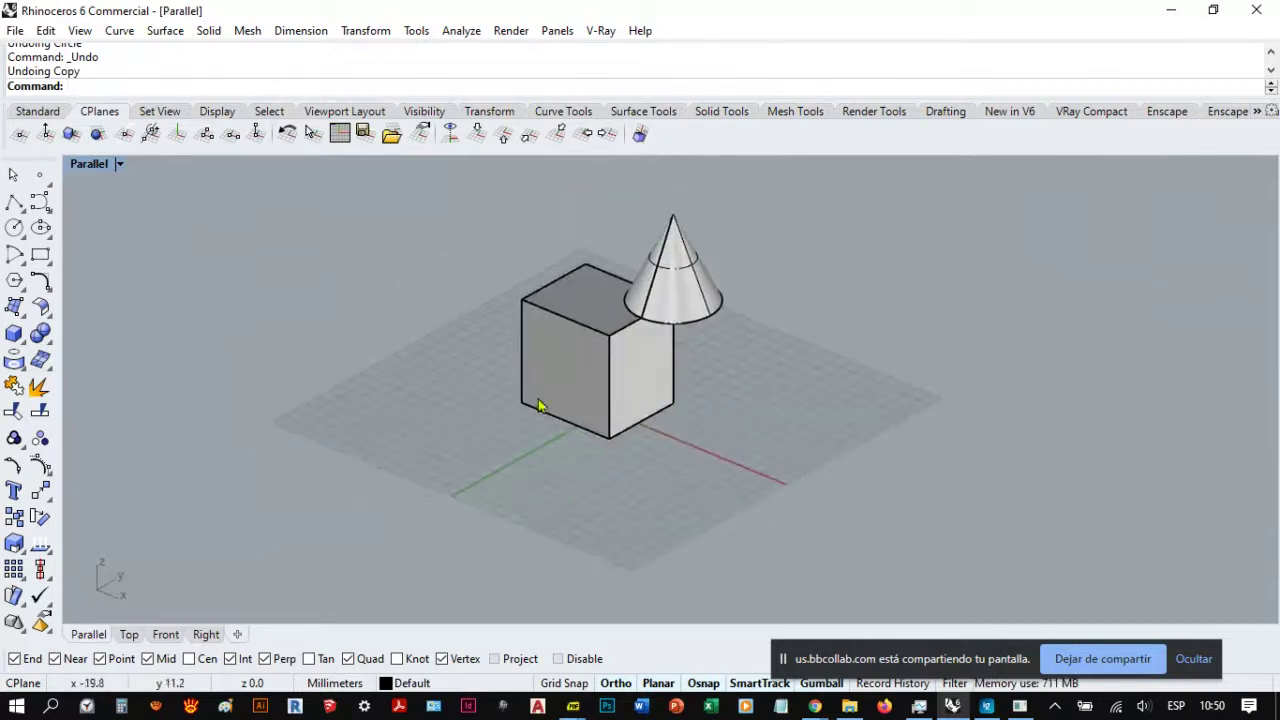
Step: Set the construction plane by three points: origin at a top corner of the box, X axis along its top edge, orientation toward the cone's apex
scroll(551, 366, "up", 3)
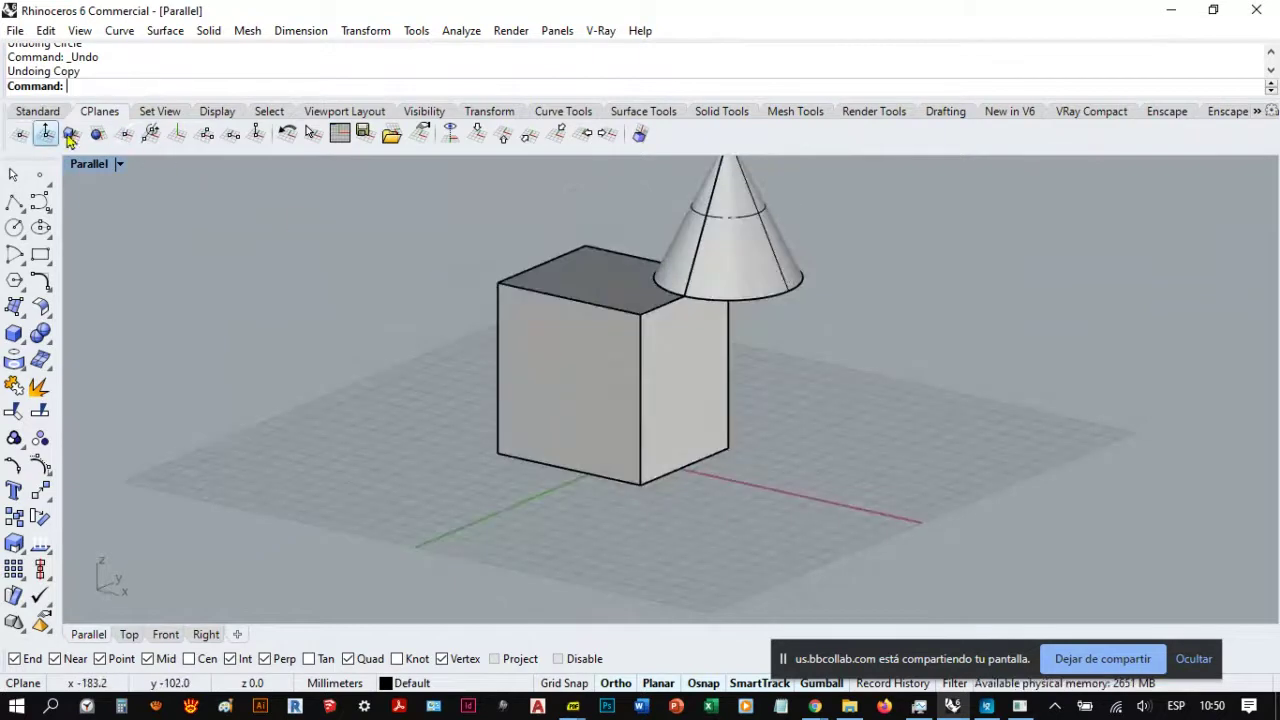
right_click_drag(523, 497, 735, 467)
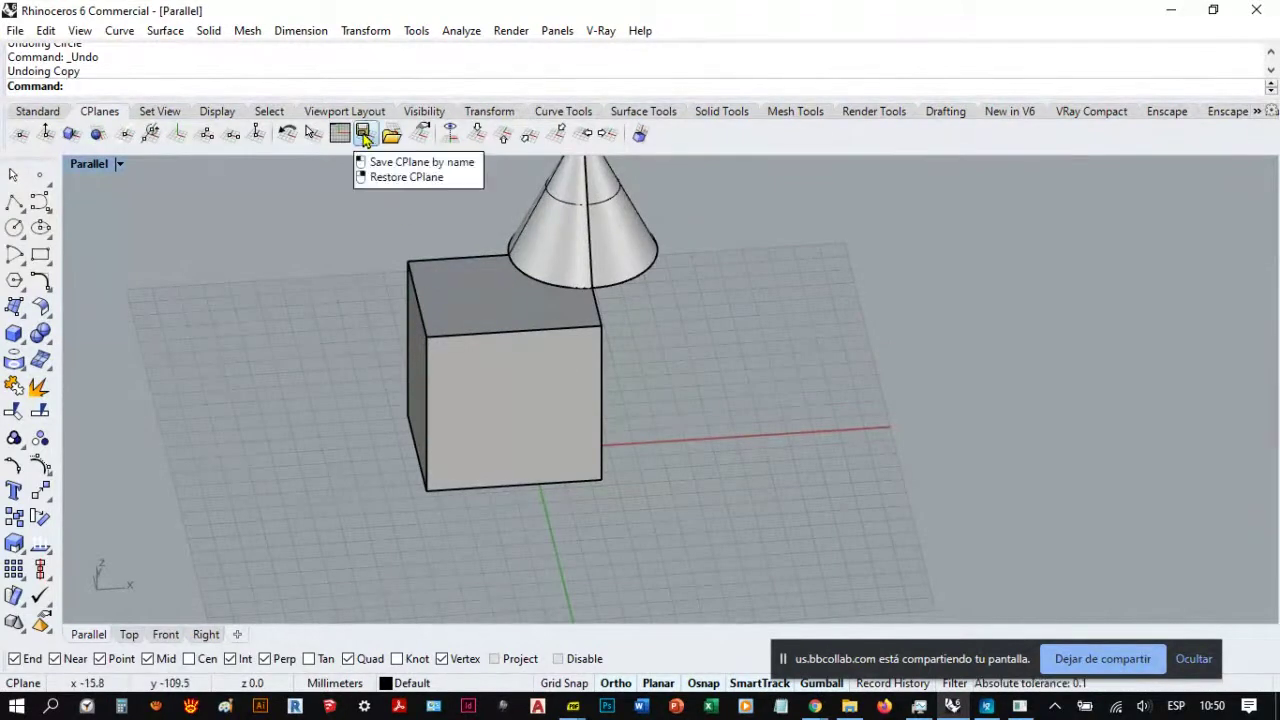
right_click_drag(523, 406, 494, 452)
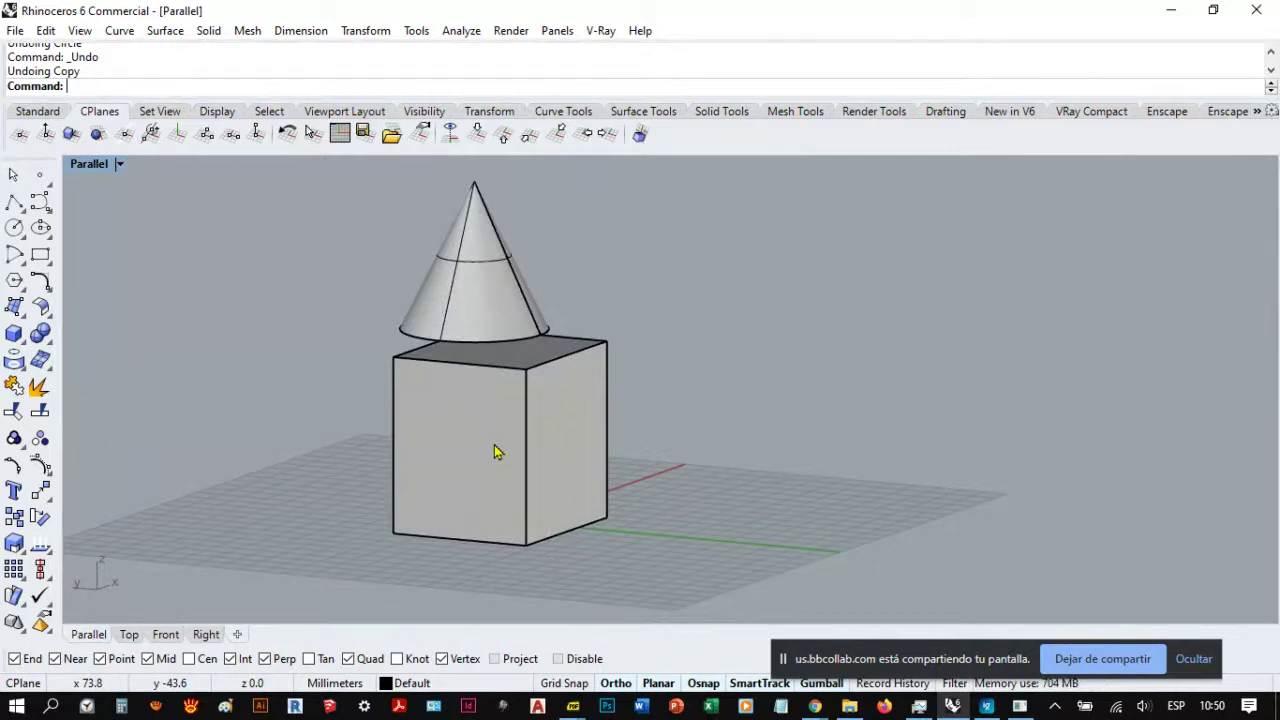
right_click_drag(496, 452, 554, 400)
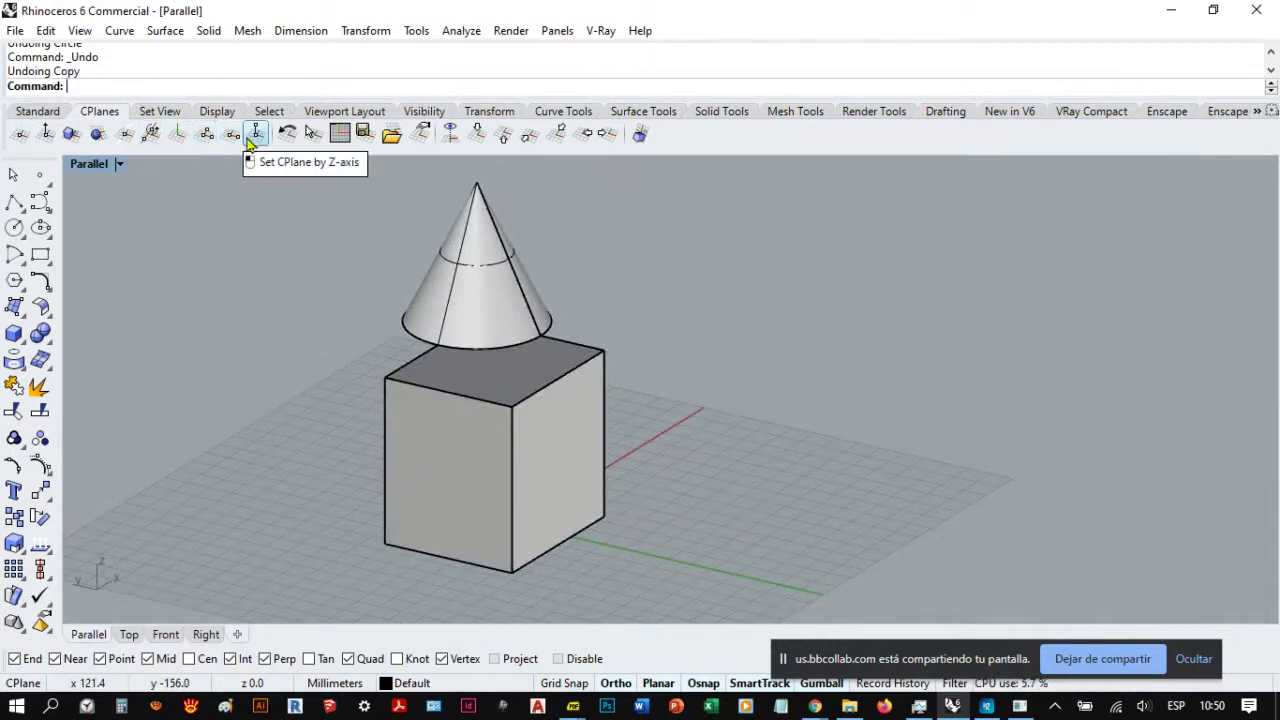
left_click(208, 139)
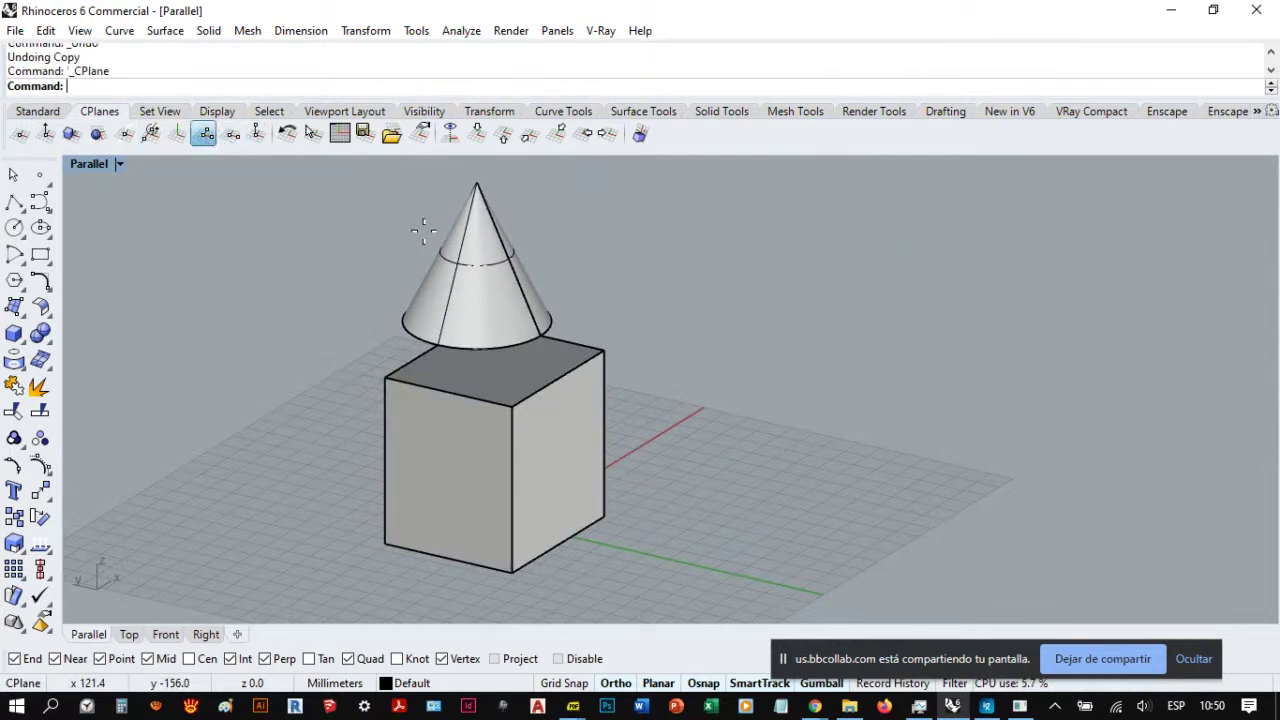
right_click_drag(604, 350, 574, 344)
left_click(601, 347)
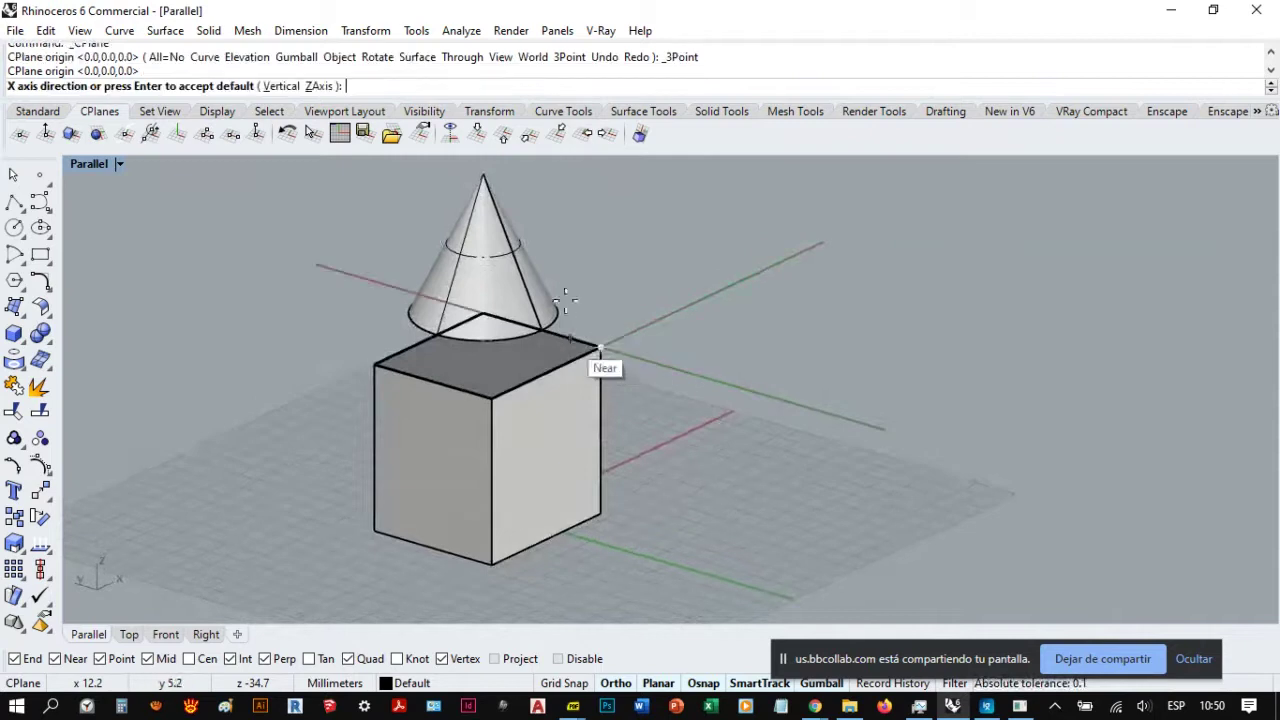
left_click(491, 398)
left_click(500, 188)
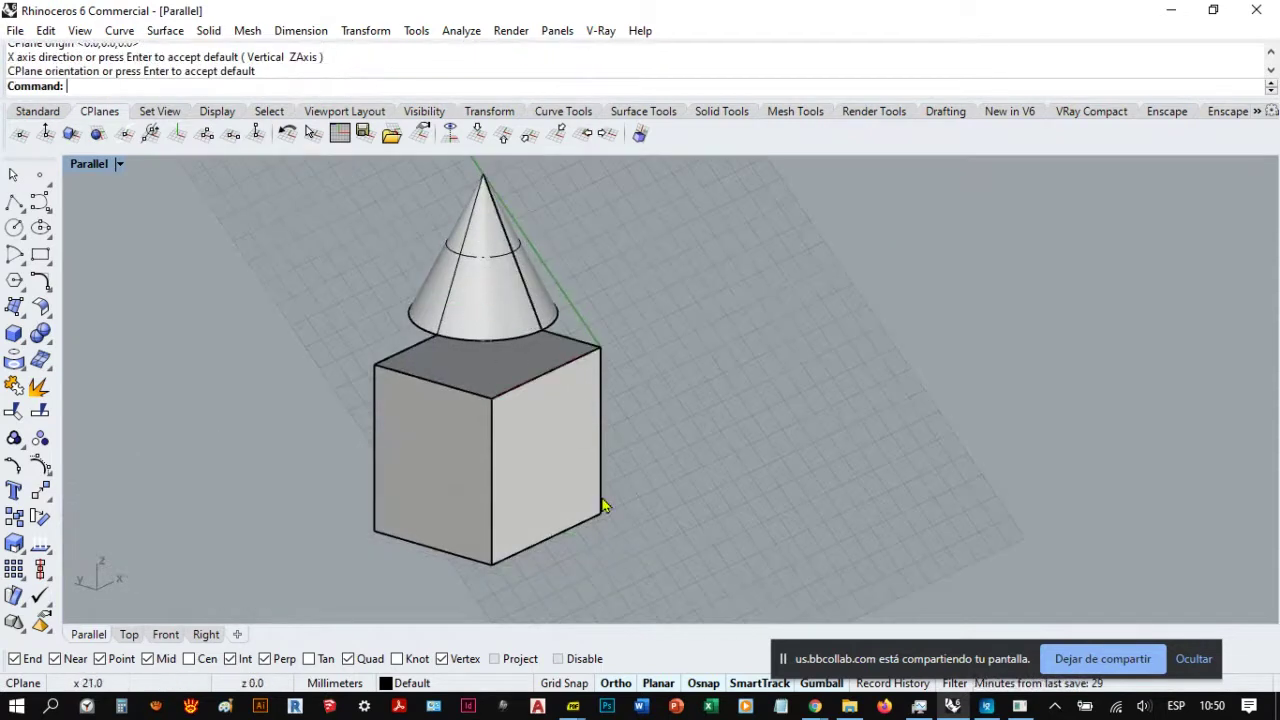
Step: Draw a circle on the inclined construction plane, centred on the box corner at the plane's origin
right_click_drag(606, 509, 533, 423)
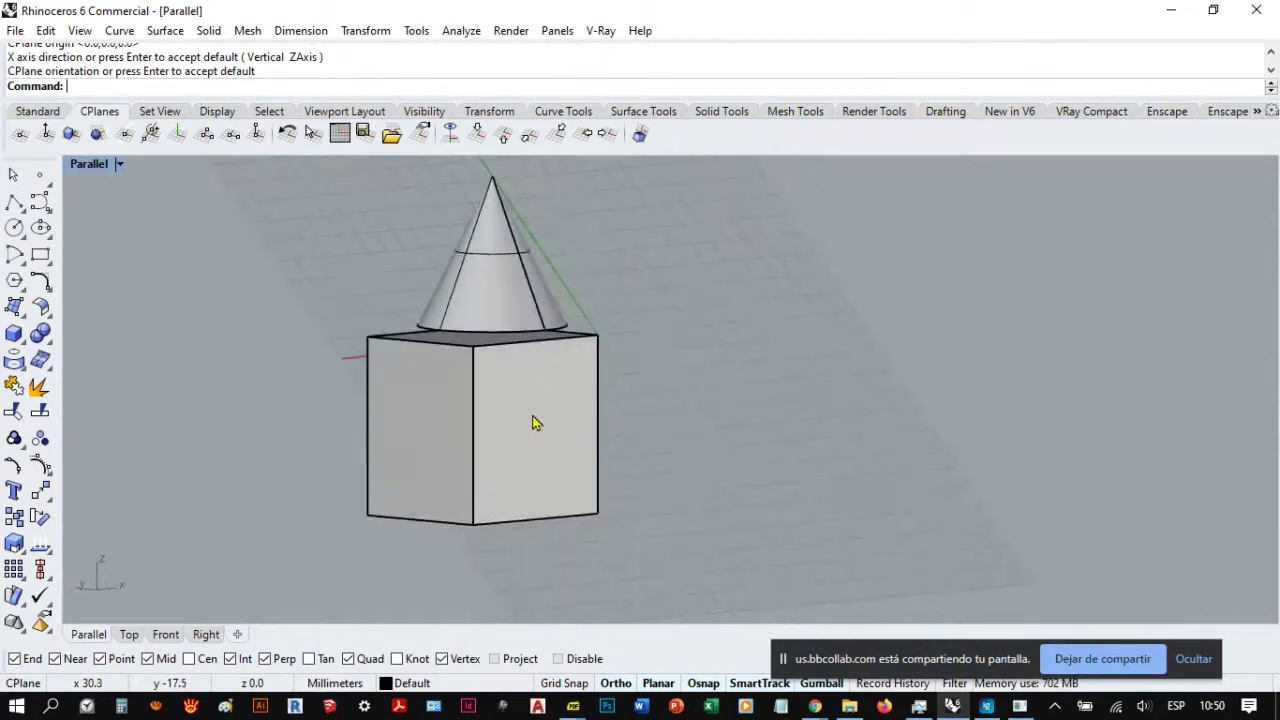
left_click(14, 227)
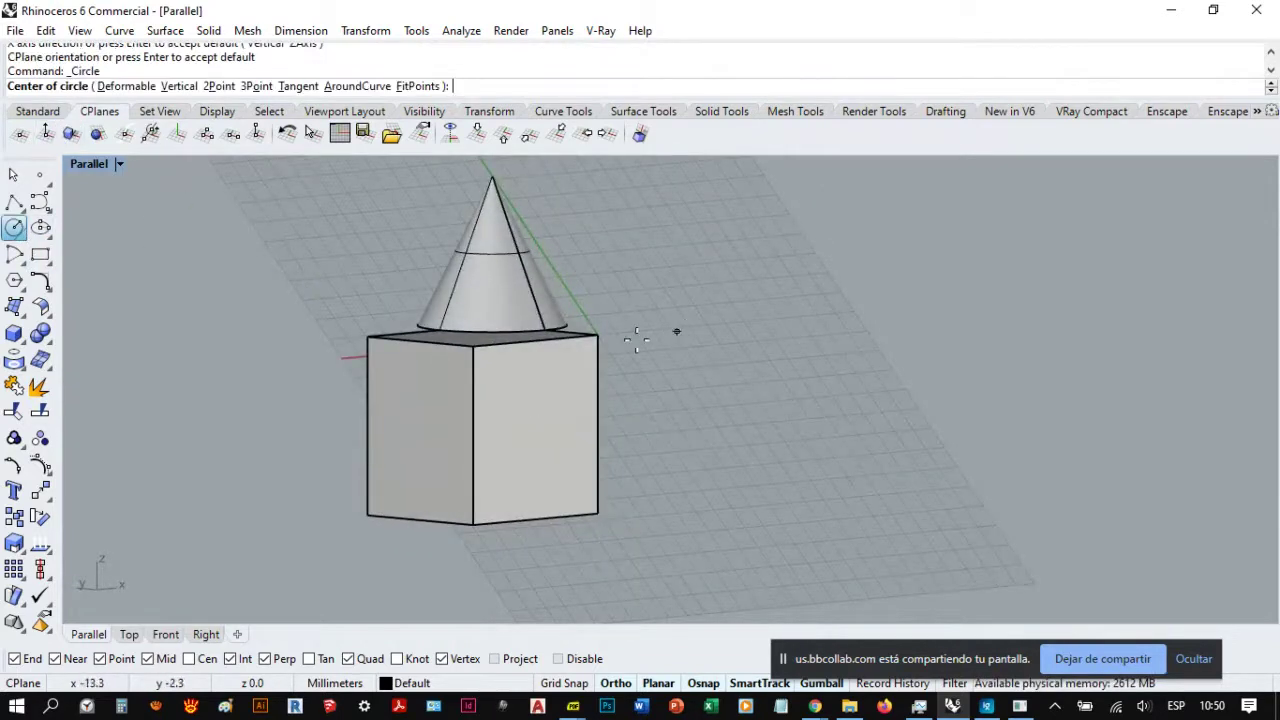
left_click(600, 336)
left_click(639, 297)
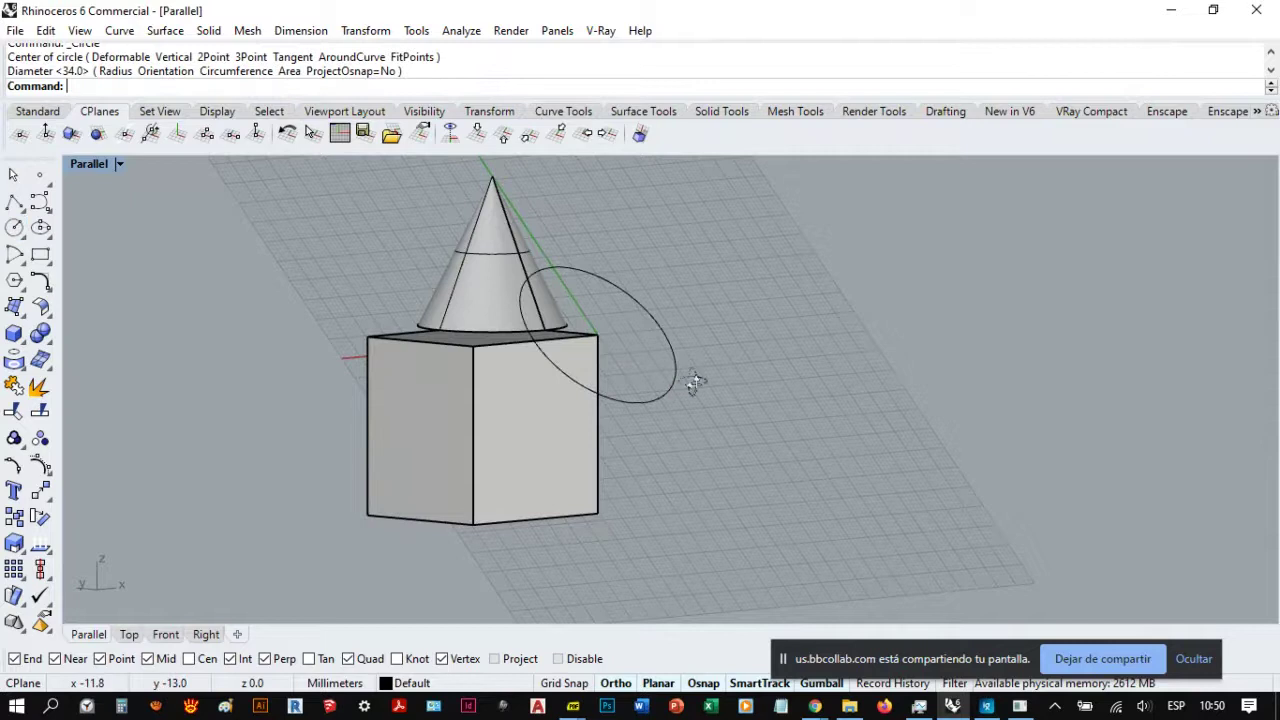
right_click_drag(694, 374, 748, 403)
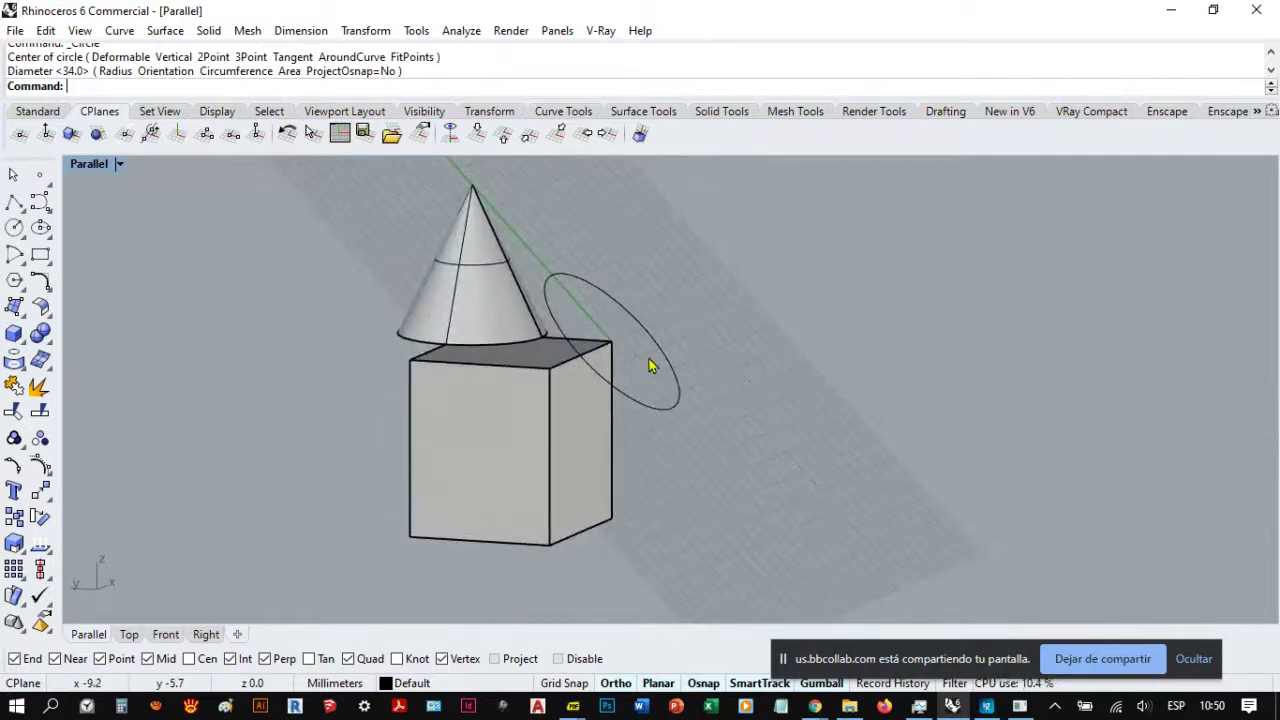
right_click_drag(651, 363, 620, 448)
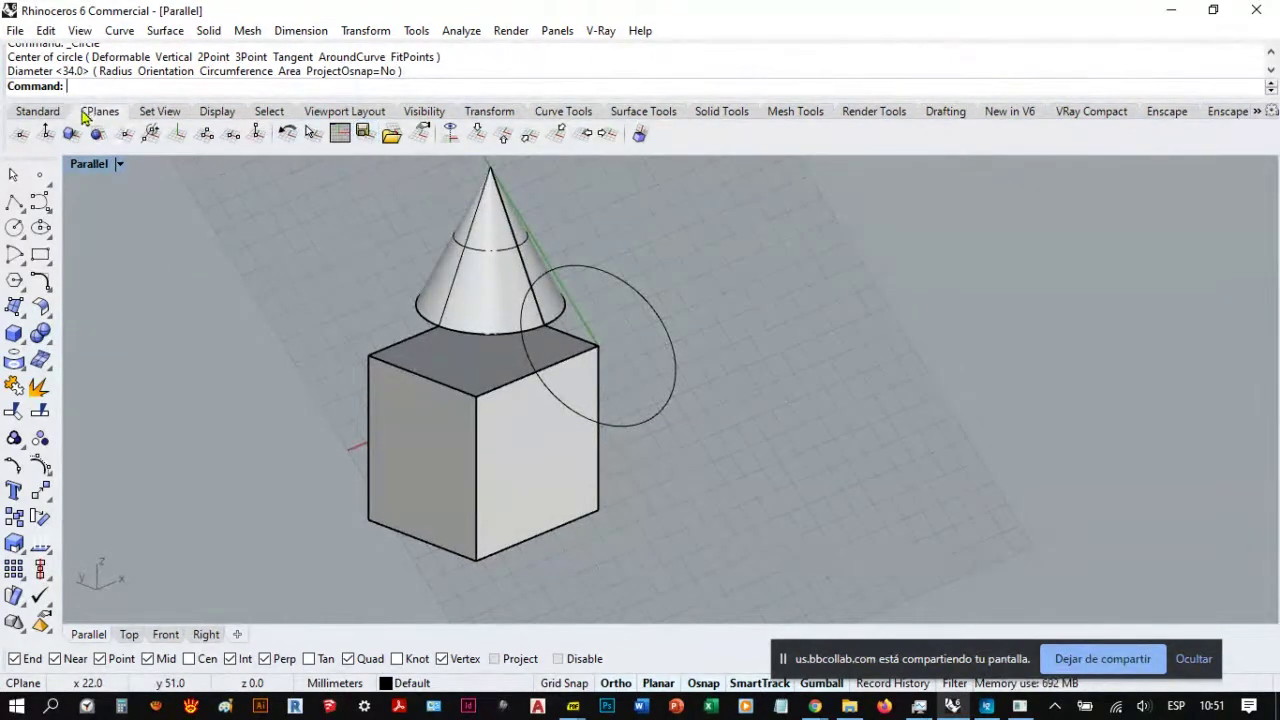
Step: Save the inclined construction plane as CPlane 1 and delete the circle at the box corner
left_click(363, 135)
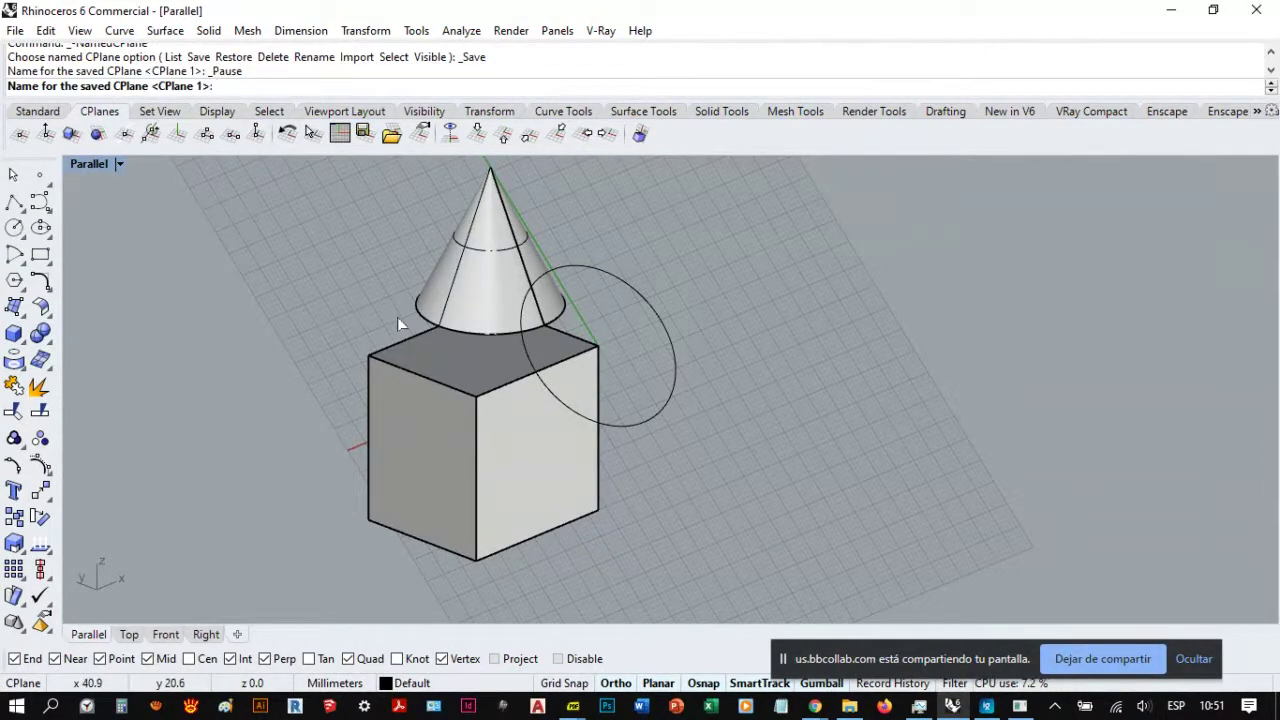
key("Return")
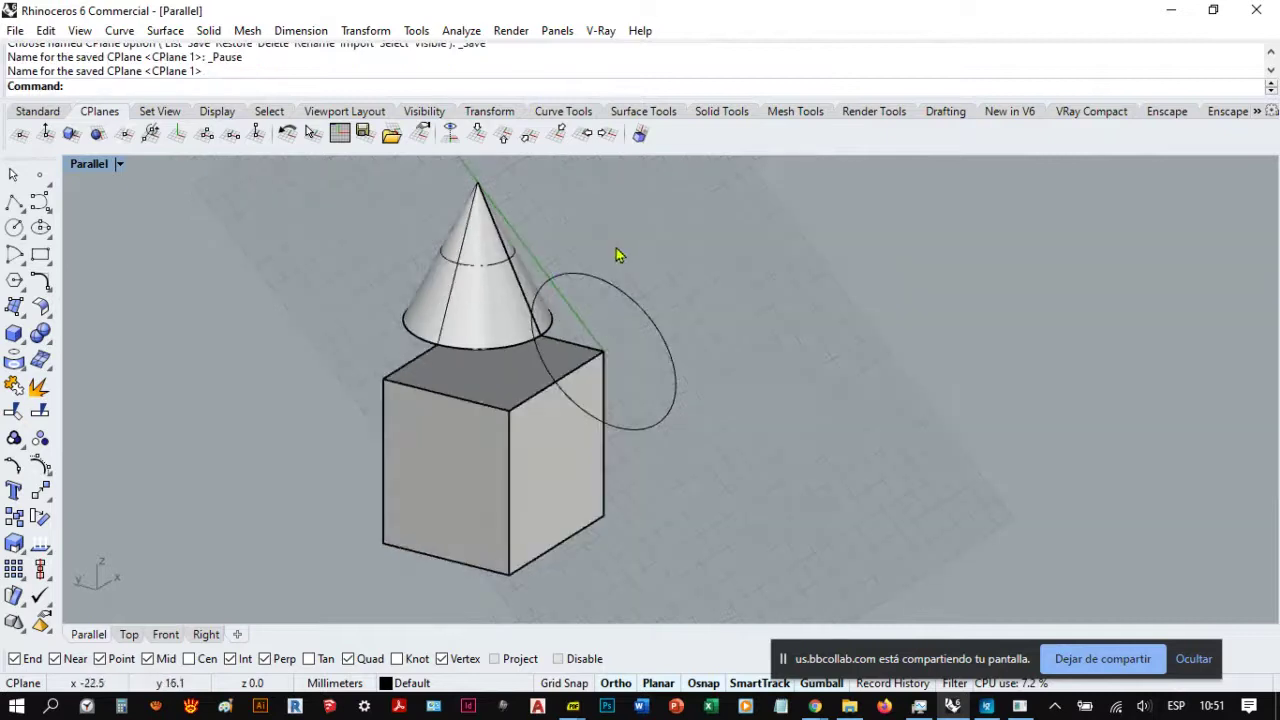
left_click(620, 280)
key("Delete")
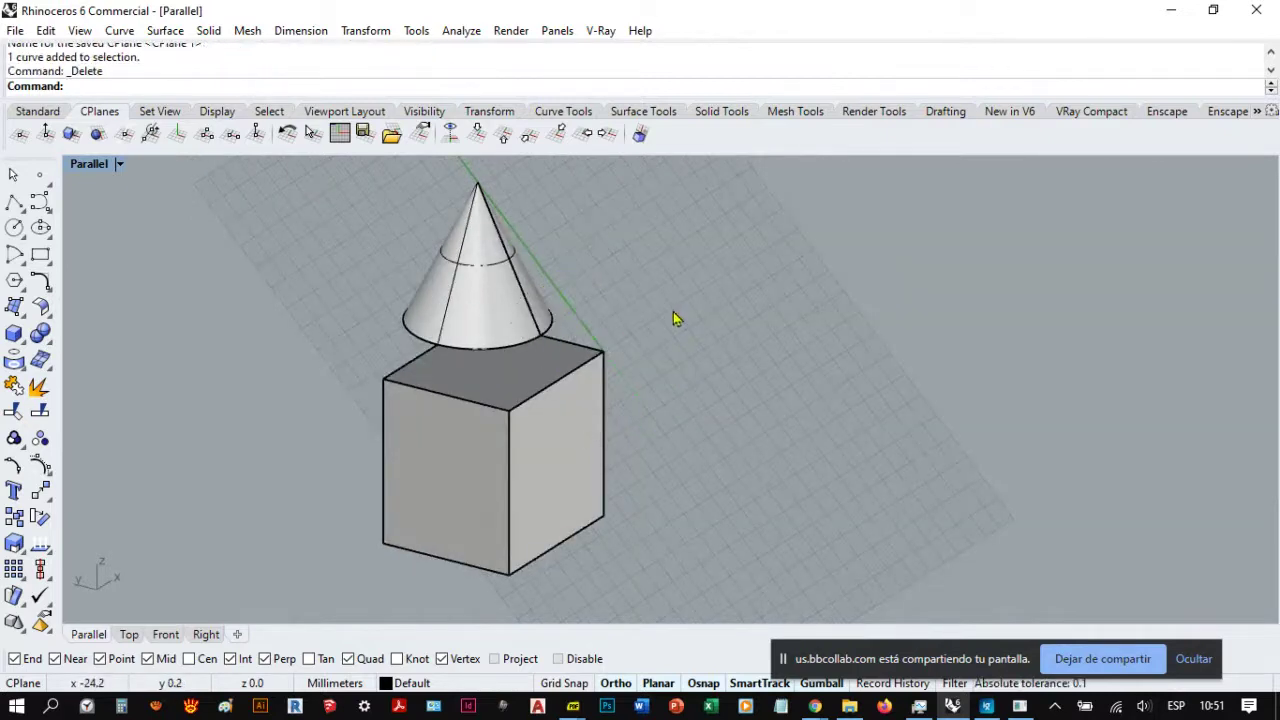
Step: Reset the construction plane to World Top with the CPlane command
right_click_drag(220, 305, 670, 348)
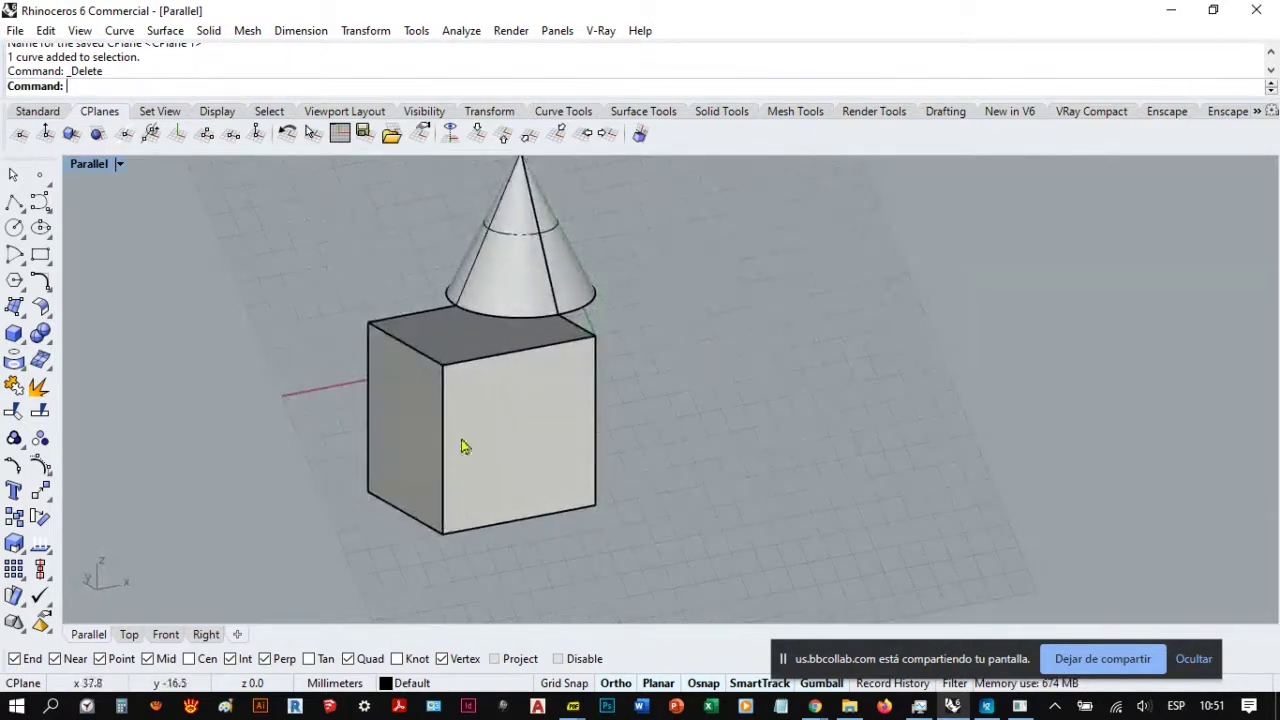
left_click(20, 136)
right_click_drag(634, 360, 735, 347)
right_click_drag(169, 383, 206, 383)
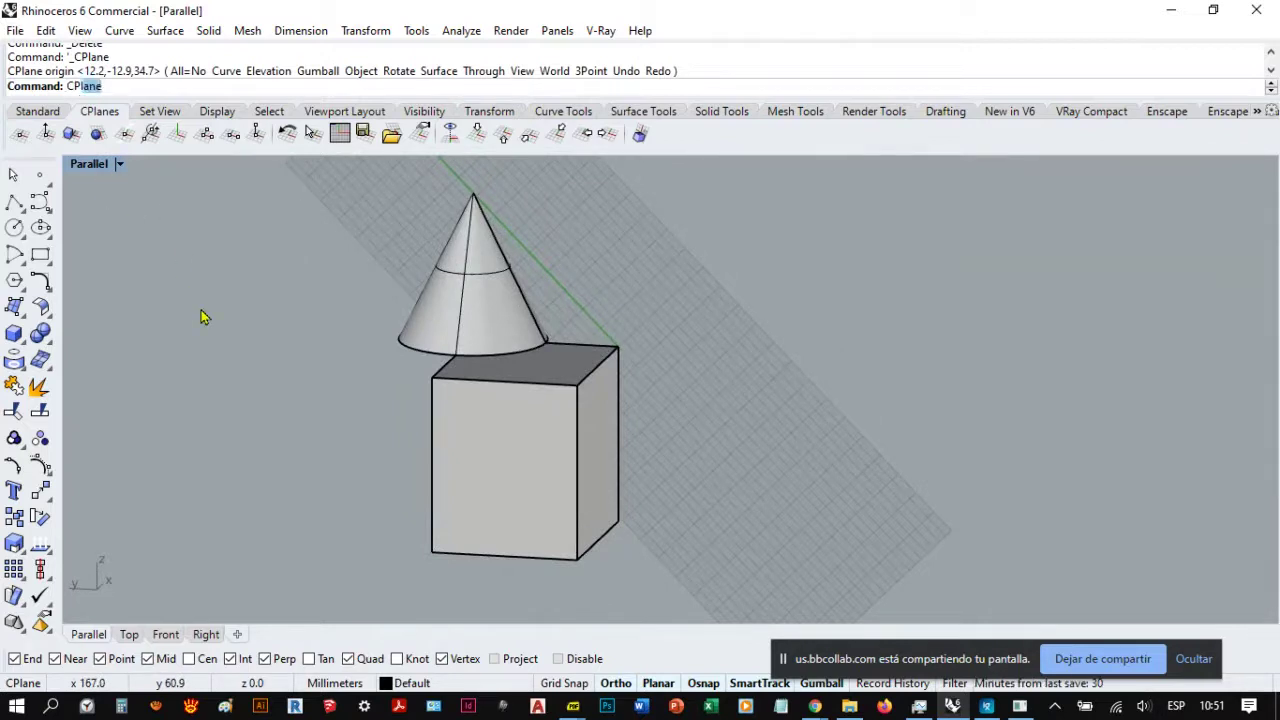
key("Return")
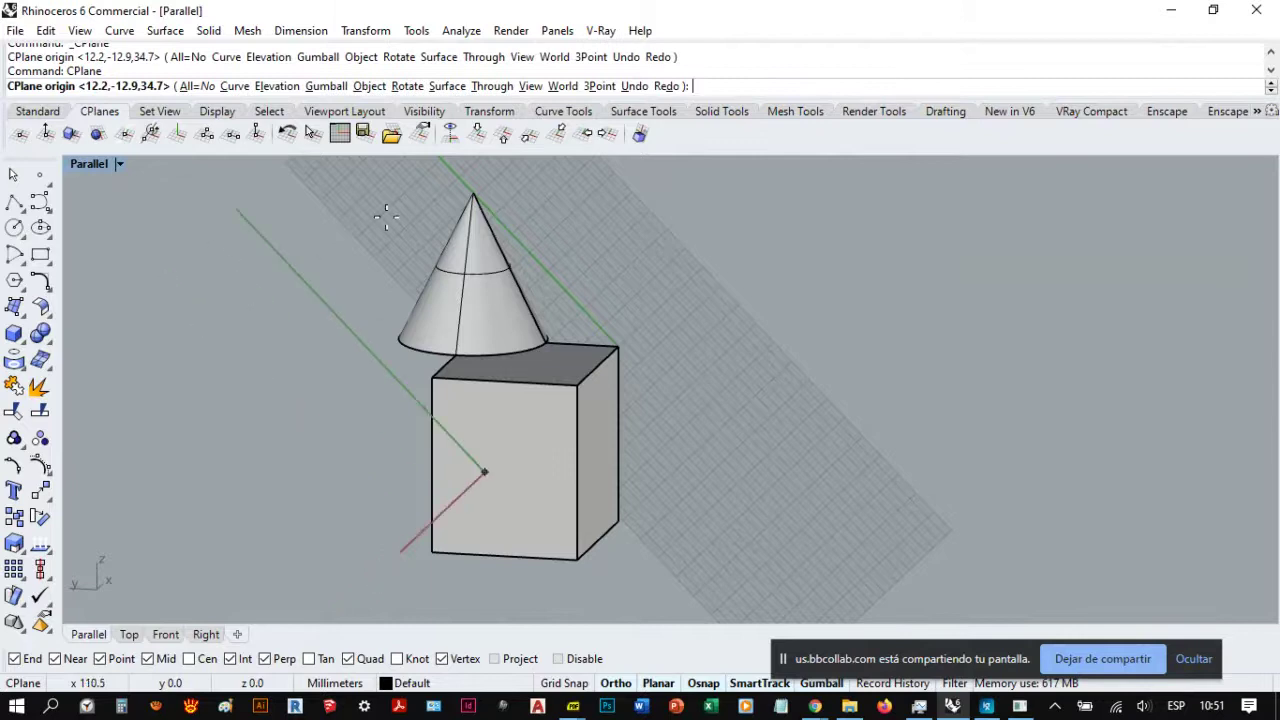
left_click(564, 87)
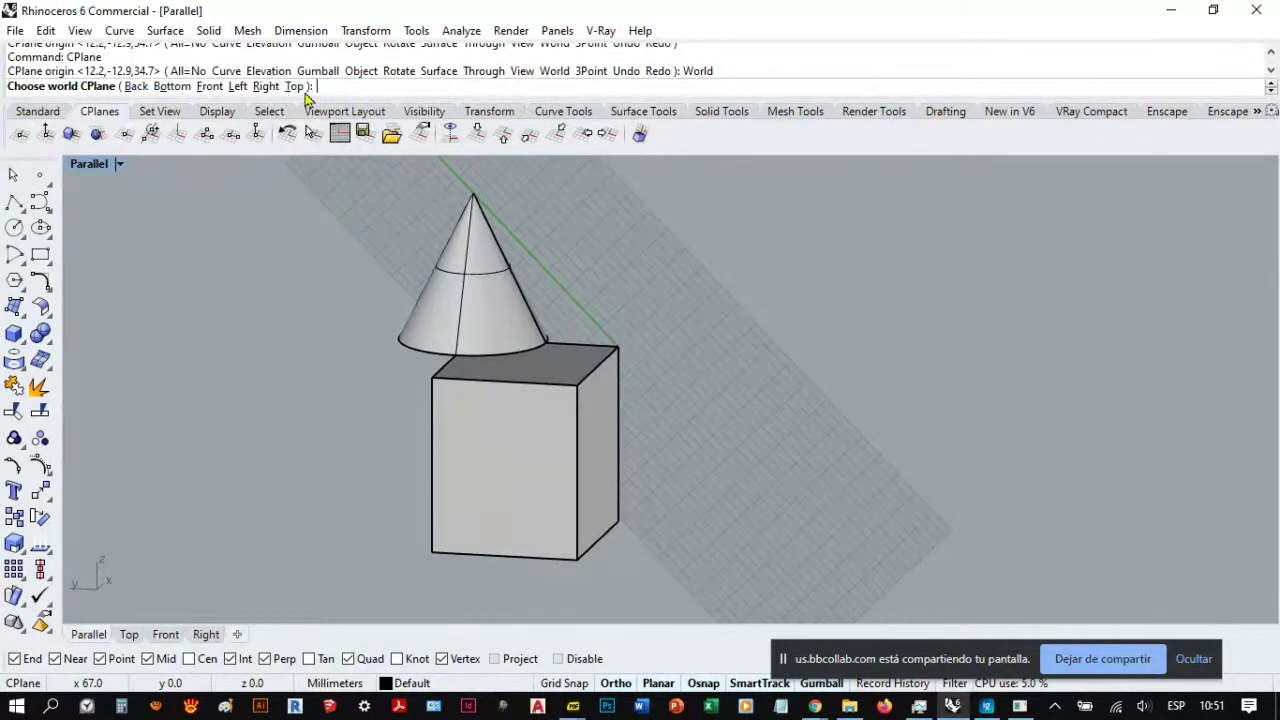
left_click(294, 86)
Step: Zoom out on the box and cone and restore the four-viewport layout
right_click_drag(723, 309, 826, 404)
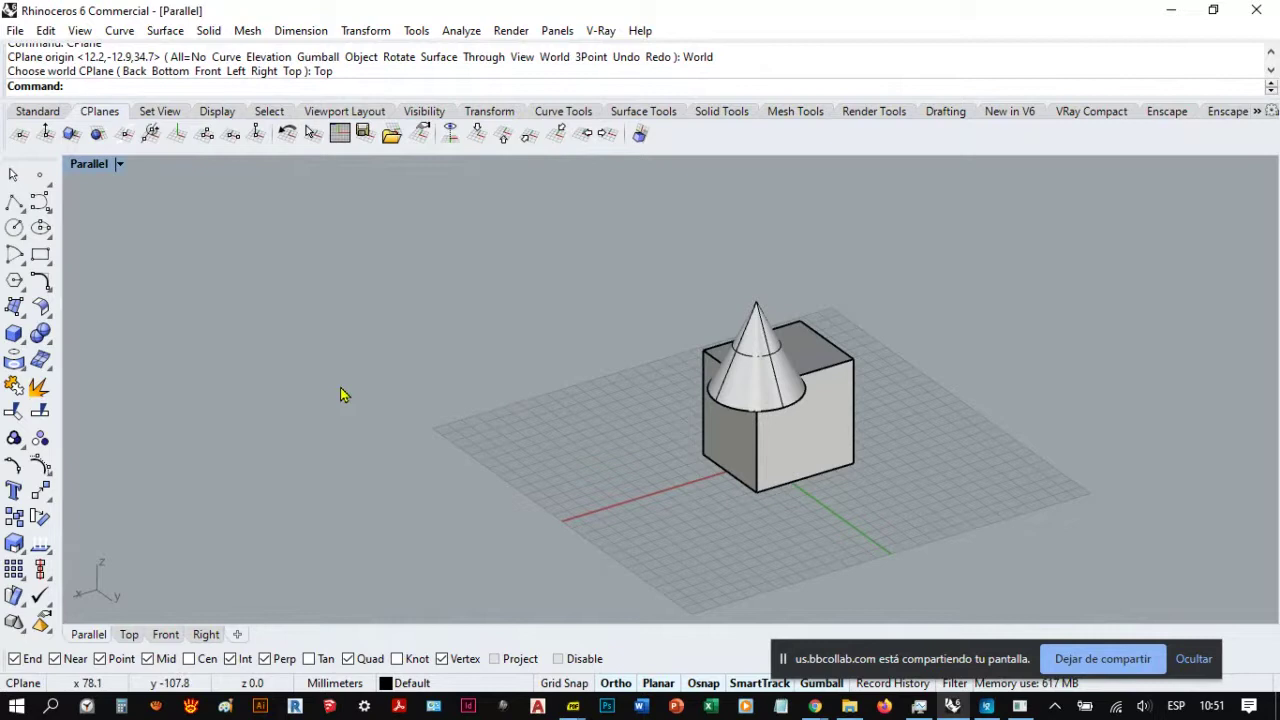
scroll(377, 385, "down", 2)
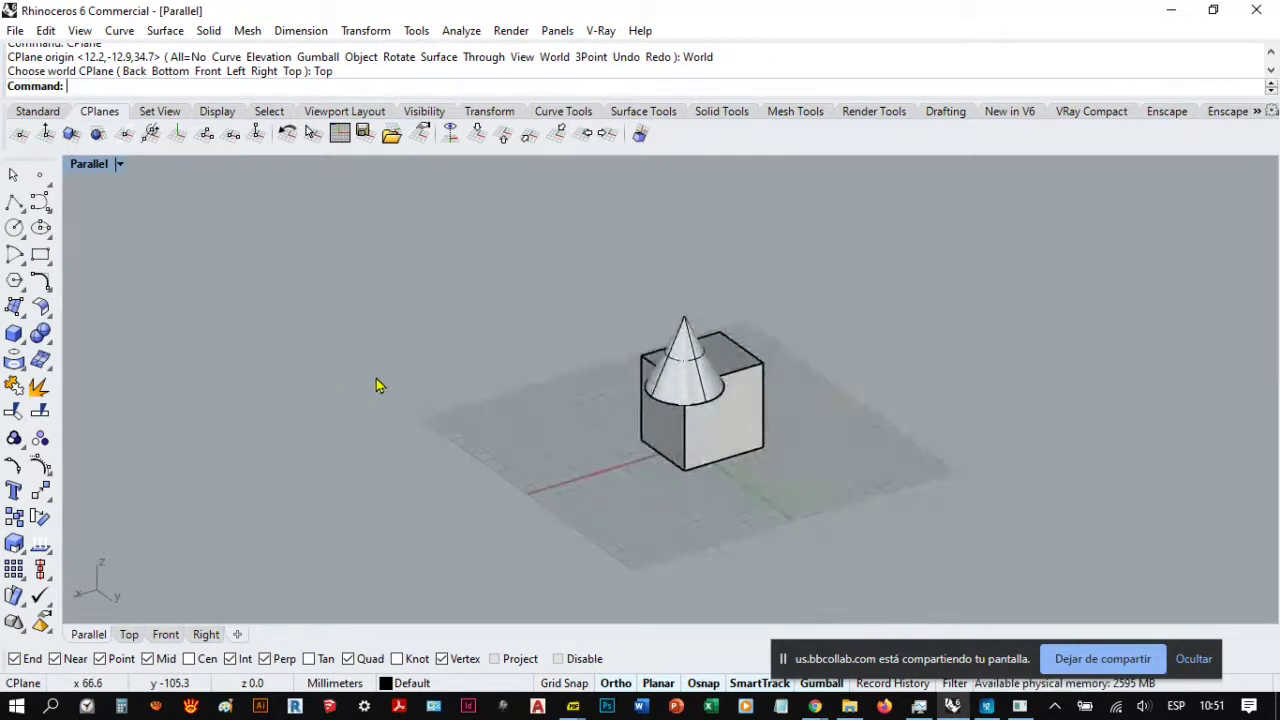
double_click(89, 166)
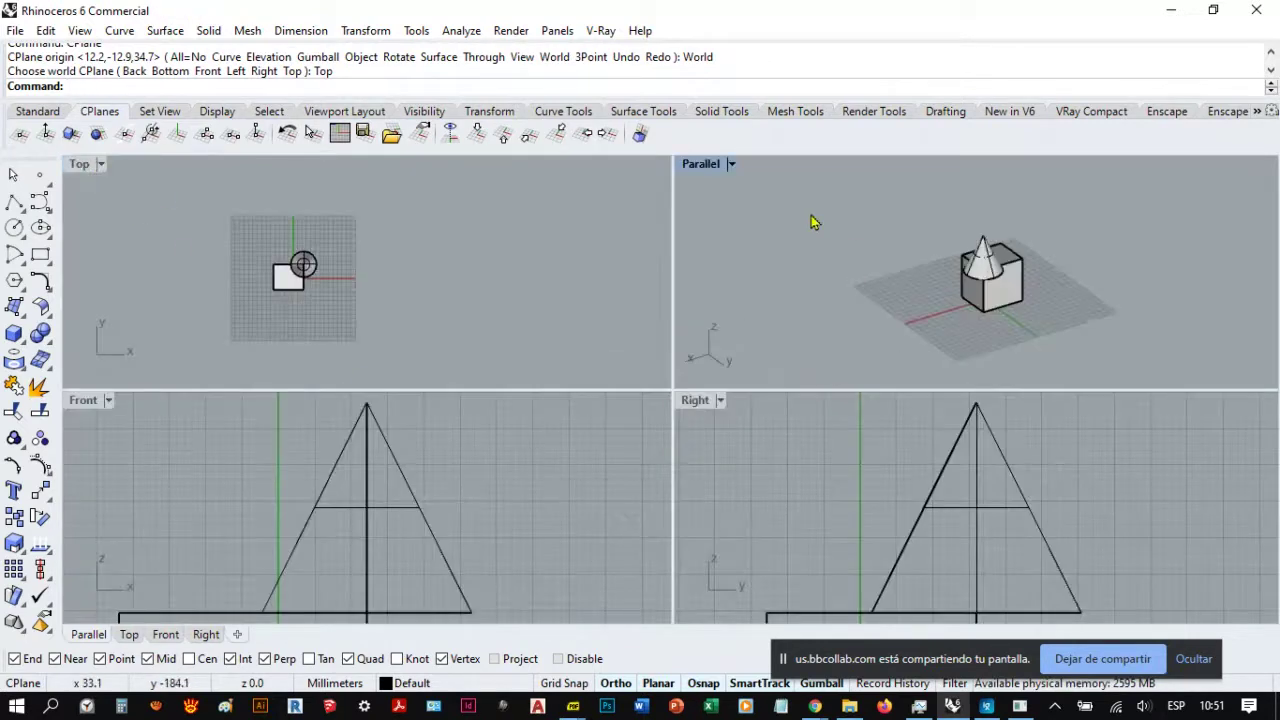
left_click(732, 164)
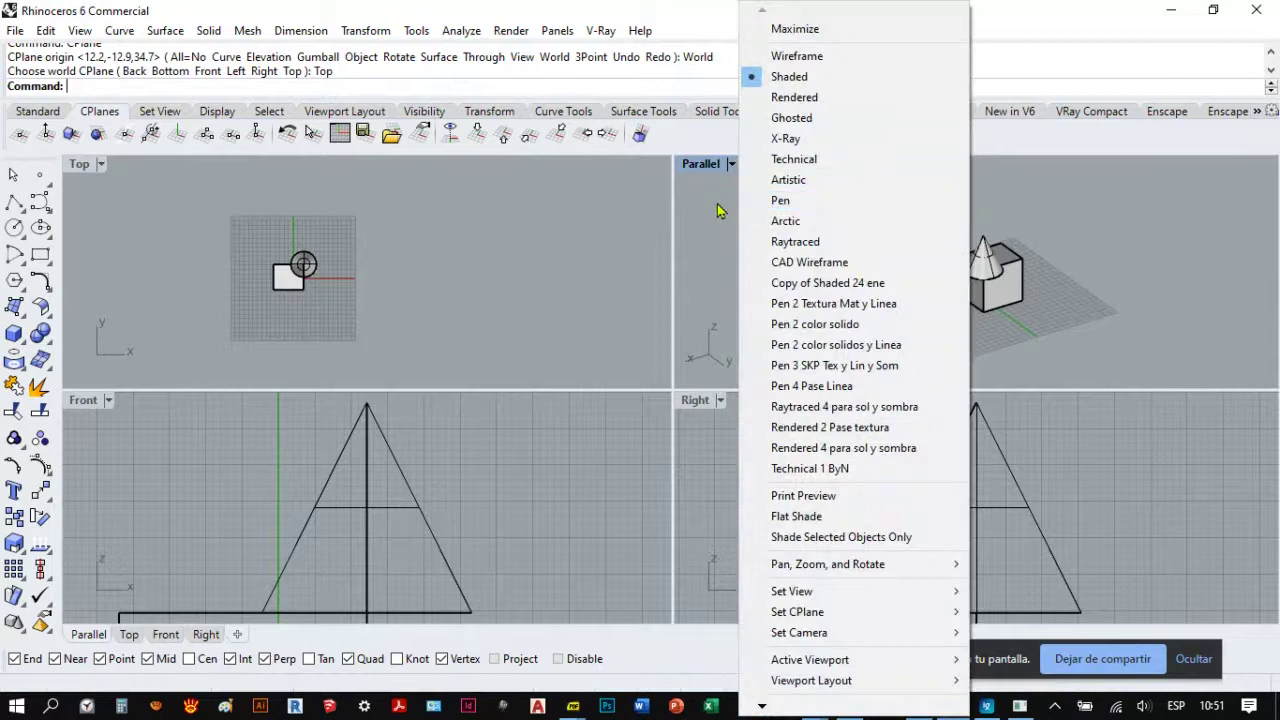
left_click(712, 180)
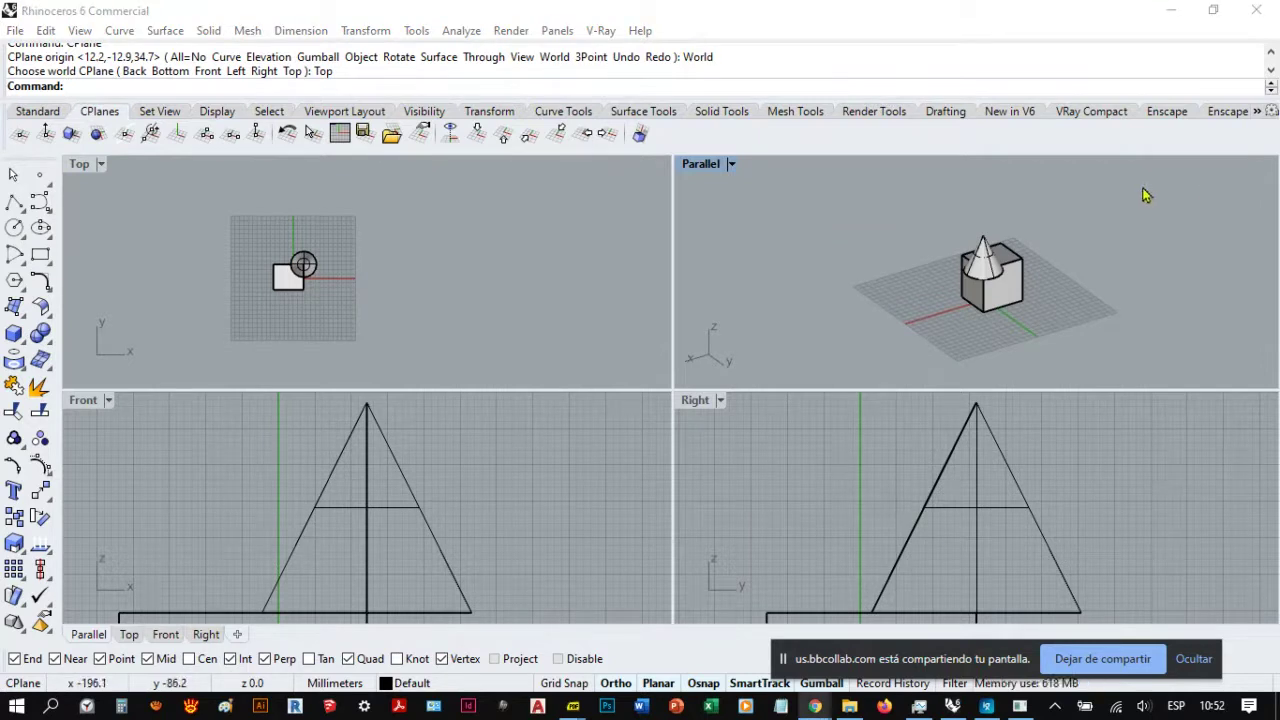
right_click_drag(820, 251, 829, 260)
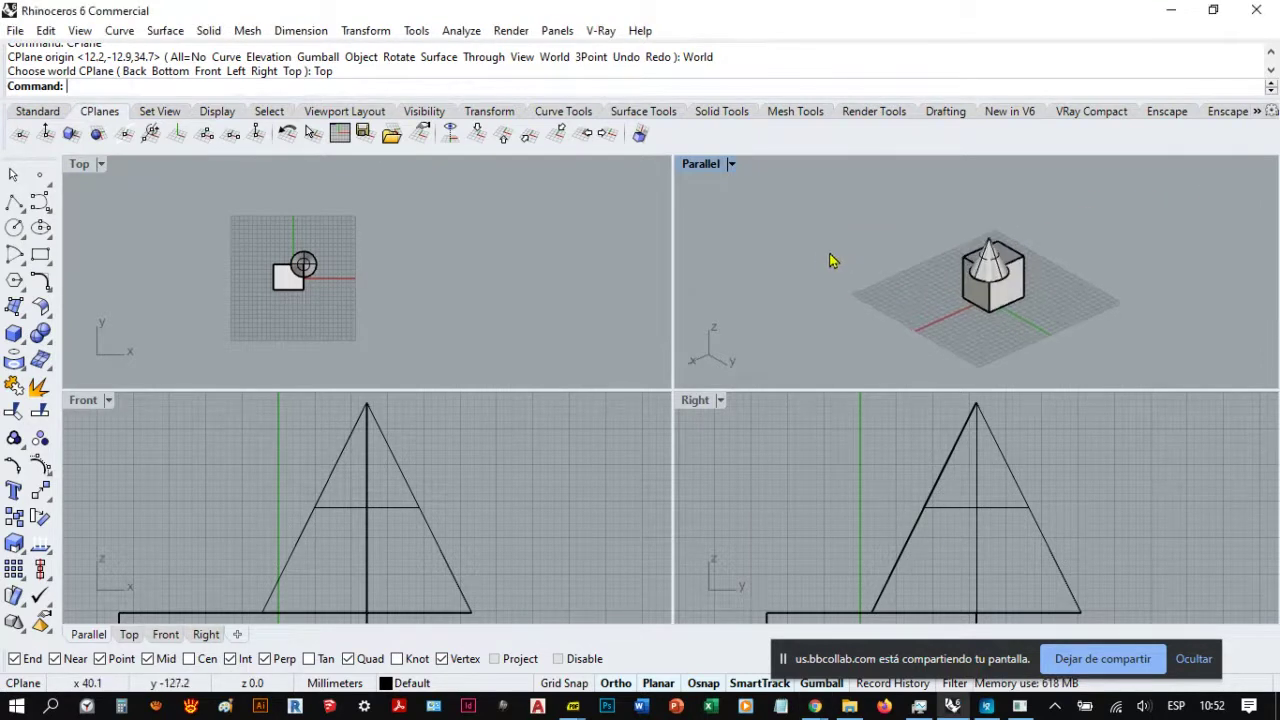
mouse_move(789, 203)
right_mouse_down()
mouse_move(800, 194)
mouse_move(795, 208)
right_mouse_up()
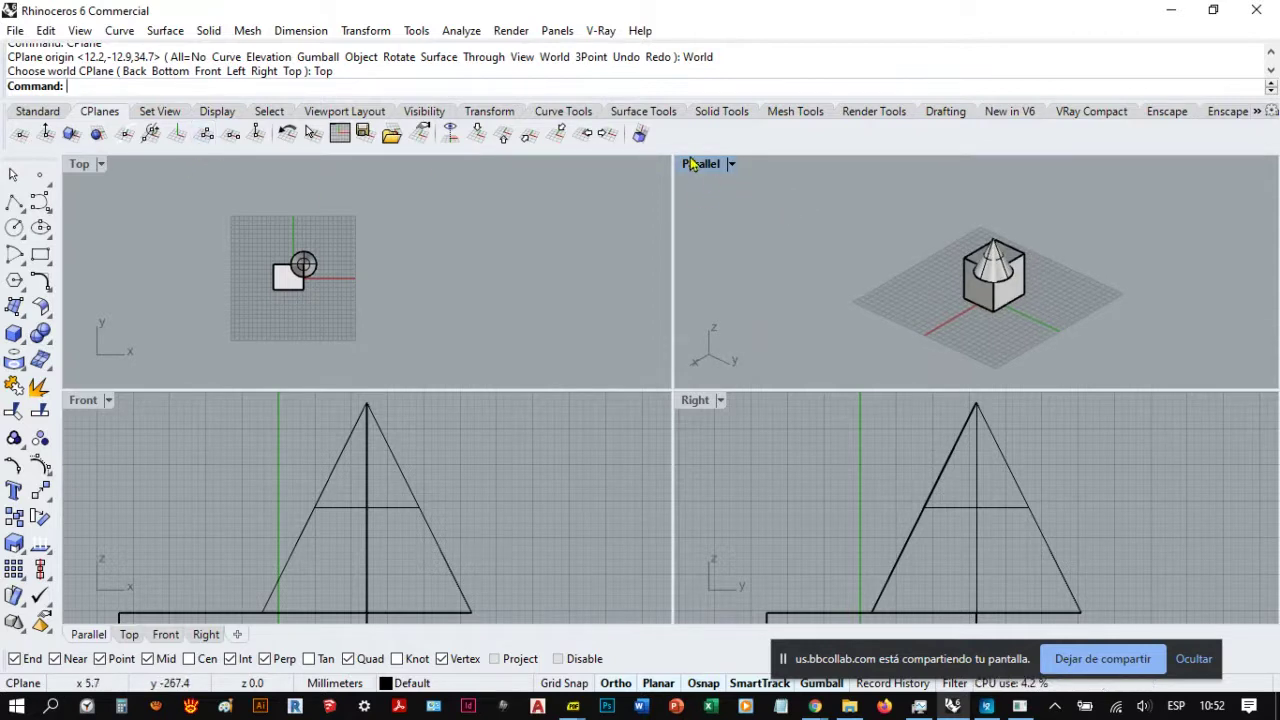
right_click_drag(826, 340, 866, 330)
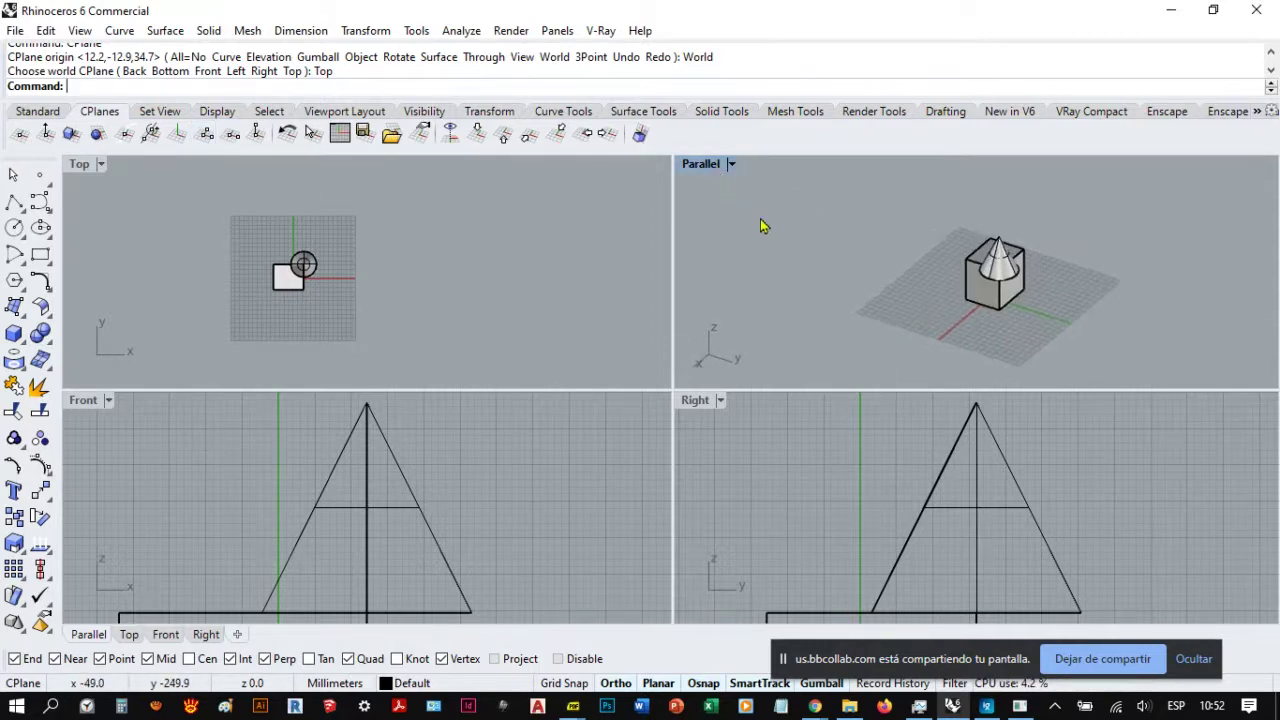
right_click_drag(760, 226, 824, 258)
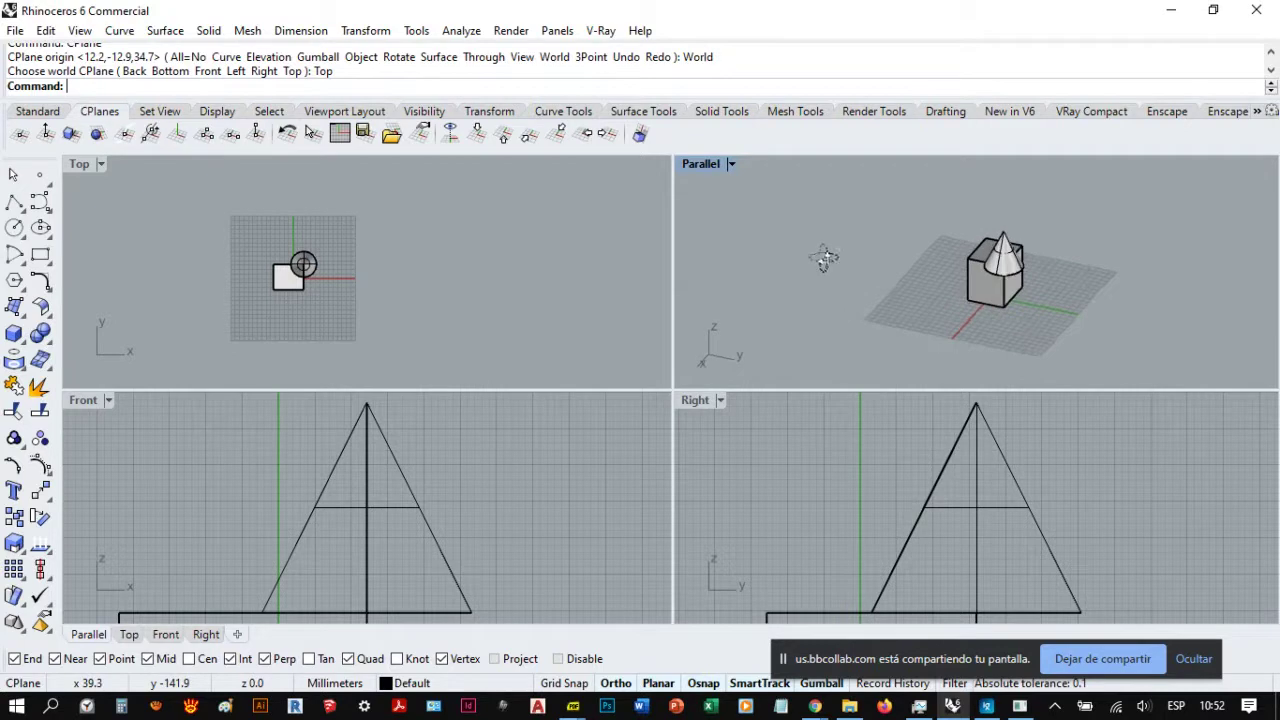
left_click(732, 166)
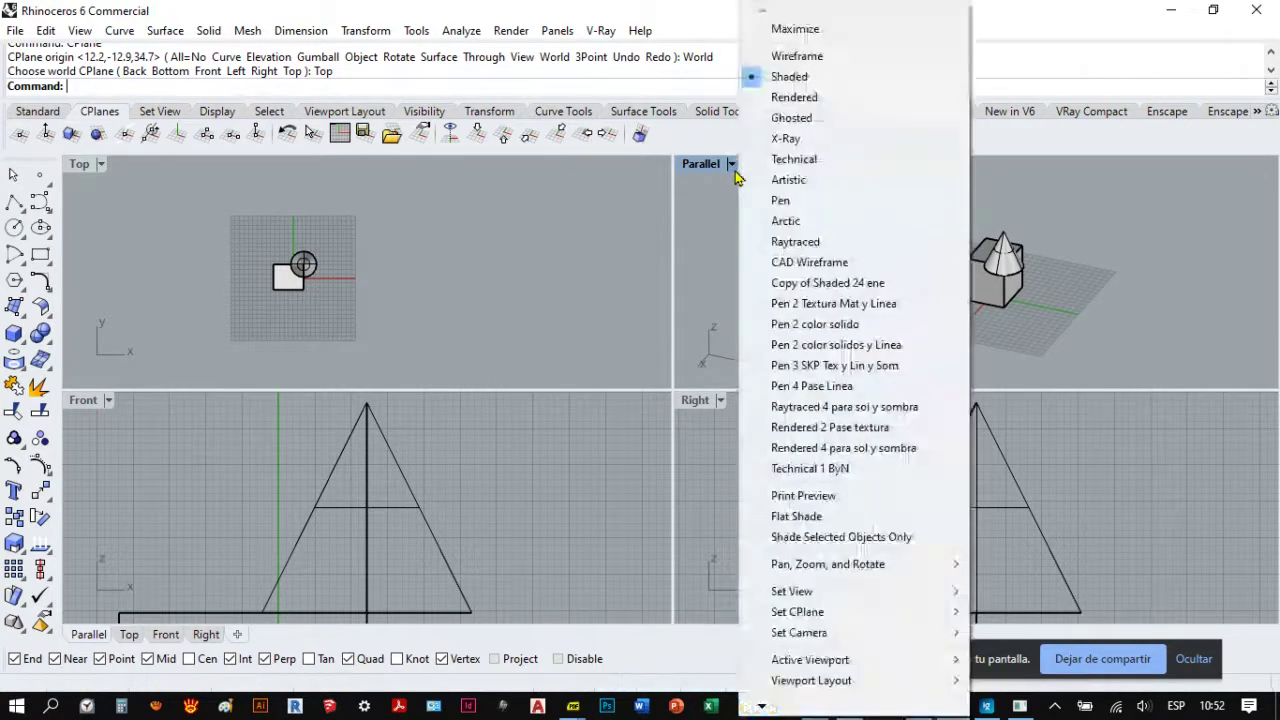
left_click(795, 243)
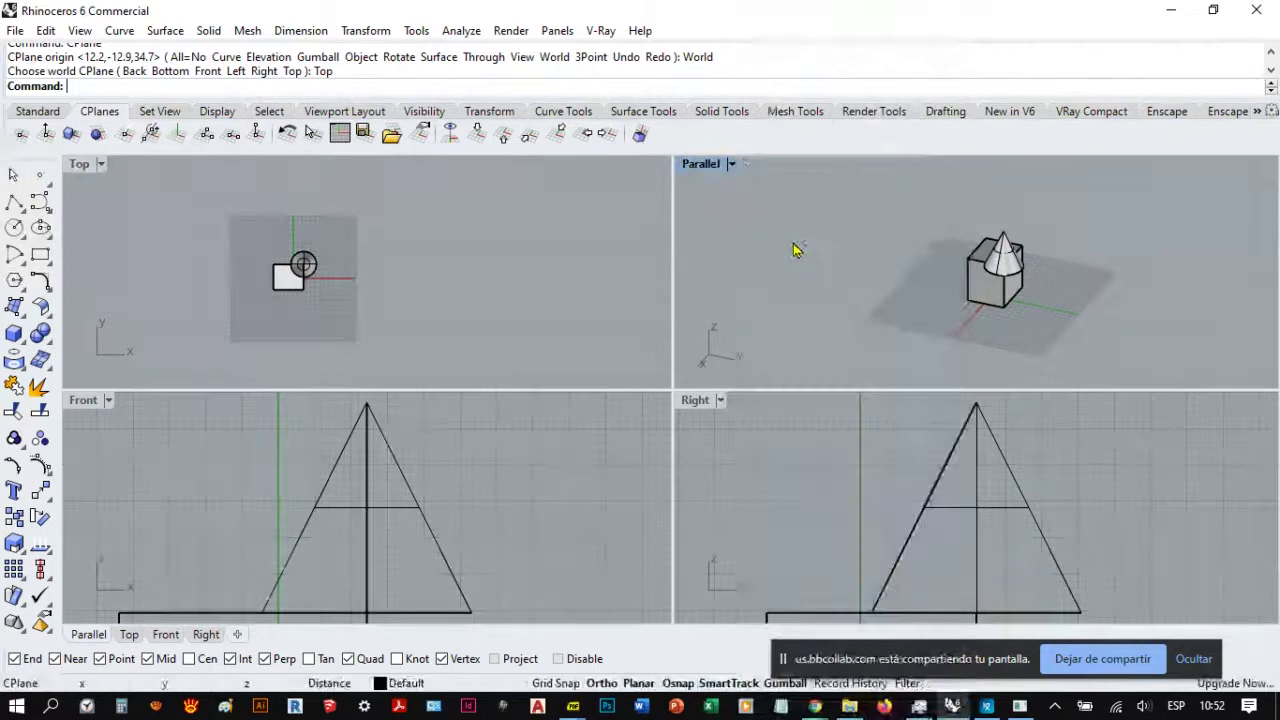
Step: Maximize the Parallel viewport and examine the box and cone from several angles
double_click(705, 165)
scroll(708, 400, "up", 6)
right_click_drag(690, 410, 860, 440)
right_click_drag(500, 415, 679, 448)
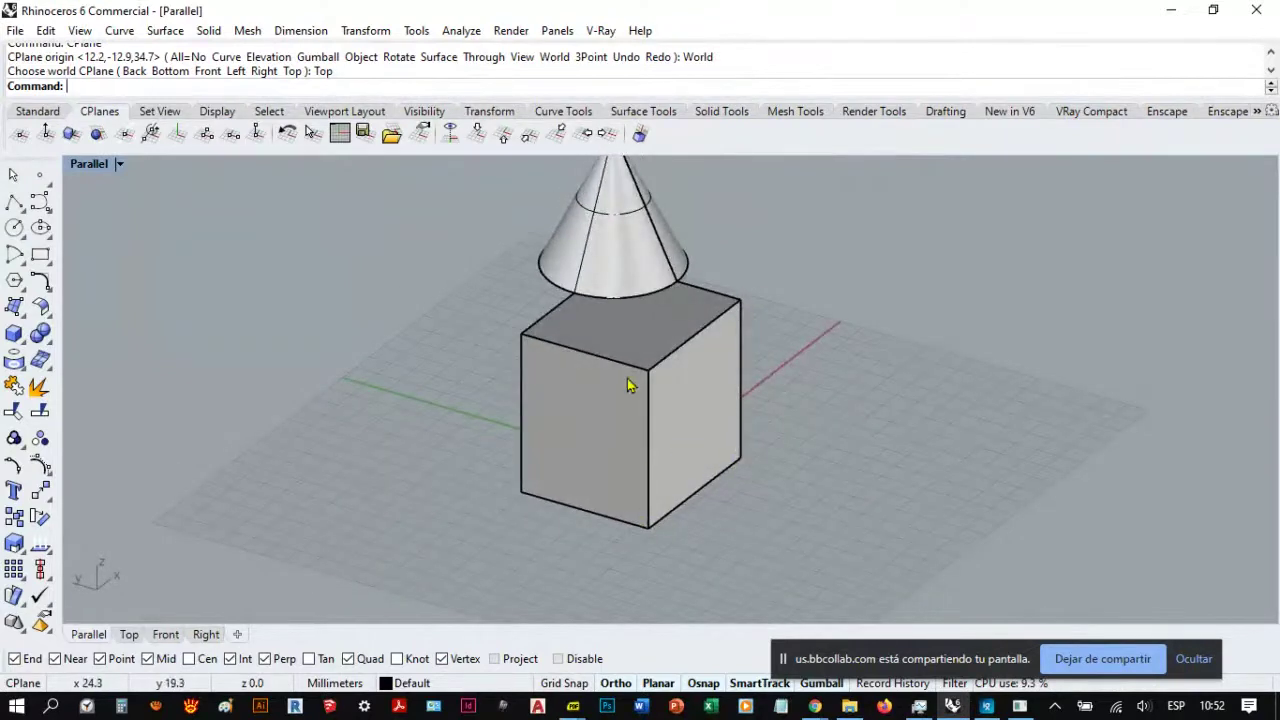
mouse_move(648, 383)
right_mouse_down()
mouse_move(697, 363)
mouse_move(660, 381)
right_mouse_up()
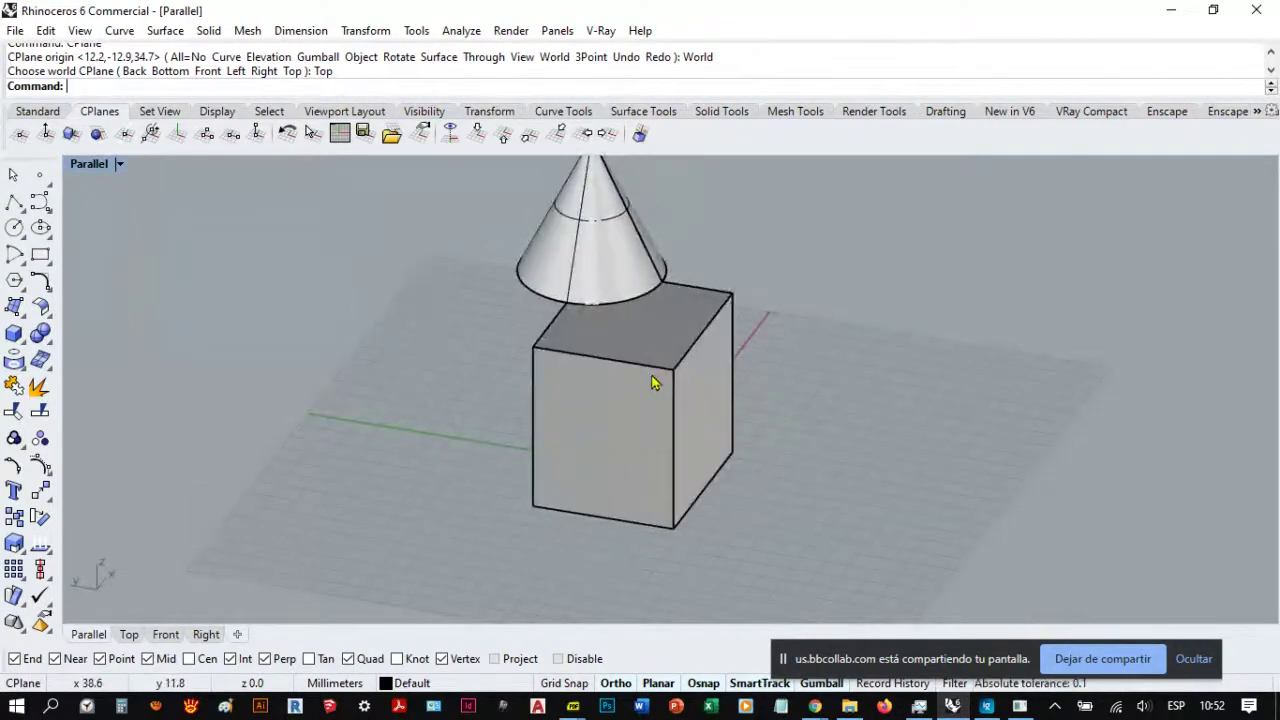
right_click_drag(578, 312, 625, 329)
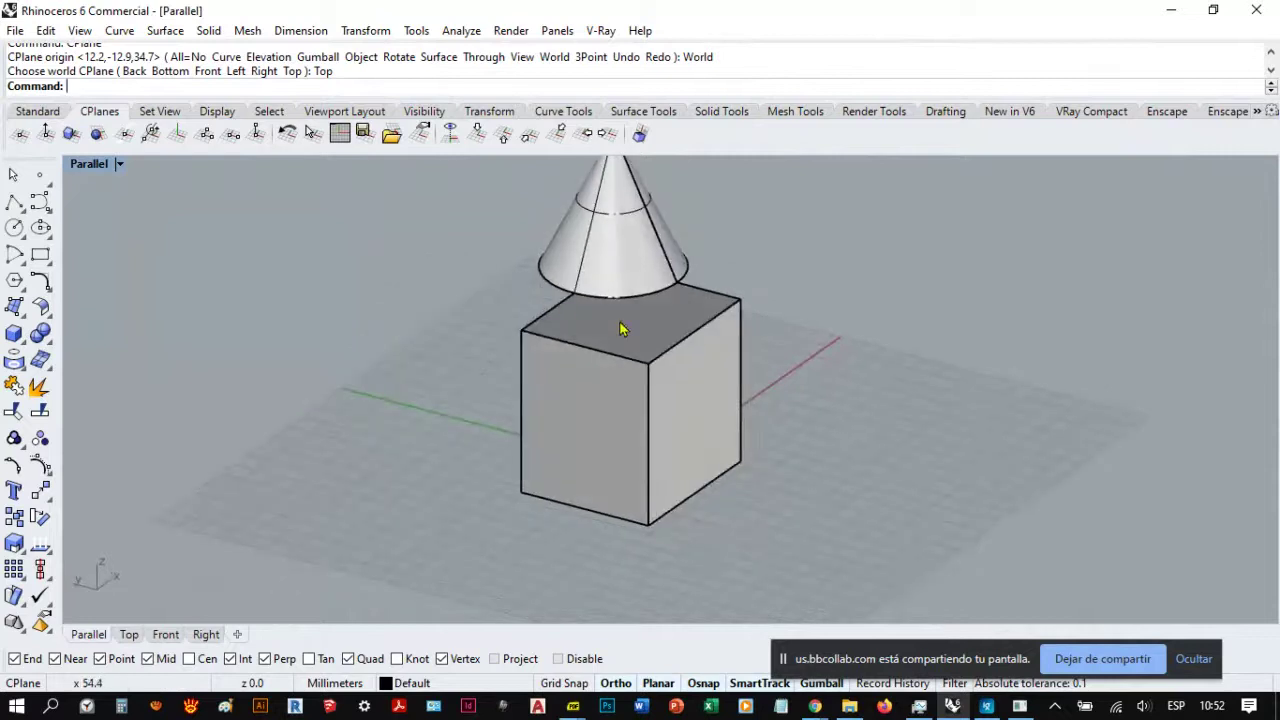
right_click_drag(614, 444, 733, 464)
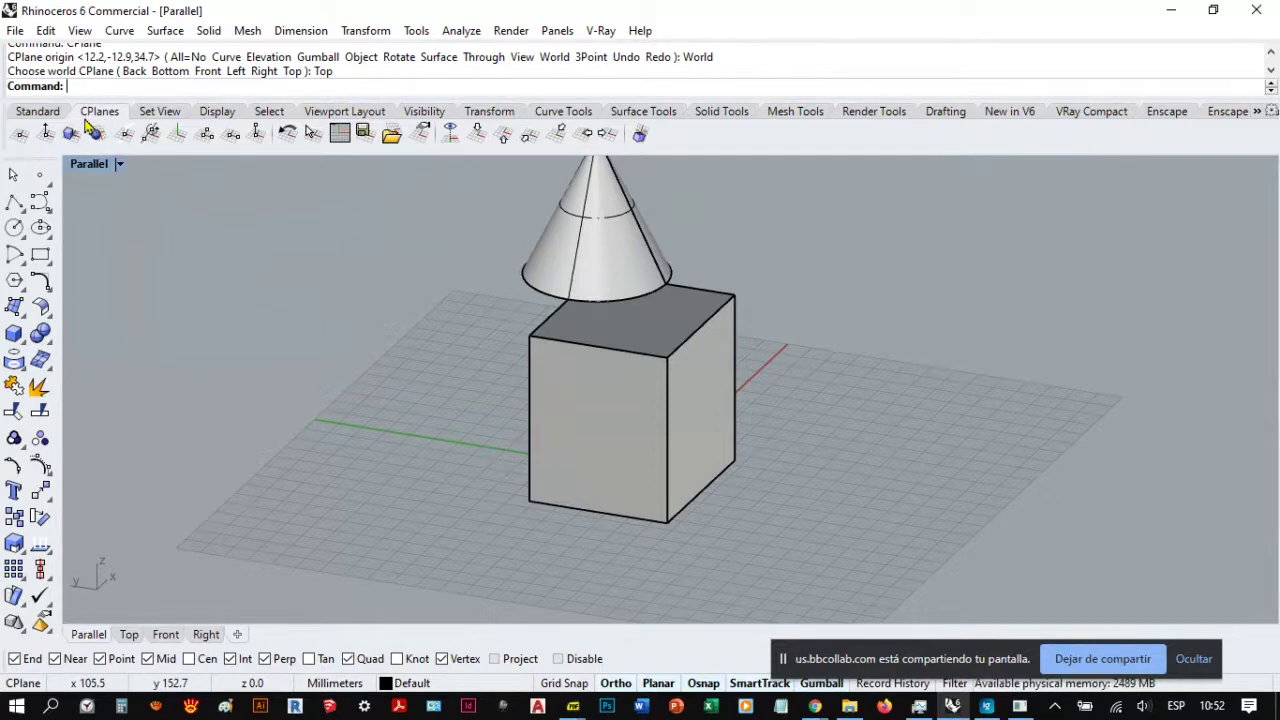
right_click_drag(434, 309, 573, 436)
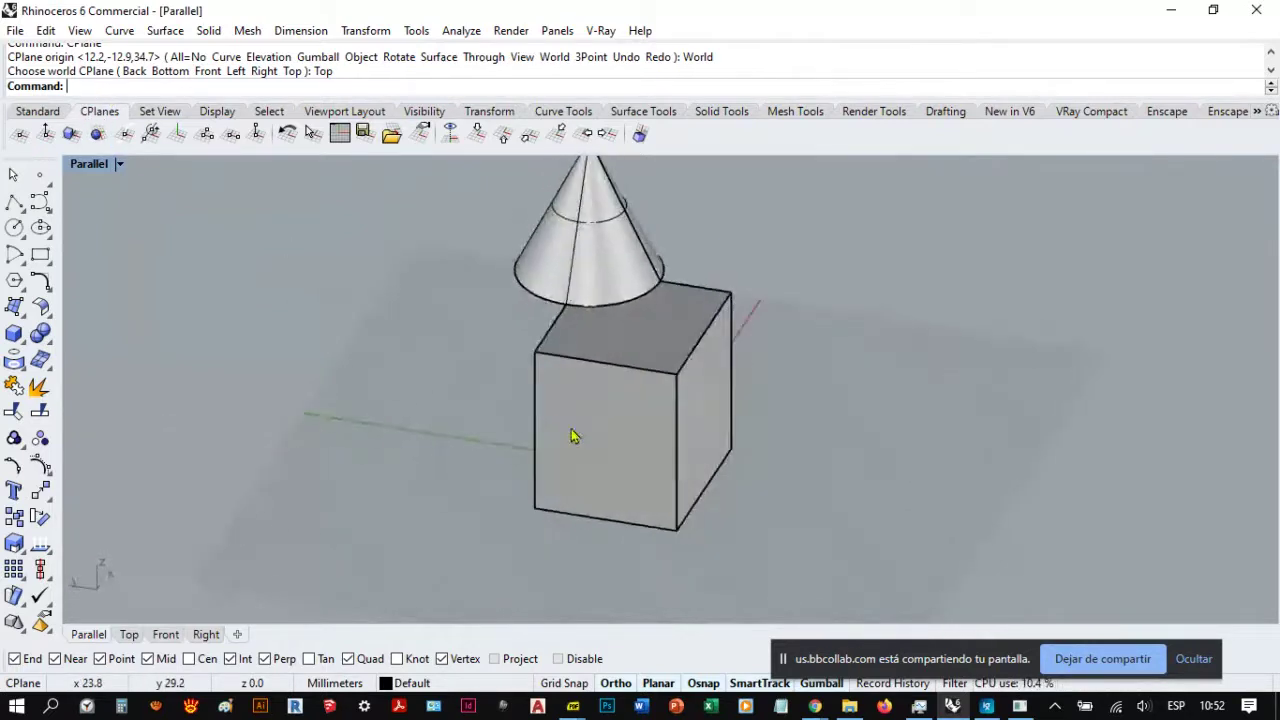
right_click_drag(646, 397, 577, 360)
Step: Set the construction plane to World Top again with the CPlane command
left_click_drag(288, 98, 288, 95)
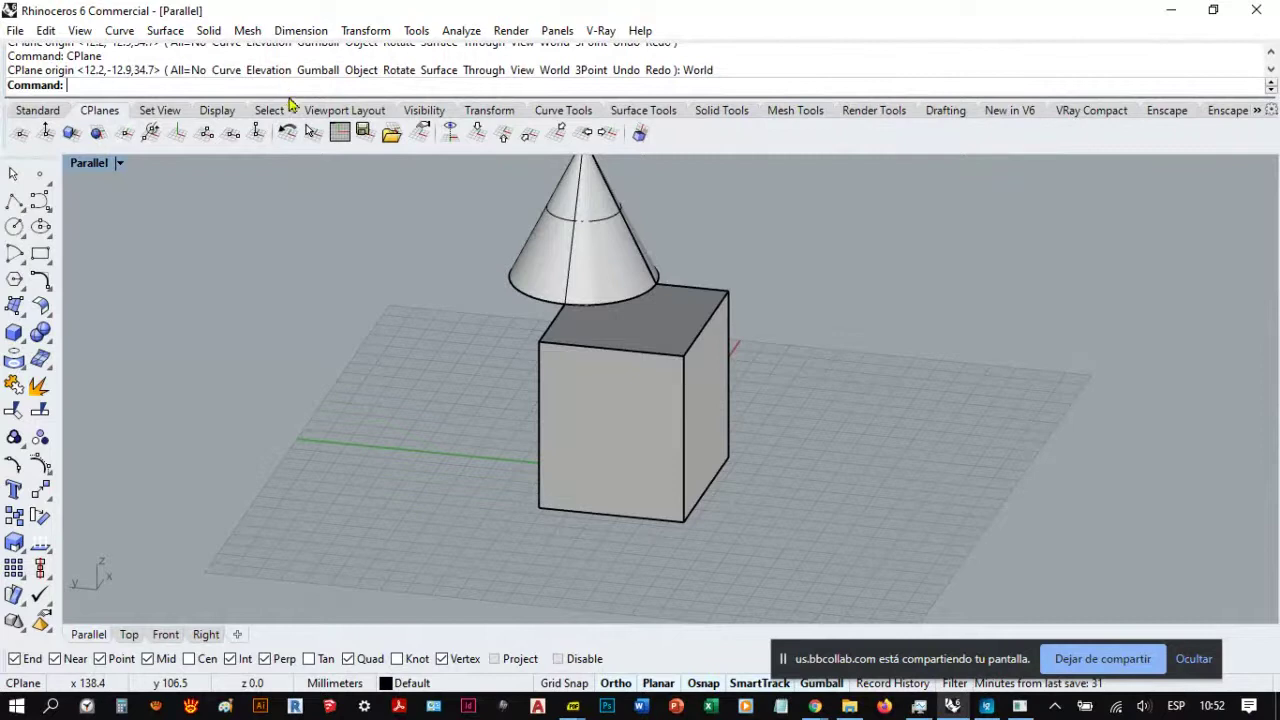
key("Return")
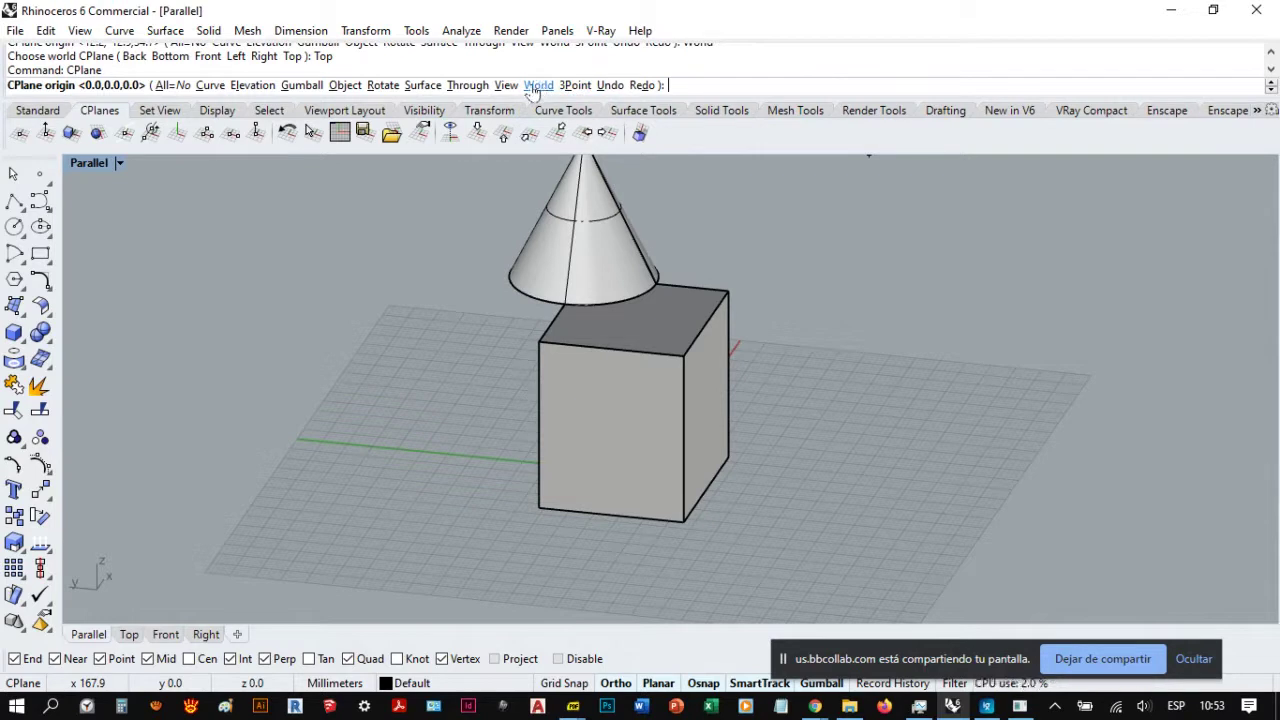
left_click(538, 86)
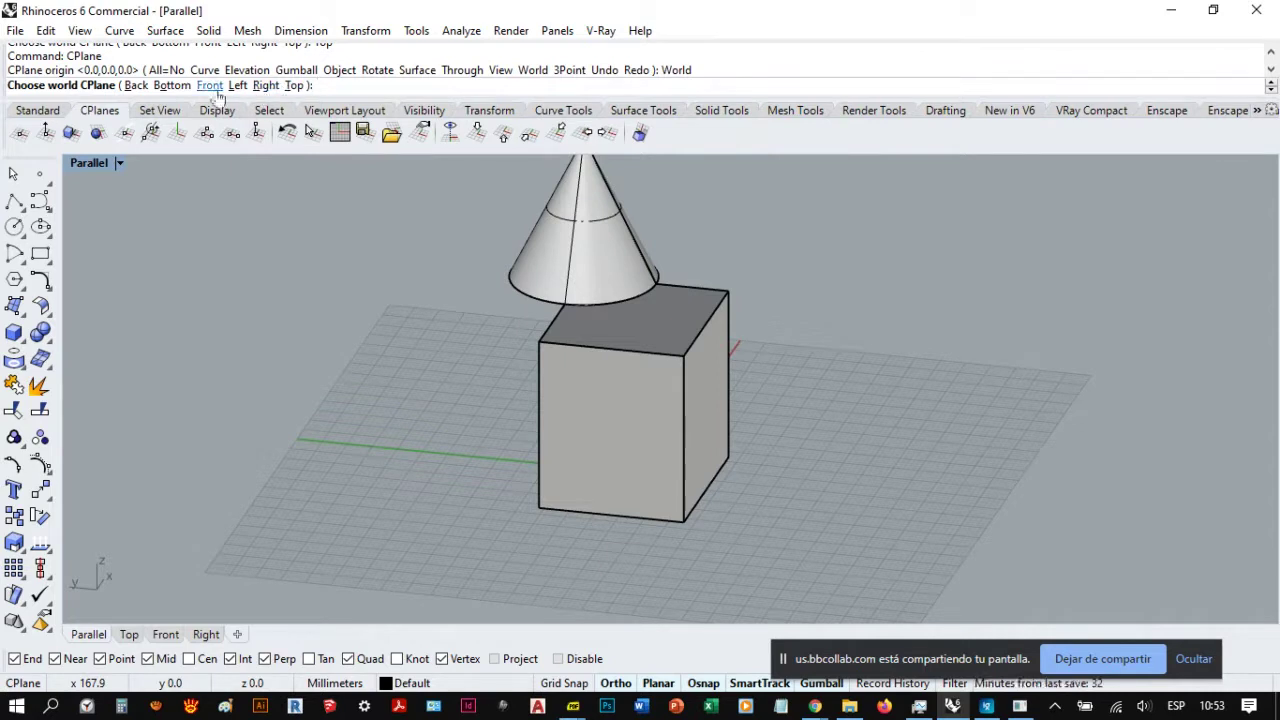
left_click(292, 86)
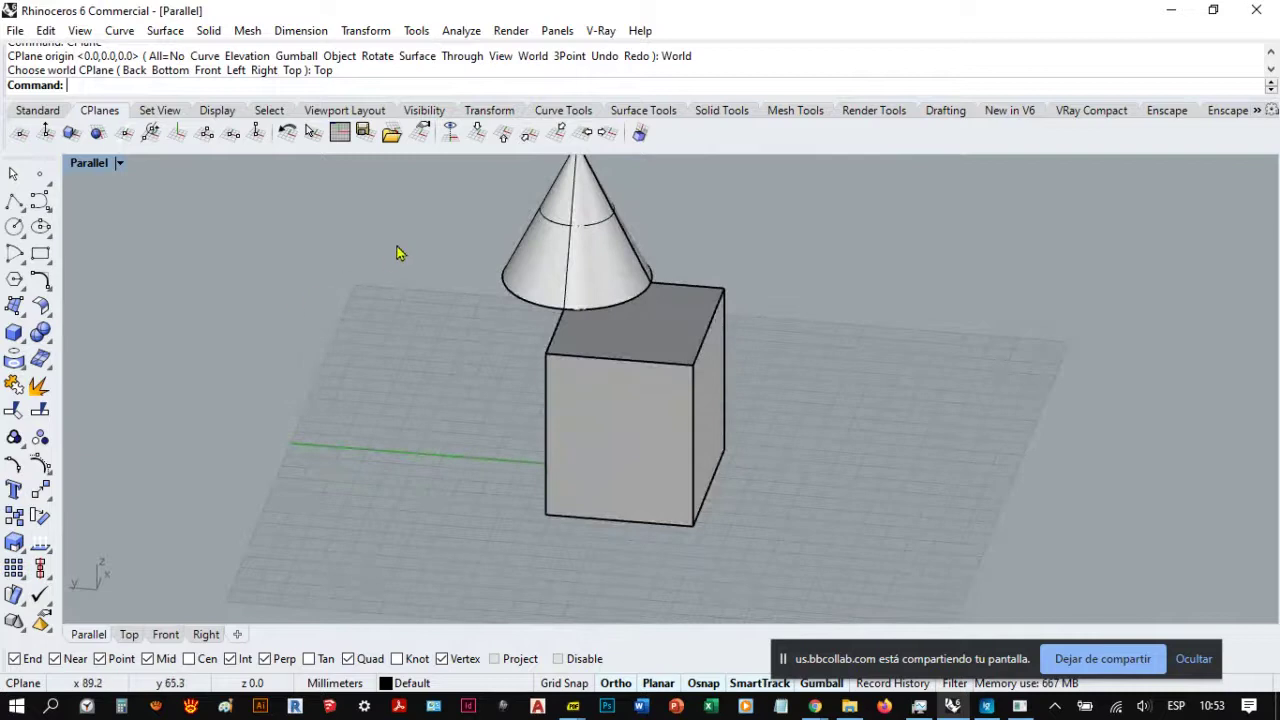
Step: Examine the box and cone on the World Top construction plane from different angles and distances
right_click_drag(397, 253, 451, 243)
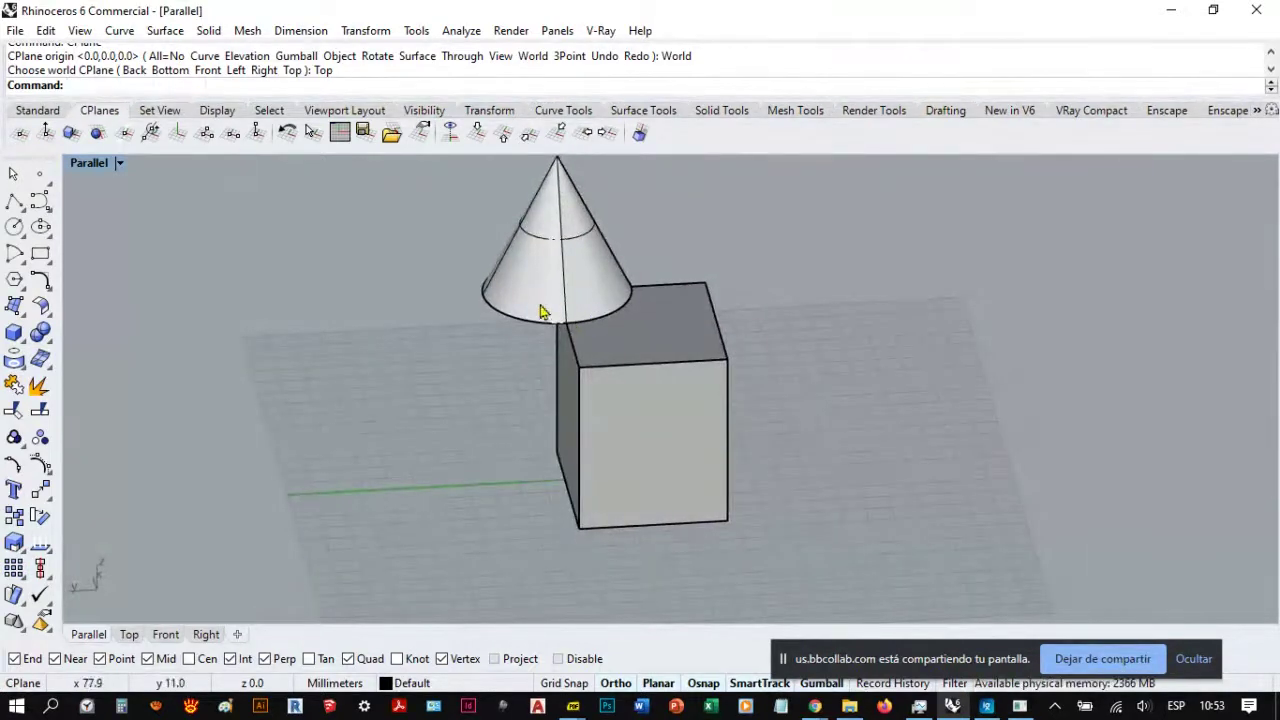
right_click_drag(540, 312, 580, 257)
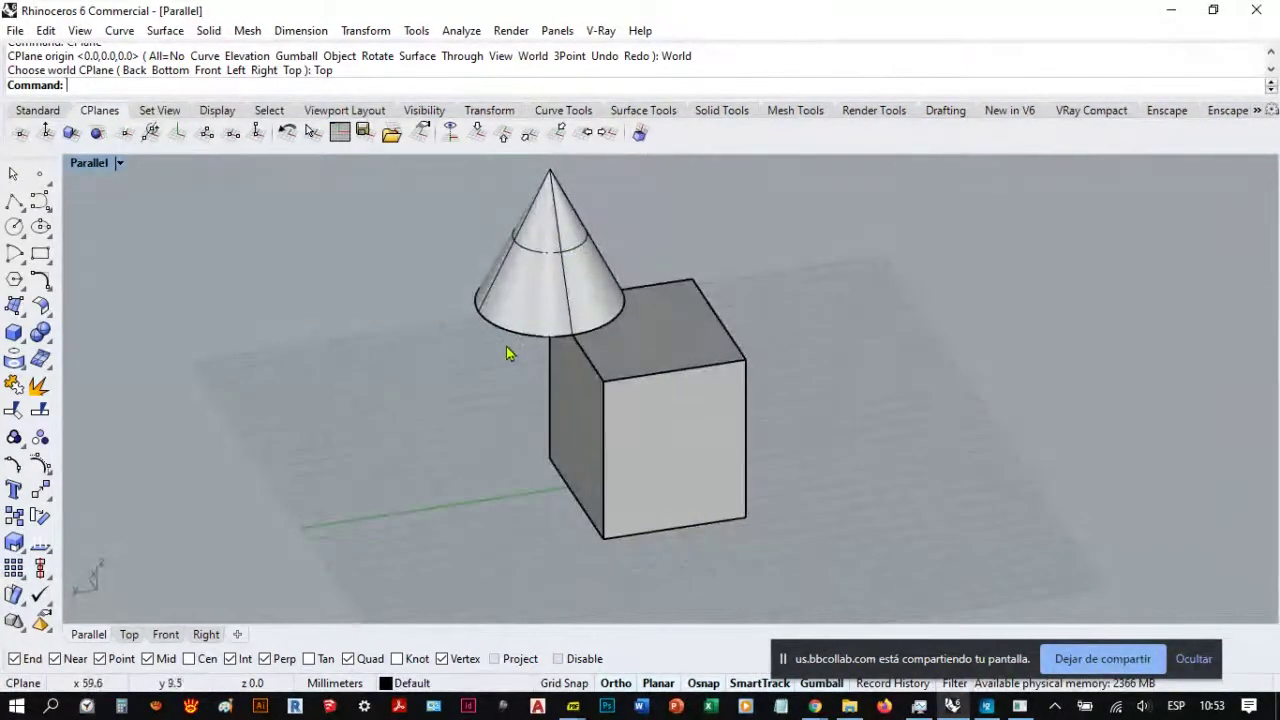
right_click_drag(374, 226, 1151, 394)
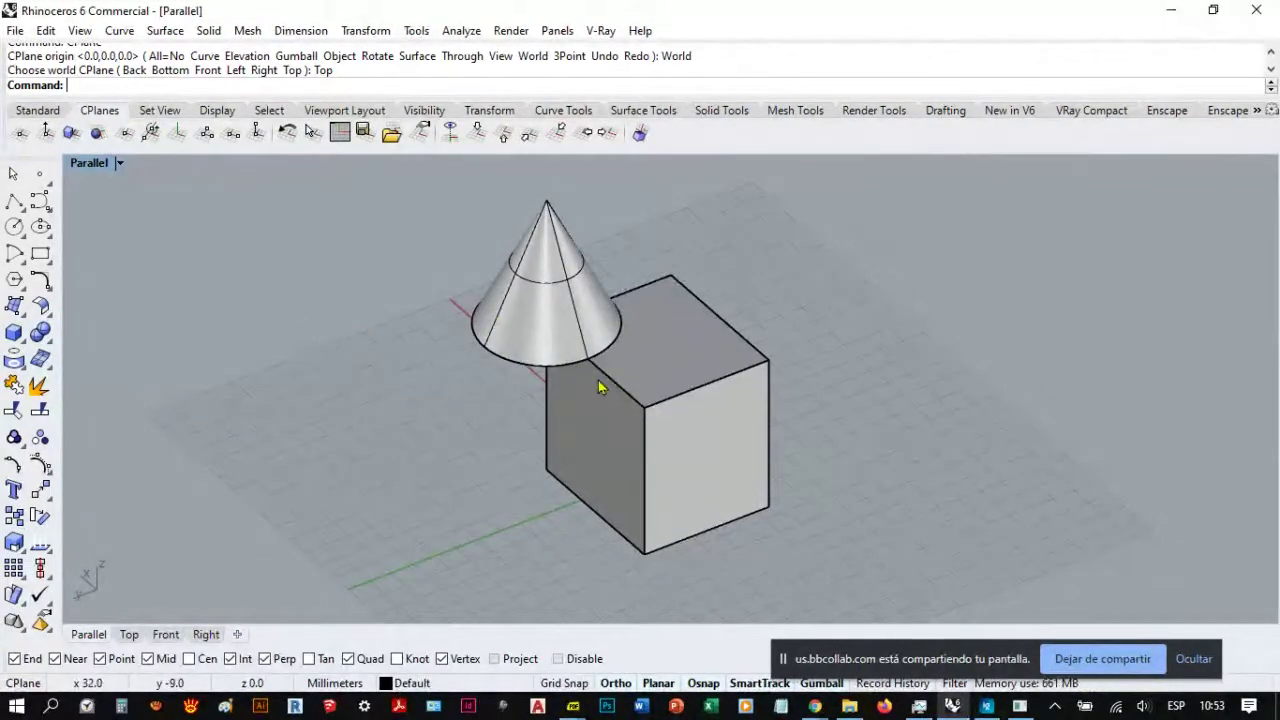
scroll(598, 387, "down", 2)
scroll(671, 429, "up", 5)
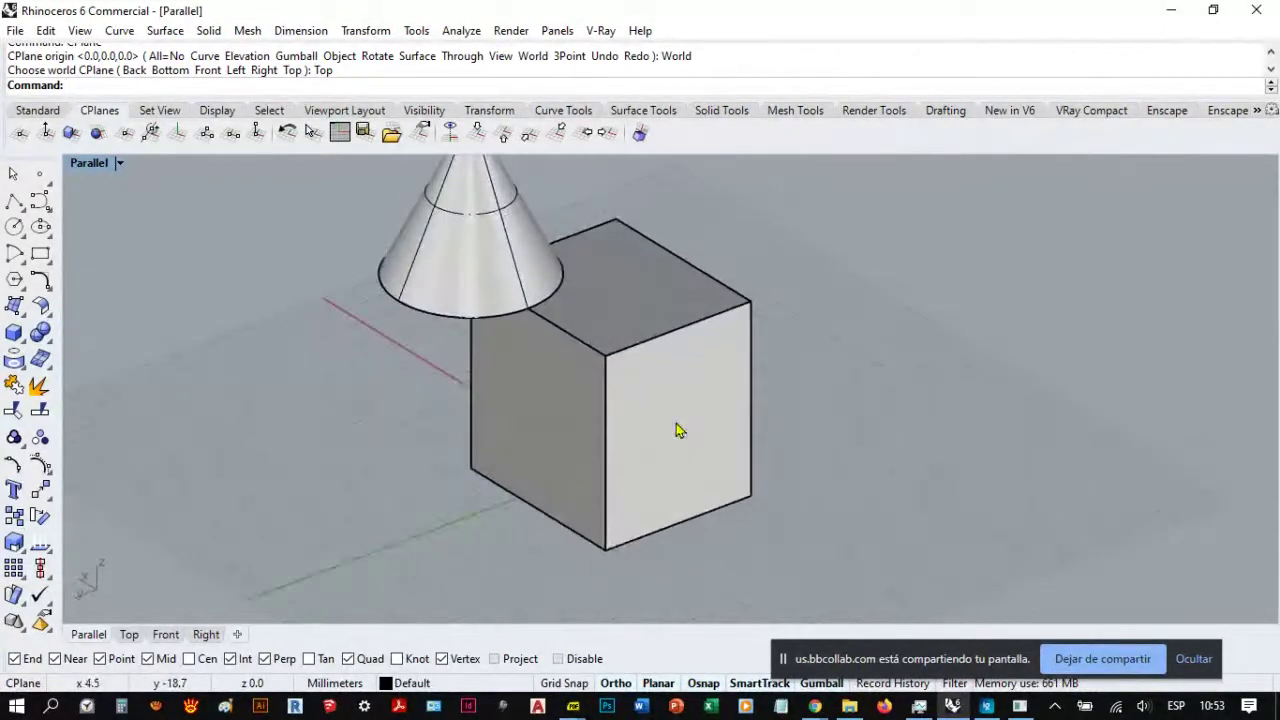
right_click_drag(650, 416, 670, 433)
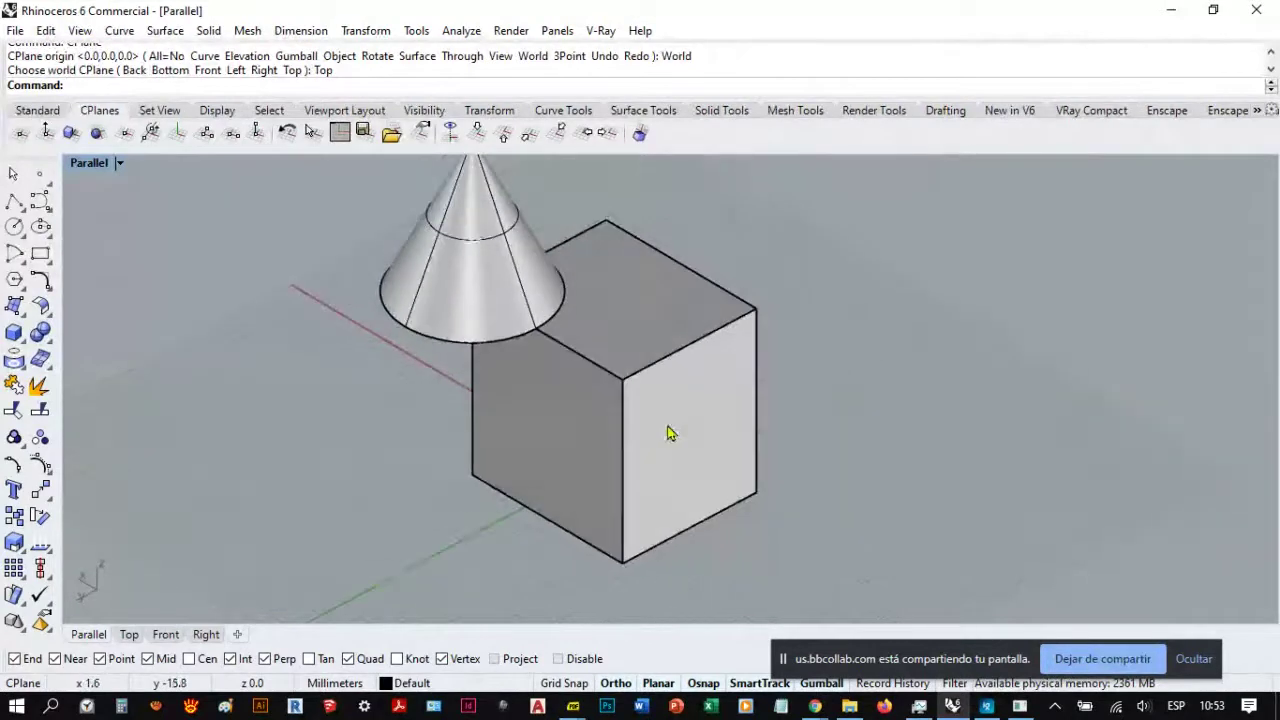
right_click_drag(419, 335, 422, 316)
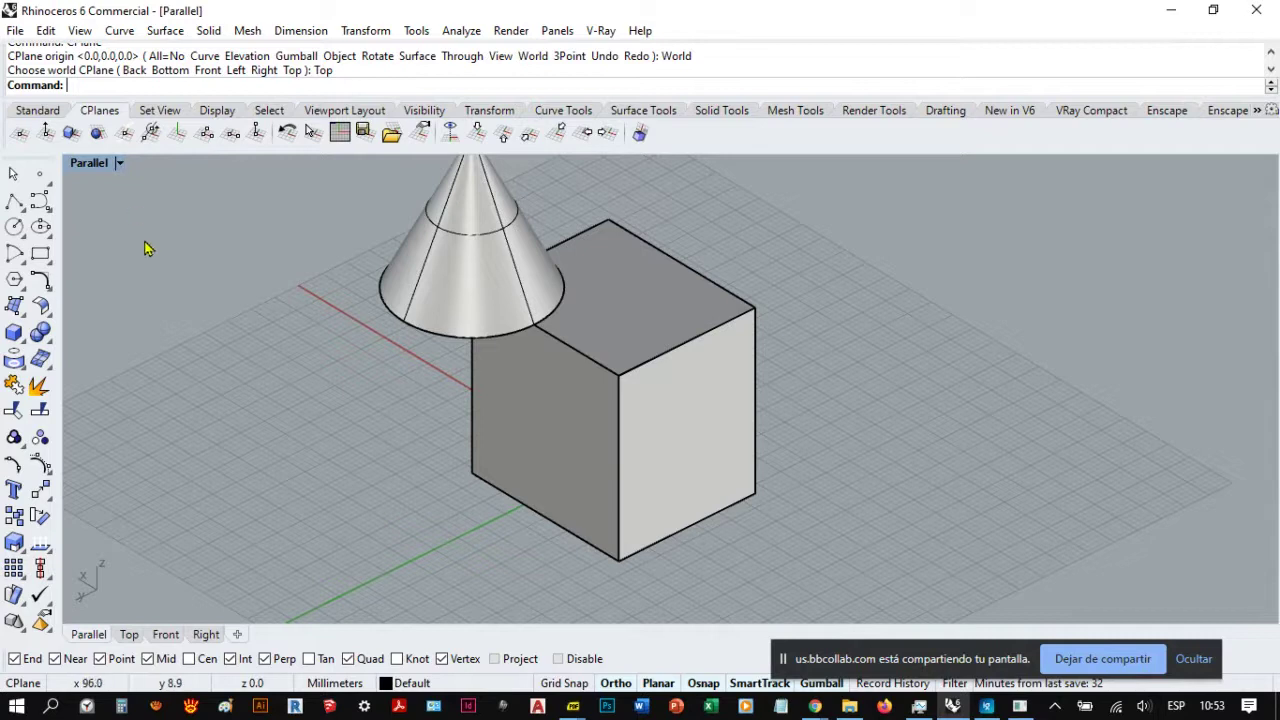
right_click_drag(467, 372, 604, 364)
scroll(604, 364, "down", 5)
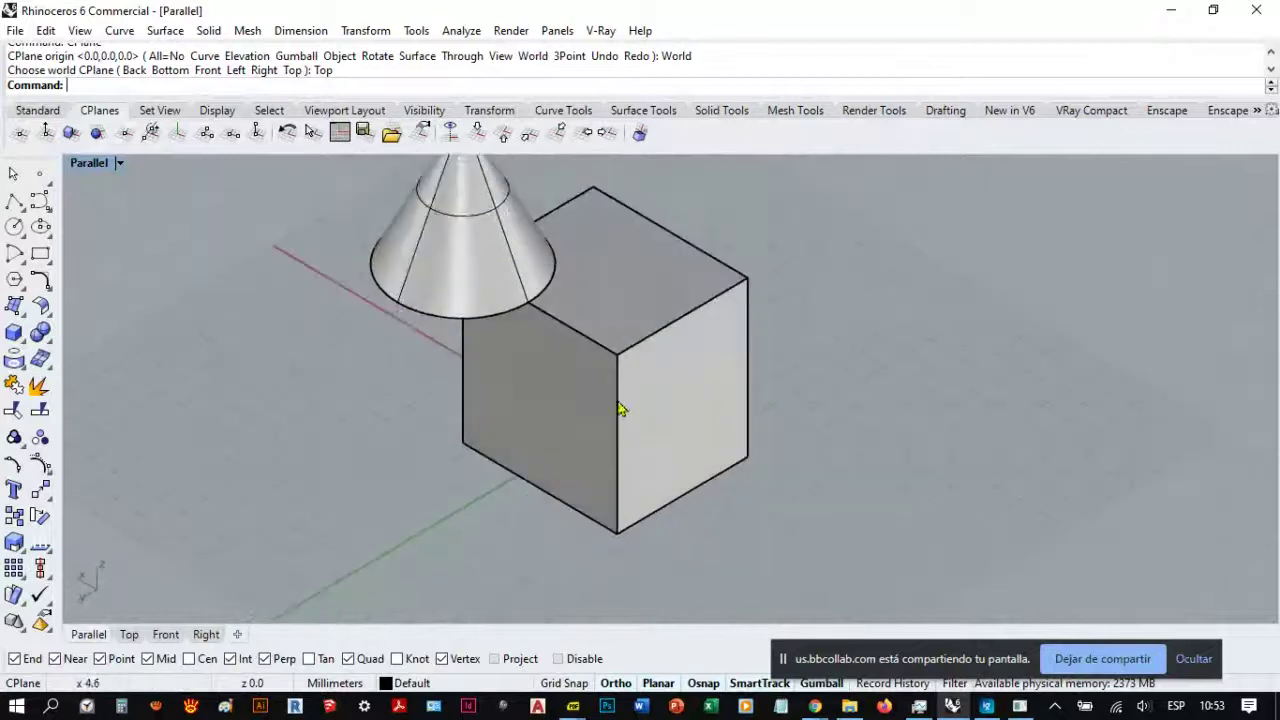
mouse_move(614, 414)
right_mouse_down()
mouse_move(597, 314)
mouse_move(626, 371)
mouse_move(623, 397)
mouse_move(700, 398)
mouse_move(614, 389)
mouse_move(589, 414)
mouse_move(603, 277)
mouse_move(594, 424)
right_mouse_up()
scroll(606, 404, "up", 6)
scroll(552, 382, "down", 2)
right_click_drag(537, 374, 547, 398)
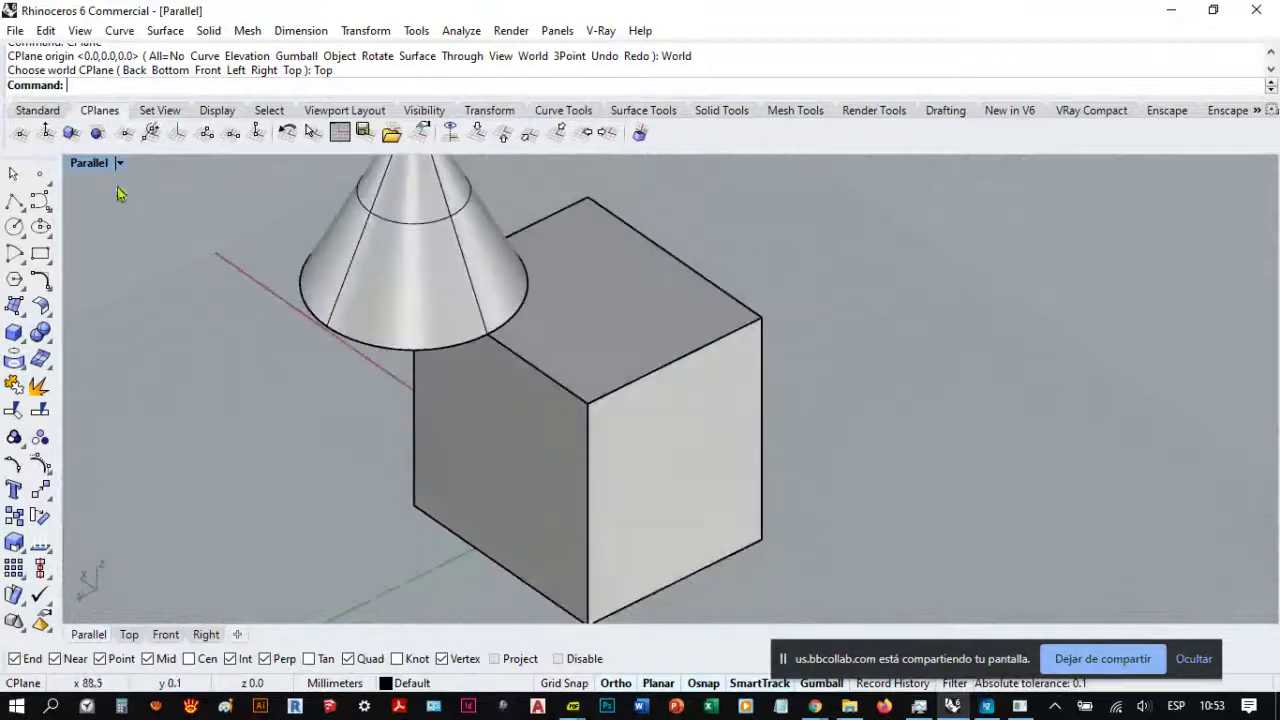
Step: Show the Standard tool set and review the Parallel viewport's Set View options without choosing one
left_click(37, 111)
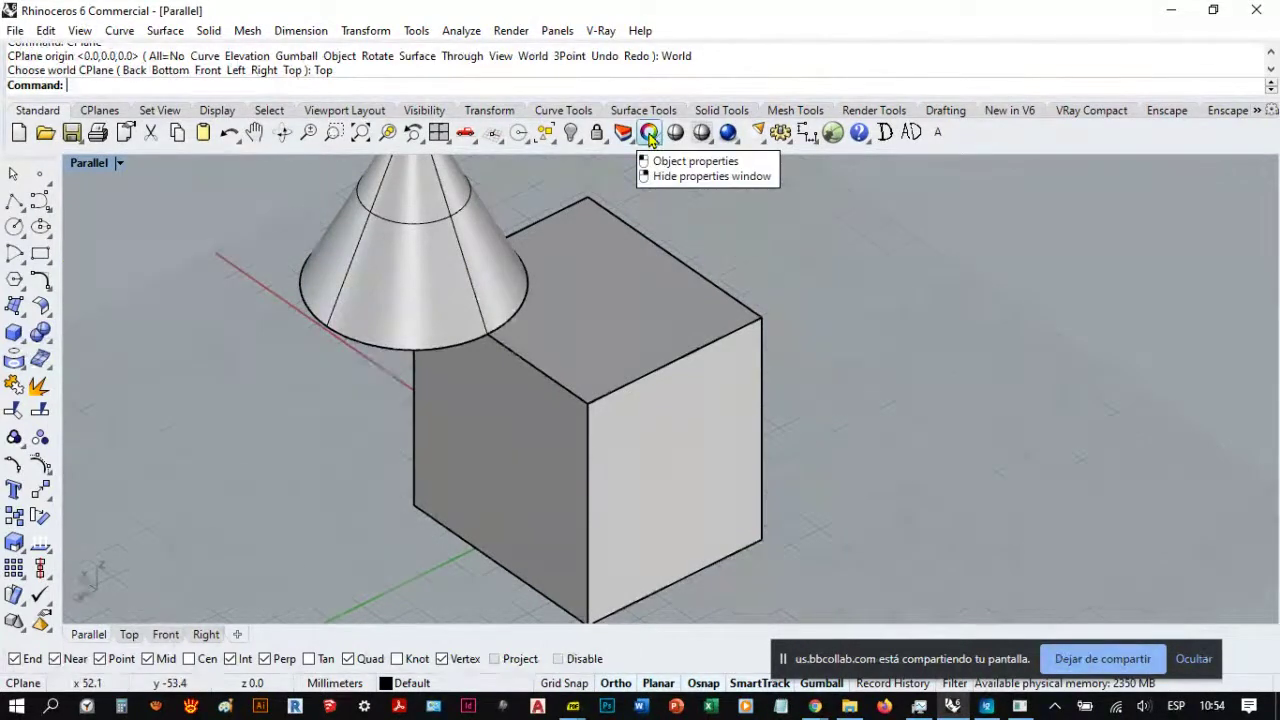
left_click(119, 162)
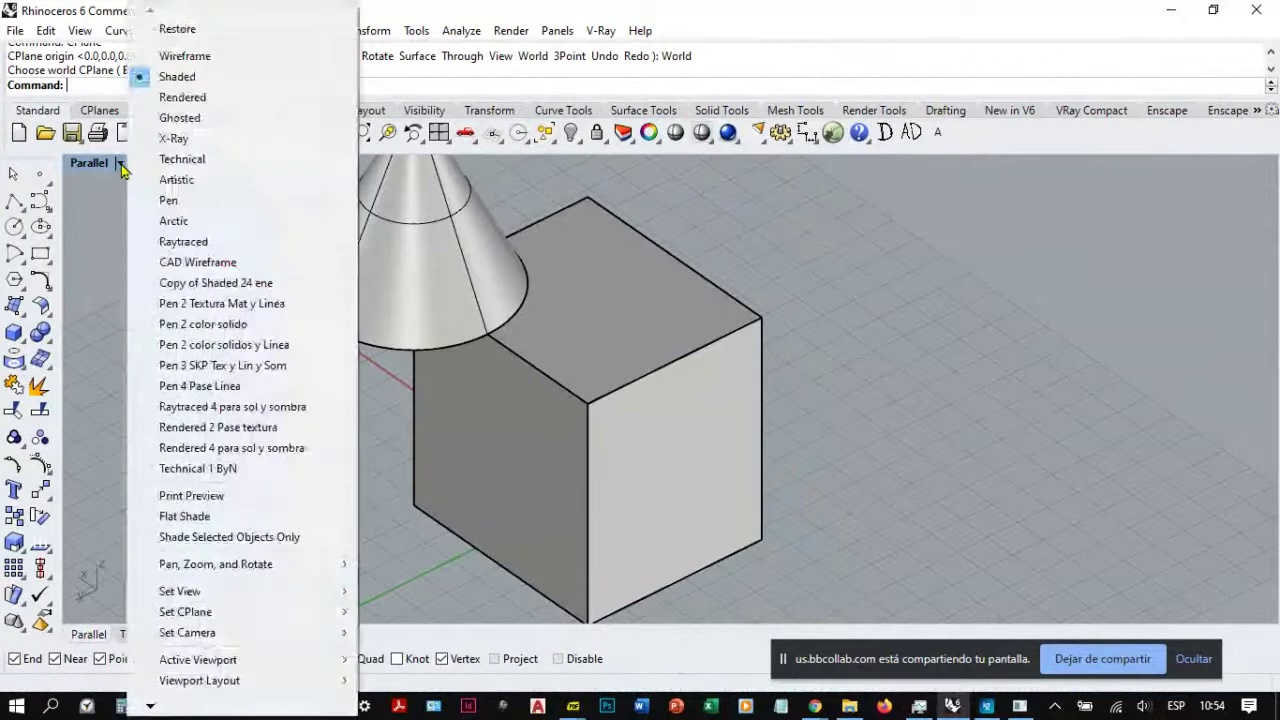
mouse_move(151, 706)
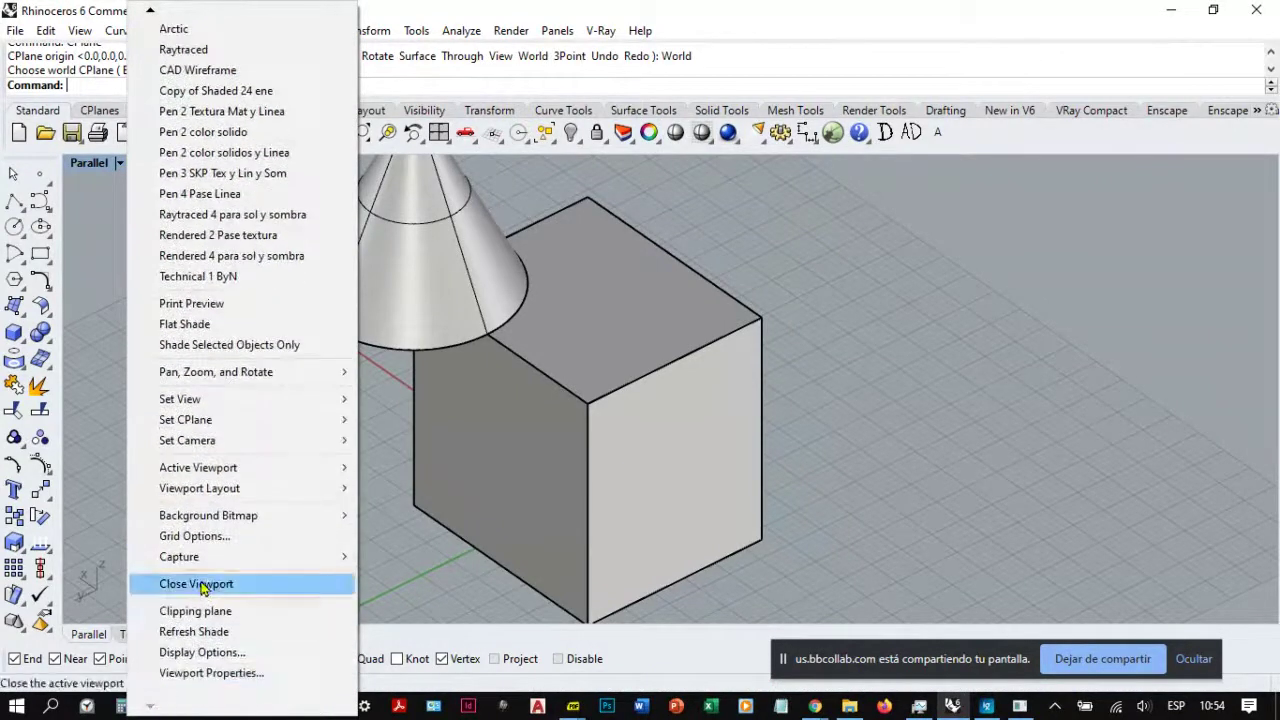
mouse_move(224, 403)
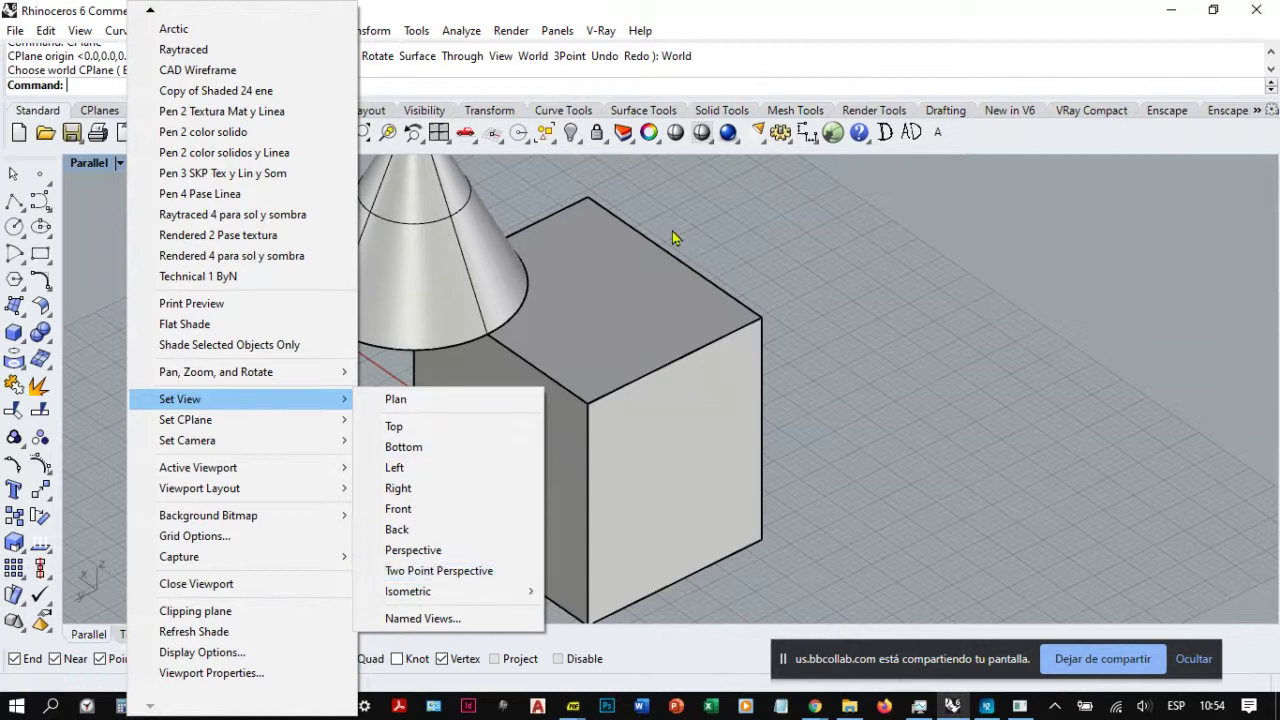
left_click(711, 205)
Step: Display the Parallel viewport's properties, move their window across the model and close it
left_click(646, 136)
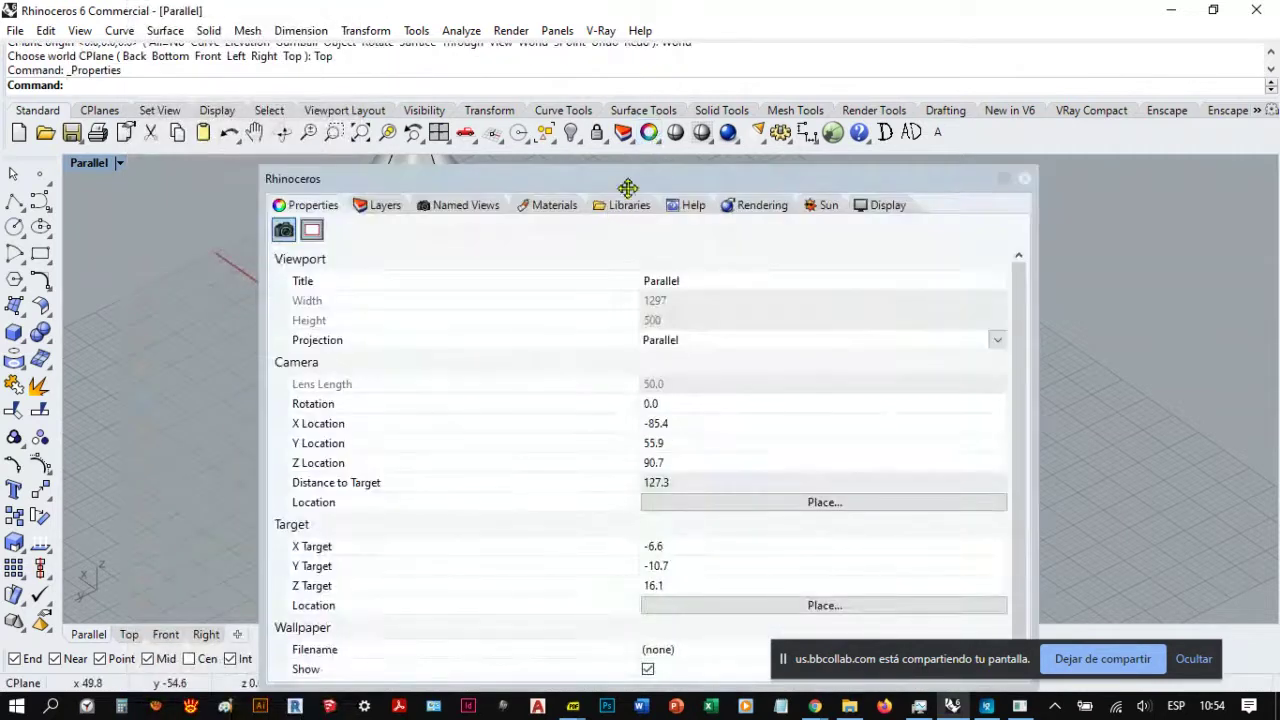
left_click_drag(508, 185, 722, 183)
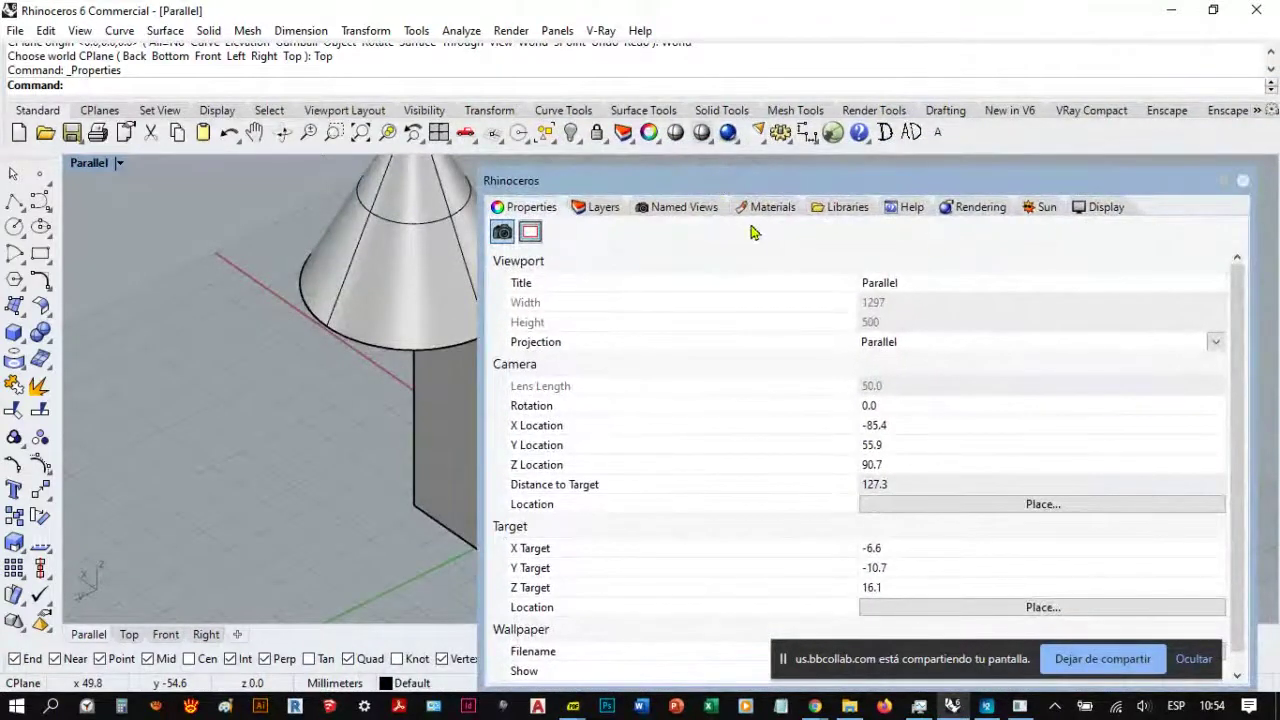
left_click_drag(584, 187, 535, 222)
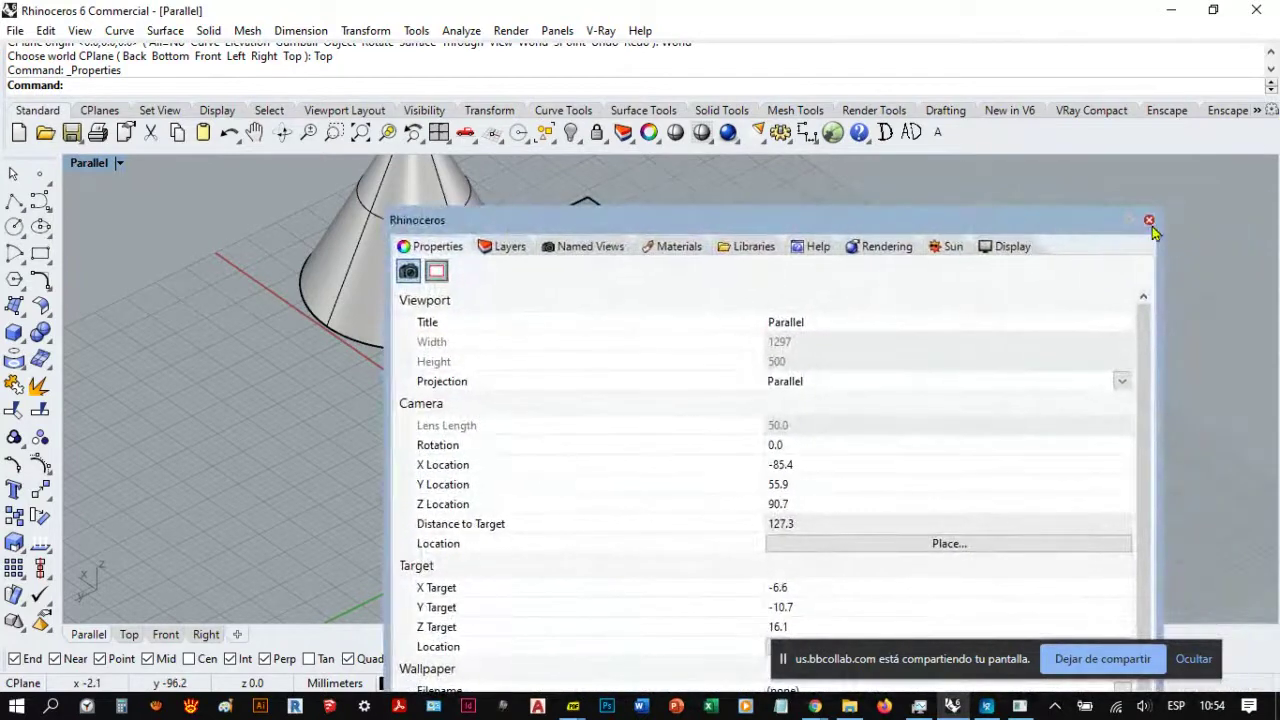
left_click(1149, 220)
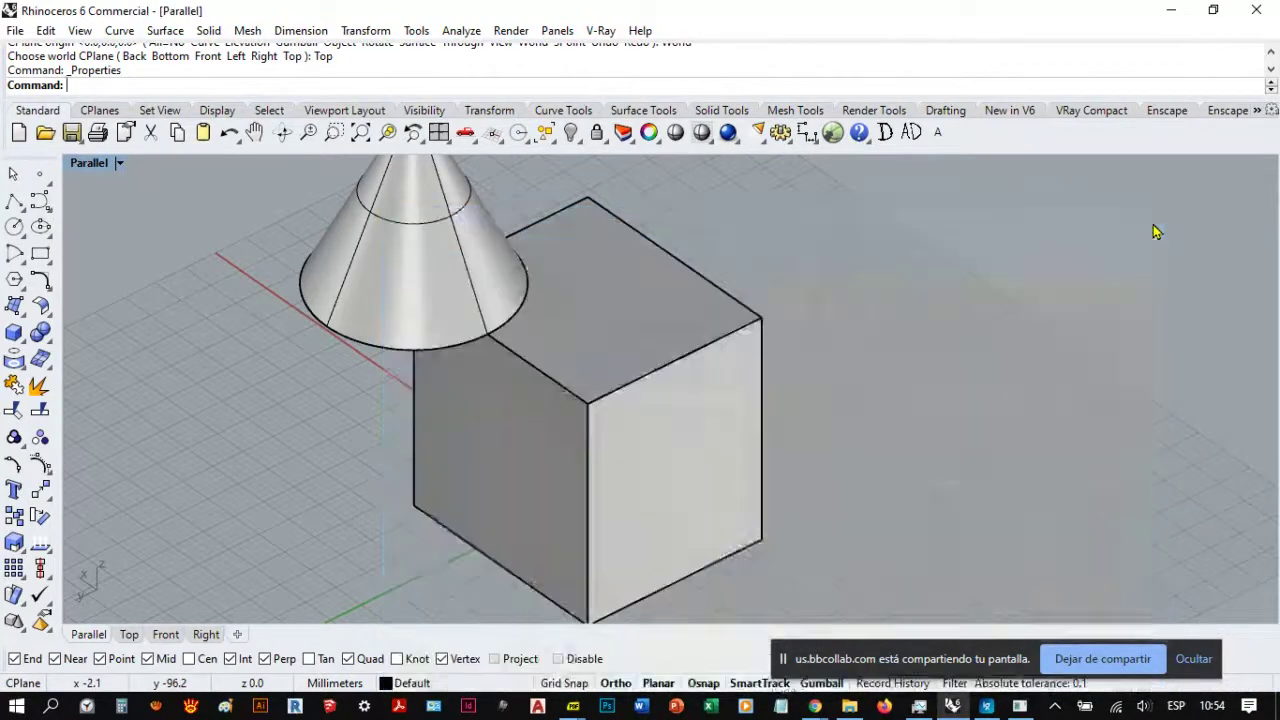
Step: Reopen the Parallel viewport's properties and place their window beside the cone
left_click(650, 133)
left_click_drag(566, 180, 630, 204)
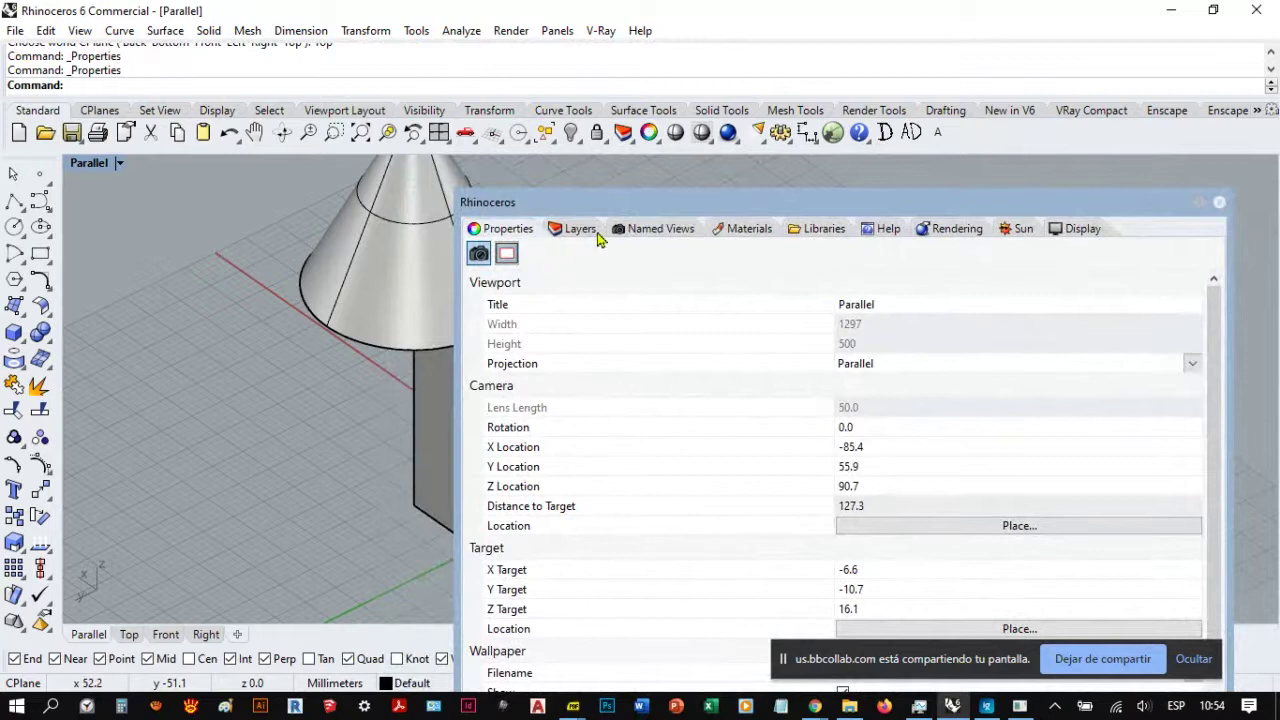
mouse_move(580, 197)
left_mouse_down()
mouse_move(554, 203)
mouse_move(636, 254)
mouse_move(640, 192)
mouse_move(505, 205)
mouse_move(571, 265)
mouse_move(560, 245)
mouse_move(607, 202)
mouse_move(555, 202)
left_mouse_up()
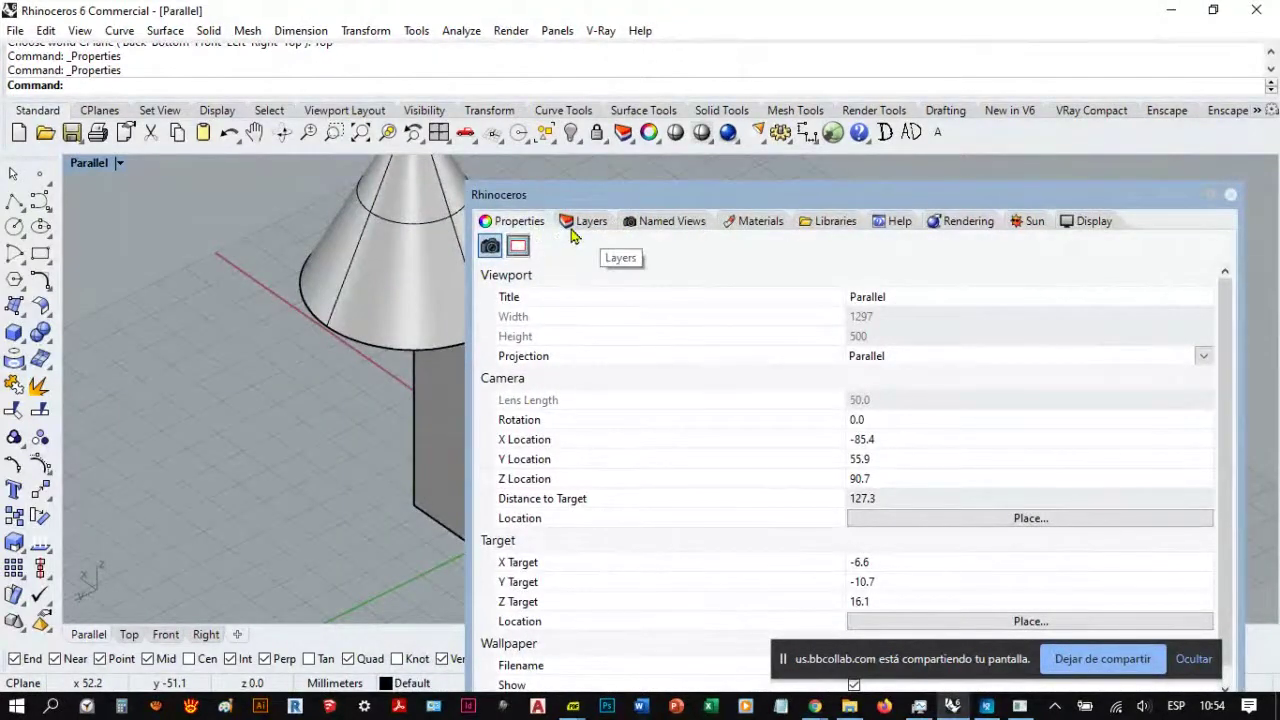
Step: Dock the floating properties window beside the Parallel viewport and reframe the box and cone in the narrower view
left_click_drag(530, 196, 1274, 182)
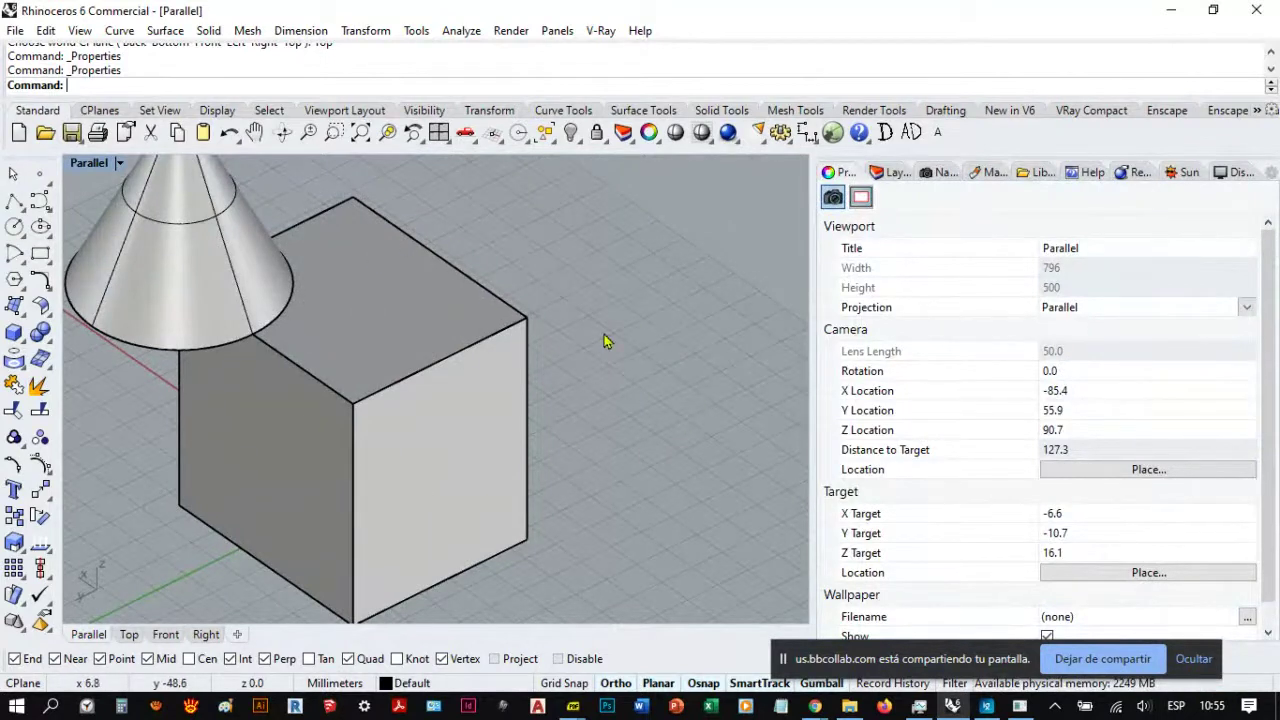
scroll(604, 335, "down", 2)
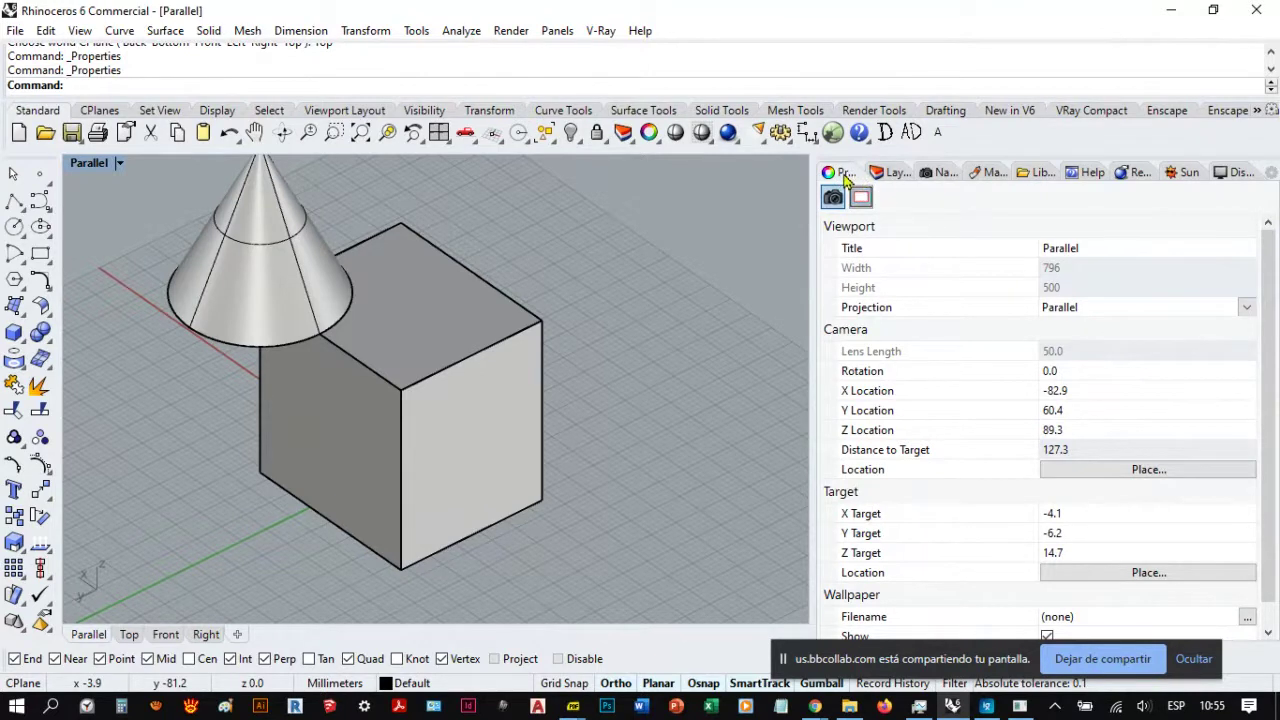
scroll(535, 383, "down", 5)
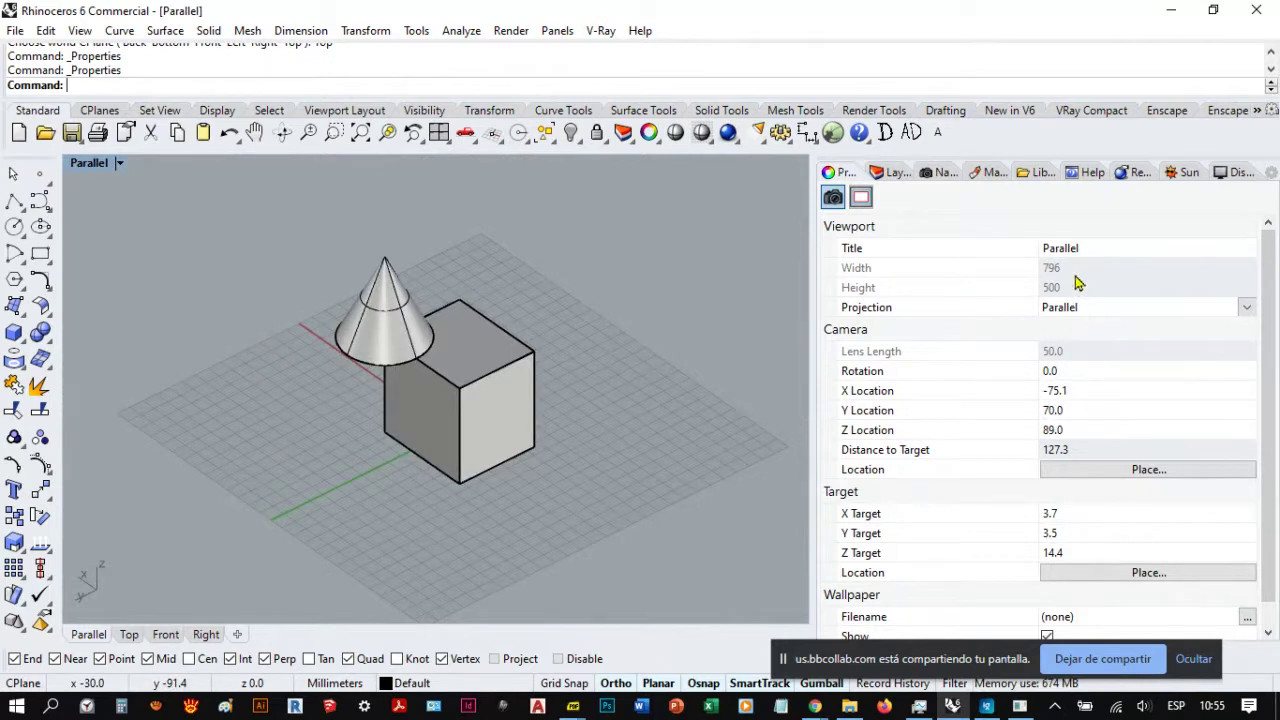
right_click_drag(600, 377, 471, 380)
scroll(465, 370, "up", 3)
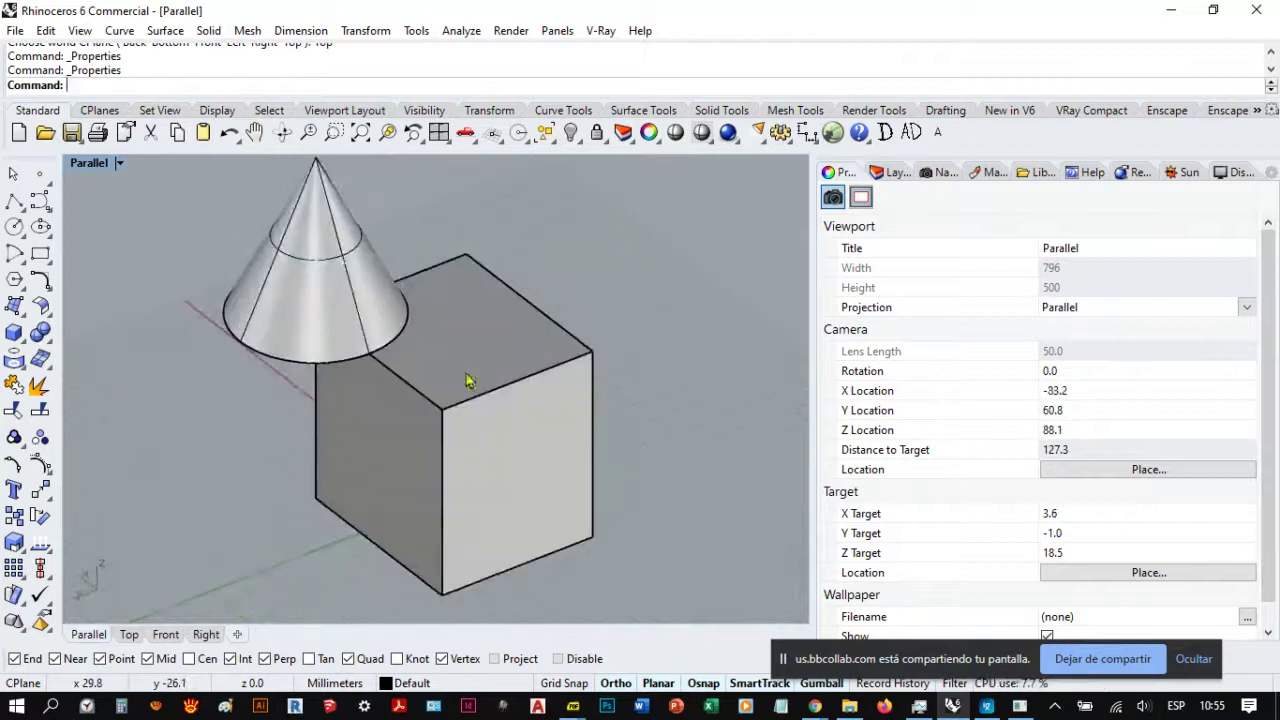
Step: Select and deselect the cone repeatedly to compare its object properties with the viewport properties
left_click(331, 280)
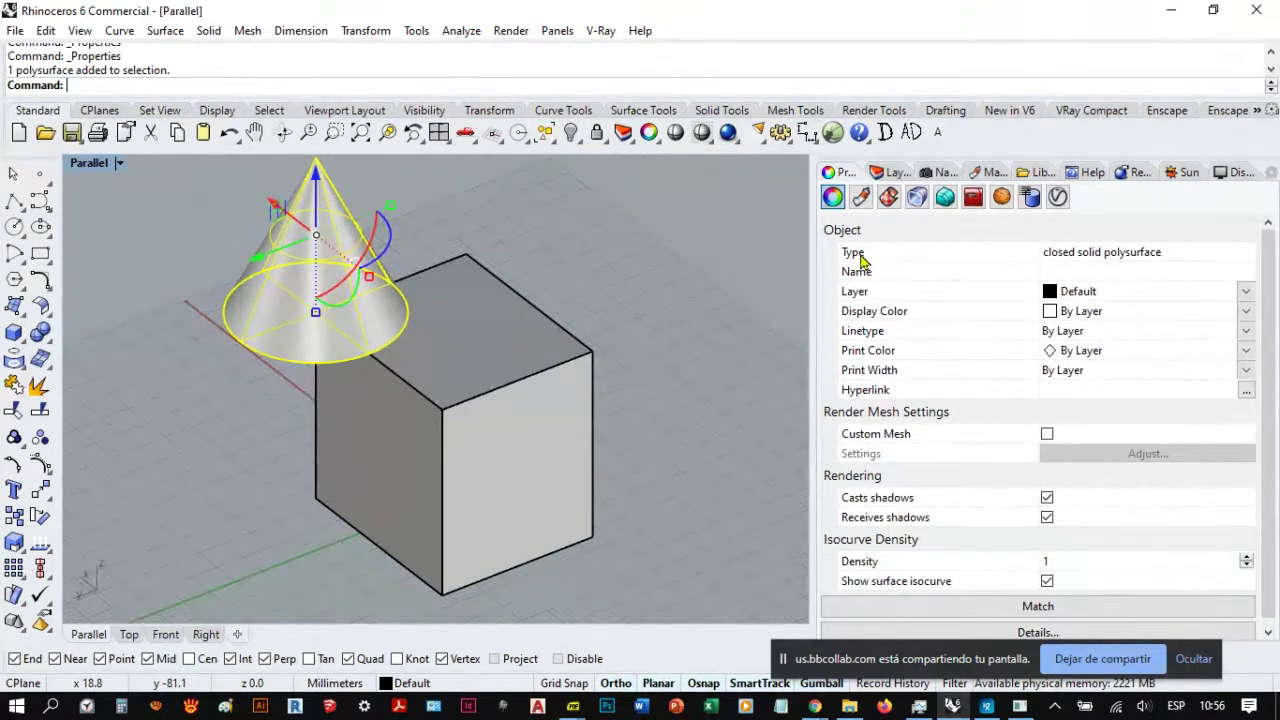
left_click(598, 282)
left_click(368, 250)
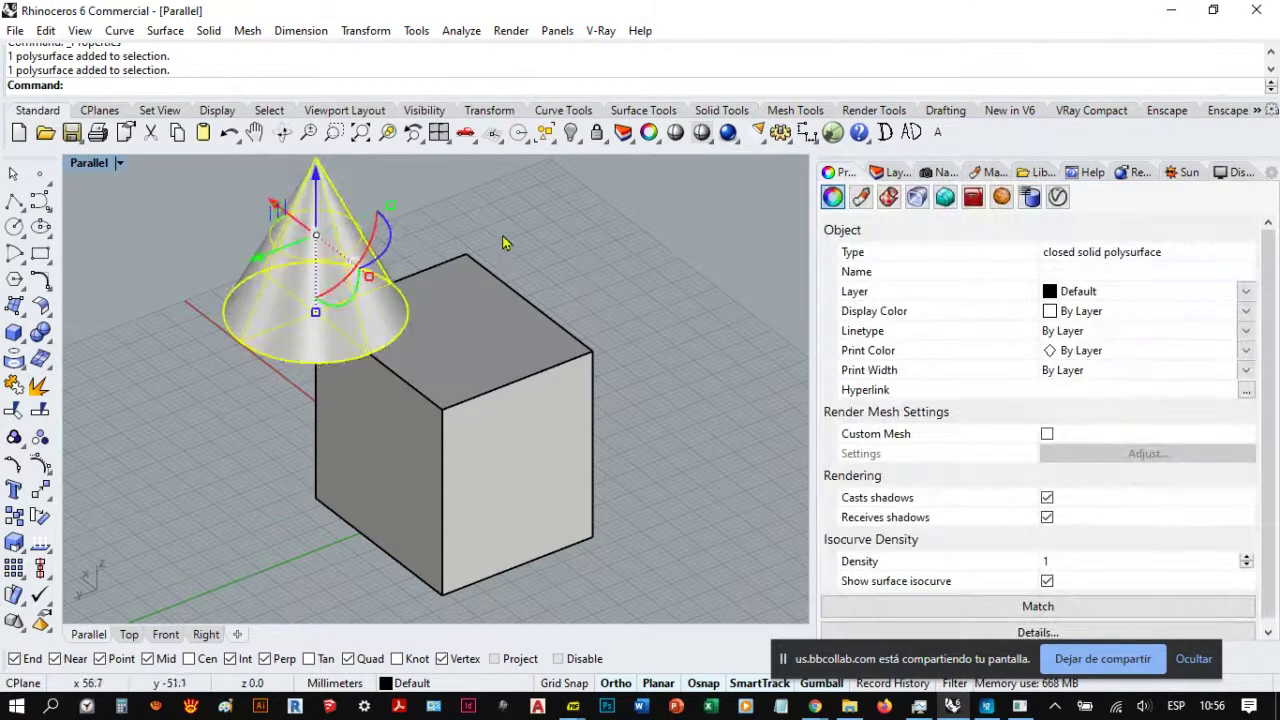
left_click(457, 221)
left_click(314, 251)
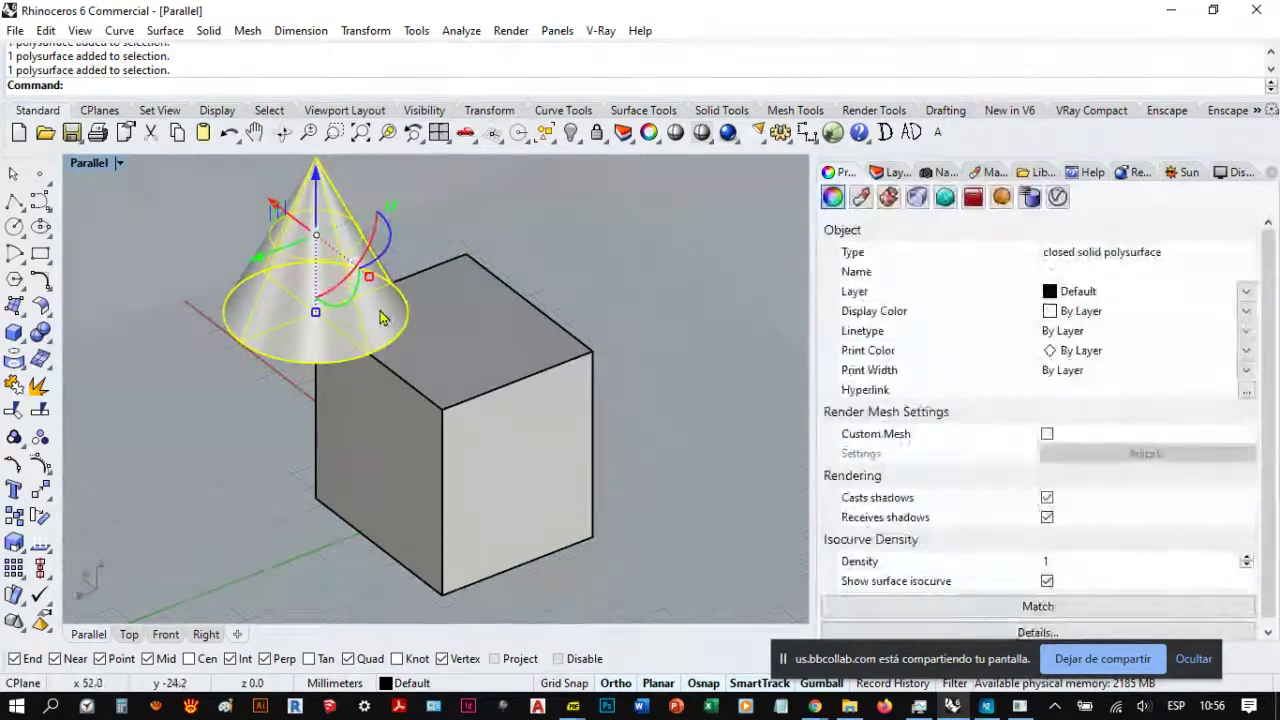
left_click(452, 240)
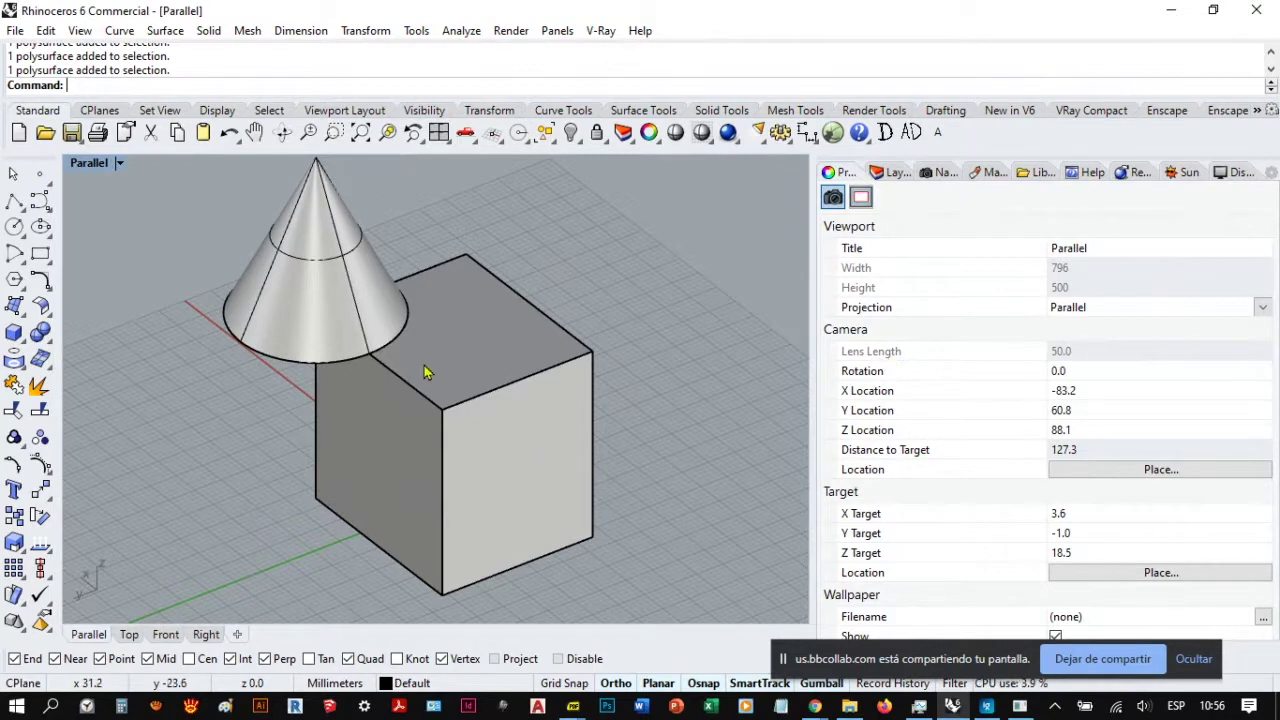
Step: Review the viewport's camera, target and wallpaper properties while orbiting around the box and cone
mouse_move(414, 366)
right_mouse_down()
mouse_move(453, 360)
mouse_move(403, 351)
mouse_move(405, 363)
right_mouse_up()
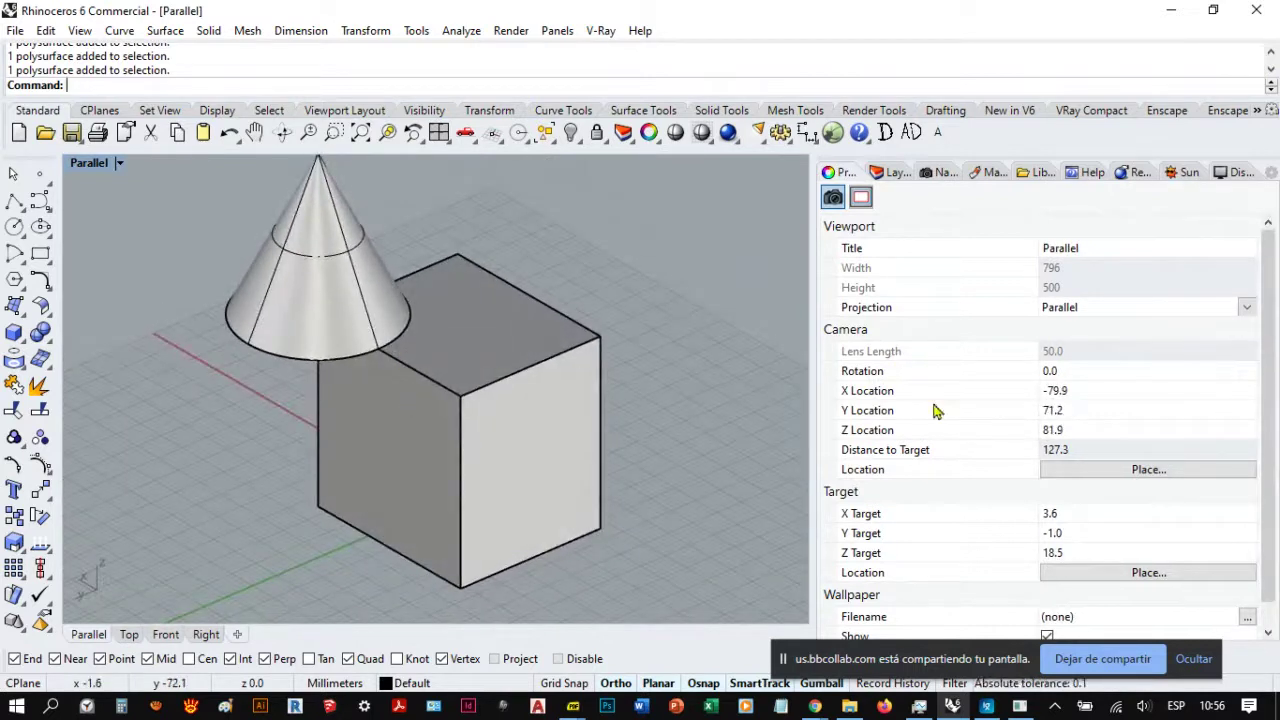
mouse_move(620, 366)
right_mouse_down()
mouse_move(597, 355)
mouse_move(612, 355)
right_mouse_up()
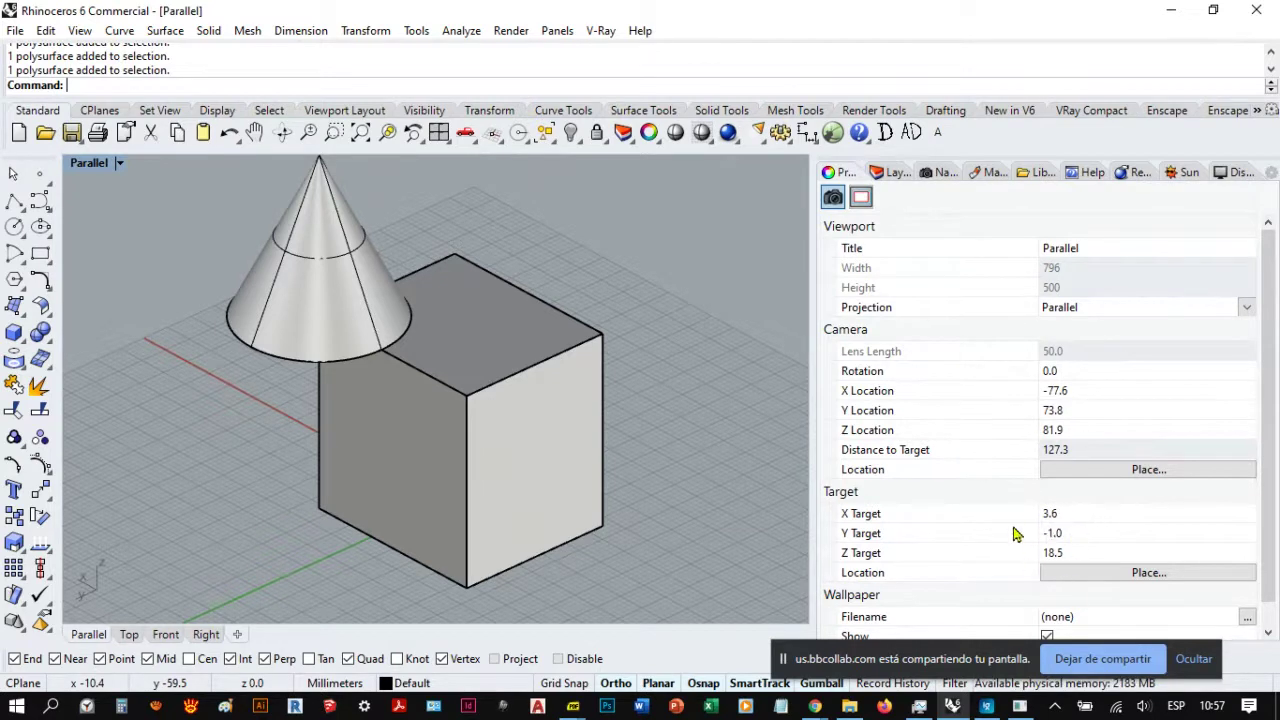
scroll(1015, 535, "down", 2)
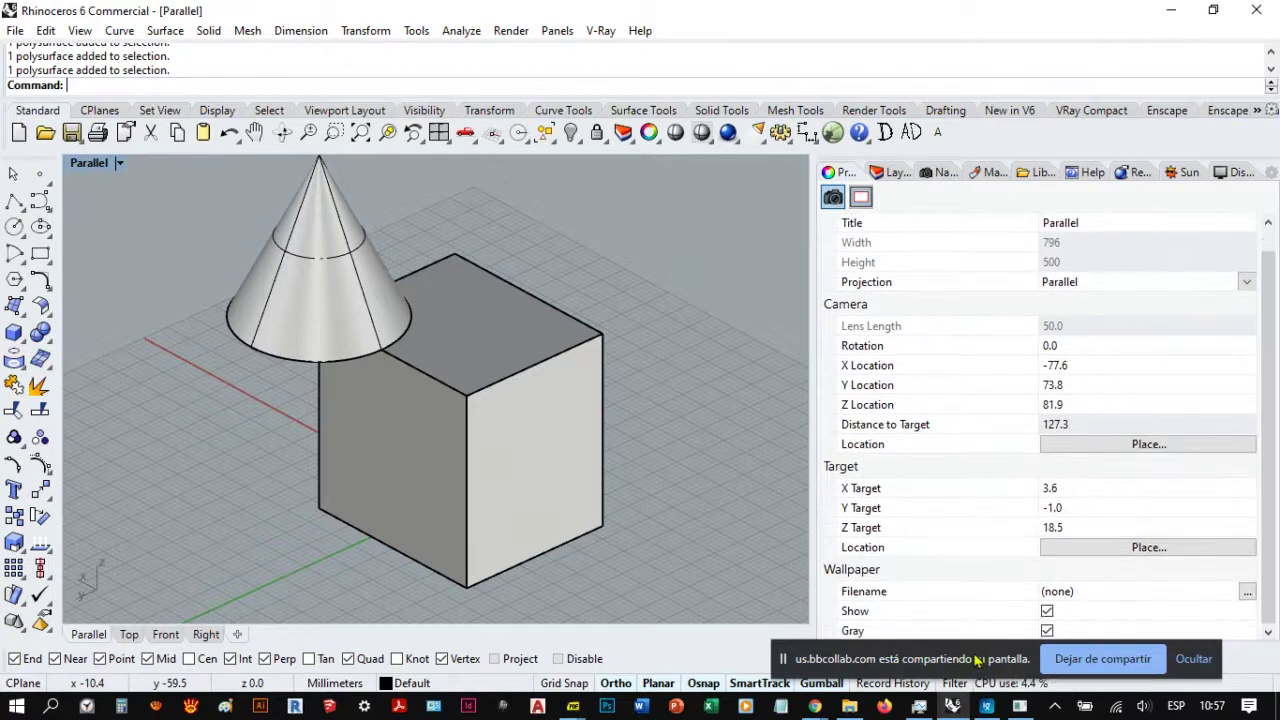
left_click_drag(977, 659, 555, 657)
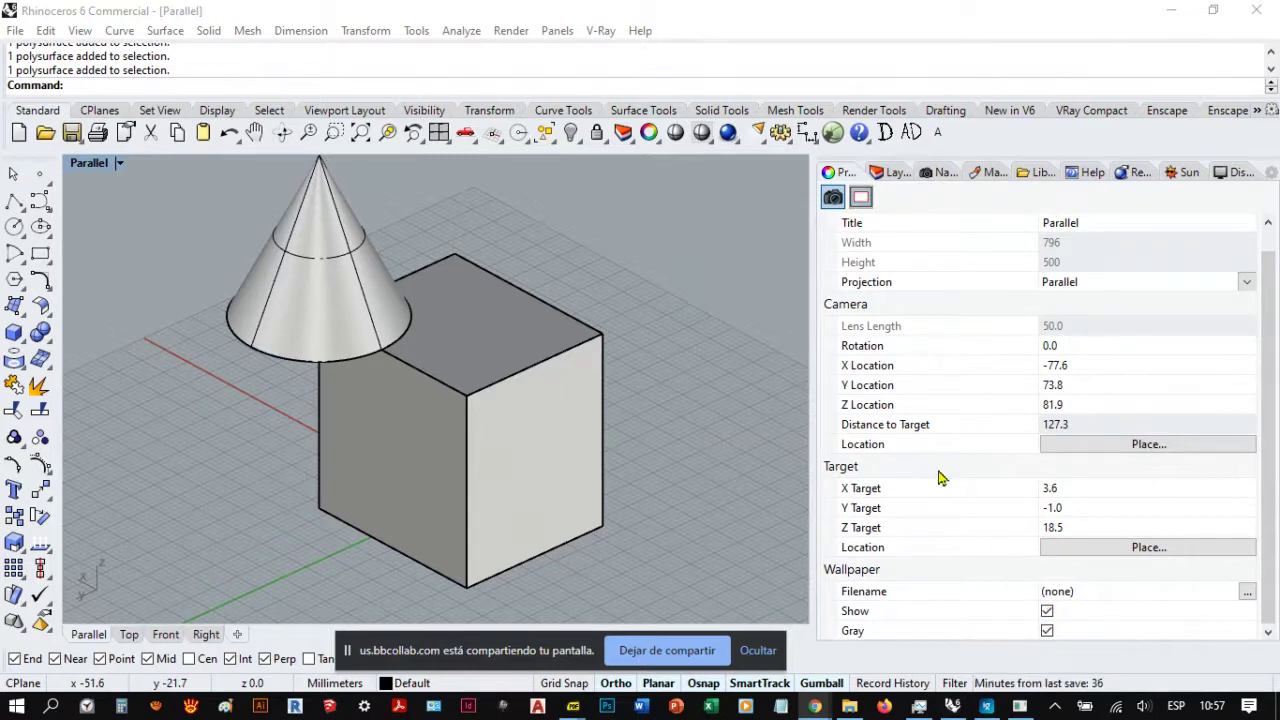
left_click_drag(511, 650, 947, 659)
mouse_move(517, 337)
right_mouse_down()
mouse_move(540, 322)
mouse_move(500, 329)
right_mouse_up()
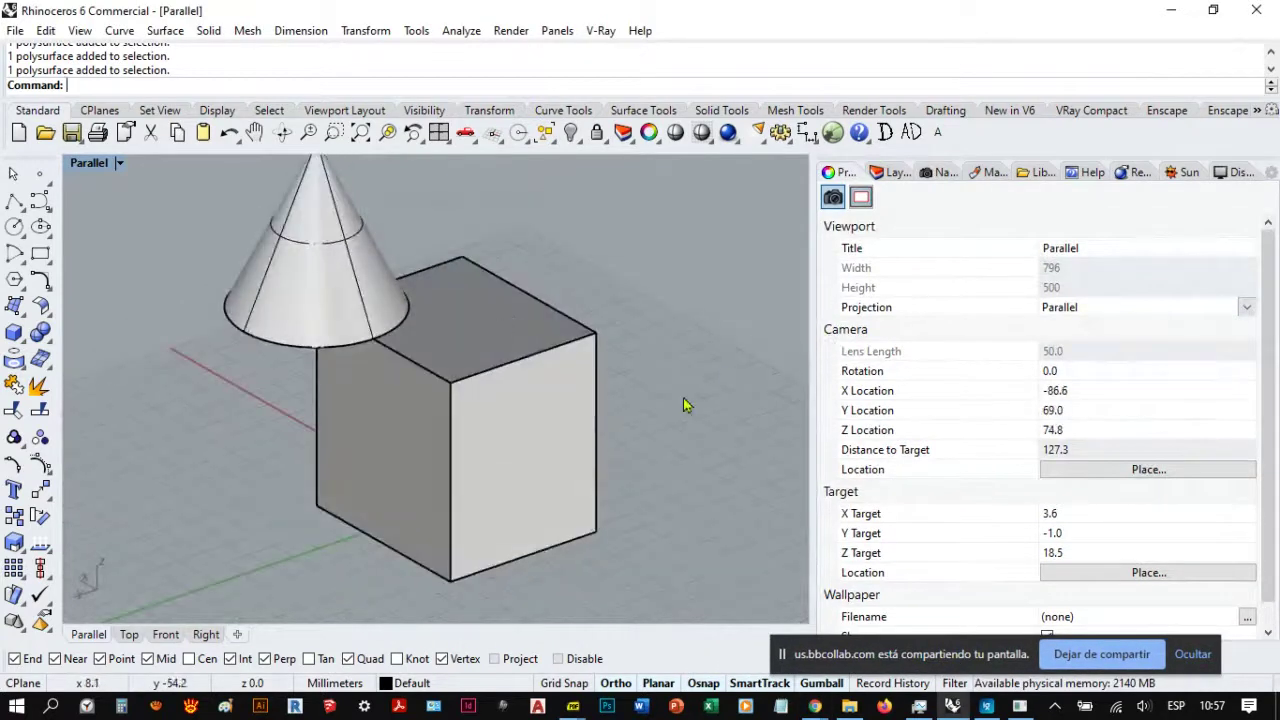
right_click_drag(684, 405, 655, 336)
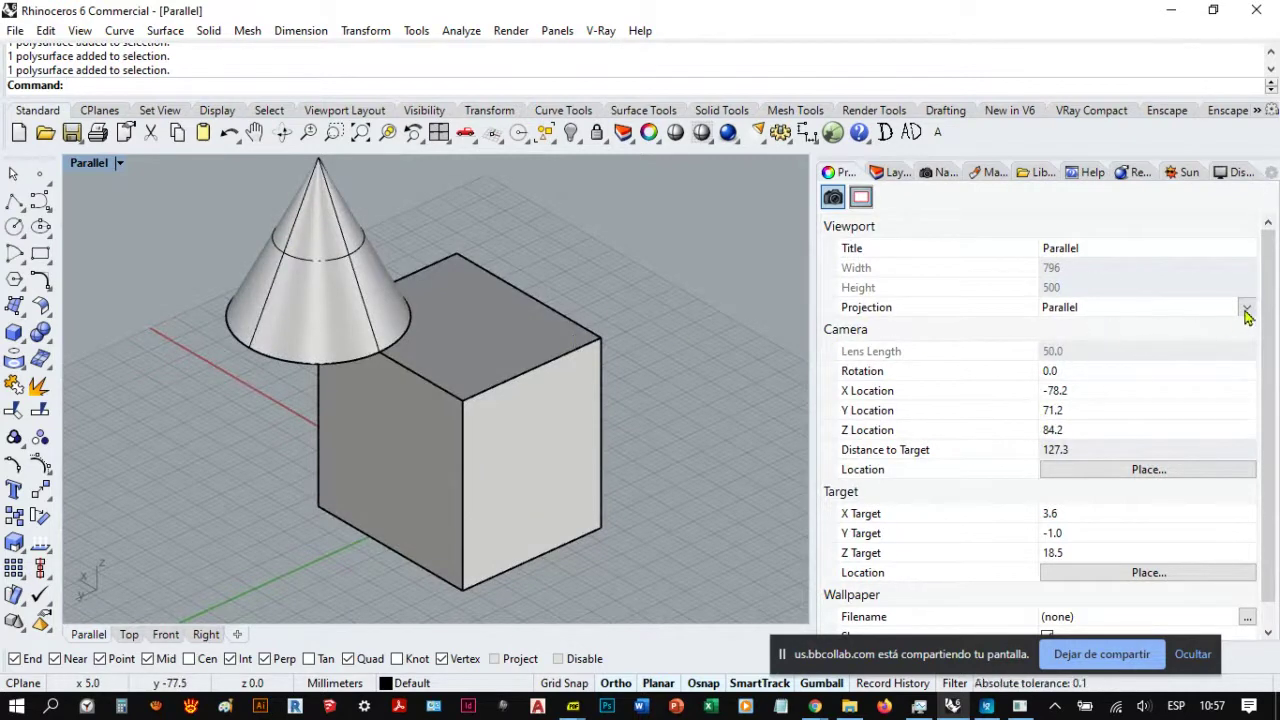
Step: Change the viewport's projection to Perspective and view the box and cone from below
left_click(1247, 308)
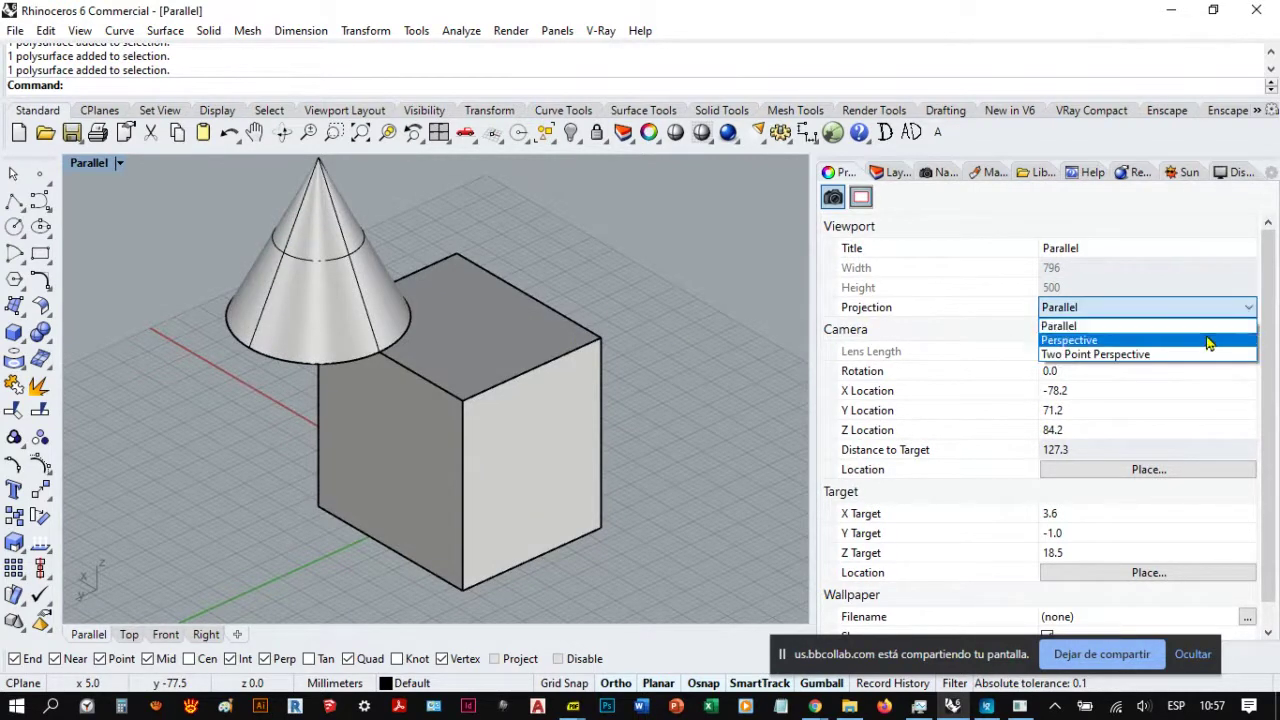
left_click(1210, 337)
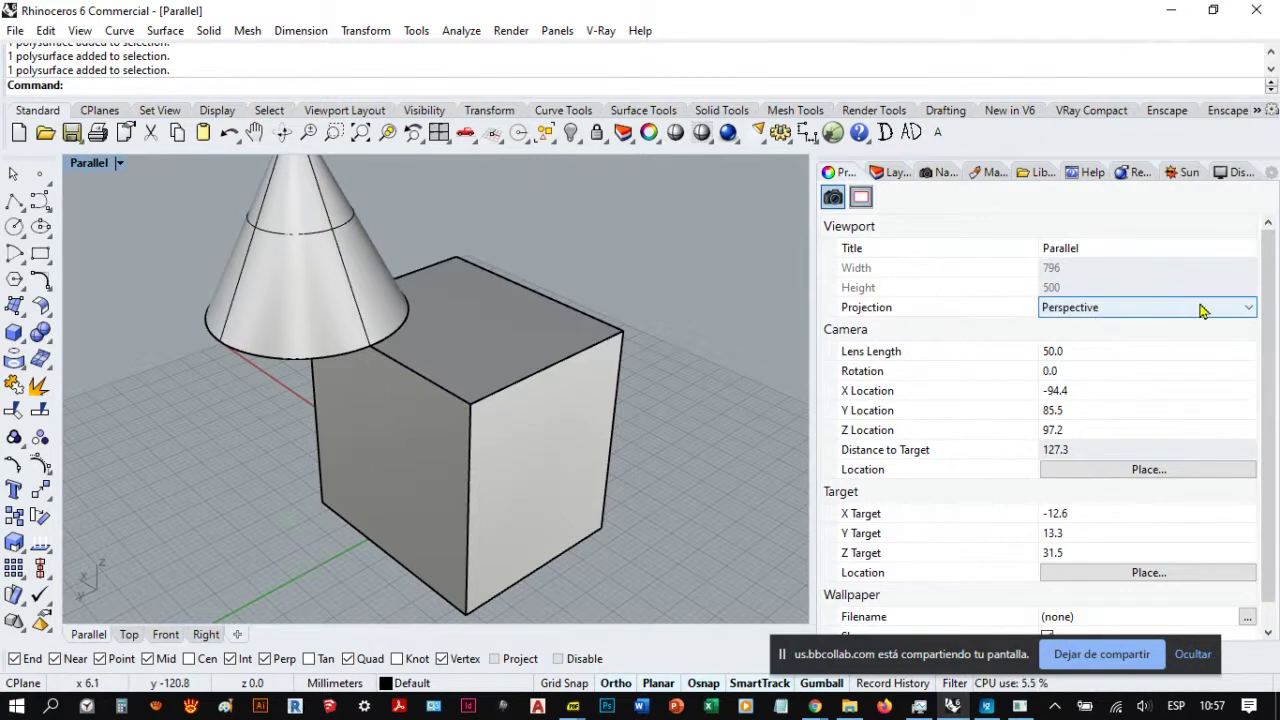
right_click_drag(569, 371, 431, 360)
scroll(449, 403, "up", 3)
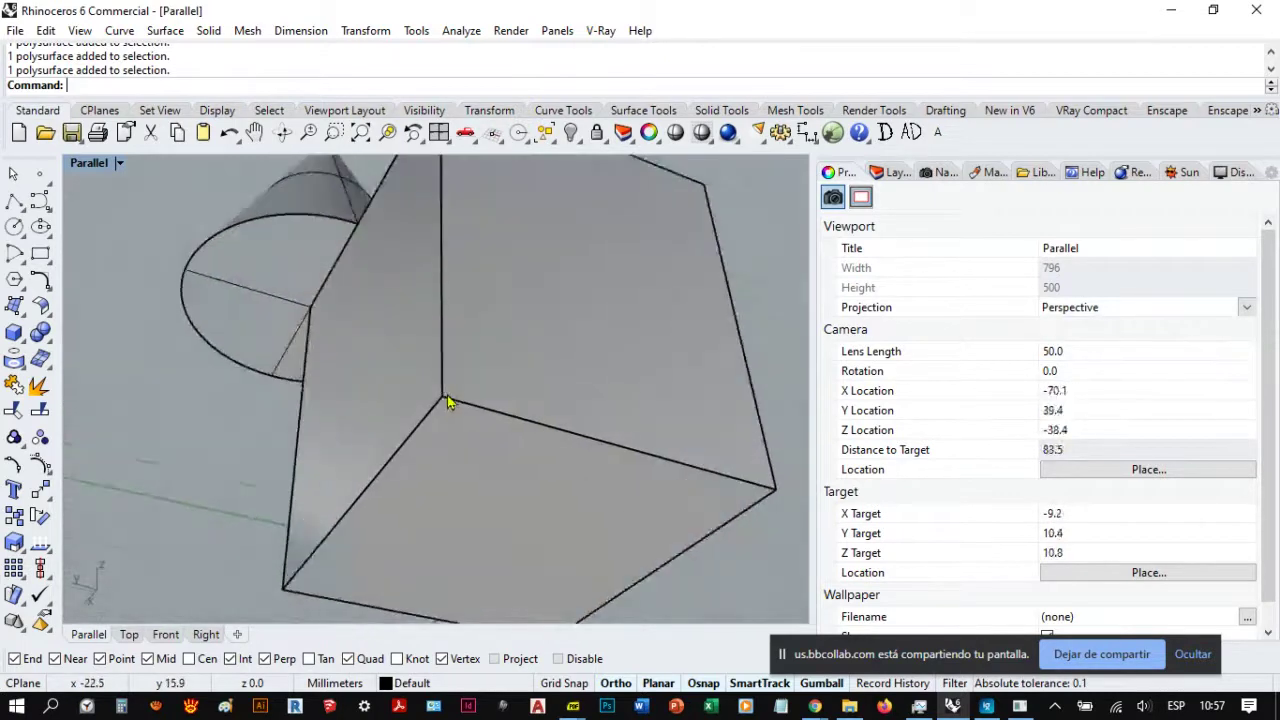
Step: Examine the perspective distortion of the box and cone from below at different distances
scroll(429, 386, "up", 2)
scroll(429, 429, "down", 5)
right_click_drag(429, 429, 515, 377)
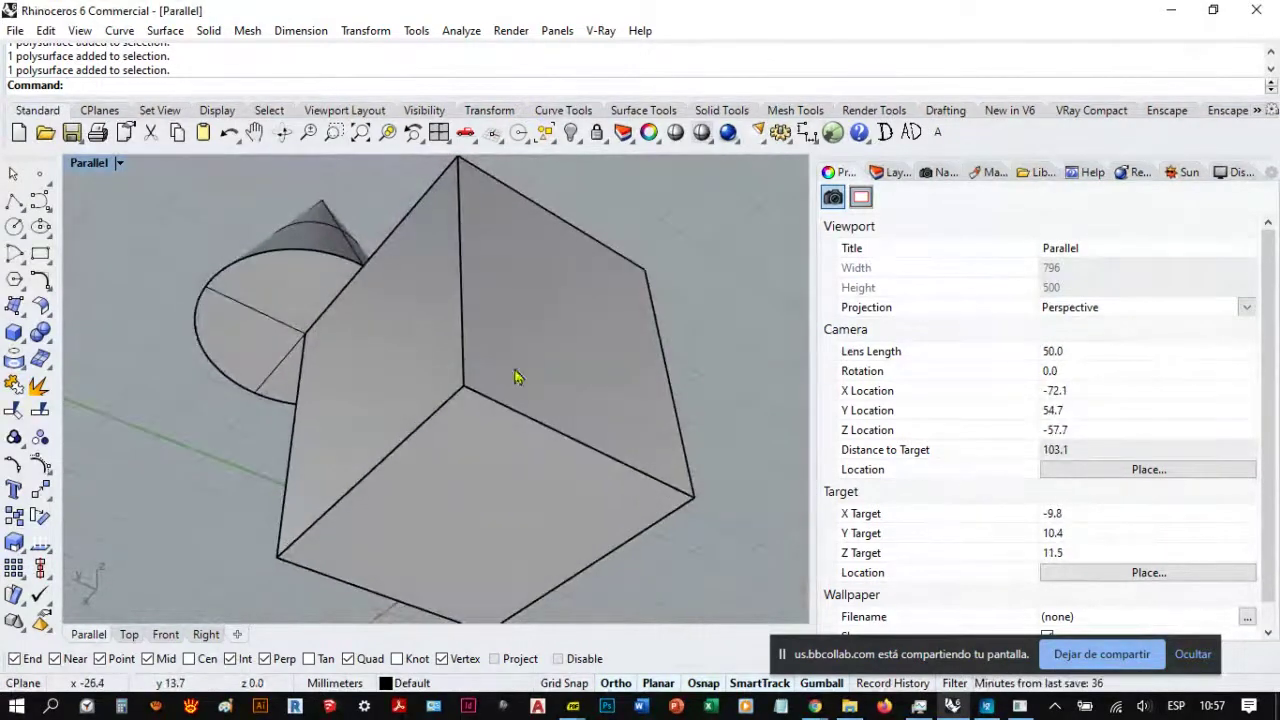
right_click_drag(427, 258, 437, 403)
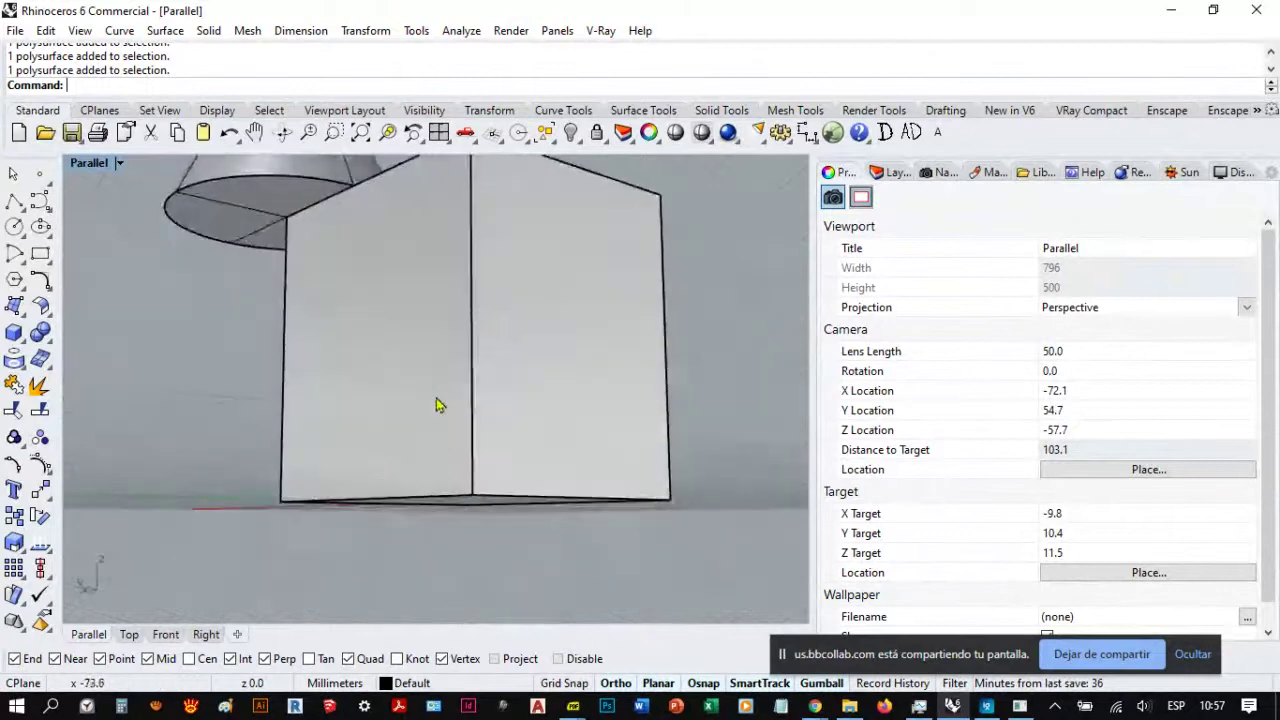
scroll(440, 351, "down", 3)
right_click_drag(440, 351, 446, 310)
scroll(441, 410, "up", 3)
scroll(446, 310, "down", 2)
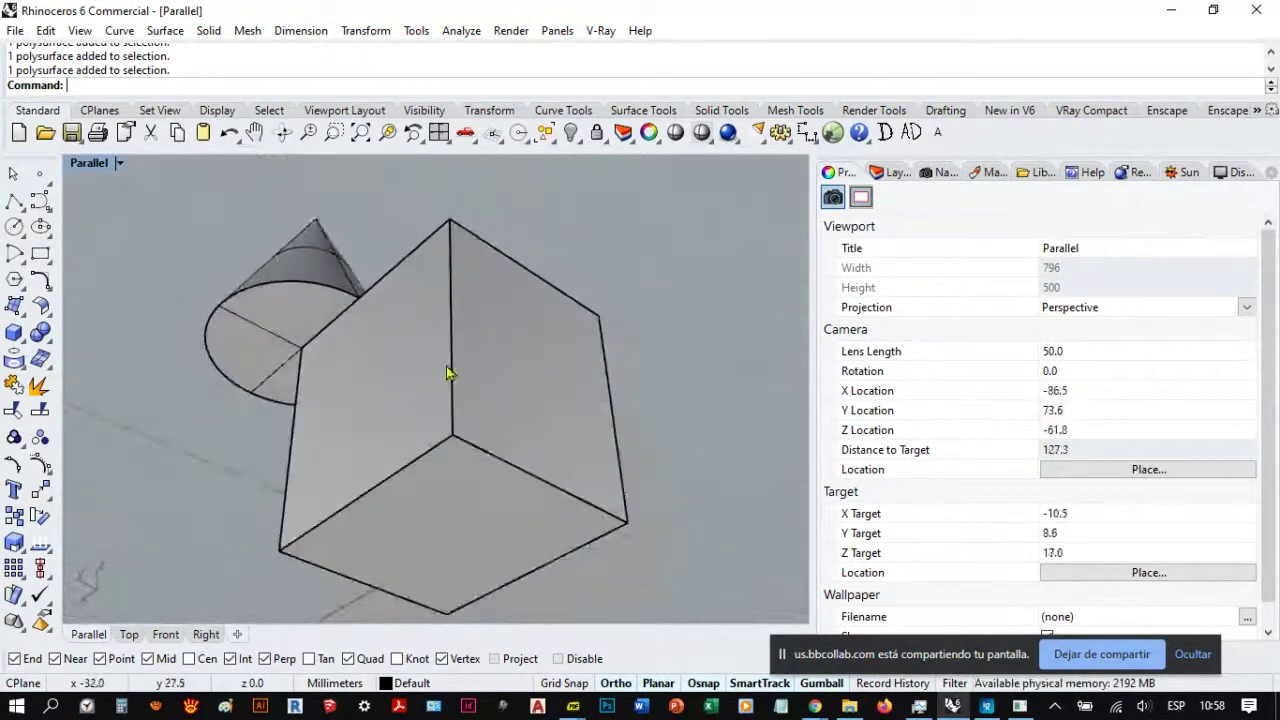
scroll(465, 447, "up", 4)
scroll(462, 425, "down", 1)
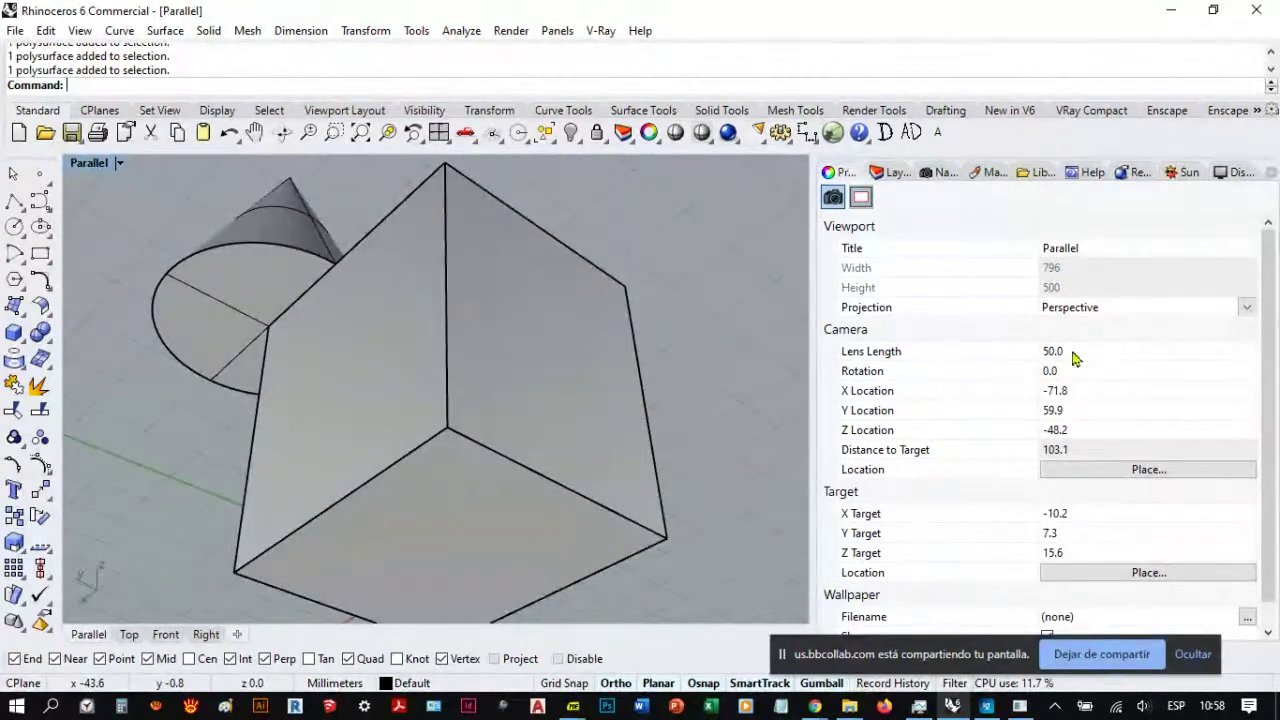
Step: Set the perspective camera's lens length to 35 and check the distortion of the box
right_click_drag(521, 322, 520, 412)
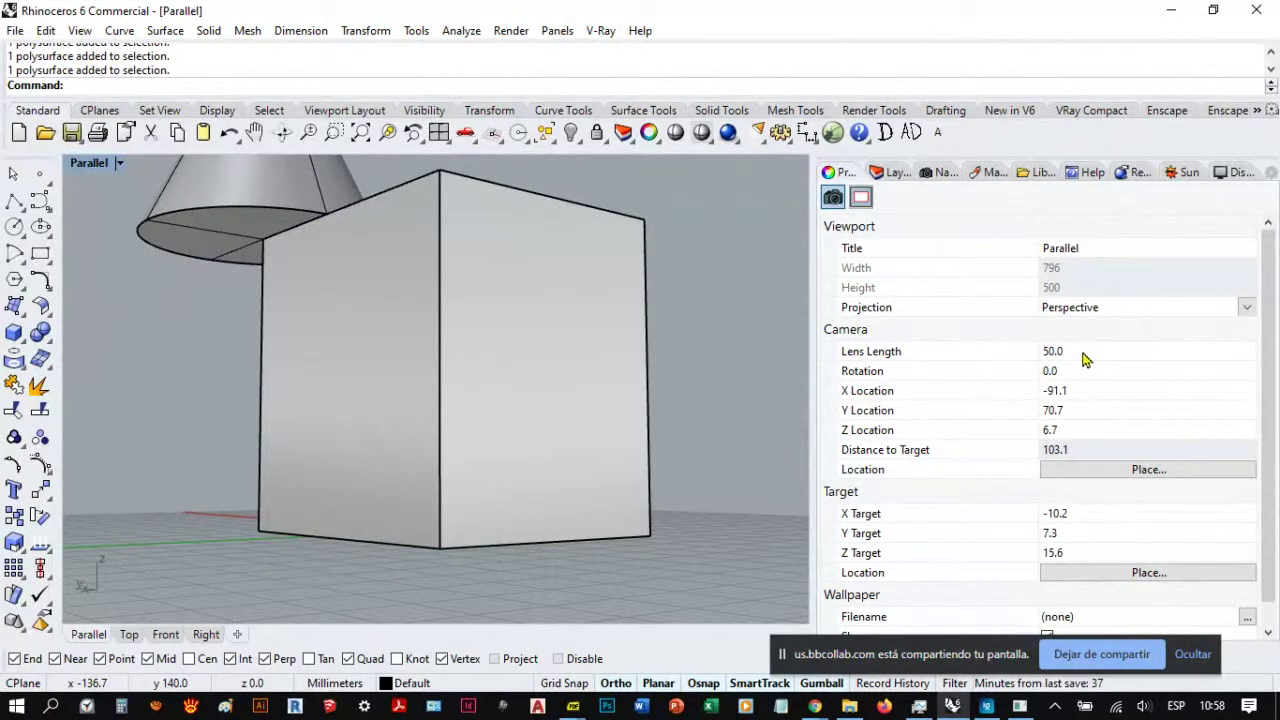
right_click_drag(726, 401, 500, 417)
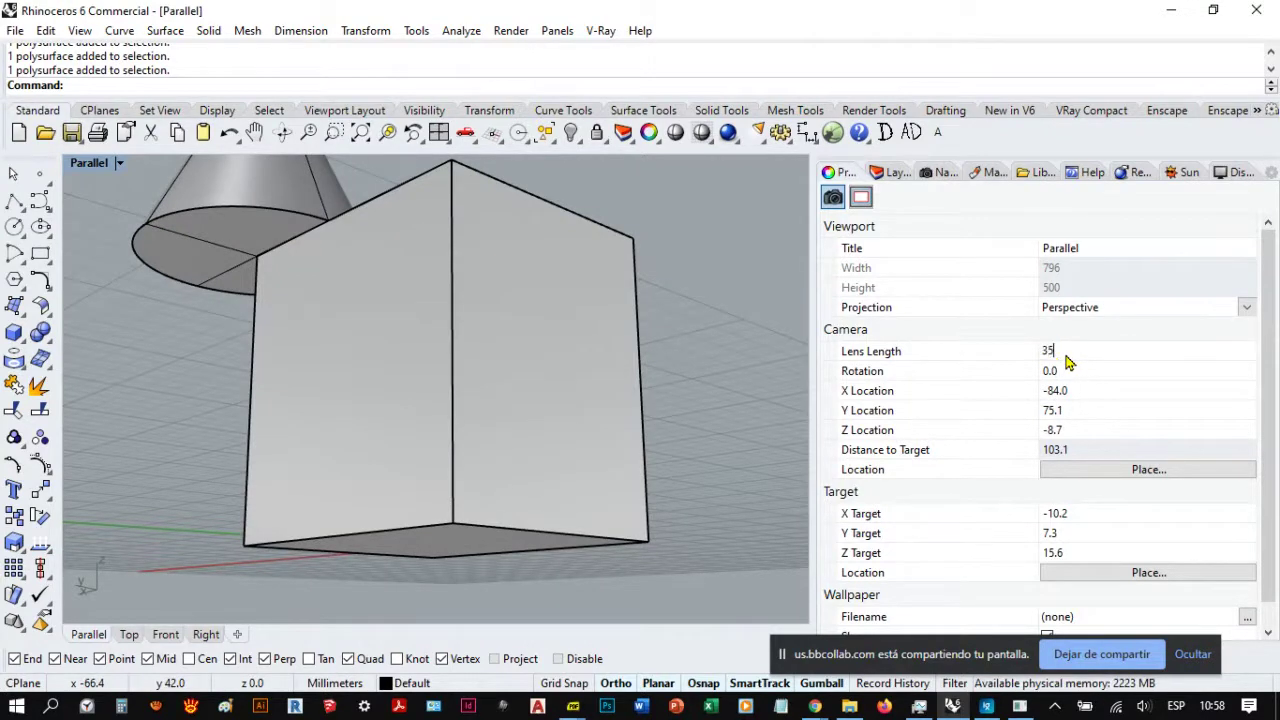
key("Return")
right_click_drag(529, 408, 530, 380)
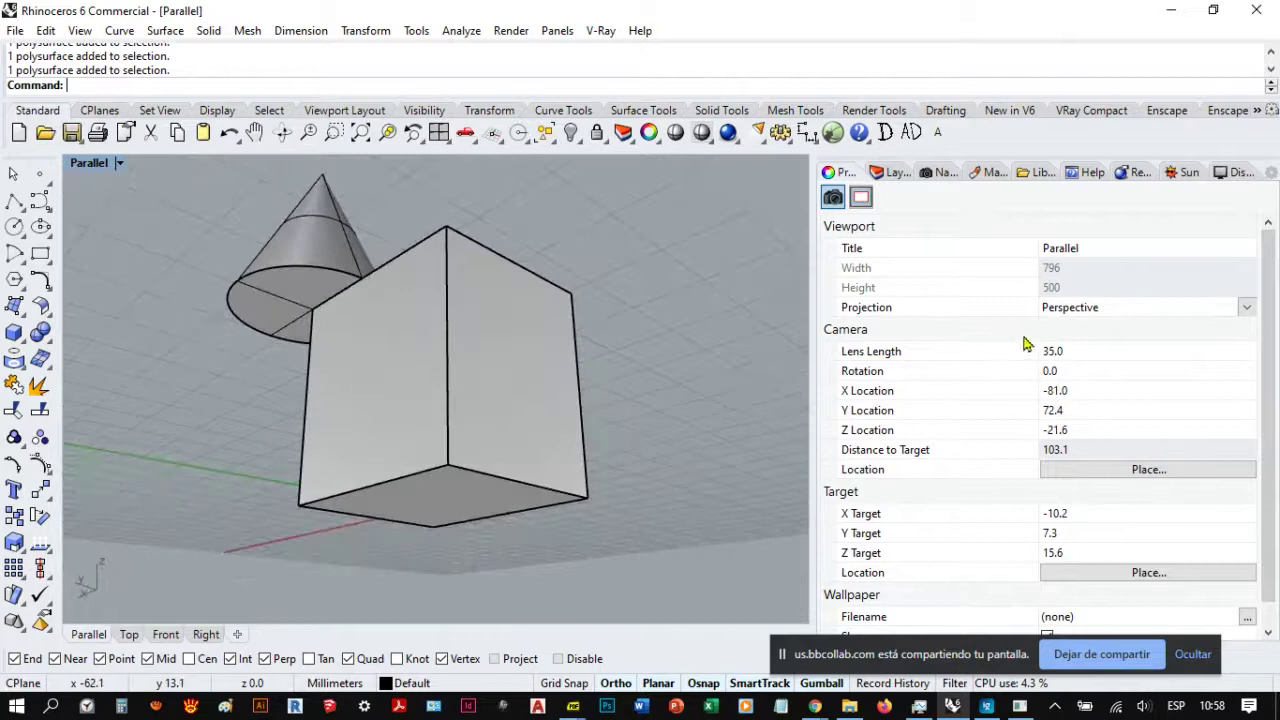
Step: Set the perspective camera's lens length to 28
left_click(1050, 351)
type("28")
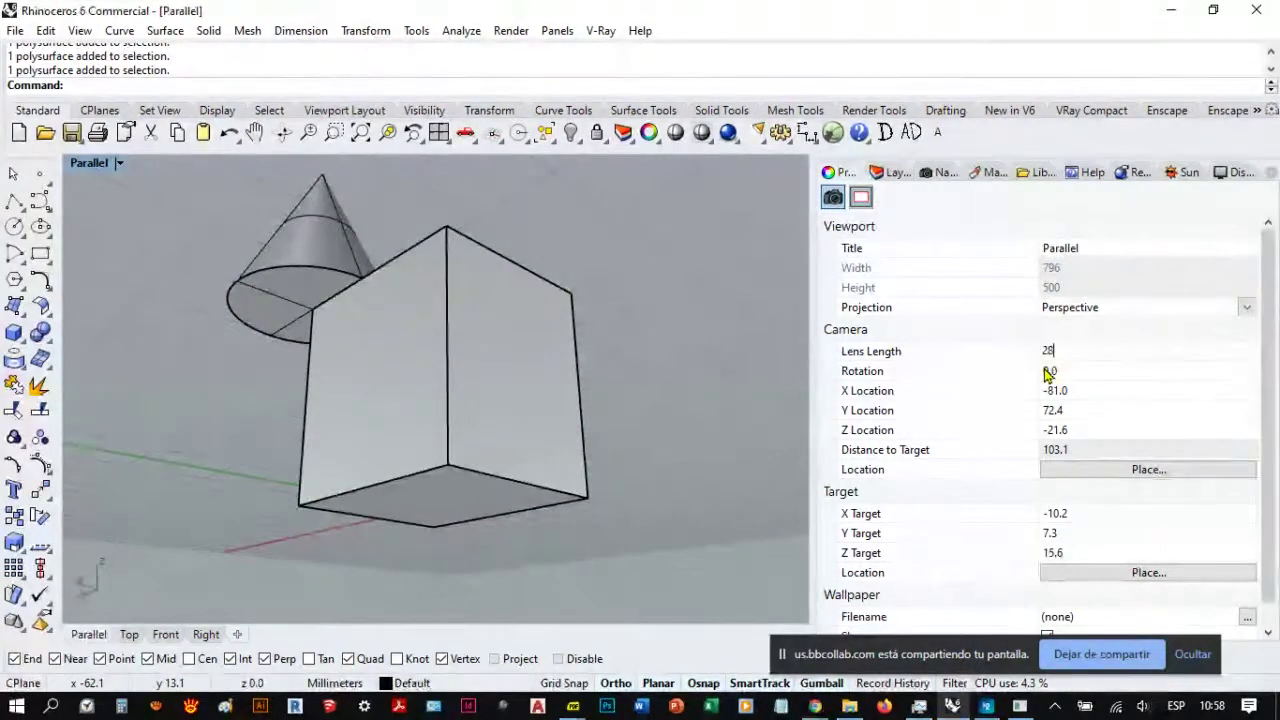
key("Return")
Step: Examine the wide-angle distortion of the box and cone, moving in close to the cone's tip from above
right_click_drag(495, 392, 460, 393)
scroll(466, 423, "up", 3)
scroll(474, 434, "up", 2)
scroll(534, 466, "down", 2)
mouse_move(534, 466)
right_mouse_down()
mouse_move(523, 489)
mouse_move(535, 471)
right_mouse_up()
scroll(523, 489, "down", 3)
scroll(449, 386, "up", 3)
mouse_move(449, 386)
right_mouse_down()
mouse_move(417, 363)
mouse_move(490, 443)
mouse_move(600, 394)
mouse_move(414, 386)
mouse_move(451, 403)
right_mouse_up()
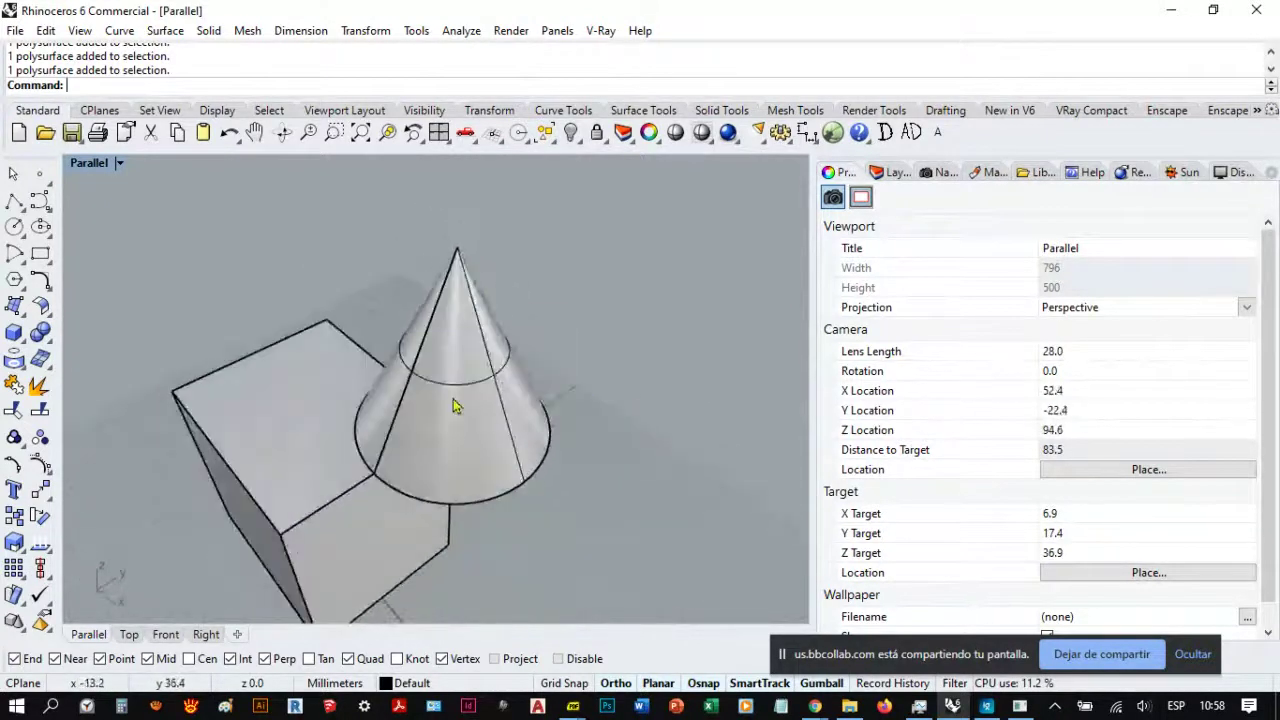
scroll(464, 268, "up", 2)
right_click_drag(464, 268, 468, 327)
scroll(394, 389, "up", 1)
scroll(389, 360, "up", 3)
scroll(389, 360, "down", 2)
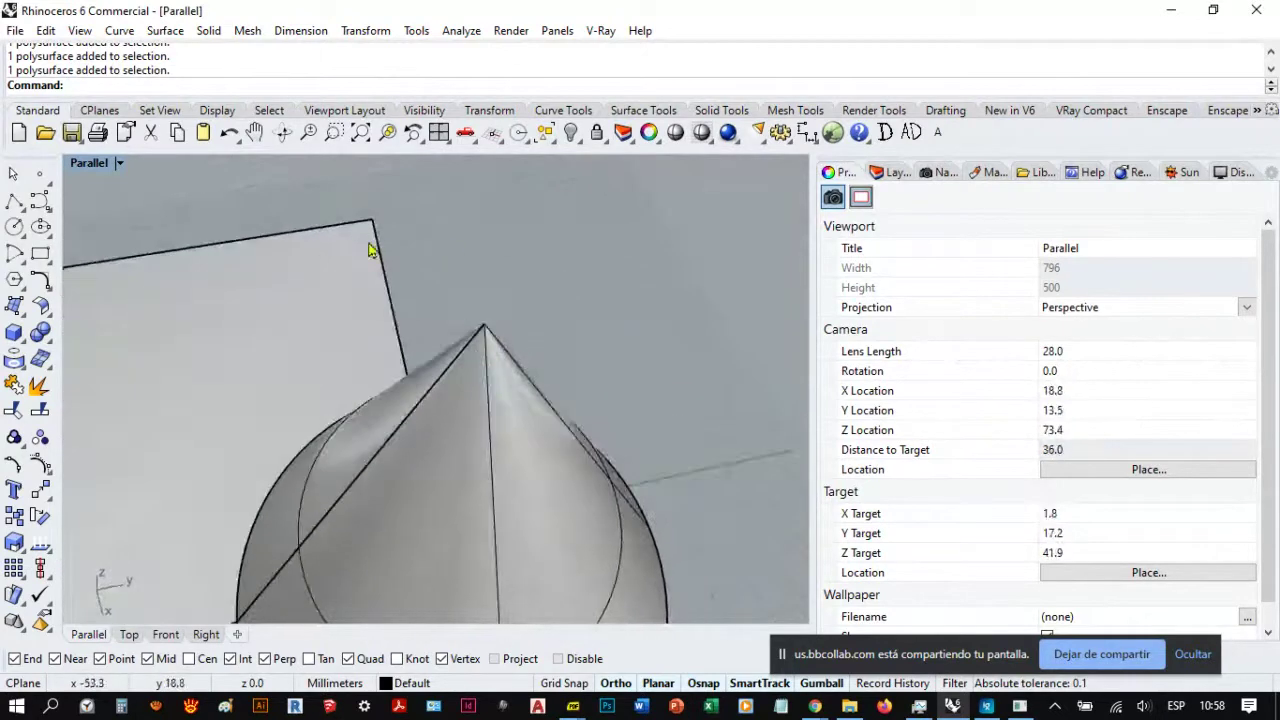
right_click_drag(509, 420, 400, 366)
scroll(491, 309, "up", 3)
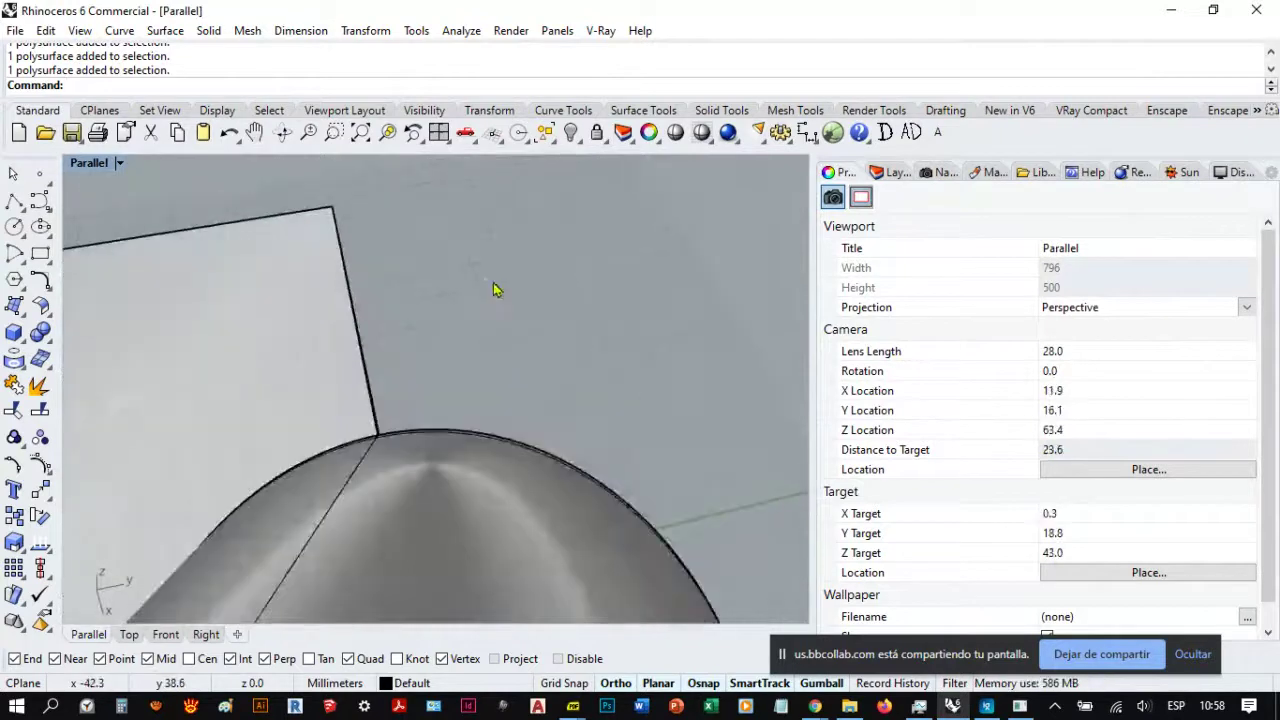
scroll(476, 388, "down", 3)
right_click_drag(474, 400, 610, 360)
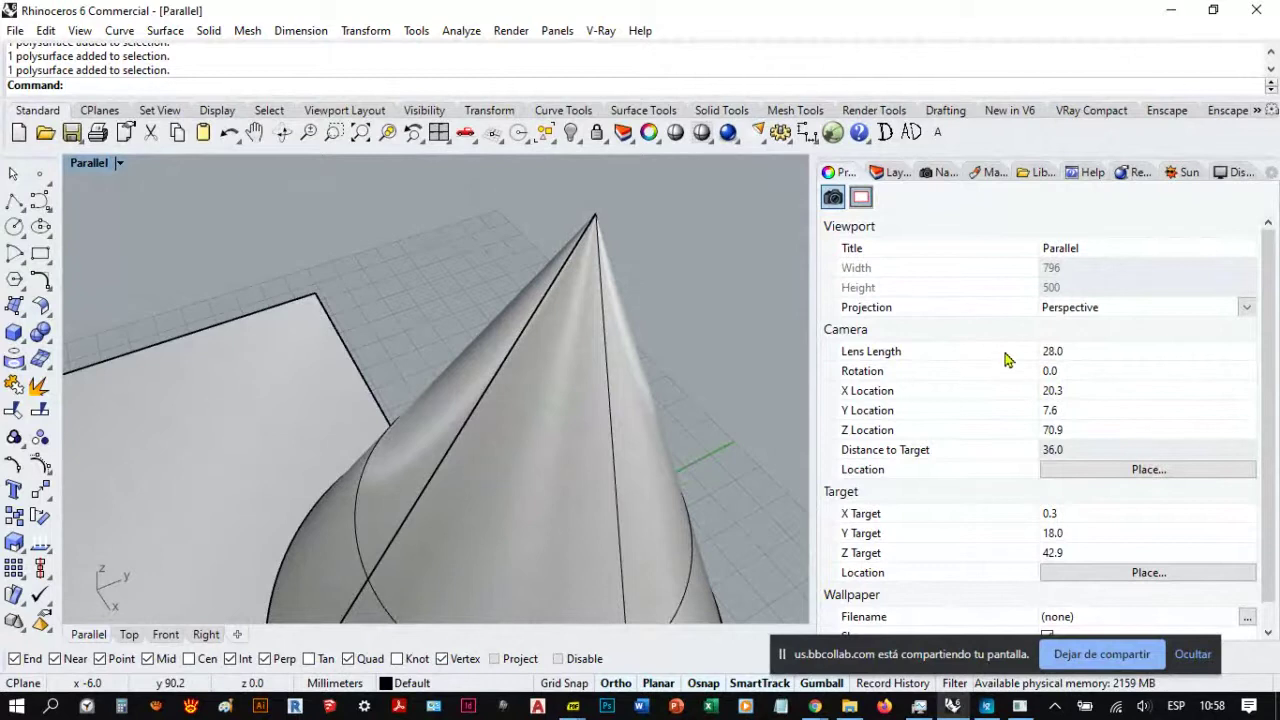
Step: Inspect the box's upper corner beneath the cone up close, and view both solids together from farther away
right_click_drag(780, 369, 546, 422)
scroll(515, 436, "down", 2)
scroll(486, 297, "up", 2)
right_click_drag(486, 297, 604, 314)
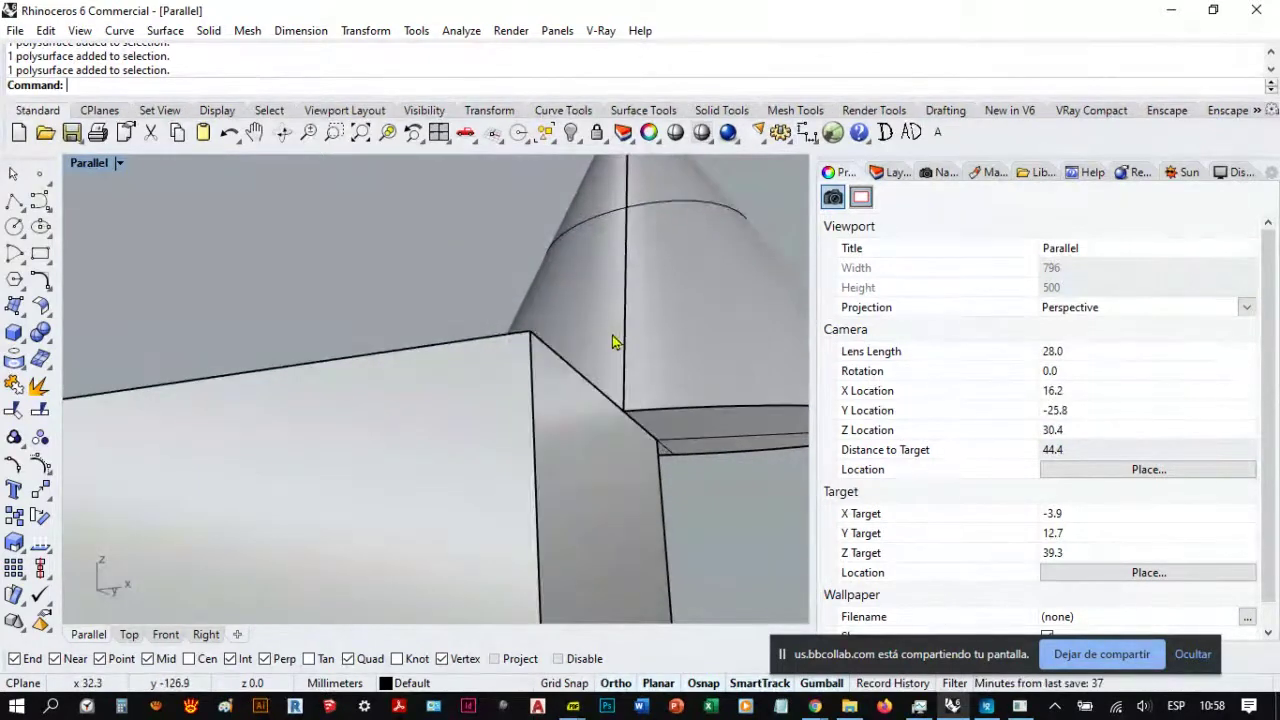
scroll(514, 323, "down", 10)
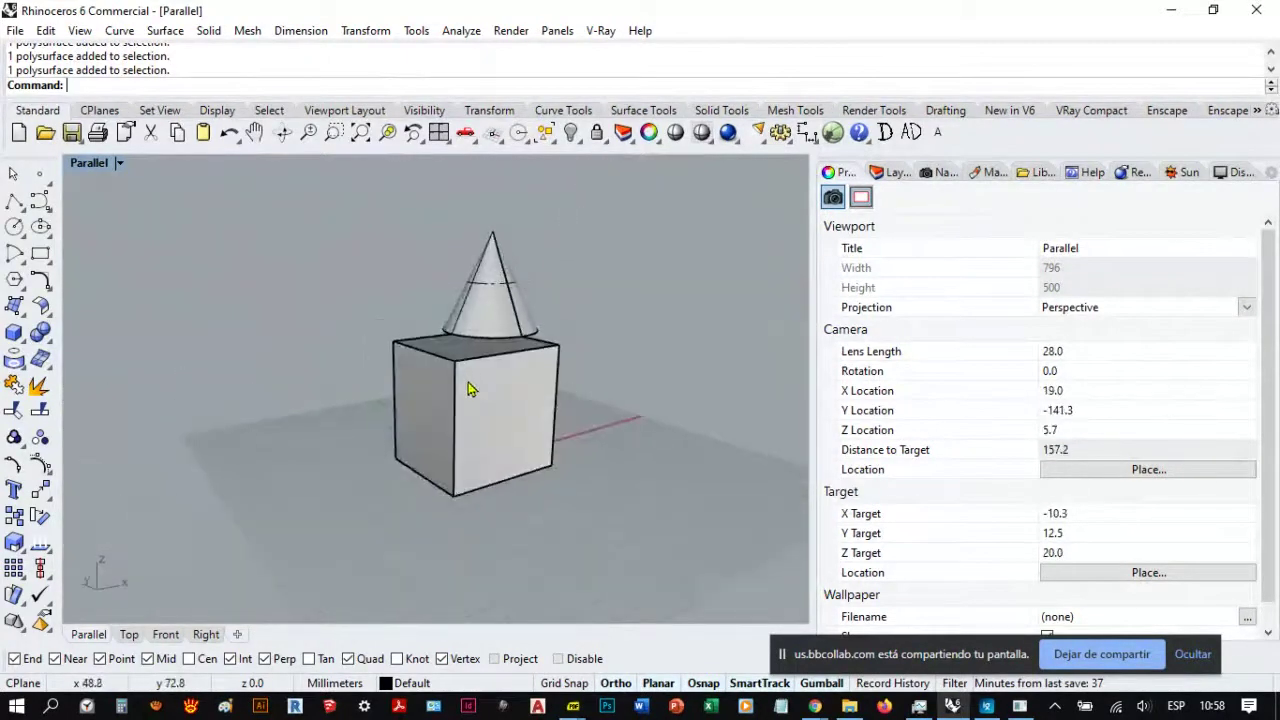
scroll(490, 410, "up", 5)
scroll(511, 434, "down", 4)
right_click_drag(511, 434, 560, 410)
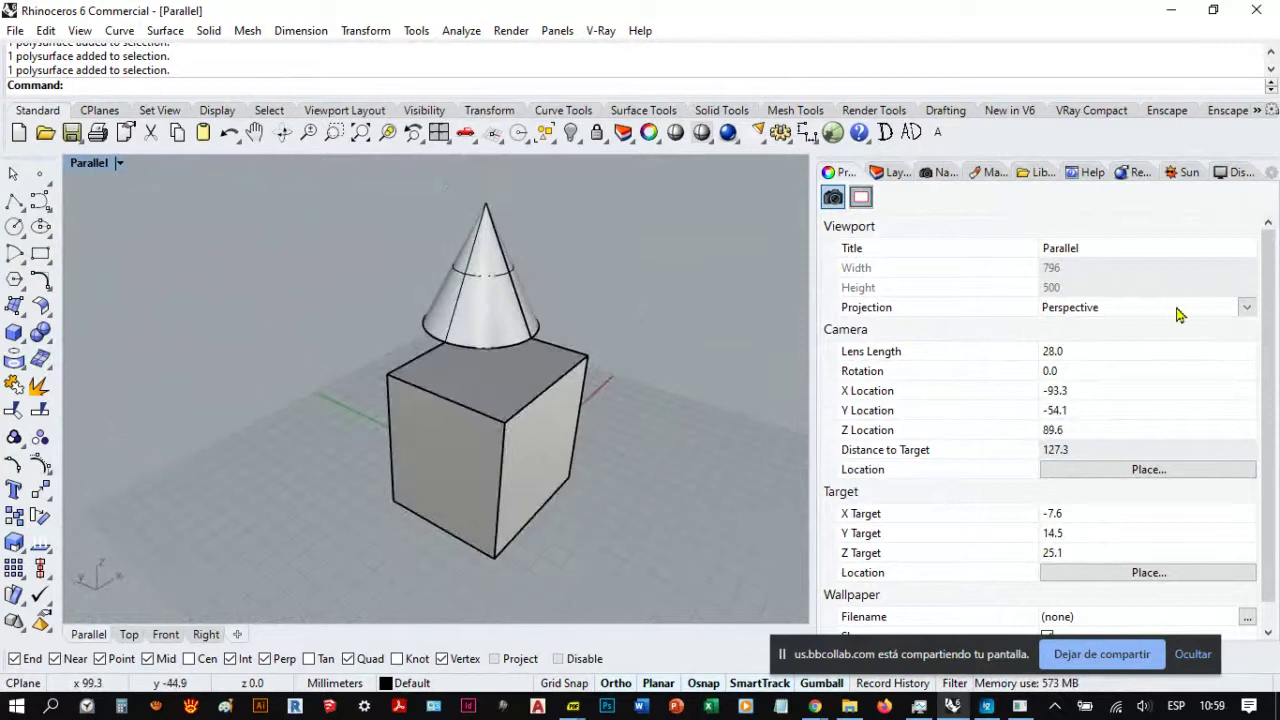
Step: Set the viewport's projection back to Parallel and view the box and cone from a raised angle
left_click(1247, 308)
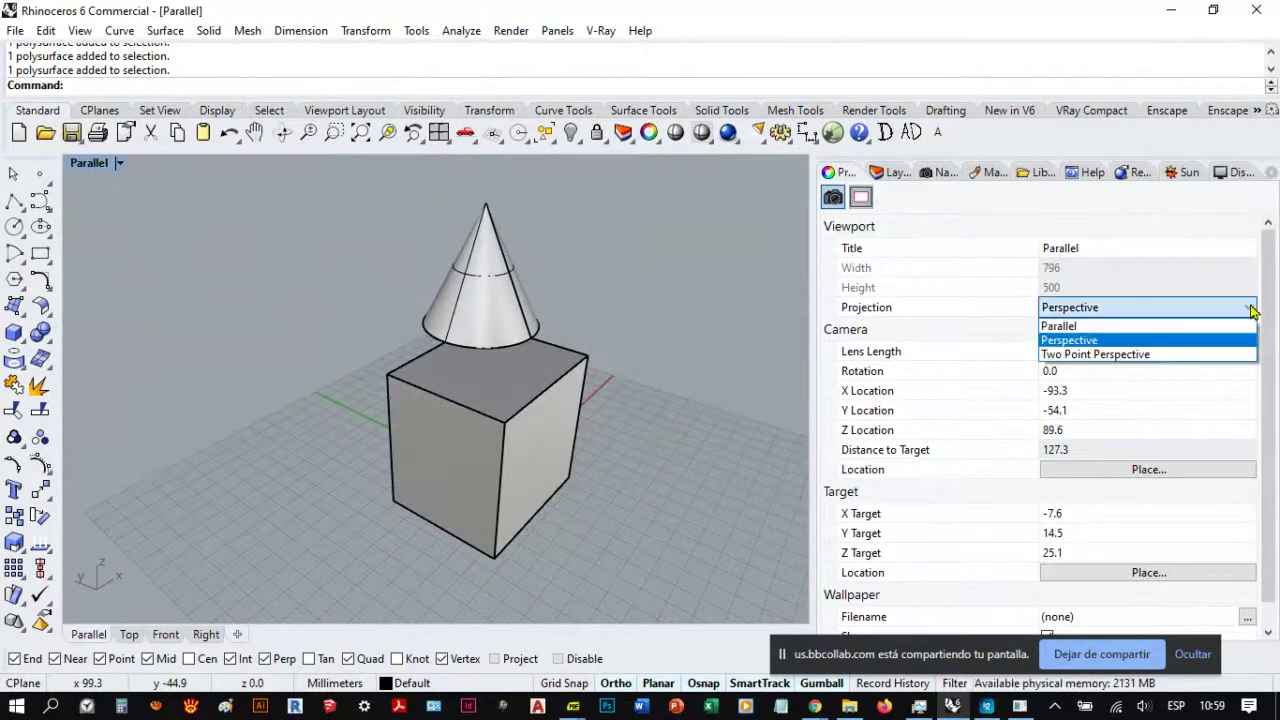
left_click(1090, 332)
right_click_drag(576, 407, 563, 334)
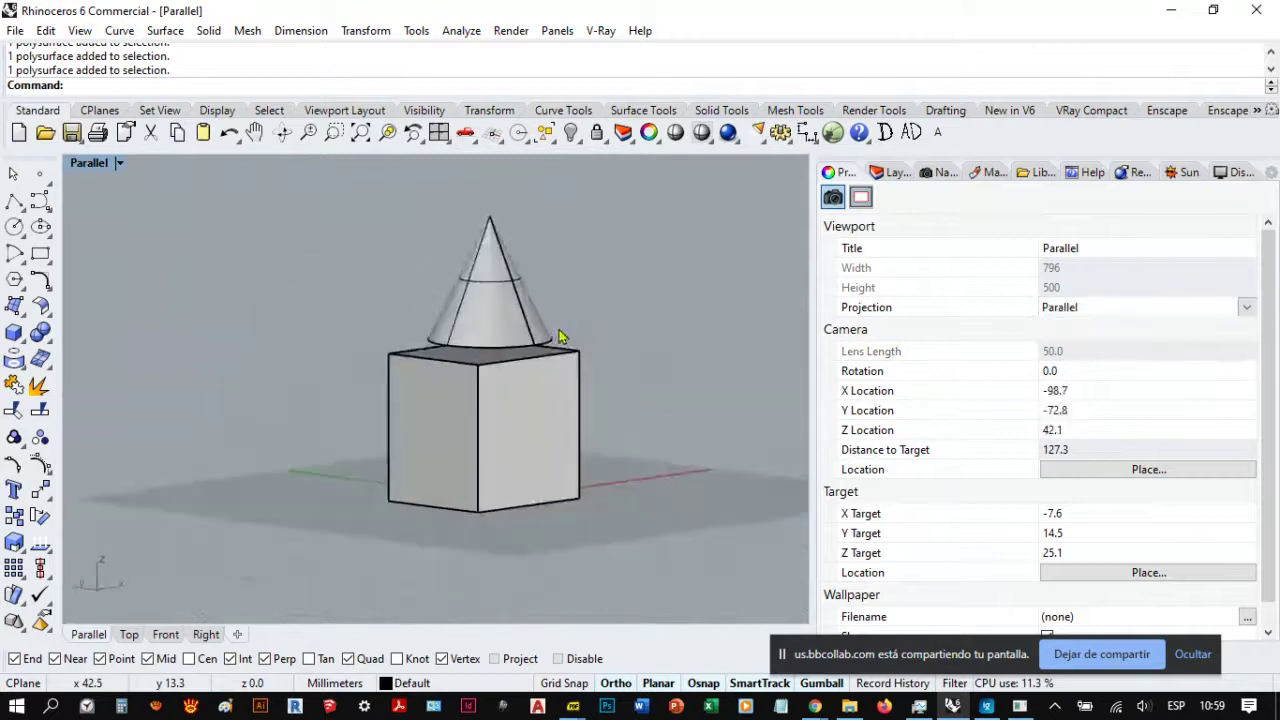
scroll(491, 434, "up", 3)
mouse_move(491, 434)
right_mouse_down()
mouse_move(595, 450)
mouse_move(500, 480)
mouse_move(491, 426)
mouse_move(417, 409)
mouse_move(480, 420)
right_mouse_up()
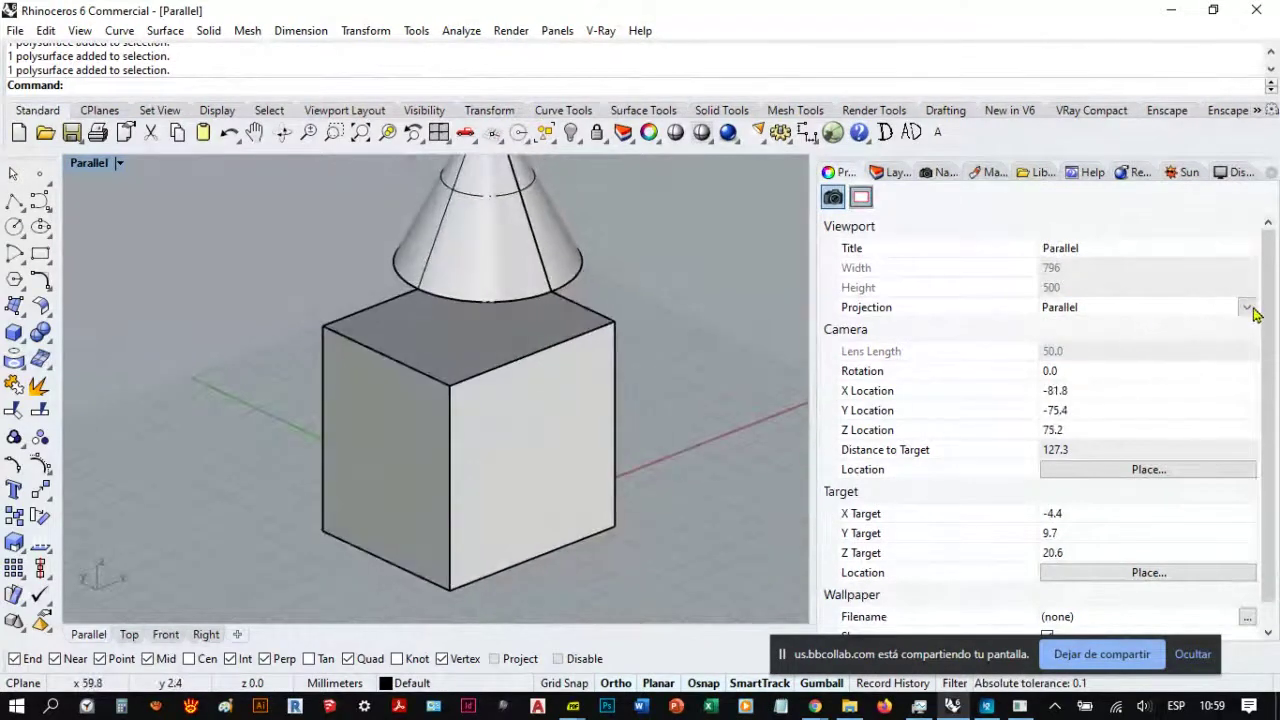
Step: Set the viewport's projection to Perspective with a lens length of 28 and view the box from a low angle
left_click(1248, 308)
left_click(1140, 338)
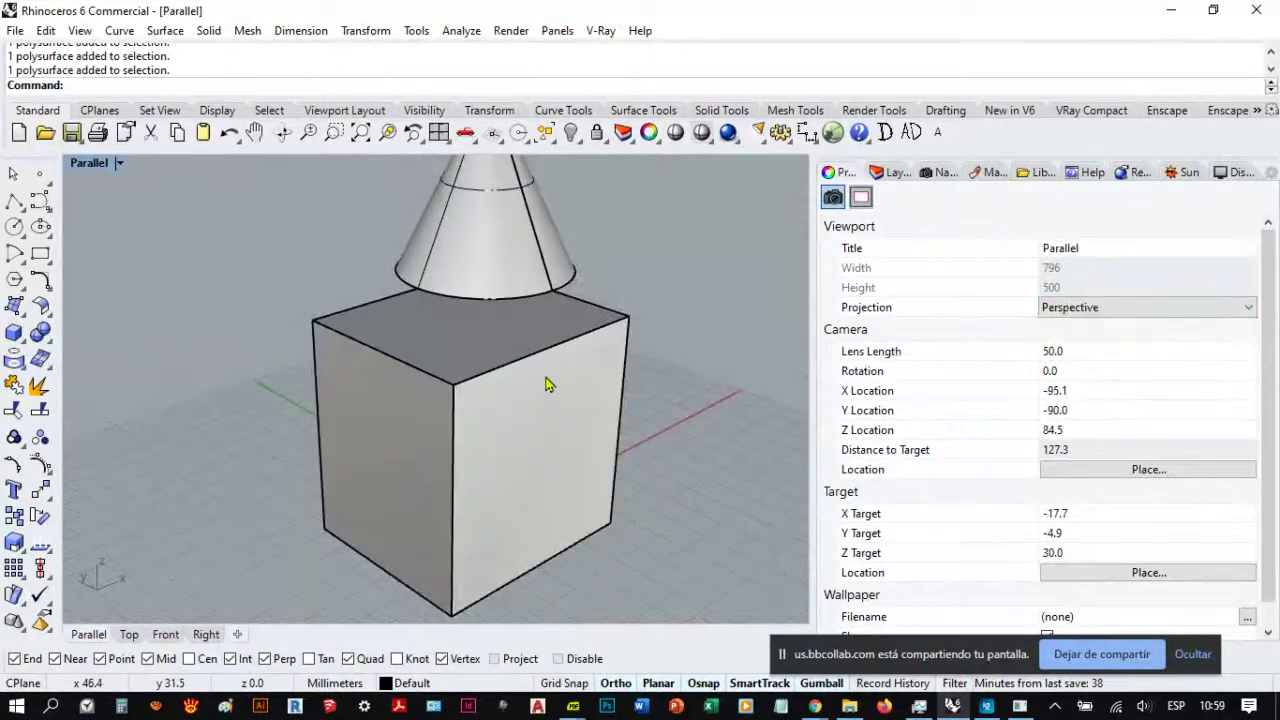
right_click_drag(630, 395, 543, 400)
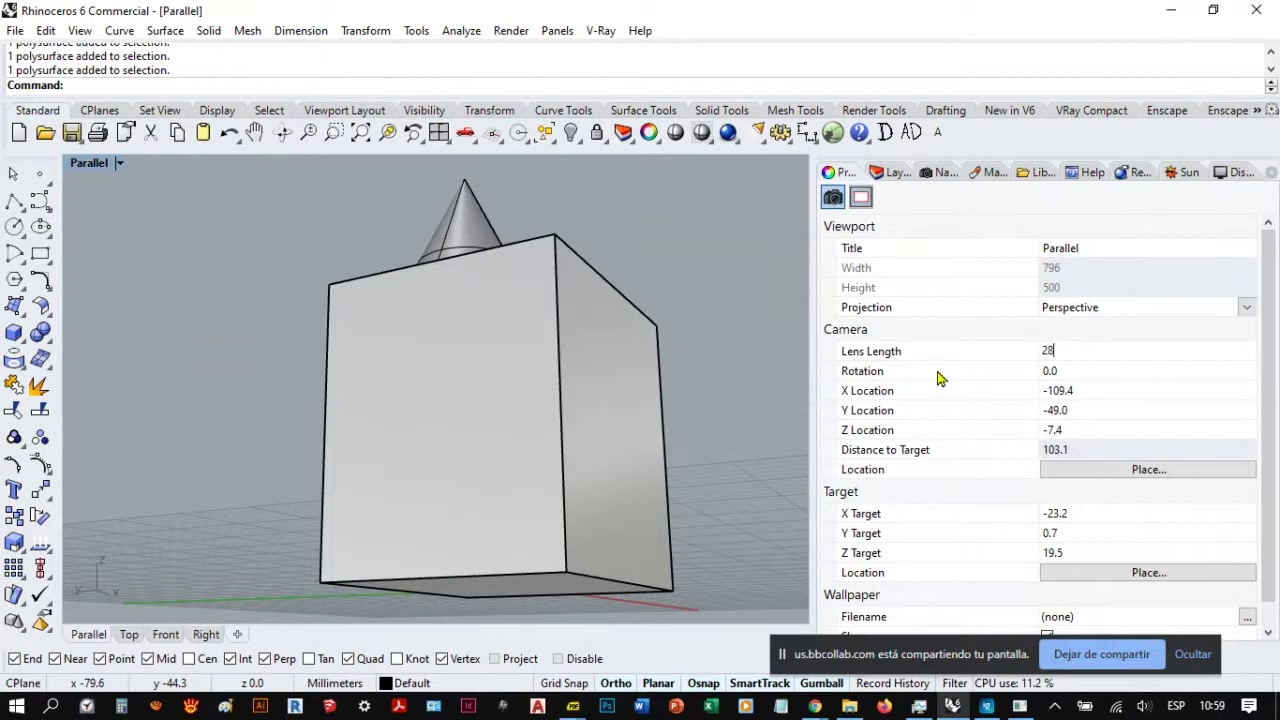
key("Return")
right_click_drag(472, 408, 481, 490)
scroll(494, 432, "up", 8)
scroll(484, 429, "down", 3)
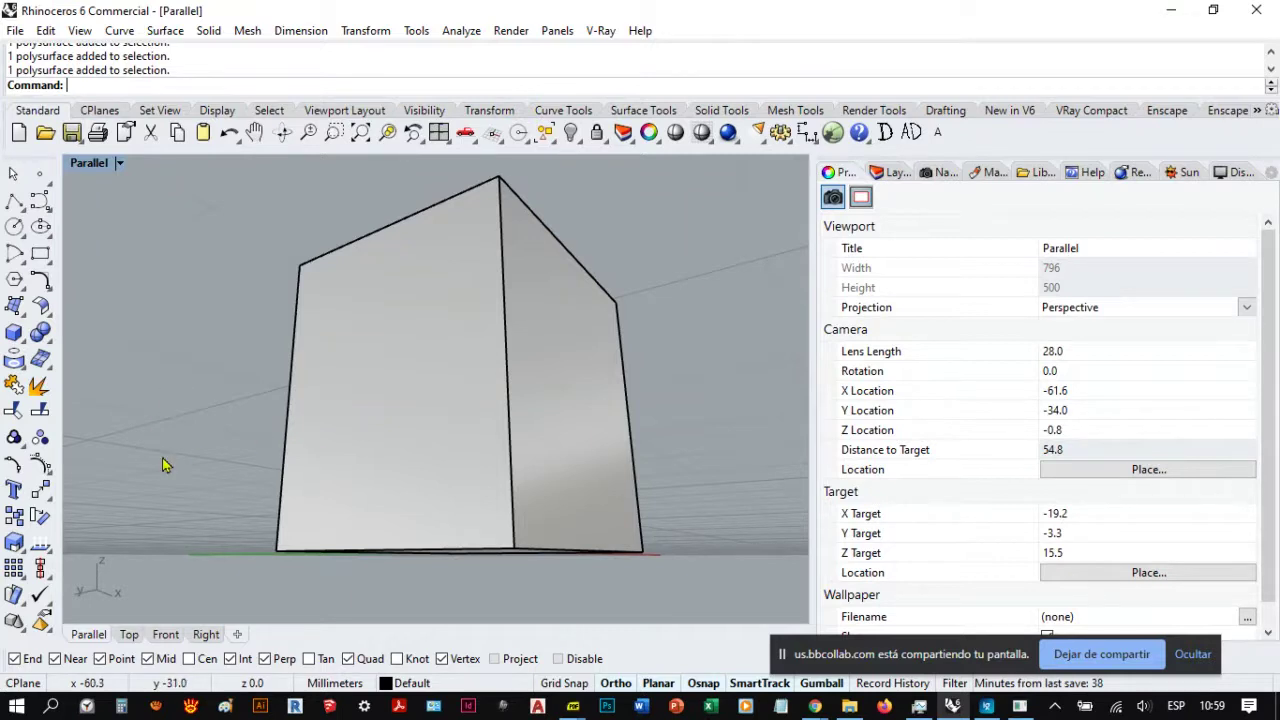
Step: Set the viewport's projection to Two Point Perspective and examine the box's vertical edges from different heights and sides
left_click(1247, 310)
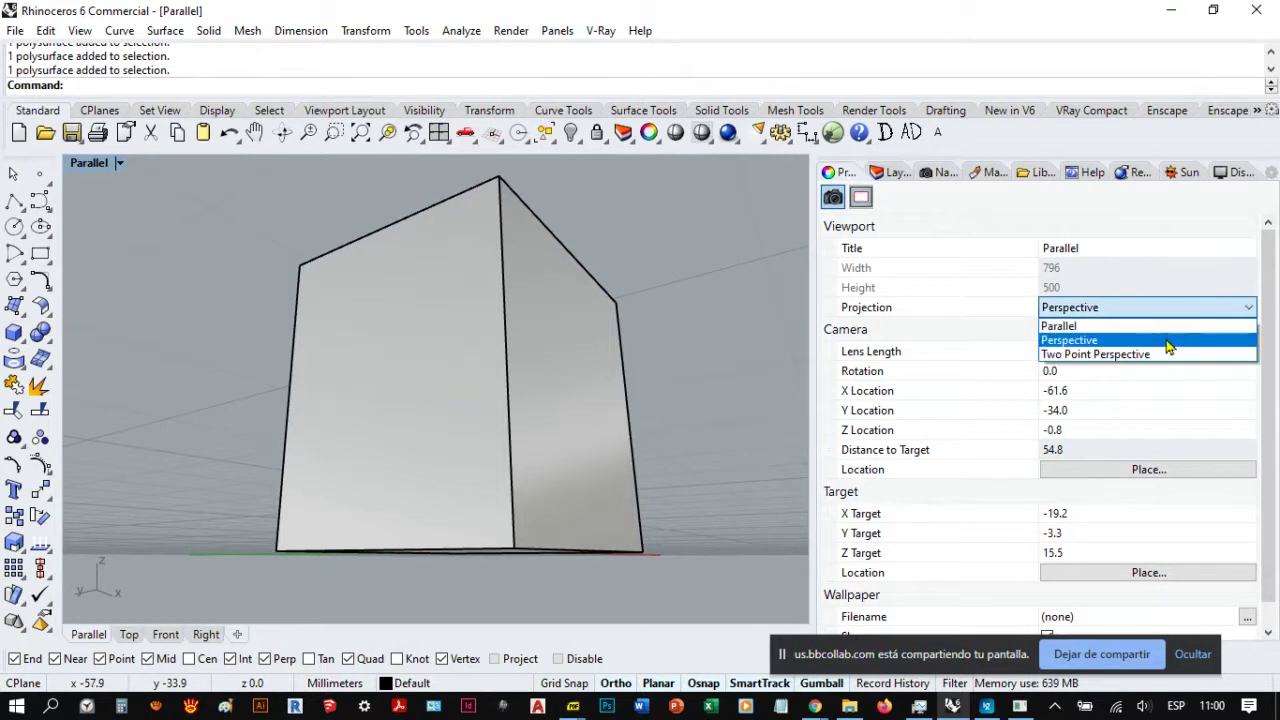
left_click(1136, 356)
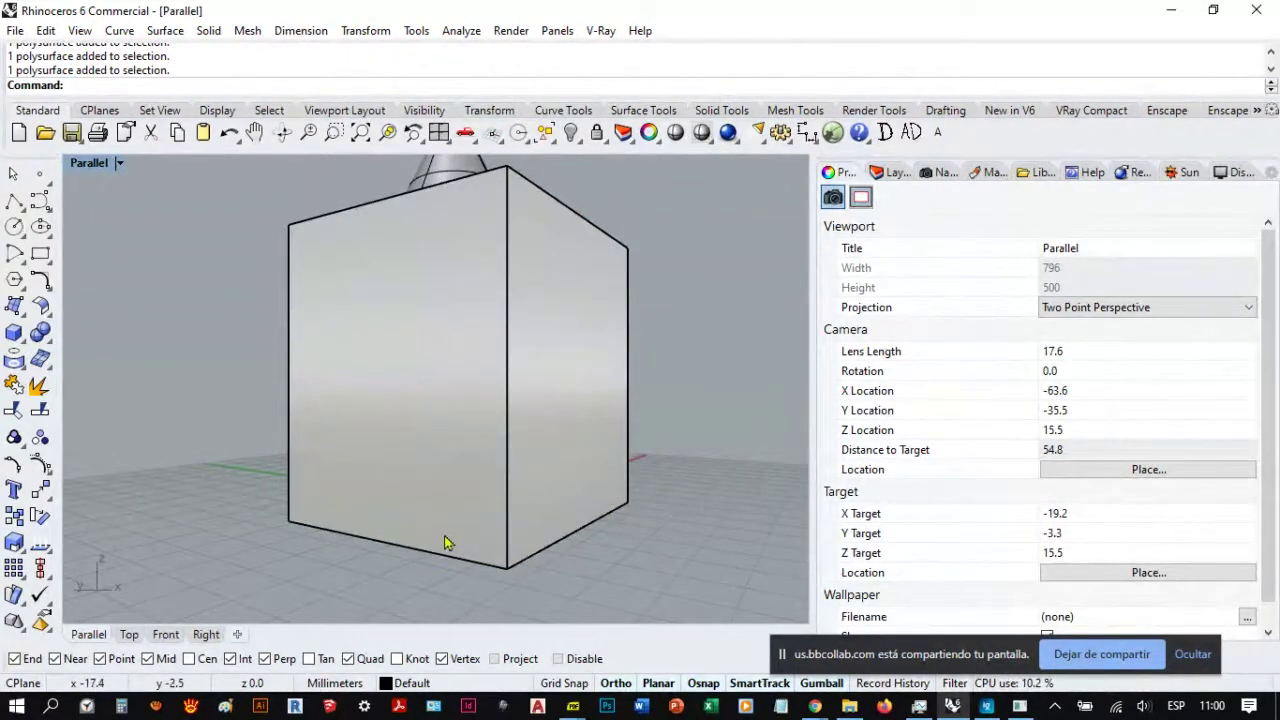
scroll(450, 545, "down", 2)
scroll(449, 471, "up", 2)
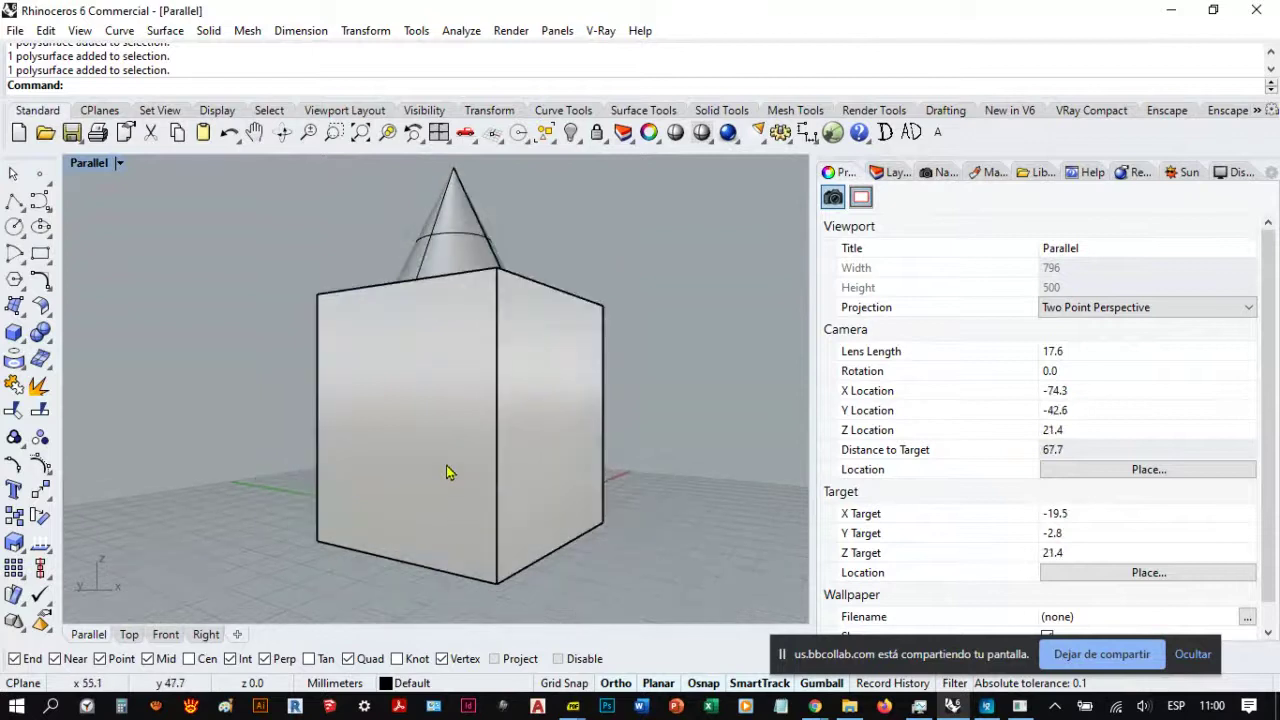
right_click_drag(463, 400, 474, 443, "shift")
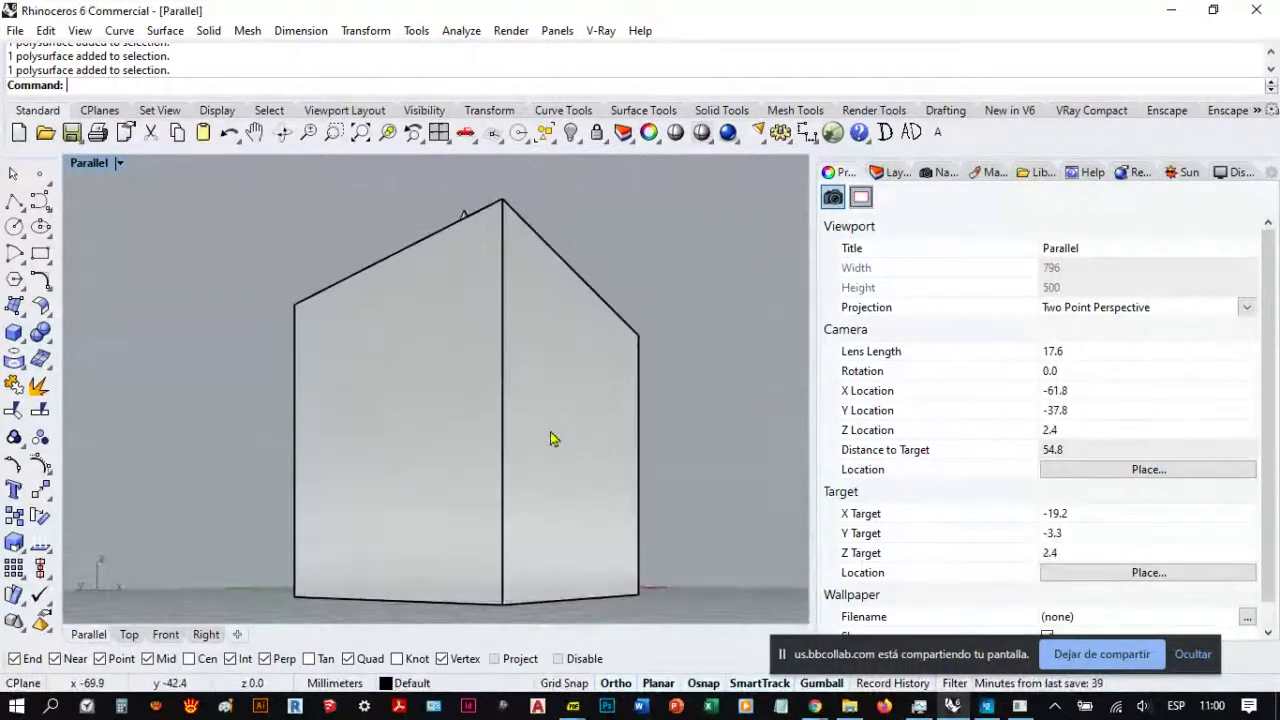
right_click_drag(358, 342, 526, 434)
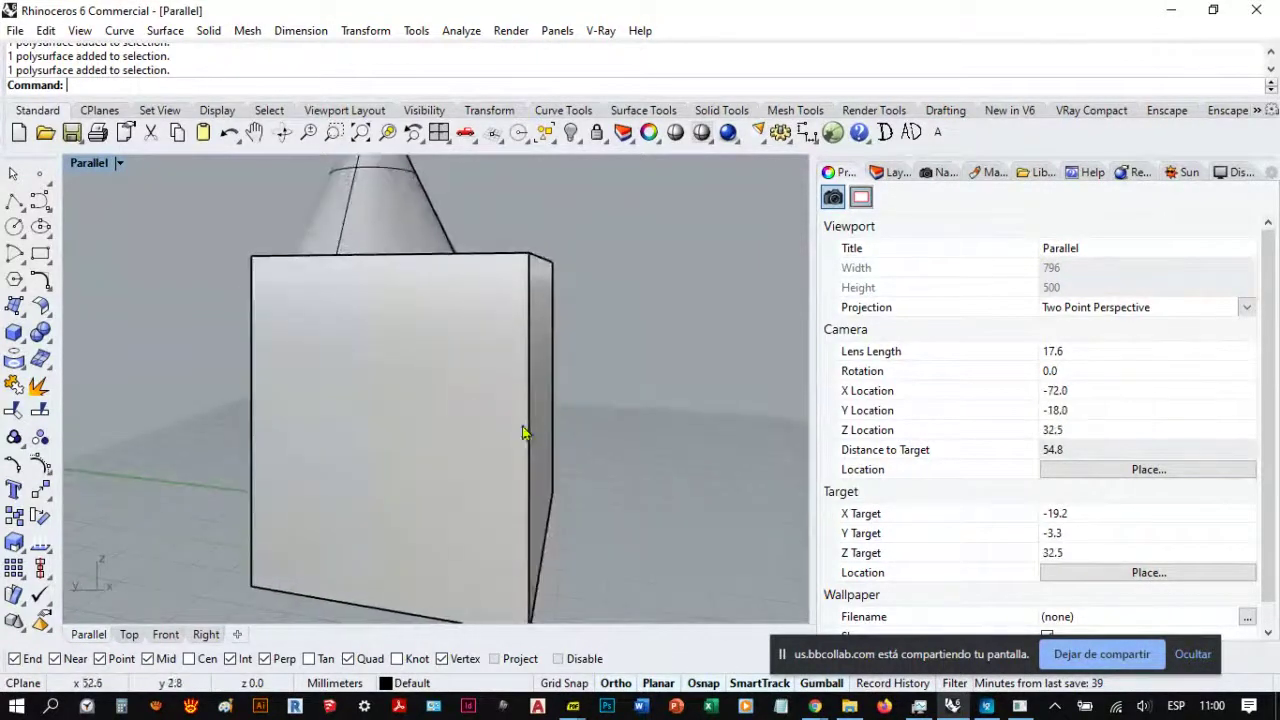
Step: Set the projection back to Perspective and examine the box and the underside of the cone from a low angle
left_click(1245, 307)
left_click(1100, 338)
right_click_drag(543, 354, 363, 403)
scroll(463, 529, "up", 2)
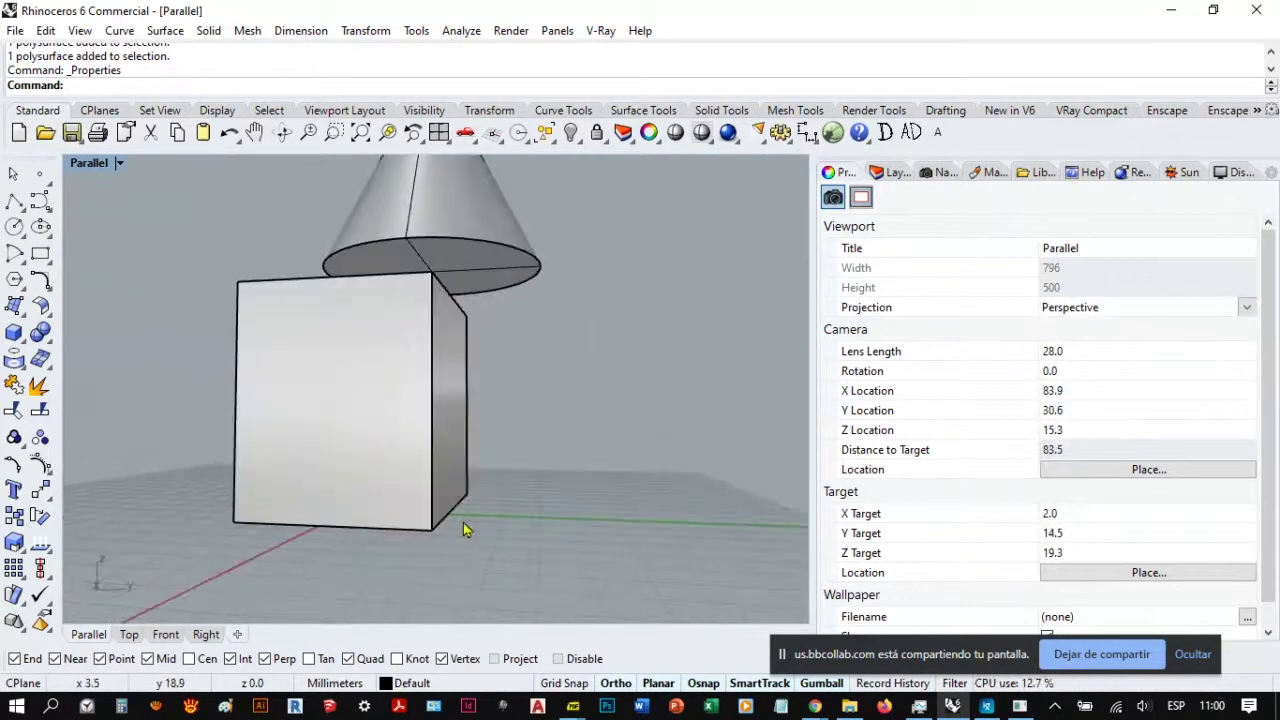
scroll(343, 498, "down", 4)
scroll(323, 504, "up", 6)
scroll(351, 541, "down", 2)
right_click_drag(351, 541, 360, 484)
Step: Compare the box and cone in Two Point Perspective, then return the viewport's projection to Perspective
left_click(1245, 309)
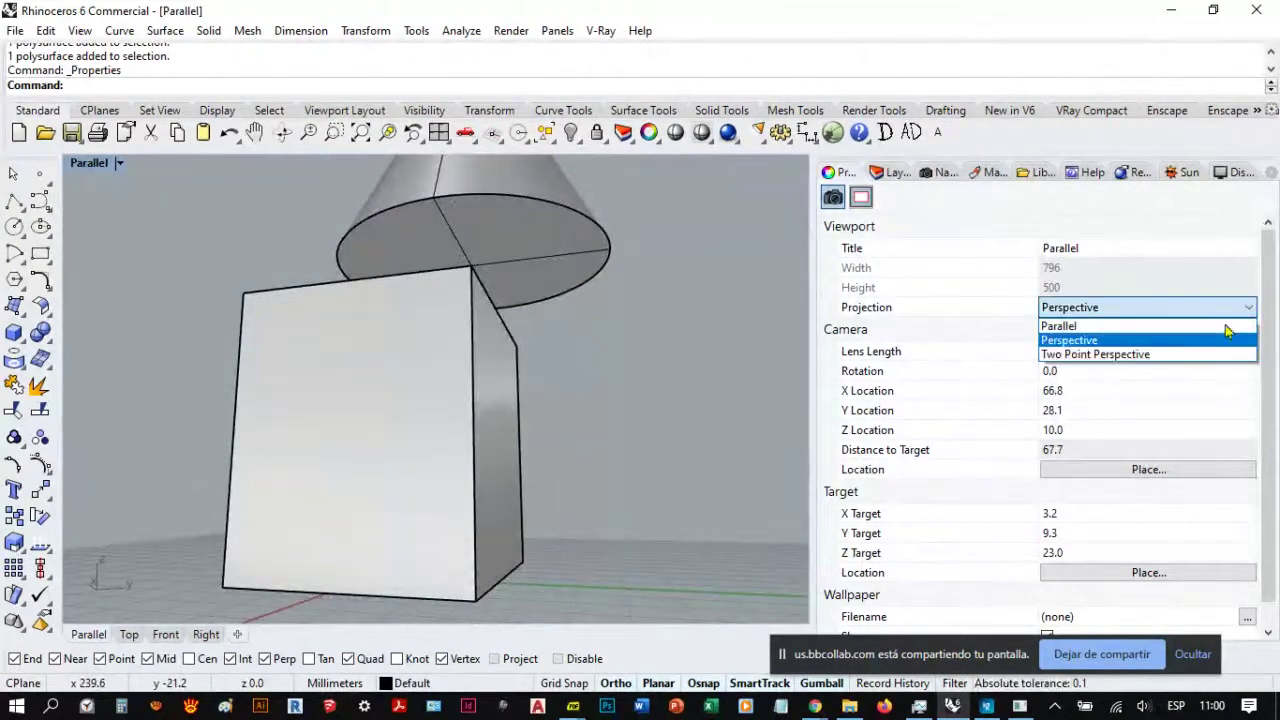
left_click(1212, 358)
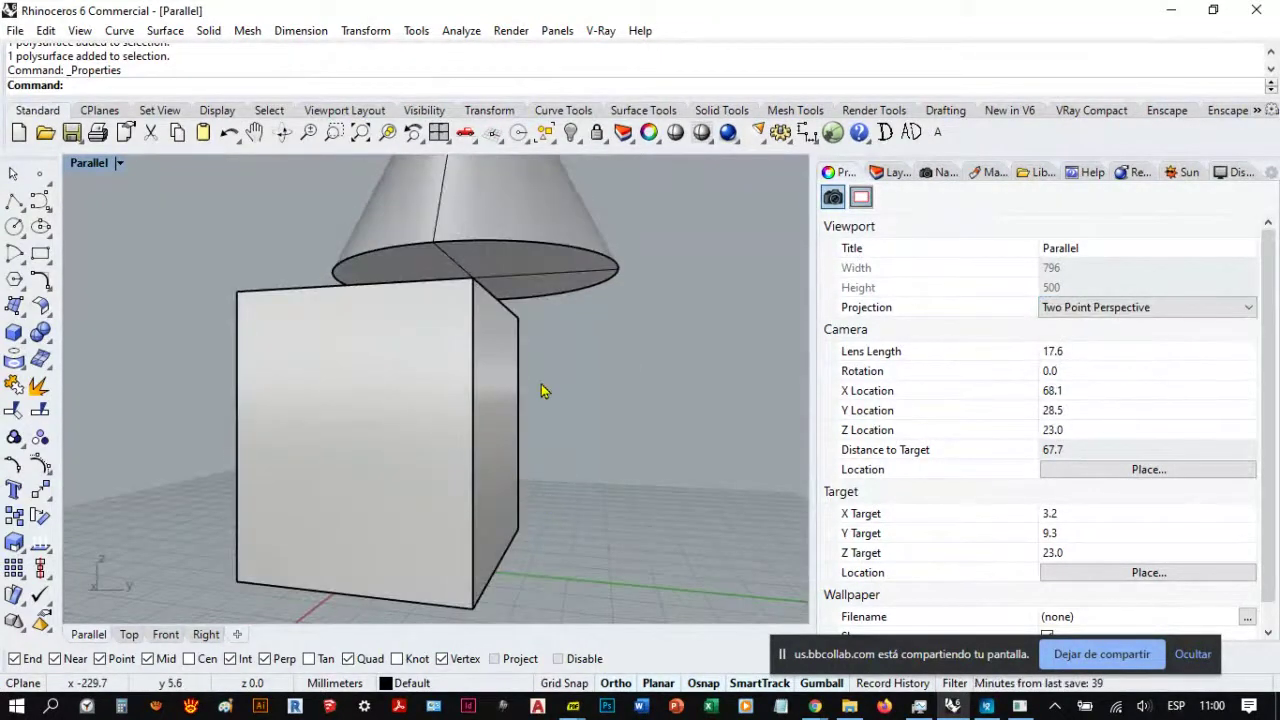
scroll(441, 522, "down", 4)
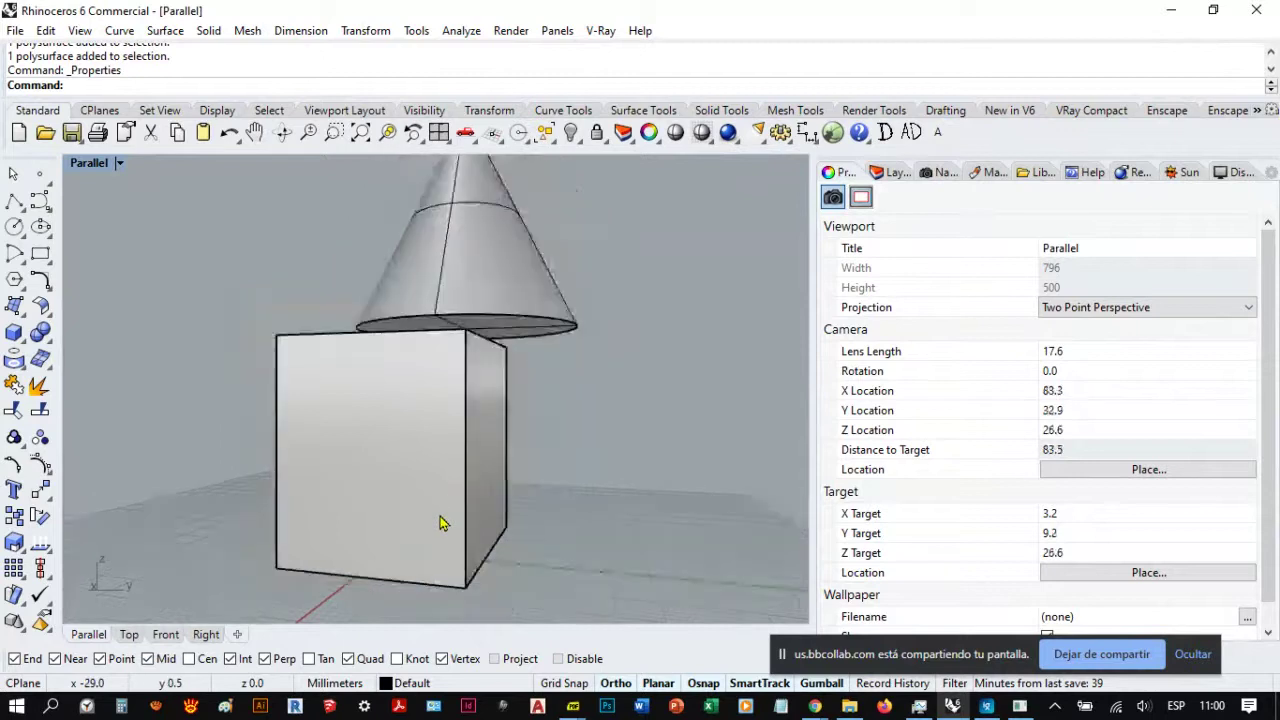
scroll(508, 457, "up", 3)
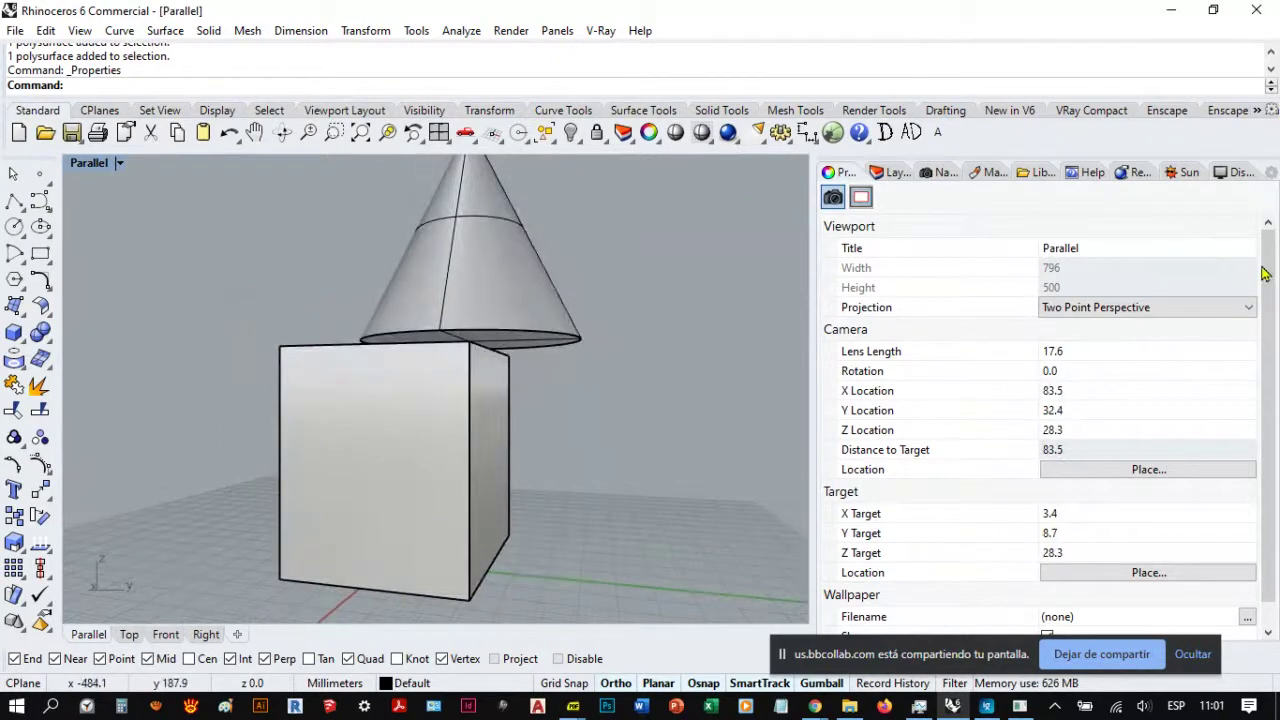
left_click(1150, 308)
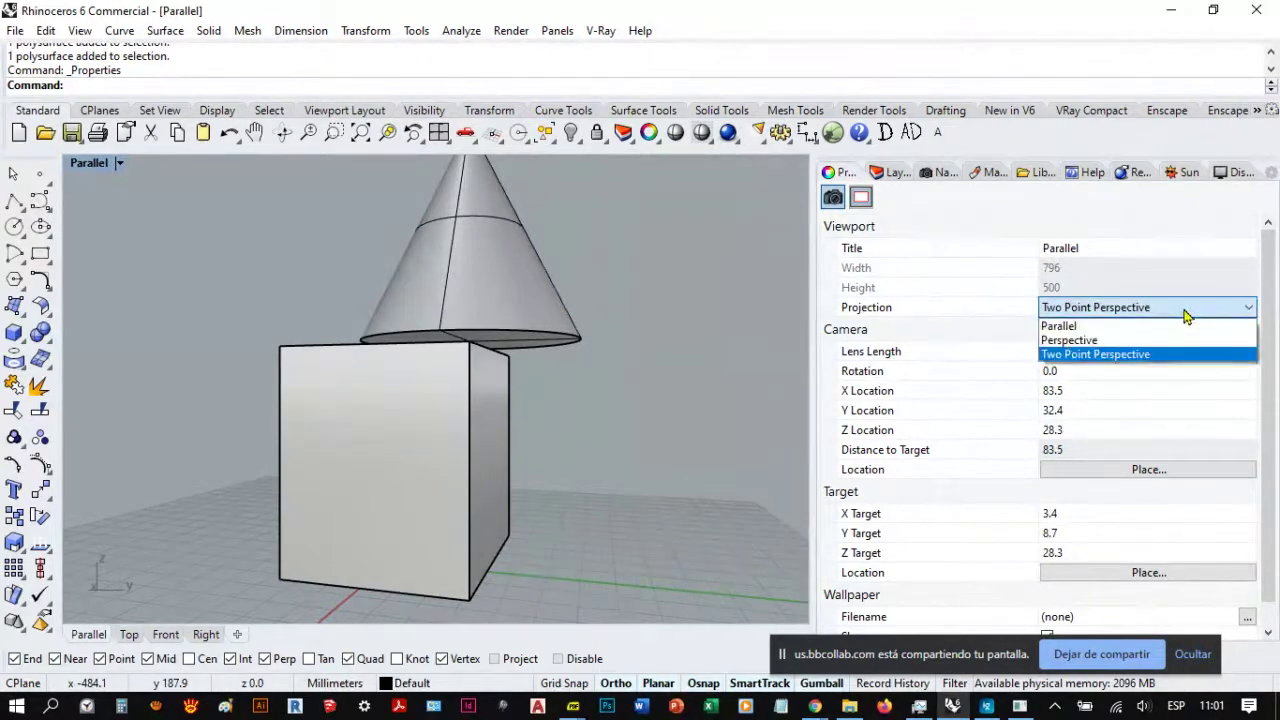
left_click(1110, 343)
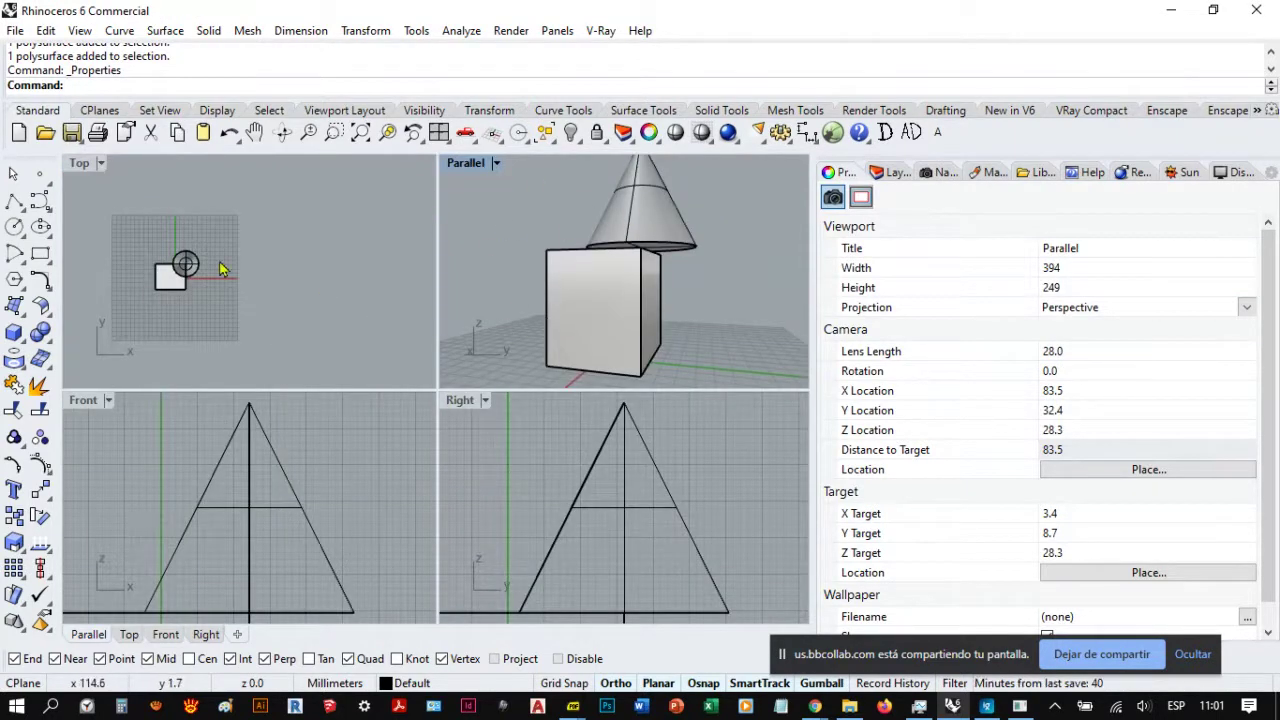
Step: Maximize the Top viewport, set its projection to Perspective and orbit it to show the box and cone in 3D
double_click(79, 164)
scroll(200, 400, "up", 8)
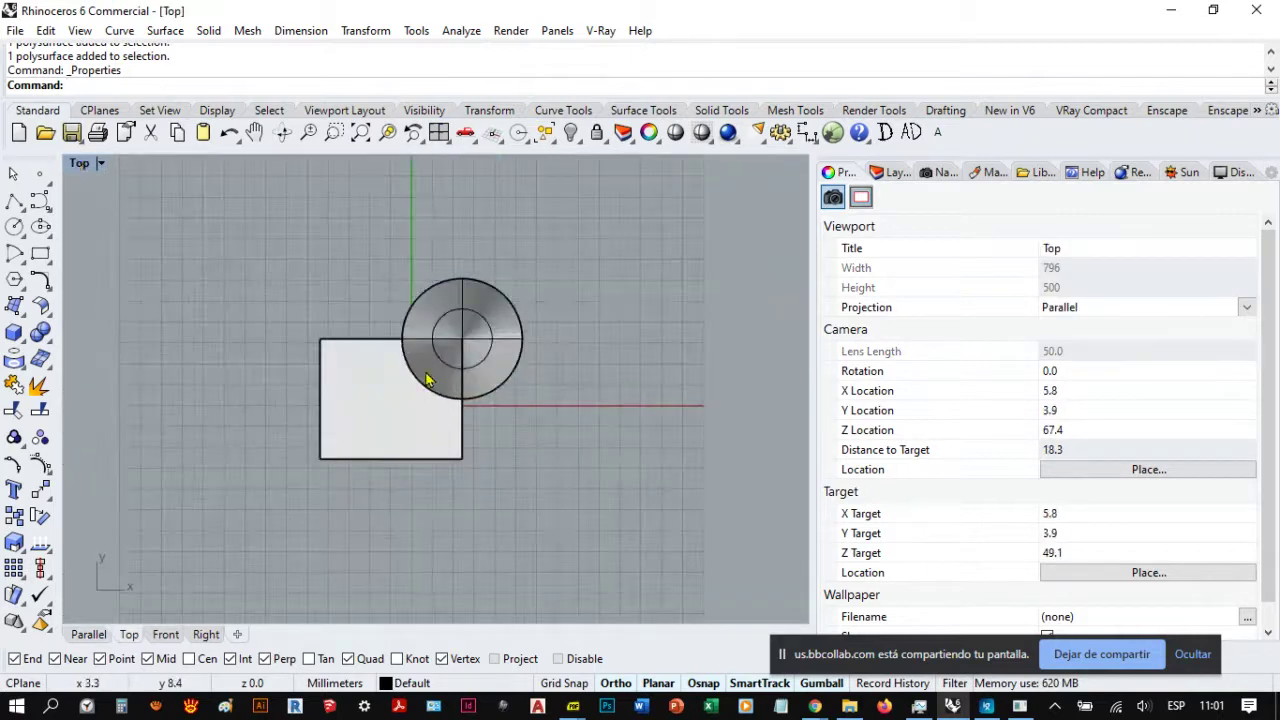
scroll(365, 432, "down", 3)
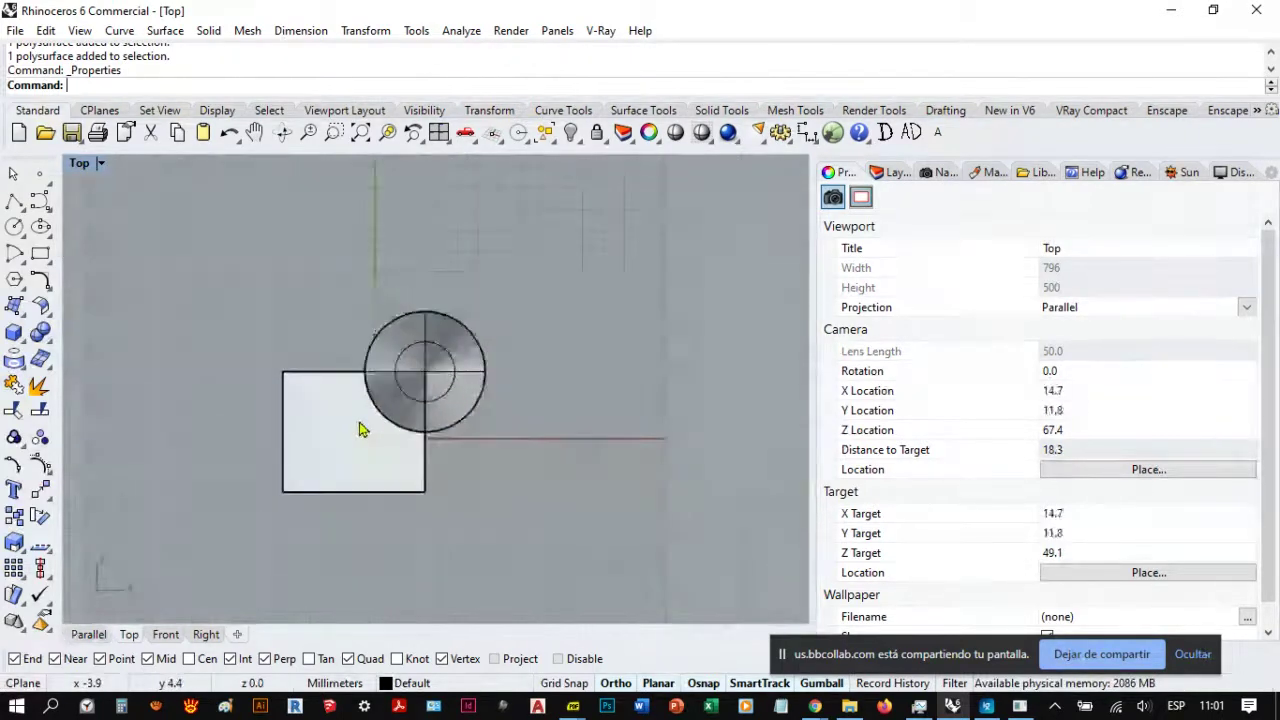
scroll(360, 428, "up", 3)
left_click(1246, 310)
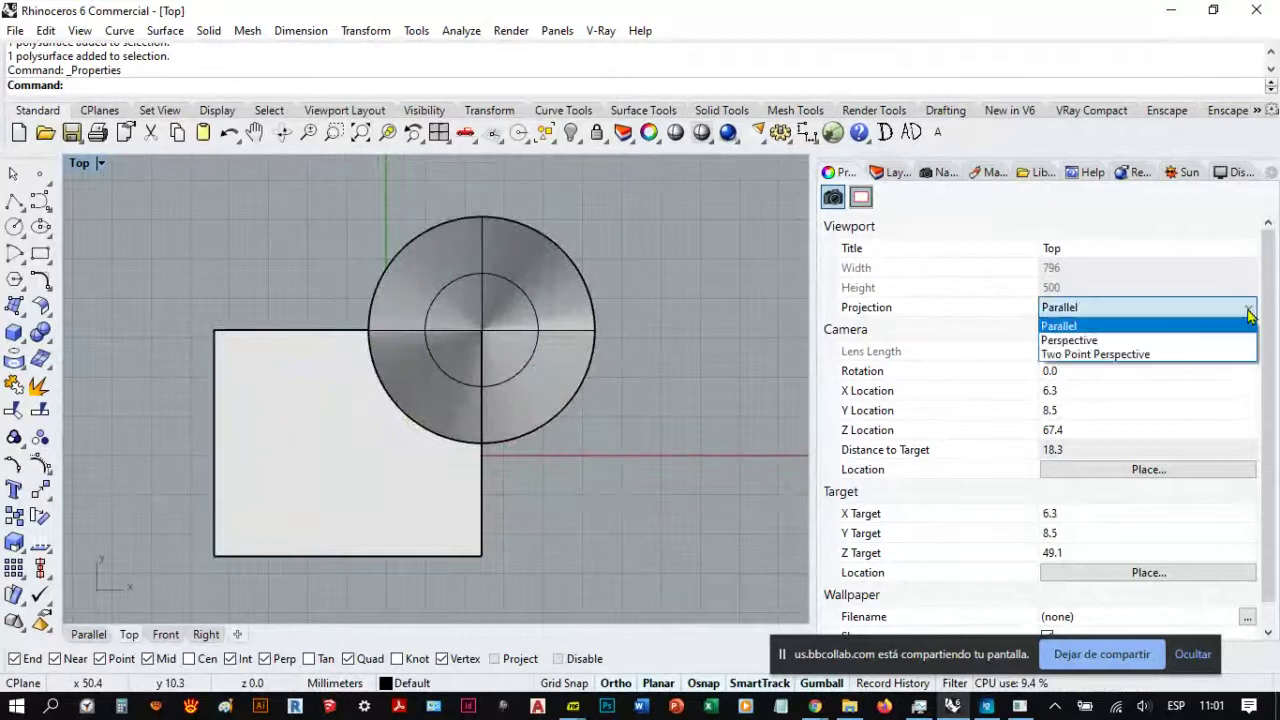
left_click(1088, 342)
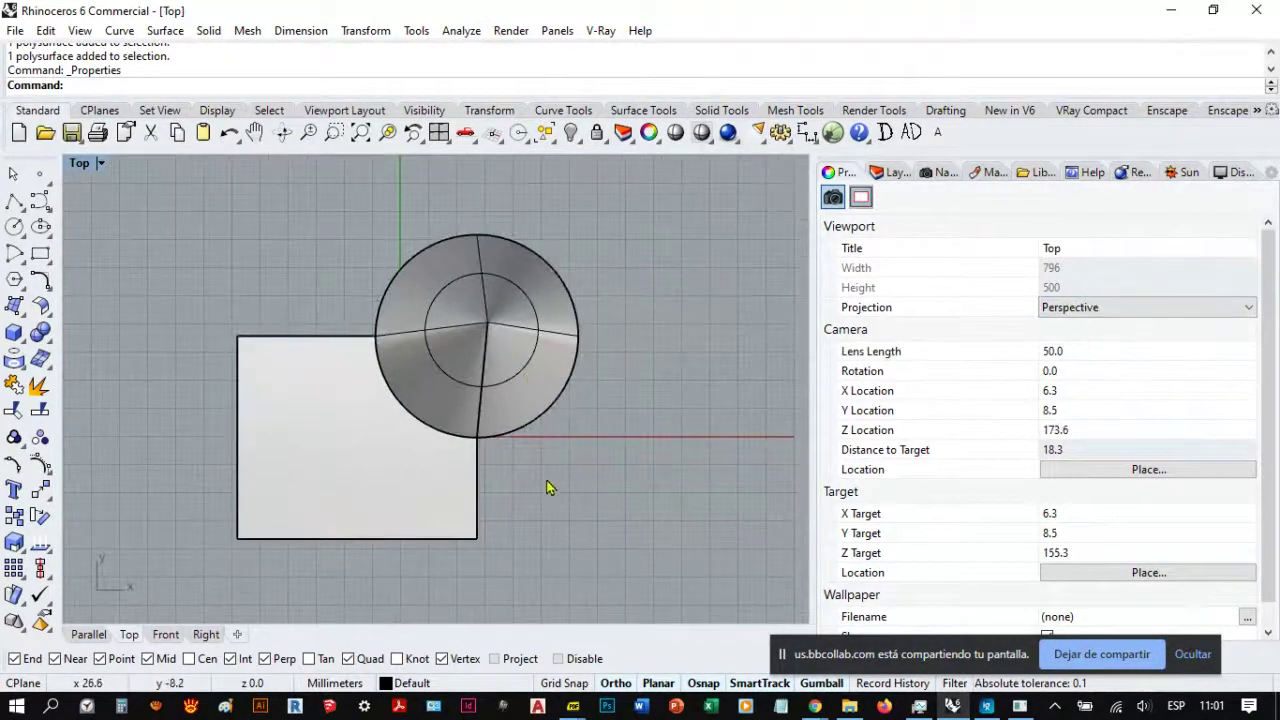
right_click_drag(523, 554, 368, 516)
scroll(368, 516, "down", 15)
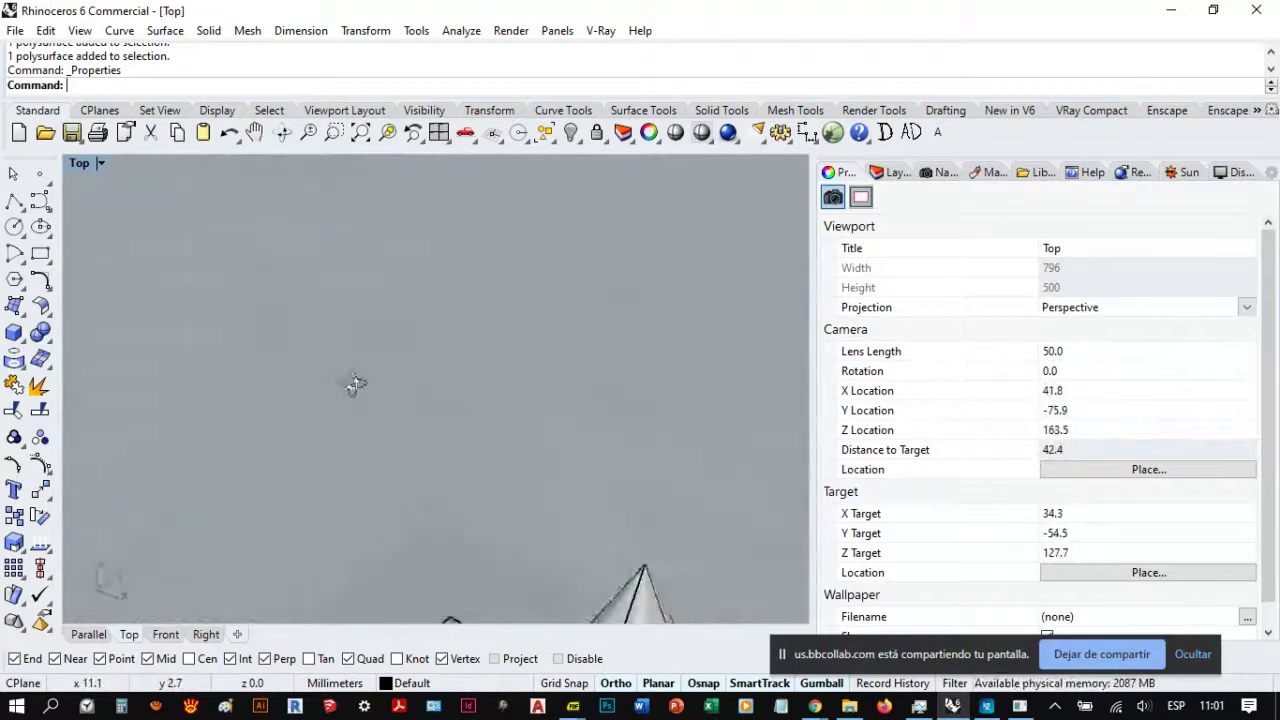
scroll(410, 470, "up", 7)
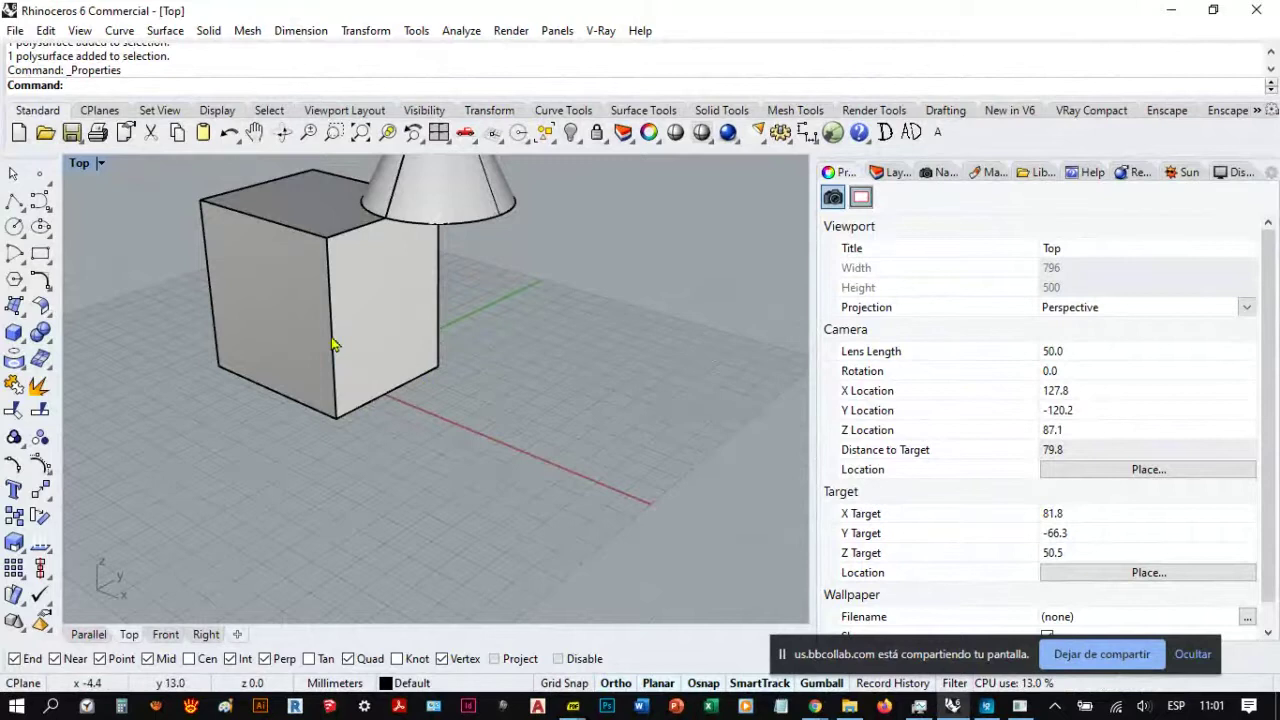
Step: Restore the orbited viewport to the standard Top view and frame the box and cone
left_click(101, 166)
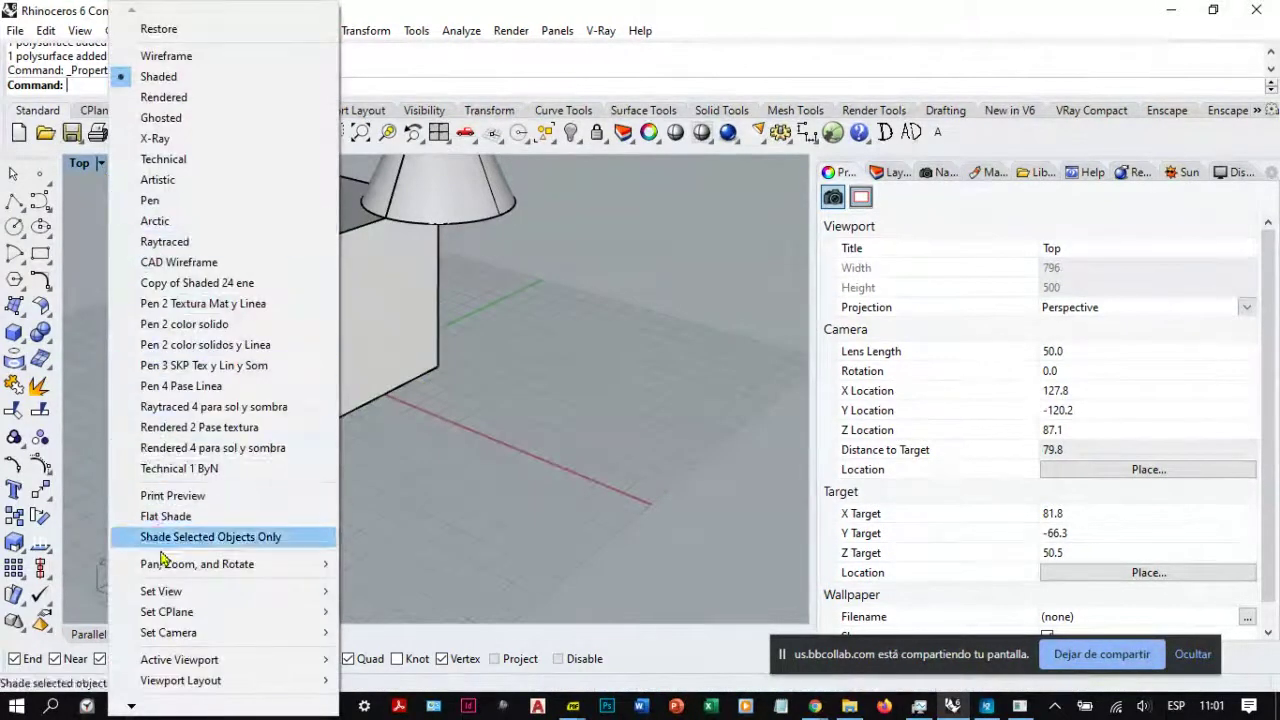
mouse_move(166, 597)
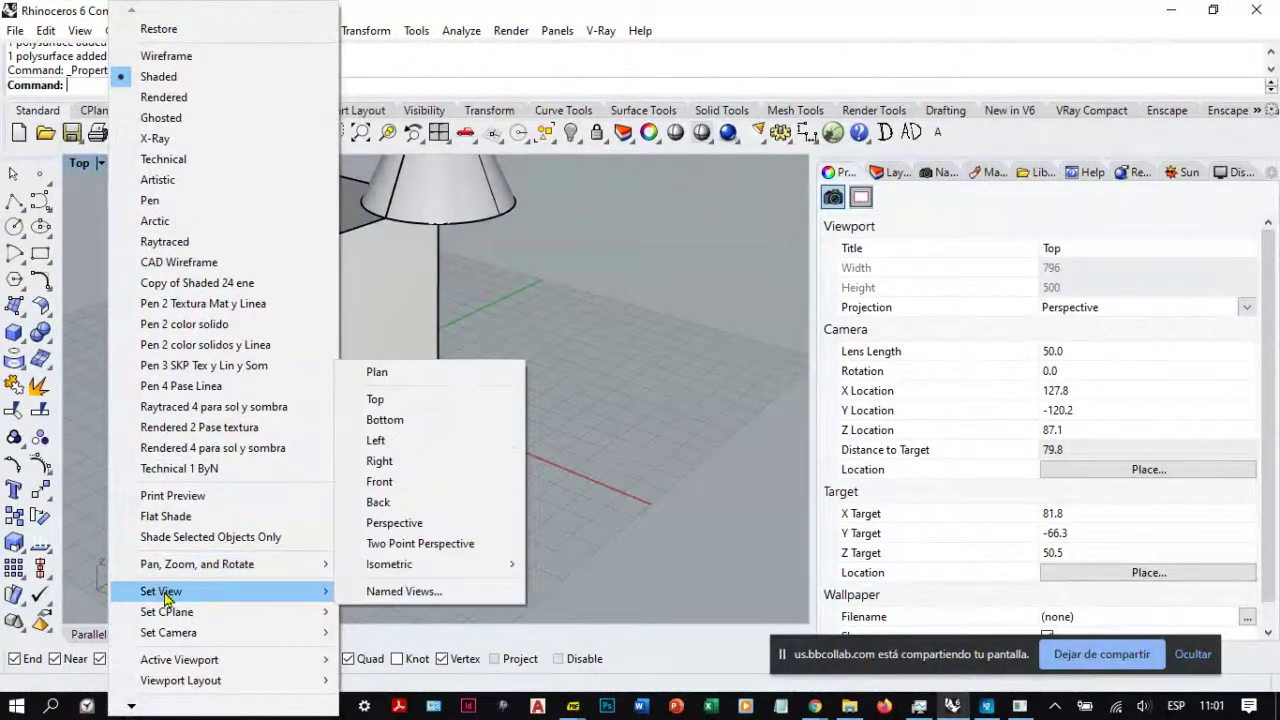
left_click(387, 405)
scroll(580, 477, "down", 5)
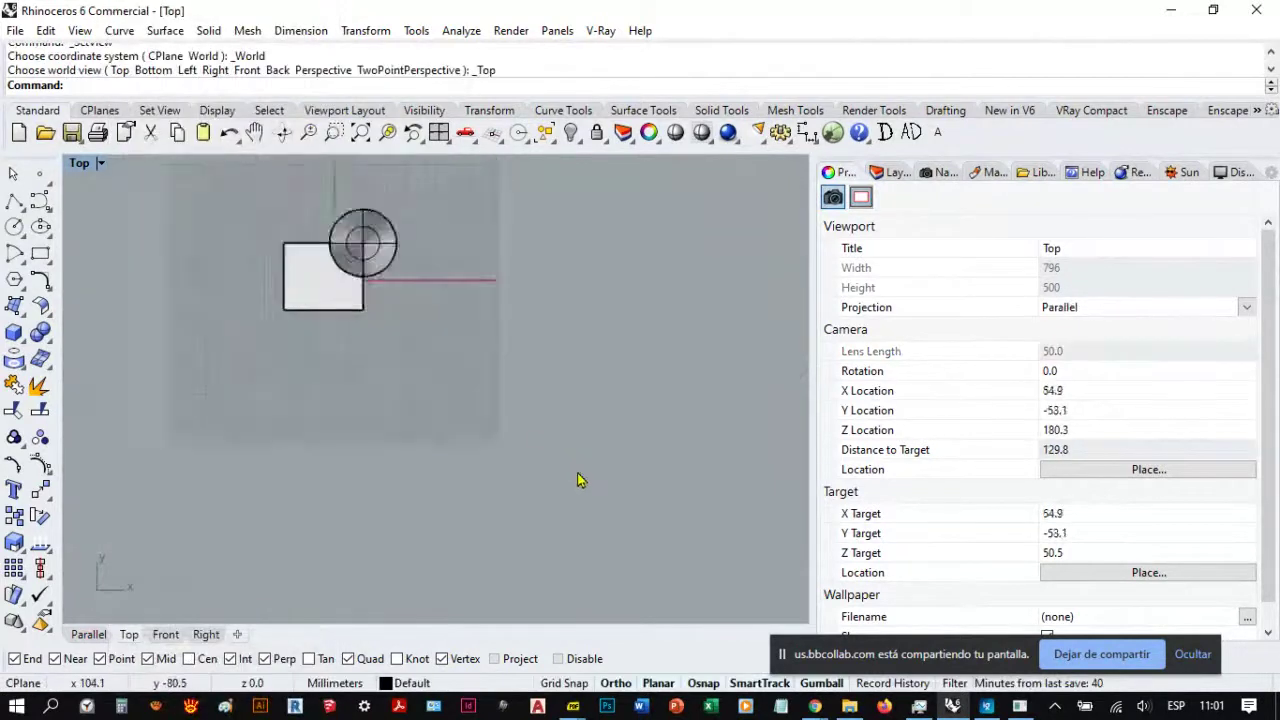
scroll(450, 380, "up", 5)
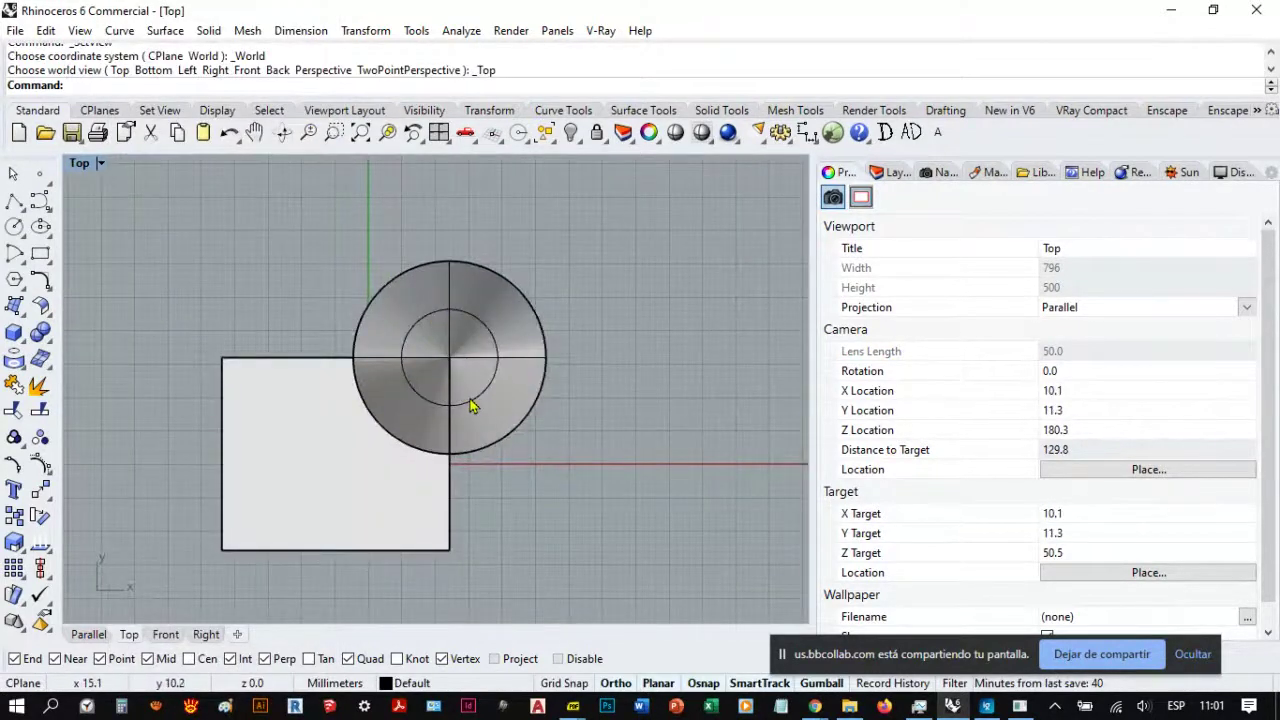
scroll(425, 388, "up", 3)
scroll(417, 340, "down", 2)
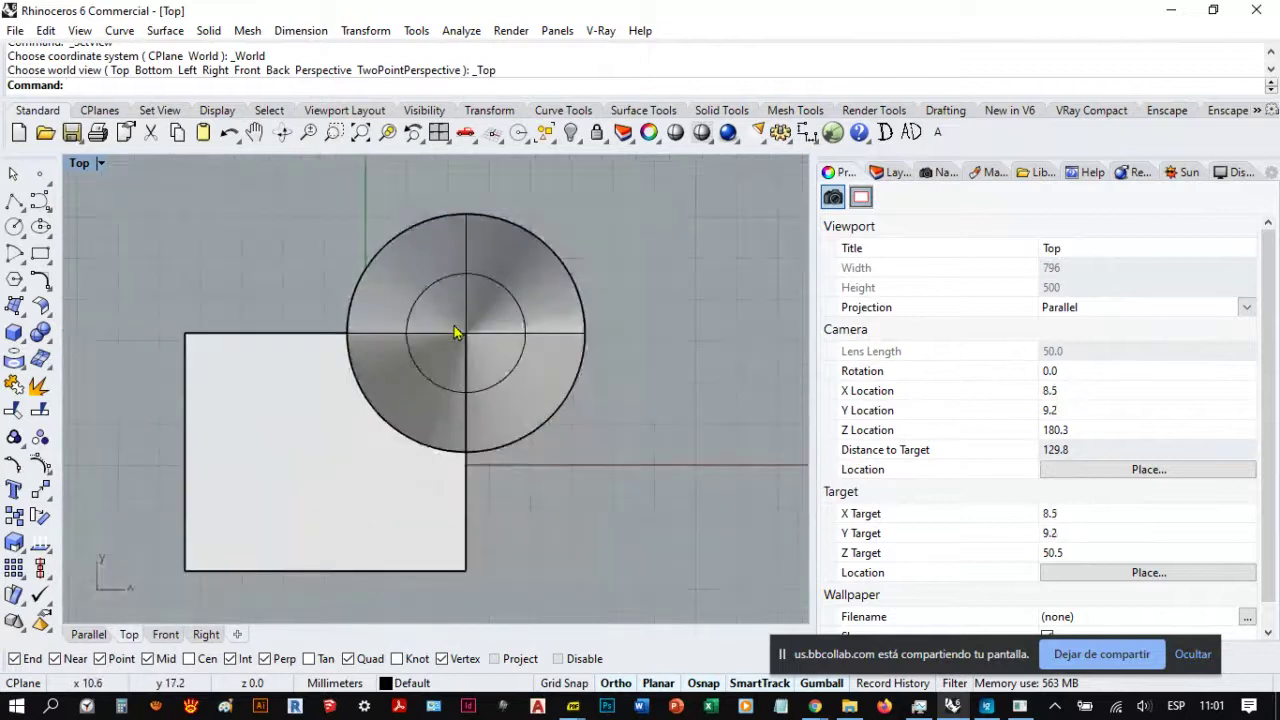
Step: Set the Top viewport's display mode to Wireframe and return to the four-viewport layout with the perspective viewport active
left_click(102, 165)
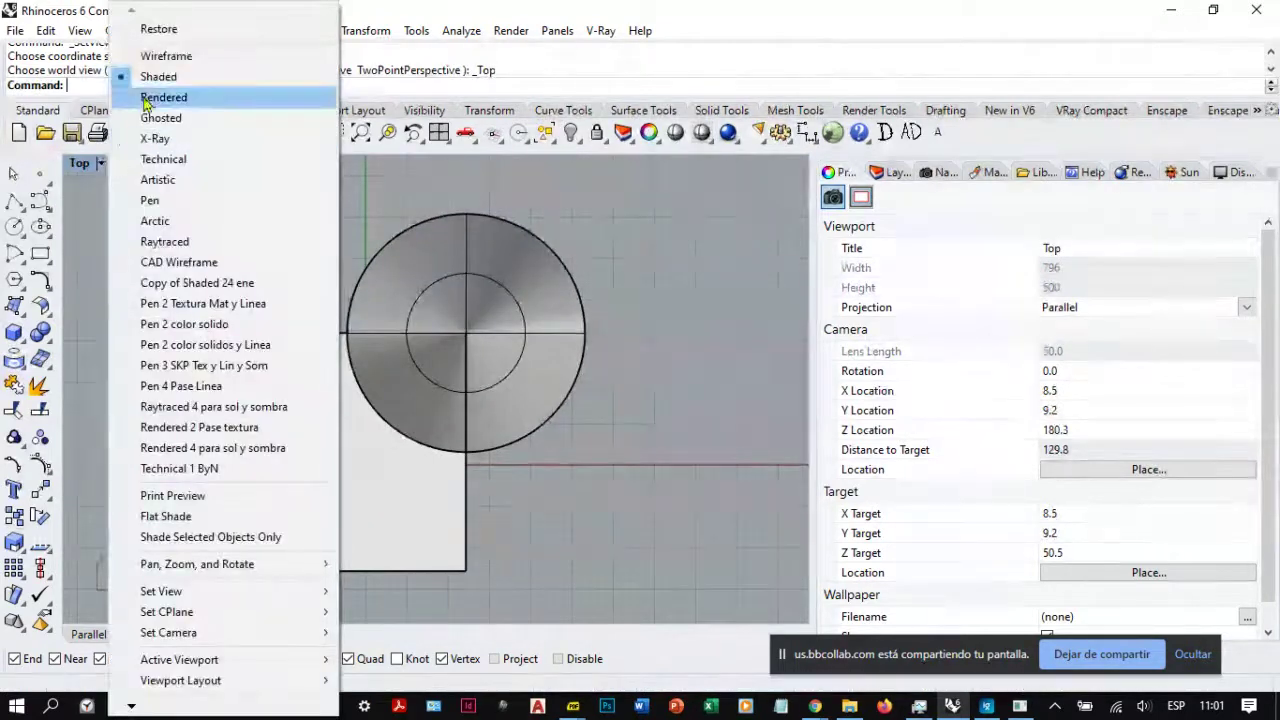
left_click(153, 62)
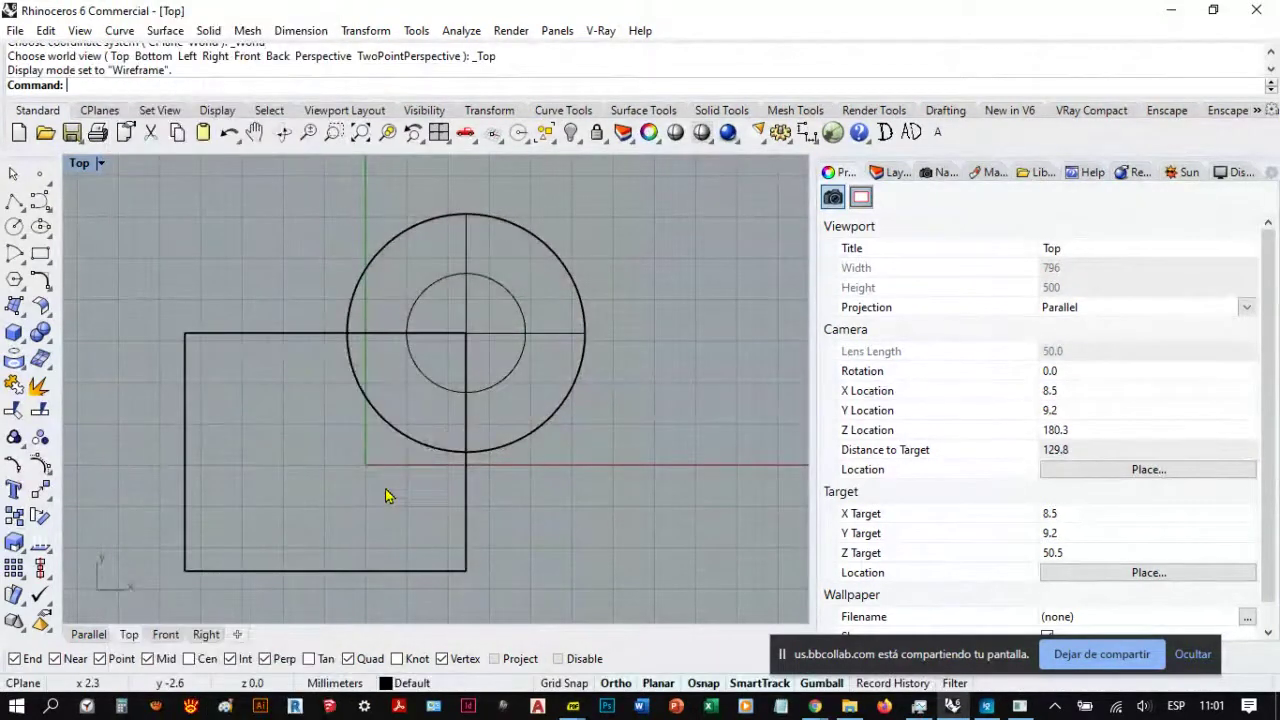
scroll(386, 494, "down", 2)
double_click(80, 165)
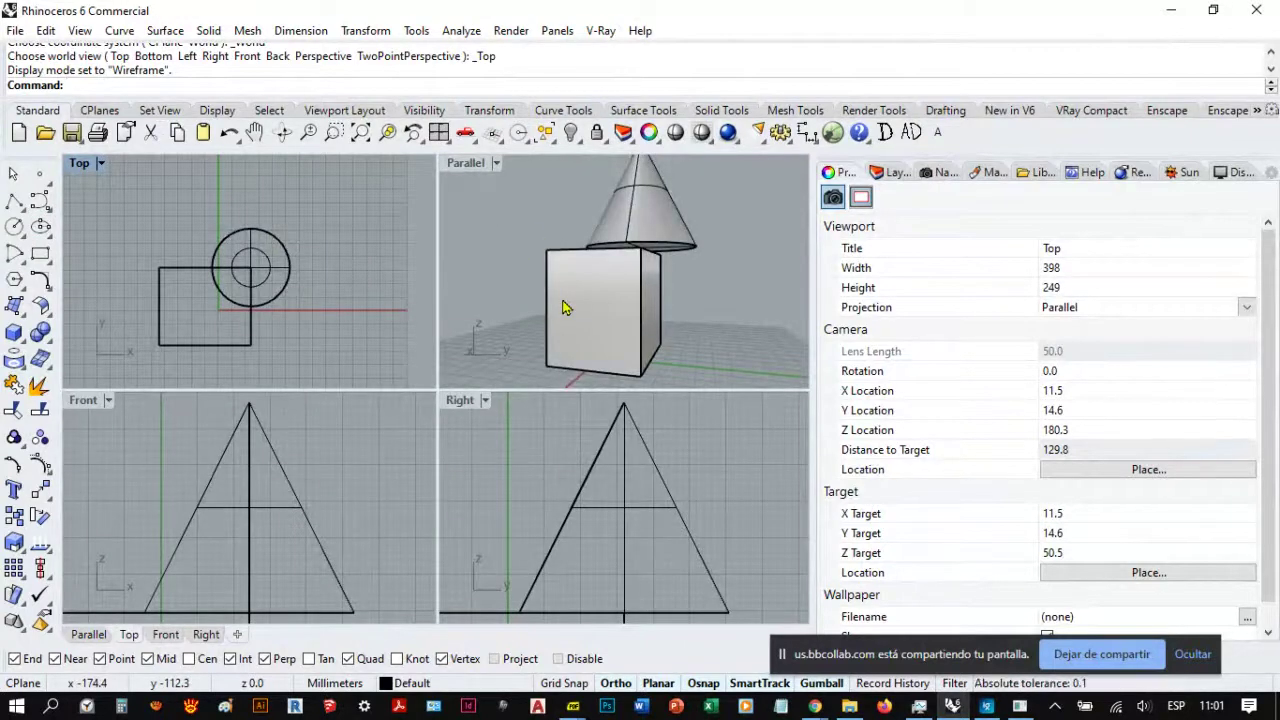
left_click(732, 264)
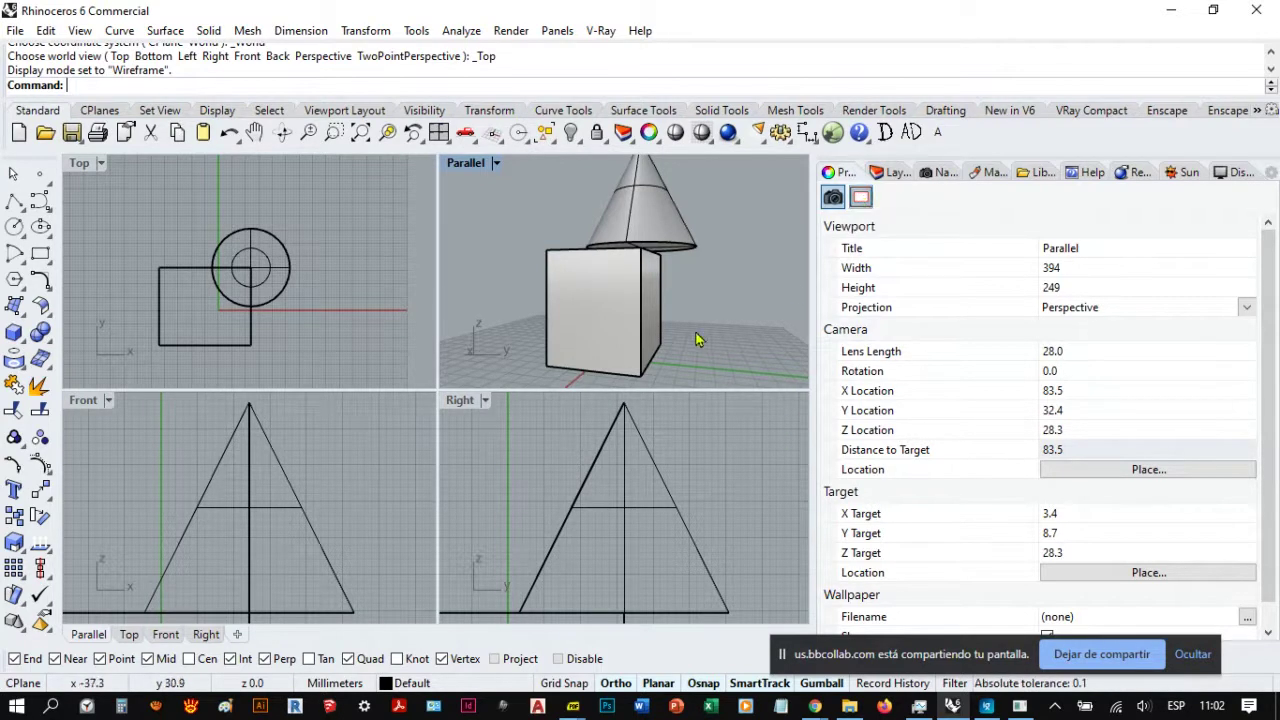
right_click_drag(672, 293, 794, 294)
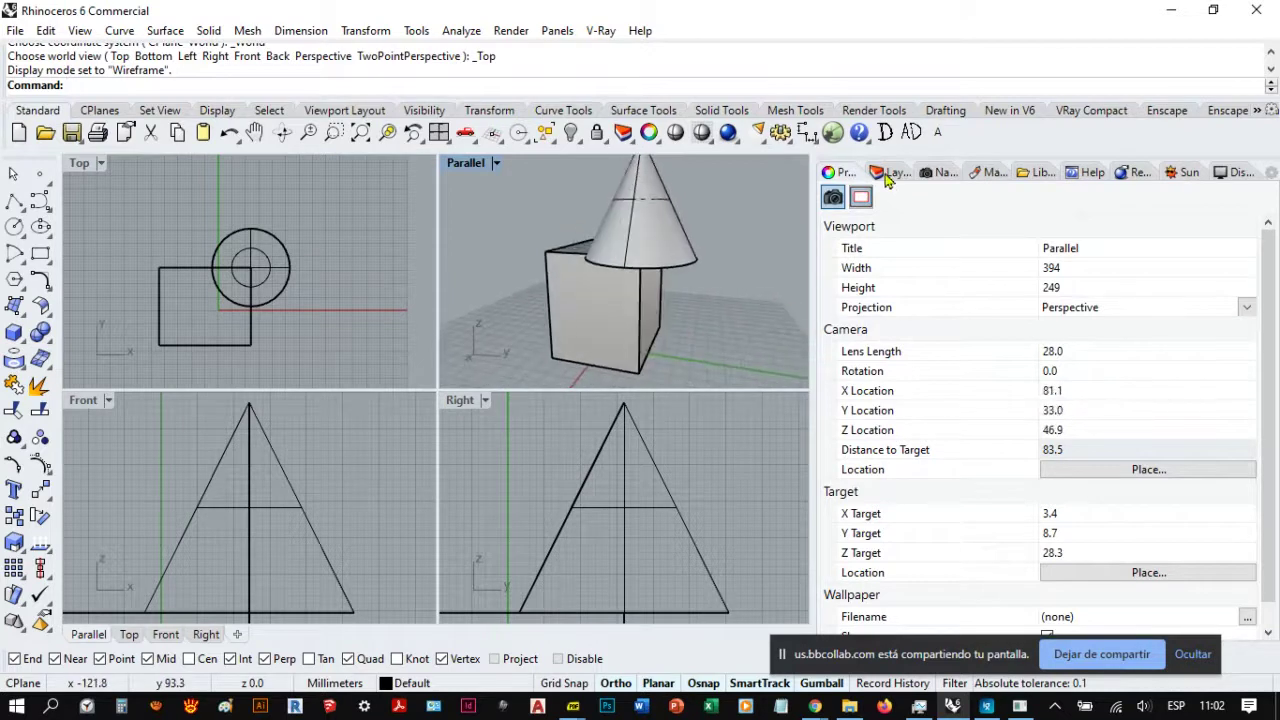
Step: Detach the Layers panel as a floating window, close it and reopen it
left_click(884, 174)
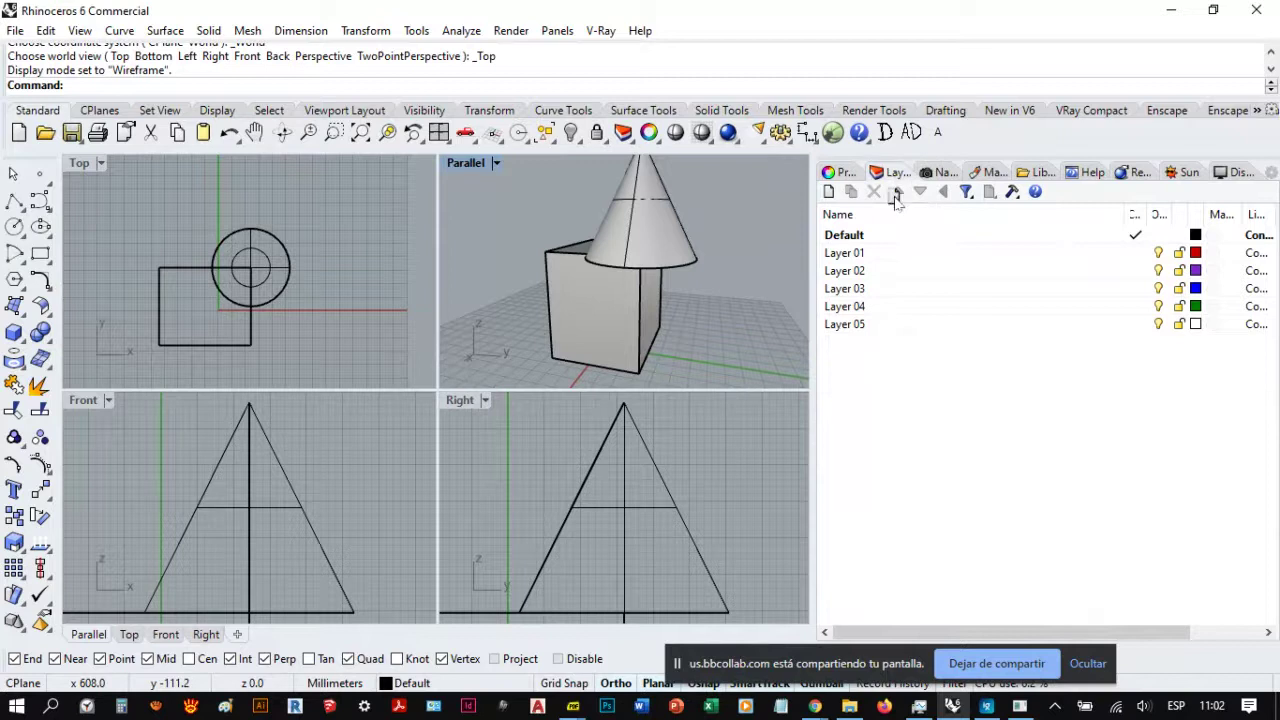
left_click_drag(499, 251, 505, 255)
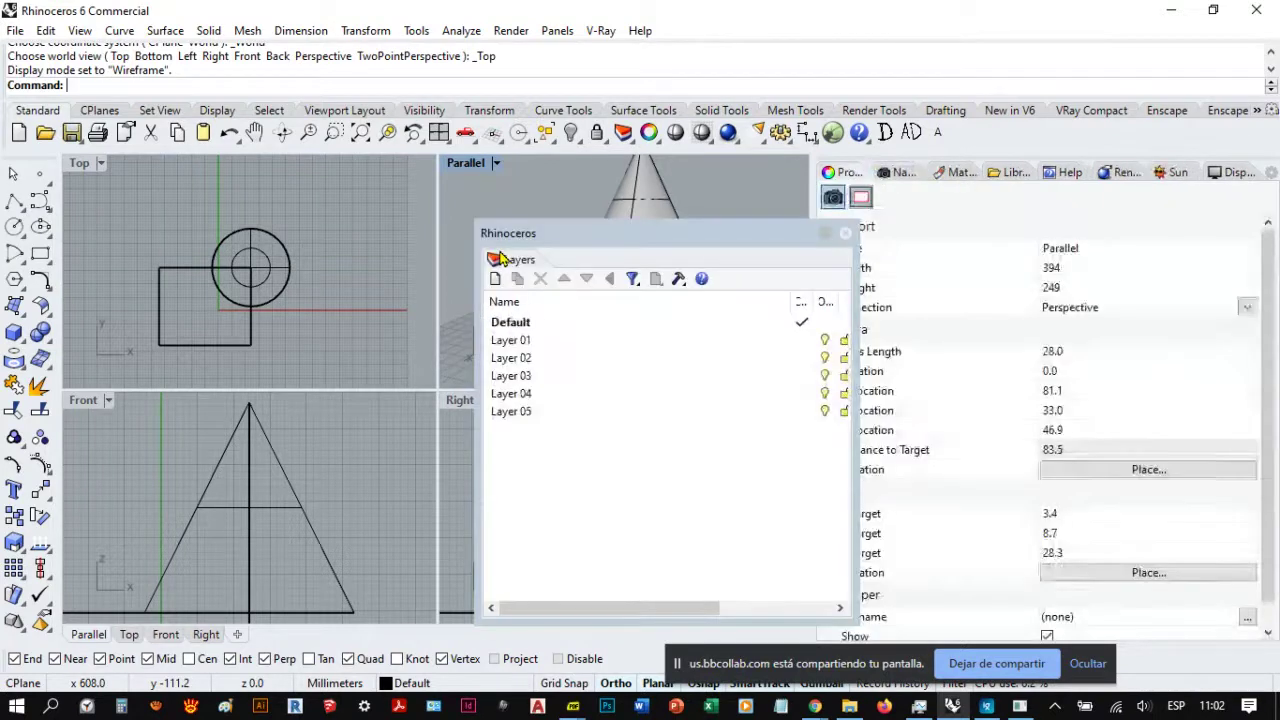
left_click(831, 231)
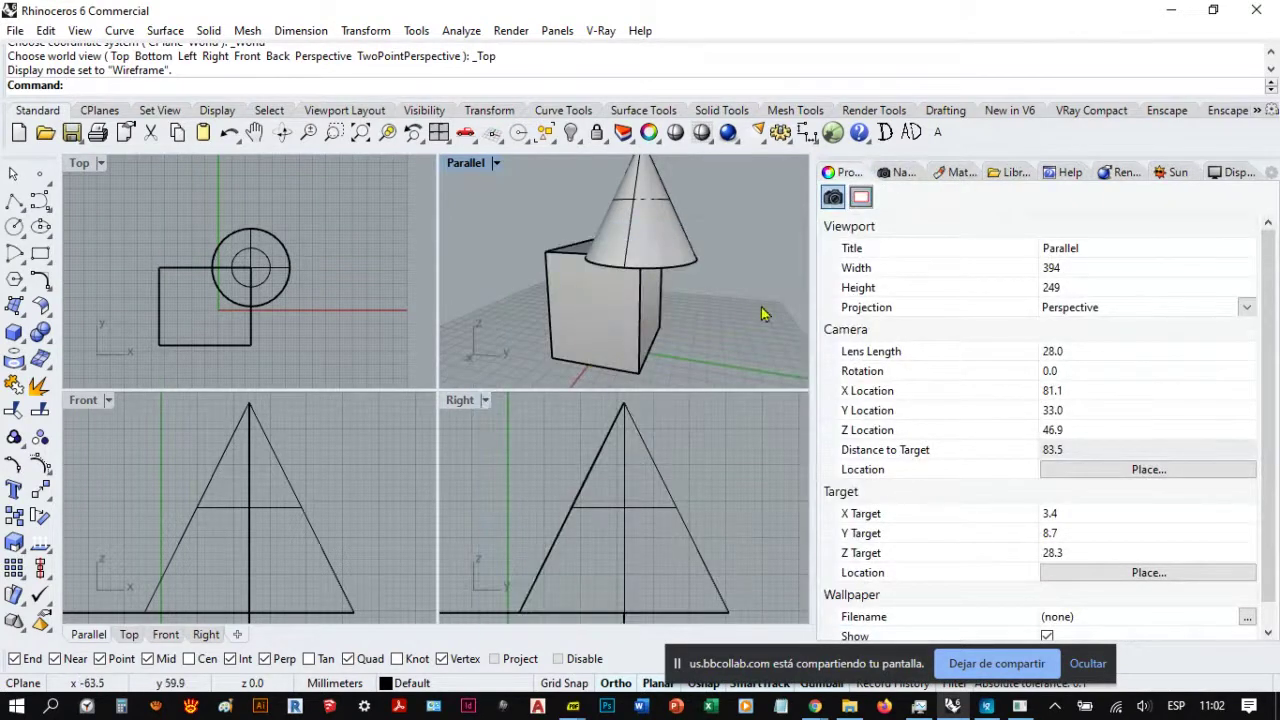
left_click(622, 134)
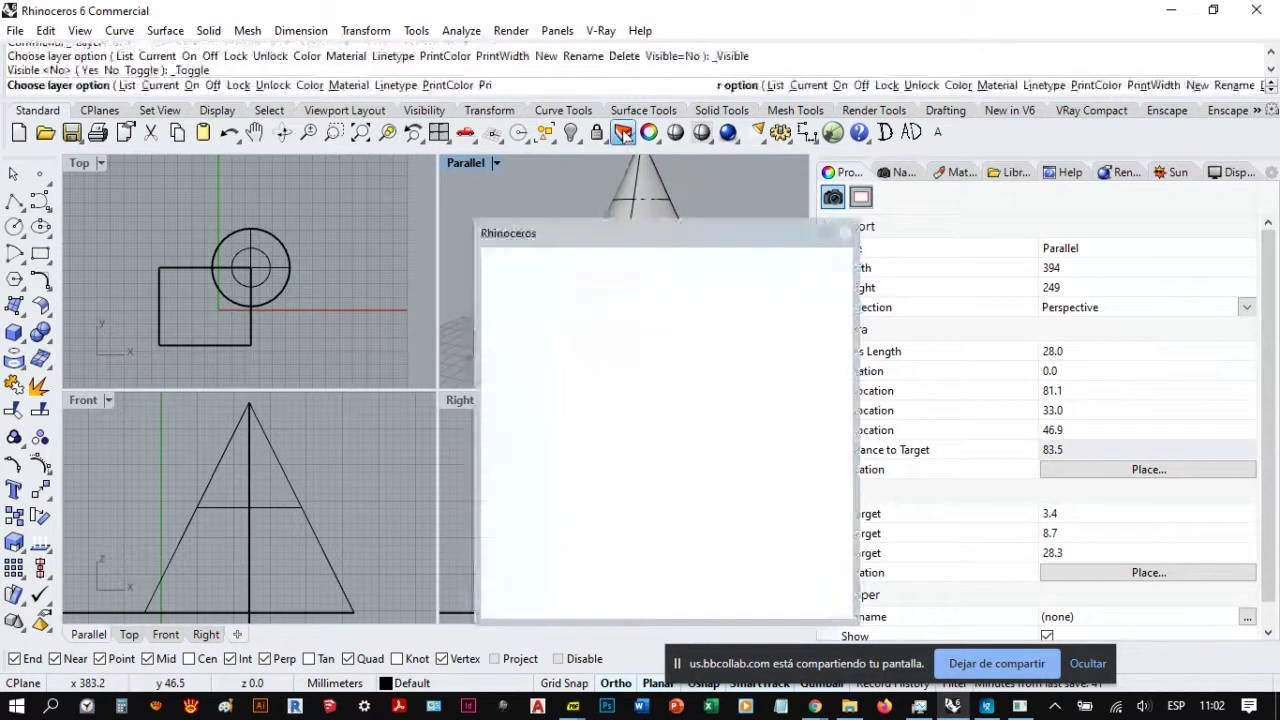
Step: Dock the floating Layers panel with the other side panels, place it right after Properties and display it
left_click_drag(626, 234, 420, 237)
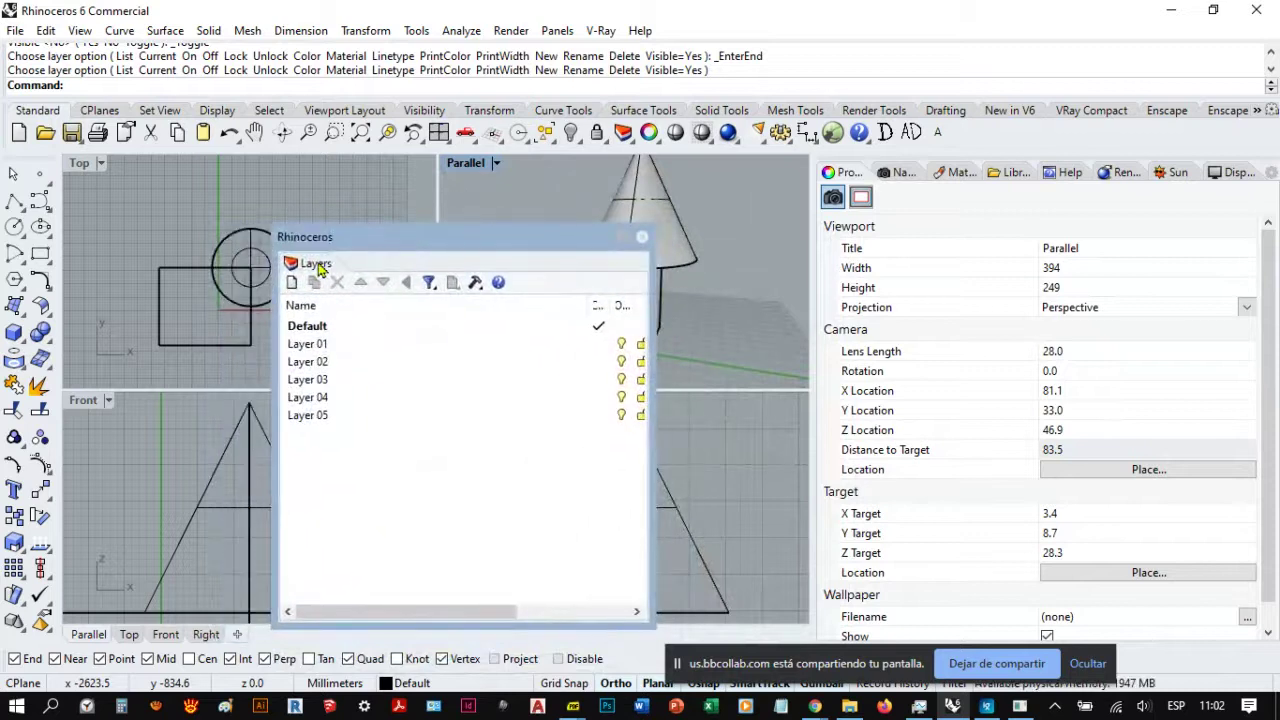
left_click_drag(338, 280, 868, 180)
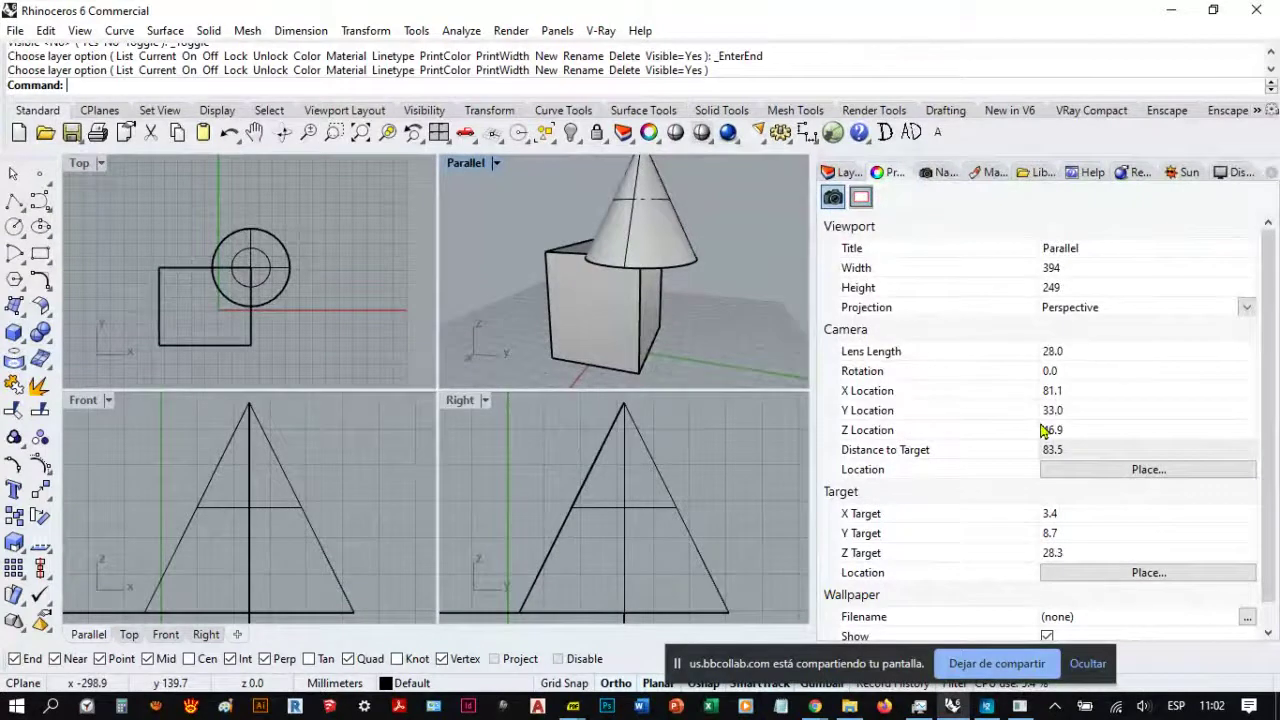
left_click_drag(888, 172, 838, 175)
left_click(896, 174)
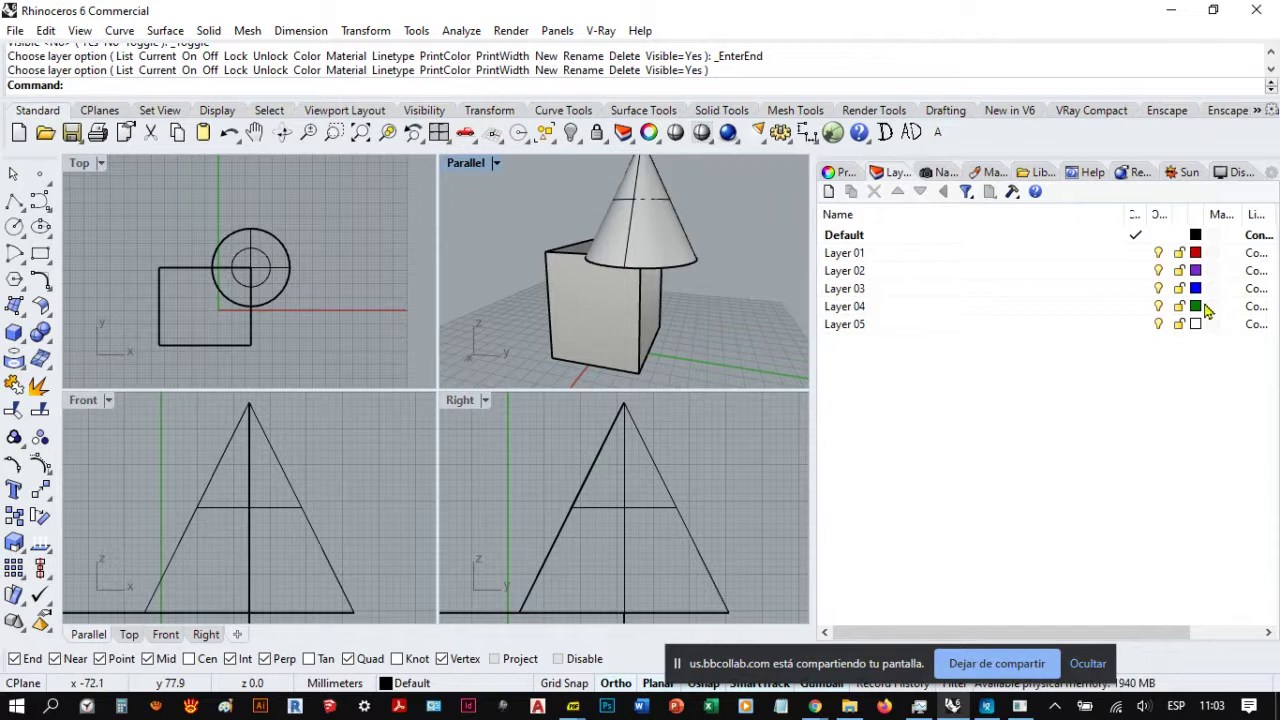
Step: Assign the cone to Layer 01 through its object properties and deselect it
left_click(657, 202)
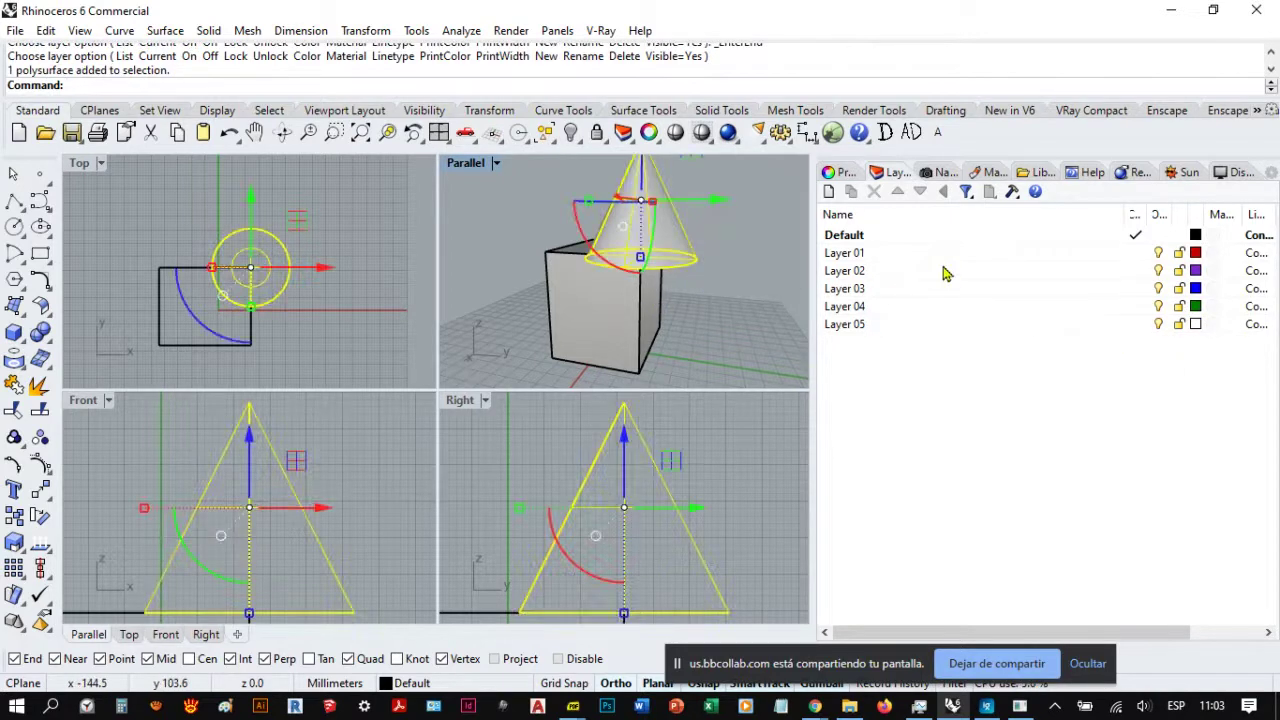
left_click(836, 175)
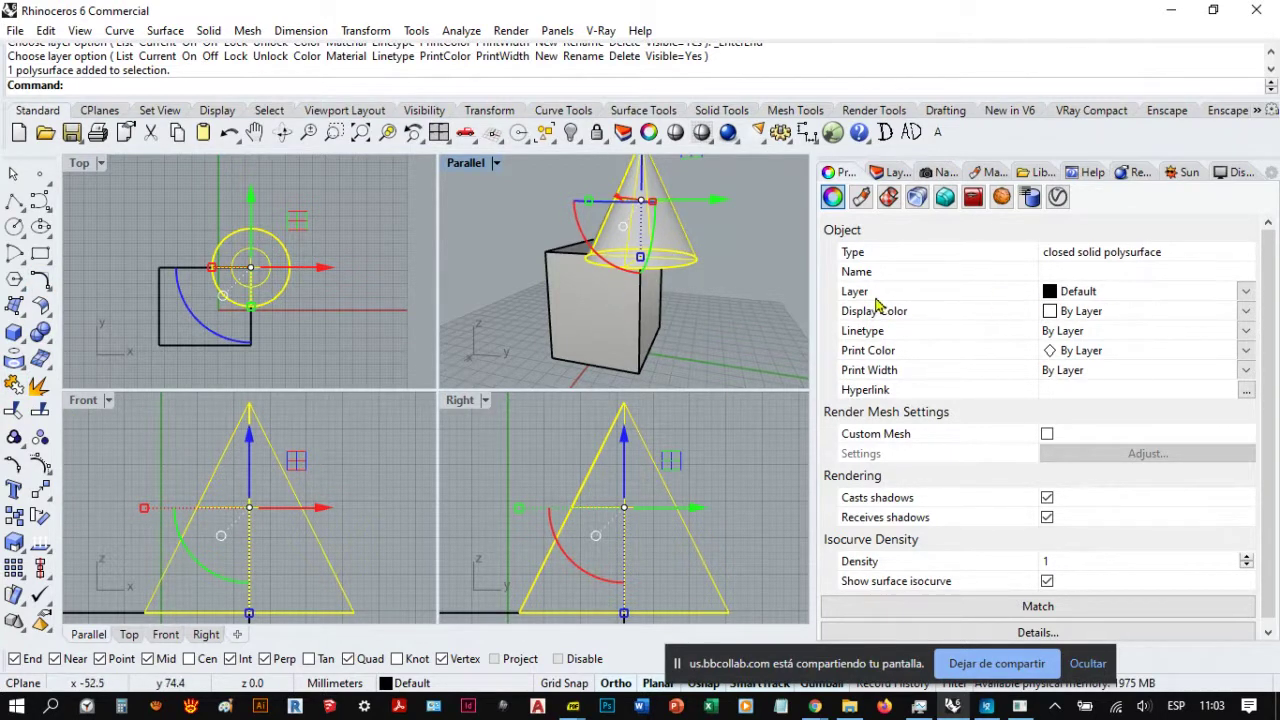
left_click(1246, 296)
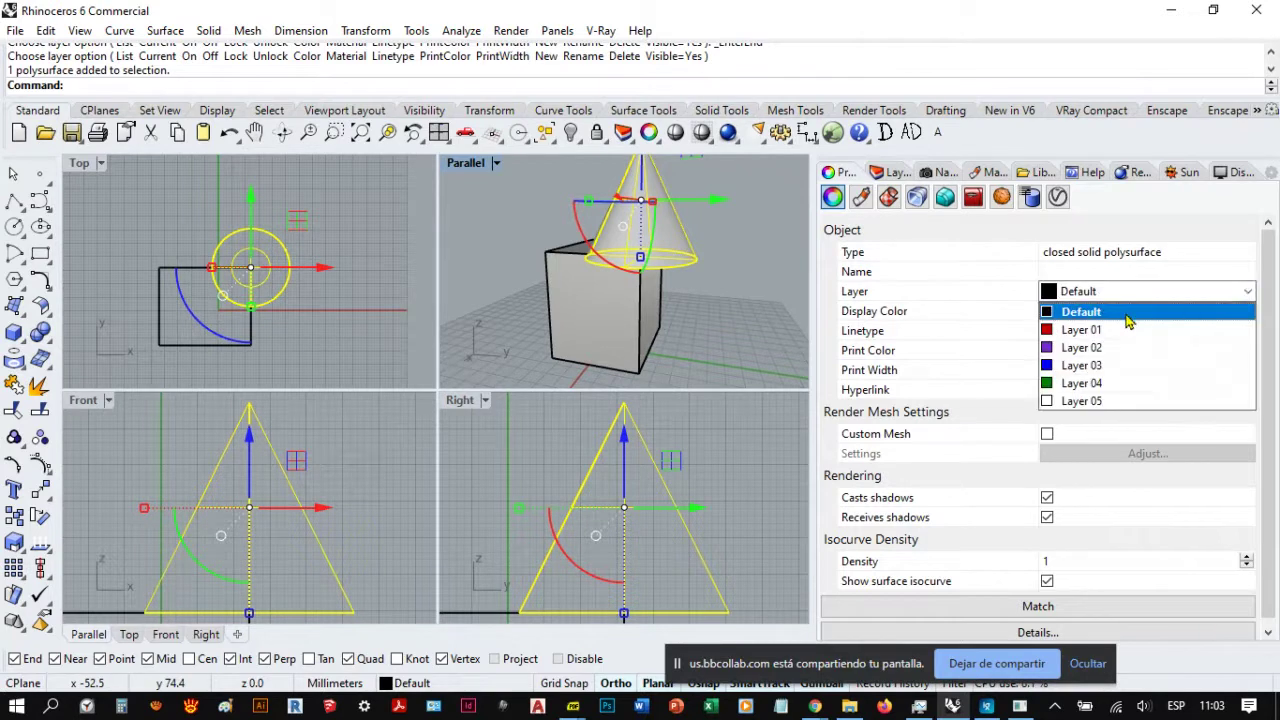
left_click(1086, 333)
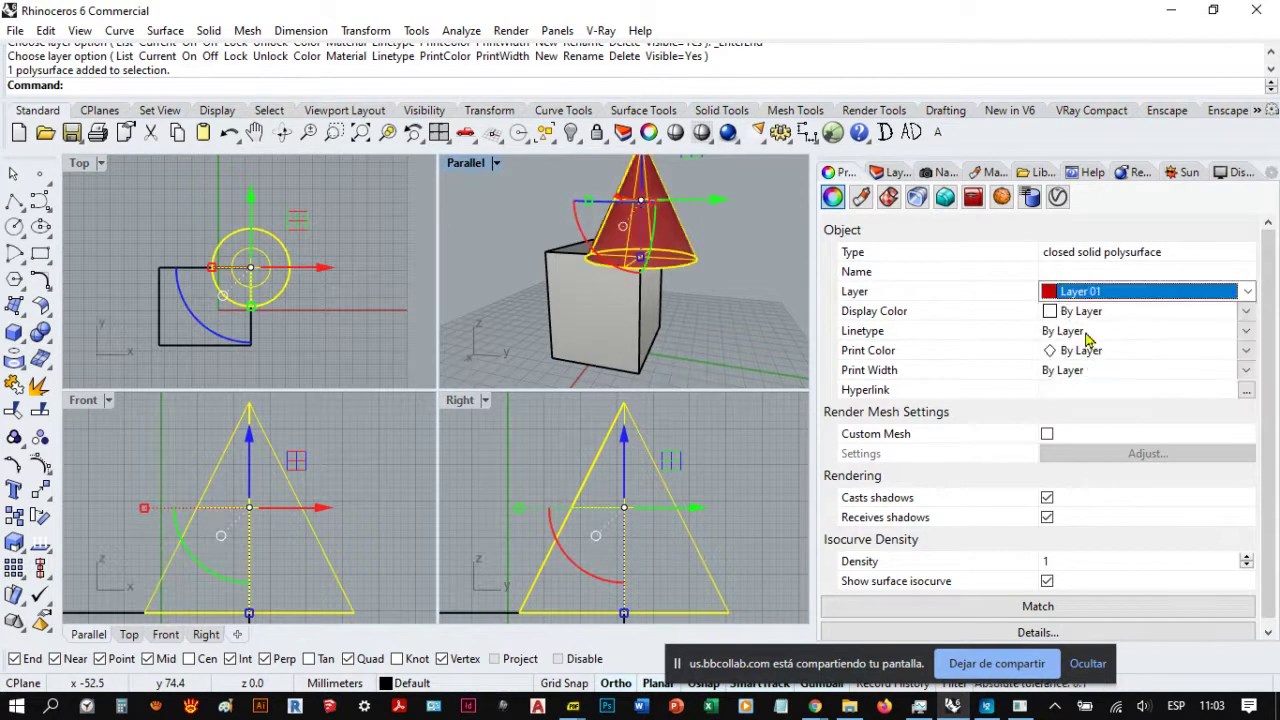
left_click(728, 376)
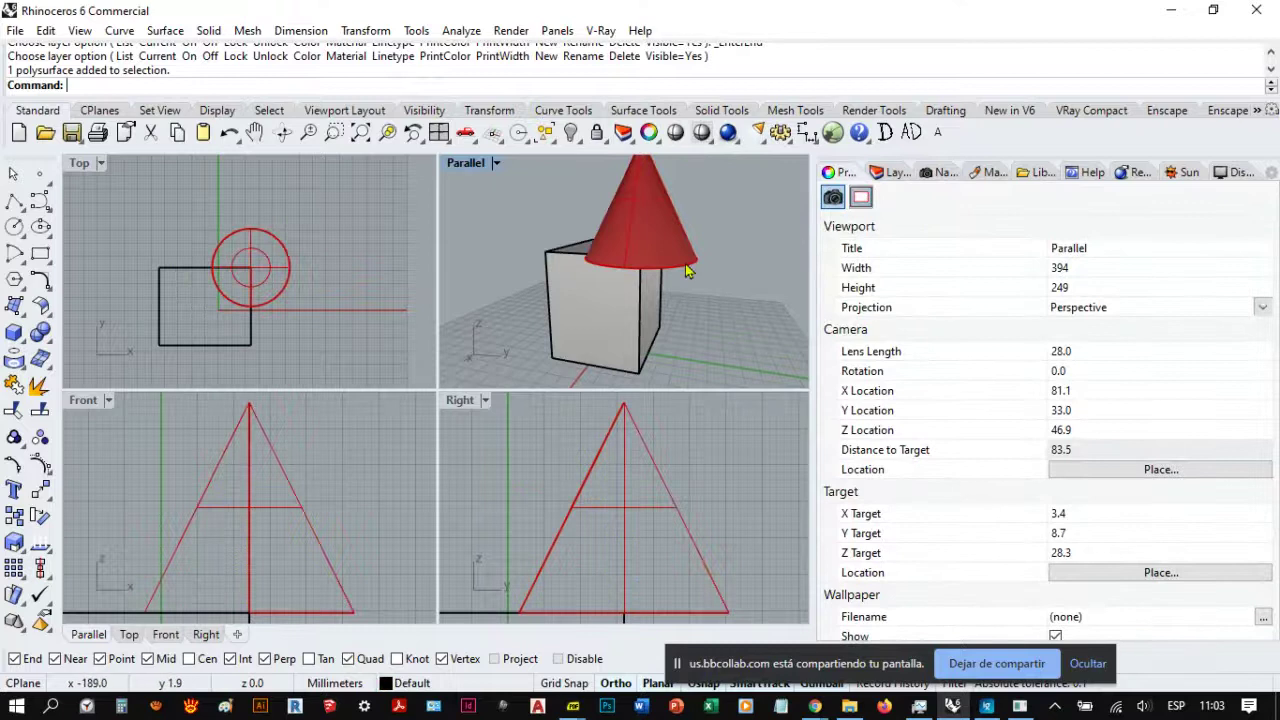
Step: Change the display color of Layer 01 to Green
left_click(893, 174)
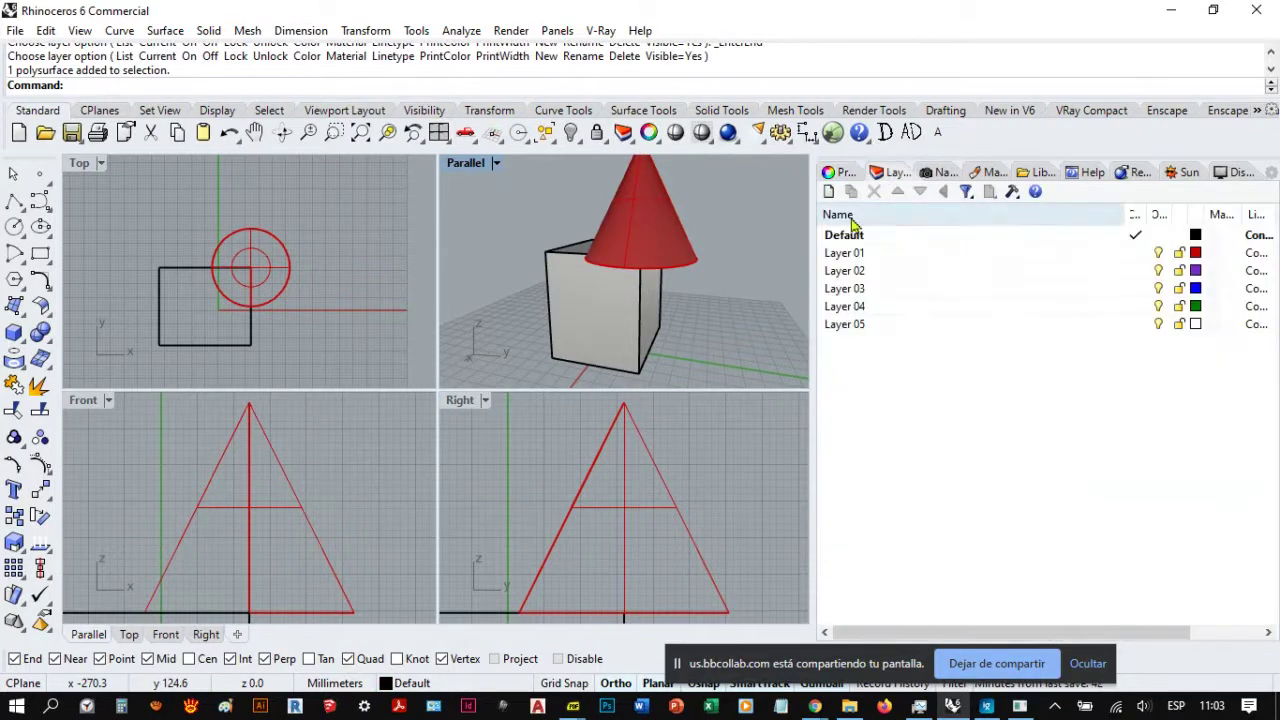
left_click(1196, 254)
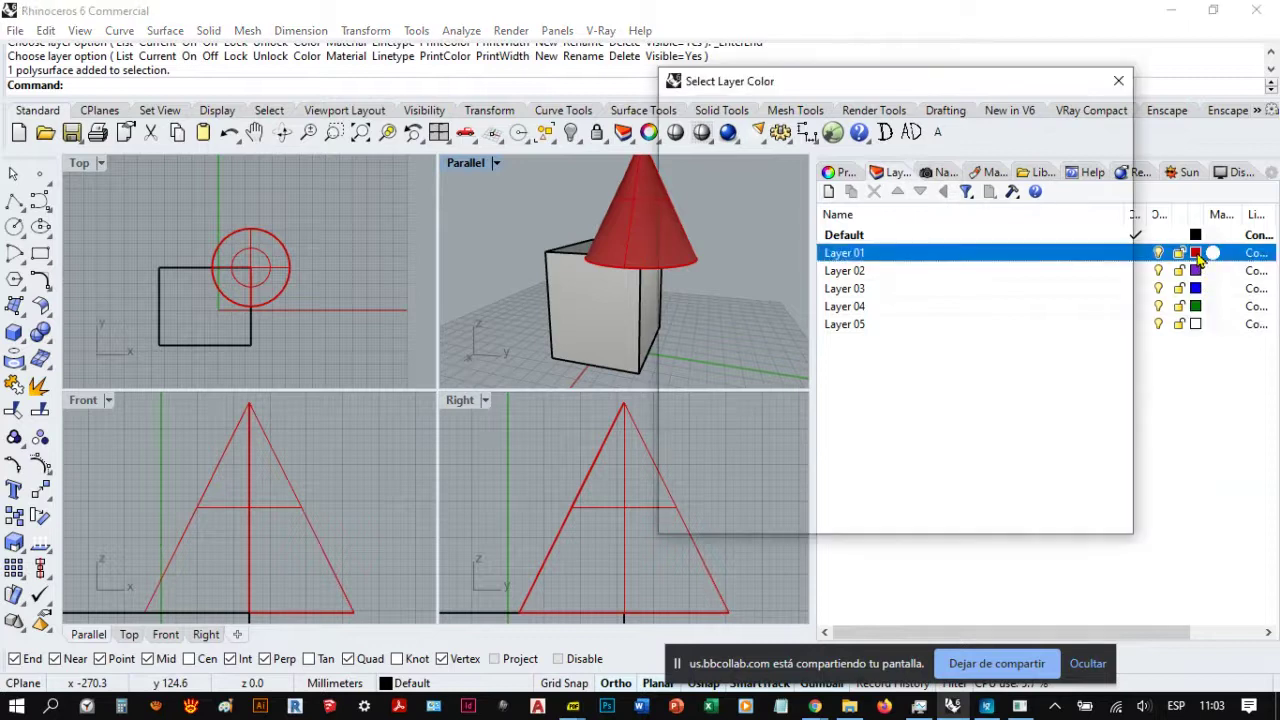
left_click(677, 296)
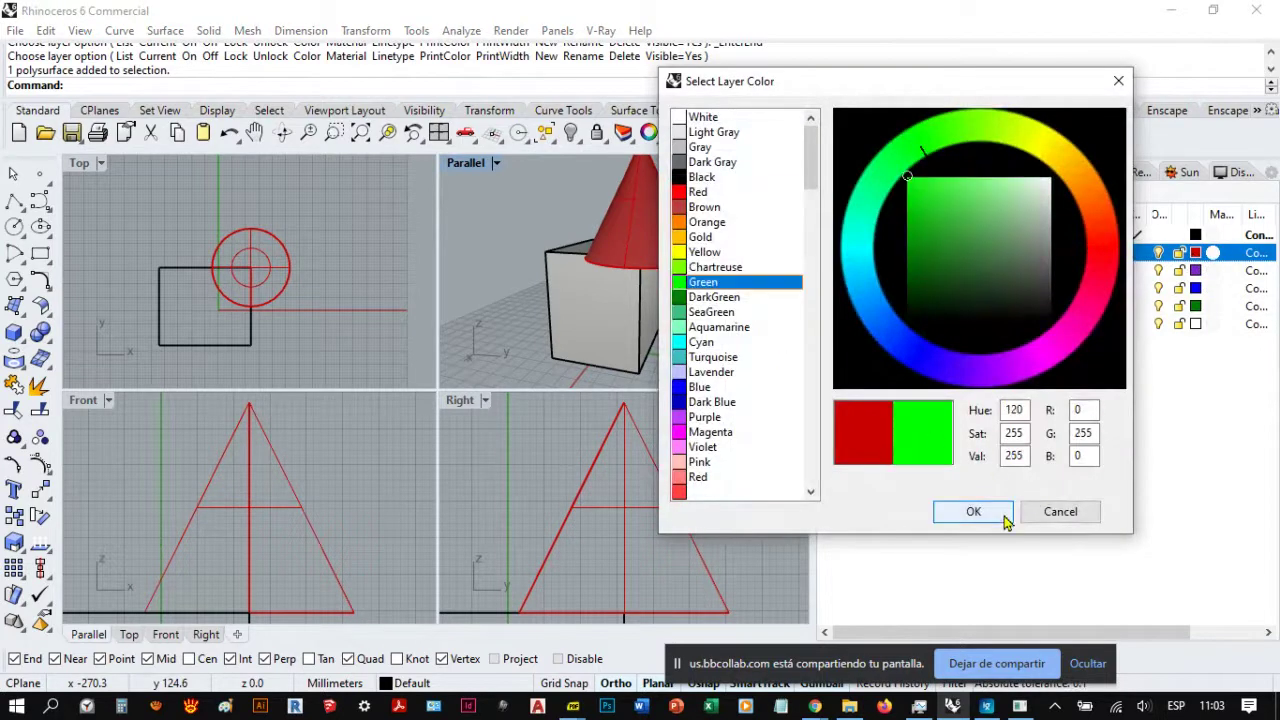
left_click(1000, 513)
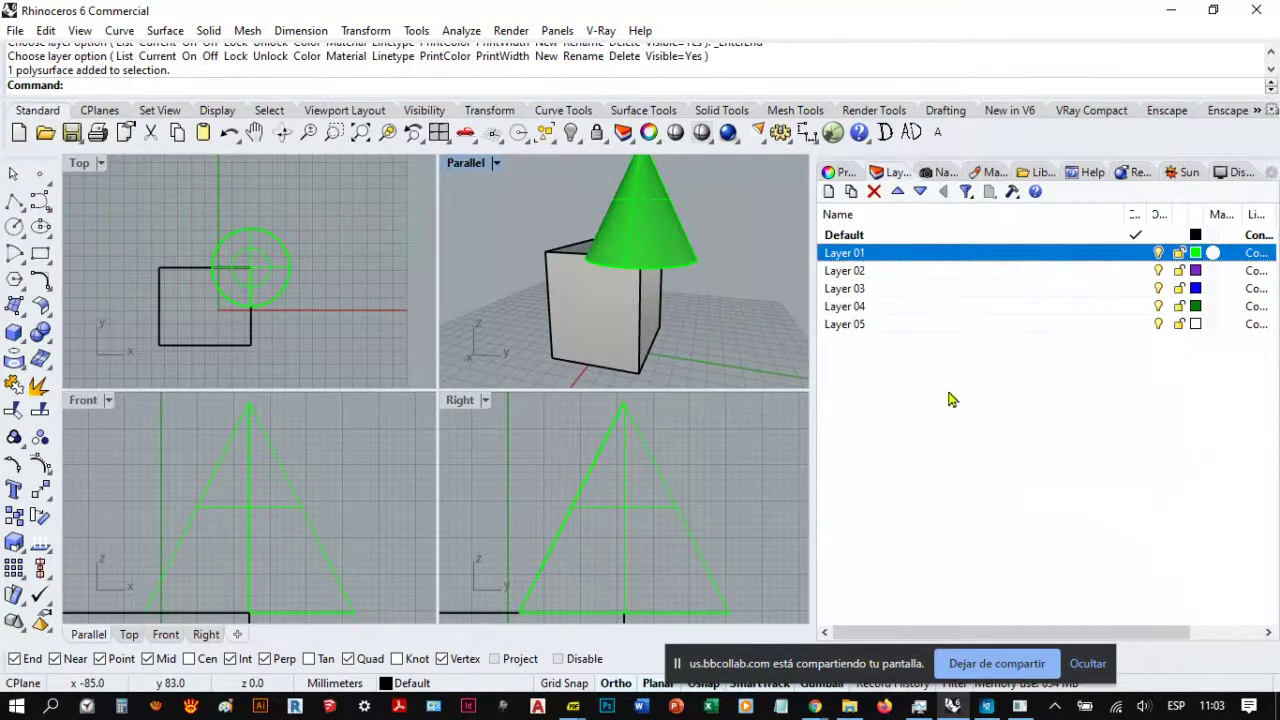
left_click(917, 393)
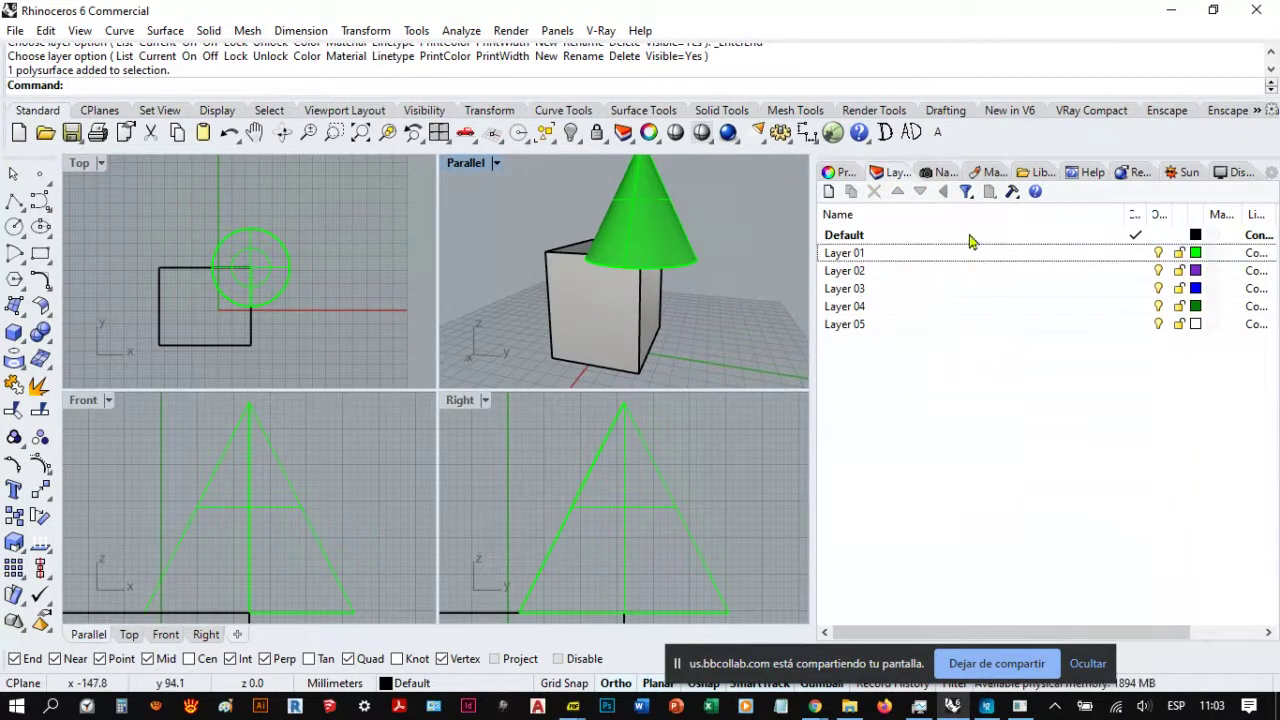
Step: Select the box to show its object properties and maximize the perspective viewport around the box and cone
left_click(830, 174)
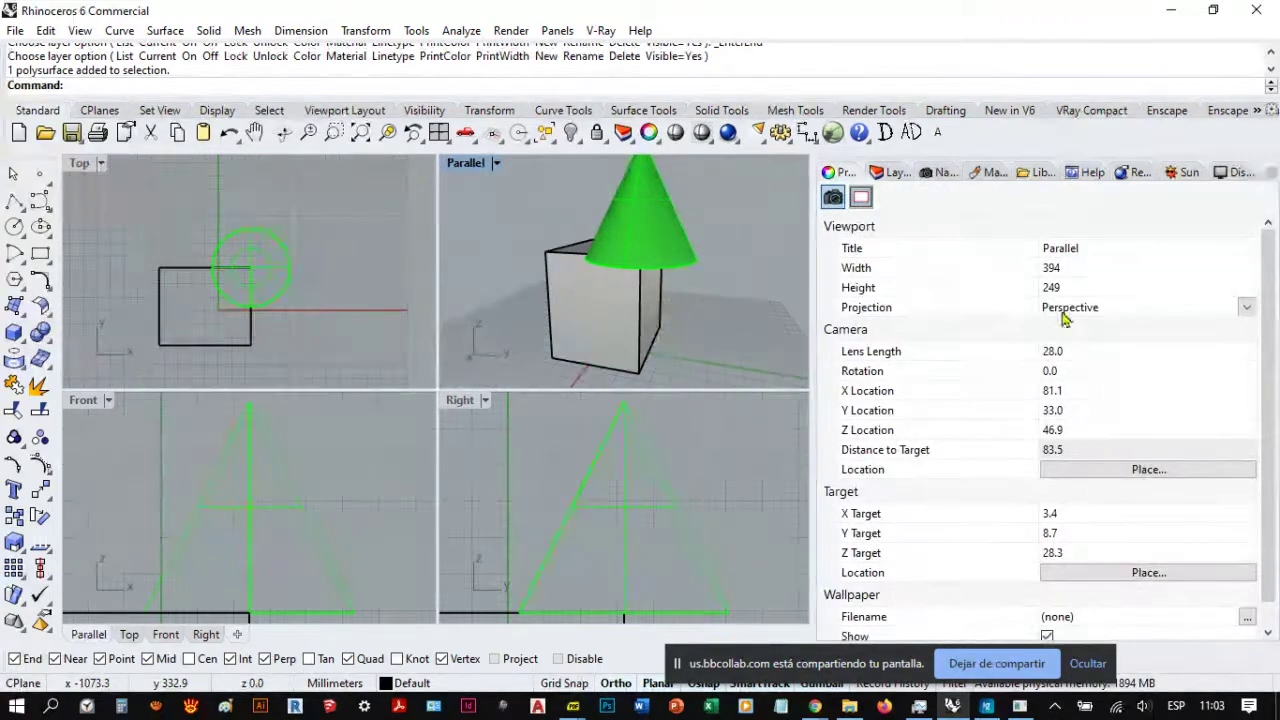
left_click(889, 174)
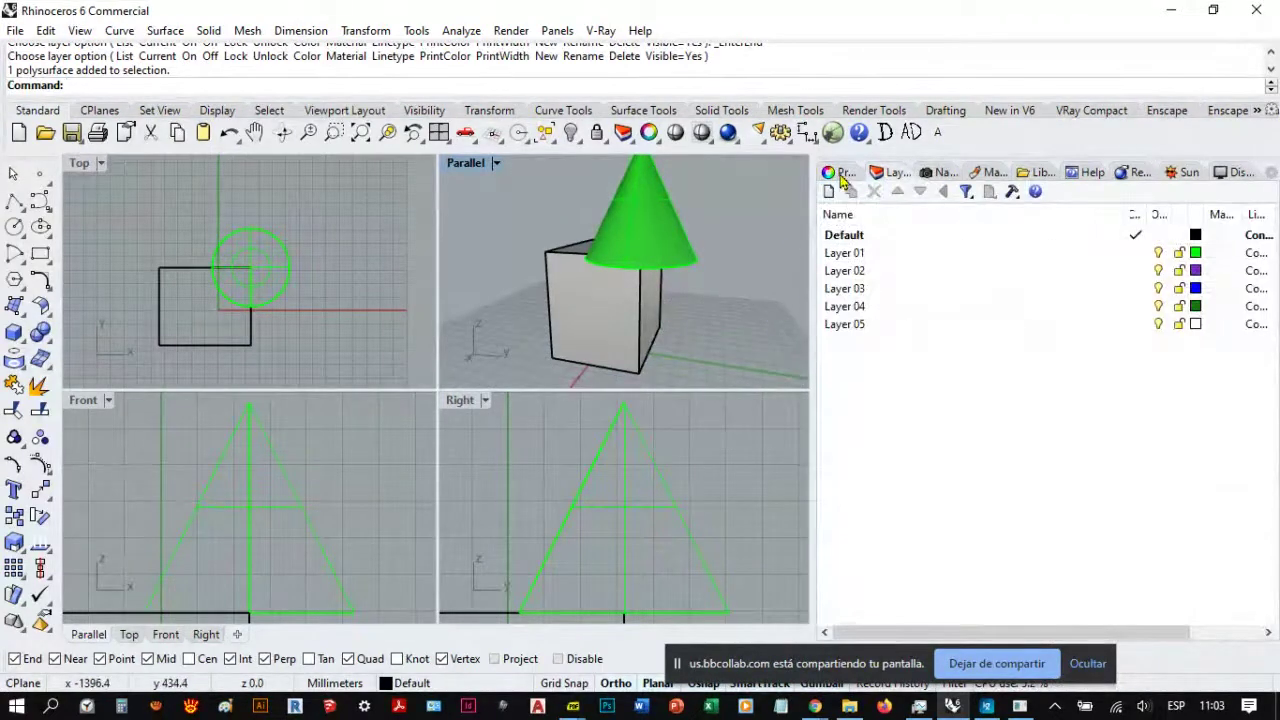
key("F3")
left_click(595, 310)
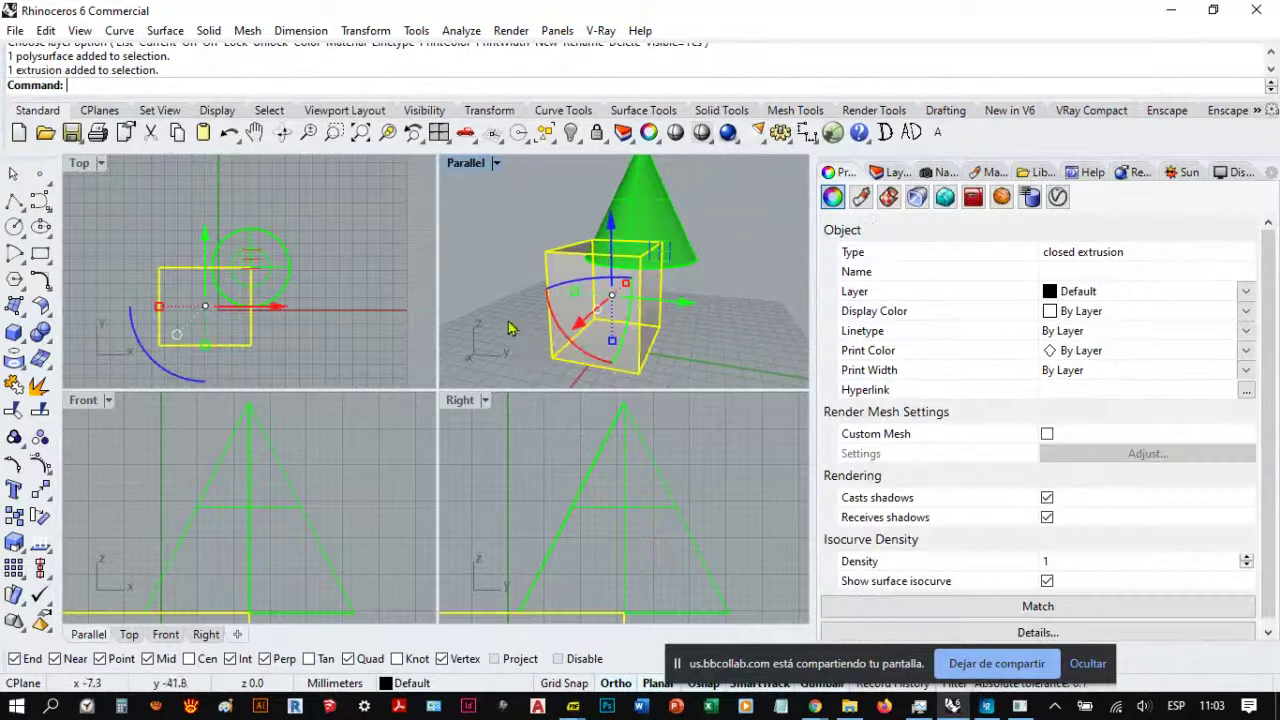
right_click_drag(508, 323, 515, 198)
double_click(468, 163)
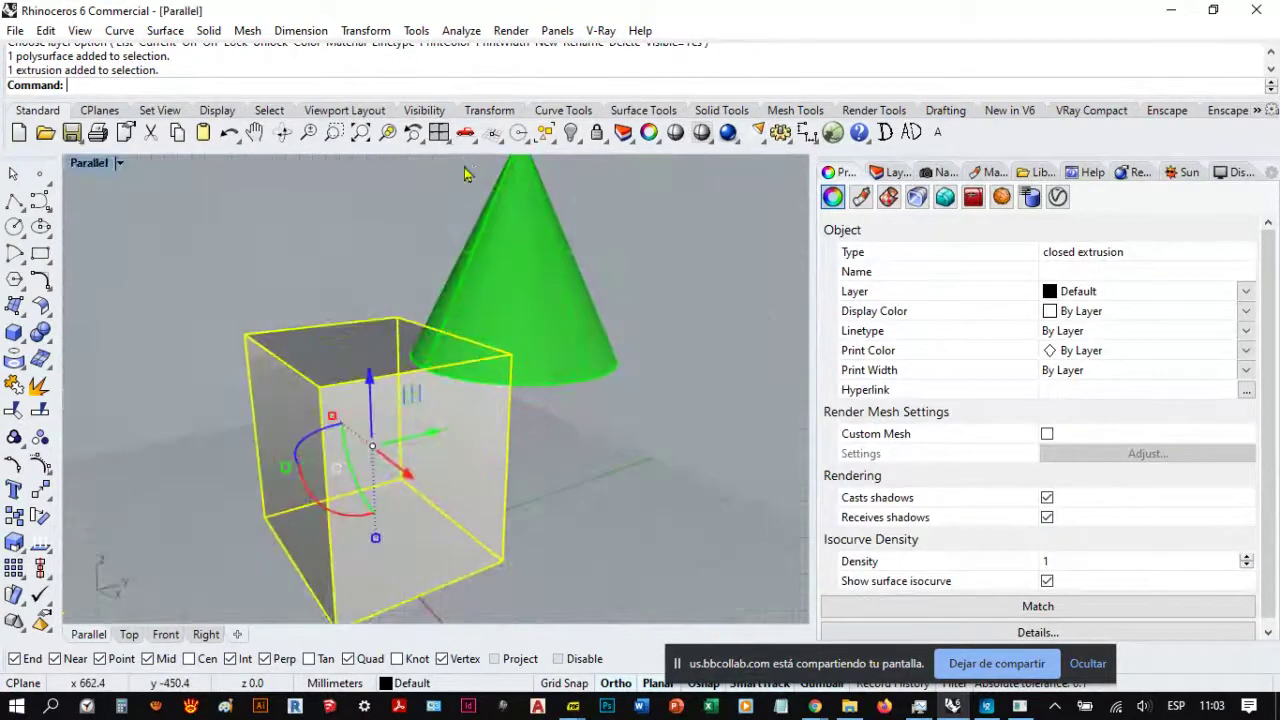
right_click_drag(534, 408, 543, 380)
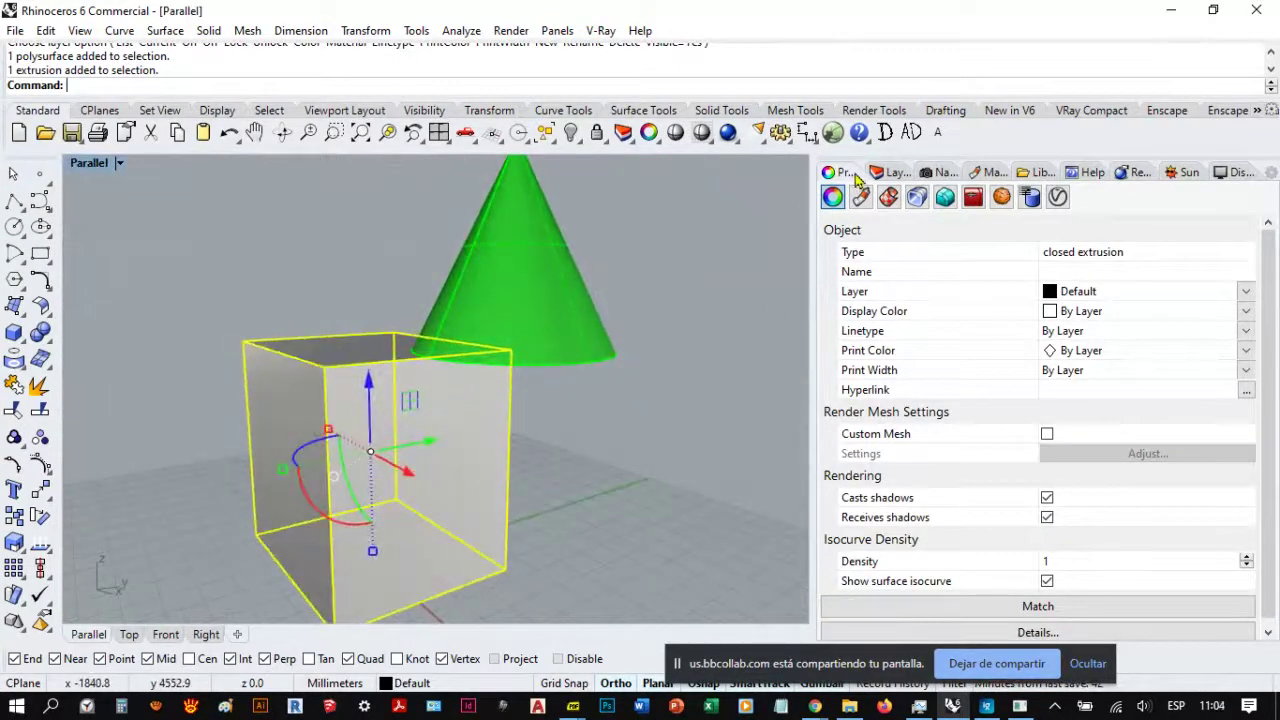
Step: Review the layer commands available for Layer 02, dismiss them and deselect the box
left_click(888, 173)
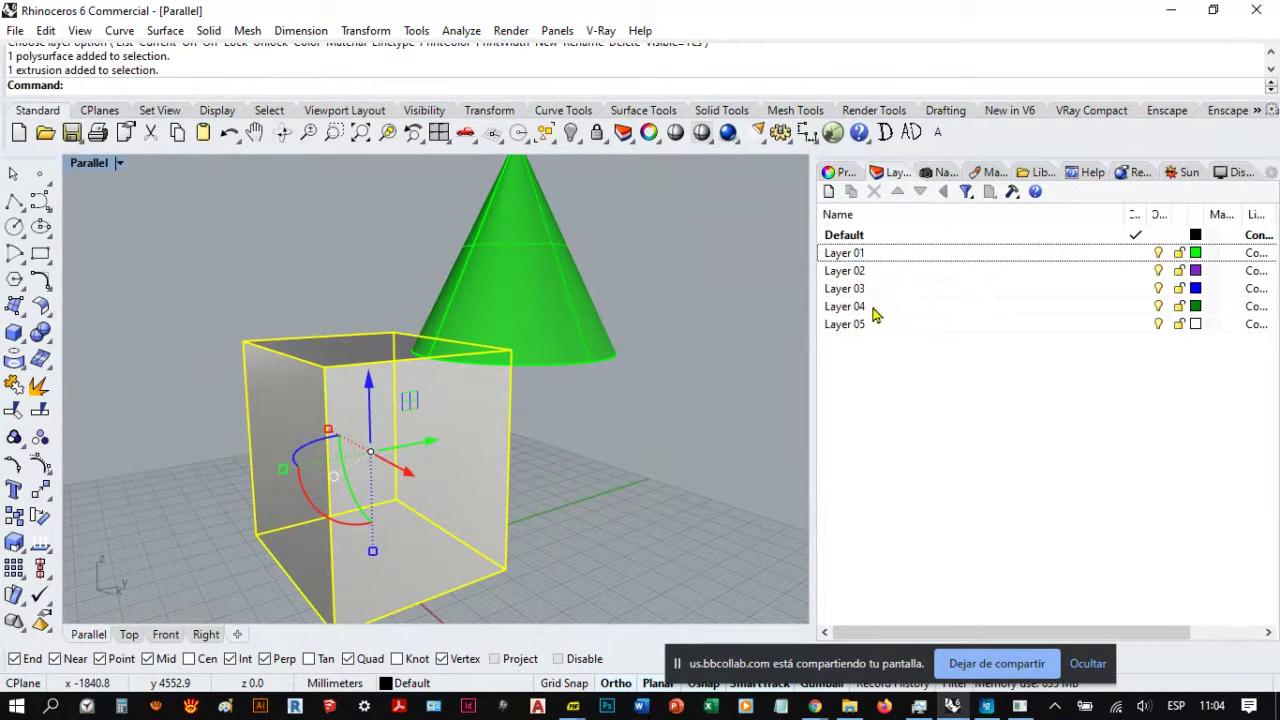
left_click(872, 289)
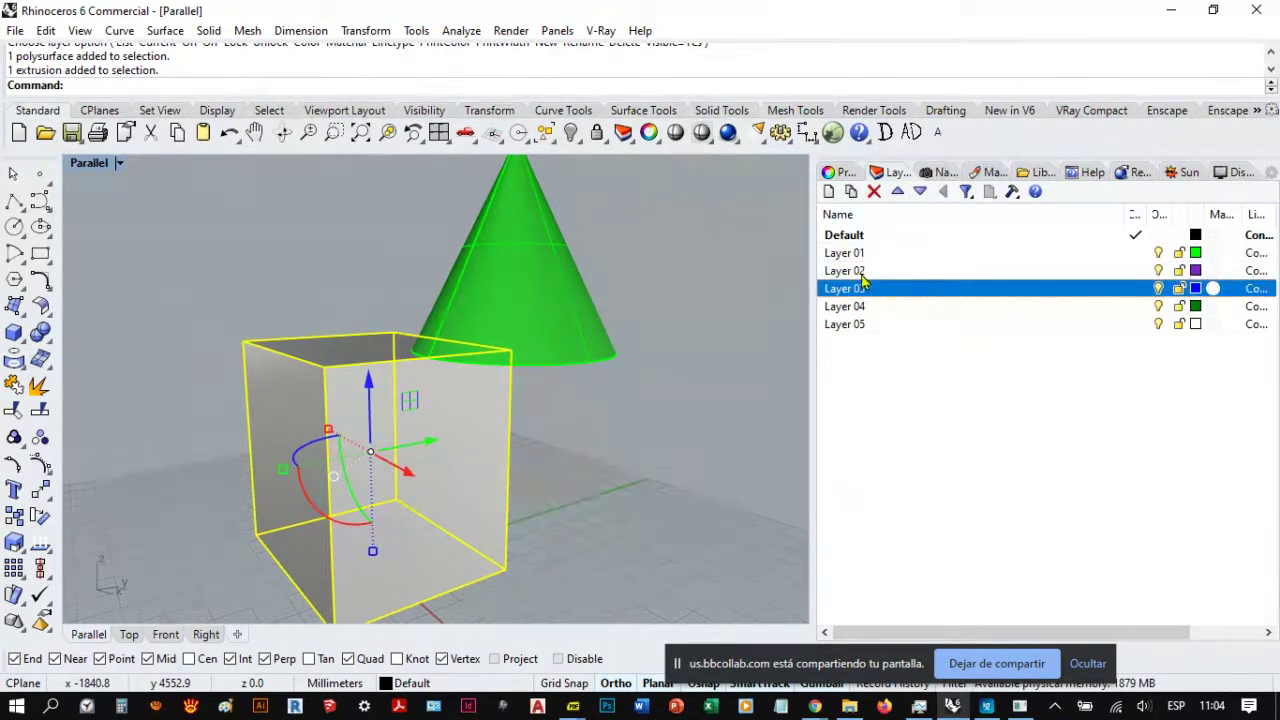
left_click(862, 275)
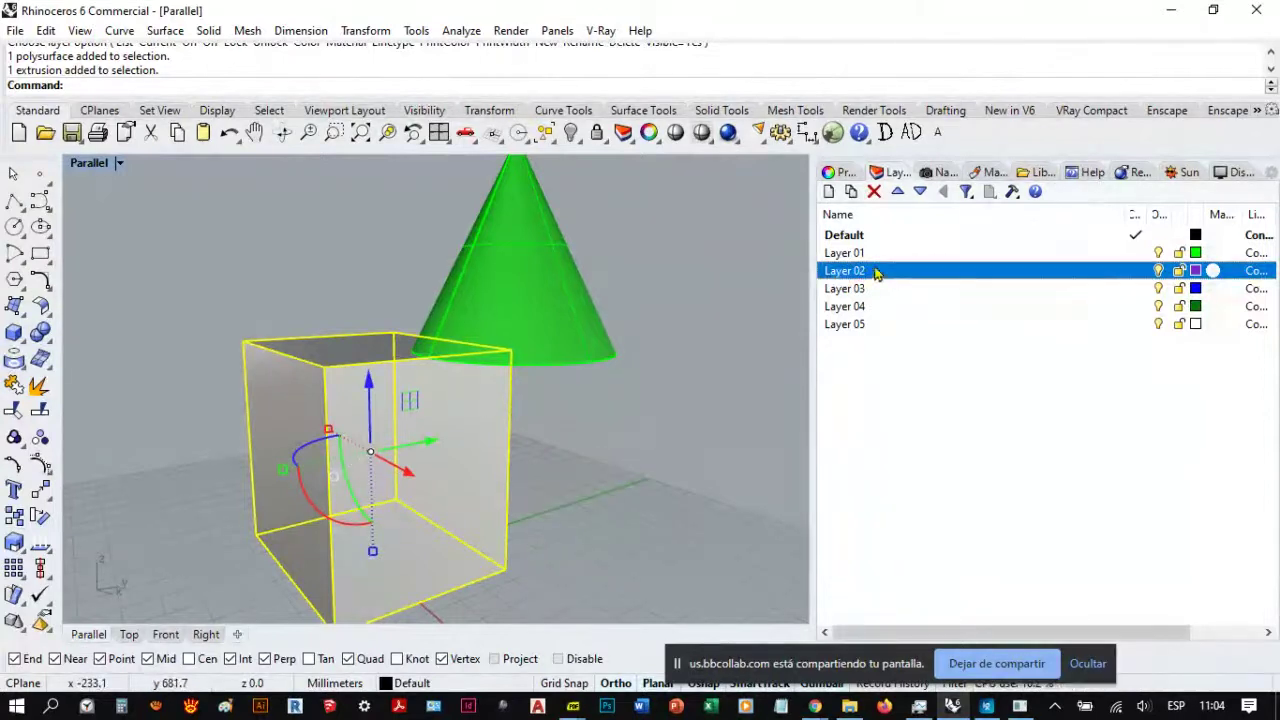
right_click(861, 277)
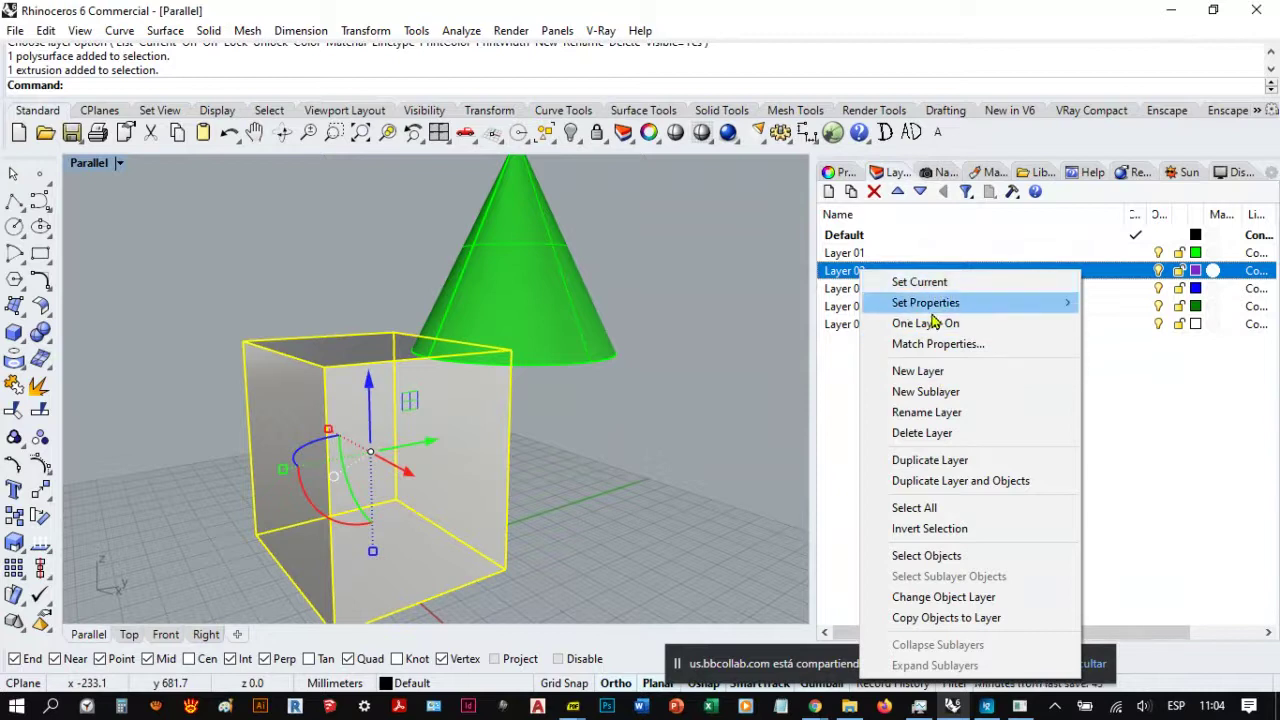
mouse_move(937, 312)
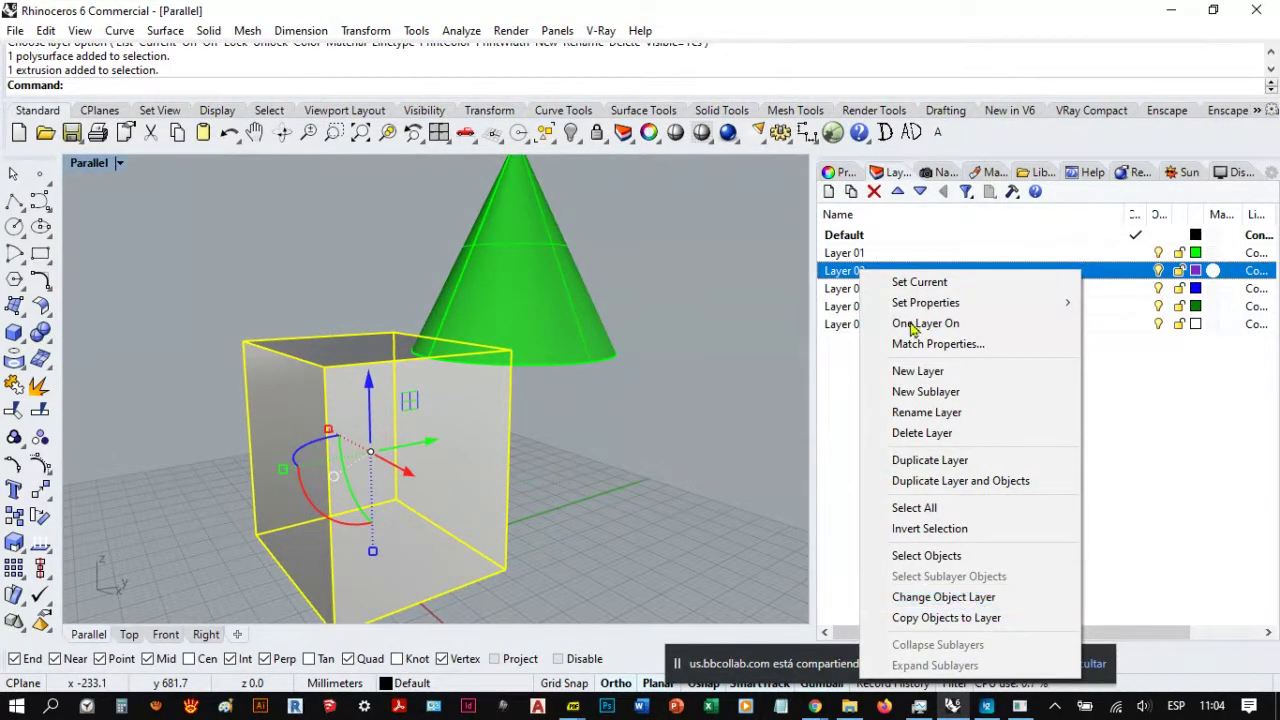
left_click(846, 400)
left_click(575, 424)
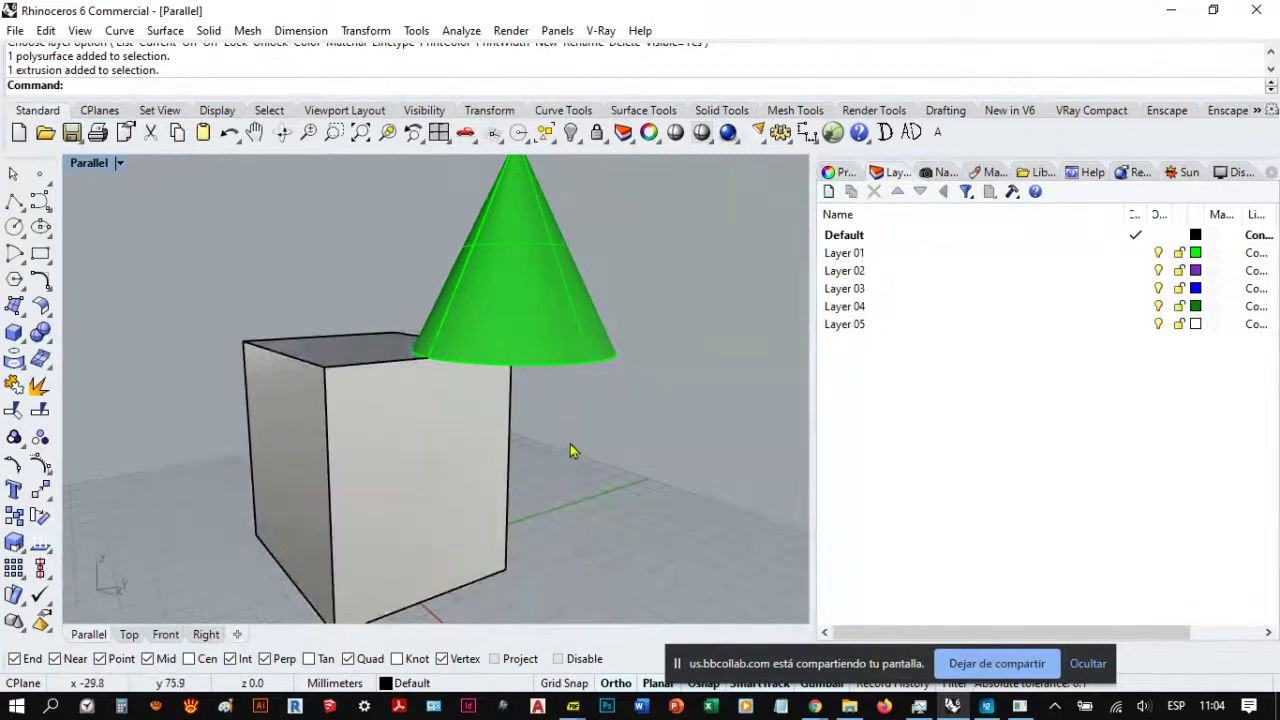
Step: Move the box to Layer 02 with Change Object Layer and inspect the recolored box from another angle
left_click(473, 433)
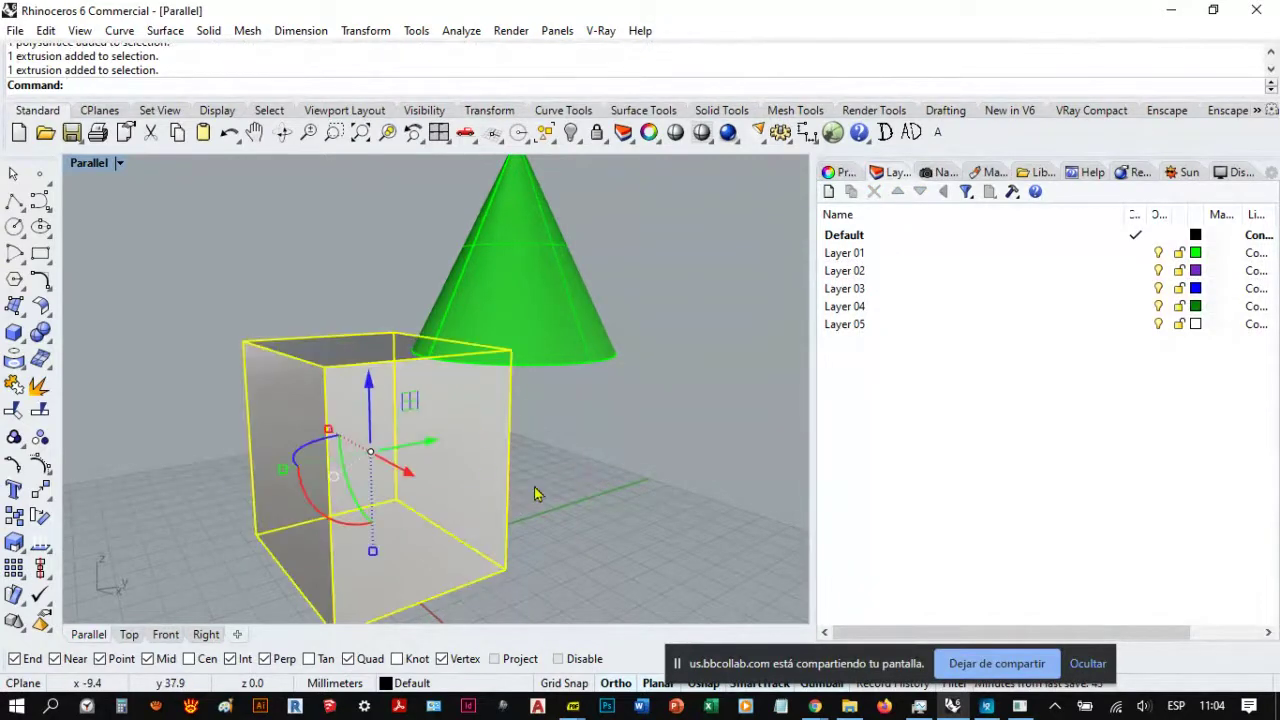
left_click(852, 271)
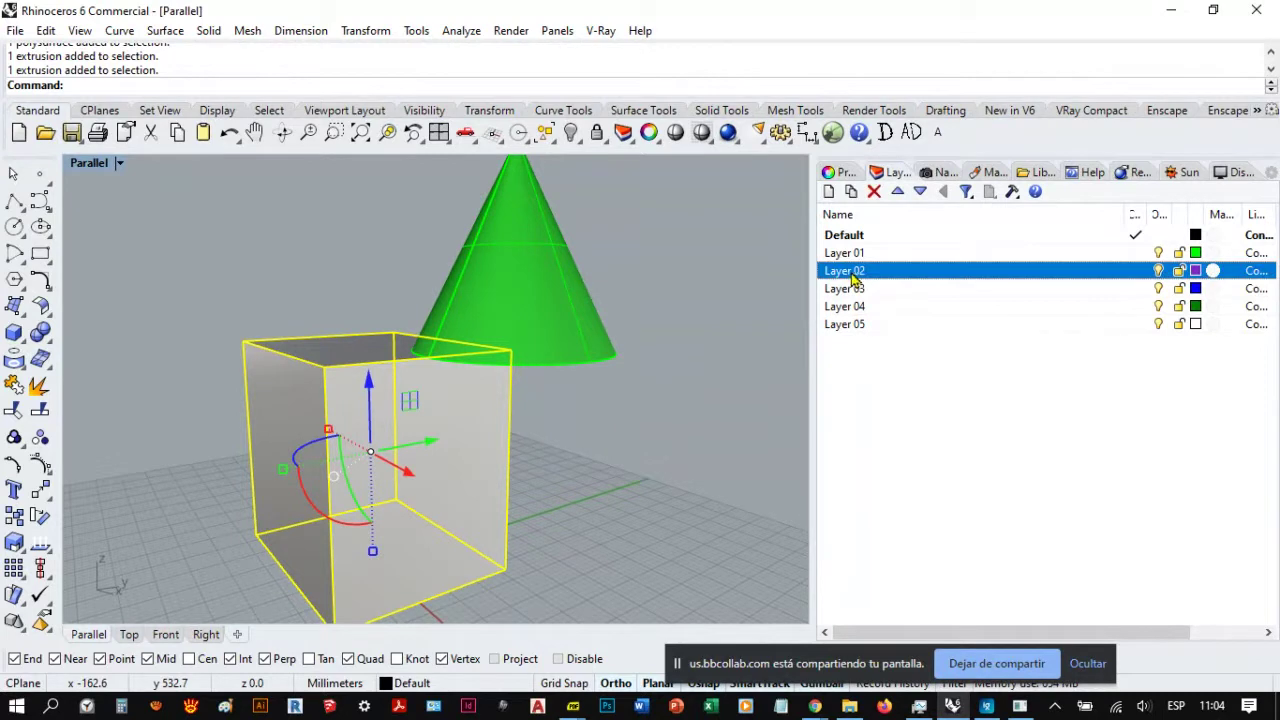
right_click(852, 278)
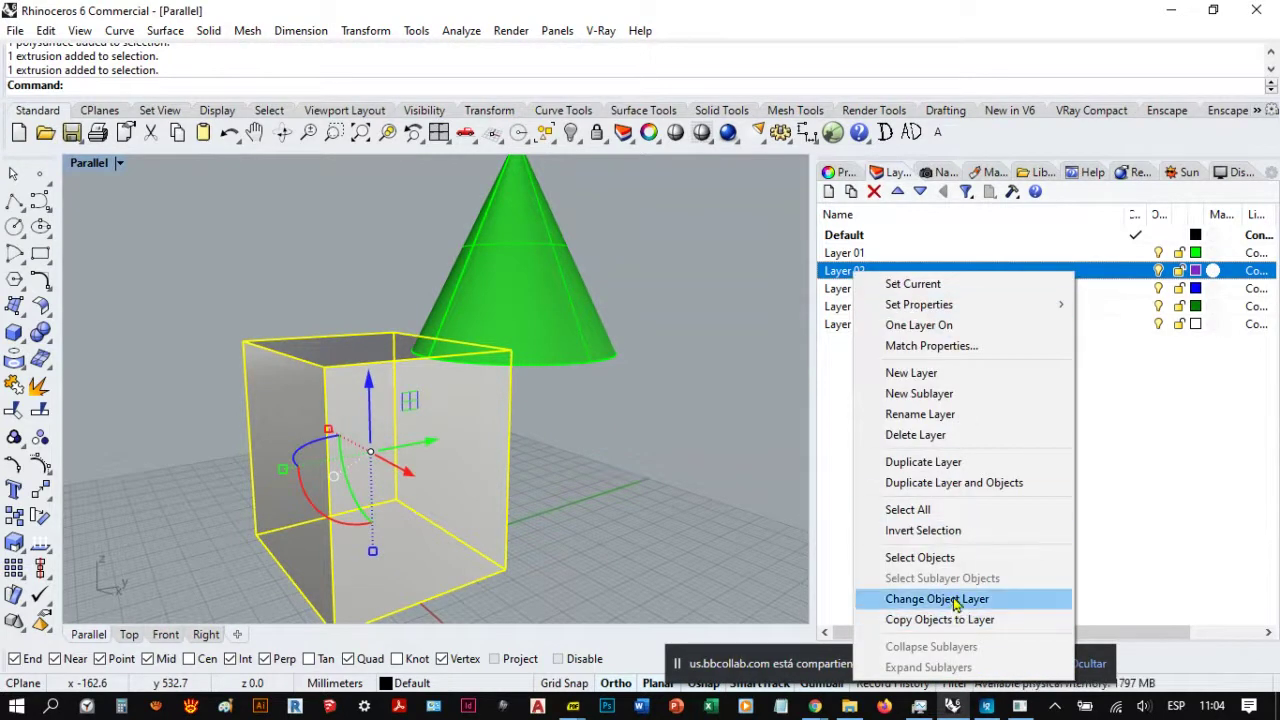
left_click(955, 599)
left_click(693, 401)
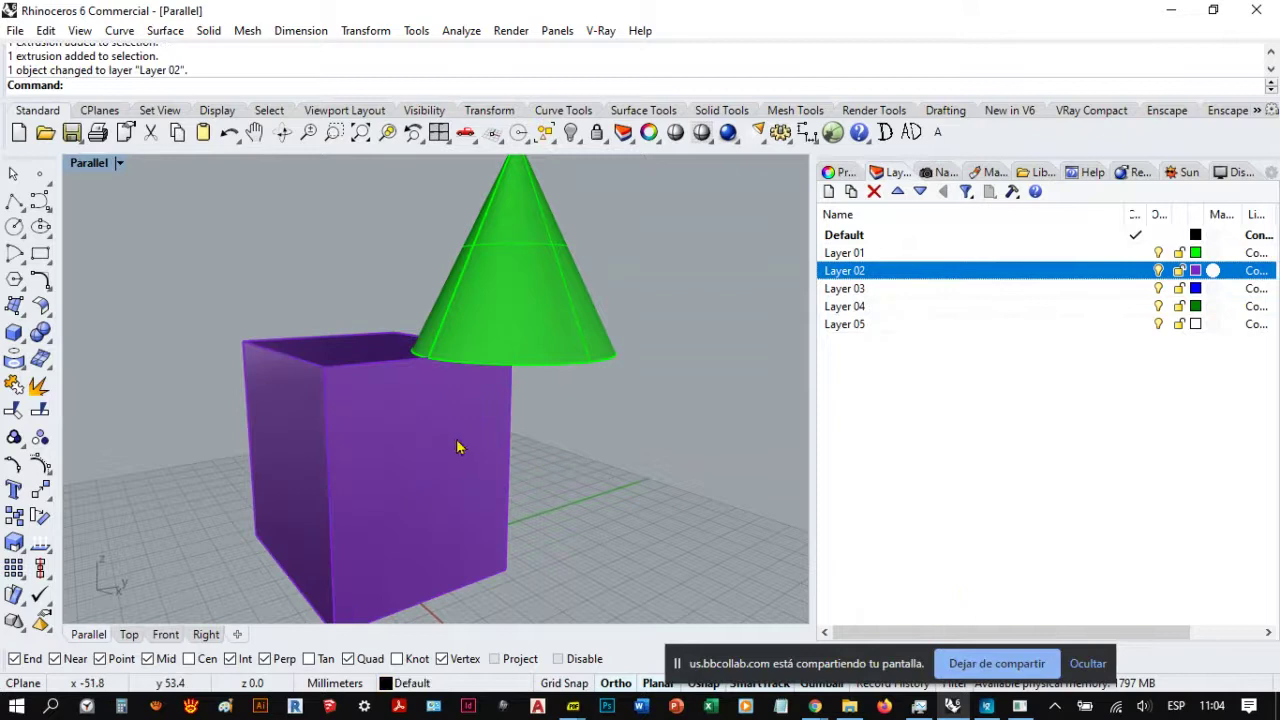
right_click_drag(456, 447, 543, 443)
right_click_drag(431, 449, 763, 326)
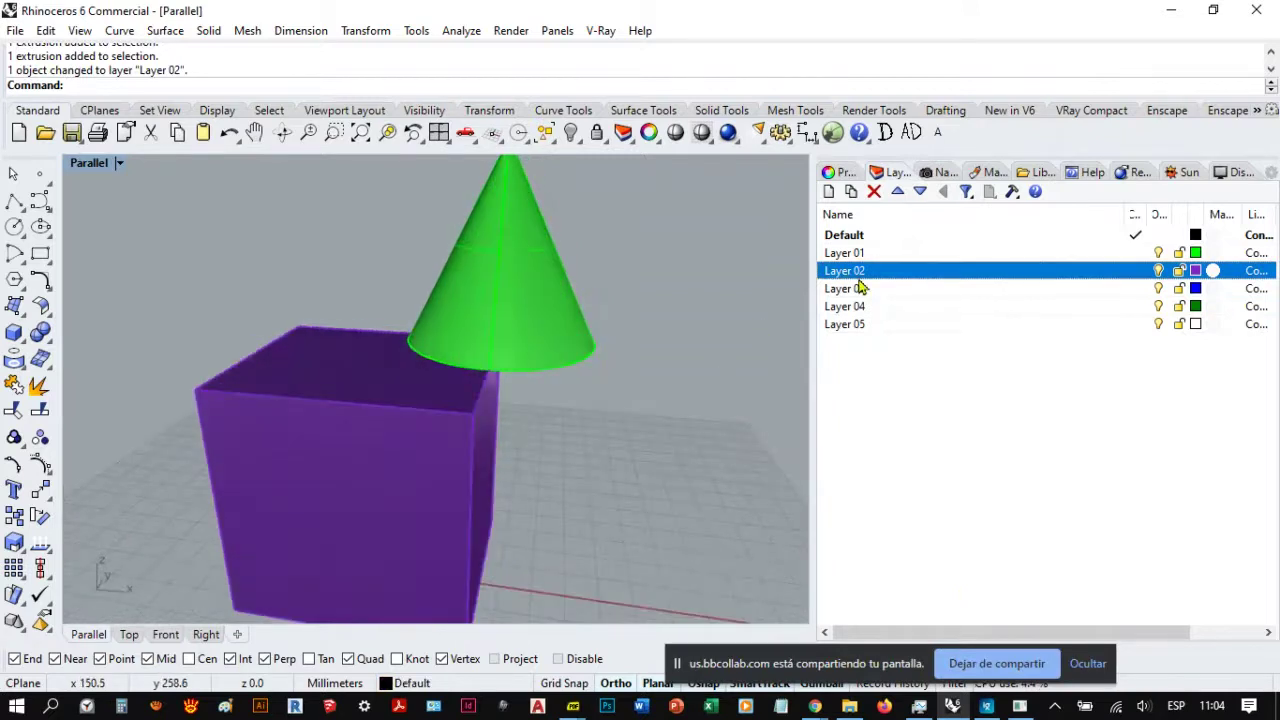
Step: Check the box's layer assignment in its object properties, leave the layer choice as is and deselect the box
left_click(838, 172)
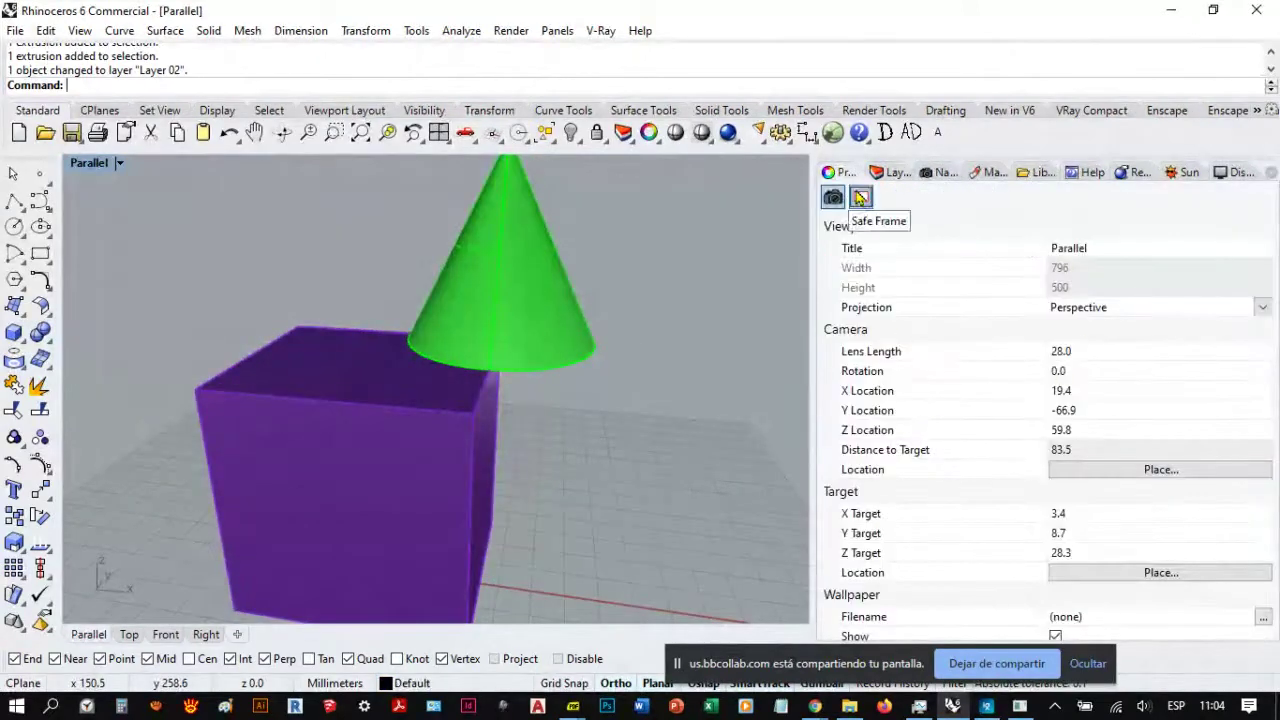
left_click(425, 440)
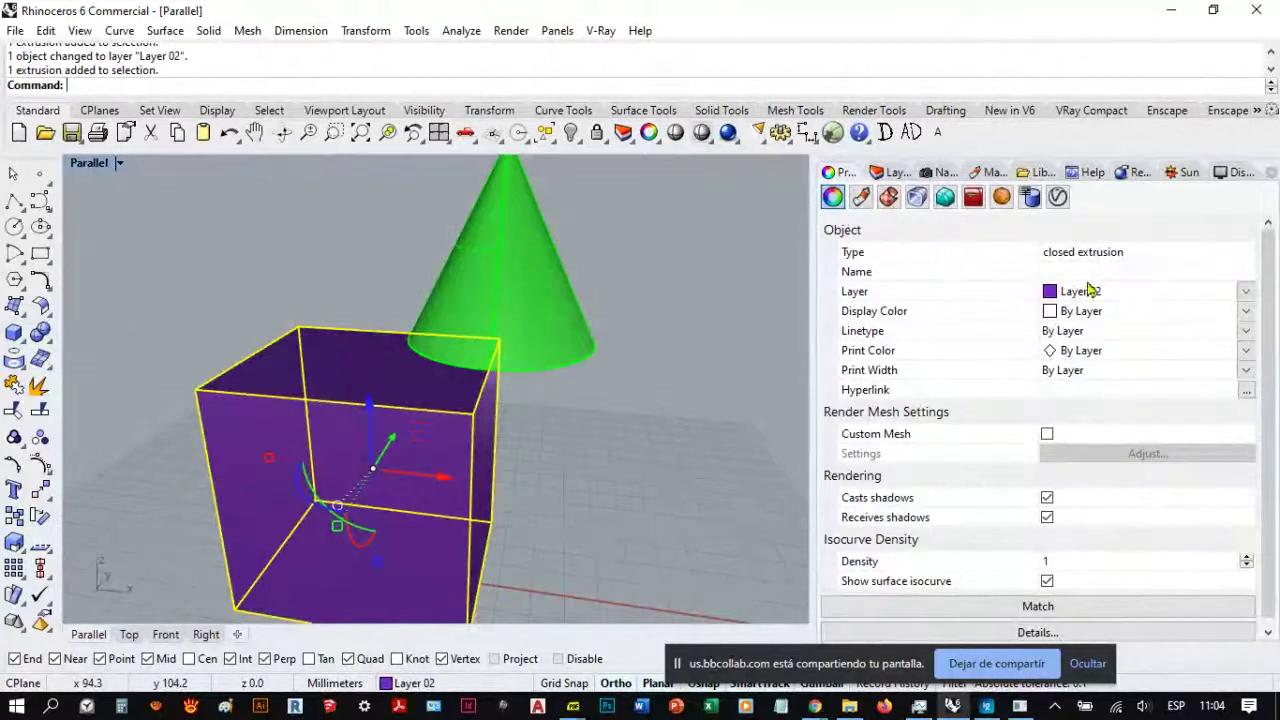
left_click(1245, 291)
left_click(755, 362)
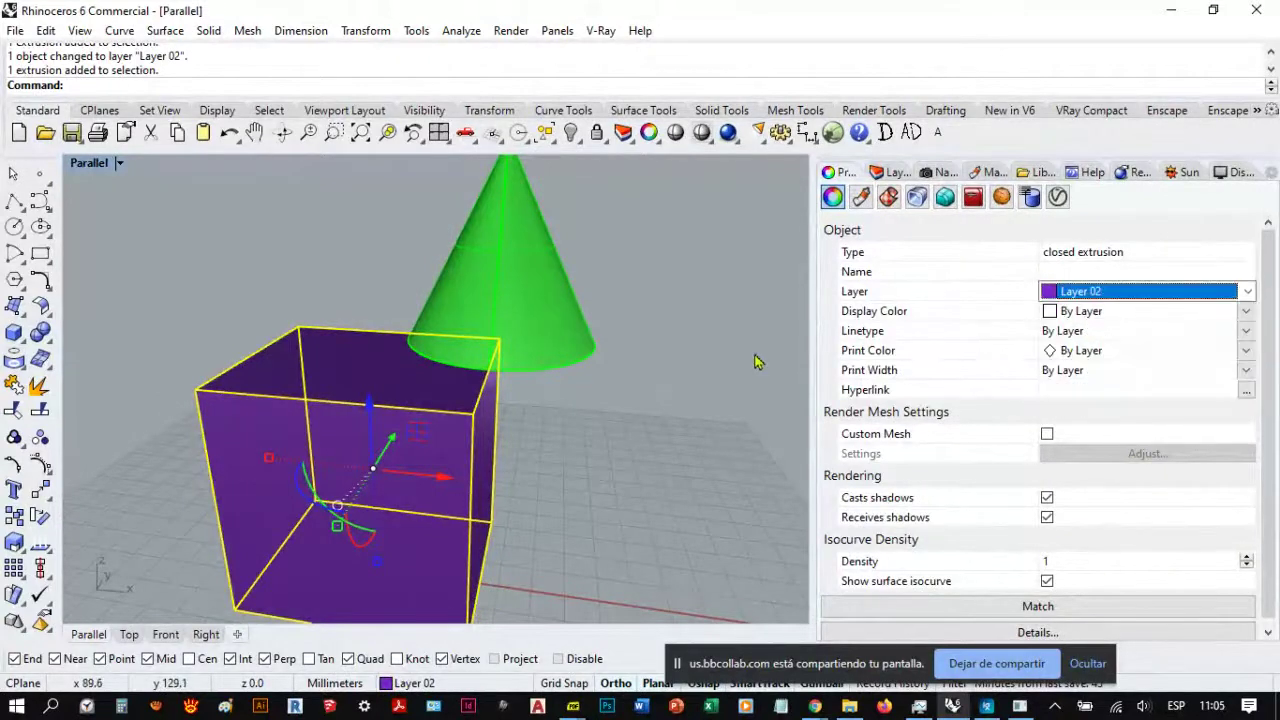
left_click(755, 362)
Step: Return to the layer list and view the box and cone in their layer colors from several angles
left_click(890, 172)
scroll(611, 431, "down", 3)
right_click_drag(514, 380, 420, 475)
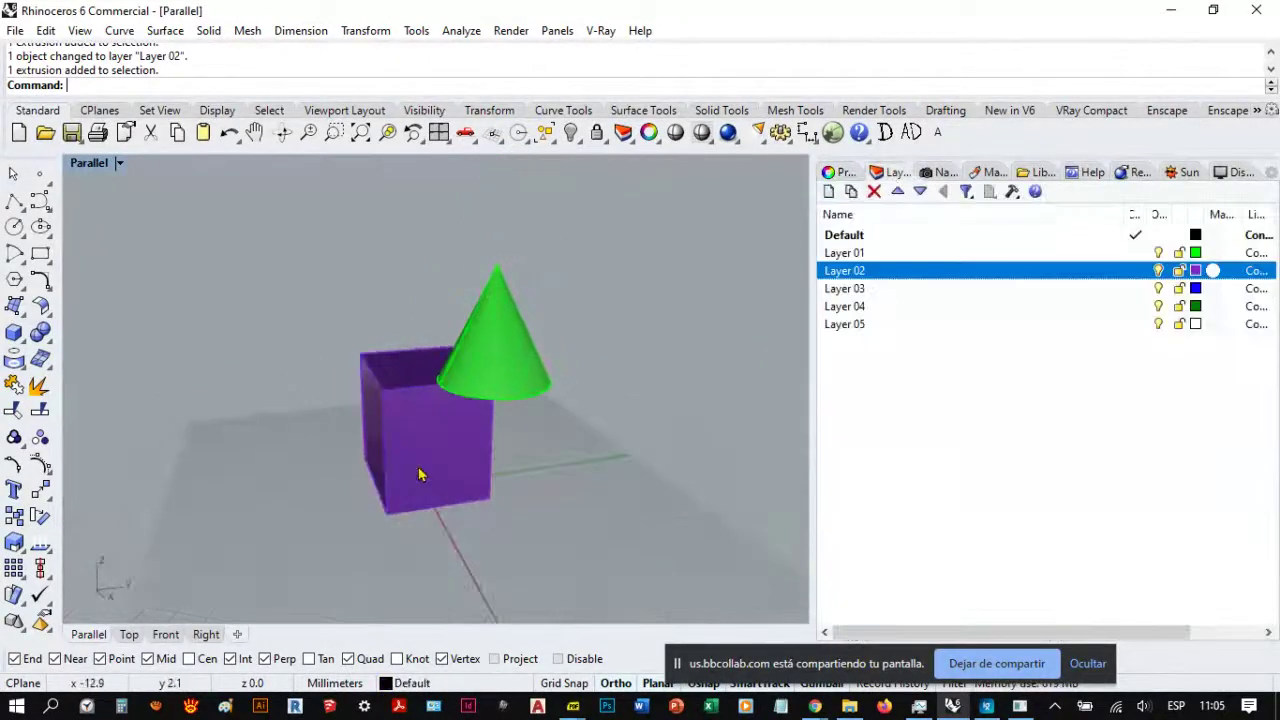
scroll(420, 460, "down", 1)
scroll(437, 403, "up", 4)
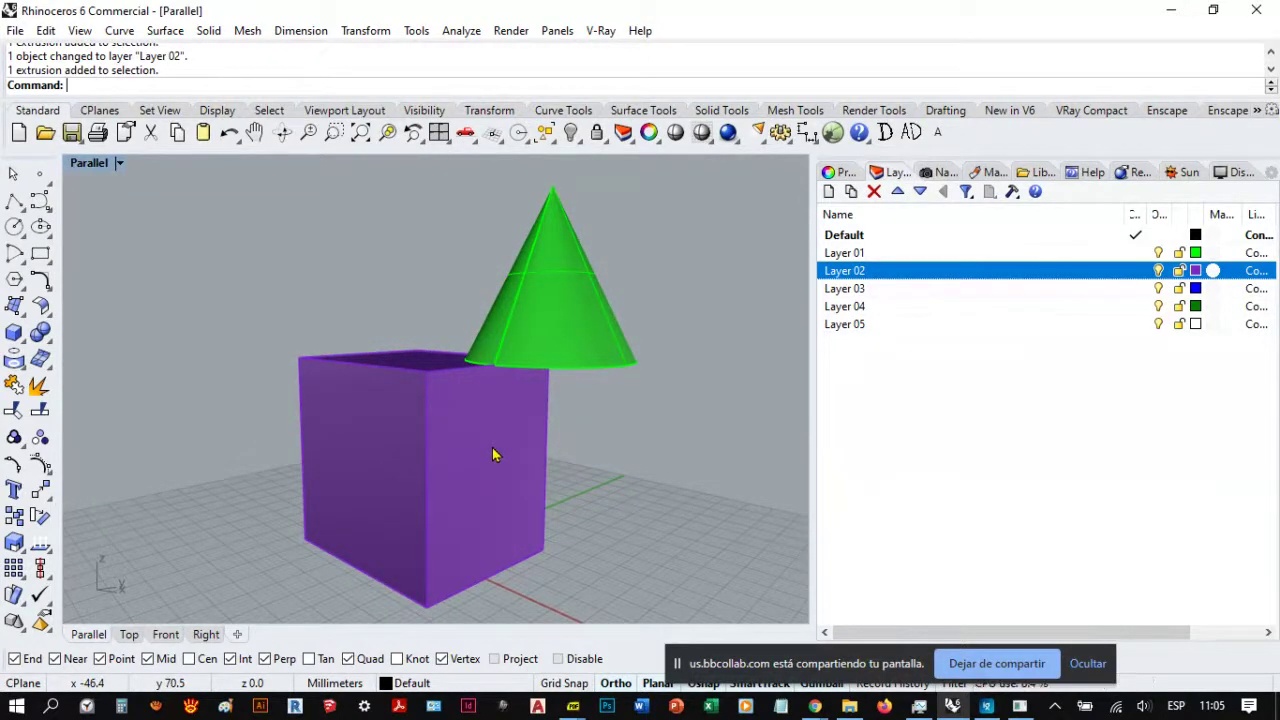
mouse_move(492, 455)
right_mouse_down()
mouse_move(457, 449)
mouse_move(517, 457)
mouse_move(485, 445)
right_mouse_up()
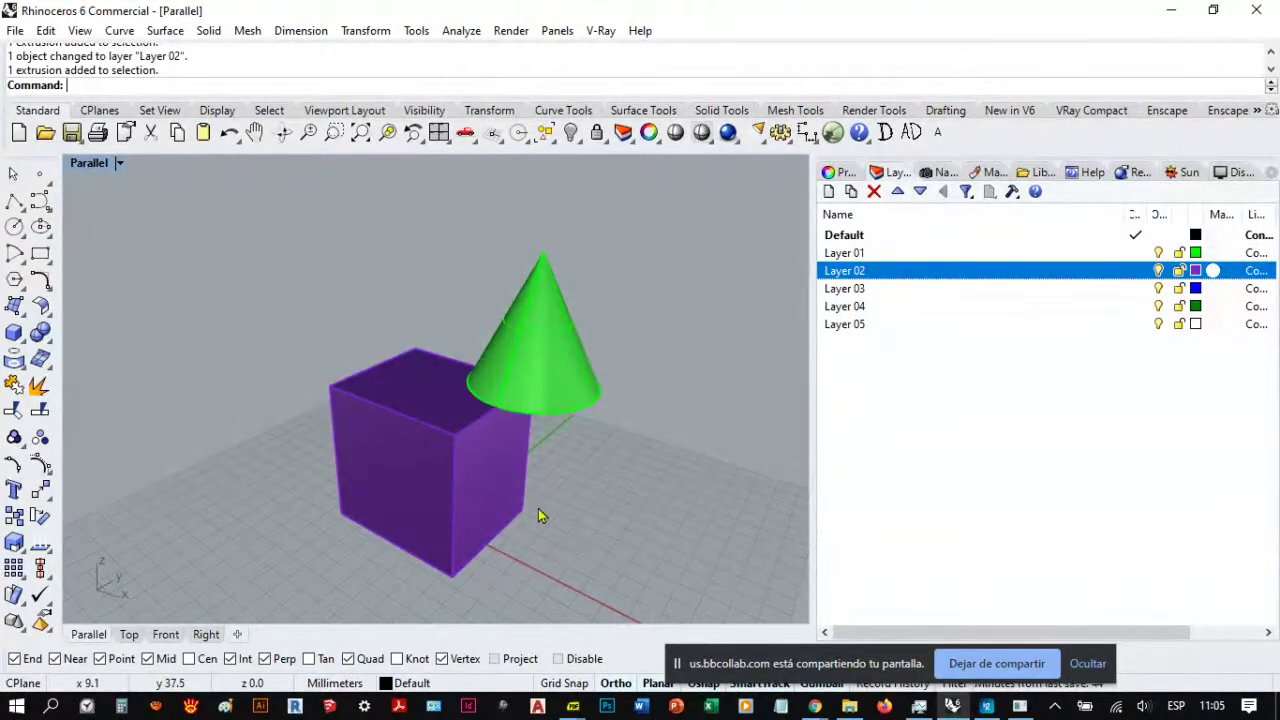
Step: Check the cone's layer assignment and the available layers in its object properties, leave the layer unchanged and deselect the cone
right_click_drag(540, 517, 467, 512)
scroll(520, 449, "up", 3)
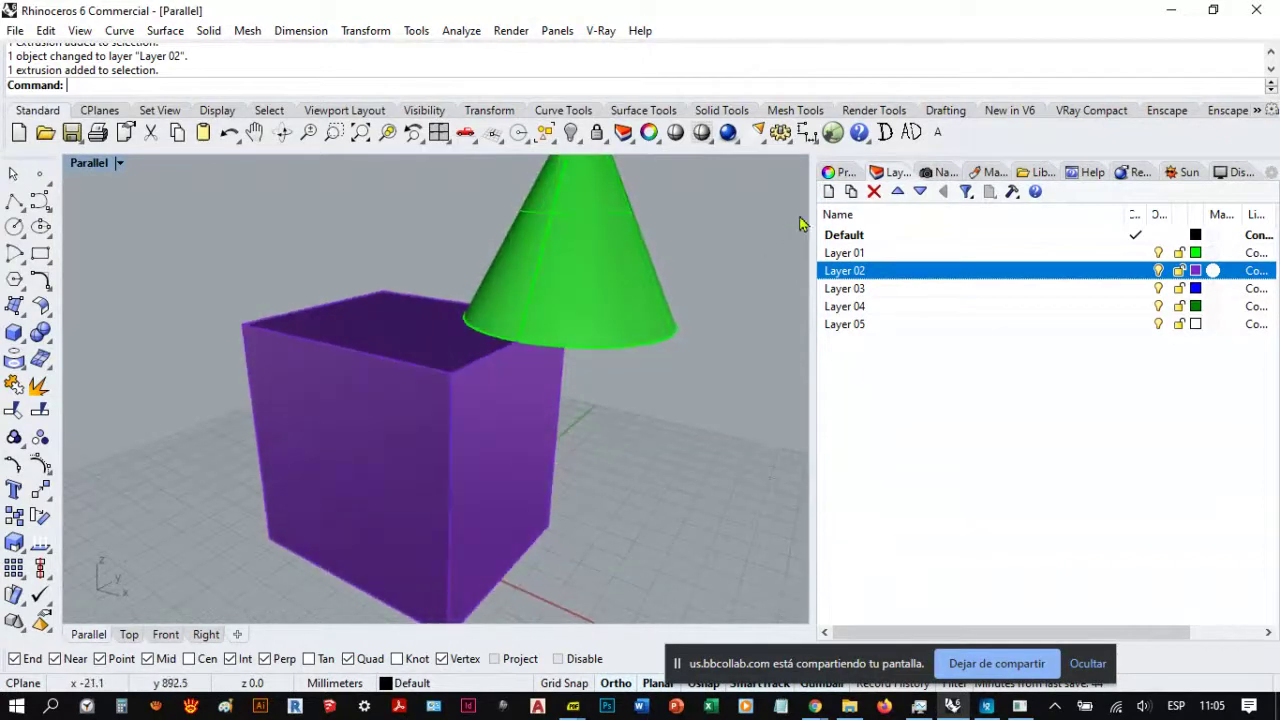
left_click(607, 263)
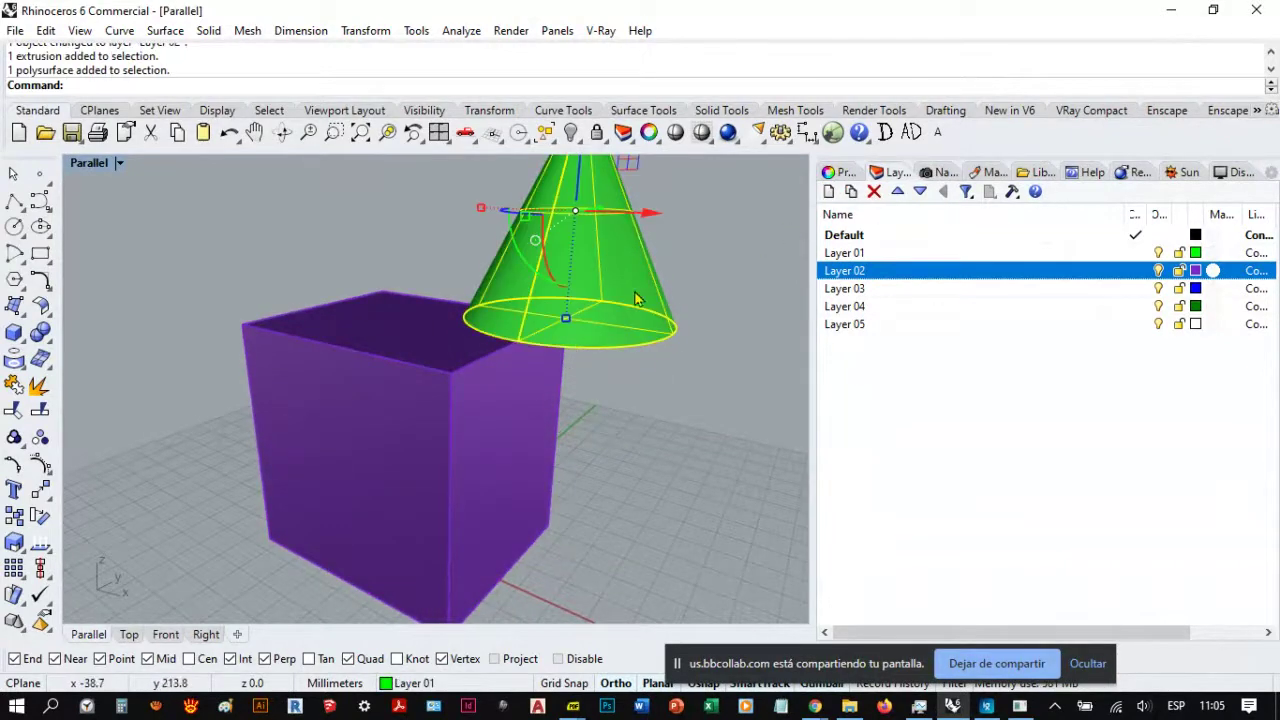
left_click(843, 174)
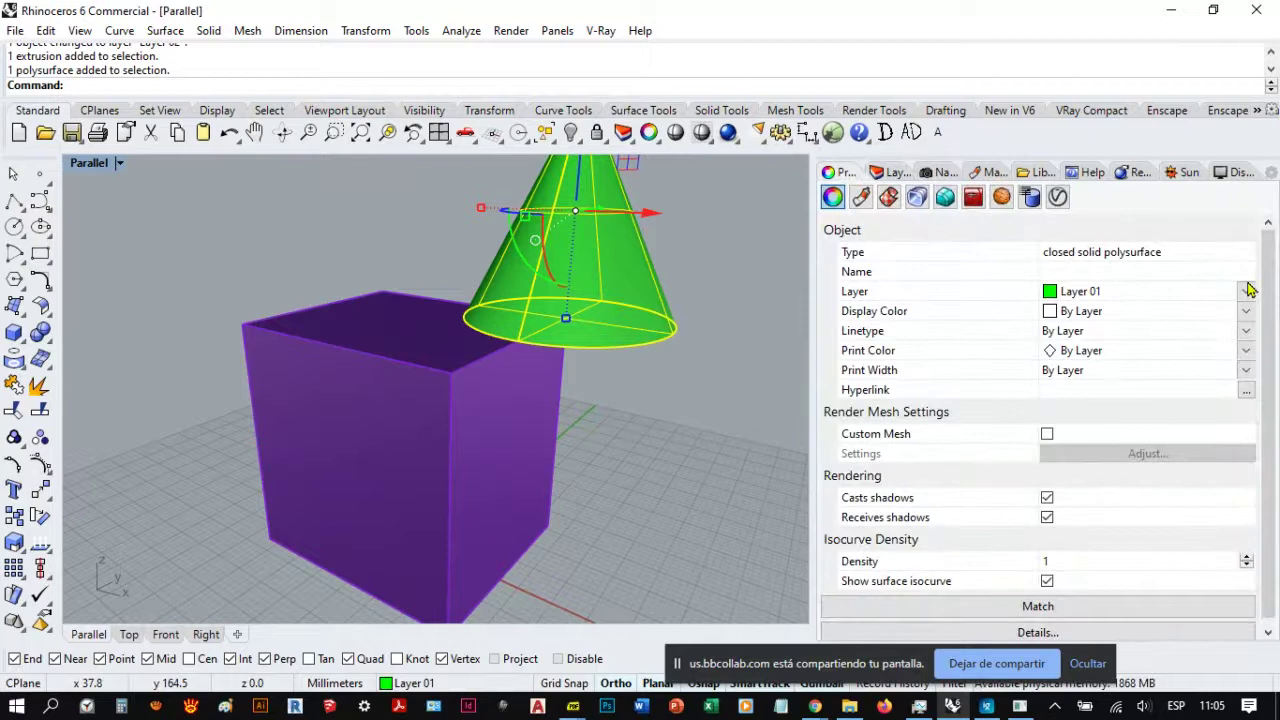
left_click(1248, 290)
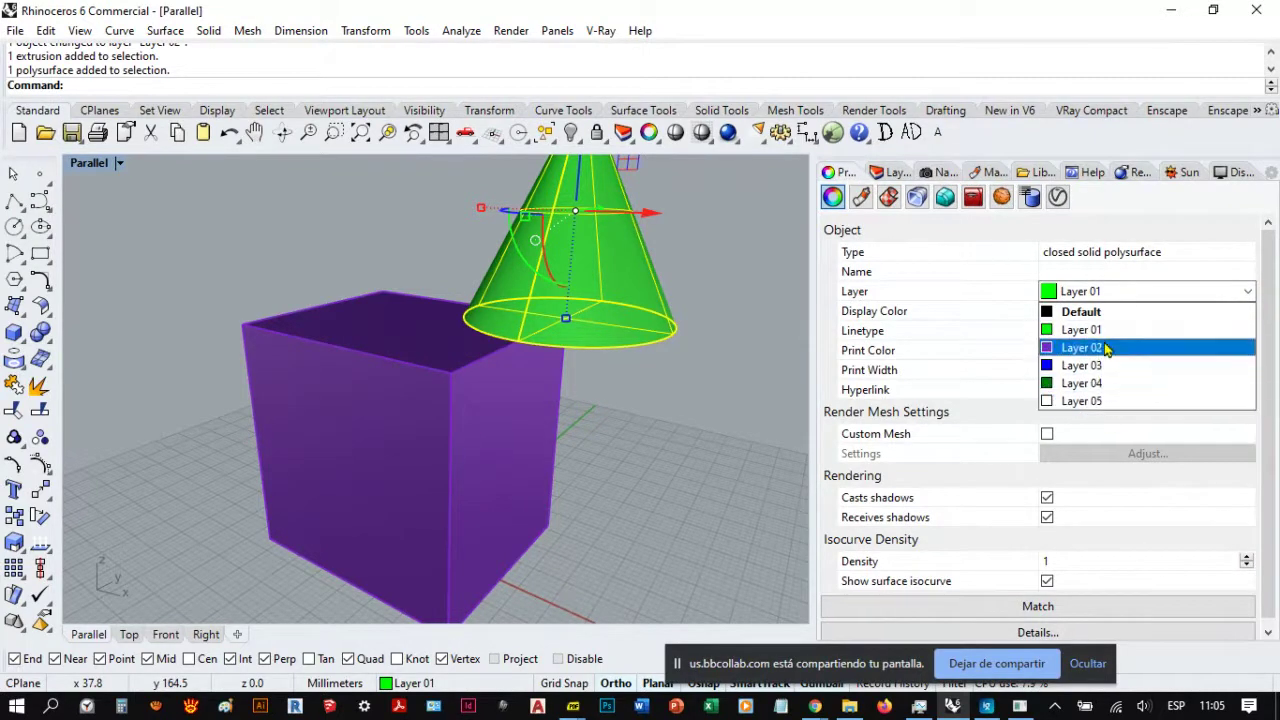
left_click(742, 312)
left_click(742, 312)
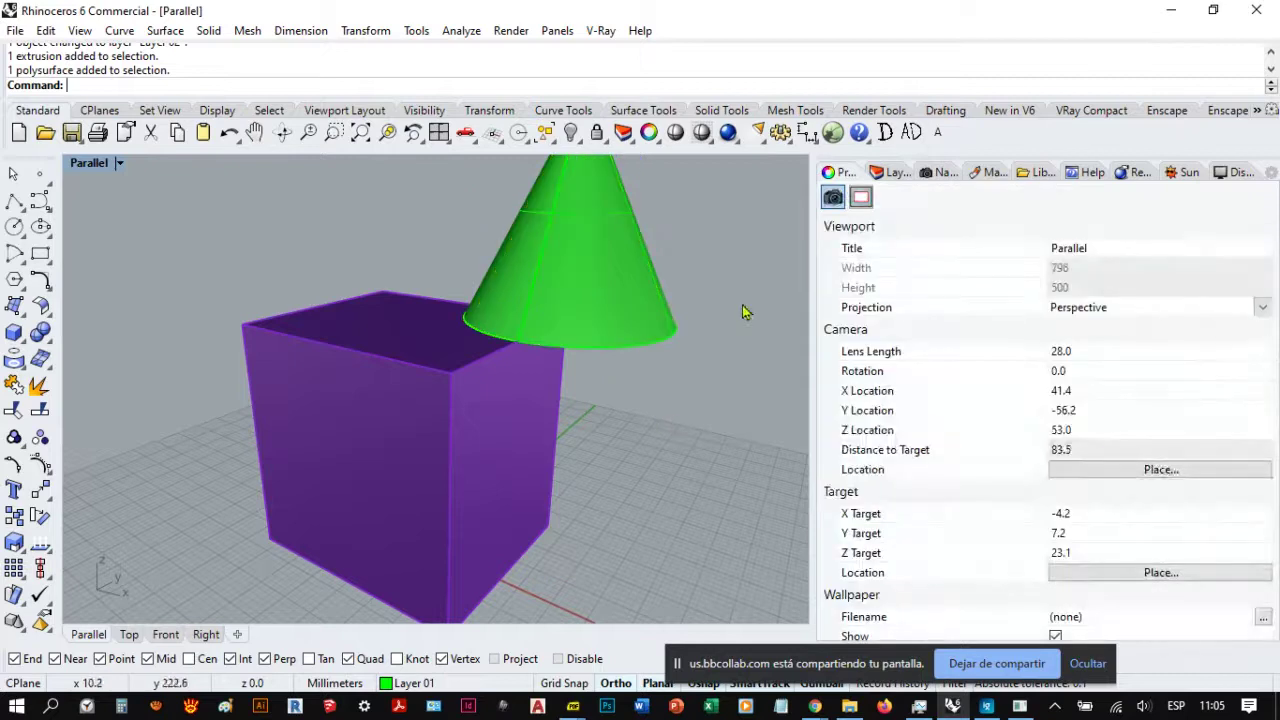
Step: Move the box to Layer 04 with Change Object Layer and deselect it
left_click(490, 364)
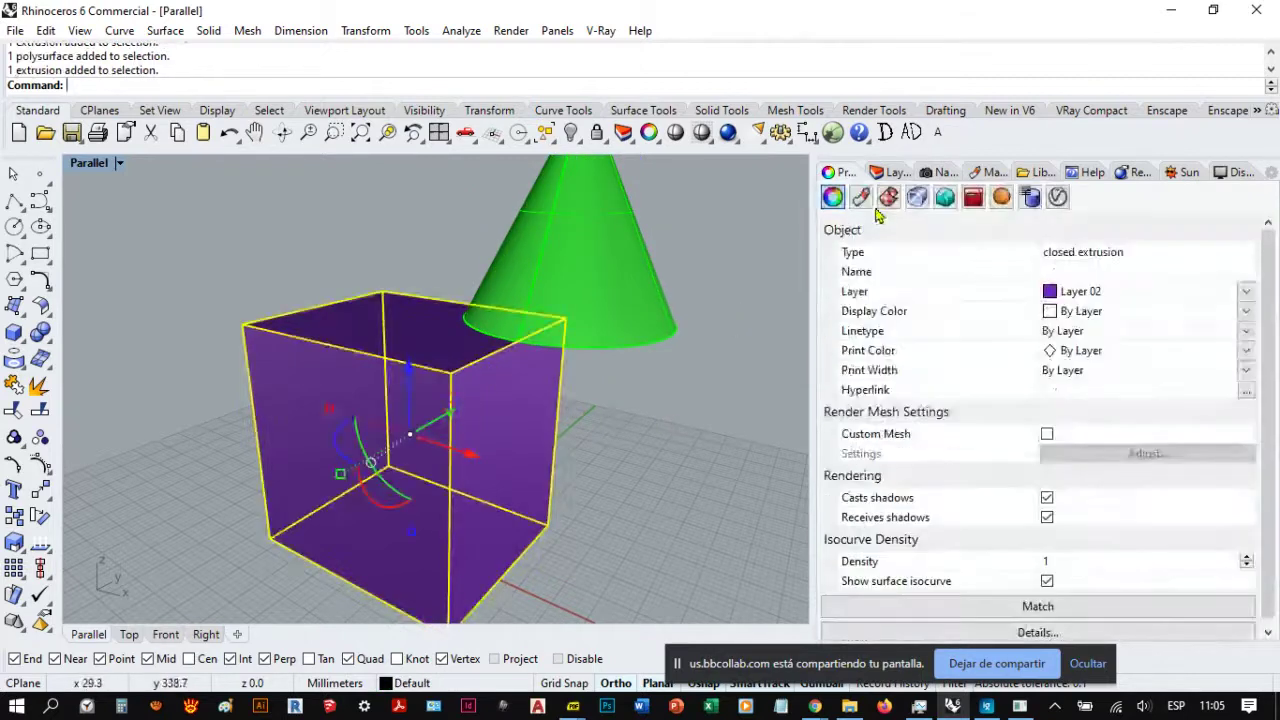
left_click(893, 172)
right_click(850, 307)
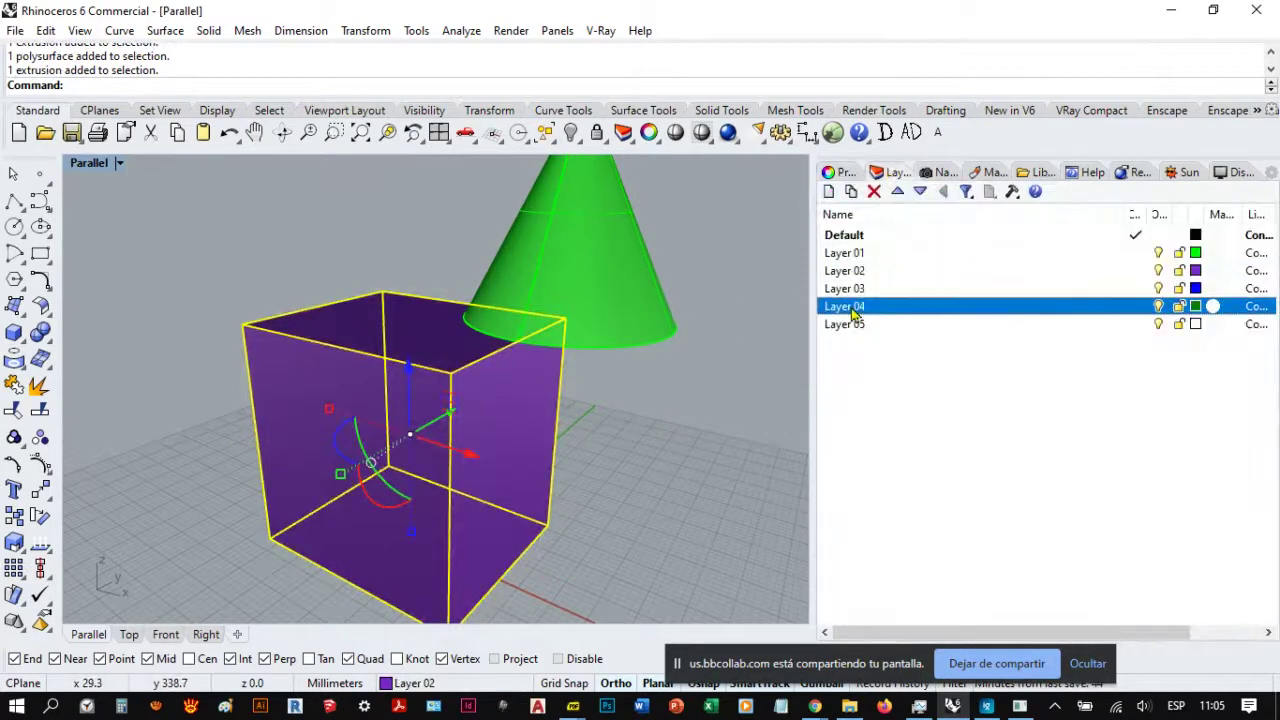
left_click(935, 610)
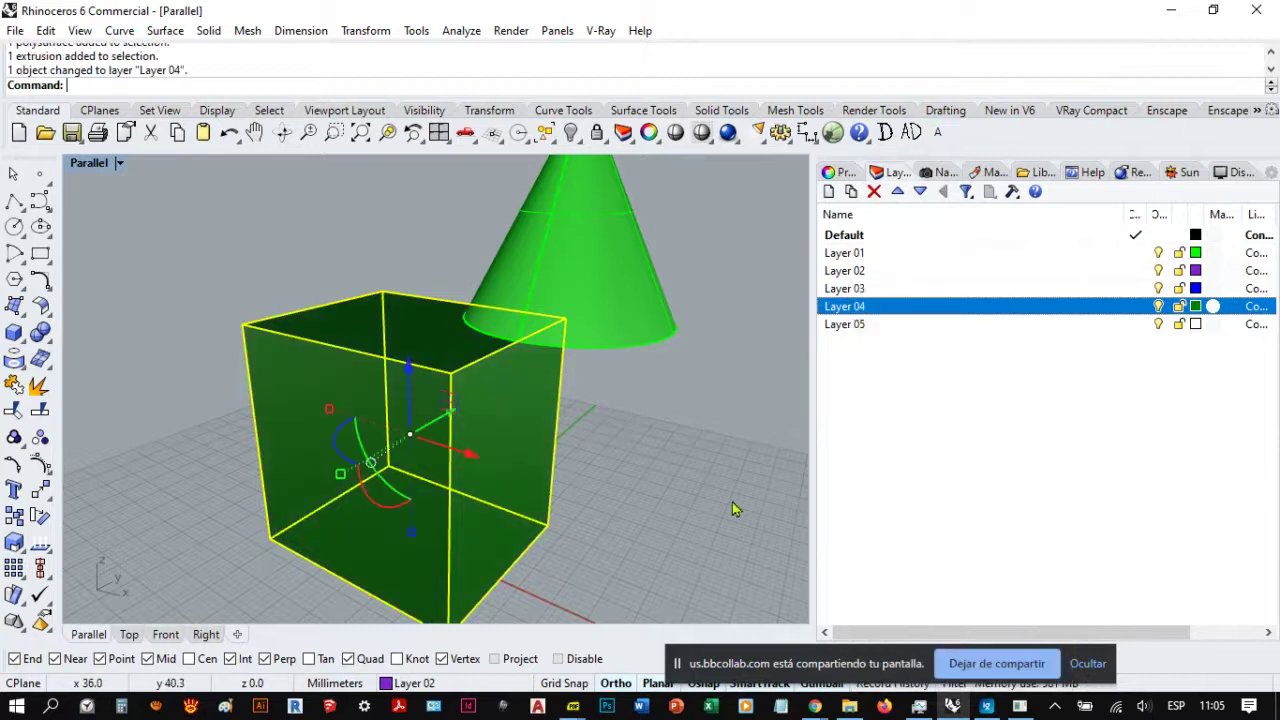
key("Escape")
Step: Move the cone to Layer 02 with Change Object Layer and deselect it
left_click(619, 324)
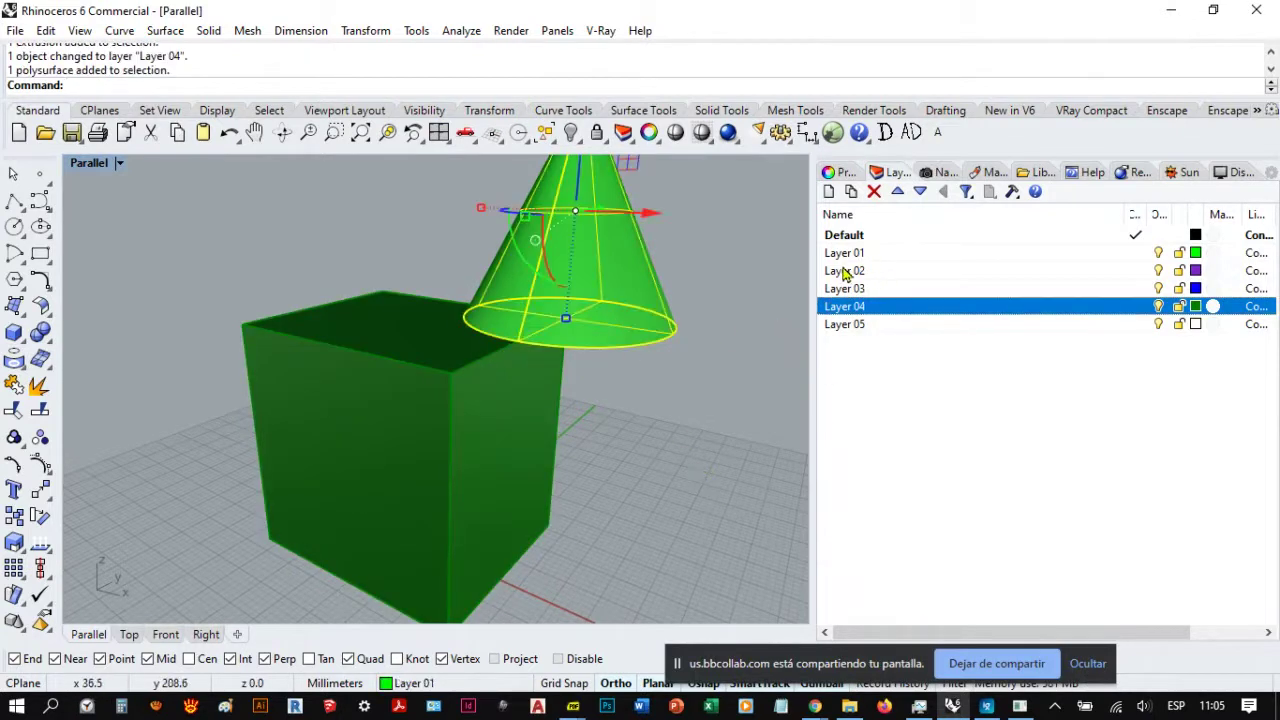
left_click(845, 271)
right_click(845, 271)
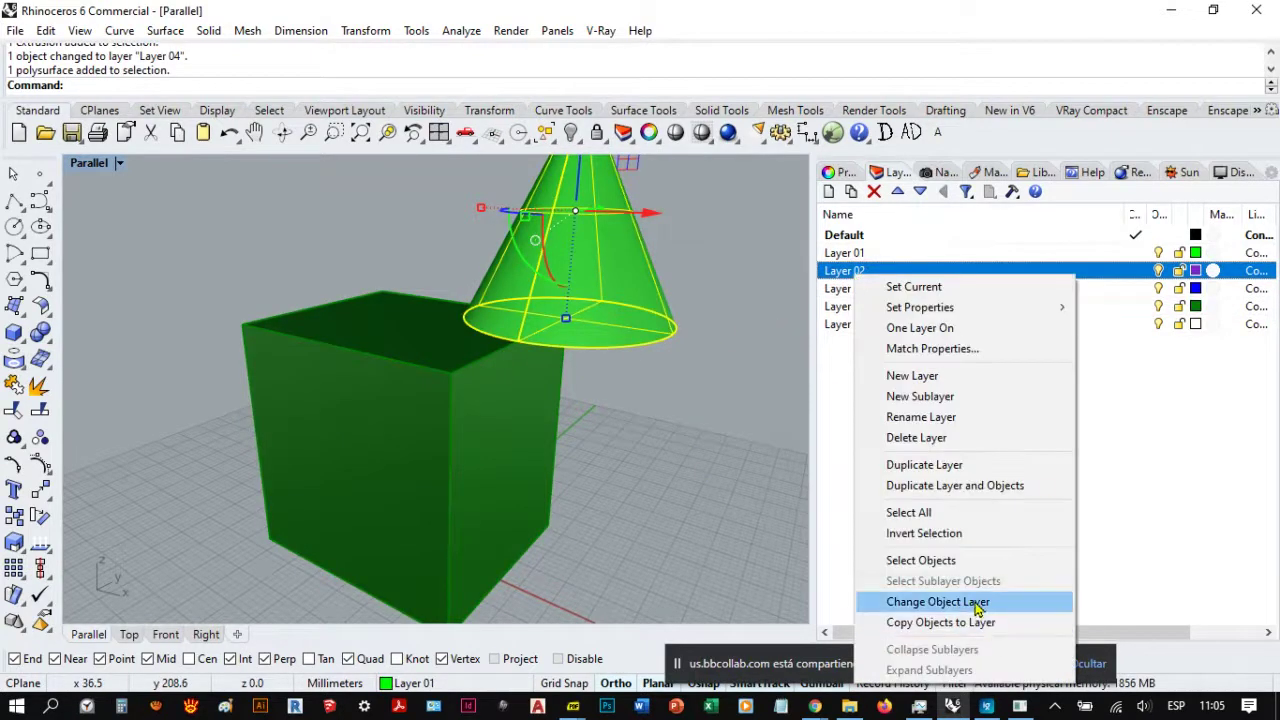
left_click(977, 604)
key("Escape")
Step: Inspect the recolored box and cone from several angles and distances
scroll(517, 460, "down", 4)
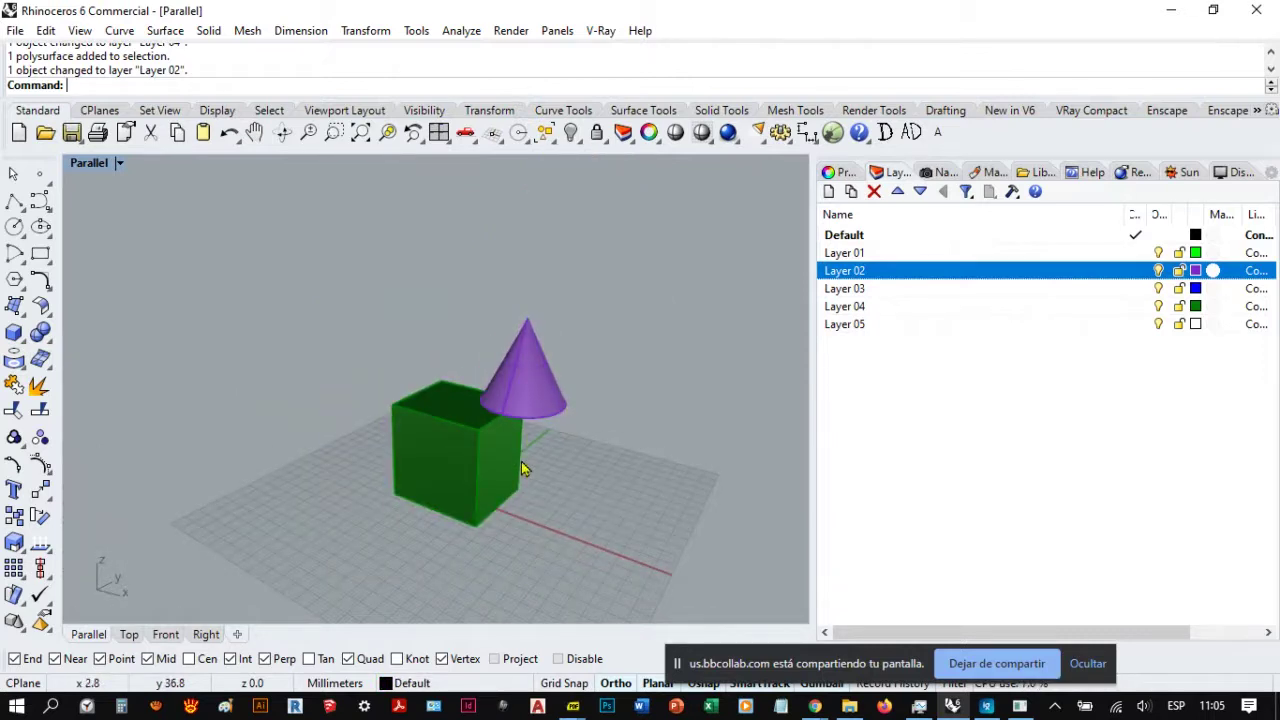
scroll(525, 470, "up", 4)
right_click_drag(529, 470, 522, 367)
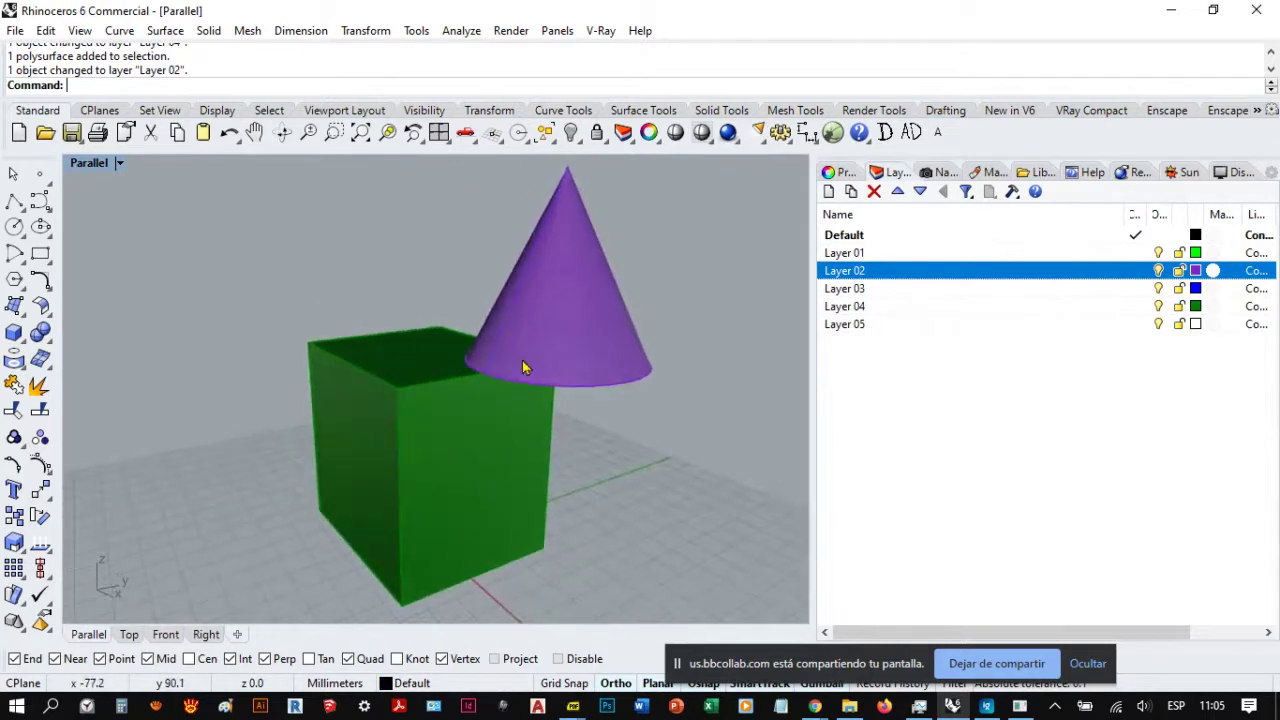
right_click_drag(530, 437, 477, 391)
right_click_drag(551, 429, 629, 406)
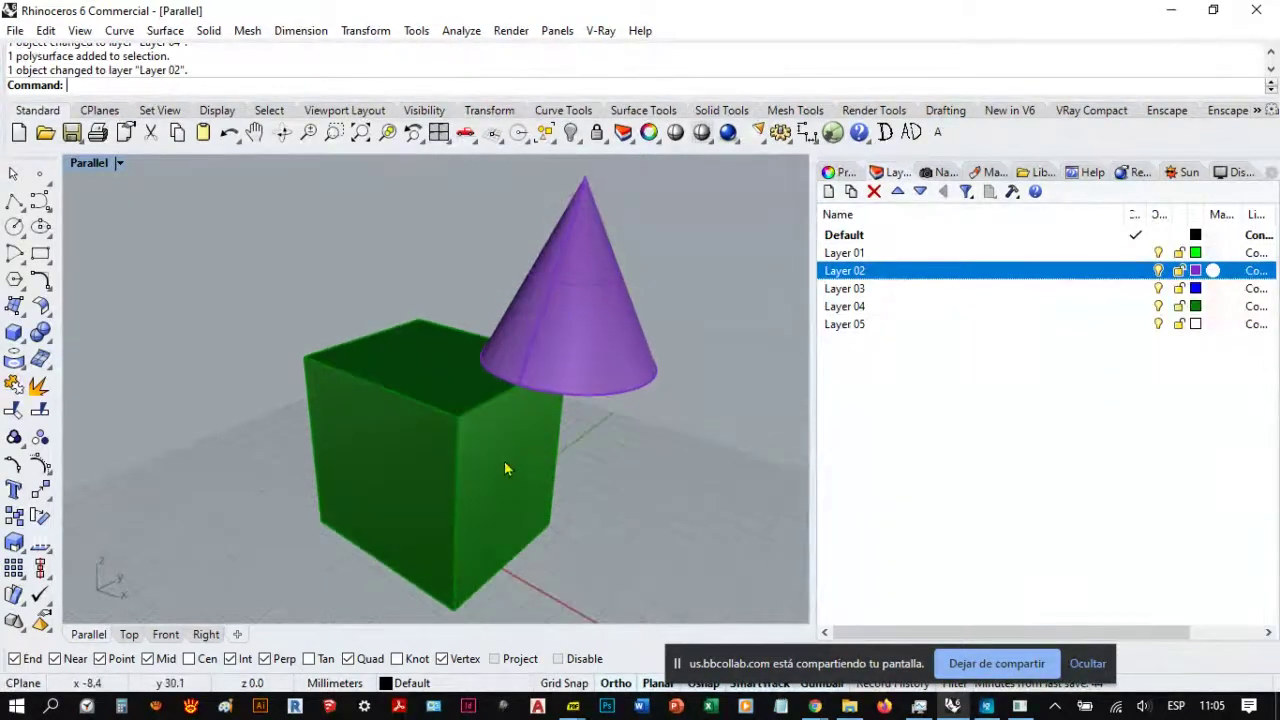
scroll(488, 443, "up", 2)
scroll(490, 445, "down", 2)
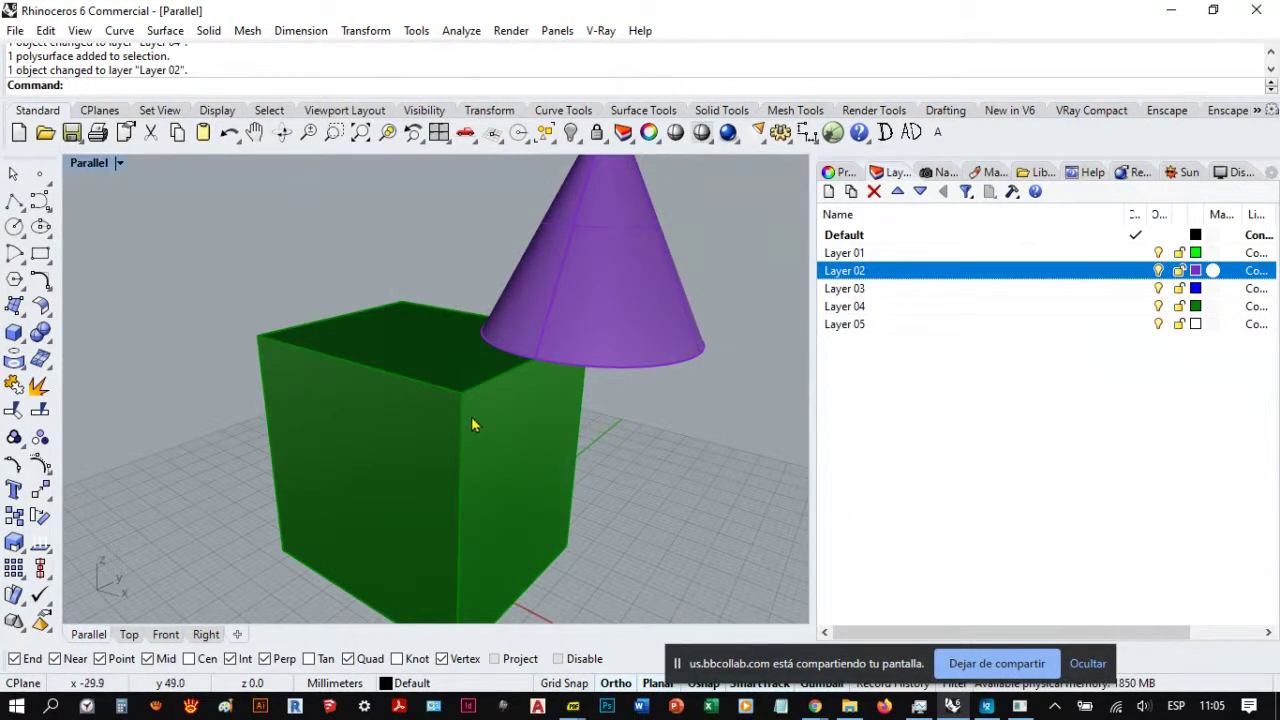
Step: Select the box and search the available commands for one that matches object properties
left_click(473, 424)
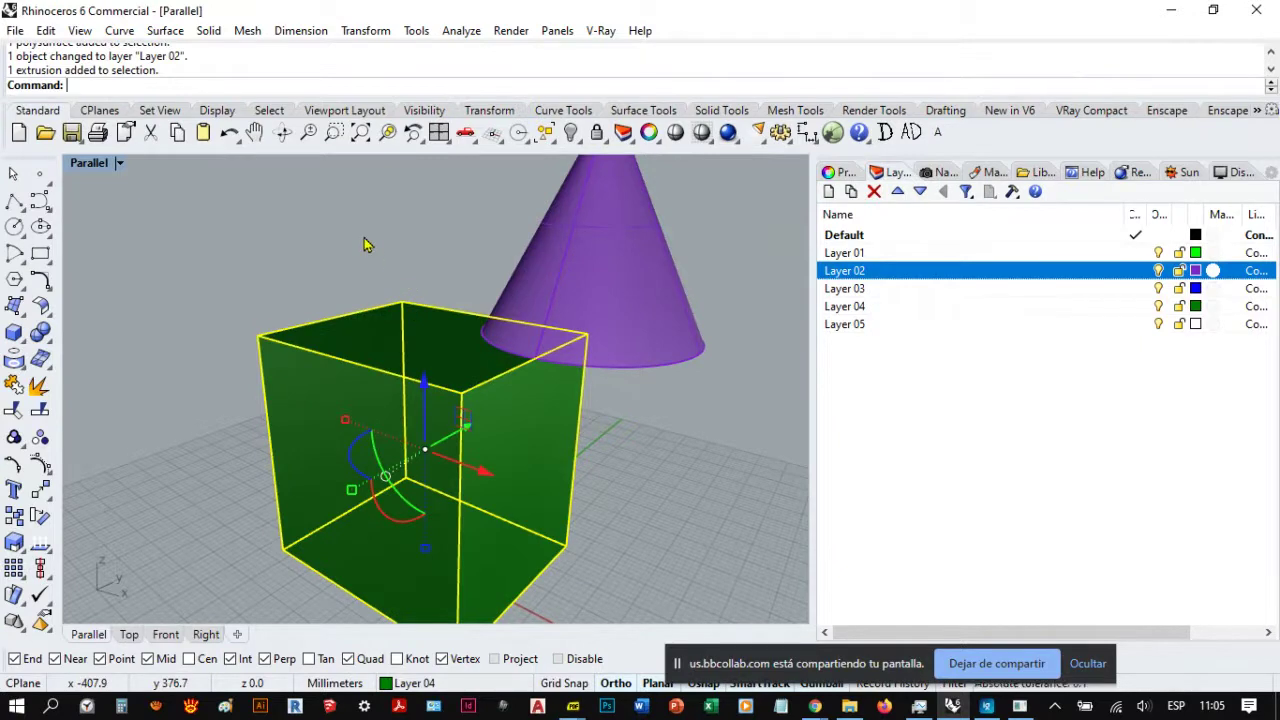
type("Match")
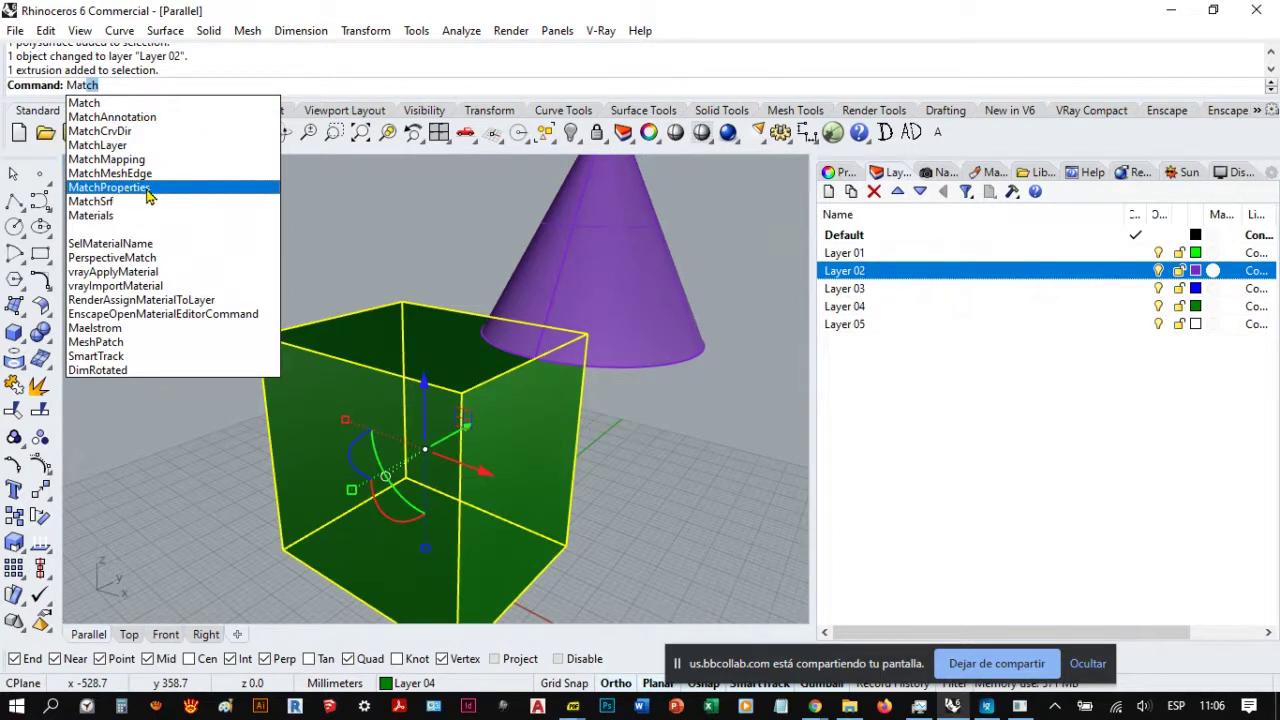
key("Escape")
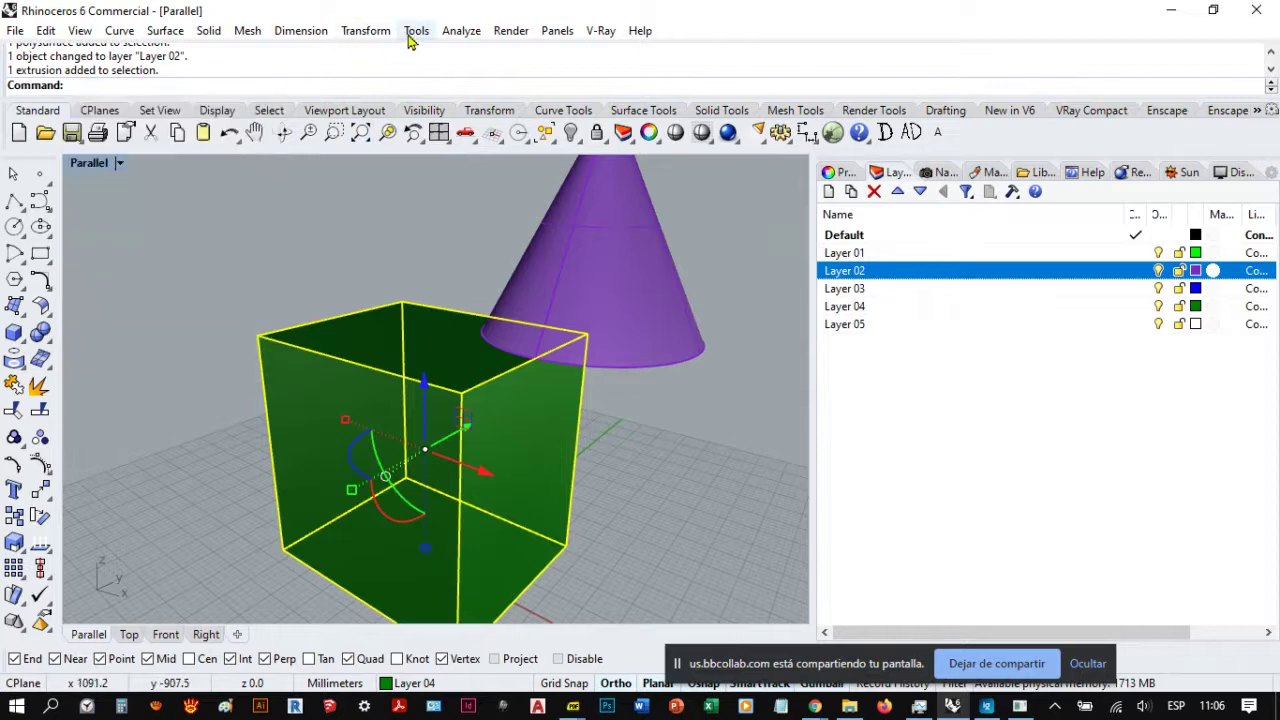
left_click(410, 32)
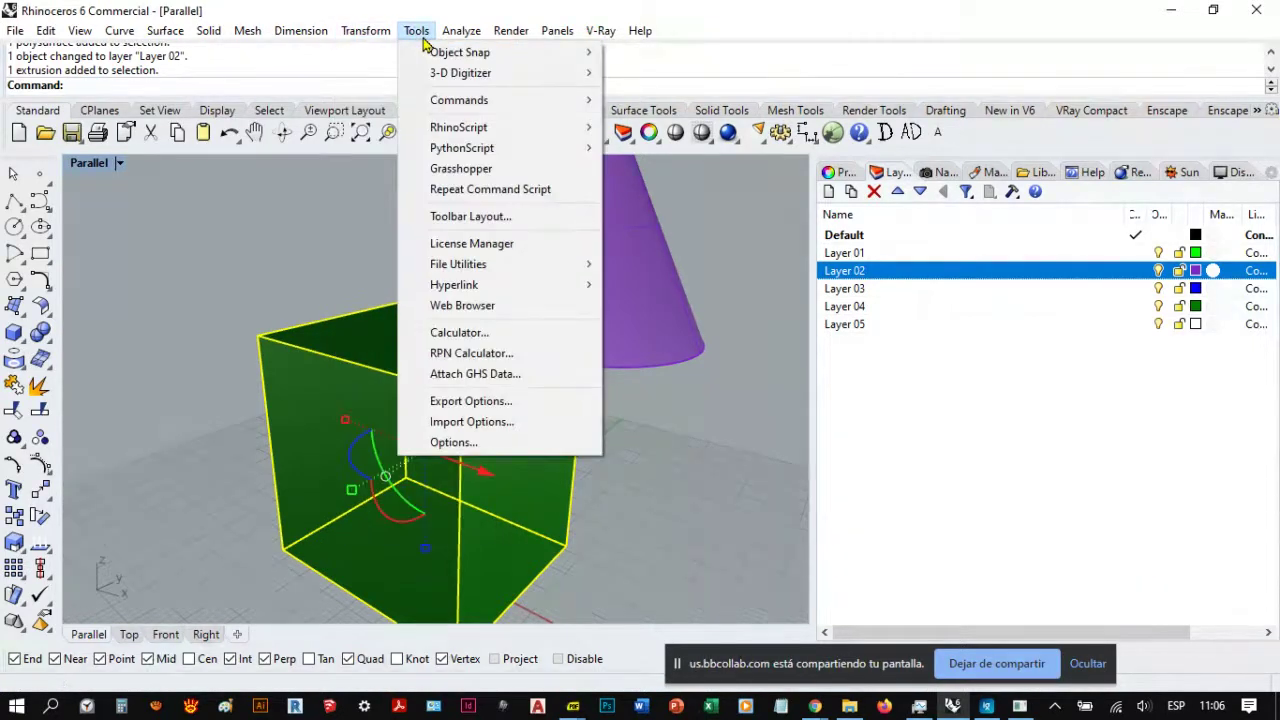
mouse_move(374, 38)
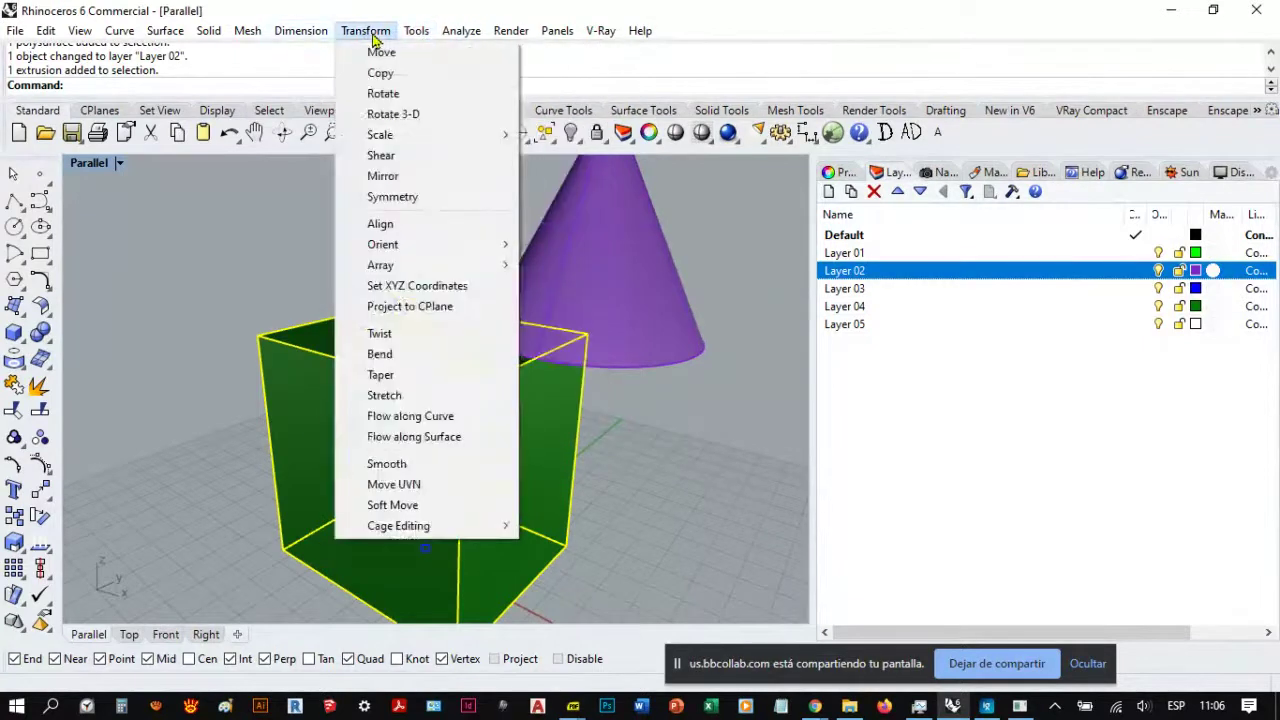
mouse_move(205, 39)
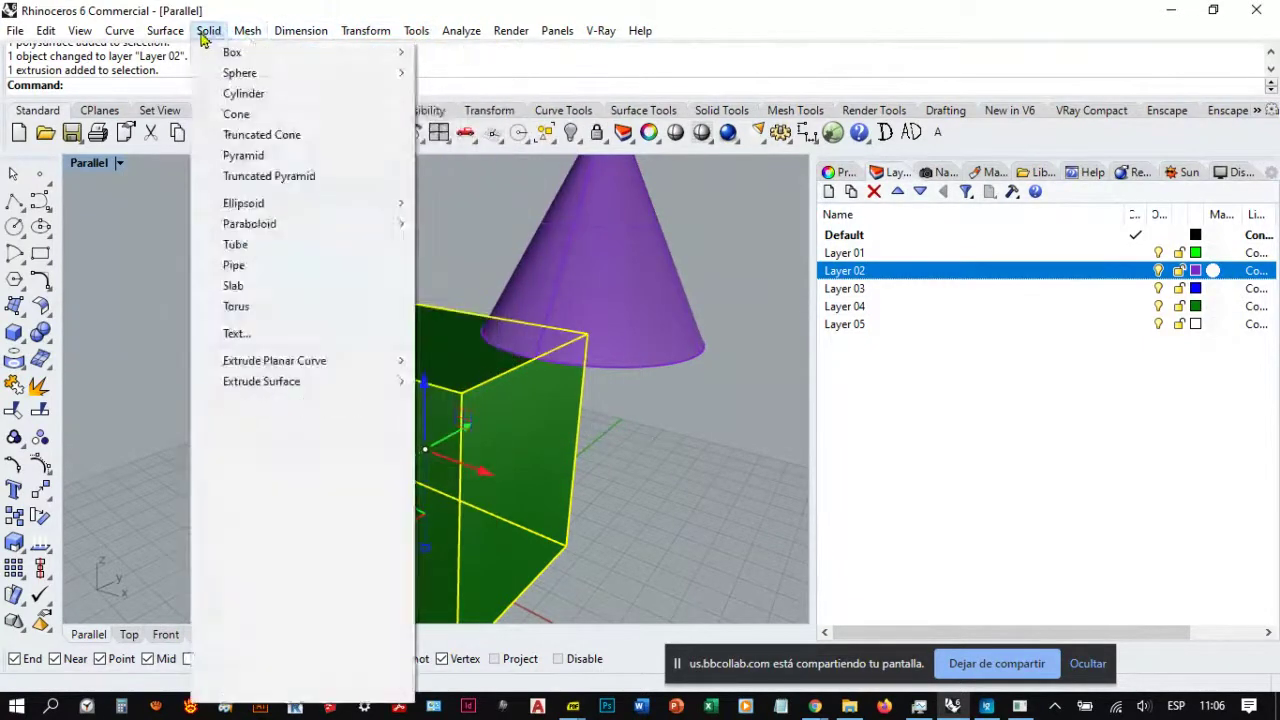
key("Escape")
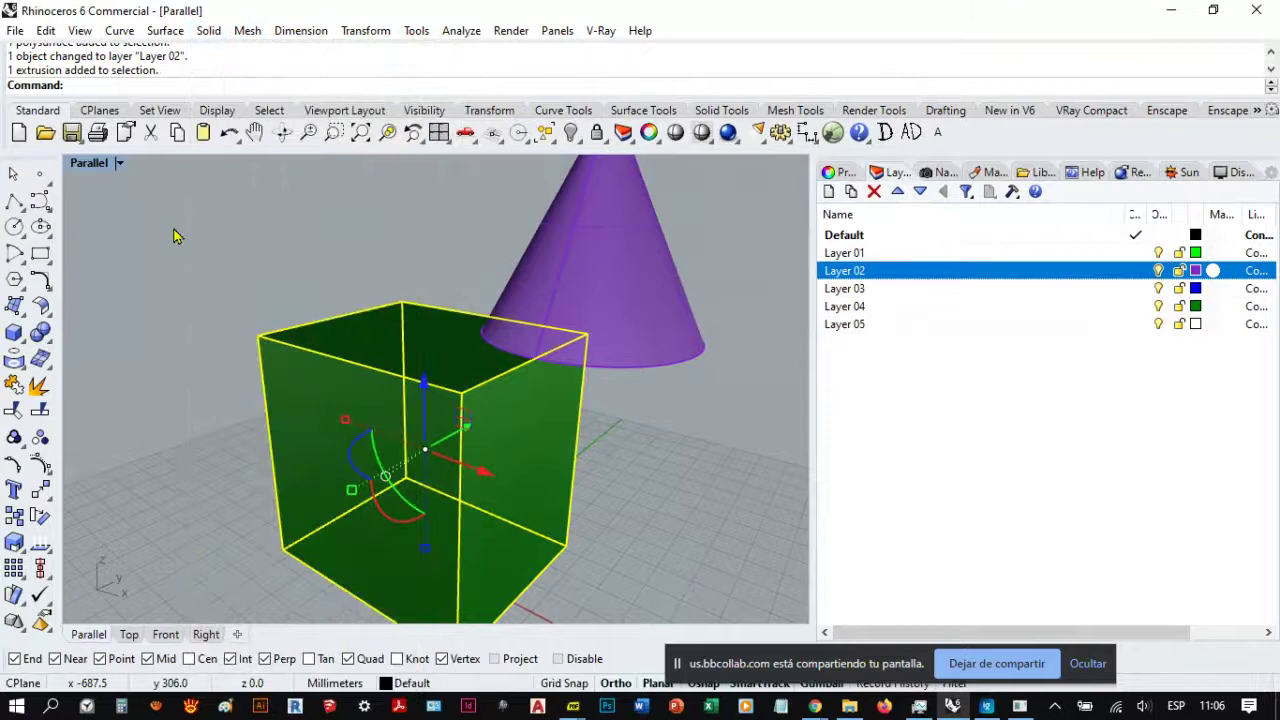
Step: Run MatchProperties on the selected box with the cone as source, keeping the preset properties, including layer and display color
type("Match")
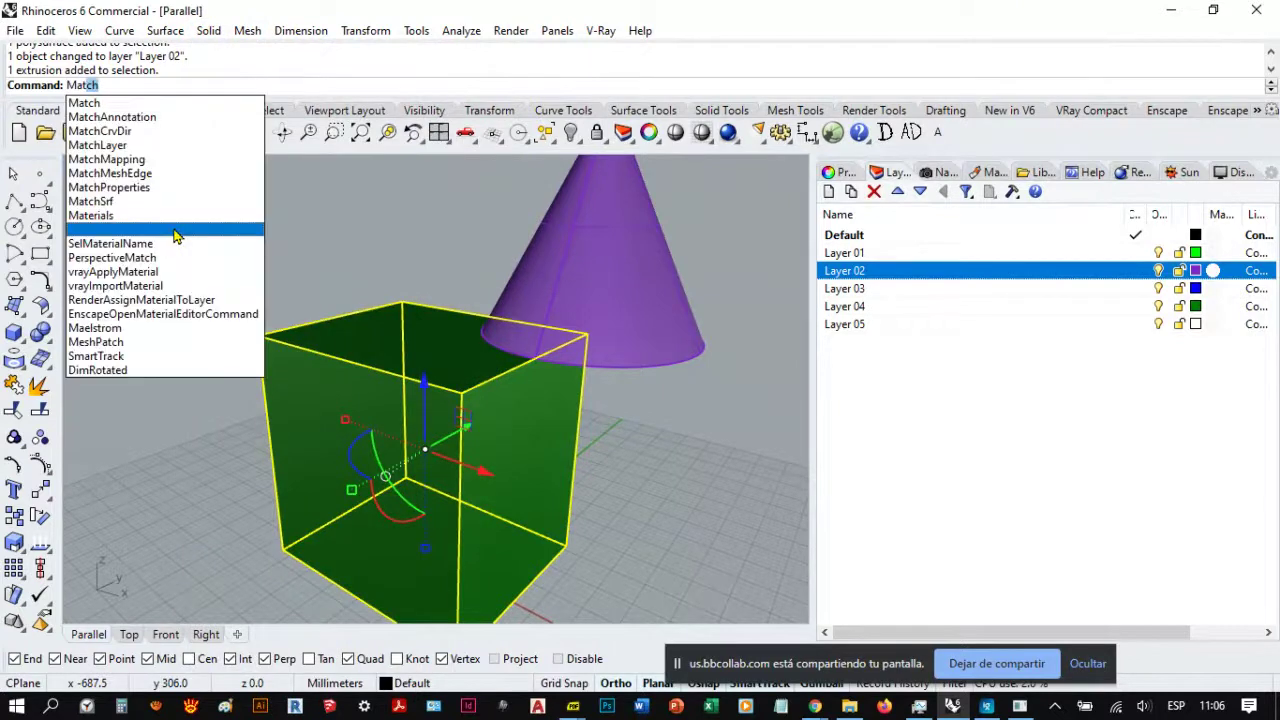
left_click(141, 188)
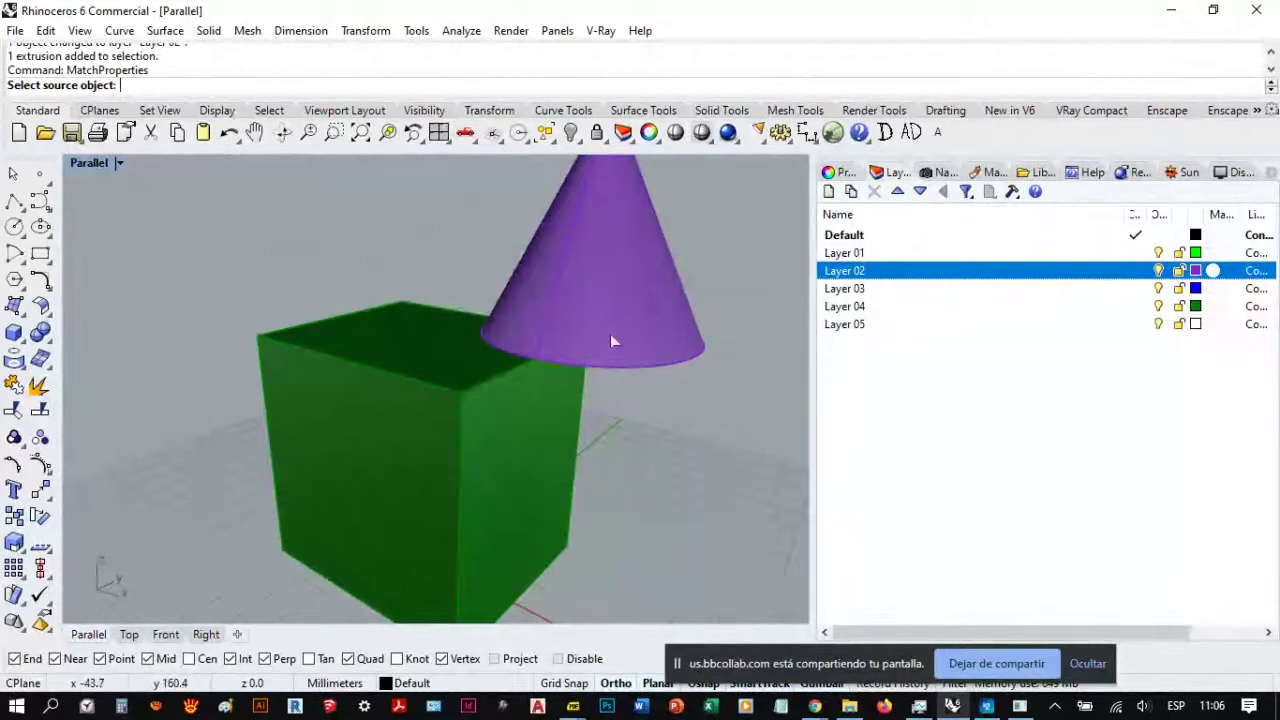
left_click(608, 278)
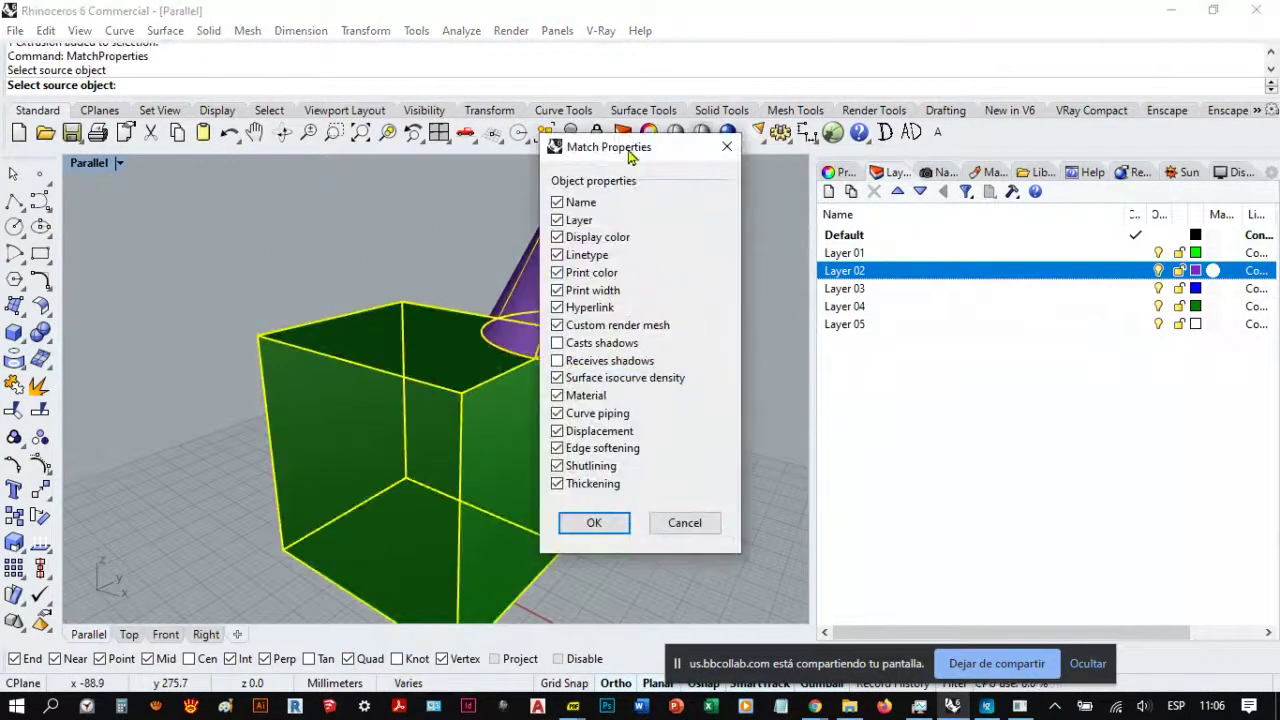
left_click_drag(630, 155, 683, 117)
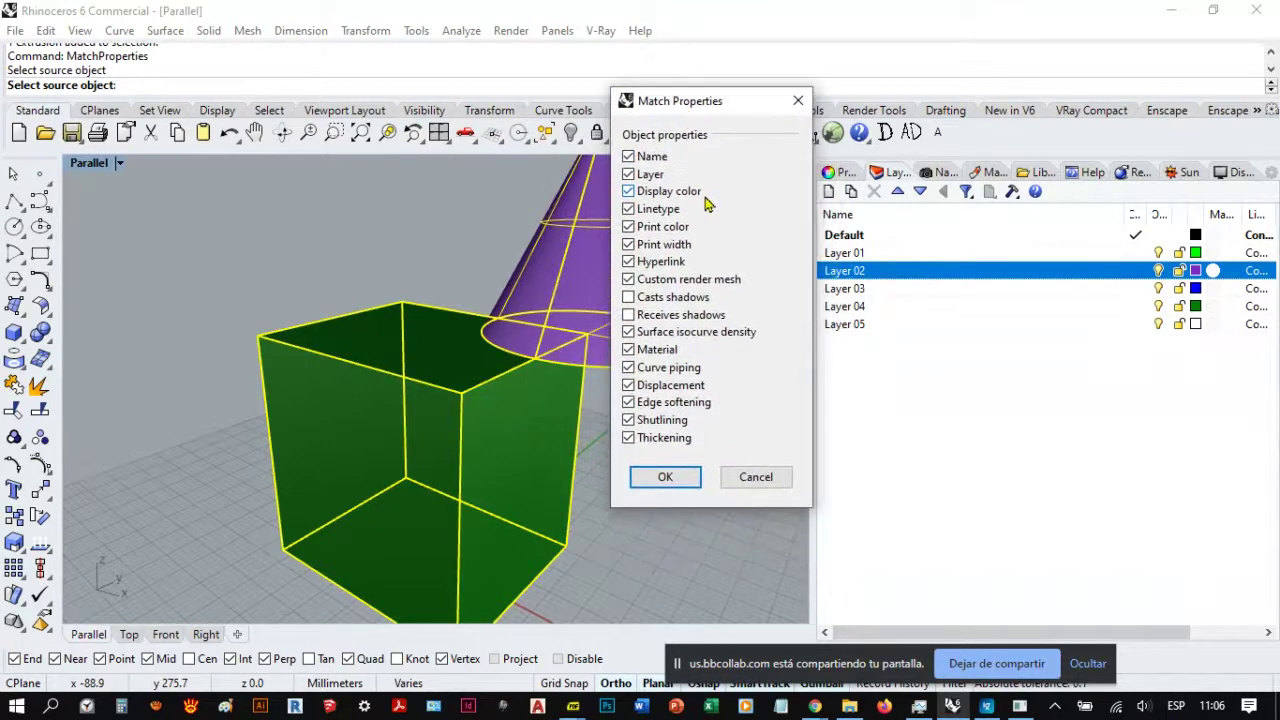
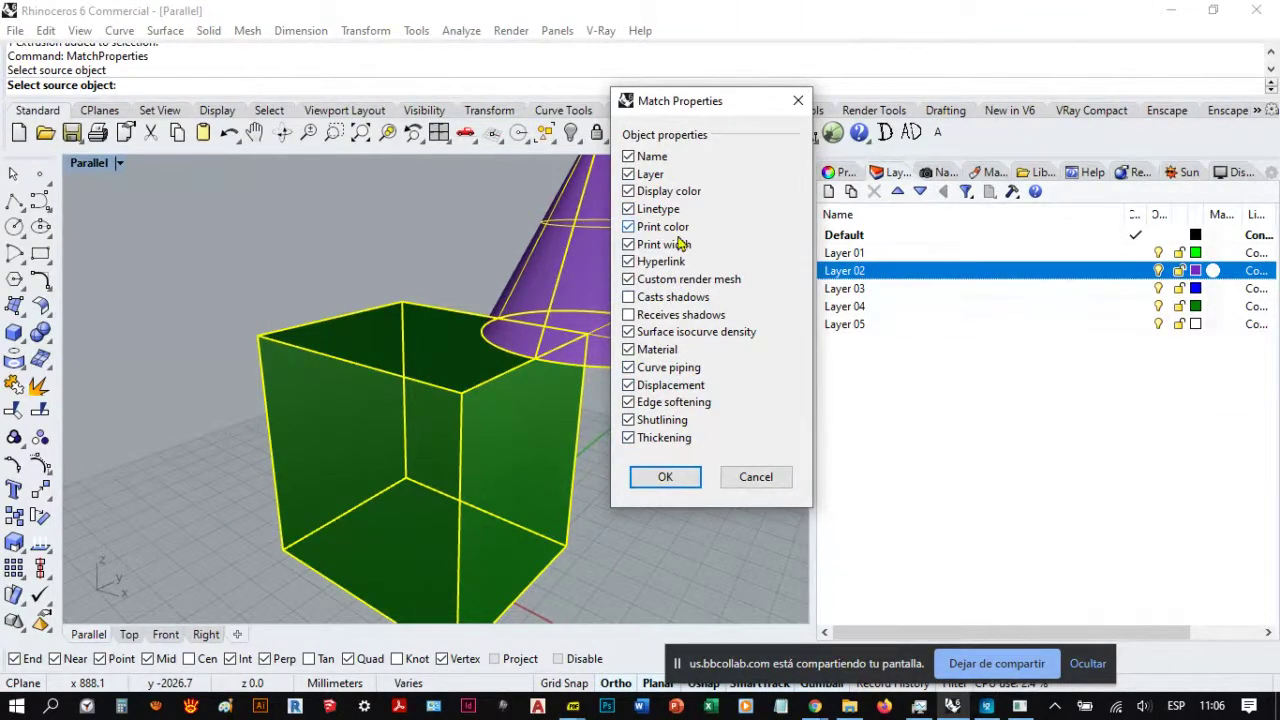
left_click(664, 479)
left_click(651, 457)
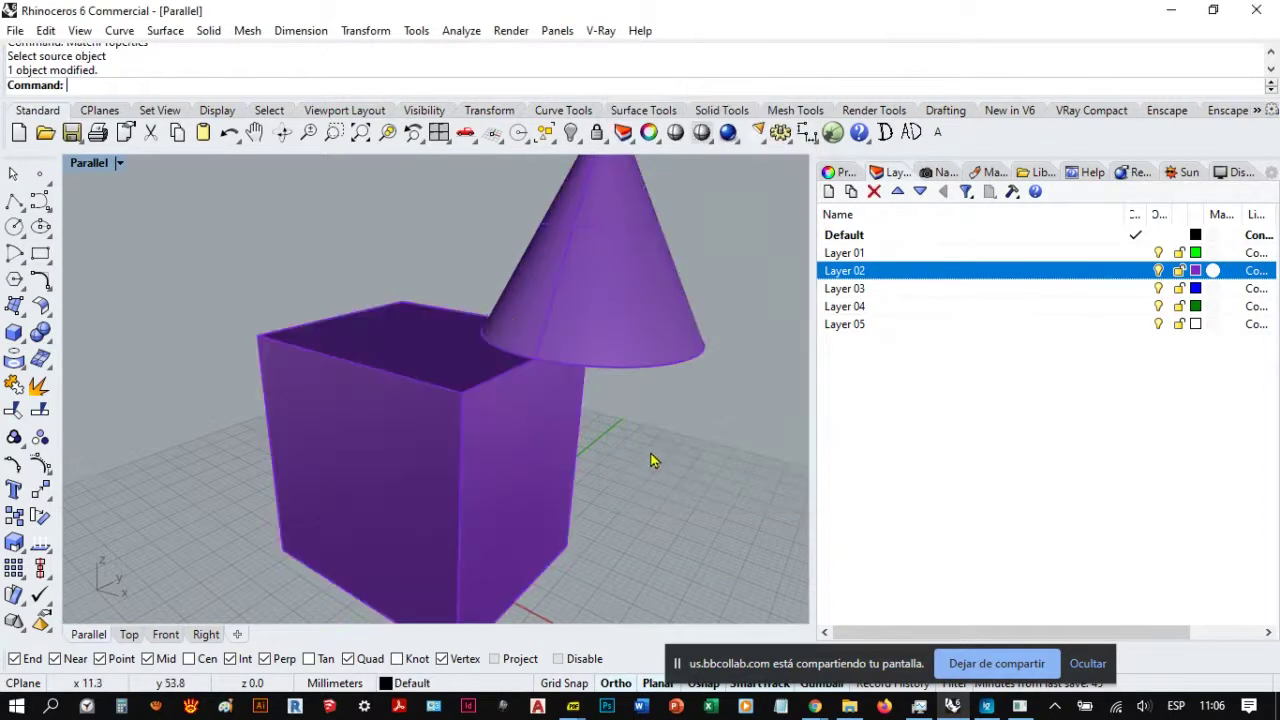
Step: Inspect the matched box and cone from several angles, select both together and deselect them
right_click_drag(651, 457, 515, 408)
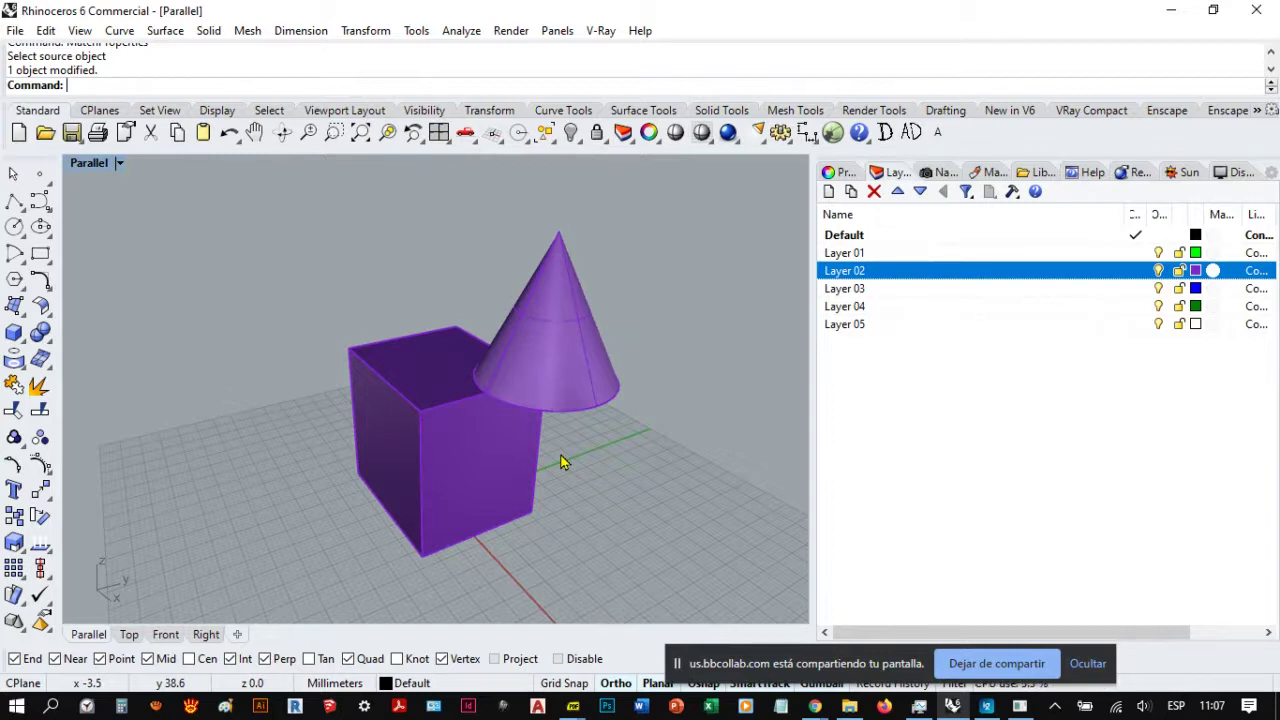
right_click_drag(560, 462, 545, 436)
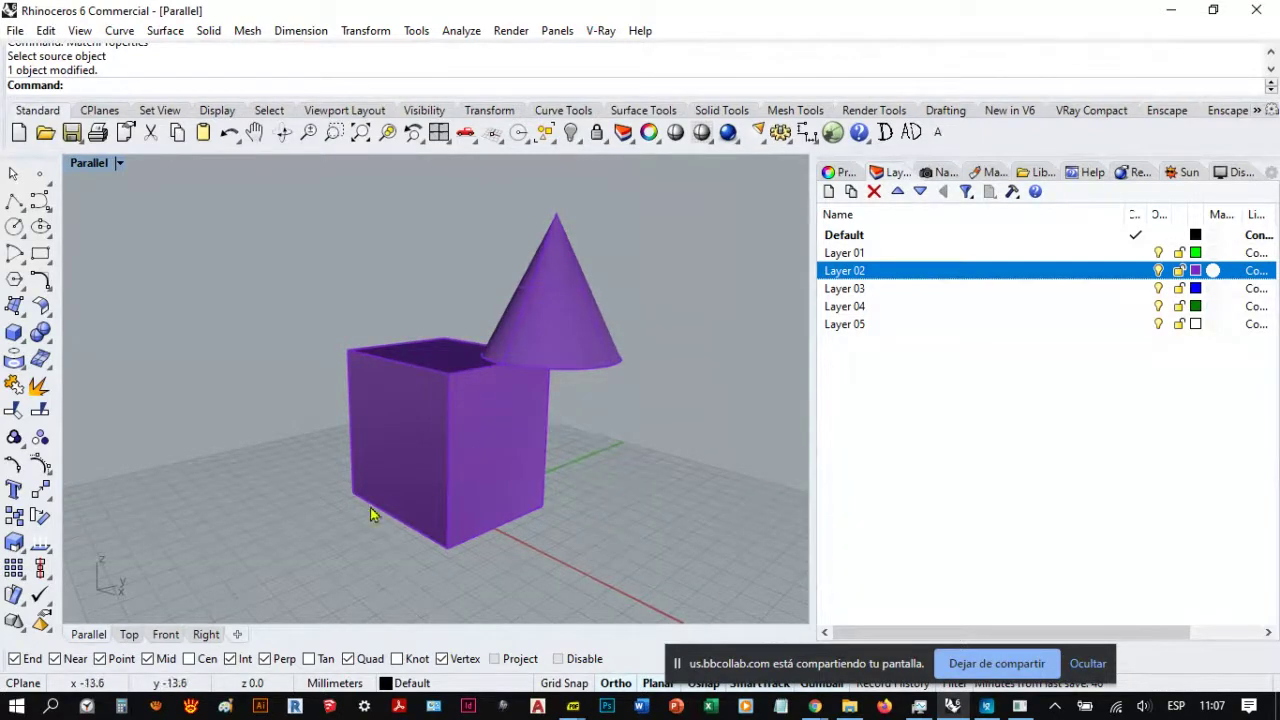
left_click_drag(594, 417, 449, 327)
left_click(628, 420)
left_click_drag(630, 417, 430, 372)
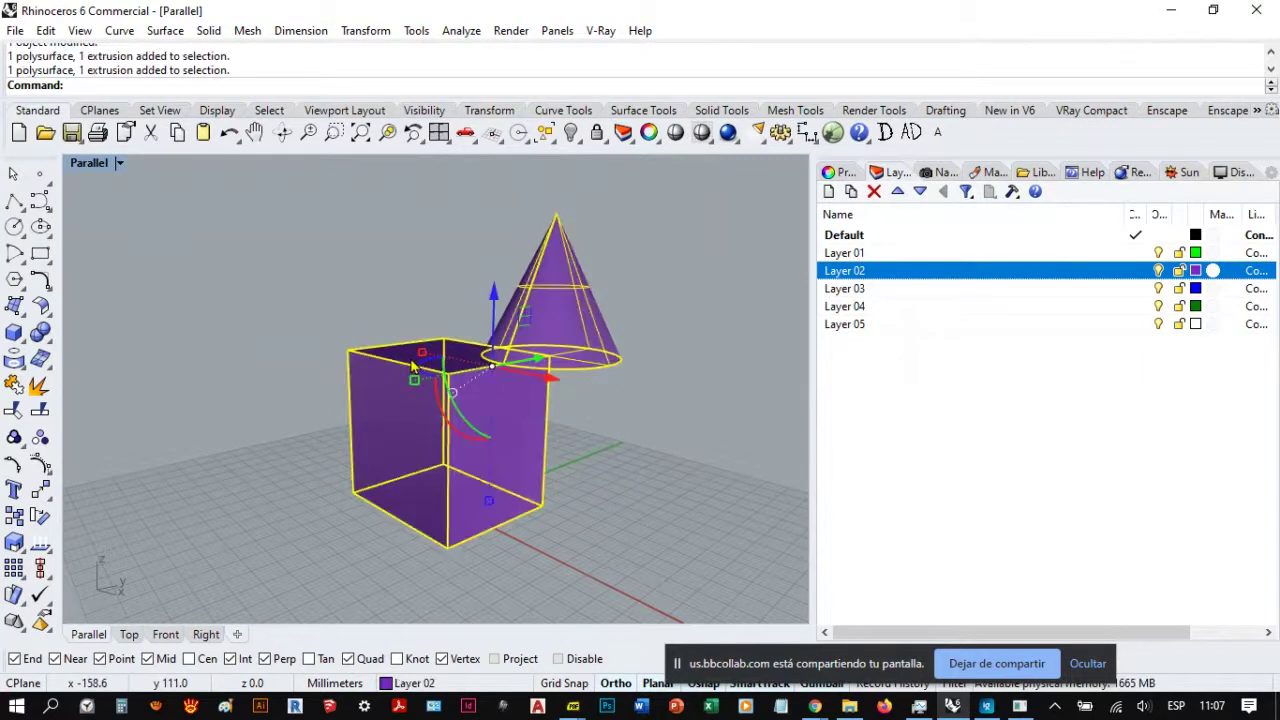
left_click(592, 468)
right_click_drag(592, 468, 615, 368)
scroll(615, 368, "down", 2)
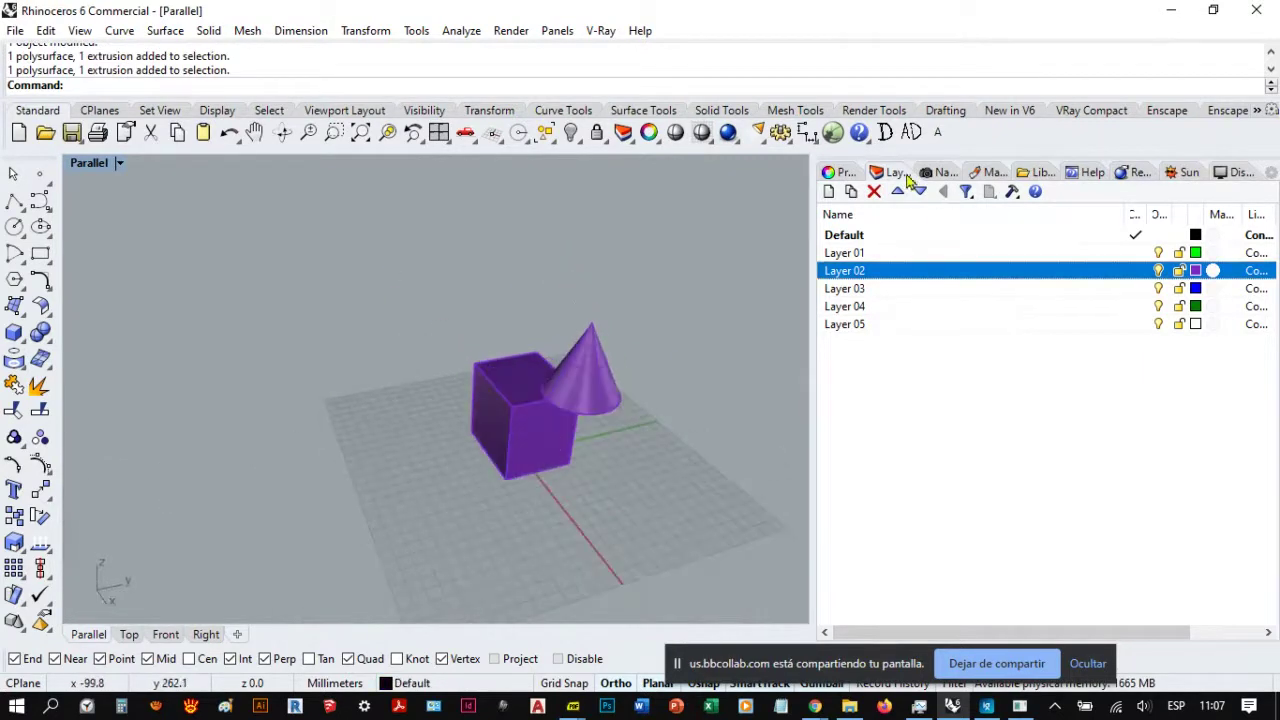
Step: Show the object properties and check the layer assignment of the cone and the box in turn
left_click(838, 172)
right_click_drag(510, 208, 467, 192)
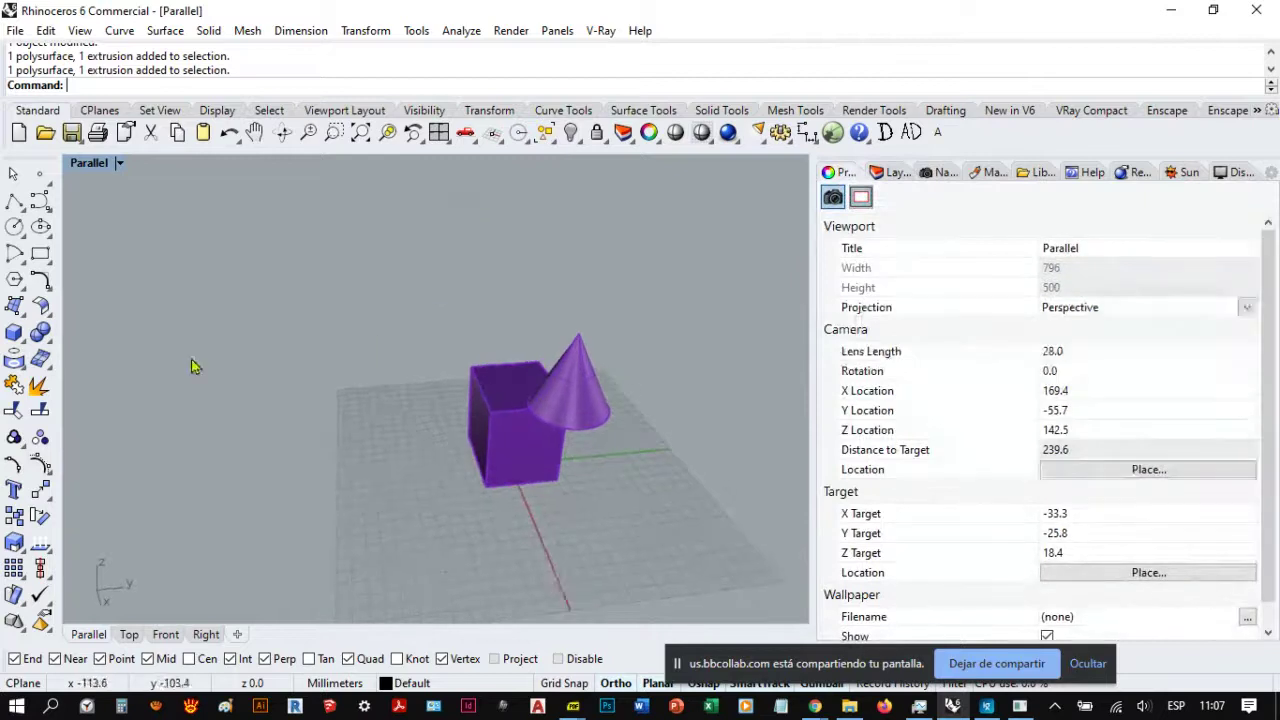
left_click(14, 175)
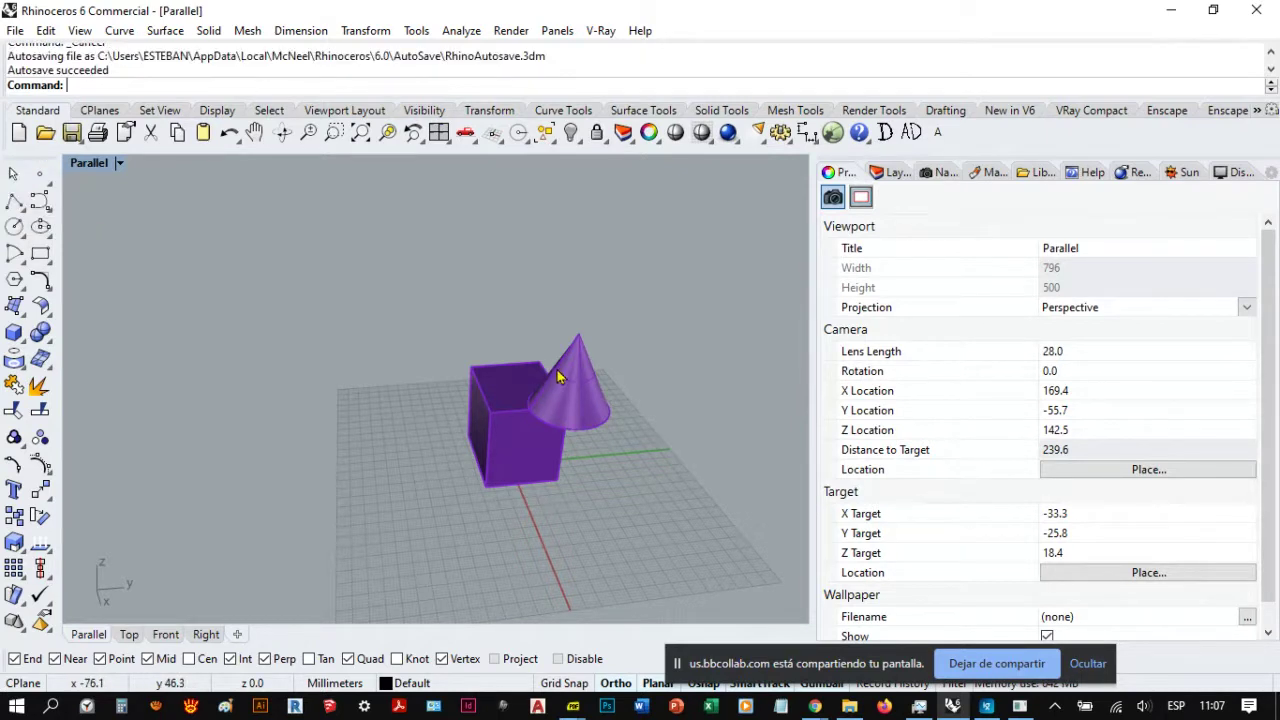
right_click_drag(591, 453, 623, 366)
scroll(566, 420, "up", 3)
scroll(573, 407, "up", 2)
right_click_drag(573, 407, 598, 360)
left_click(607, 333)
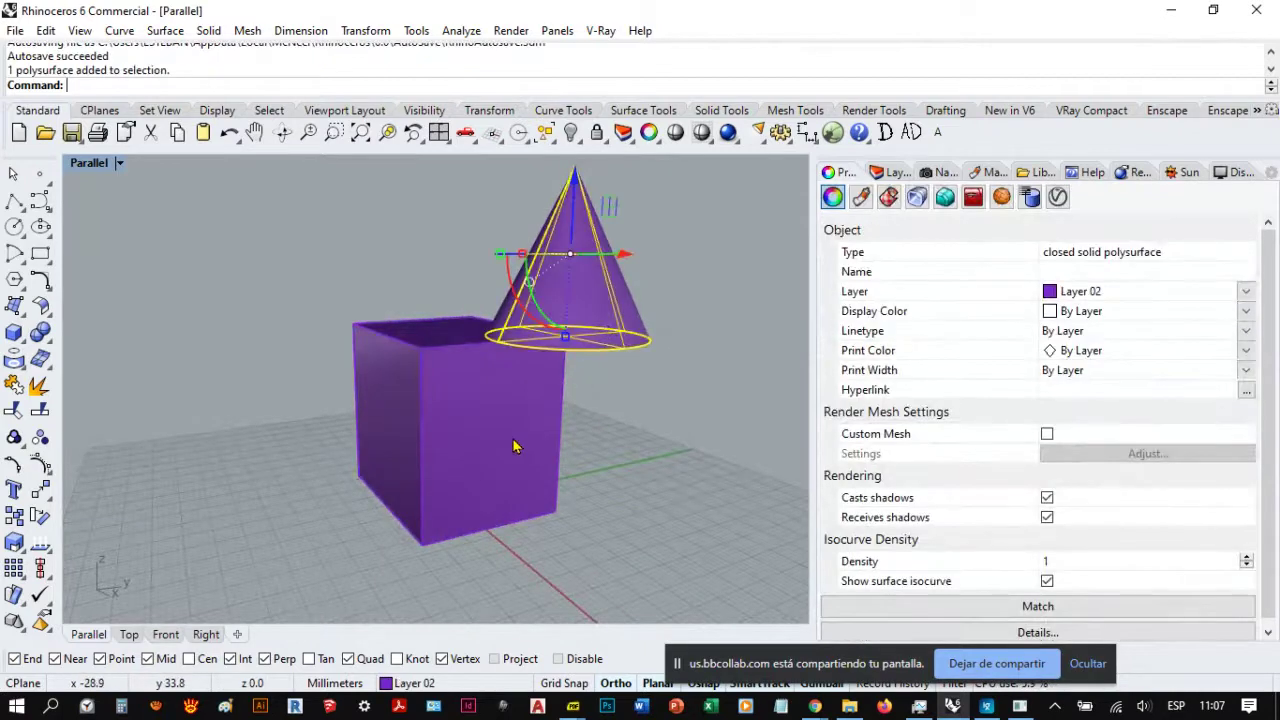
left_click(514, 441)
left_click(384, 276)
left_click(553, 434)
right_click_drag(429, 275, 473, 338)
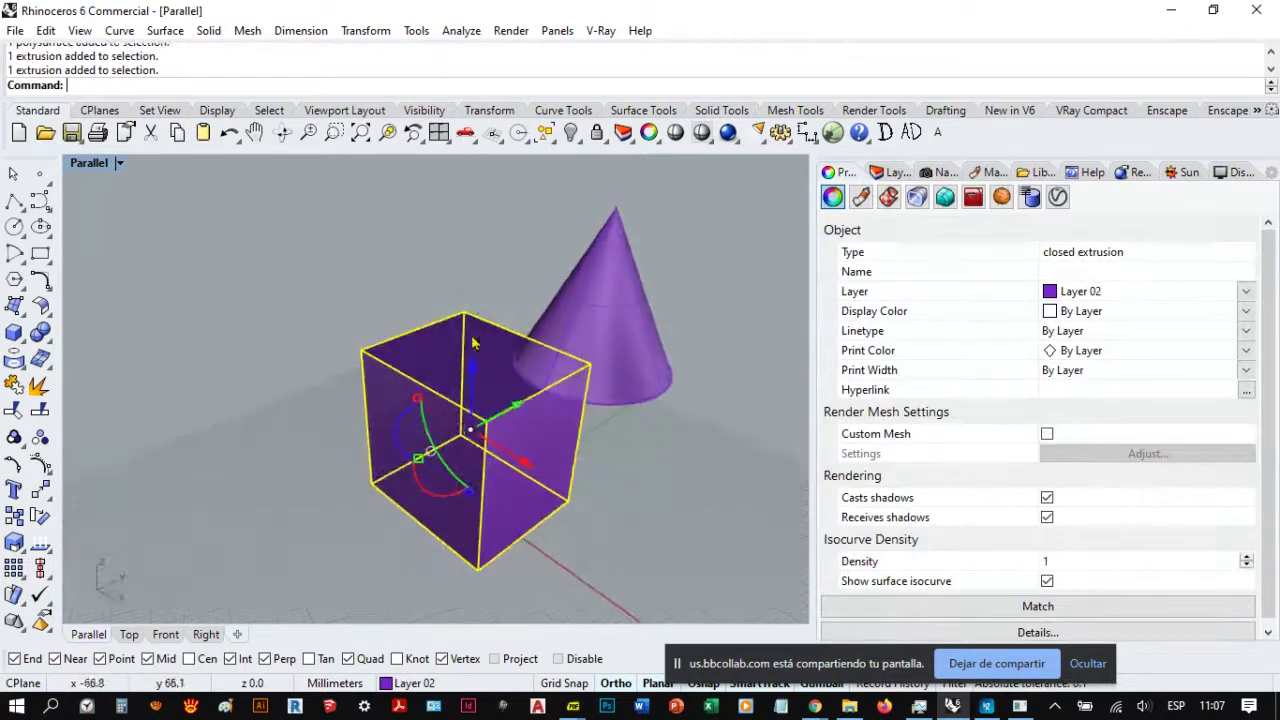
Step: Copy the cone and box together twice, placing the two copies in a row along the green axis
left_click(648, 440)
right_click_drag(623, 431, 510, 378)
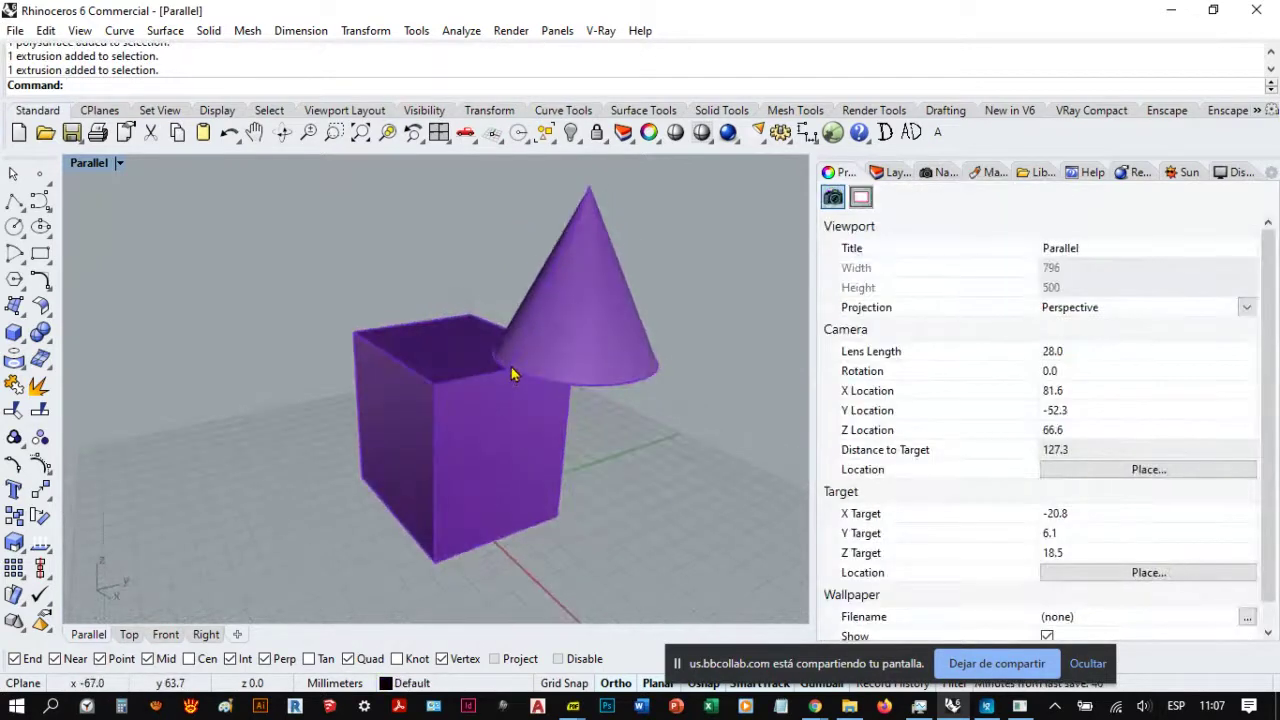
left_click_drag(667, 463, 486, 337)
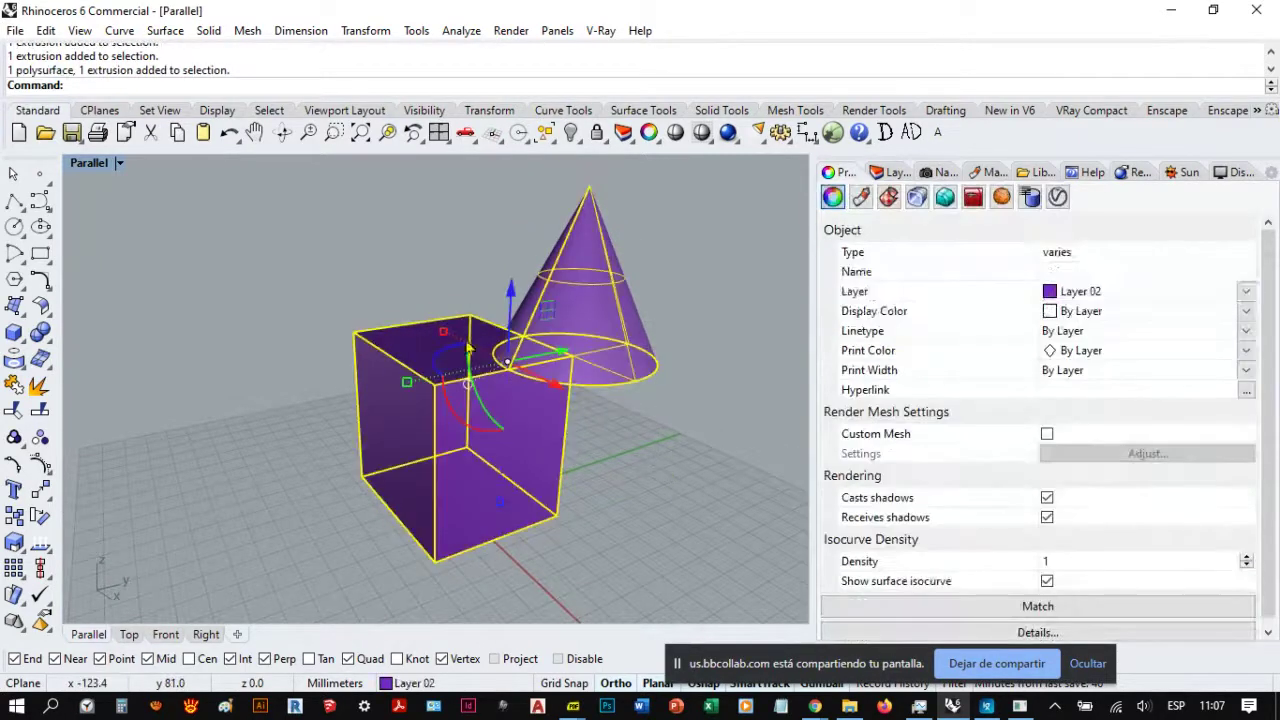
left_click(22, 540)
scroll(407, 562, "down", 2)
left_click(407, 562)
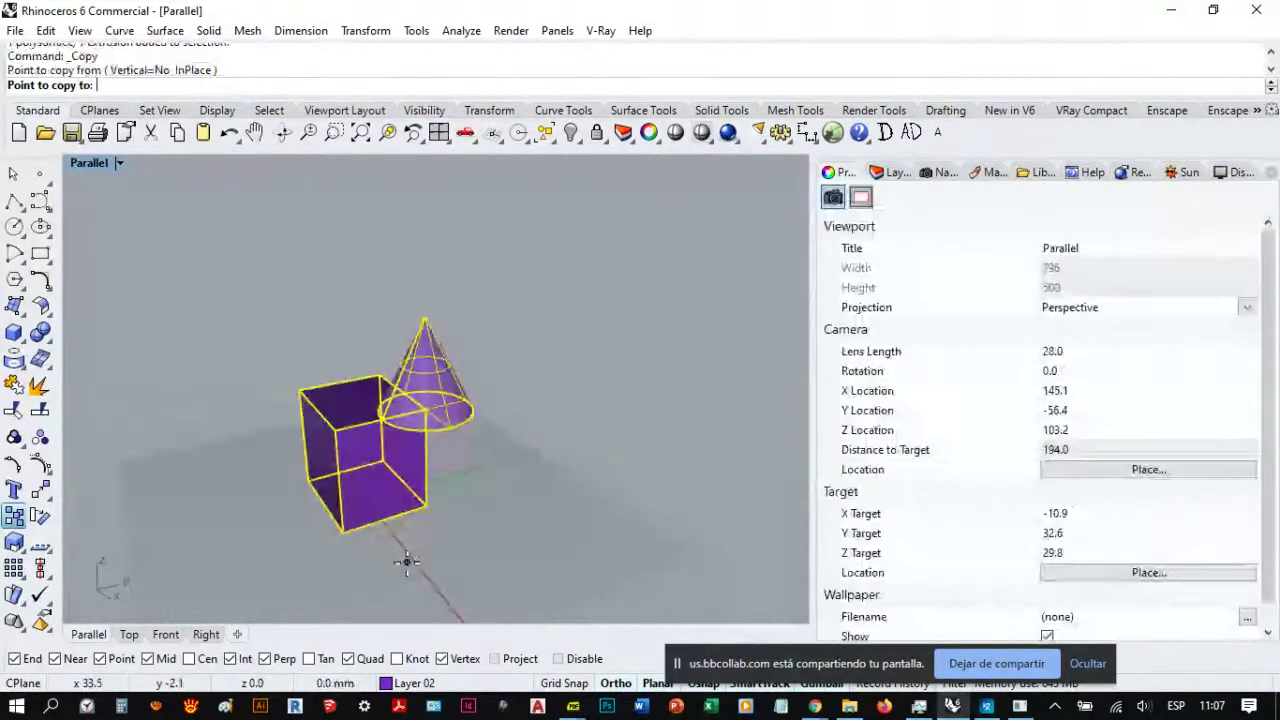
left_click(552, 513)
left_click(662, 473)
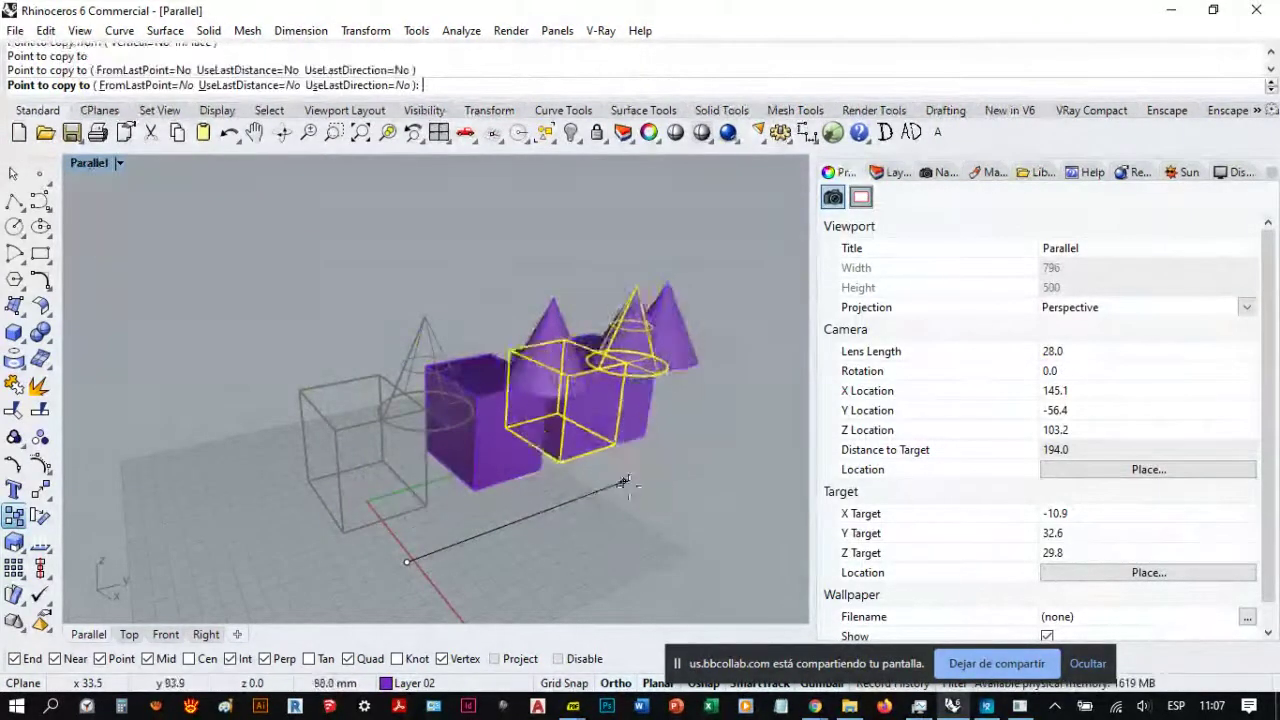
key("Escape")
right_click_drag(623, 483, 645, 528)
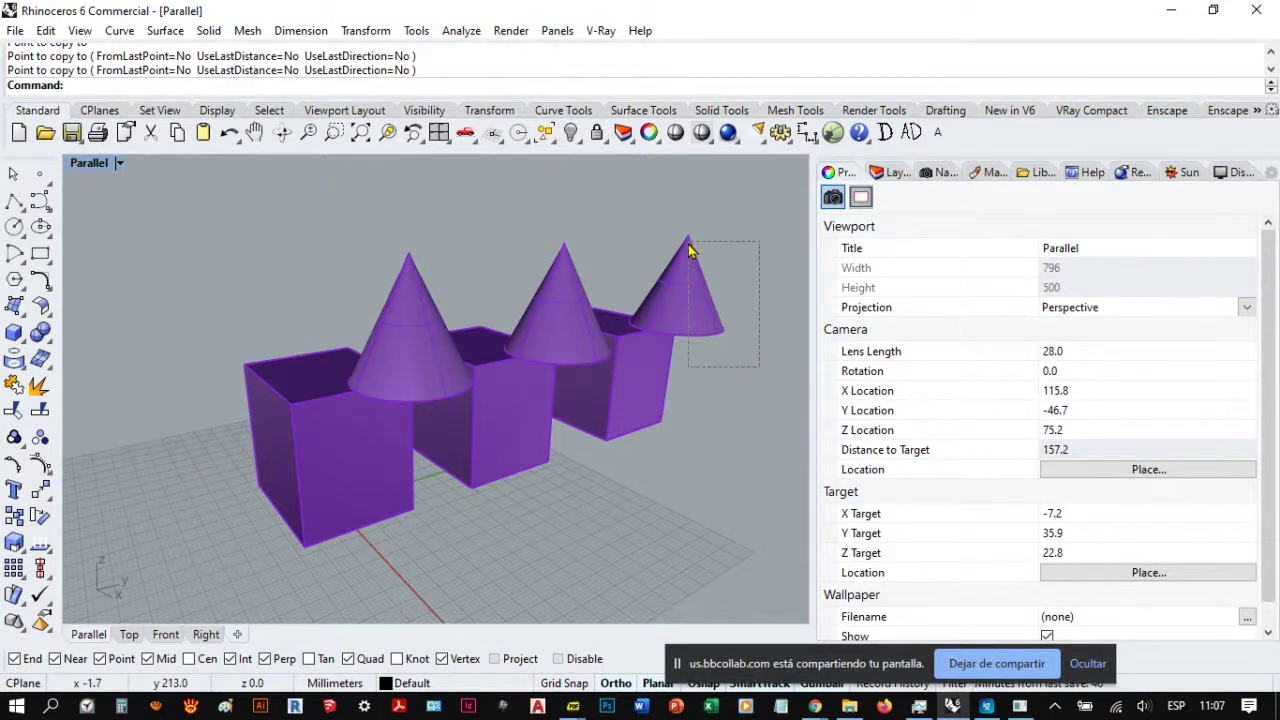
Step: Crossing-select the farthest cone, its box, the two far boxes, and the two far cone-box pairs in turn, clearing the last selection
left_click_drag(688, 243, 688, 243)
left_click(696, 414)
left_click_drag(700, 457, 646, 422)
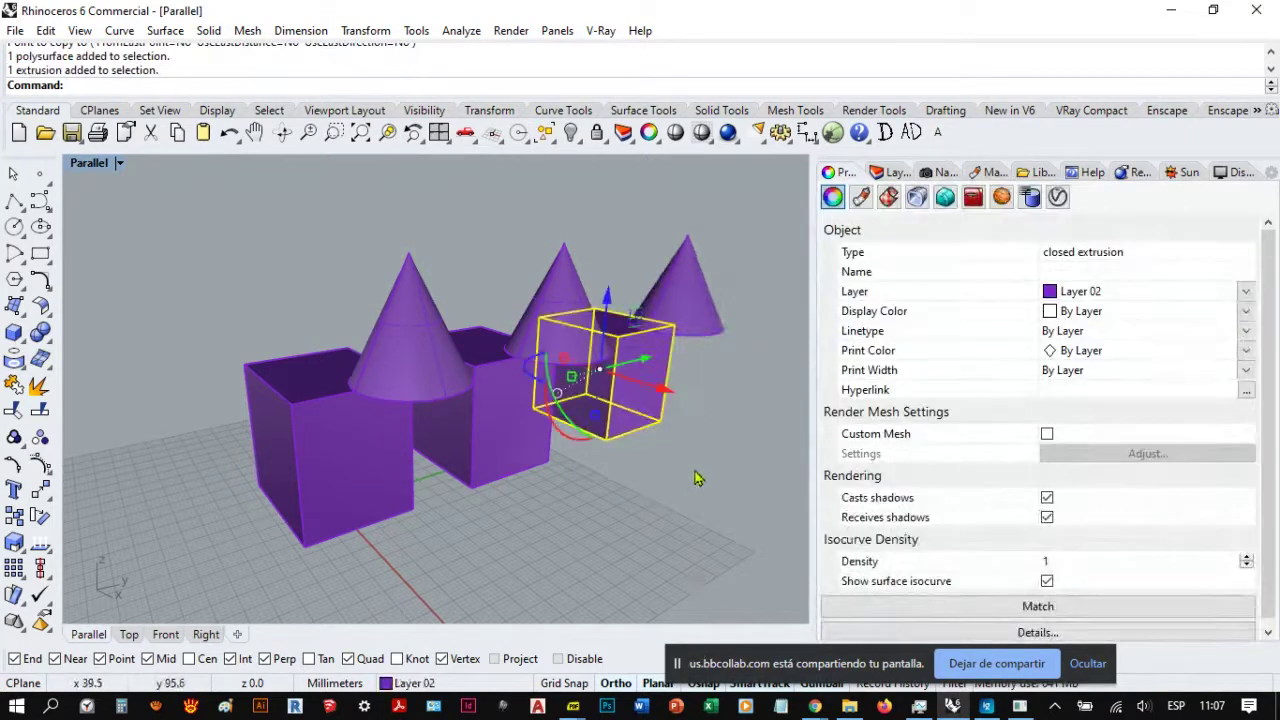
right_click_drag(697, 478, 683, 491)
key("Escape")
left_click_drag(700, 500, 523, 449)
left_click(717, 525)
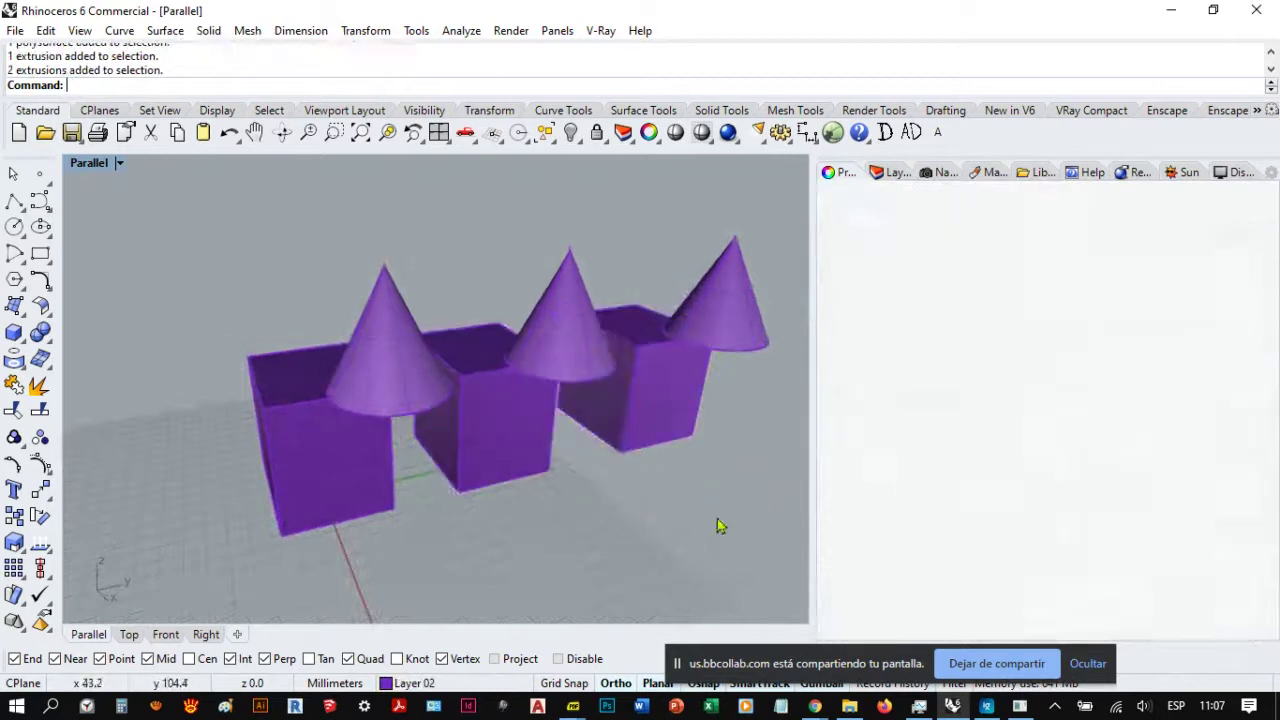
left_click_drag(728, 501, 503, 277)
left_click(556, 514)
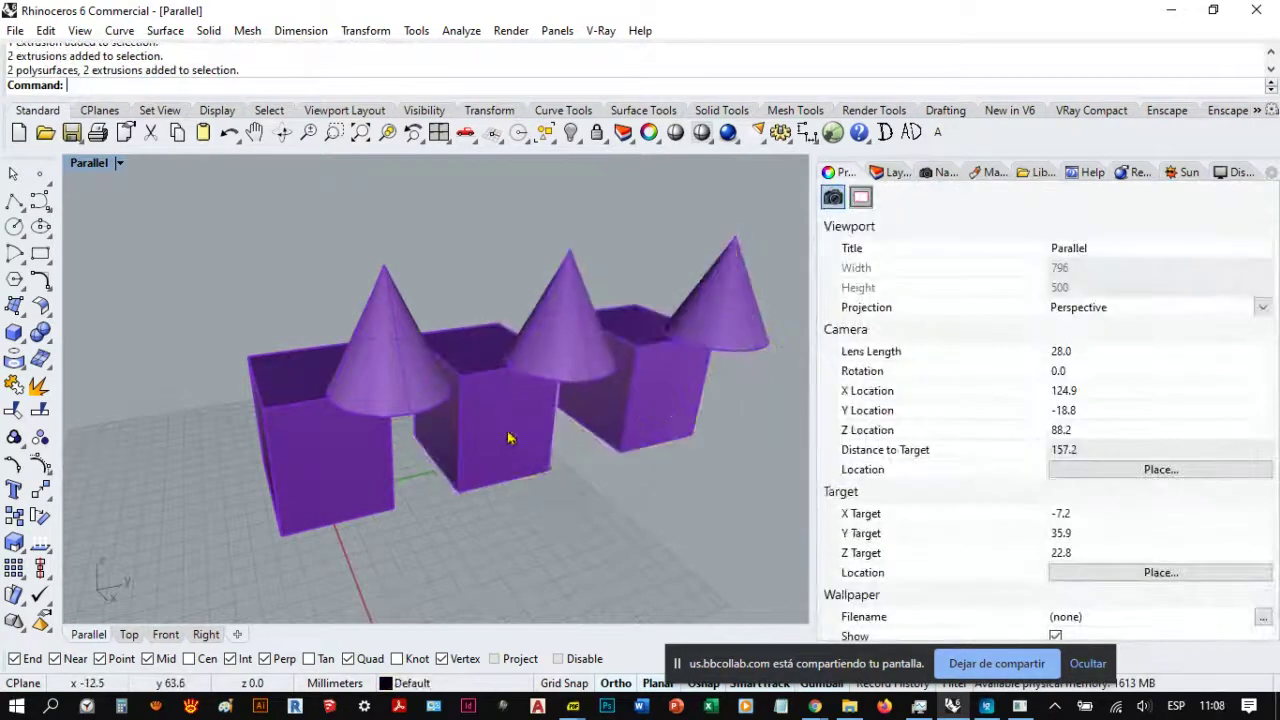
Step: Select the three cones, the nearest box and the middle box one at a time, ending with the middle cone, and deselect
right_click_drag(508, 438, 543, 423)
left_click(691, 294)
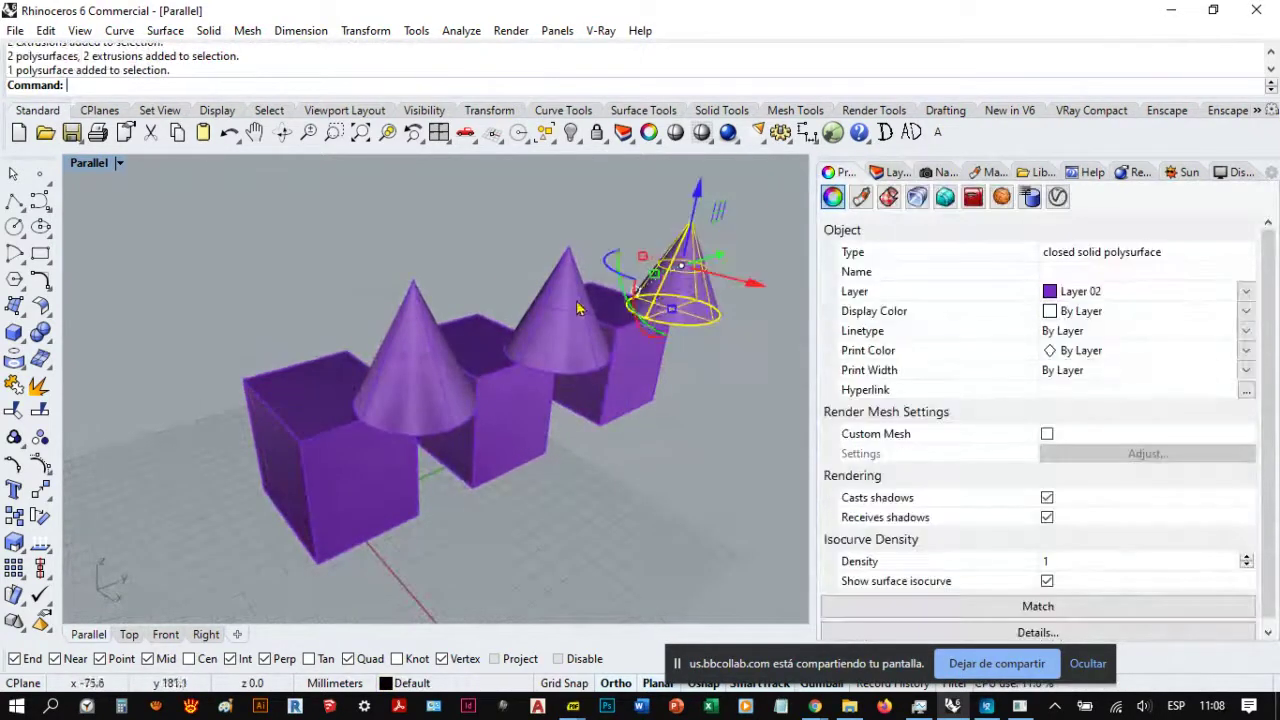
left_click(577, 308)
left_click(433, 362)
left_click(335, 465)
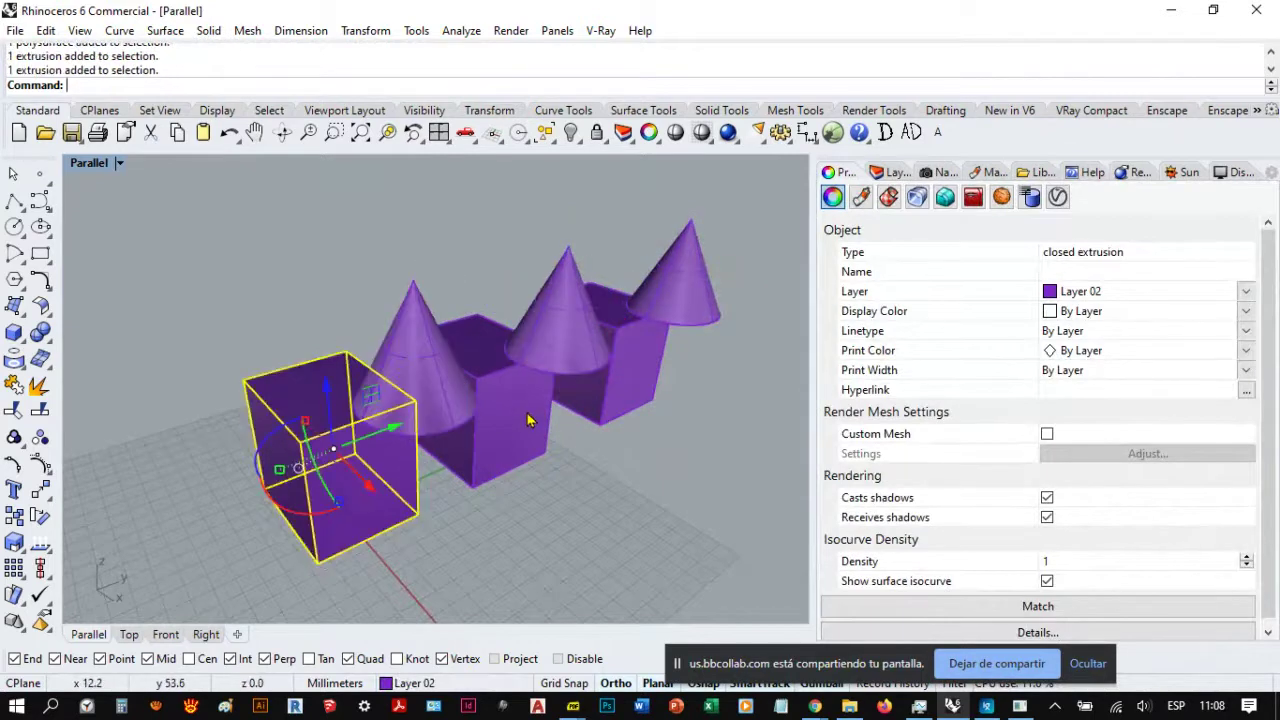
left_click(492, 440)
left_click(562, 313)
left_click(684, 424)
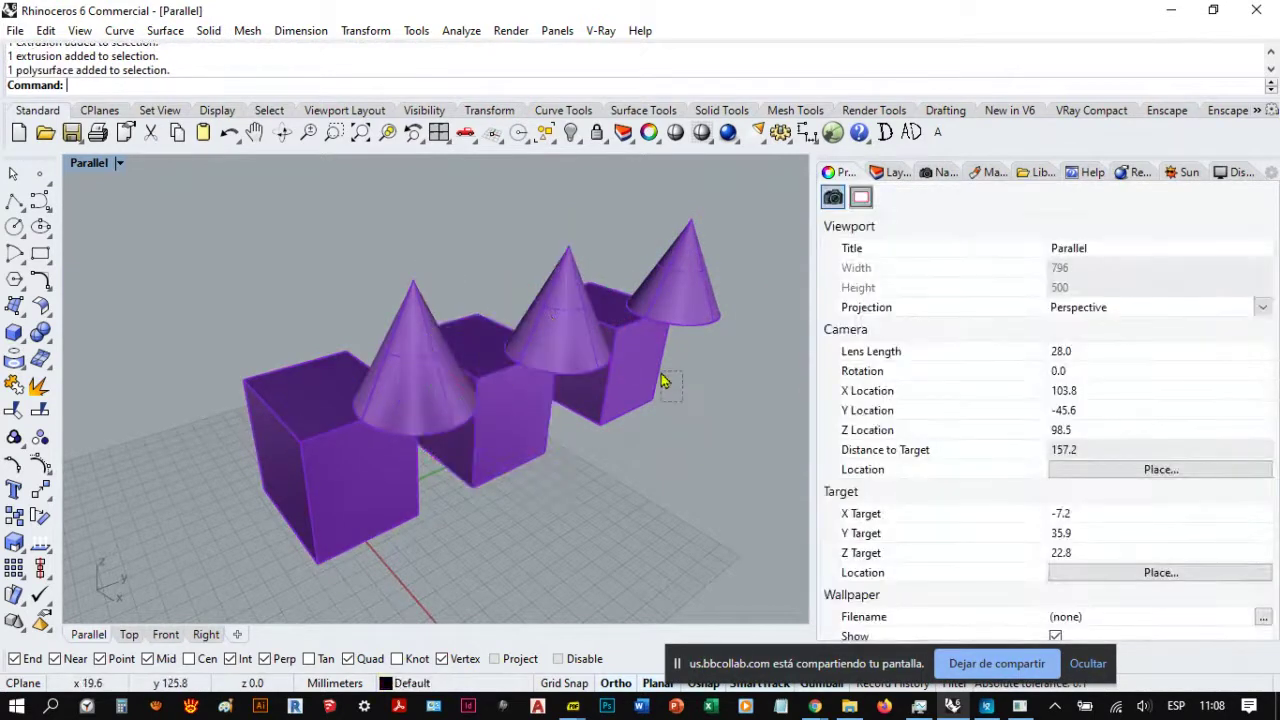
Step: Crossing-select the farthest cone and box as a pair, extend the crossing area to include the middle cone, and deselect
right_click_drag(697, 429, 663, 400)
right_click_drag(423, 449, 474, 403)
scroll(640, 357, "down", 2)
scroll(688, 410, "up", 4)
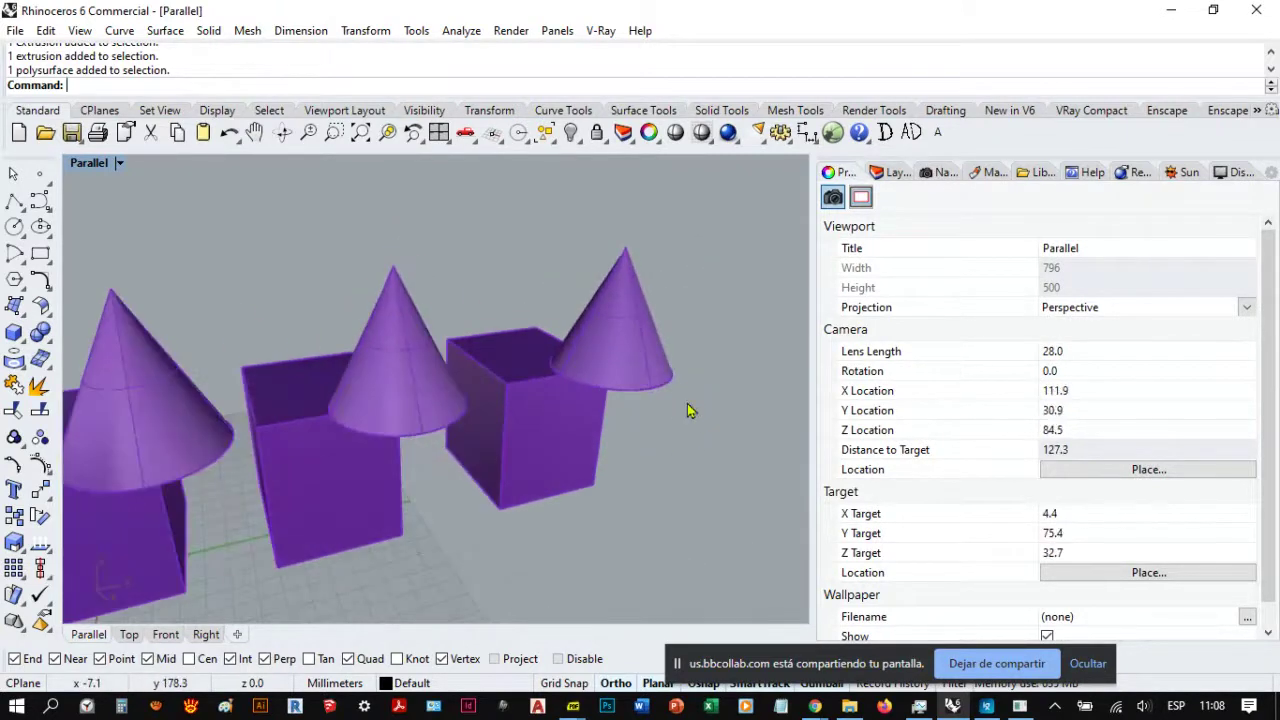
left_click(651, 357)
left_click(666, 429)
left_click_drag(620, 357, 538, 320)
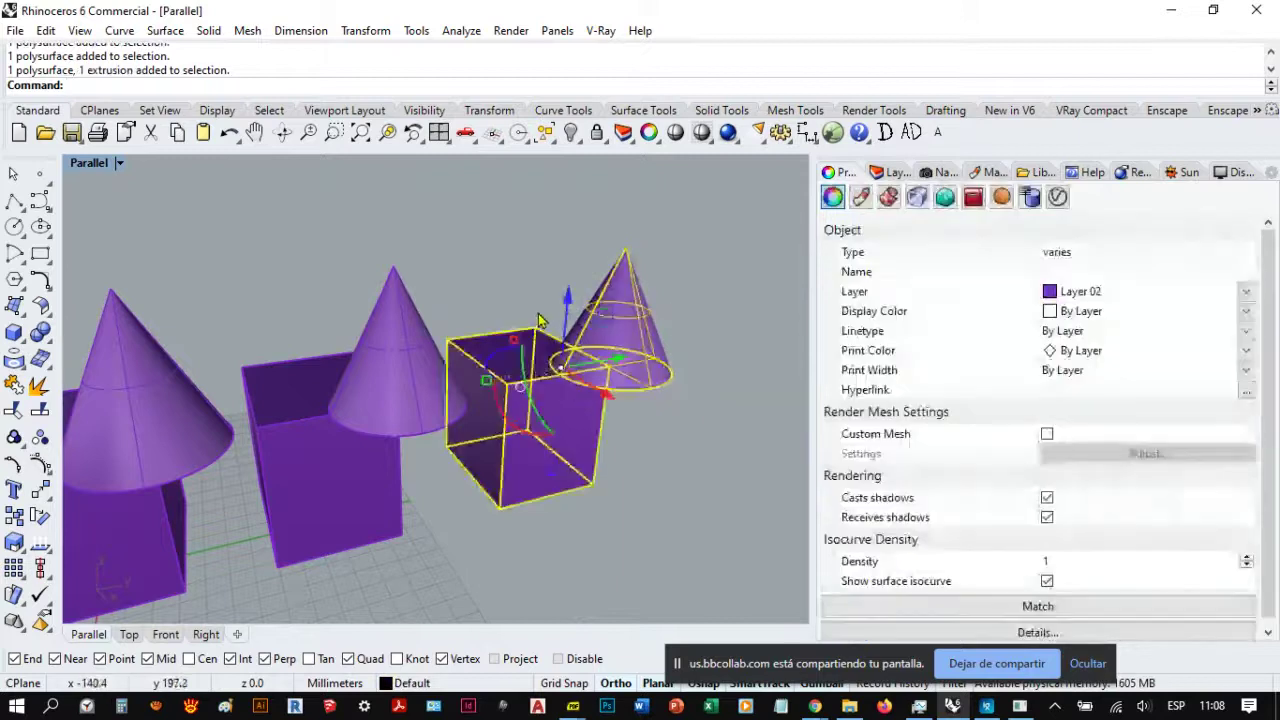
left_click(651, 423)
left_click_drag(688, 437, 457, 286)
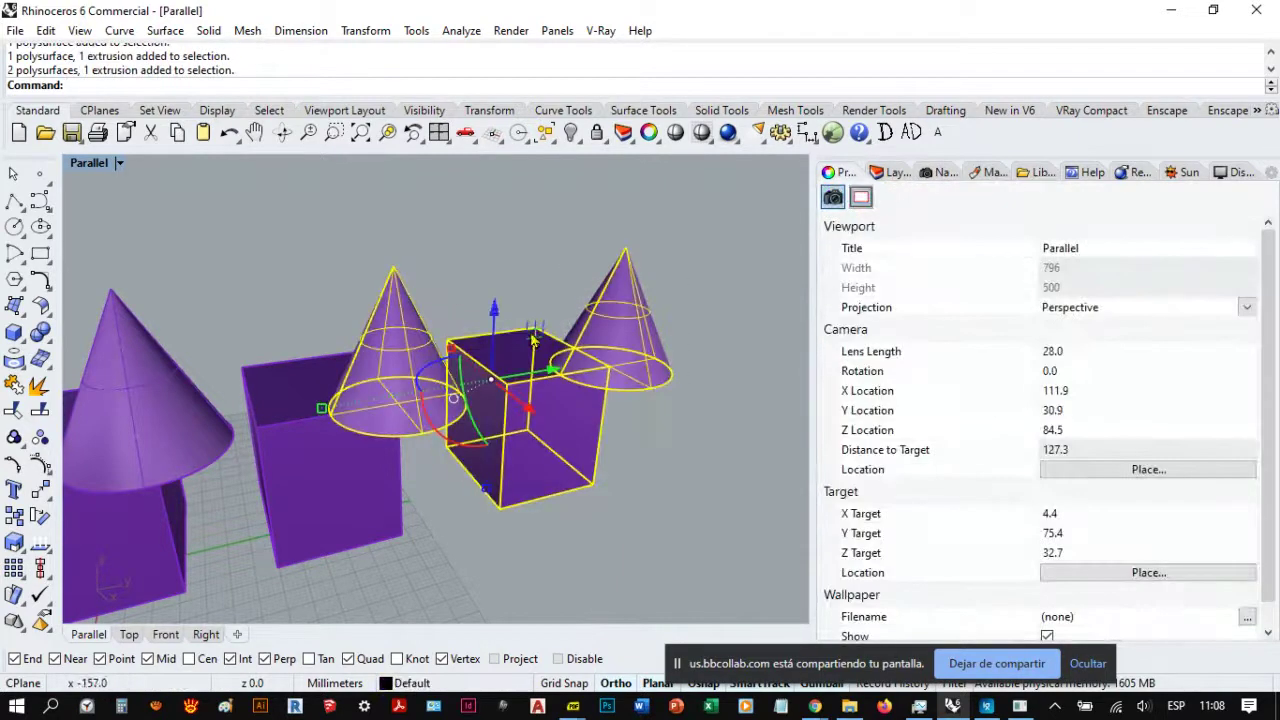
left_click(677, 443)
left_click_drag(697, 442, 446, 314)
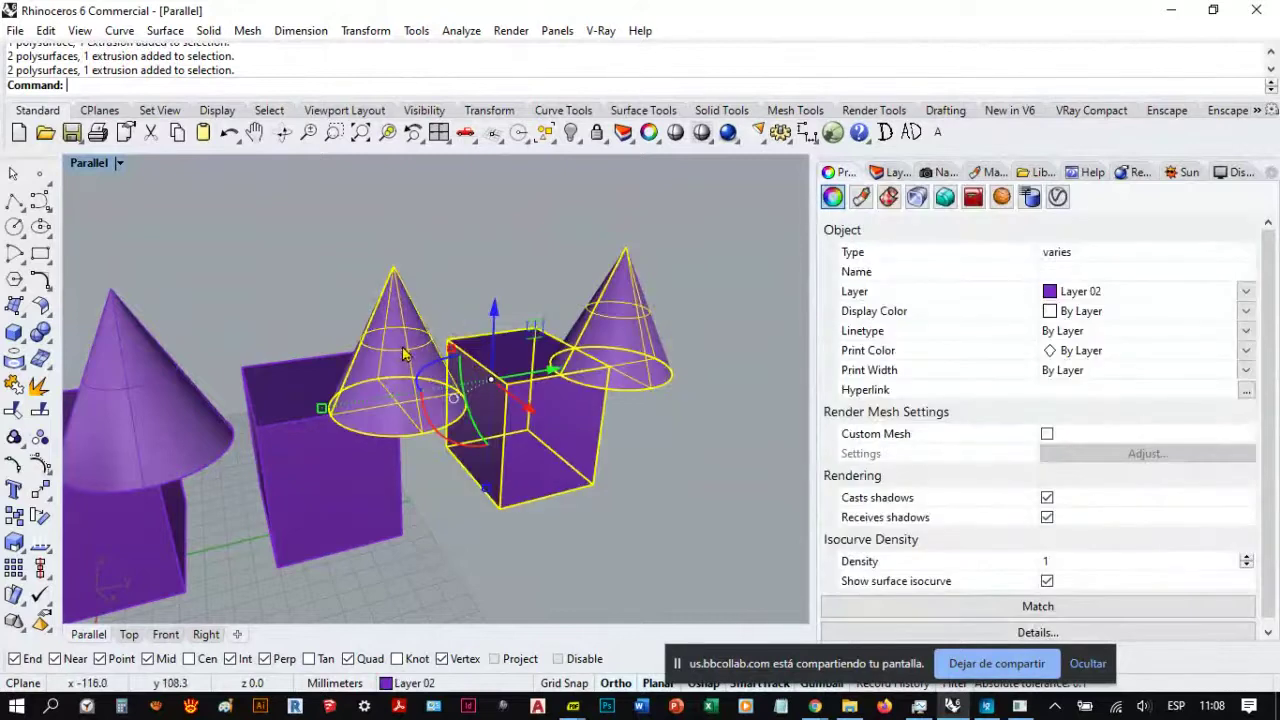
left_click(443, 277)
Step: From a low side view, crossing-select the two rear boxes, all three cones, and only the two rear cones, clearing each selection
right_click_drag(443, 277, 590, 300)
left_click_drag(563, 466, 440, 420)
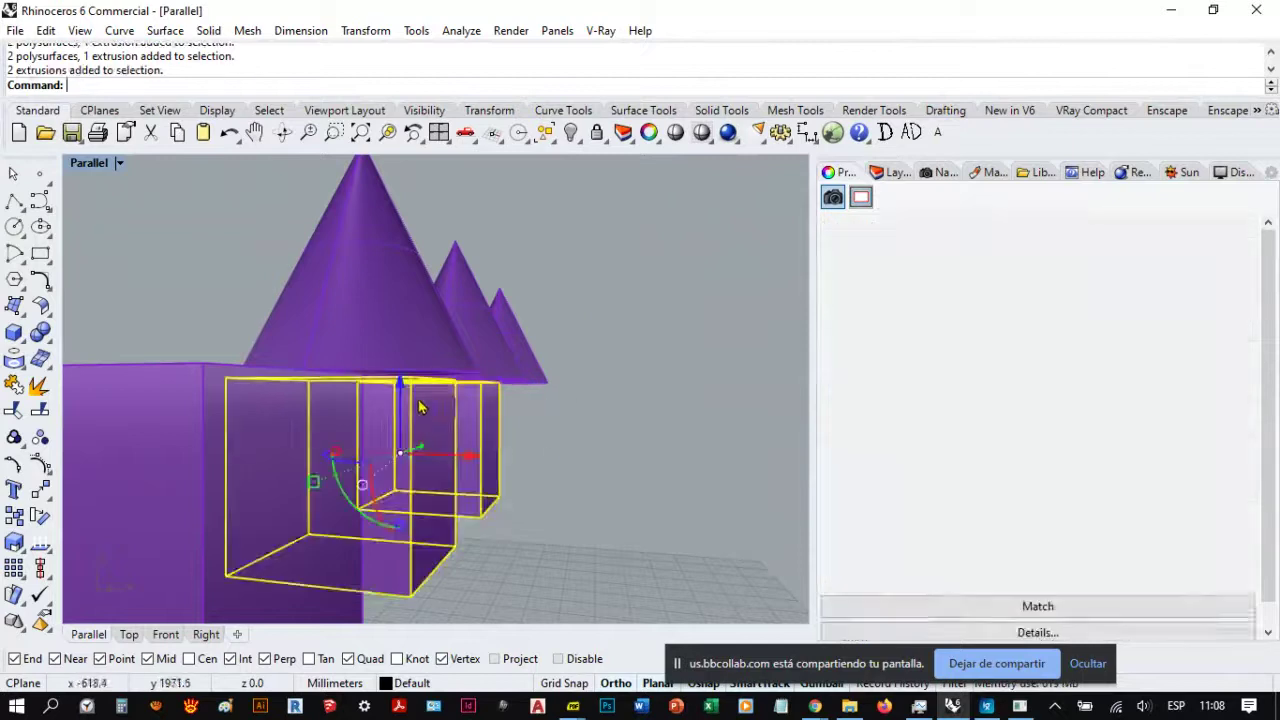
left_click(540, 463)
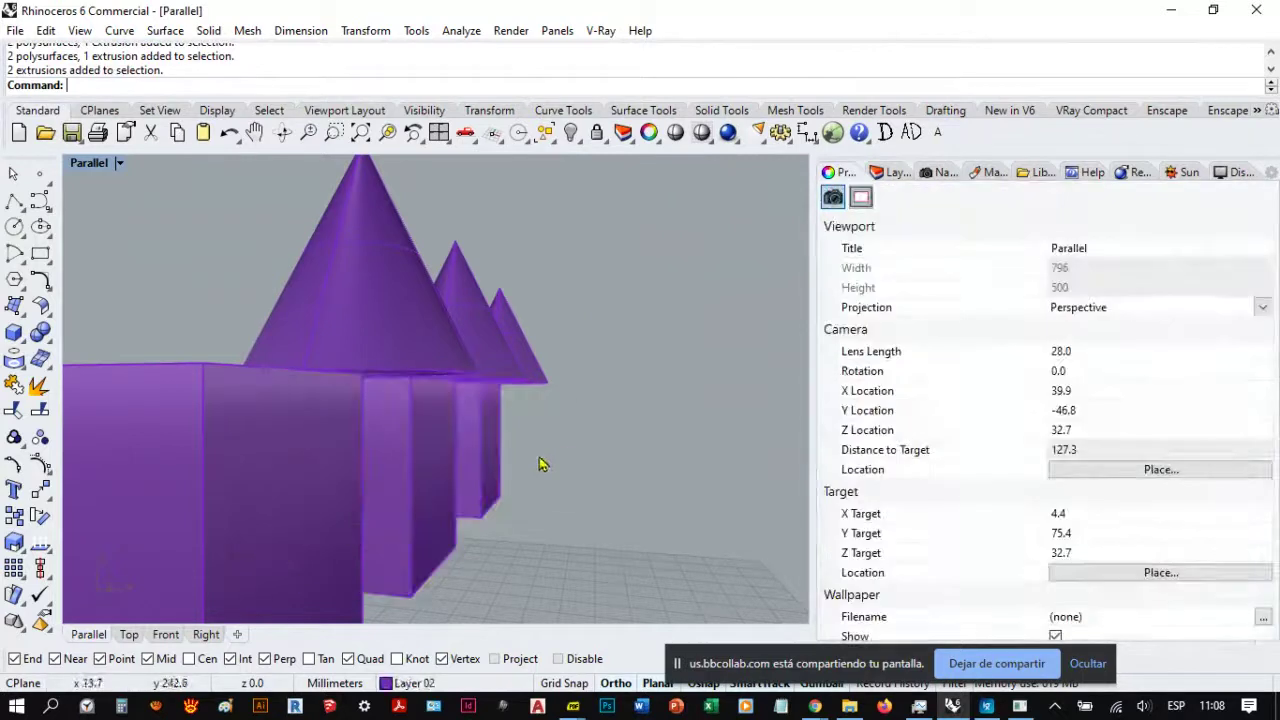
left_click_drag(620, 330, 449, 262)
left_click(589, 320)
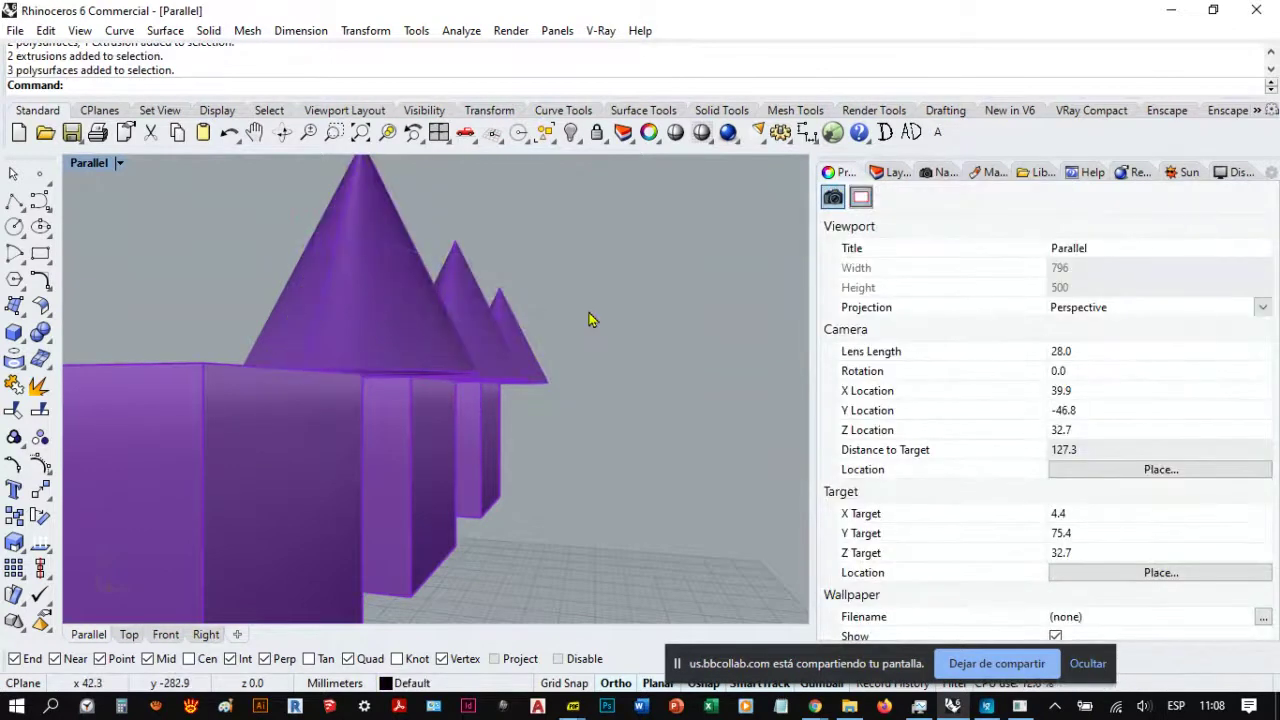
left_click_drag(575, 326, 460, 258)
left_click(549, 292)
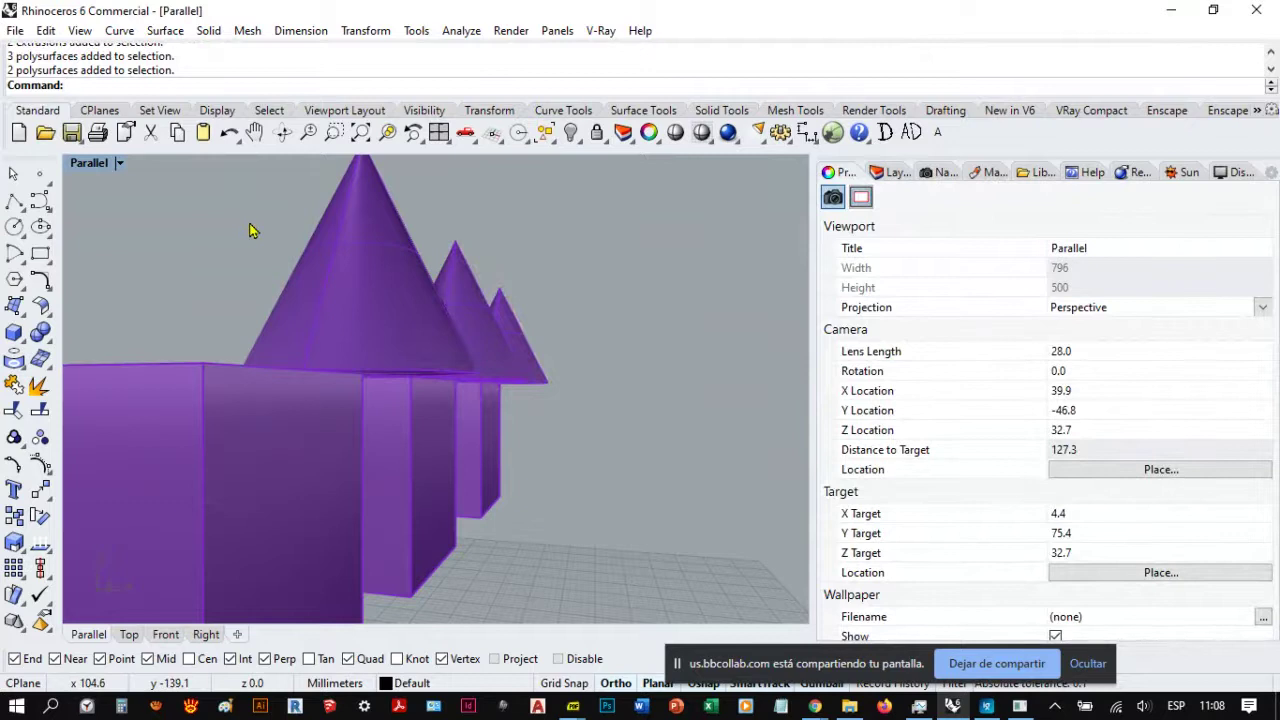
Step: Window-select the two rear cones repeatedly by enclosing them completely while only partly covering the front cone
left_click_drag(268, 244, 594, 407)
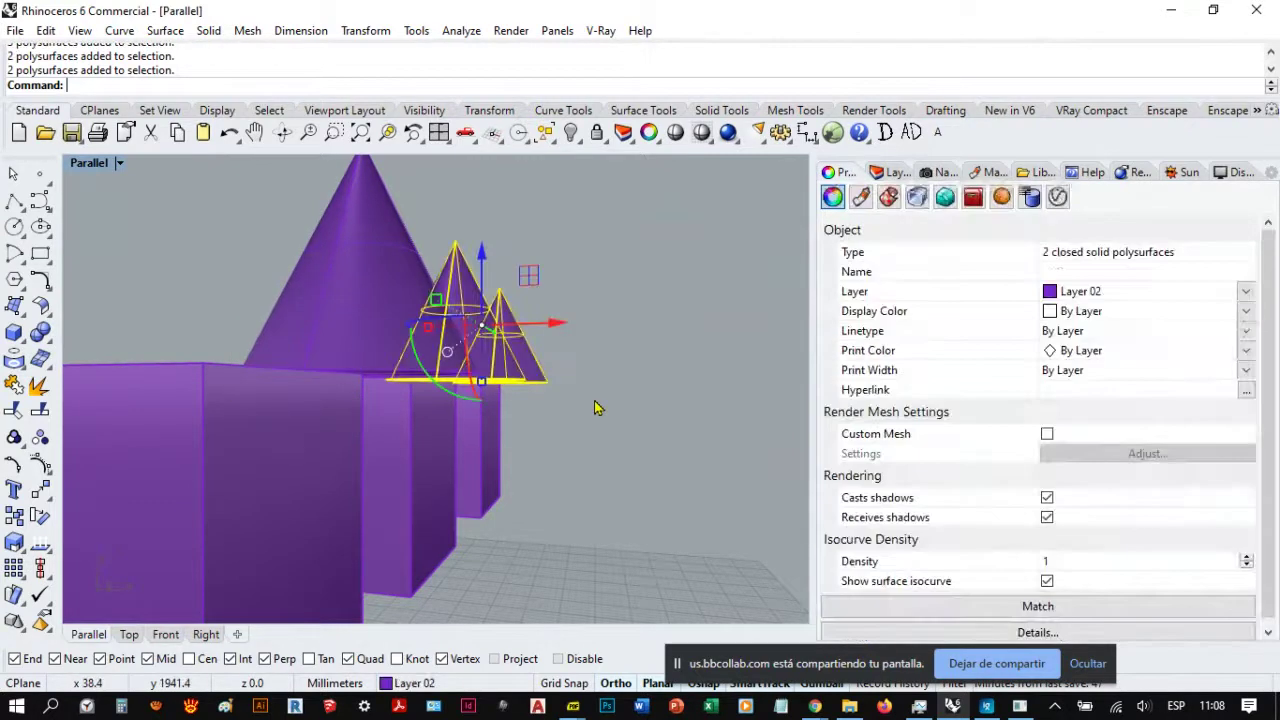
left_click(594, 407)
left_click_drag(270, 211, 609, 406)
left_click_drag(278, 211, 609, 414)
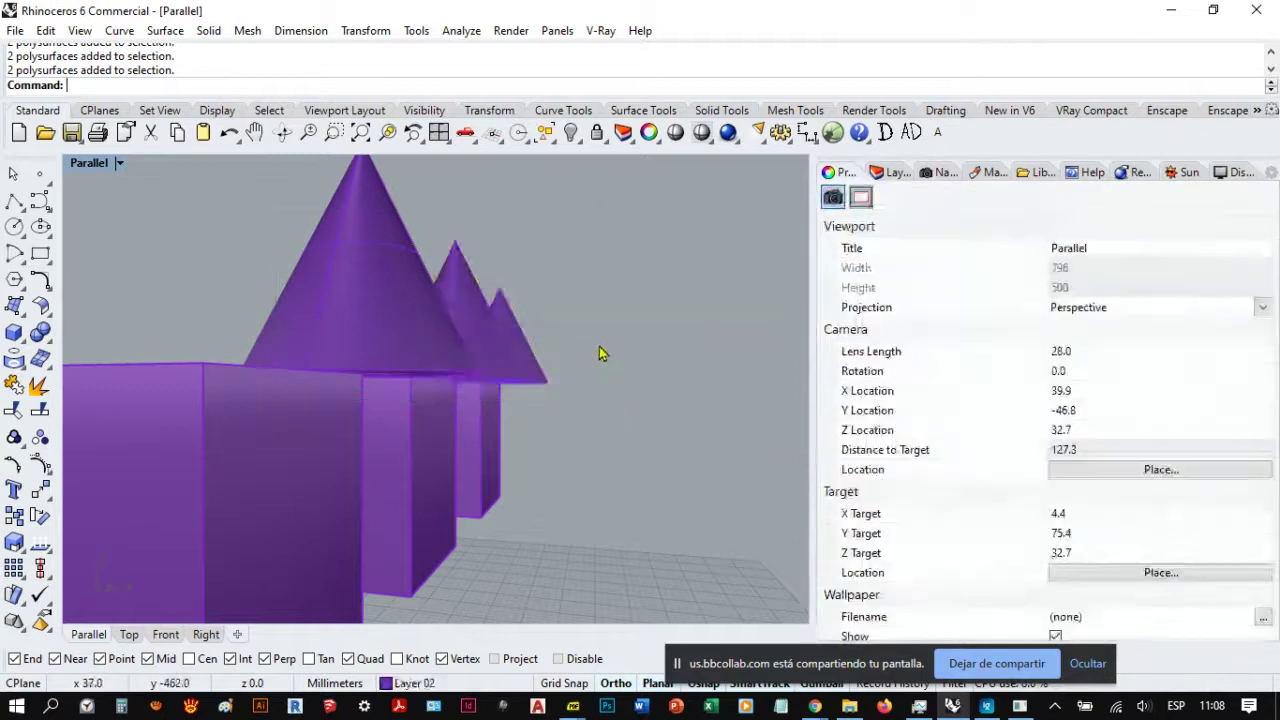
Step: Compare a crossing selection of all three cones with a window selection enclosing only the two rear cones, and deselect
left_click_drag(614, 328, 434, 278)
left_click(560, 328)
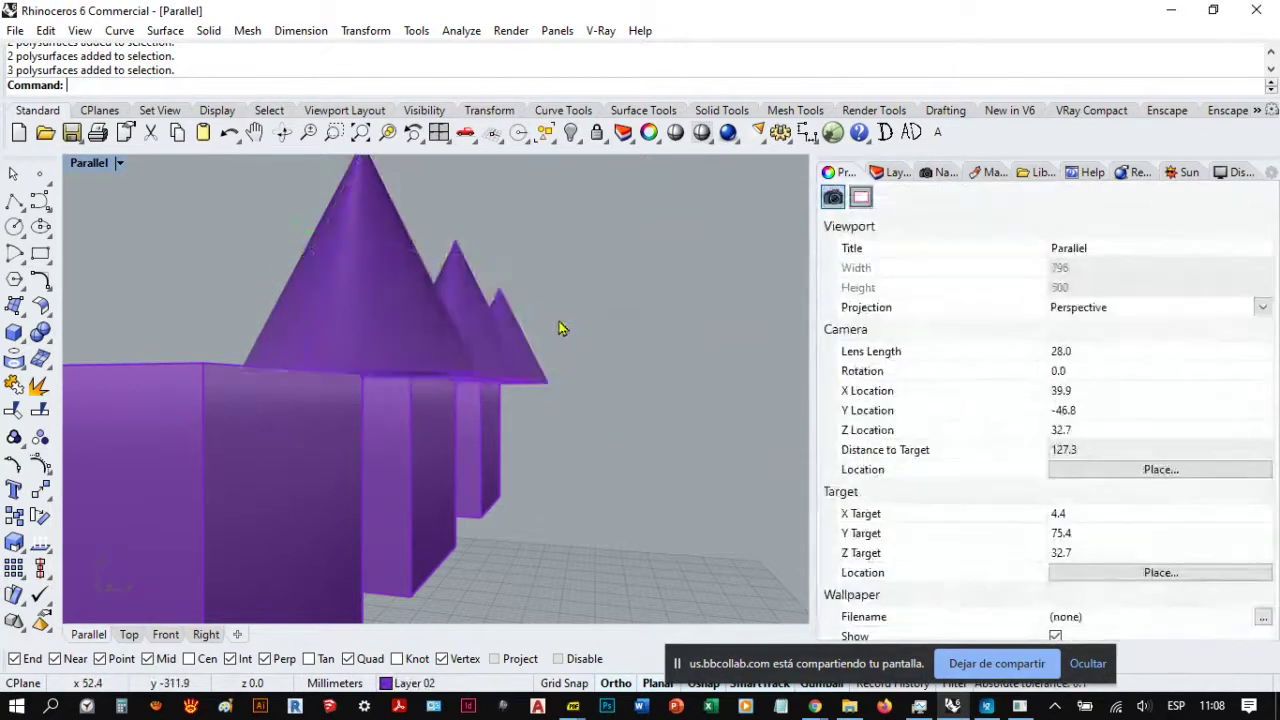
left_click_drag(586, 310, 434, 275)
left_click(238, 258)
left_click_drag(232, 216, 607, 416)
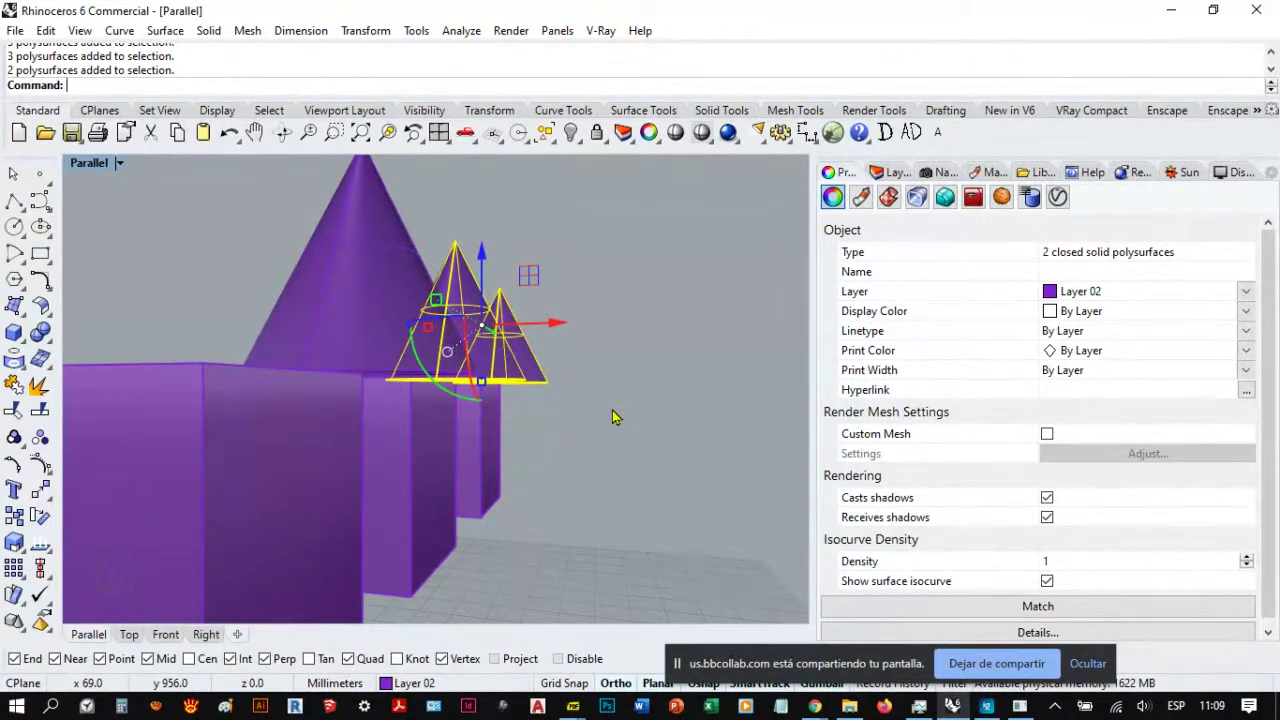
left_click(610, 417)
Step: Select the end cone, end box, middle cone and middle box individually, and clear the selection
right_click_drag(600, 417, 560, 392)
left_click(566, 386)
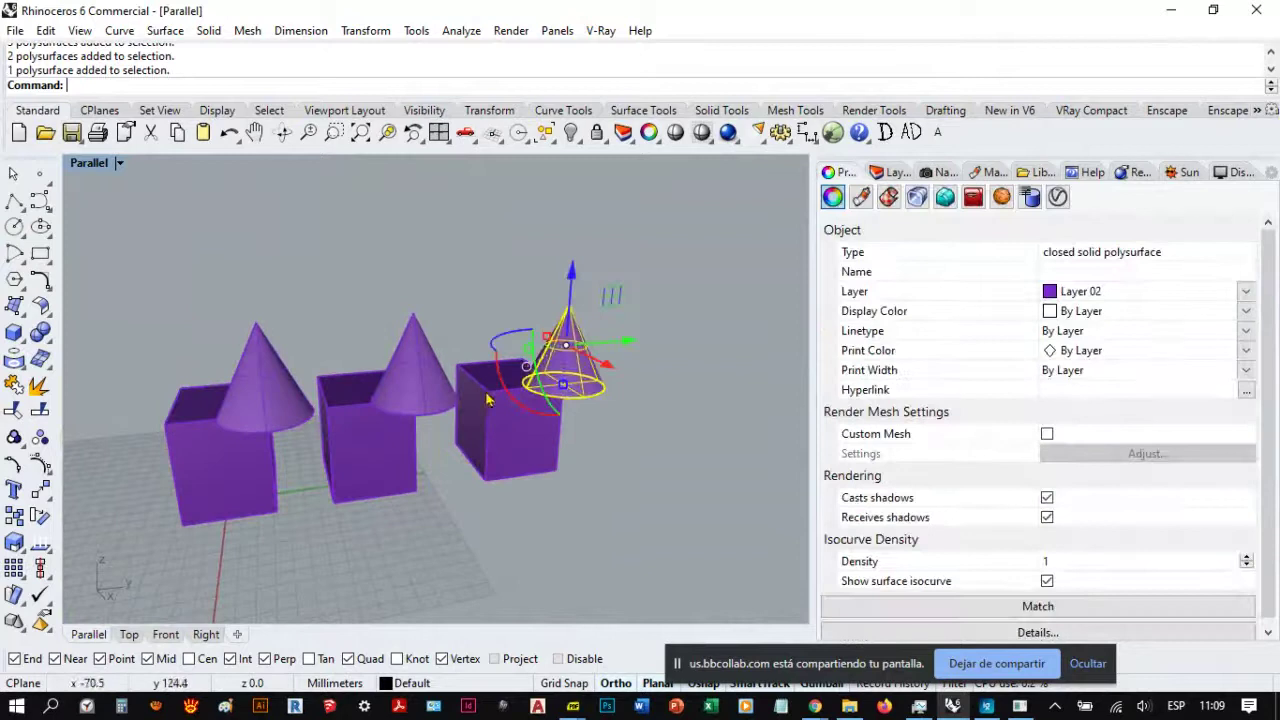
scroll(530, 466, "up", 3)
left_click(530, 466)
left_click(350, 400)
left_click(250, 480)
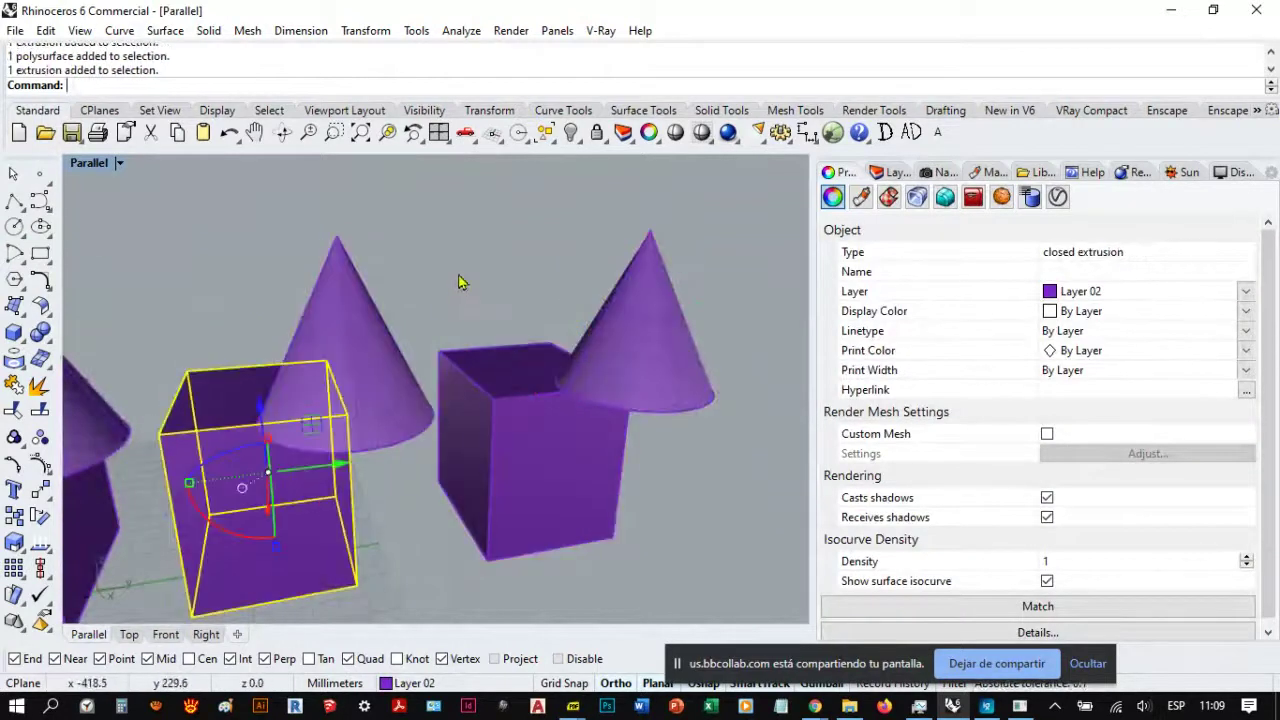
left_click(457, 280)
Step: Select the end cone, the end box, the end cone again and the middle cone individually, and deselect
scroll(615, 390, "down", 3)
right_click_drag(615, 390, 657, 431)
scroll(645, 410, "up", 4)
left_click(634, 367)
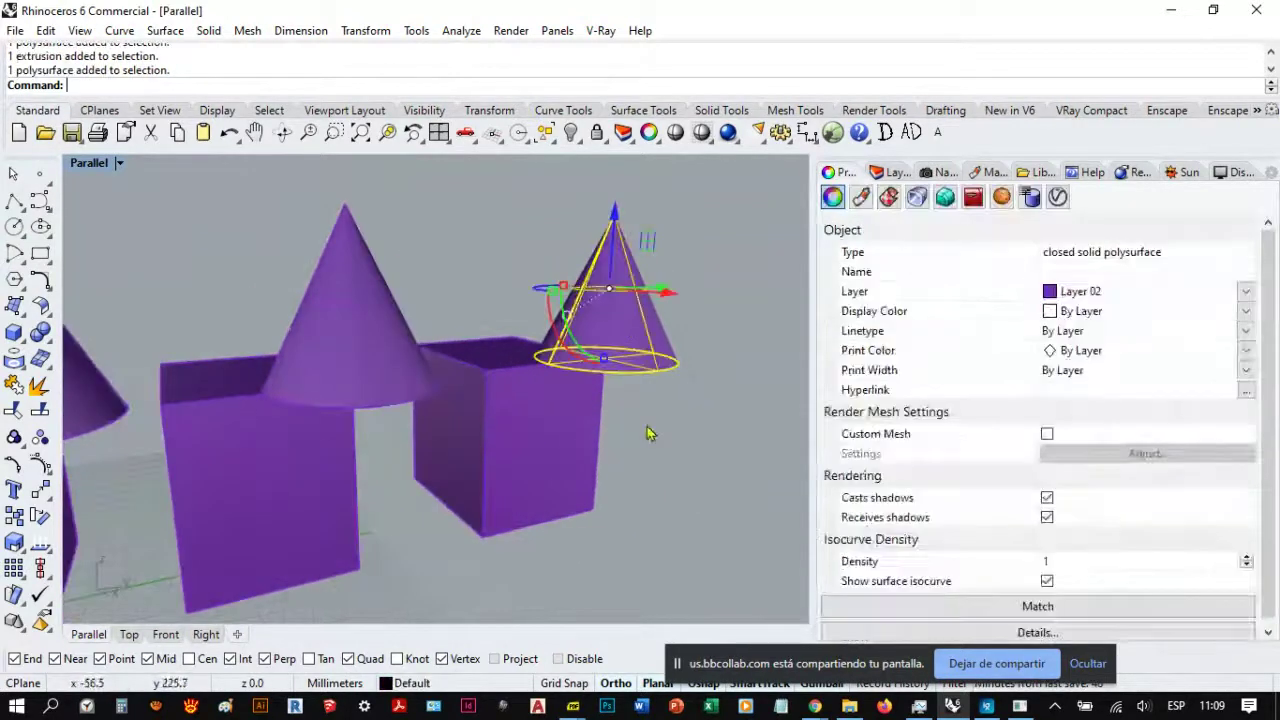
left_click(649, 434)
left_click(568, 420)
left_click(609, 334)
left_click(371, 343)
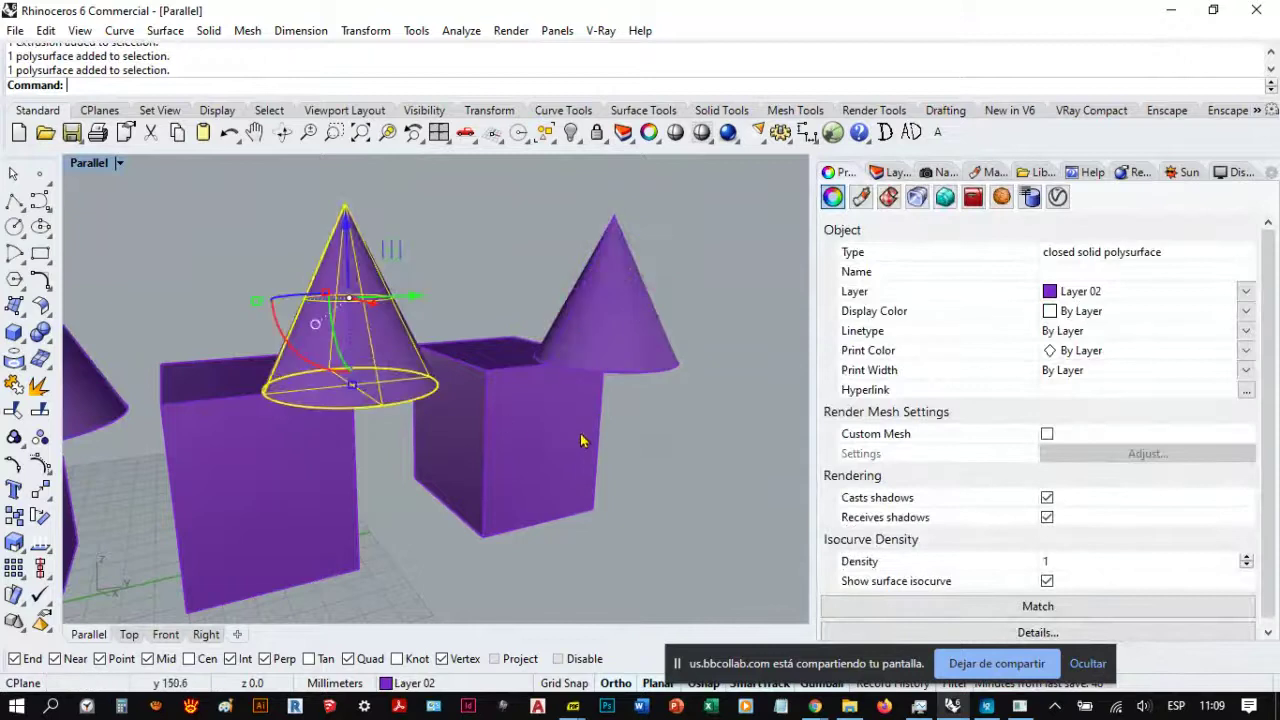
left_click(630, 420)
Step: Select the end cone, replace that selection with the end box, and deselect it
left_click(627, 345)
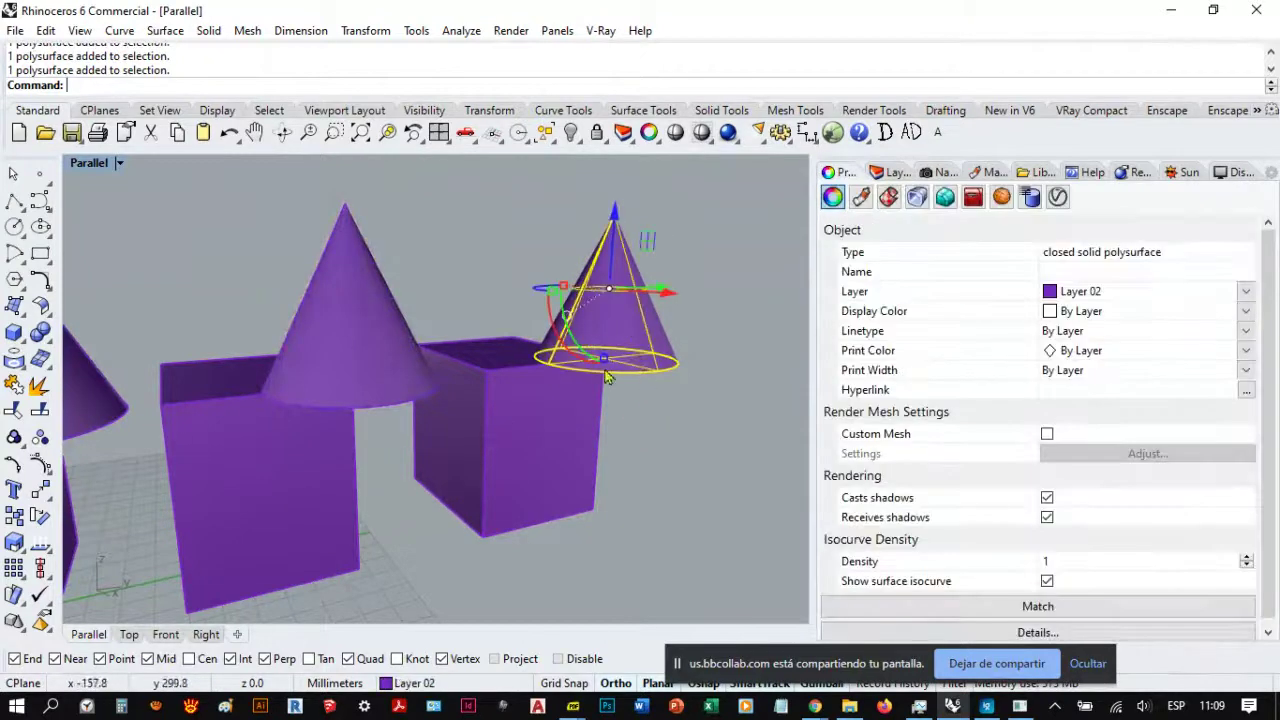
right_click_drag(610, 378, 600, 412)
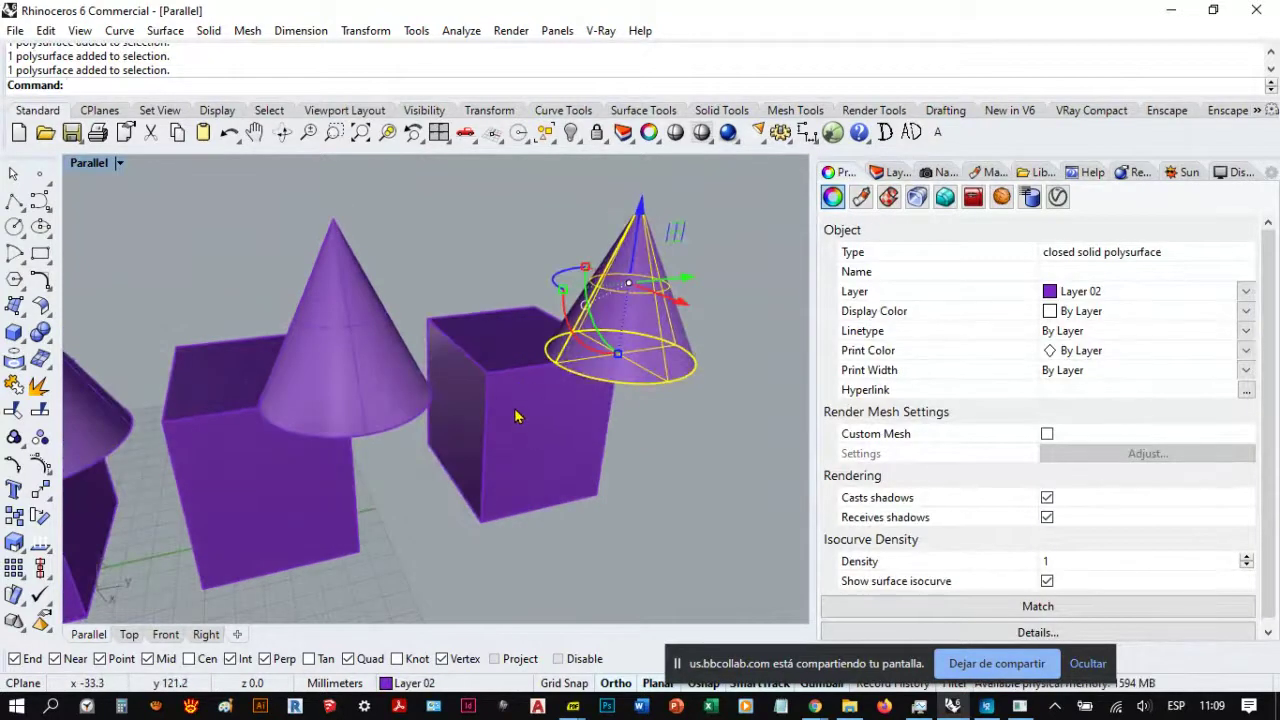
left_click(550, 430)
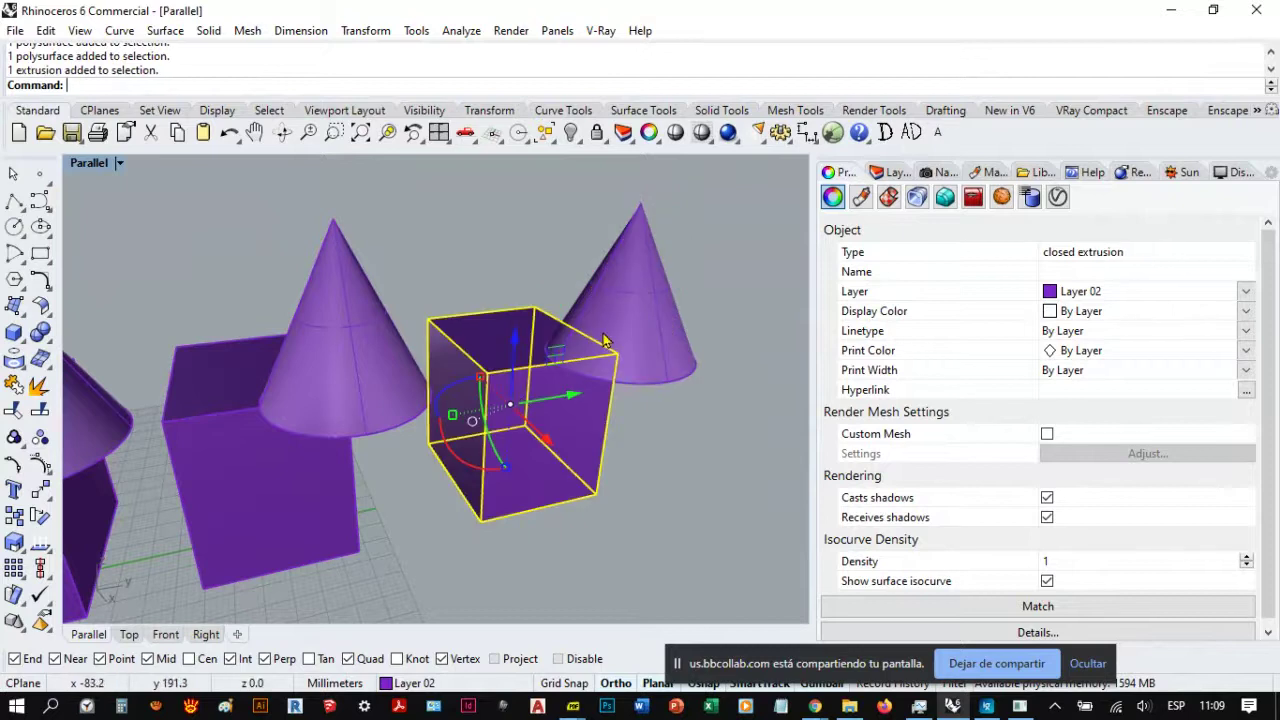
left_click(666, 420)
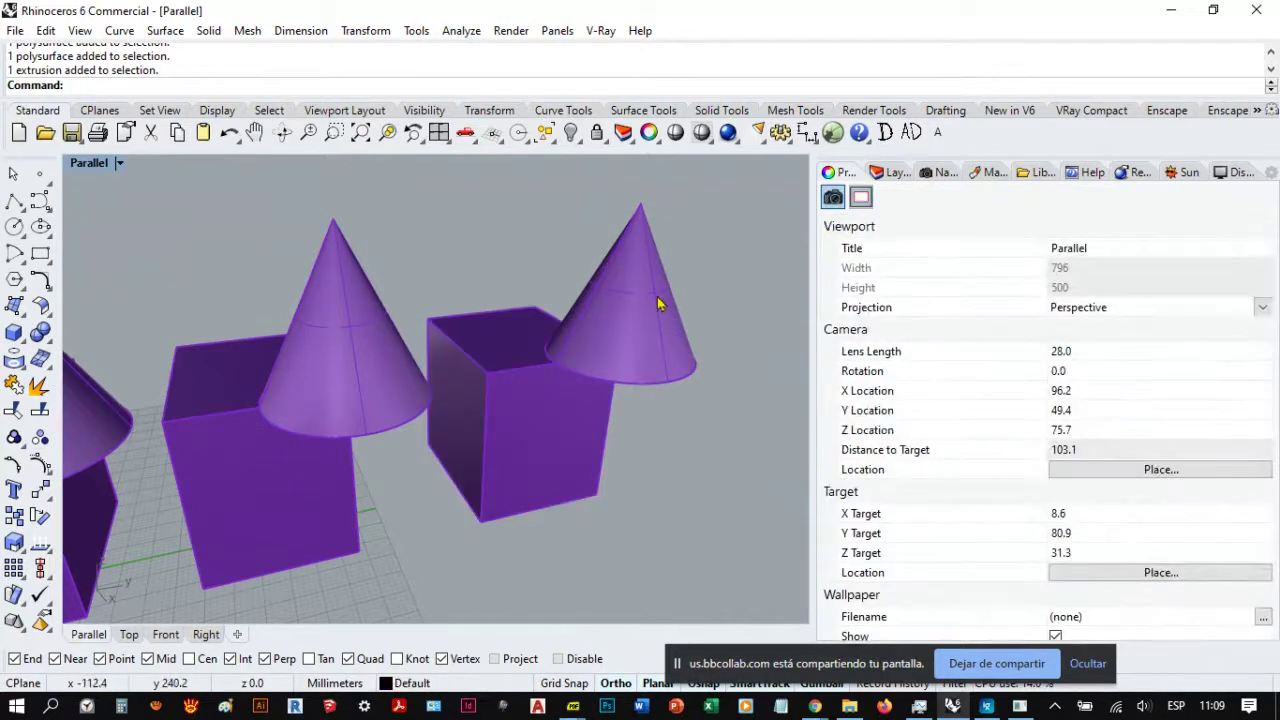
Step: Select the end cone and add the end box to the selection, then clear it and repeat the combined selection
mouse_move(582, 400)
right_mouse_down()
mouse_move(612, 400)
mouse_move(577, 402)
right_mouse_up()
scroll(575, 354, "up", 2)
left_click(622, 332)
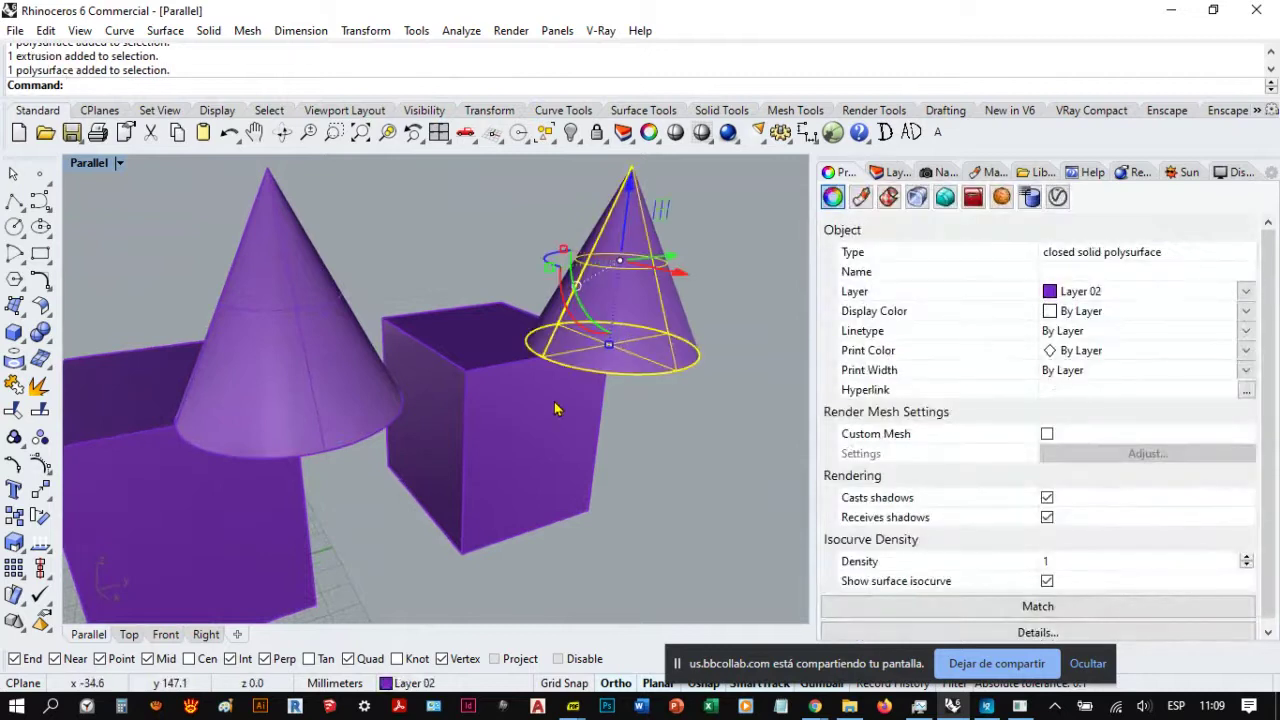
left_click(594, 470, "shift")
left_click(655, 415)
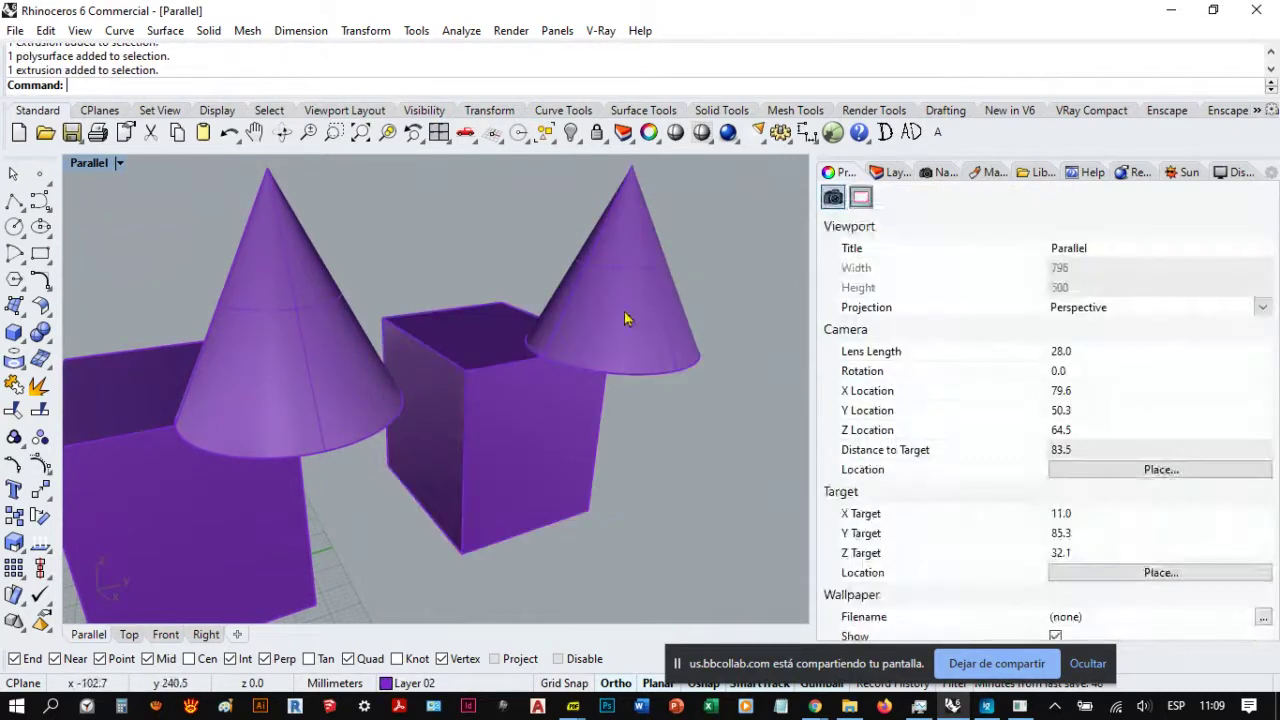
left_click(626, 302)
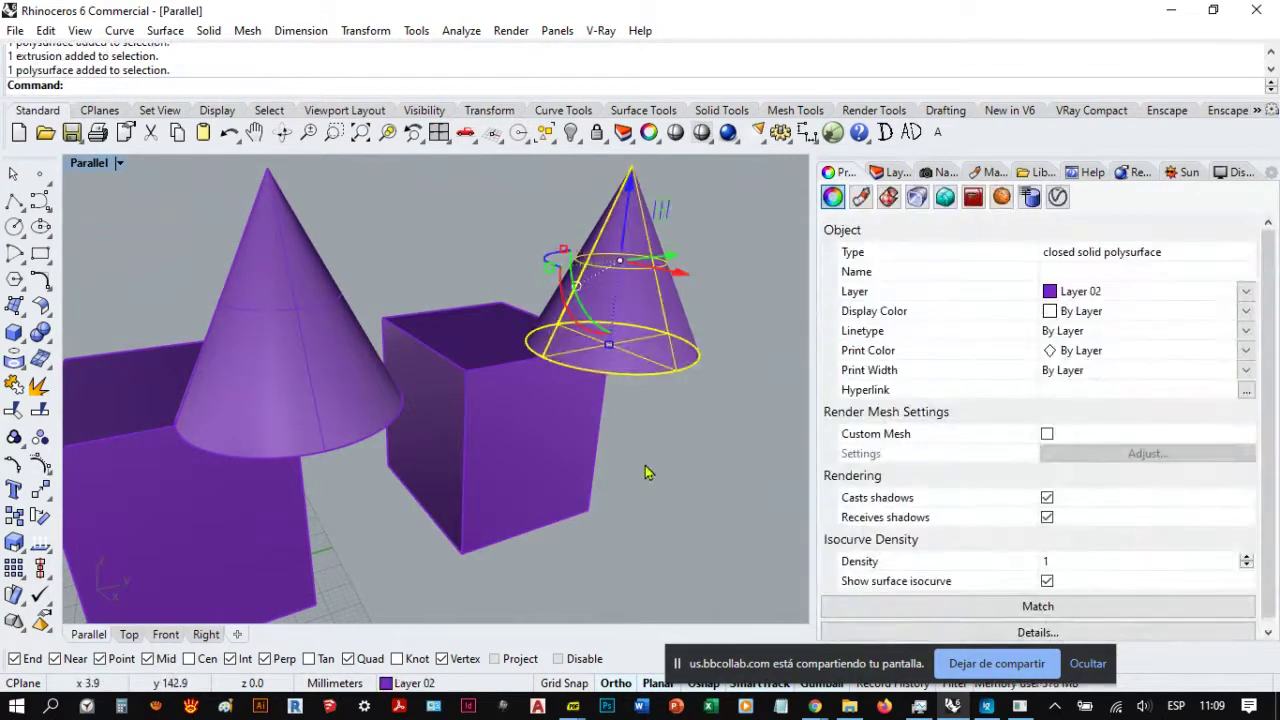
left_click(540, 465, "shift")
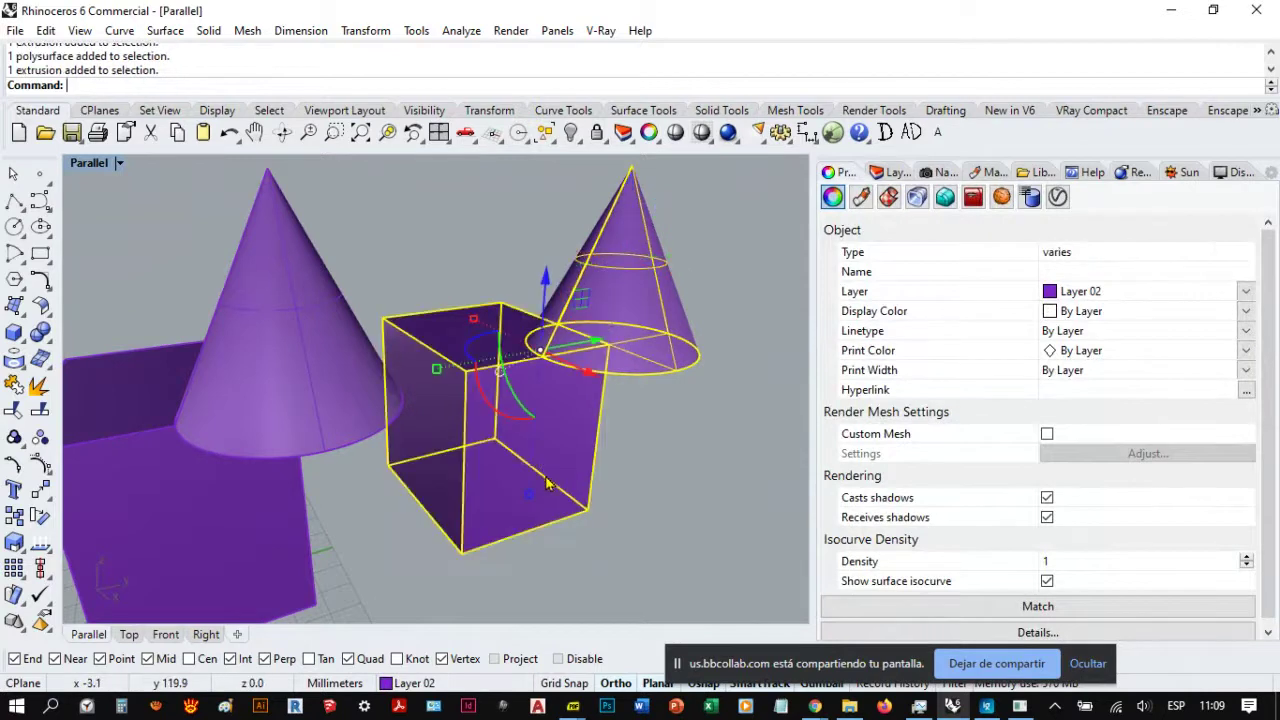
Step: Clear the selection, then build a combined selection of the end box, end cone, middle cone and middle box
left_click(705, 278)
scroll(690, 292, "down", 10)
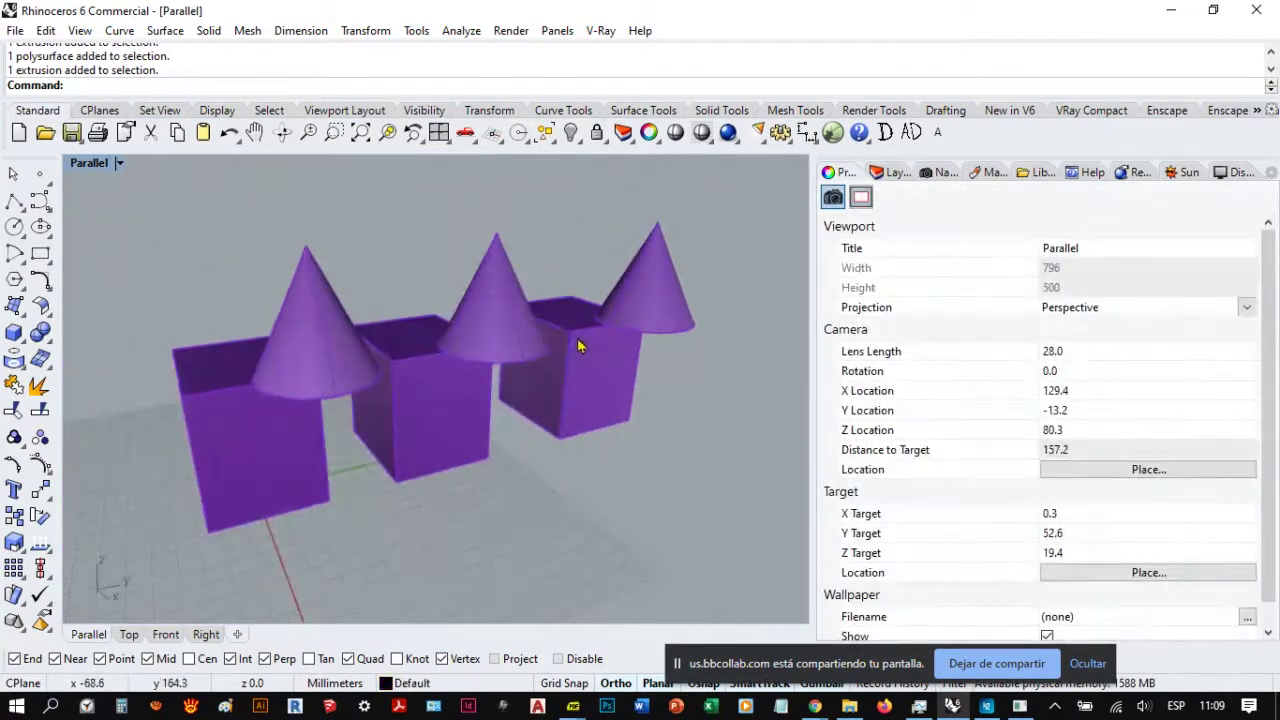
scroll(579, 343, "up", 4)
left_click(623, 378)
left_click(666, 266, "shift")
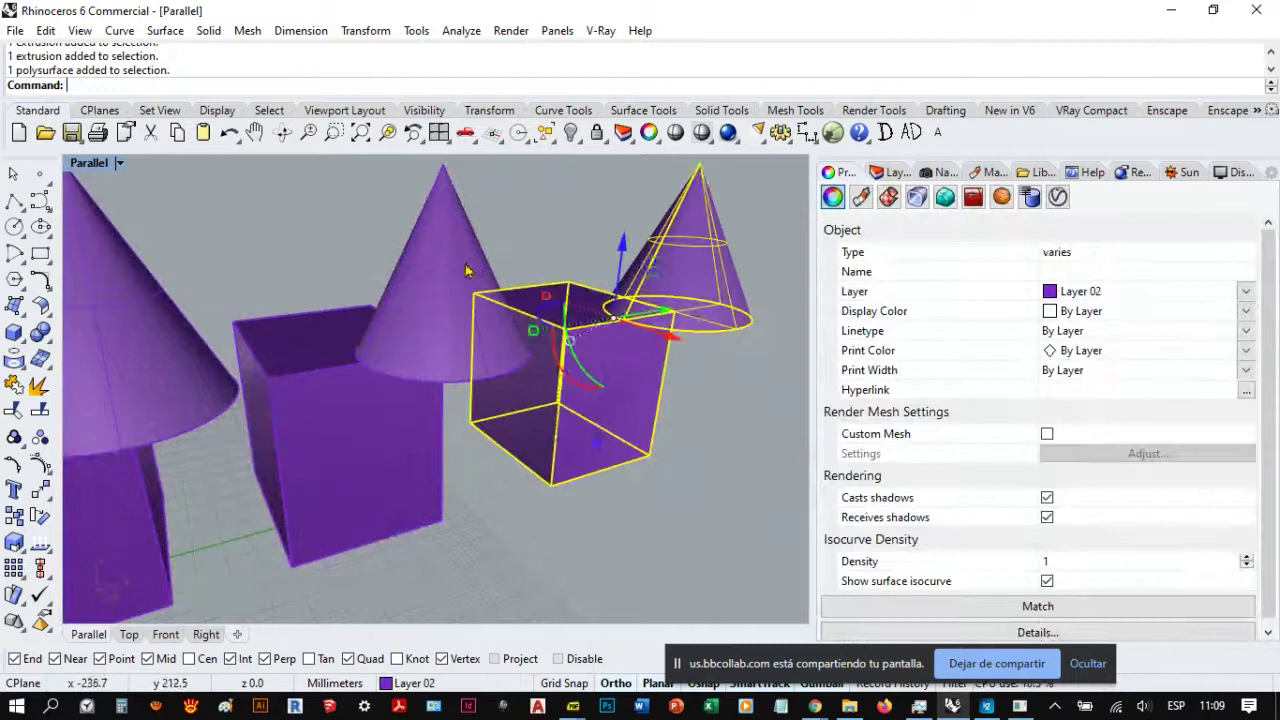
left_click(463, 275, "shift")
left_click(414, 433, "shift")
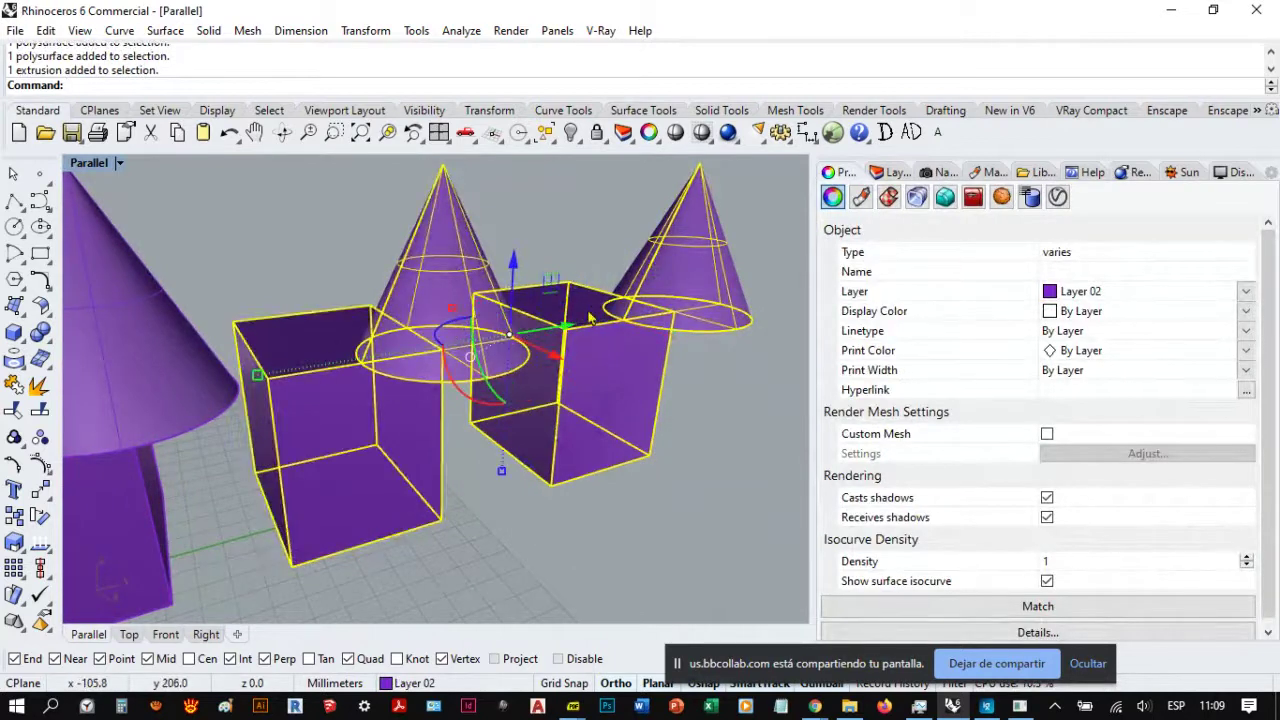
Step: Remove the end cone, middle cone and end box from the selection one at a time, then leave nothing selected
left_click(680, 288, "ctrl")
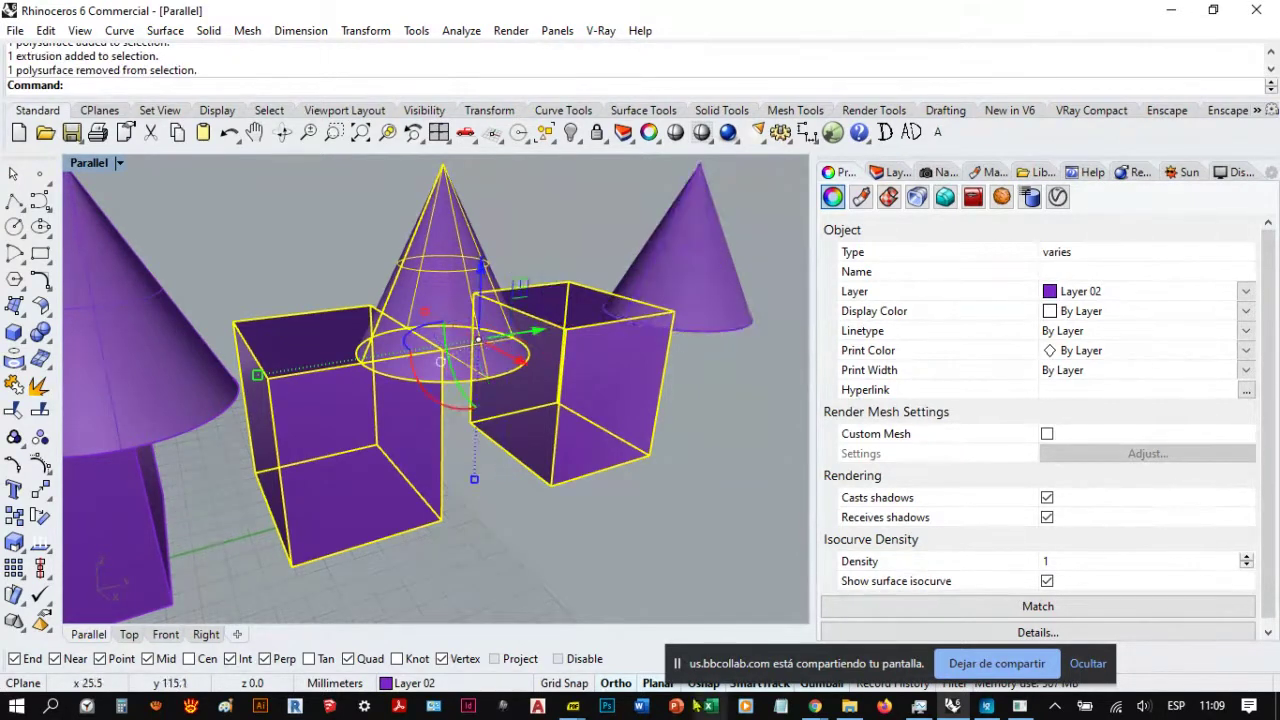
left_click(452, 238, "ctrl")
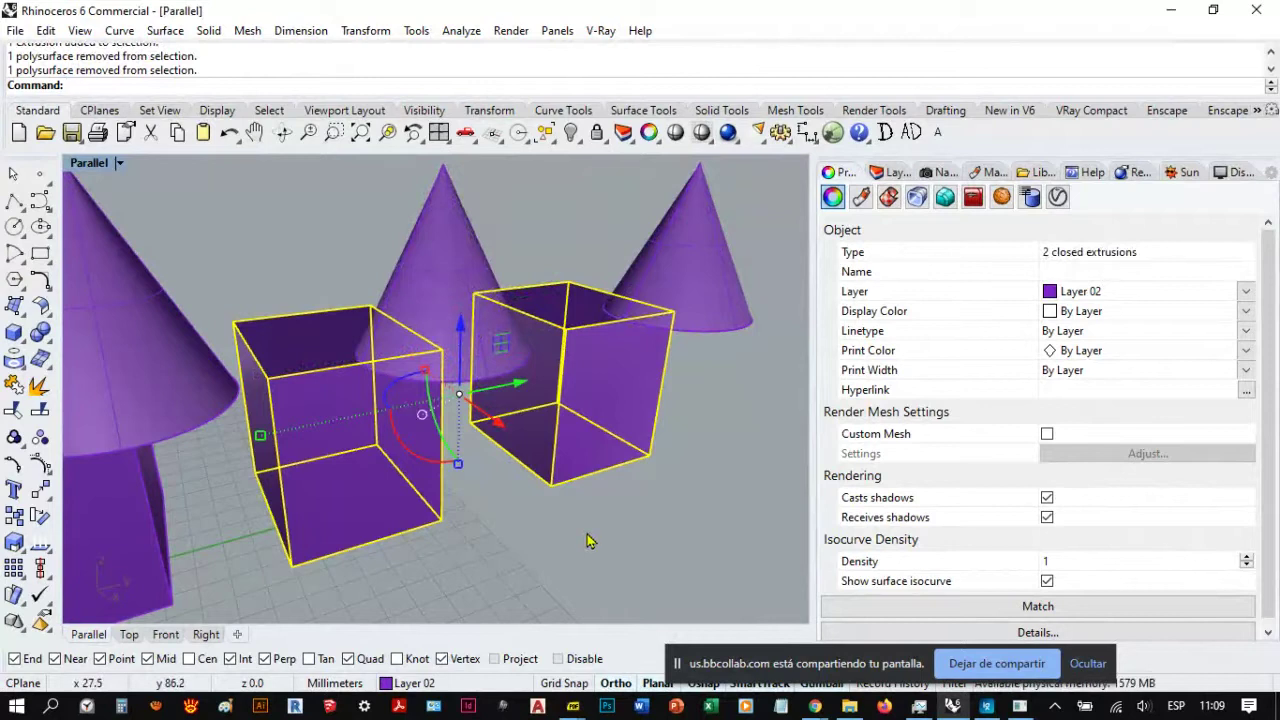
left_click(590, 410, "ctrl")
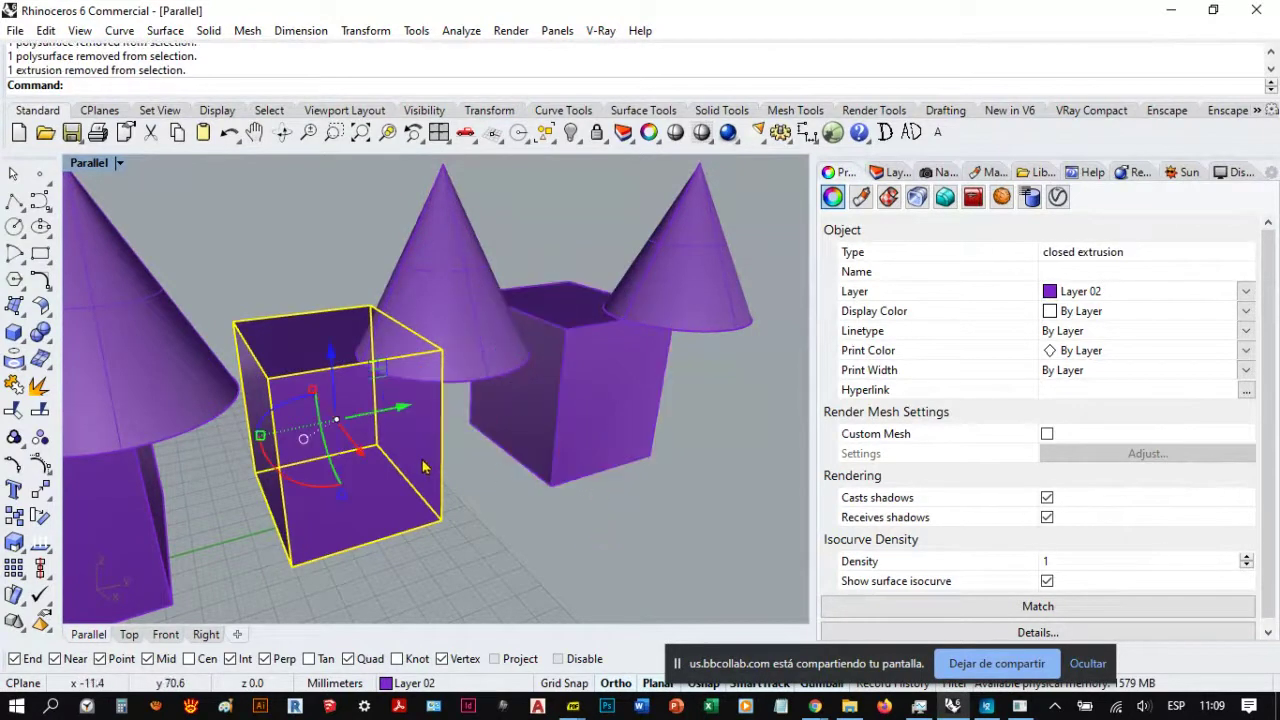
left_click(565, 612)
left_click(590, 450)
right_click_drag(590, 450, 490, 519)
left_click(490, 519)
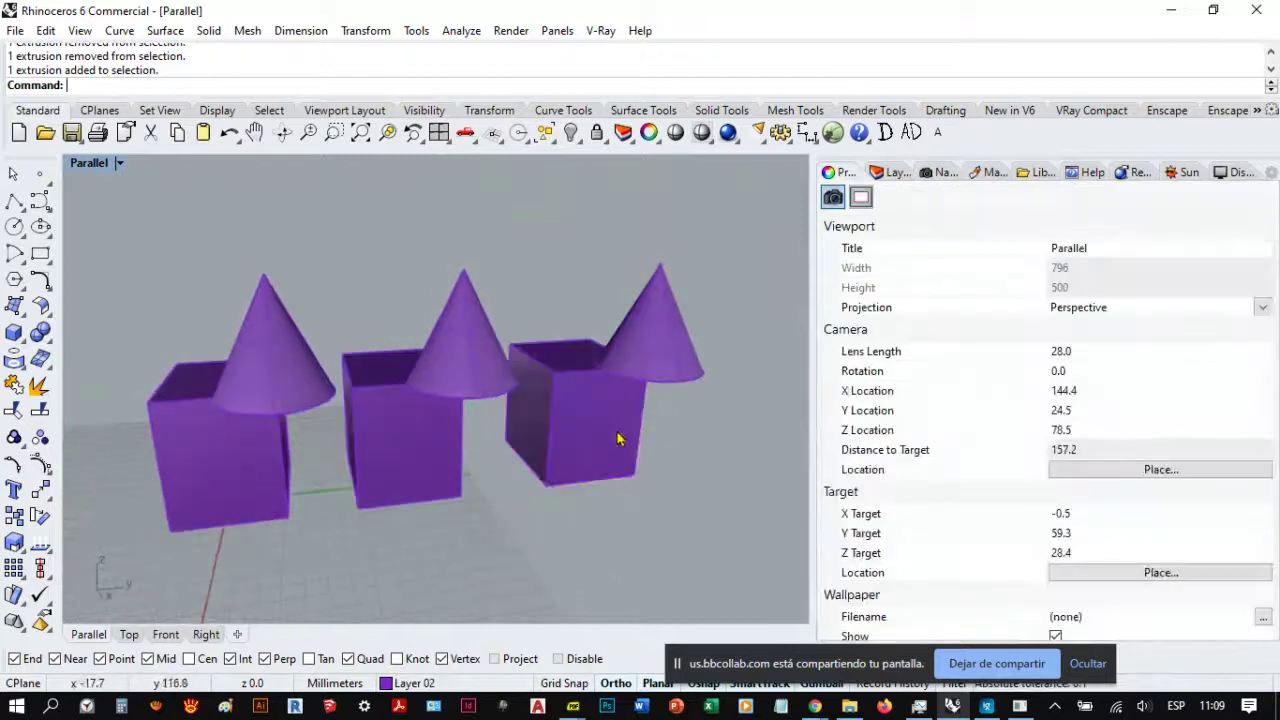
Step: Select the end cone and add the end box, middle cone and middle box to the selection
right_click_drag(620, 434, 640, 380)
scroll(663, 320, "up", 3)
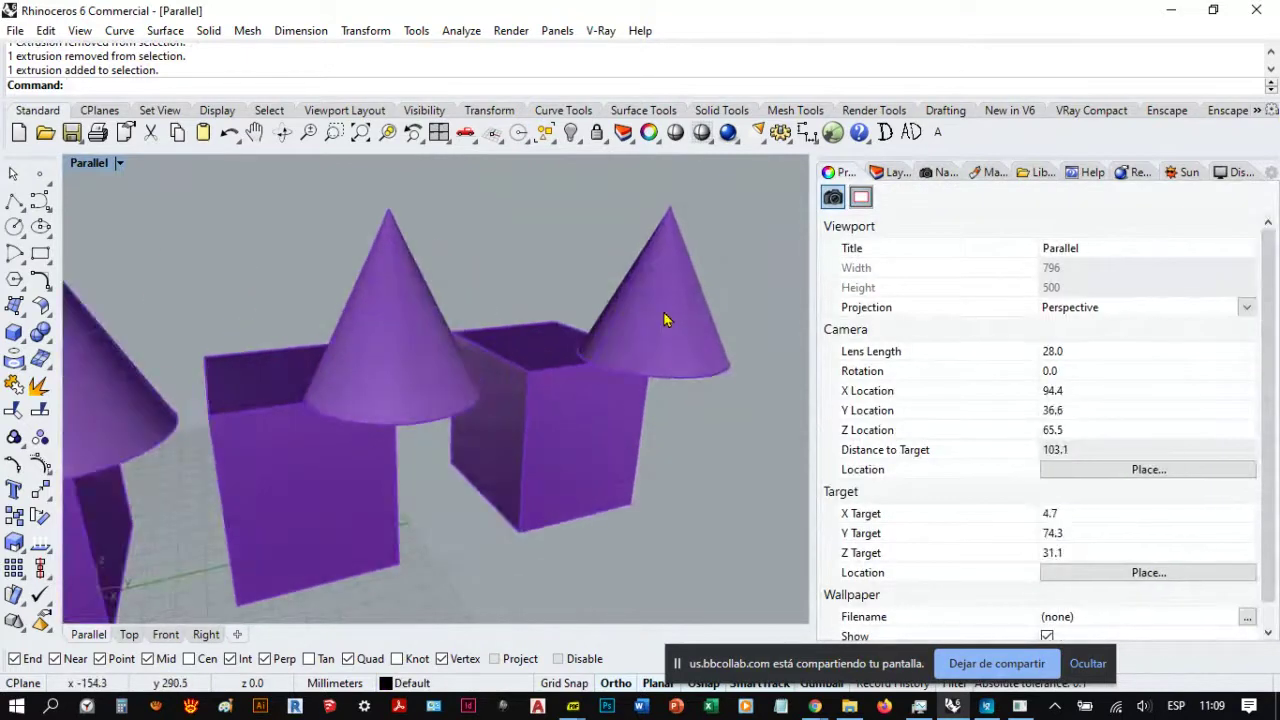
left_click(668, 318)
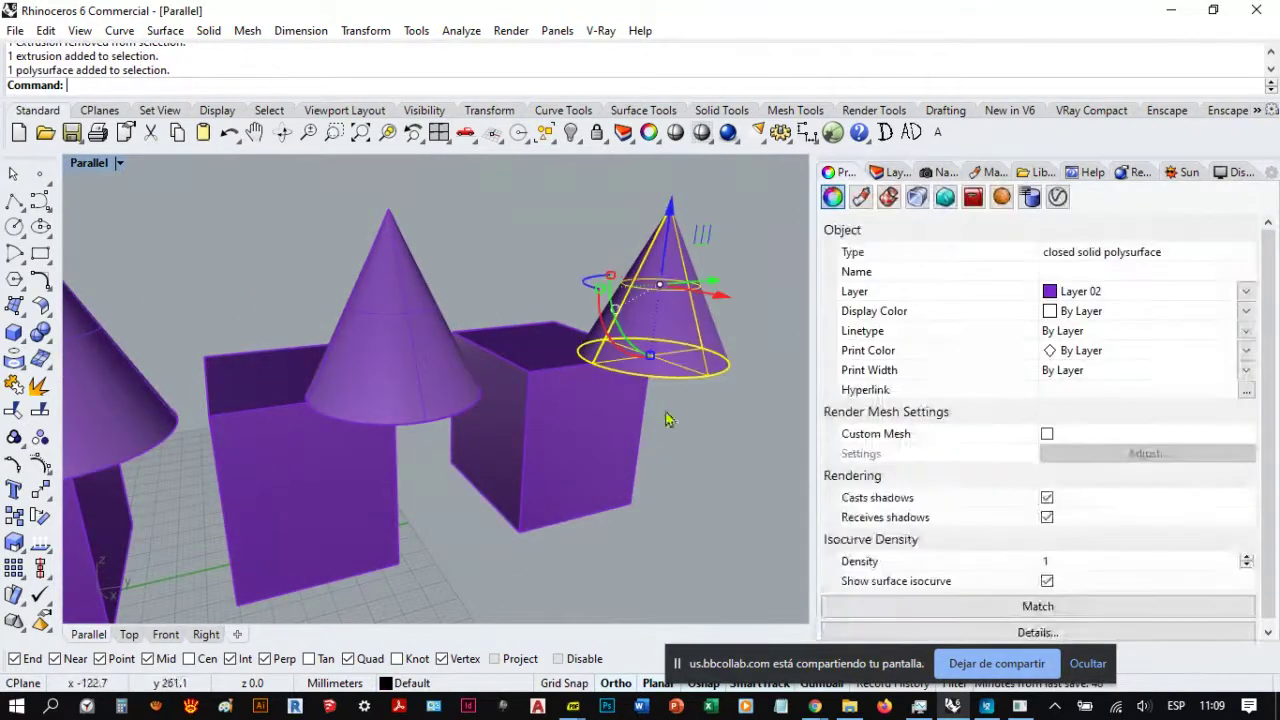
left_click(608, 420, "shift")
left_click(409, 313, "shift")
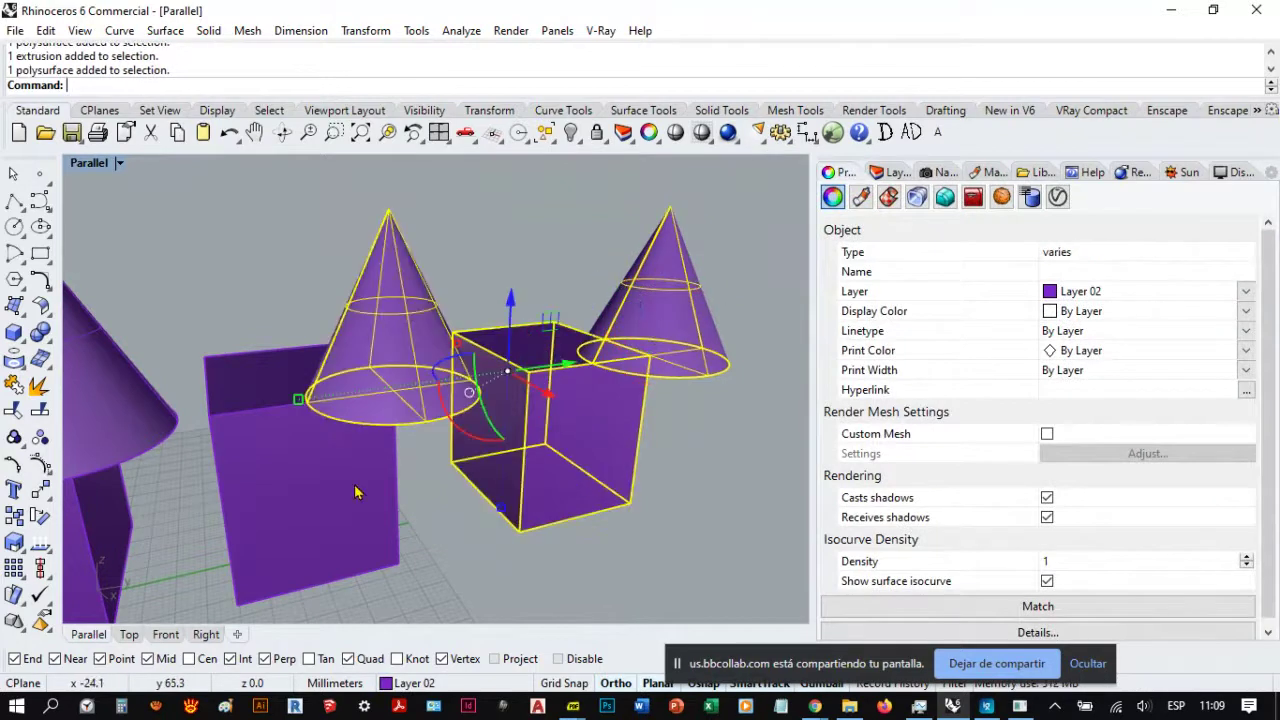
left_click(355, 497, "shift")
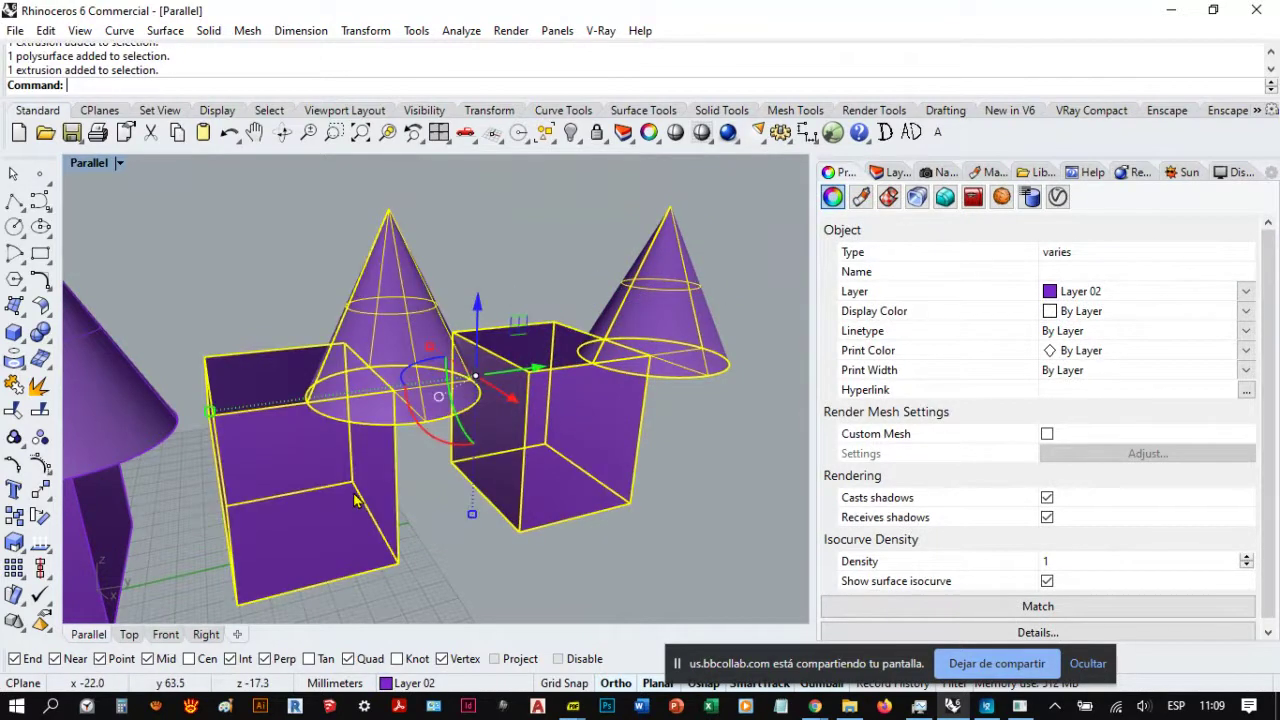
Step: Remove the end box and end cone from the combined selection, and add both back
left_click(600, 436, "ctrl")
left_click(622, 330, "ctrl")
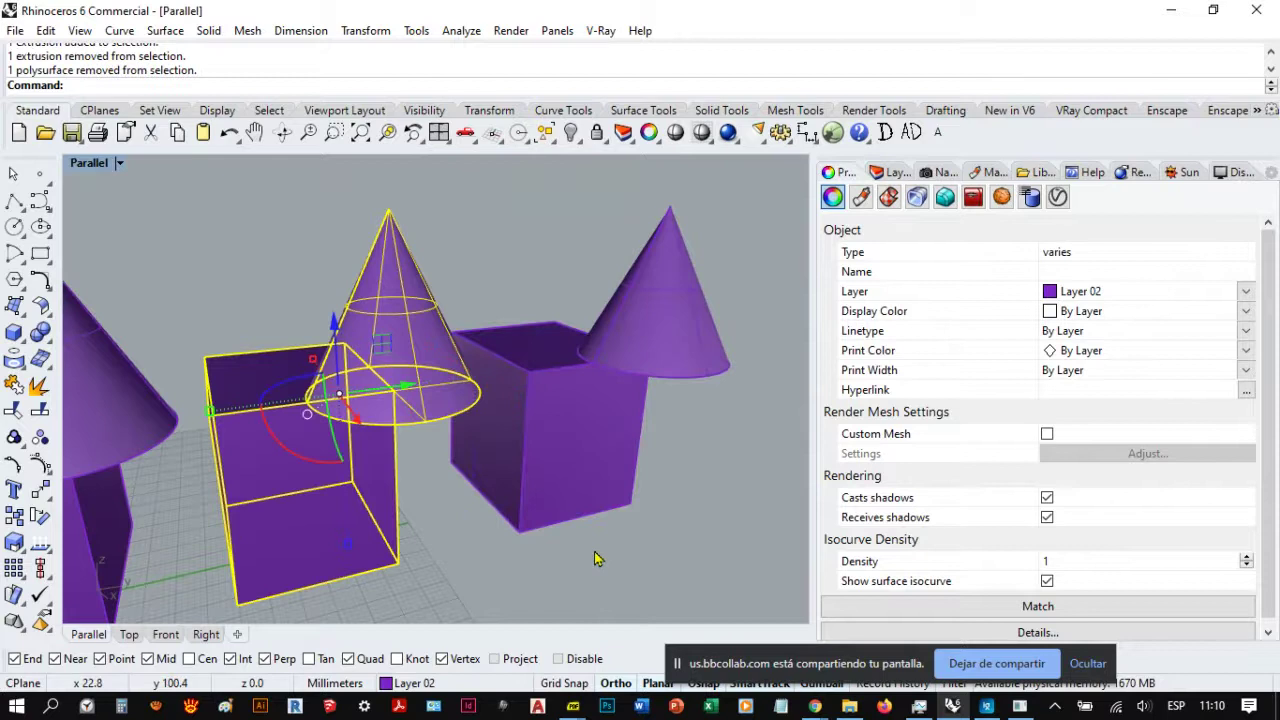
left_click(565, 441, "shift")
left_click(641, 316, "shift")
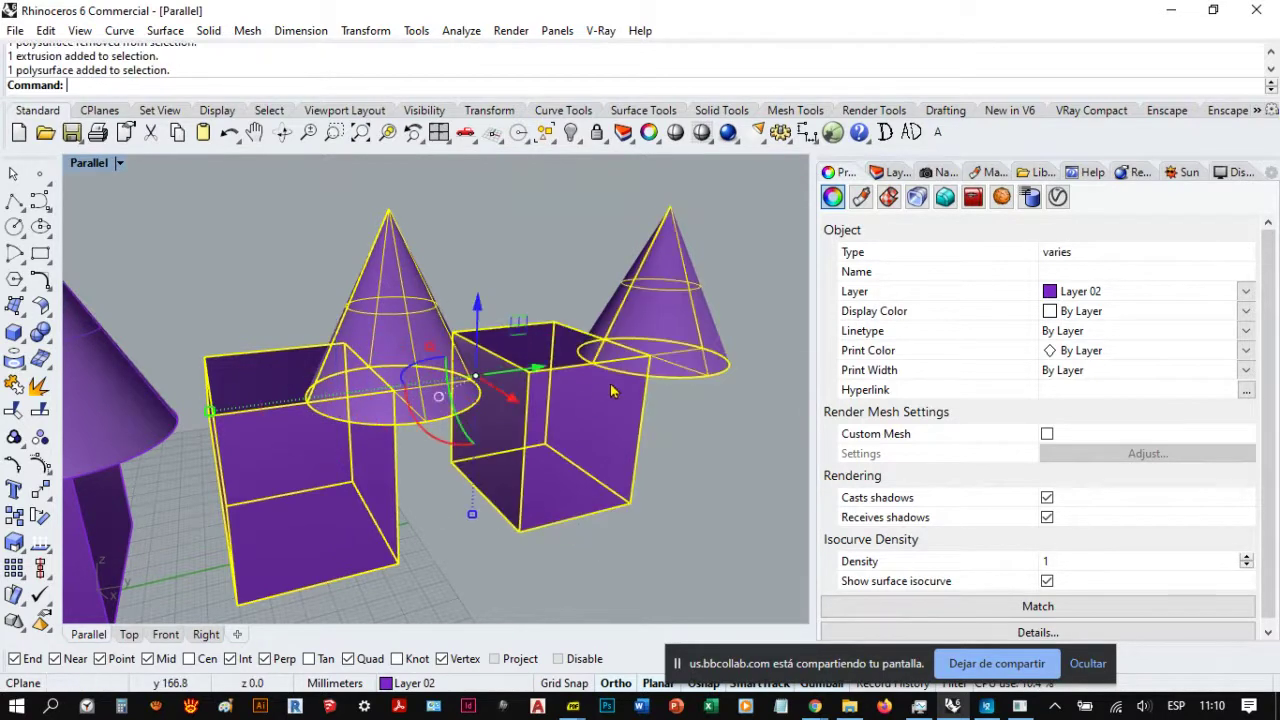
Step: Add the remaining box and cone so all six solids are selected, then clear the selection
right_click_drag(645, 405, 675, 333)
left_click(212, 450, "shift")
left_click(217, 365, "shift")
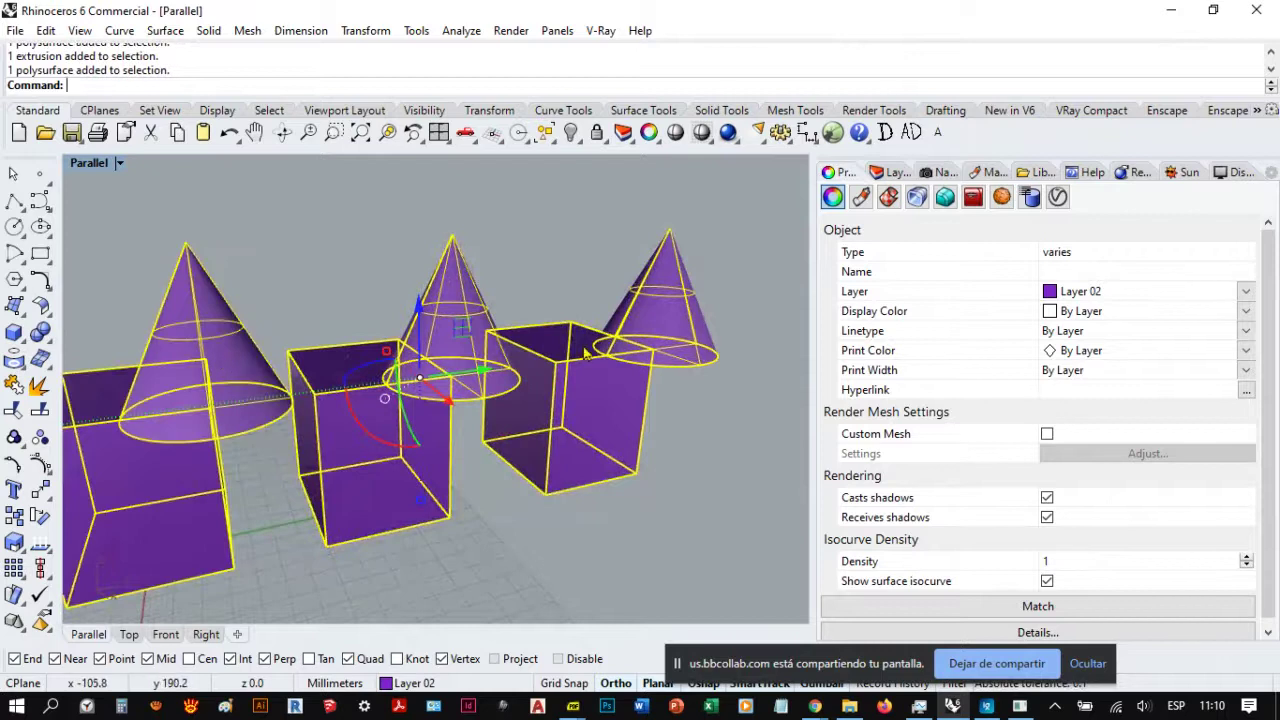
scroll(587, 356, "down", 4)
right_click_drag(584, 510, 557, 402)
left_click(608, 436)
Step: Select the end cone on its own, inspect it from the opposite side, and clear the selection
scroll(600, 430, "up", 5)
right_click_drag(645, 456, 622, 455)
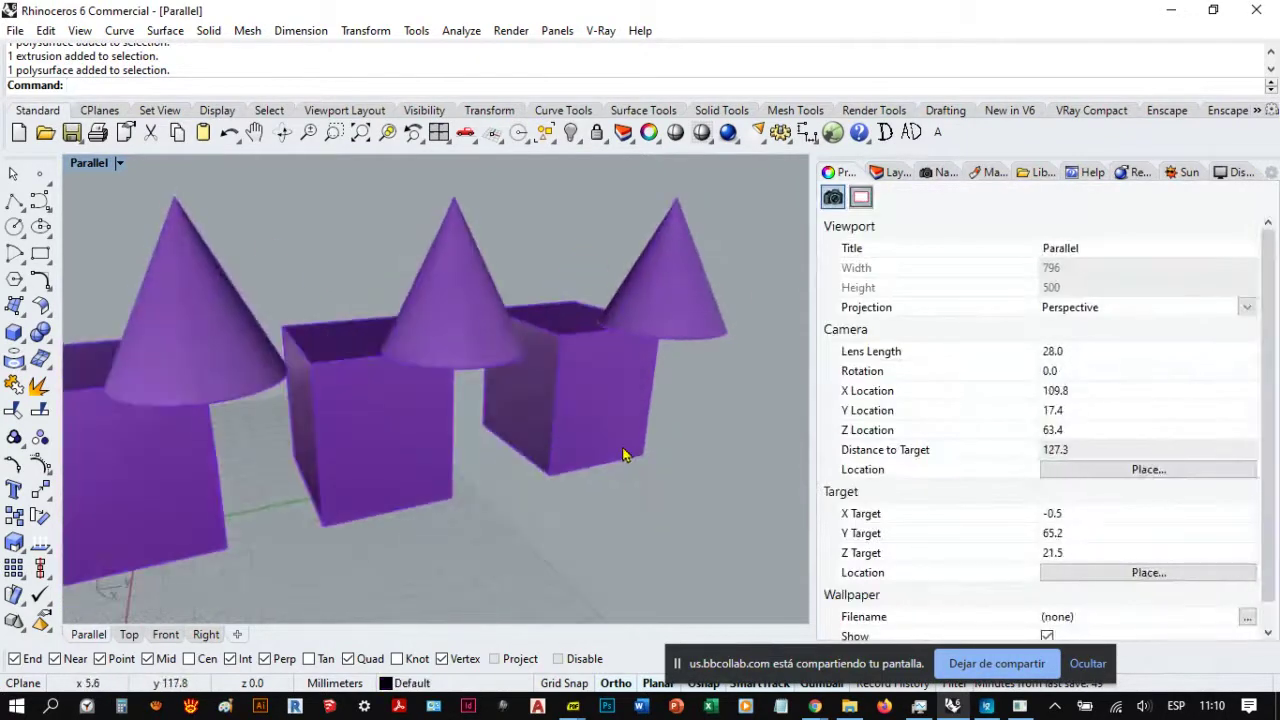
scroll(685, 337, "up", 10)
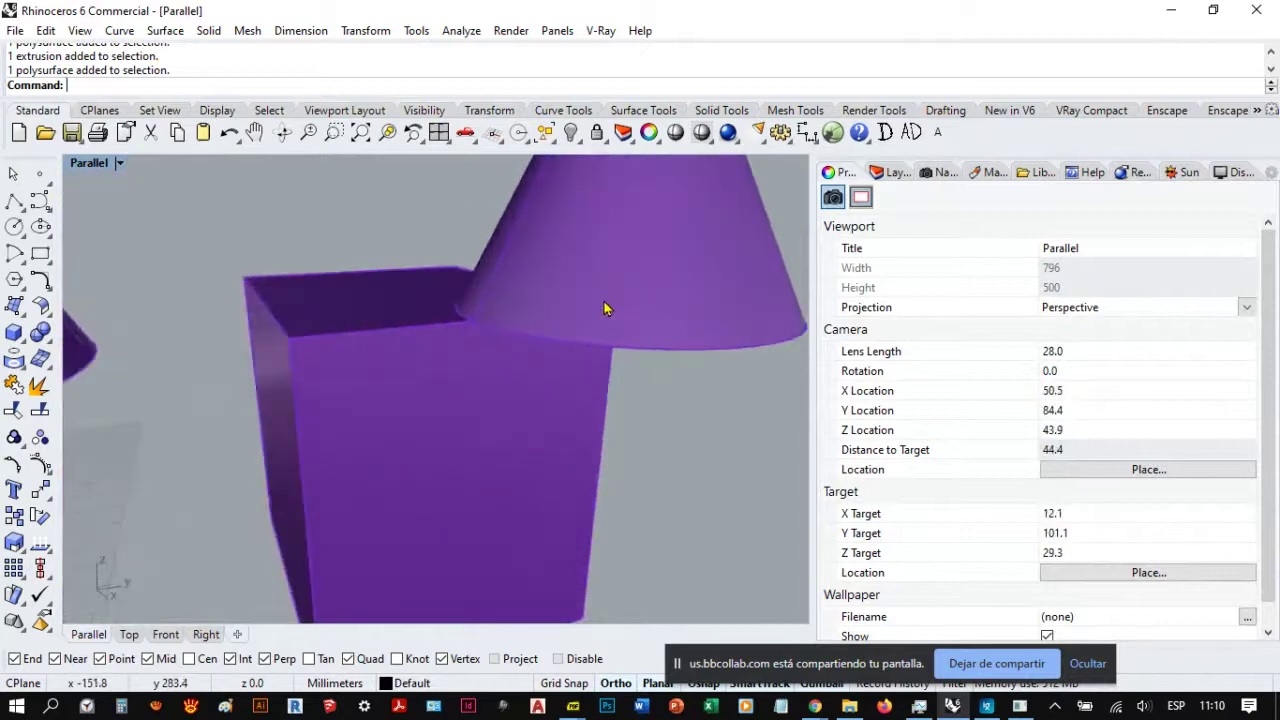
scroll(574, 407, "down", 6)
right_click_drag(558, 409, 589, 397)
scroll(590, 341, "up", 8)
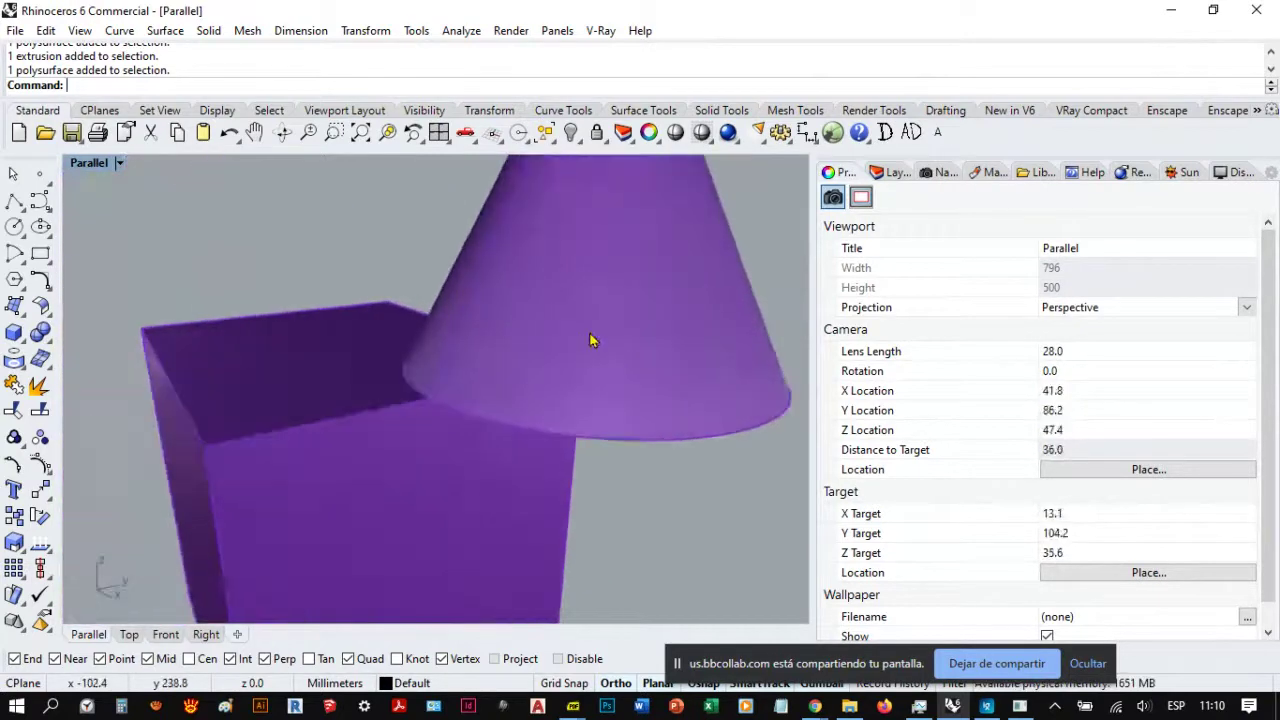
left_click(618, 326)
scroll(635, 395, "down", 4)
right_click_drag(643, 380, 600, 403)
scroll(508, 445, "down", 4)
right_click_drag(577, 466, 445, 395)
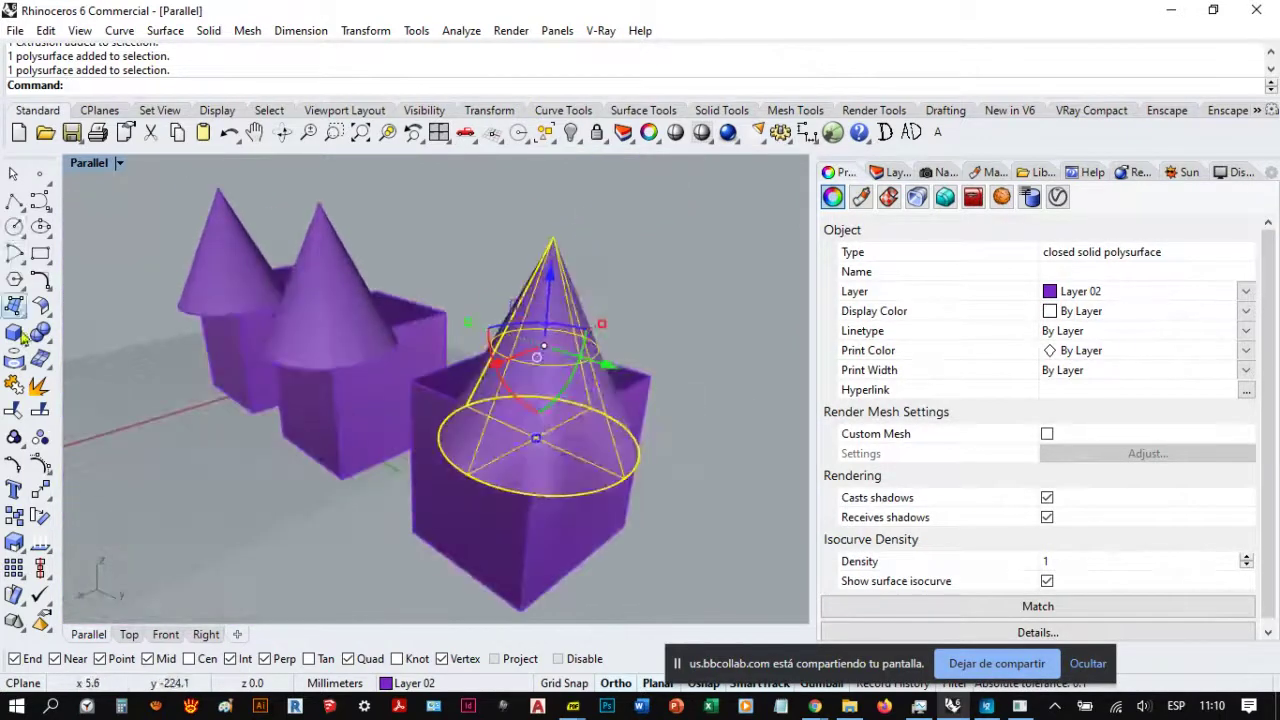
right_click_drag(425, 452, 440, 300)
key("Escape")
Step: Select the end cone from below, switch the selection to the end box, and deselect it
right_click_drag(538, 312, 560, 274)
scroll(551, 287, "up", 3)
left_click(535, 268)
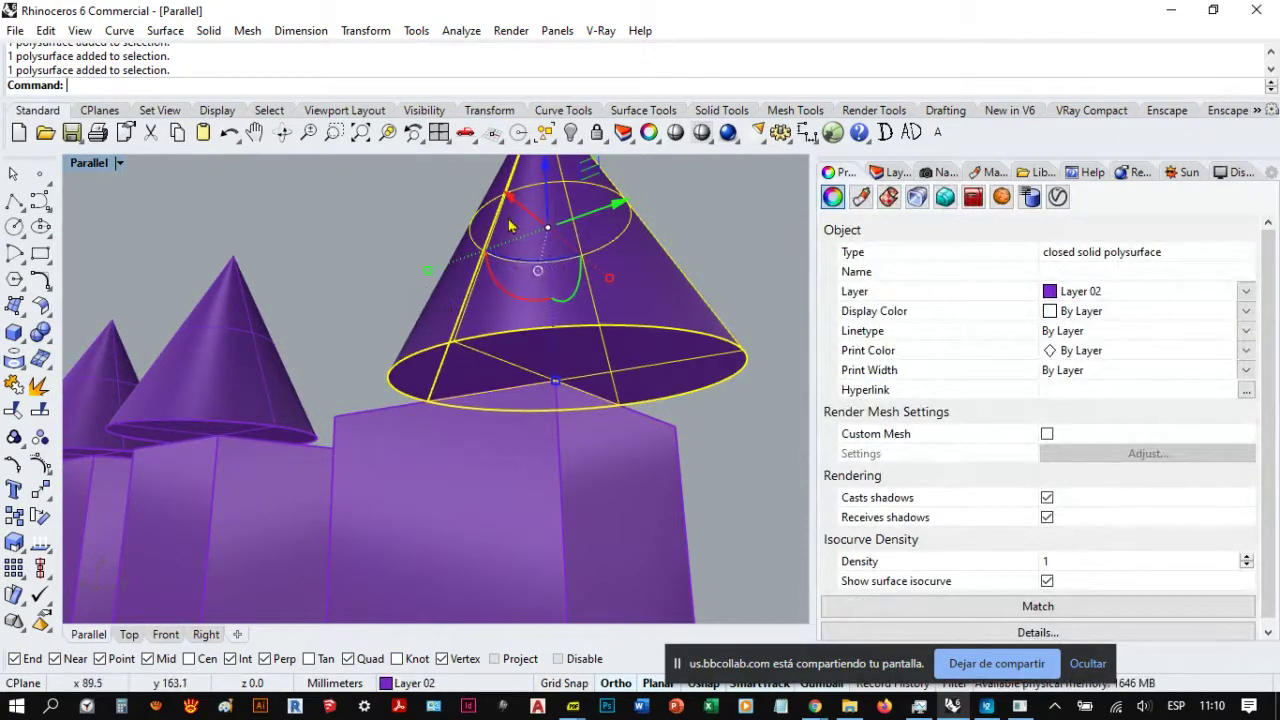
right_click_drag(440, 308, 560, 537)
left_click(416, 404)
left_click(560, 537)
Step: Select the whole end box as a single object and deselect it
right_click_drag(443, 434, 381, 428)
right_click_drag(423, 371, 446, 456)
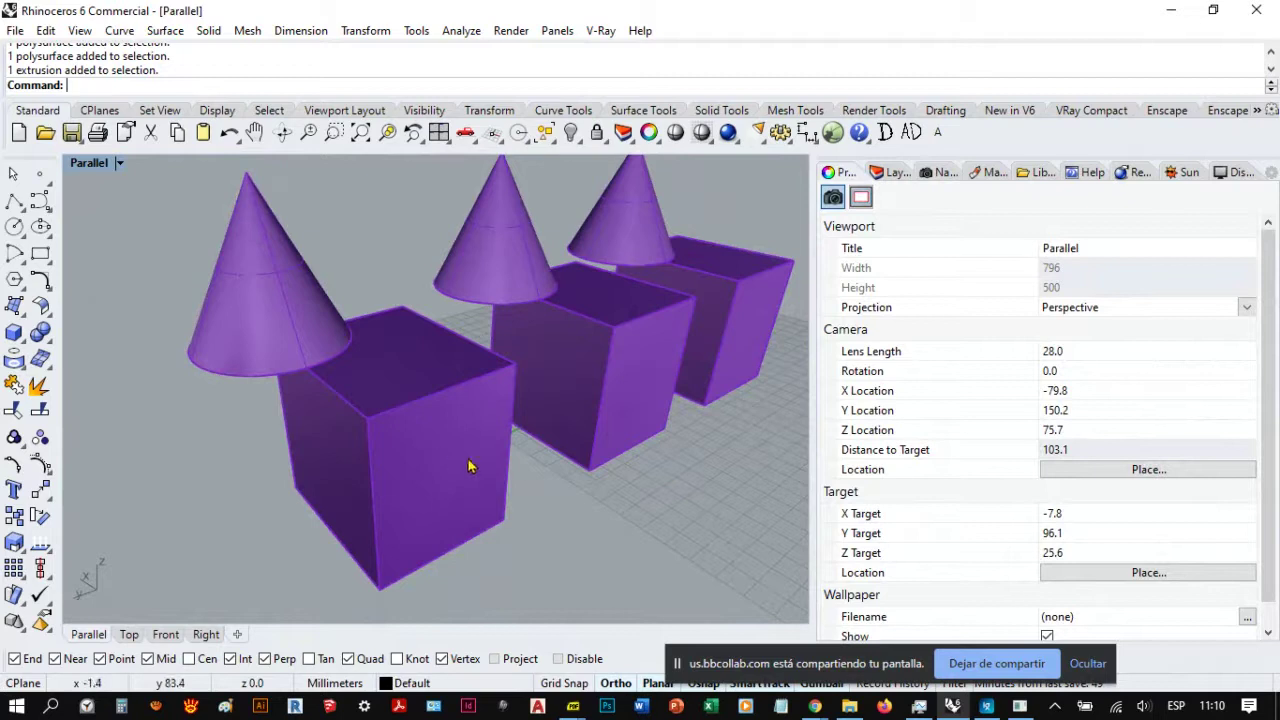
right_click_drag(434, 423, 409, 437)
left_click(415, 433)
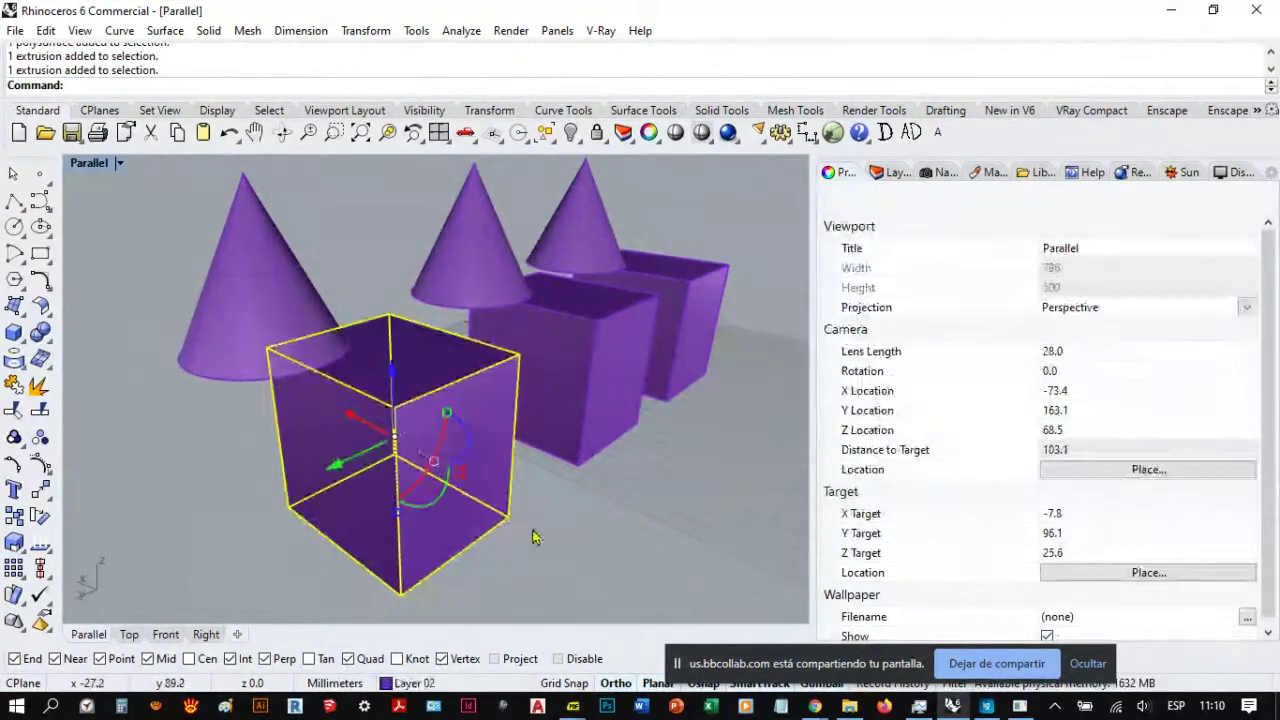
right_click_drag(529, 534, 483, 541)
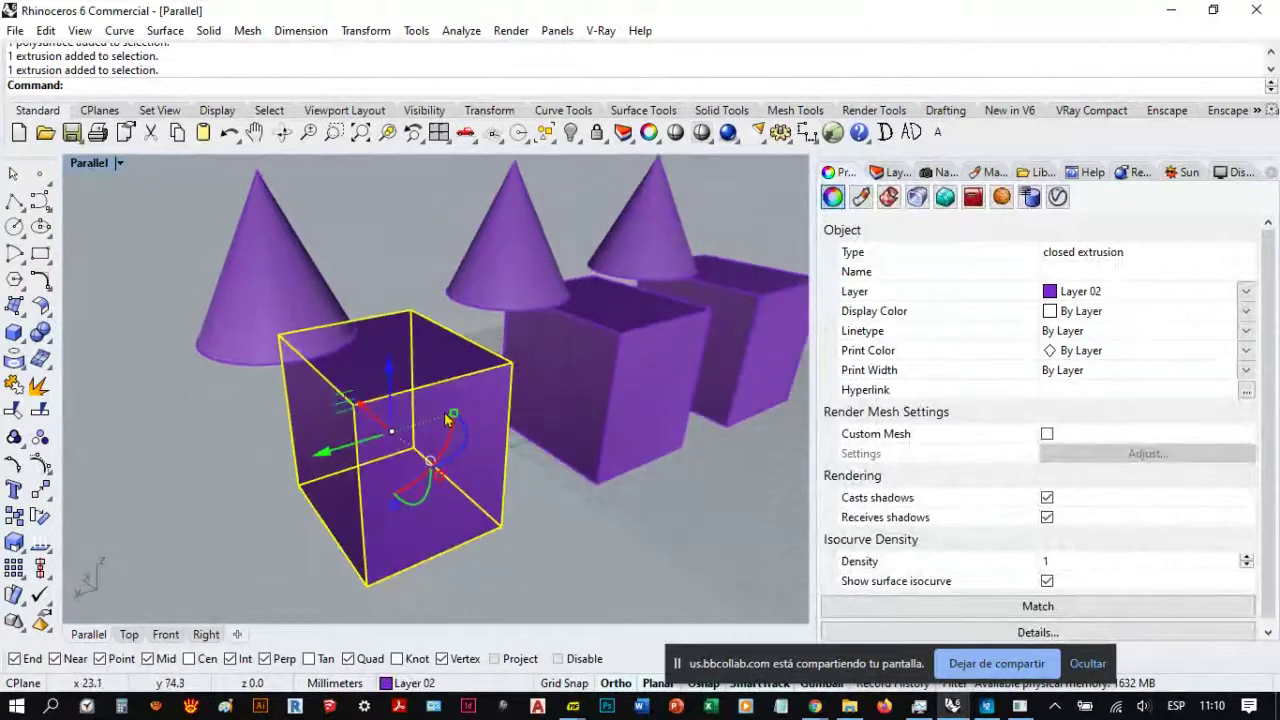
left_click(520, 570)
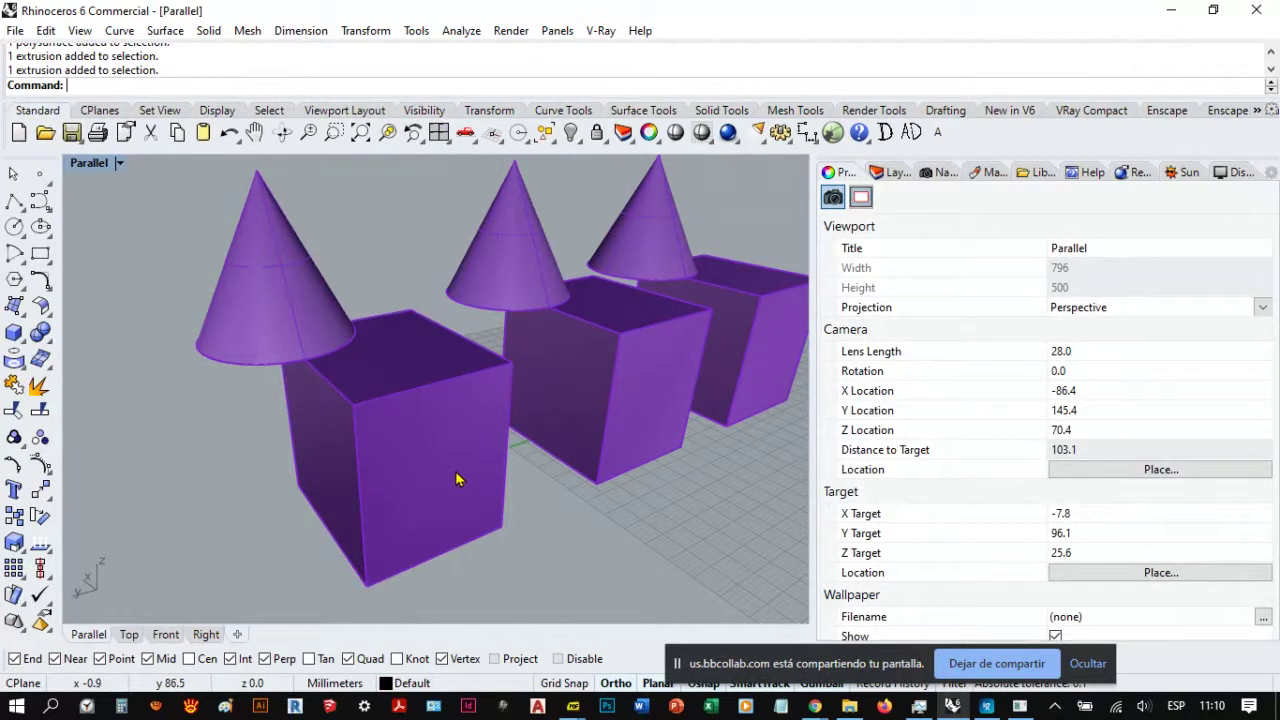
Step: Select only the front face of the end box as a sub-object
key("super+space")
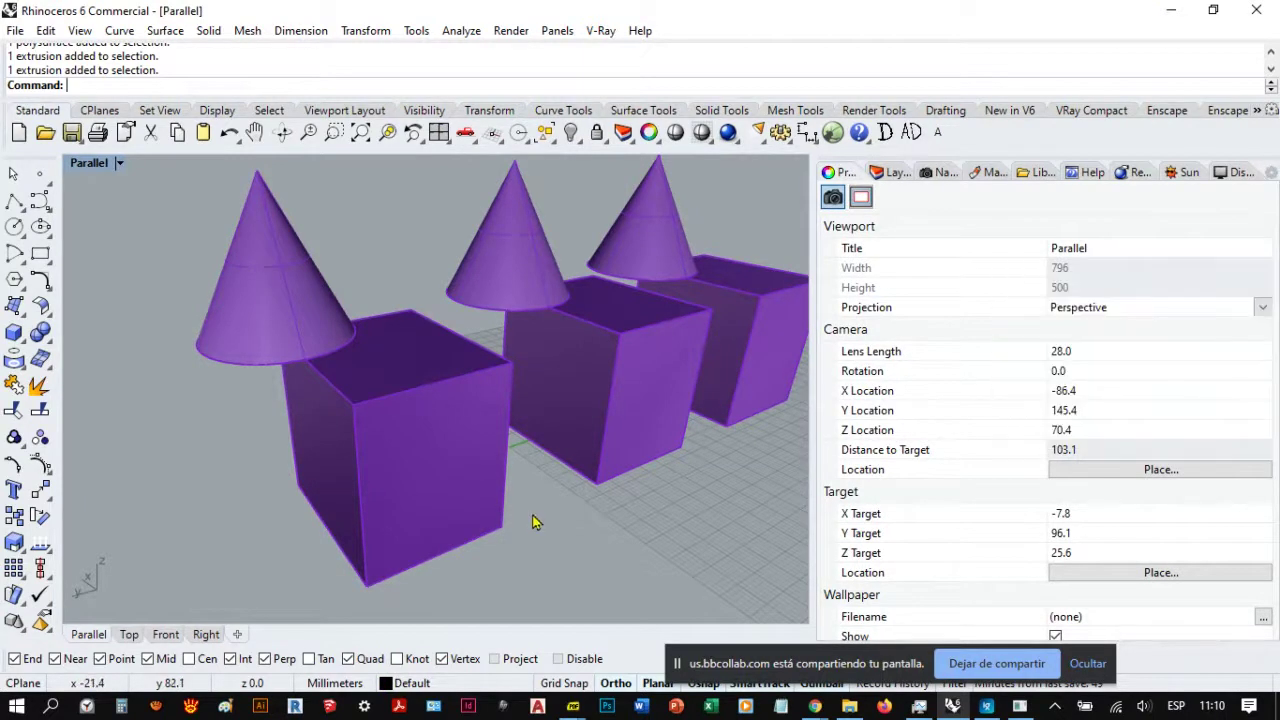
left_click(476, 486)
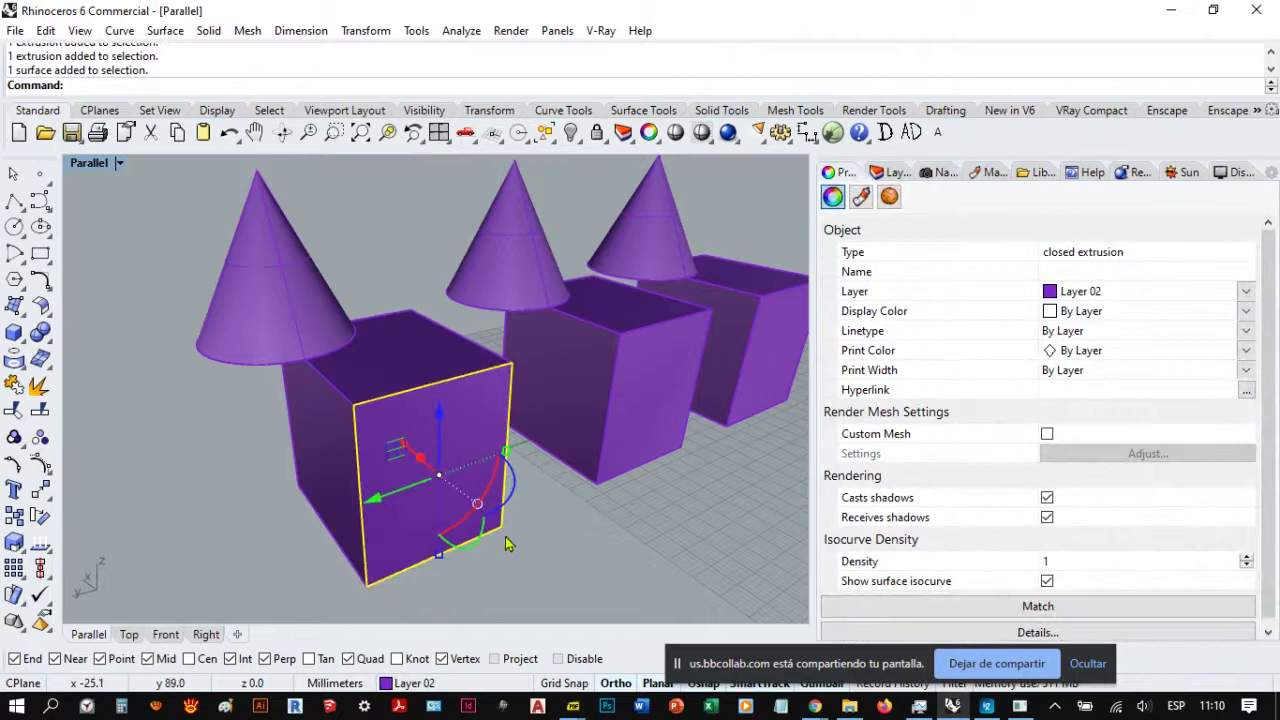
Step: Select the whole nearest box and only its front face in turn, clearing the selection after each
right_click_drag(507, 543, 450, 462)
left_click(612, 502)
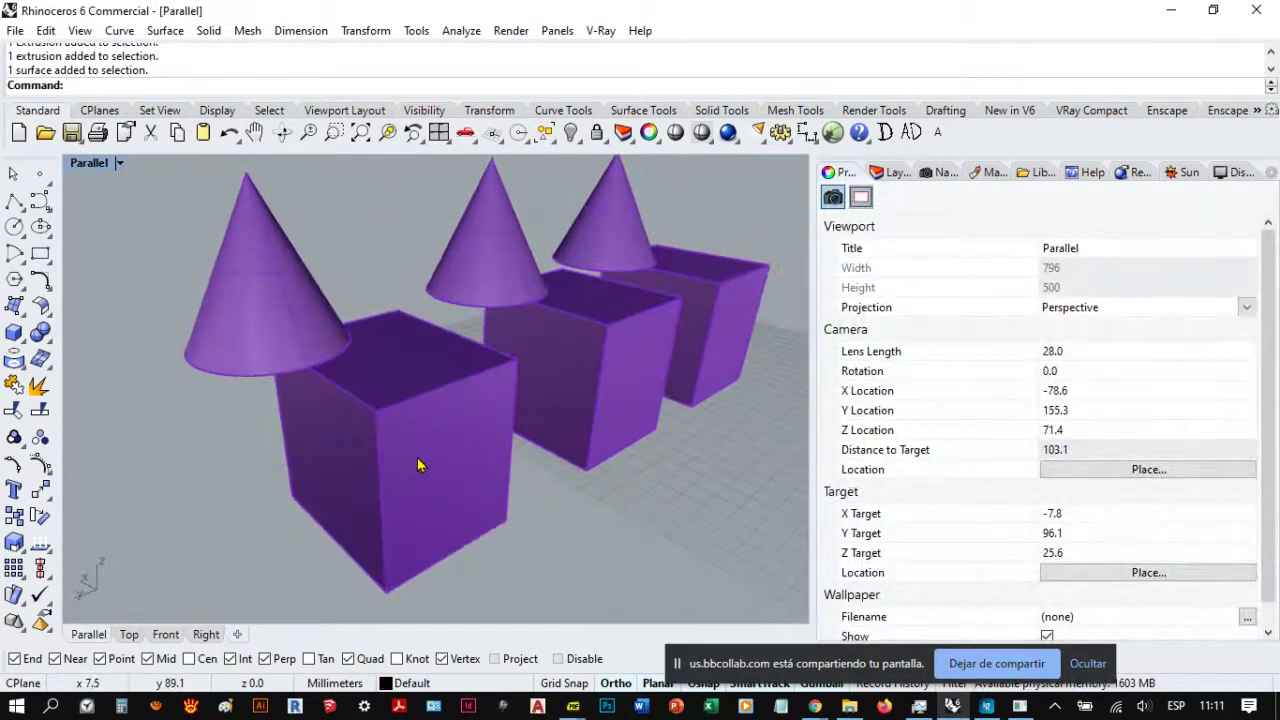
left_click(418, 465)
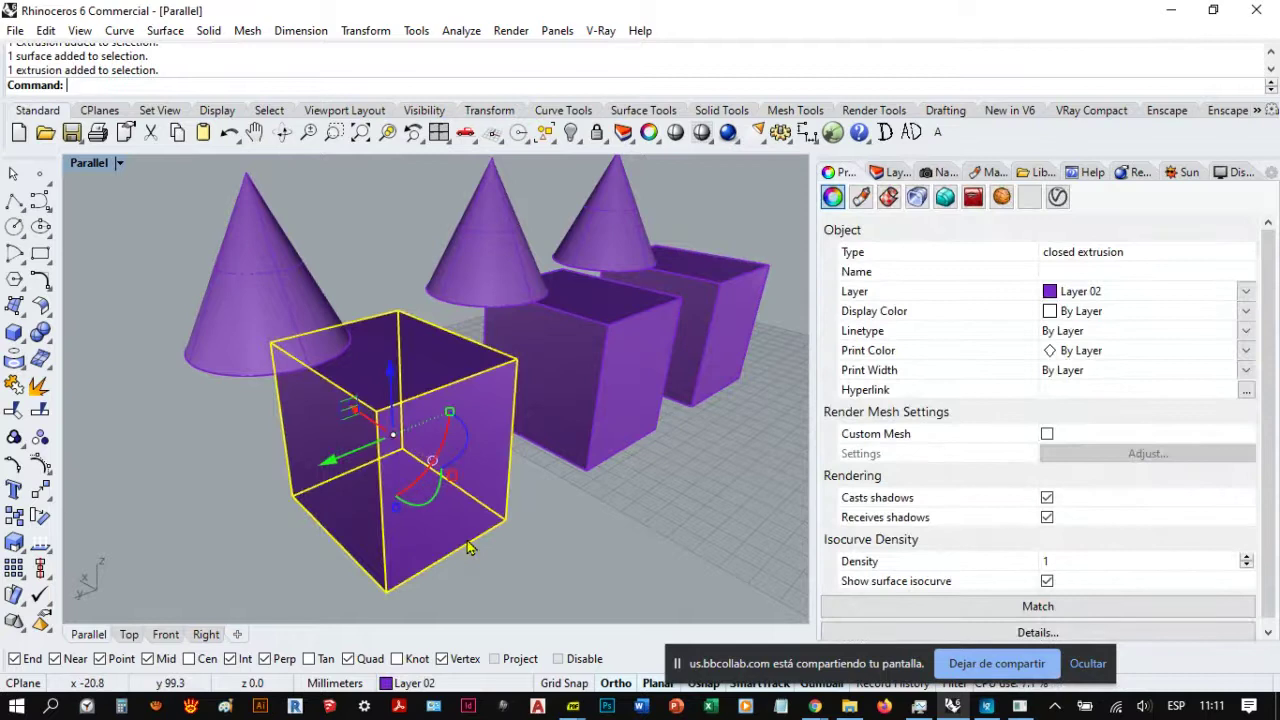
left_click(517, 546)
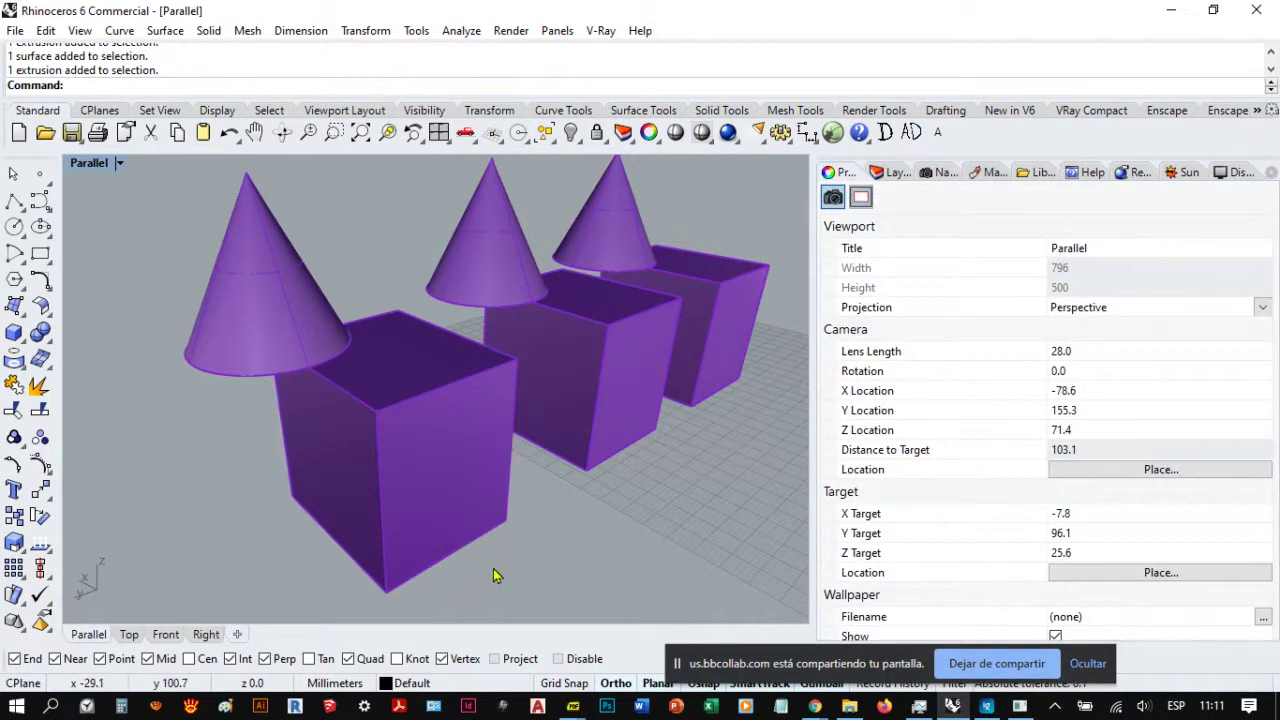
left_click(451, 500)
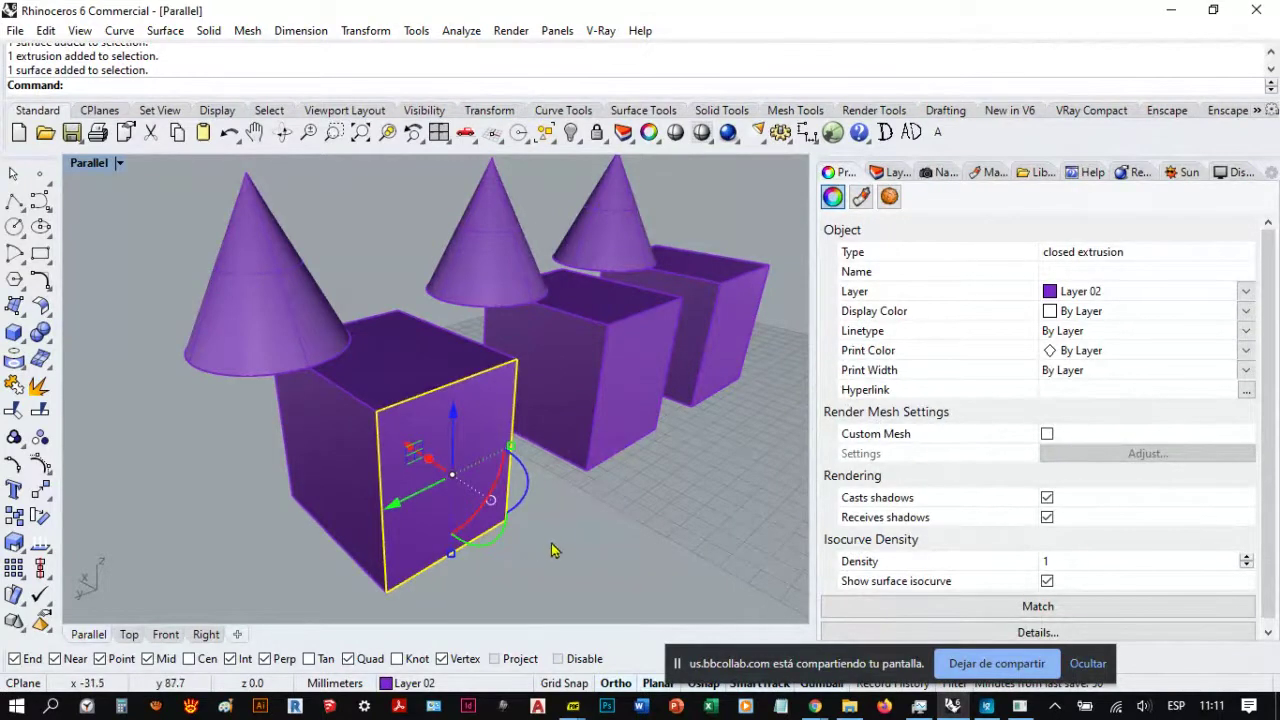
right_click_drag(523, 531, 544, 540)
left_click(544, 533)
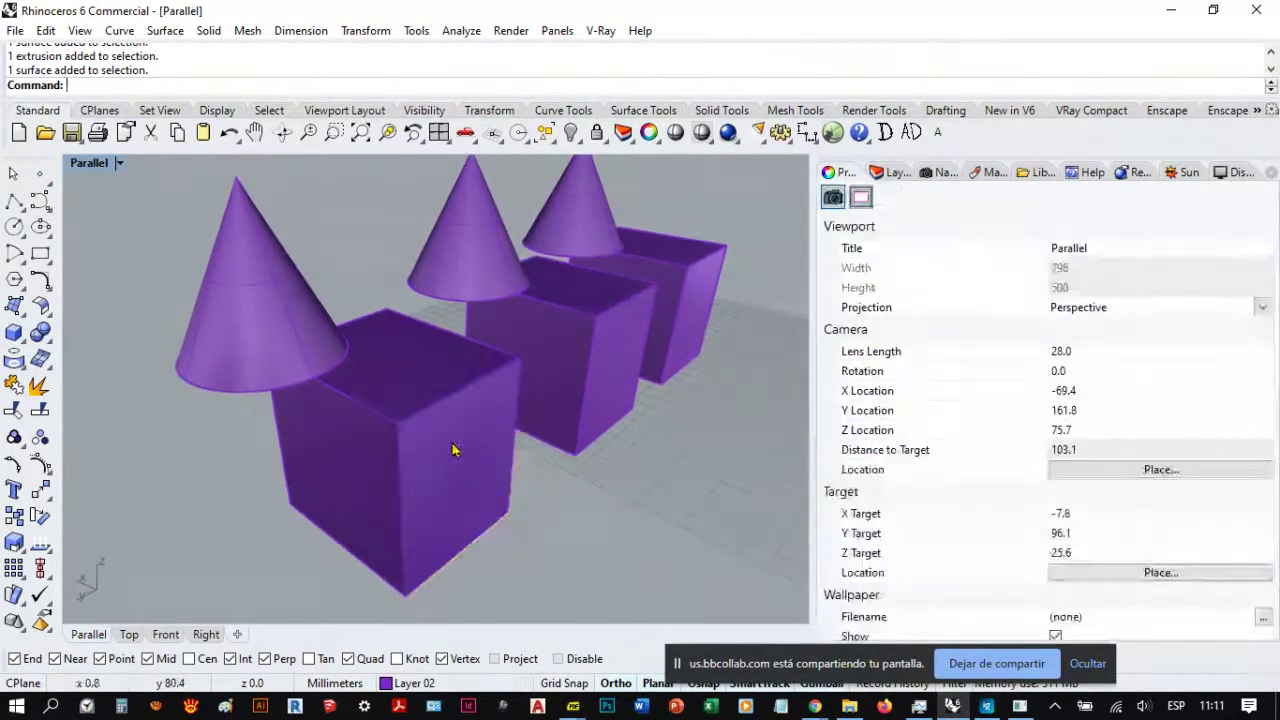
Step: Select the nearest box's upper front edge and its top corner vertex in turn, clearing the selection after each
scroll(443, 437, "up", 4)
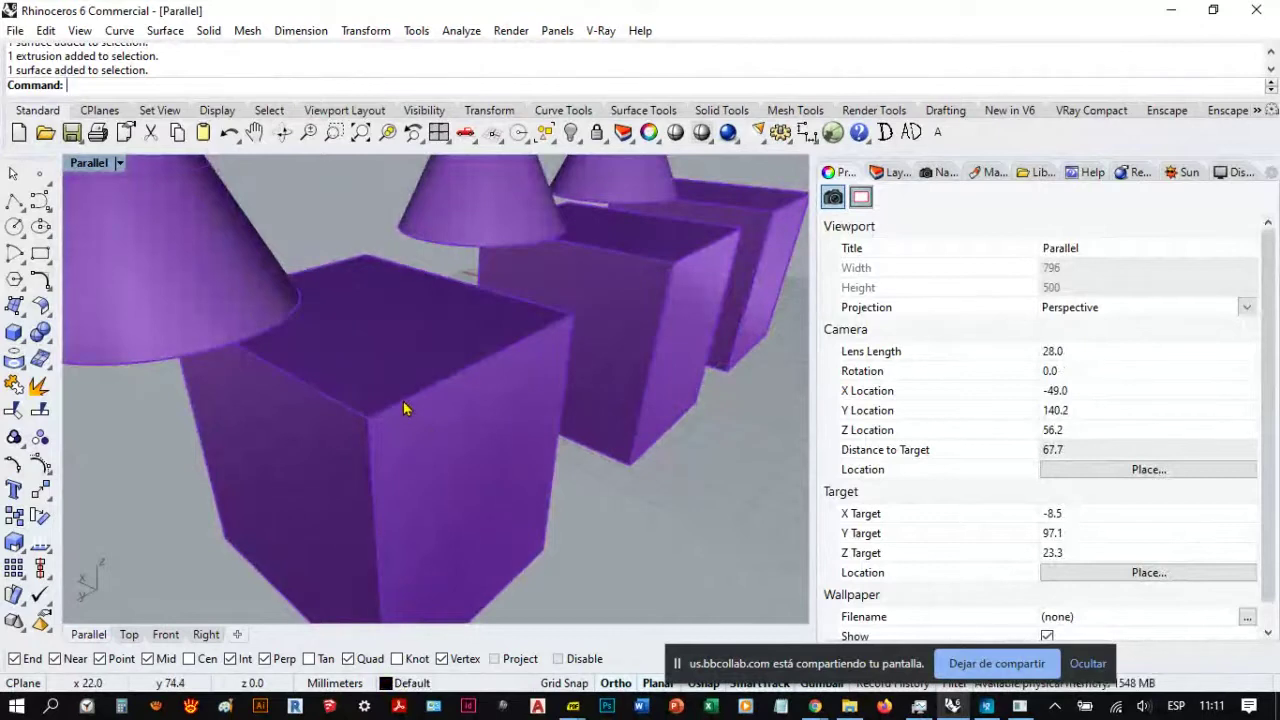
left_click(412, 400, "ctrl+shift")
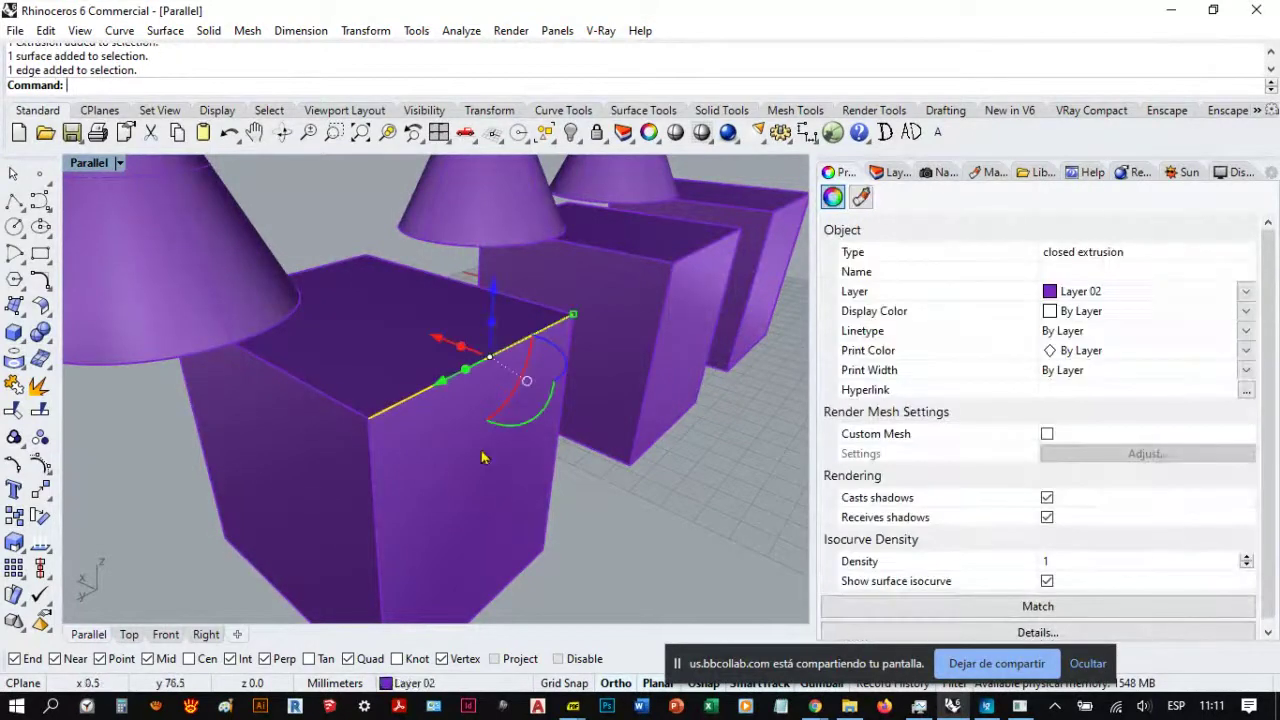
key("Escape")
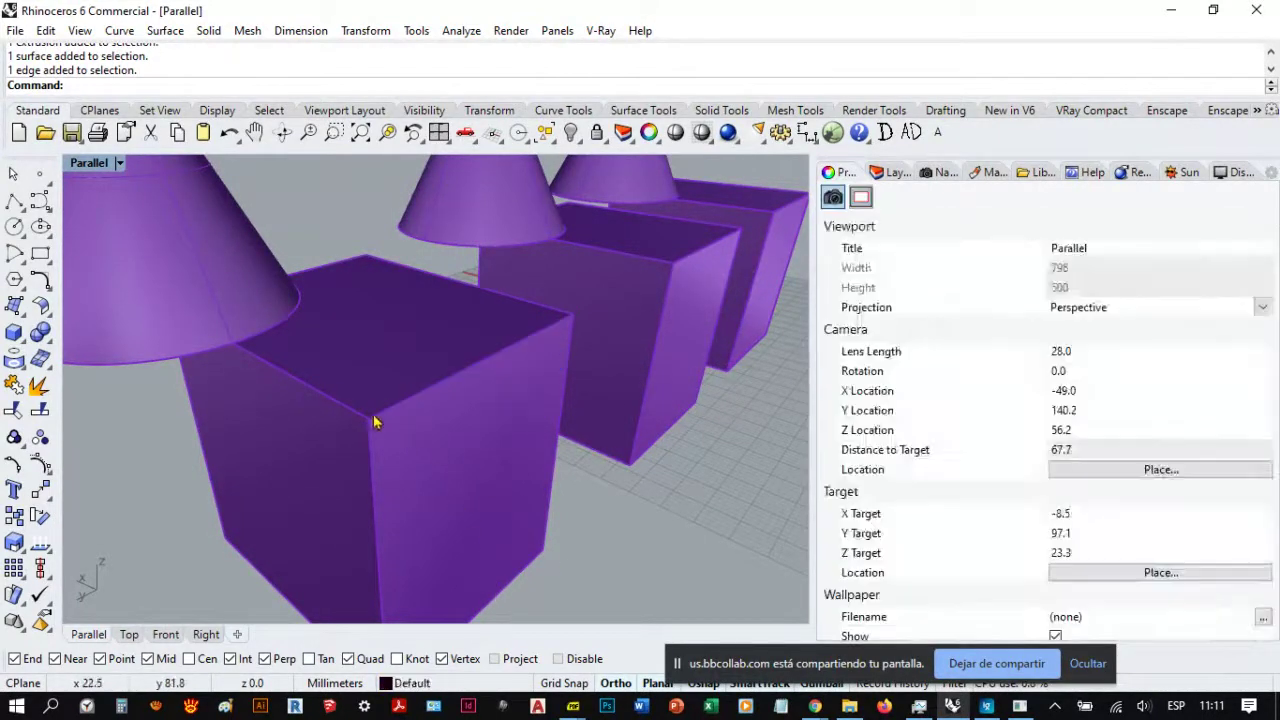
left_click(373, 440, "ctrl+shift")
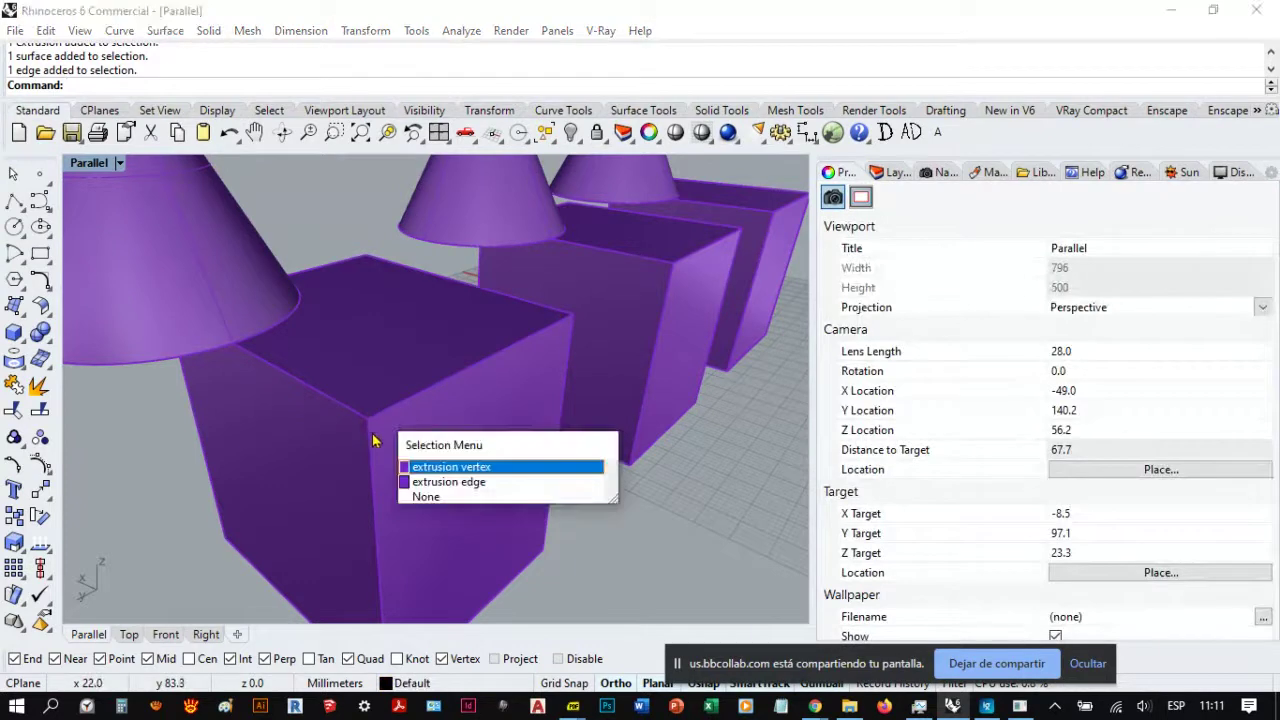
left_click(447, 472)
mouse_move(449, 477)
right_mouse_down()
mouse_move(508, 466)
mouse_move(554, 481)
mouse_move(443, 463)
mouse_move(549, 520)
mouse_move(391, 463)
mouse_move(430, 487)
right_mouse_up()
left_click(600, 525)
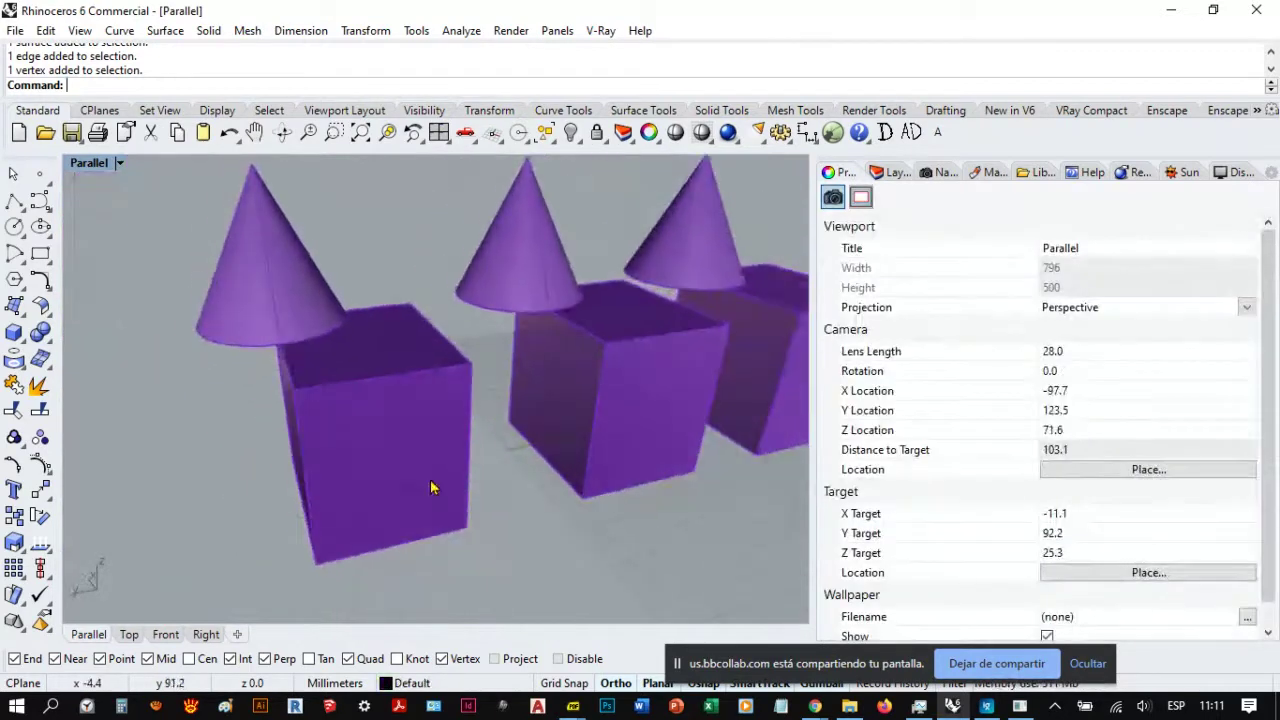
Step: Select the whole box at the far end of the row and clear the selection
scroll(526, 369, "down", 3)
scroll(586, 349, "up", 4)
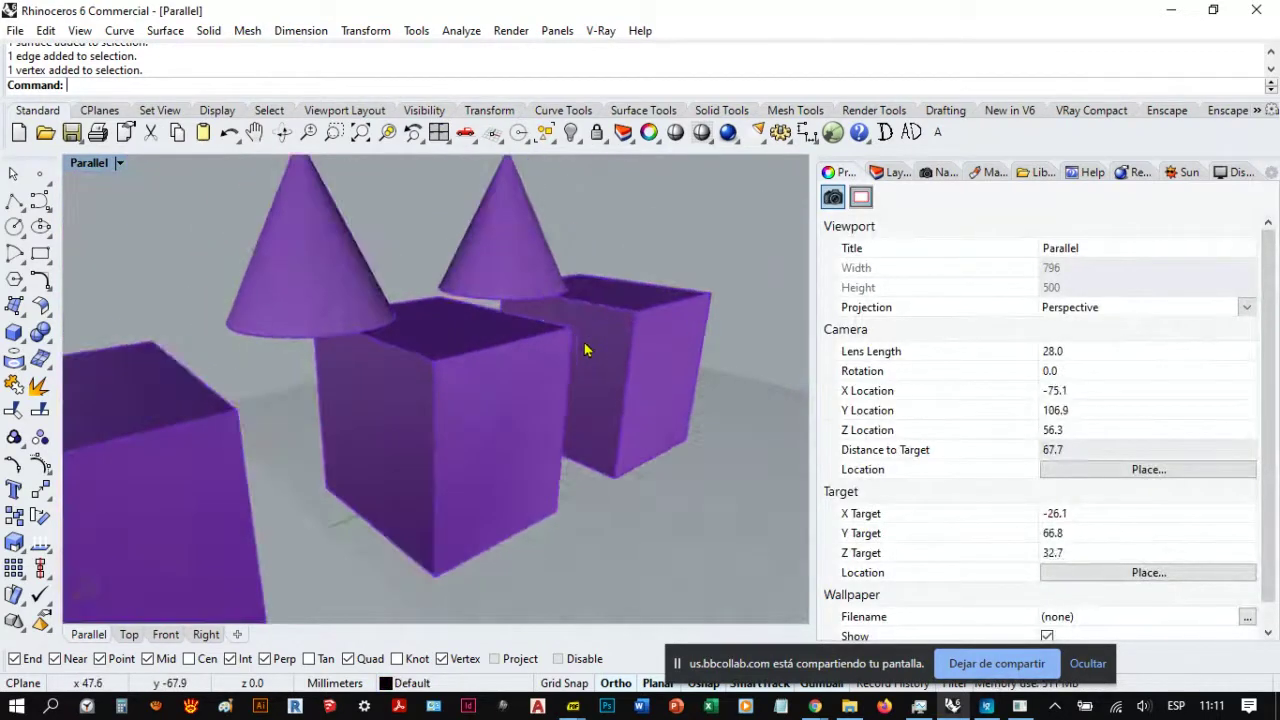
scroll(368, 433, "down", 5)
scroll(368, 433, "up", 5)
right_click_drag(337, 400, 405, 441)
scroll(314, 414, "down", 5)
scroll(405, 441, "up", 10)
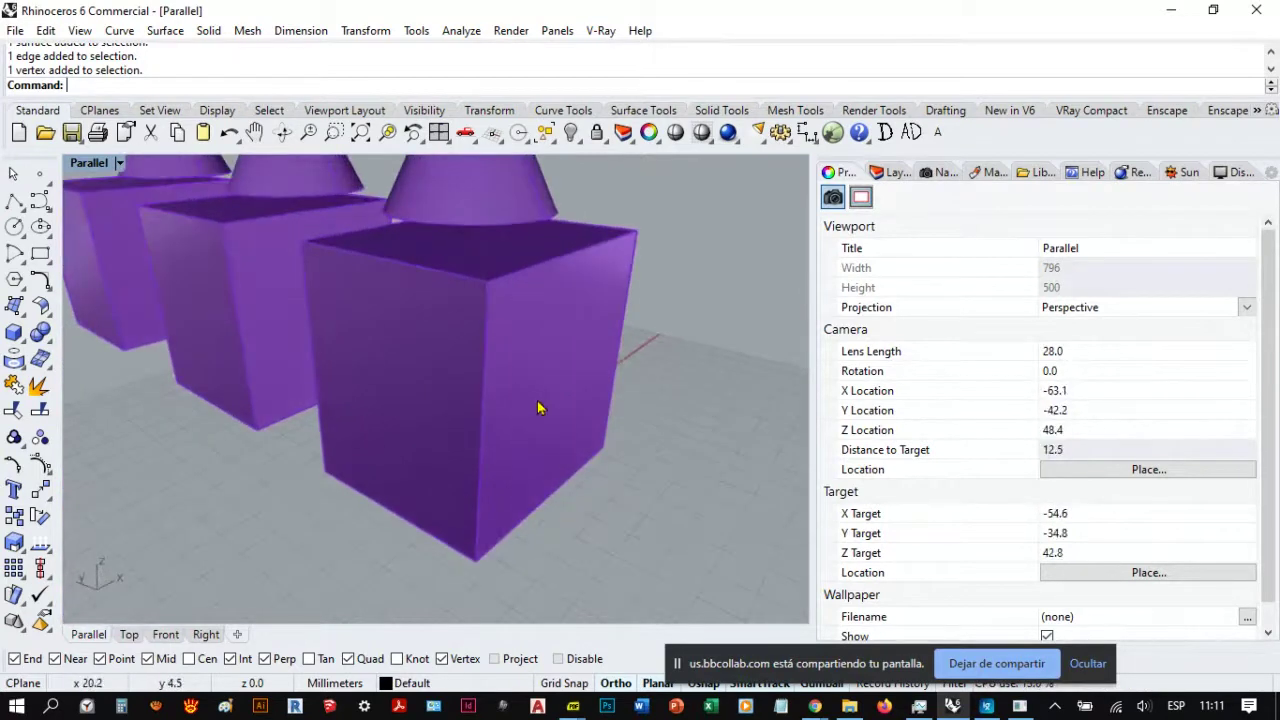
left_click(620, 338)
key("Escape")
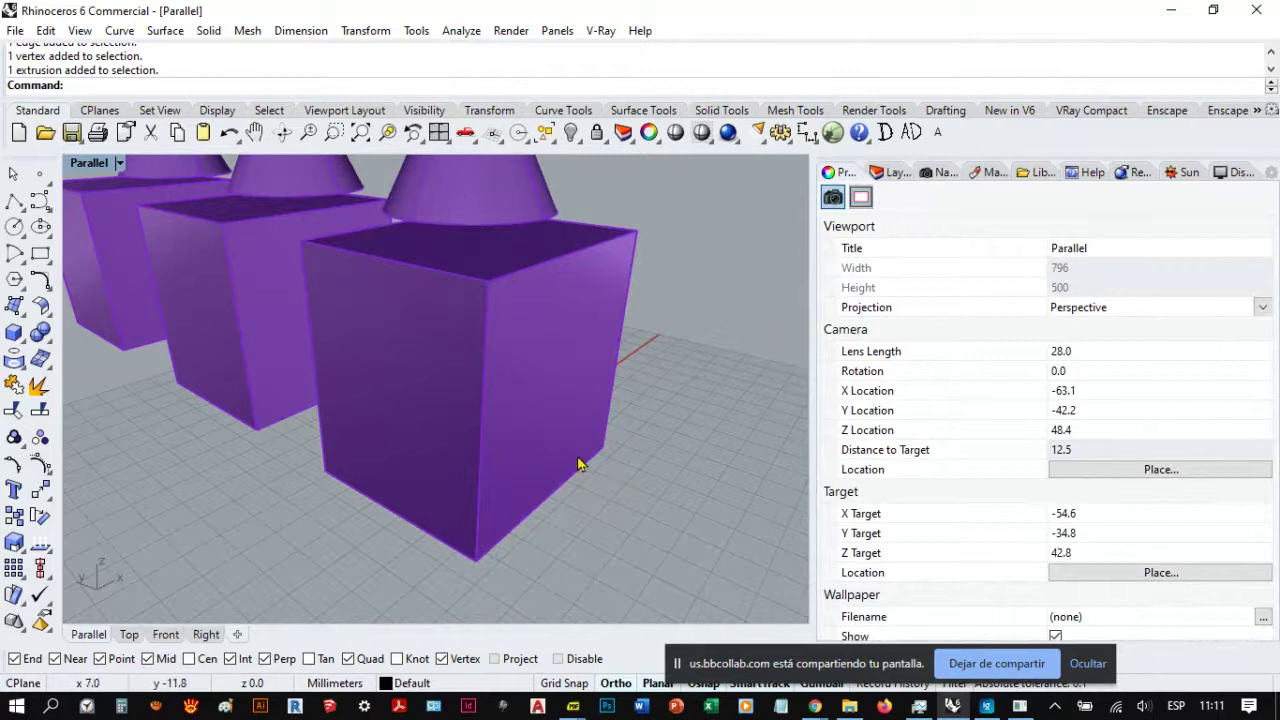
Step: Select the outer side face of the end box and move it outward along the Y axis to lengthen the box
left_click(520, 368)
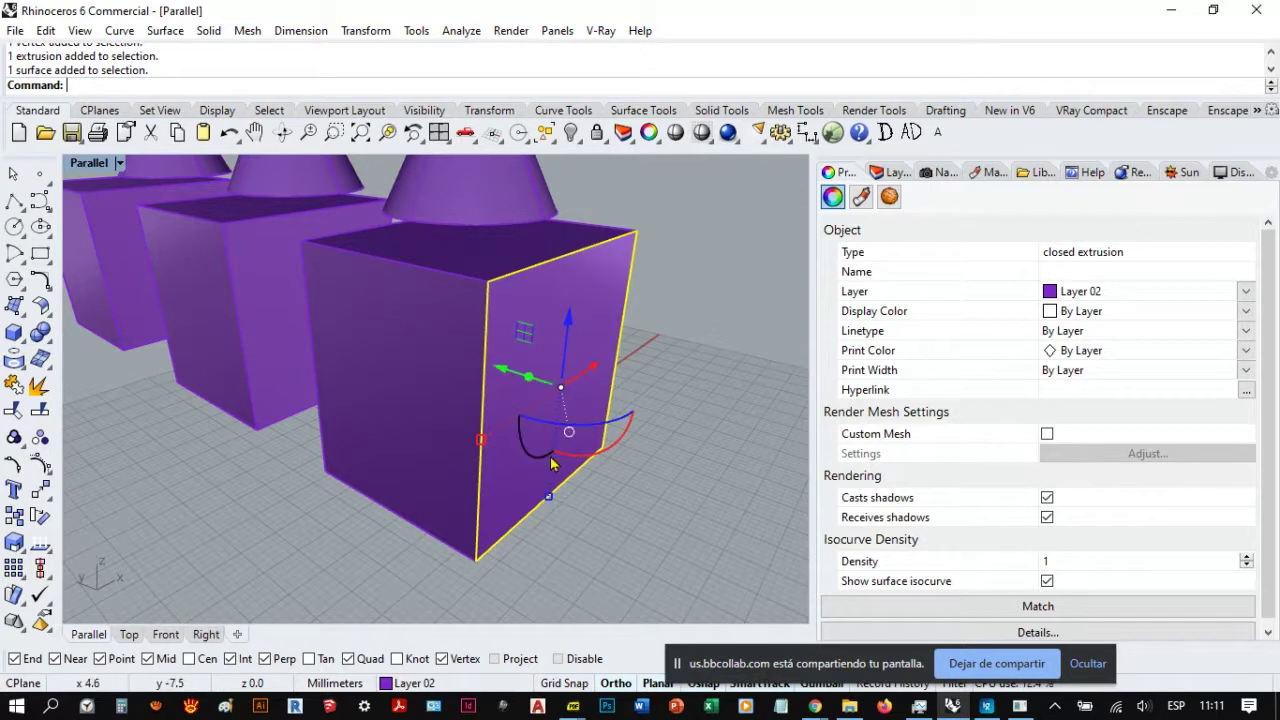
left_click_drag(921, 666, 1042, 651)
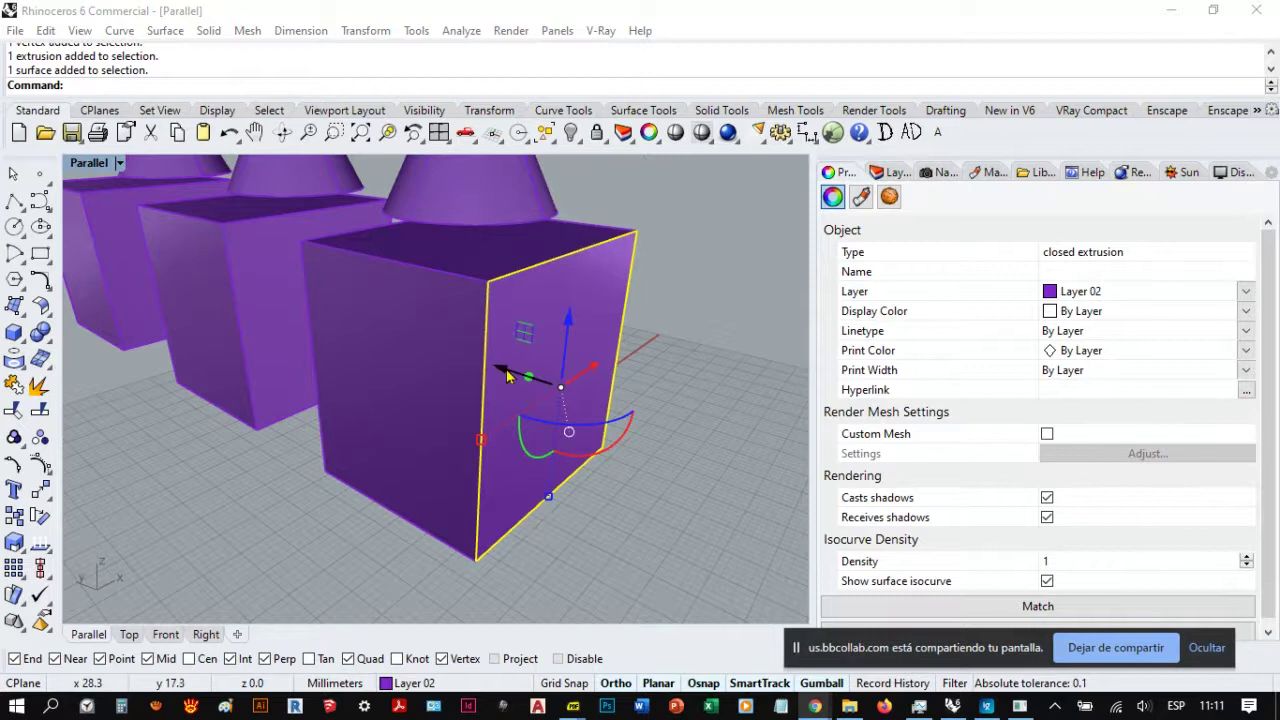
left_click_drag(500, 371, 568, 405)
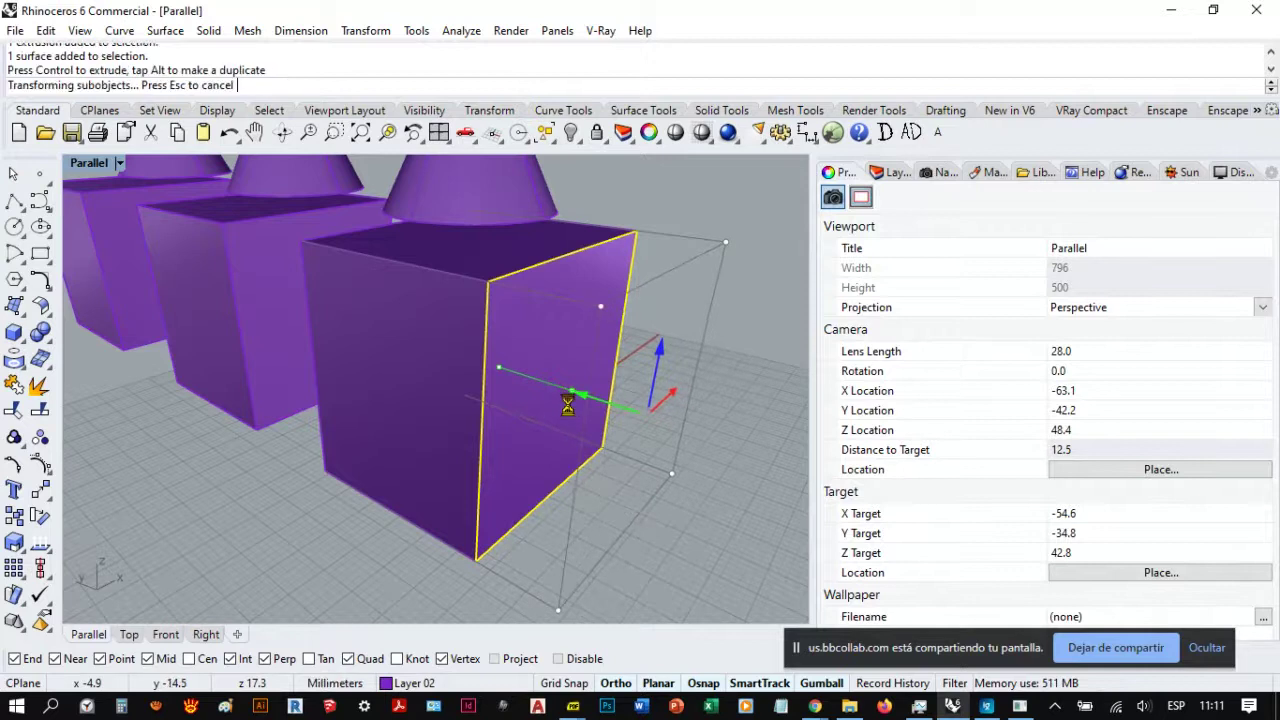
mouse_move(532, 410)
right_mouse_down()
mouse_move(575, 436)
mouse_move(505, 425)
mouse_move(522, 424)
right_mouse_up()
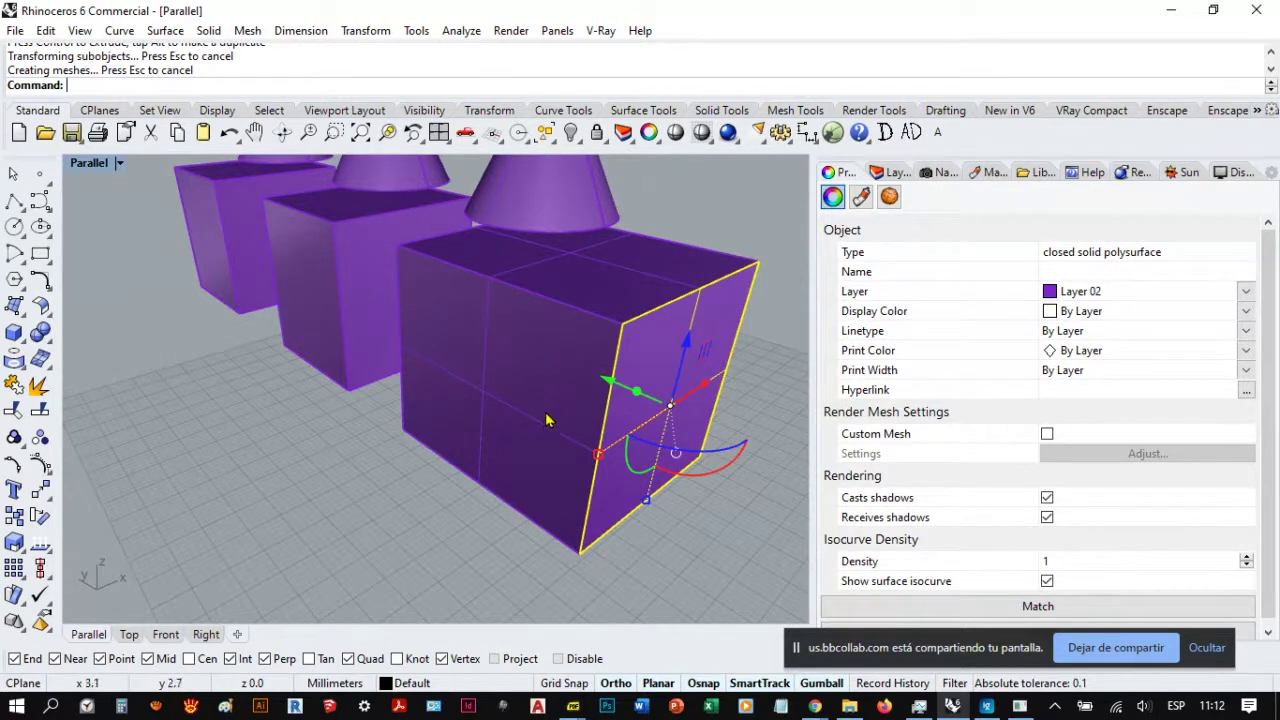
right_click_drag(427, 398, 467, 409)
left_click(700, 320)
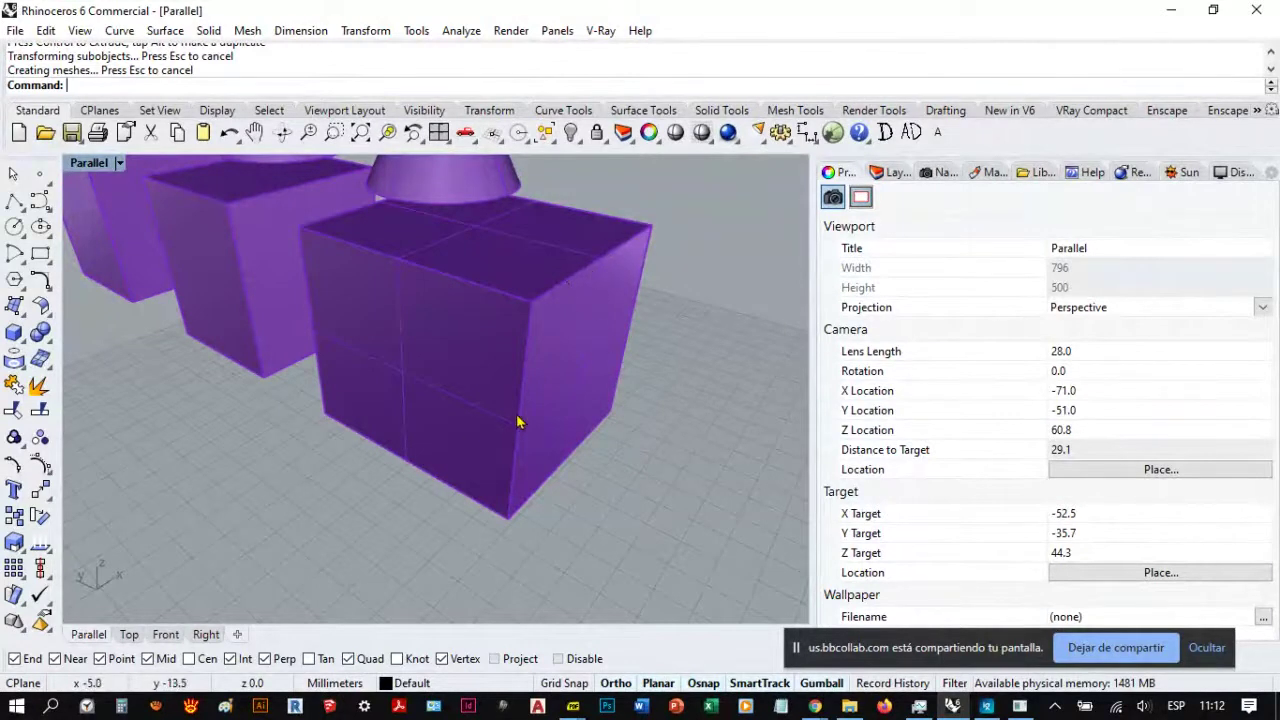
Step: Move the top edge of the end box's outer face outward along the Y axis so that the face slants
left_click(557, 285, "ctrl+shift")
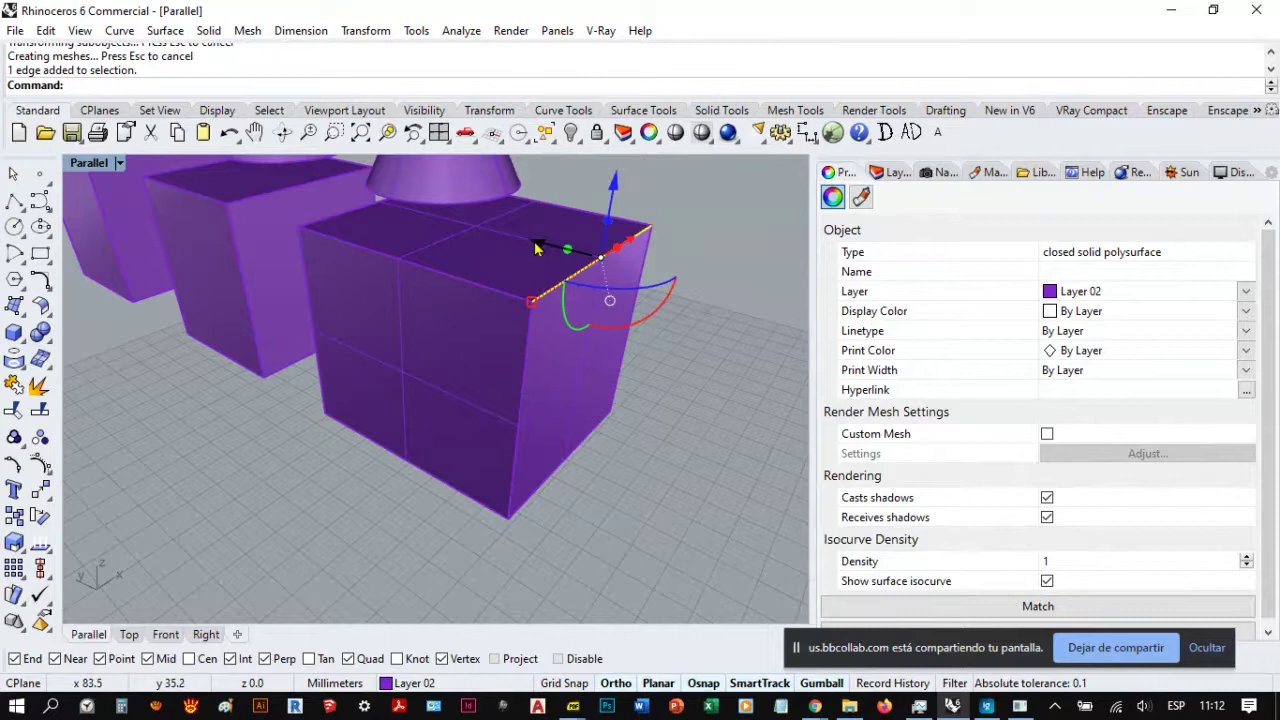
left_click_drag(536, 248, 652, 296)
right_click_drag(645, 345, 478, 421)
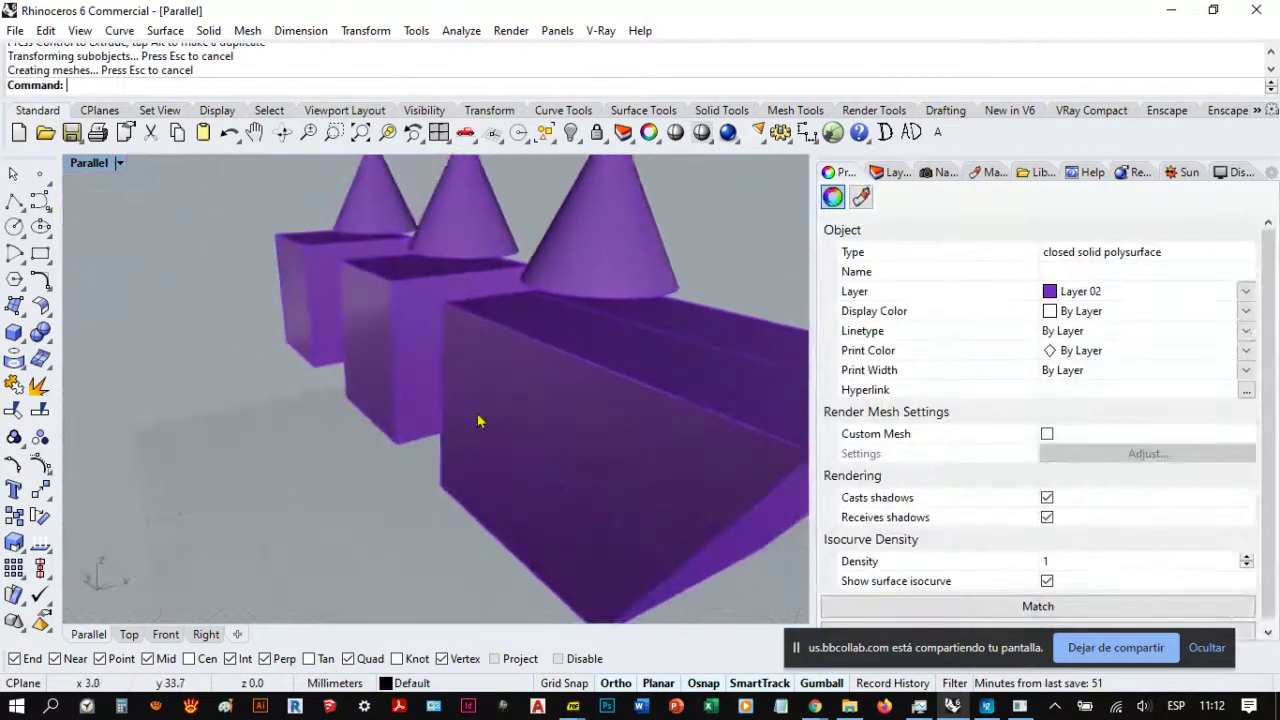
scroll(402, 405, "down", 4)
left_click(587, 419)
key("Escape")
Step: Zoom to the slanted end box and inspect its shape from the other side
left_click(602, 404)
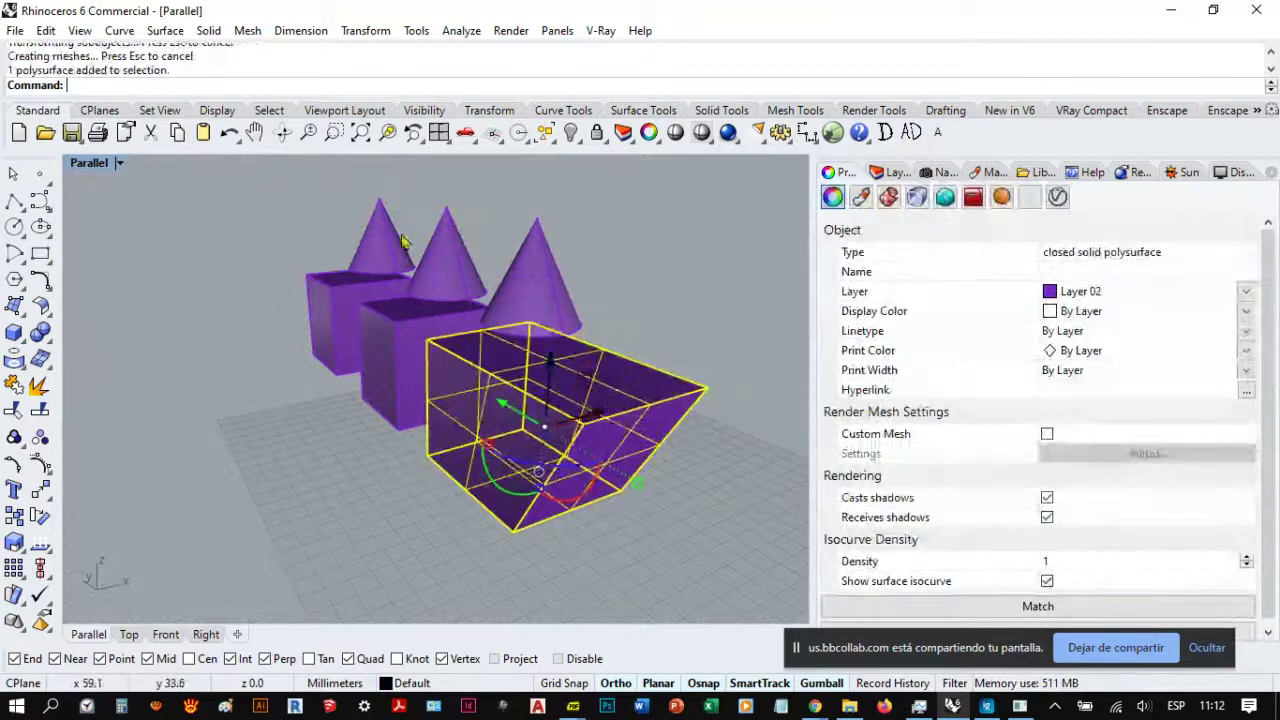
left_click(388, 132)
right_click_drag(590, 385, 383, 395)
key("Escape")
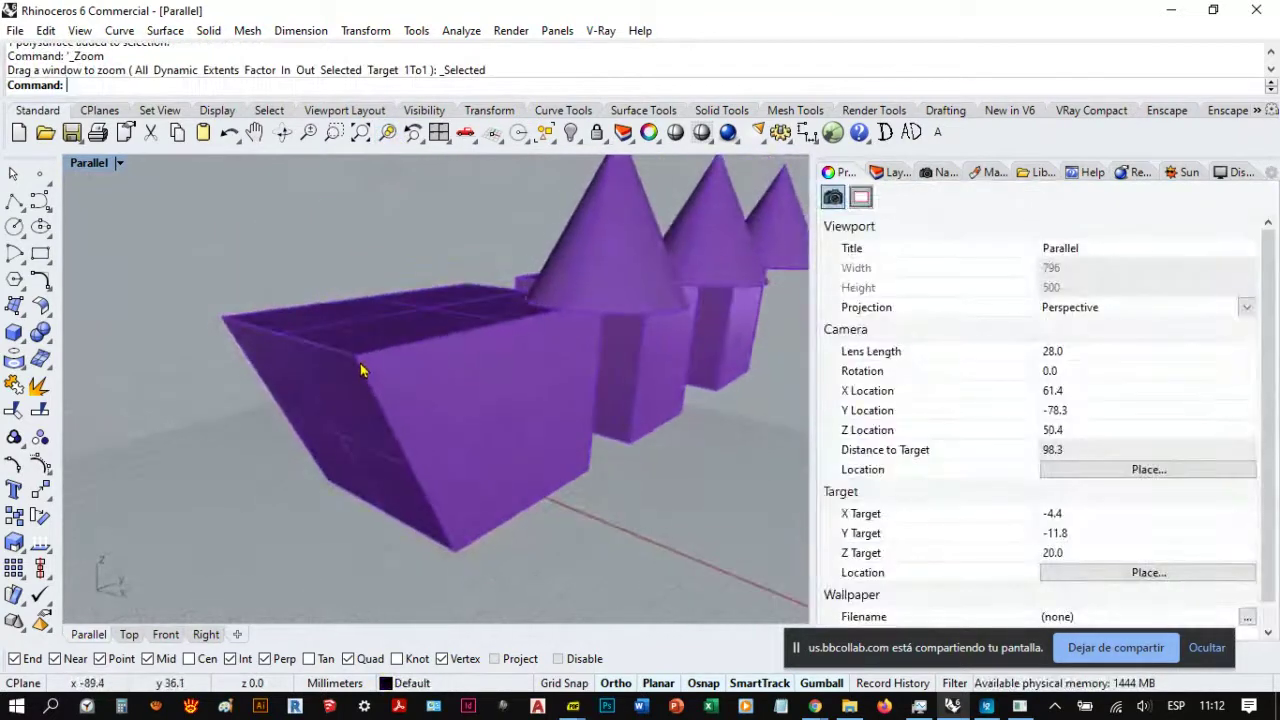
Step: Select the top front corner vertex of the middle box and pull it outward along the X axis
scroll(651, 434, "down", 3)
right_click_drag(651, 434, 406, 422)
scroll(467, 402, "up", 5)
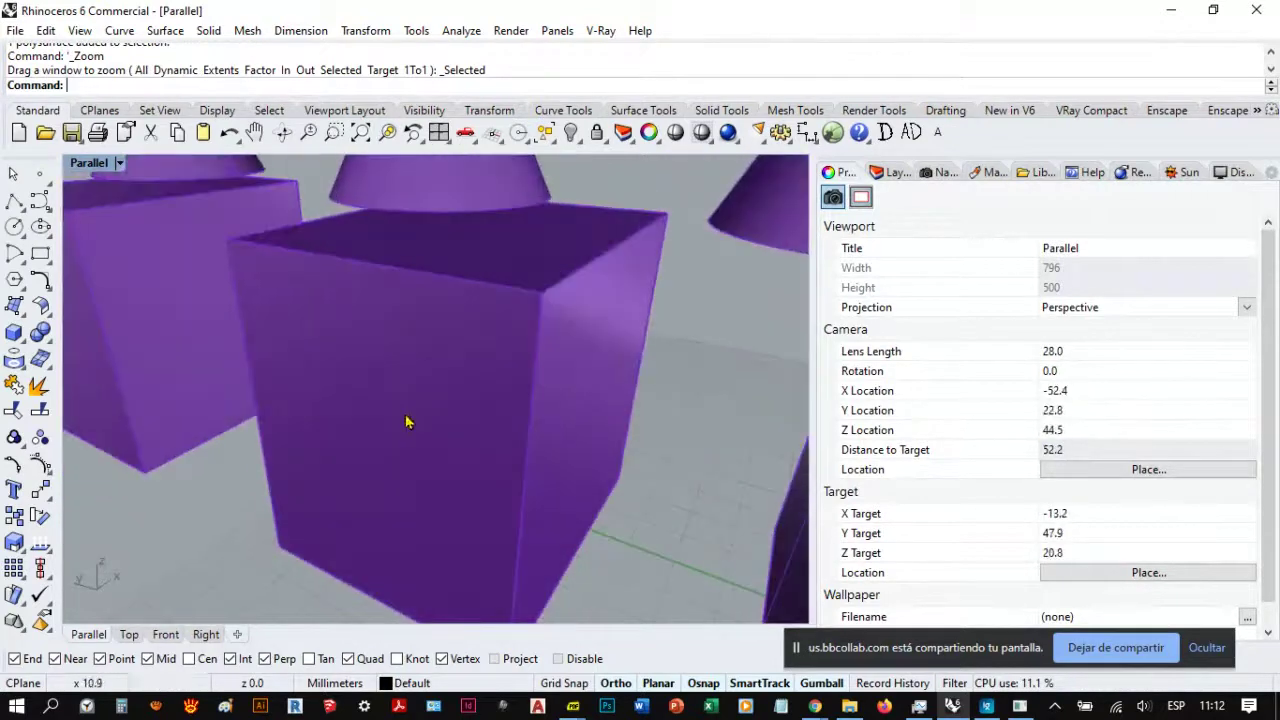
left_click(541, 292)
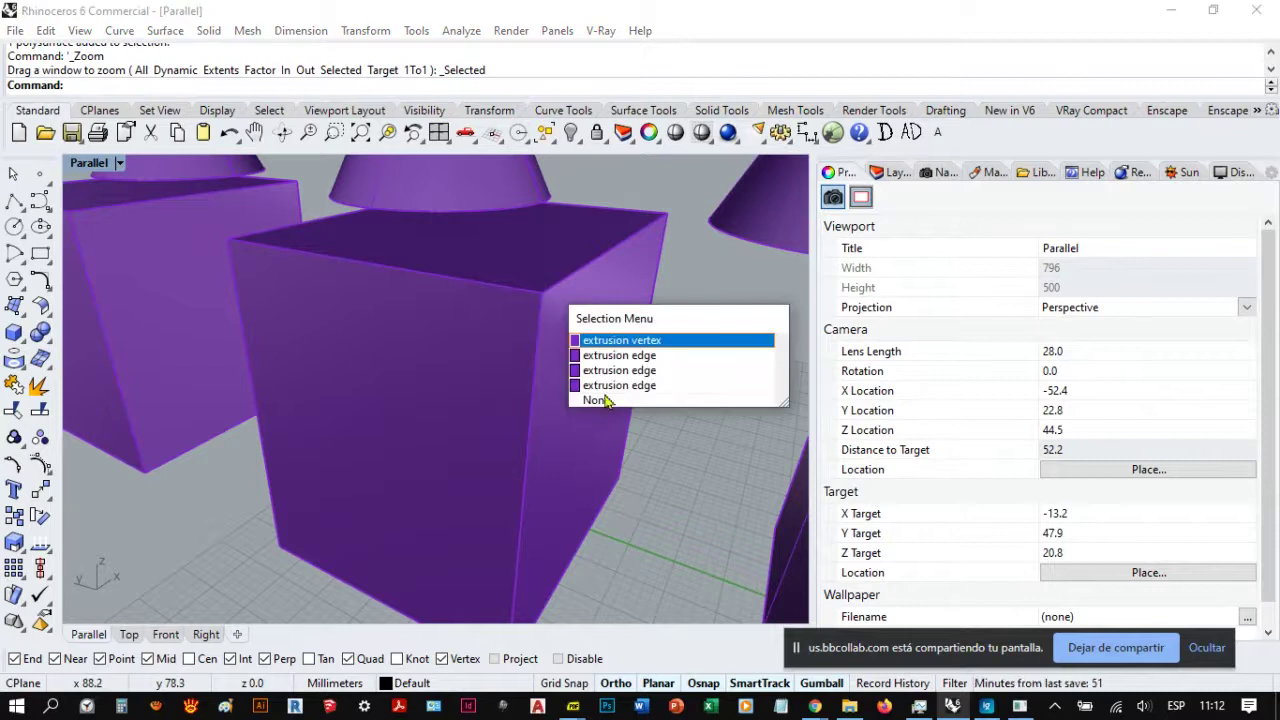
left_click(620, 346)
right_click_drag(623, 354, 458, 362)
left_click_drag(516, 324, 363, 391)
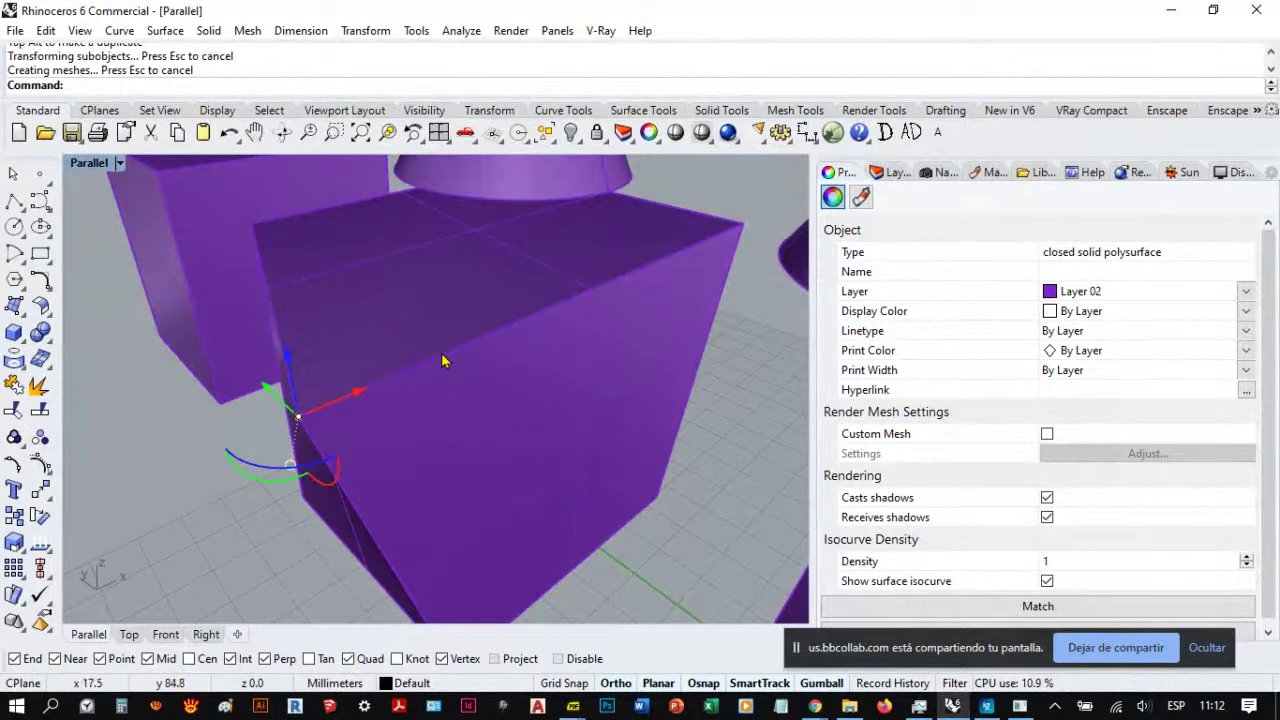
Step: Pull the middle box's moved corner vertex further outward along the X axis and clear the selection
right_click_drag(427, 317, 461, 430)
right_click_drag(397, 403, 469, 391)
right_click_drag(666, 246, 369, 349)
right_click_drag(352, 416, 412, 485)
right_click_drag(376, 417, 424, 454)
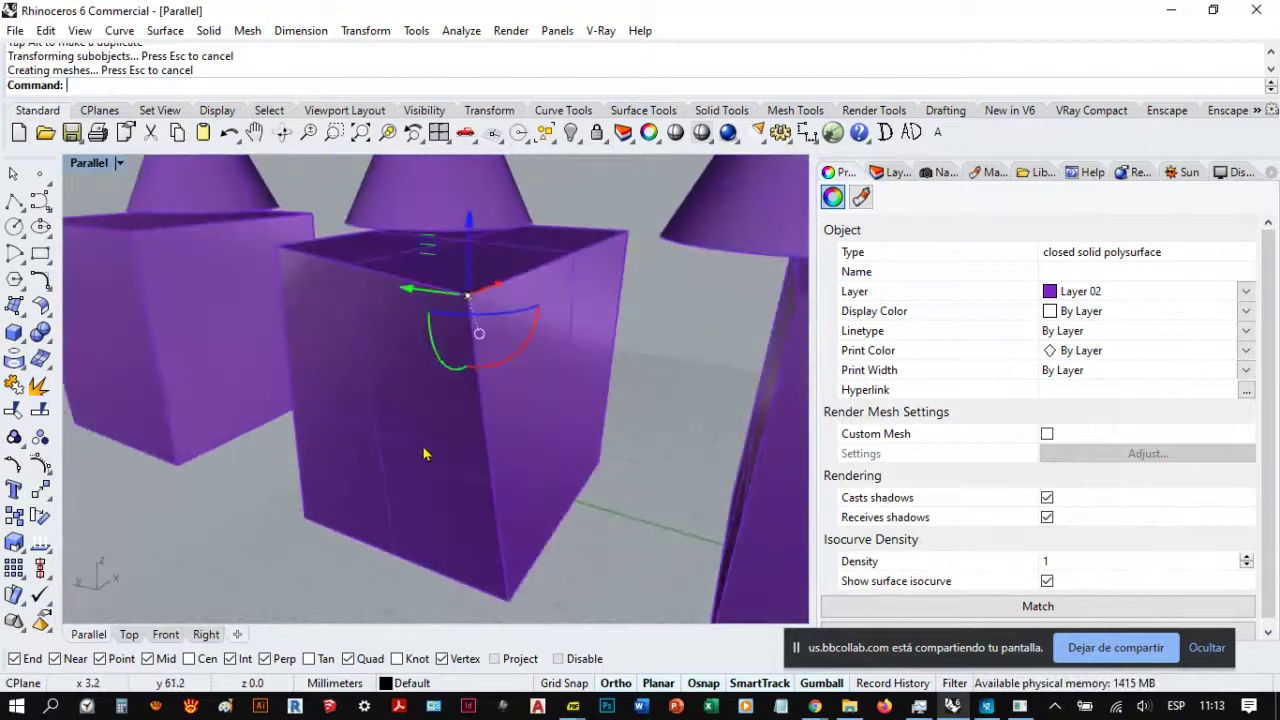
left_click_drag(490, 288, 376, 354)
right_click_drag(368, 488, 417, 423)
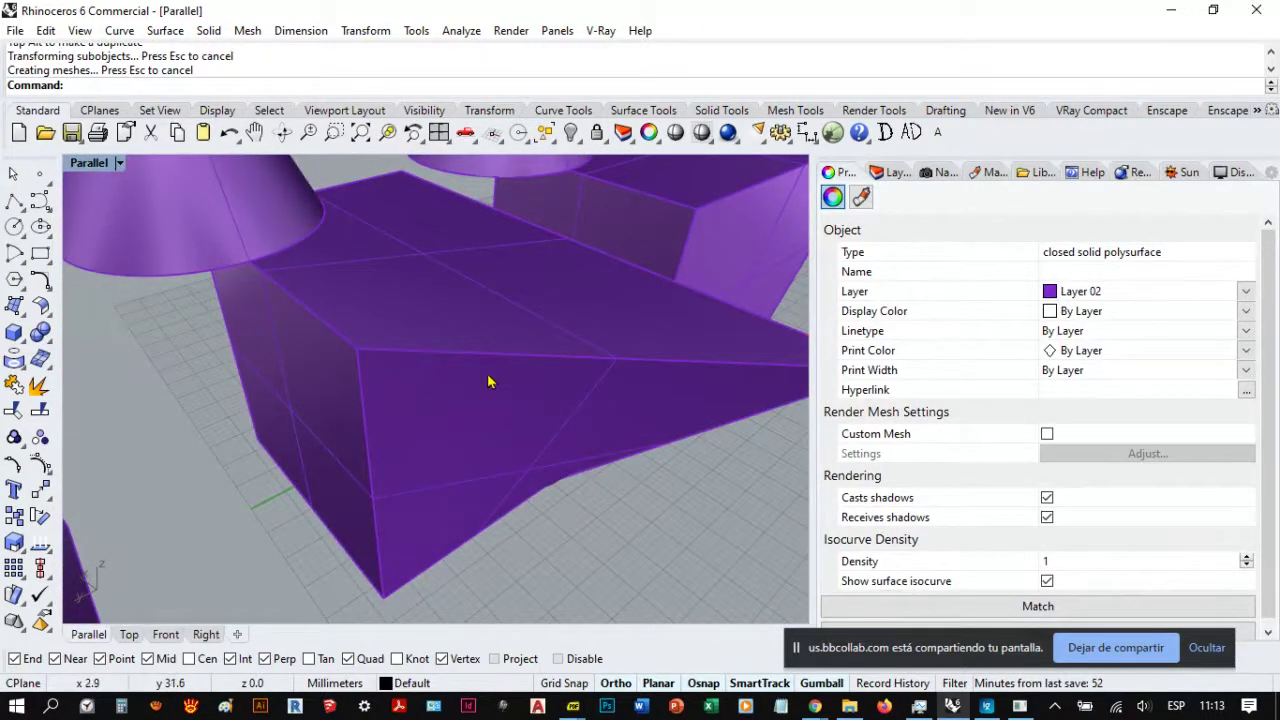
right_click_drag(422, 366, 449, 428)
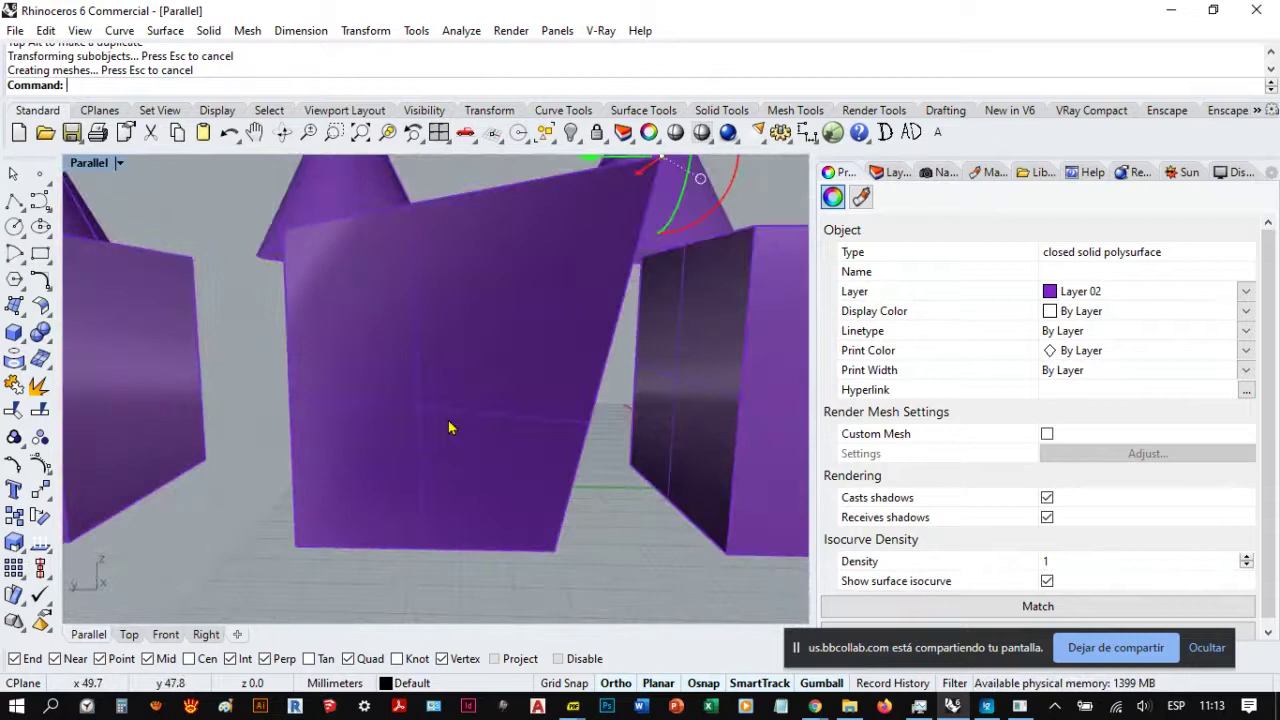
right_click_drag(430, 342, 502, 452)
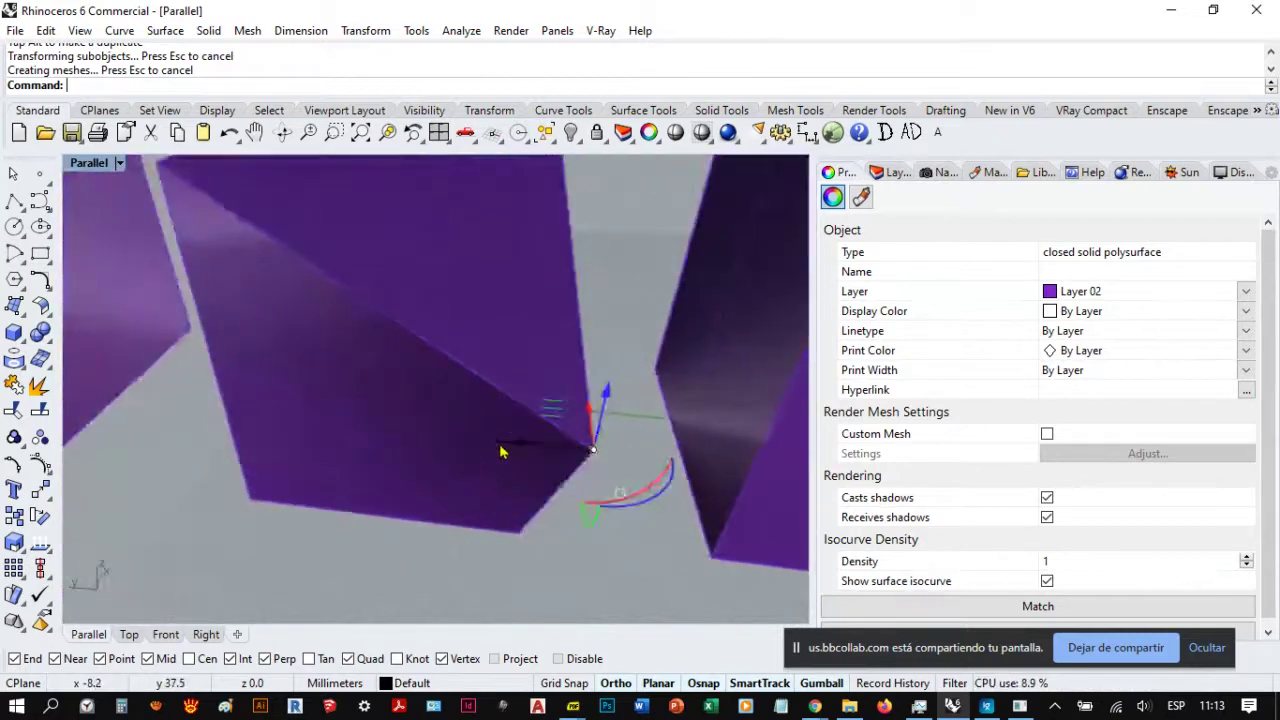
left_click(630, 294)
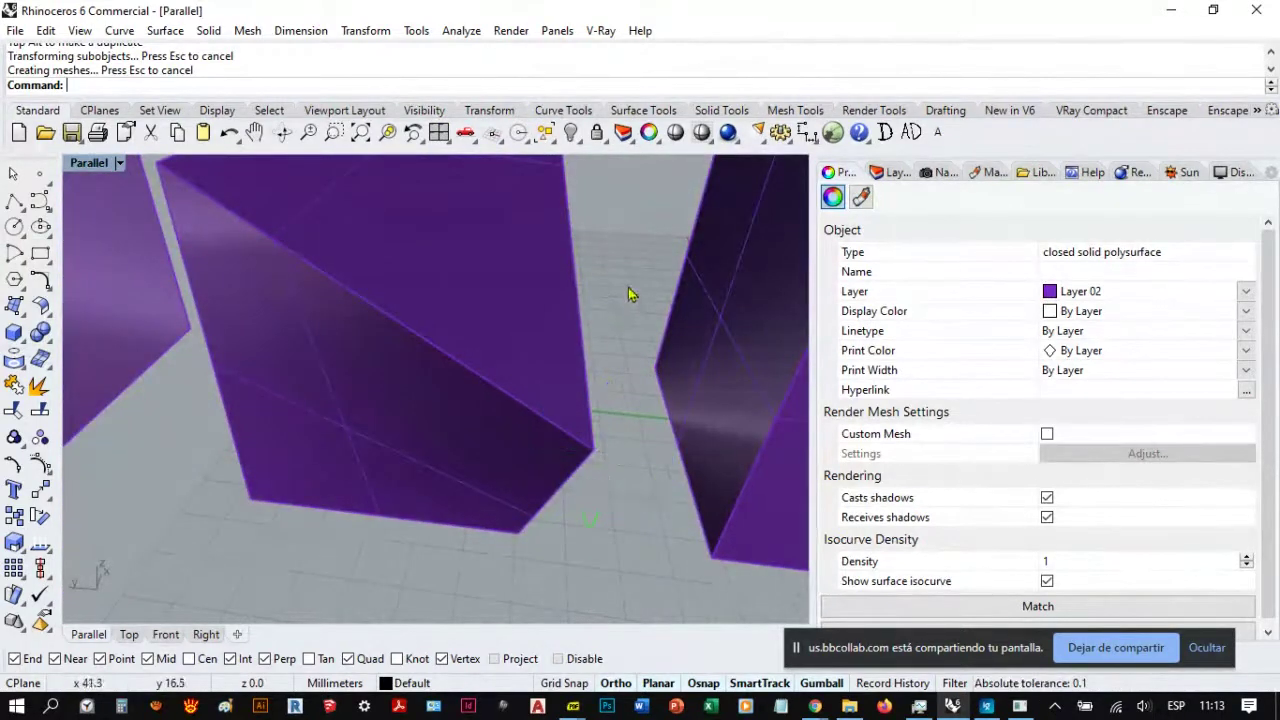
Step: Pick the top front corner vertex of the remaining unmodified box, choosing the extrusion vertex candidate
scroll(528, 403, "down", 6)
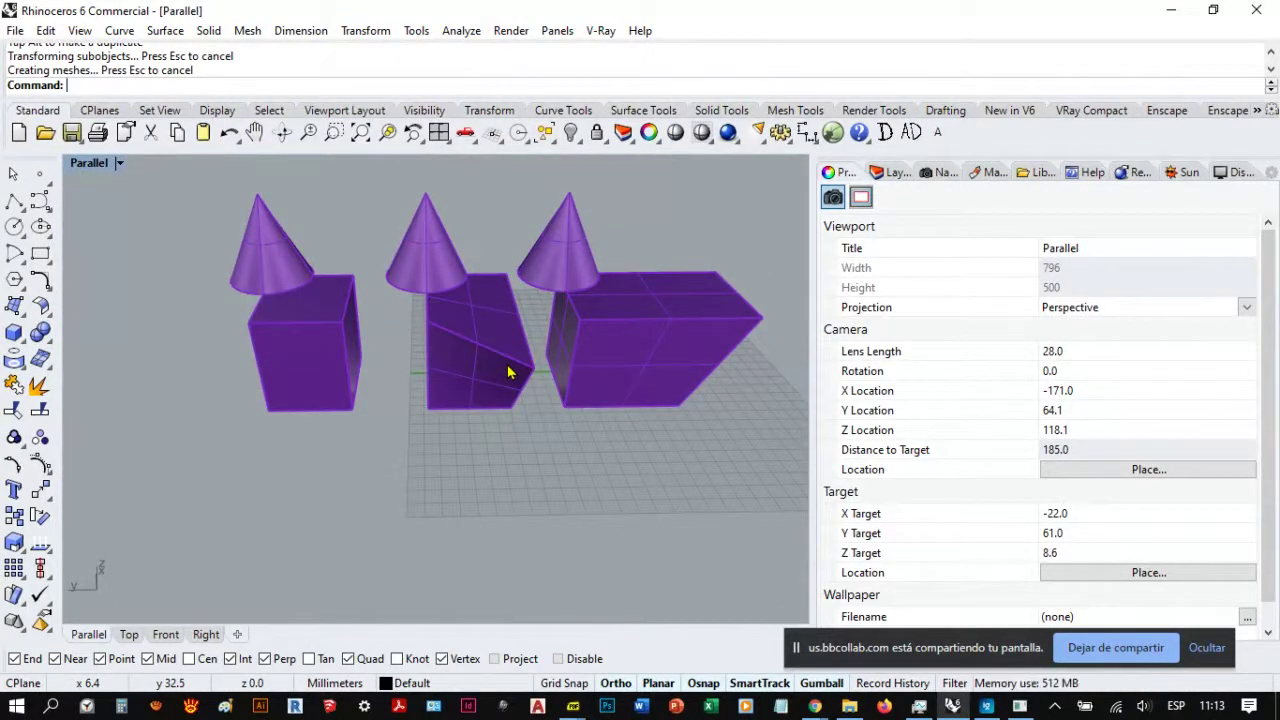
scroll(294, 391, "up", 6)
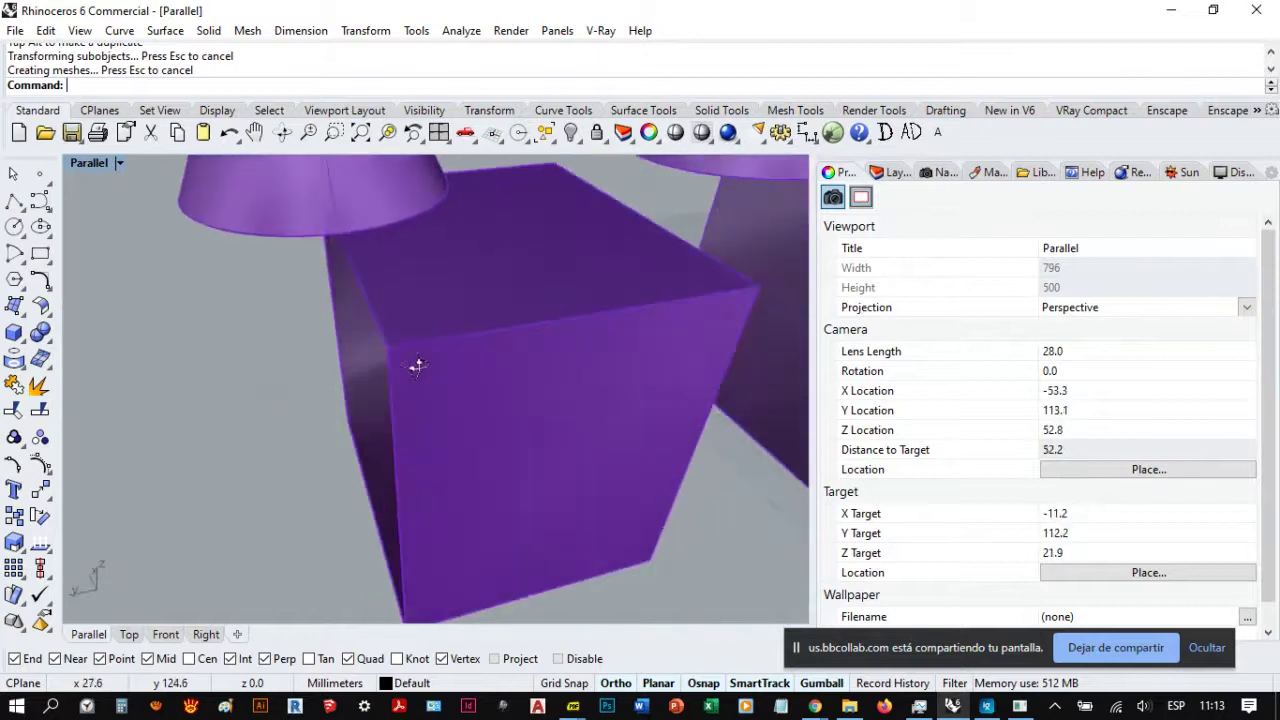
right_click_drag(417, 366, 437, 394)
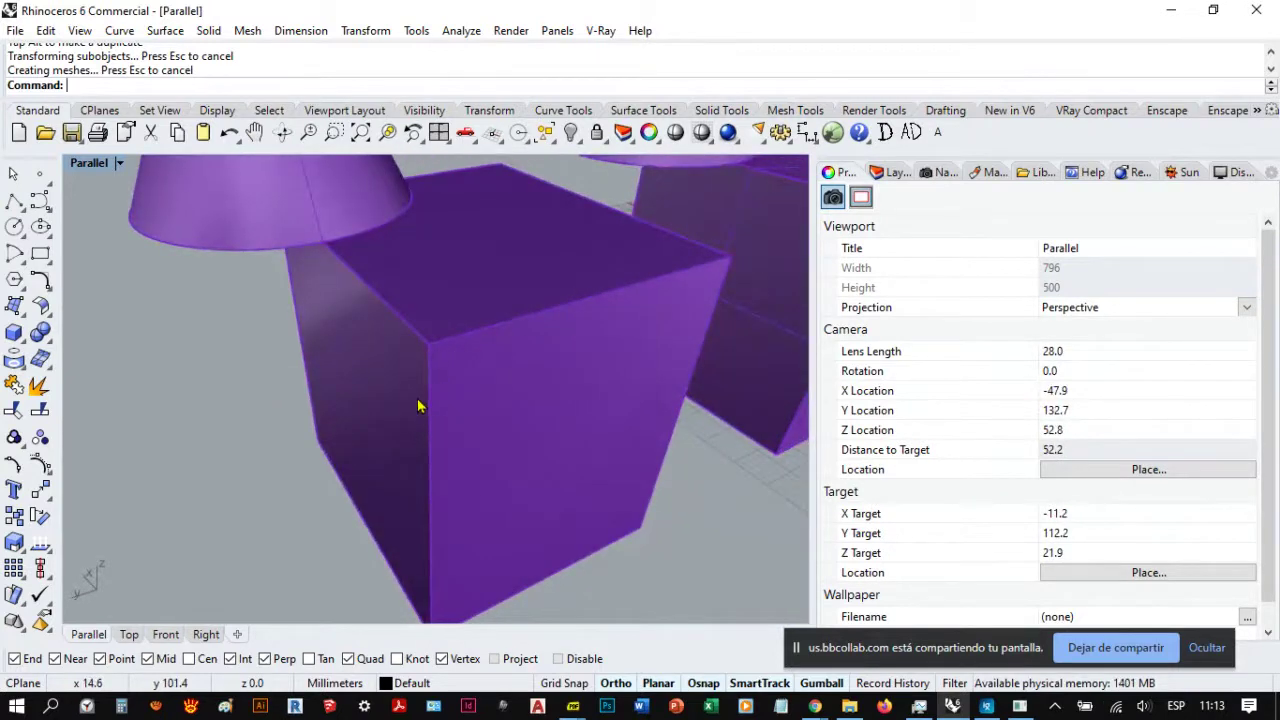
left_click(432, 345, "ctrl+shift")
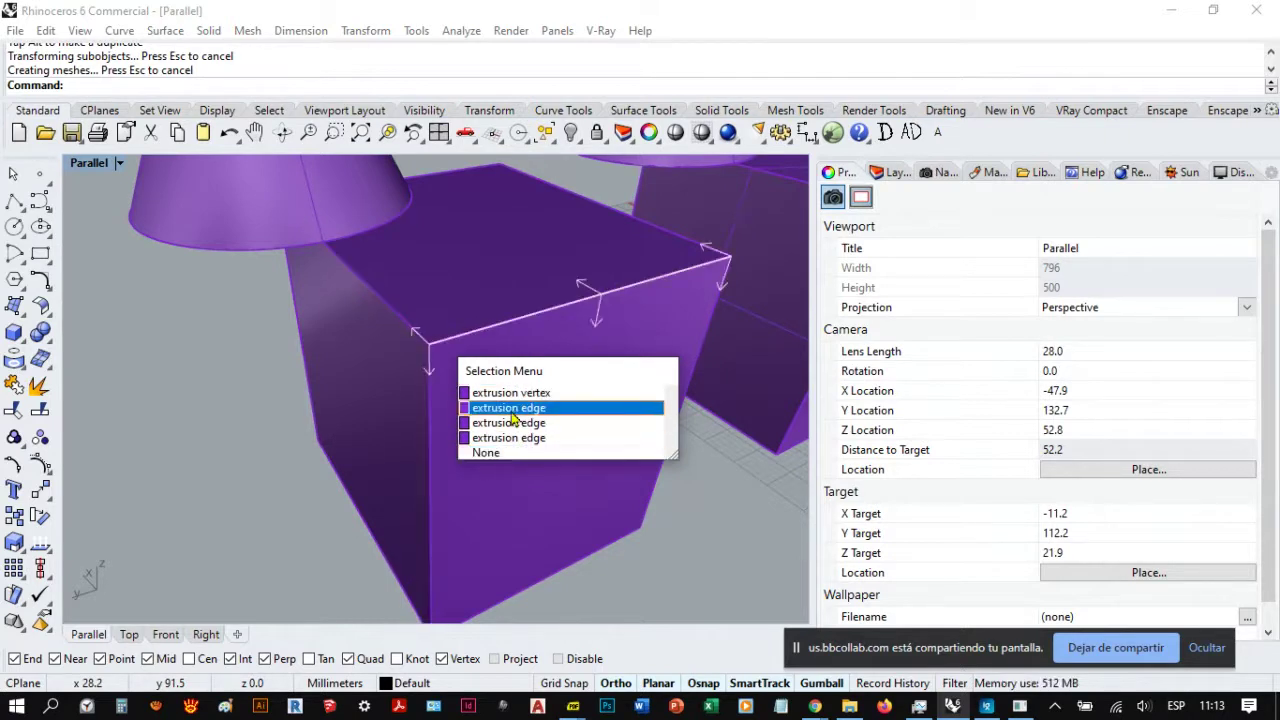
left_click(506, 396)
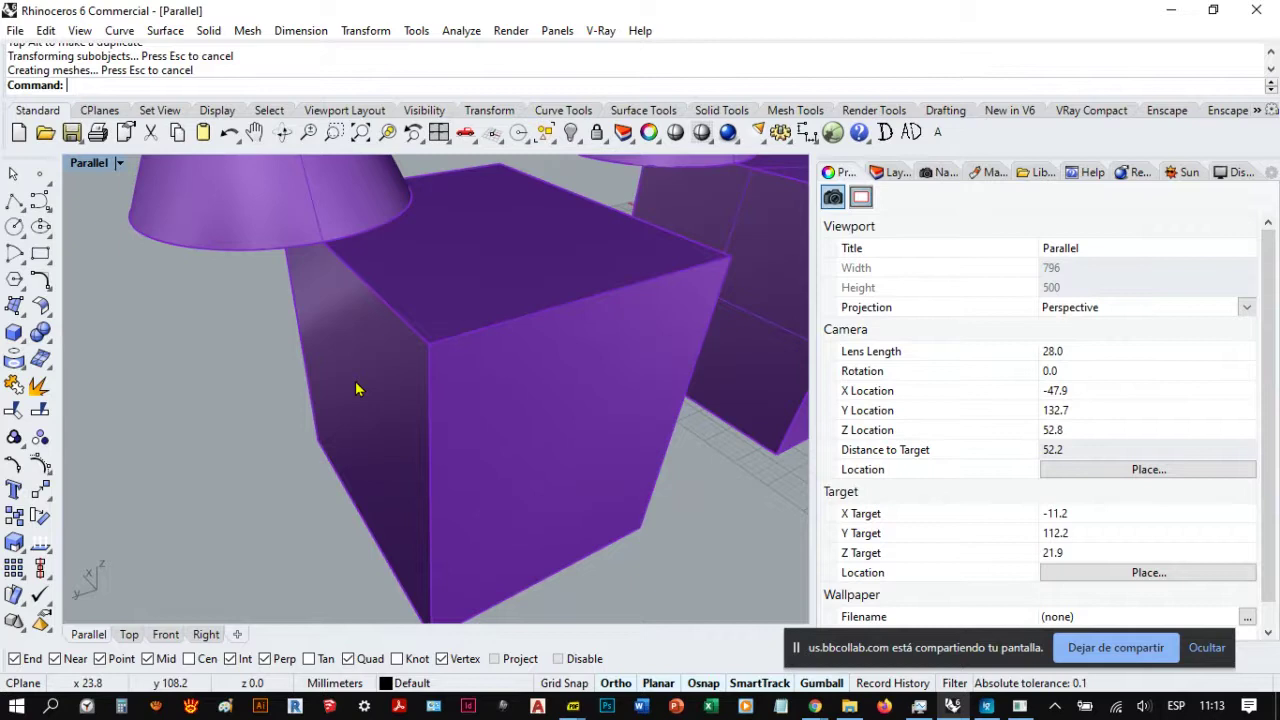
left_click_drag(933, 650, 888, 542)
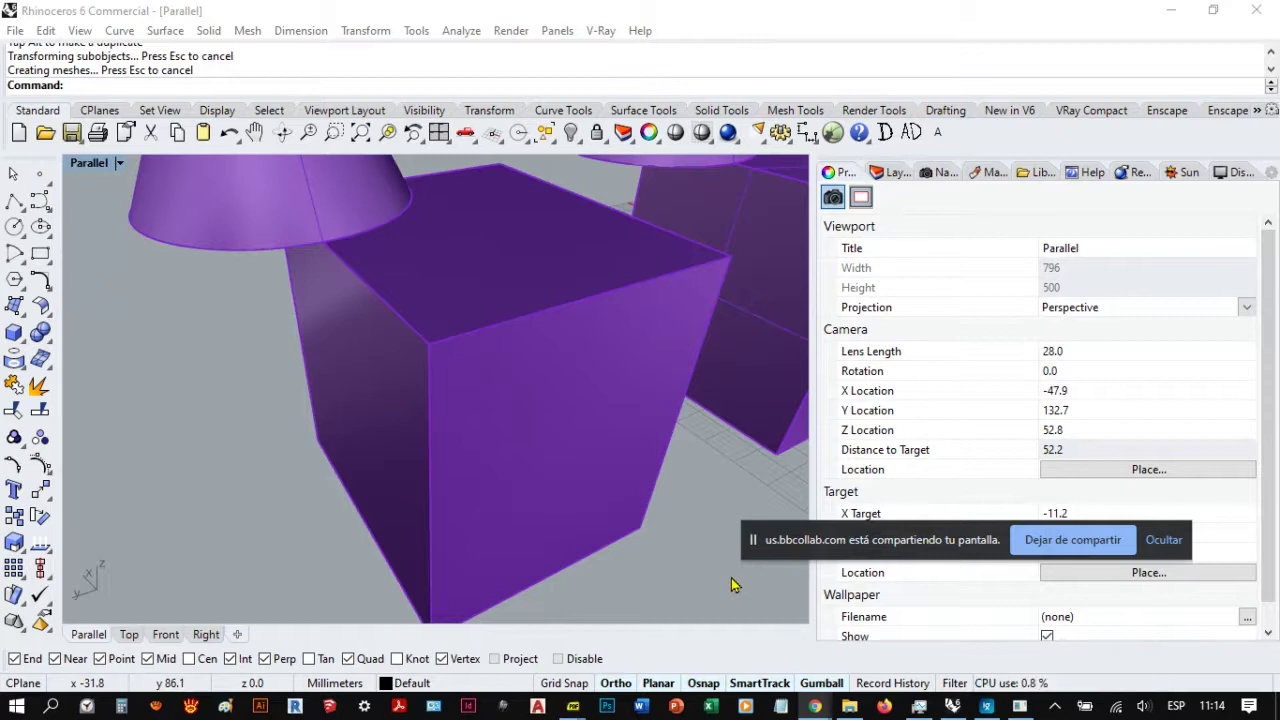
scroll(428, 409, "down", 5)
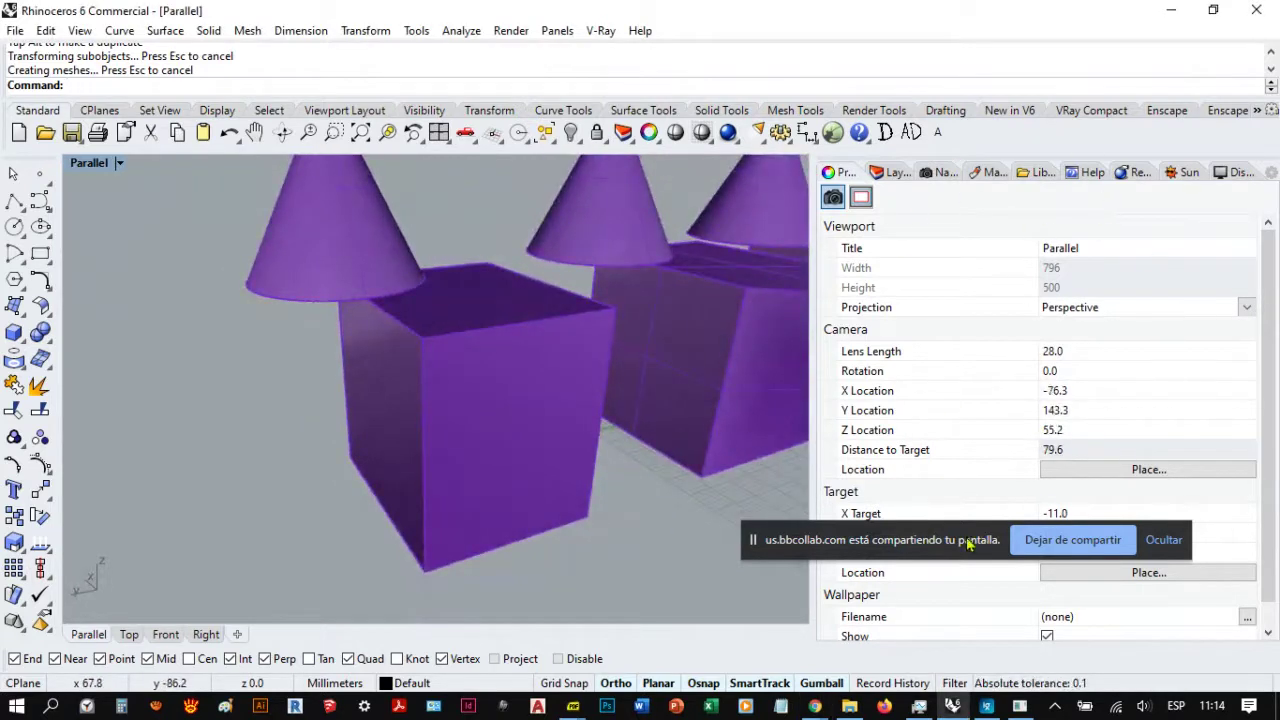
left_click_drag(968, 541, 1048, 662)
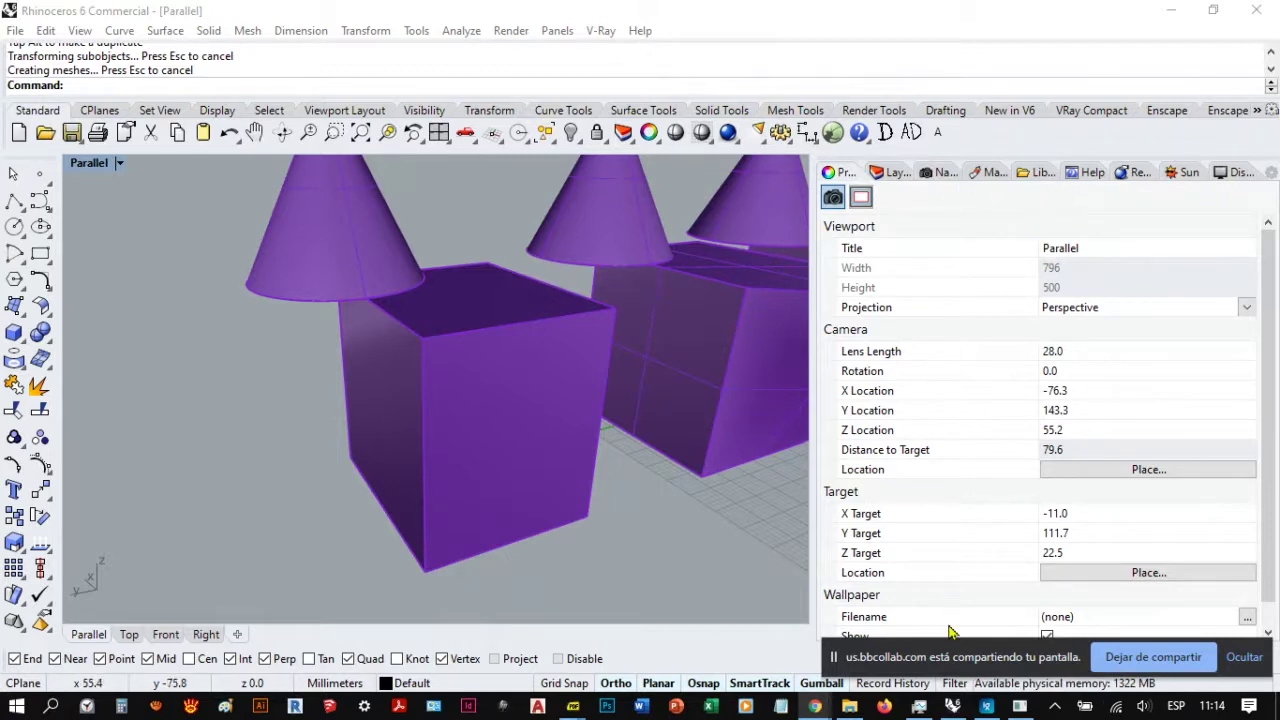
left_click_drag(963, 655, 973, 611)
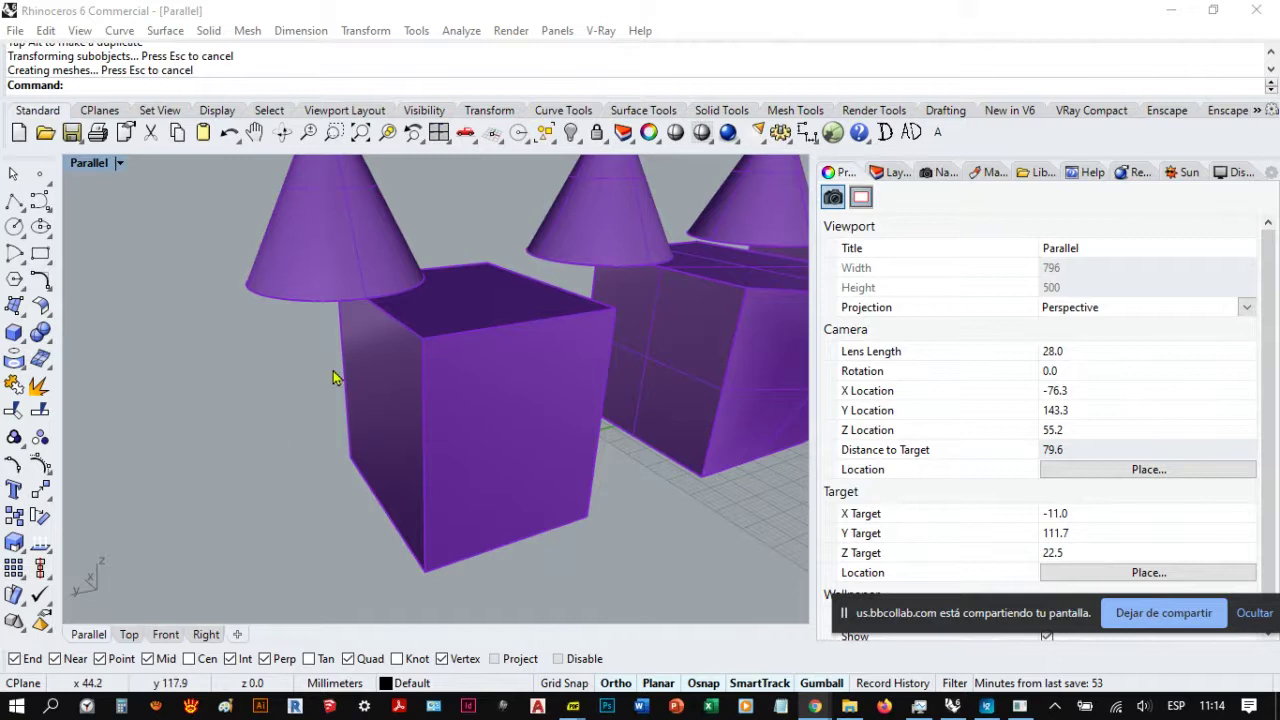
Step: Delete the cone that overlaps the top corner of the unmodified box
right_click_drag(383, 346, 455, 366)
scroll(440, 366, "down", 3)
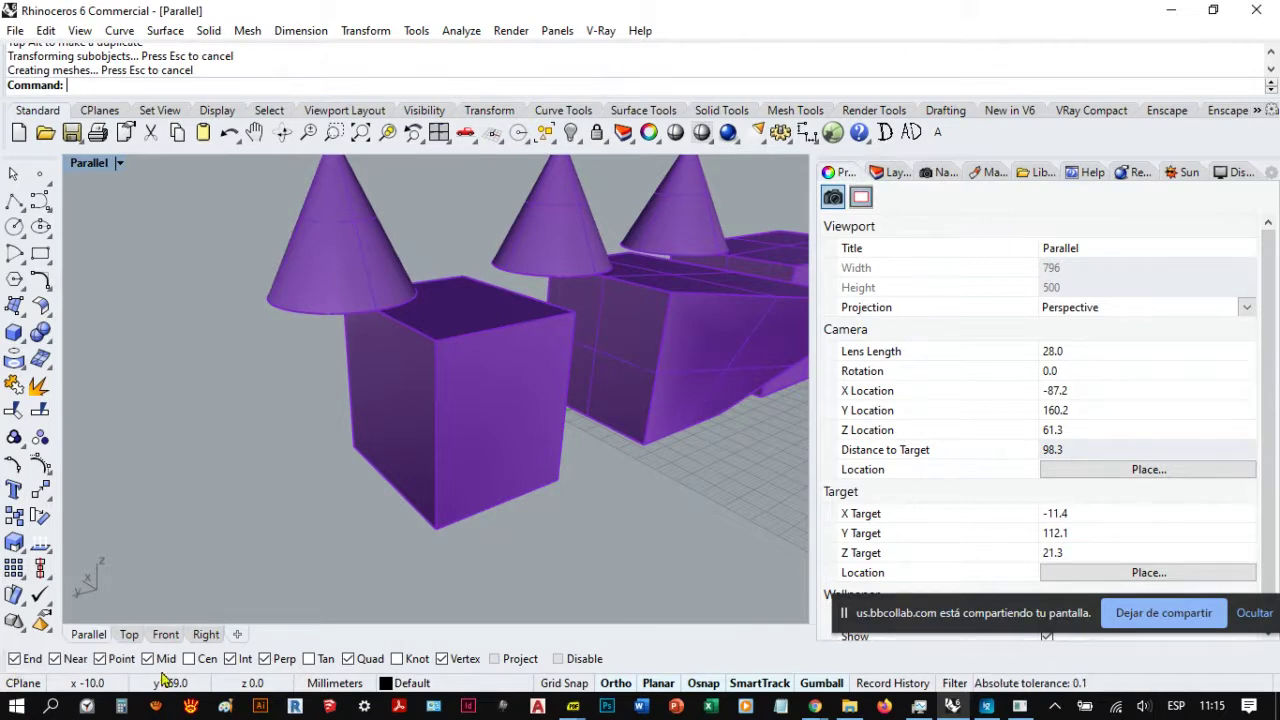
scroll(360, 465, "down", 4)
right_click_drag(366, 457, 424, 458)
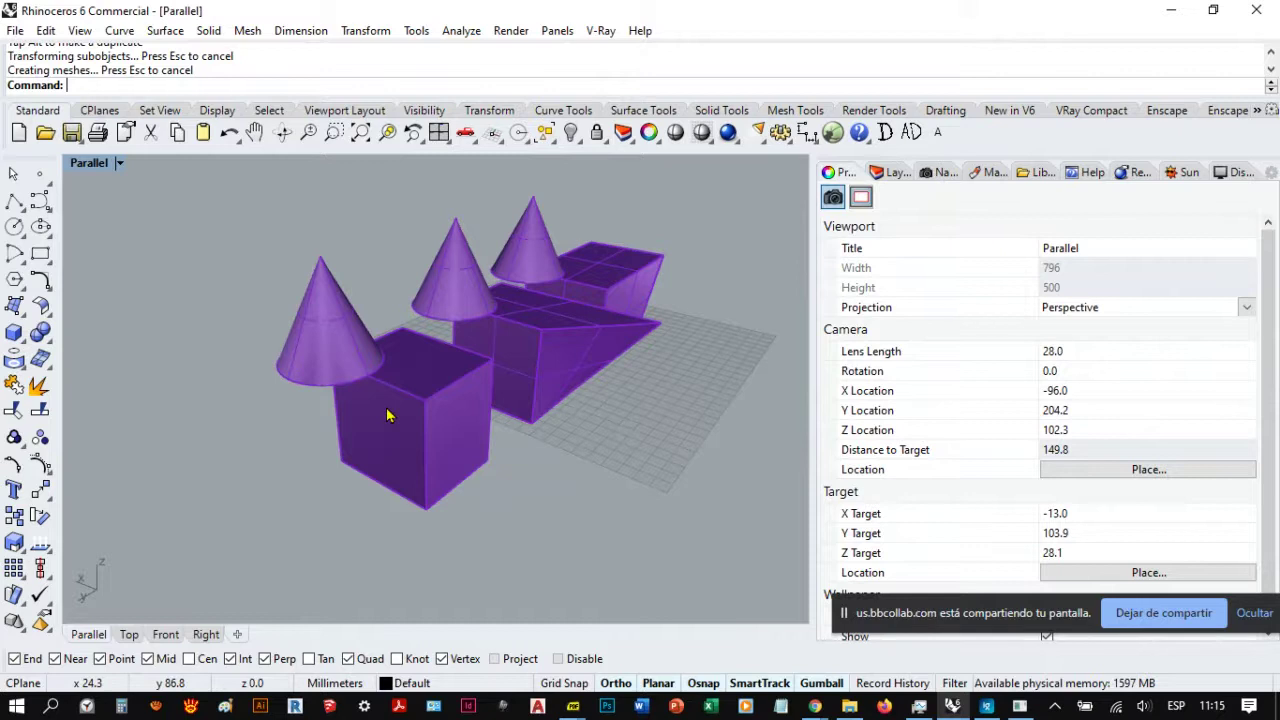
scroll(462, 375, "down", 1)
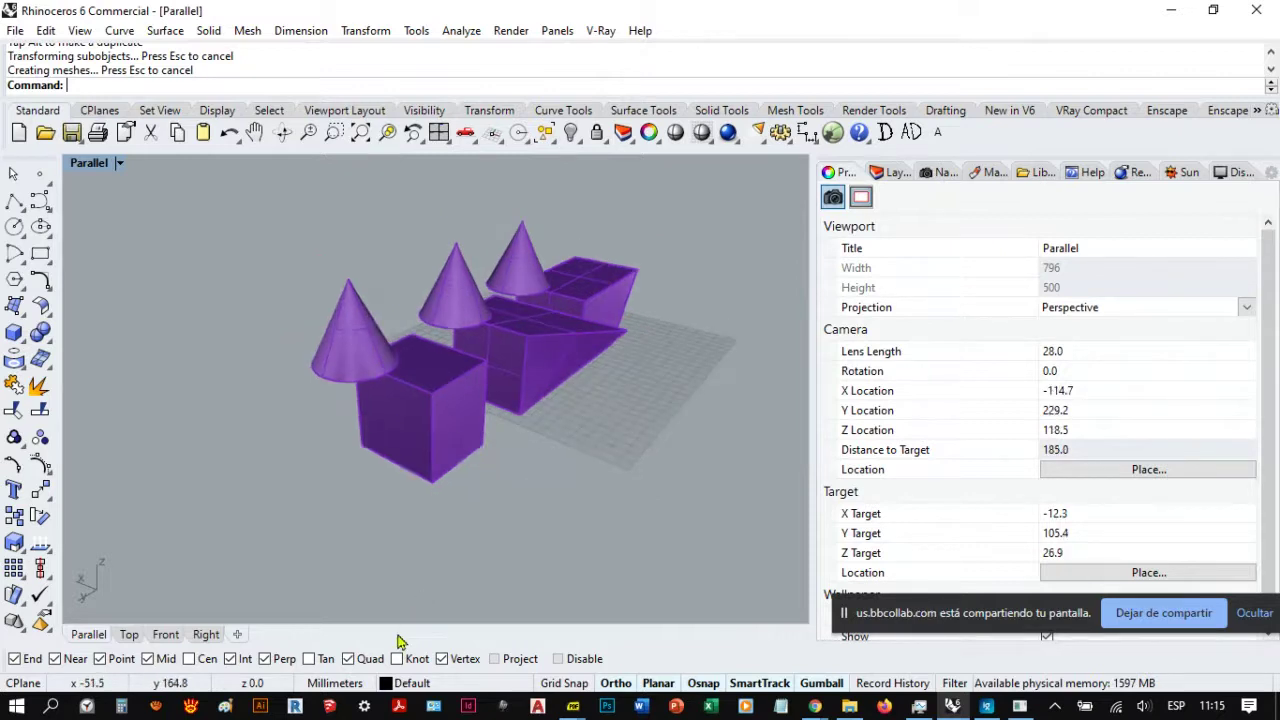
scroll(443, 423, "up", 5)
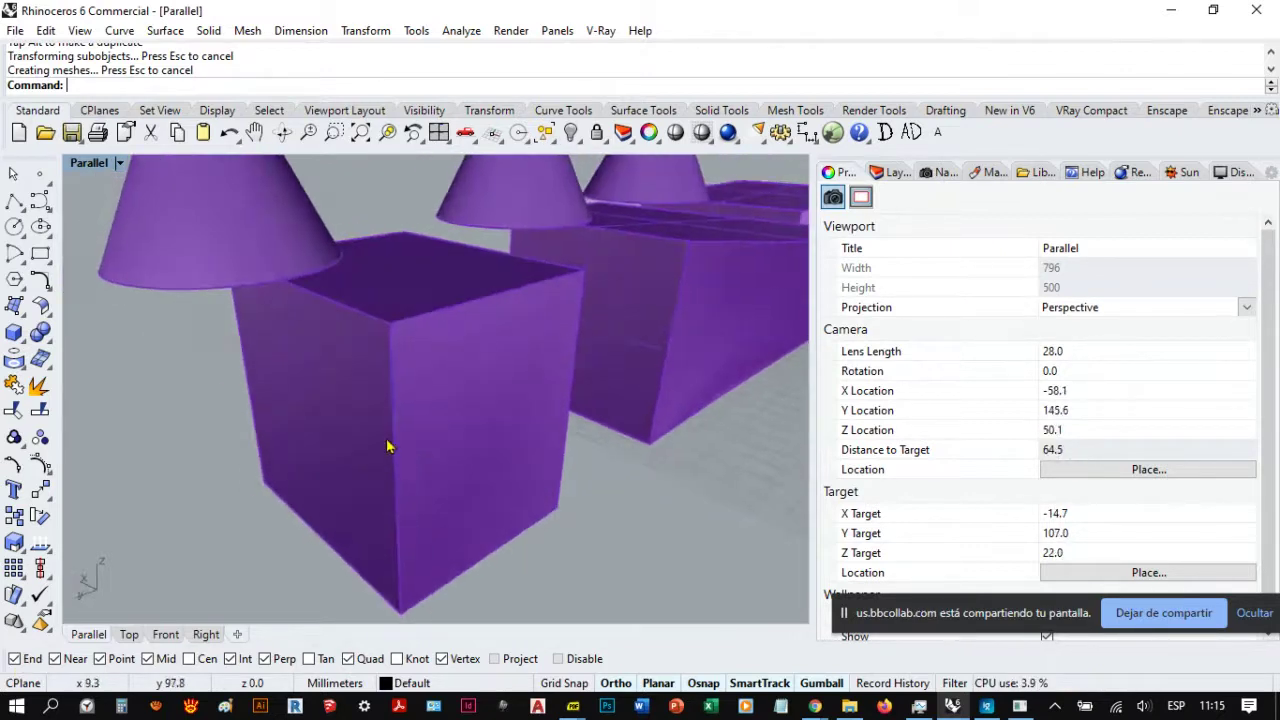
scroll(386, 435, "down", 2)
right_click_drag(343, 387, 378, 355)
left_click(235, 262)
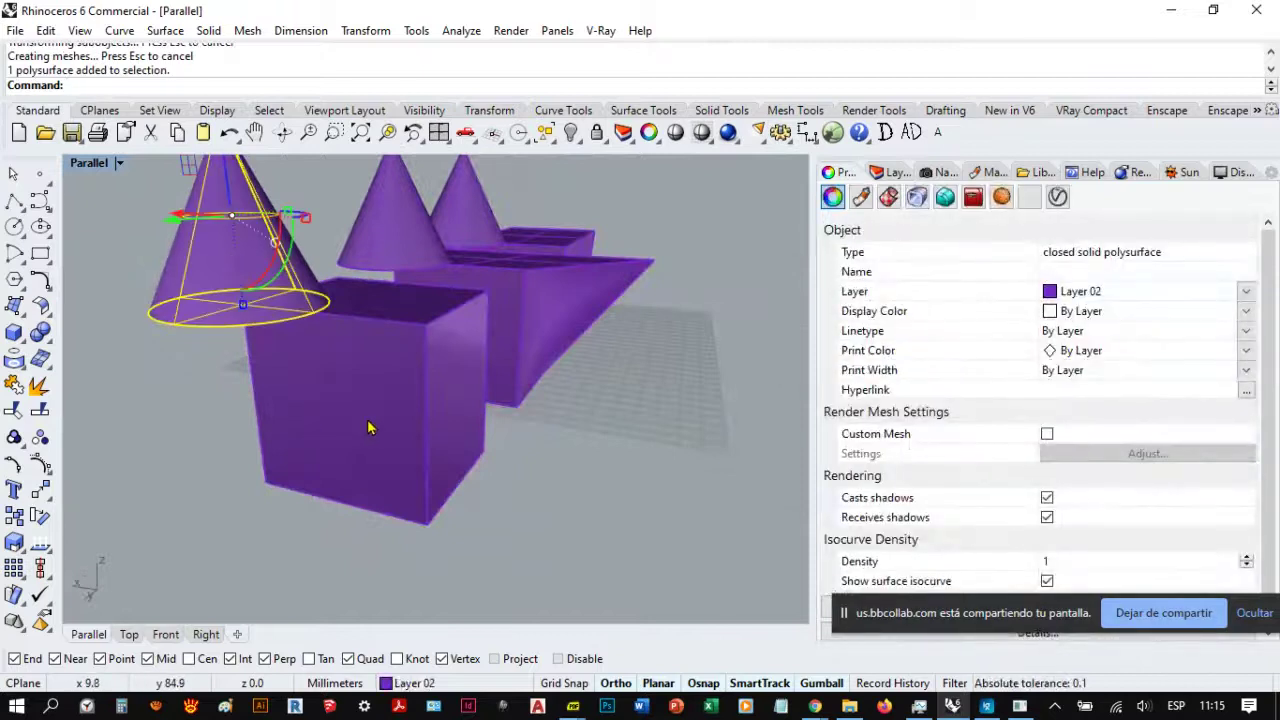
key("Delete")
right_click_drag(367, 419, 78, 346)
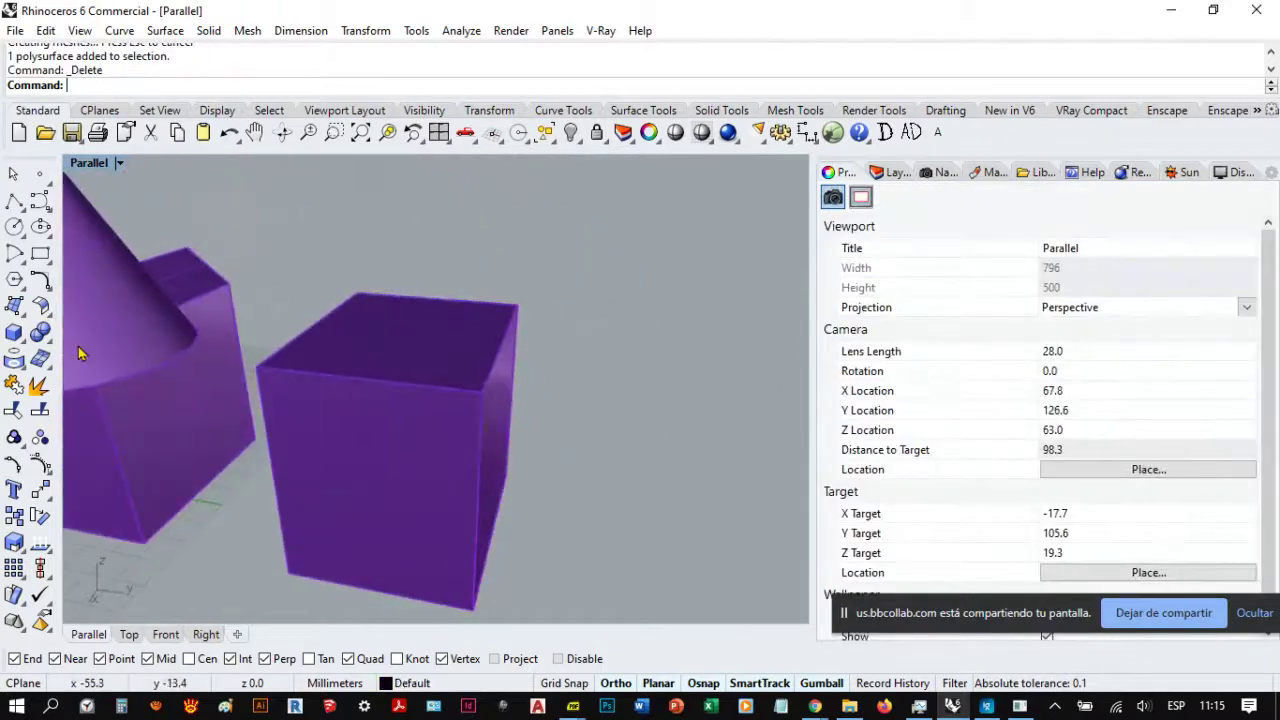
left_click(8, 340)
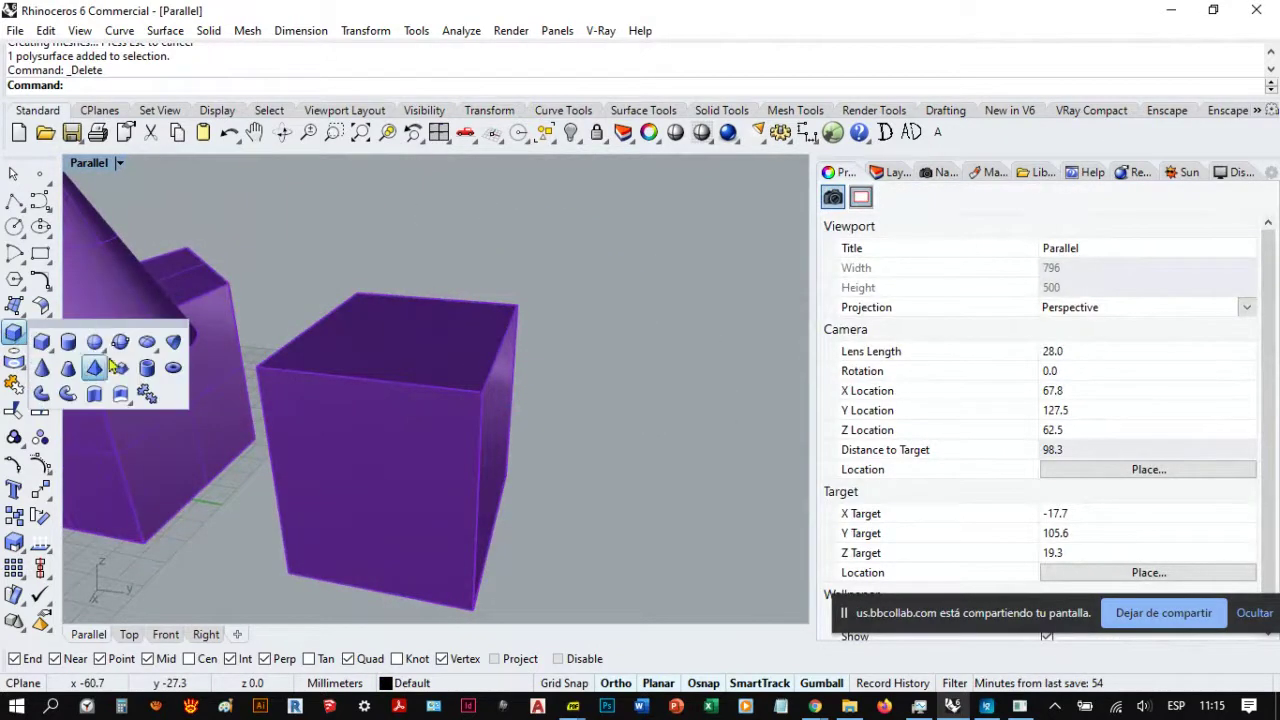
left_click(52, 386)
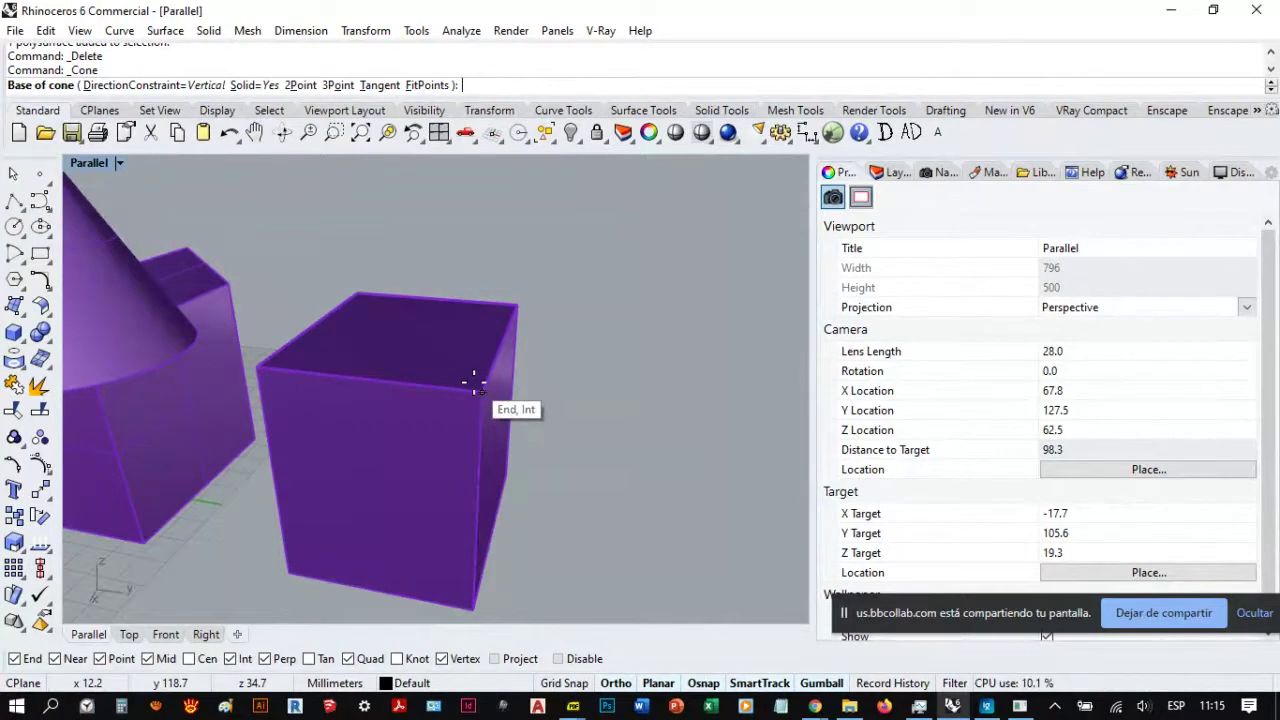
key("Escape")
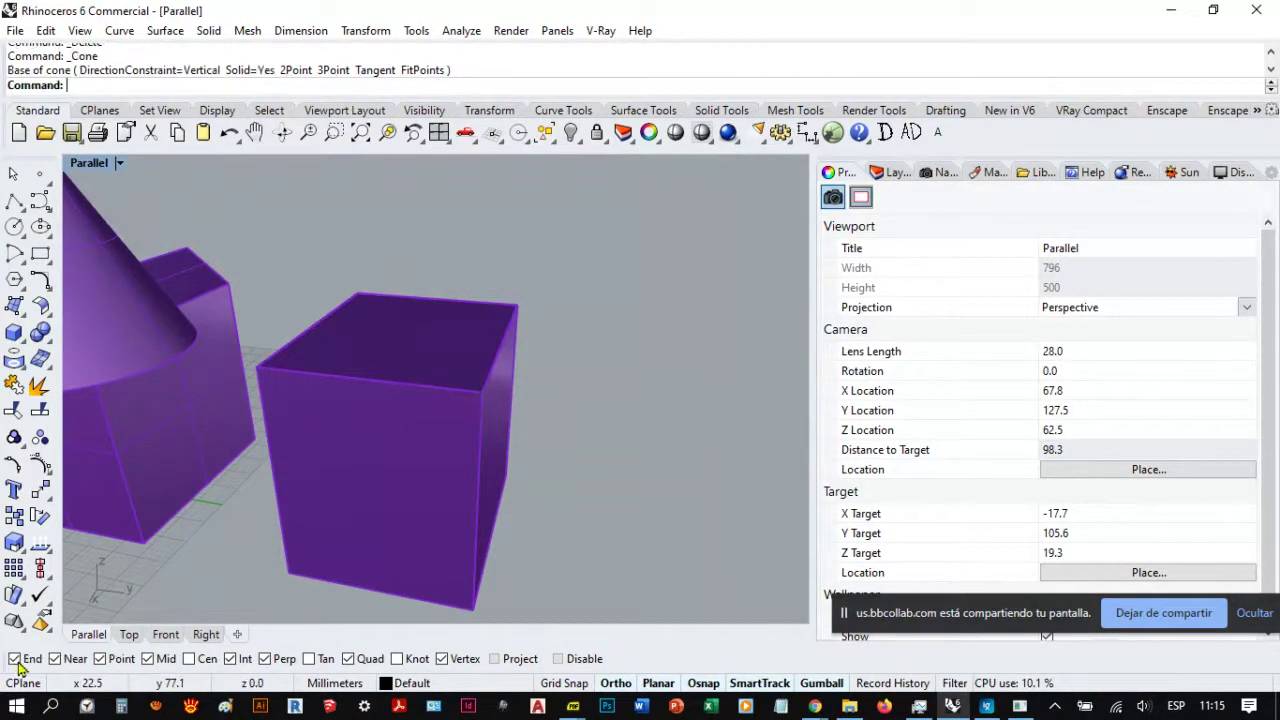
Step: Turn off the End, Near, Point, Mid, Int and Perp object snaps, keeping only Quad and Vertex
left_click(15, 659)
left_click(54, 659)
left_click(100, 660)
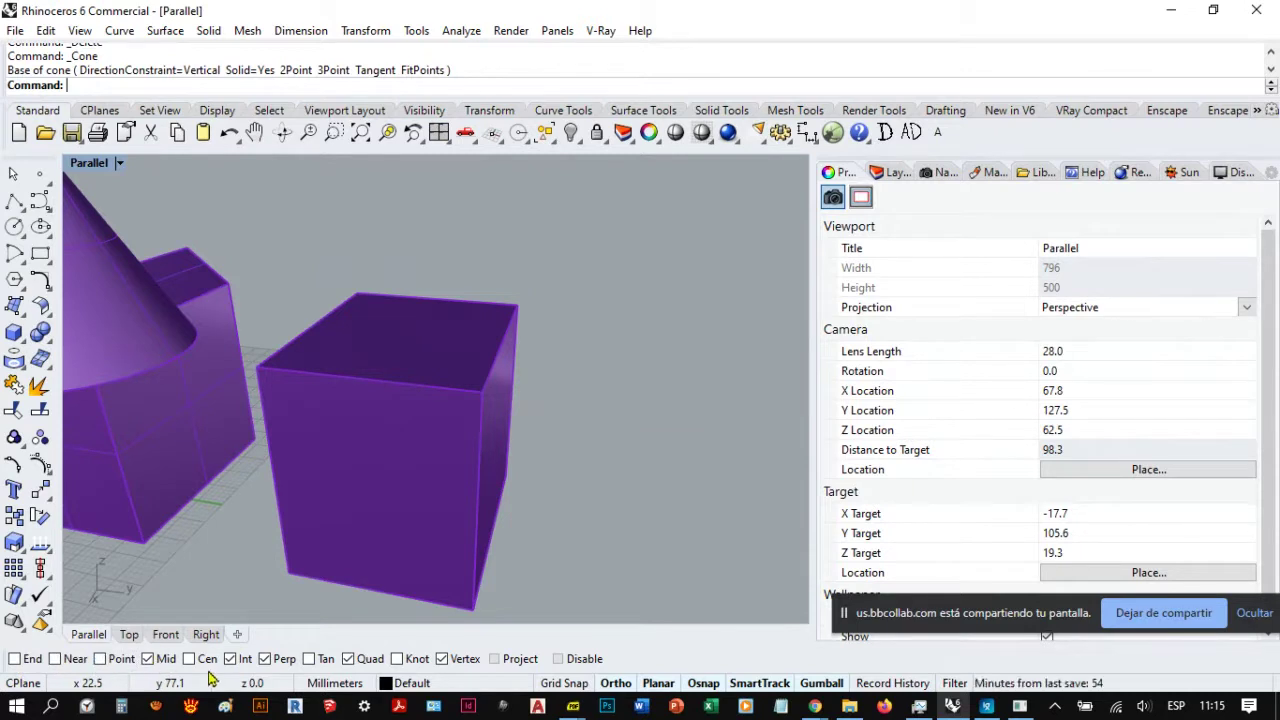
left_click(147, 661)
left_click(149, 662)
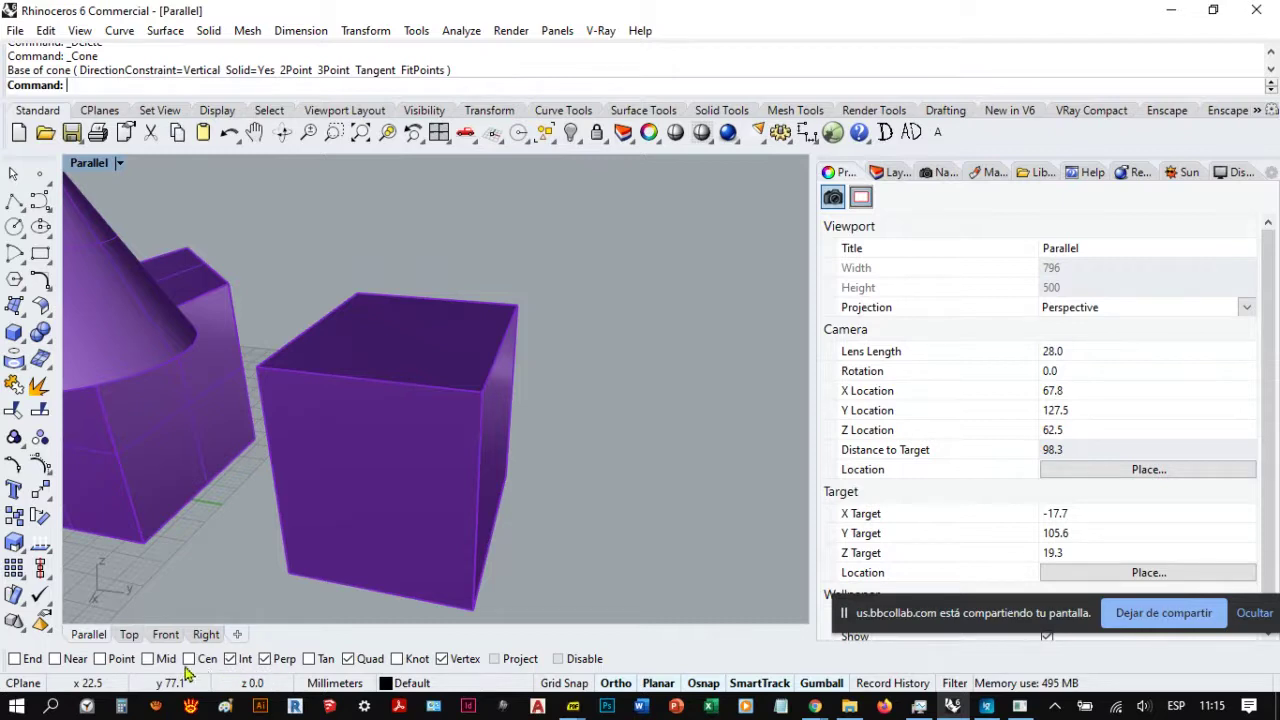
left_click(266, 659)
Step: Draw a vertical solid cone freehand, placing its base centre by eye at the unmodified box's top front corner
scroll(561, 408, "down", 6)
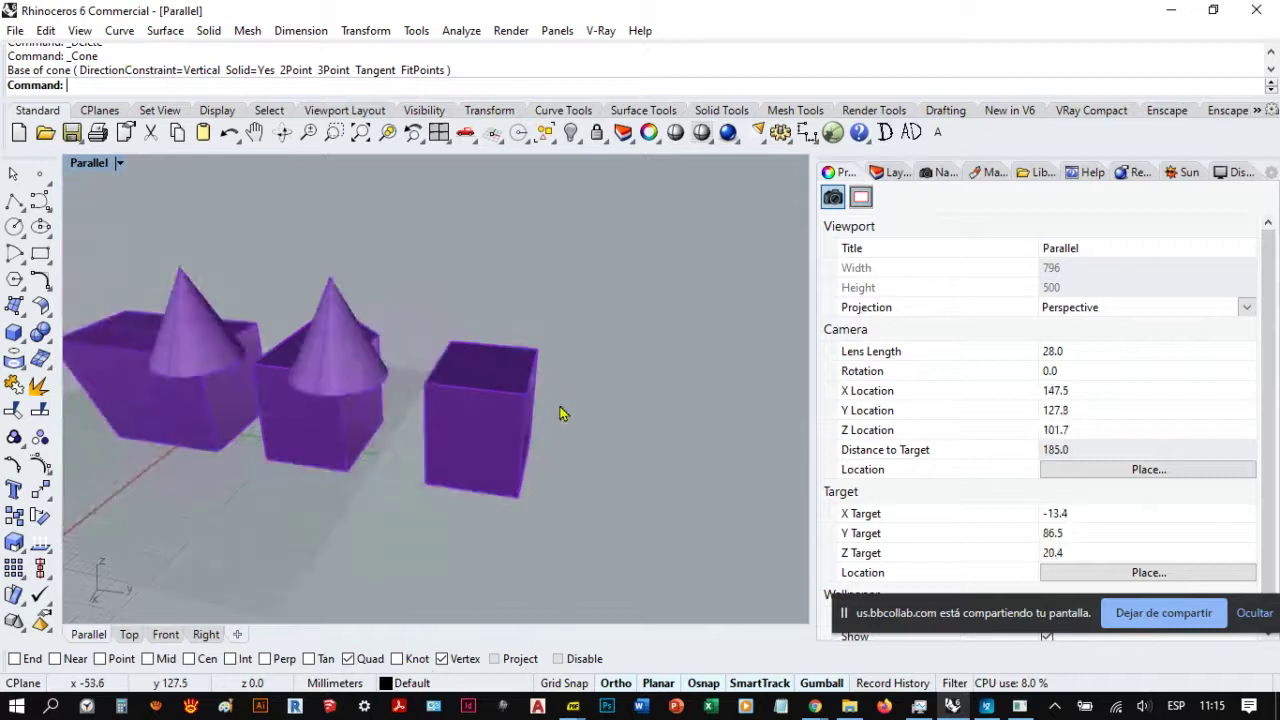
right_click_drag(561, 408, 495, 416)
scroll(500, 415, "up", 6)
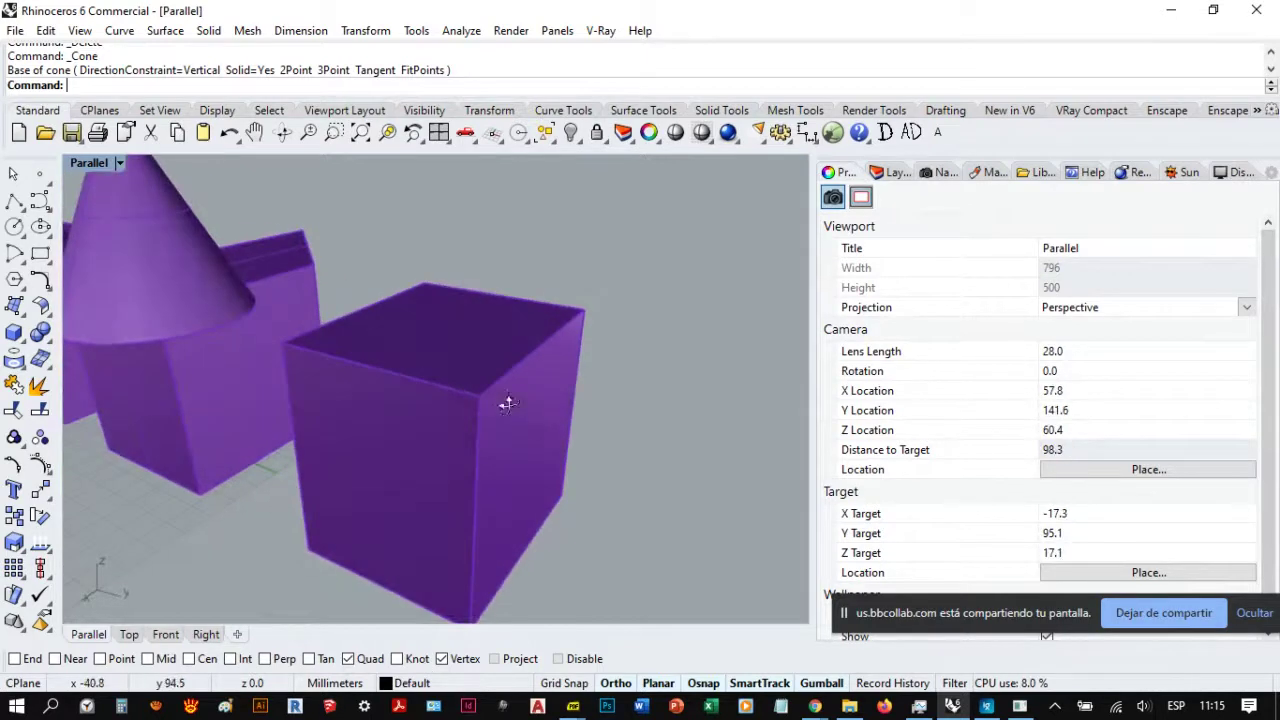
left_click(13, 340)
left_click(42, 368)
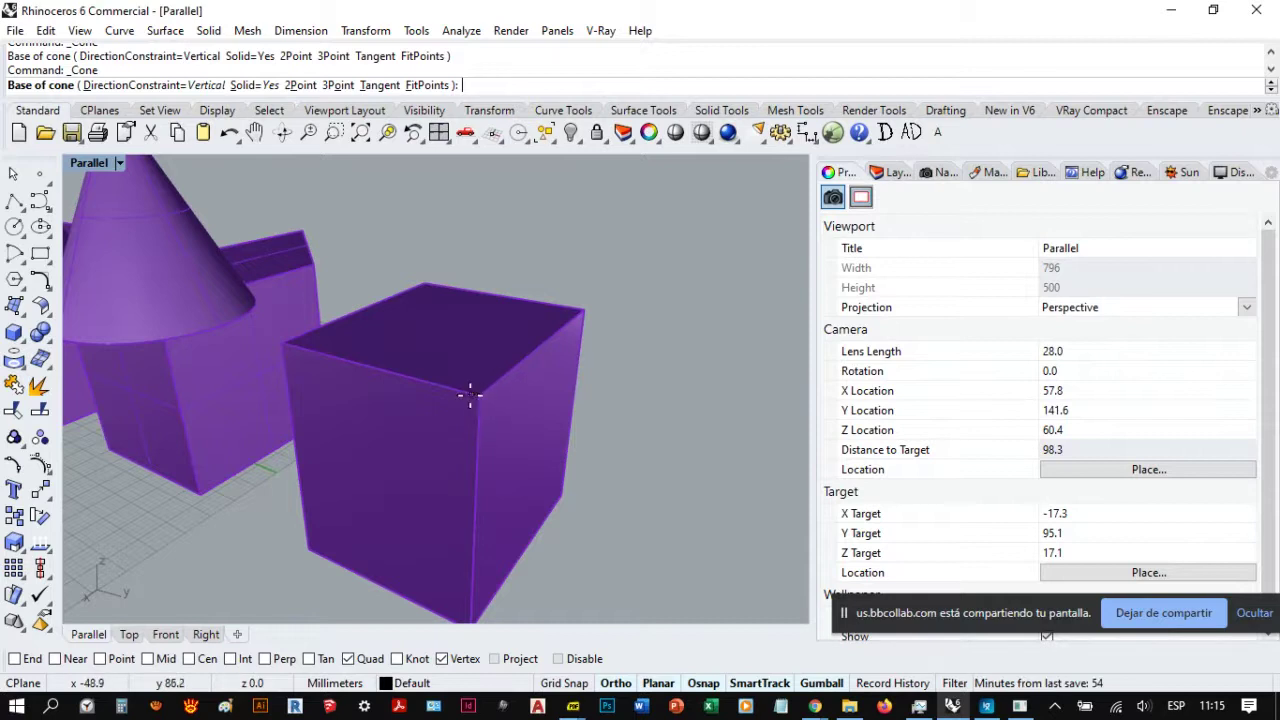
scroll(472, 406, "up", 6)
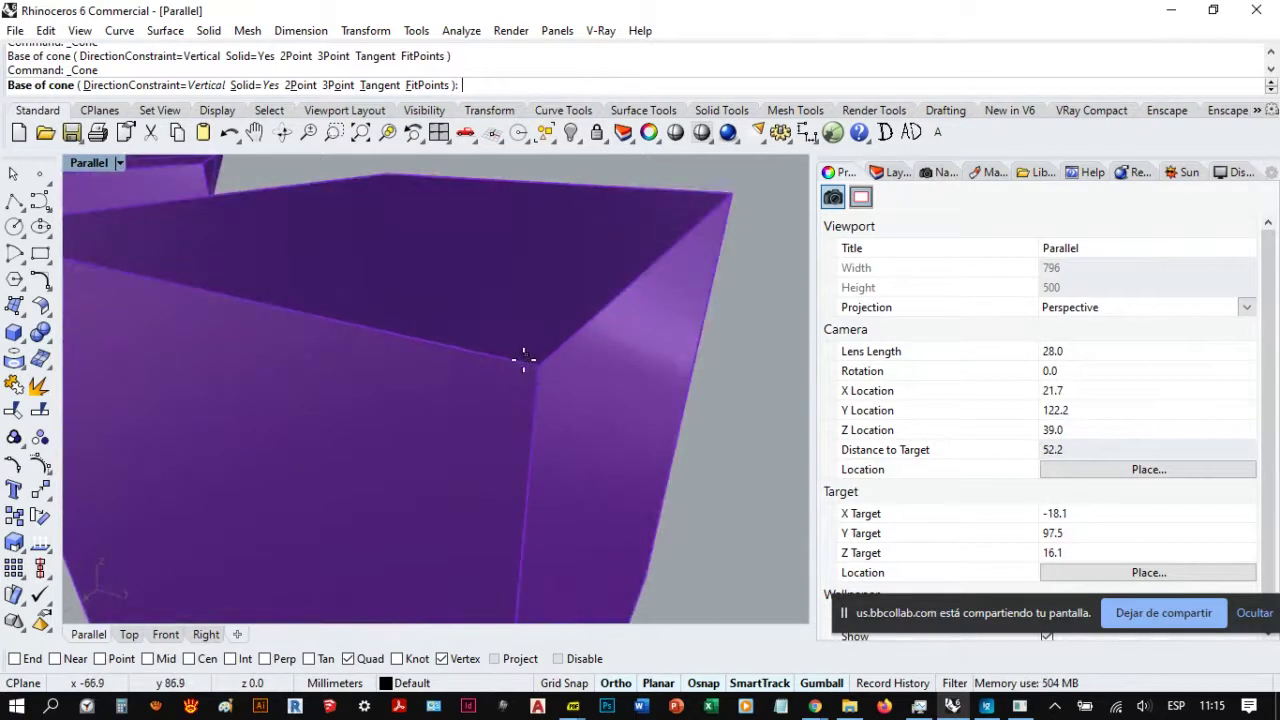
left_click(537, 366)
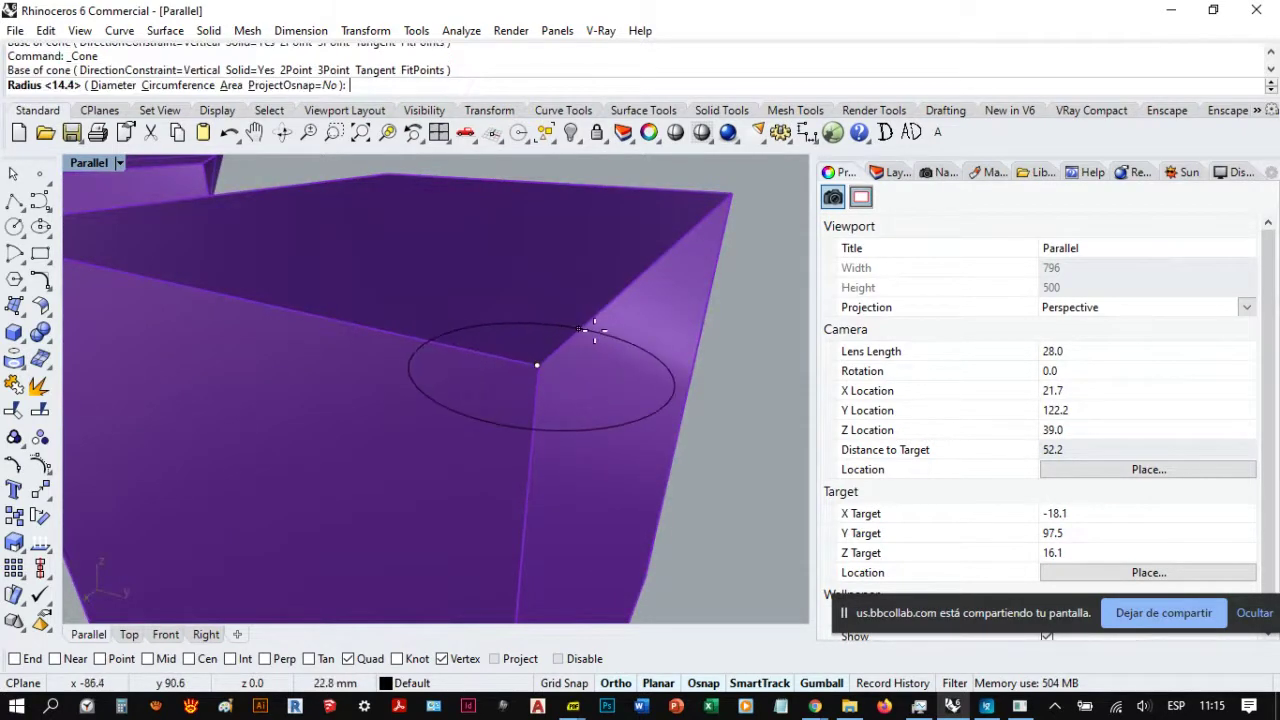
left_click(565, 337)
scroll(558, 340, "down", 6)
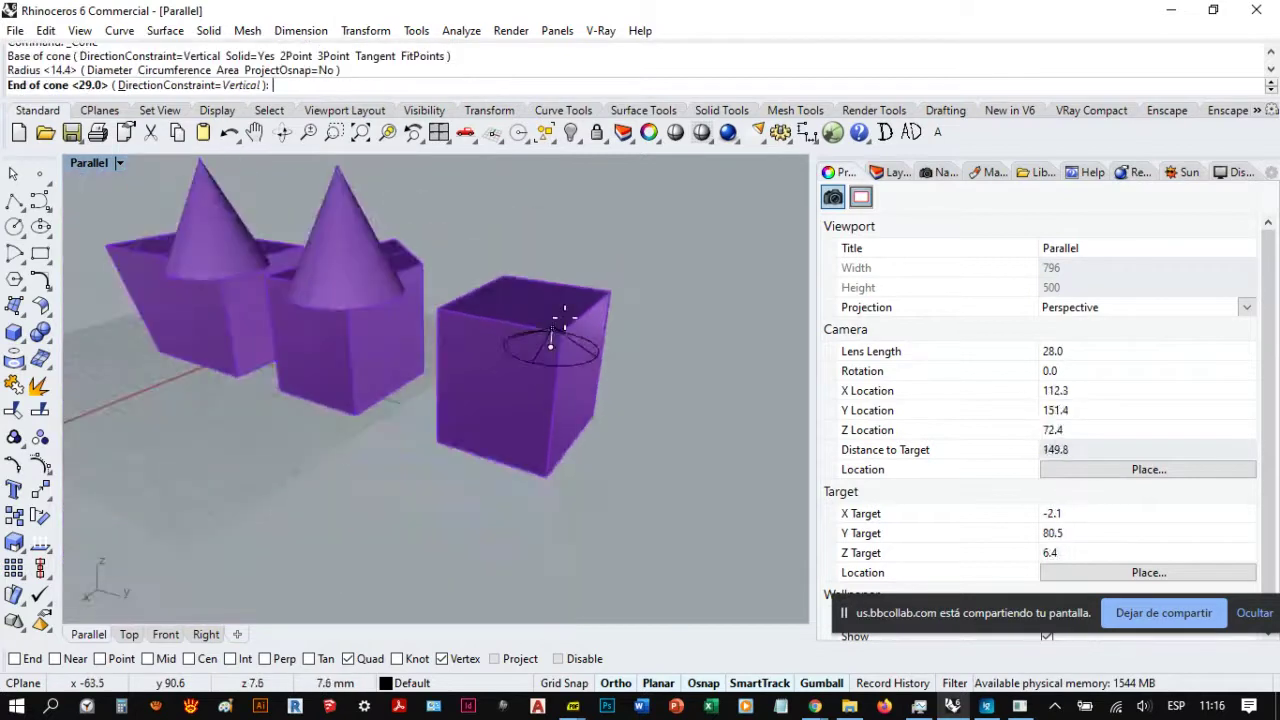
left_click(569, 238)
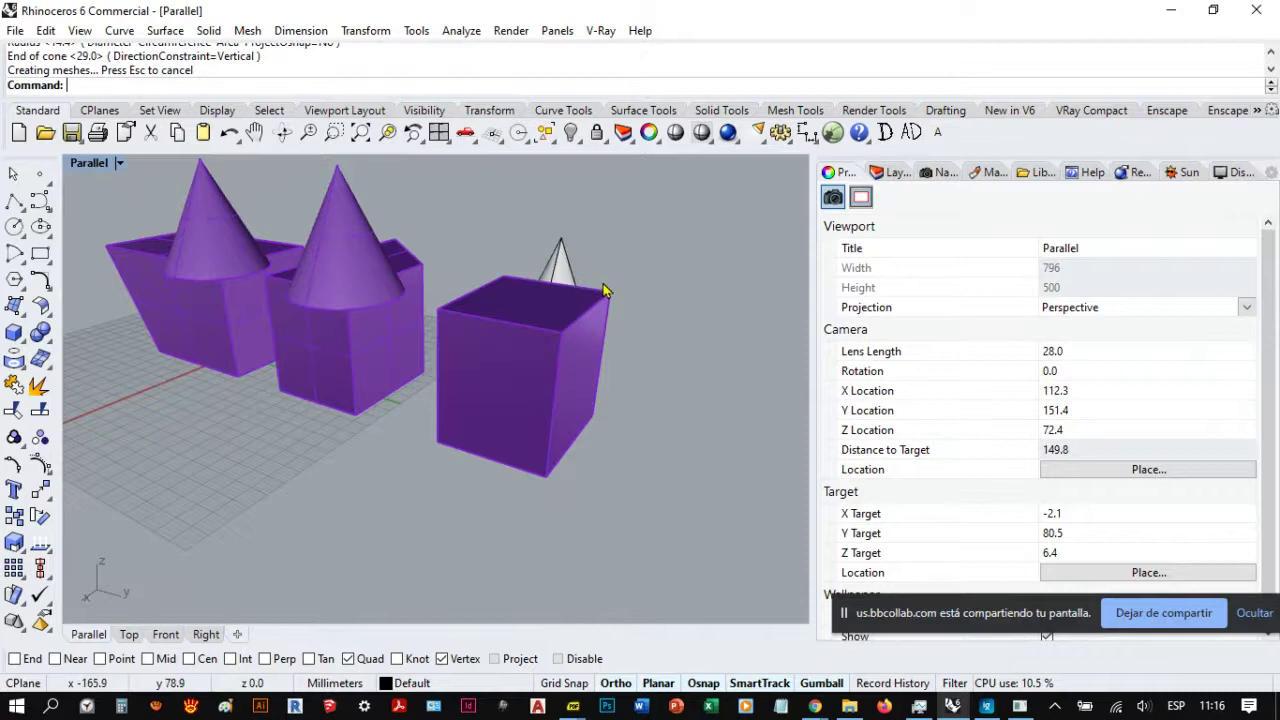
Step: Start a solid Box and turn off the remaining Quad and Vertex object snaps while the command is running
mouse_move(623, 323)
right_mouse_down()
mouse_move(481, 336)
mouse_move(700, 424)
mouse_move(481, 378)
mouse_move(543, 400)
mouse_move(500, 423)
mouse_move(646, 374)
mouse_move(640, 395)
right_mouse_up()
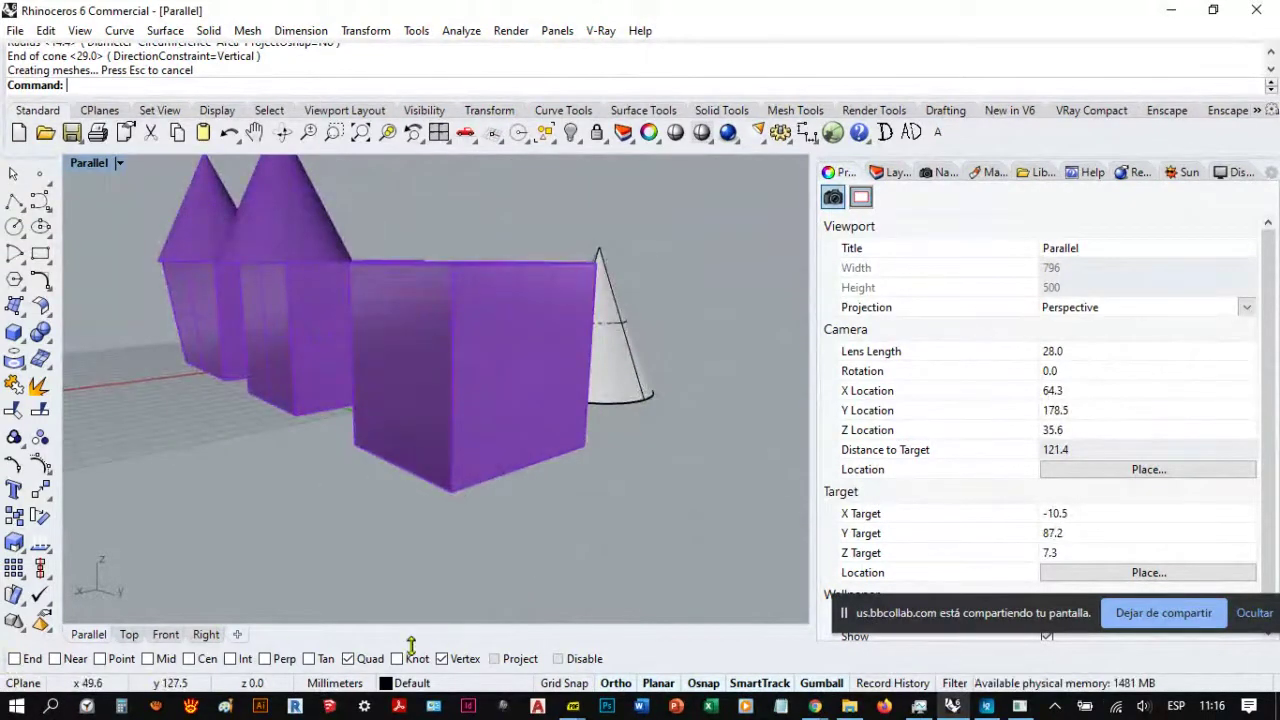
right_click_drag(480, 540, 481, 414)
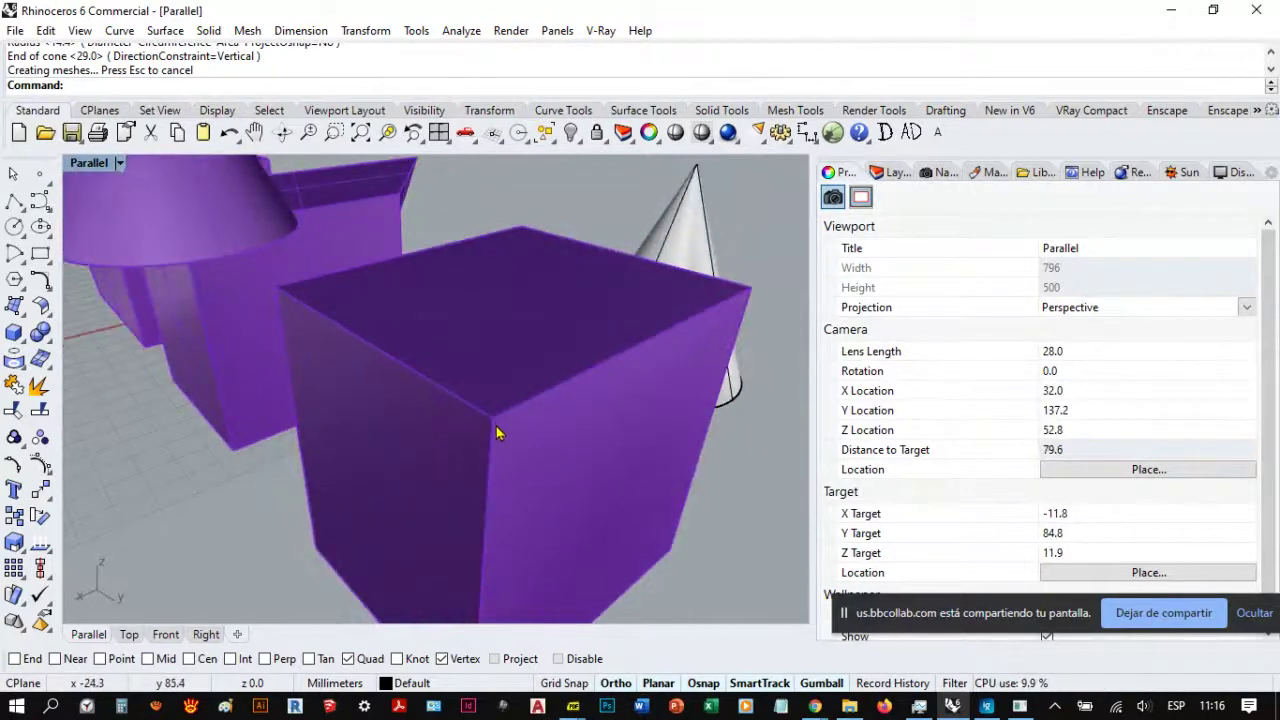
right_click_drag(486, 423, 500, 429)
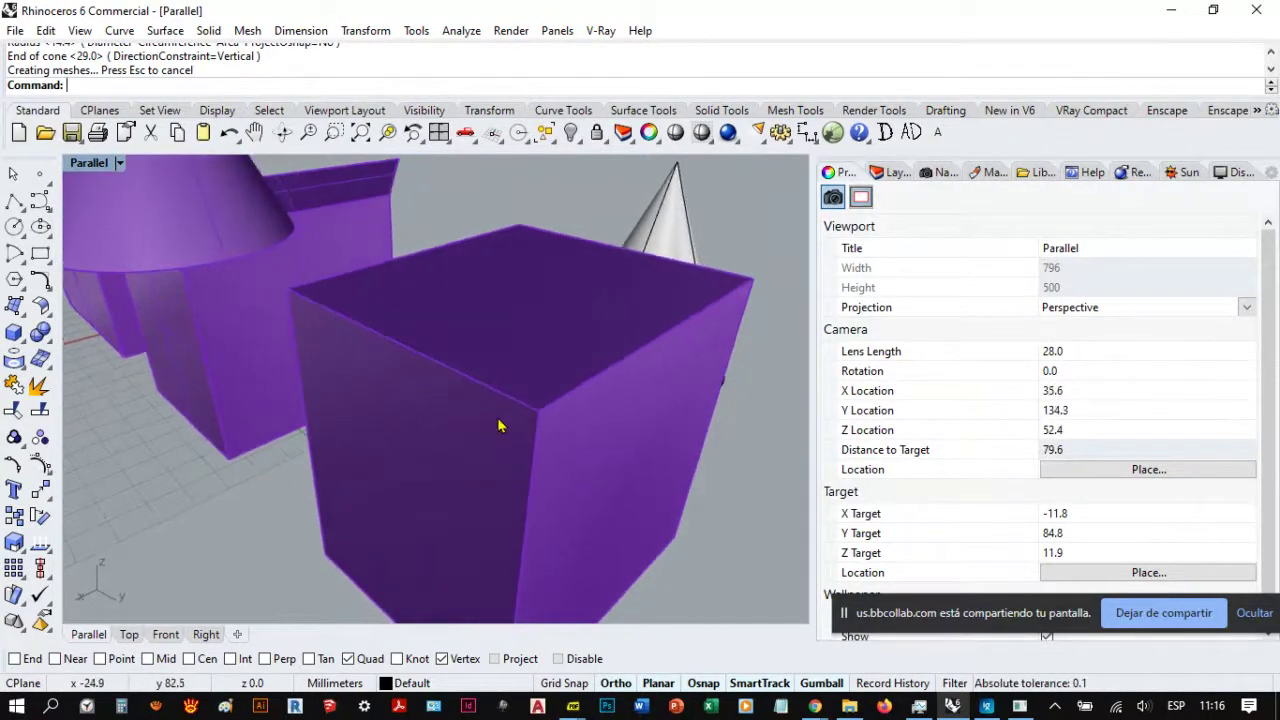
left_click(14, 338)
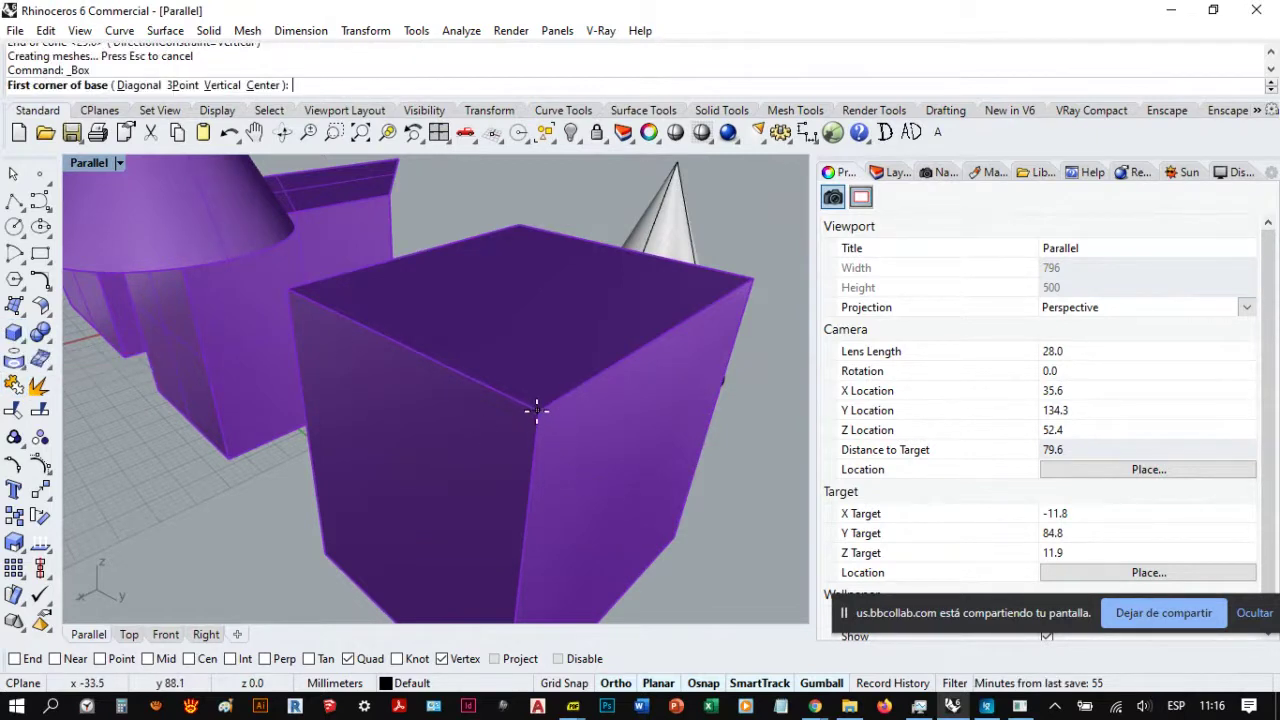
scroll(541, 415, "up", 2)
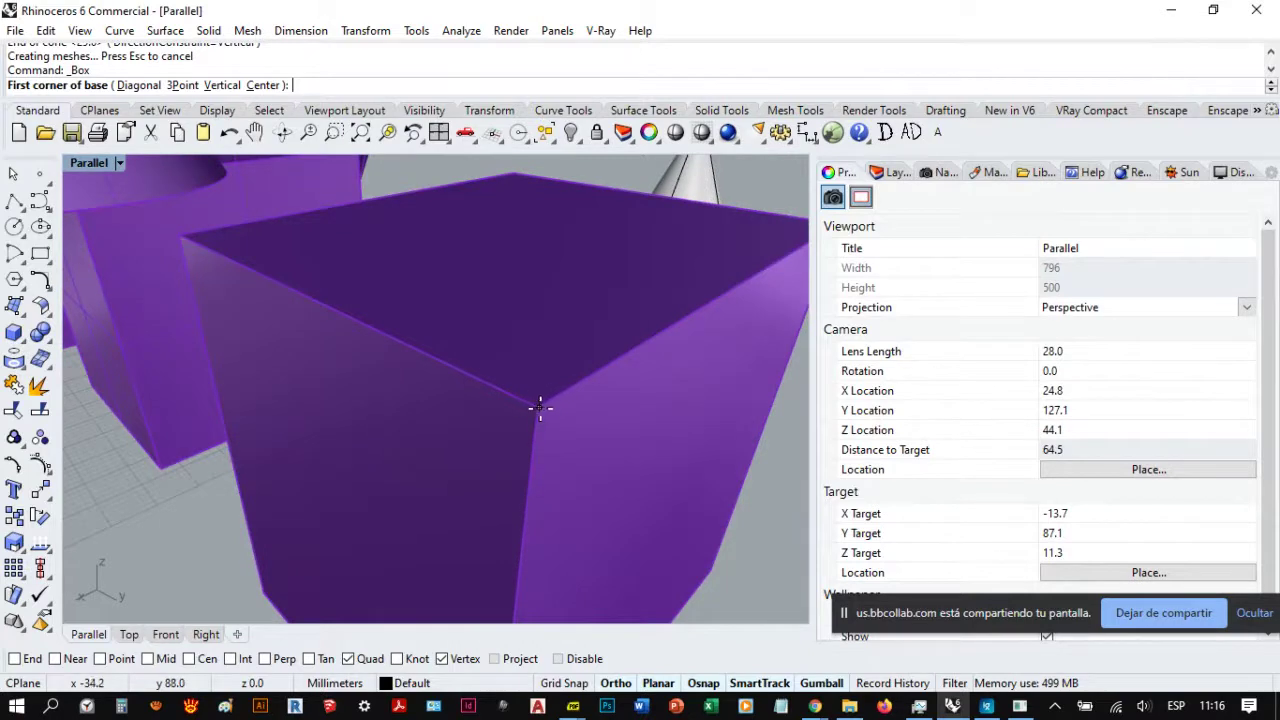
scroll(537, 407, "down", 10)
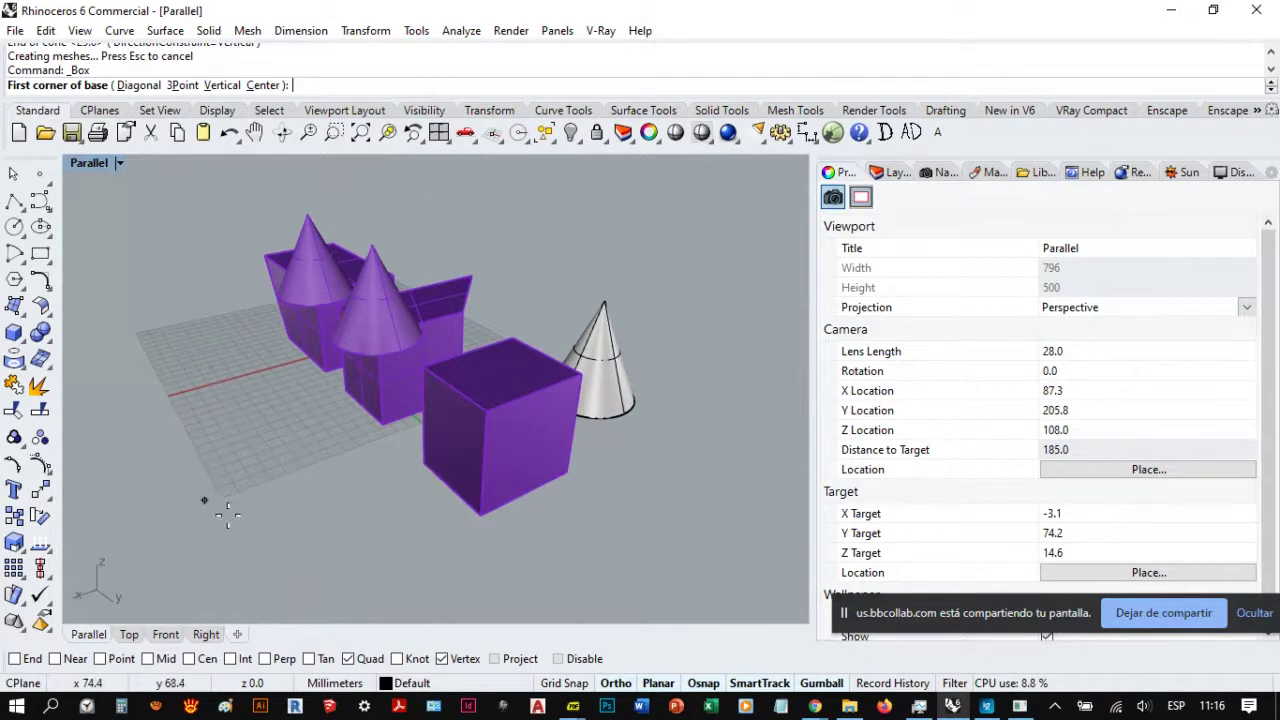
scroll(437, 500, "up", 4)
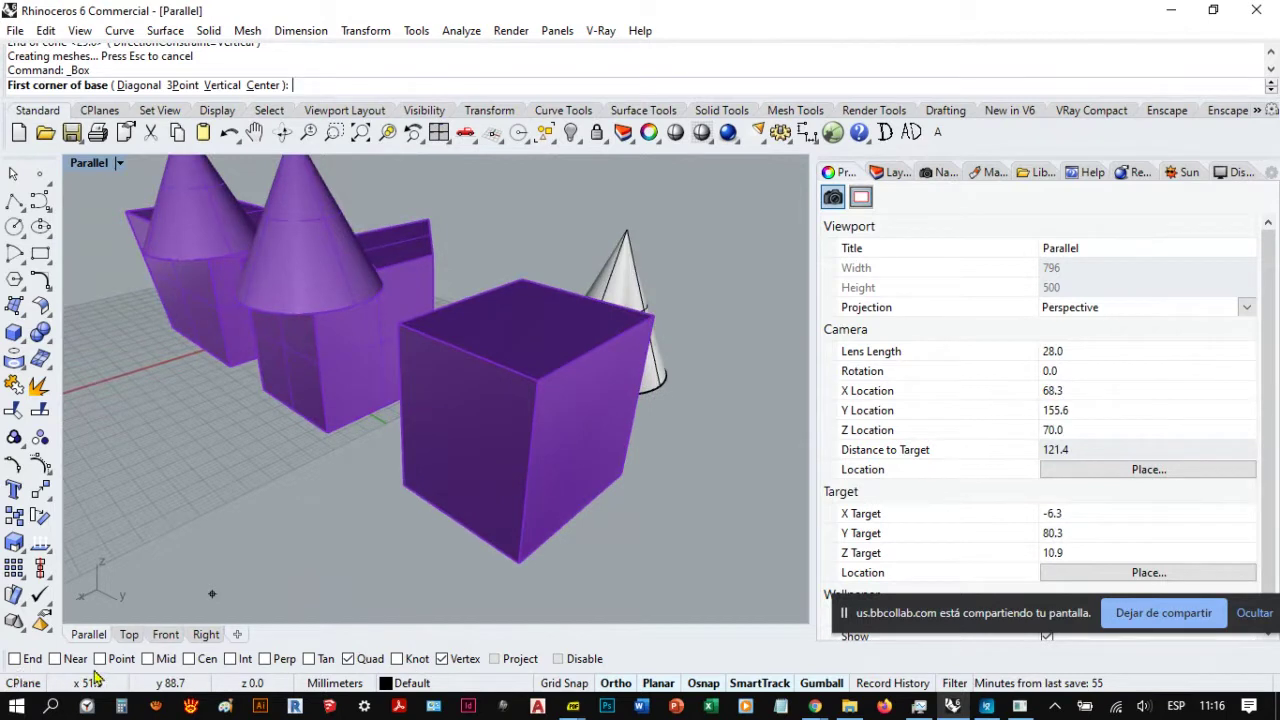
left_click(358, 660)
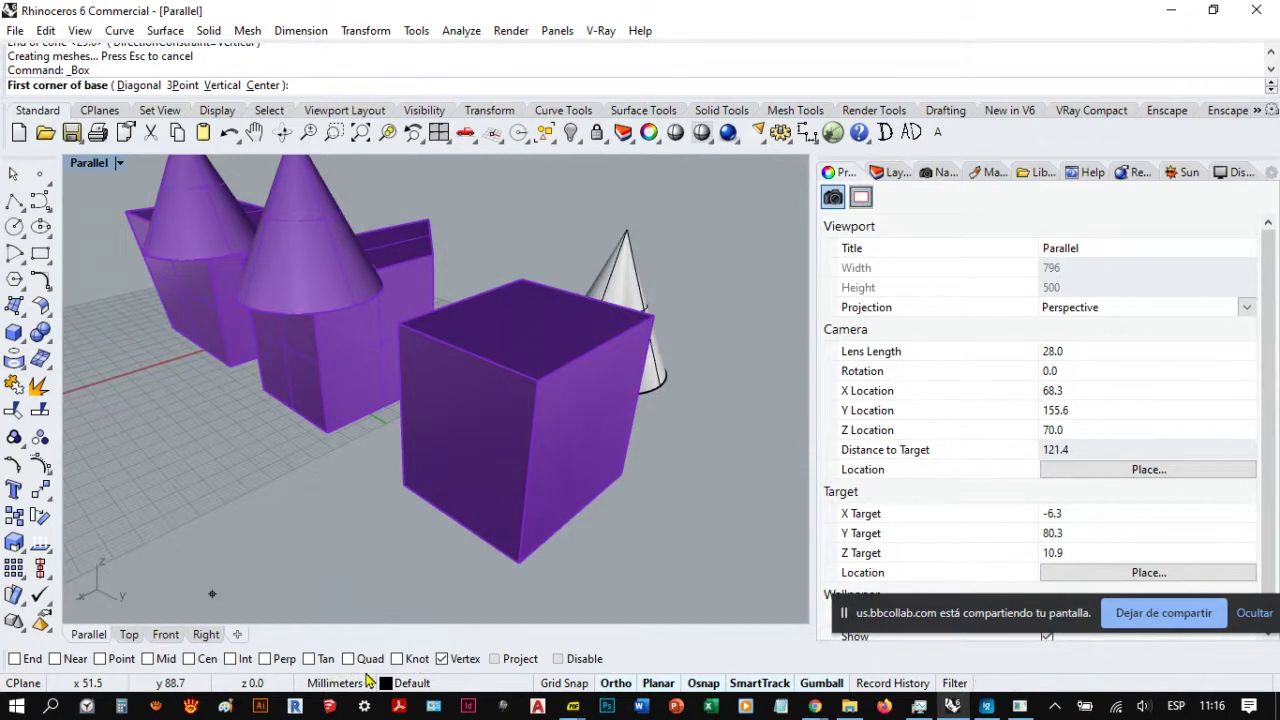
left_click(441, 660)
Step: Draw a box about 17.5 mm high without snaps, starting by eye at the unmodified box's top front corner, and check its actual position
right_click_drag(557, 470, 497, 425)
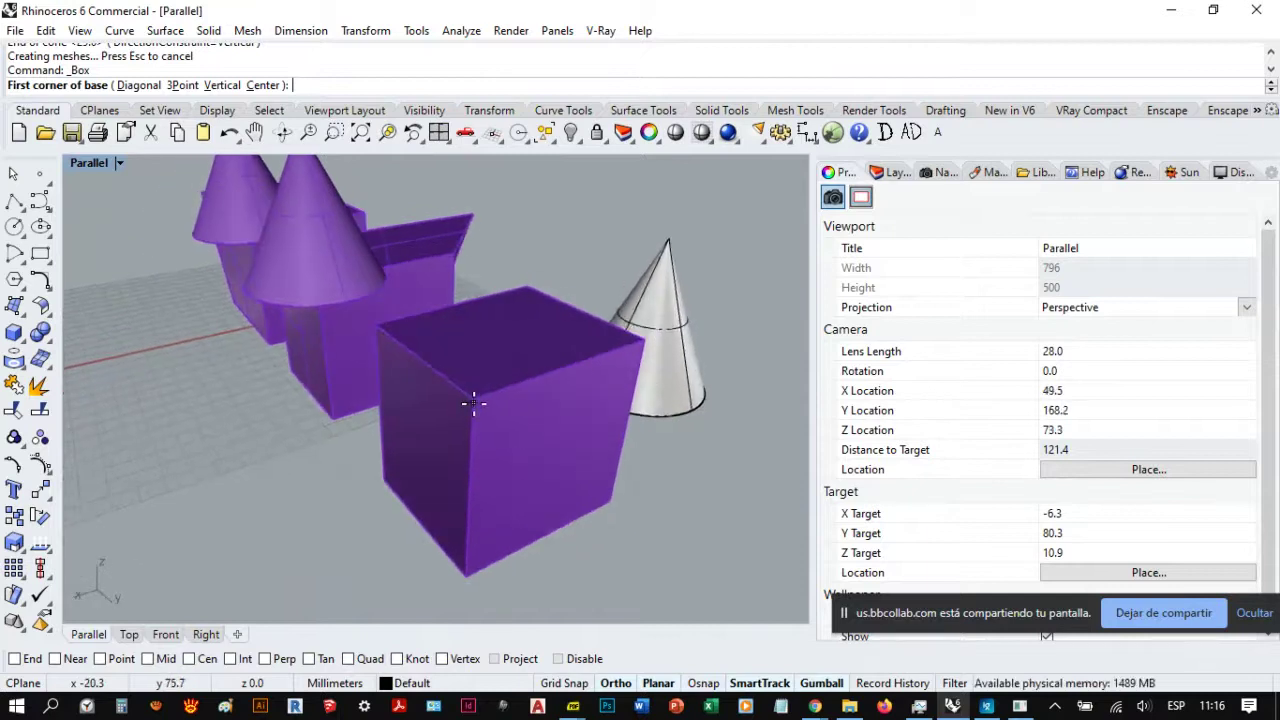
scroll(473, 403, "up", 4)
left_click(474, 391)
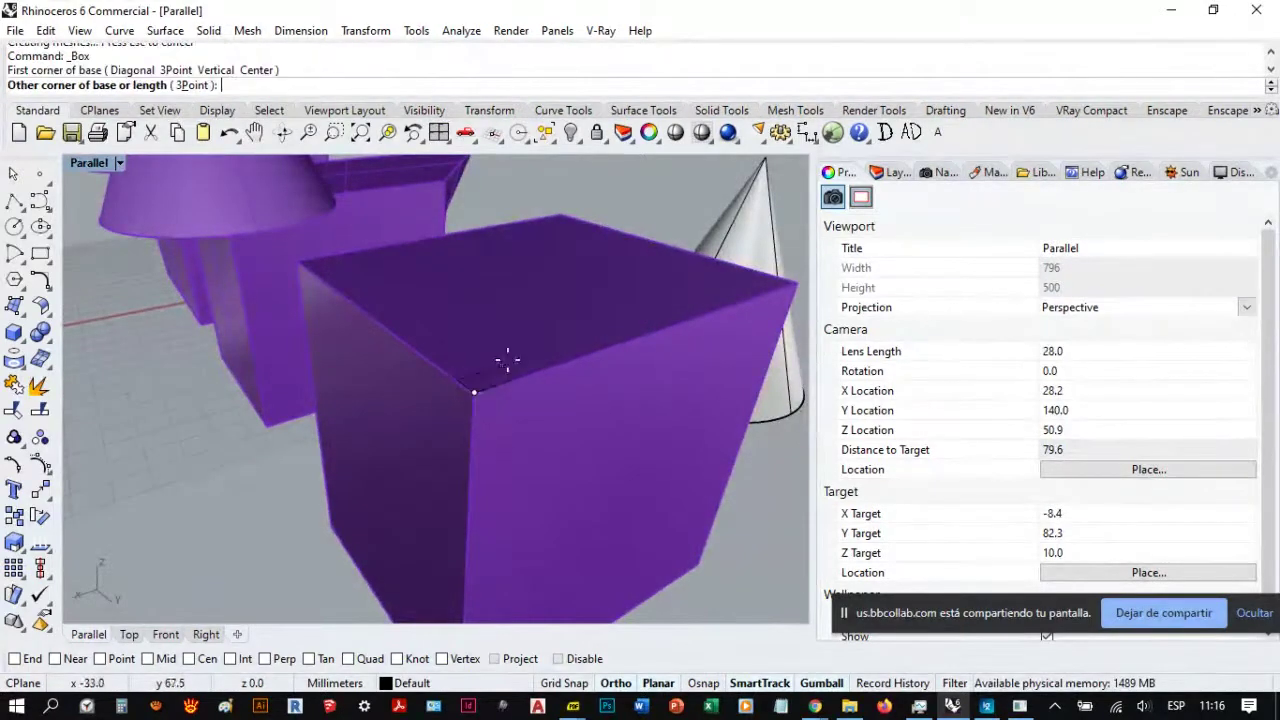
left_click(551, 313)
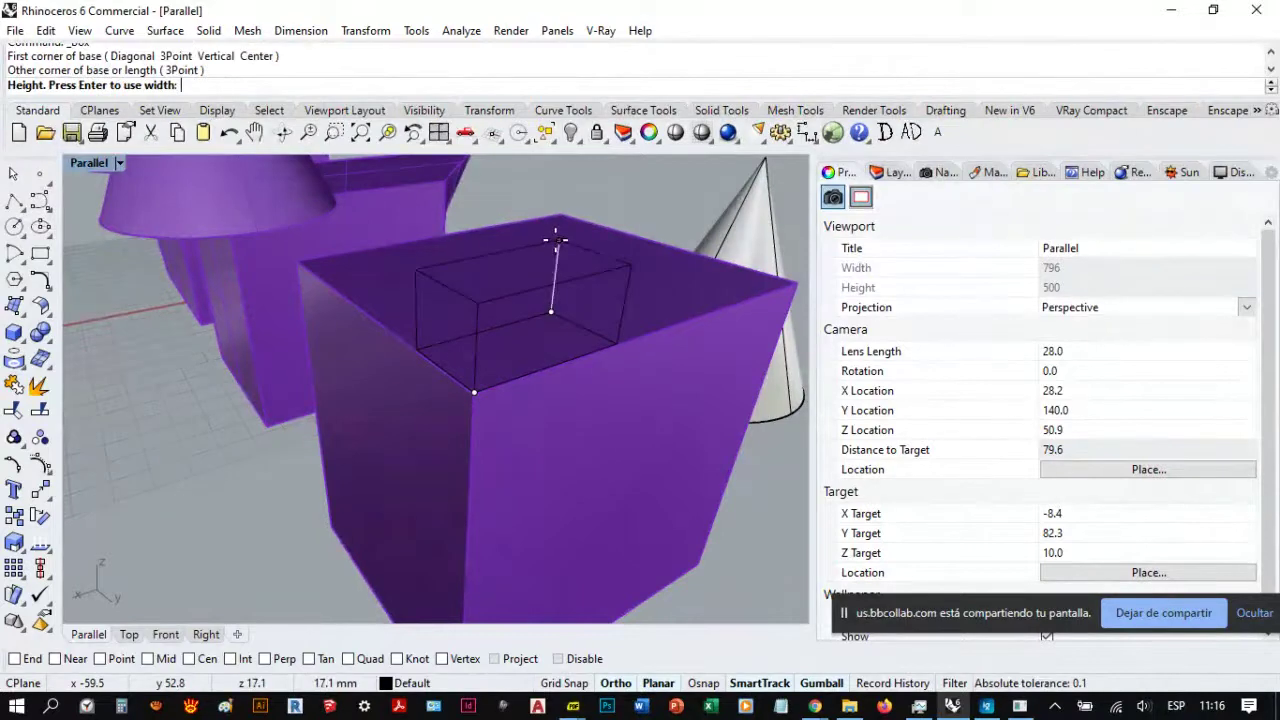
left_click(557, 246)
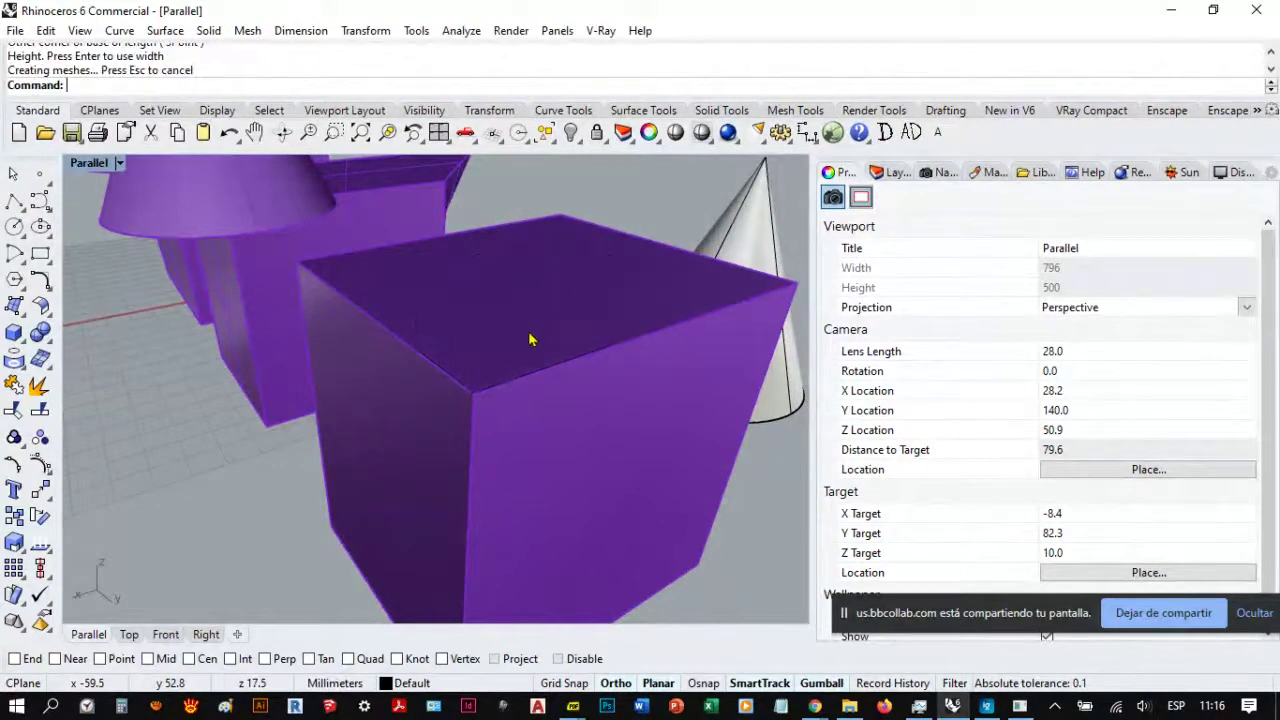
right_click_drag(530, 340, 417, 329)
scroll(417, 329, "down", 4)
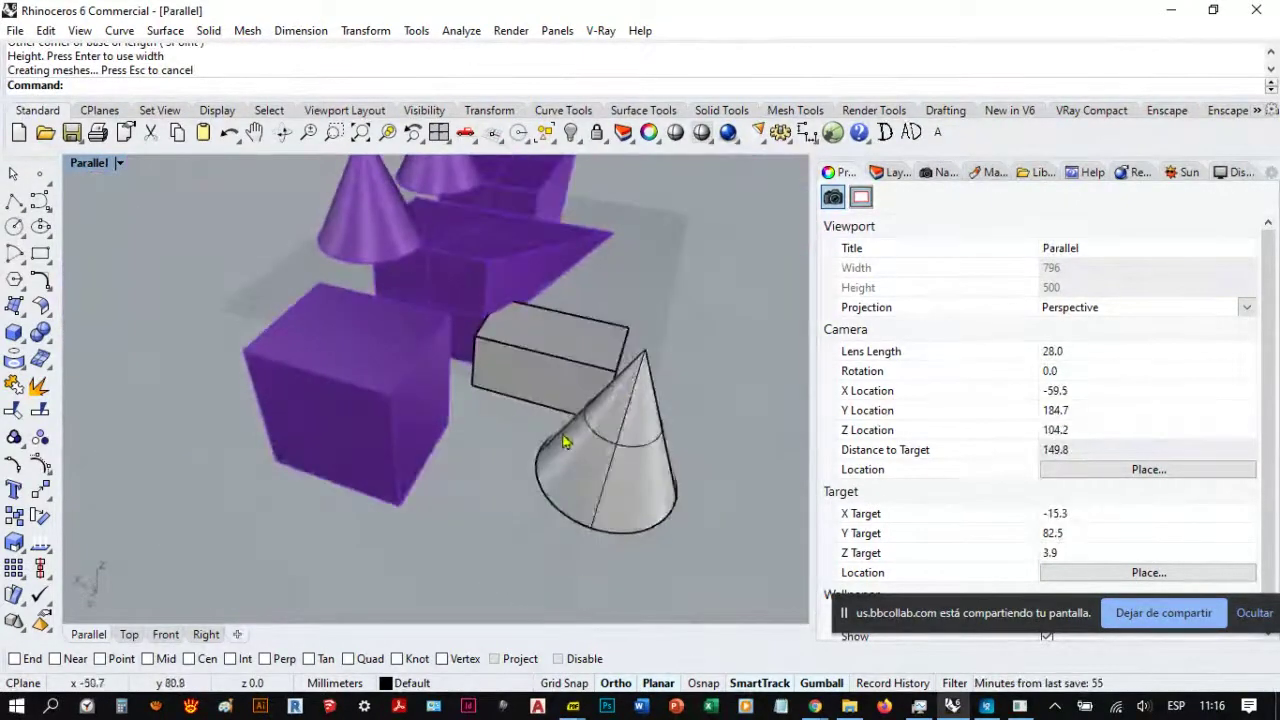
Step: Delete the freehand cone and the box that was placed by eye beside the unmodified box
right_click_drag(563, 441, 651, 277)
left_click_drag(648, 260, 608, 366)
key("Delete")
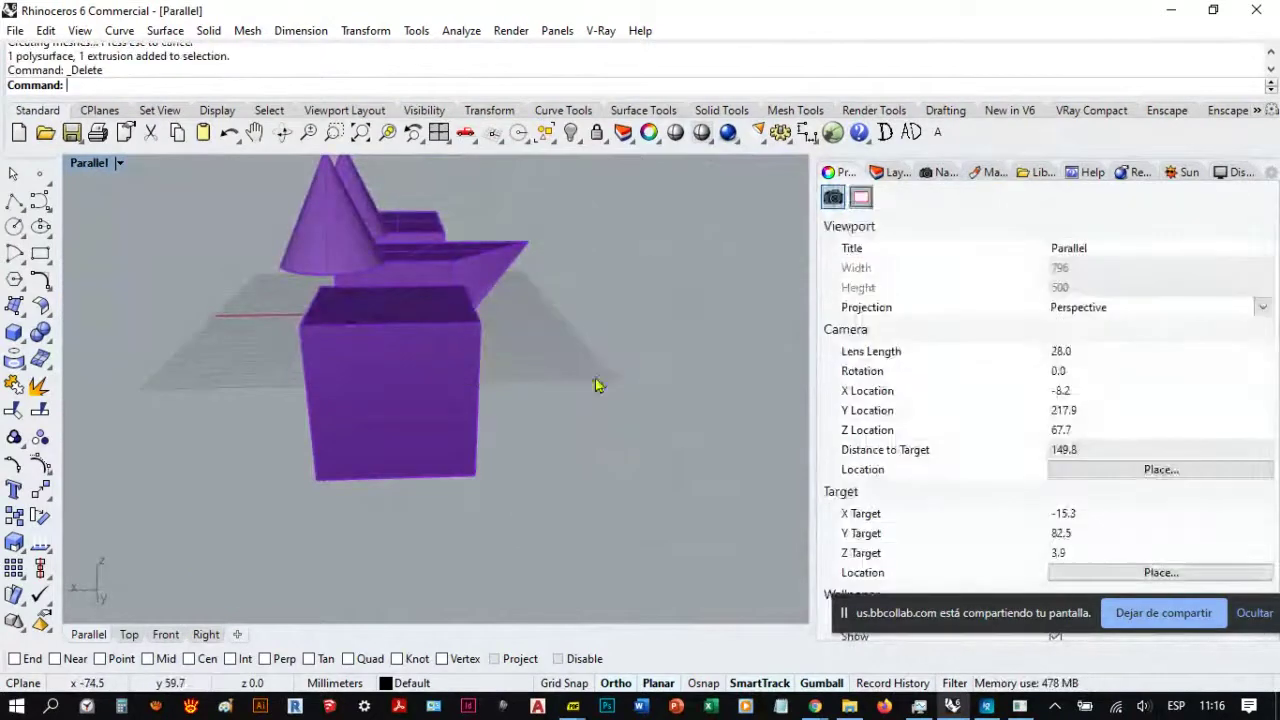
Step: Draw a small box with all snaps off, starting by eye at the unmodified box's top front corner, and check its actual position
right_click_drag(595, 385, 443, 523)
scroll(443, 523, "up", 4)
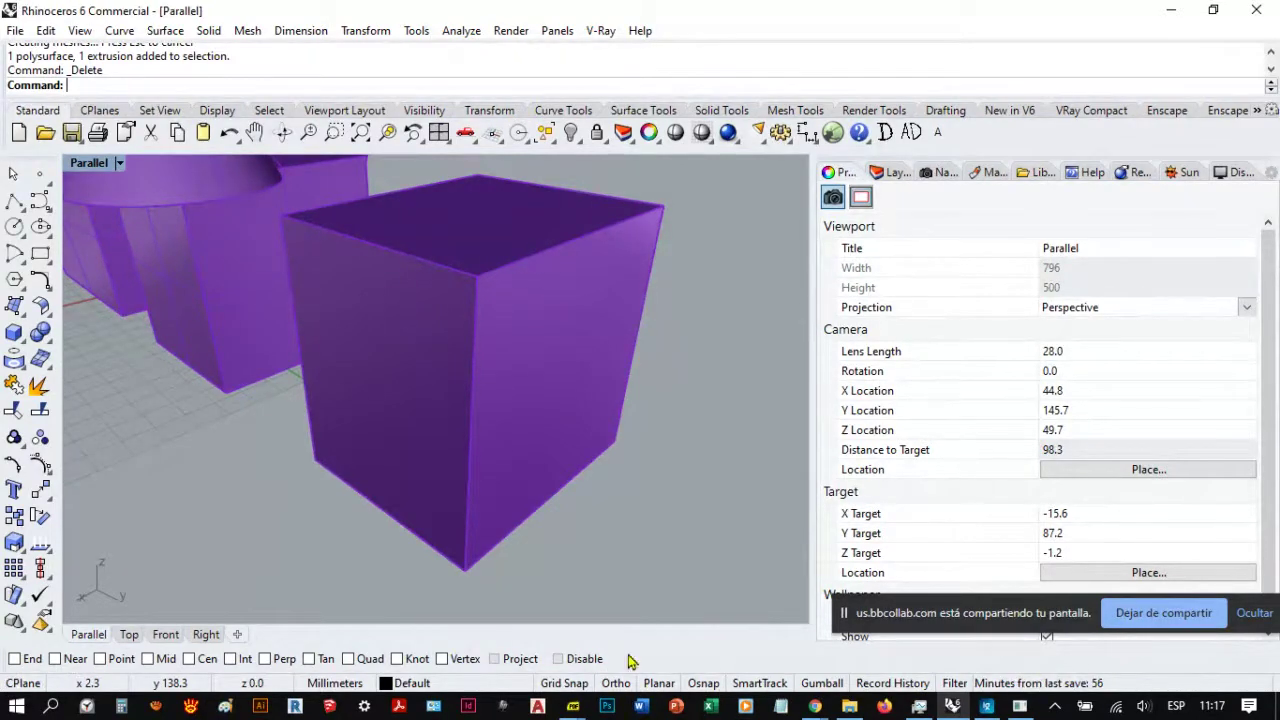
right_click_drag(523, 449, 443, 408)
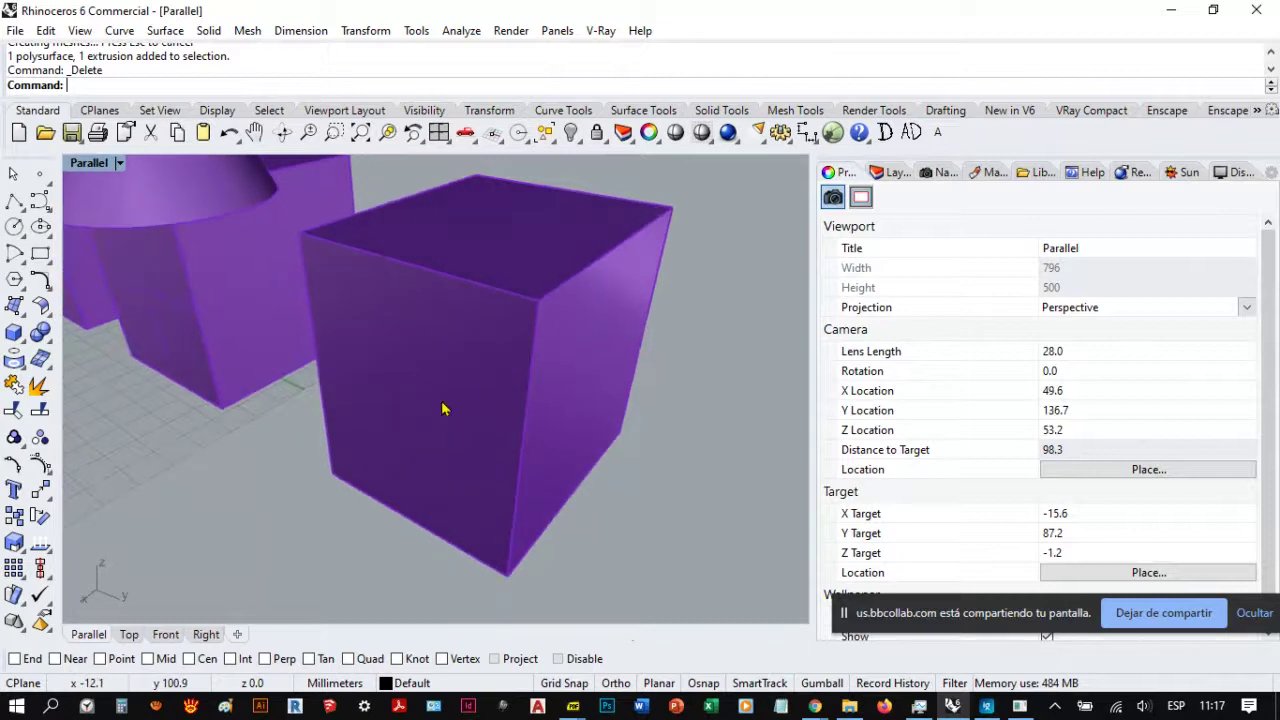
left_click(14, 332)
left_click(538, 296)
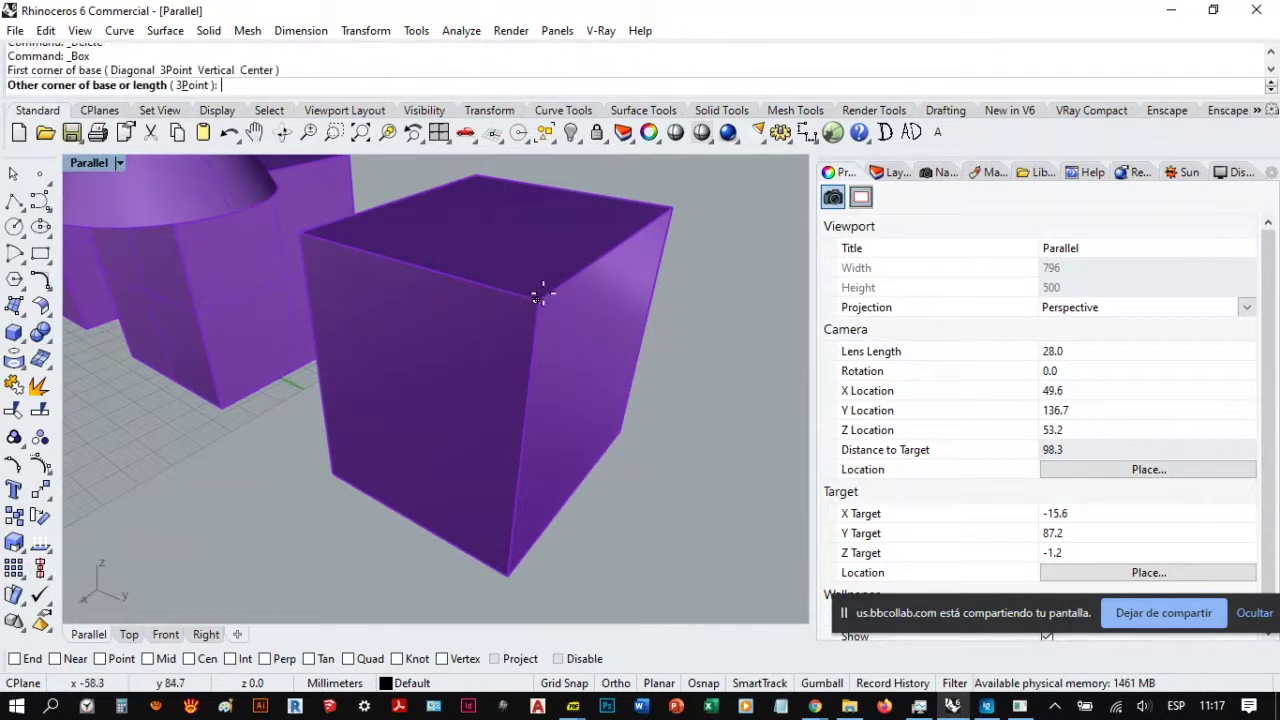
left_click(548, 247)
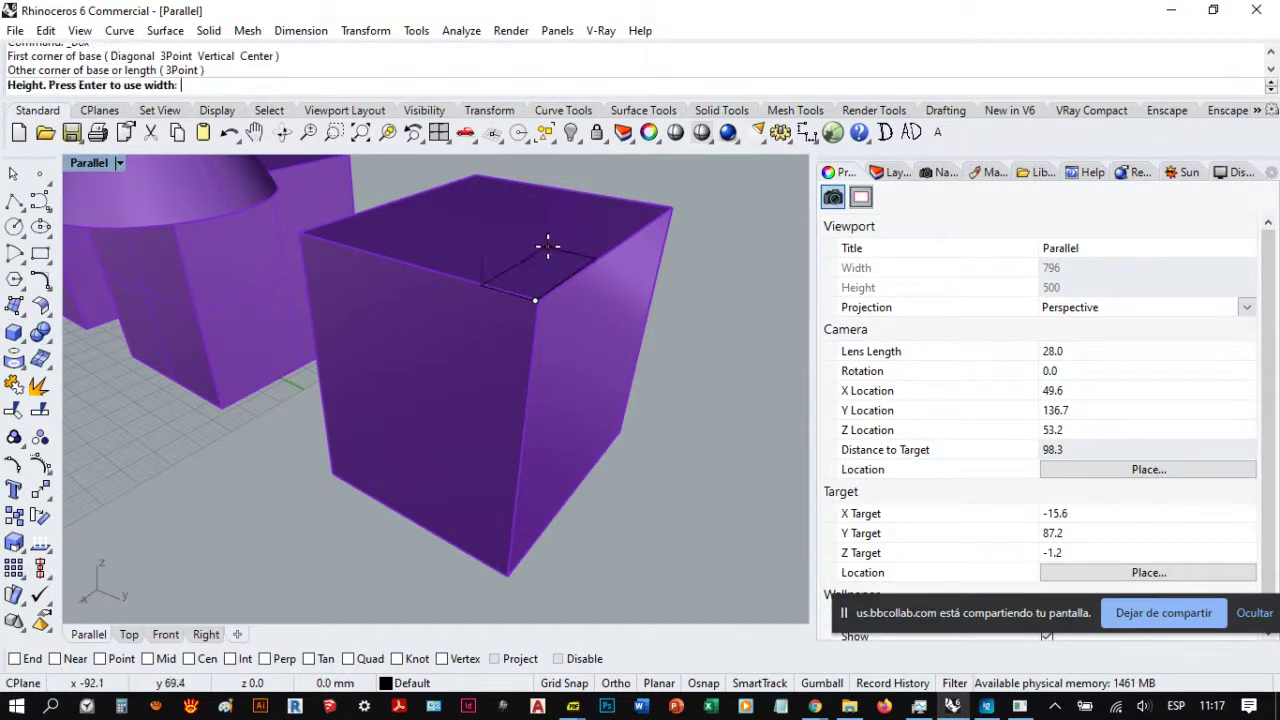
left_click(597, 174)
right_click_drag(600, 257, 703, 305)
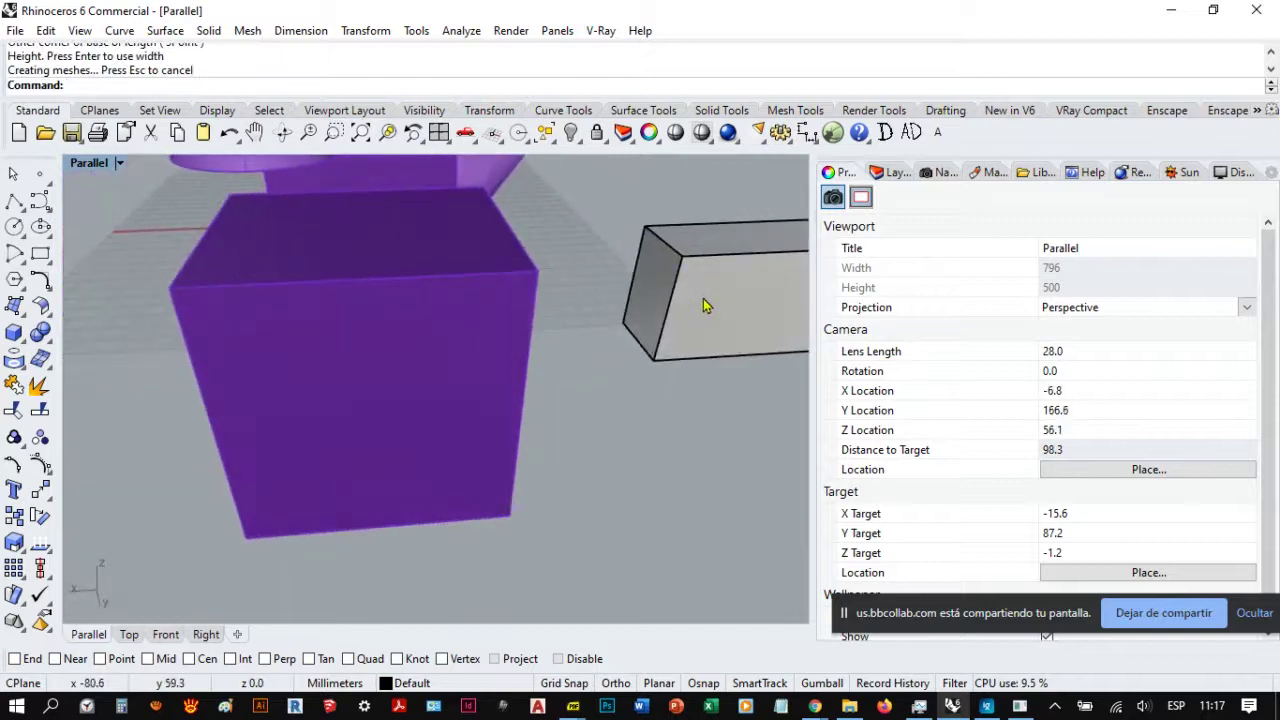
Step: Delete the small box drawn without snaps and return to a corner view of the unmodified box
left_click(703, 305)
key("Delete")
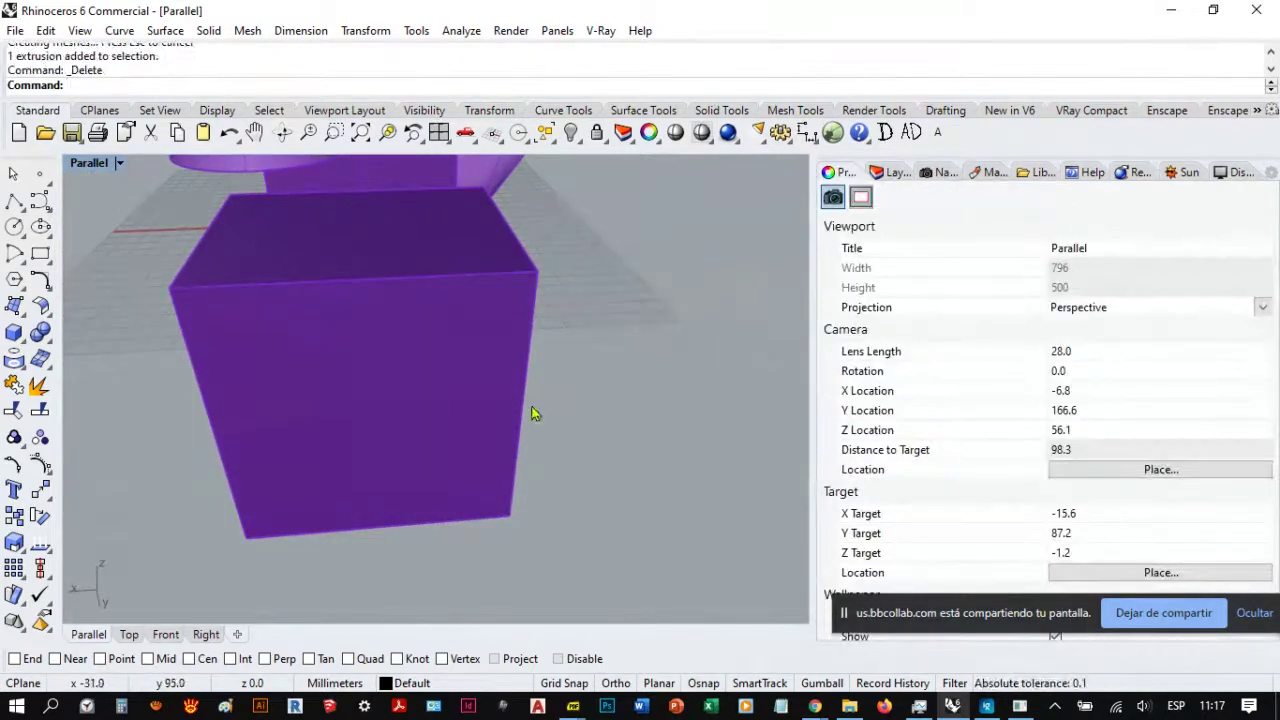
right_click_drag(533, 413, 646, 403)
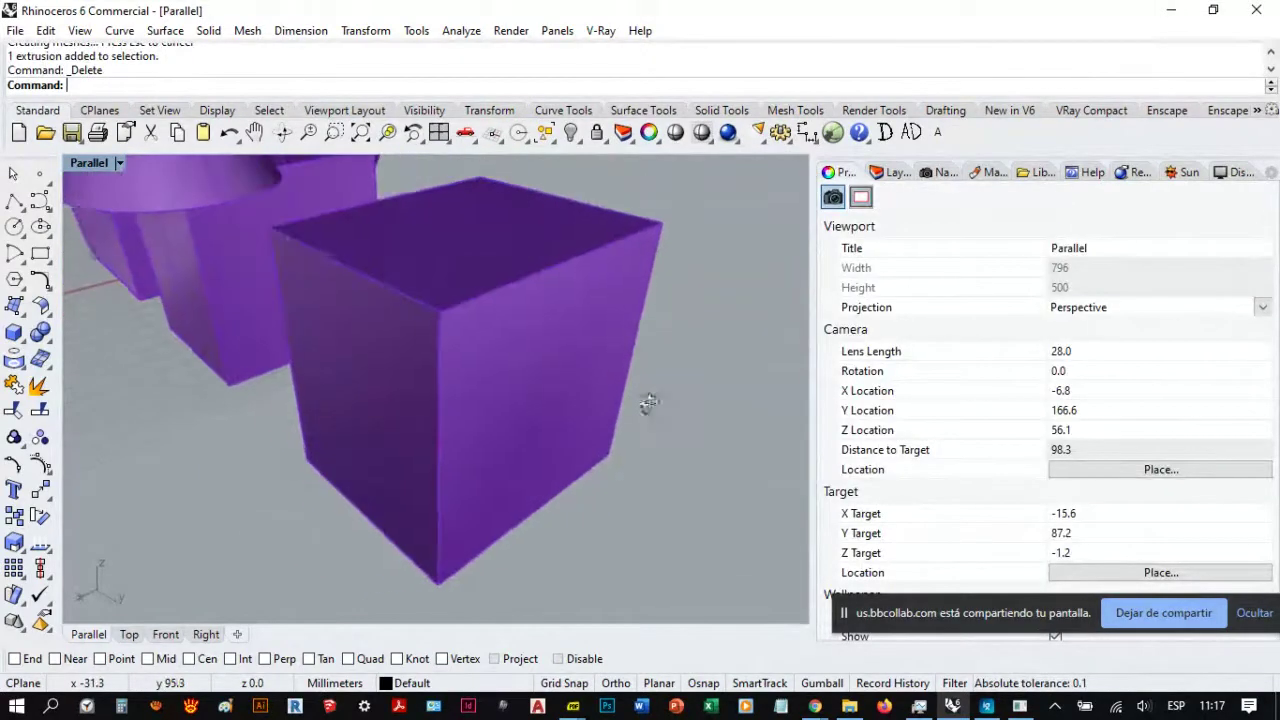
Step: Toggle the object snap controls and enable only the End snap
left_click(703, 687)
left_click(703, 687)
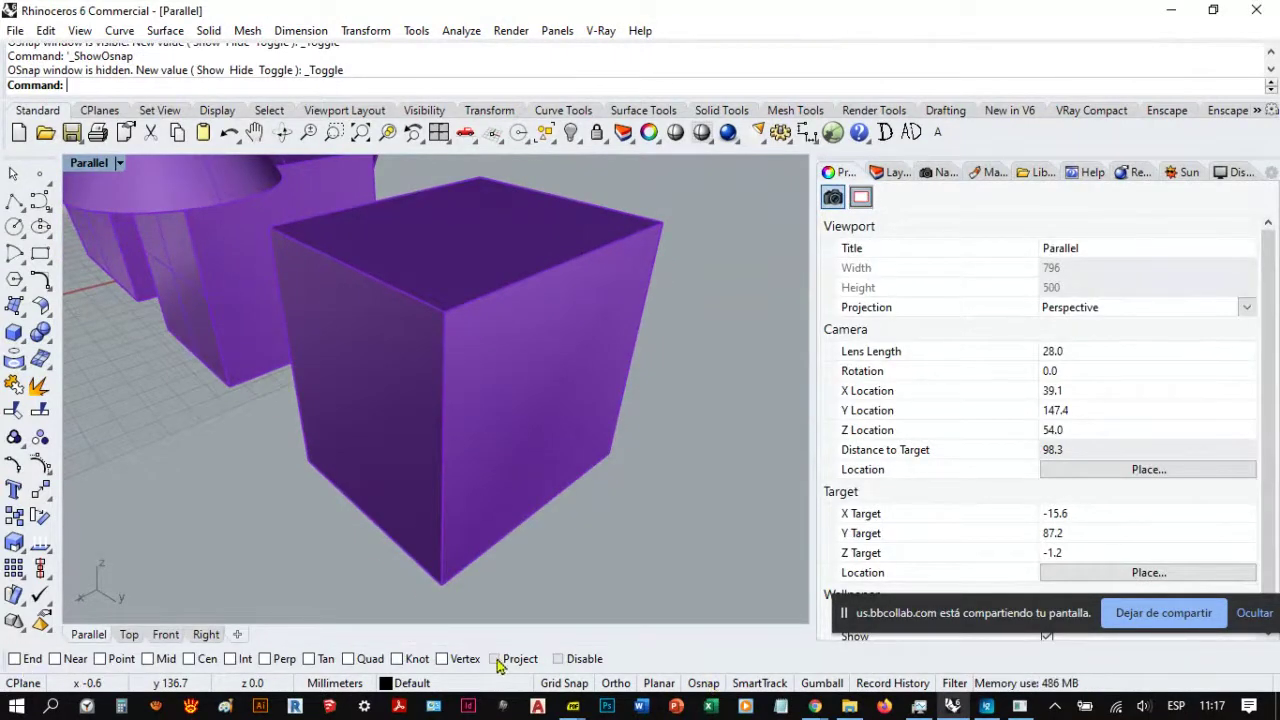
left_click(710, 686)
left_click(710, 686)
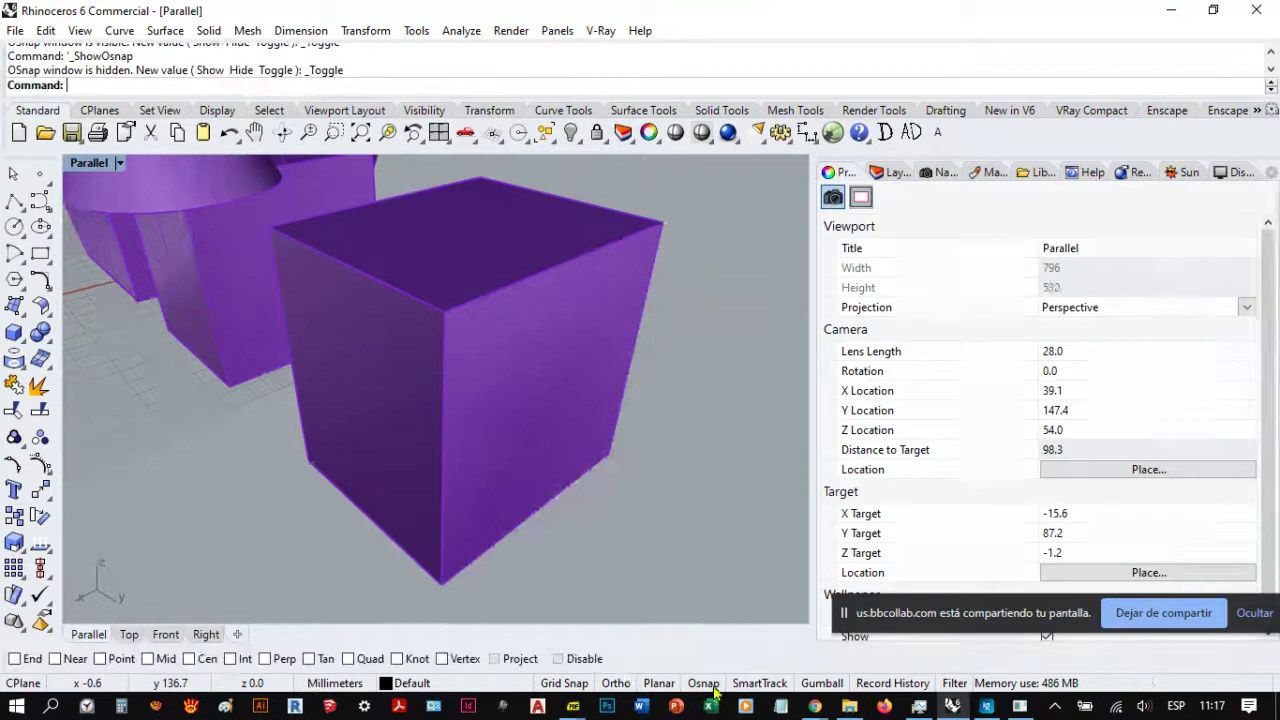
left_click(14, 660)
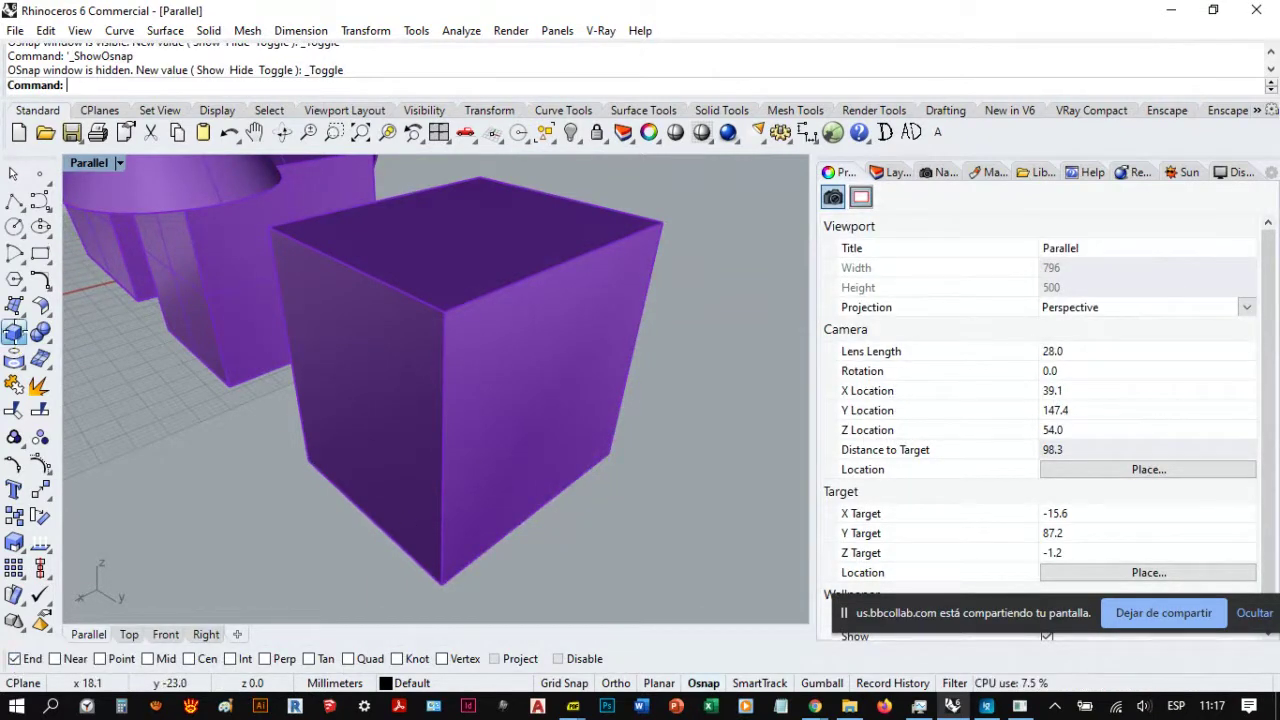
Step: Draw a small box whose first base corner snaps to the end point at the unmodified box's top corner, and check its placement
left_click(14, 336)
scroll(662, 222, "up", 5)
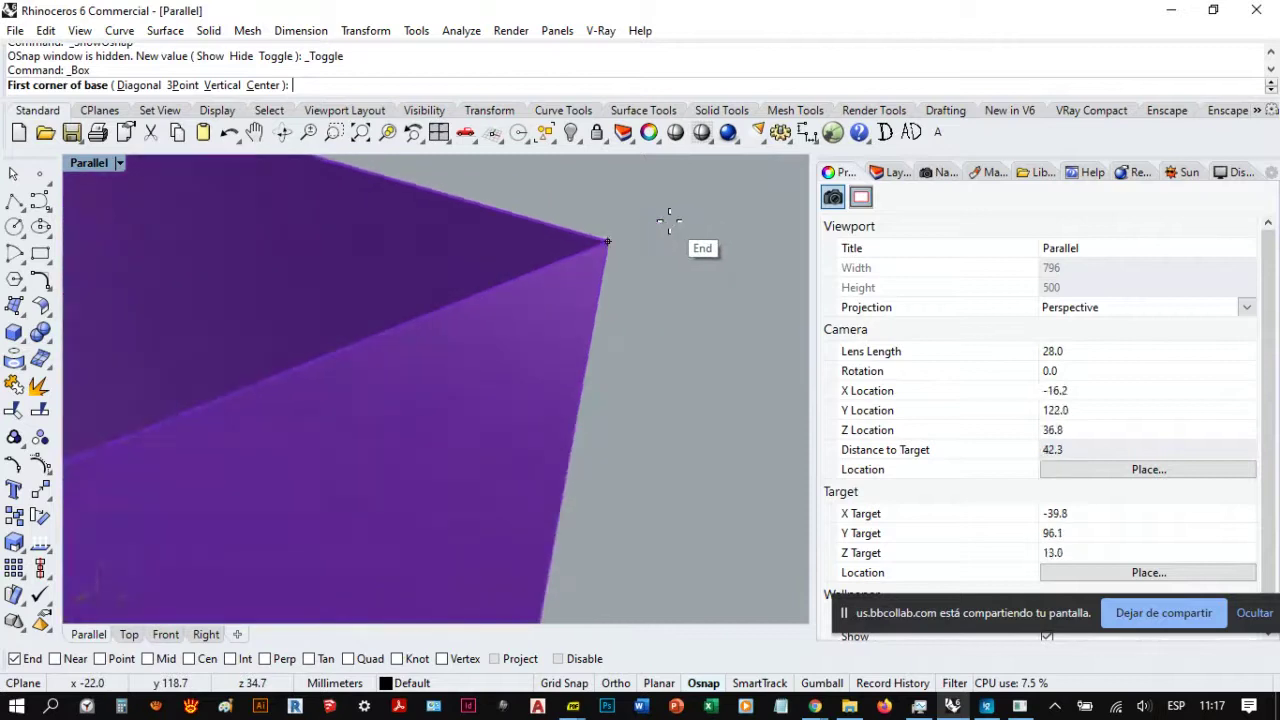
left_click(615, 272)
scroll(634, 378, "down", 3)
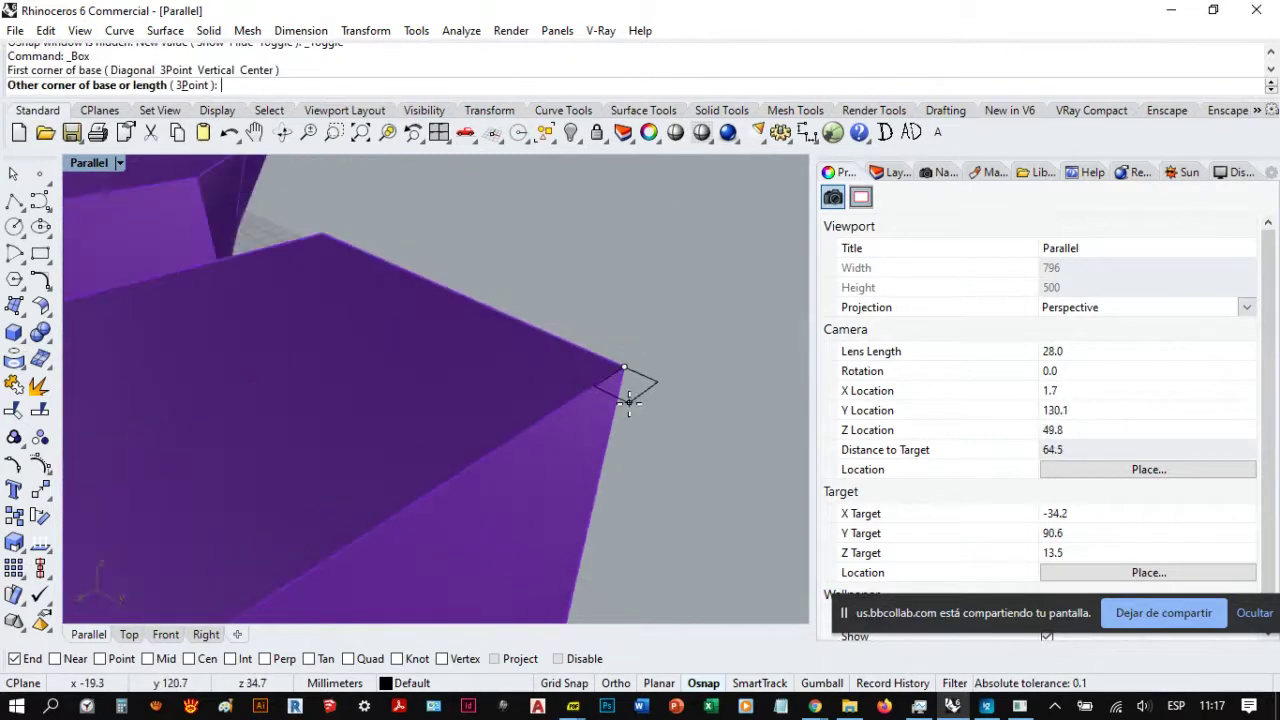
left_click(615, 290)
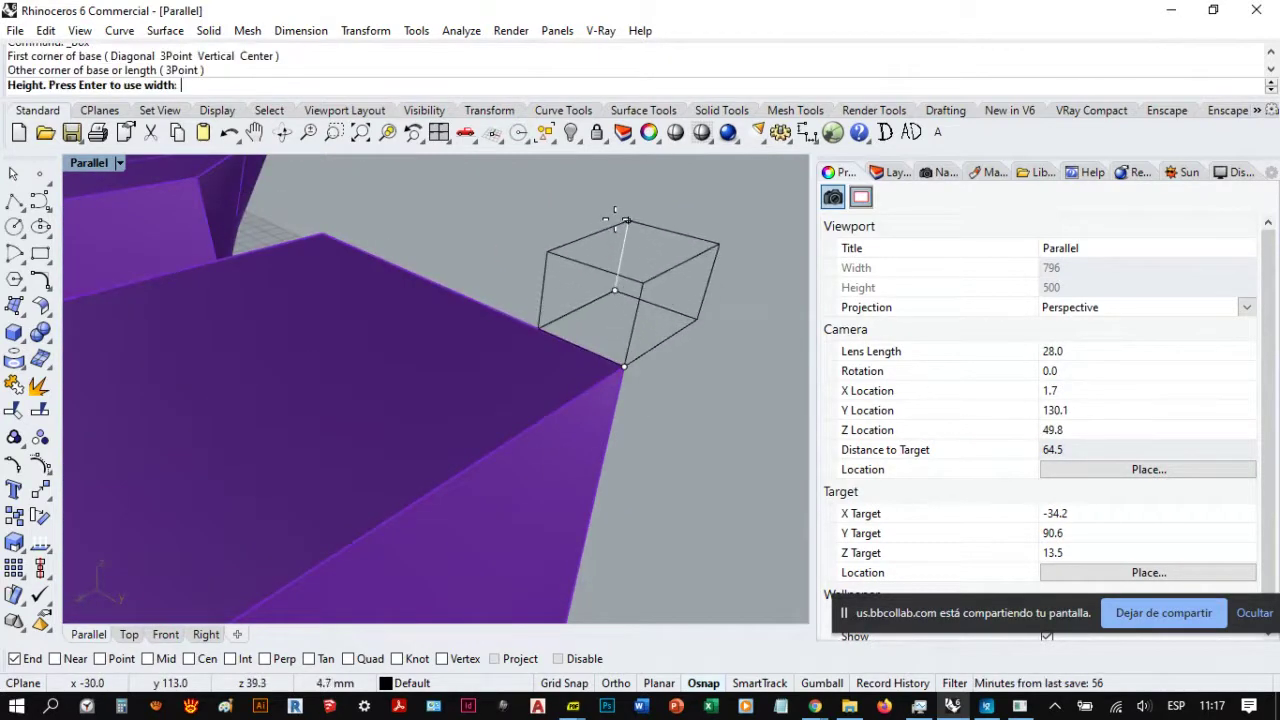
left_click(622, 256)
right_click_drag(663, 409, 609, 418)
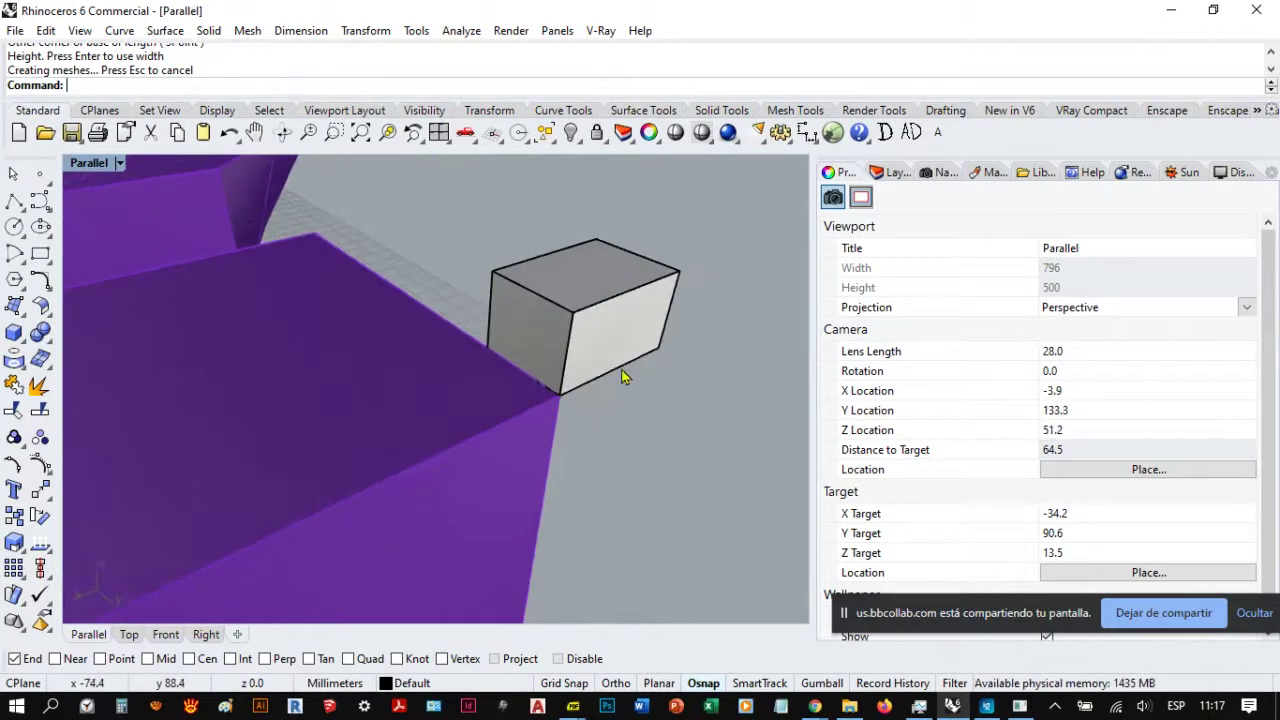
Step: Delete the small box that was snapped to the top corner
left_click(631, 329)
key("Delete")
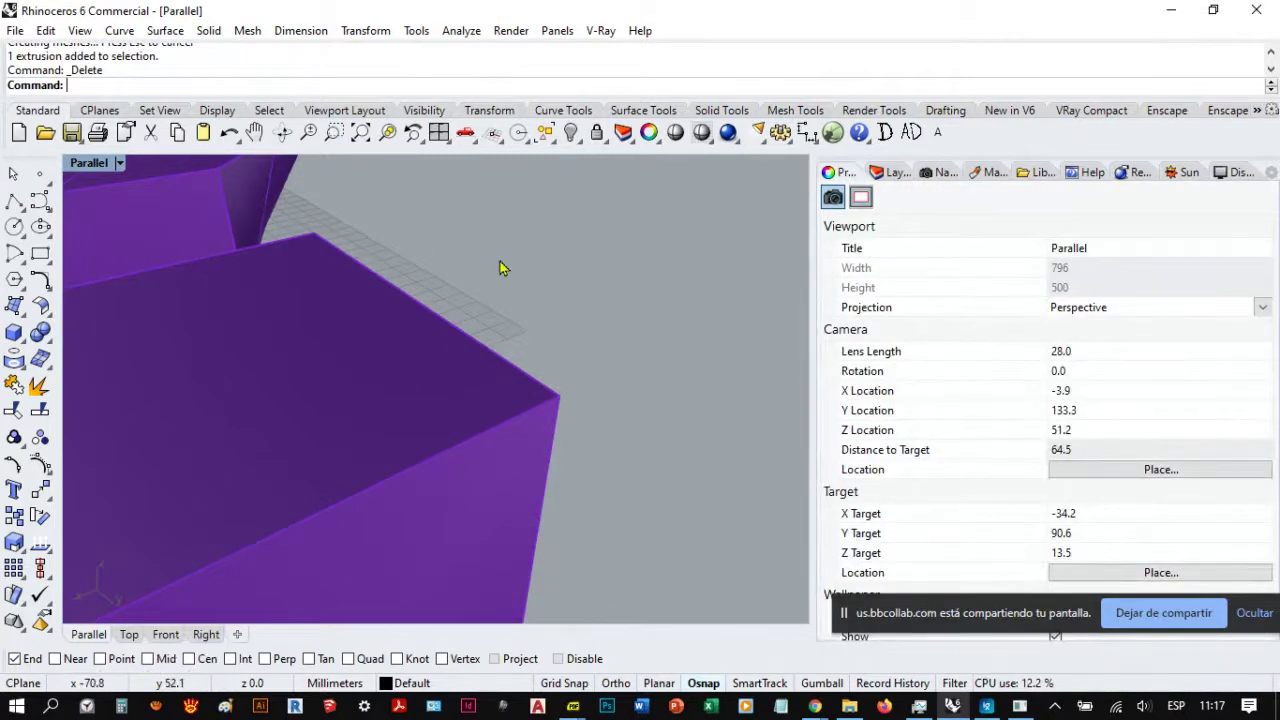
right_click_drag(503, 266, 534, 391)
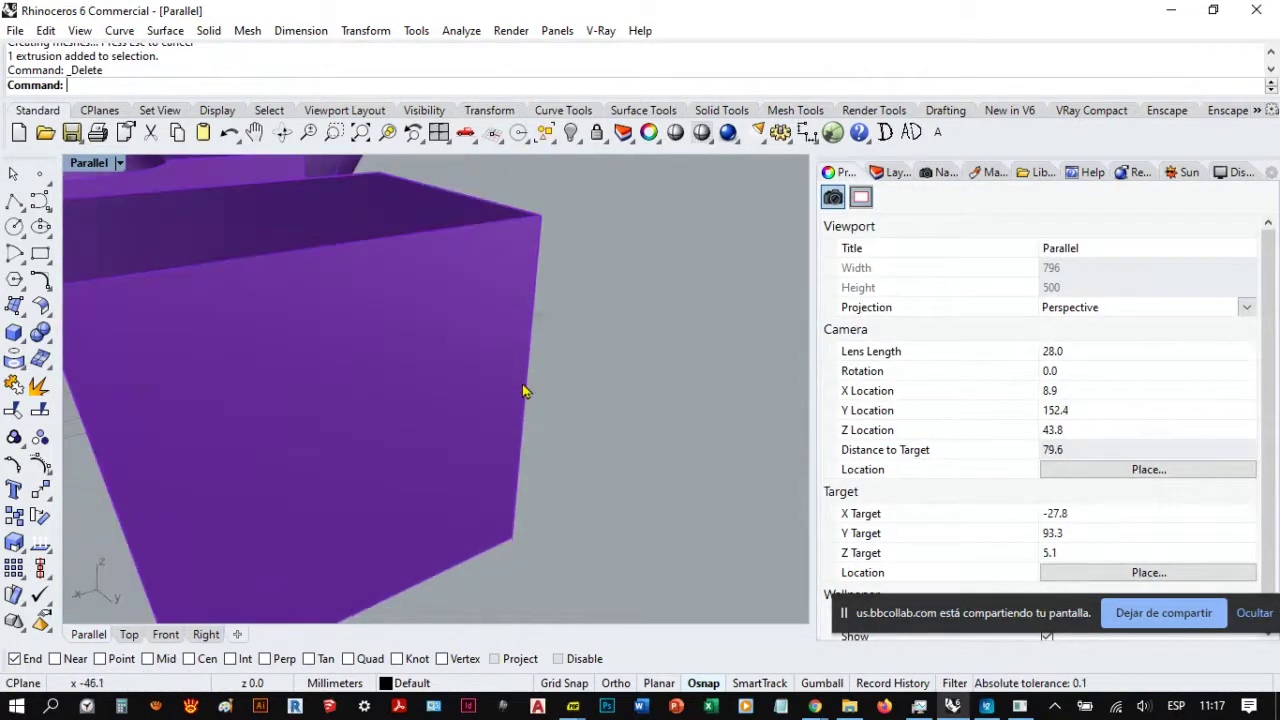
Step: With only End active, draw a box about 20 mm high starting by eye partway down the unmodified box's vertical edge, and check its position
left_click(16, 340)
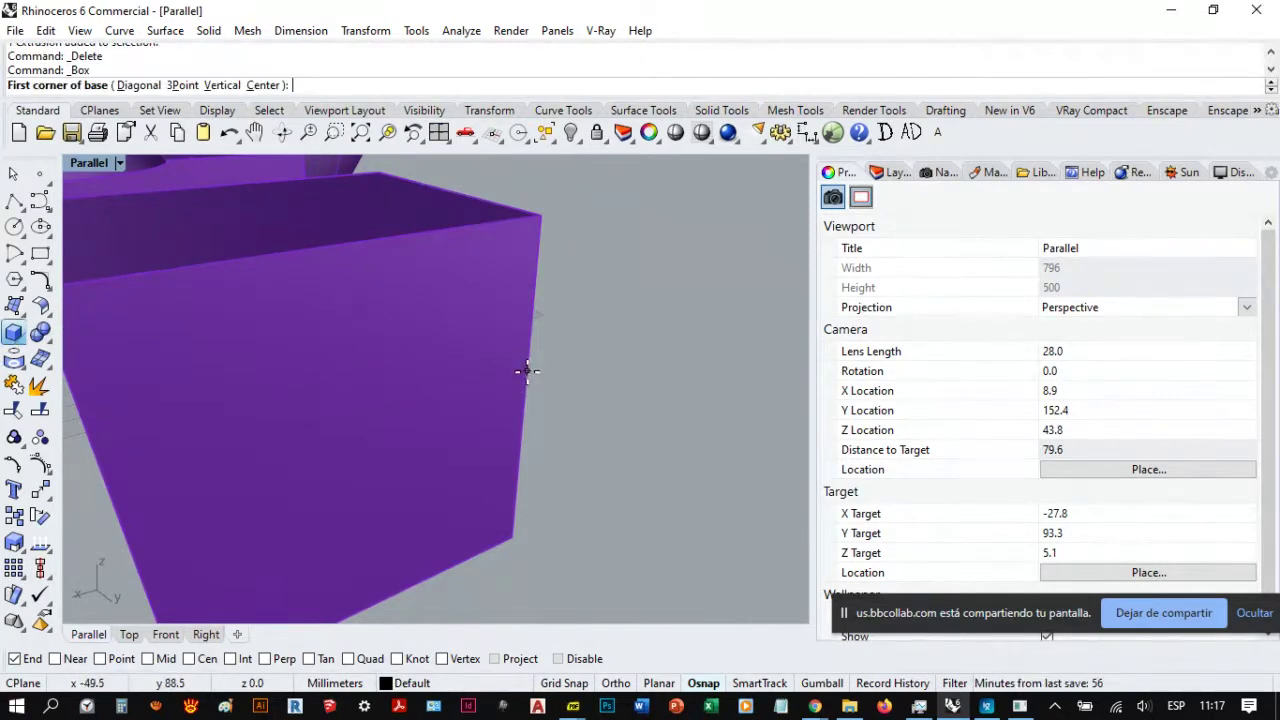
right_click_drag(527, 371, 474, 403)
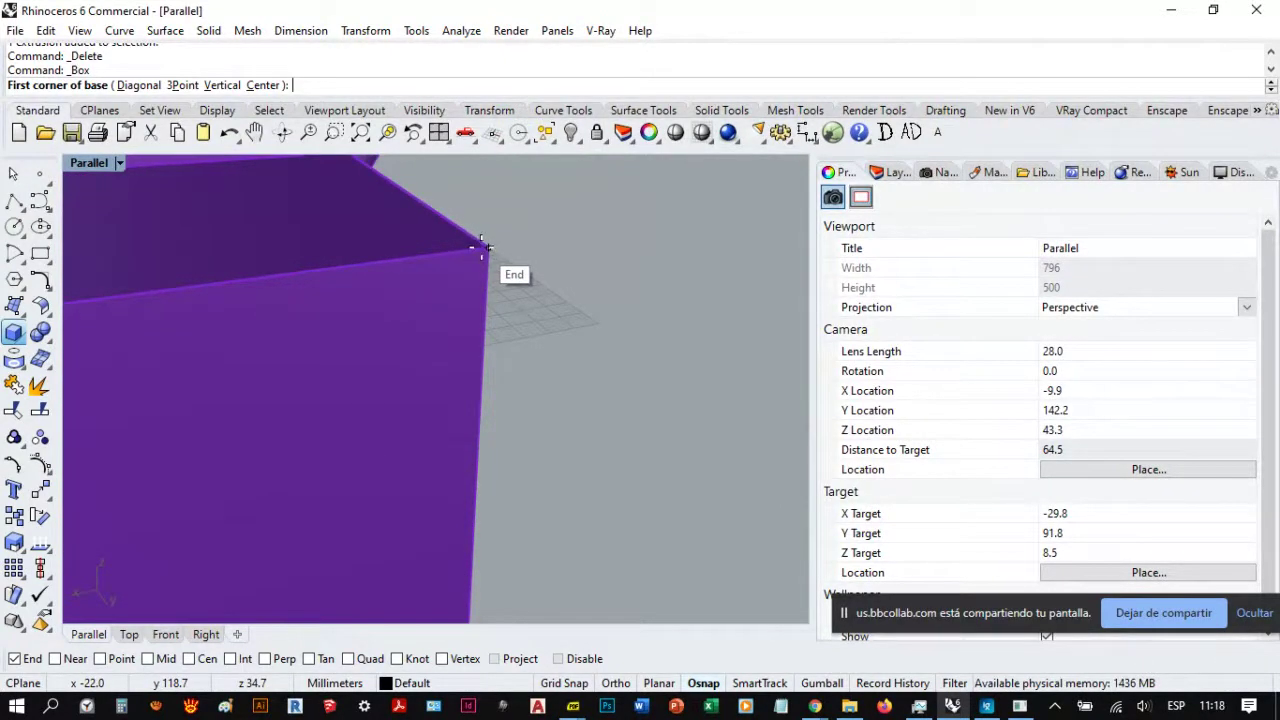
scroll(482, 247, "down", 2)
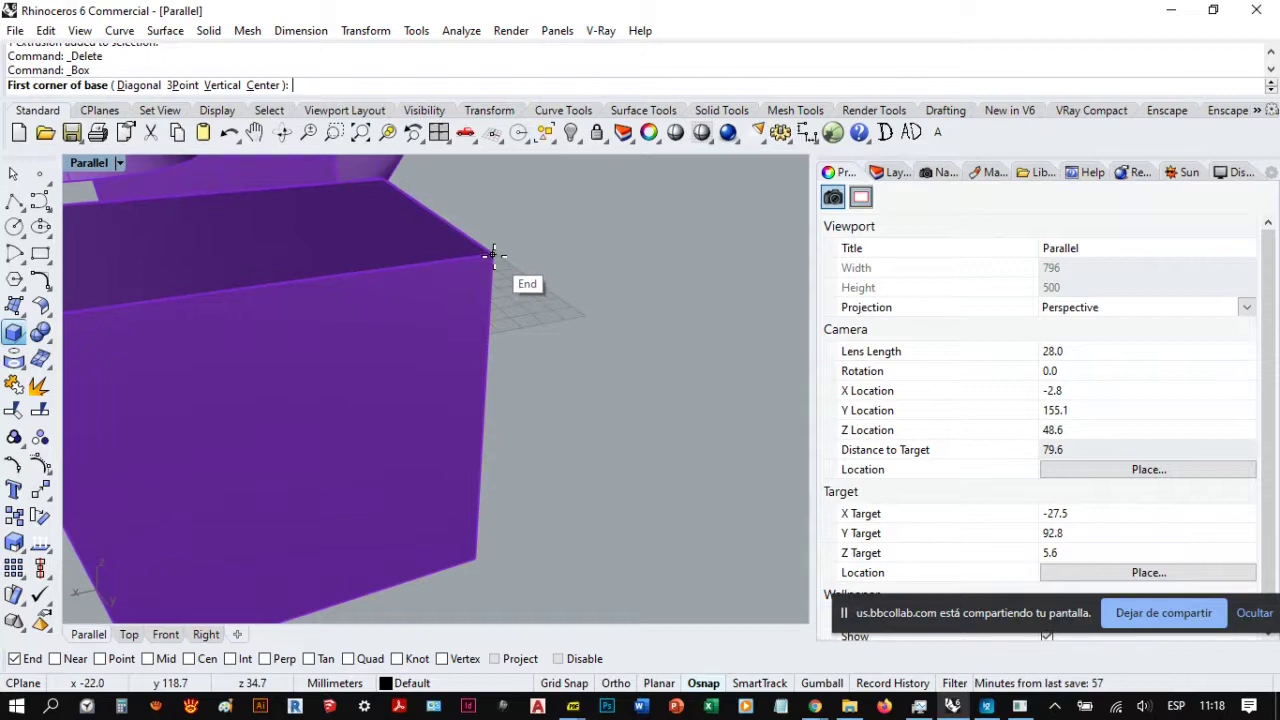
scroll(483, 308, "up", 2)
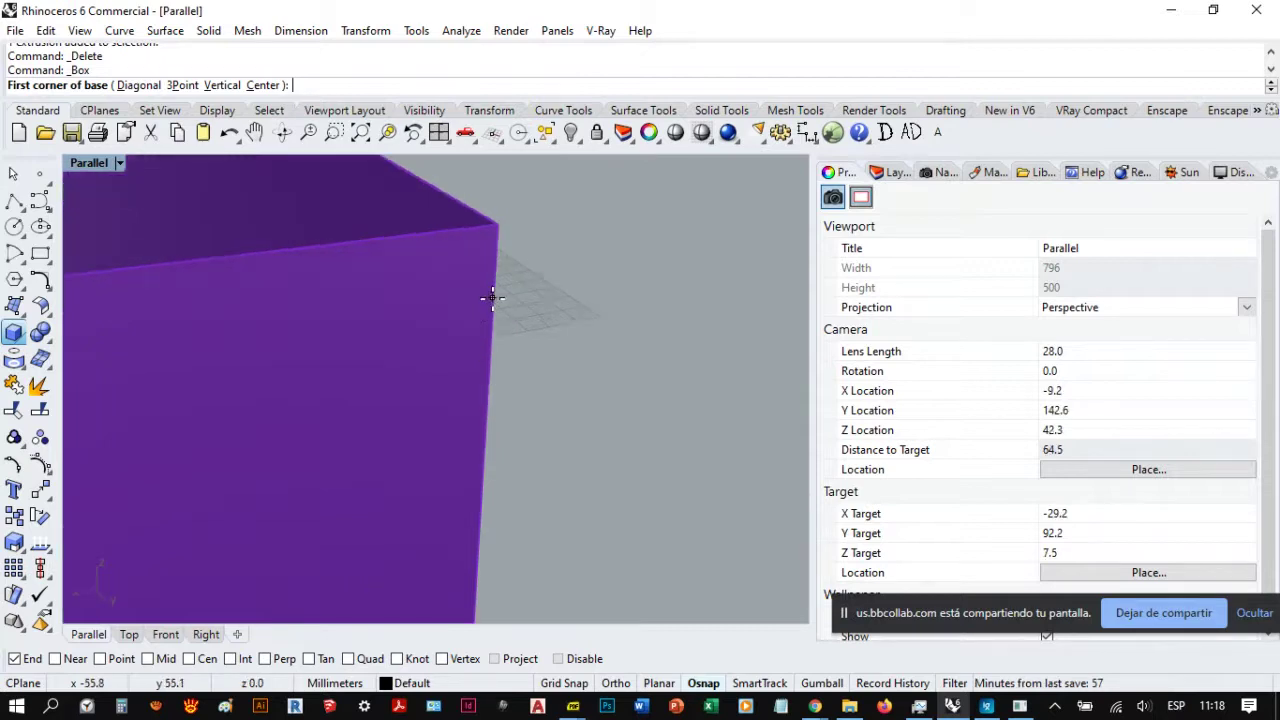
scroll(403, 340, "down", 2)
right_click_drag(403, 340, 520, 331)
scroll(499, 349, "up", 1)
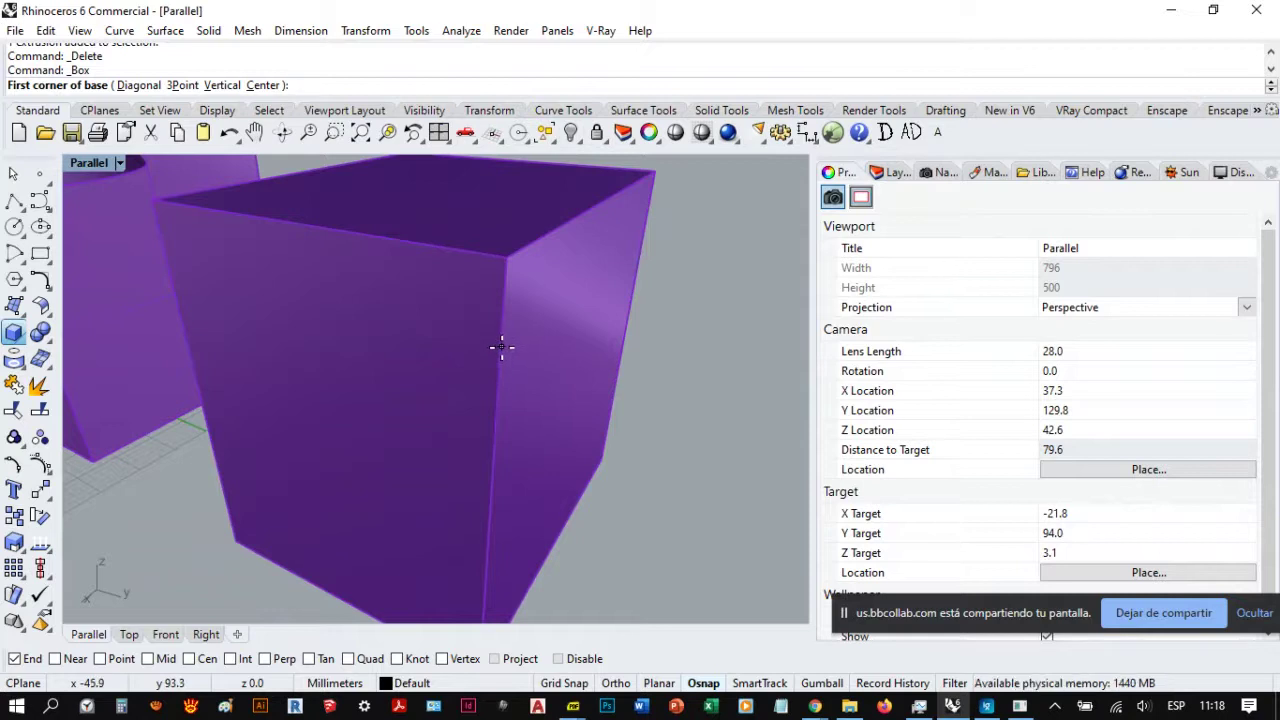
left_click(502, 347)
left_click(428, 300)
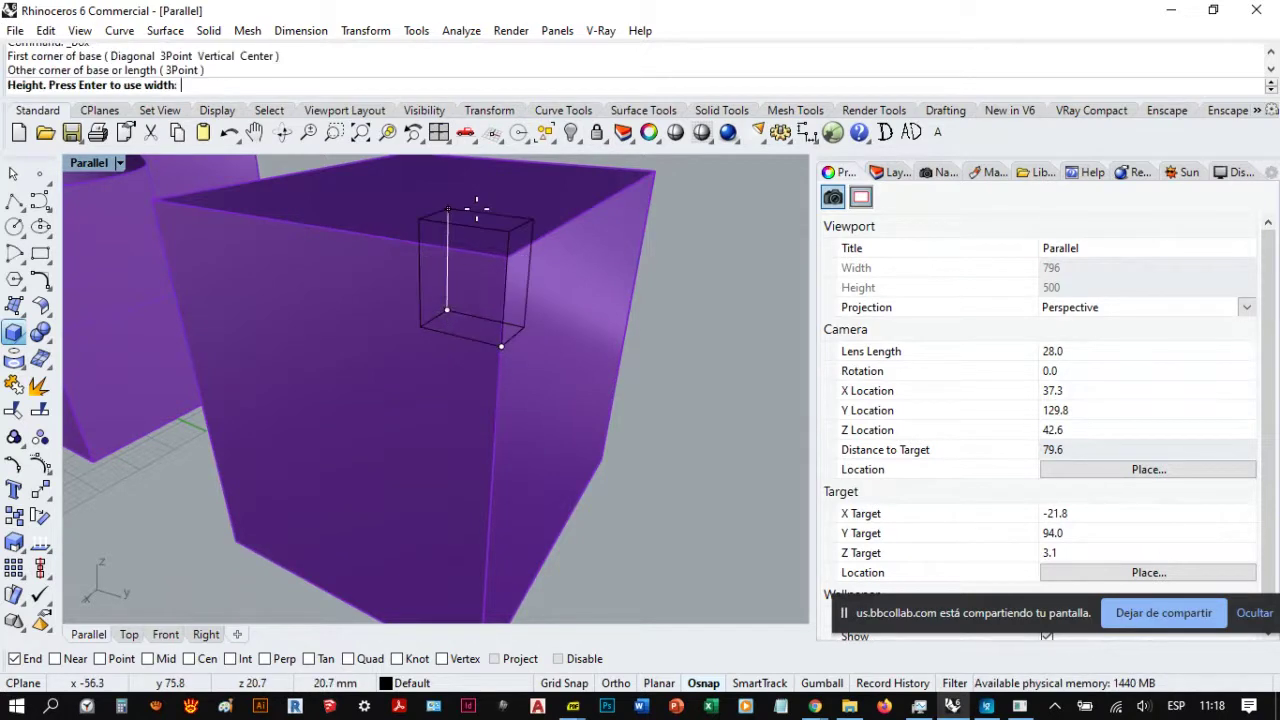
left_click(457, 214)
right_click_drag(510, 330, 520, 303)
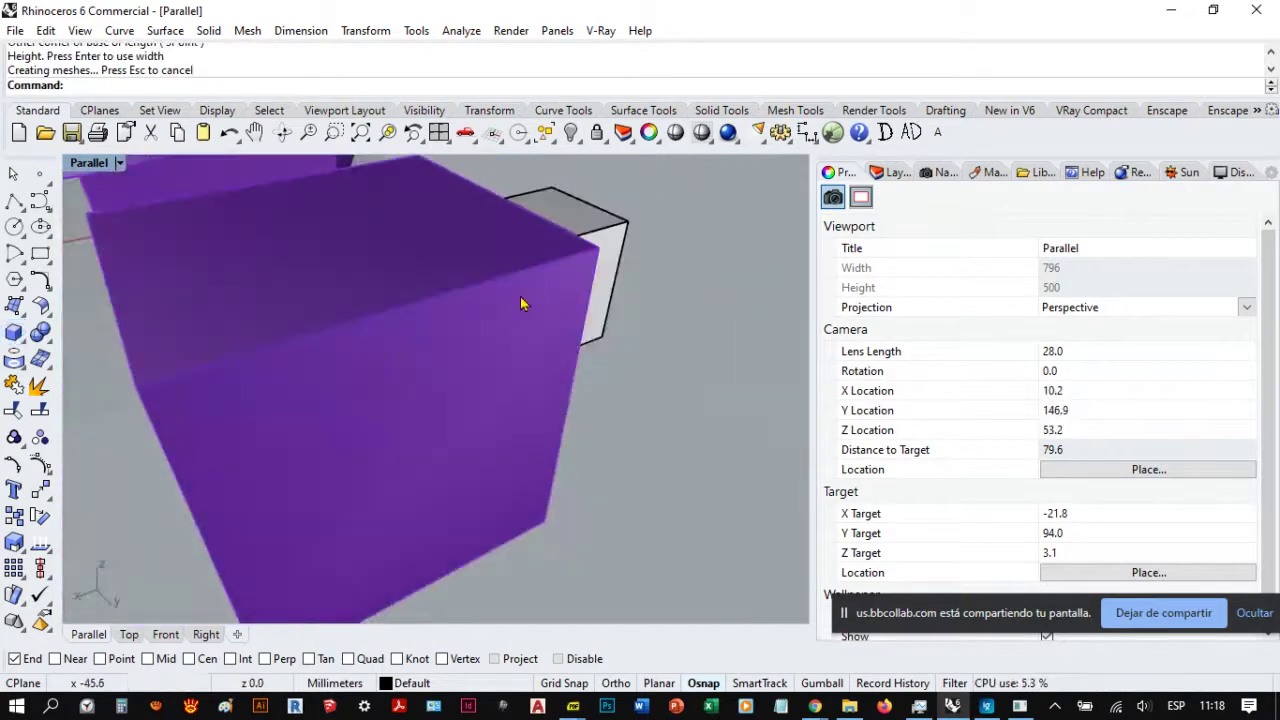
Step: Delete the box started by eye on the vertical edge
left_click(584, 231)
key("Delete")
right_click_drag(634, 311, 500, 334)
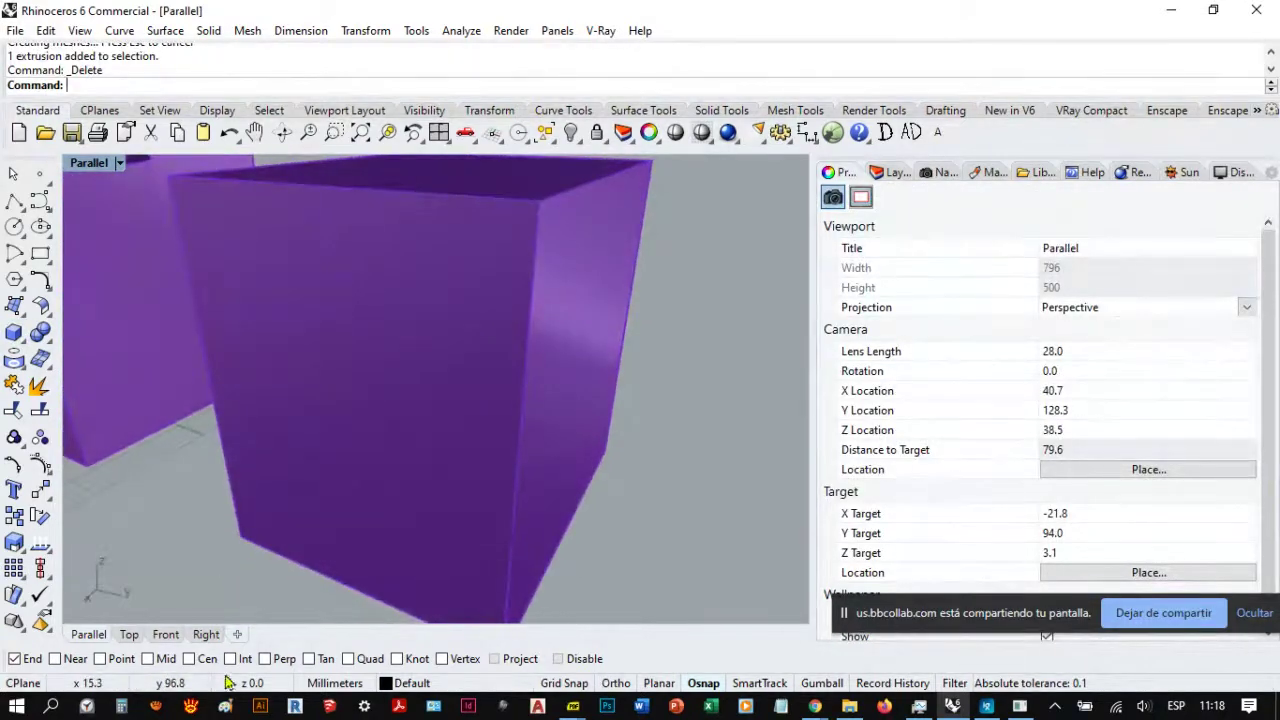
Step: Enable the Near, Int and Mid object snaps in addition to End
left_click(55, 660)
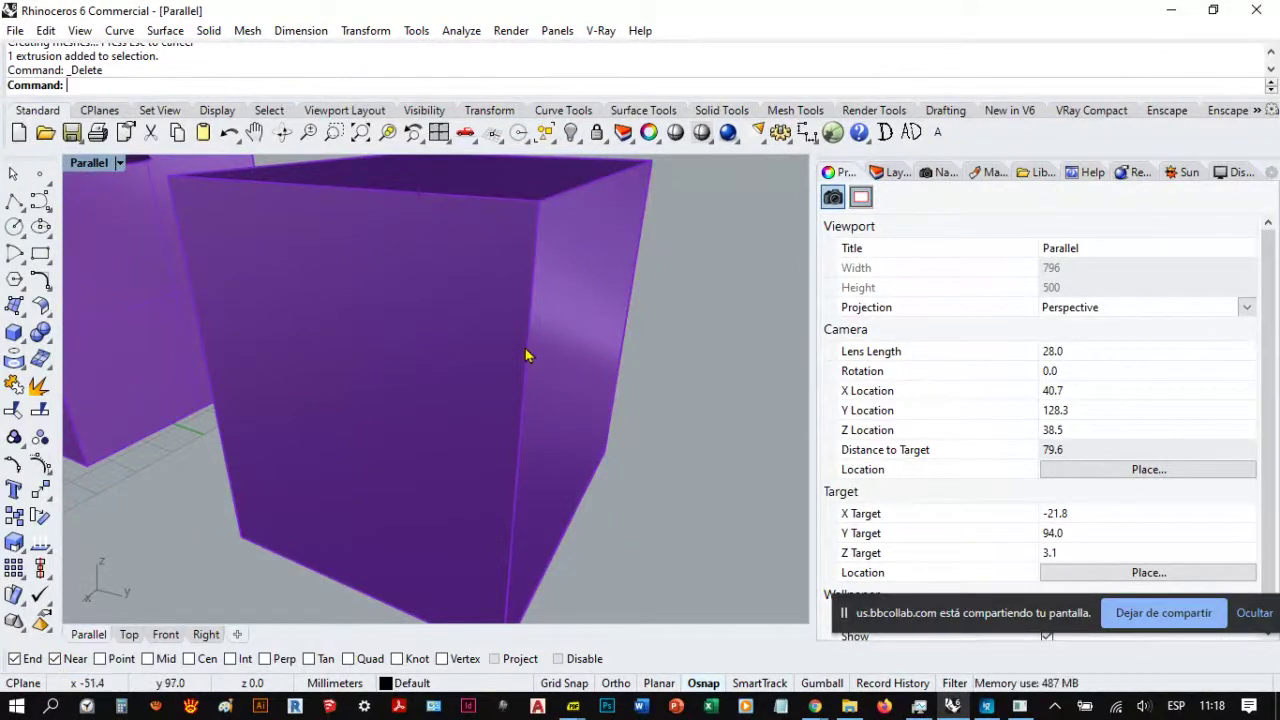
left_click(237, 662)
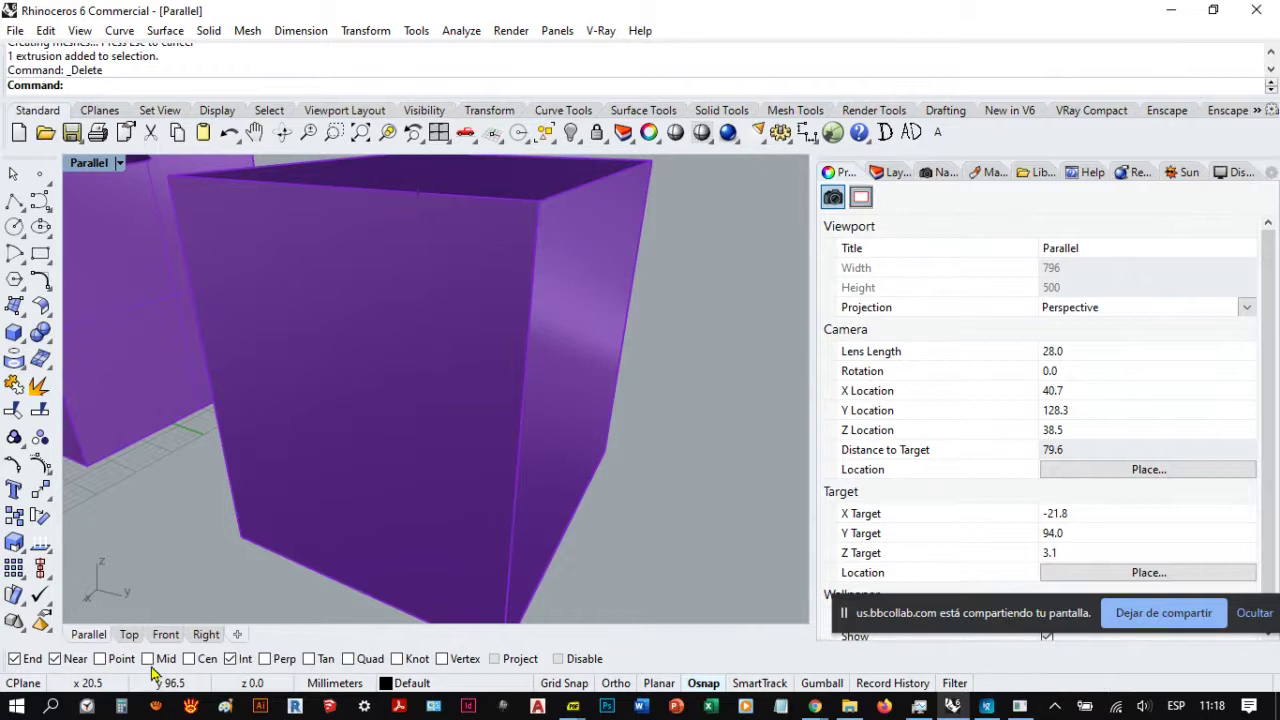
left_click(148, 664)
right_click_drag(370, 536, 371, 471)
scroll(371, 471, "down", 2)
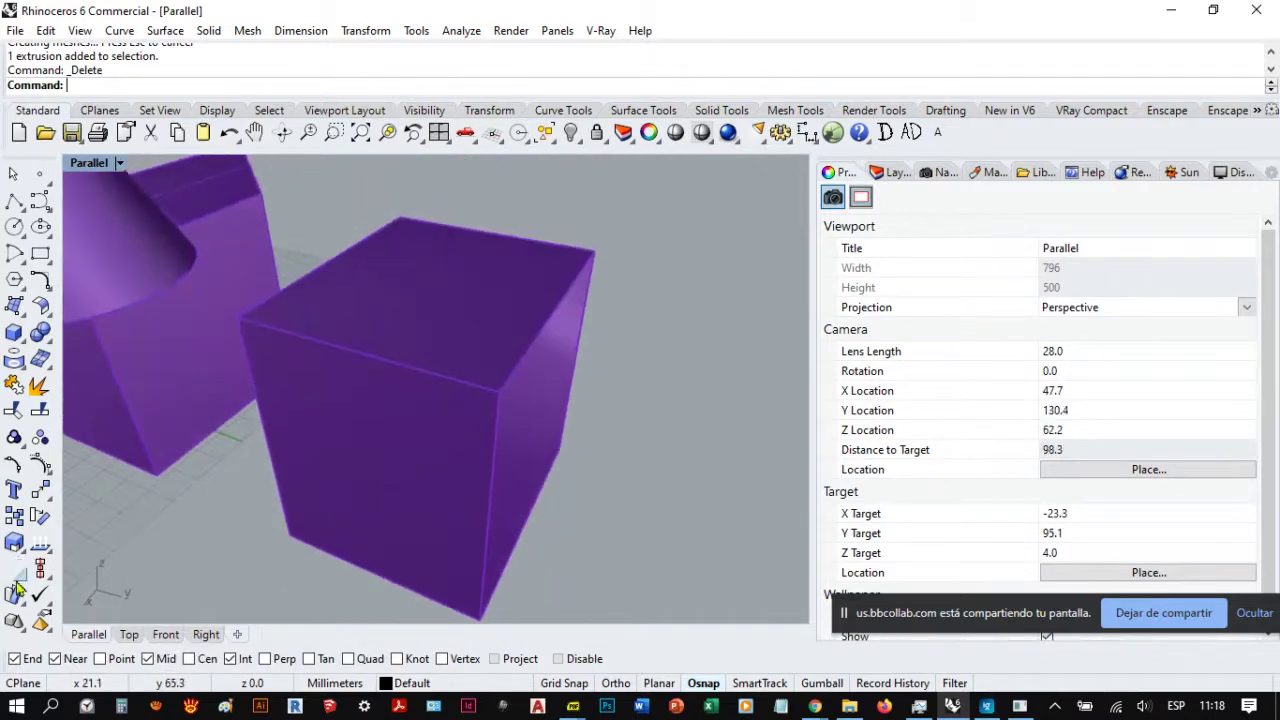
Step: Draw a box starting at the midpoint of the unmodified box's front vertical edge and rising to that edge's top corner, and select it
left_click(38, 411)
right_click_drag(674, 397, 551, 357)
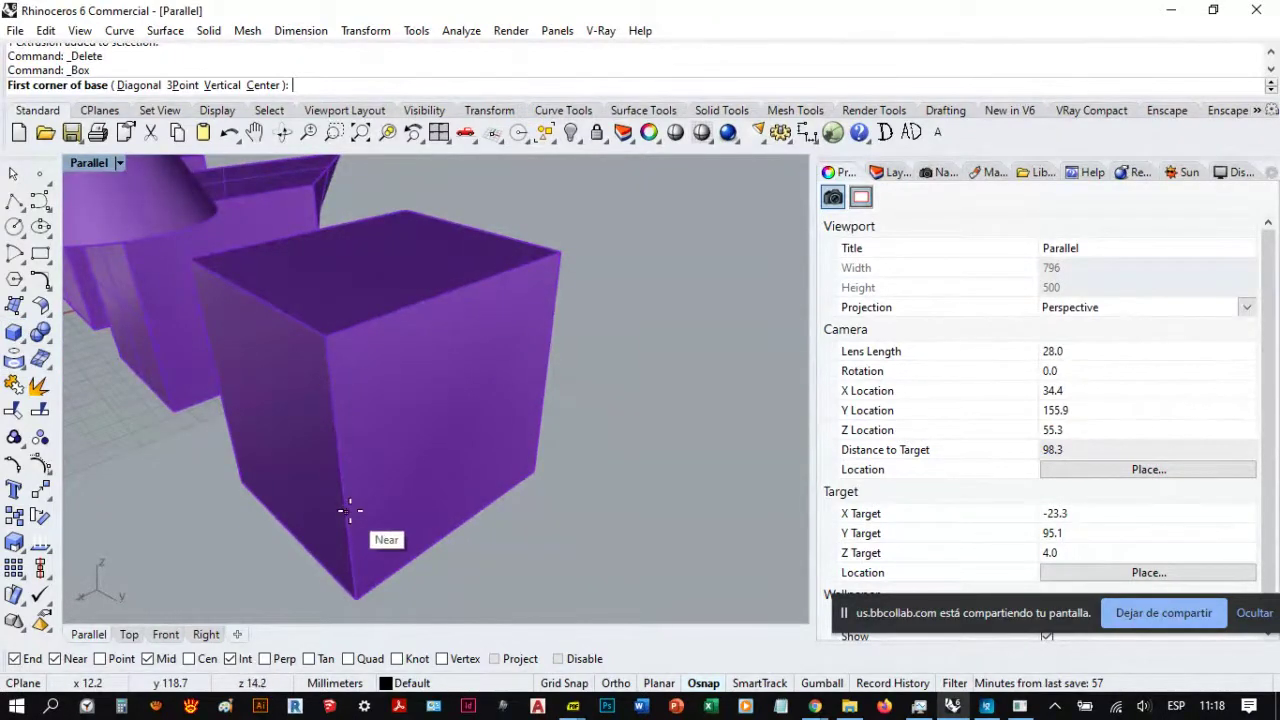
scroll(352, 540, "up", 3)
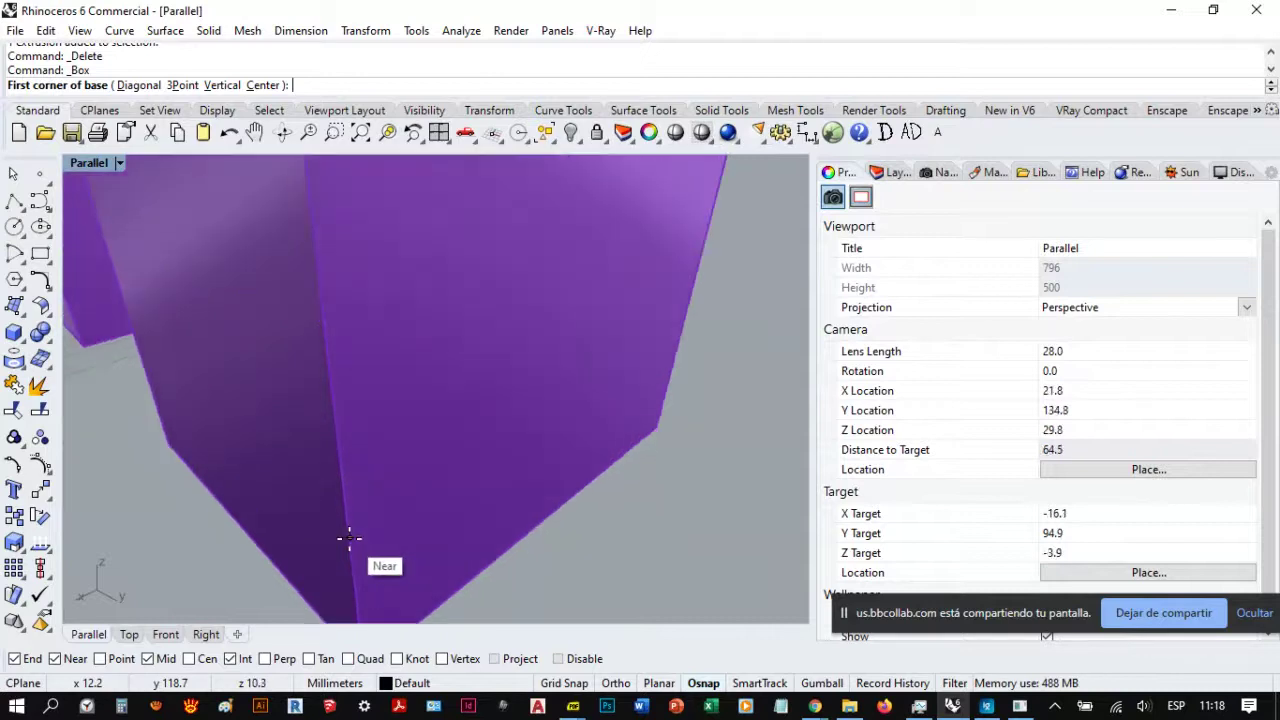
right_click_drag(349, 540, 371, 520)
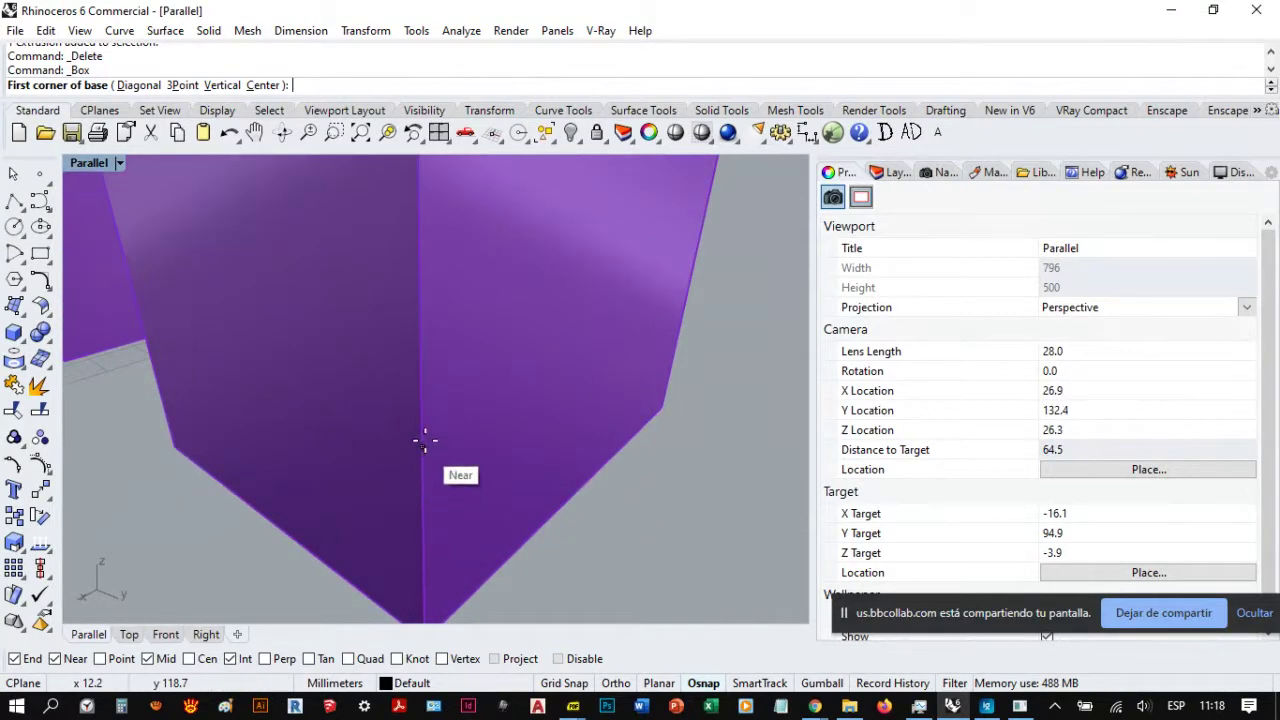
scroll(414, 515, "down", 2)
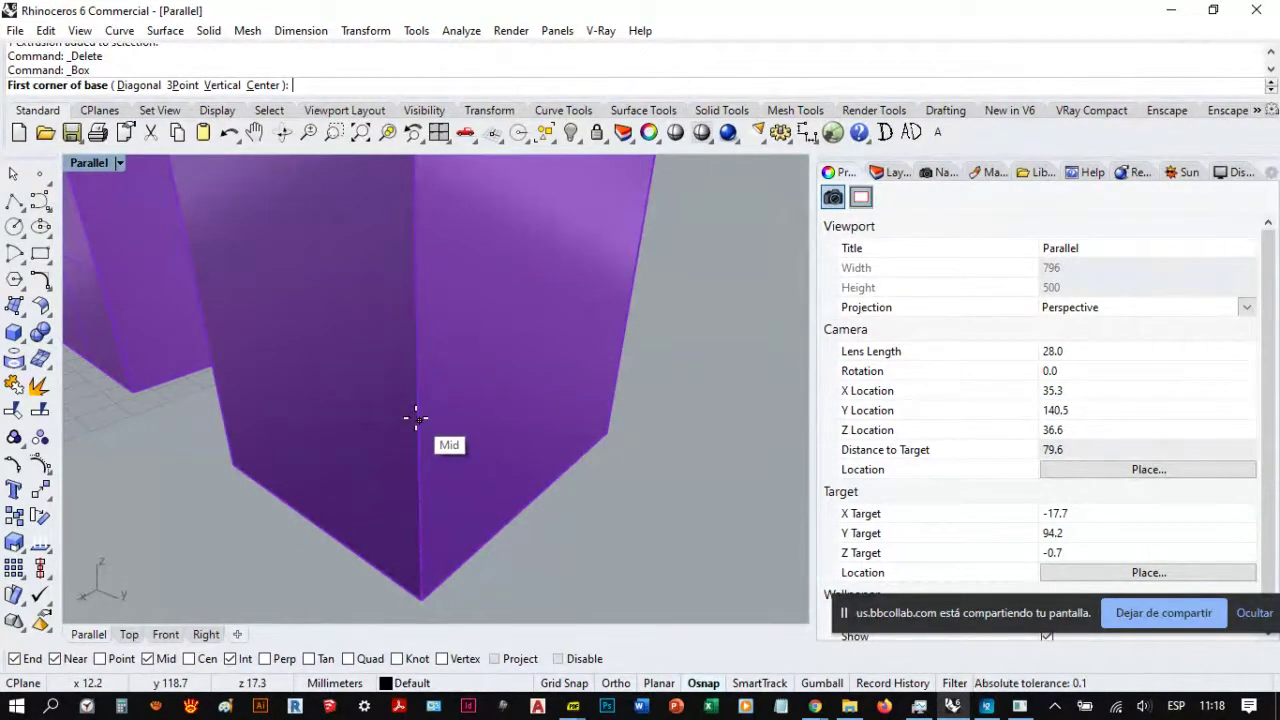
left_click(416, 418)
scroll(520, 443, "down", 2)
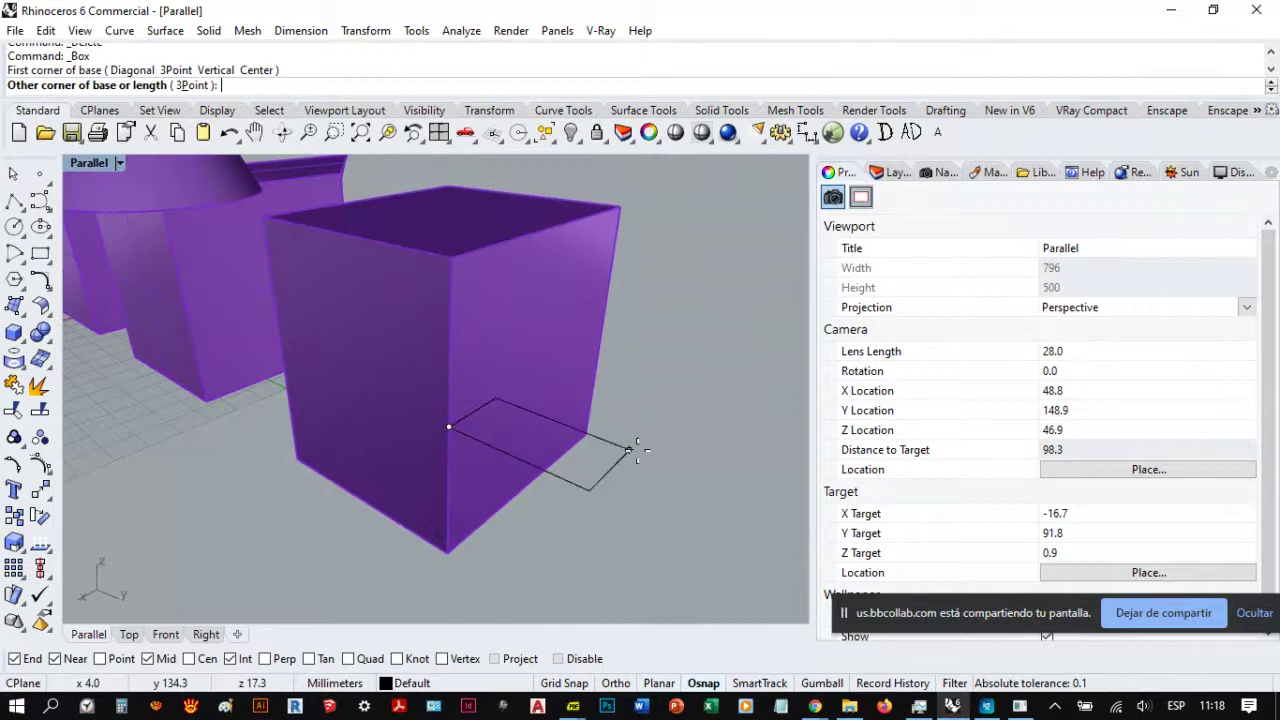
left_click(683, 412)
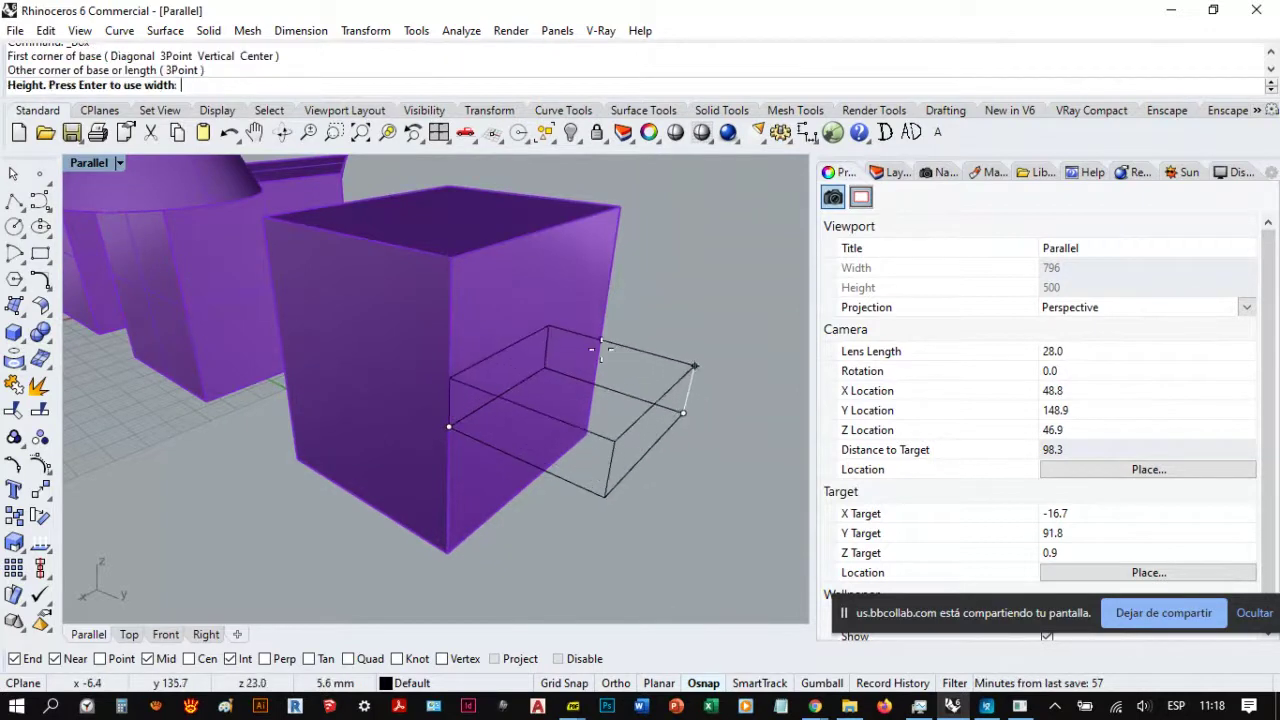
left_click(455, 262)
right_click_drag(457, 300, 403, 466)
left_click(586, 457)
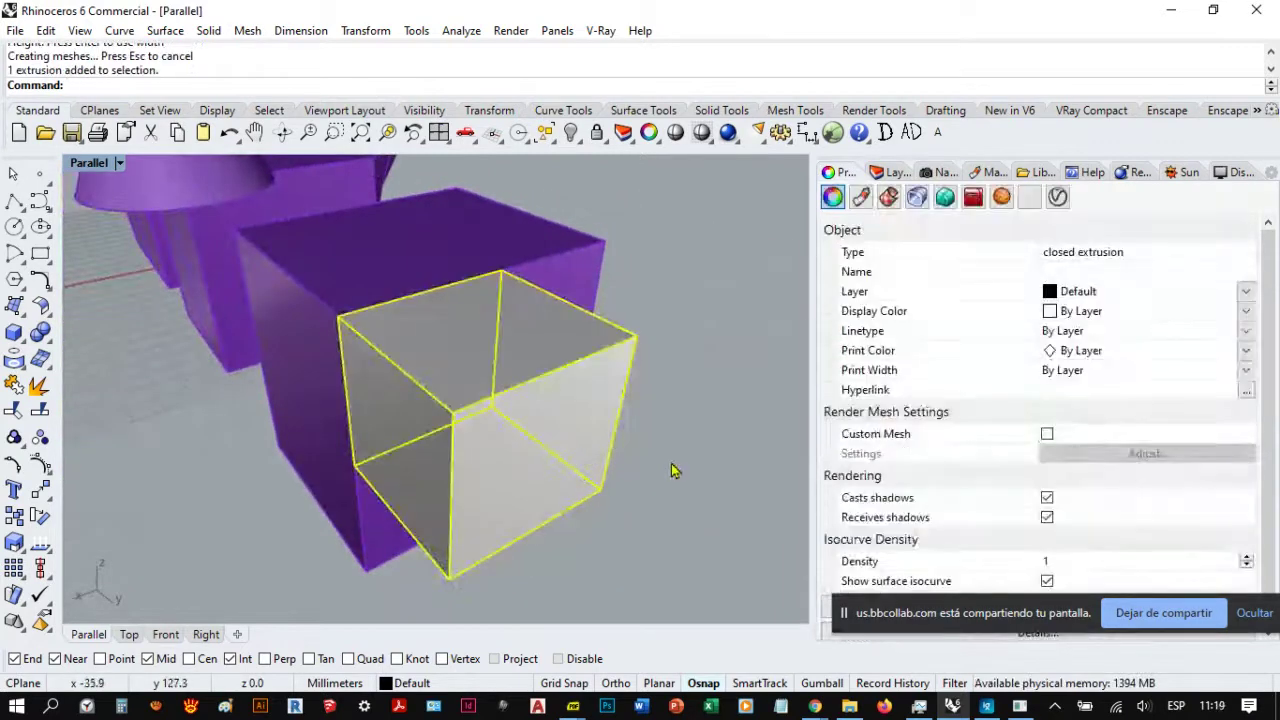
Step: Delete the selected box drawn from the front edge's midpoint
key("Delete")
right_click_drag(666, 474, 620, 440)
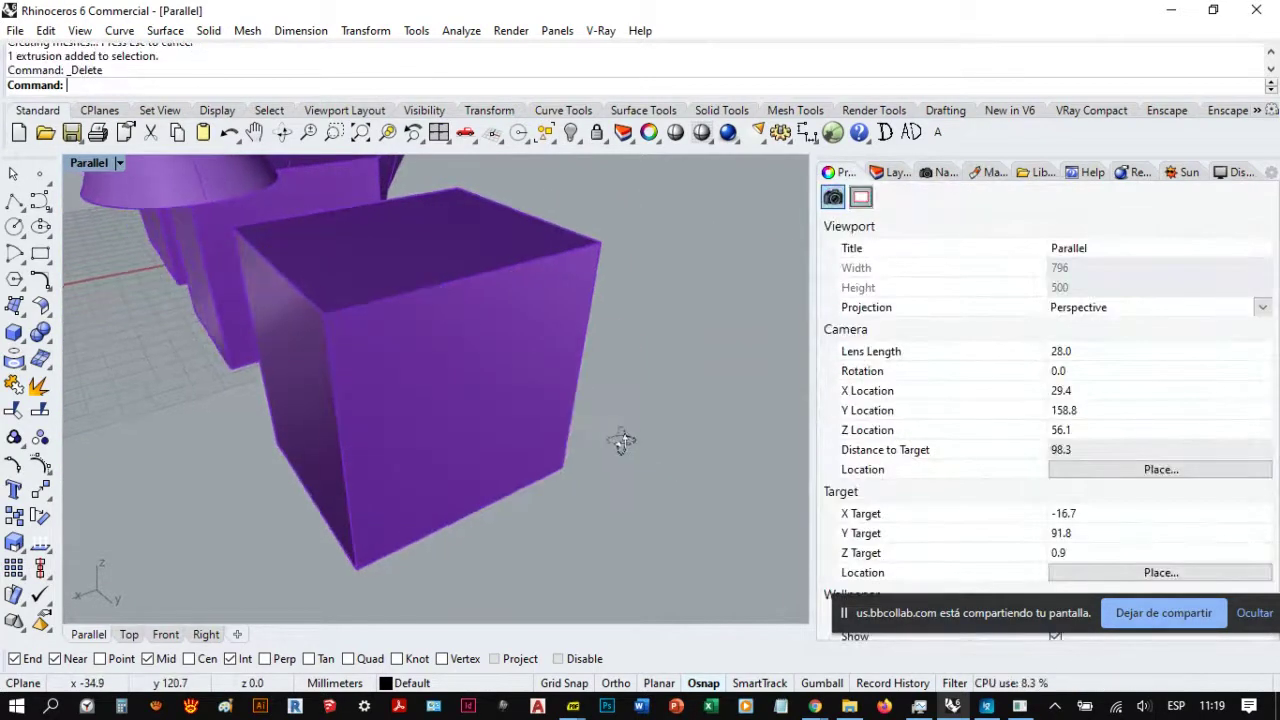
Step: Draw a box by eye in the empty space just outside the unmodified box's outer upper corner, and select it to check its position
scroll(571, 251, "up", 3)
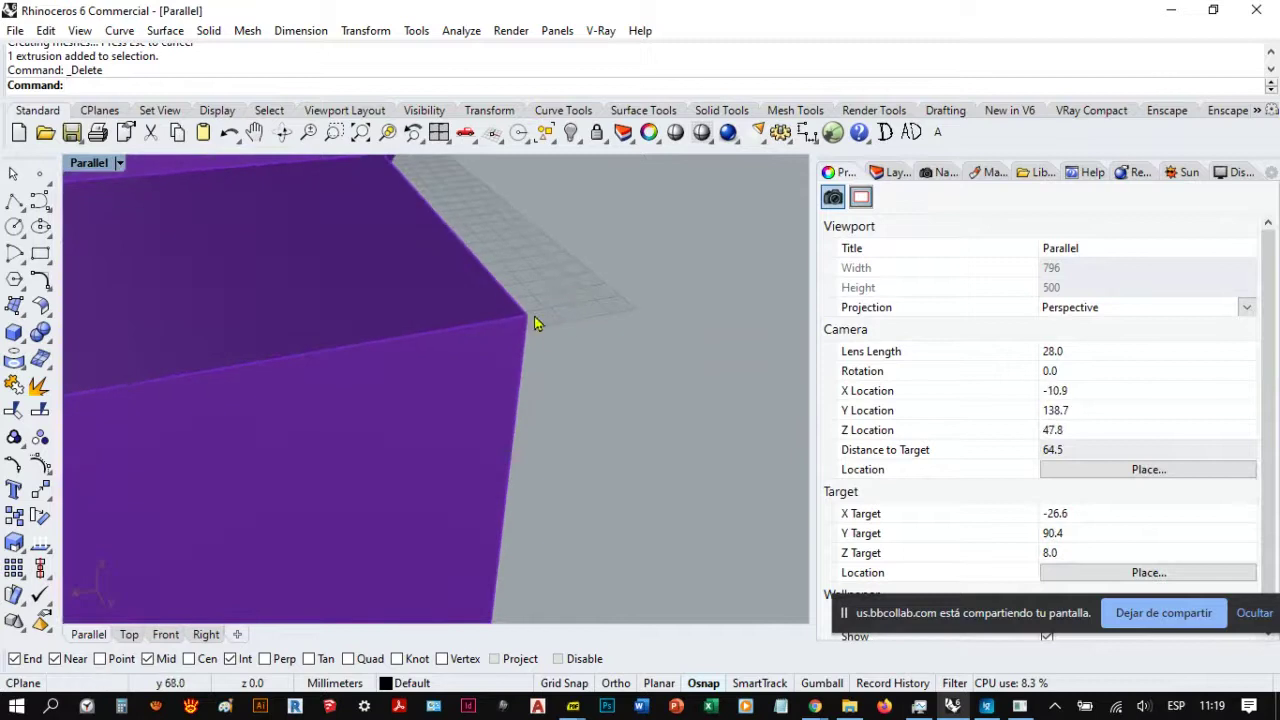
left_click(13, 337)
scroll(527, 315, "down", 4)
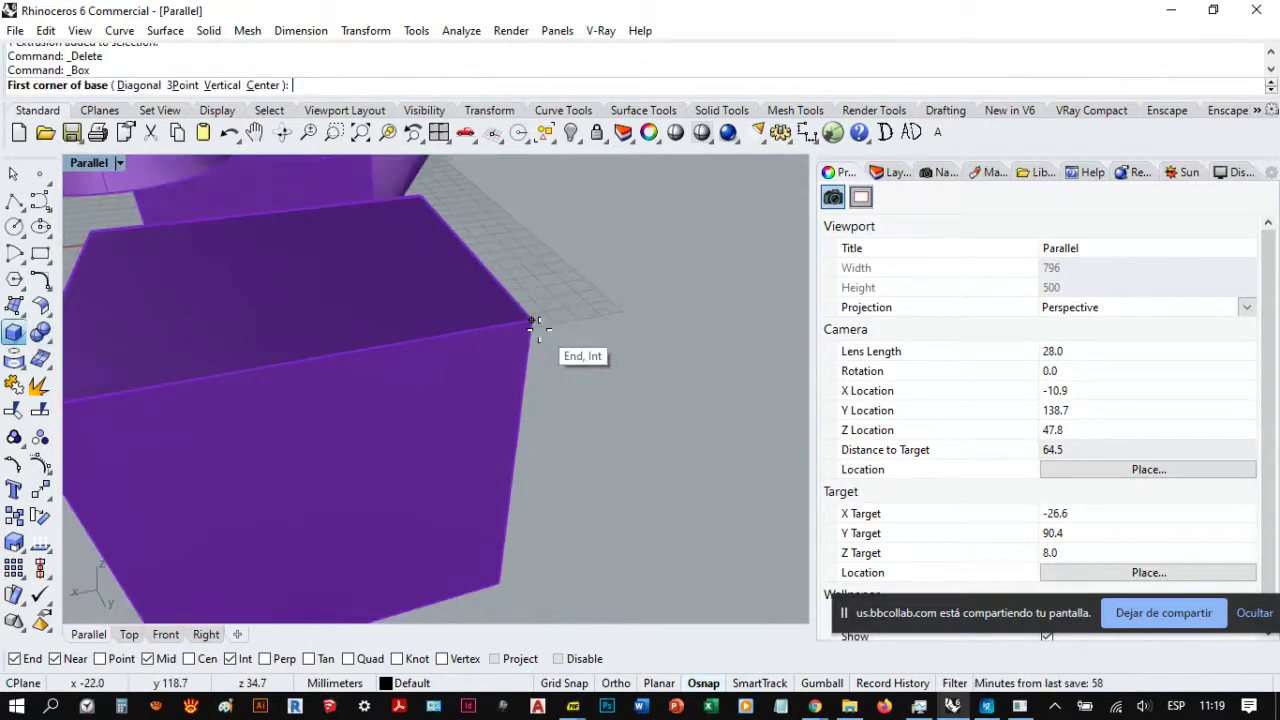
right_click_drag(478, 312, 580, 322)
scroll(553, 373, "down", 2)
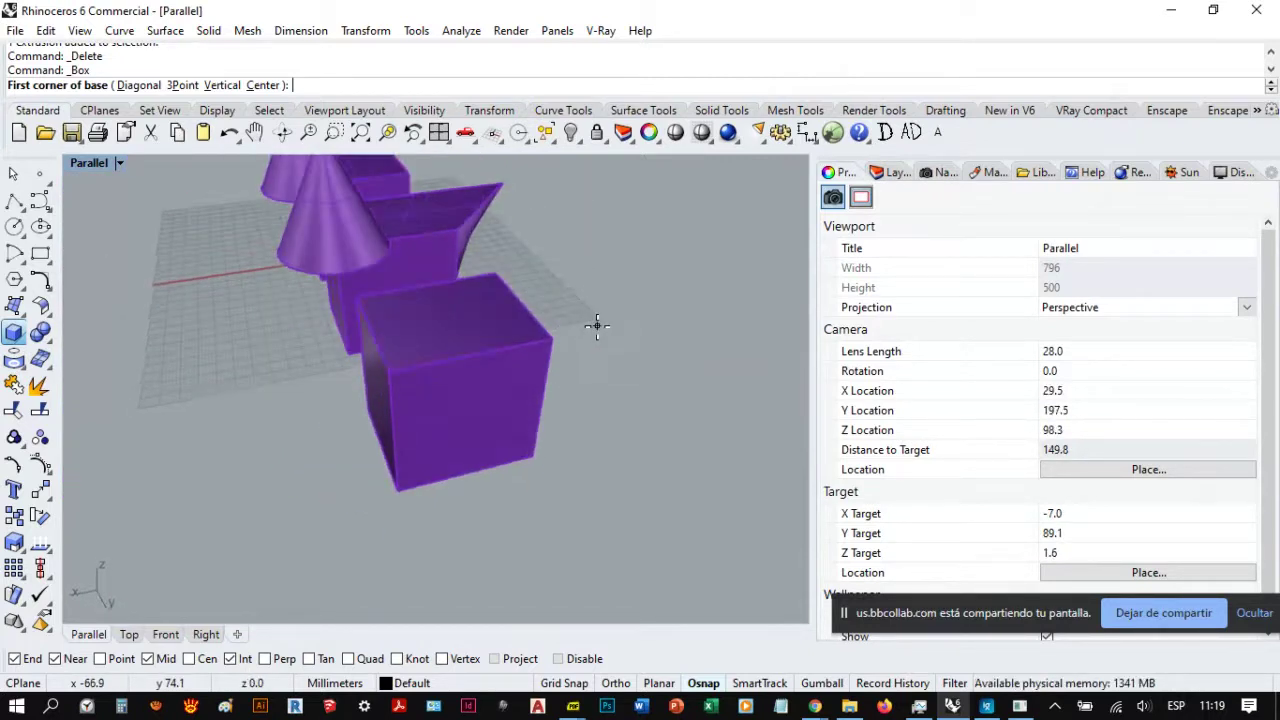
scroll(594, 323, "up", 2)
scroll(538, 343, "up", 1)
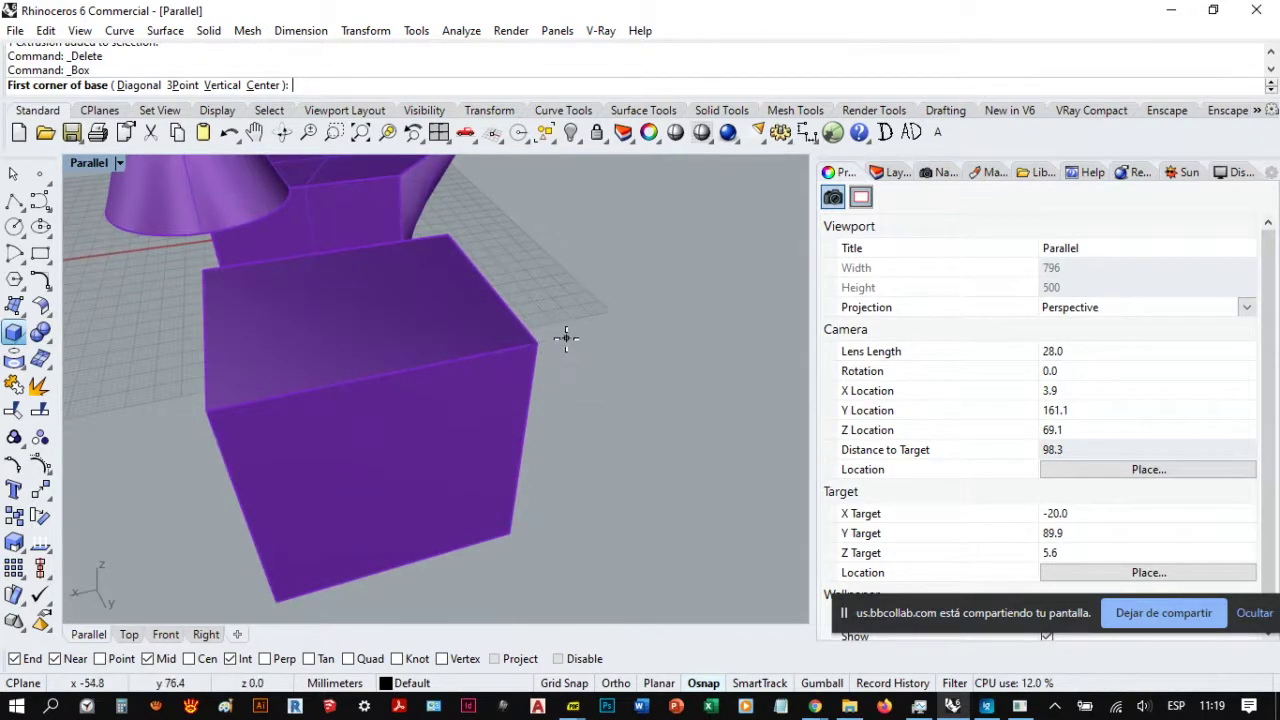
scroll(565, 338, "up", 2)
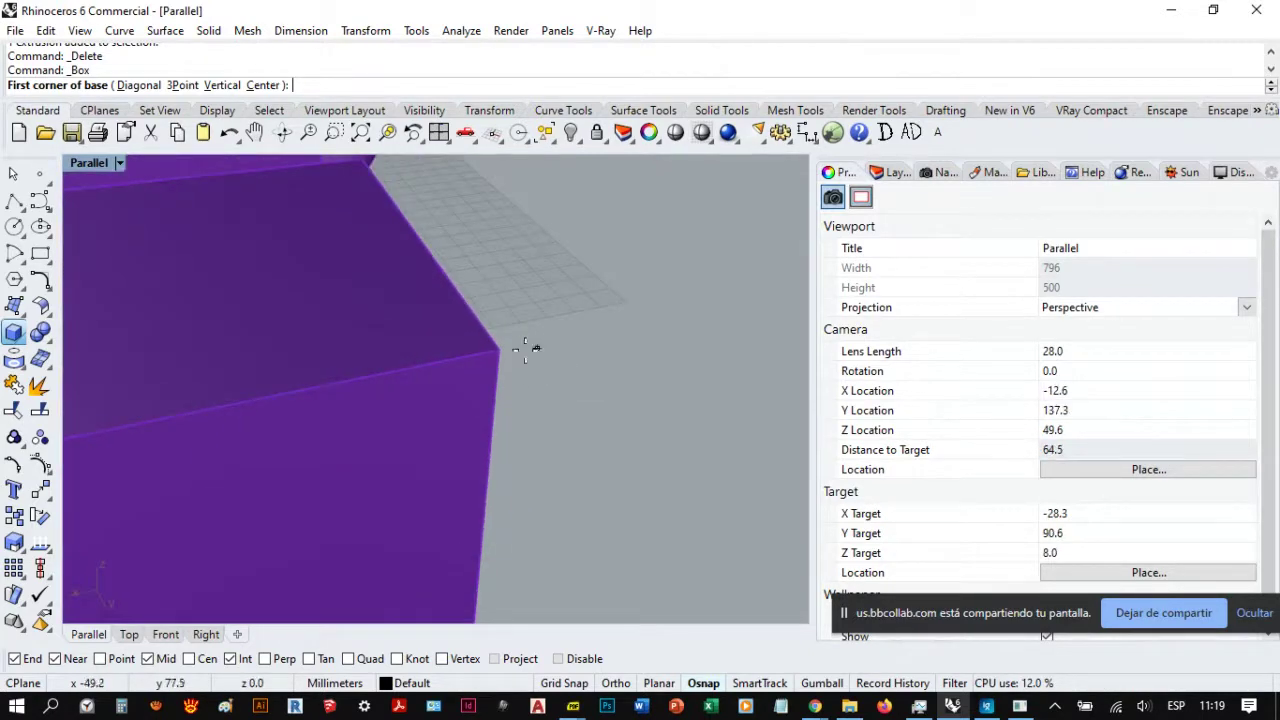
left_click(593, 330)
left_click(630, 232)
scroll(625, 262, "down", 2)
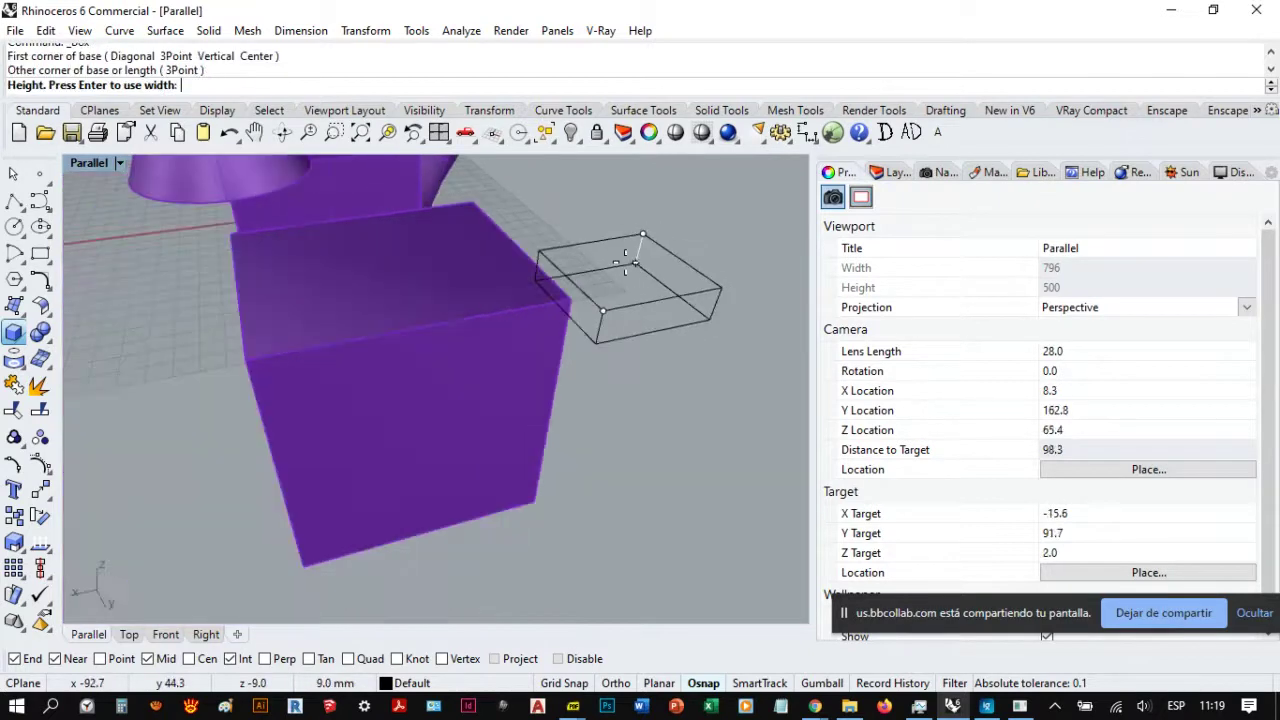
left_click(594, 320)
right_click_drag(594, 320, 616, 340)
left_click(655, 283)
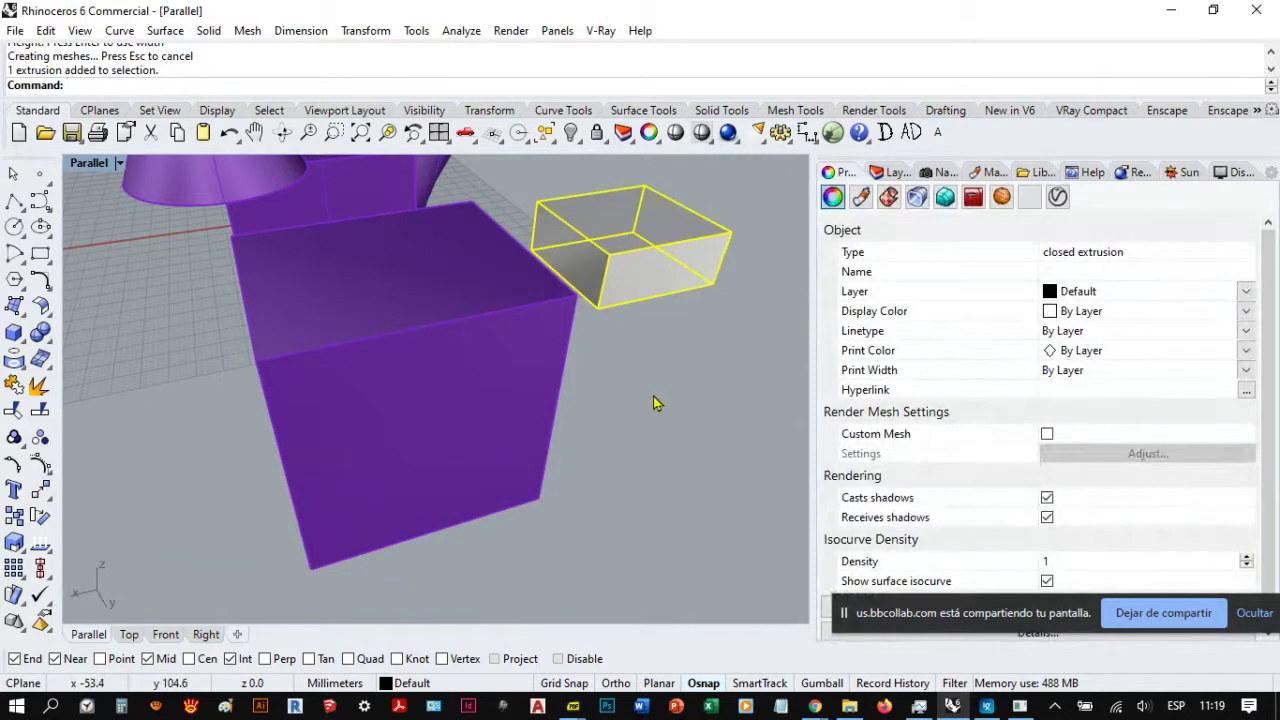
Step: Delete the box drawn by eye beside the upper corner and turn on Planar mode
key("Delete")
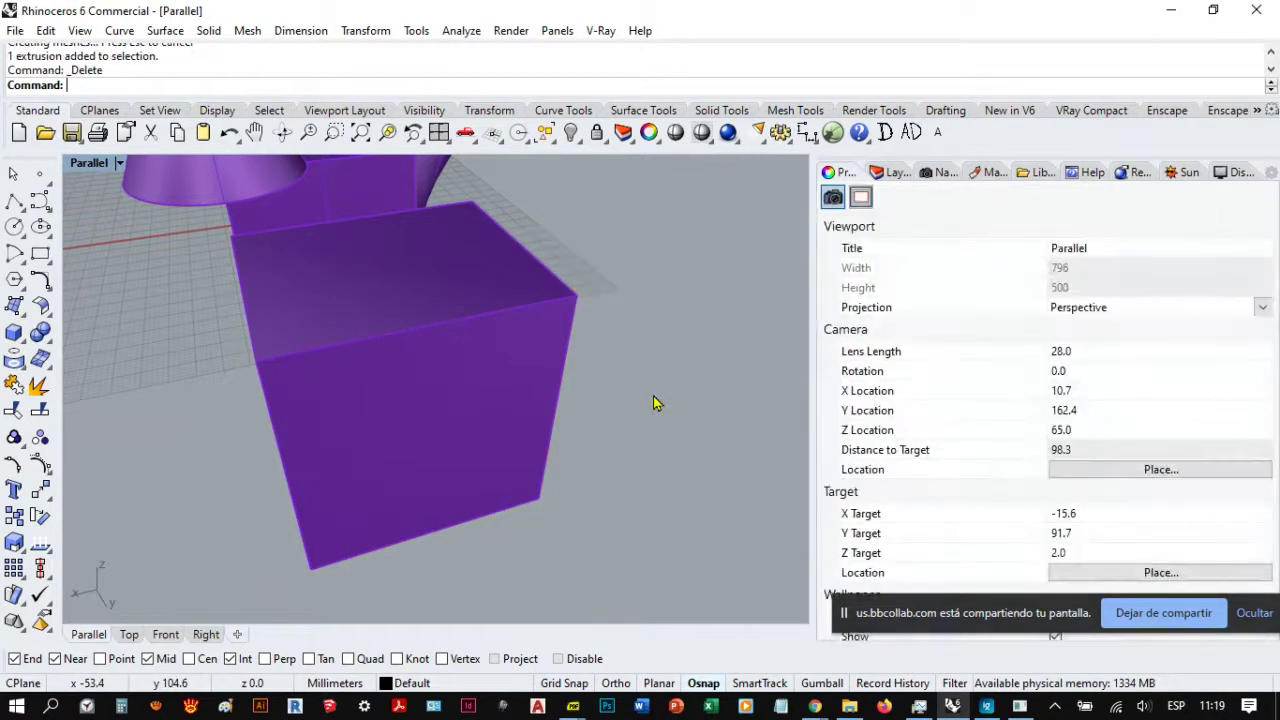
right_click_drag(507, 531, 565, 605)
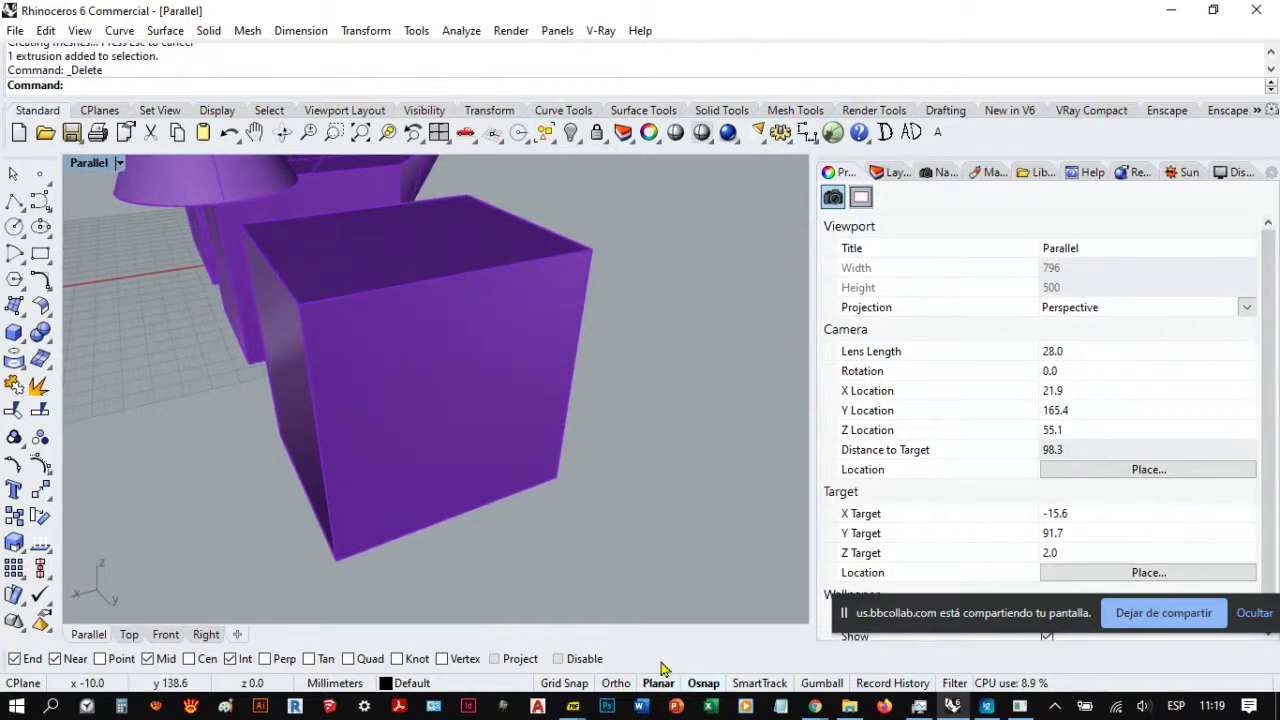
Step: Try to draw a box base from the unmodified box's outer upper corner with Planar on
right_click_drag(627, 323, 575, 330)
scroll(631, 309, "up", 2)
left_click(16, 336)
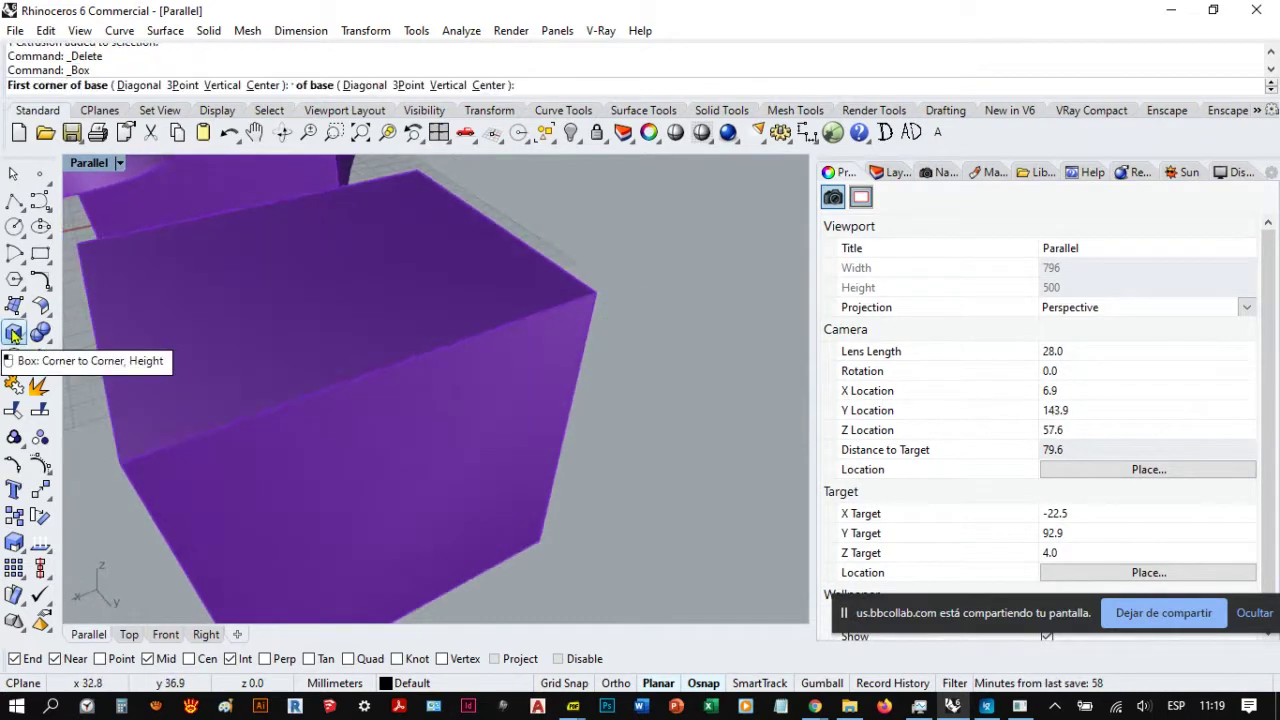
left_click(593, 296)
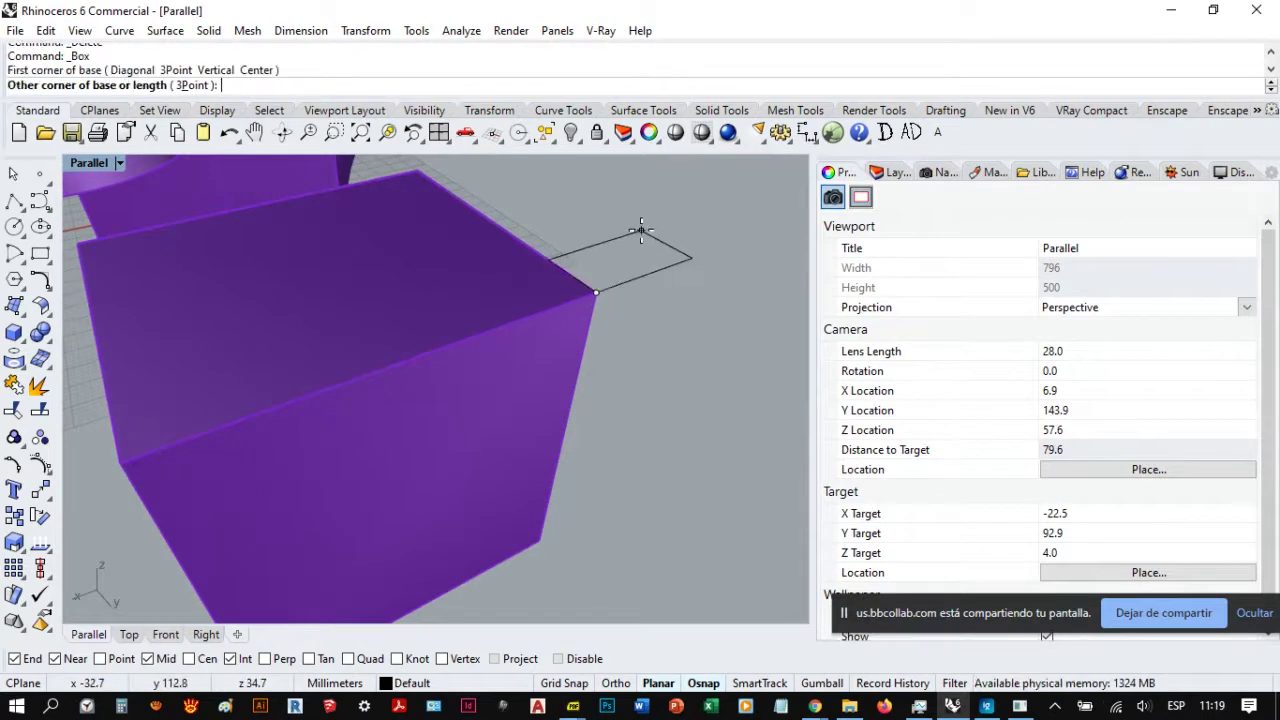
scroll(568, 406, "down", 2)
right_click_drag(568, 406, 557, 387)
key("Escape")
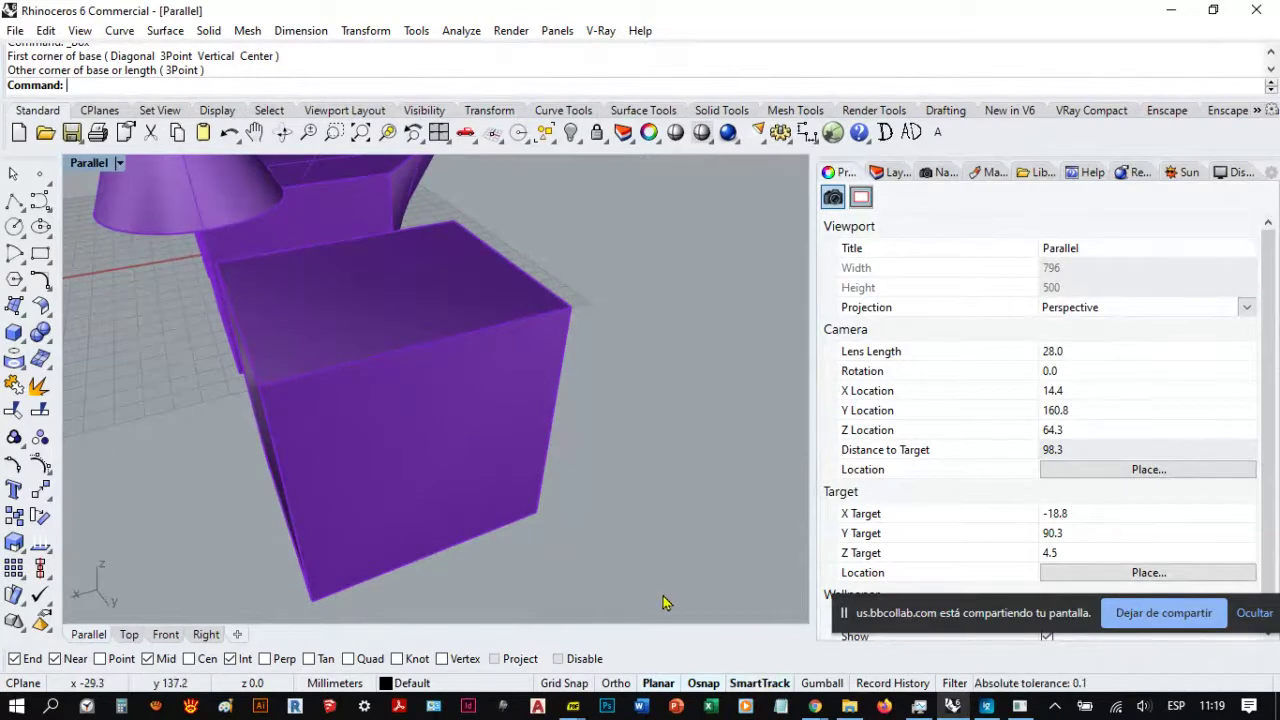
Step: With Planar and SmartTrack on, draw a box base level with the unmodified box's top, ending about 20 mm out from its far top corner
scroll(600, 303, "up", 2)
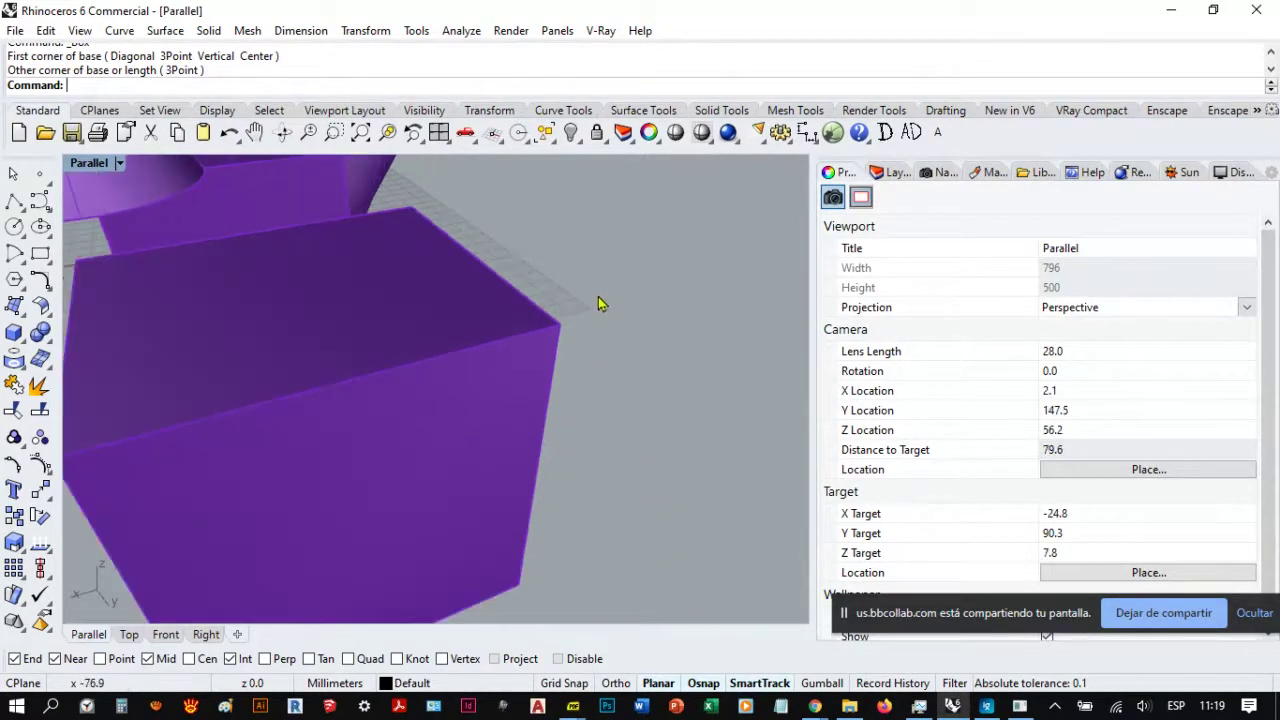
right_click_drag(600, 303, 612, 304)
left_click(16, 335)
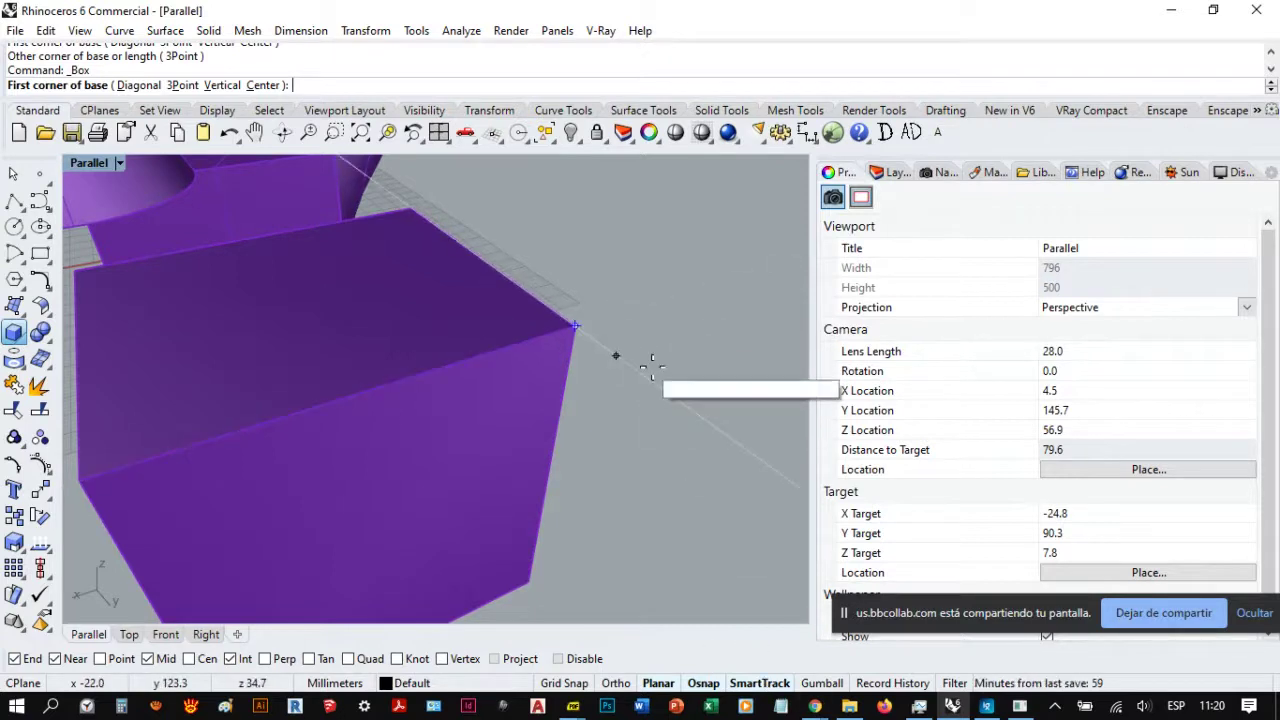
left_click(635, 299)
scroll(640, 300, "down", 3)
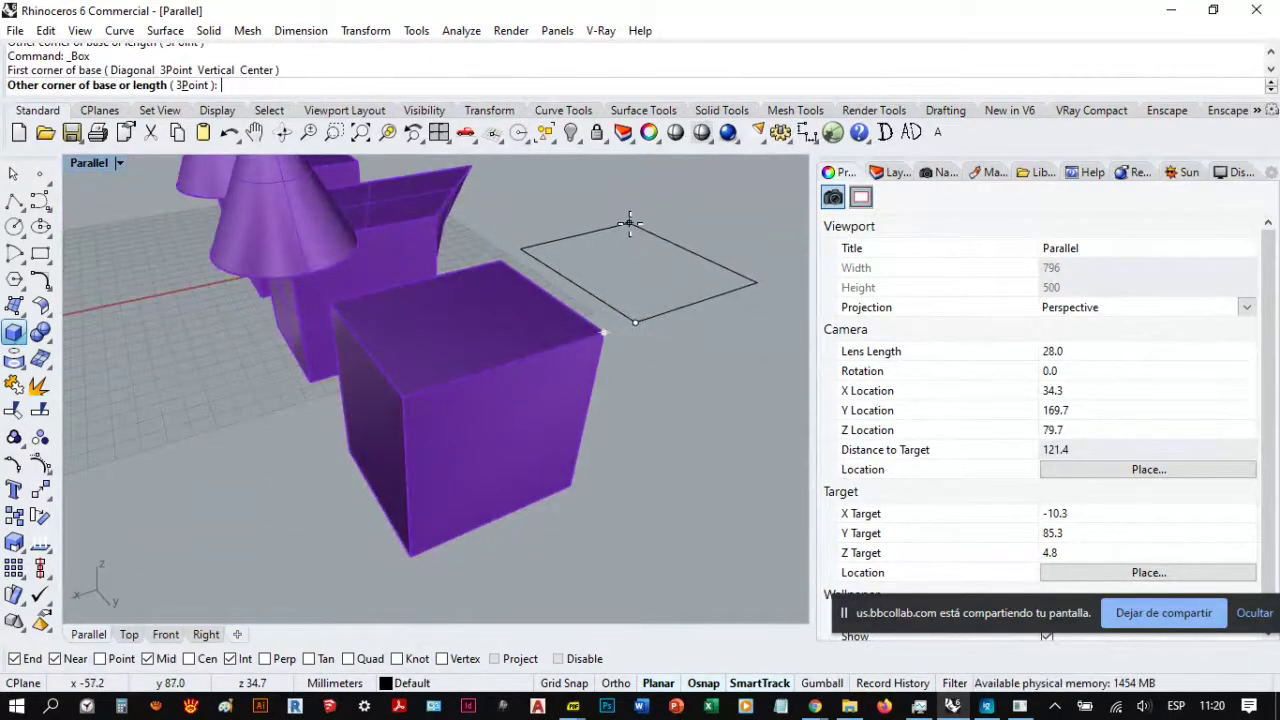
scroll(629, 222, "up", 2)
scroll(629, 222, "up", 2)
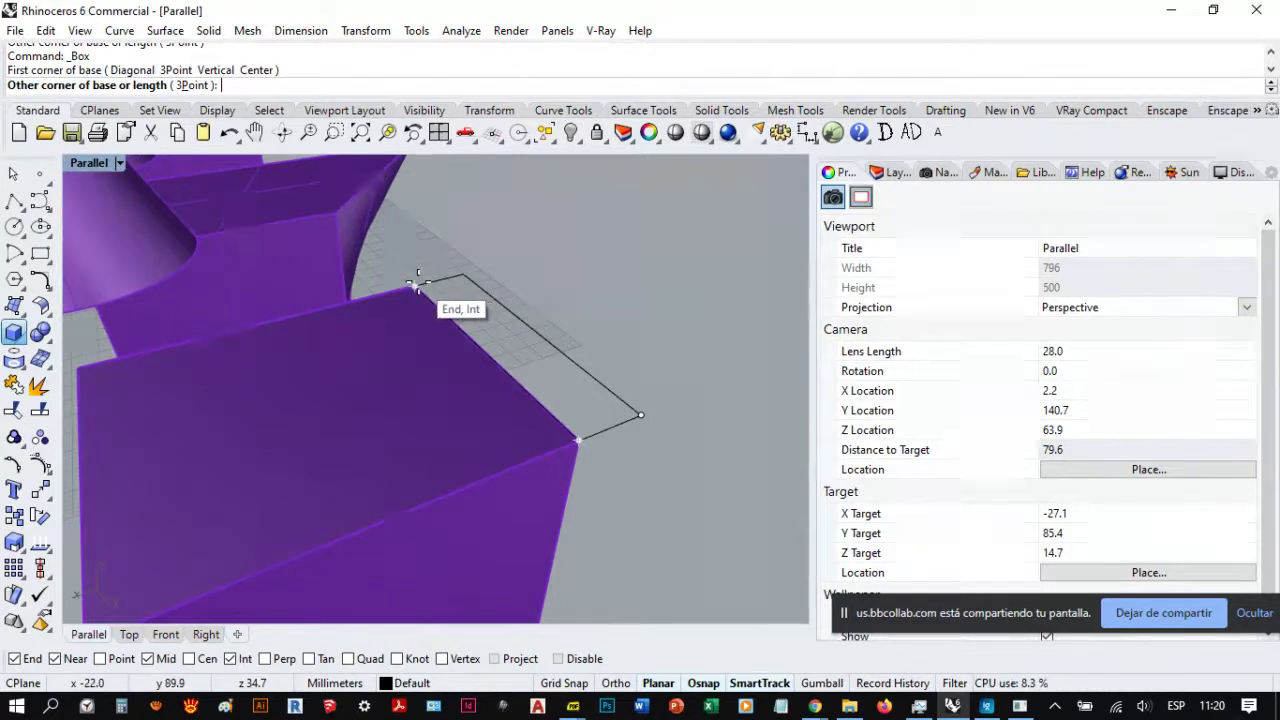
scroll(418, 284, "up", 2)
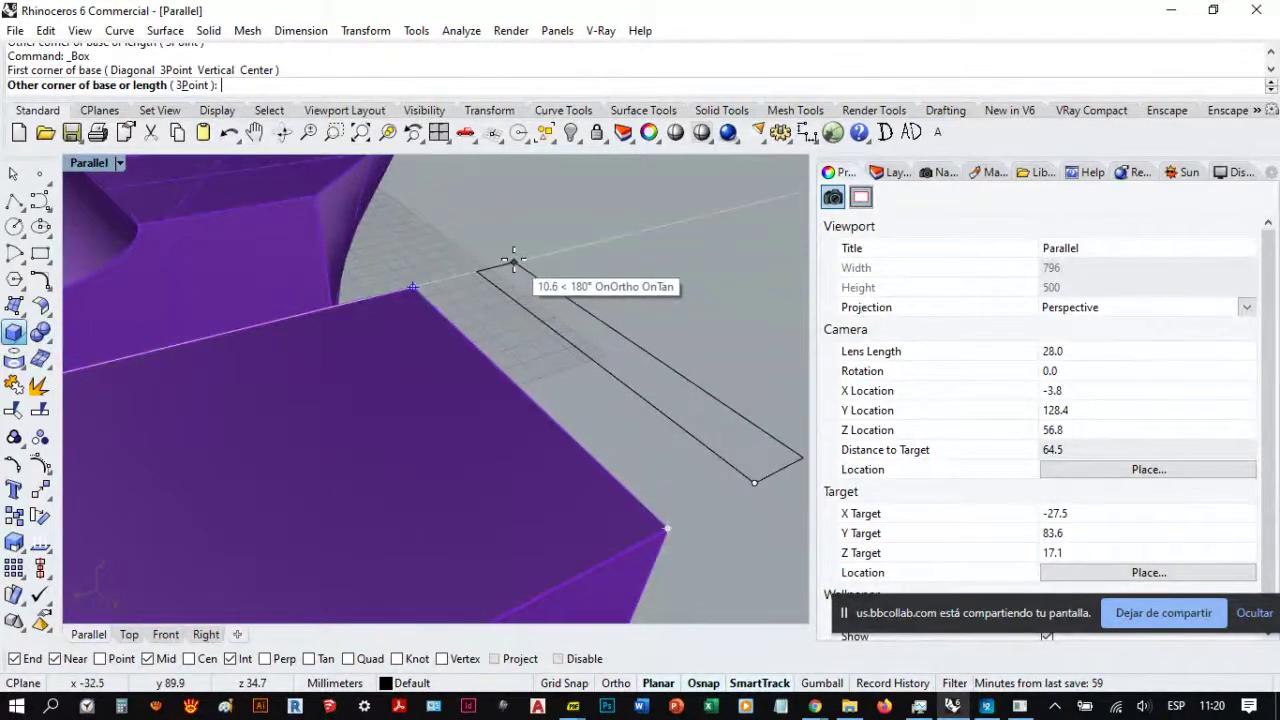
scroll(523, 262, "down", 2)
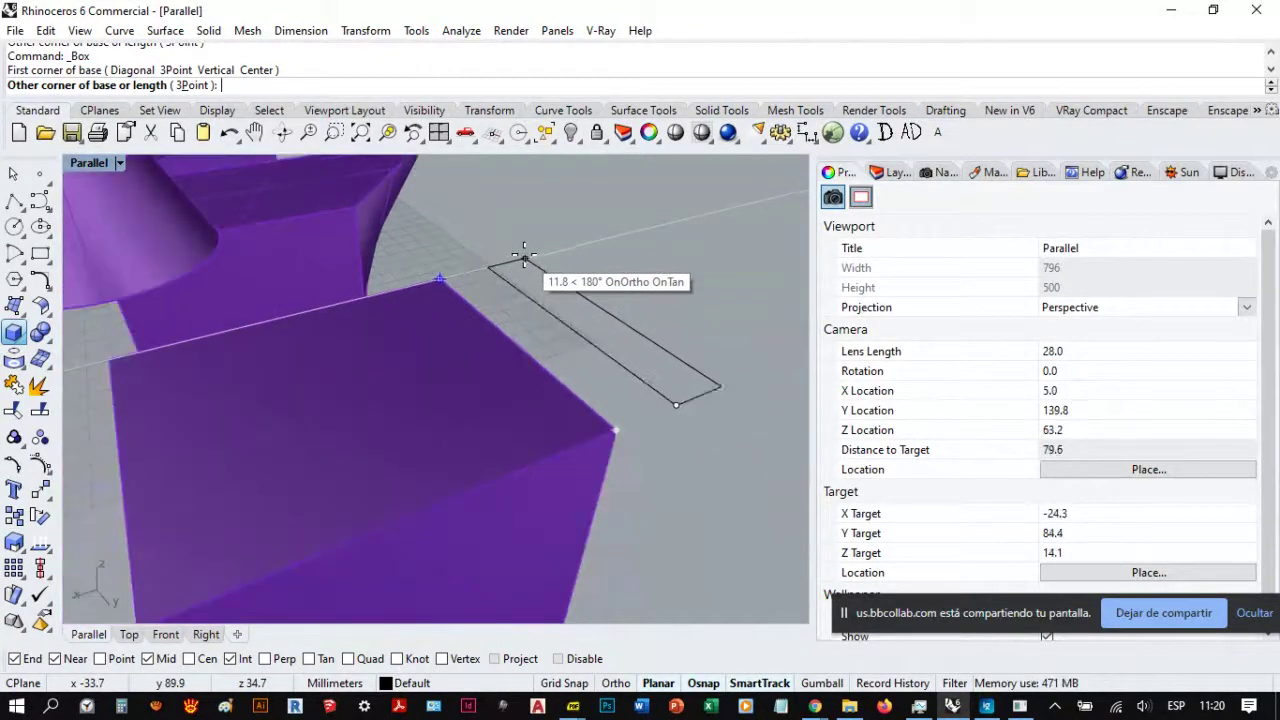
left_click(575, 245)
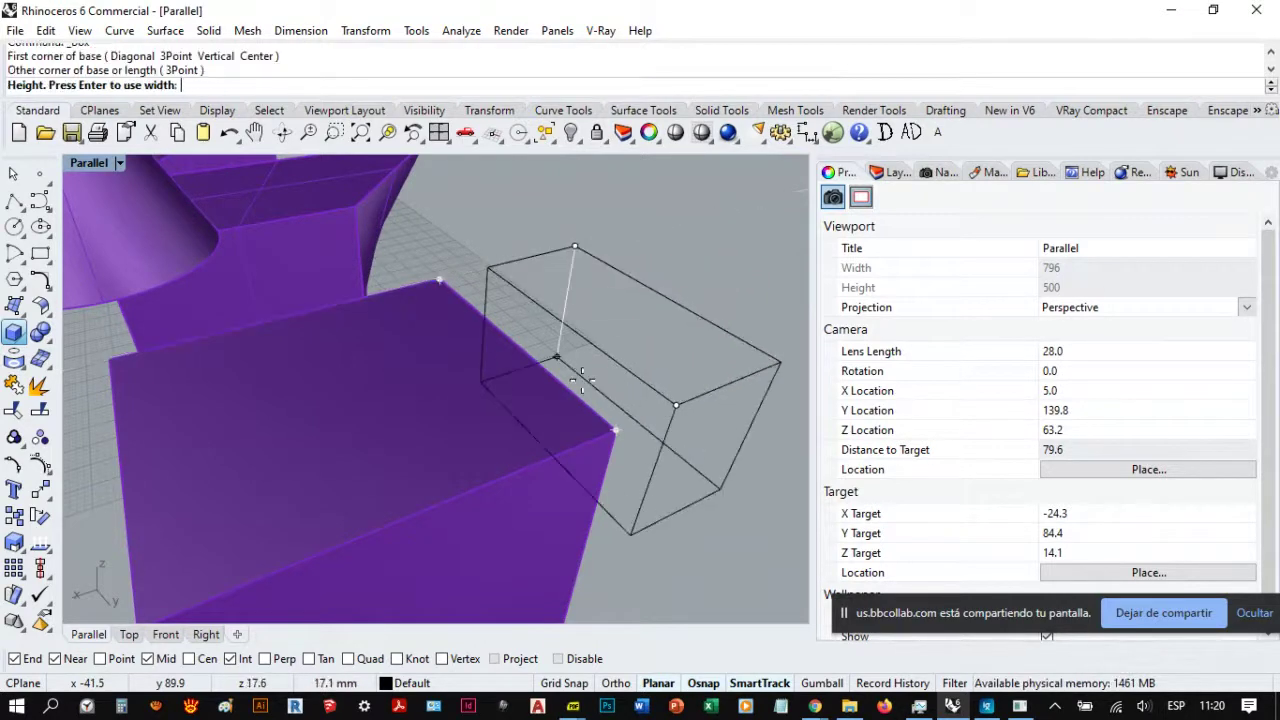
Step: Set the new box's height by snapping to the apex of the nearer cone
scroll(592, 402, "down", 2)
scroll(557, 268, "up", 2)
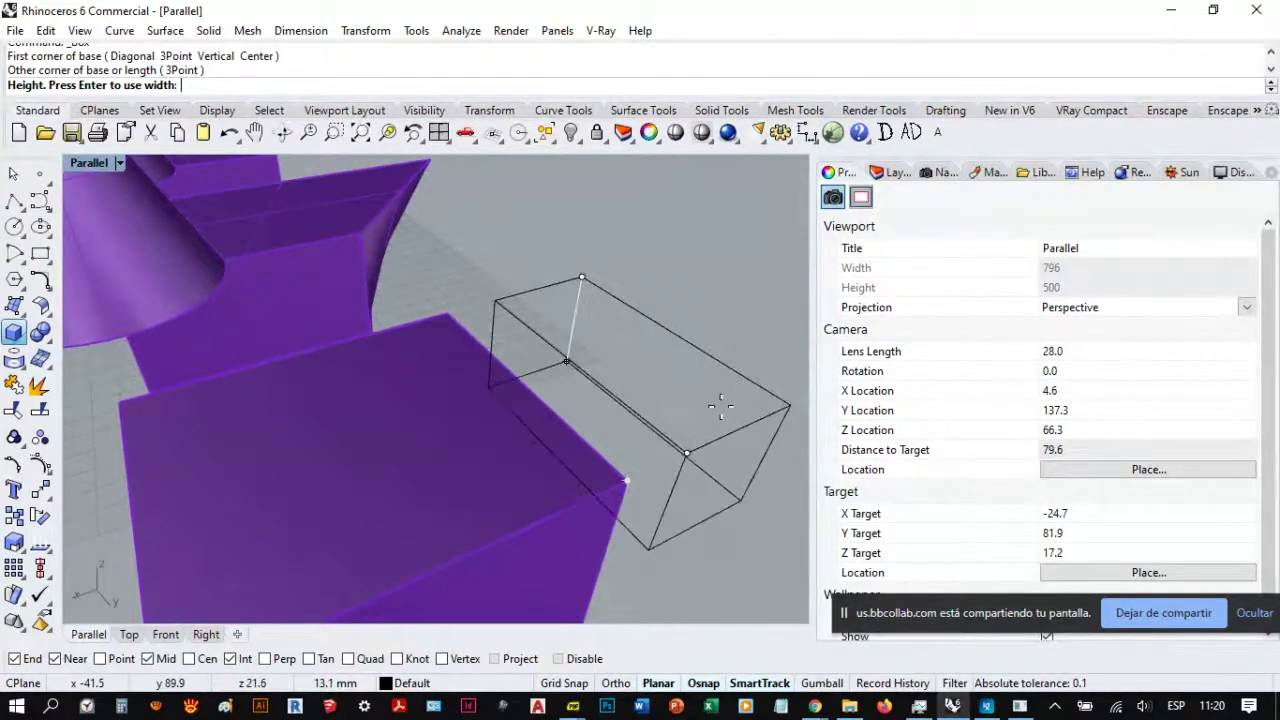
scroll(637, 420, "down", 5)
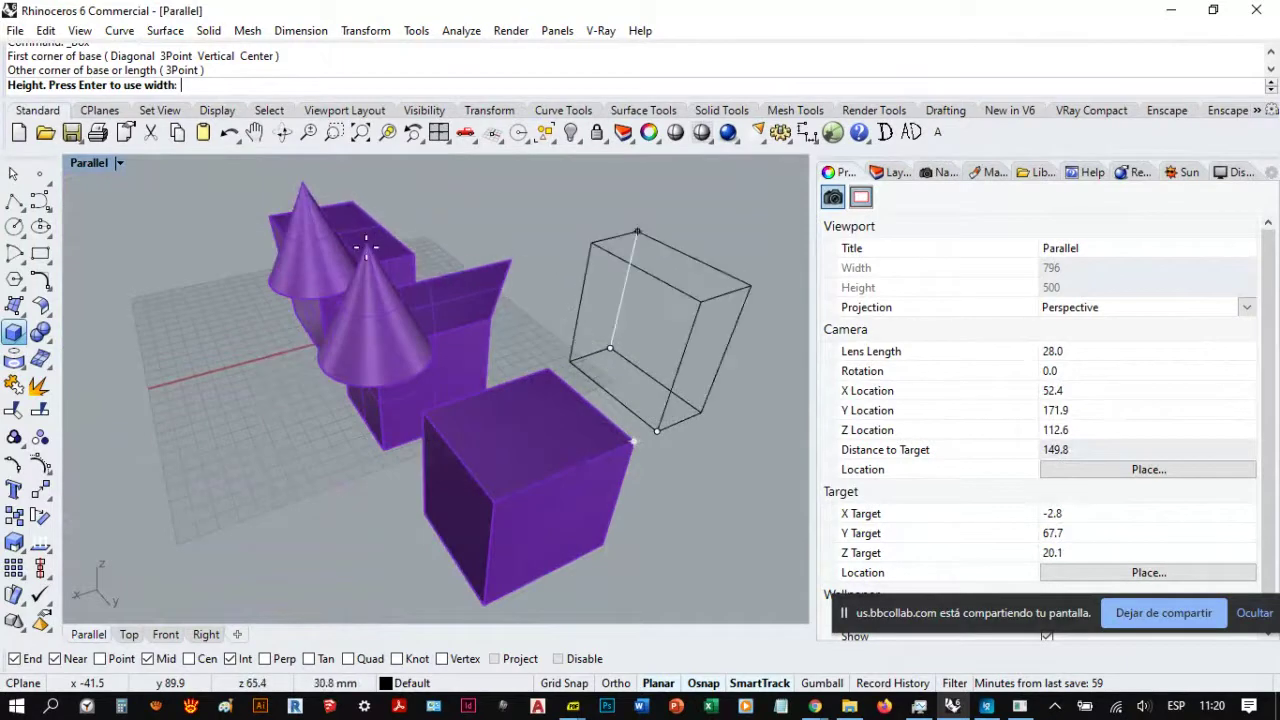
scroll(358, 243, "up", 2)
scroll(358, 243, "up", 8)
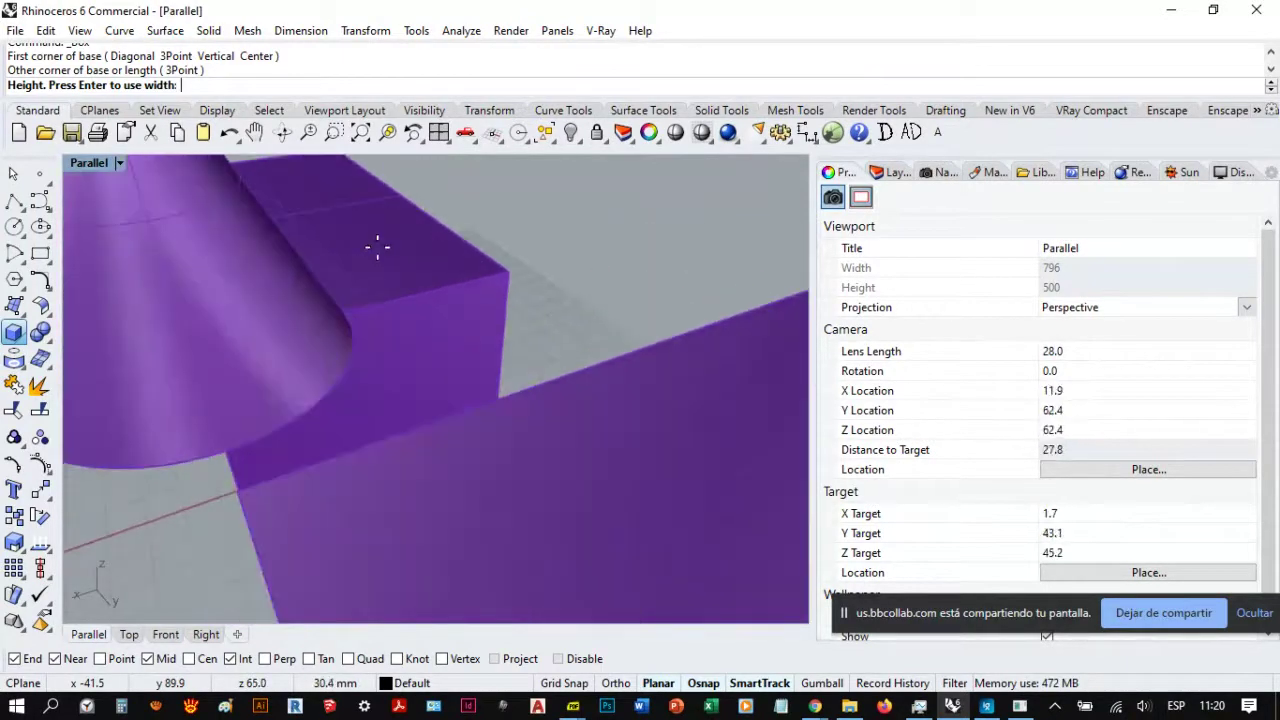
scroll(374, 249, "down", 4)
scroll(417, 294, "up", 2)
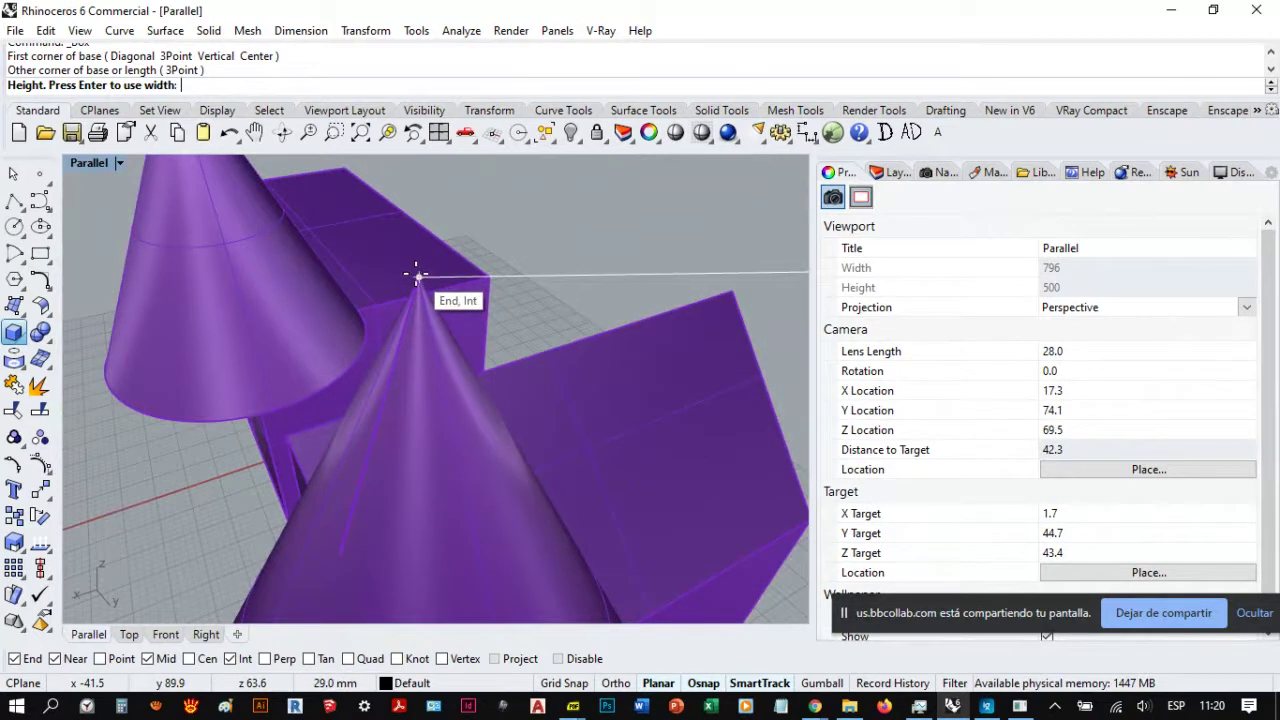
left_click(417, 275)
Step: Examine how the new box lines up with the cone's apex and the unmodified box's top face
scroll(480, 386, "down", 5)
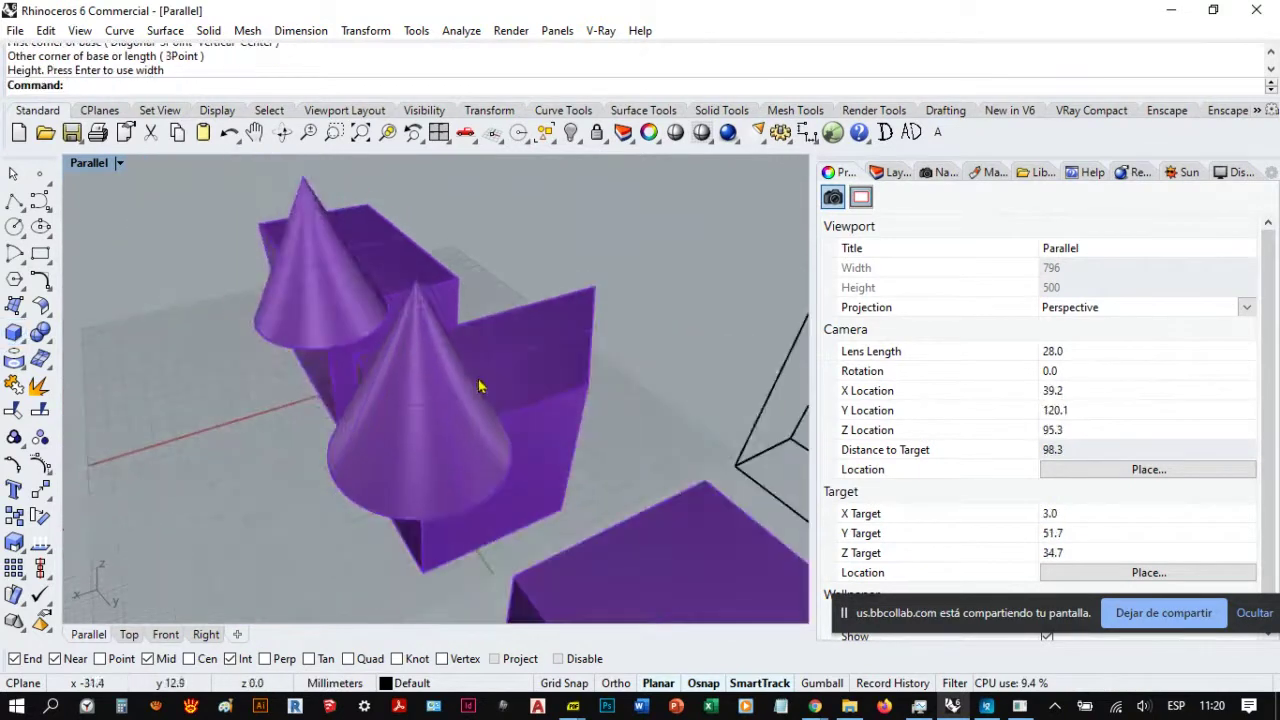
right_click_drag(609, 451, 649, 449)
scroll(540, 408, "down", 2)
scroll(675, 505, "up", 2)
scroll(575, 440, "up", 4)
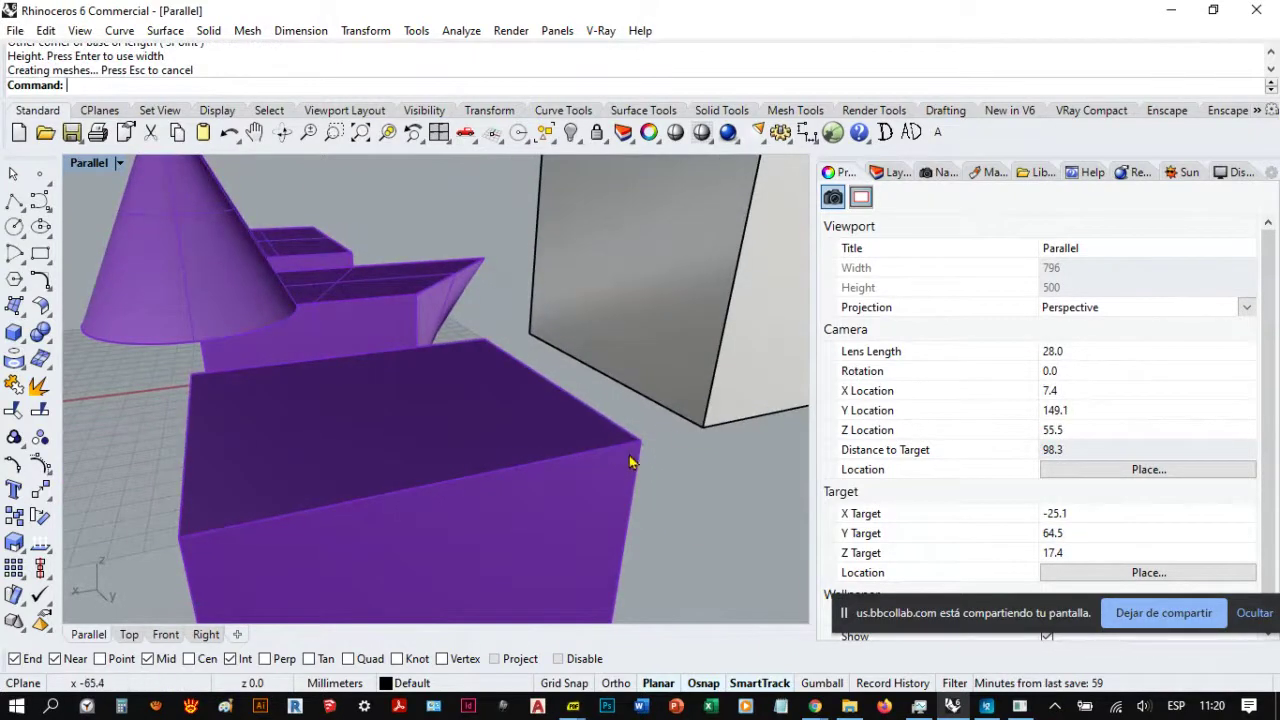
scroll(548, 460, "down", 4)
right_click_drag(543, 457, 588, 481)
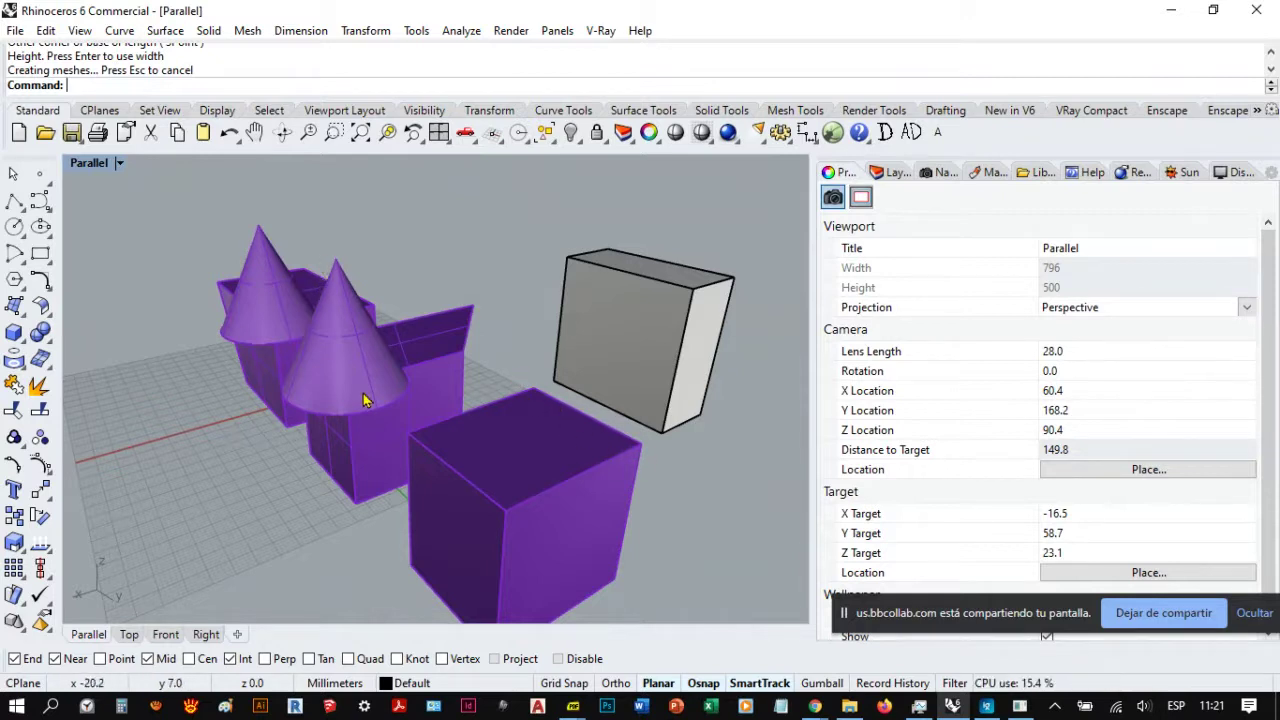
right_click_drag(483, 390, 587, 553)
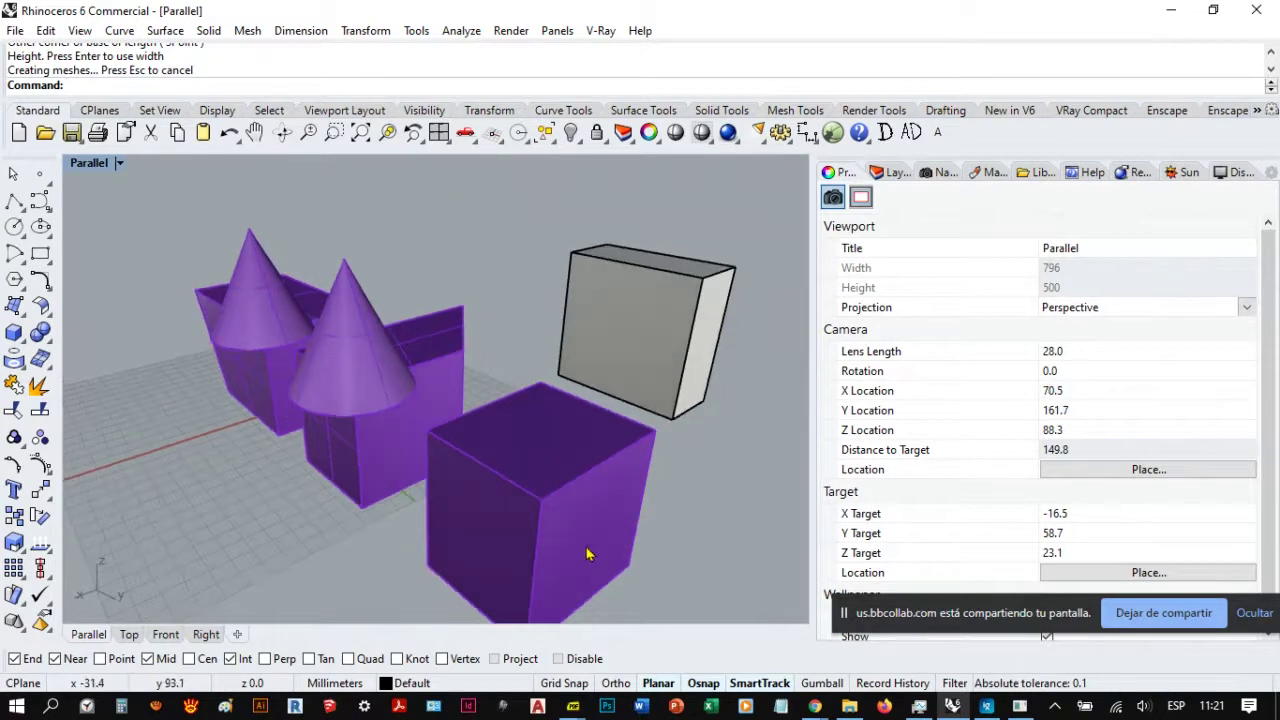
right_click_drag(576, 425, 523, 366)
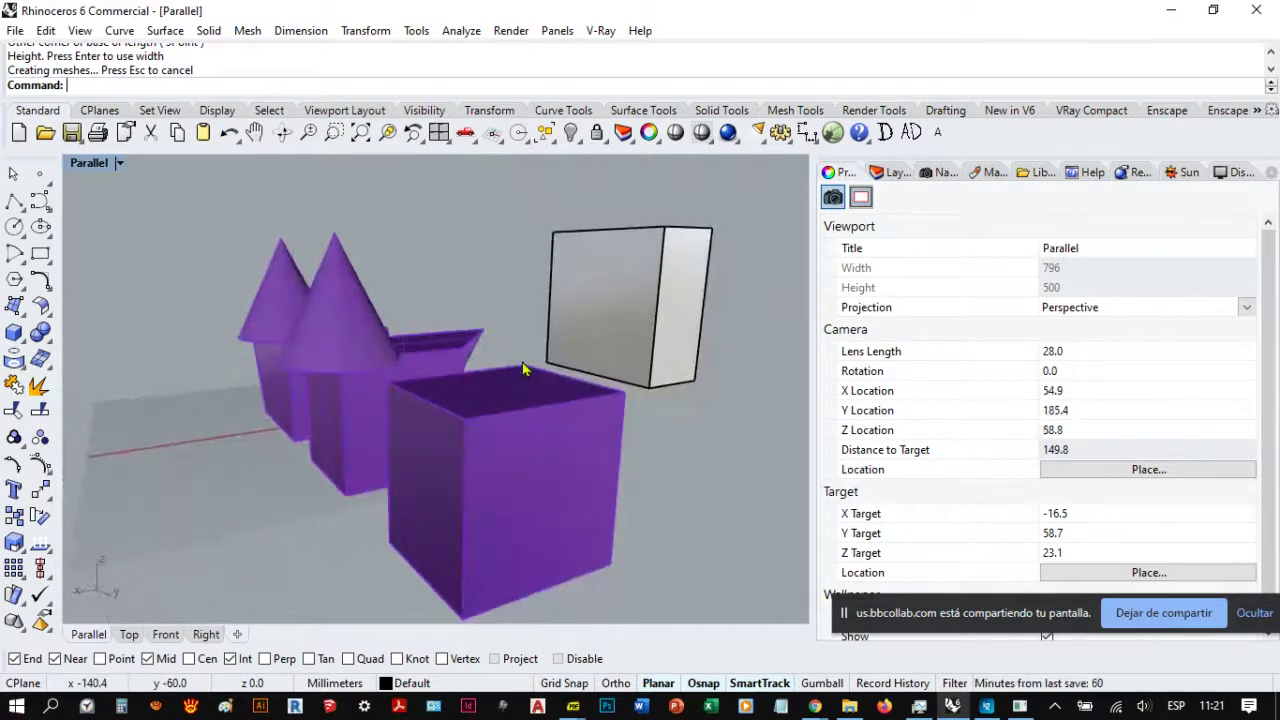
Step: Select the new box and turn on the Gumball to show its manipulation handles
left_click(686, 300)
scroll(495, 368, "up", 3)
scroll(590, 390, "up", 5)
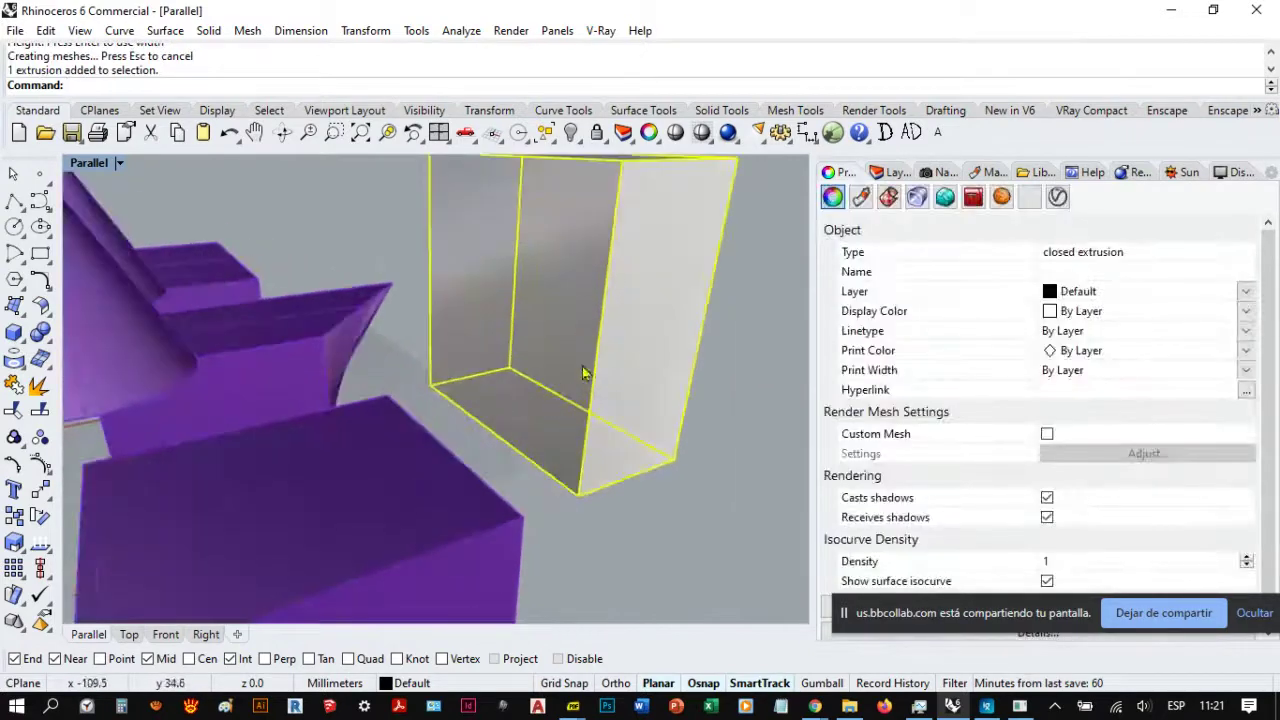
scroll(550, 380, "down", 5)
right_click_drag(571, 423, 572, 452)
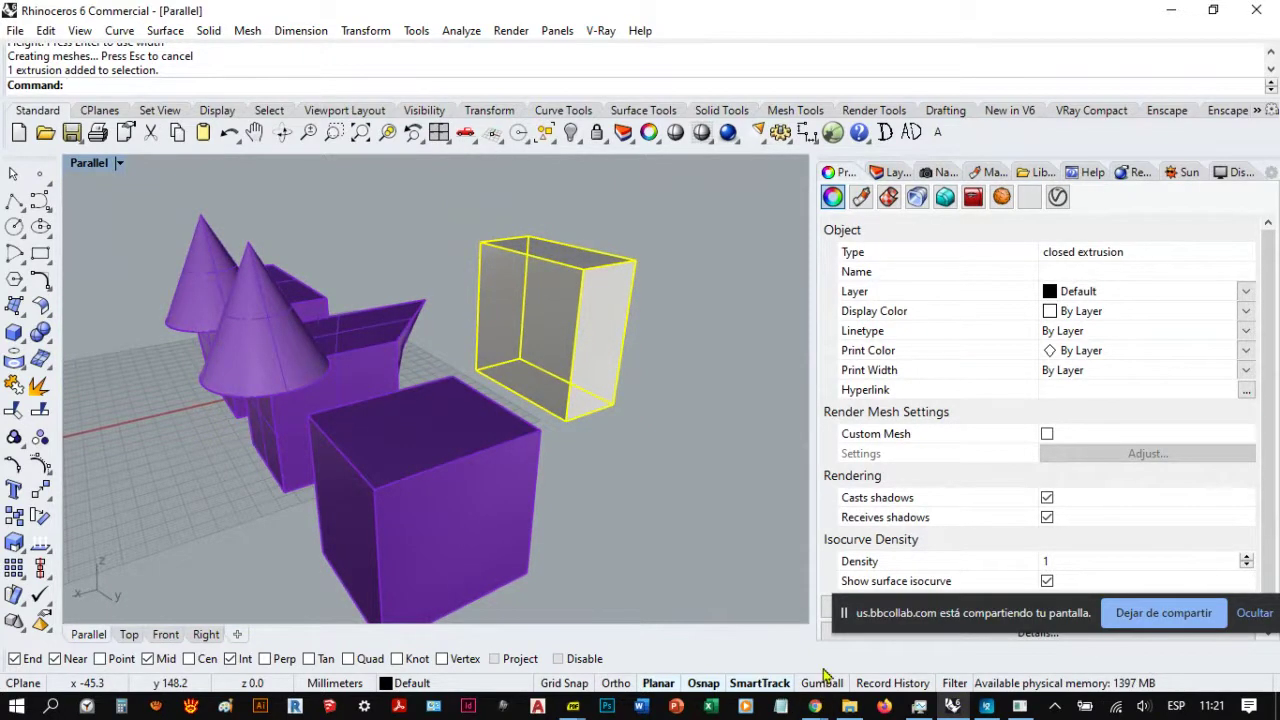
right_click_drag(586, 403, 606, 377)
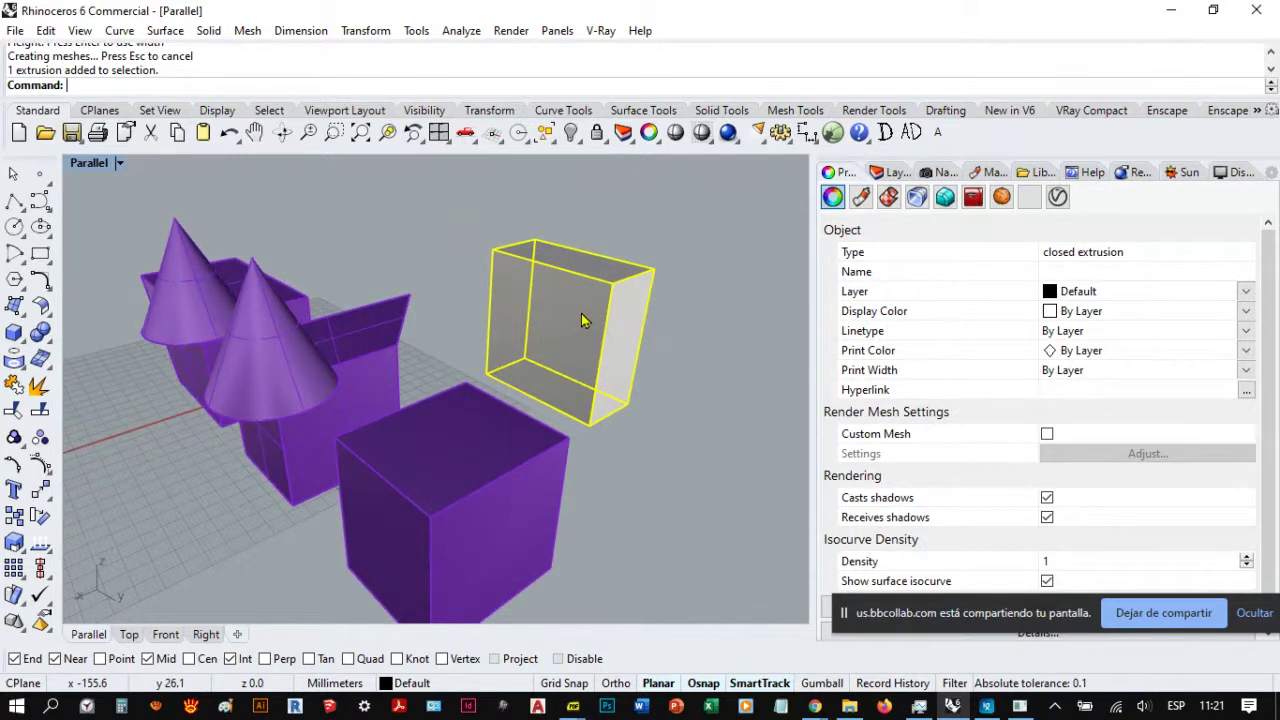
left_click(818, 684)
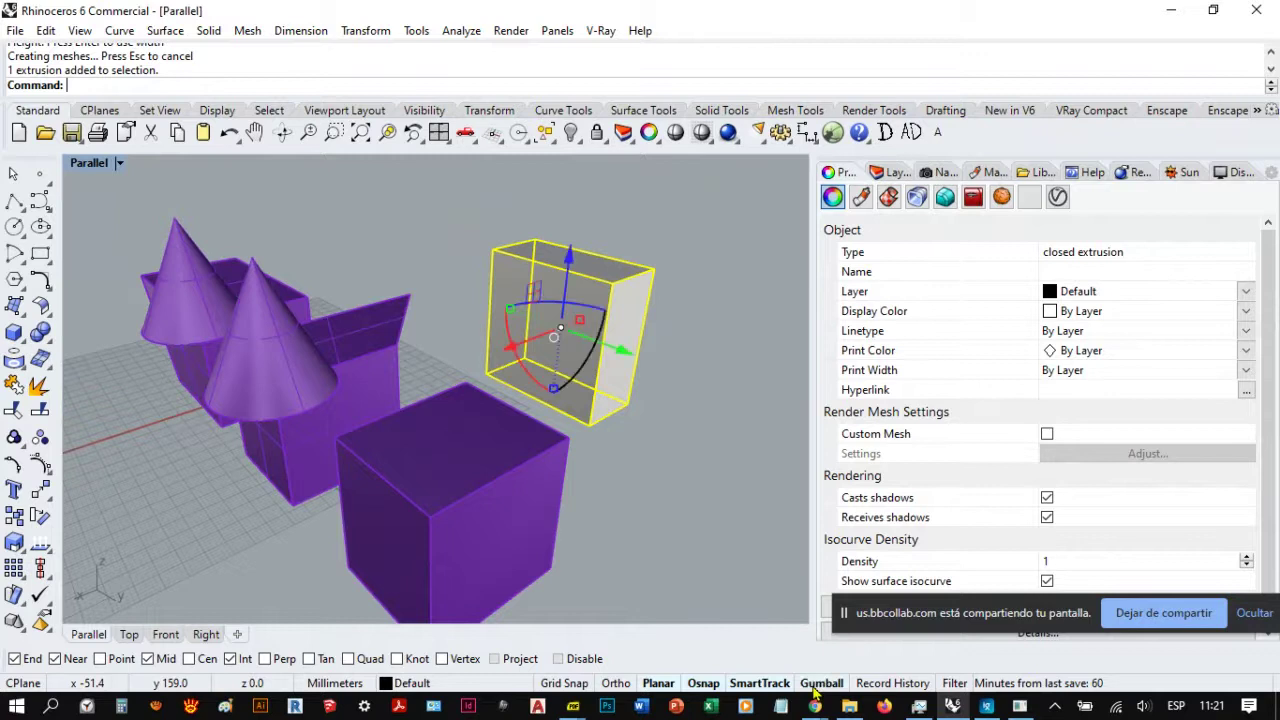
scroll(580, 320, "up", 2)
scroll(602, 346, "up", 3)
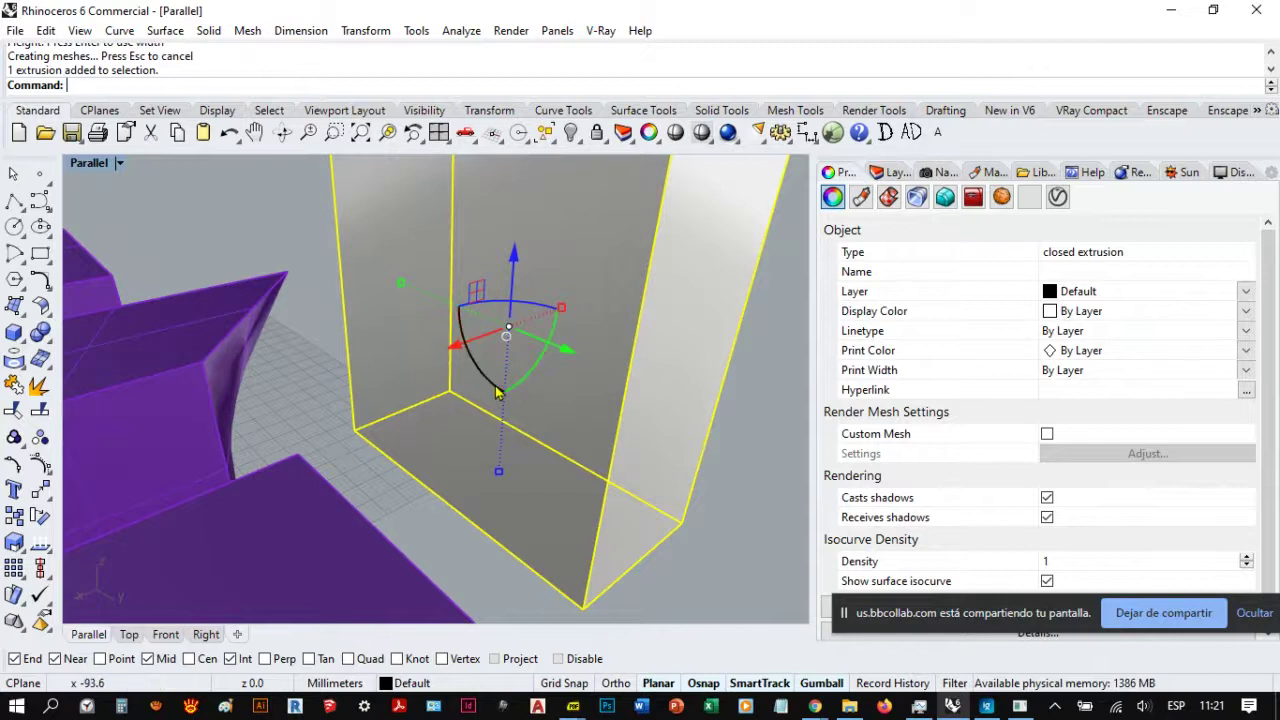
scroll(545, 400, "down", 5)
scroll(554, 414, "up", 5)
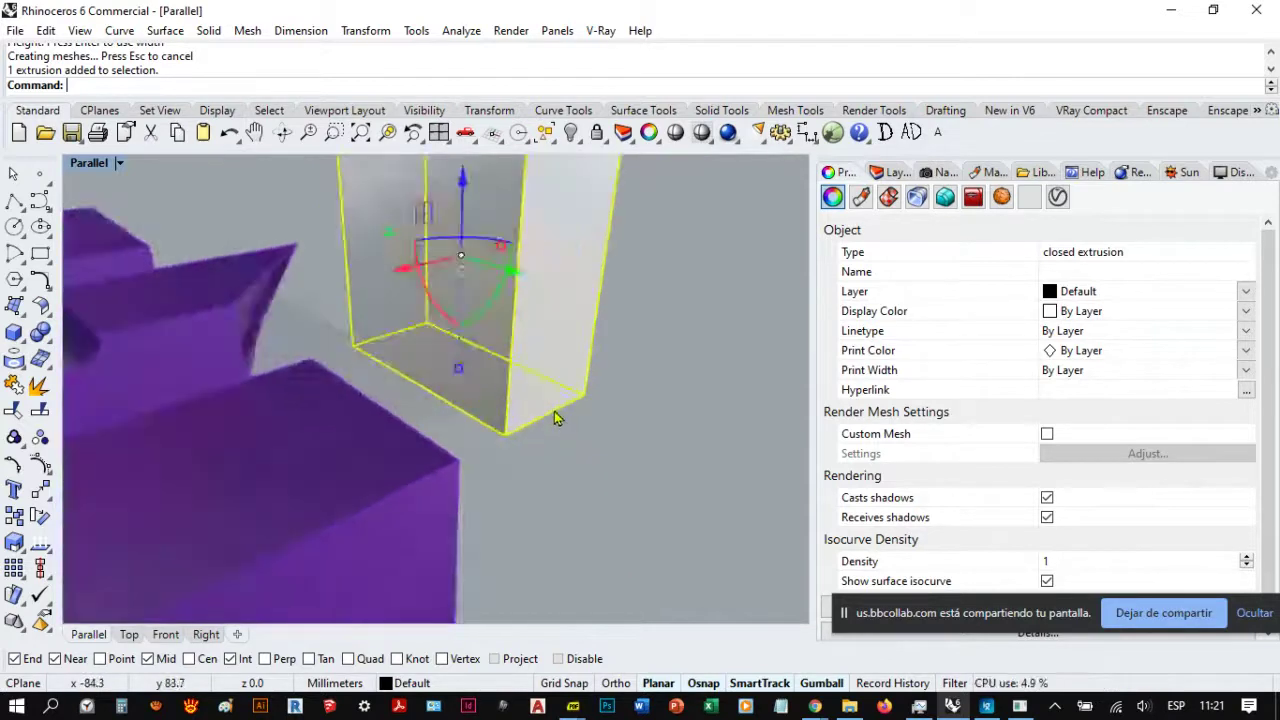
Step: Shift the selected box with the Gumball's free-move and axis-move handles, and undo the last move
scroll(506, 374, "down", 5)
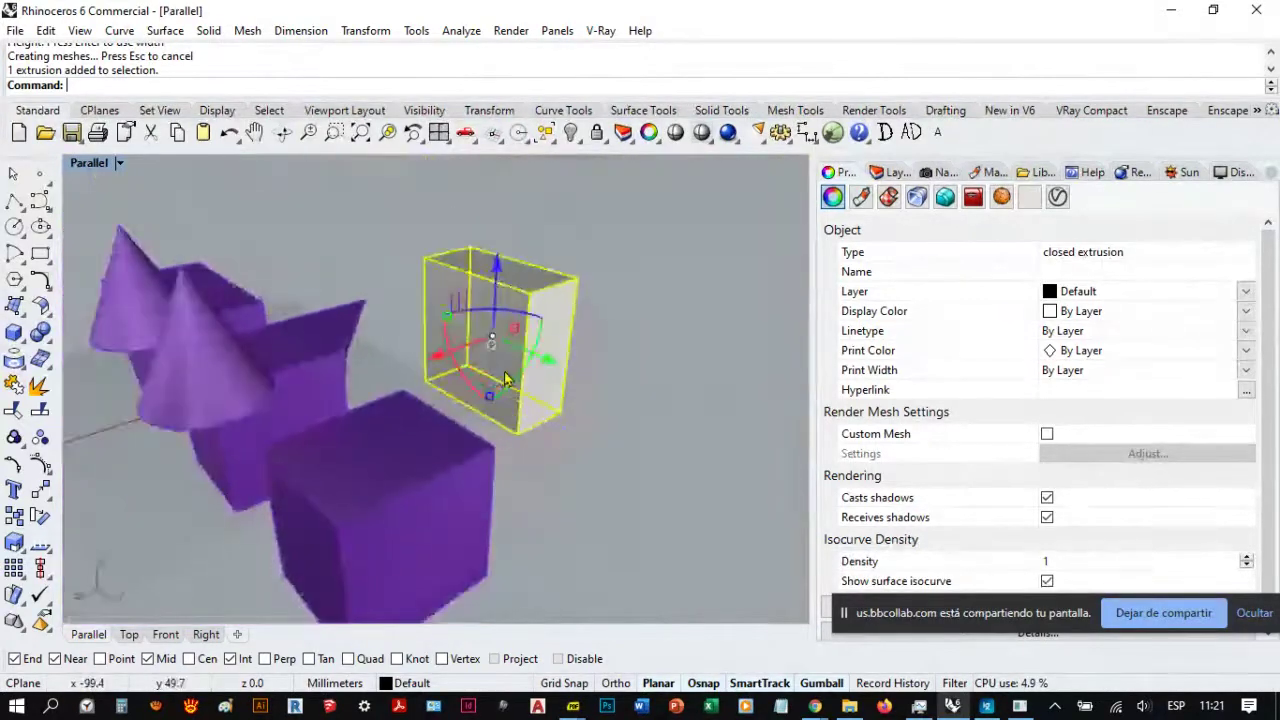
scroll(506, 374, "up", 5)
scroll(506, 396, "down", 3)
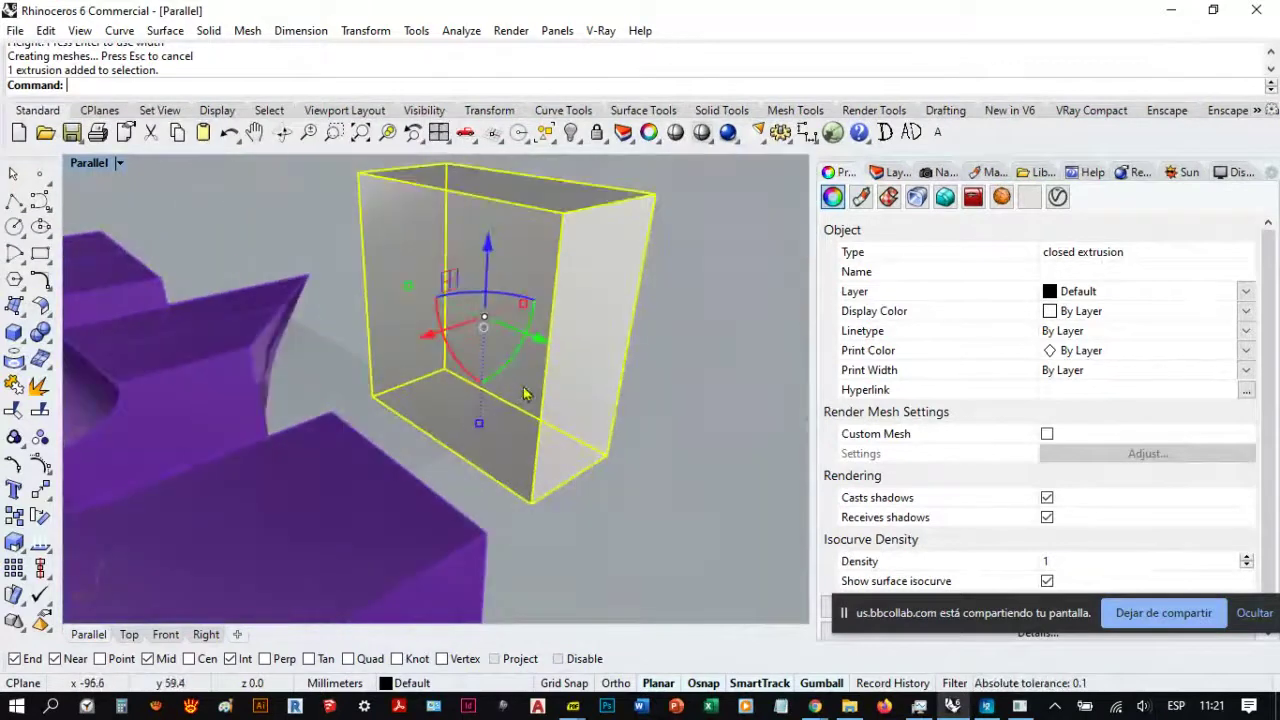
right_click_drag(523, 391, 456, 344)
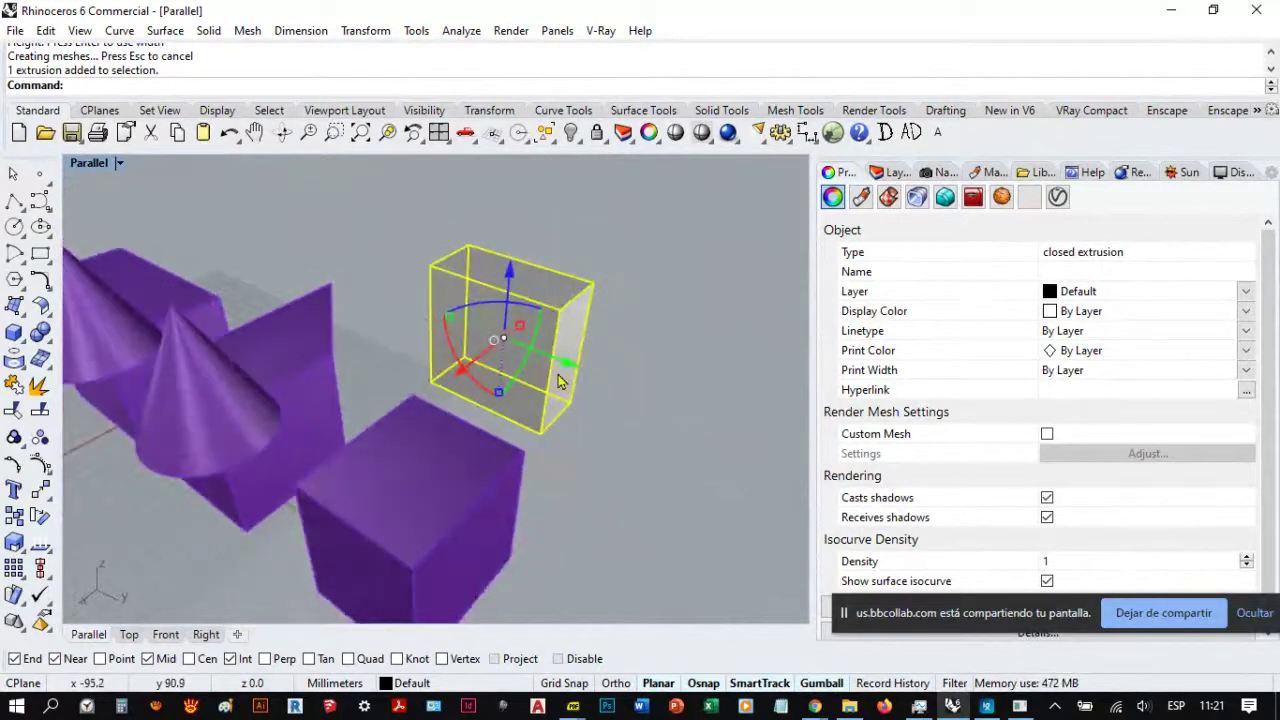
left_click_drag(500, 338, 615, 400)
left_click_drag(525, 262, 500, 400)
key("ctrl+z")
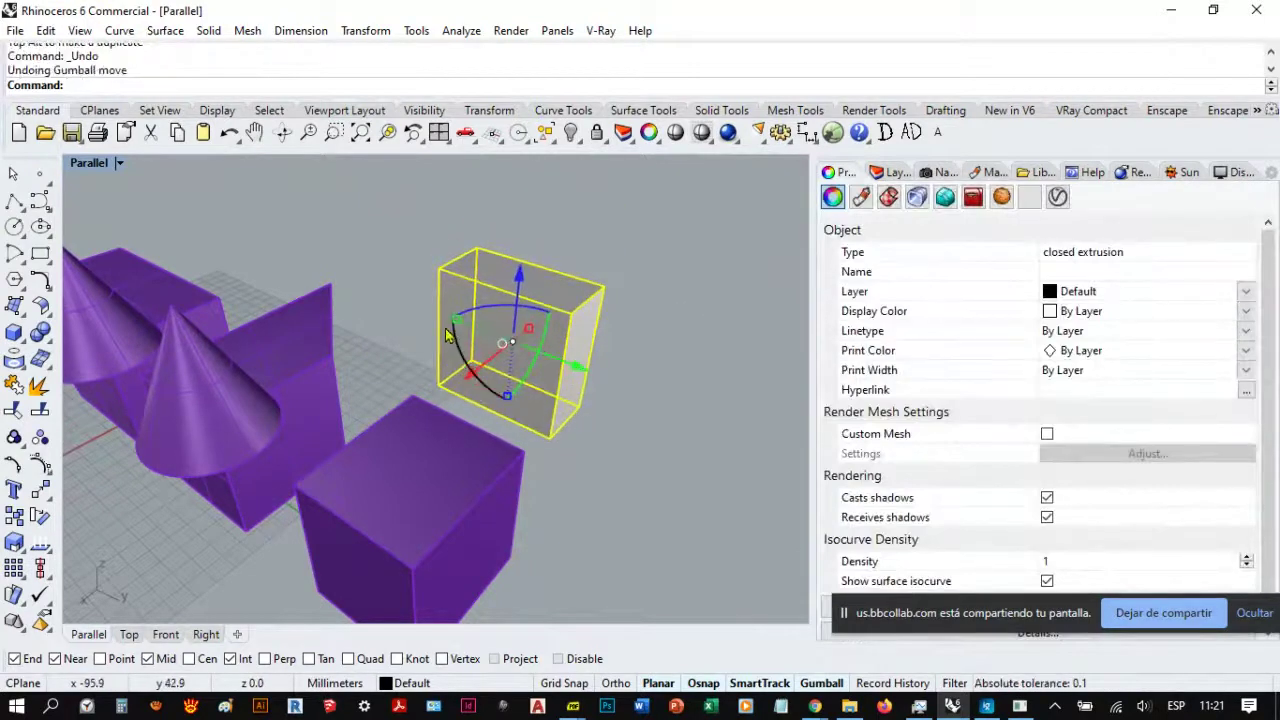
Step: Try scaling the box freehand along Y and Z with the Gumball's scale handles, undoing the changes
left_click_drag(457, 322, 402, 288)
key("ctrl+z")
mouse_move(507, 397)
left_mouse_down()
mouse_move(489, 484)
mouse_move(506, 366)
mouse_move(490, 447)
mouse_move(508, 383)
mouse_move(484, 396)
left_mouse_up()
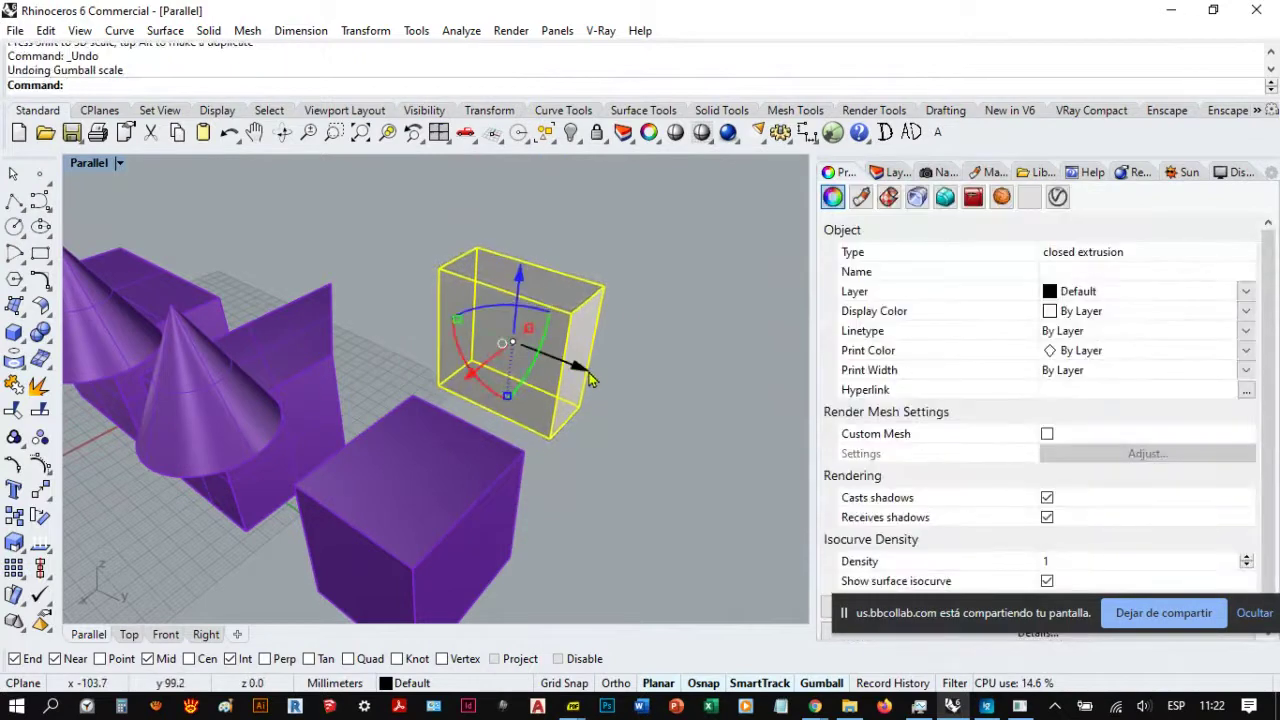
Step: Move the selected box exactly 50 mm along Y by entering the distance on the Gumball
right_click_drag(529, 357, 515, 348)
scroll(494, 357, "up", 3)
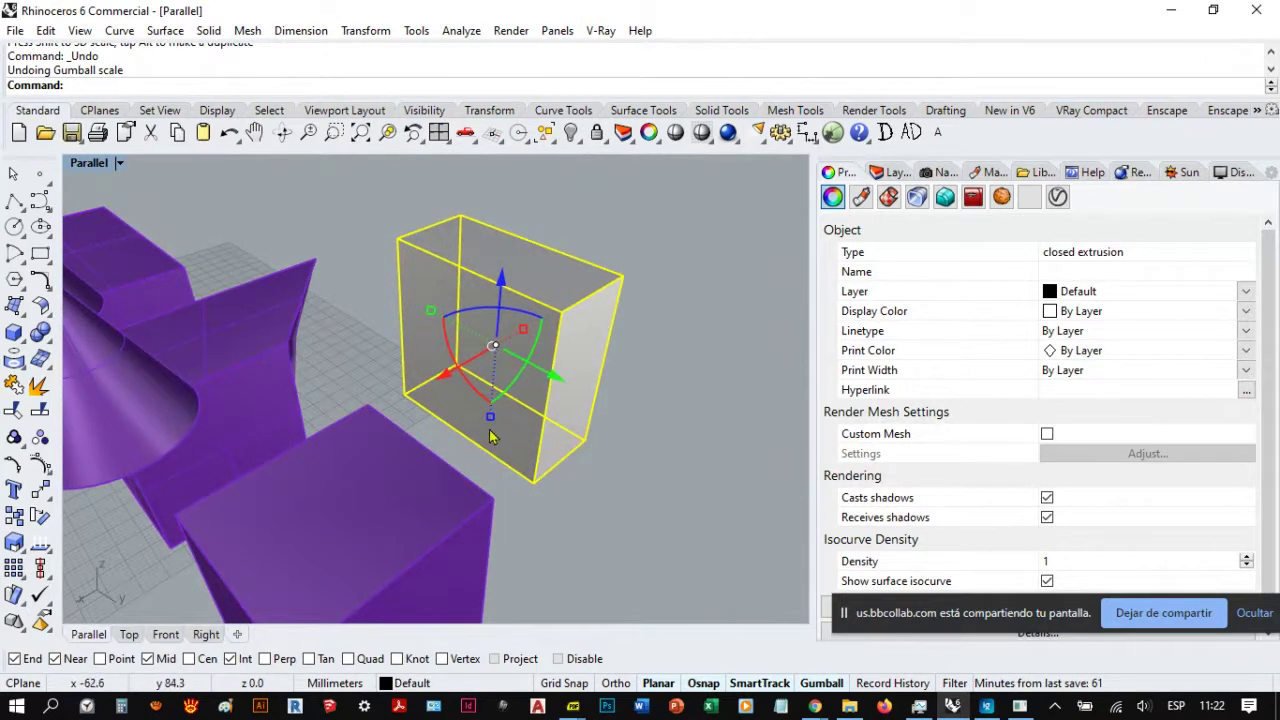
scroll(535, 362, "up", 3)
scroll(532, 344, "down", 5)
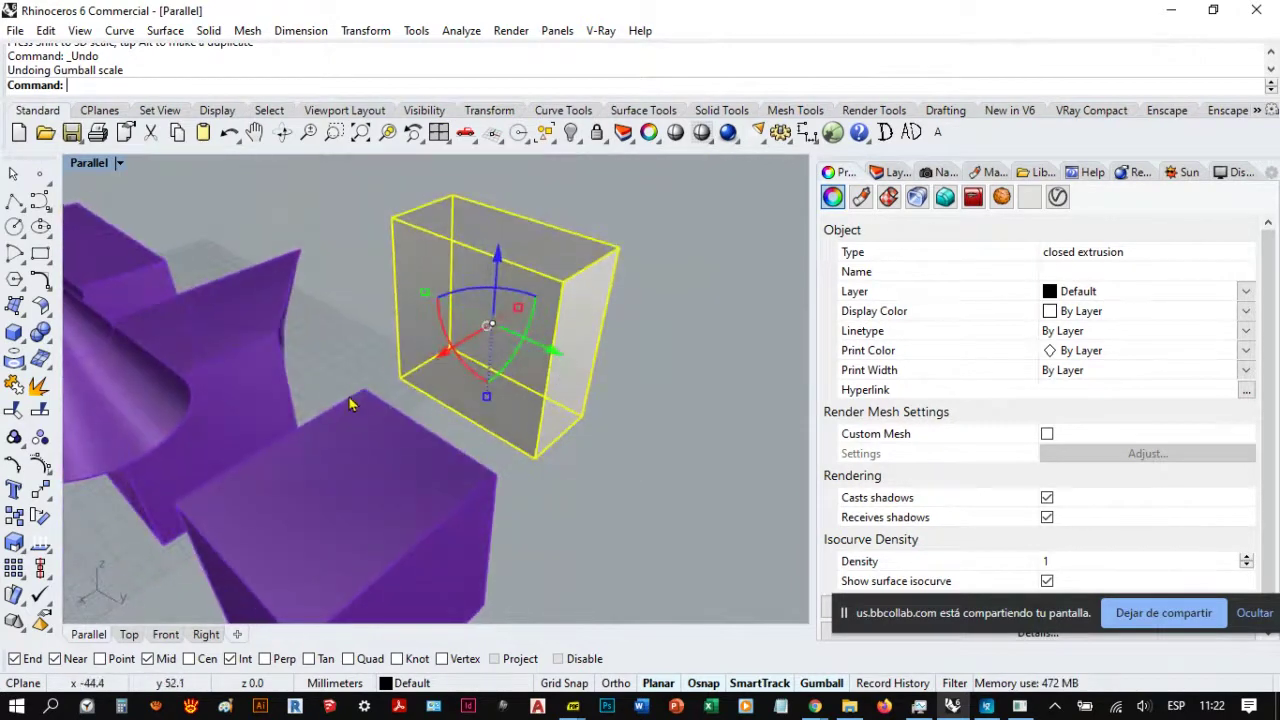
left_click(561, 358)
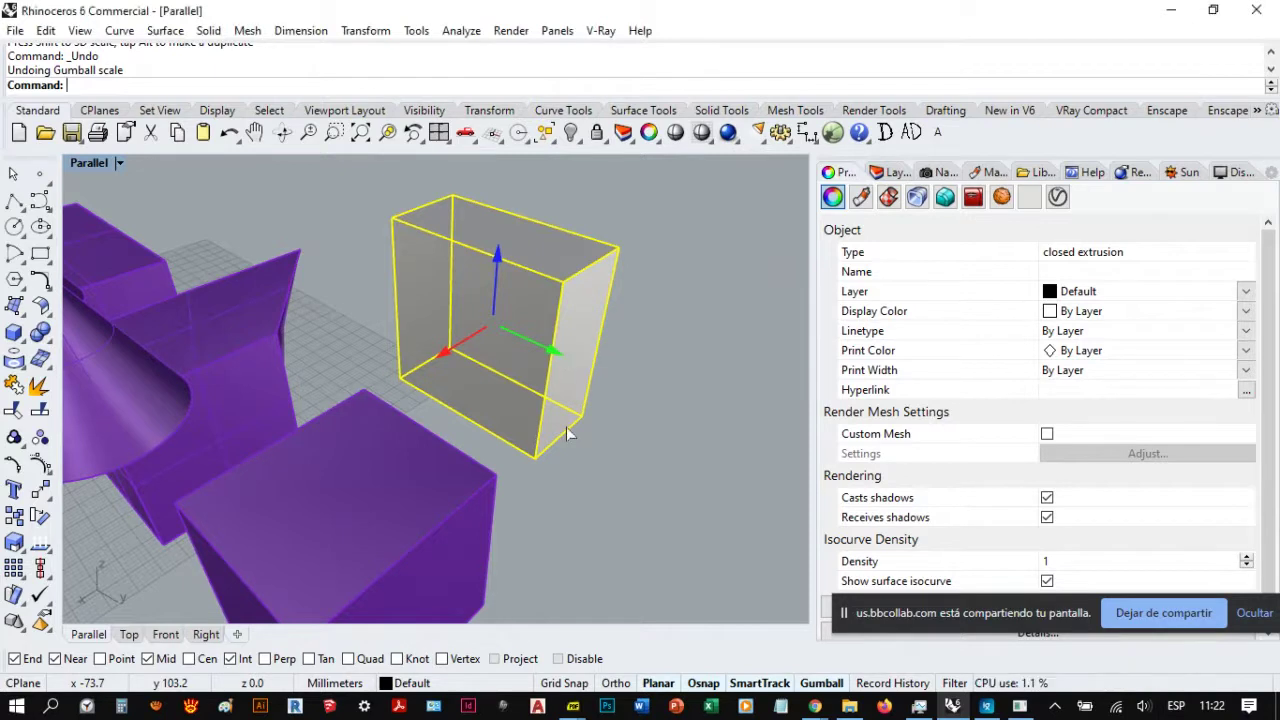
key("Return")
Step: Move the selected box exactly 50 mm along X using the Gumball's numeric entry
scroll(566, 435, "down", 5)
mouse_move(566, 435)
right_mouse_down()
mouse_move(506, 443)
mouse_move(575, 452)
right_mouse_up()
scroll(532, 463, "up", 3)
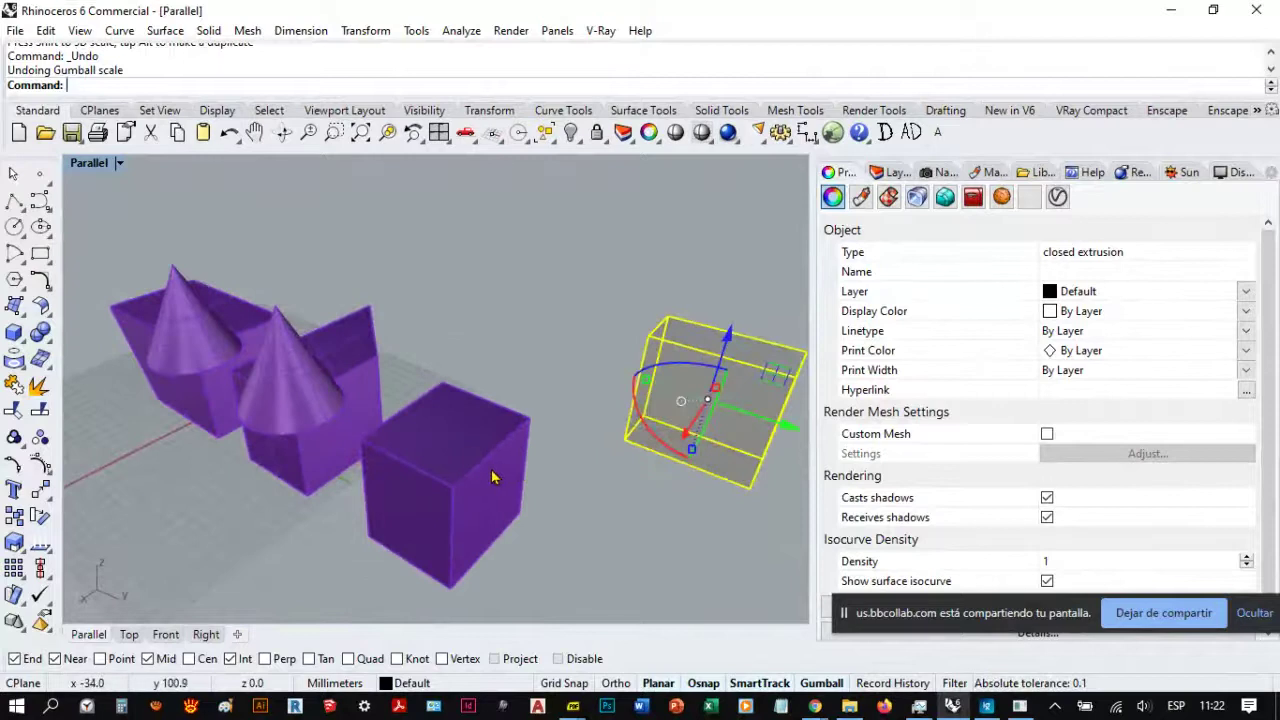
scroll(500, 477, "down", 3)
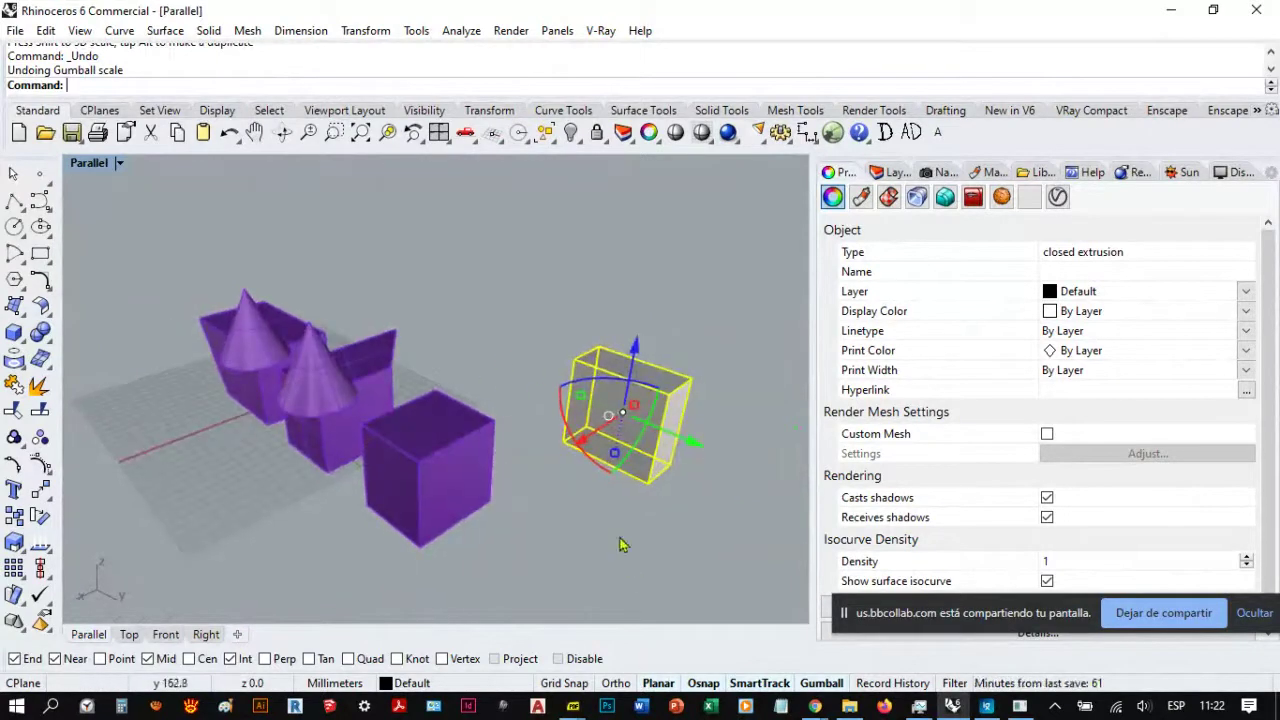
right_click_drag(620, 543, 609, 457)
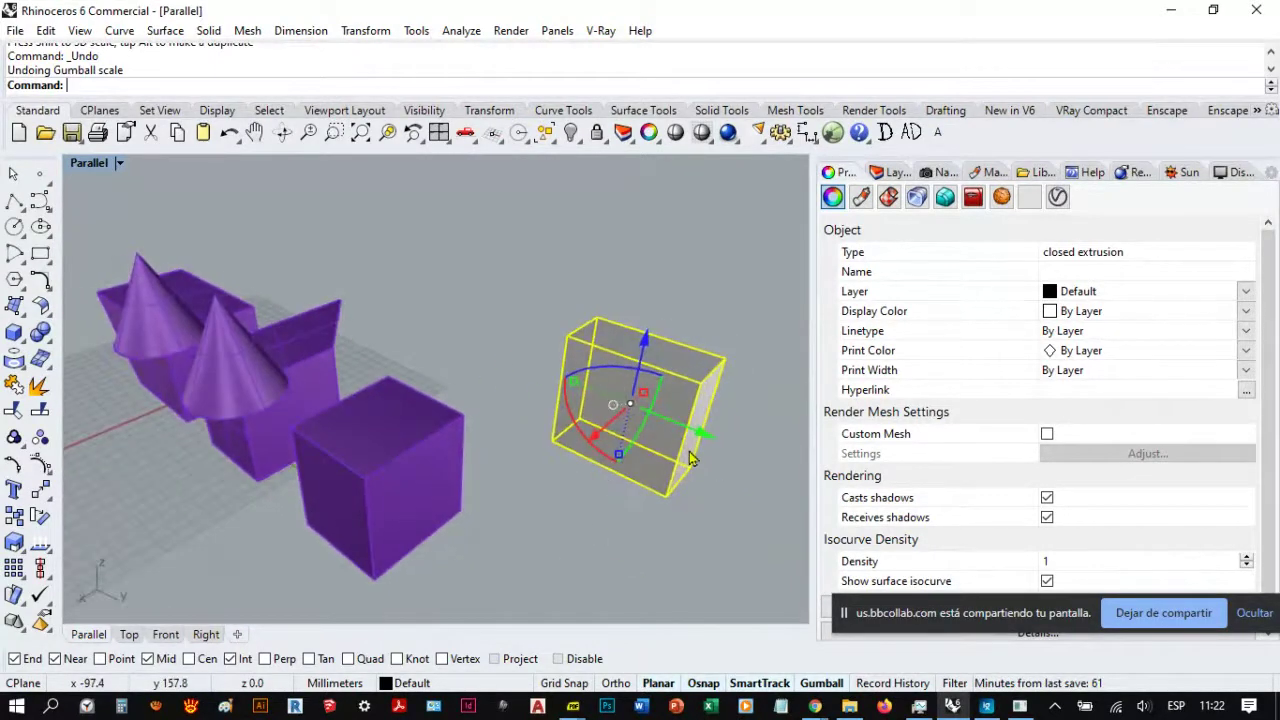
left_click(645, 345)
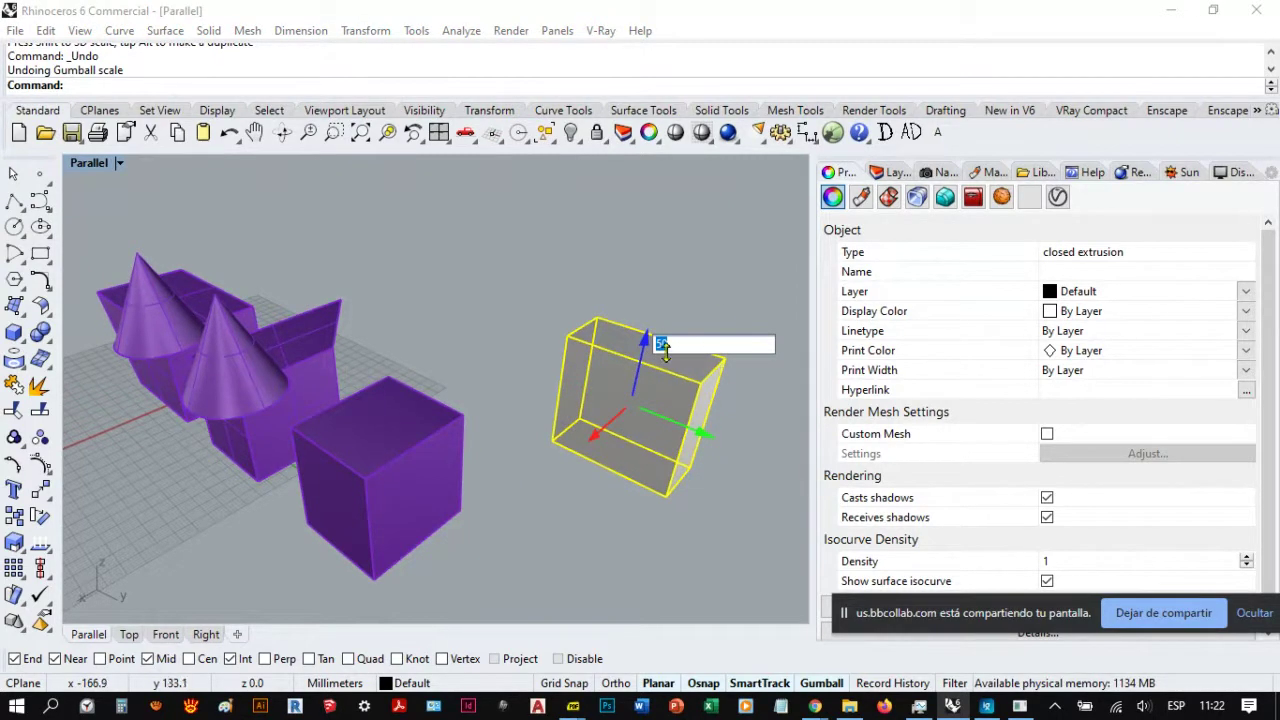
key("Escape")
scroll(600, 436, "up", 3)
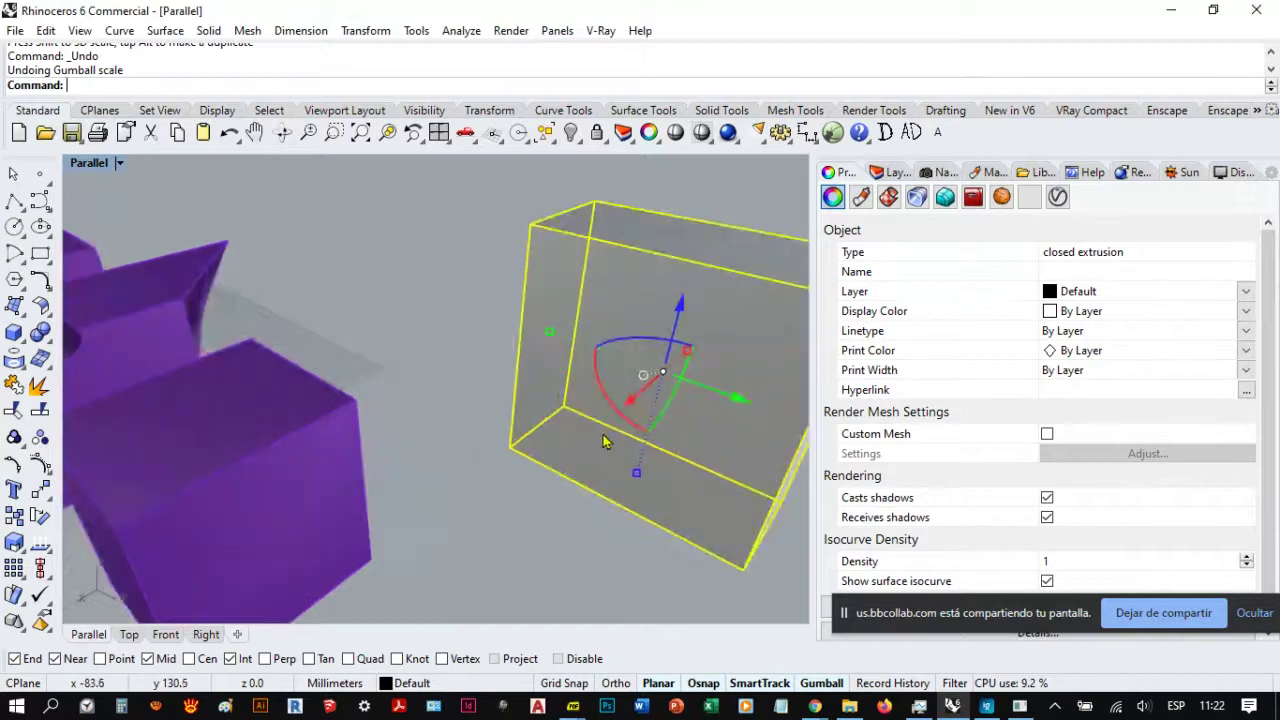
left_click(630, 404)
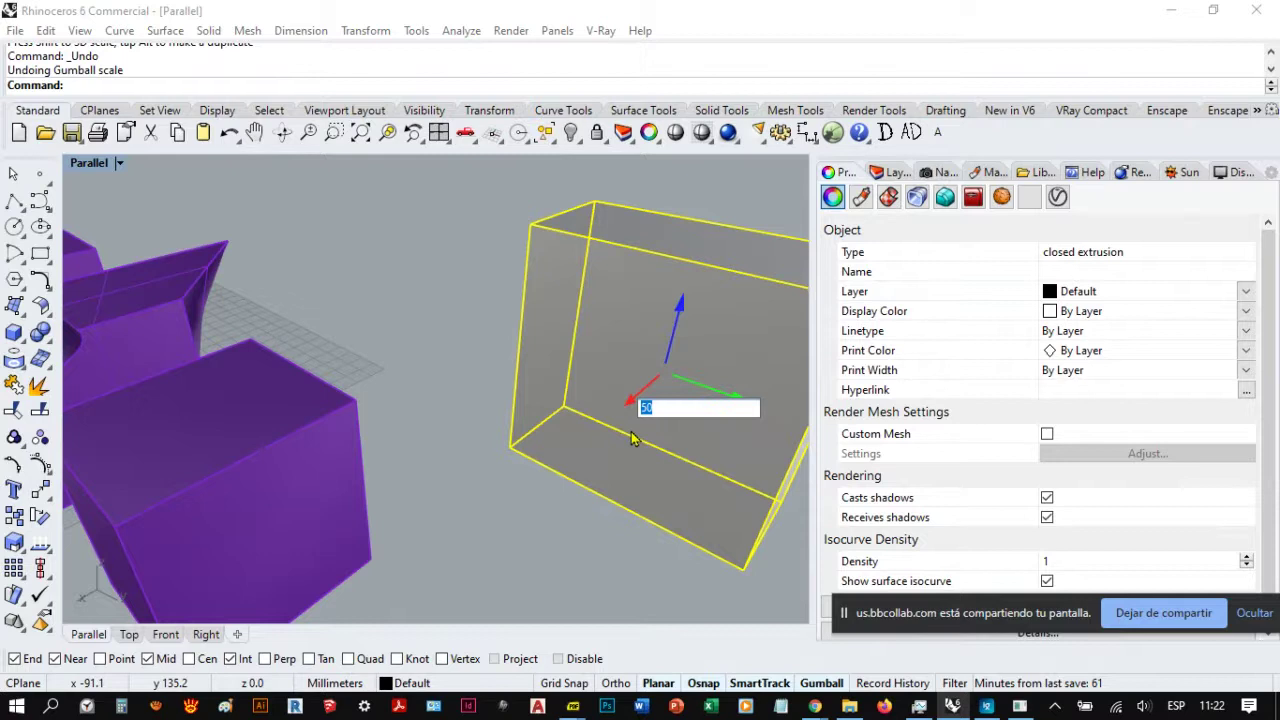
key("Escape")
Step: Raise the selected box 50 mm along Z using the Gumball's numeric entry
scroll(631, 434, "down", 3)
scroll(615, 440, "down", 5)
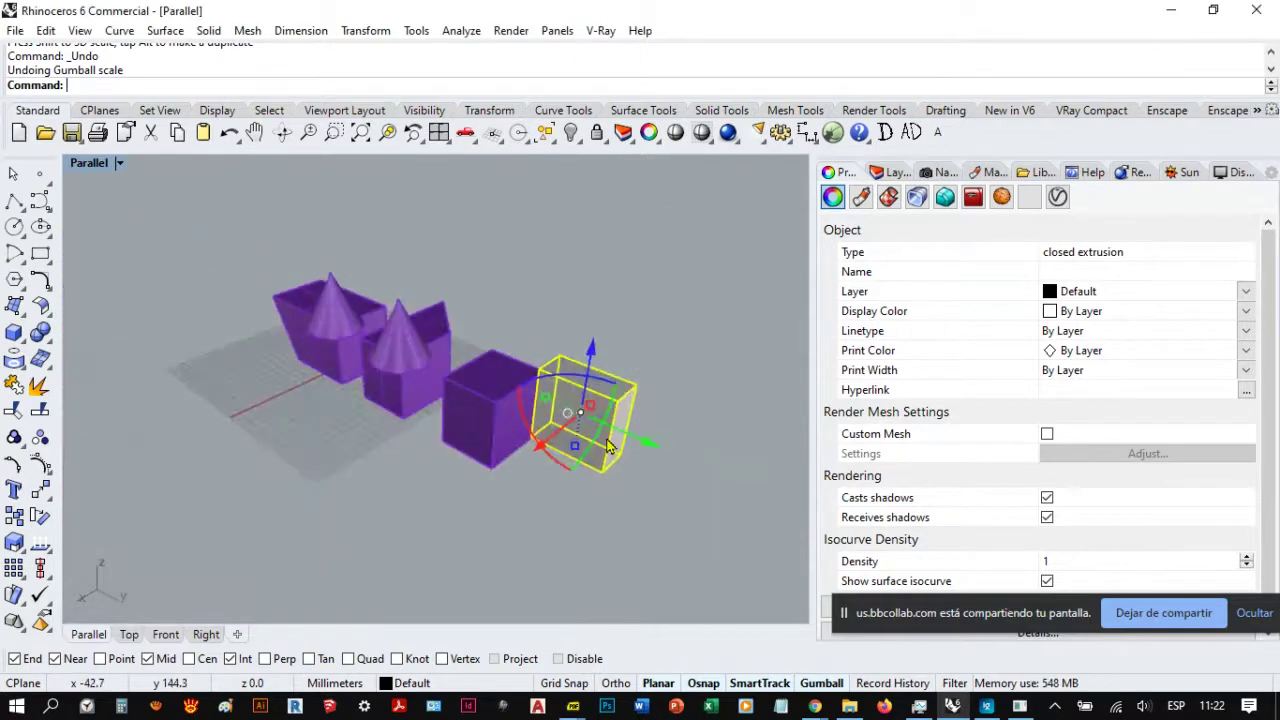
scroll(607, 446, "down", 1)
left_click(576, 340)
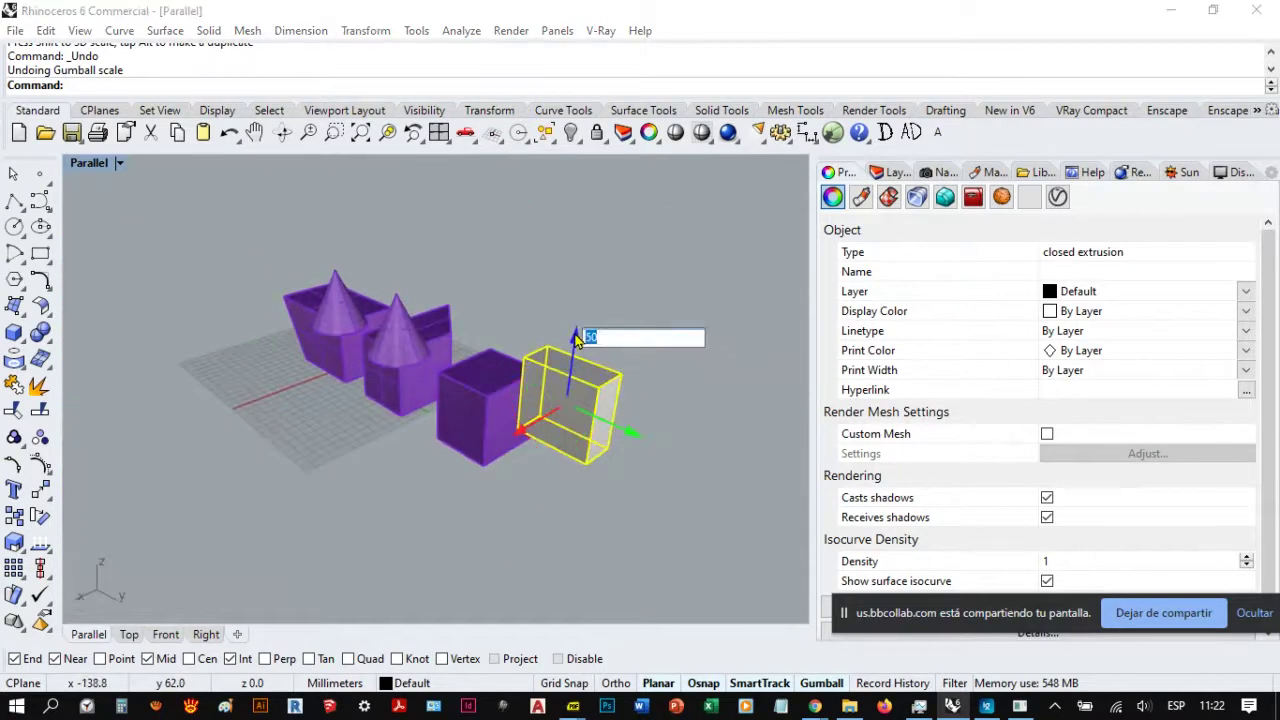
key("Return")
Step: Try stretching the box freehand along Y with the Gumball's green scale handle, and undo it
mouse_move(600, 380)
right_mouse_down()
mouse_move(620, 402)
mouse_move(600, 392)
right_mouse_up()
scroll(540, 290, "up", 4)
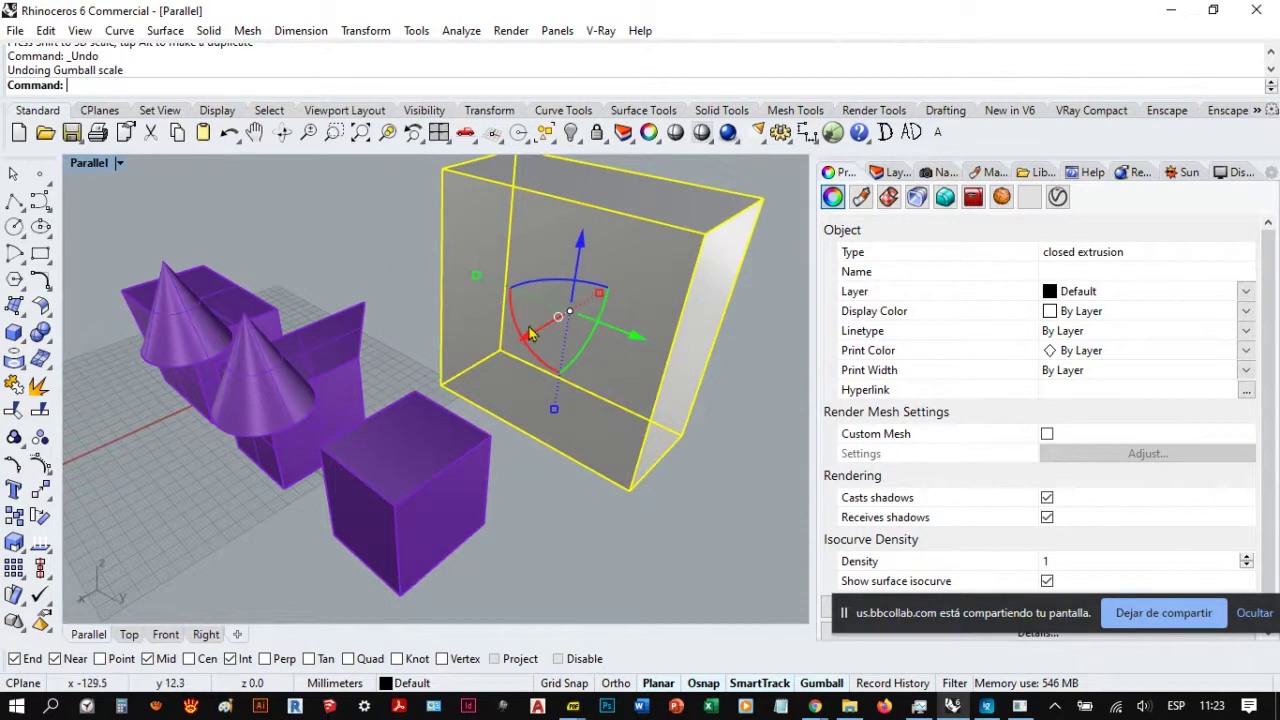
left_click(477, 282)
key("Escape")
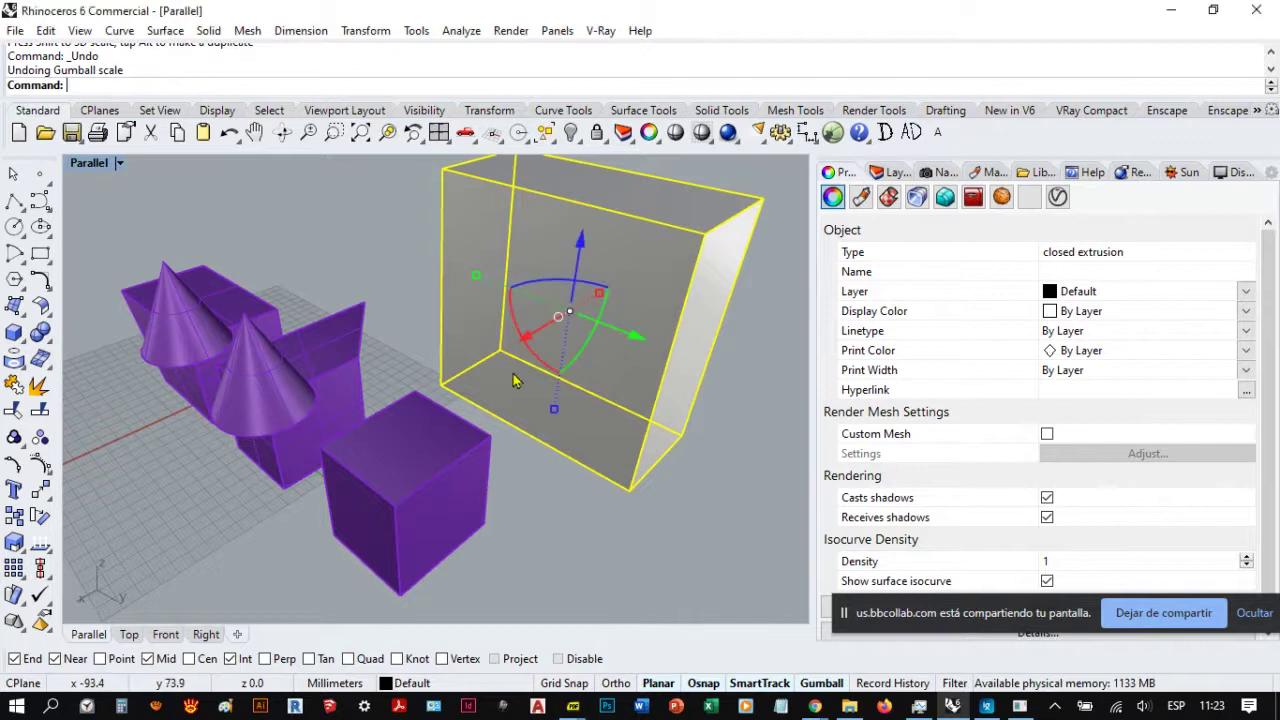
left_click_drag(477, 277, 446, 274)
key("ctrl+z")
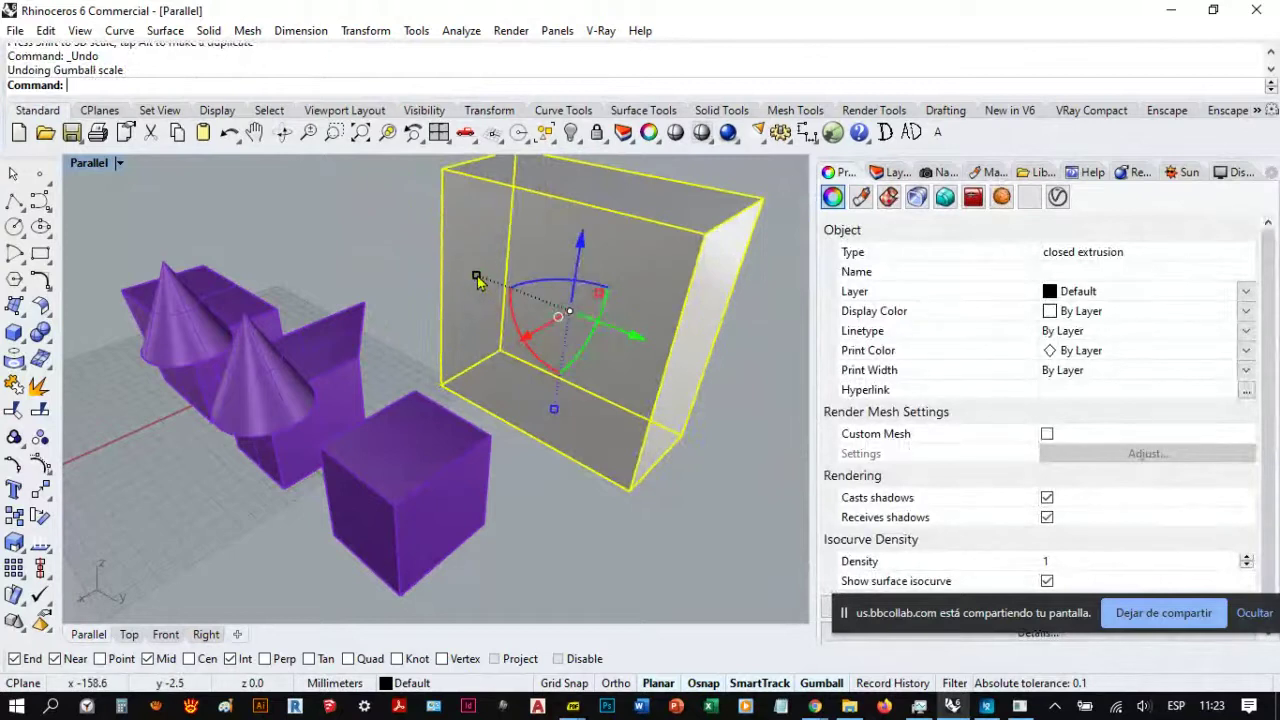
Step: Scale the box along Y by a factor of 2 with the Gumball, and undo the scaling
left_click(477, 281)
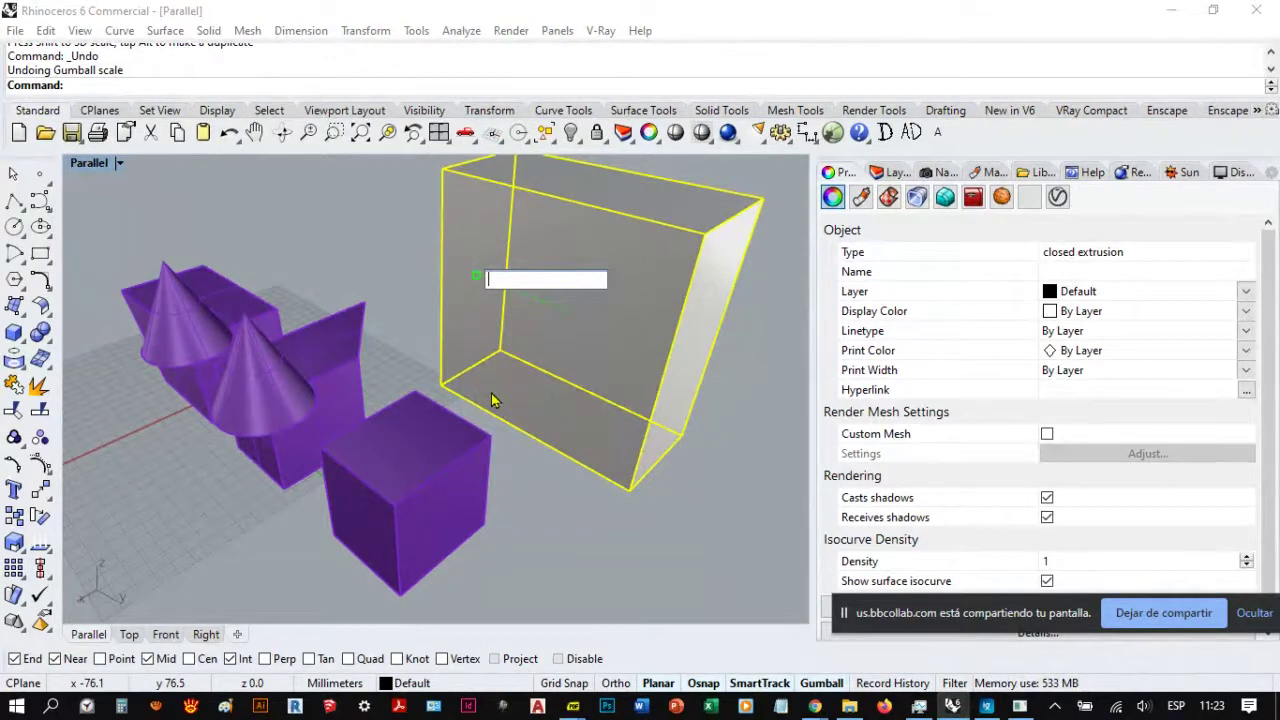
type("2")
key("Return")
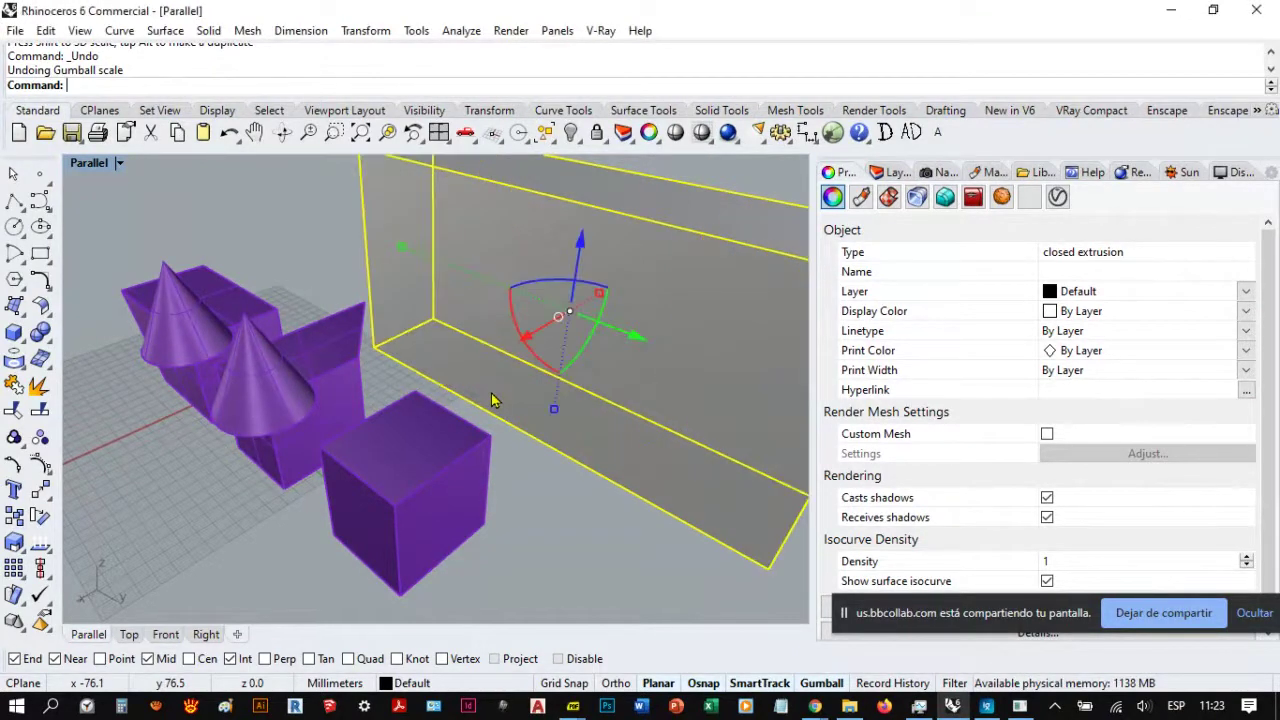
scroll(498, 396, "down", 2)
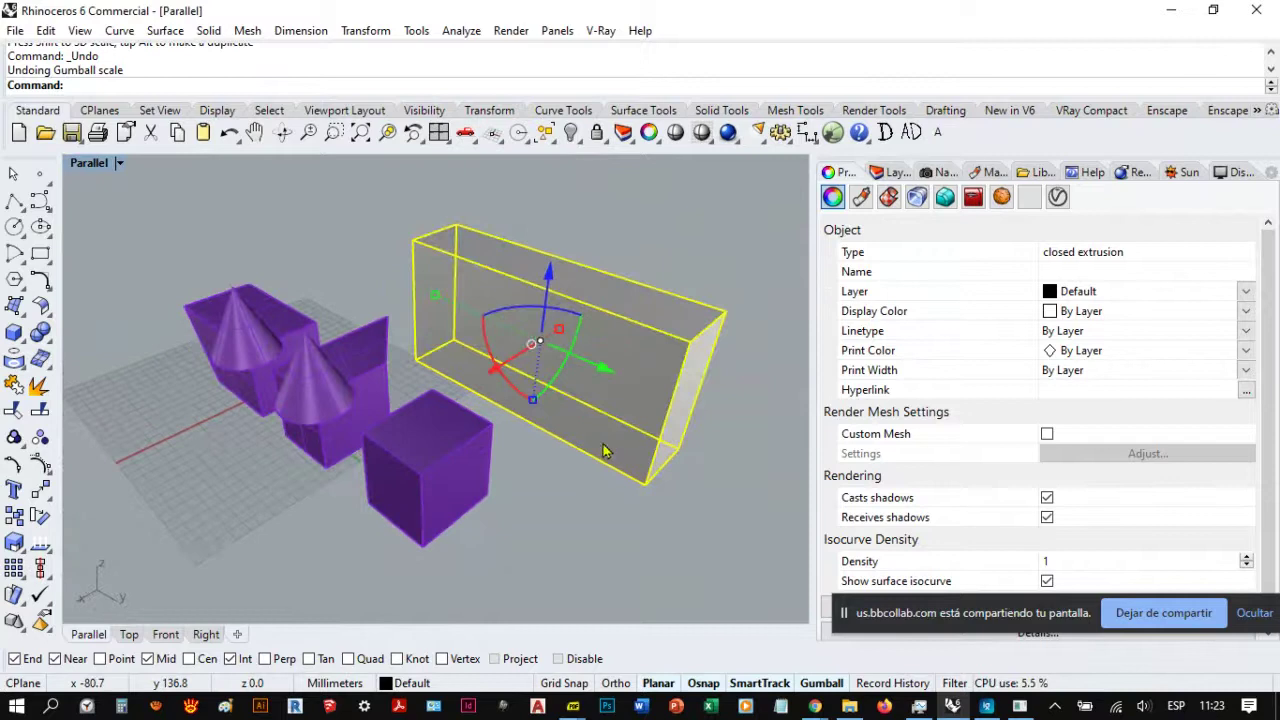
key("ctrl+z")
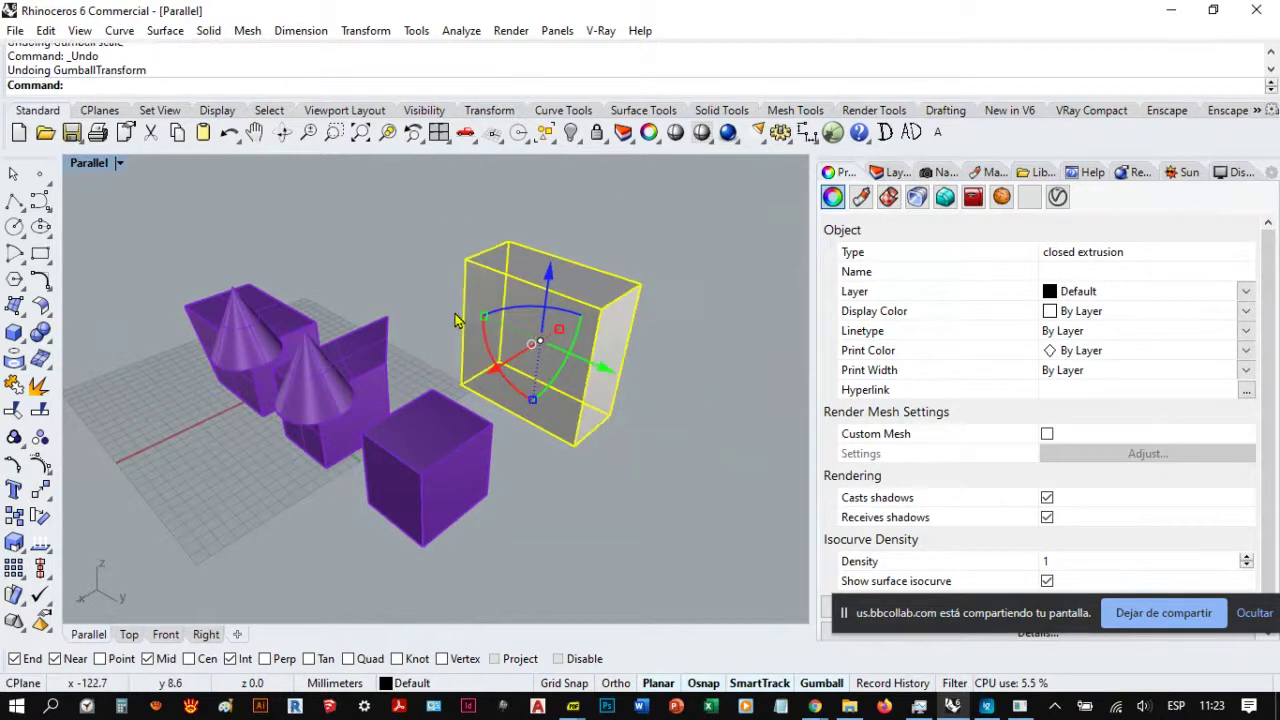
Step: Scale the box to about half its width along Y and by a factor of 5 along Z using the Gumball
scroll(478, 318, "up", 2)
left_click(480, 314)
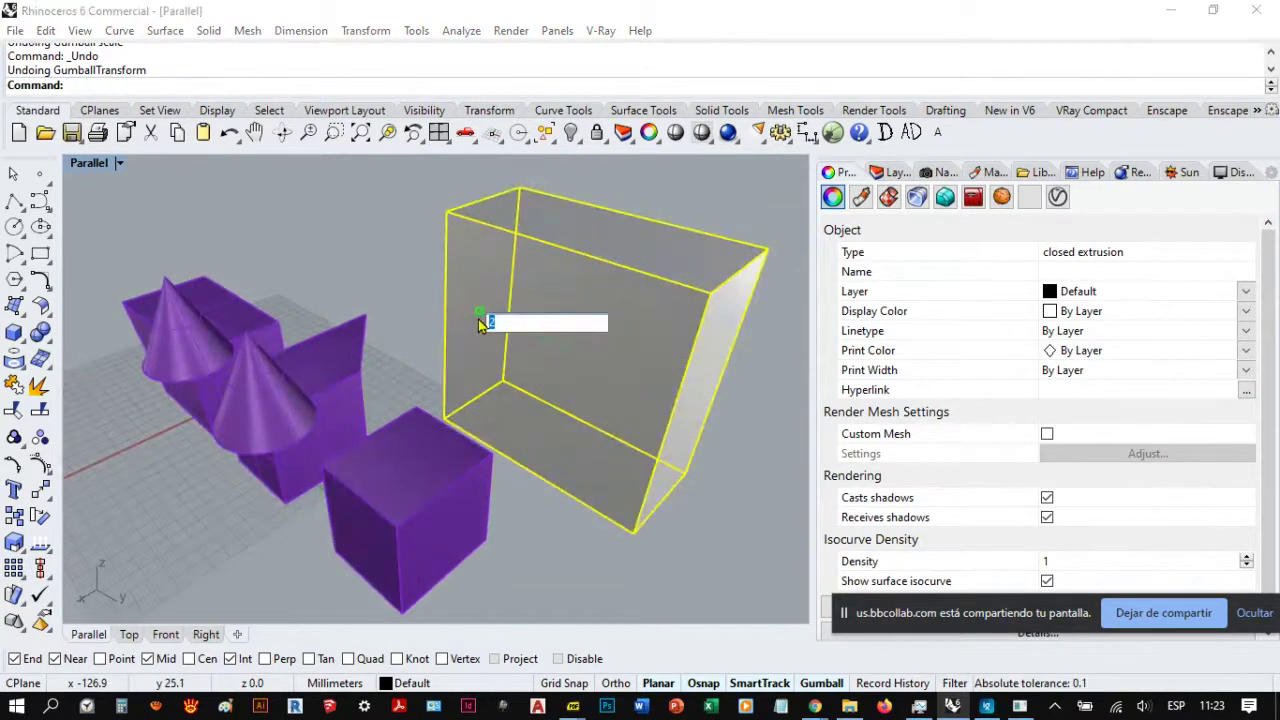
key("Return")
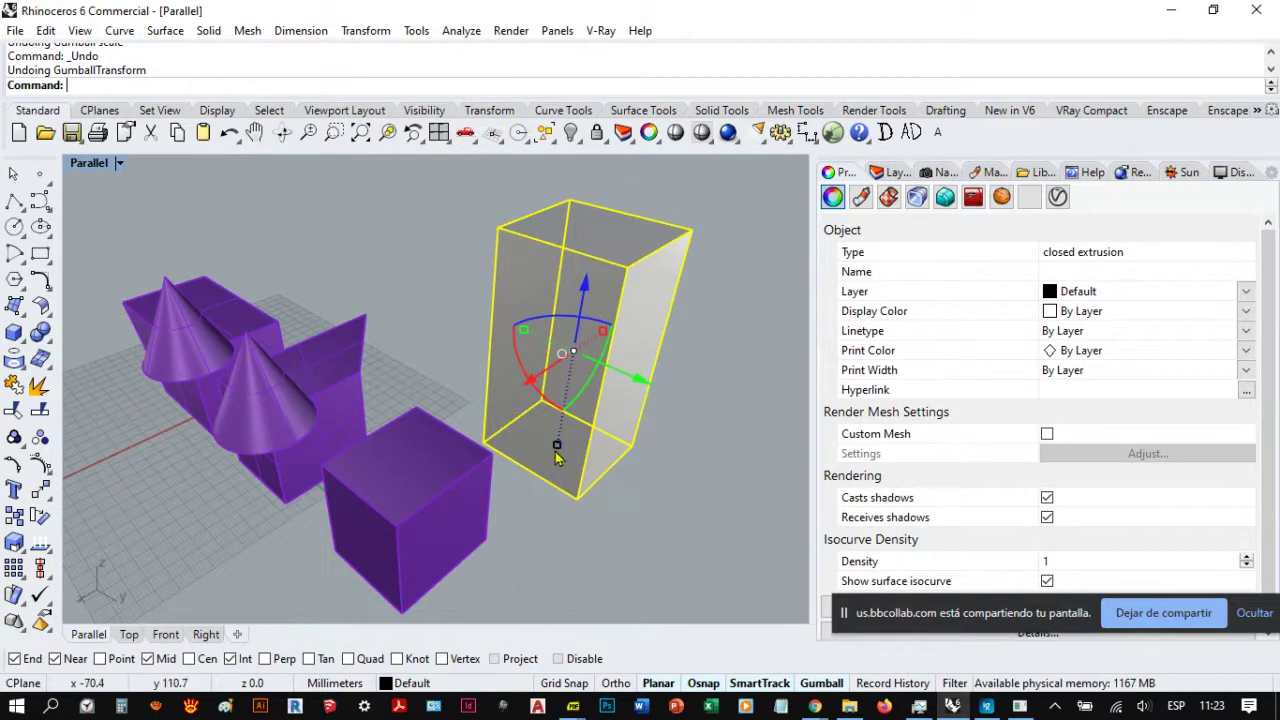
left_click_drag(556, 447, 558, 456)
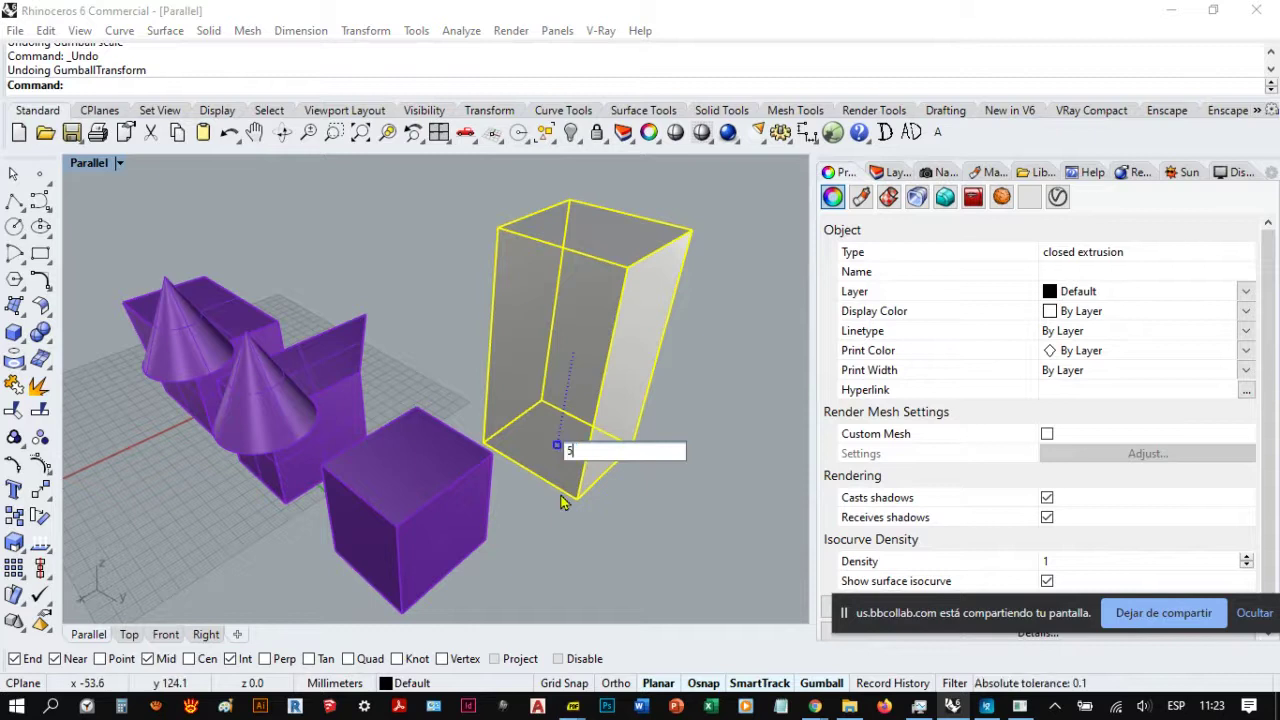
key("Return")
Step: Undo the box's last Z and Y scalings and its upward move
scroll(563, 505, "down", 3)
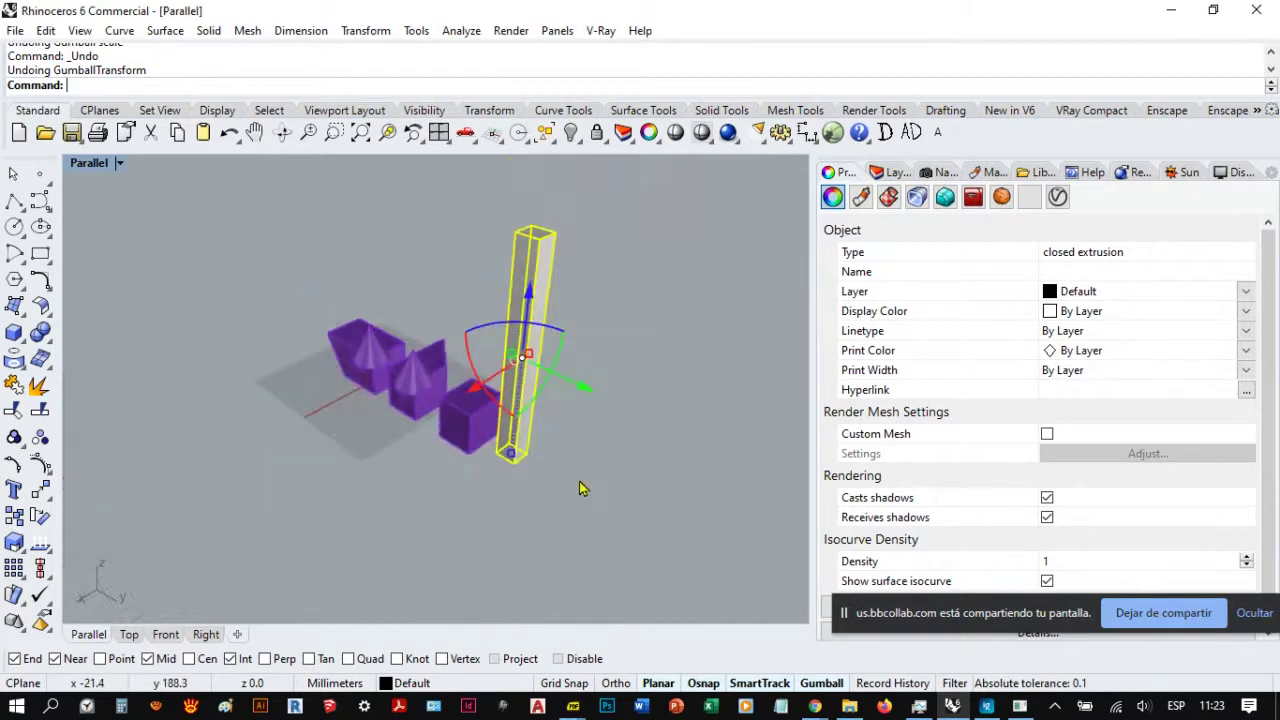
right_click_drag(583, 488, 577, 423)
scroll(560, 425, "up", 3)
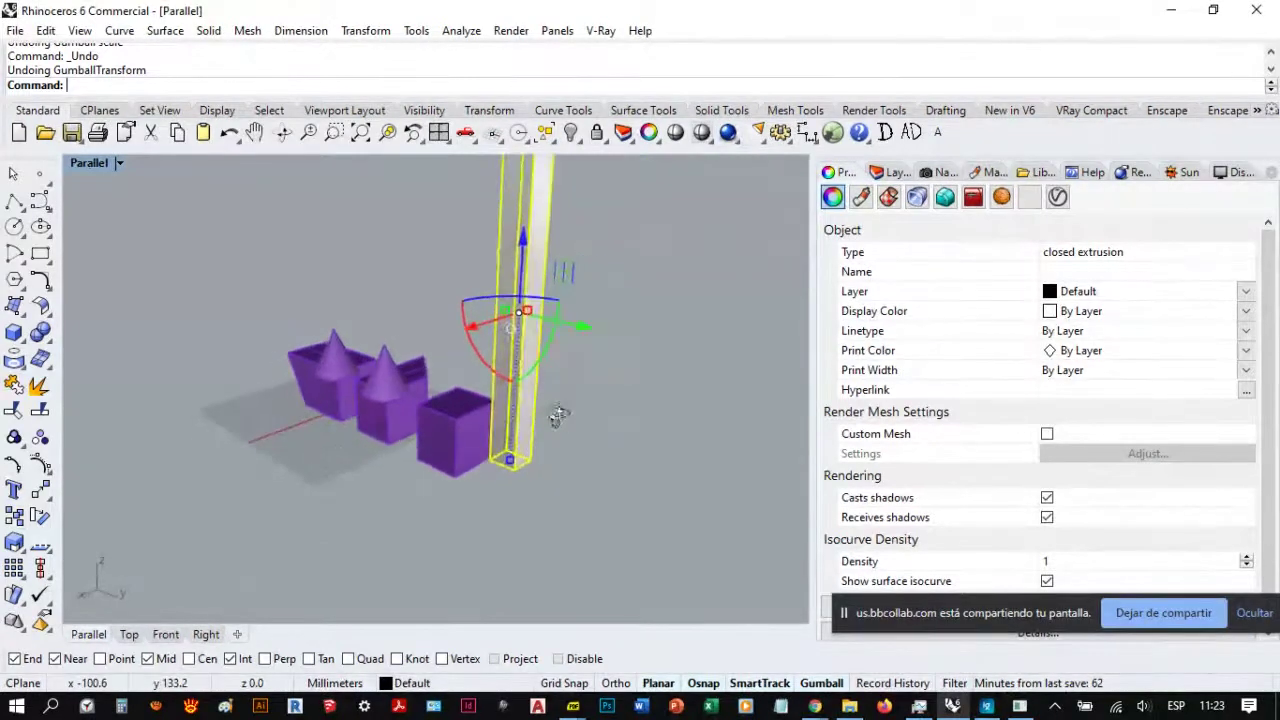
scroll(517, 344, "up", 5)
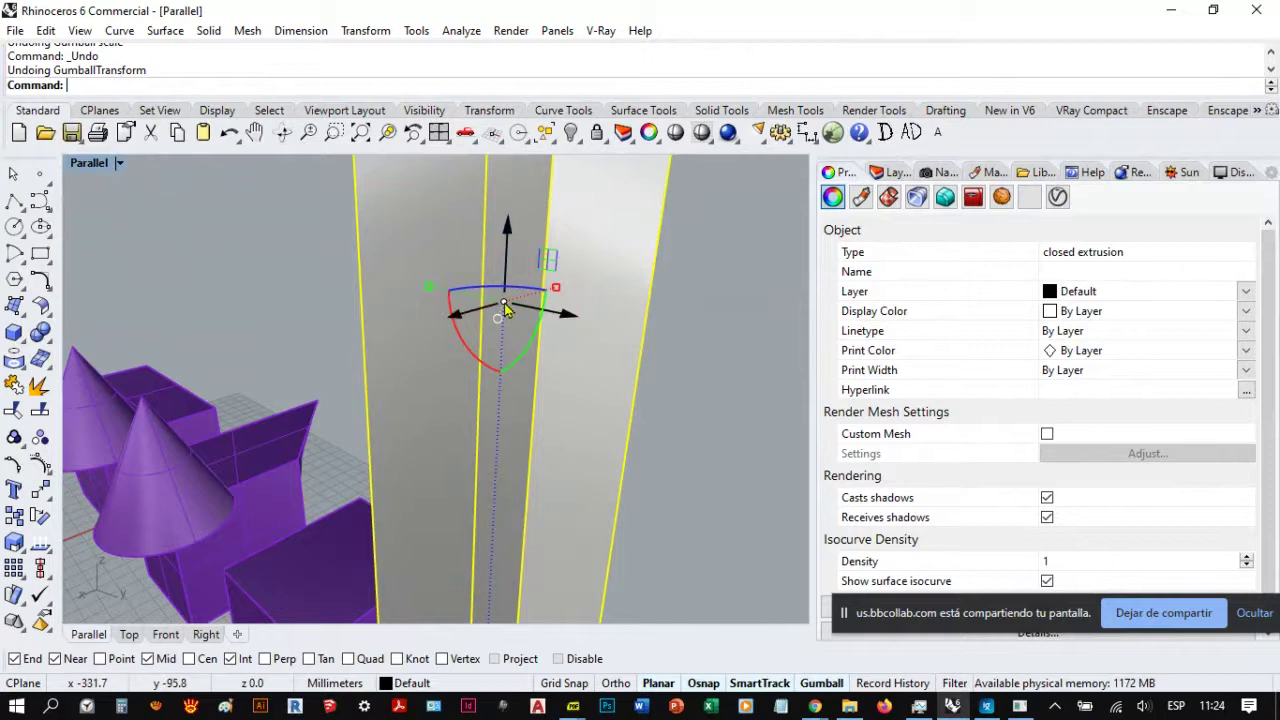
key("ctrl+z")
key("ctrl+z")
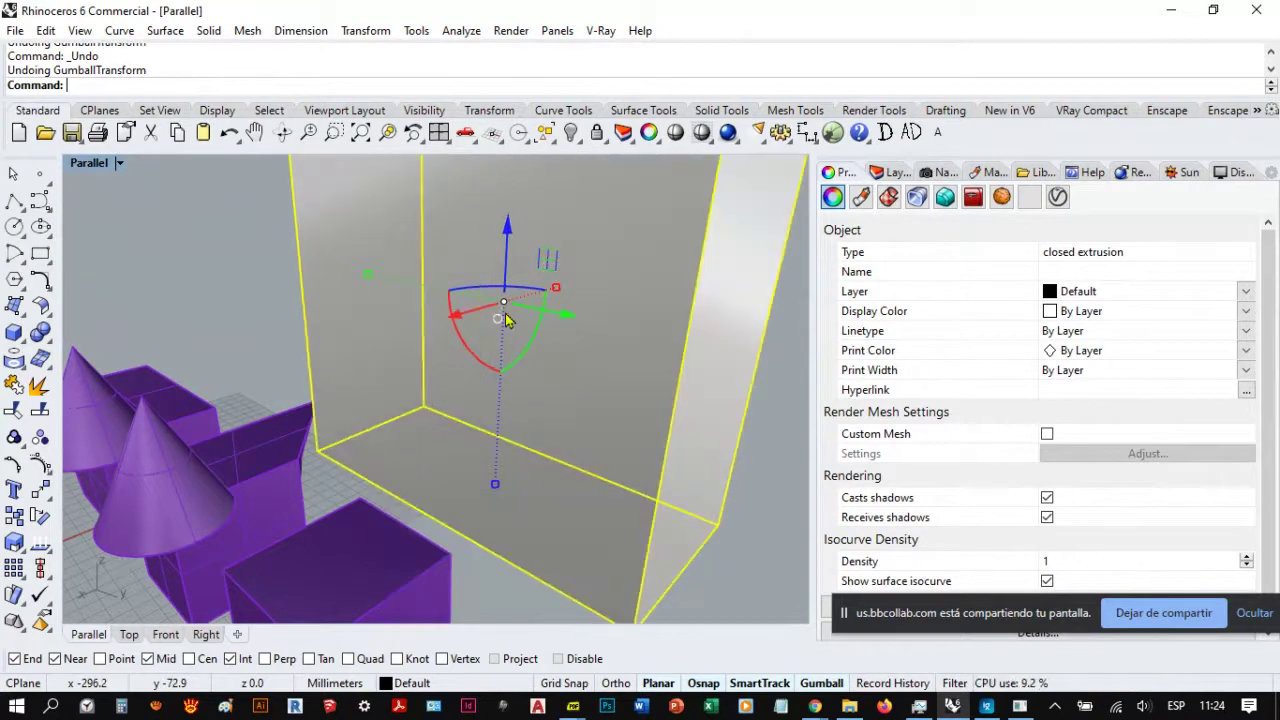
key("ctrl+z")
Step: Review the alignment and dragging options offered by the selected box's Gumball menu ball
right_click_drag(511, 309, 533, 487)
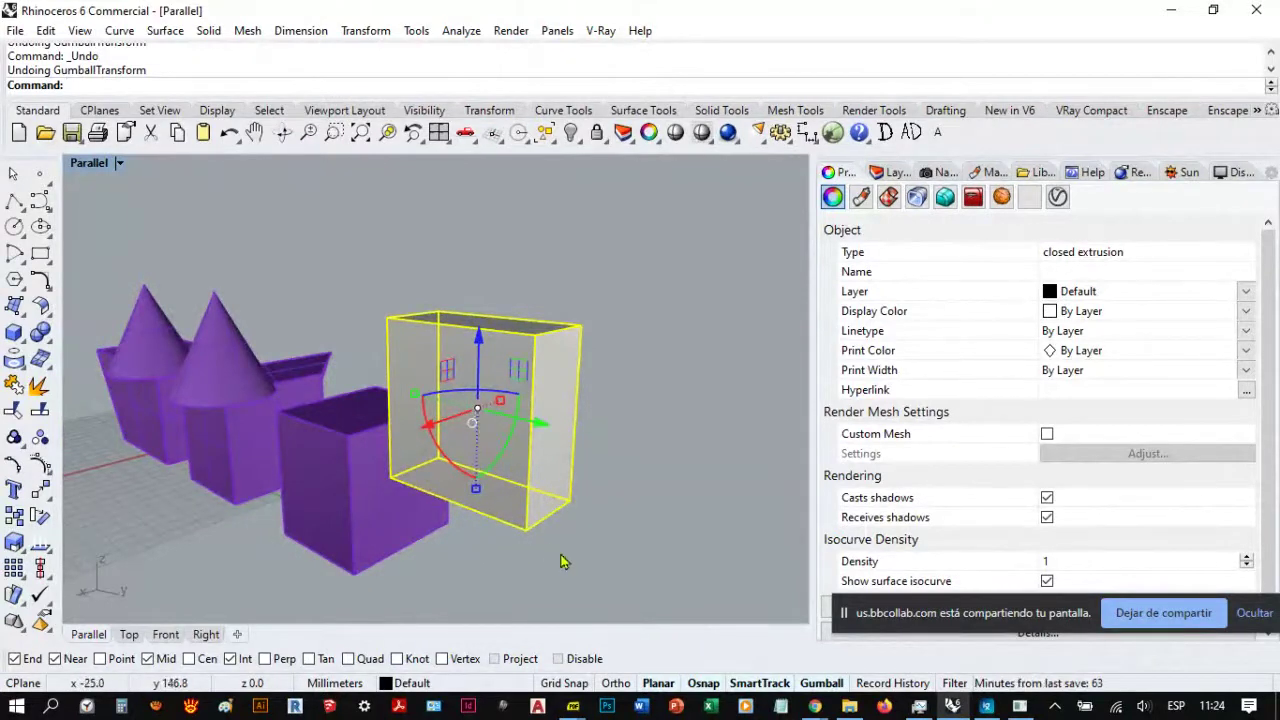
left_click(474, 426)
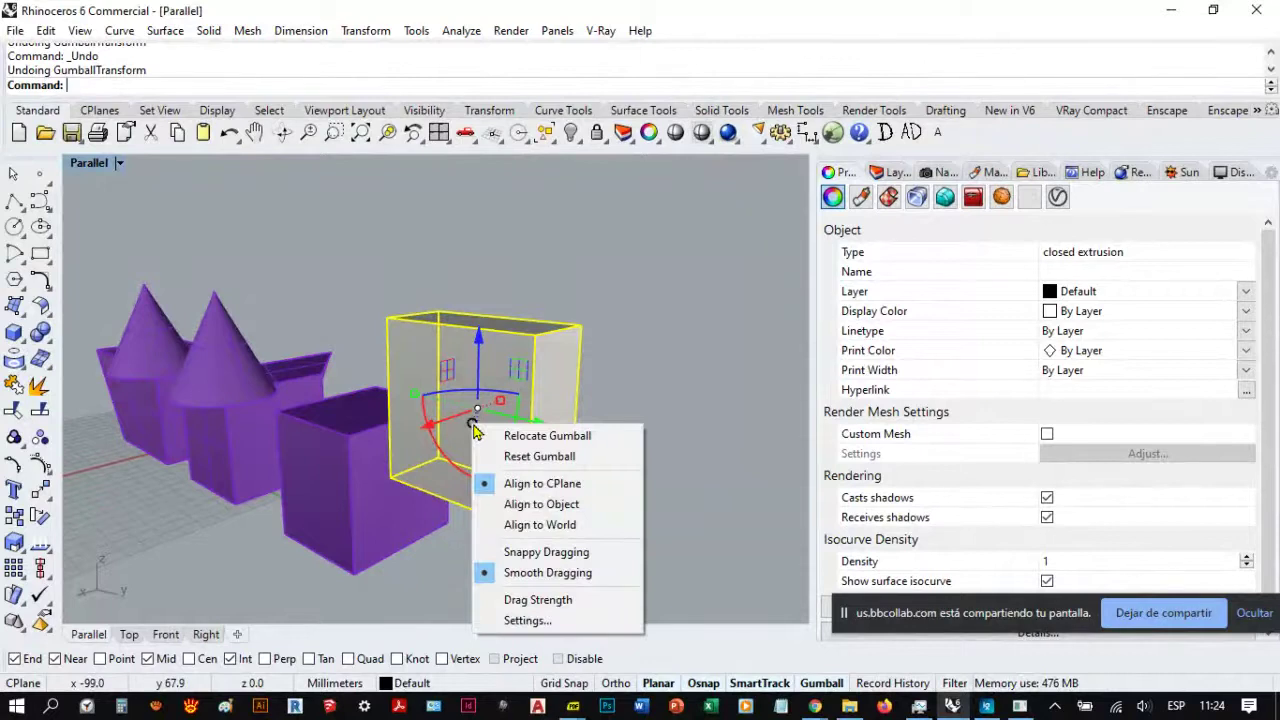
left_click(471, 431)
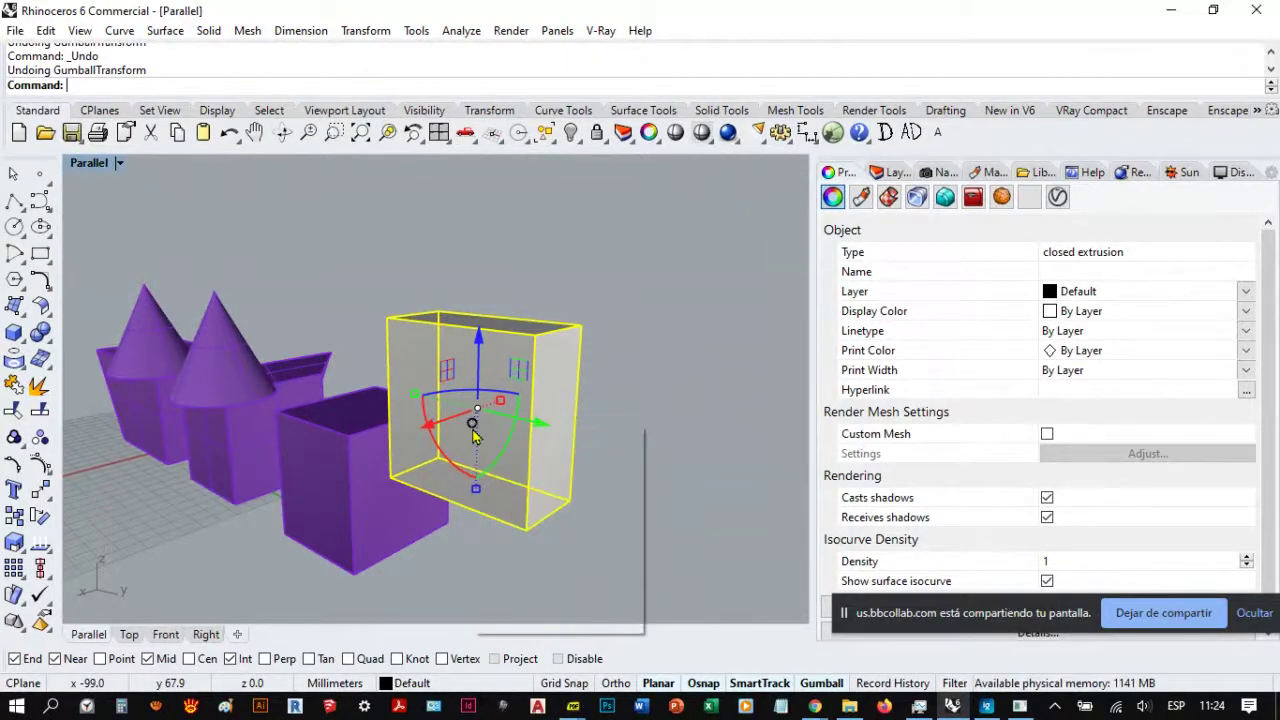
scroll(471, 431, "up", 4)
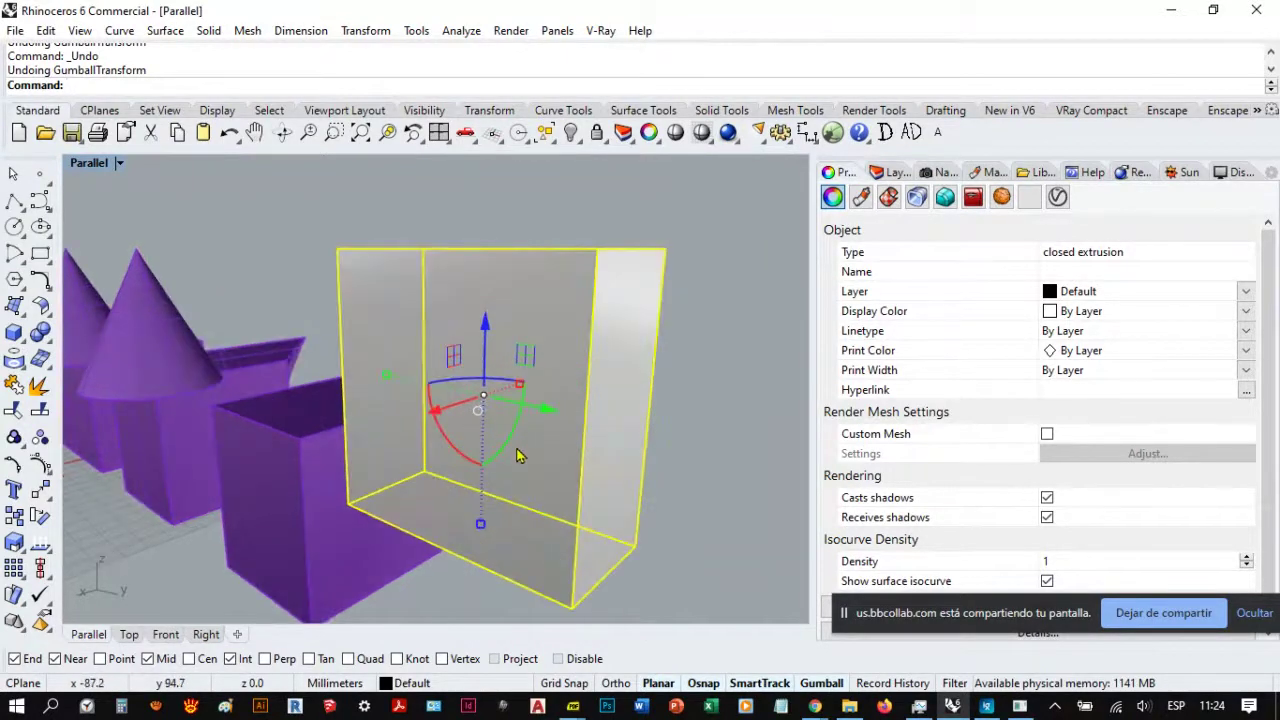
left_click(479, 411)
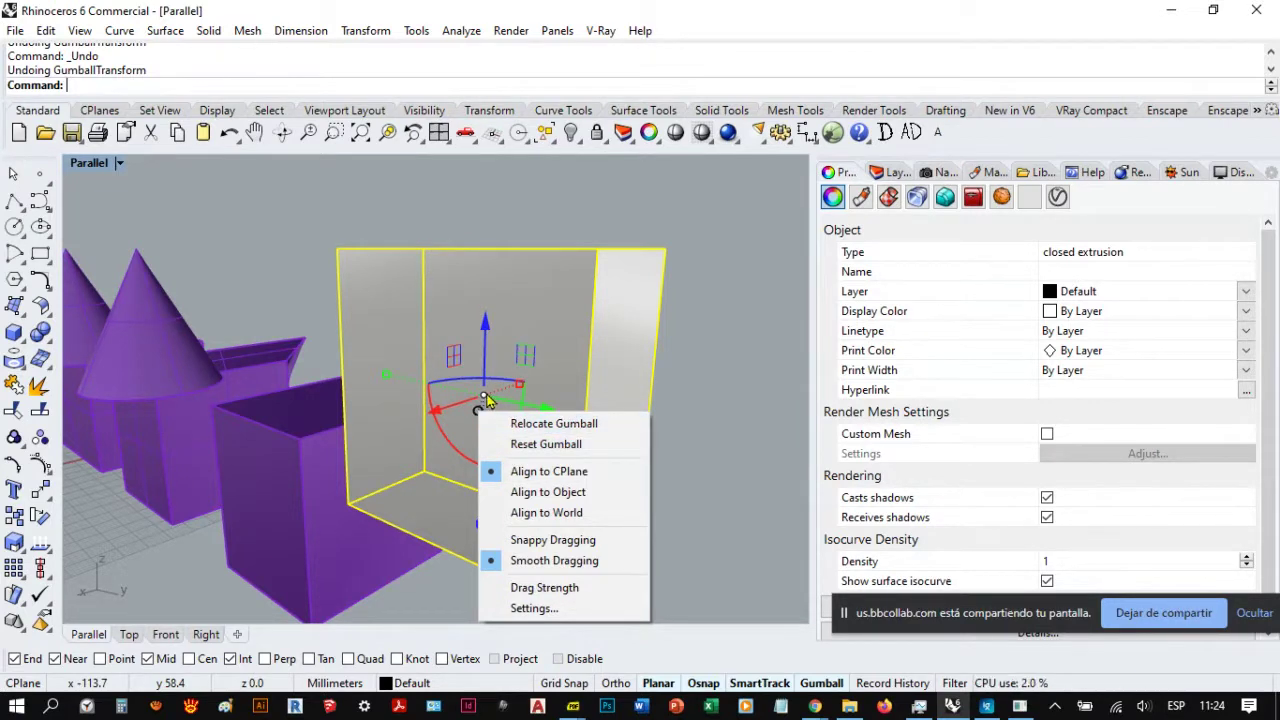
left_click(530, 425)
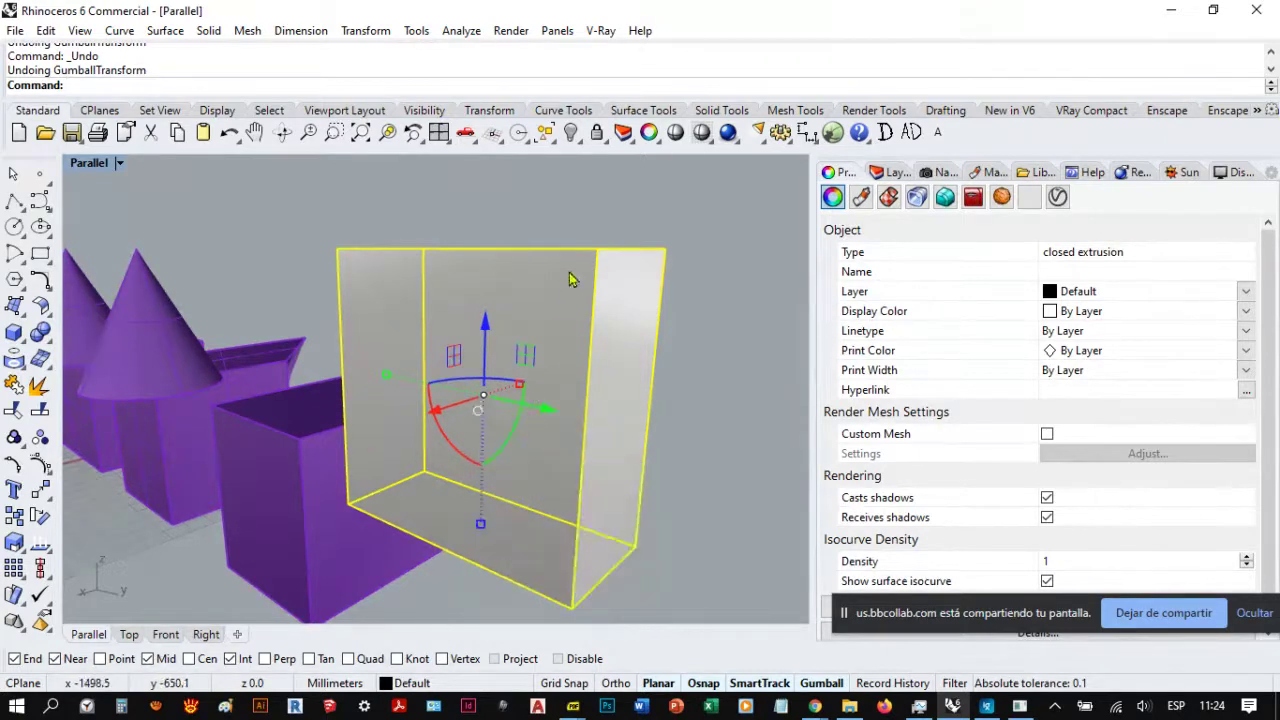
right_click_drag(570, 280, 591, 443)
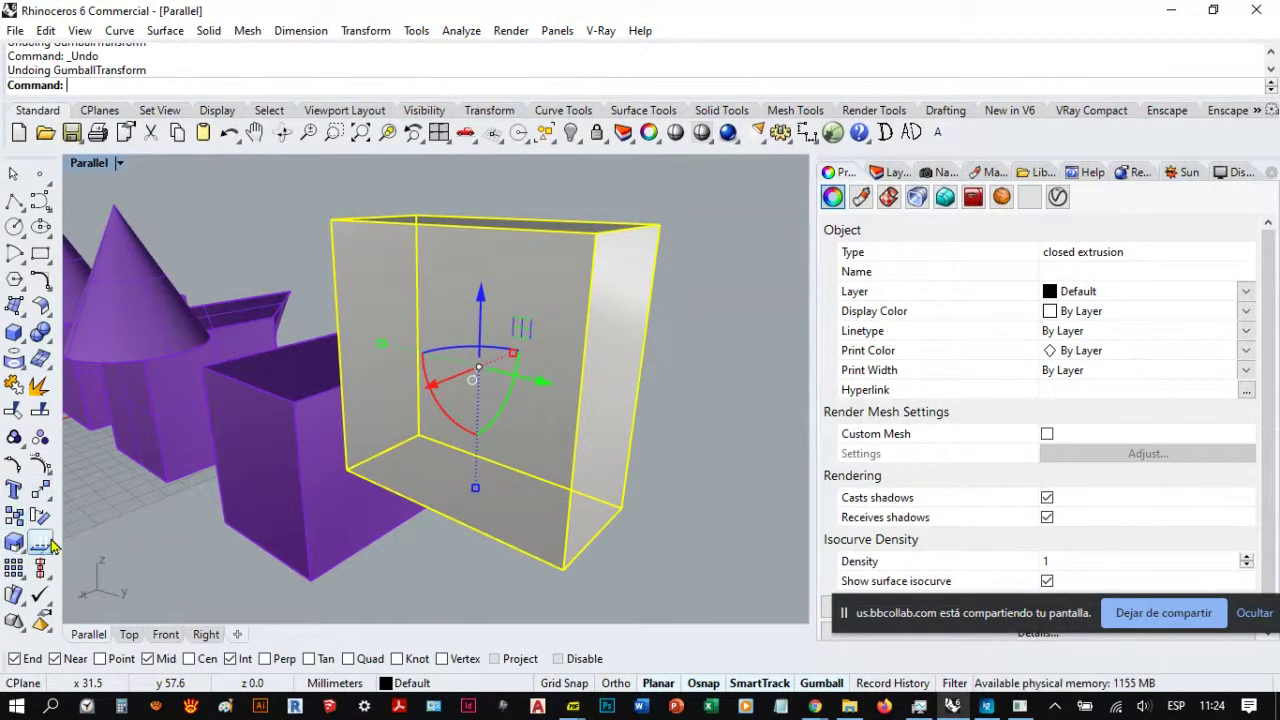
Step: Delete the grey box standing beside the purple solids
left_click(634, 474)
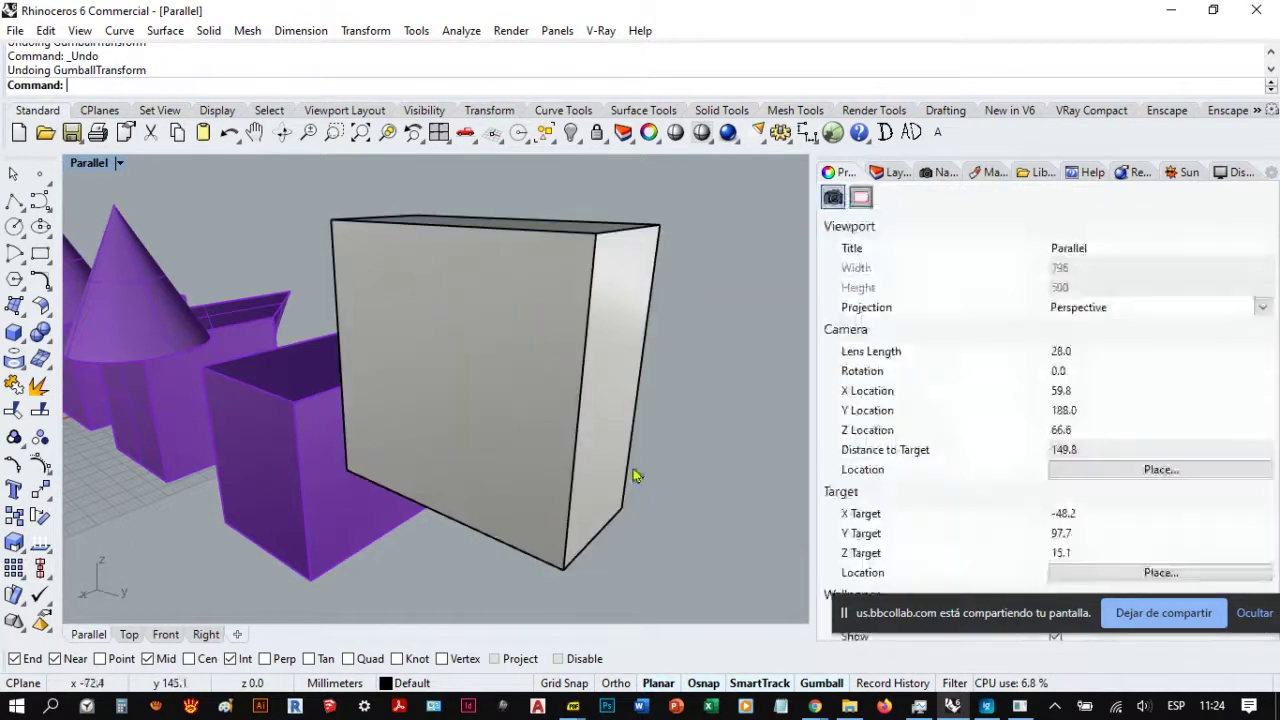
left_click(612, 505)
key("Delete")
scroll(545, 500, "down", 3)
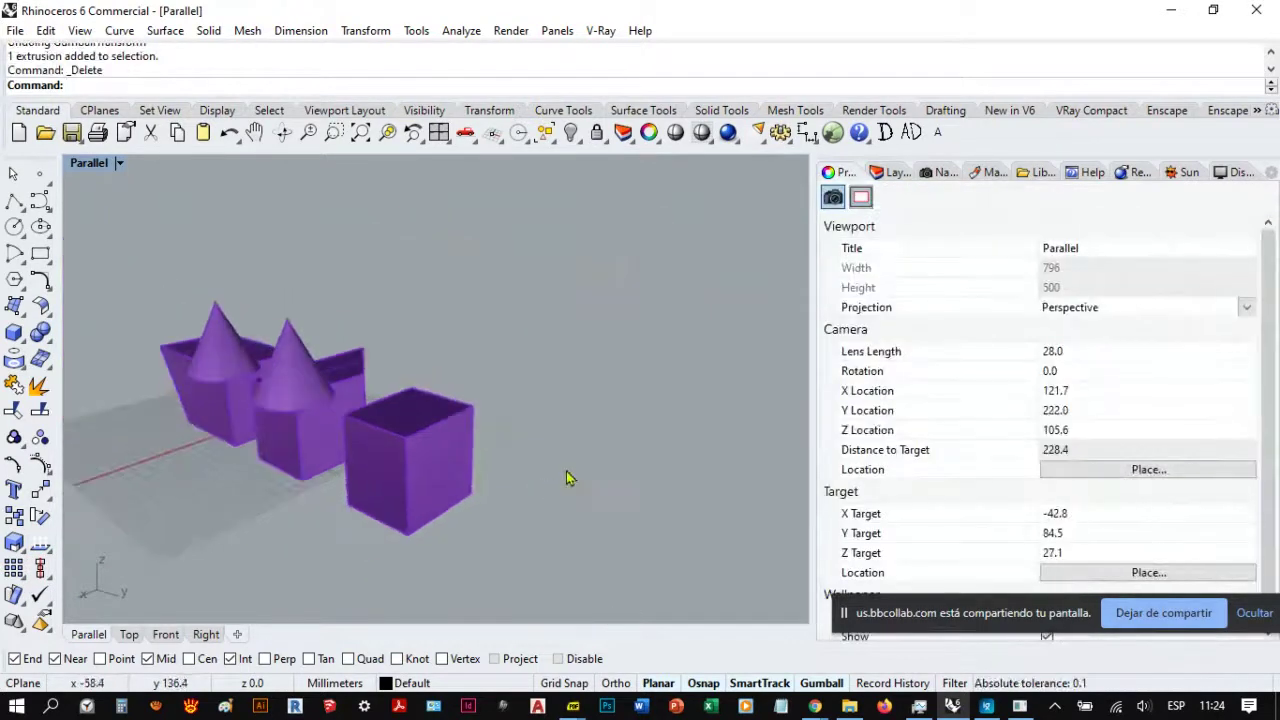
right_click_drag(566, 468, 597, 429)
scroll(563, 486, "down", 3)
right_click_drag(563, 486, 365, 445)
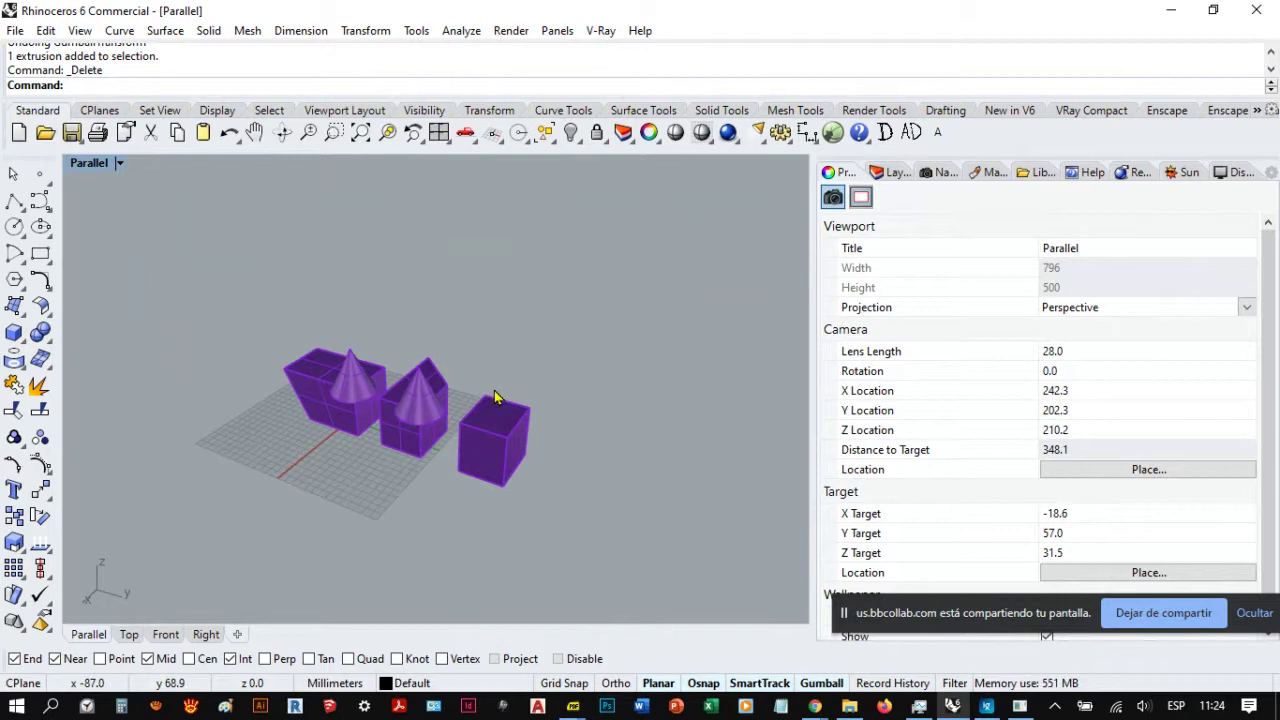
Step: Switch to File Explorer, view the image Ejercicio 01 Batimovil Madera 1.jpg in the CLASE 02 folder, and return to Rhinoceros
left_click(852, 707)
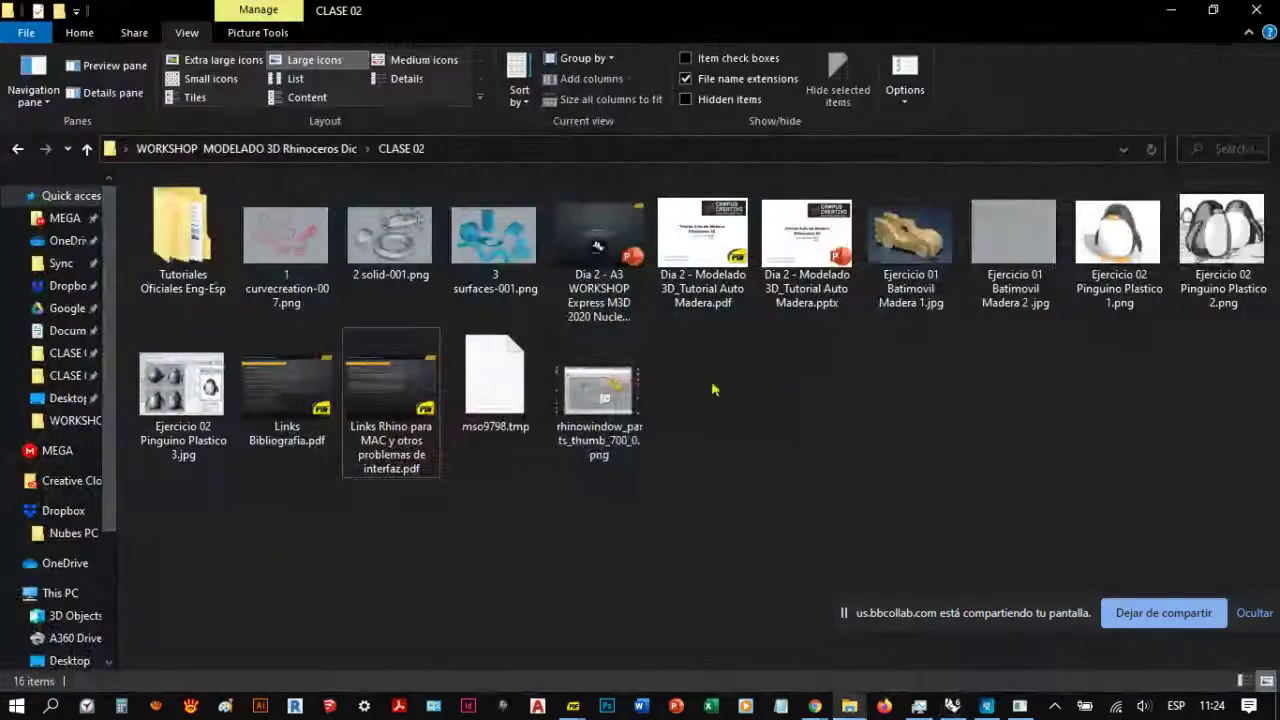
double_click(916, 262)
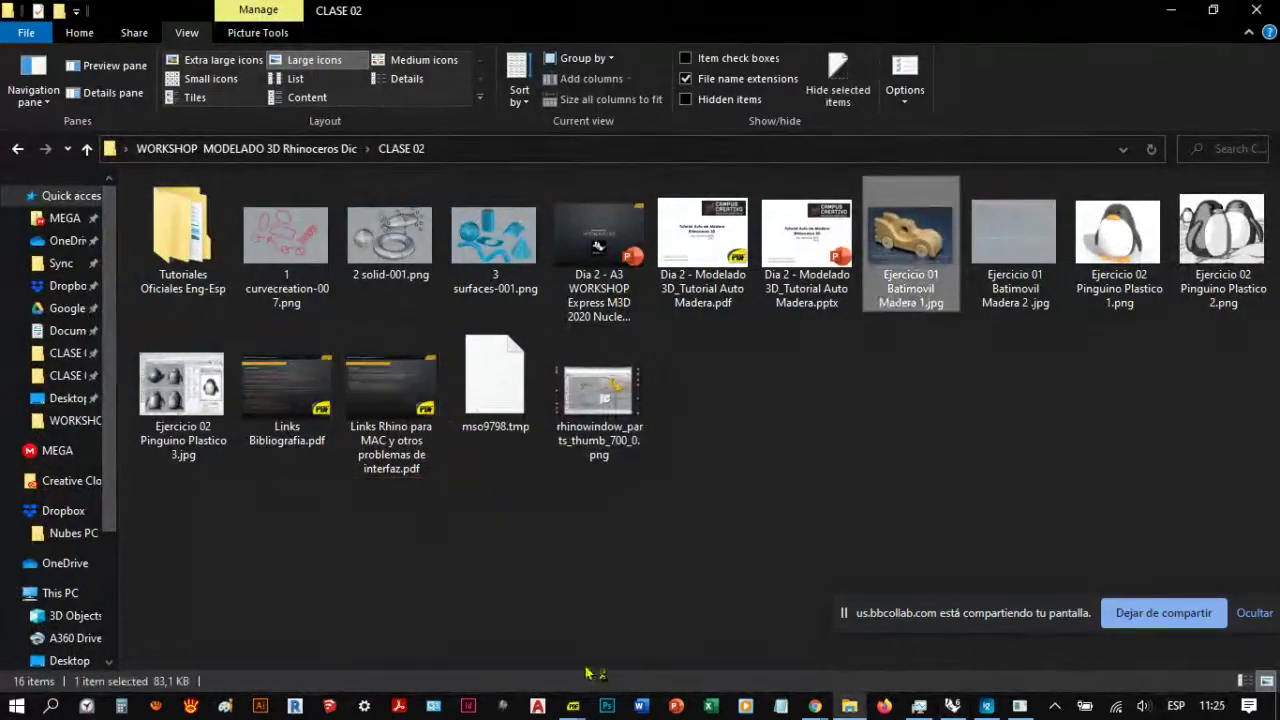
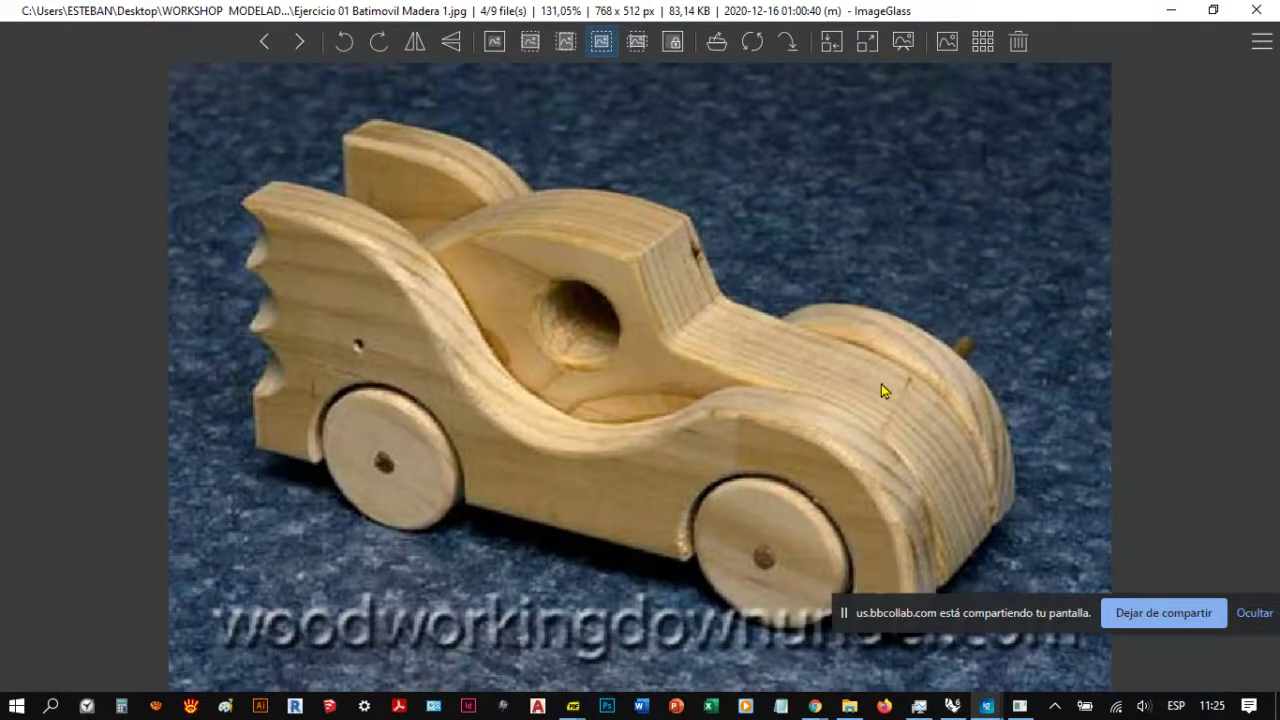
left_click(1257, 10)
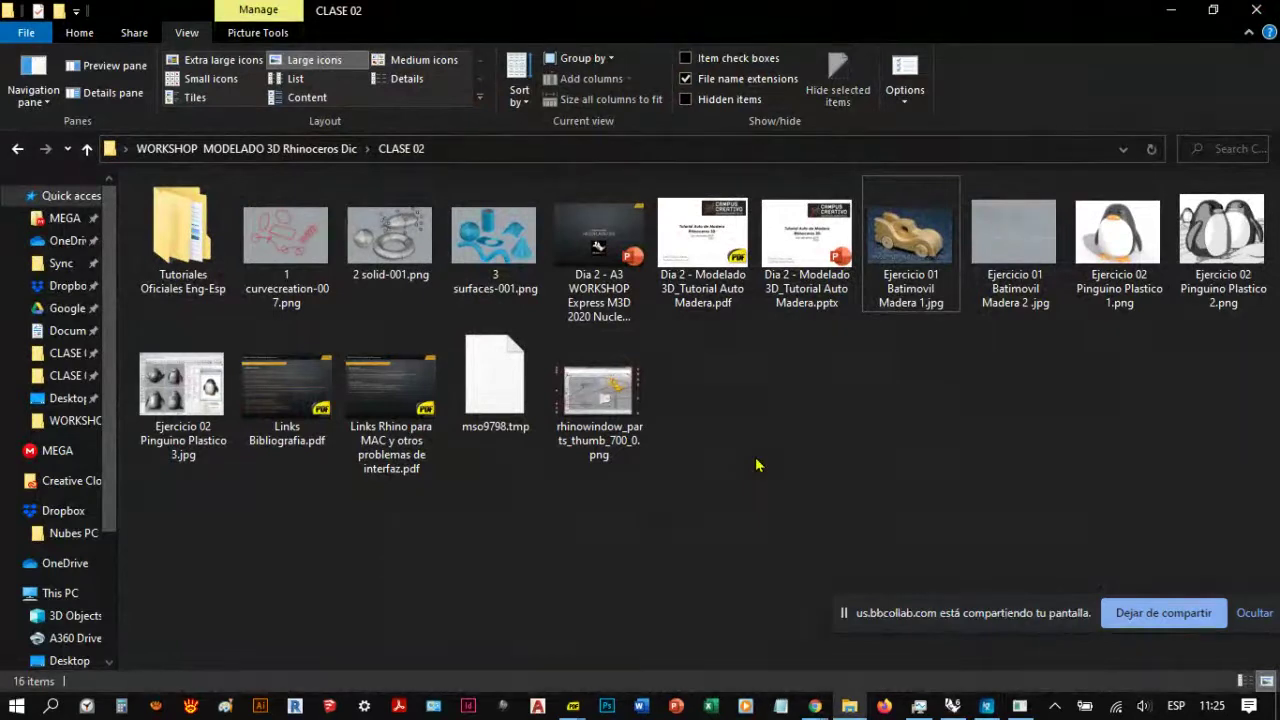
left_click(952, 706)
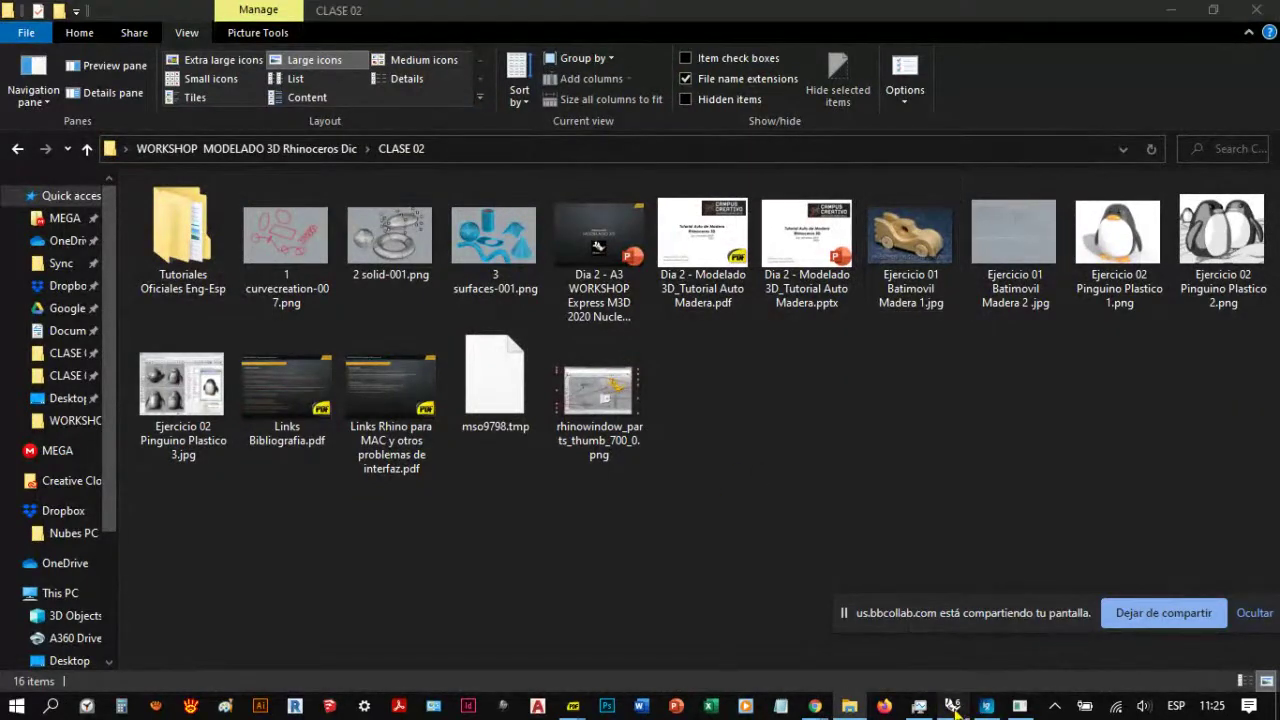
Step: Select the purple box without a cone to examine the Gumball handles of a closed solid
scroll(507, 455, "up", 5)
right_click_drag(557, 486, 514, 466)
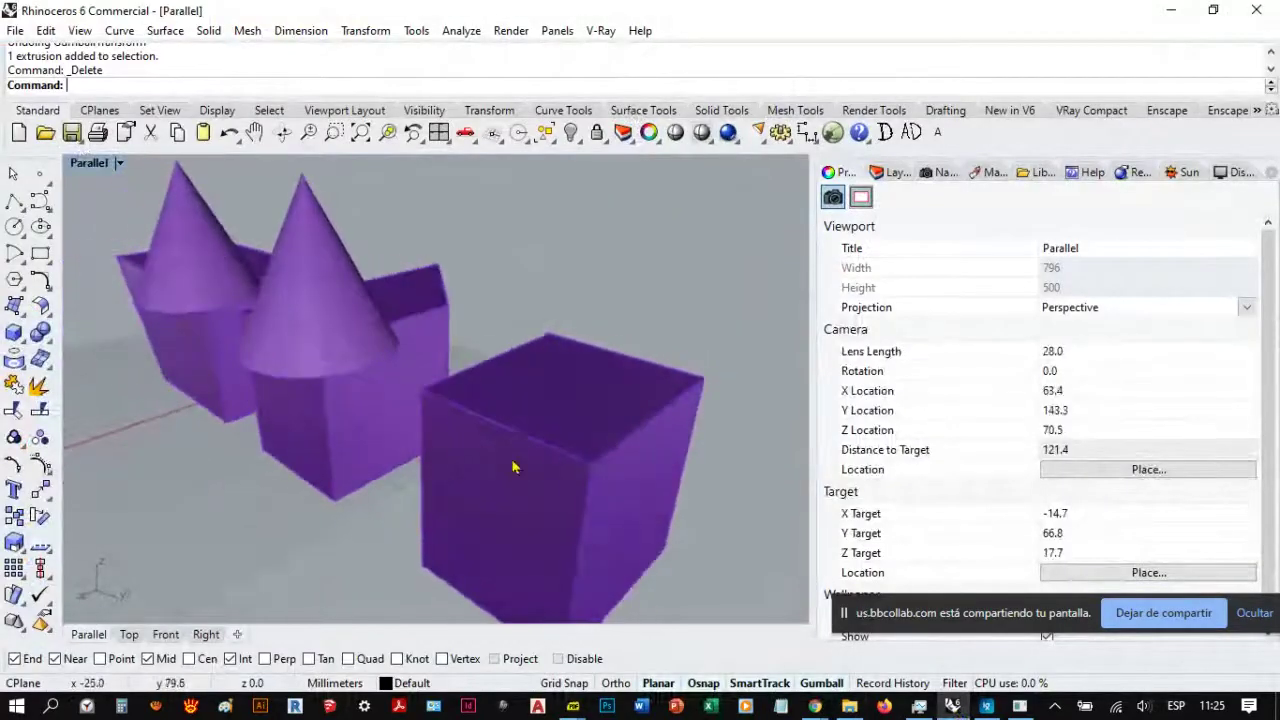
left_click(615, 420)
scroll(580, 395, "down", 3)
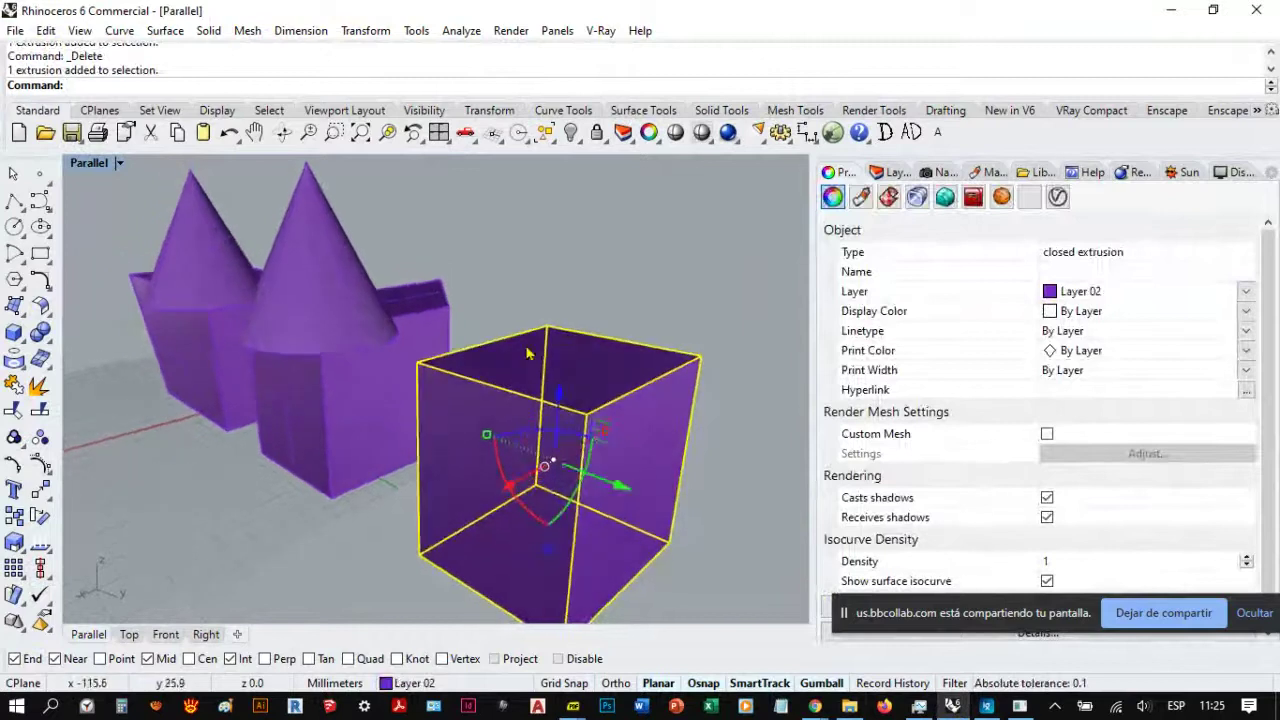
Step: Draw a freehand corner-to-corner rectangle on the construction plane beside the purple box
left_click(40, 253)
scroll(175, 410, "down", 2)
right_click_drag(272, 411, 400, 445)
scroll(557, 420, "up", 2)
left_click(557, 418)
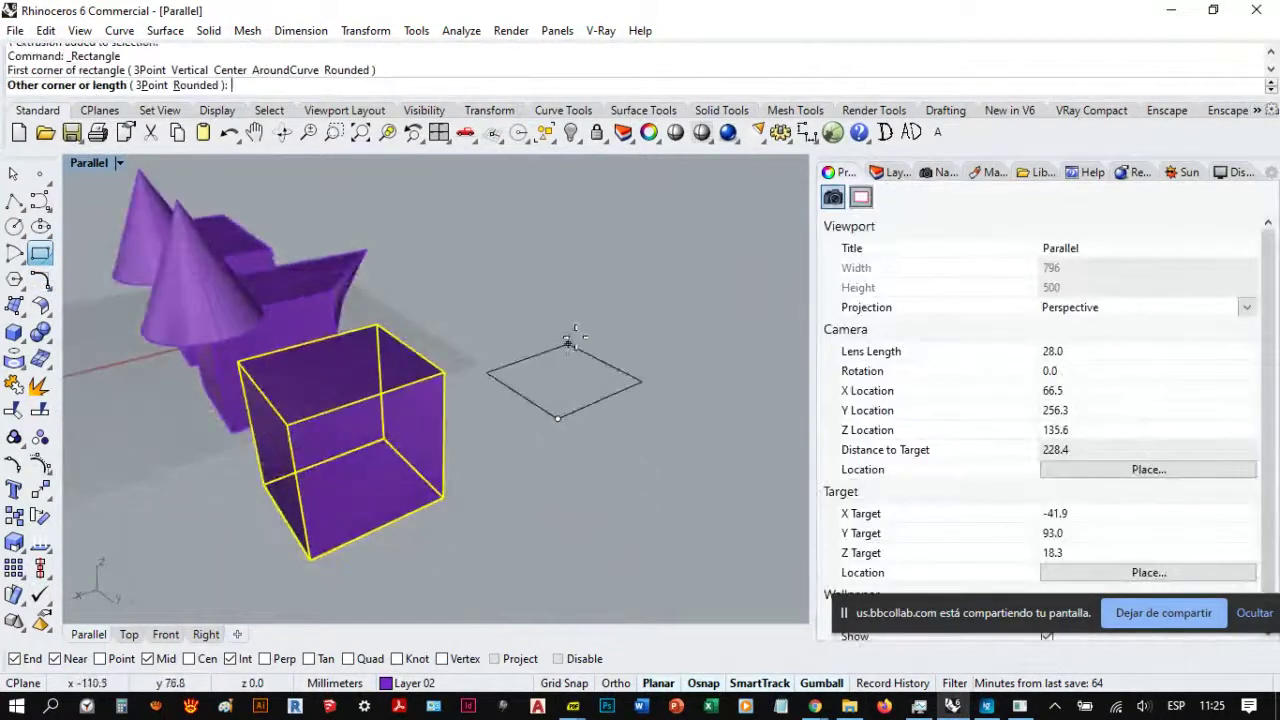
left_click(580, 343)
Step: Extrude the rectangle upward along Z into four open walls using the Gumball's blue extrude dot
right_click_drag(372, 455, 375, 440)
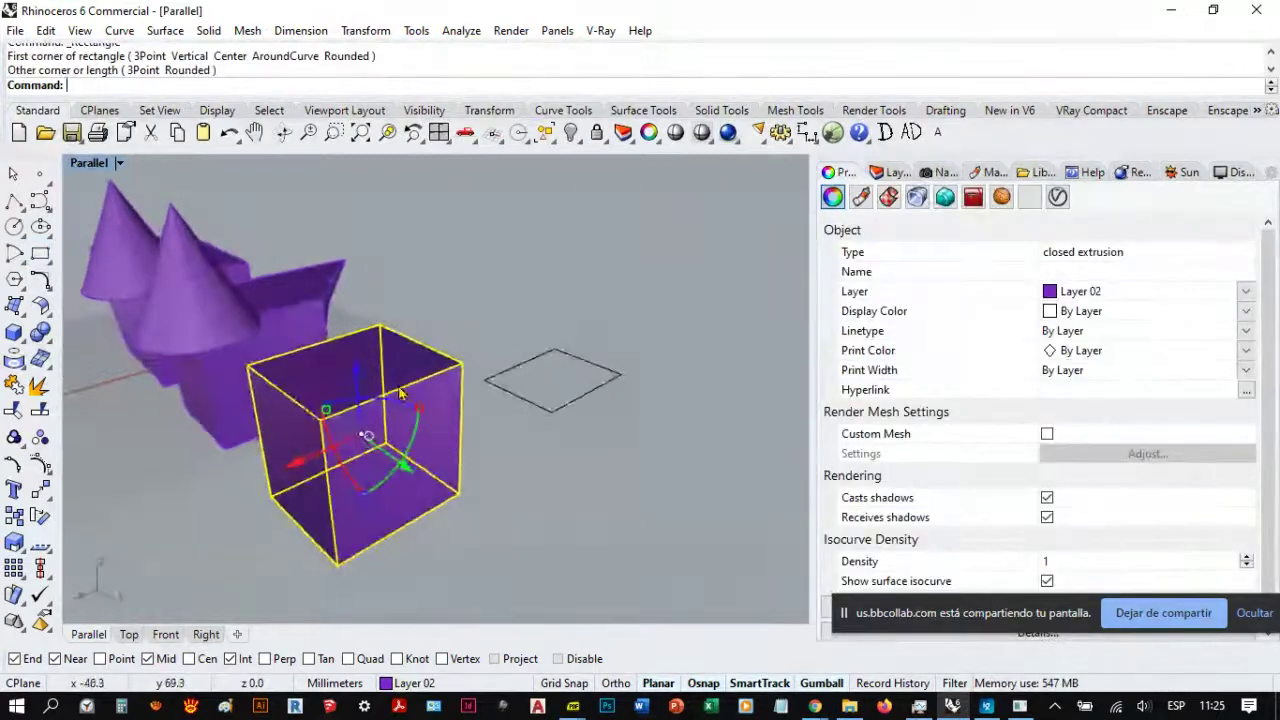
scroll(375, 440, "up", 2)
scroll(375, 440, "down", 2)
scroll(370, 465, "down", 3)
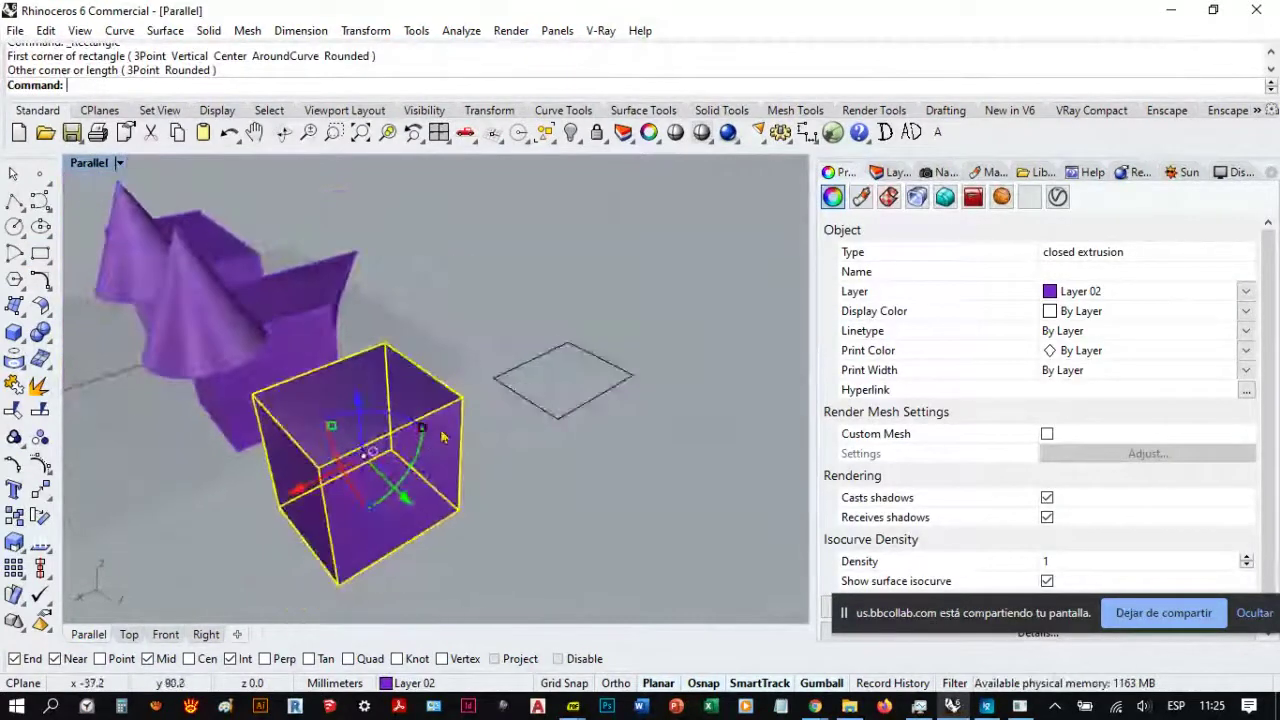
scroll(590, 388, "up", 4)
scroll(597, 382, "up", 3)
right_click_drag(614, 449, 557, 449)
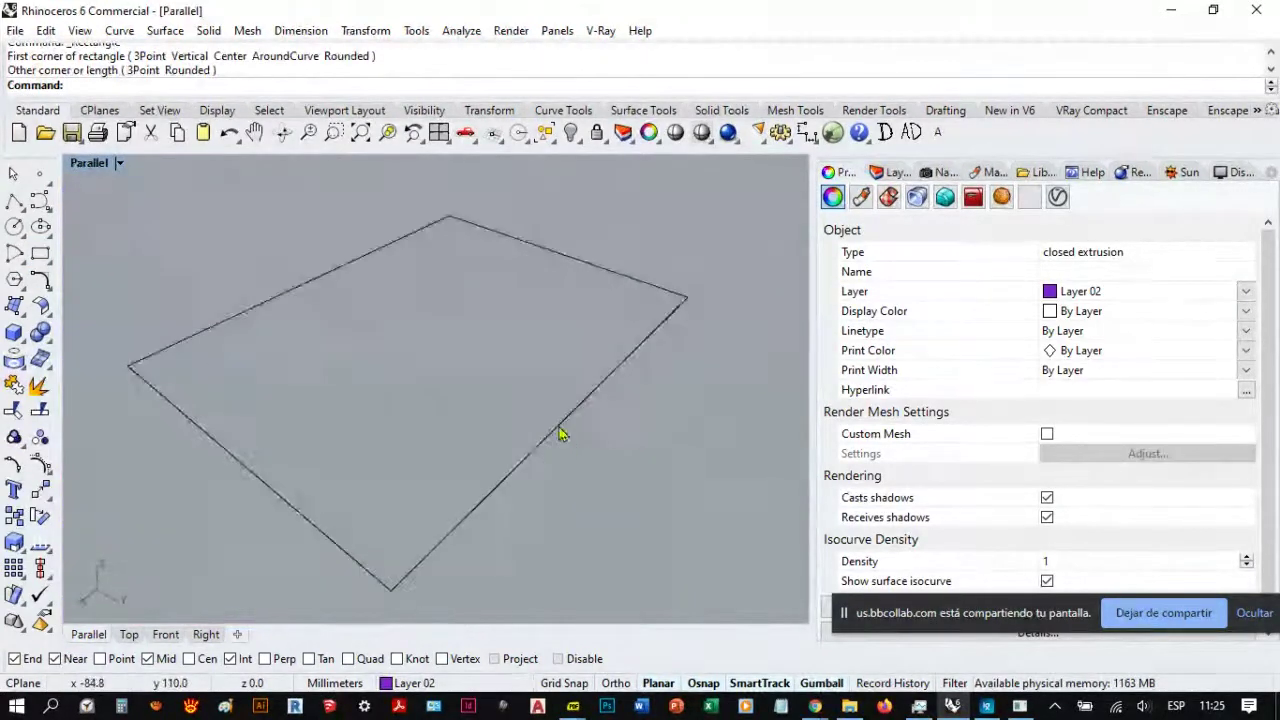
left_click(566, 457)
scroll(380, 335, "up", 3)
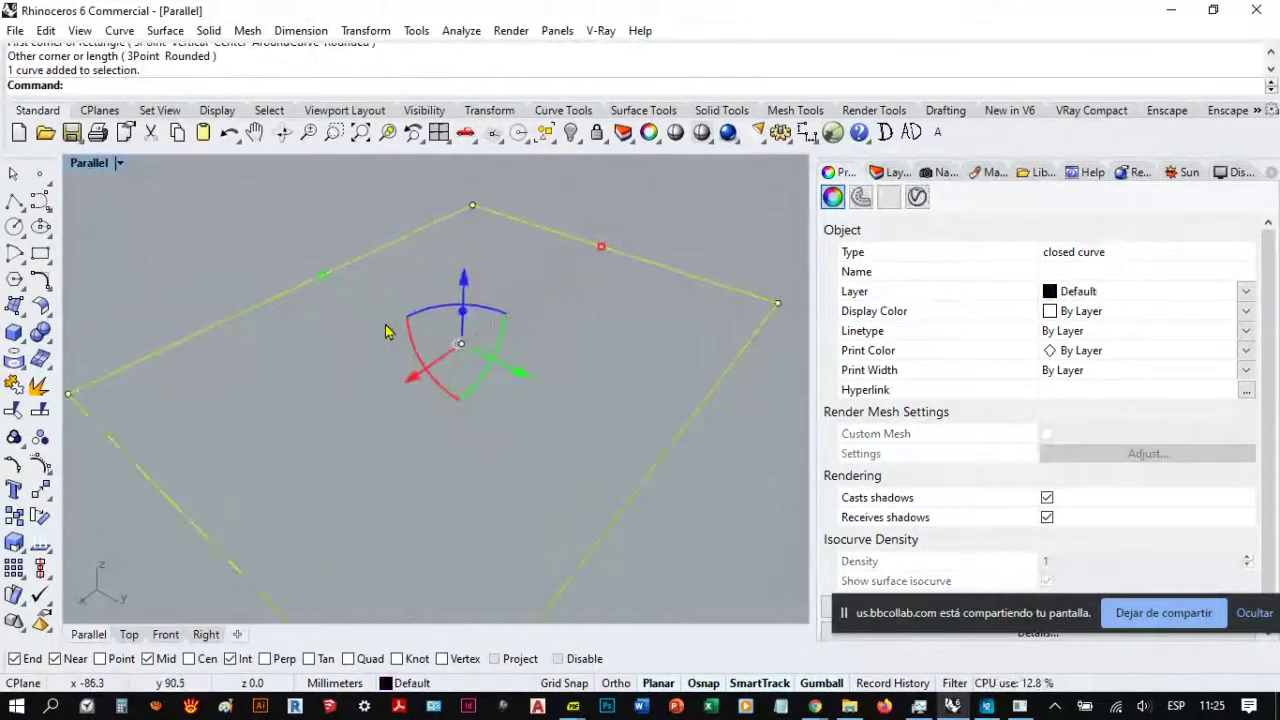
scroll(597, 460, "down", 2)
scroll(475, 388, "up", 2)
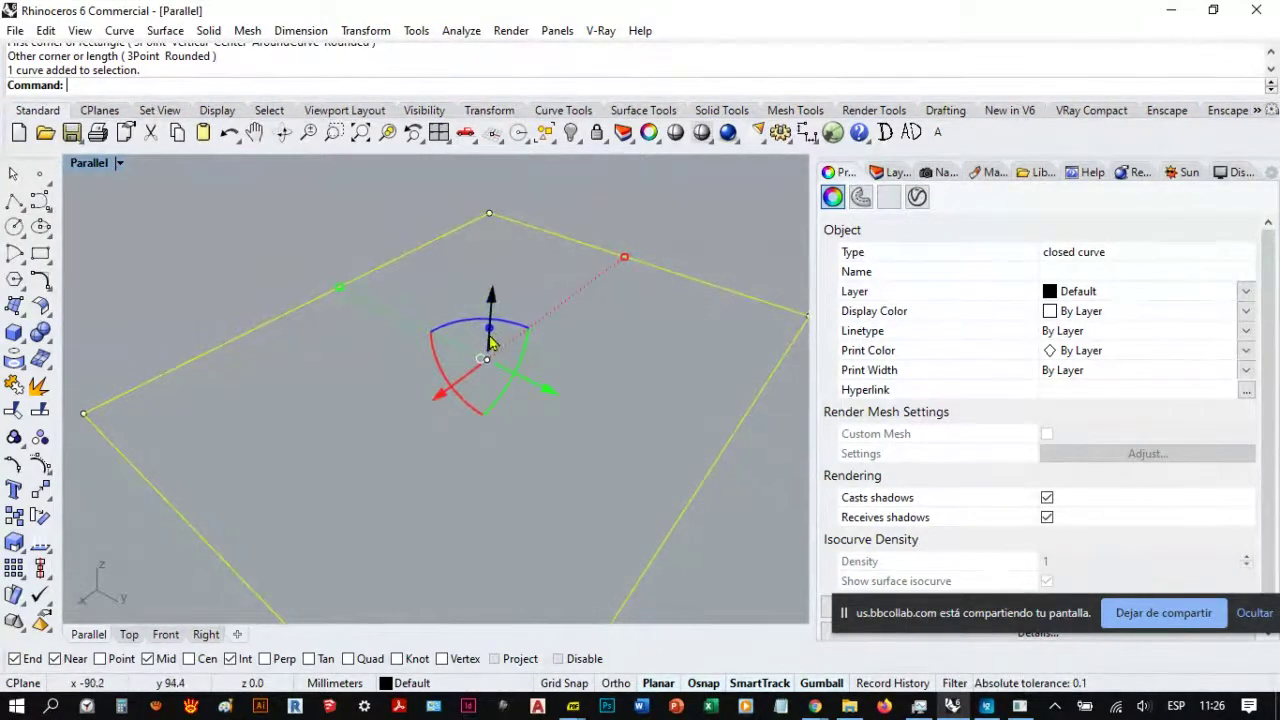
scroll(506, 441, "down", 1)
scroll(506, 441, "down", 2)
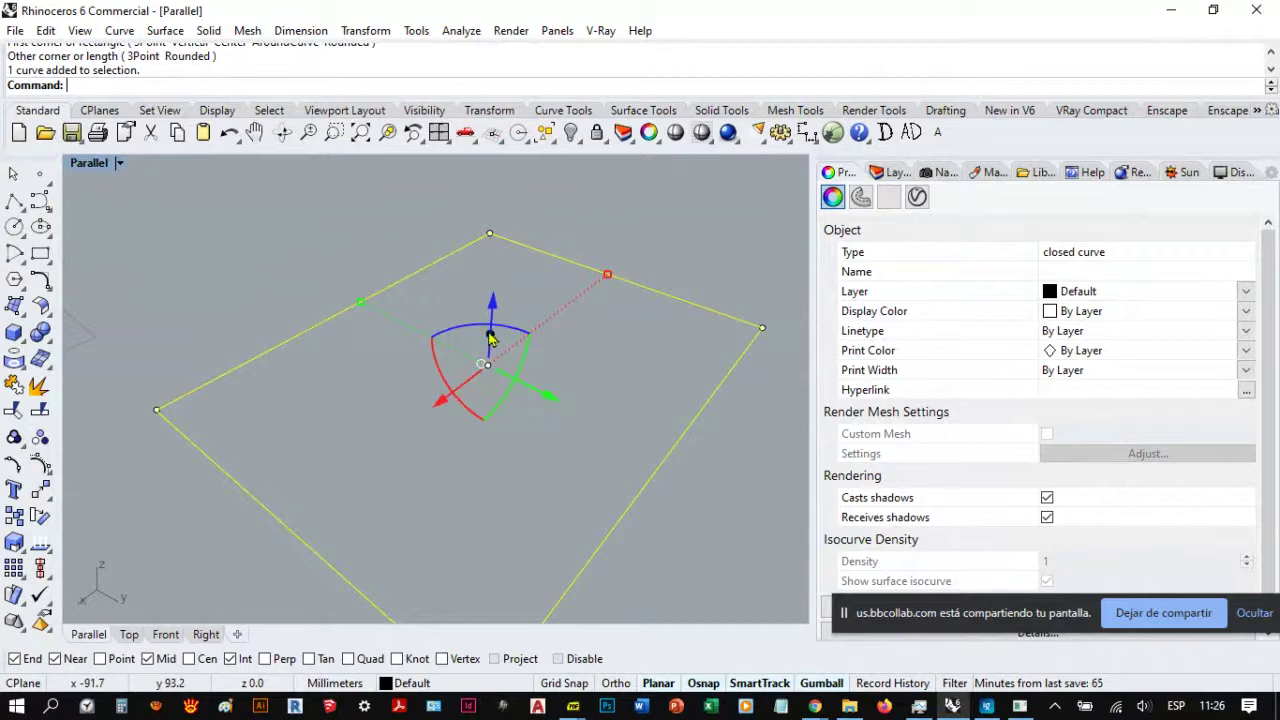
left_click_drag(490, 337, 500, 220)
scroll(500, 280, "down", 3)
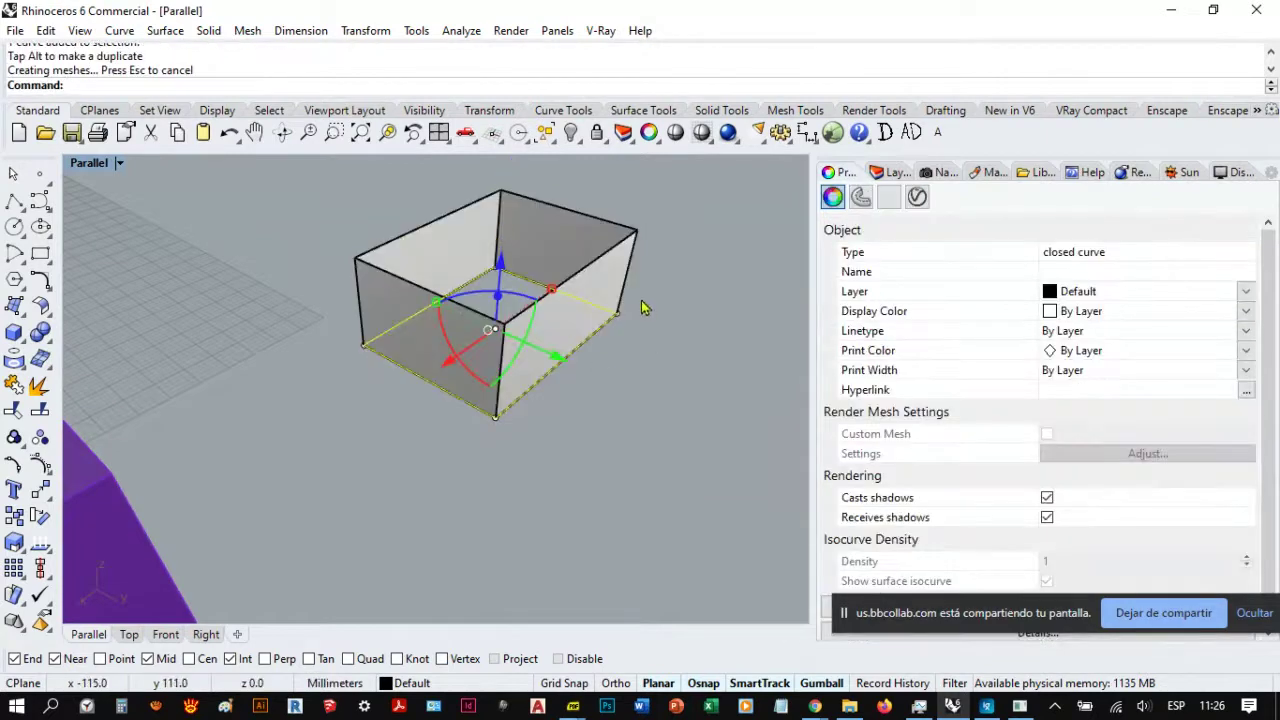
Step: Try moving the extruded walls upward off the base rectangle with the Gumball, and undo the move
left_click(609, 277)
left_click(629, 426)
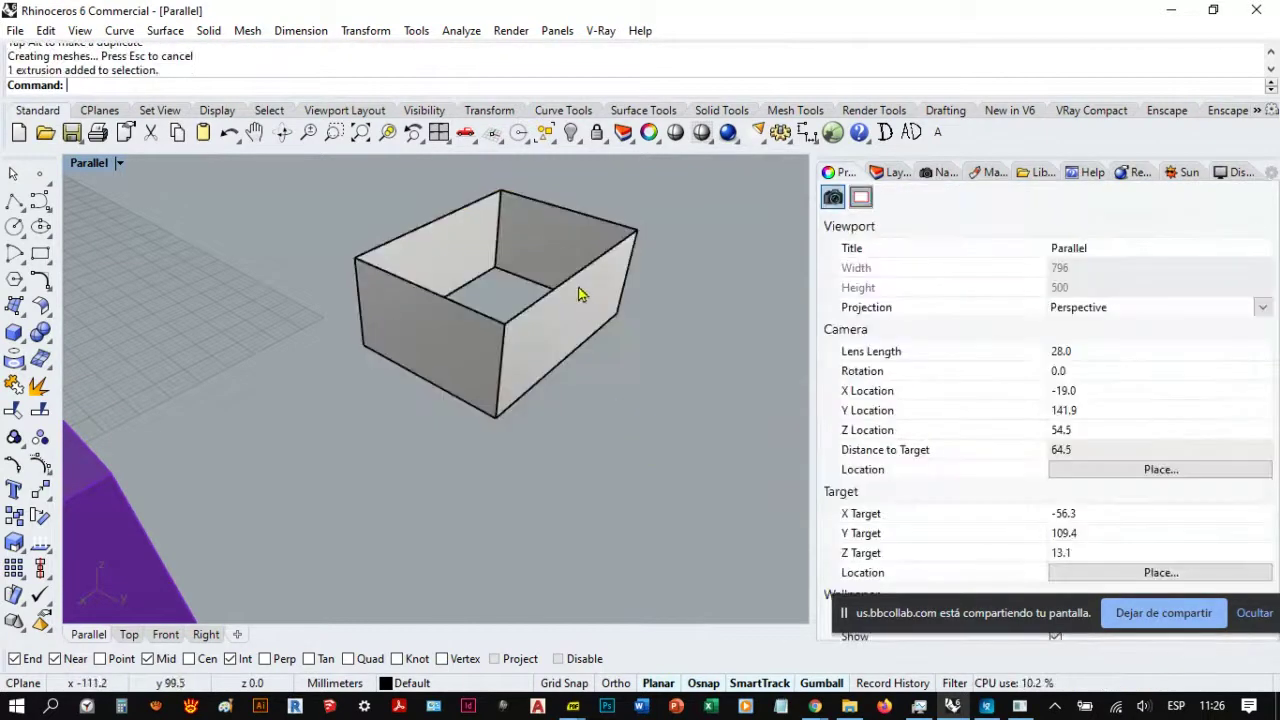
left_click(578, 294)
left_click_drag(503, 245, 688, 377)
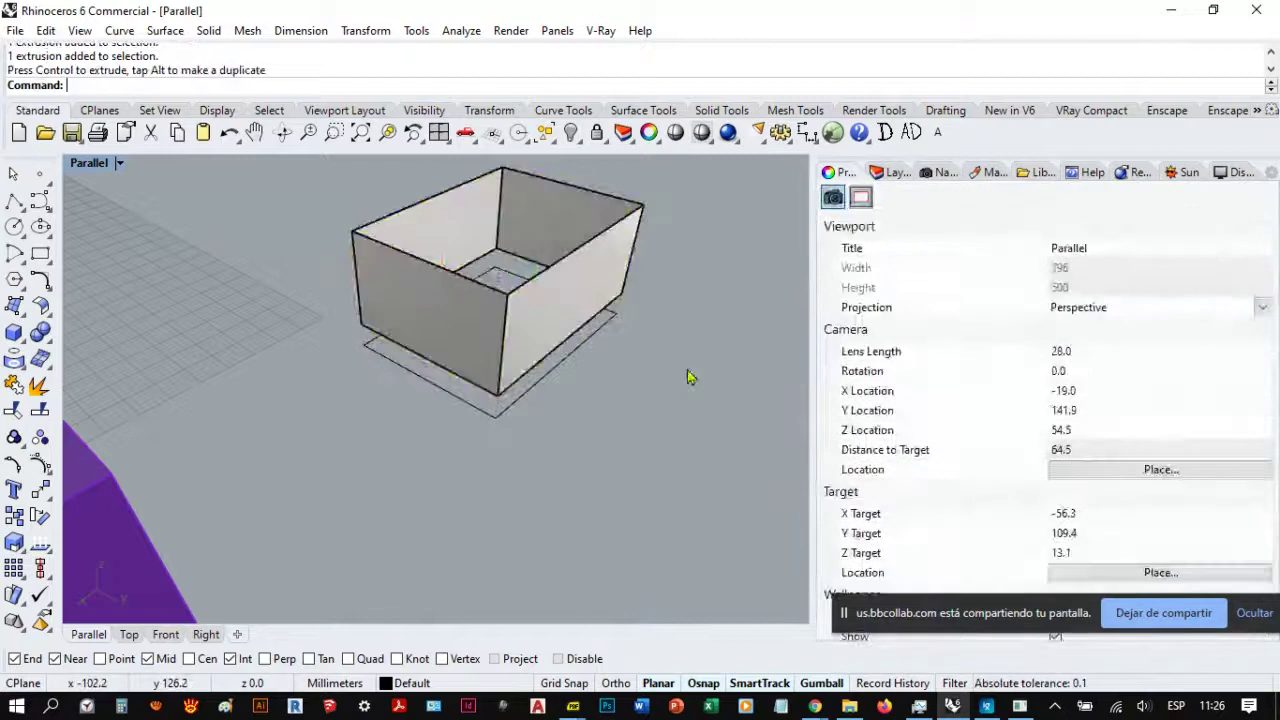
key("ctrl+z")
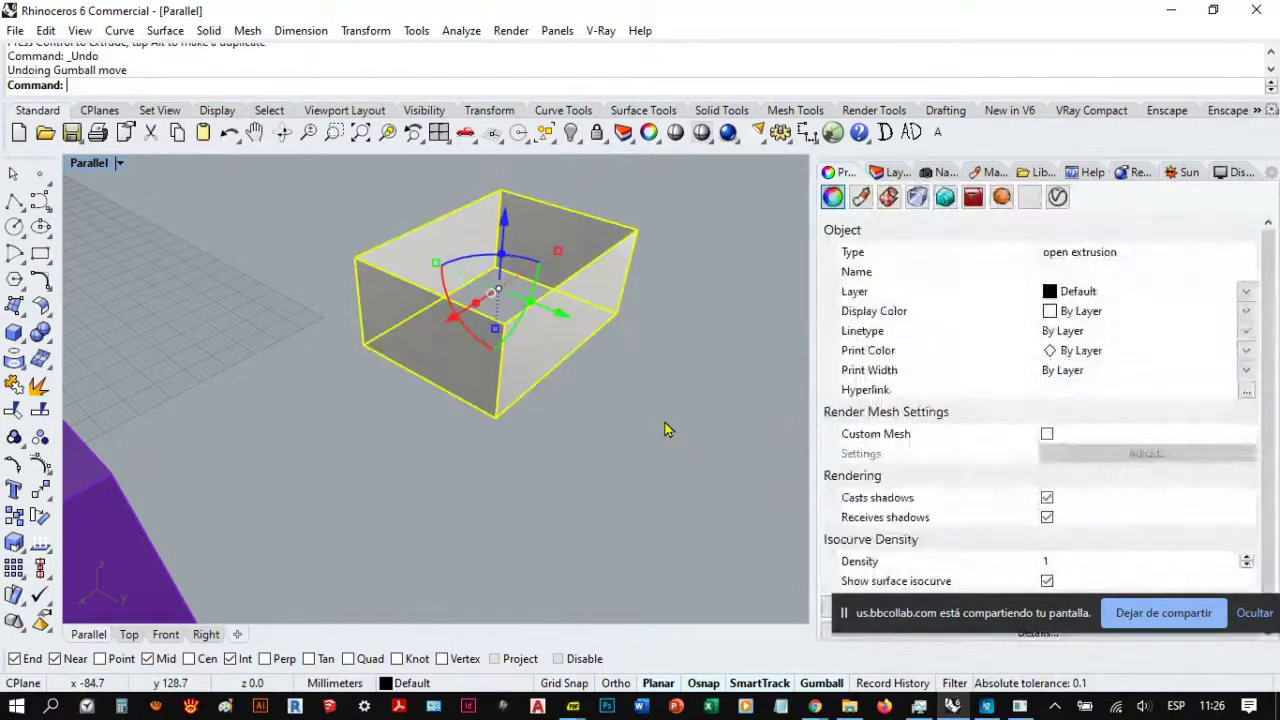
left_click(645, 432)
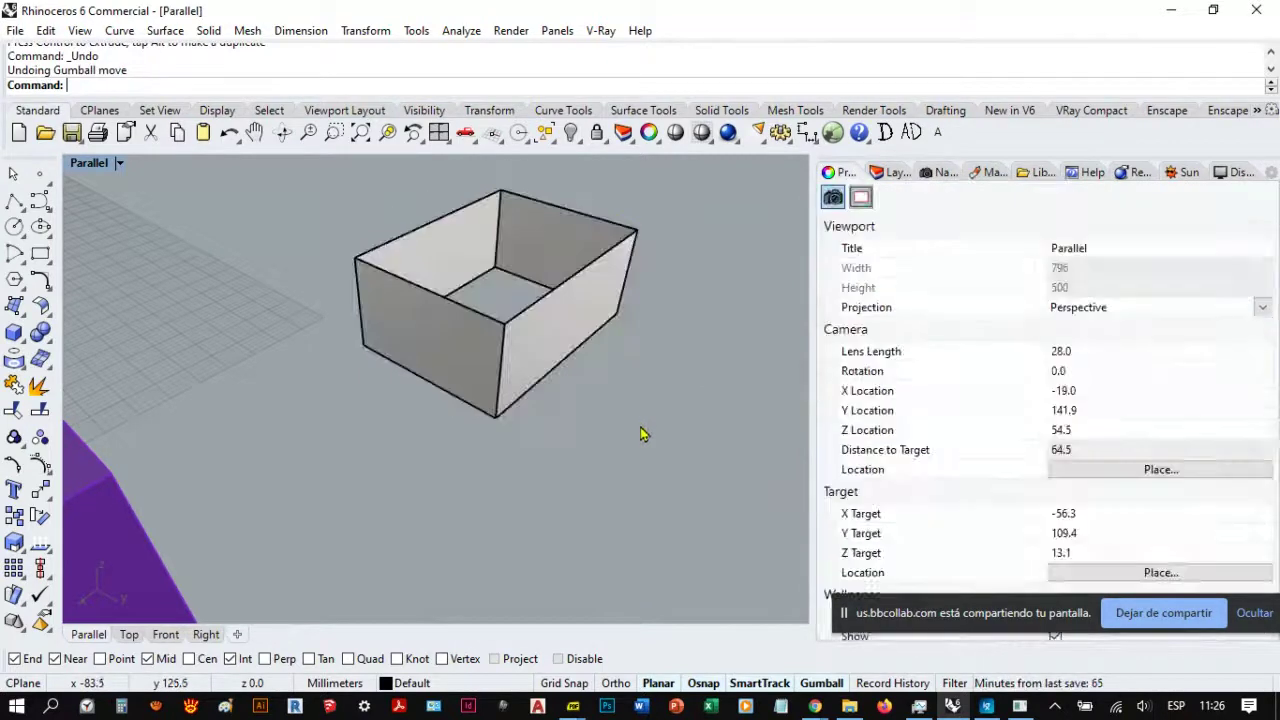
left_click(15, 30)
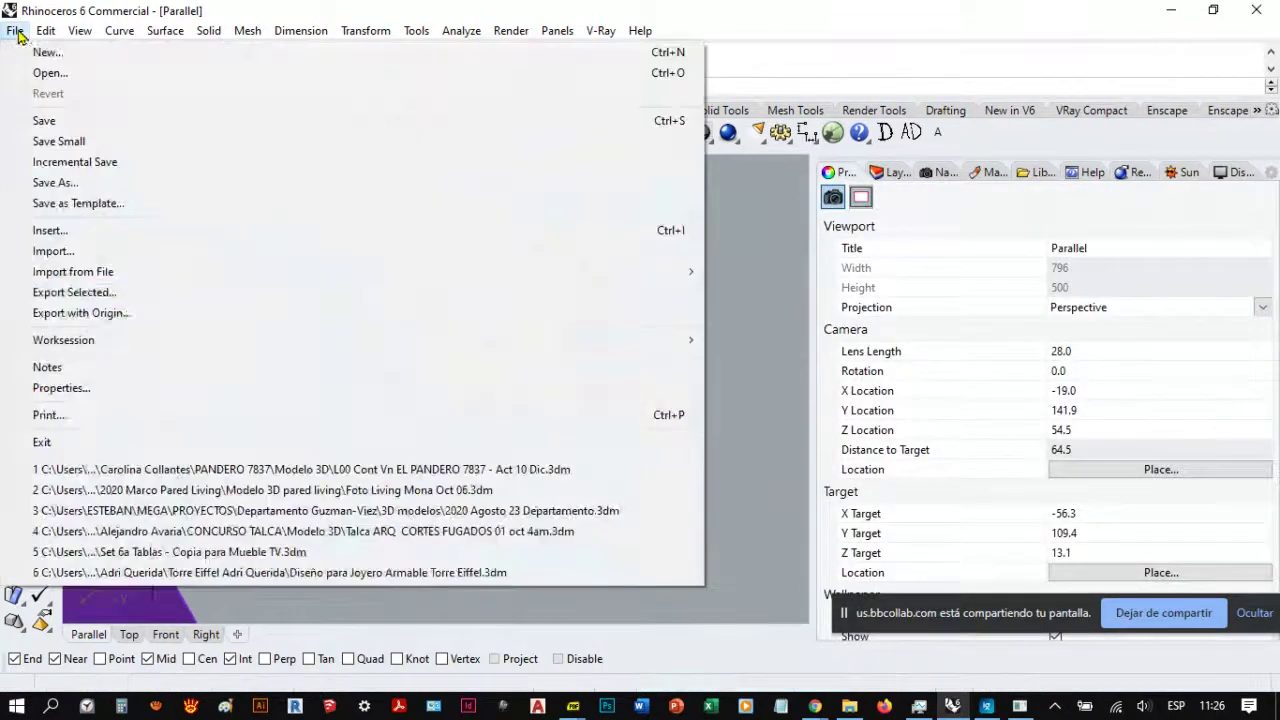
left_click(102, 389)
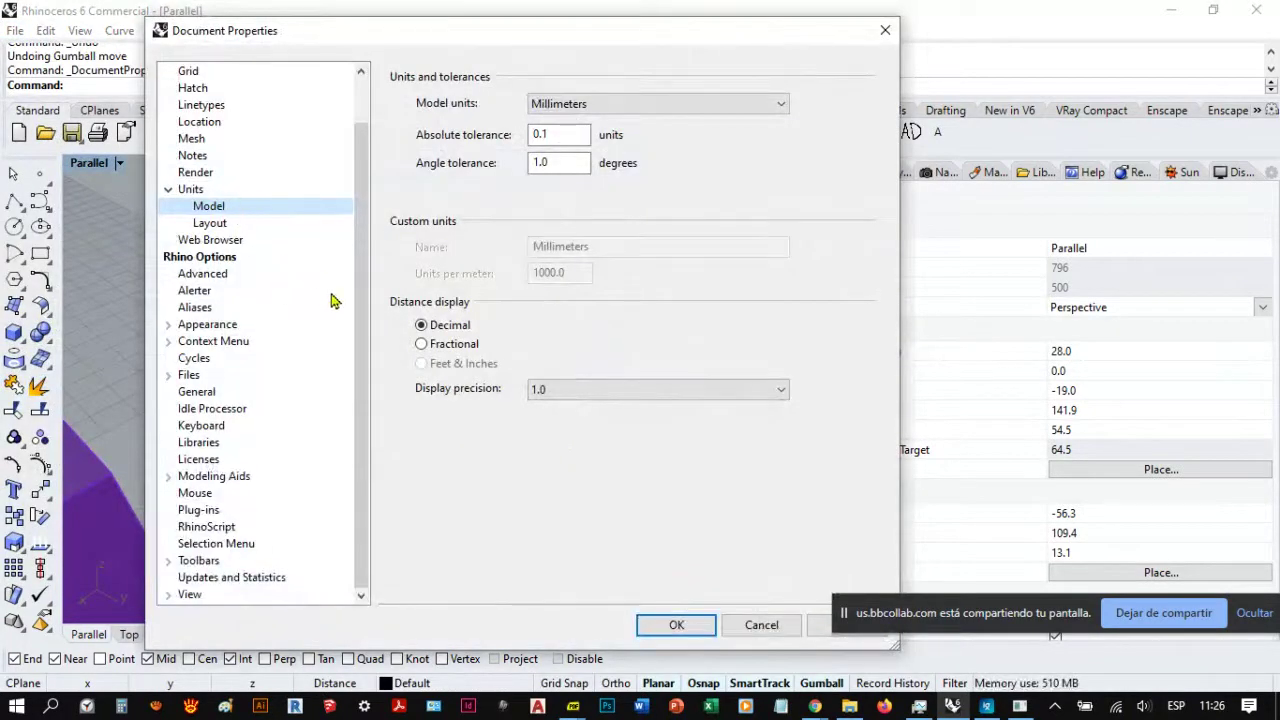
left_click(885, 30)
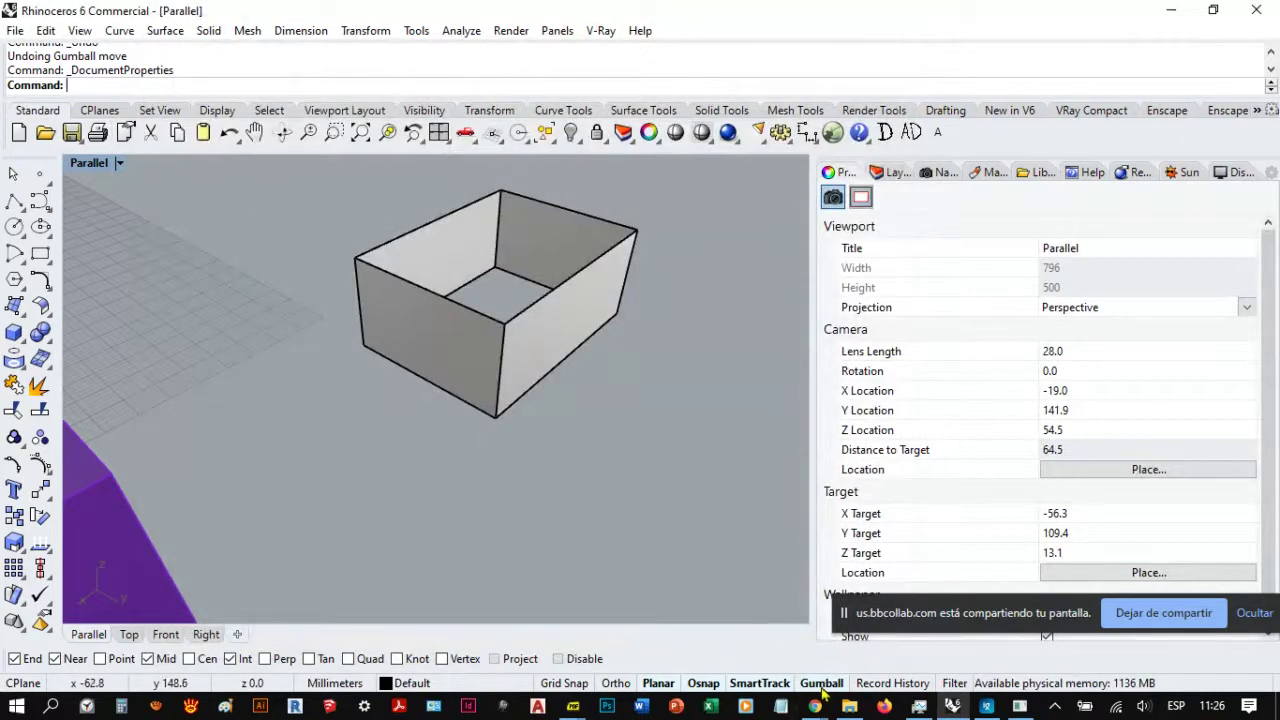
Step: Open the Gumball settings page in the program options to examine its general, color and size settings
right_click(820, 688)
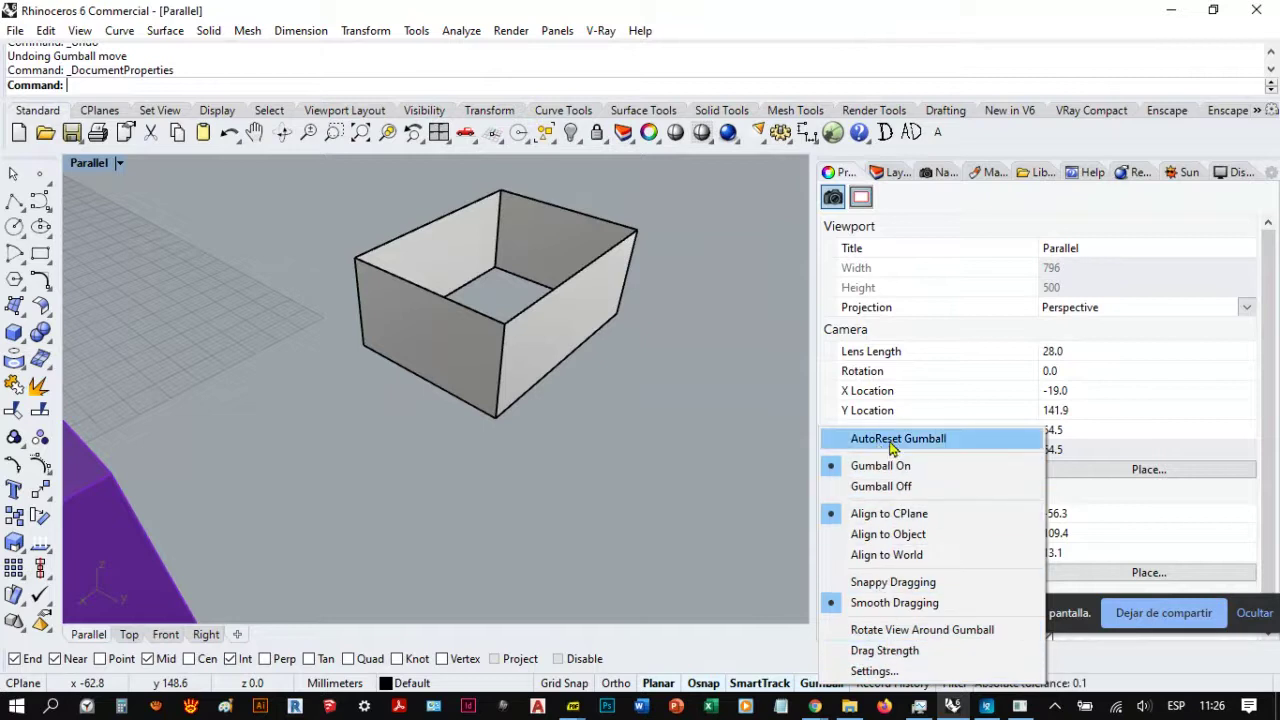
left_click(893, 673)
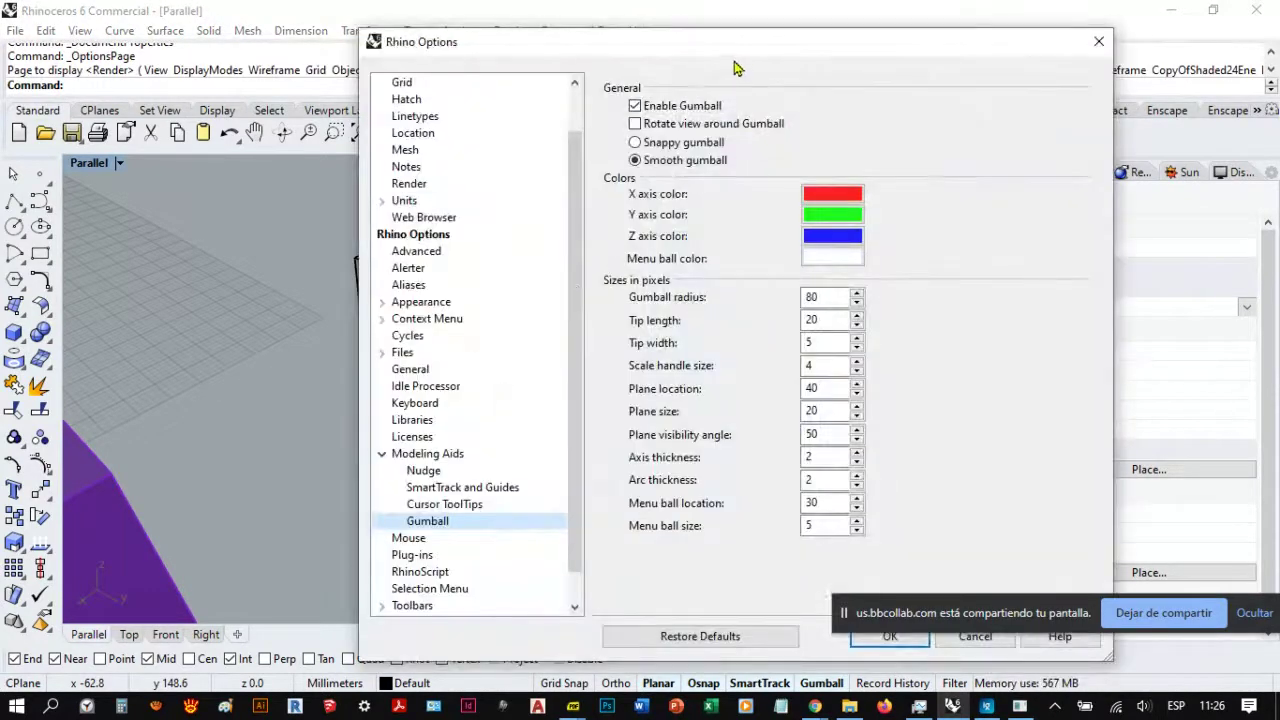
left_click_drag(714, 46, 559, 29)
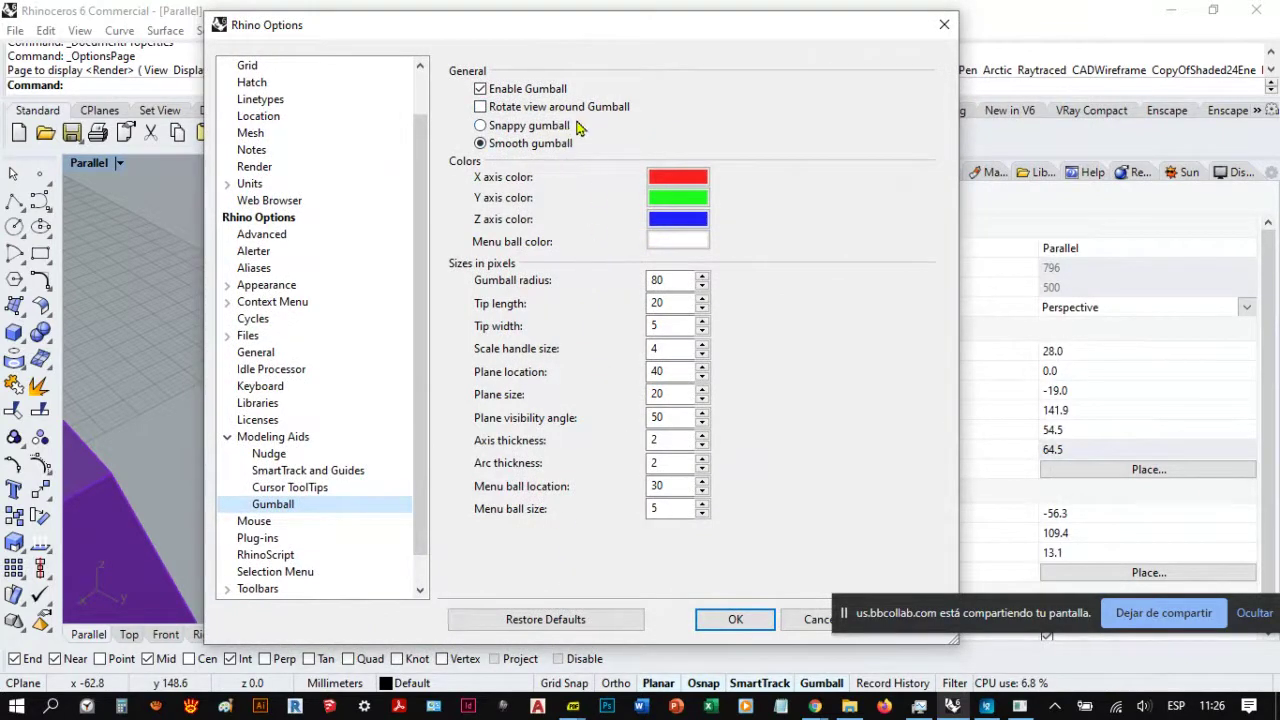
Step: Examine the Gumball's alignment and dragging options, review its settings page again, and close the options without changes
left_click_drag(592, 34, 559, 31)
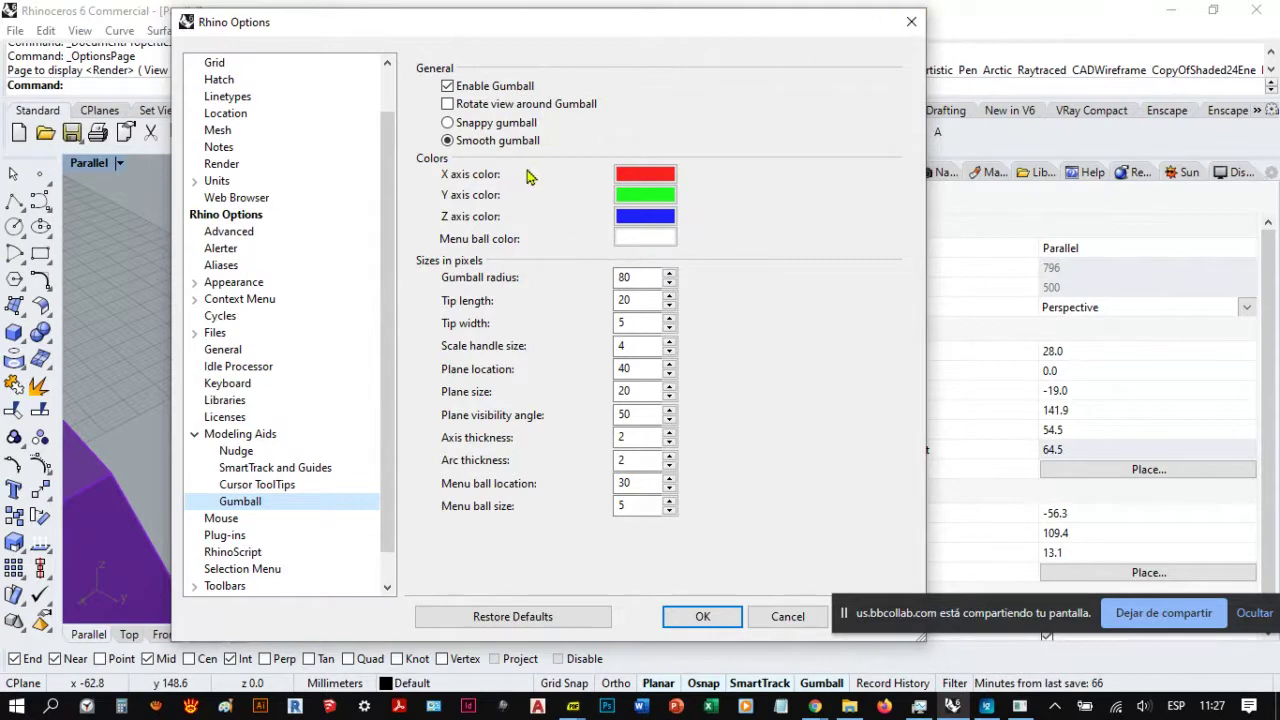
left_click(911, 21)
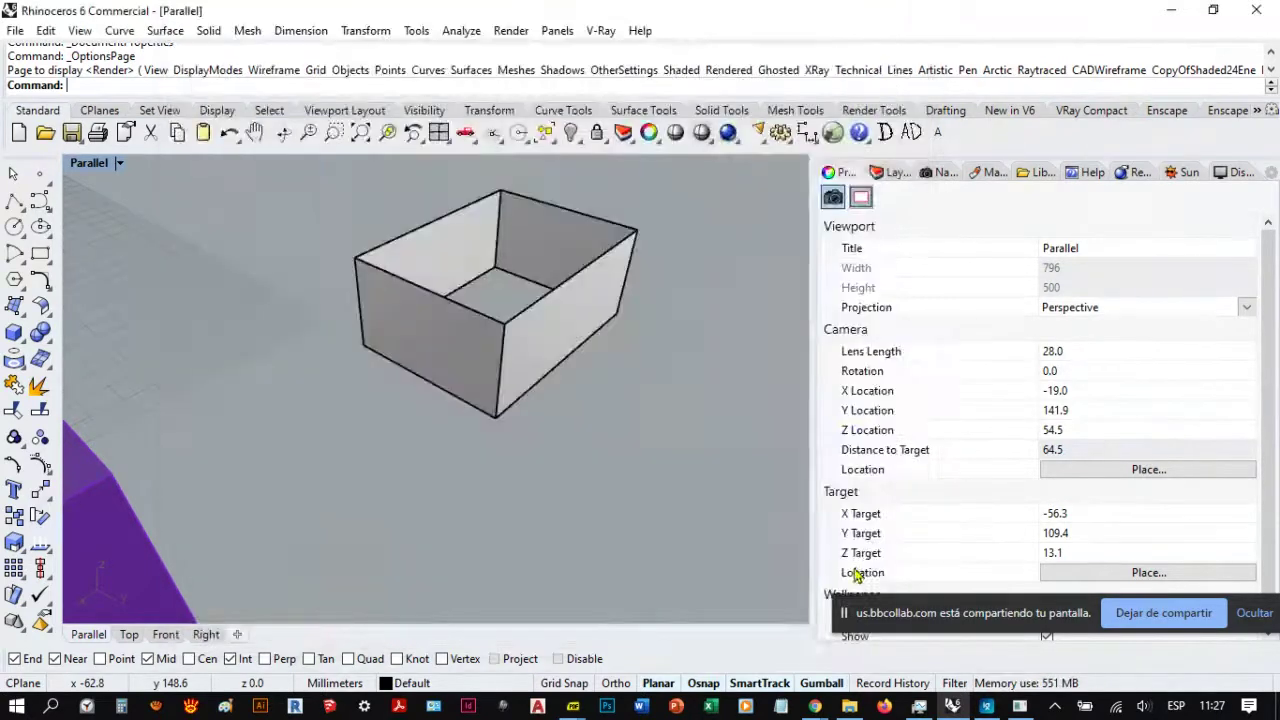
right_click(822, 683)
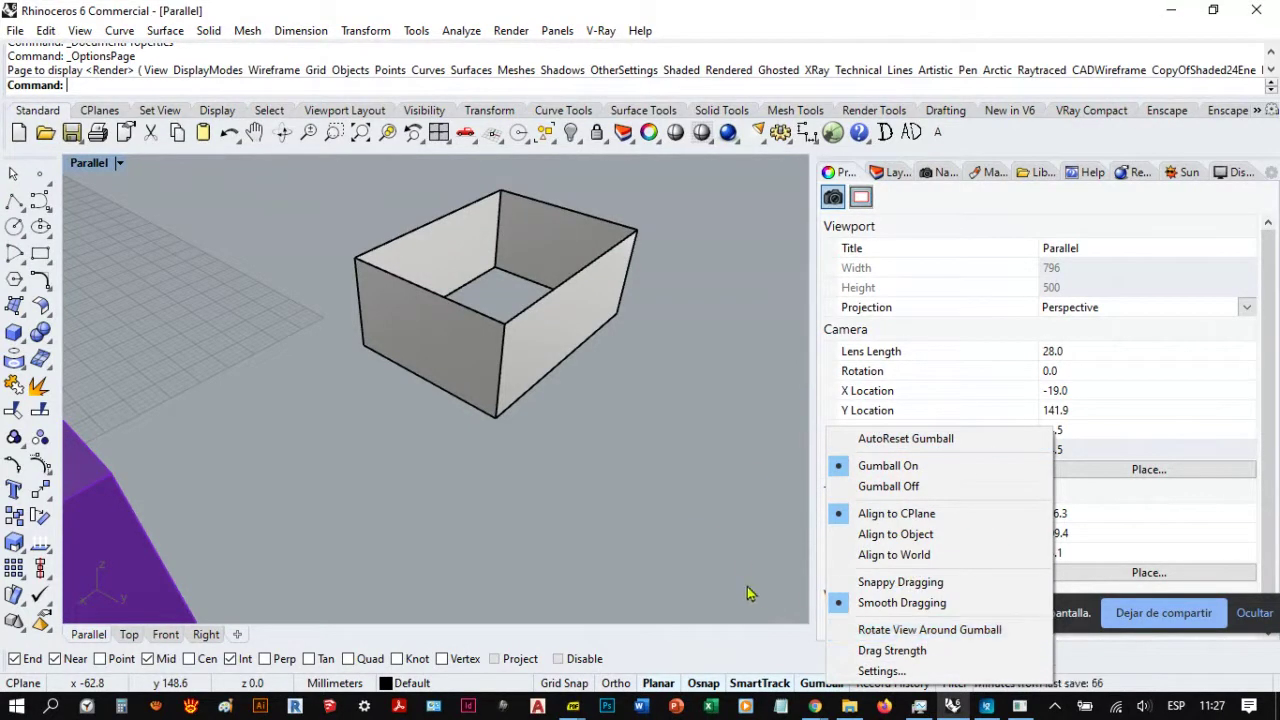
left_click(903, 672)
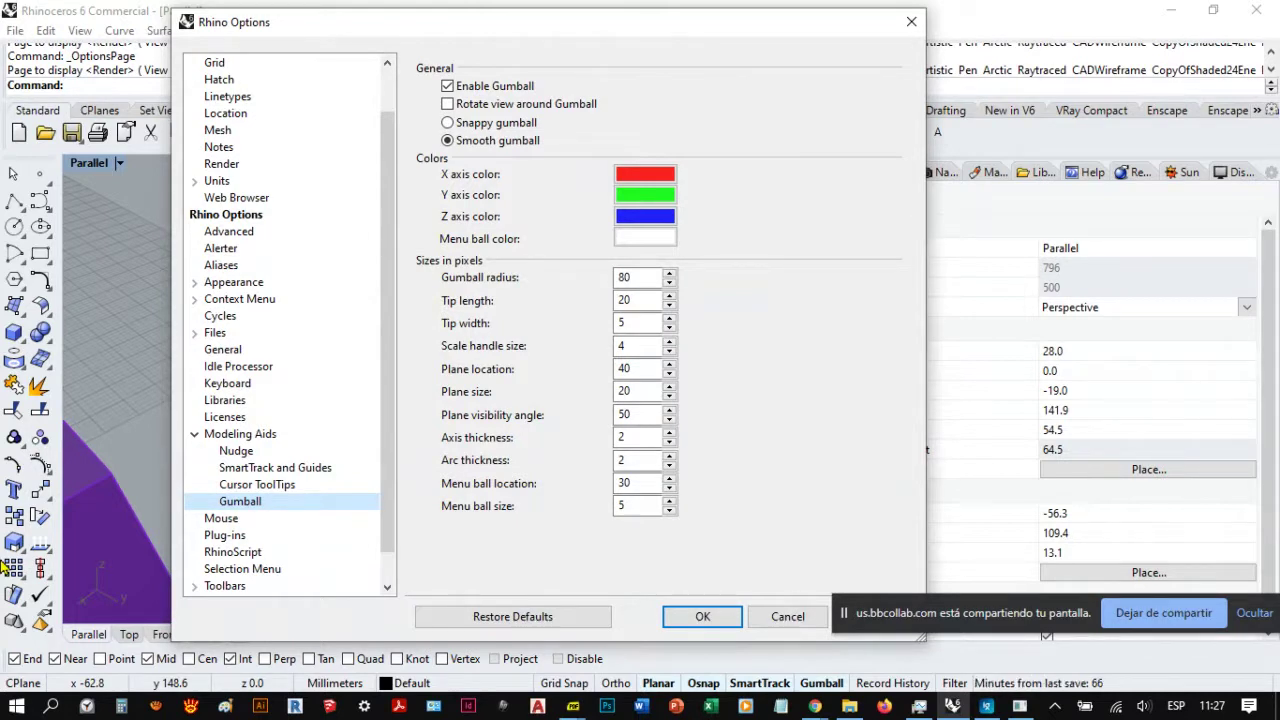
left_click_drag(503, 30, 485, 25)
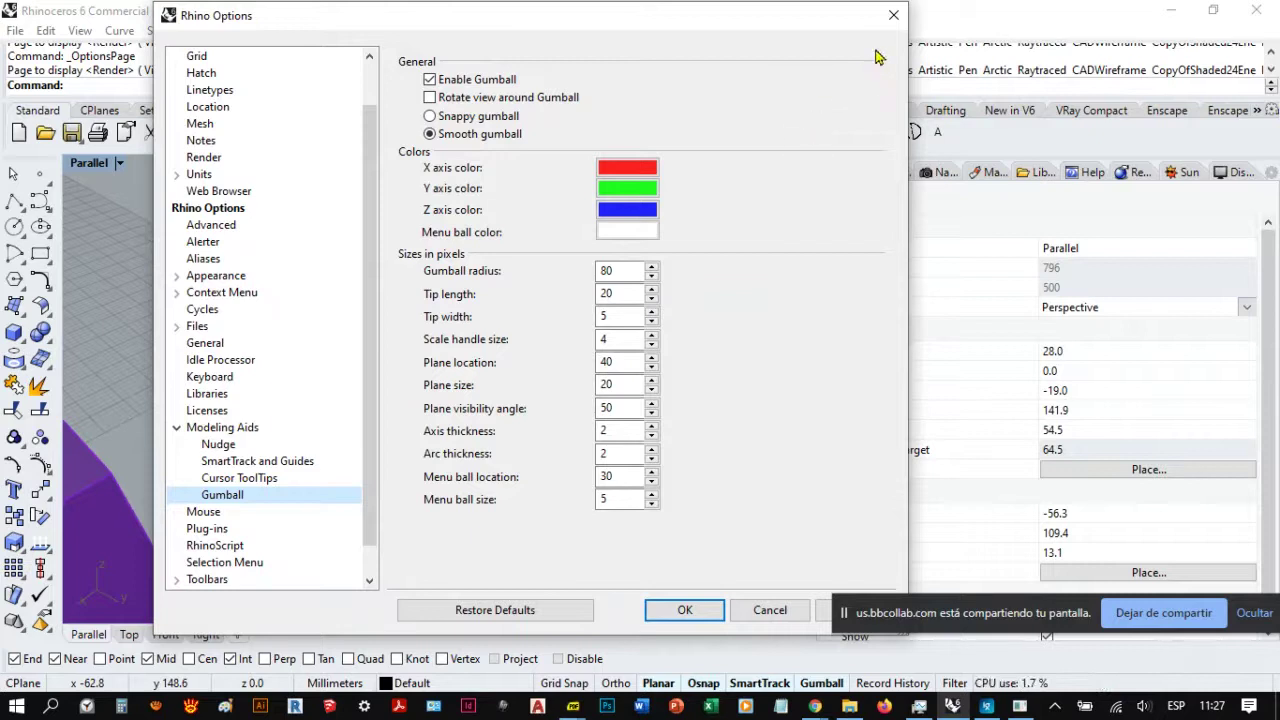
left_click(893, 15)
Step: Try extruding the open walls sideways along Y with the Gumball, and undo back to the flat base rectangle
scroll(588, 313, "up", 2)
left_click(551, 398)
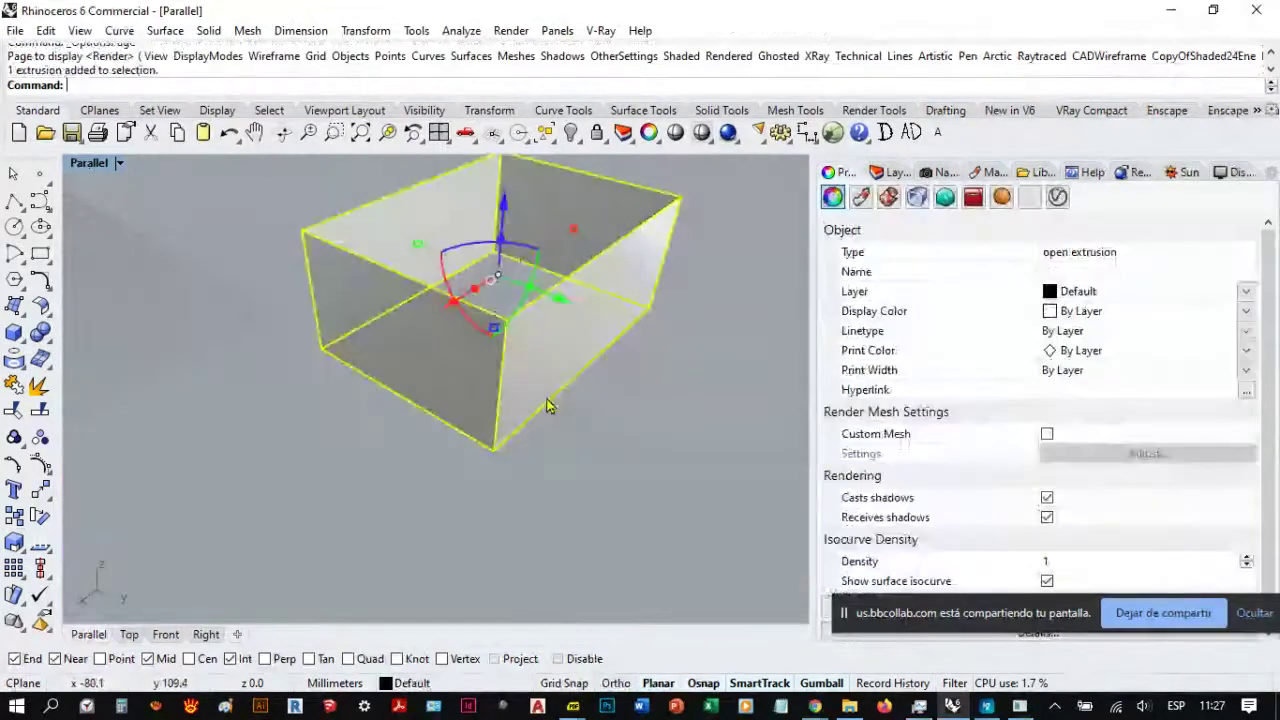
left_click_drag(557, 297, 645, 345, "ctrl")
key("ctrl+z")
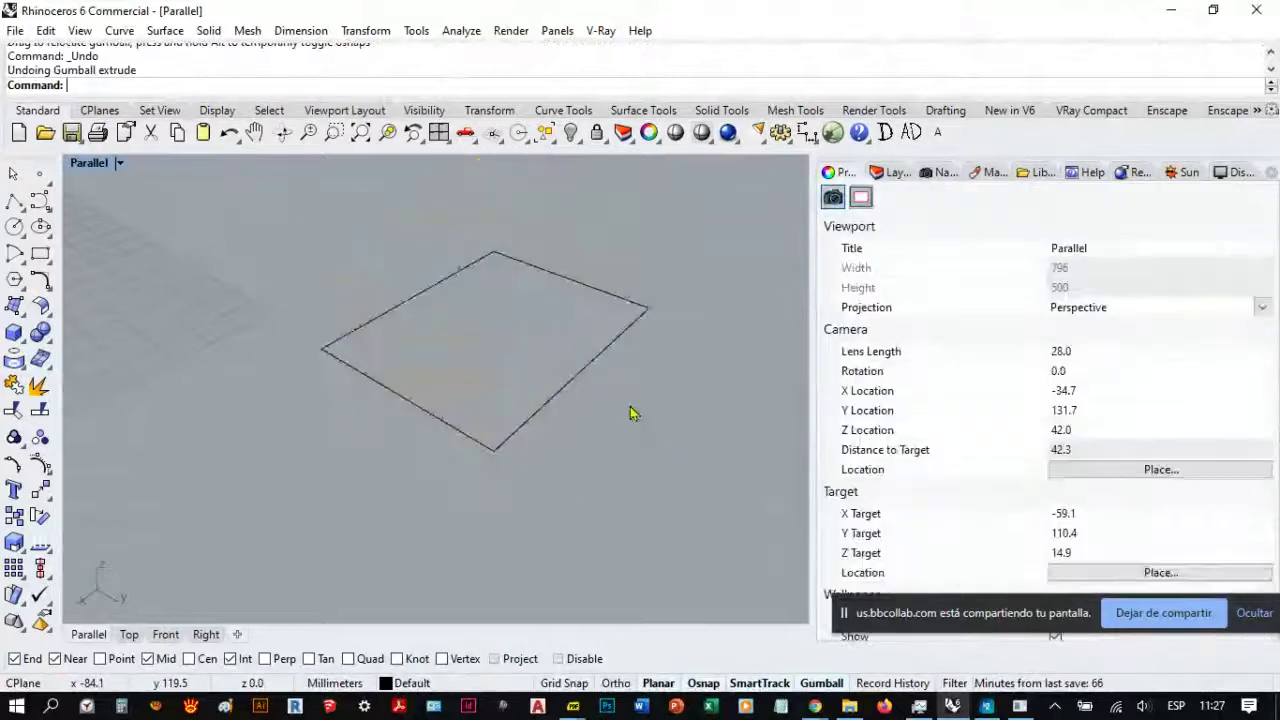
Step: Move the rectangle along Y with the Gumball's green arrow and extrude it flat along the same axis
left_click(600, 355)
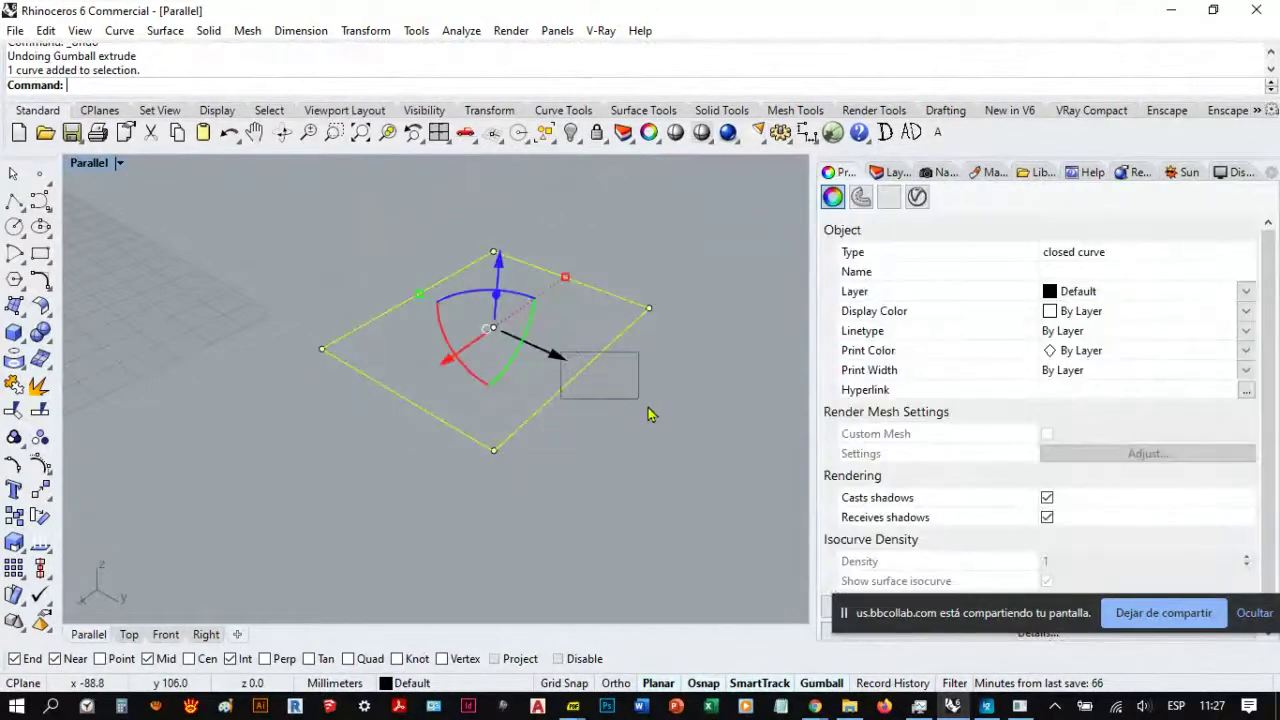
left_click_drag(563, 366, 724, 471)
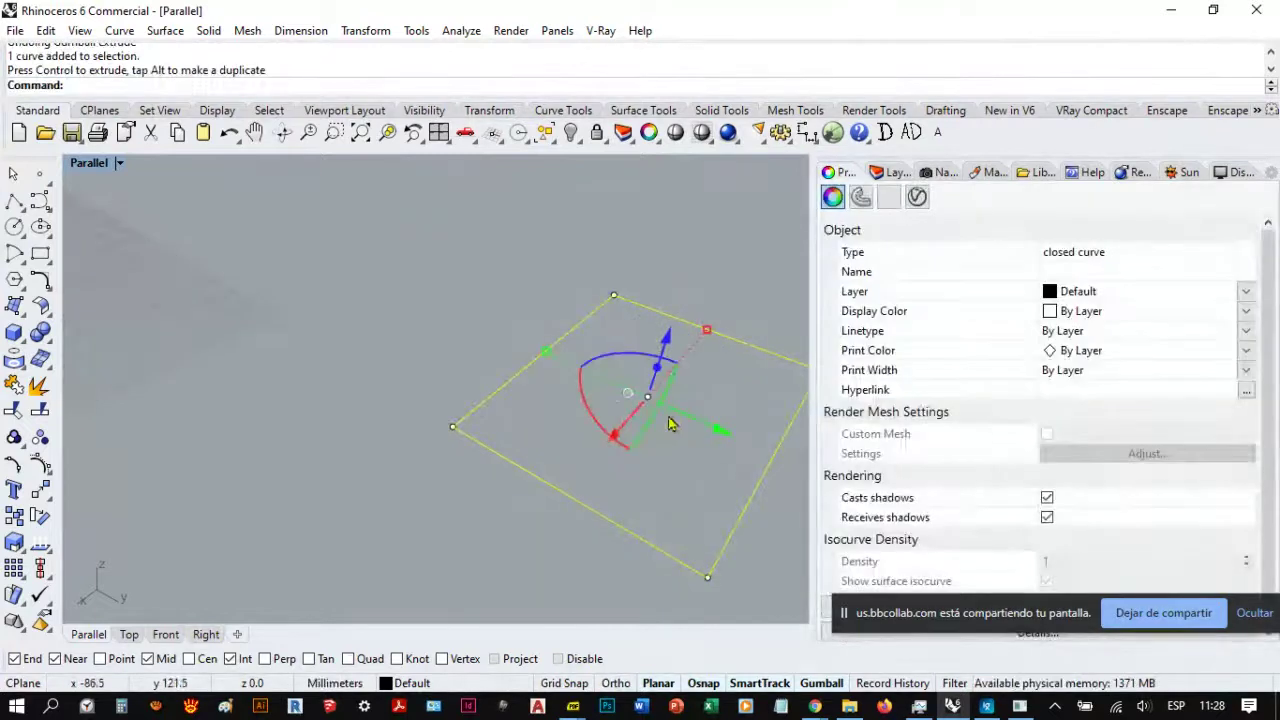
left_click_drag(714, 428, 445, 310)
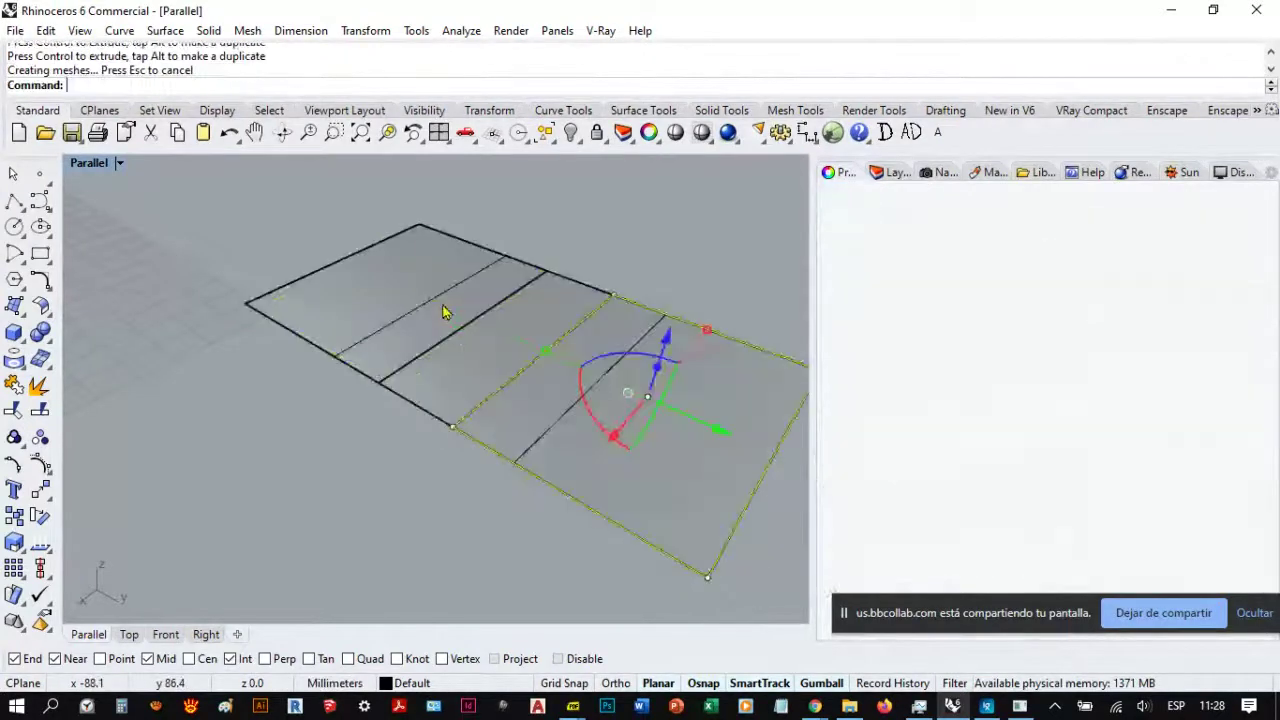
left_click(537, 237)
Step: Move one of the flat extruded surfaces a short distance along Y with the Gumball
scroll(408, 336, "down", 5)
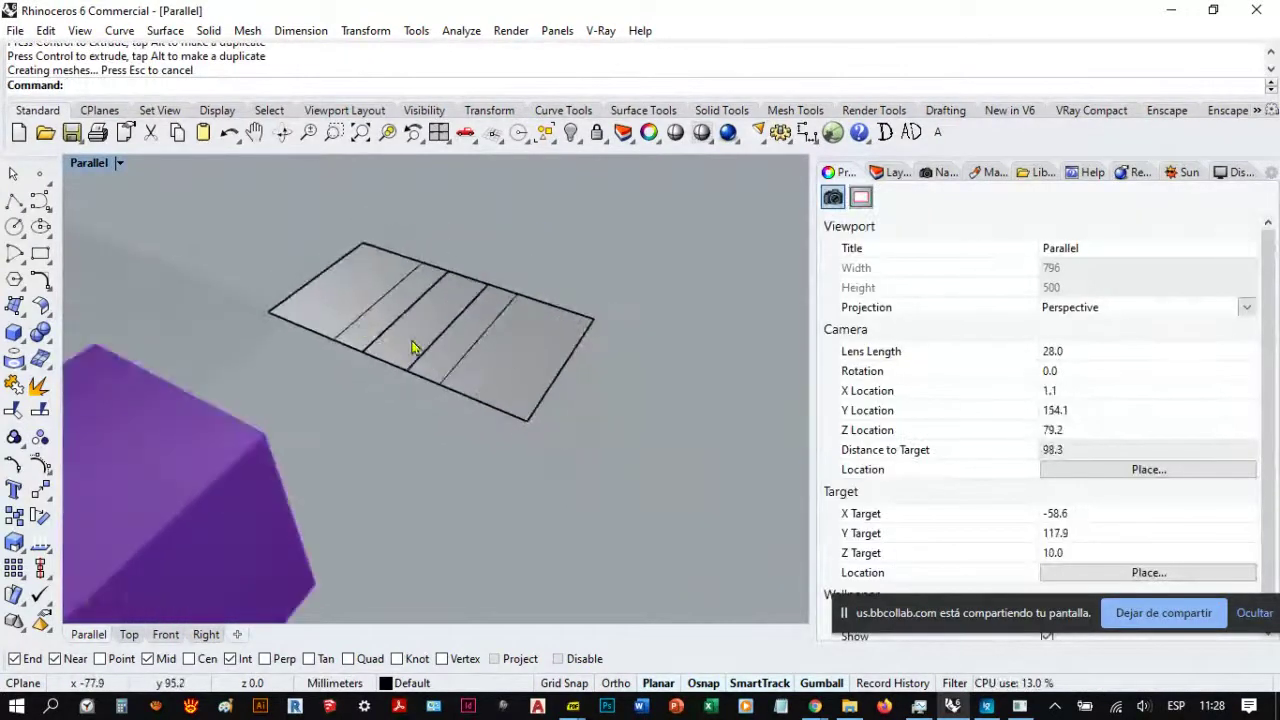
left_click(490, 352)
left_click_drag(490, 352, 534, 363)
left_click(586, 260)
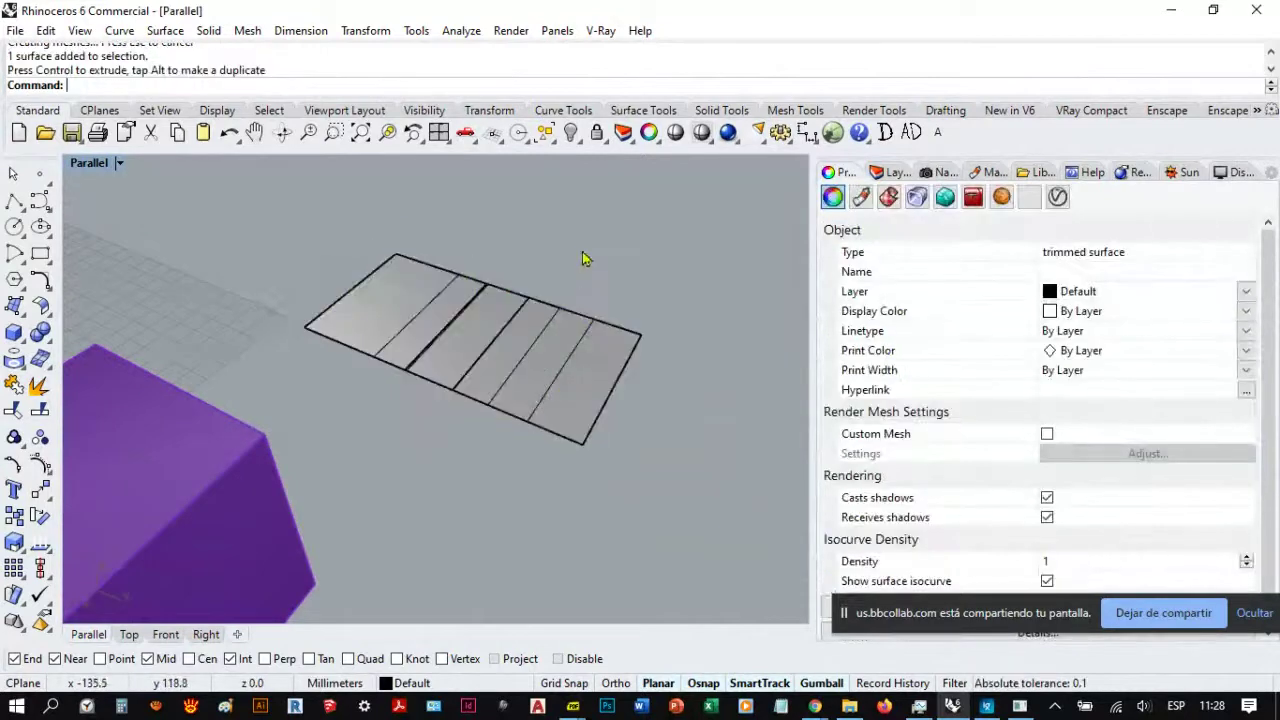
Step: Try moving the purple box along Y away from the cone-topped solids with the Gumball, and undo the move
scroll(520, 300, "down", 5)
left_click(441, 356)
scroll(478, 393, "up", 4)
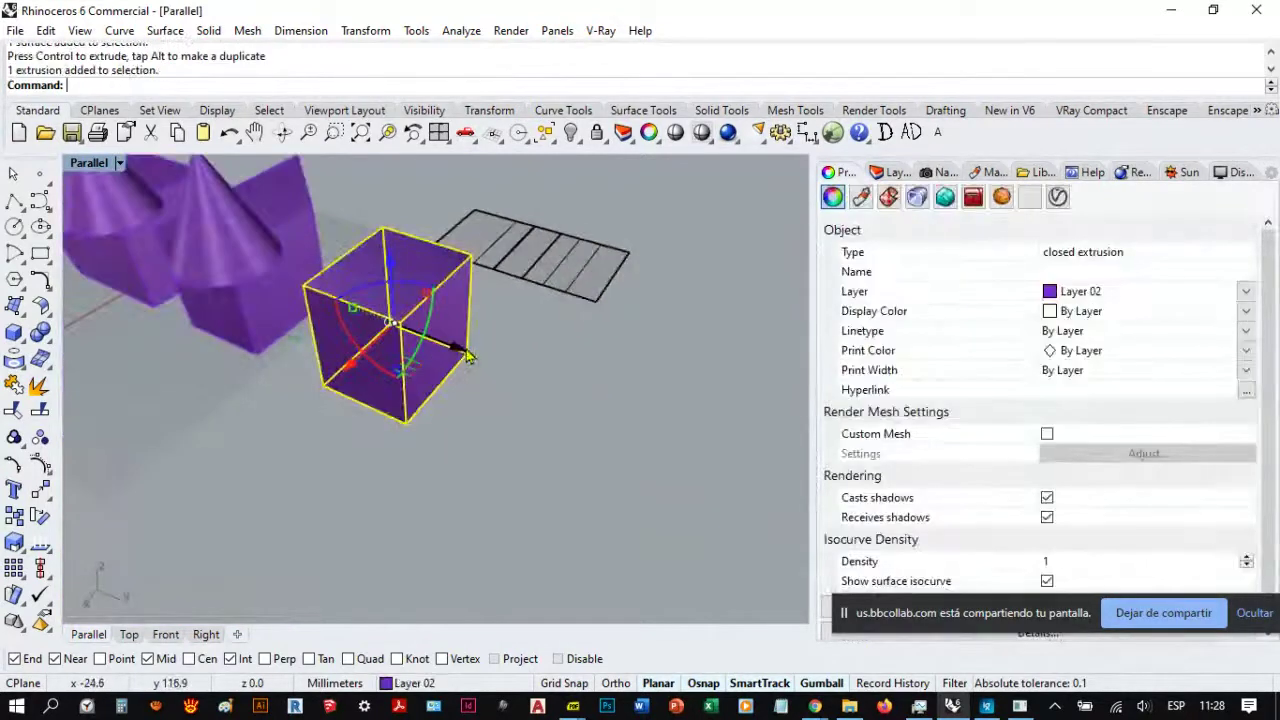
left_click_drag(460, 352, 651, 441)
left_click(651, 437)
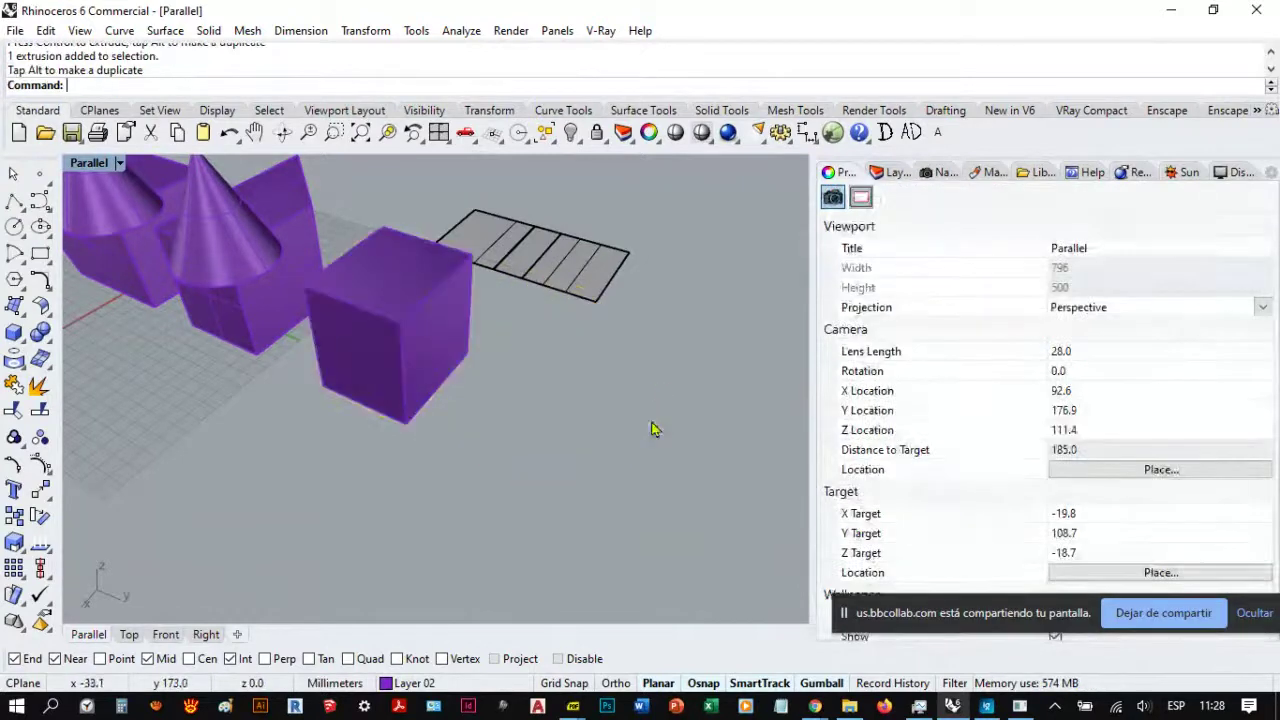
key("ctrl+z")
Step: Move the purple box outward along Y again using the Gumball's green arrow
left_click(433, 350)
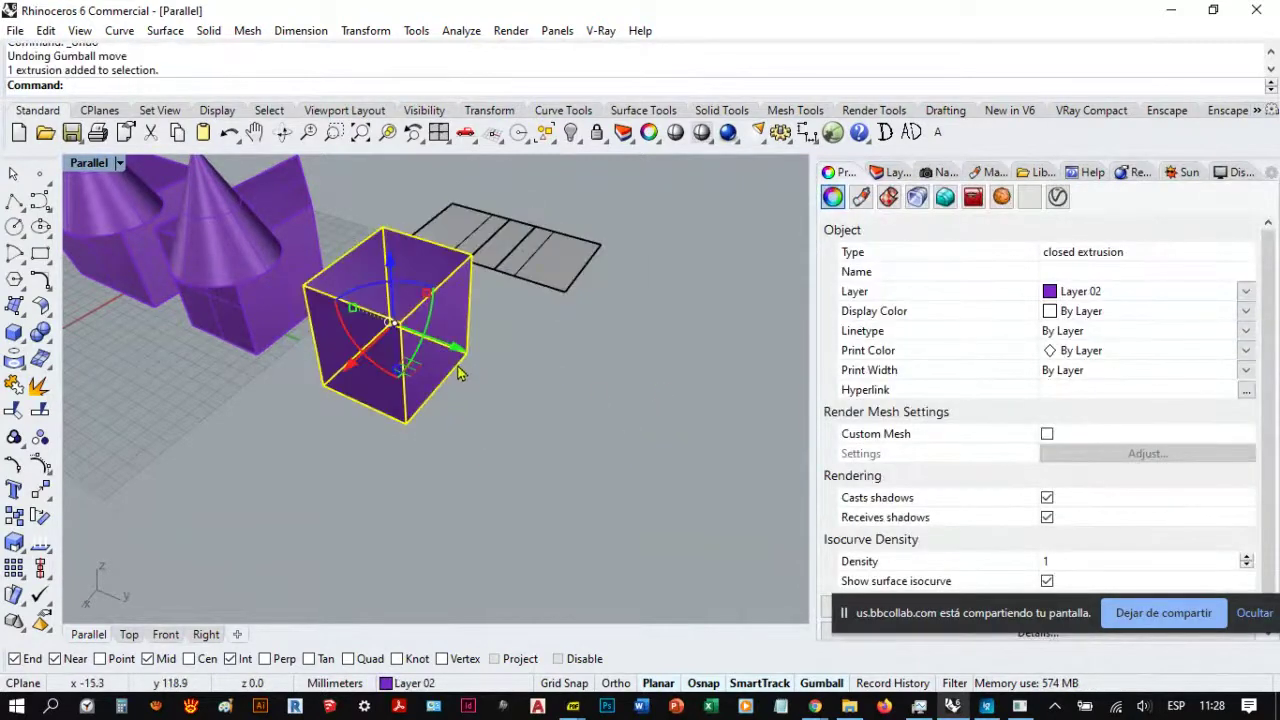
left_click_drag(457, 351, 657, 443)
left_click(594, 329)
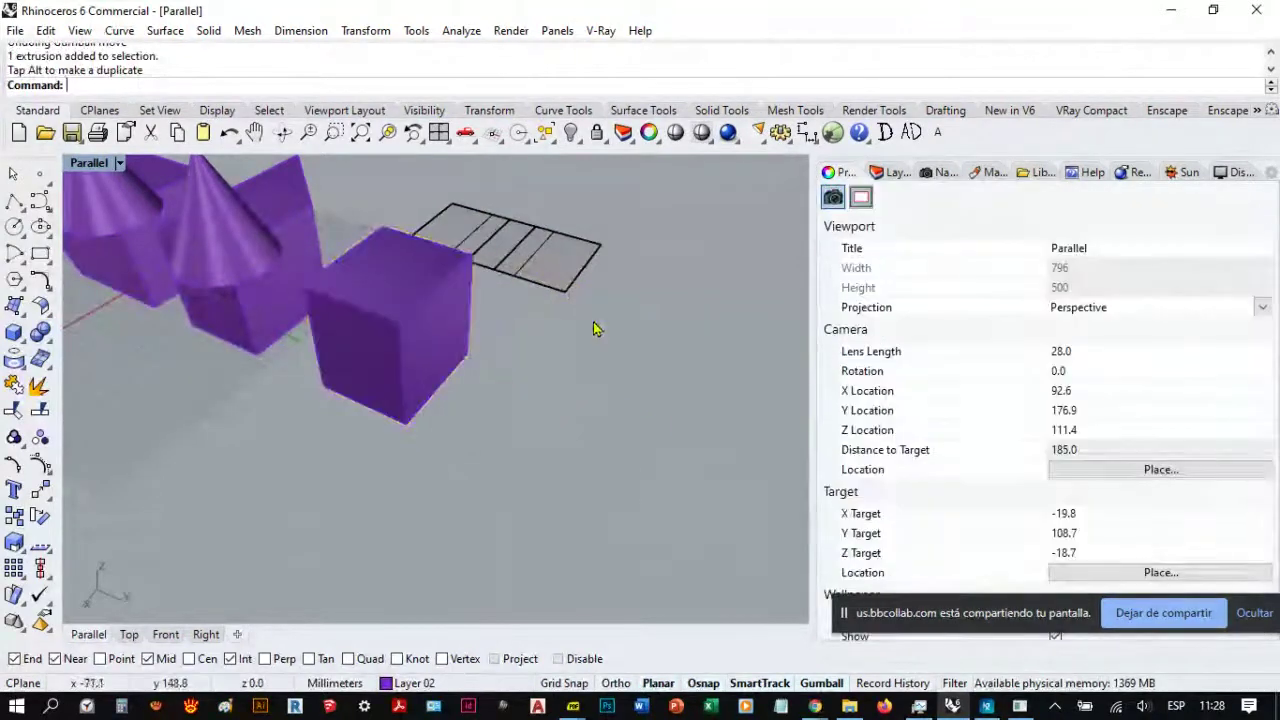
left_click(425, 356)
mouse_move(457, 353)
left_mouse_down()
mouse_move(670, 437)
mouse_move(607, 419)
mouse_move(657, 434)
mouse_move(638, 439)
mouse_move(649, 435)
mouse_move(457, 361)
left_mouse_up()
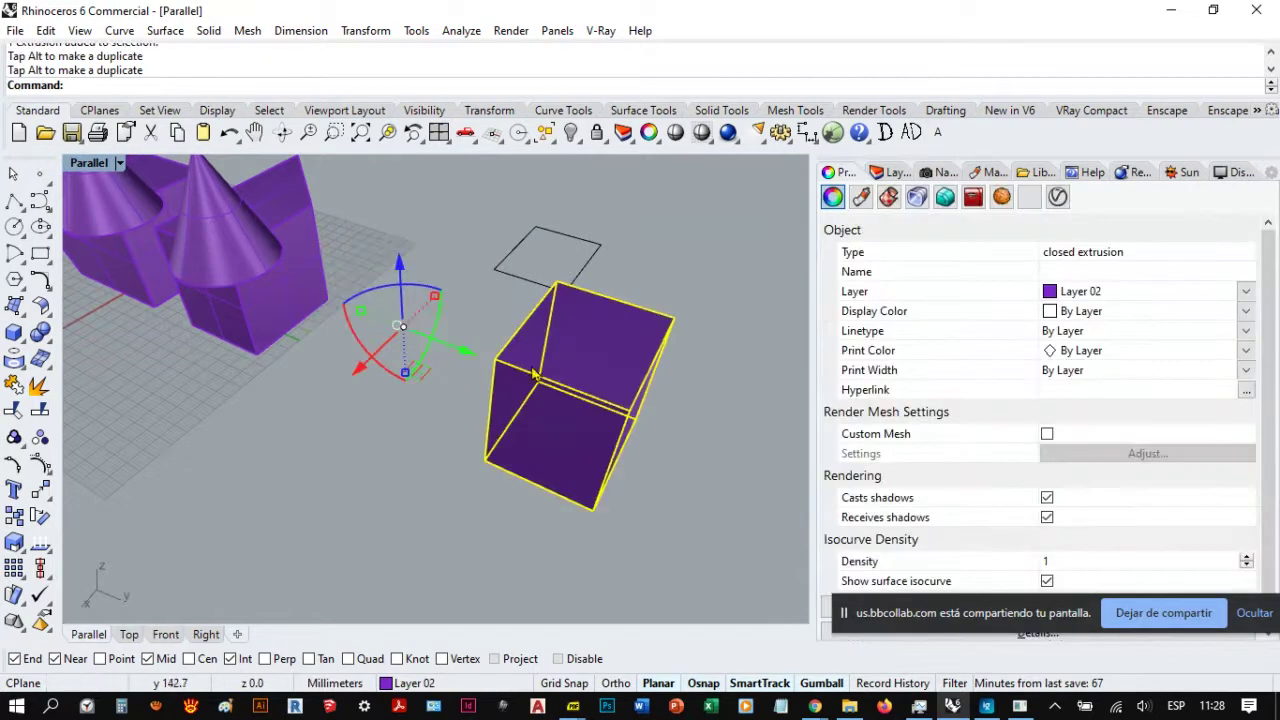
Step: Slide the purple box back and forth along Y with the Gumball and return it to its original place
left_click(580, 400)
right_click_drag(634, 465, 590, 440)
left_click_drag(591, 440, 442, 354)
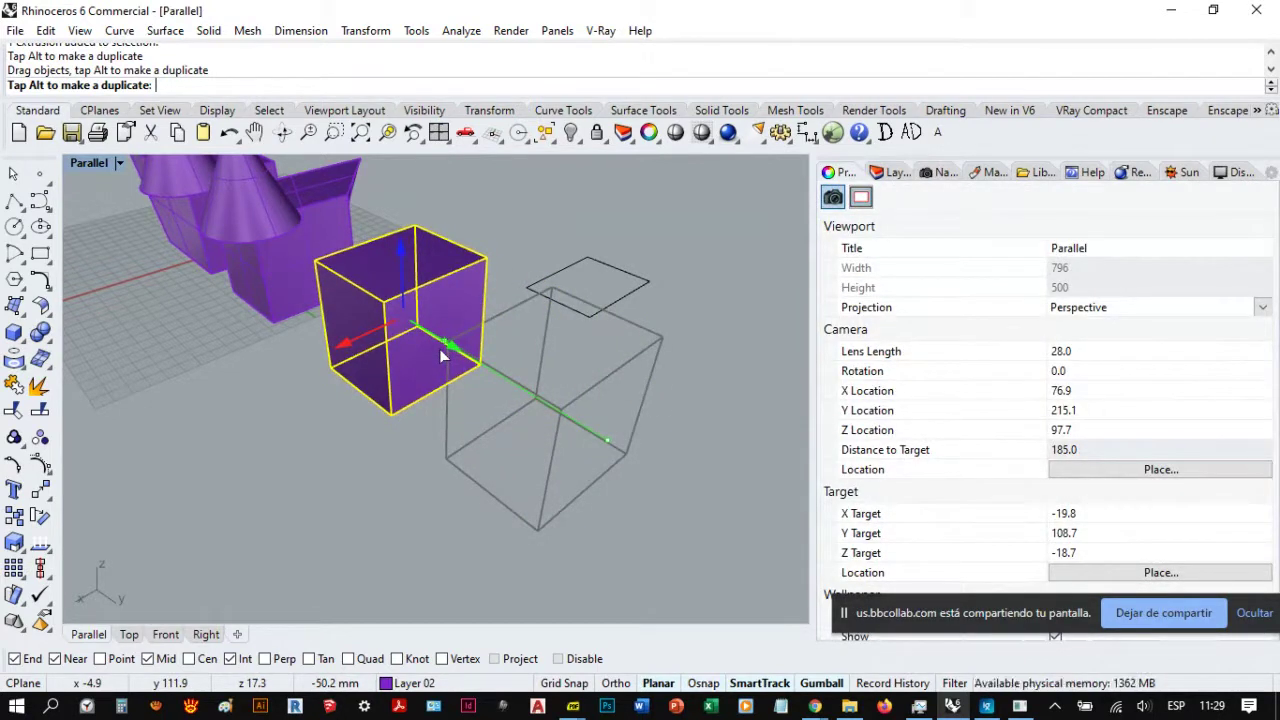
left_click_drag(442, 354, 634, 457)
left_click_drag(560, 440, 415, 370)
right_click_drag(523, 423, 486, 449)
left_click(443, 463)
left_click(410, 400)
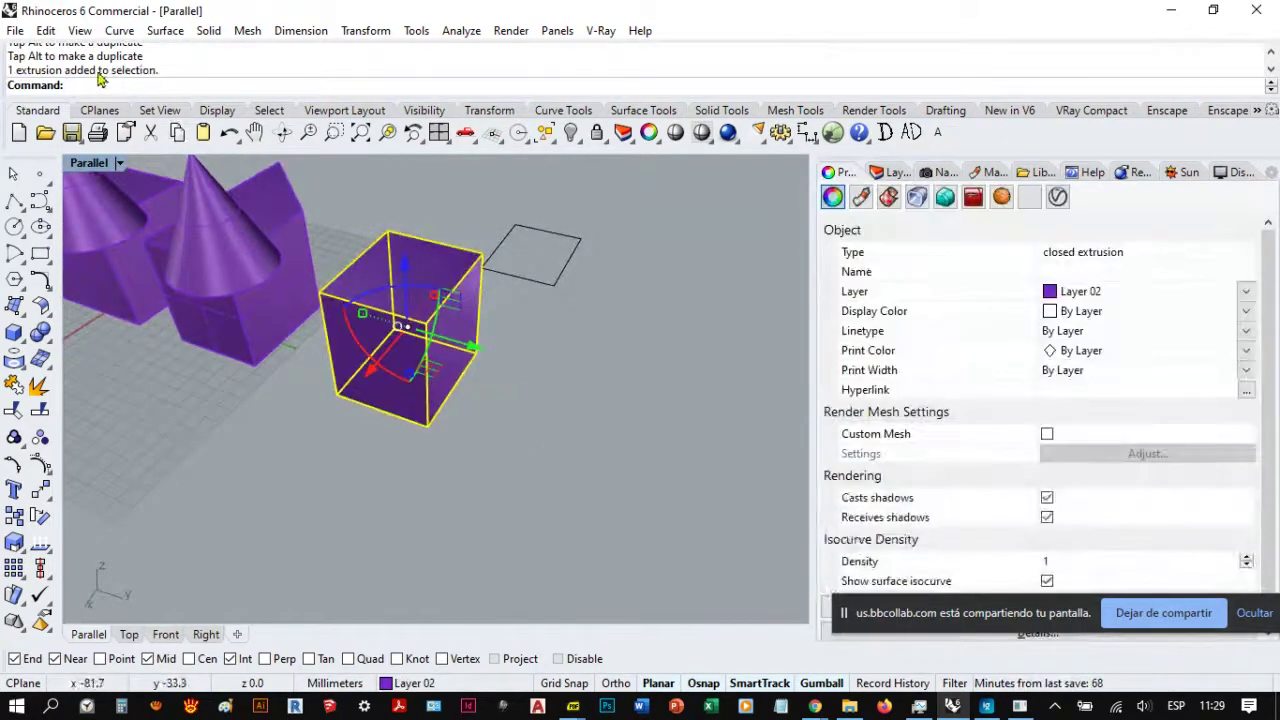
Step: Try one more Gumball move of the purple box along Y past the flat rectangle
left_click(495, 360)
left_click(460, 352)
left_click_drag(474, 347, 661, 409)
right_click_drag(642, 411, 612, 436)
left_click(608, 420)
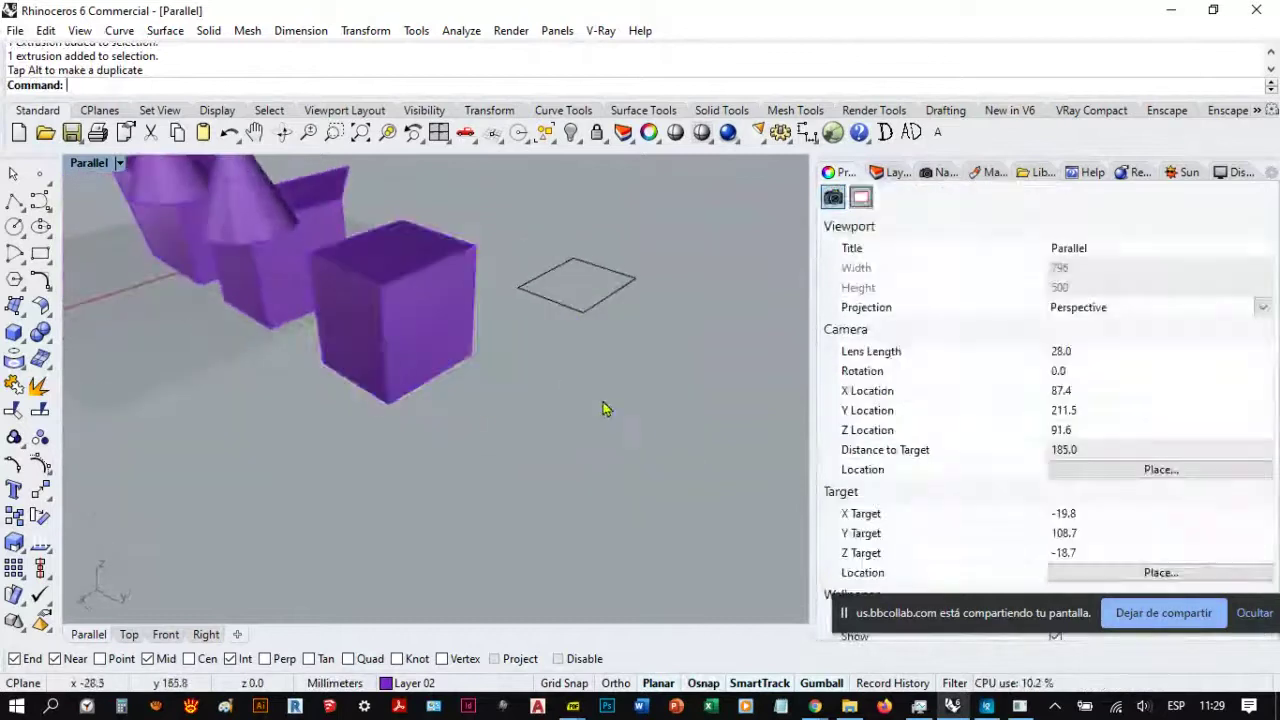
left_click_drag(622, 492, 437, 302)
left_click(533, 408)
left_click(468, 354)
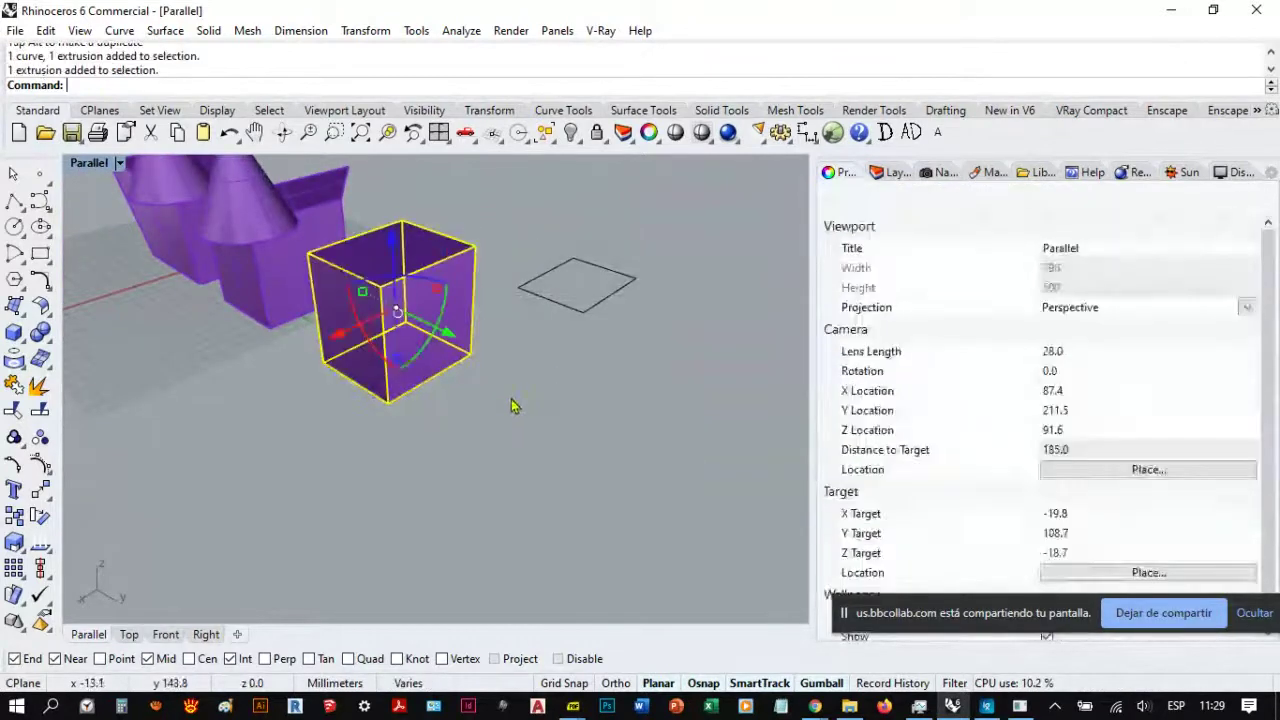
mouse_move(514, 406)
right_mouse_down()
mouse_move(568, 423)
mouse_move(501, 396)
mouse_move(509, 404)
right_mouse_up()
left_click(557, 367)
left_click(464, 349)
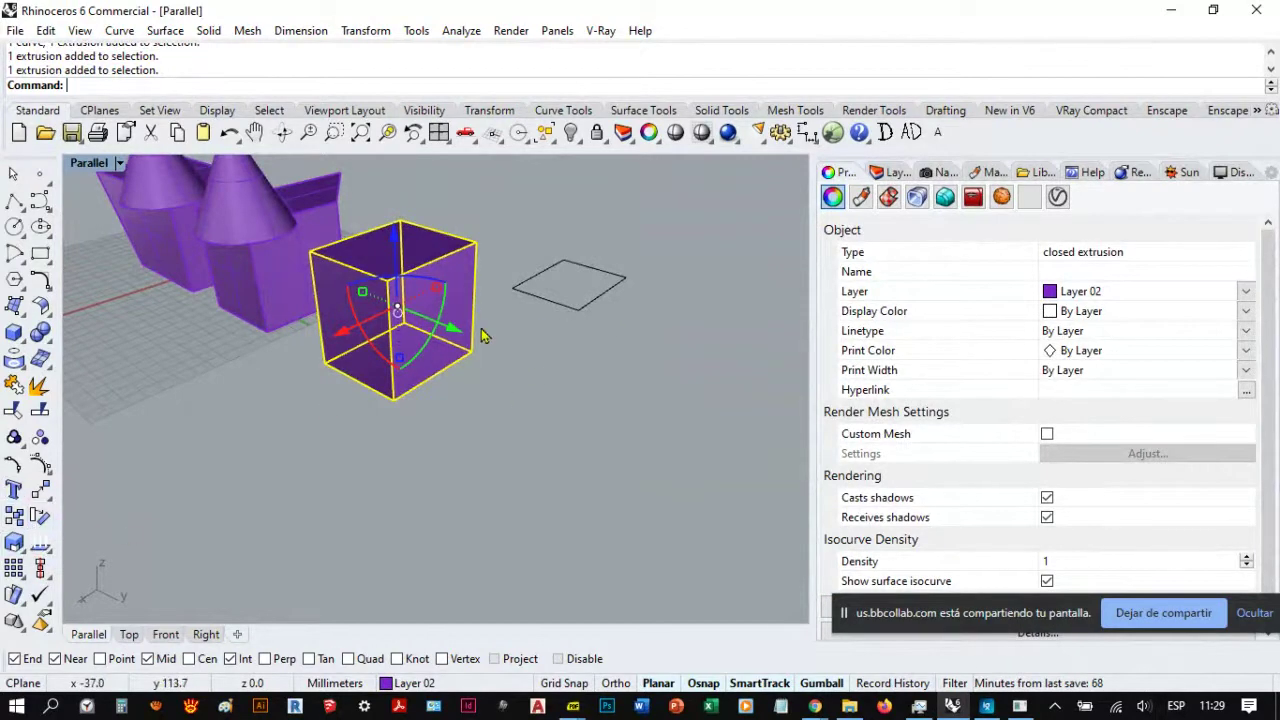
left_click(526, 386)
scroll(371, 266, "up", 5)
scroll(386, 300, "down", 5)
right_click_drag(386, 300, 409, 334)
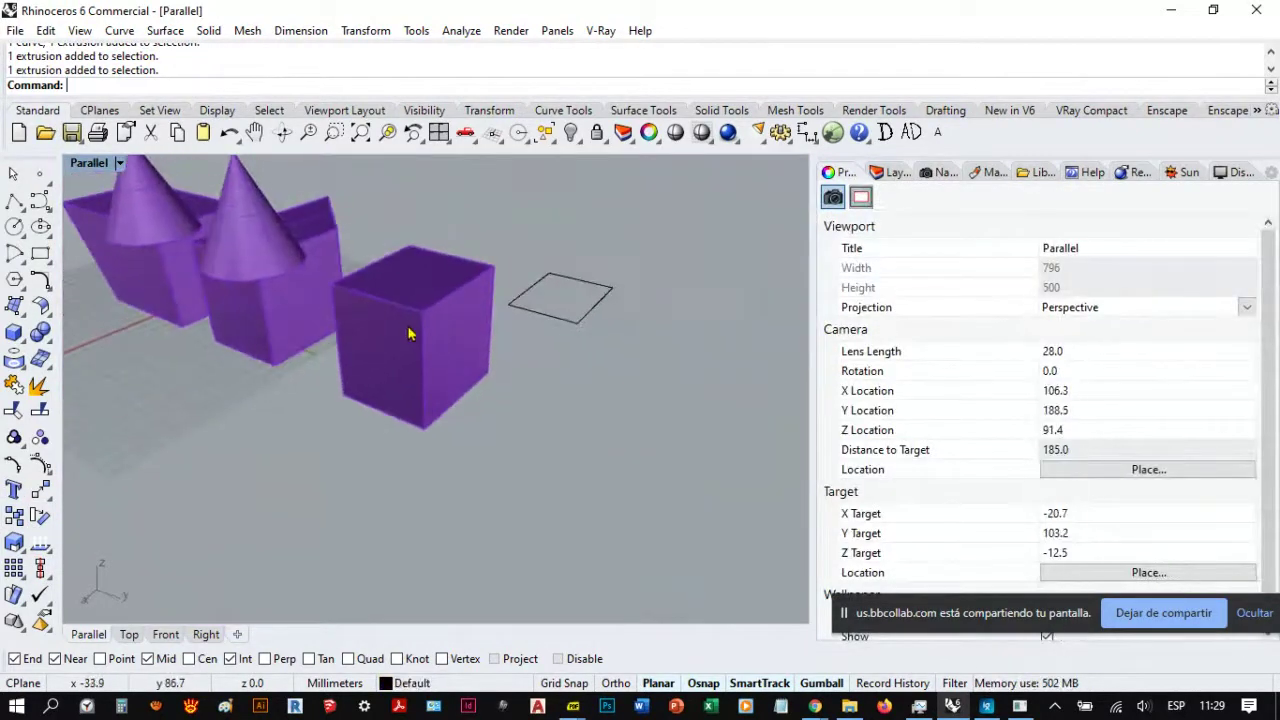
left_click(405, 331)
left_click(552, 351)
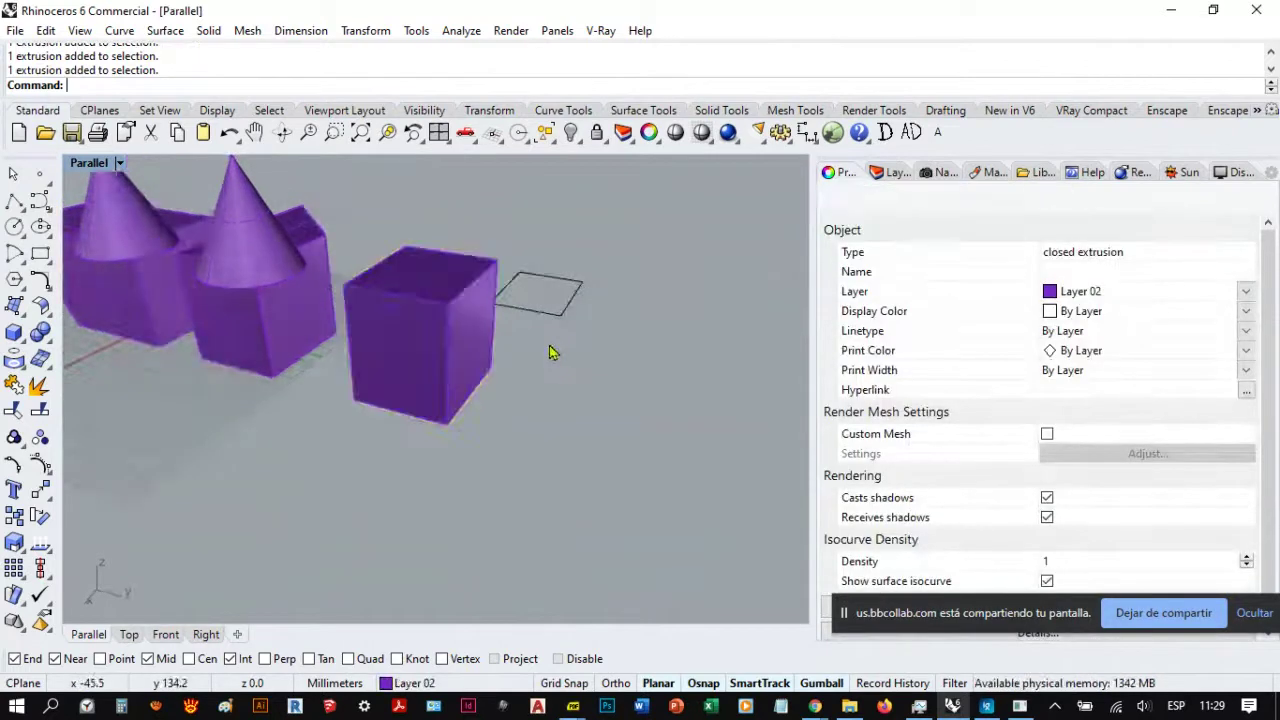
right_click_drag(552, 351, 451, 423)
Step: Delete the flat rectangle beside the purple box
left_click_drag(607, 432, 480, 280)
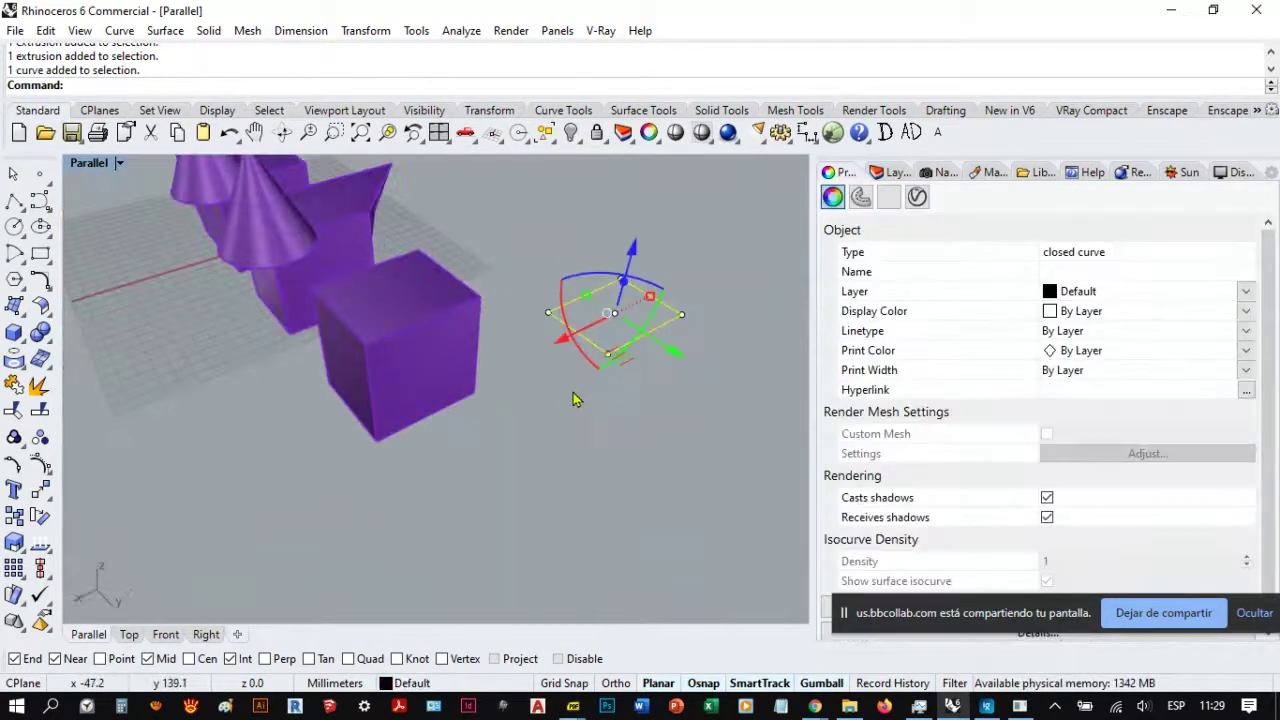
key("Delete")
scroll(536, 352, "down", 5)
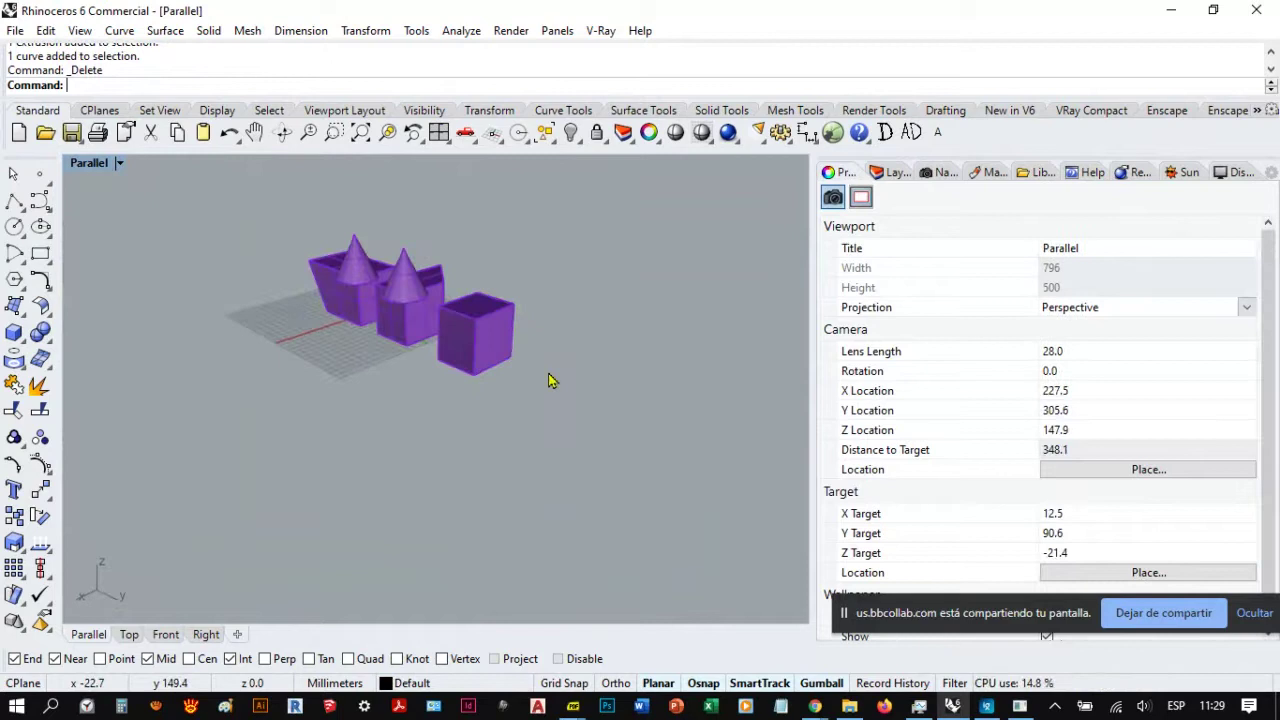
Step: Switch to the wooden-car tutorial PDF in SumatraPDF and review the batmobile steps from the central profile to the Boolean Difference
left_click_drag(973, 620, 894, 645)
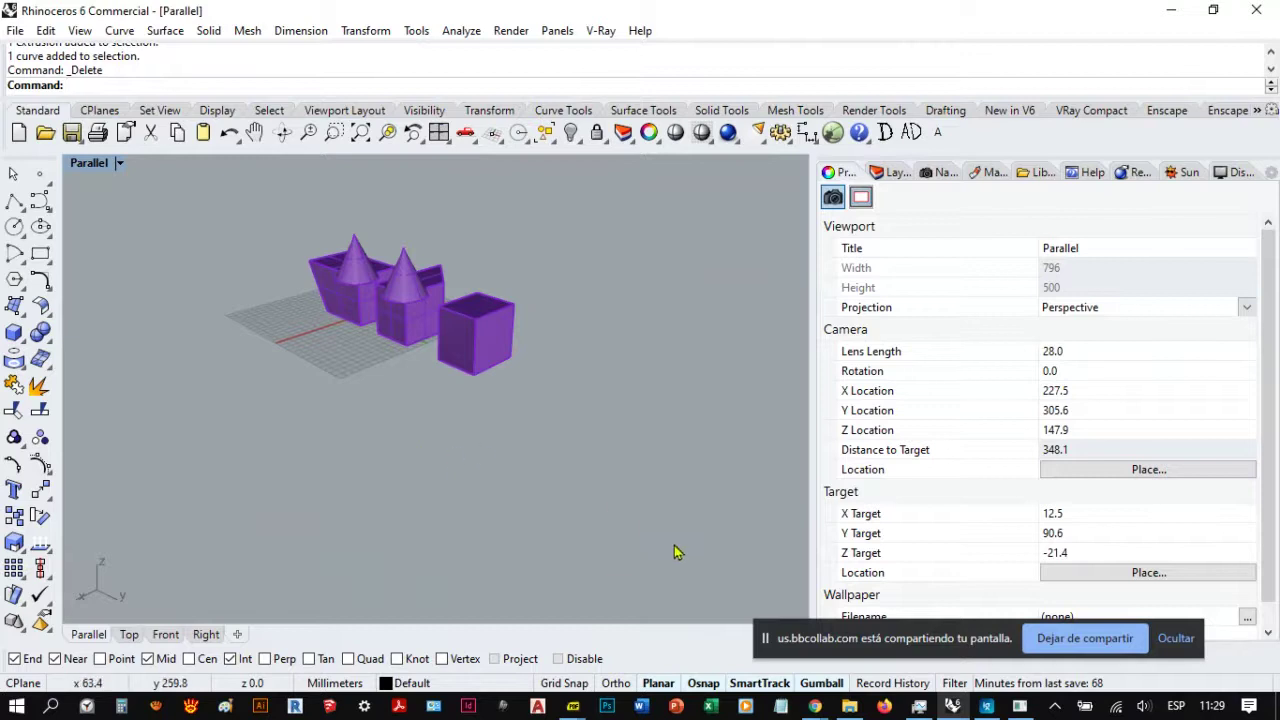
left_click(1171, 10)
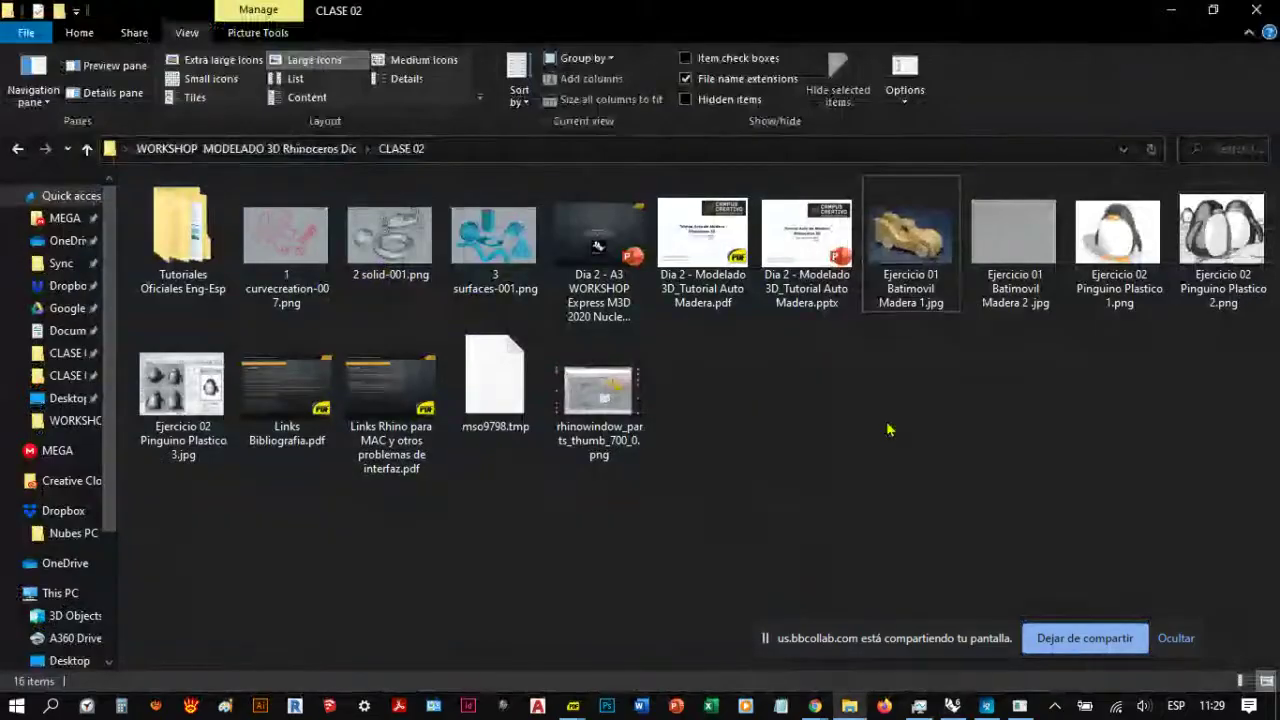
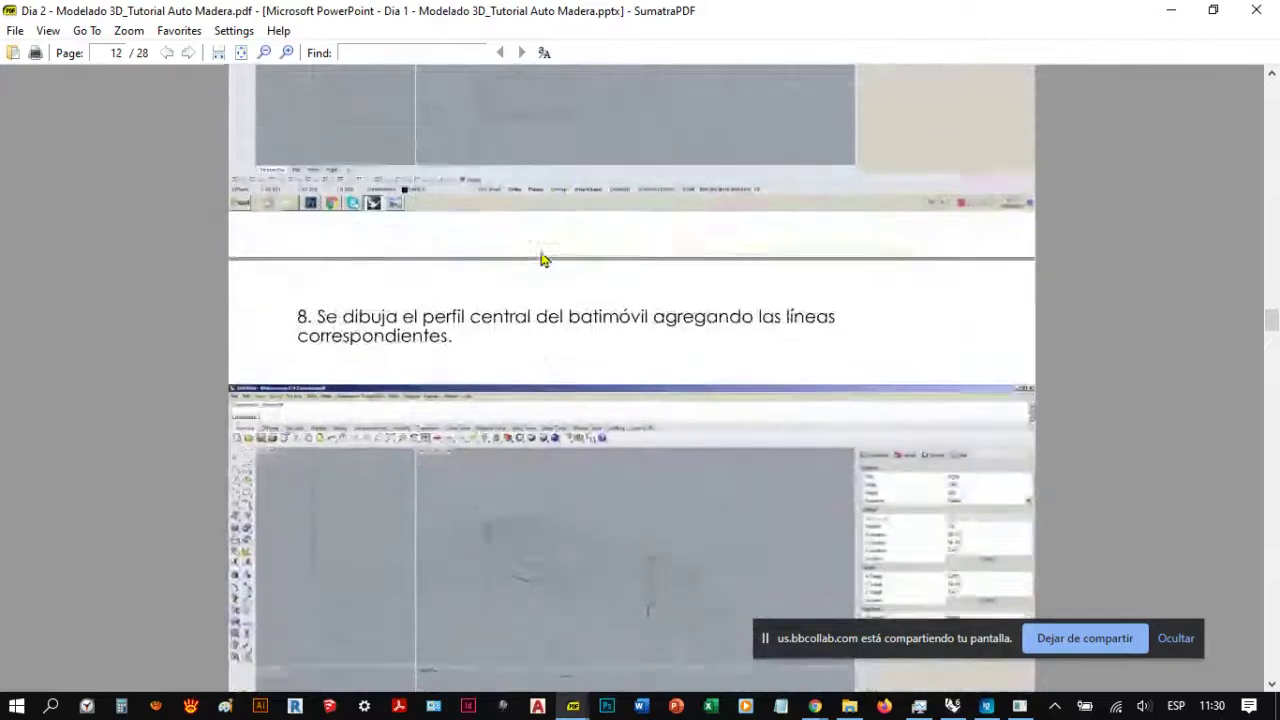
scroll(540, 260, "down", 1)
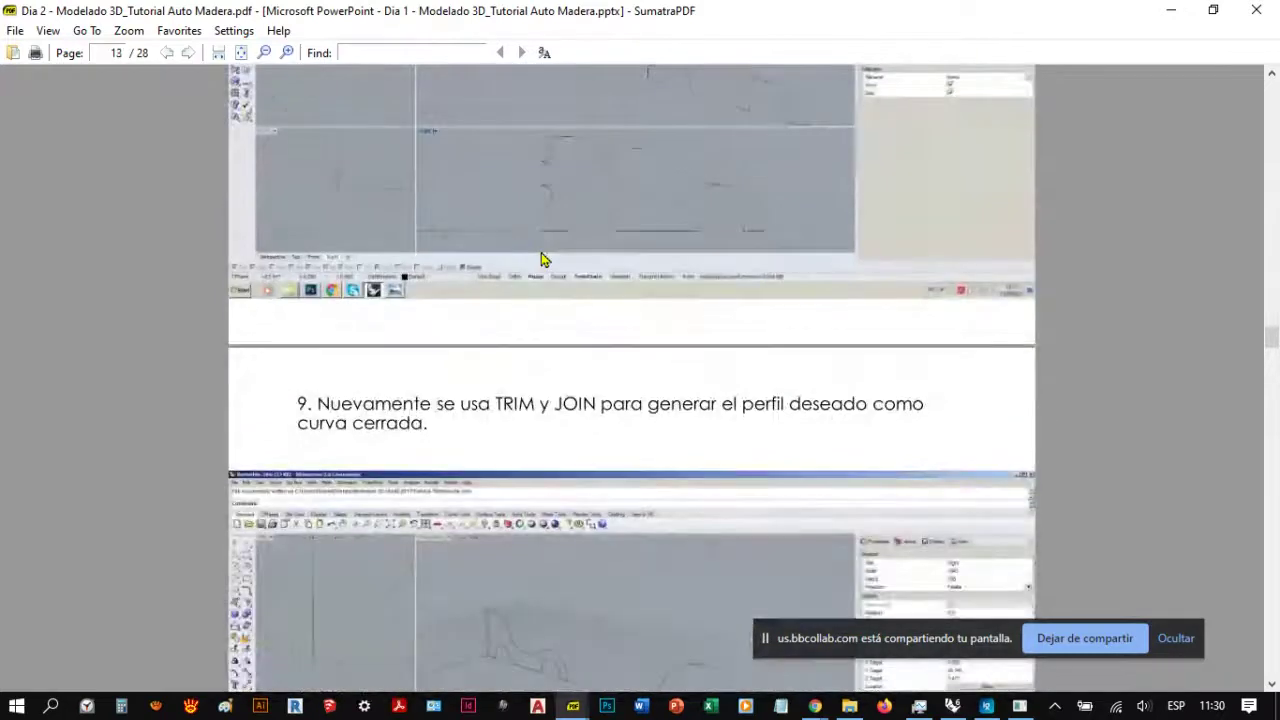
scroll(540, 260, "down", 9)
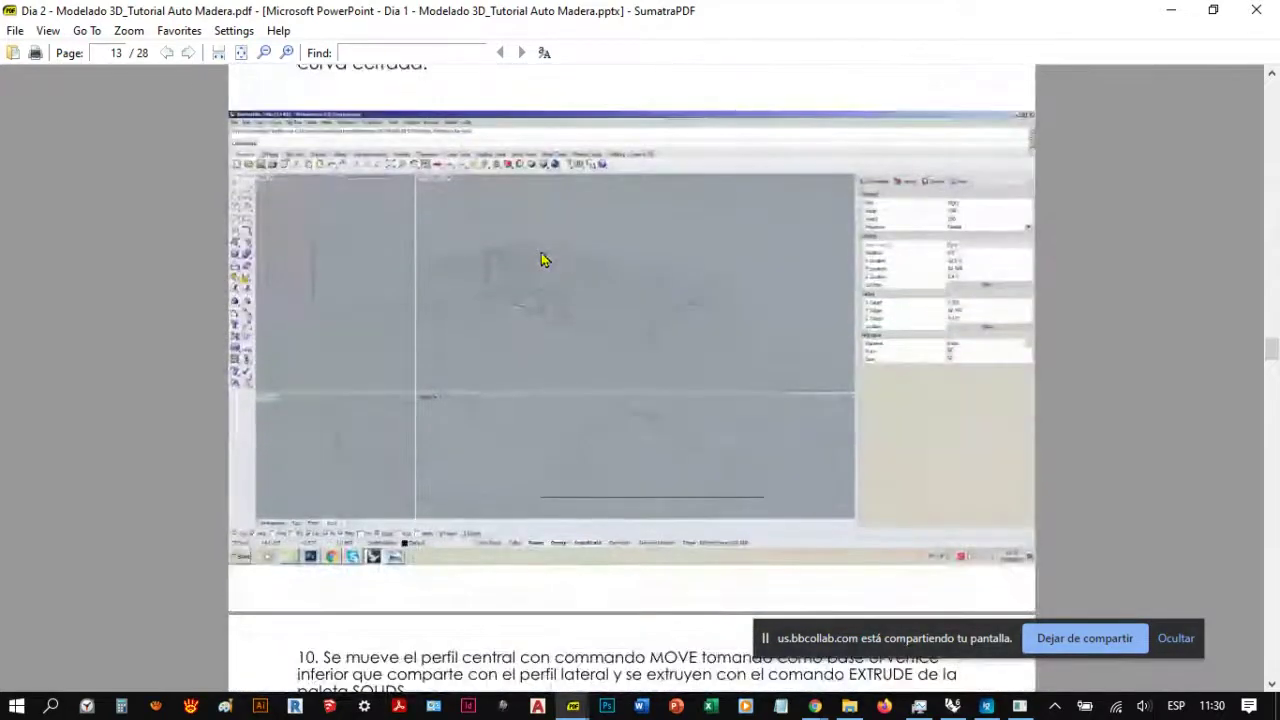
scroll(540, 260, "down", 10)
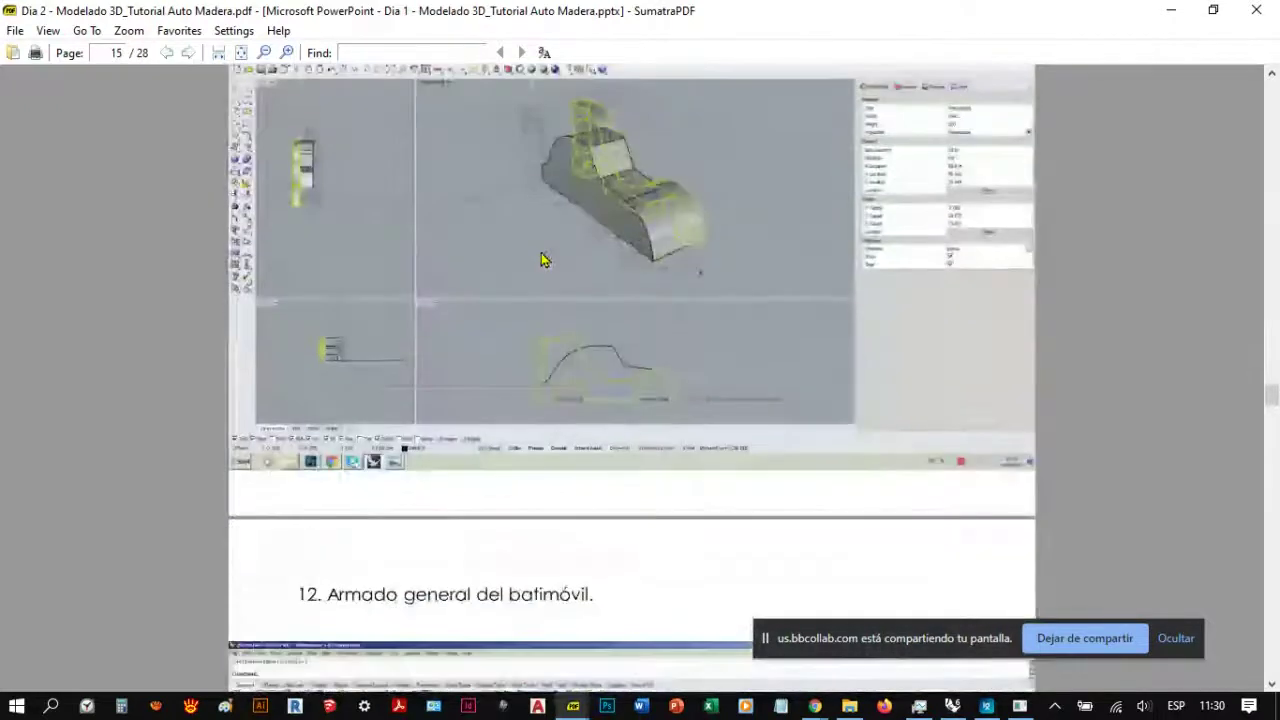
scroll(540, 260, "down", 15)
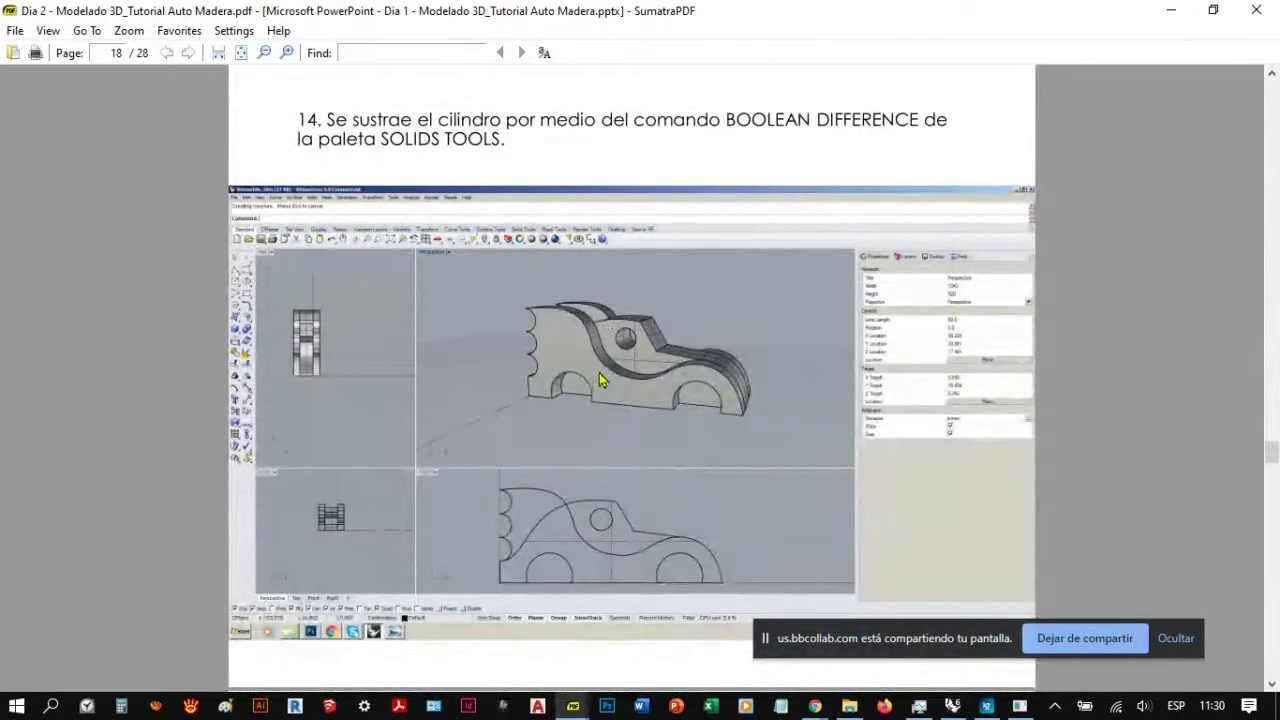
Step: Leave the tutorial PDF and the CLASE 02 folder and switch back to the Rhinoceros model
key("alt+Tab")
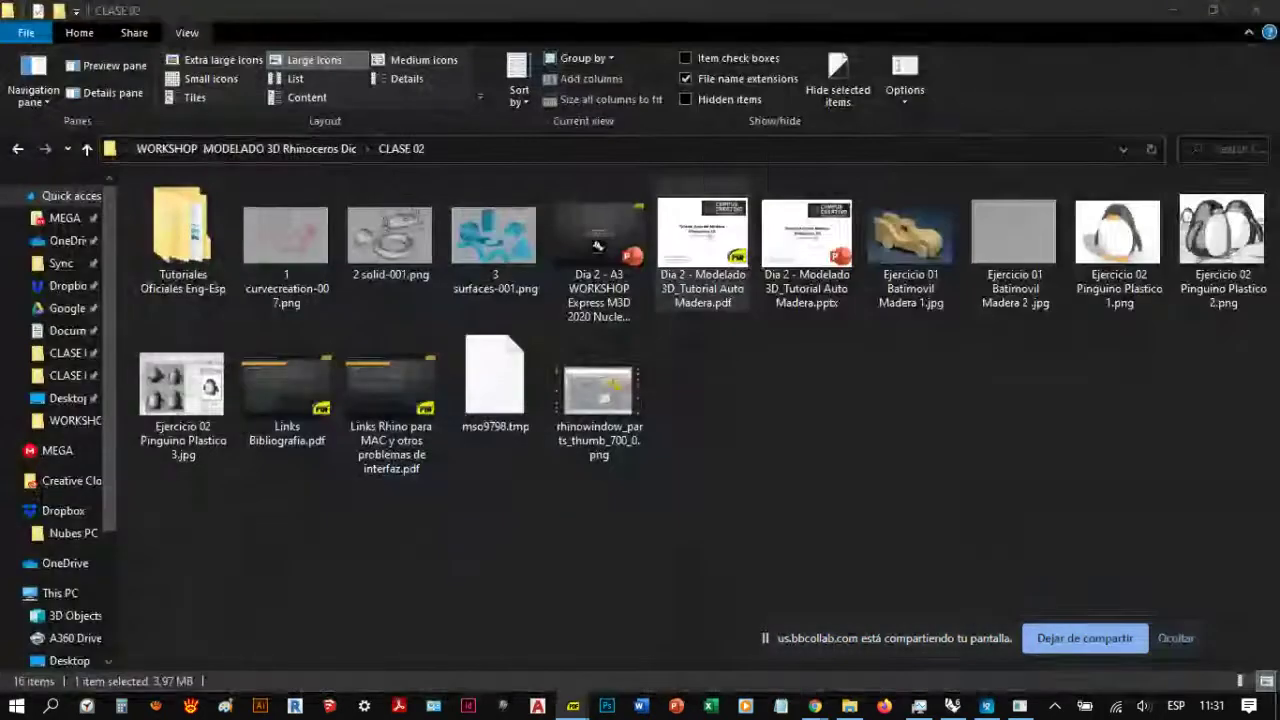
left_click(1170, 10)
left_click(953, 706)
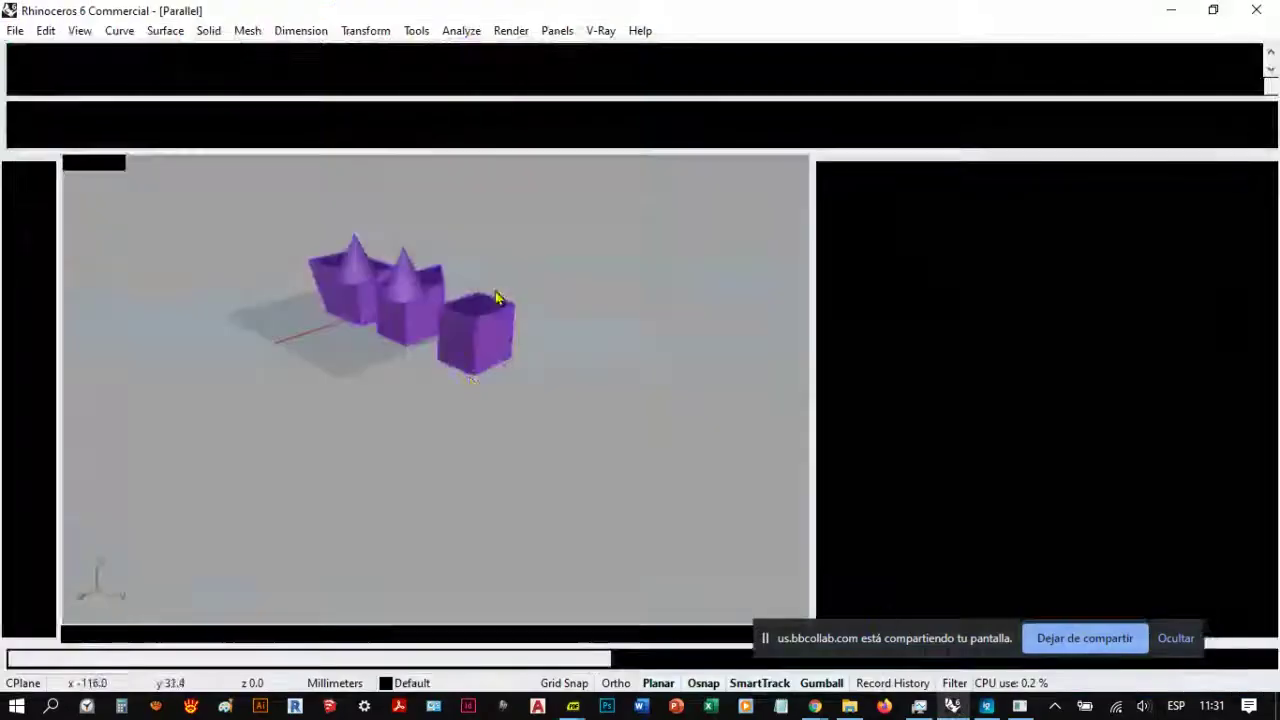
Step: Delete all the remaining purple solids so the model is empty
right_click_drag(483, 349, 451, 400)
scroll(503, 352, "up", 5)
scroll(503, 352, "down", 4)
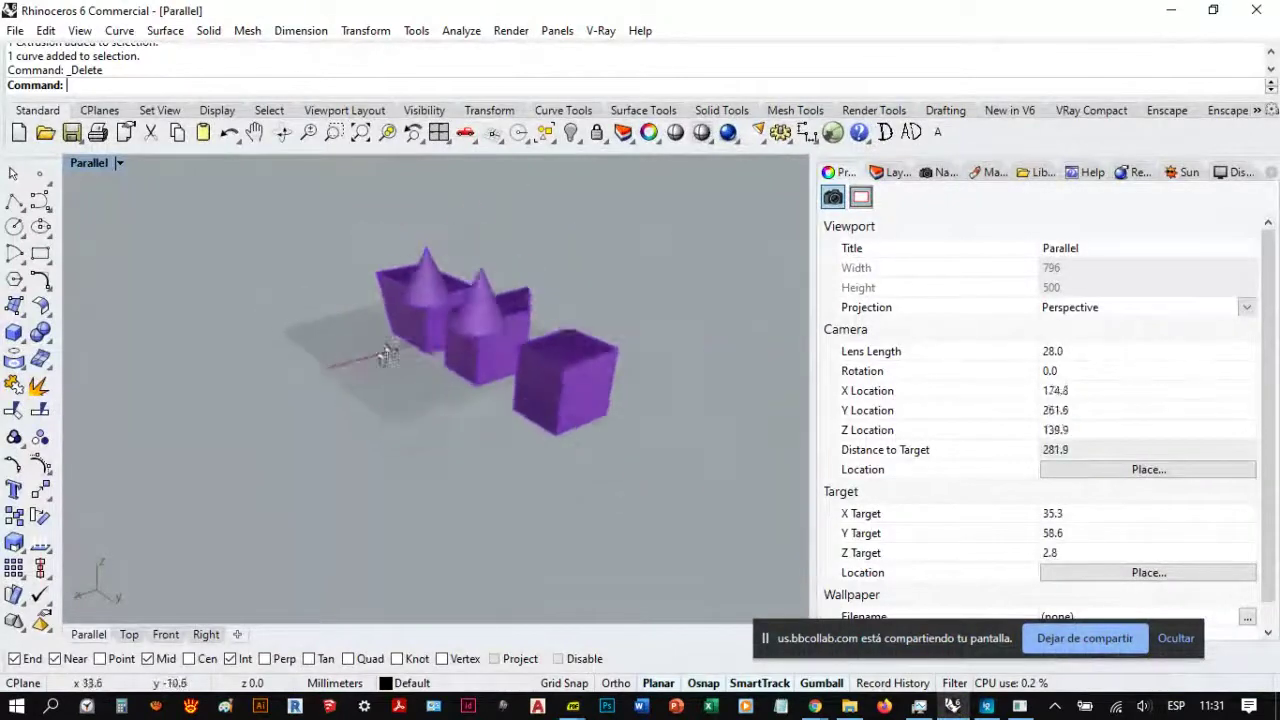
right_click_drag(380, 351, 640, 460)
left_click_drag(640, 460, 297, 240)
key("Delete")
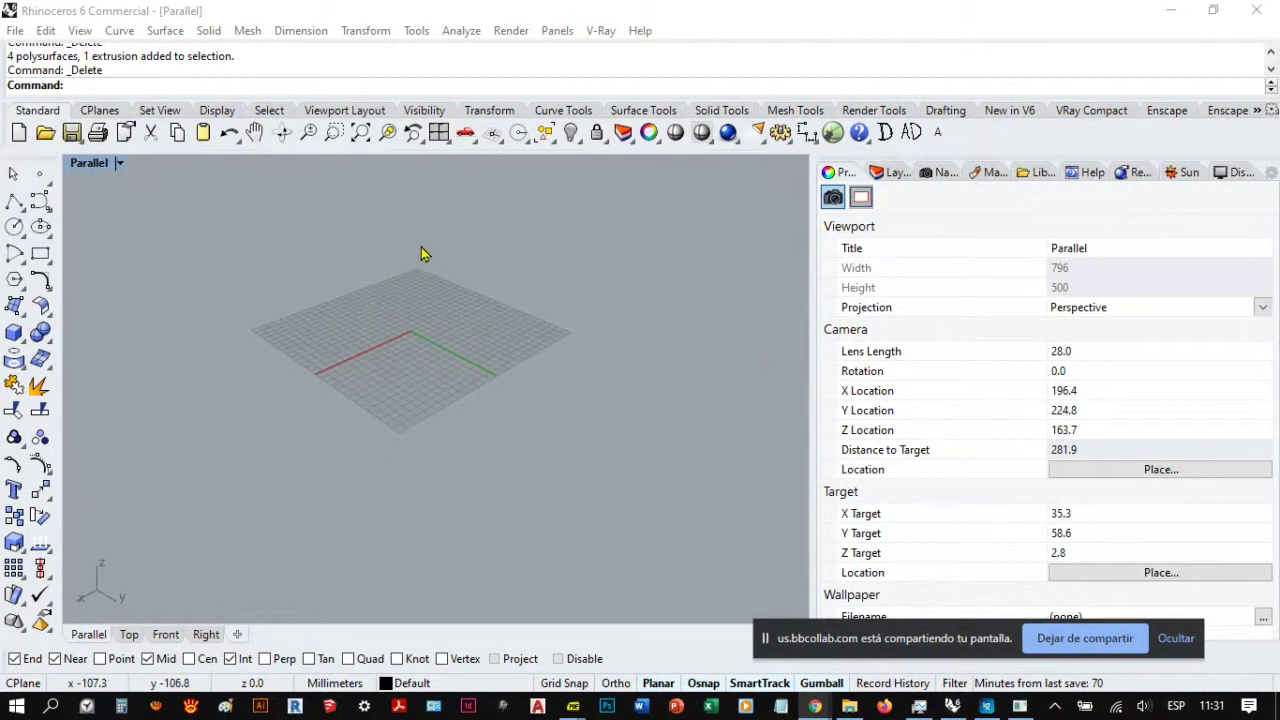
Step: Open the Document Properties dialog and review its summary information and the list of document and Rhino option categories
left_click(25, 35)
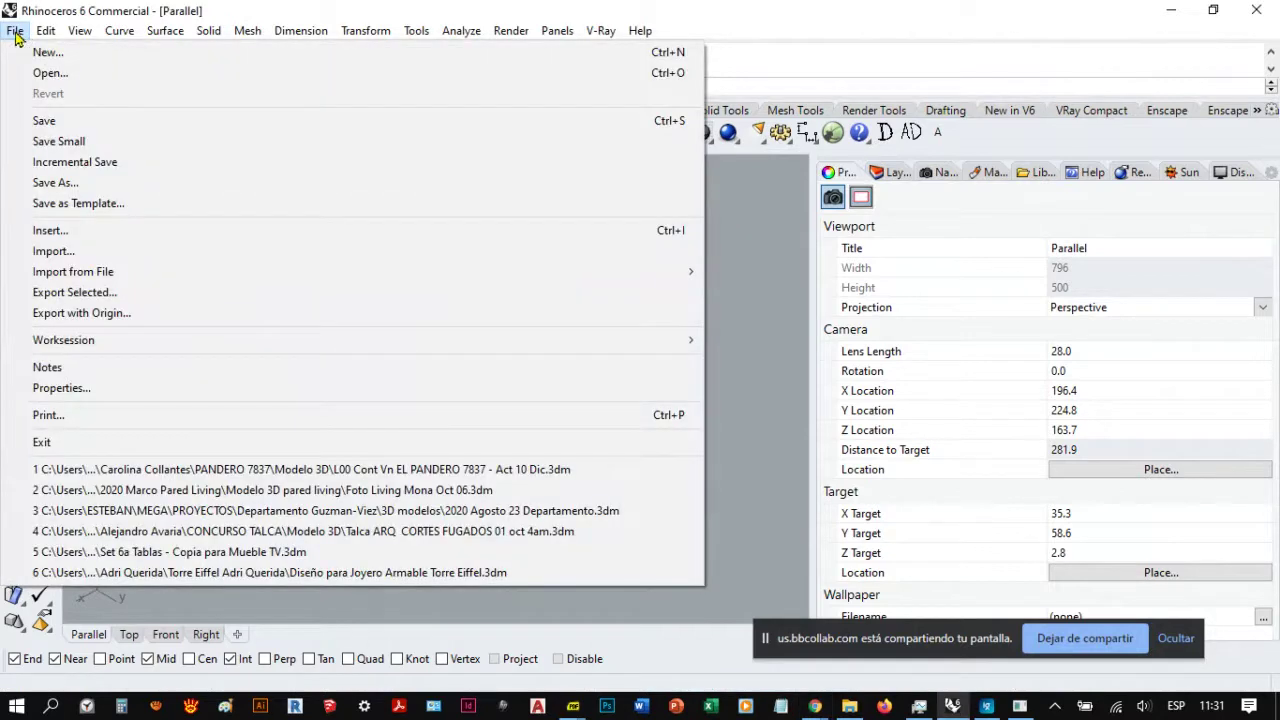
left_click(60, 388)
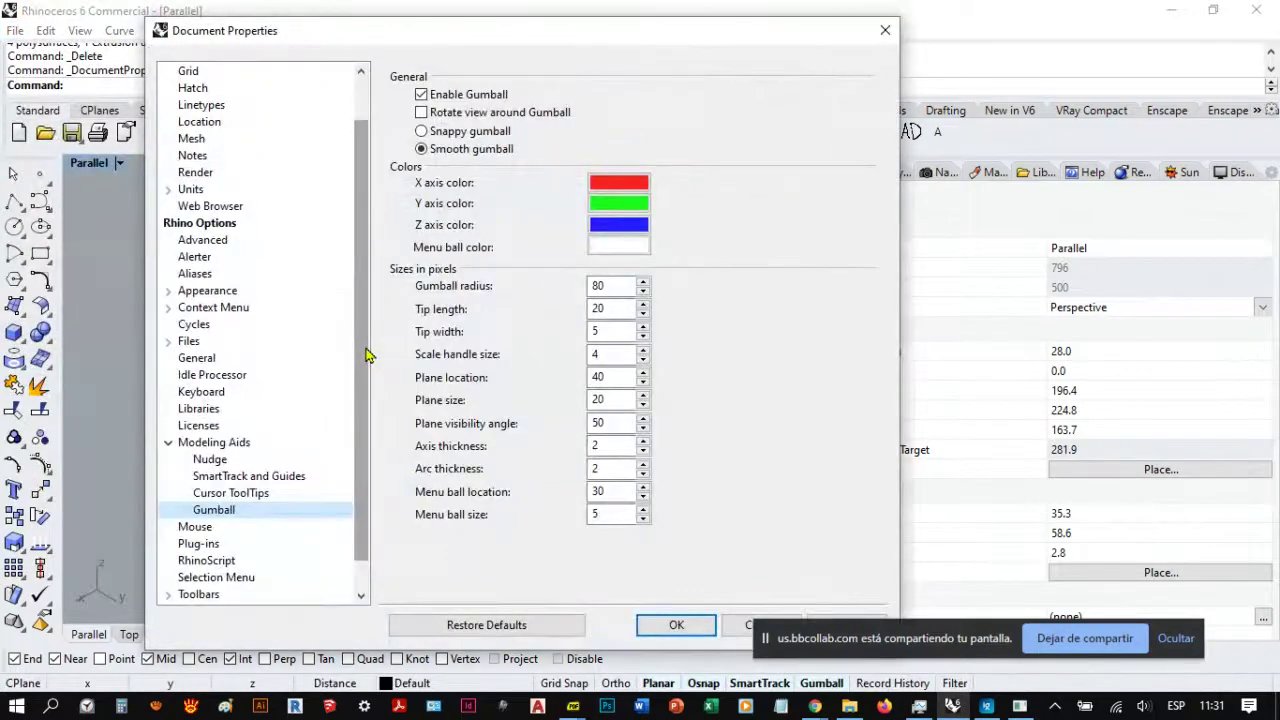
scroll(352, 360, "up", 1)
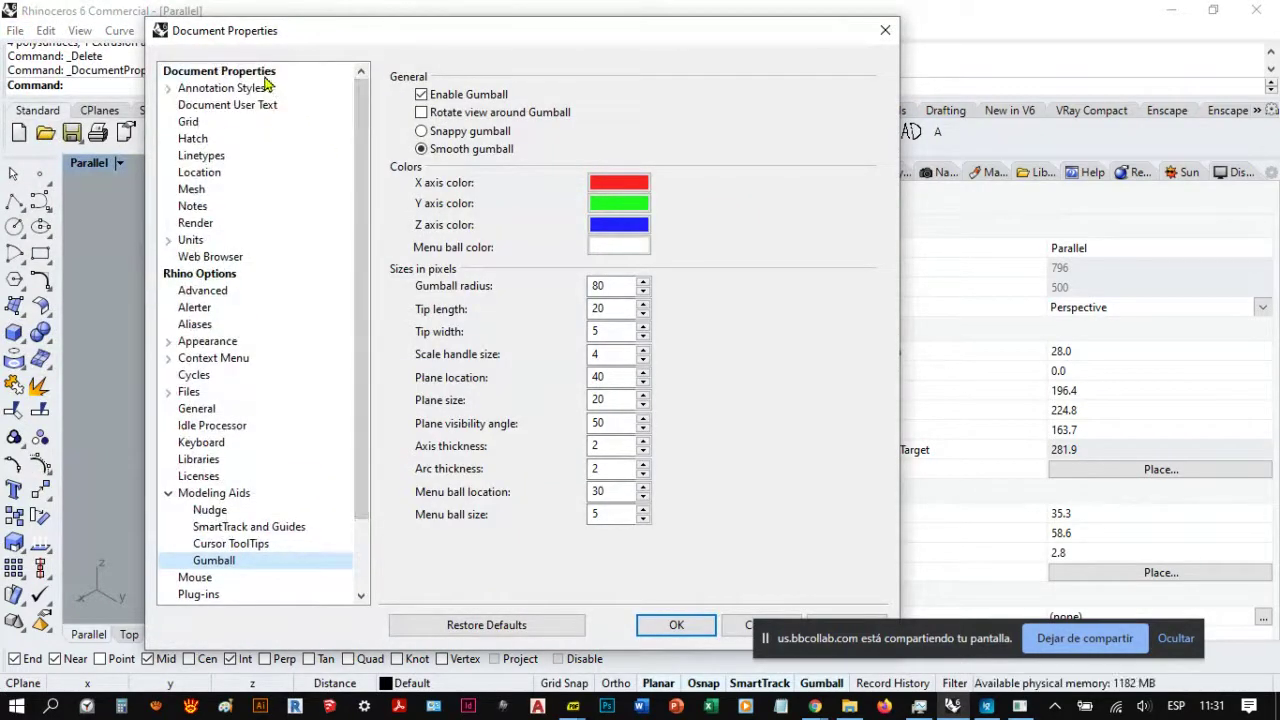
left_click(262, 74)
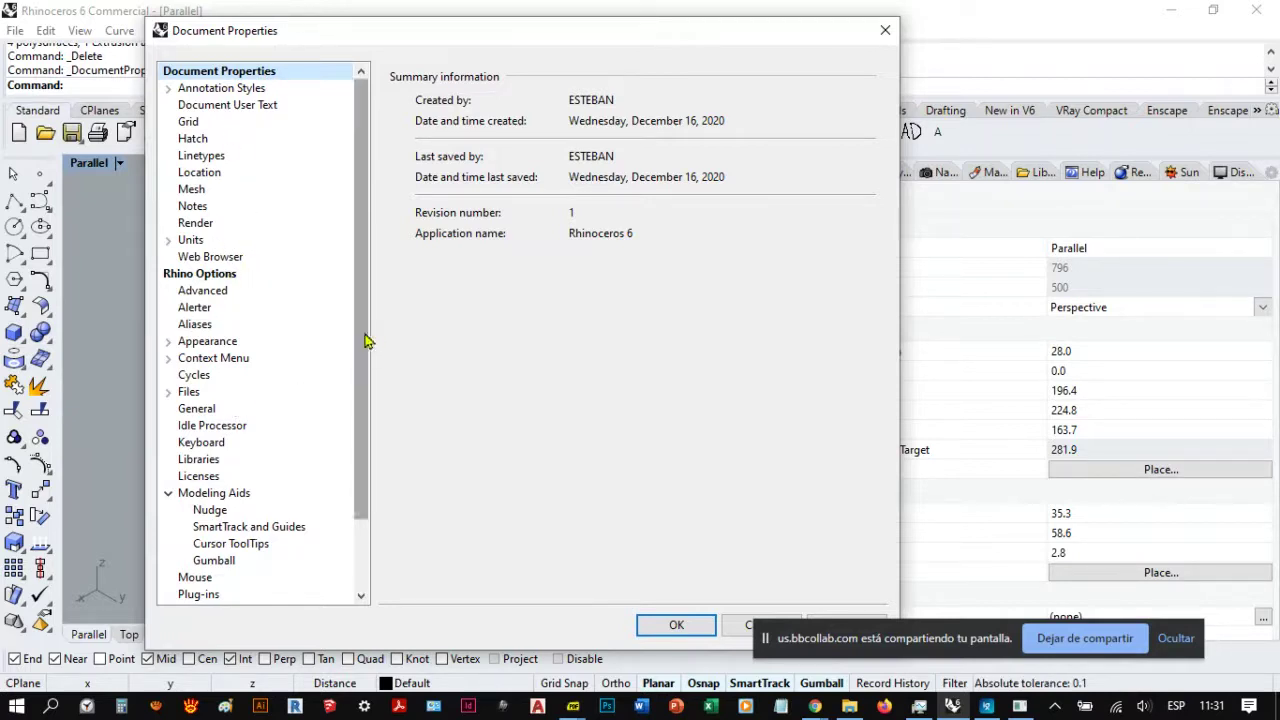
scroll(365, 363, "down", 1)
scroll(363, 380, "down", 3)
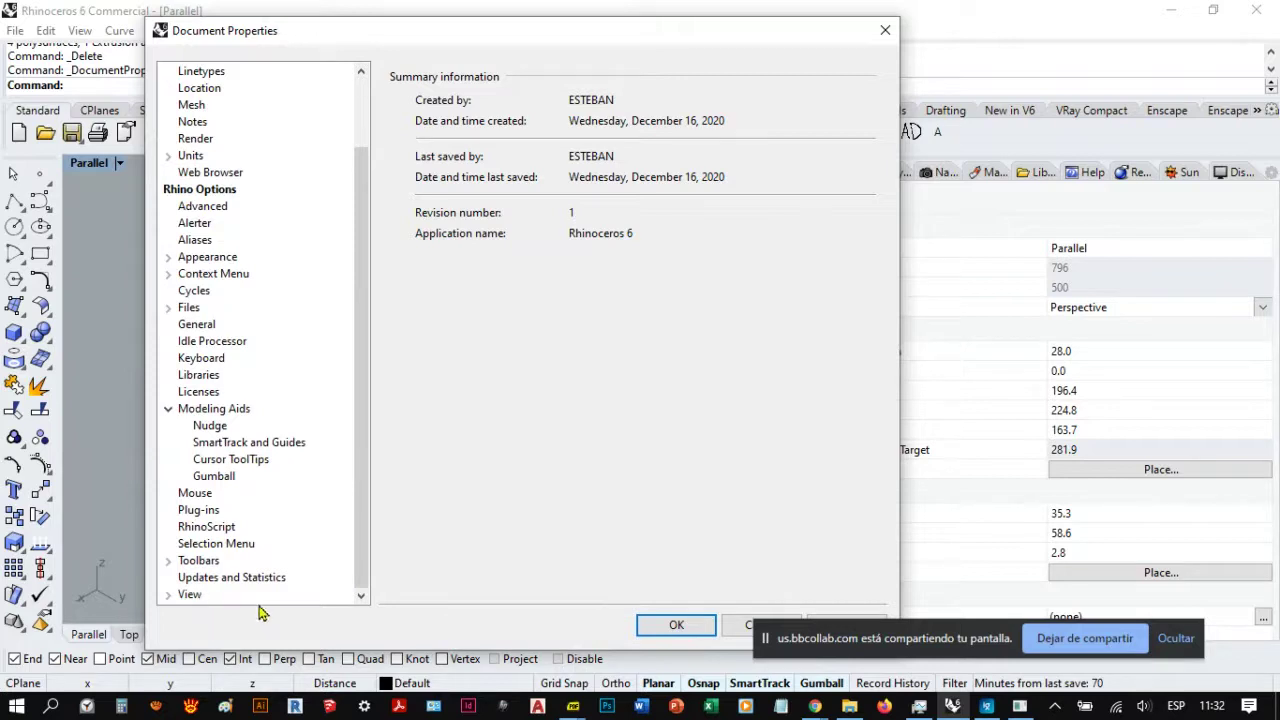
scroll(365, 351, "up", 2)
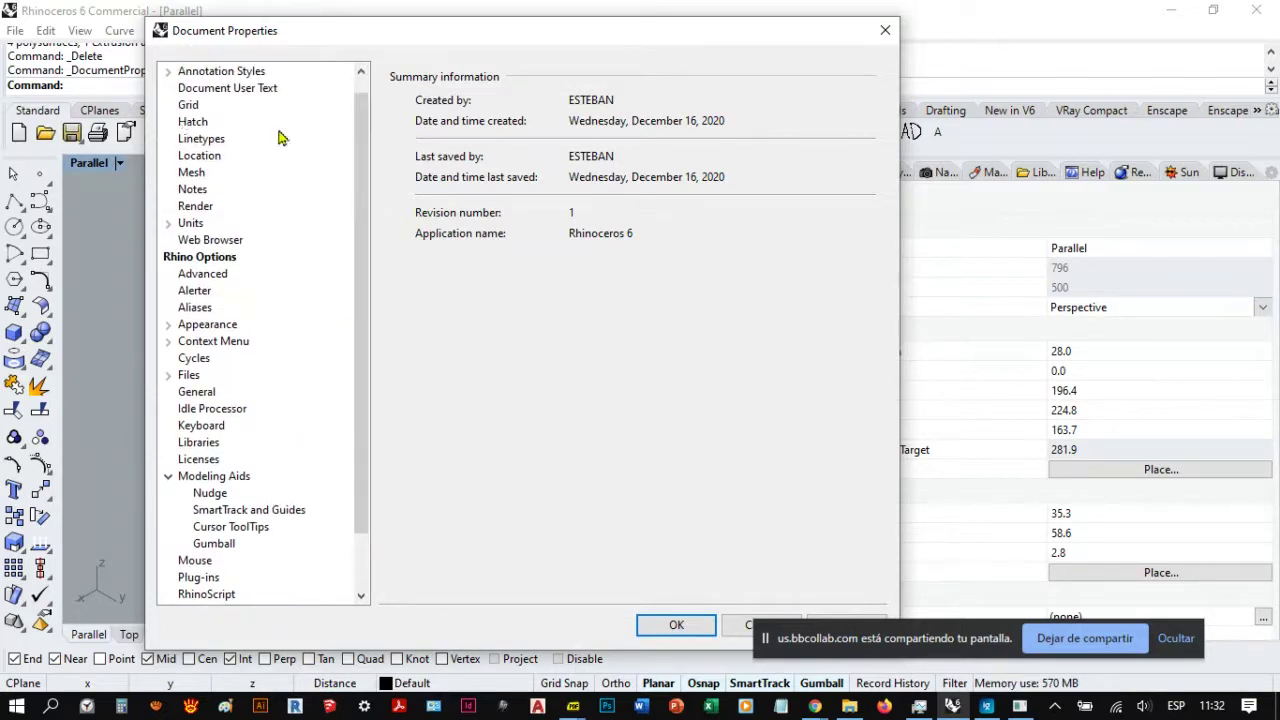
Step: Look through the document-level pages, including Annotation Styles, Document User Text, Grid, Linetypes and Render
left_click(192, 83)
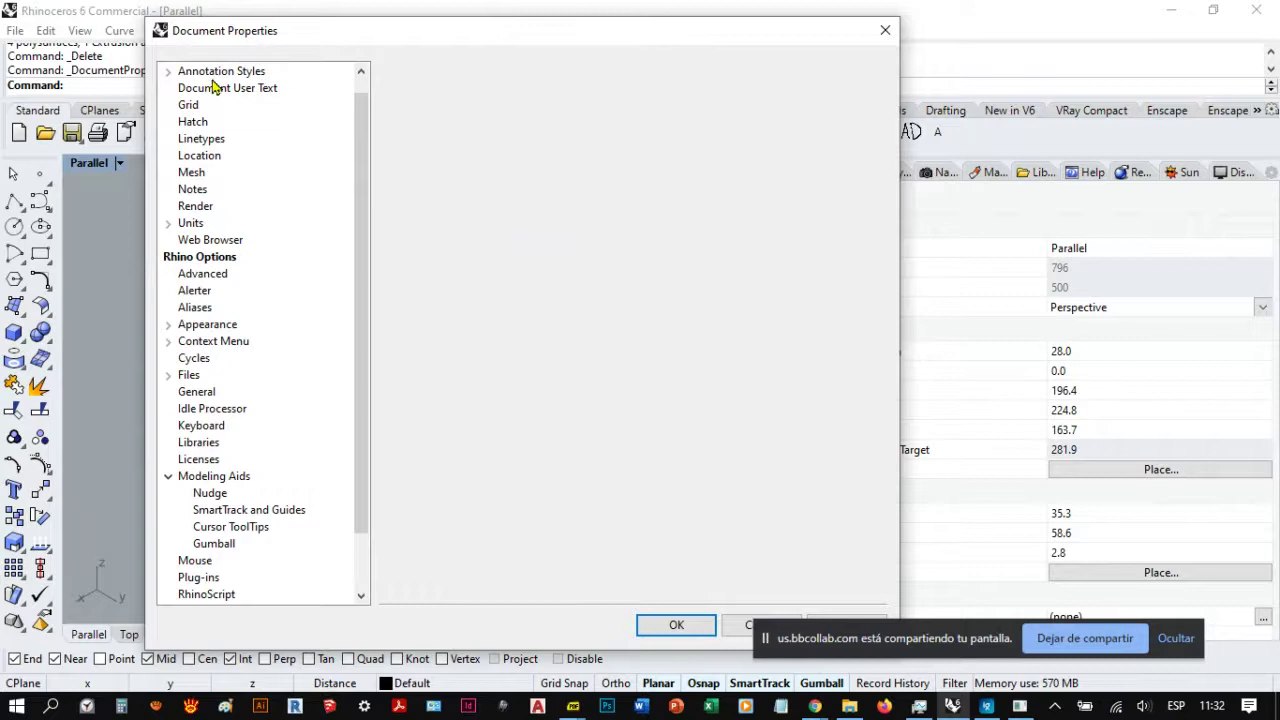
left_click(212, 77)
left_click(215, 90)
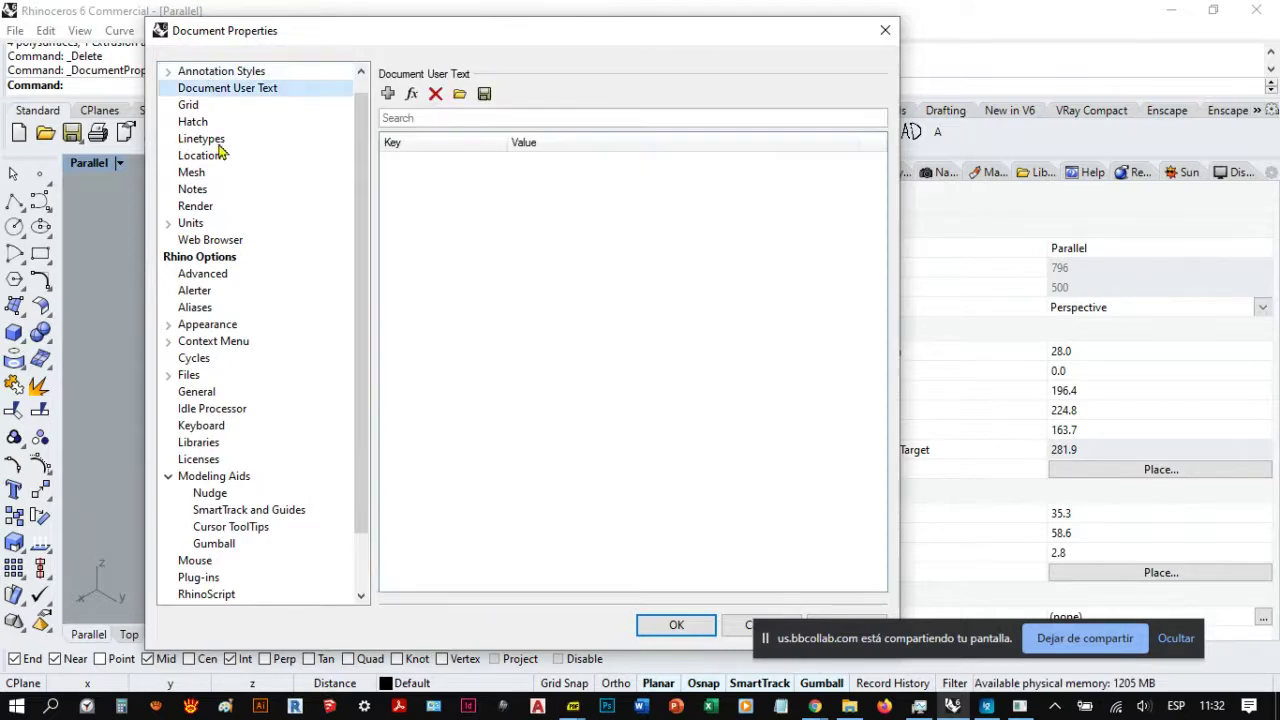
left_click(211, 111)
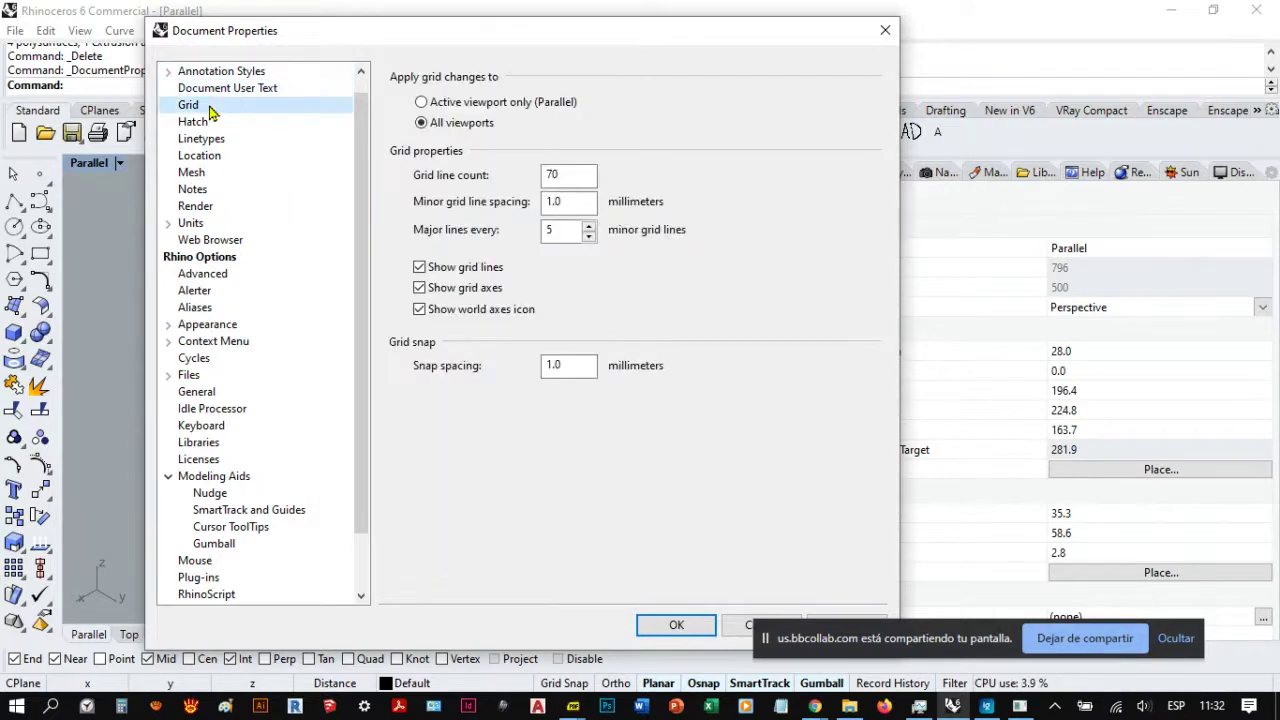
left_click(212, 142)
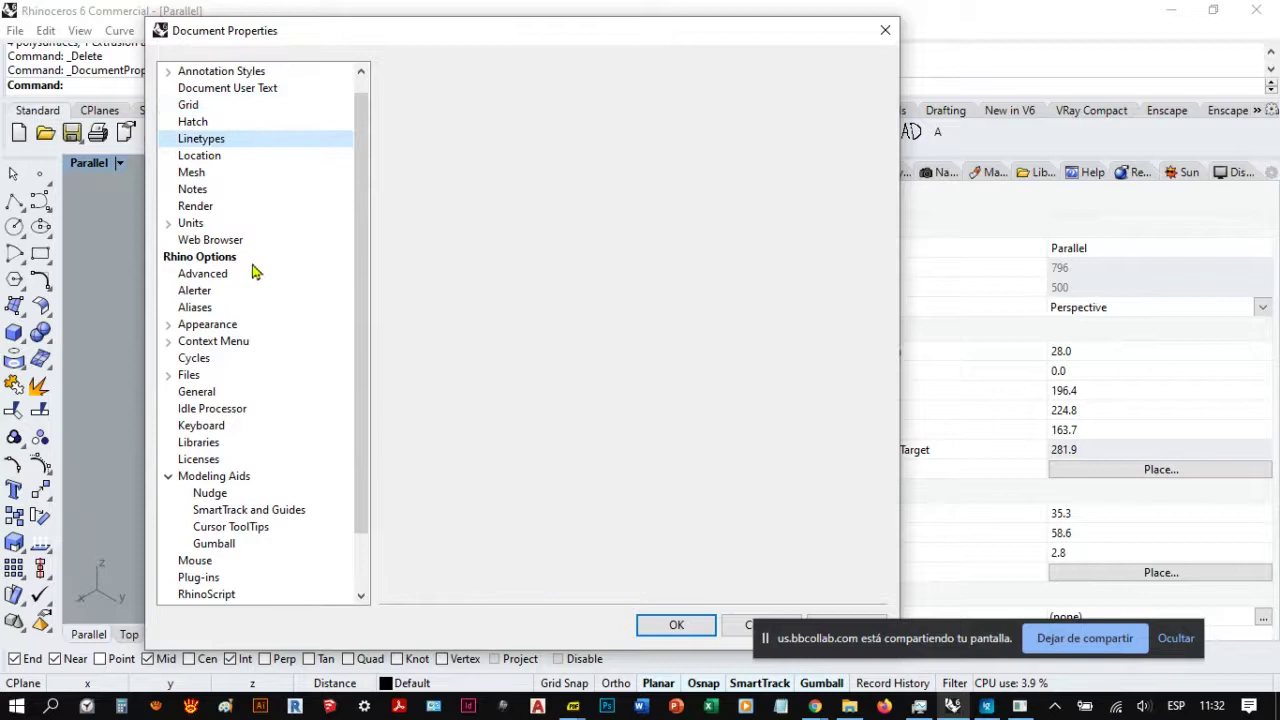
left_click(221, 208)
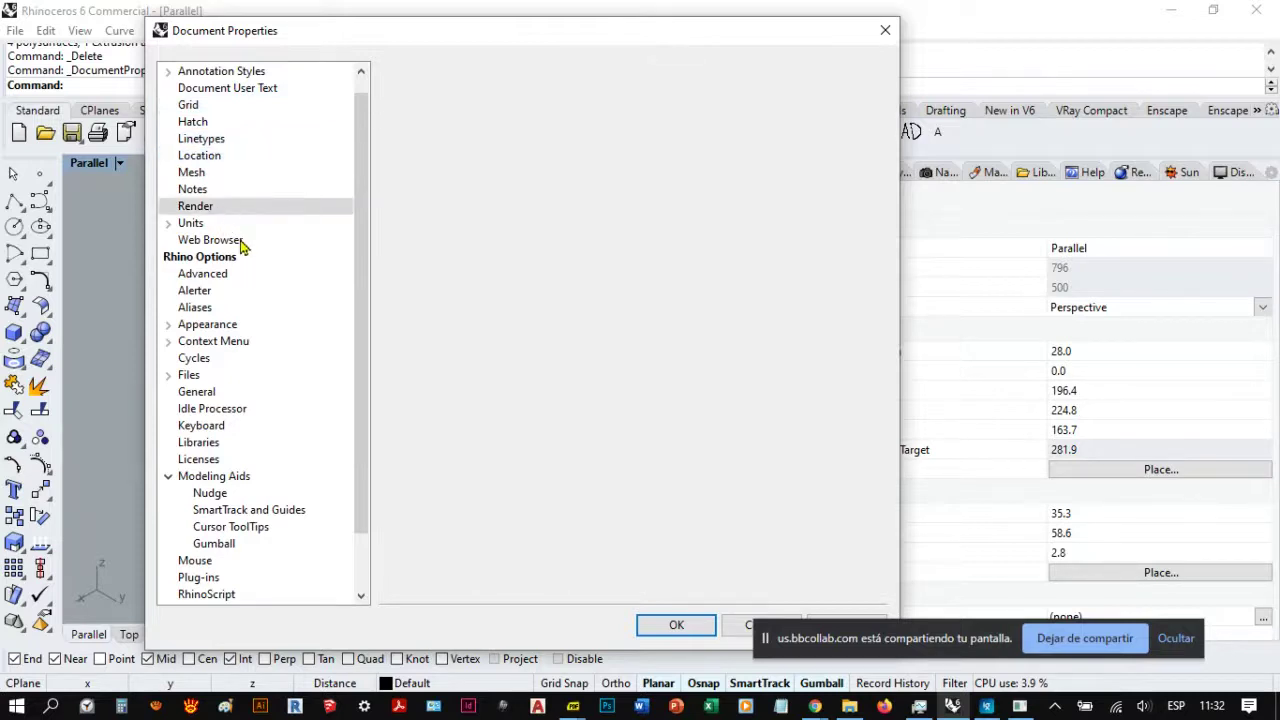
left_click(219, 76)
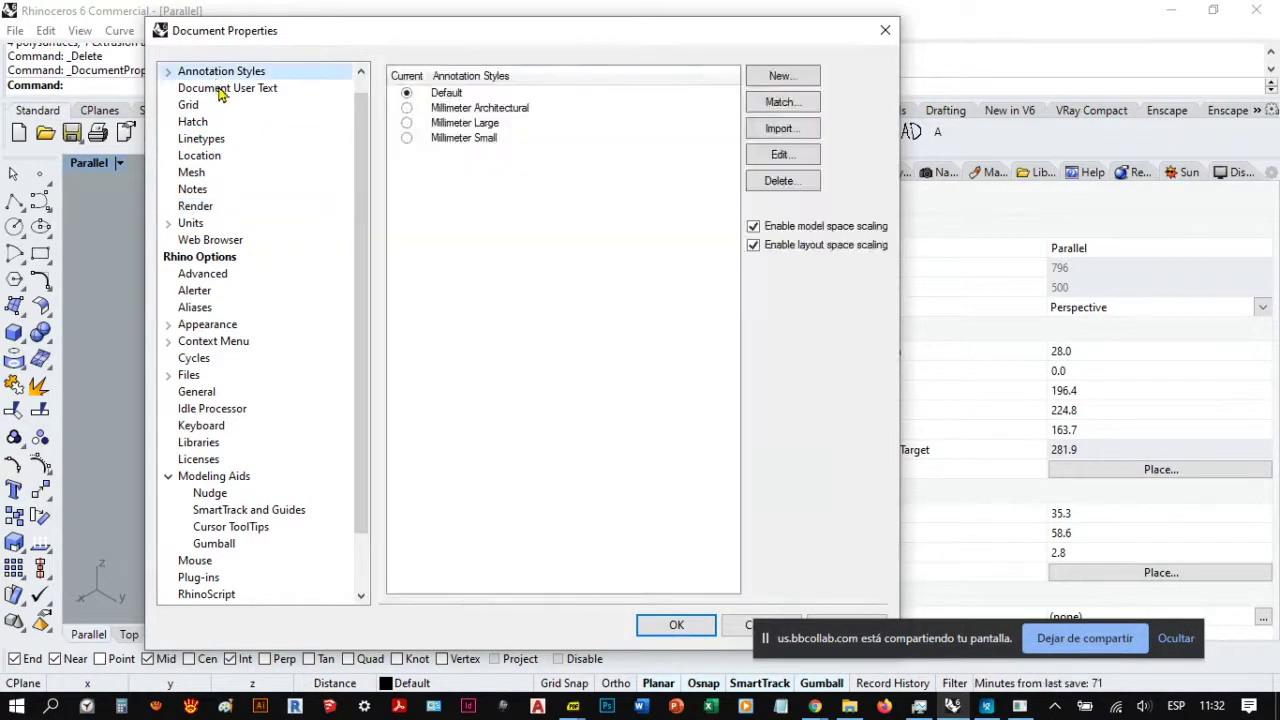
left_click(222, 90)
left_click(221, 74)
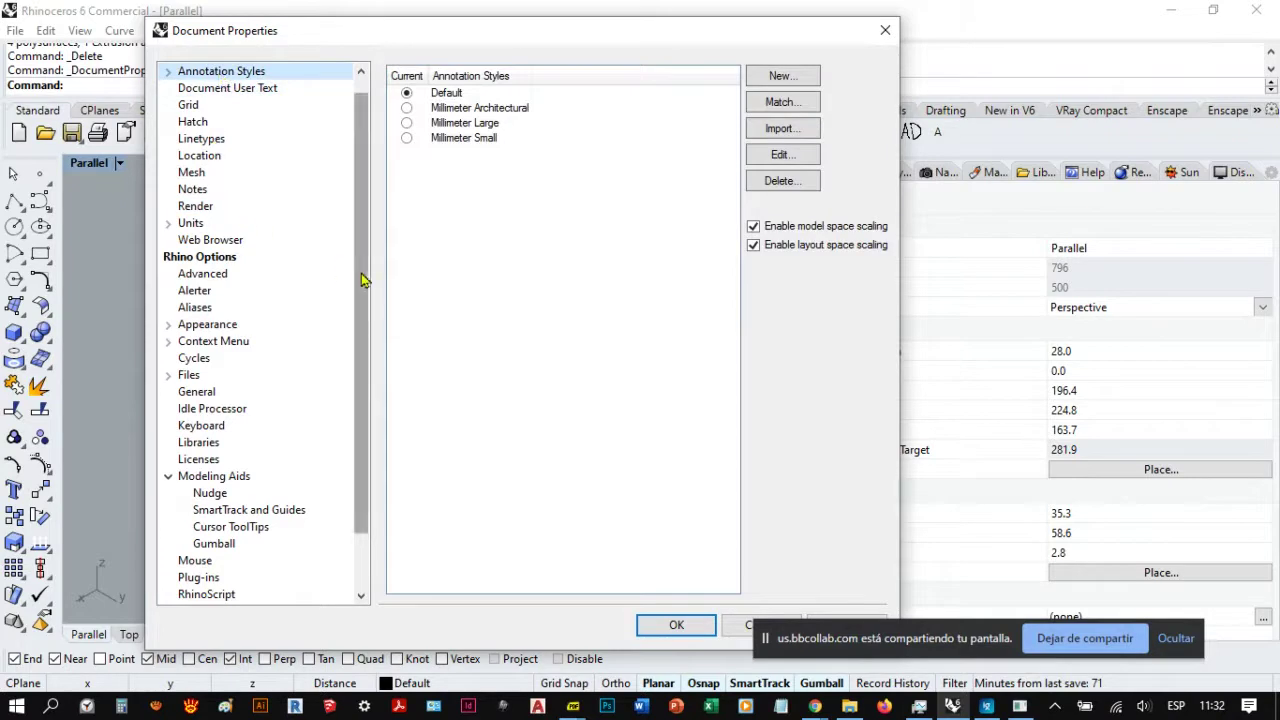
Step: Examine the Rhino Options pages, from View to the template and autosave settings under Files, and close the dialog without changes
left_click(224, 260)
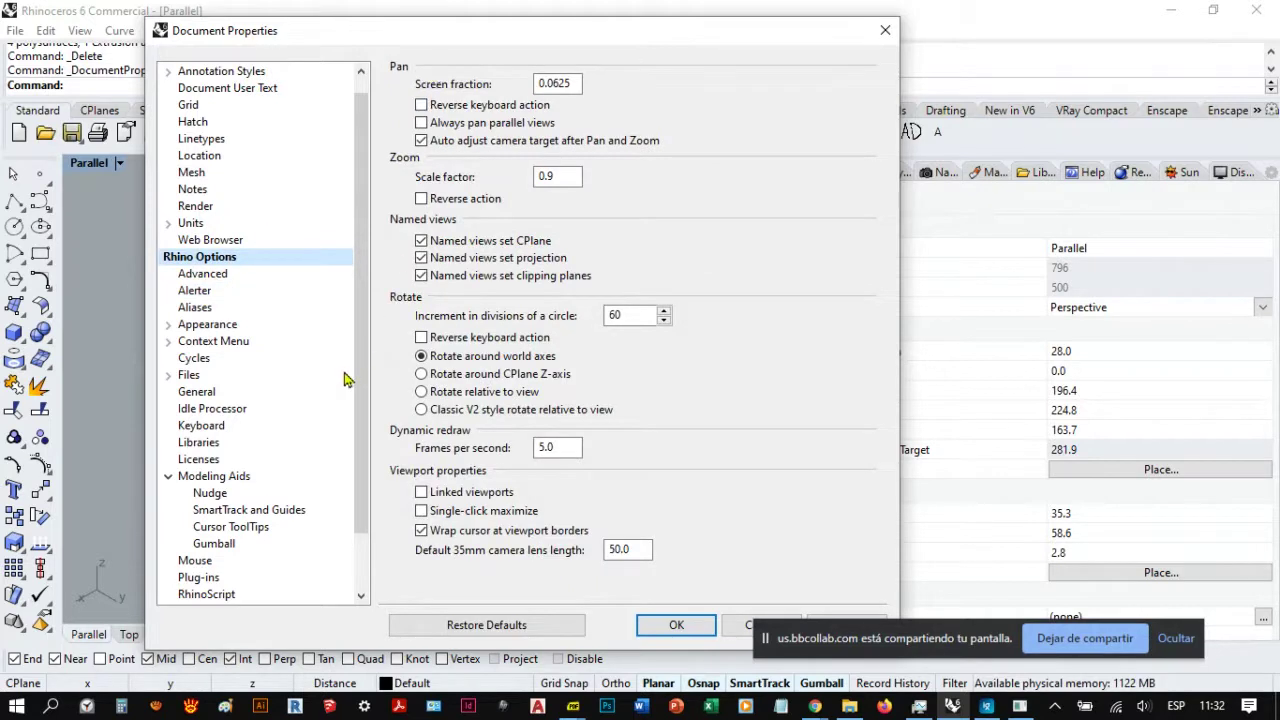
scroll(362, 312, "up", 1)
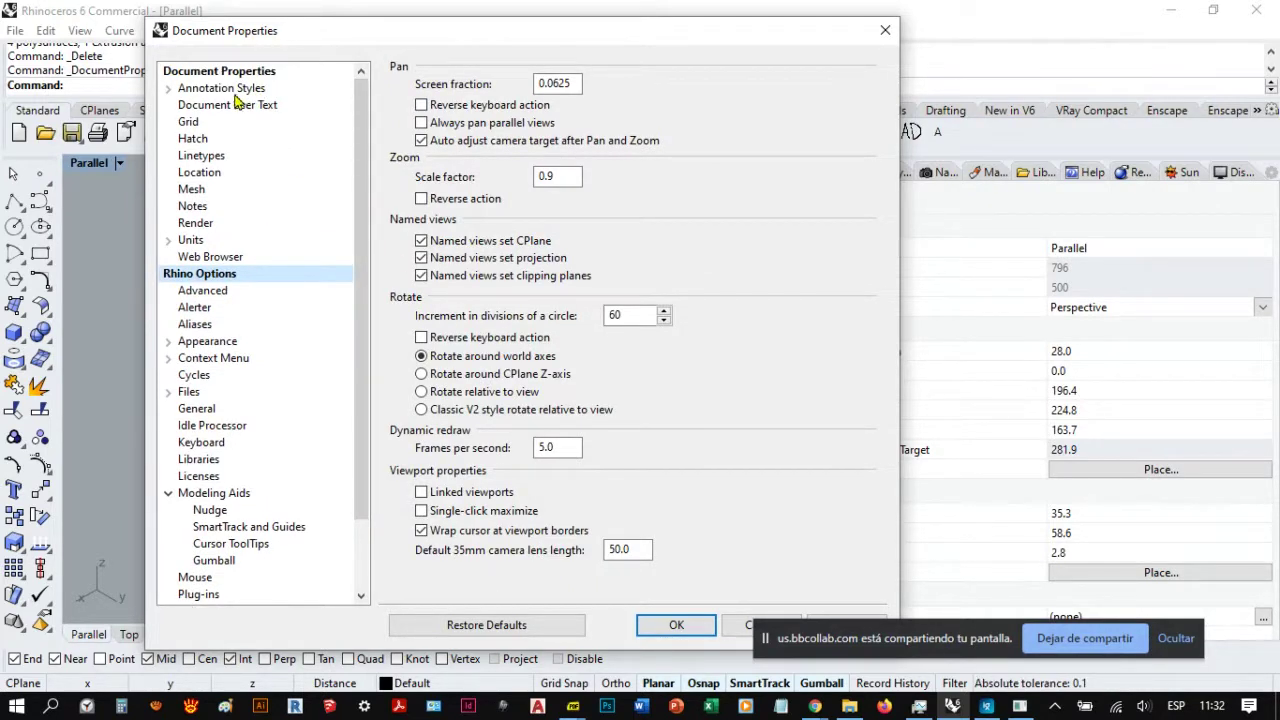
scroll(365, 135, "down", 2)
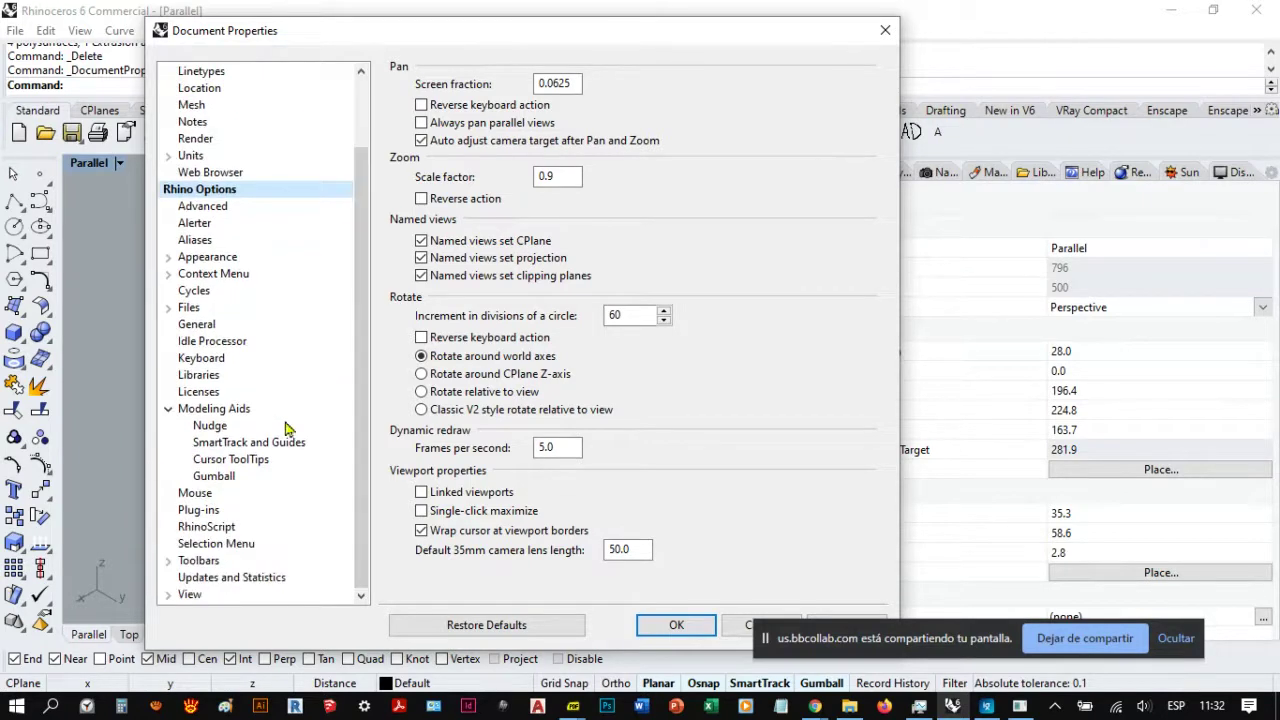
left_click(190, 596)
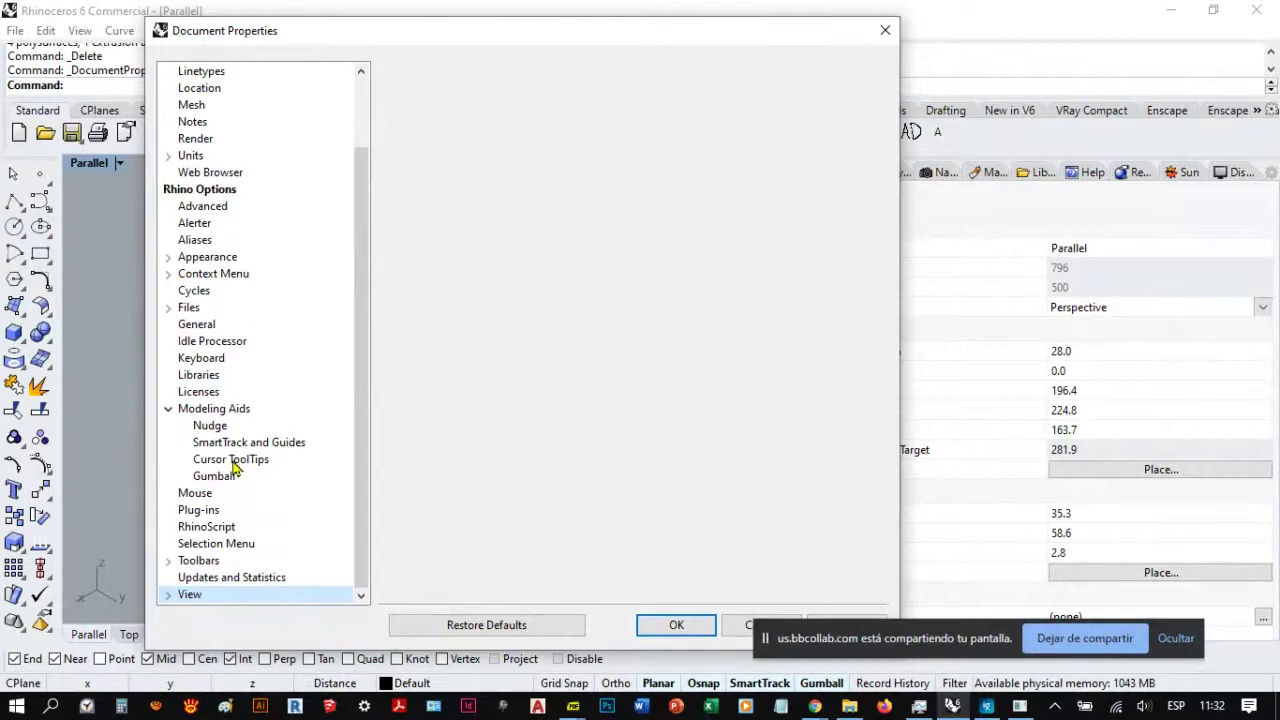
key("Up")
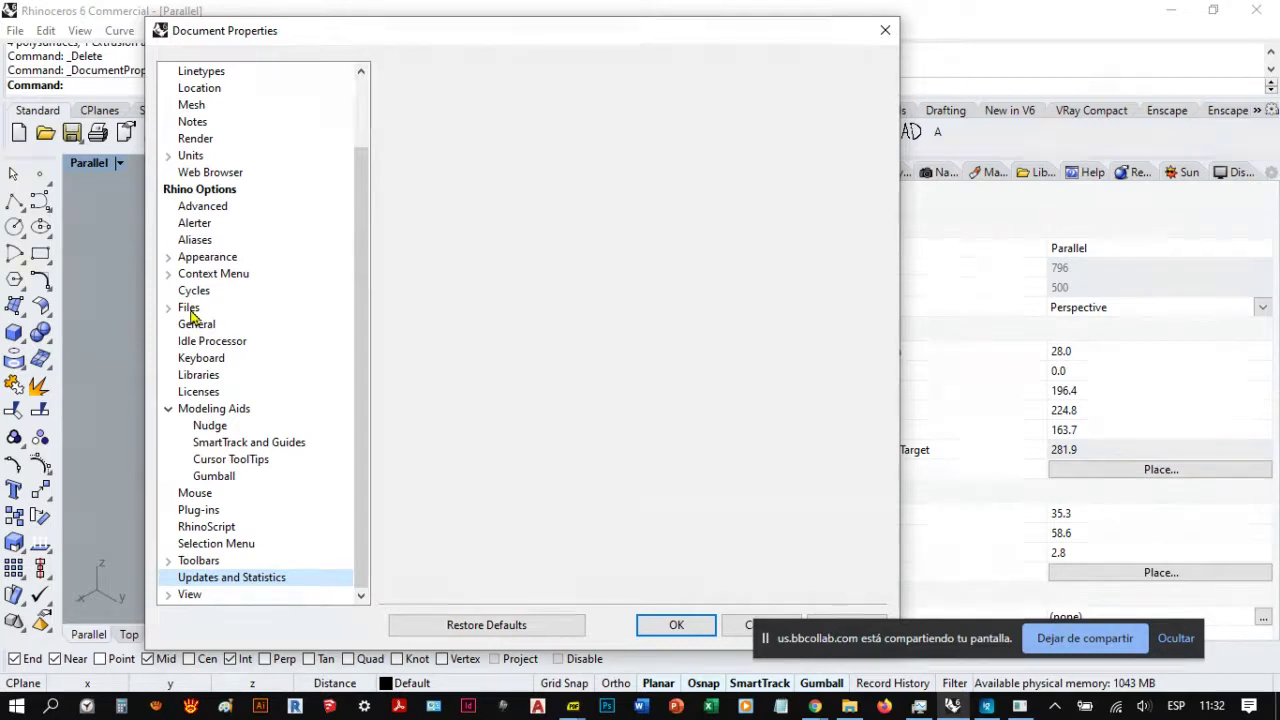
left_click(188, 310)
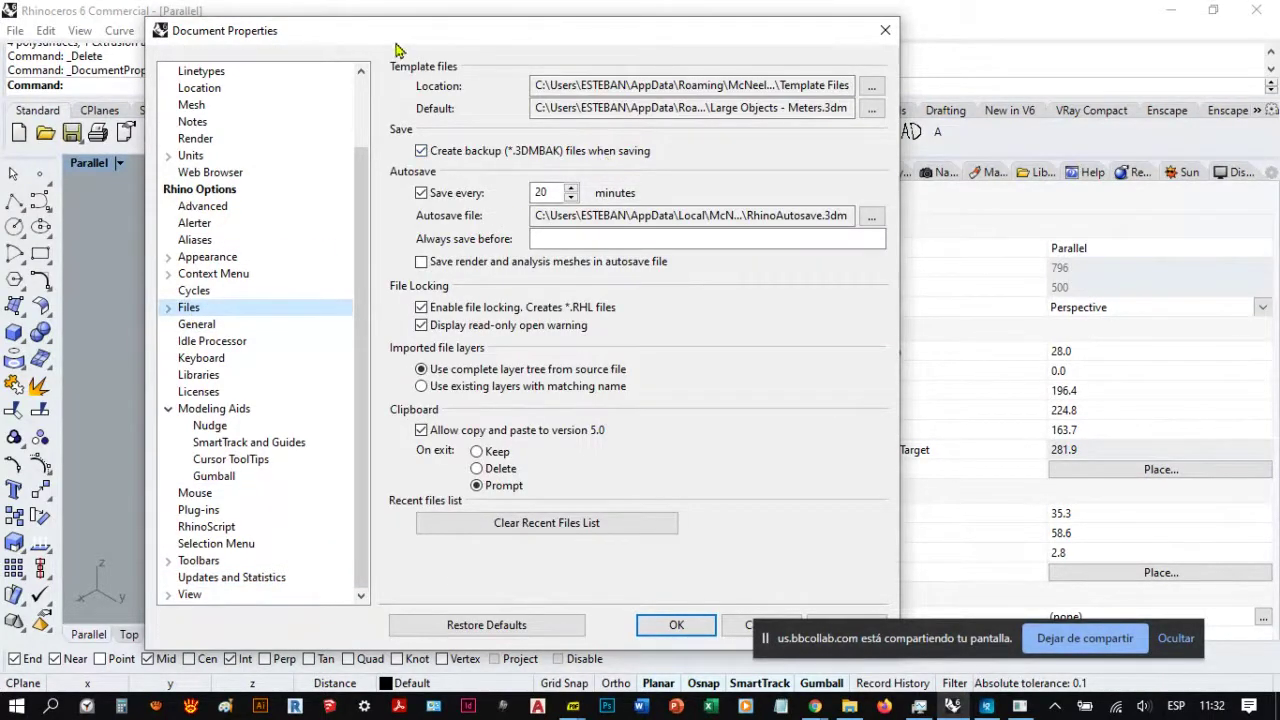
mouse_move(395, 50)
left_mouse_down()
mouse_move(437, 62)
mouse_move(411, 57)
left_mouse_up()
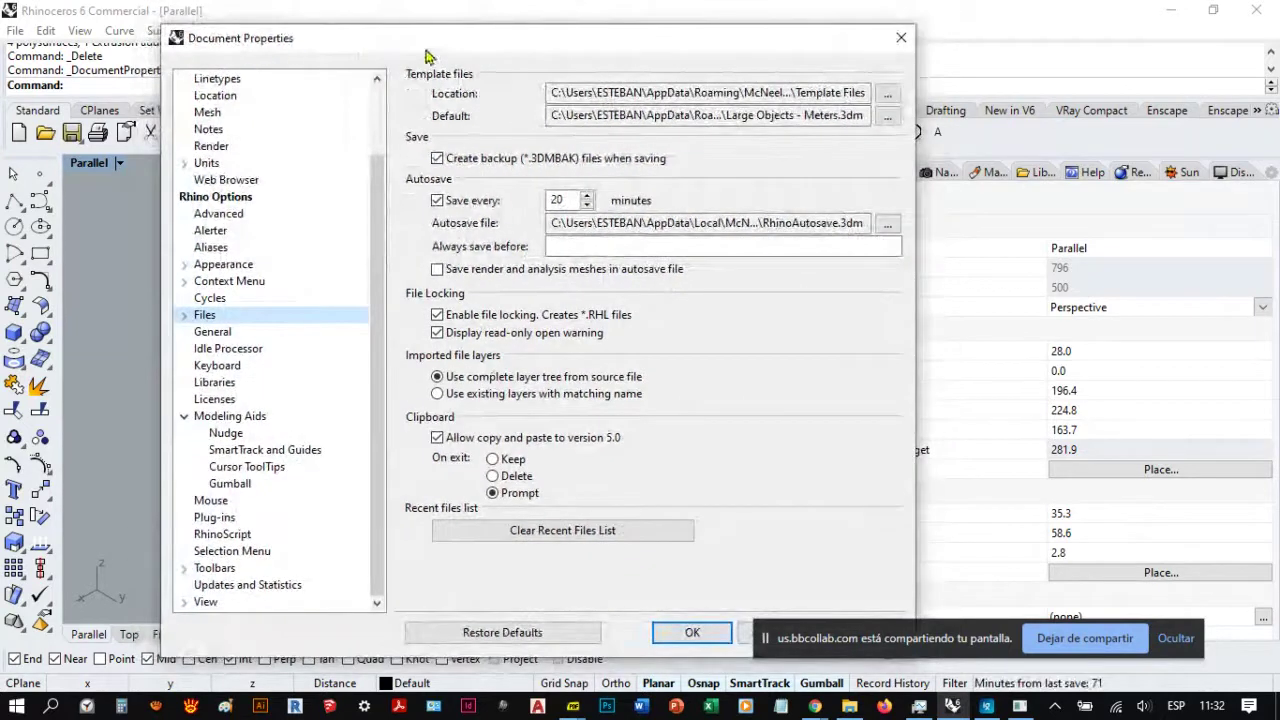
left_click(901, 38)
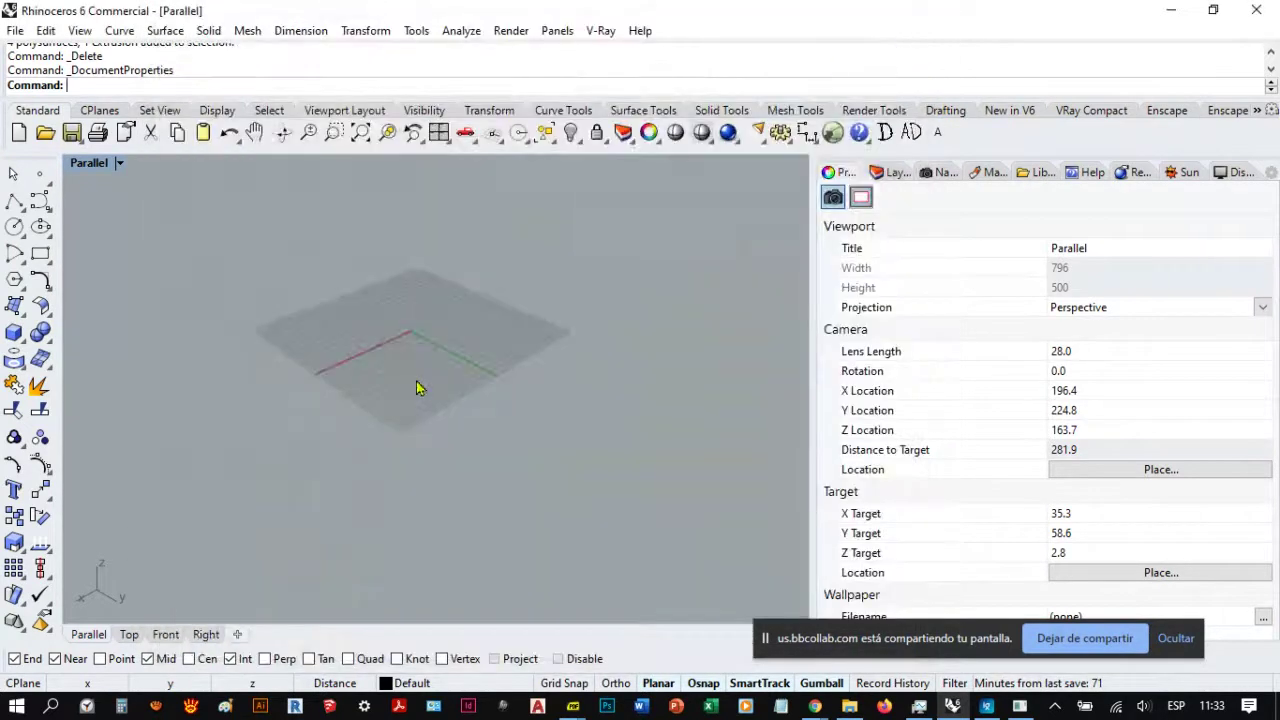
Step: Reopen the Document Properties dialog, collapse the Modeling Aids category and show the Files options
left_click(15, 32)
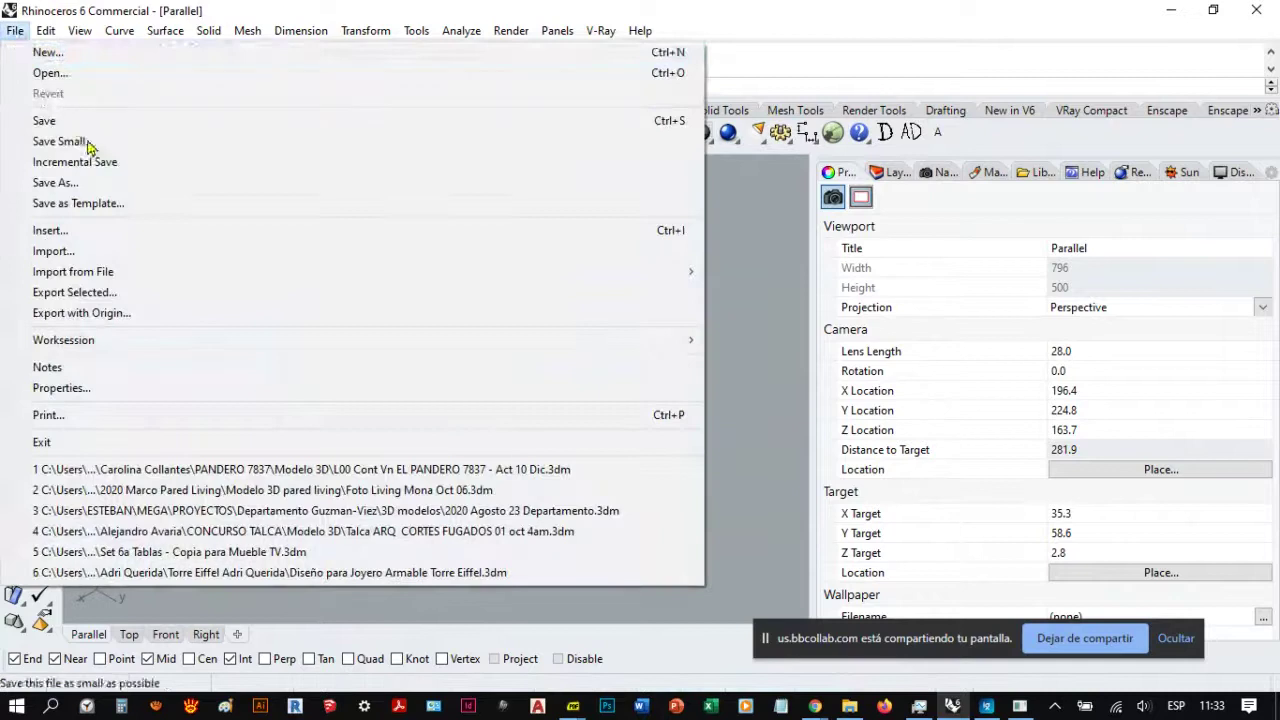
left_click(15, 32)
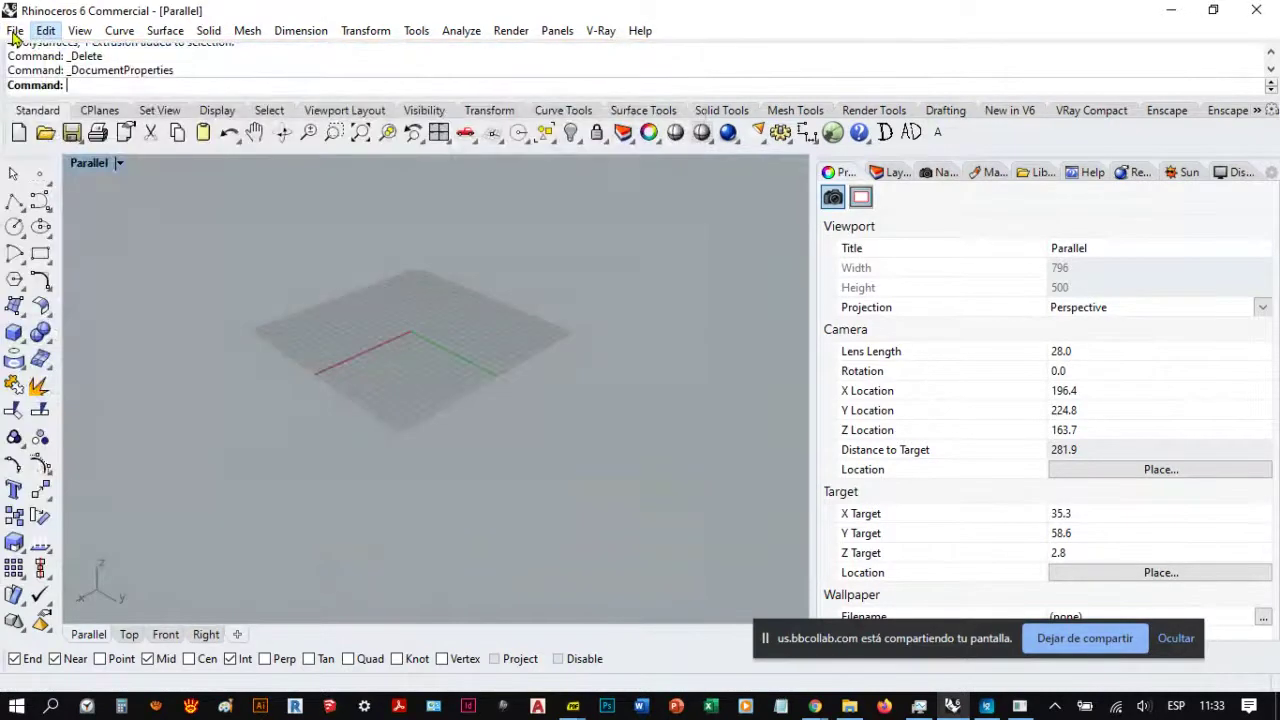
left_click(15, 32)
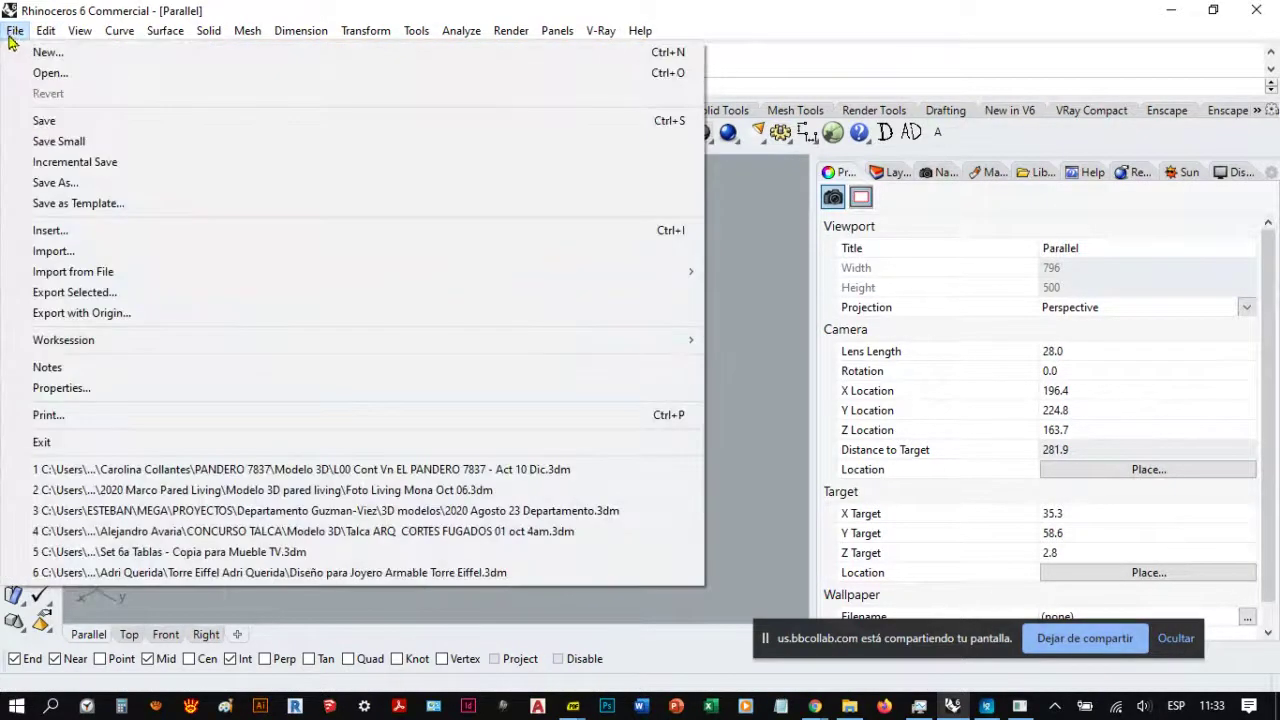
left_click(60, 388)
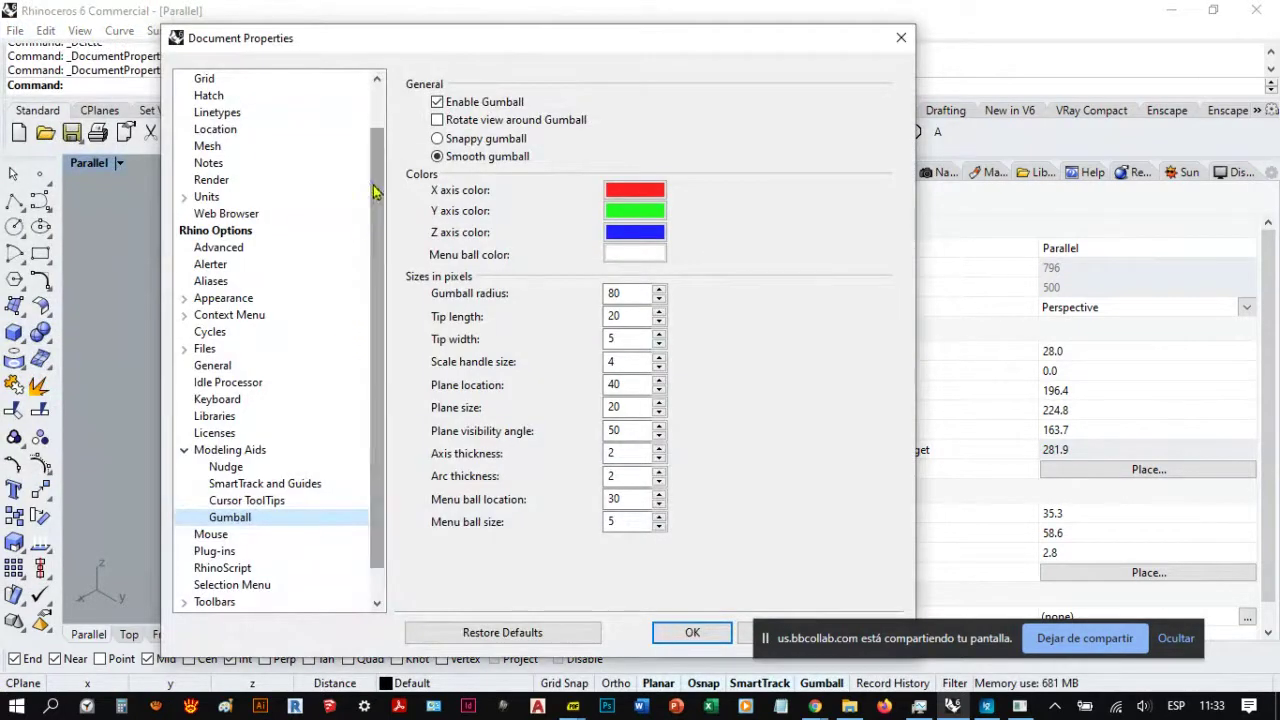
left_click_drag(374, 205, 380, 240)
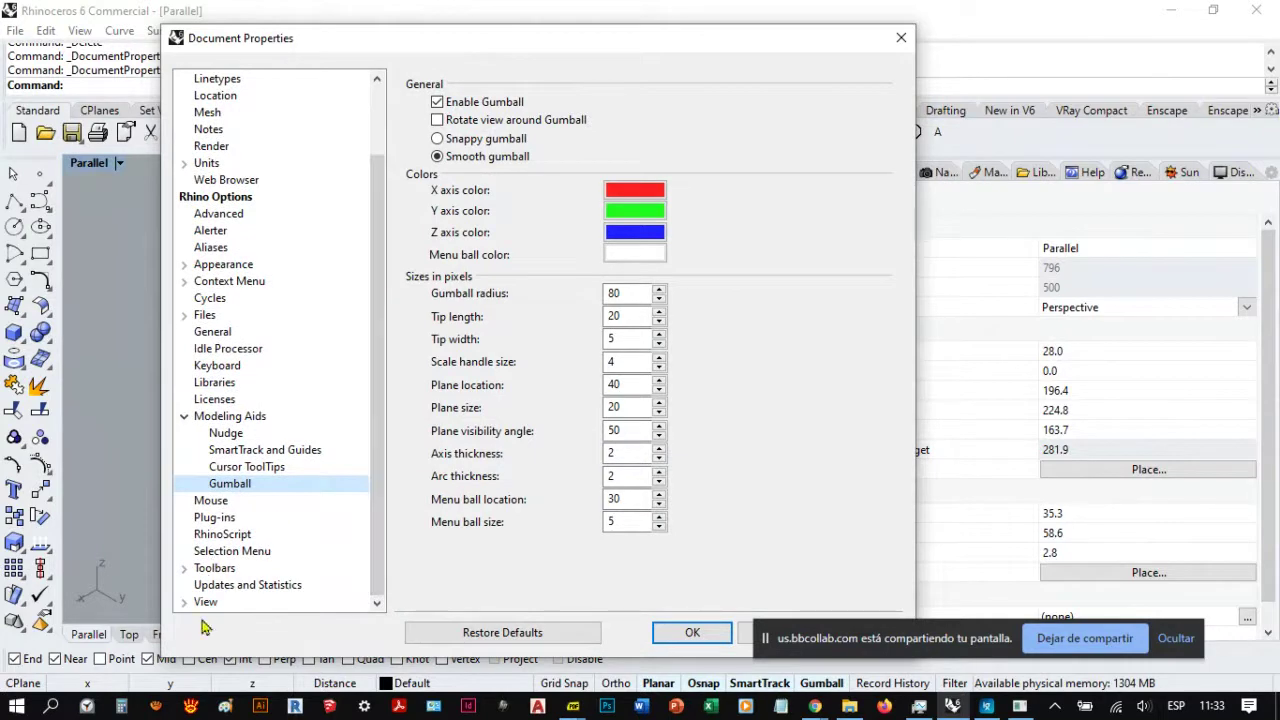
left_click(185, 417)
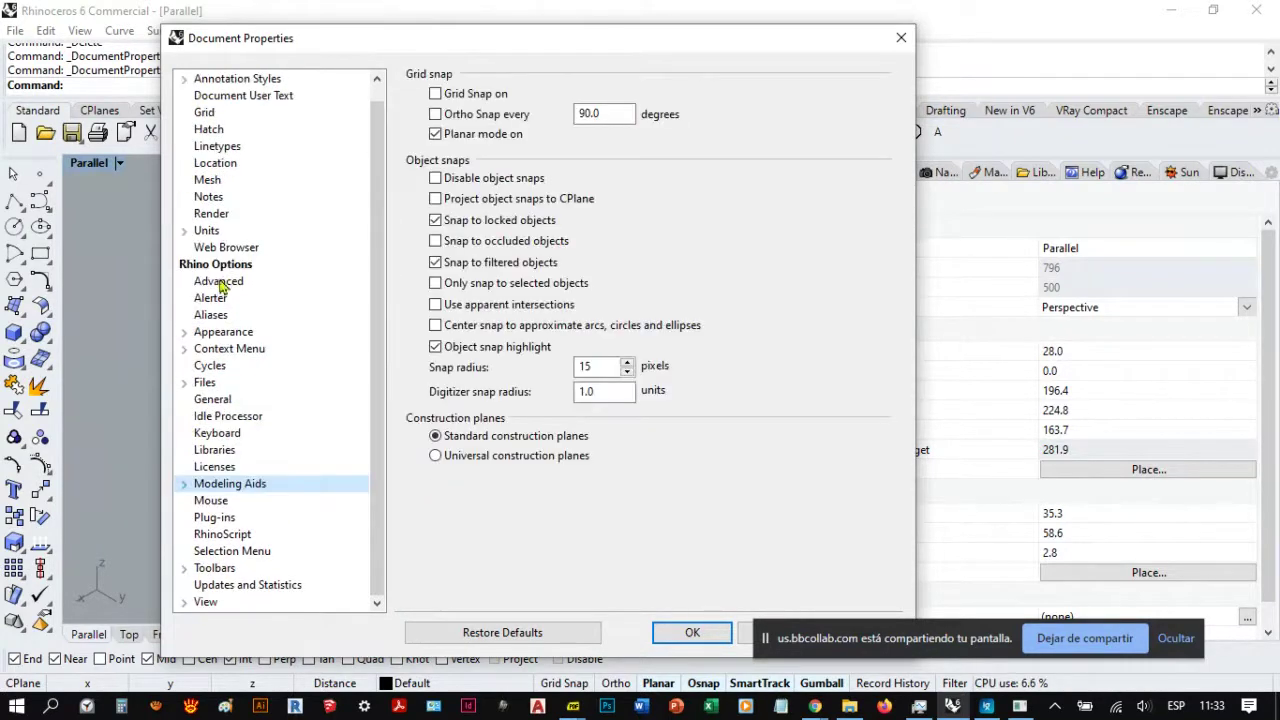
left_click(208, 383)
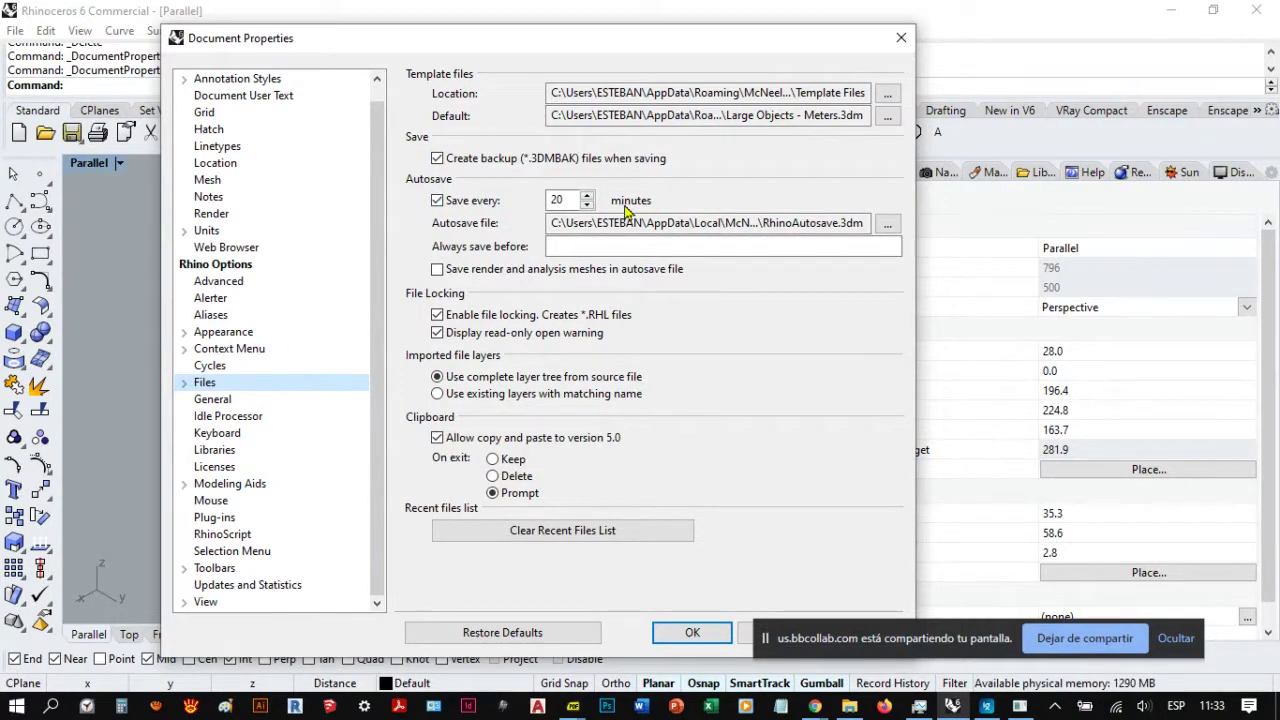
Step: Set the autosave interval to 10 minutes
double_click(558, 200)
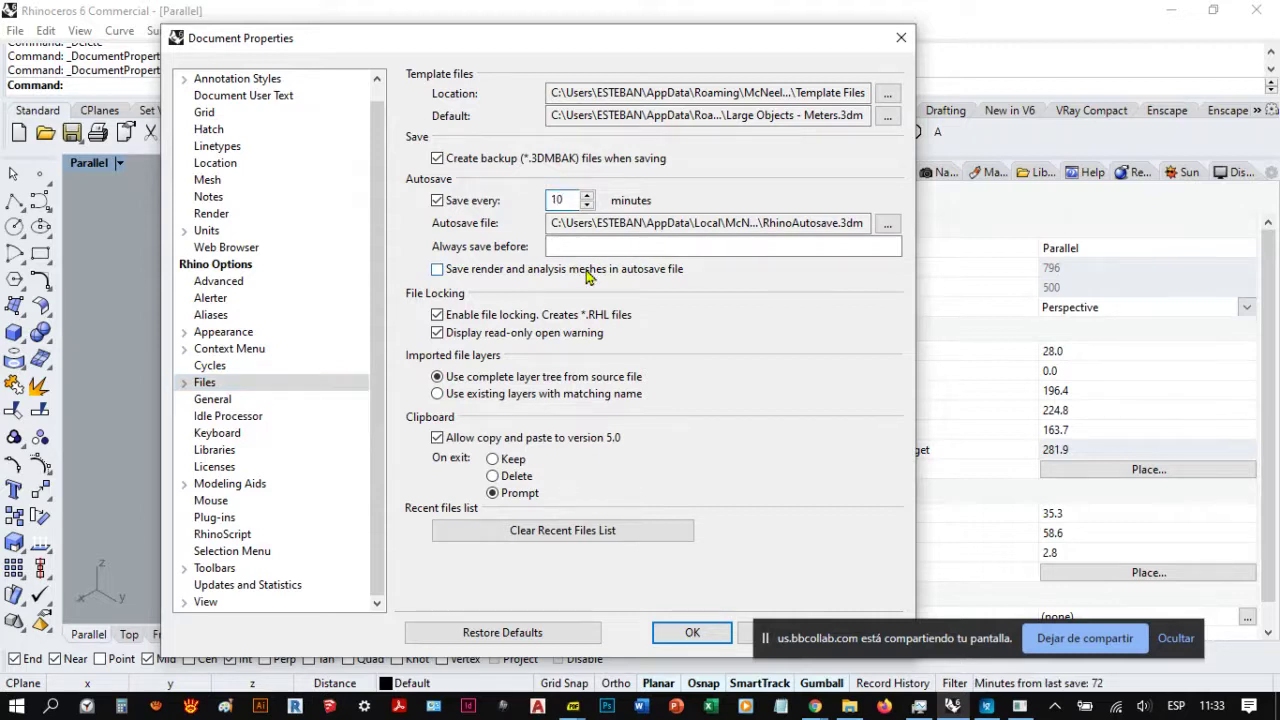
left_click(602, 248)
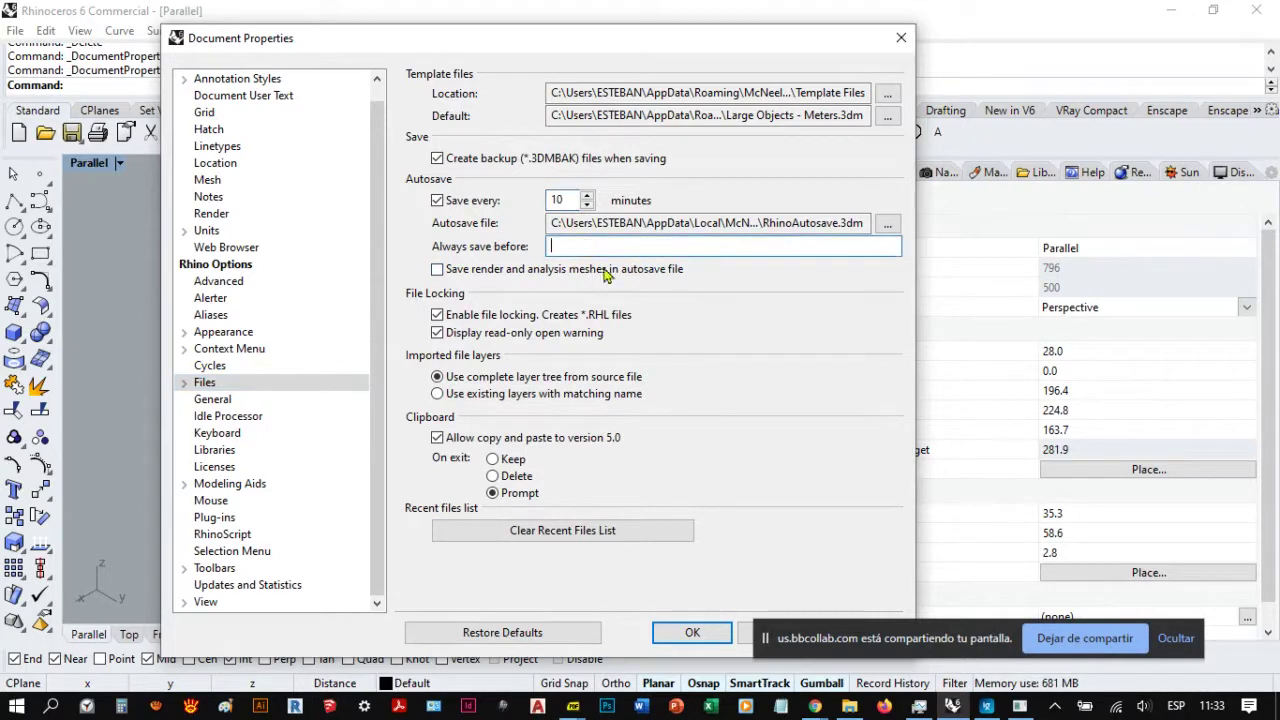
left_click(568, 201)
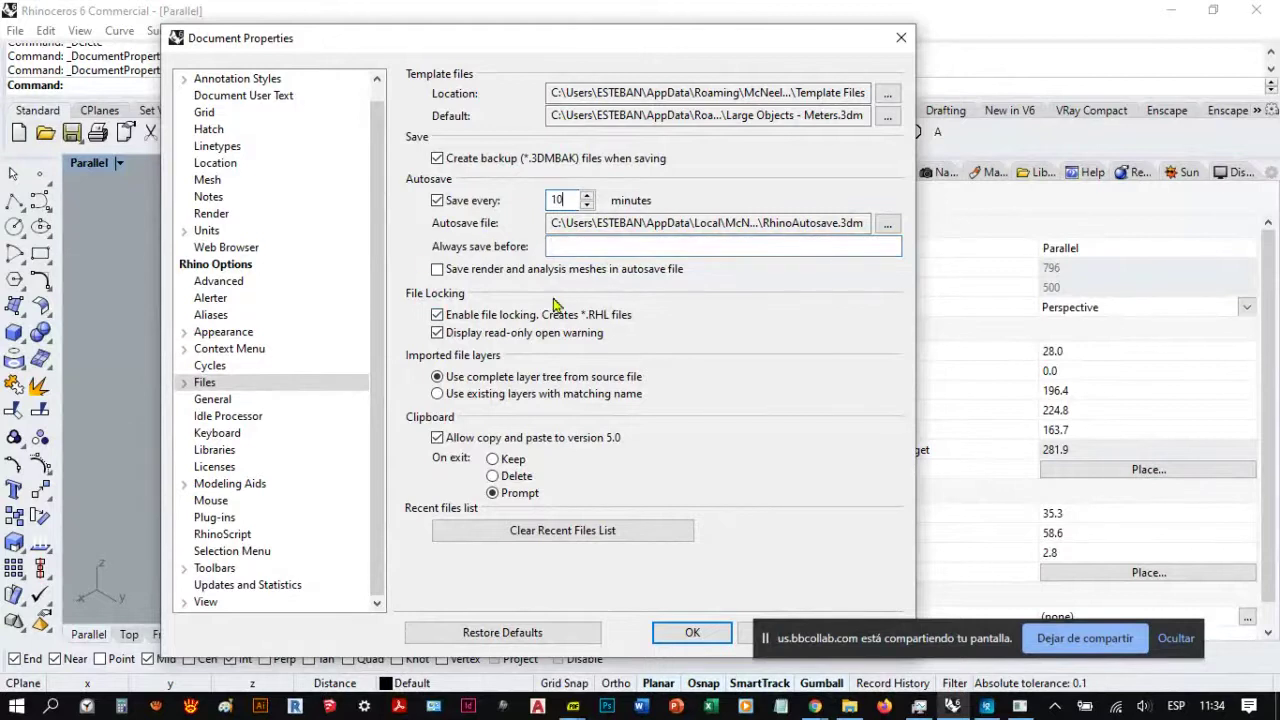
Step: Set the autosave interval to 3 minutes and accept the document properties
double_click(557, 200)
type("3")
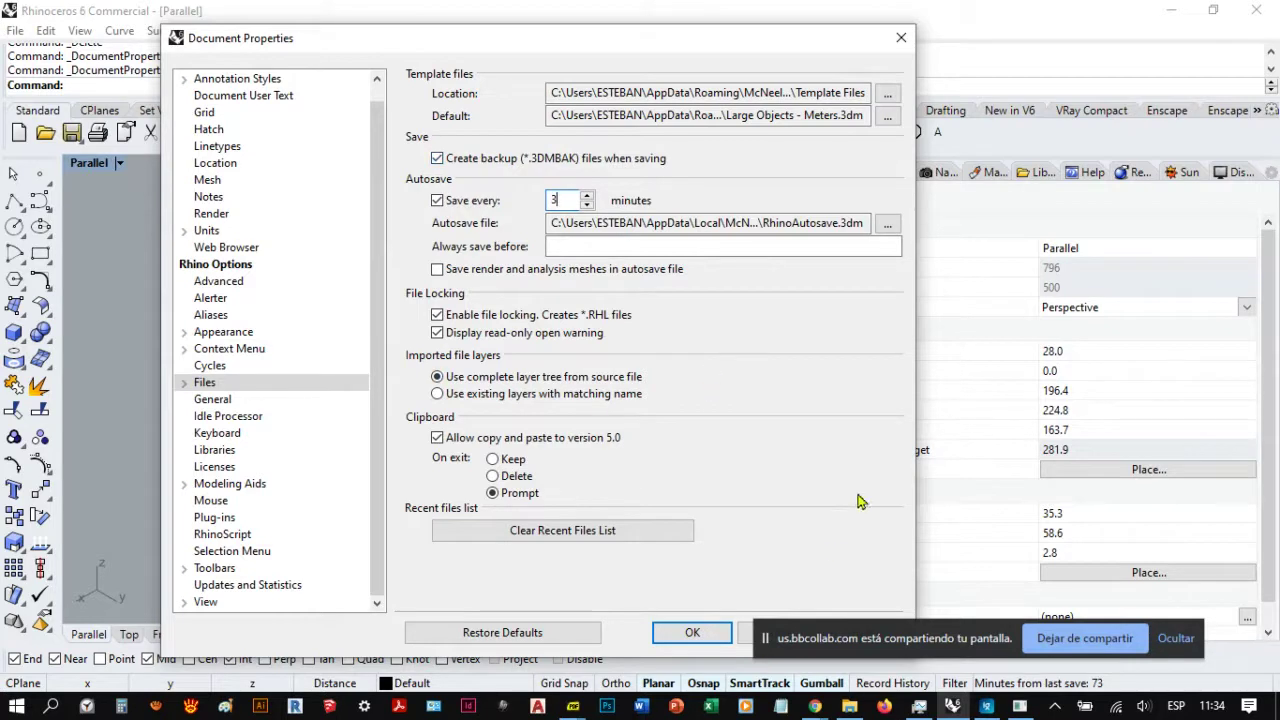
left_click(688, 636)
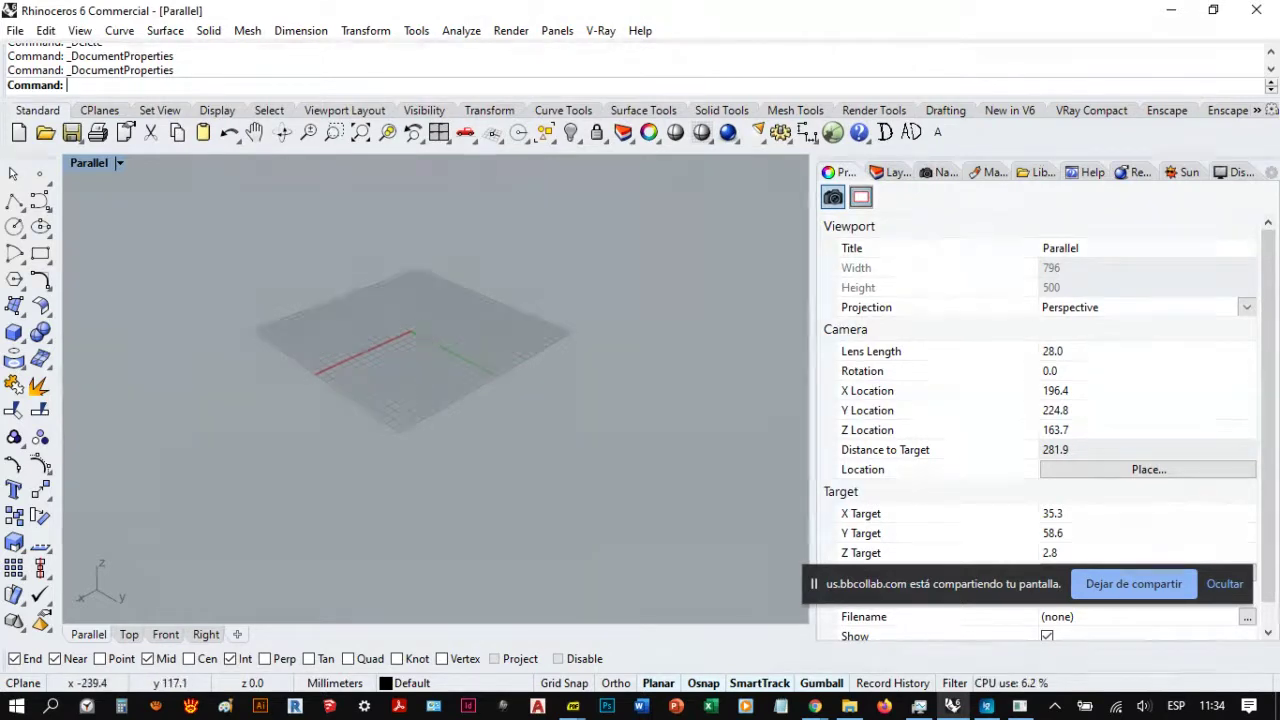
Step: Return to the Rhino model window and restore the four-viewport layout from the maximized Parallel viewport
key("alt+Tab")
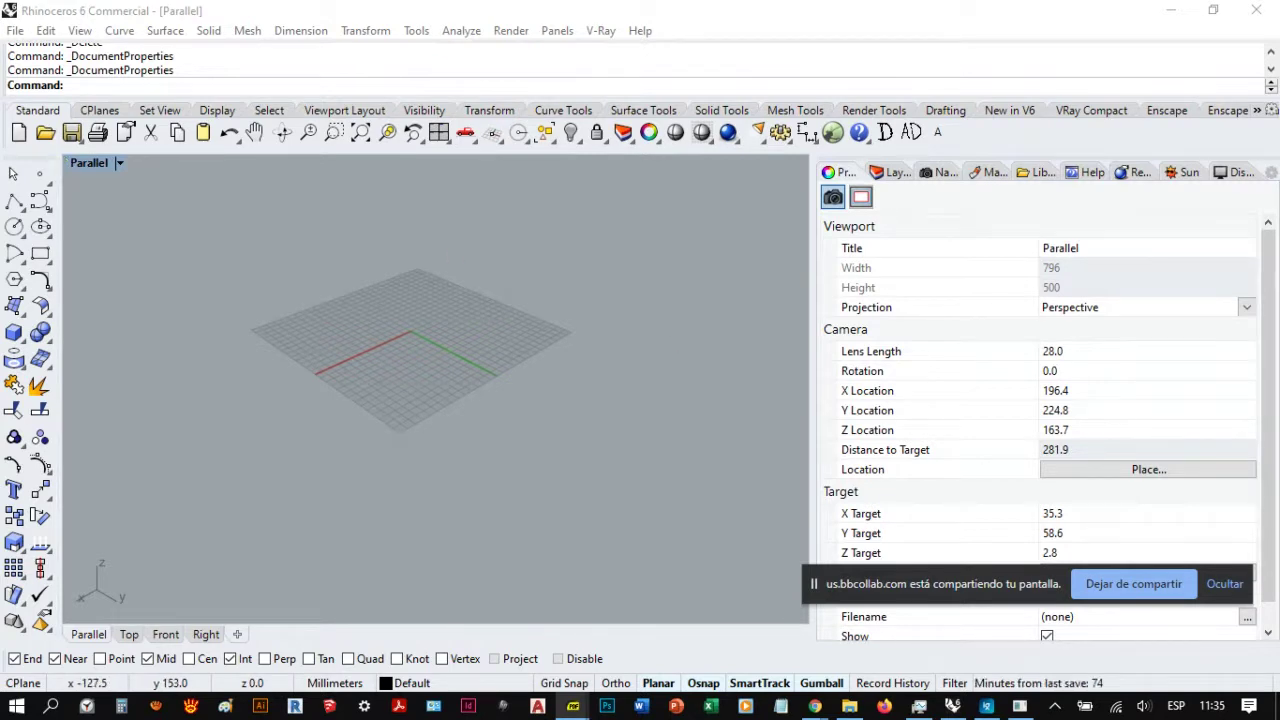
left_click_drag(1279, 14, 1279, 118)
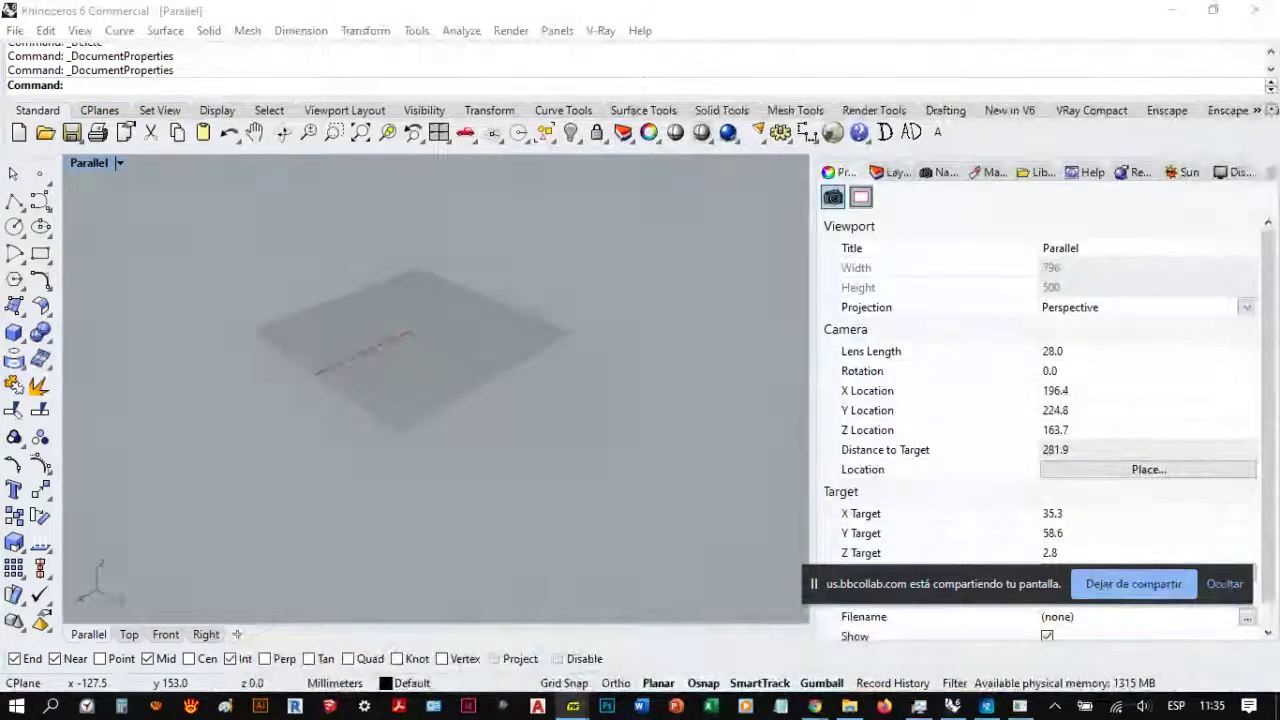
key("super+d")
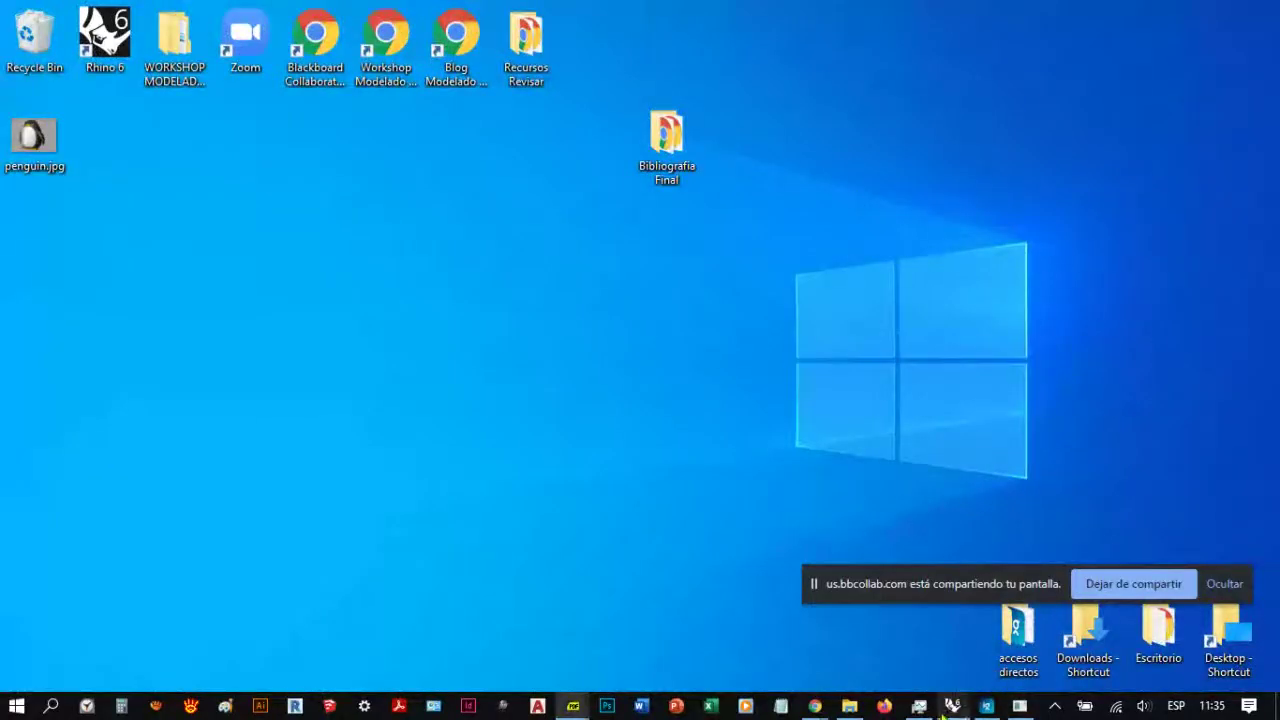
left_click(952, 706)
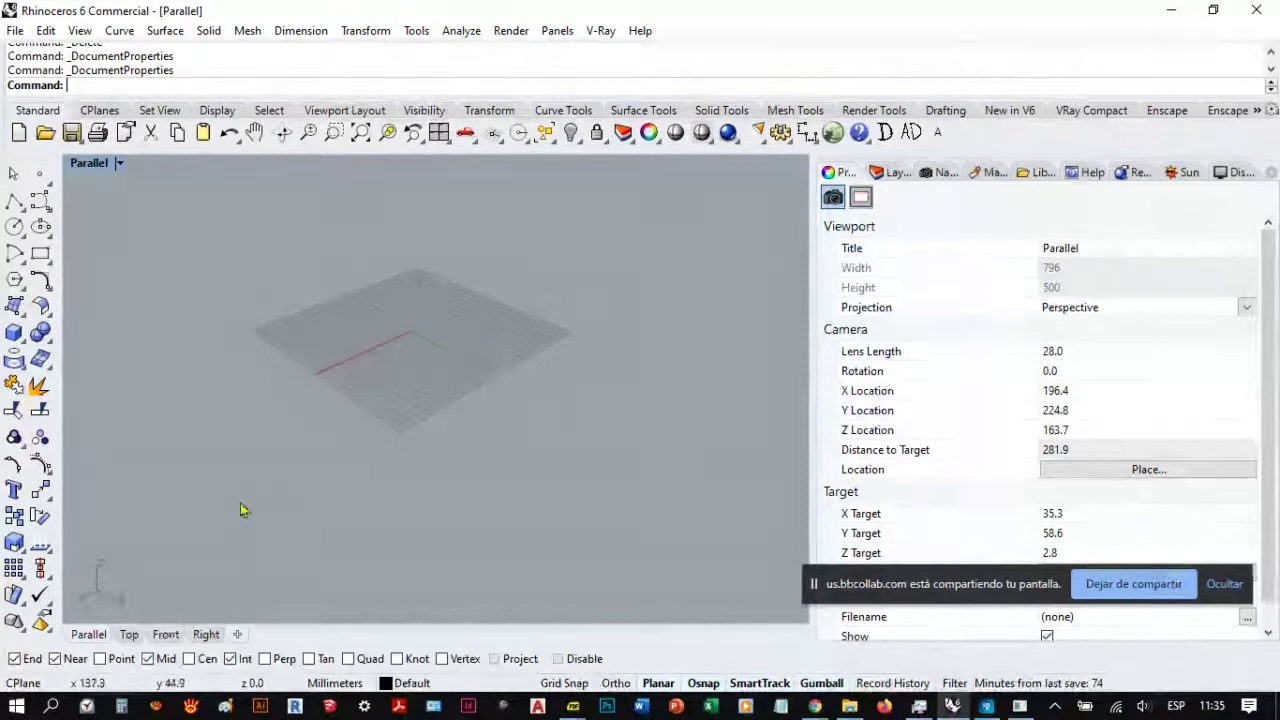
double_click(95, 165)
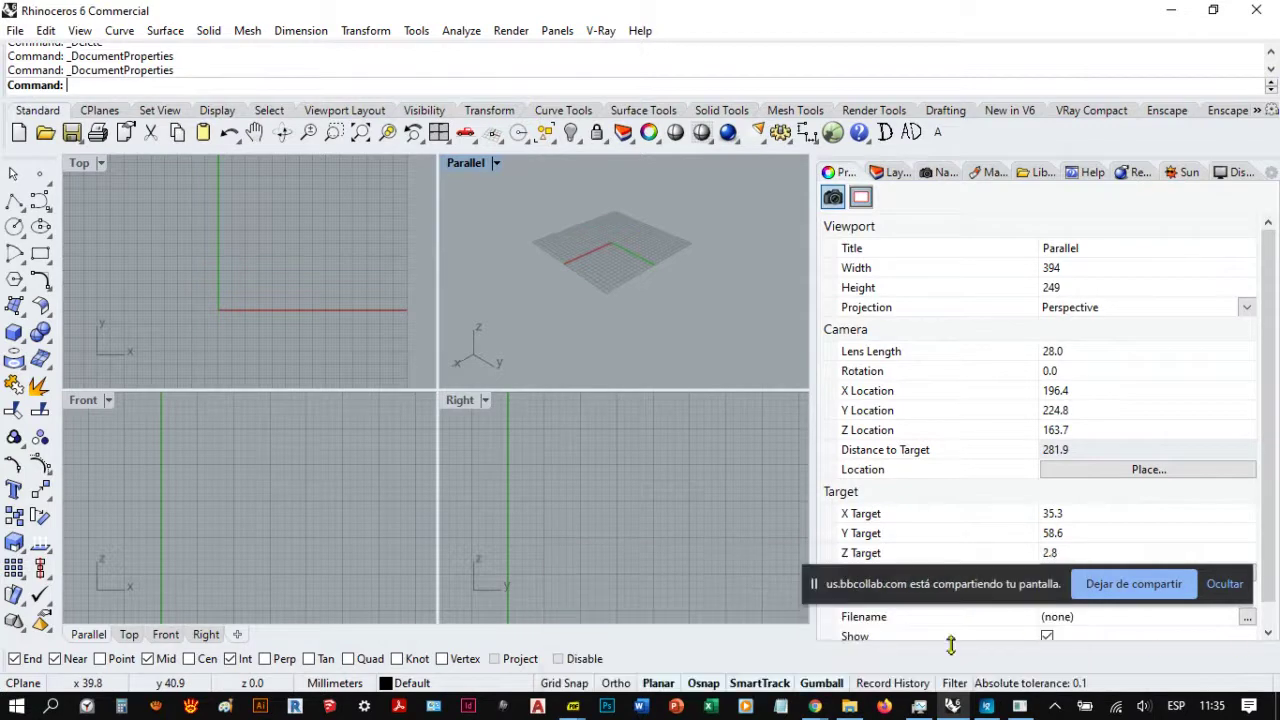
Step: Open the reference image "Ejercicio 01 Batimovil Madera 2 .jpg" from the CLASE 02 folder, place it on the second screen and minimize the folder
mouse_move(851, 706)
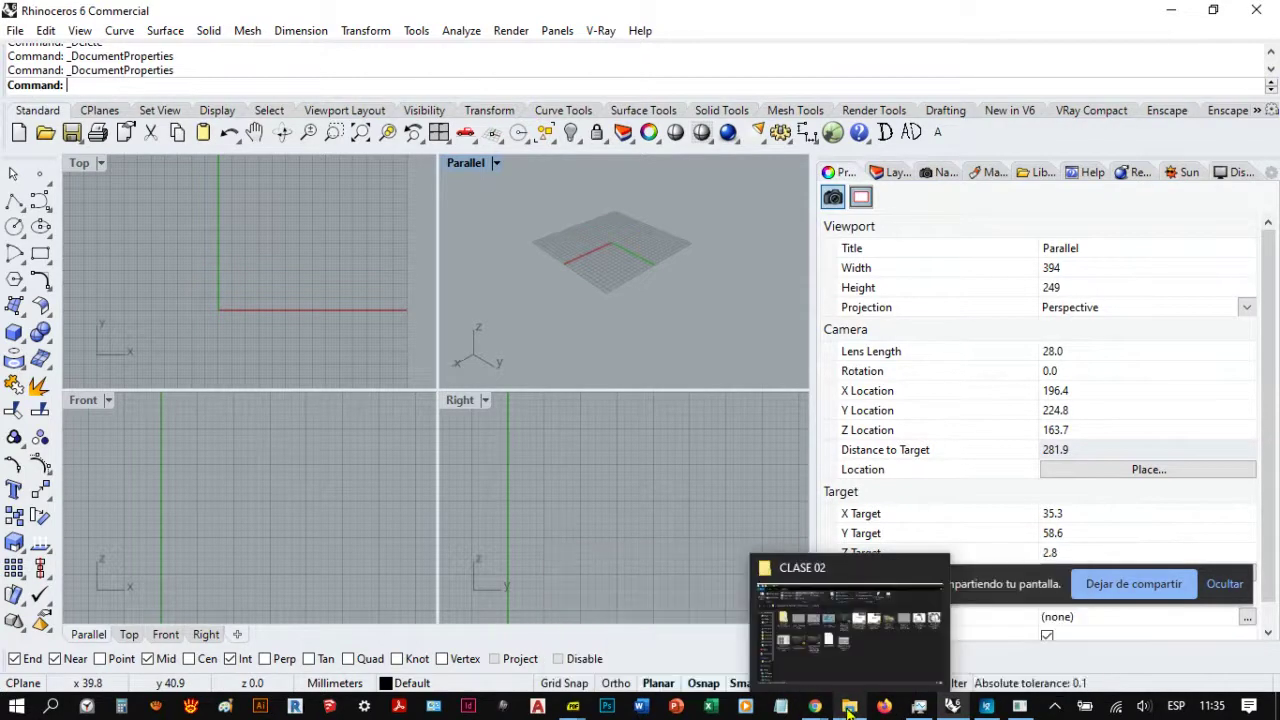
left_click(855, 660)
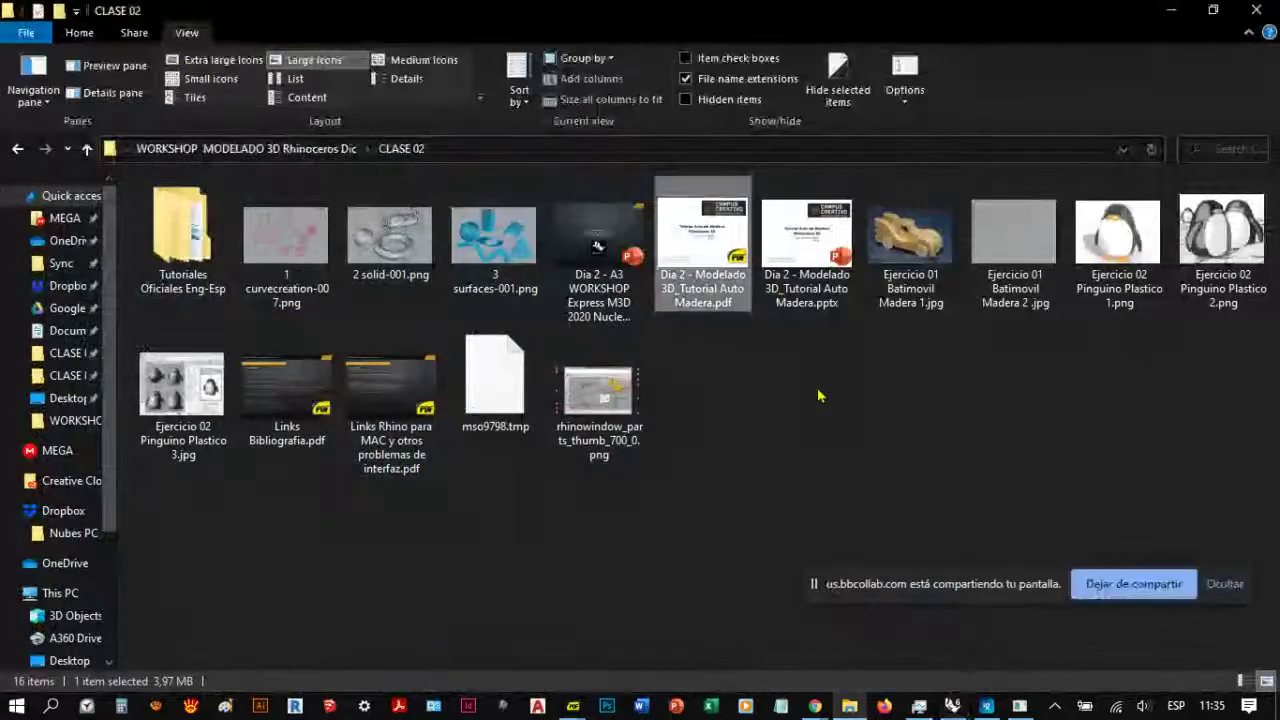
left_click(986, 248)
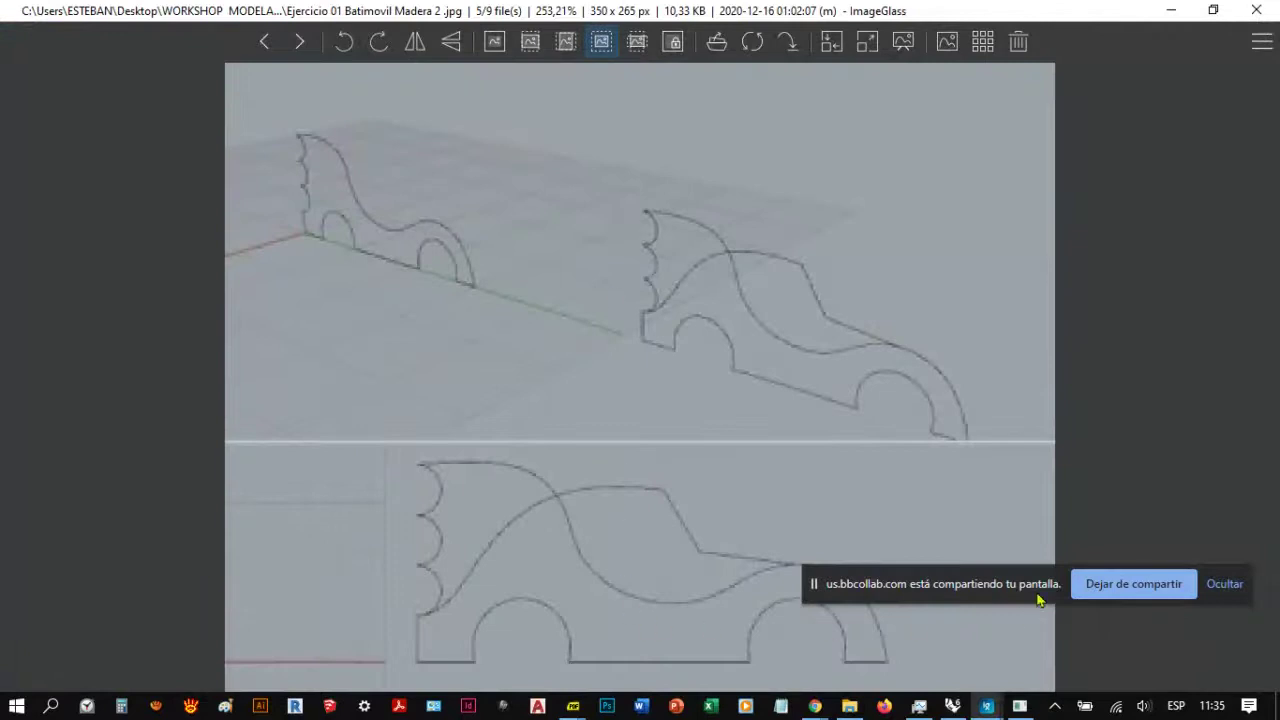
left_click_drag(1040, 600, 1090, 253)
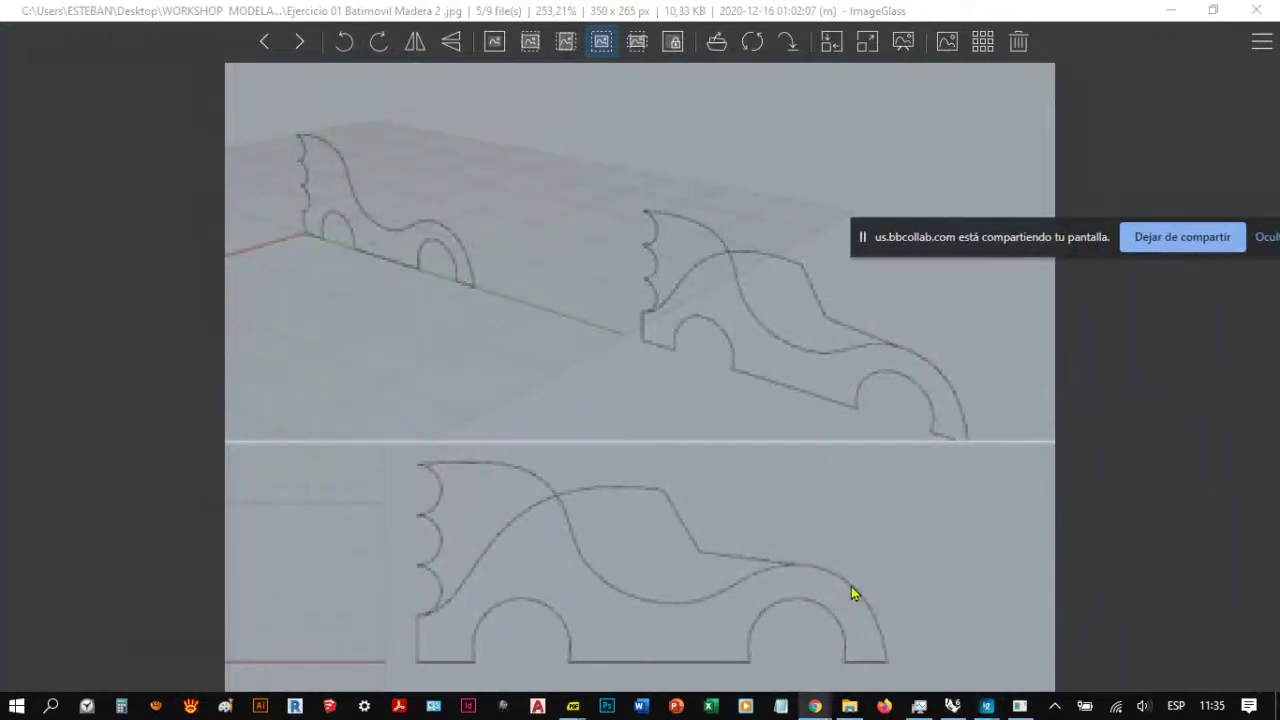
left_click_drag(432, 12, 1279, 60)
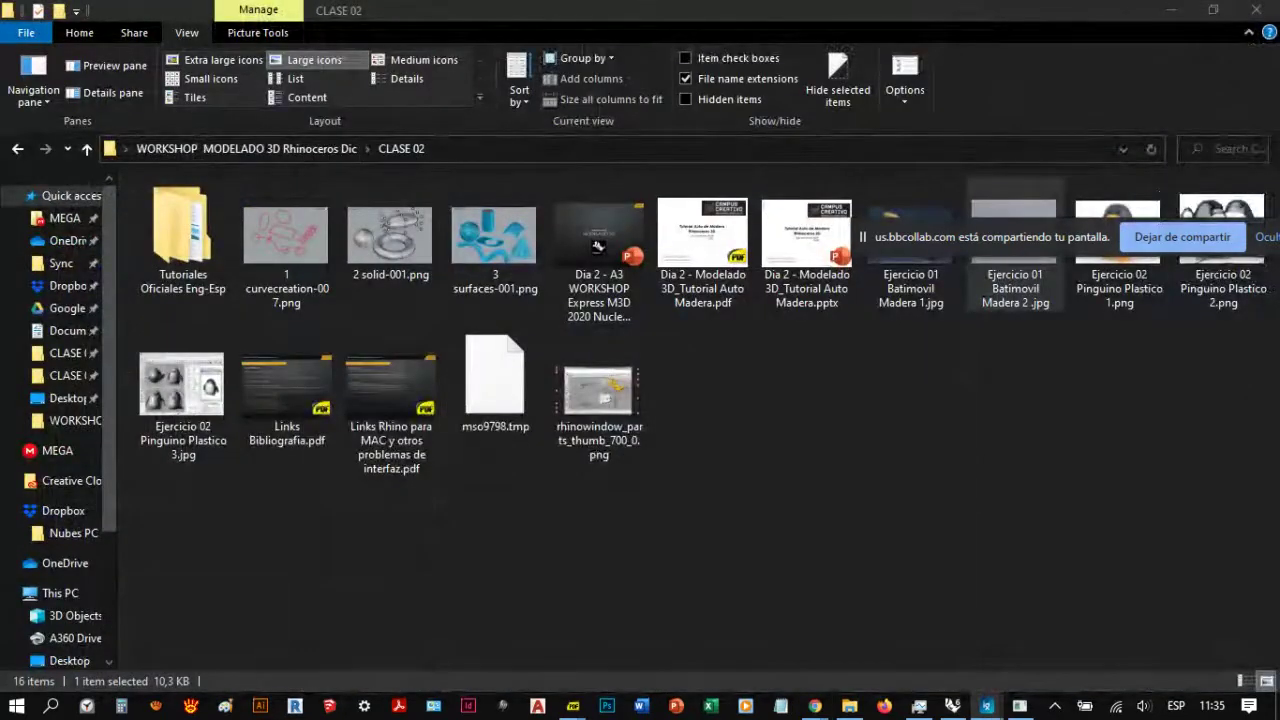
left_click(1170, 10)
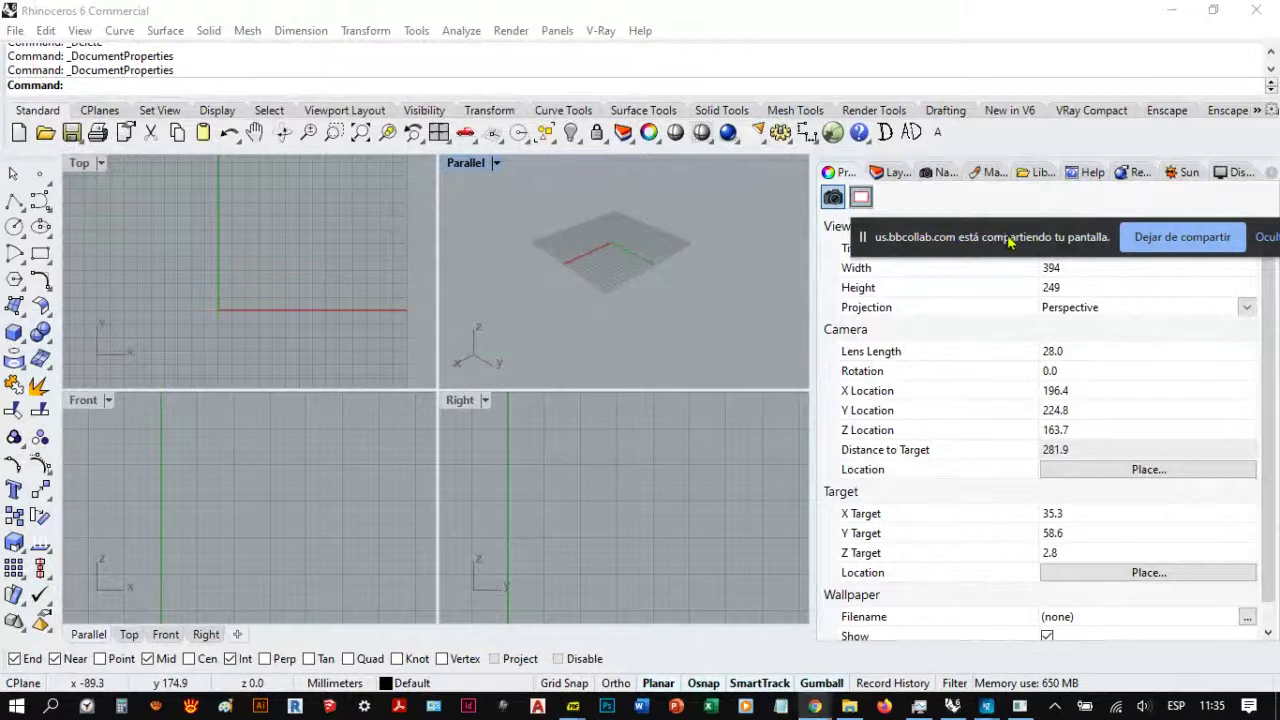
Step: Bring the batmobile reference image back to examine its side profile curves, and return it to the second screen
left_click_drag(1010, 240, 980, 670)
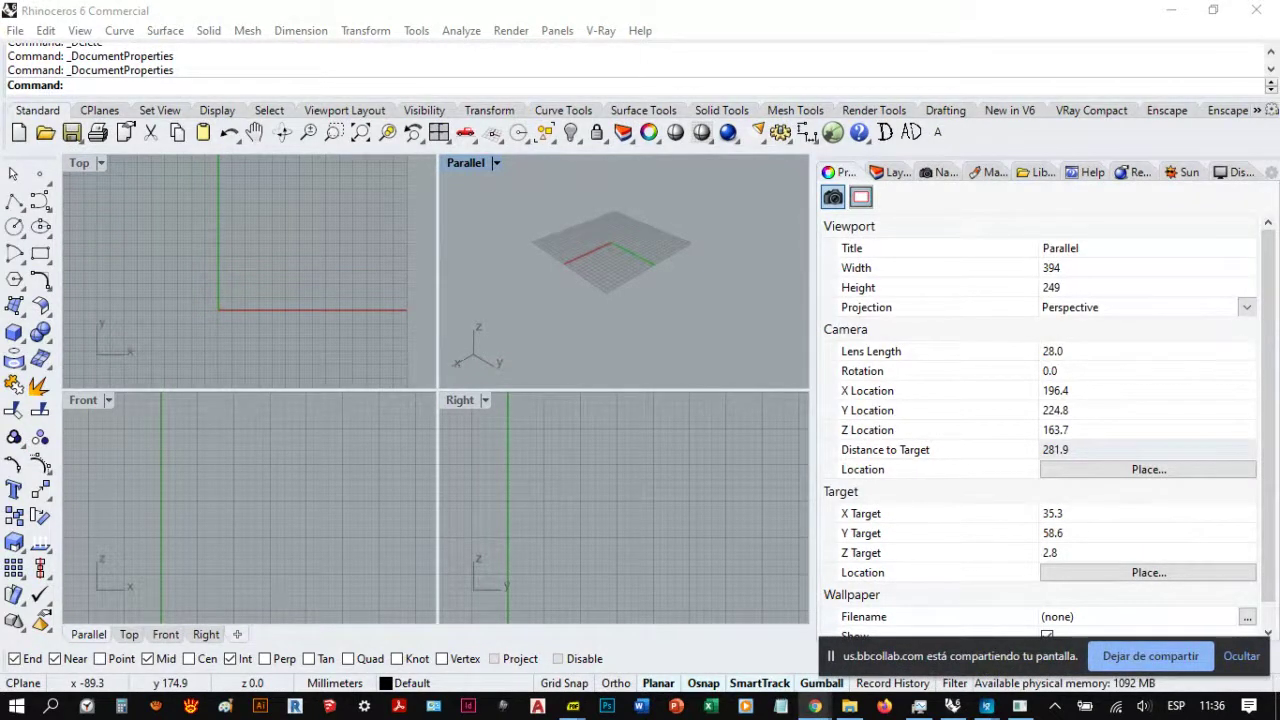
mouse_move(1279, 72)
left_mouse_down()
mouse_move(1050, 5)
mouse_move(858, 4)
left_mouse_up()
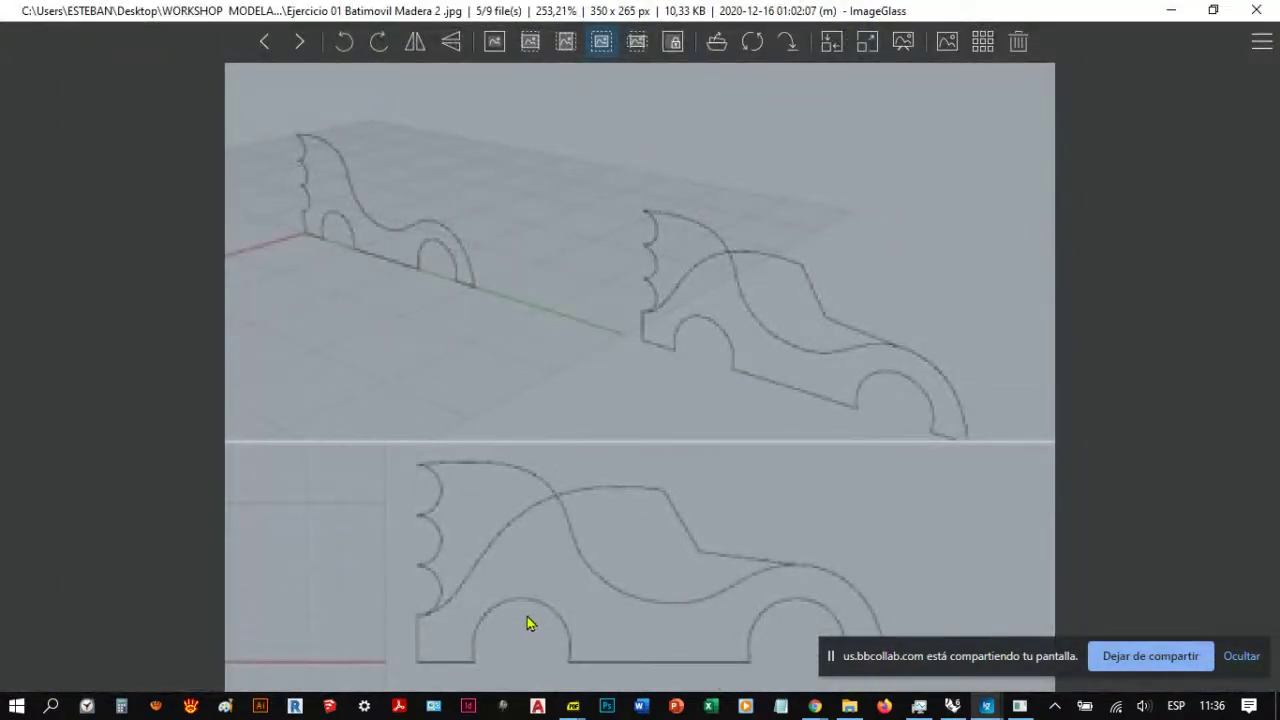
left_click_drag(781, 13, 1279, 178)
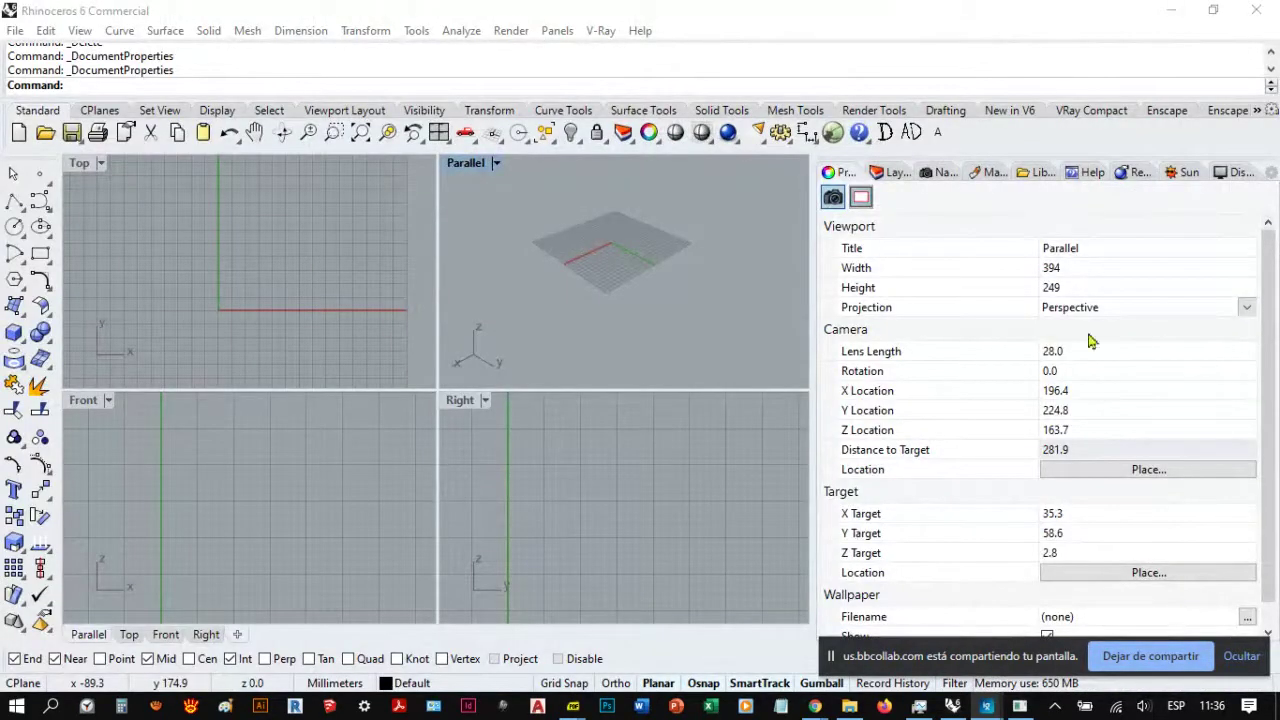
Step: Maximize the Top viewport and frame the area around the origin for drawing
left_click(66, 194)
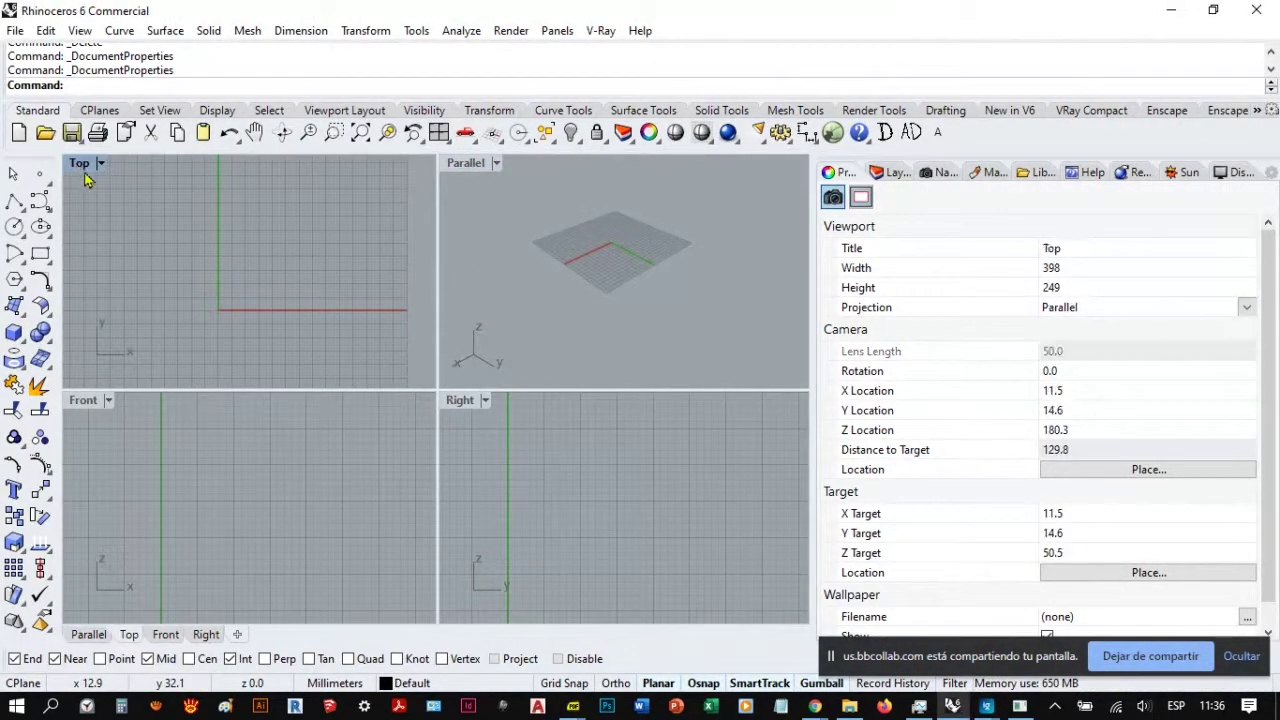
double_click(80, 166)
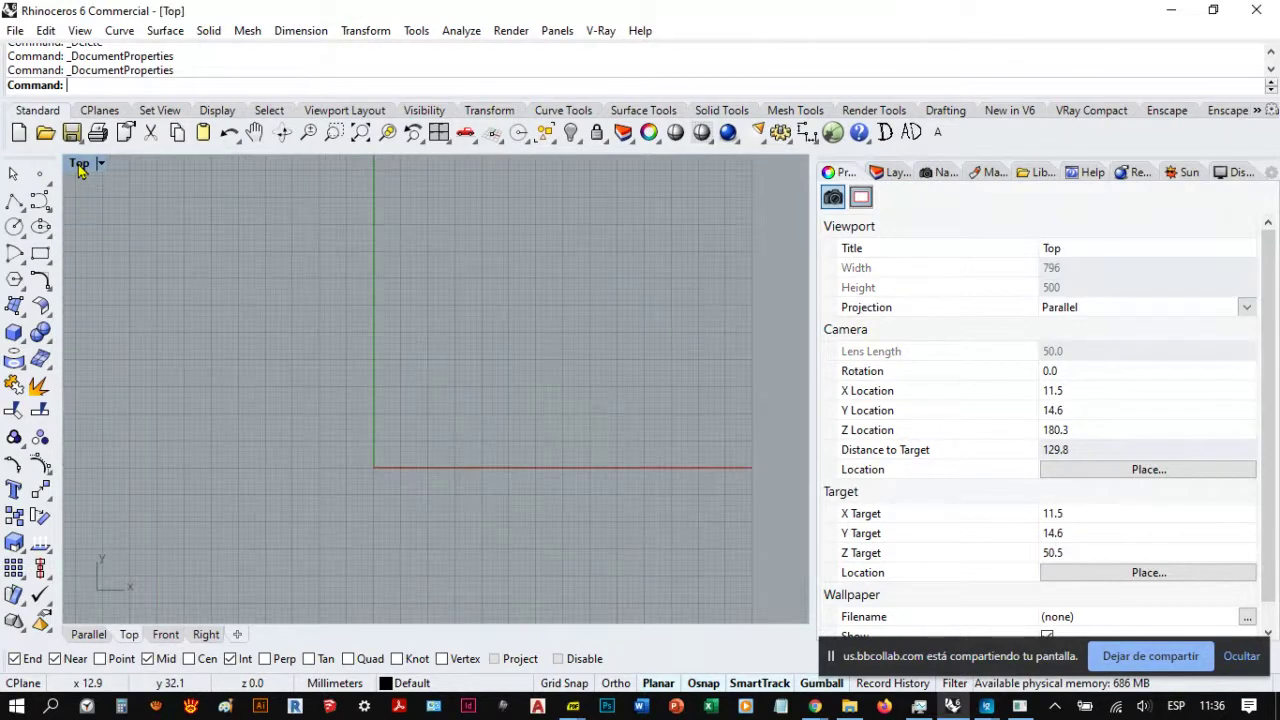
scroll(171, 264, "down", 4)
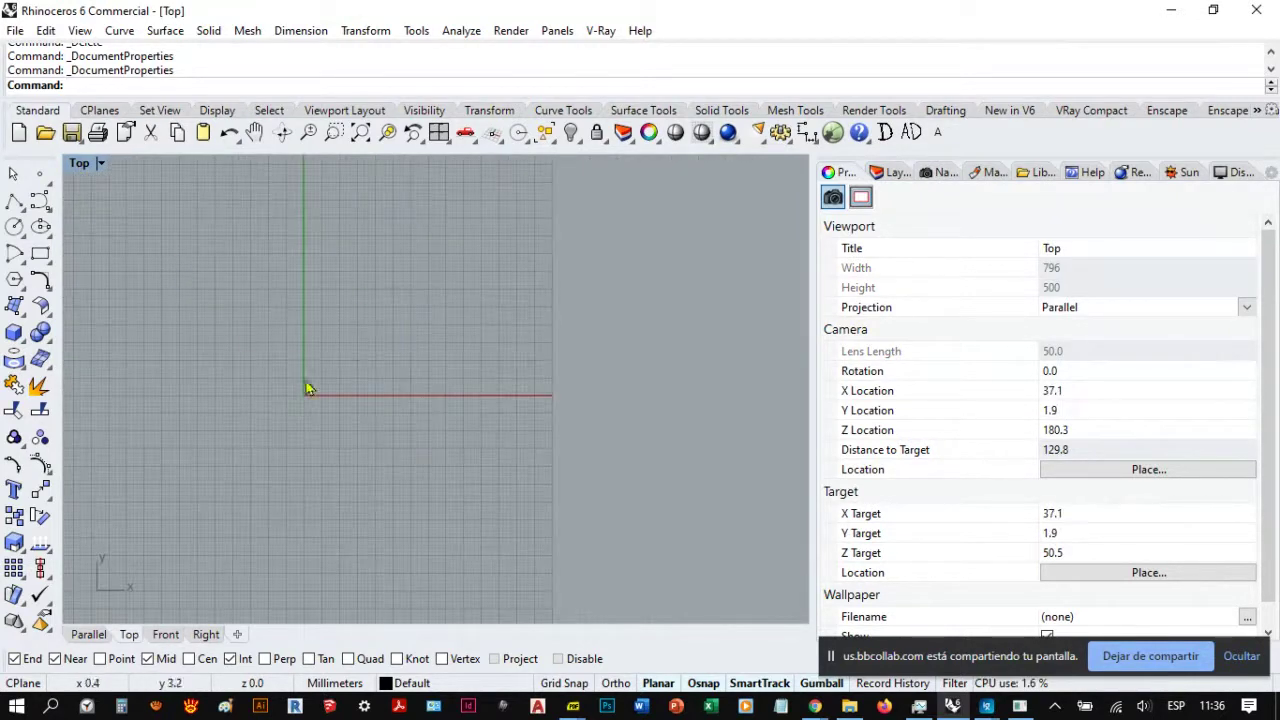
double_click(81, 165)
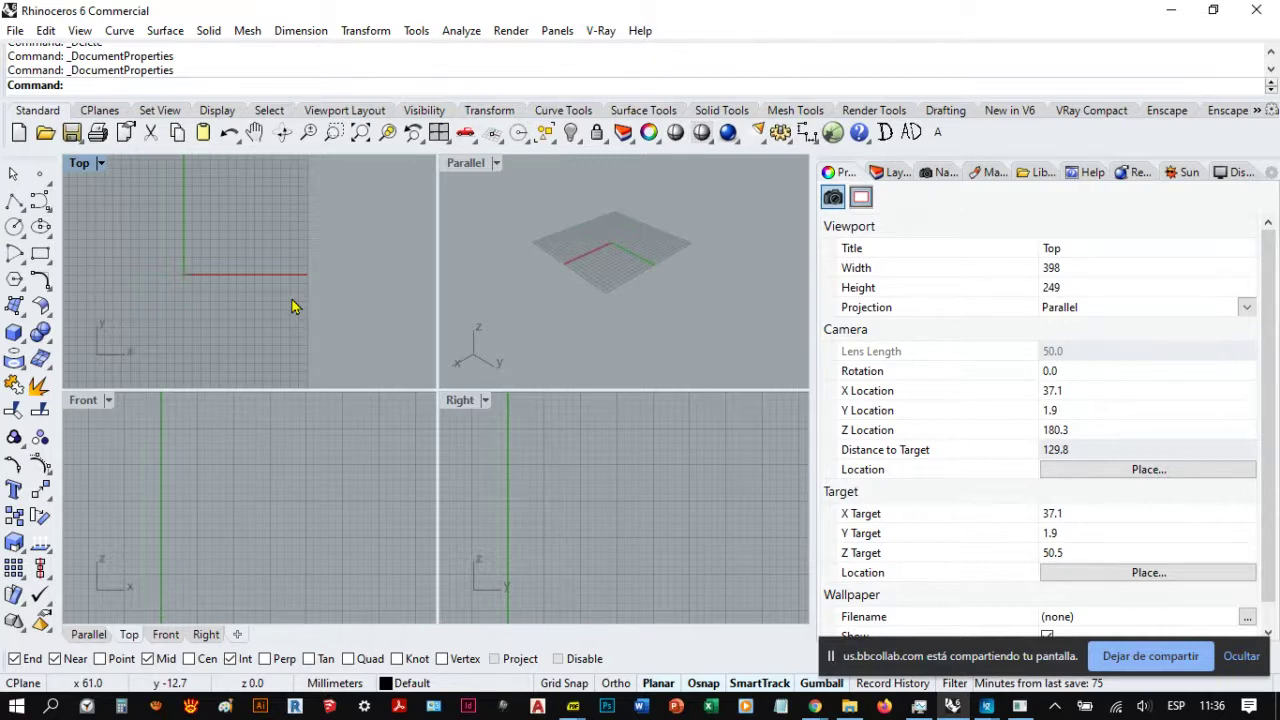
key("ctrl+m")
scroll(240, 440, "up", 4)
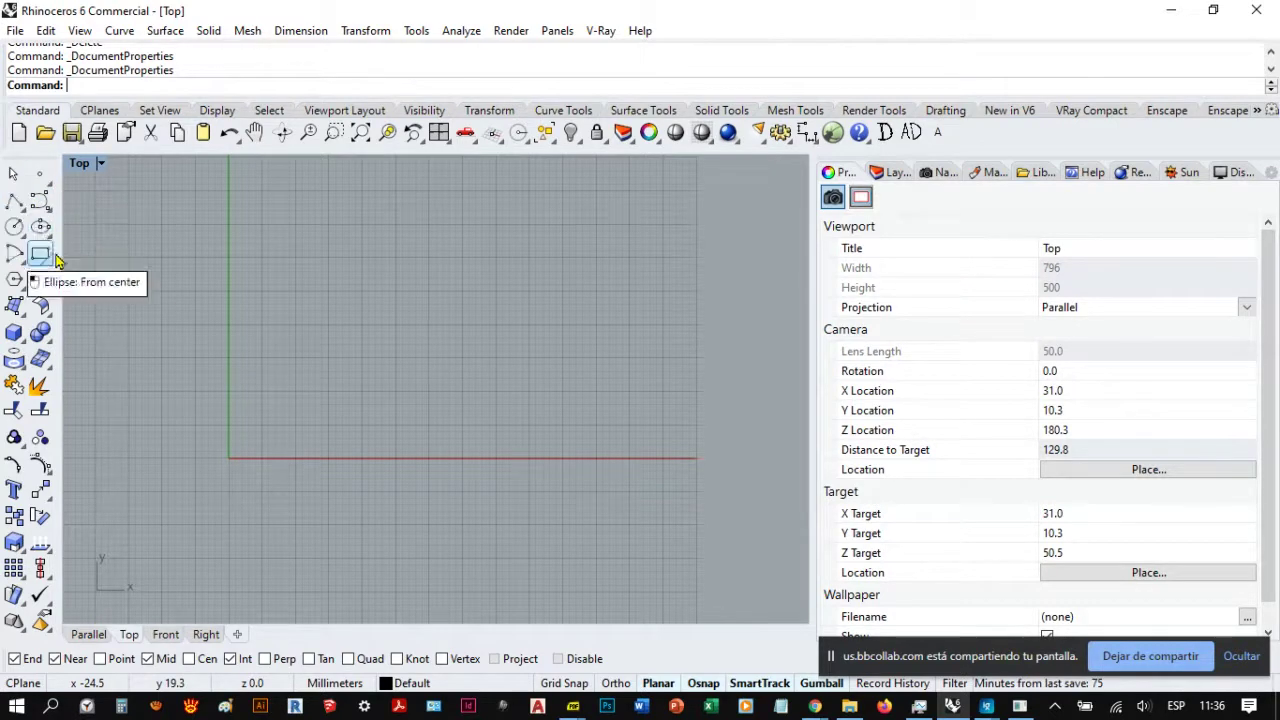
Step: Show the auto-updating command Help and start the Polyline command to read its help page
left_click(16, 205)
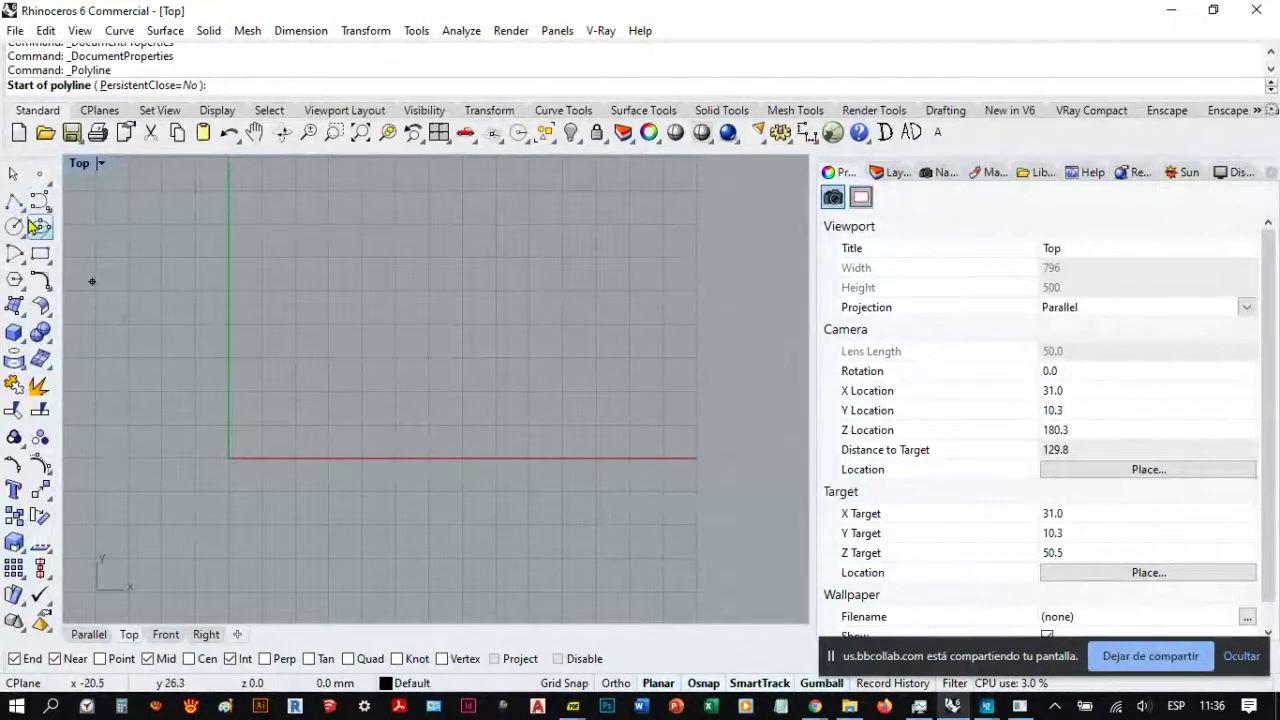
key("Escape")
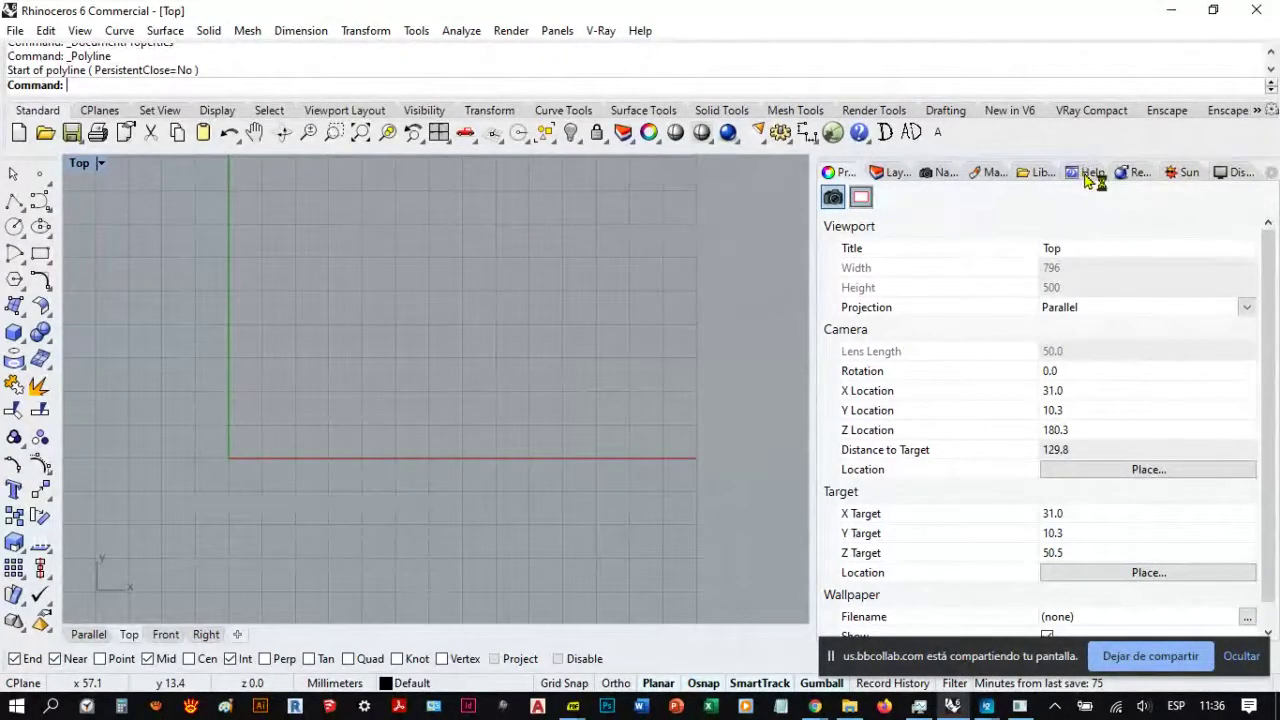
left_click(1088, 176)
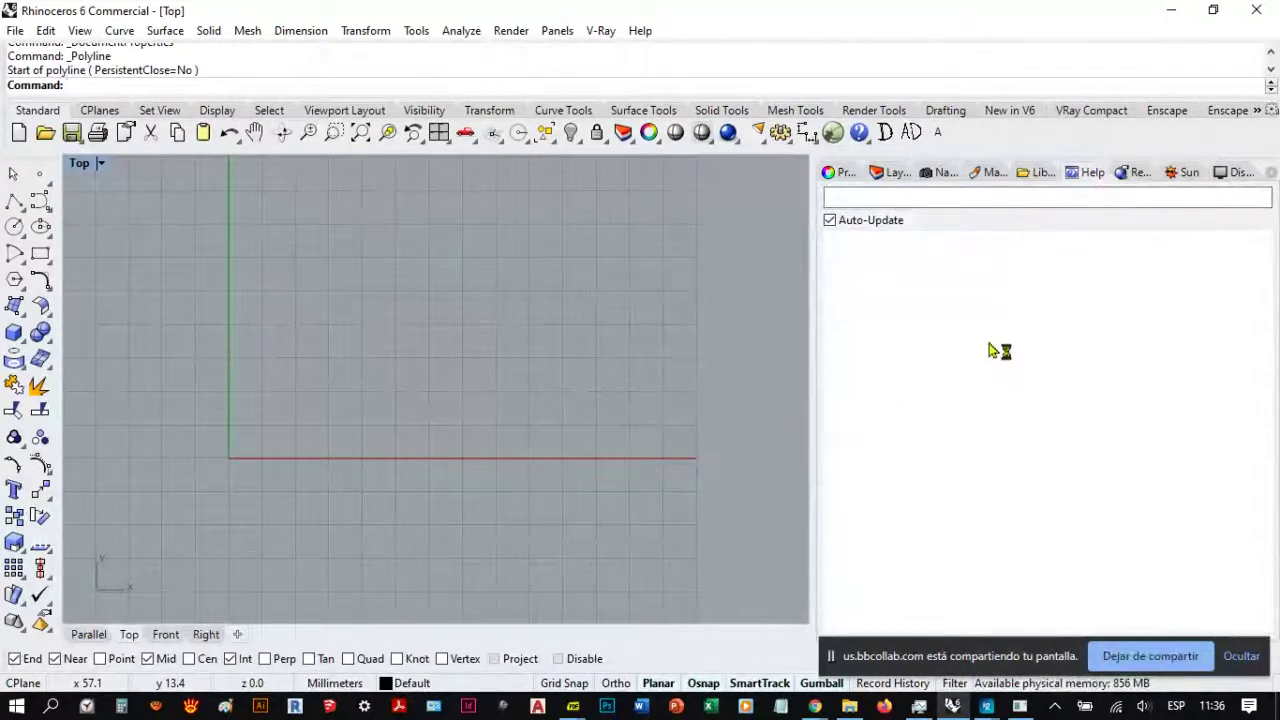
left_click(15, 205)
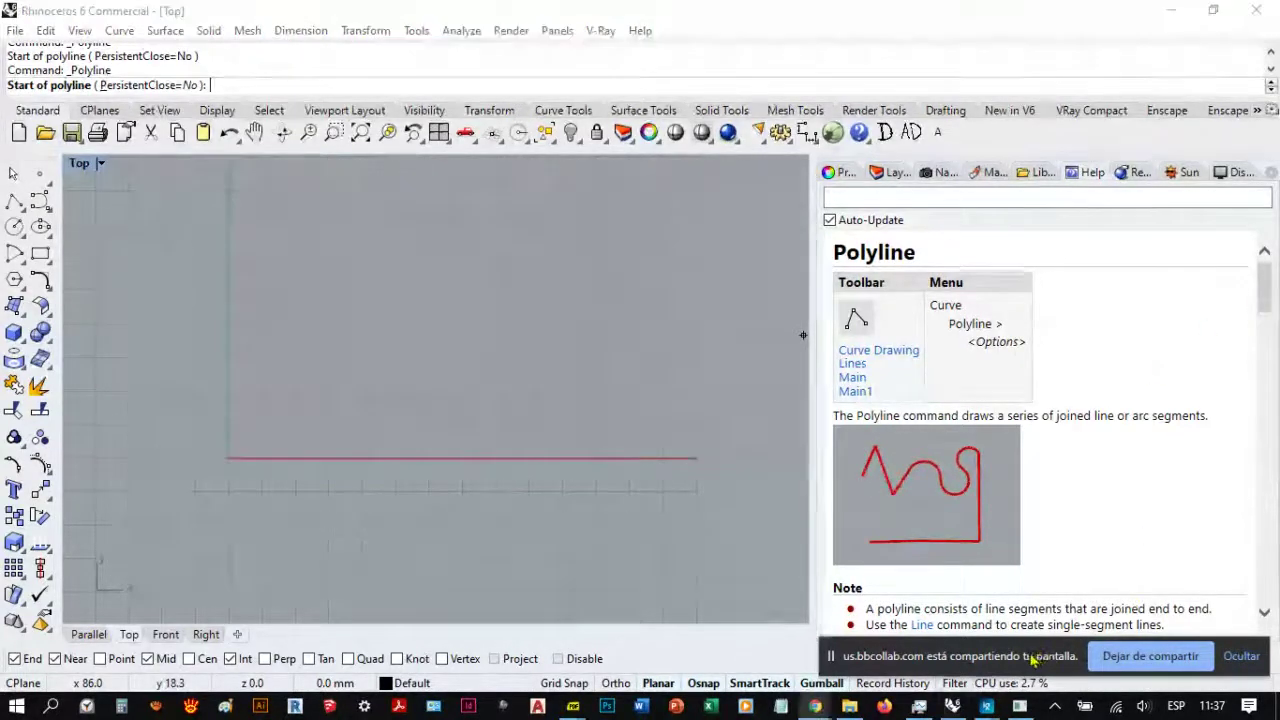
left_click_drag(1032, 660, 572, 660)
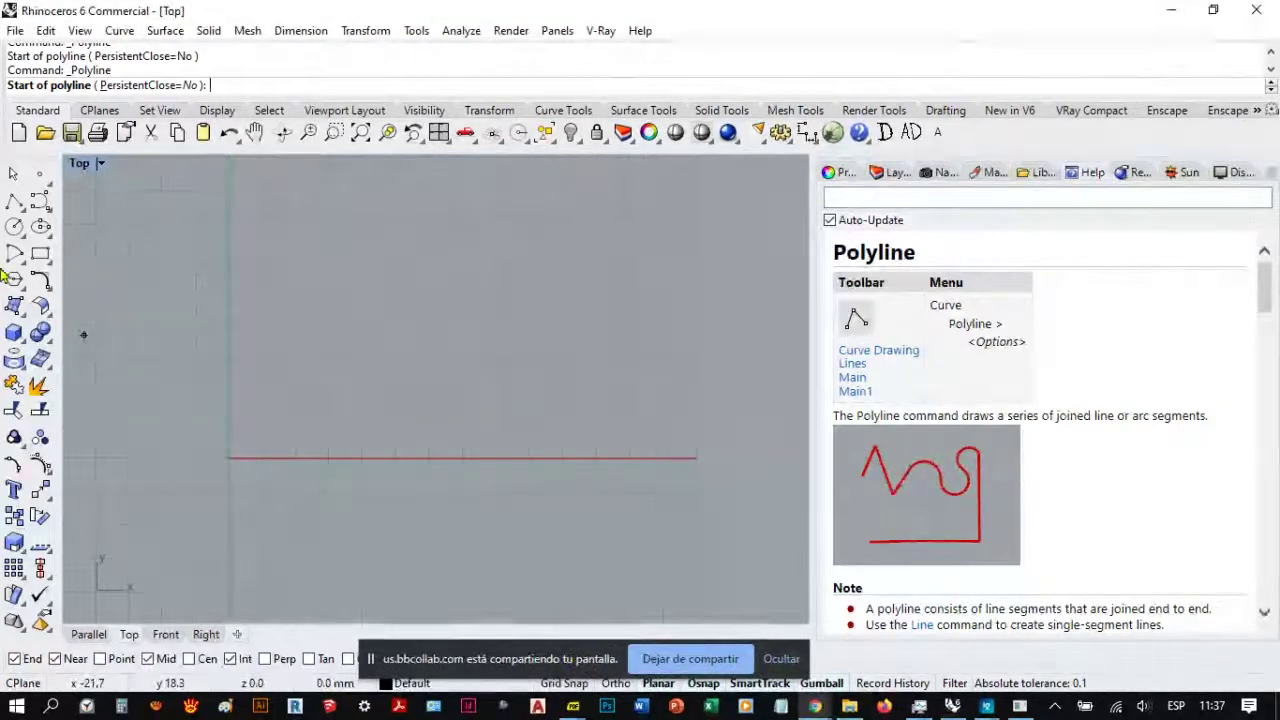
key("Return")
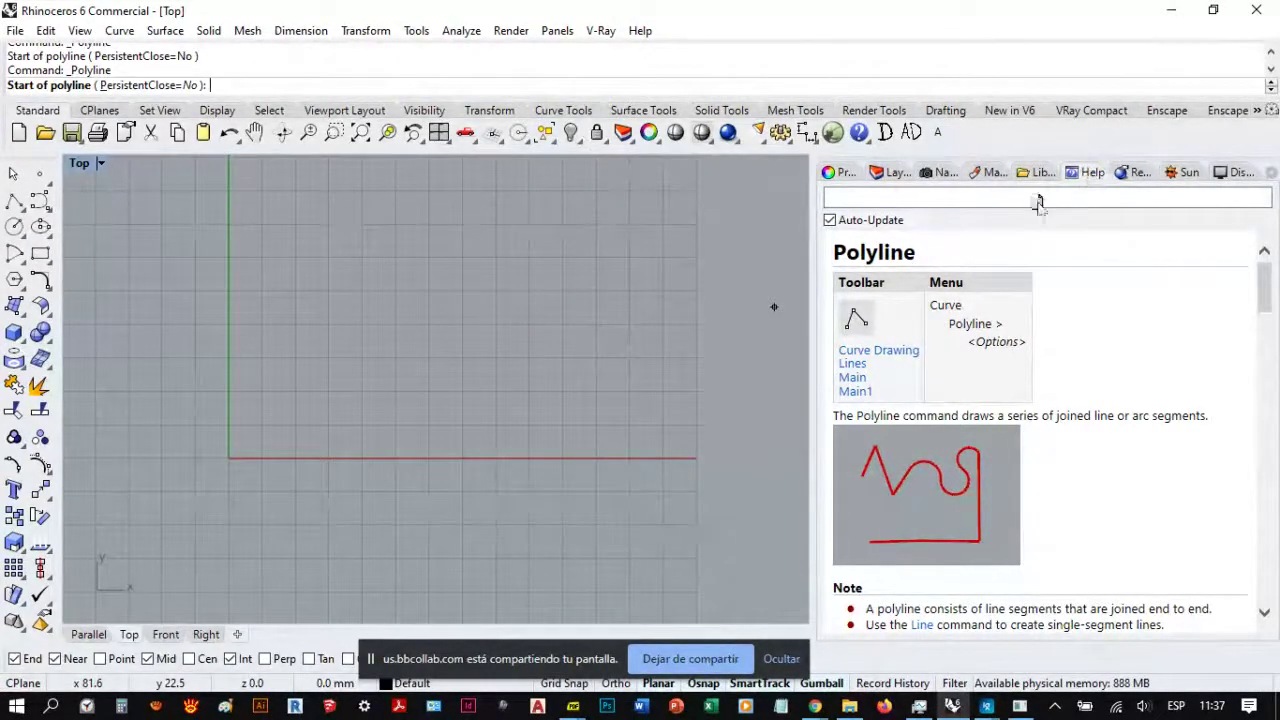
Step: Detach Help from the docked group into its own window, close it and cancel the Polyline command
left_click_drag(1038, 203, 588, 283)
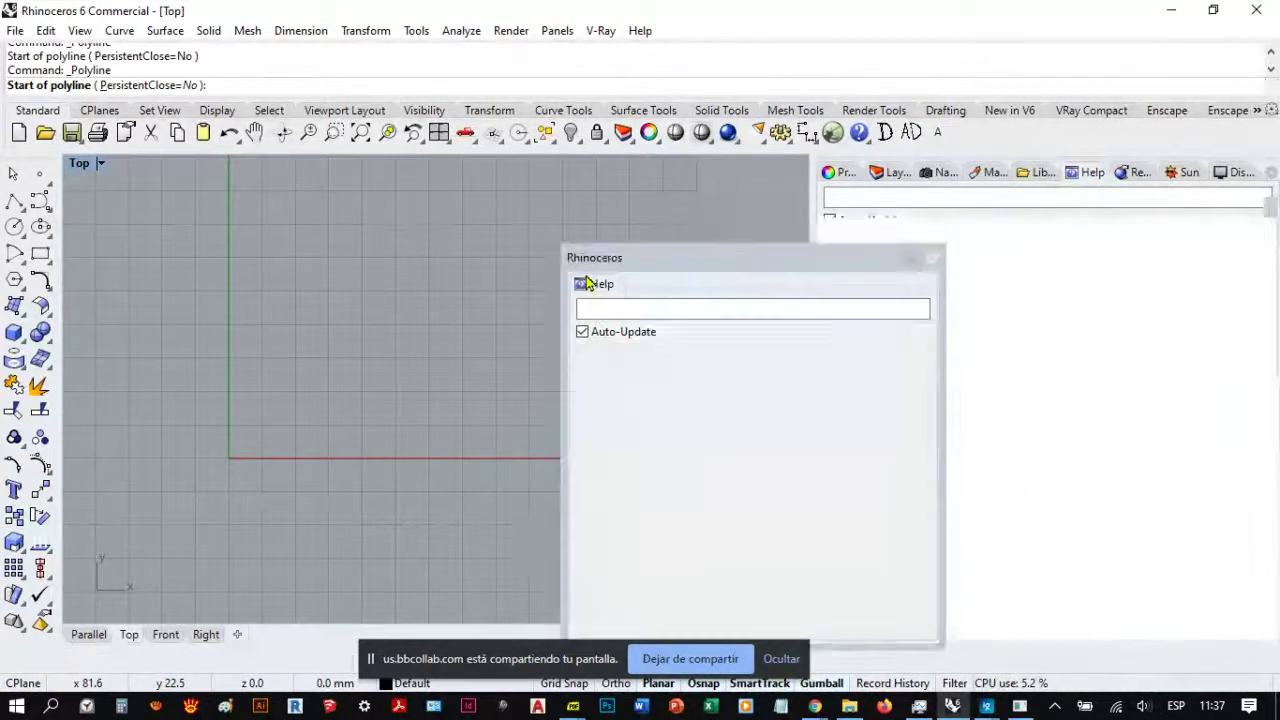
left_click(932, 260)
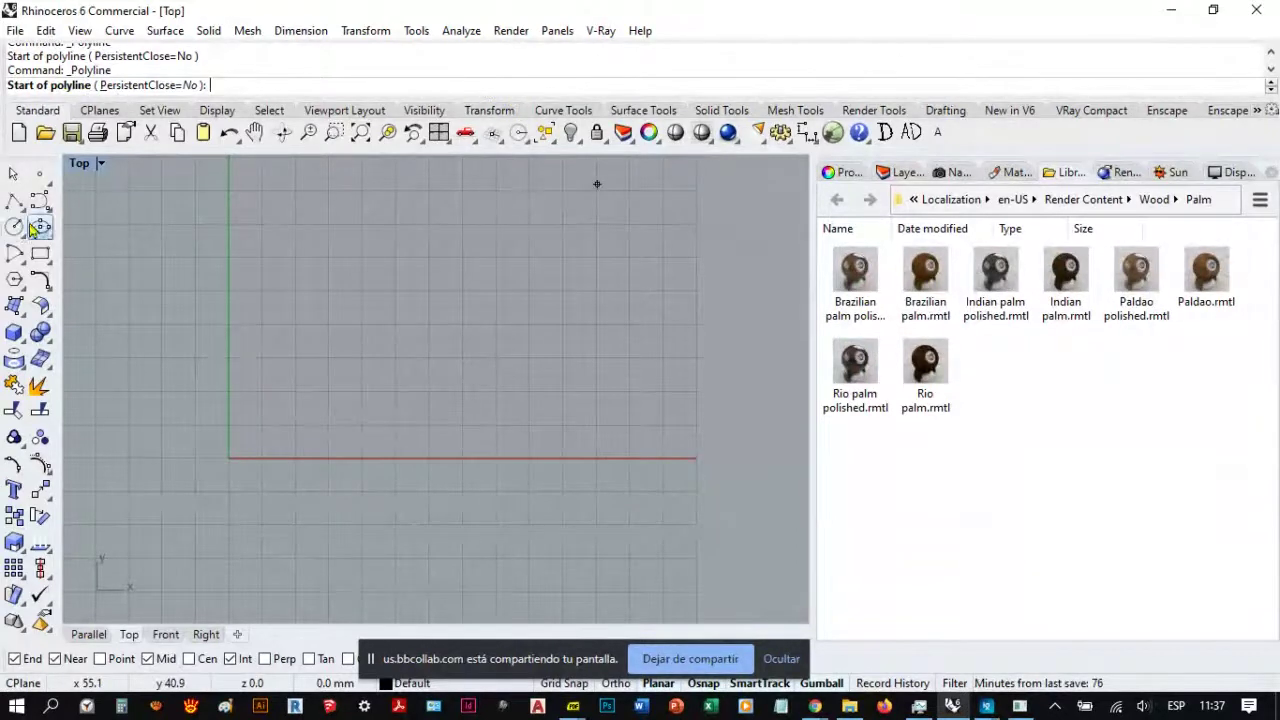
key("Escape")
Step: Run the Help command from the command line suggestions
type("H")
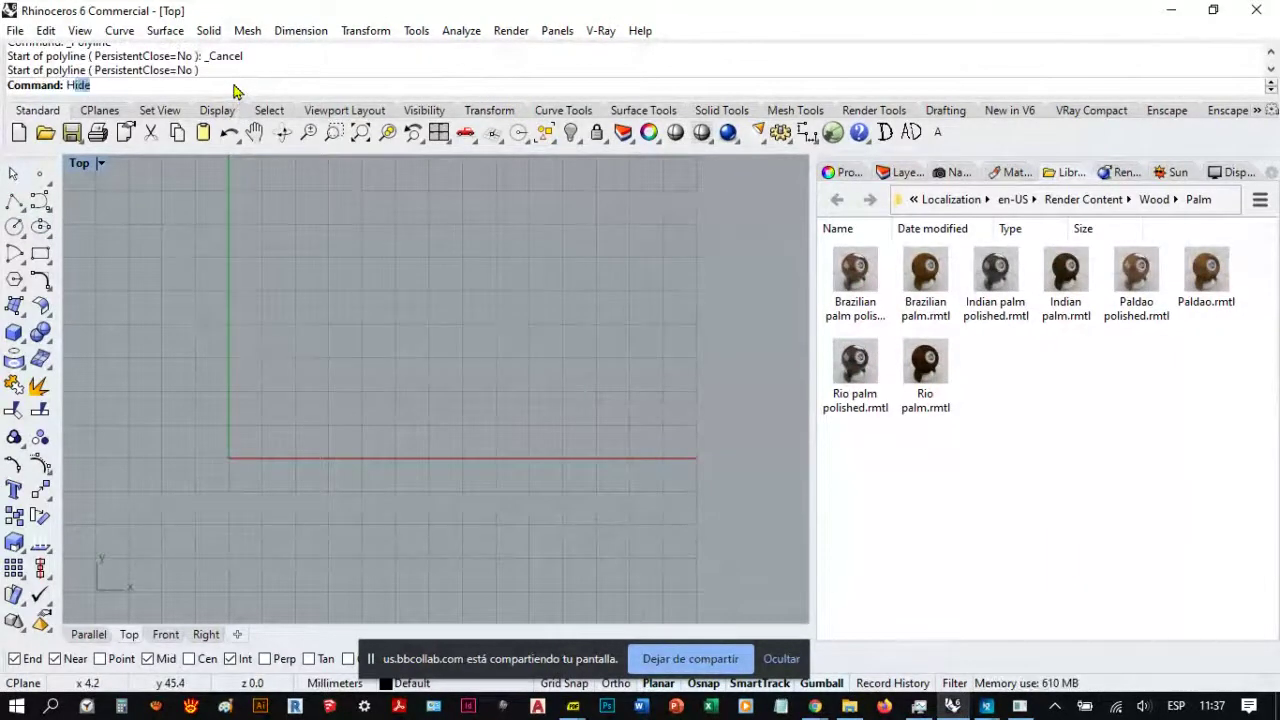
type("ael")
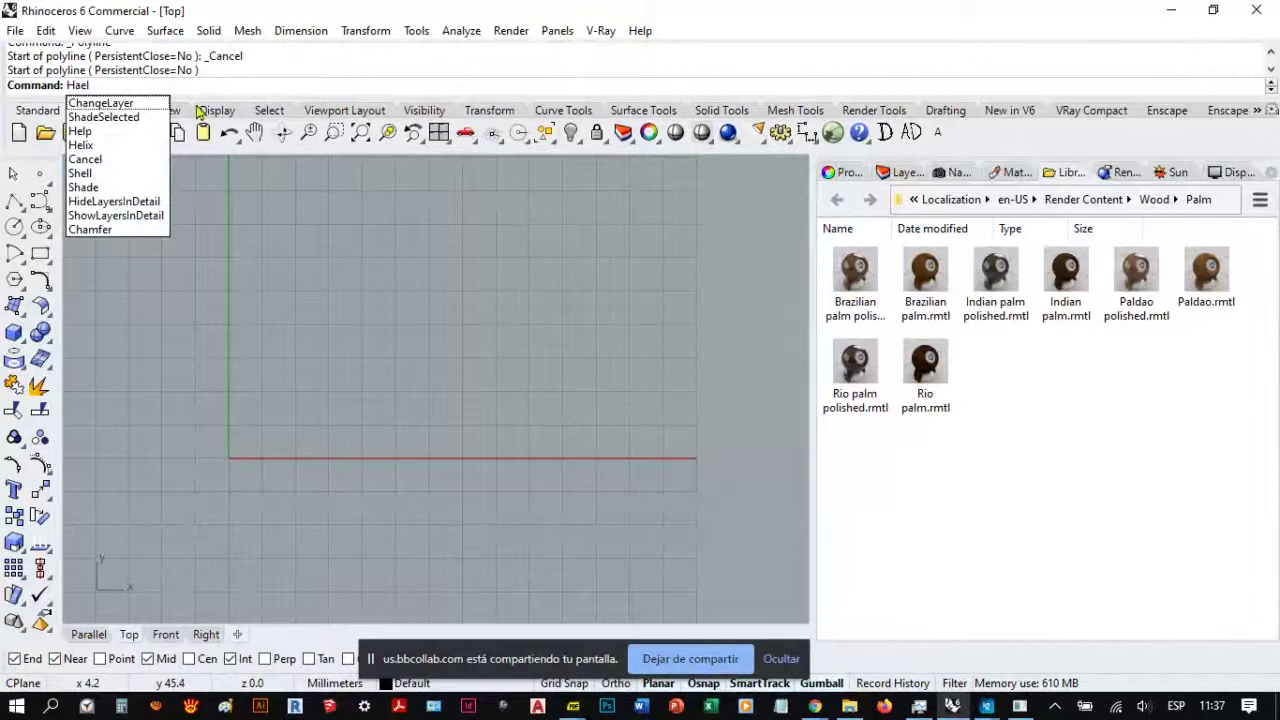
left_click(80, 131)
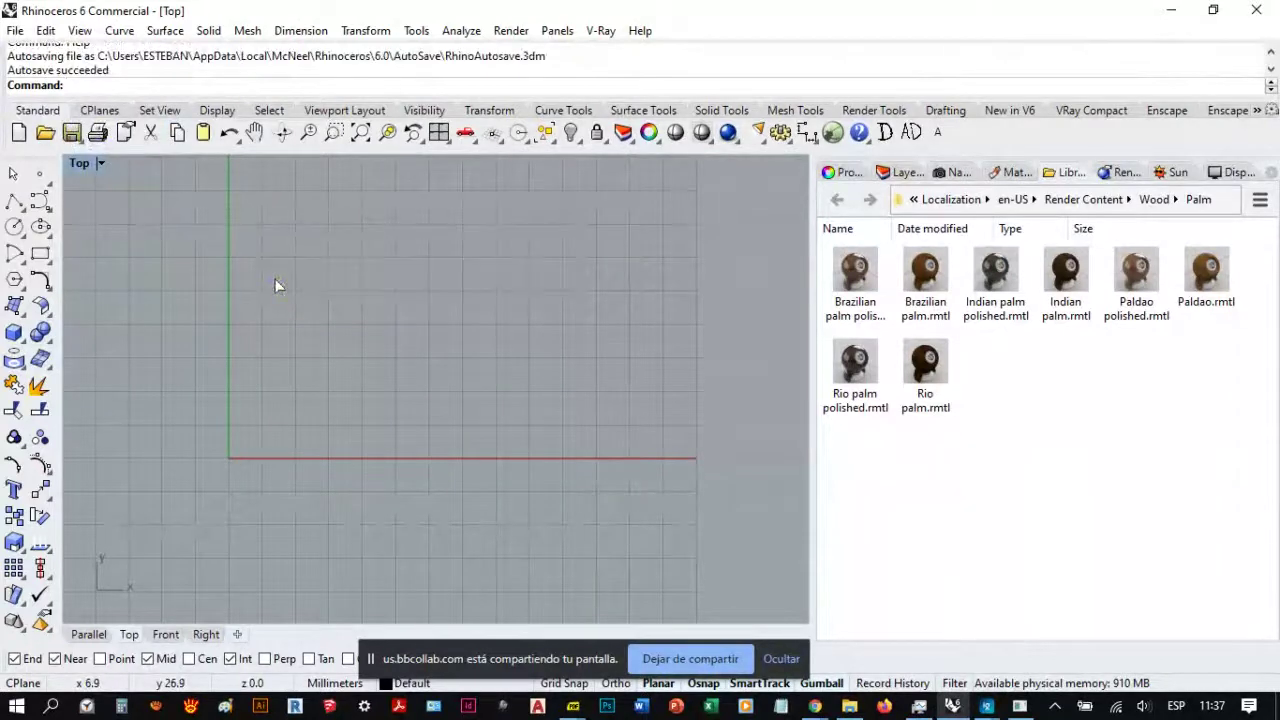